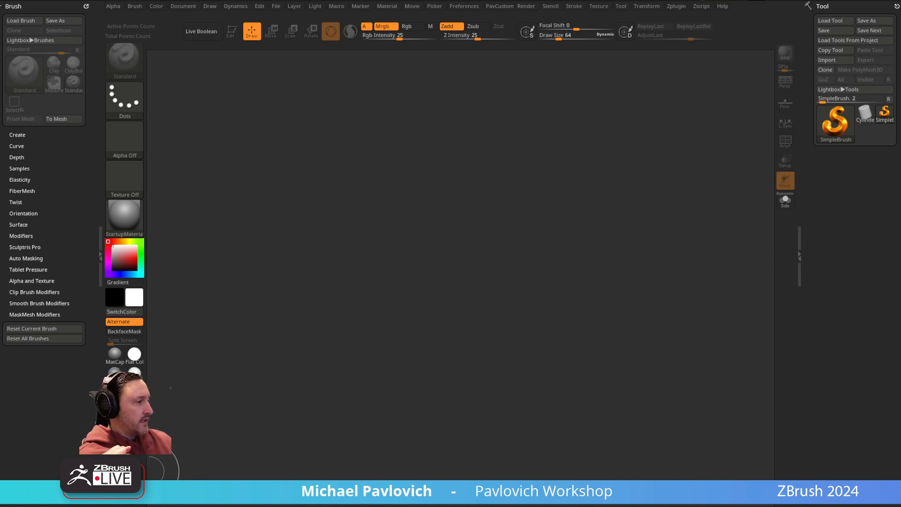
- Bring over the browser, skim the Steamboat Willie video on YouTube as reference, and move the window back out of view
{"action": "left_click_drag", "start_coordinate": [544, 504], "coordinate": [505, 46]}
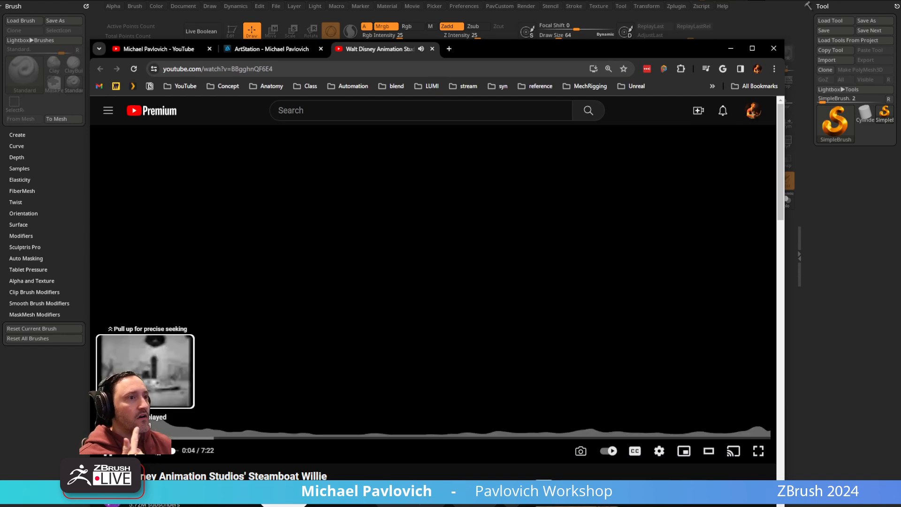
{"action": "left_click", "coordinate": [140, 438]}
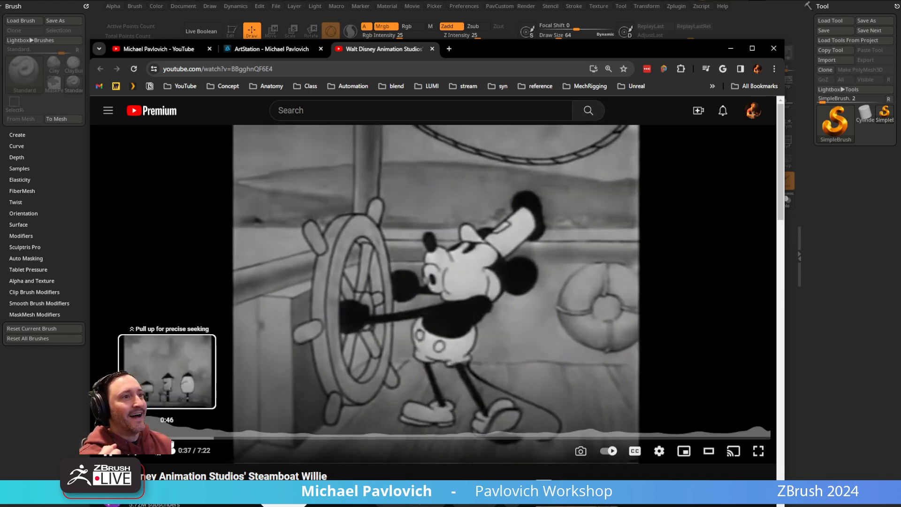
{"action": "left_click", "coordinate": [166, 439]}
{"action": "left_click", "coordinate": [190, 439]}
{"action": "left_click_drag", "start_coordinate": [191, 444], "coordinate": [129, 438]}
{"action": "left_click_drag", "start_coordinate": [499, 58], "coordinate": [499, 0]}
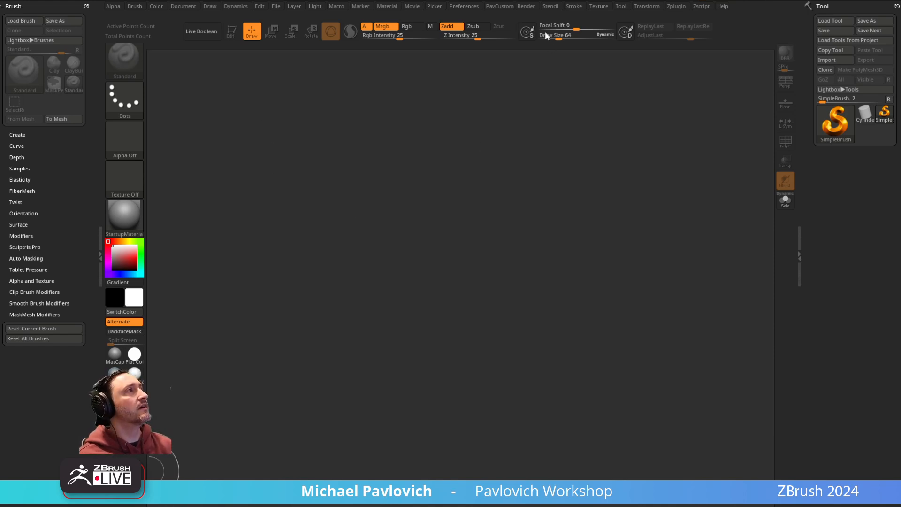
- Import the four-view Mickey Mouse model sheet image as a texture
{"action": "left_click", "coordinate": [602, 8]}
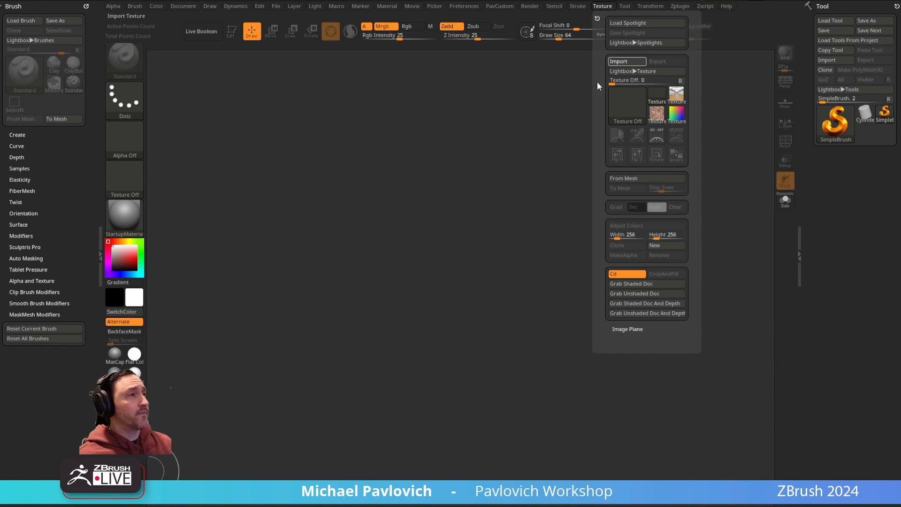
{"action": "left_click", "coordinate": [615, 62]}
{"action": "key", "text": "Escape"}
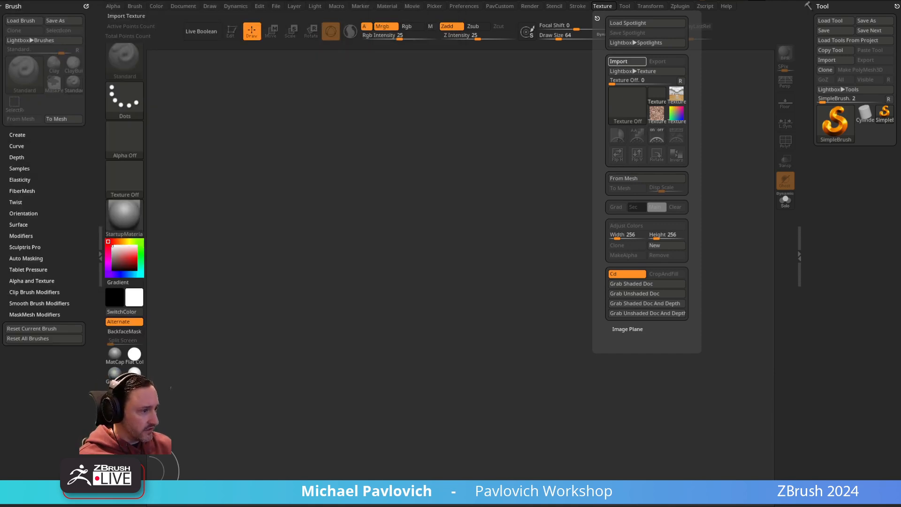
{"action": "left_click", "coordinate": [606, 7]}
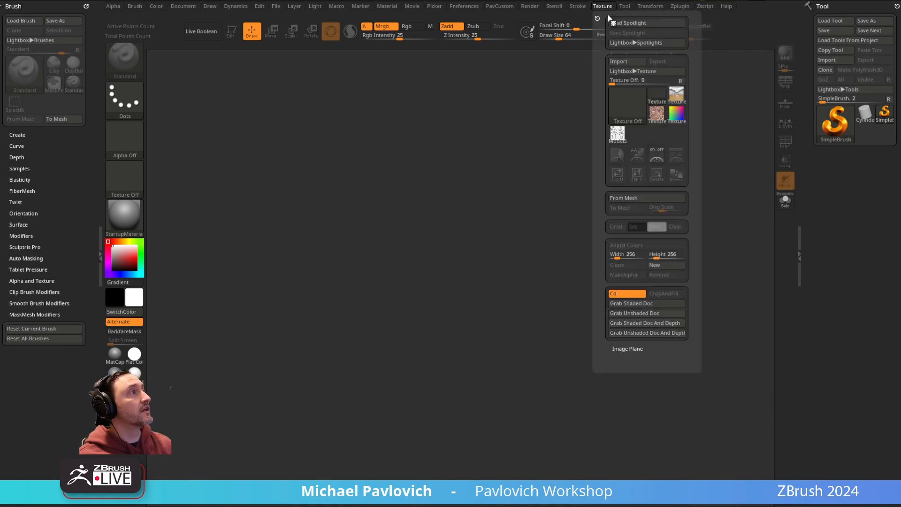
- Add the imported model sheet to Spotlight and scale it up to span nearly the full canvas width
{"action": "left_click", "coordinate": [618, 135]}
{"action": "left_click", "coordinate": [676, 156]}
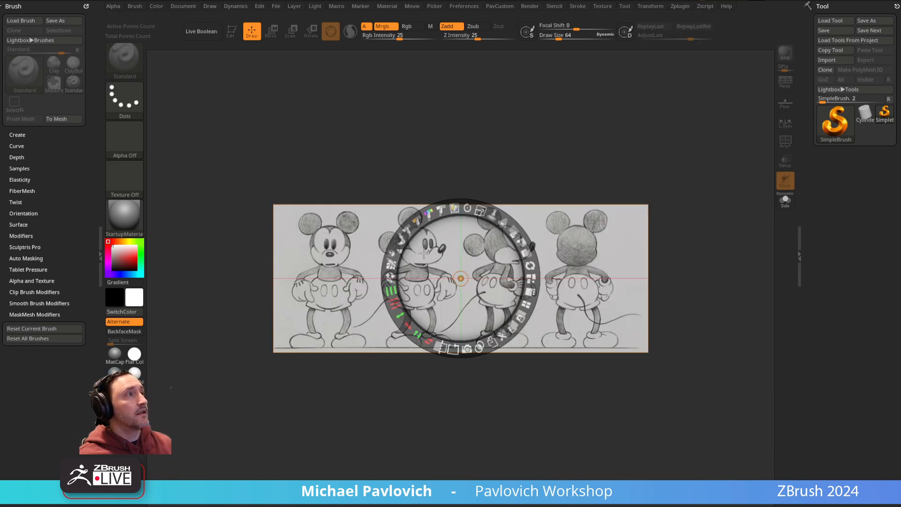
{"action": "left_click_drag", "start_coordinate": [483, 210], "coordinate": [397, 203]}
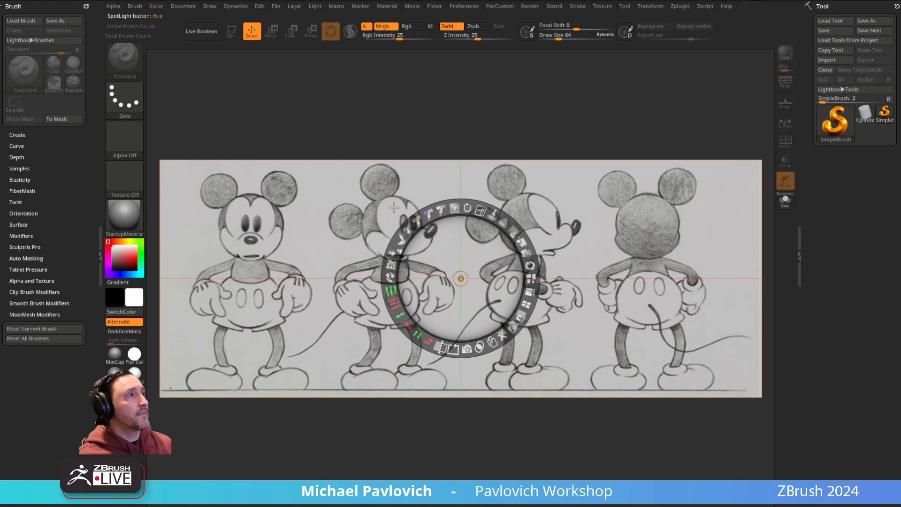
- Lower the Spotlight image's opacity to a faint overlay and leave Spotlight editing with the reference still displayed
{"action": "left_click", "coordinate": [597, 7]}
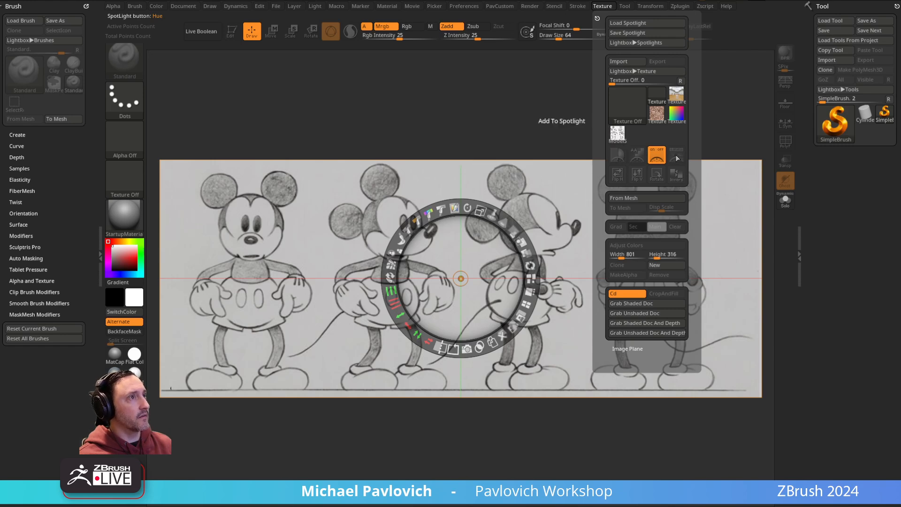
{"action": "left_click_drag", "start_coordinate": [516, 231], "coordinate": [457, 191]}
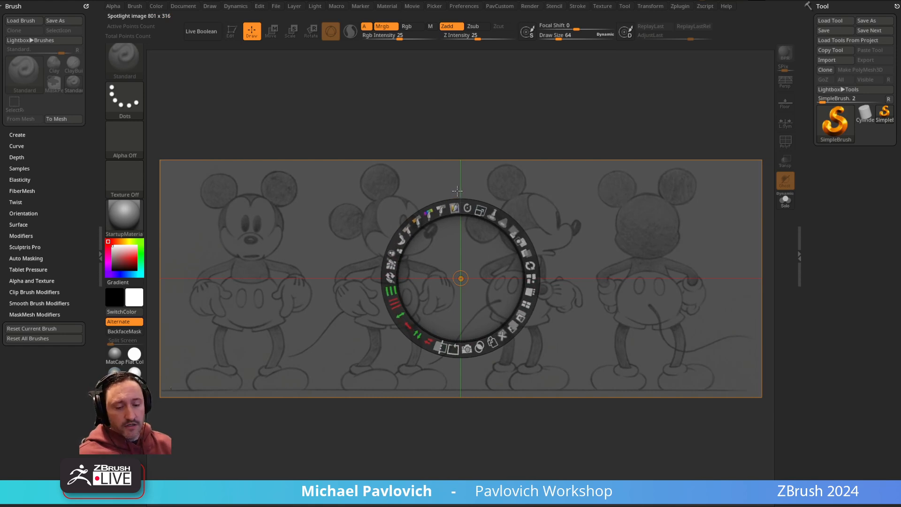
{"action": "key", "text": "z"}
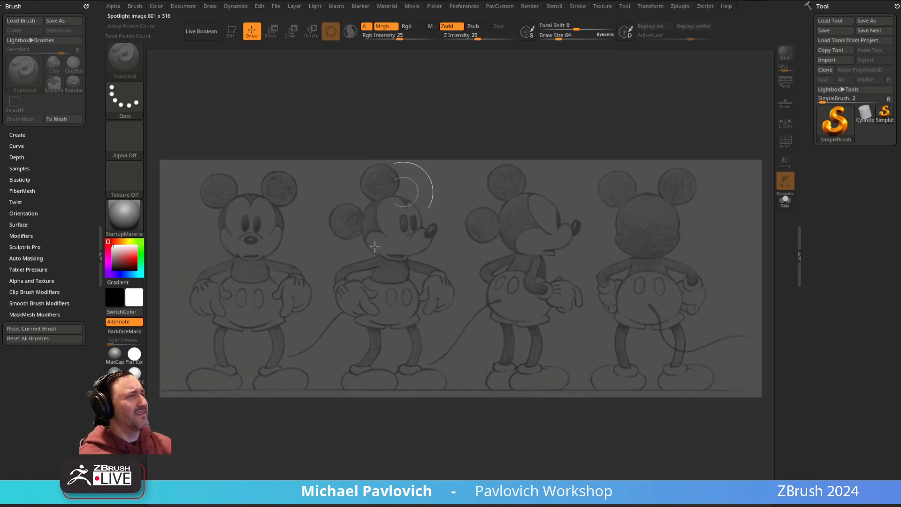
- Adjust the brush Draw Size, trying about 83 and settling on about 49
{"action": "key", "text": "s"}
{"action": "mouse_move", "coordinate": [481, 228]}
{"action": "left_mouse_down"}
{"action": "mouse_move", "coordinate": [494, 230]}
{"action": "mouse_move", "coordinate": [477, 235]}
{"action": "left_mouse_up"}
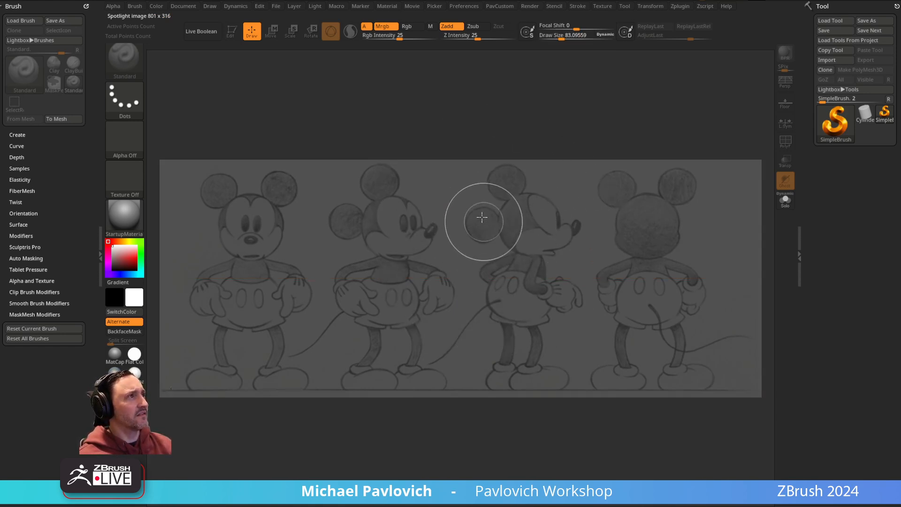
{"action": "key", "text": "s"}
{"action": "left_click_drag", "start_coordinate": [533, 268], "coordinate": [516, 269]}
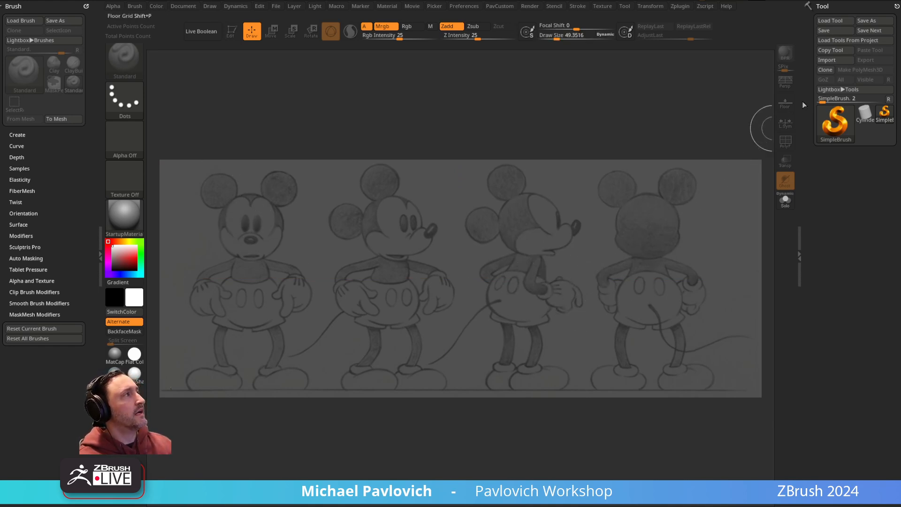
- Choose the Sphere3D mesh, draw one sphere over the second figure of the model sheet, and enter Edit mode
{"action": "left_click", "coordinate": [835, 123]}
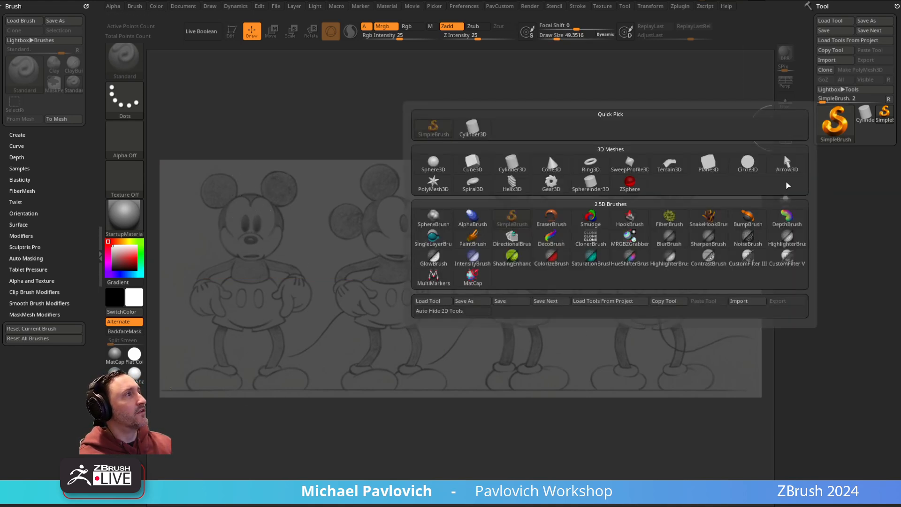
{"action": "left_click", "coordinate": [434, 165]}
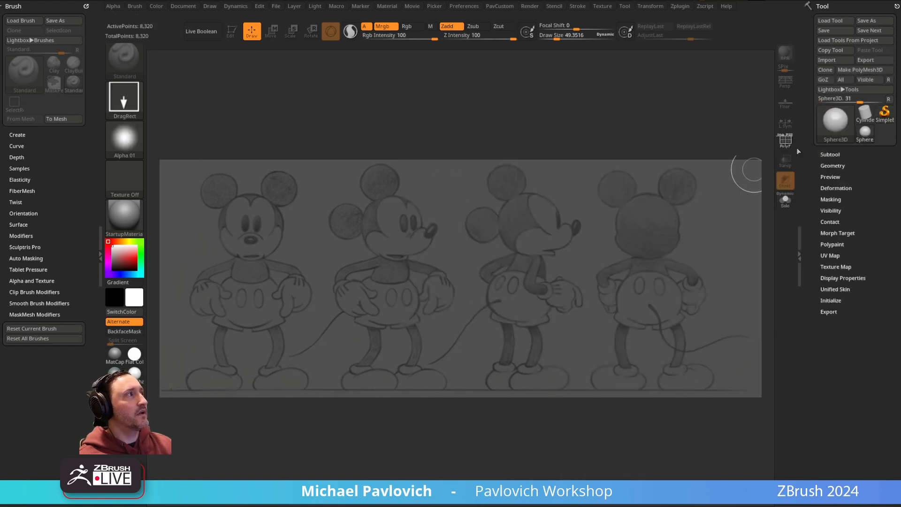
{"action": "left_click", "coordinate": [836, 124]}
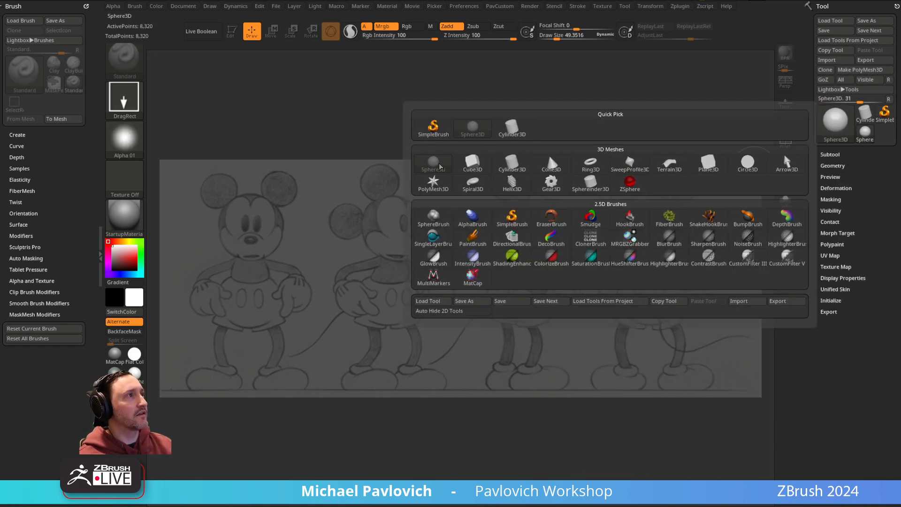
{"action": "left_click_drag", "start_coordinate": [362, 242], "coordinate": [362, 276]}
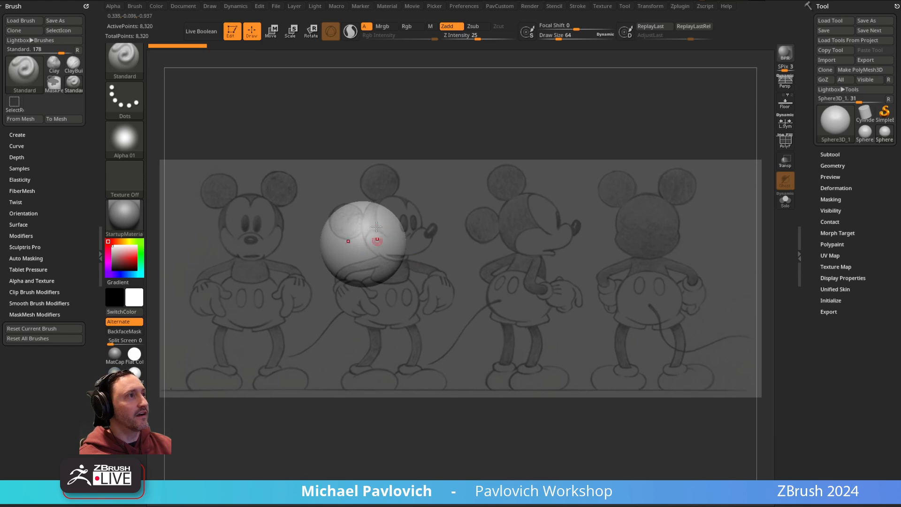
{"action": "key", "text": "shift"}
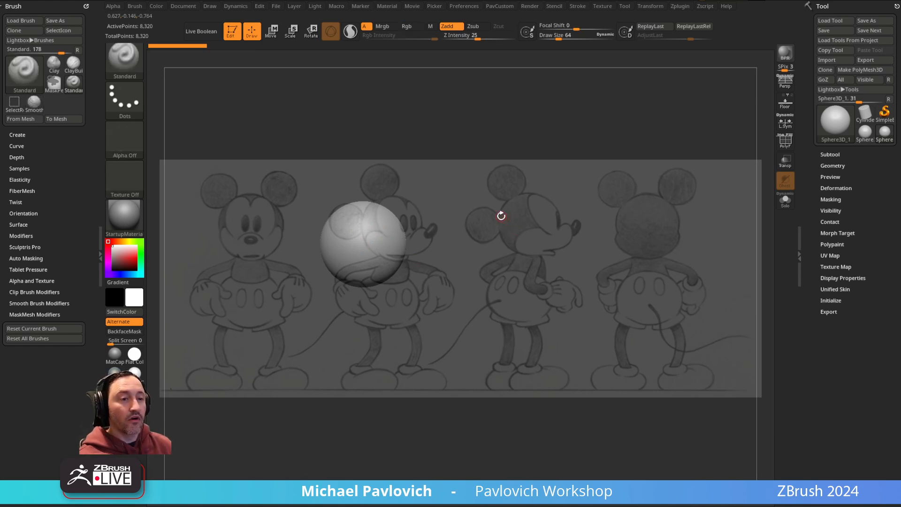
- Switch to the browser and look over the home page of the artist's YouTube channel
{"action": "left_click_drag", "start_coordinate": [900, 43], "coordinate": [553, 24]}
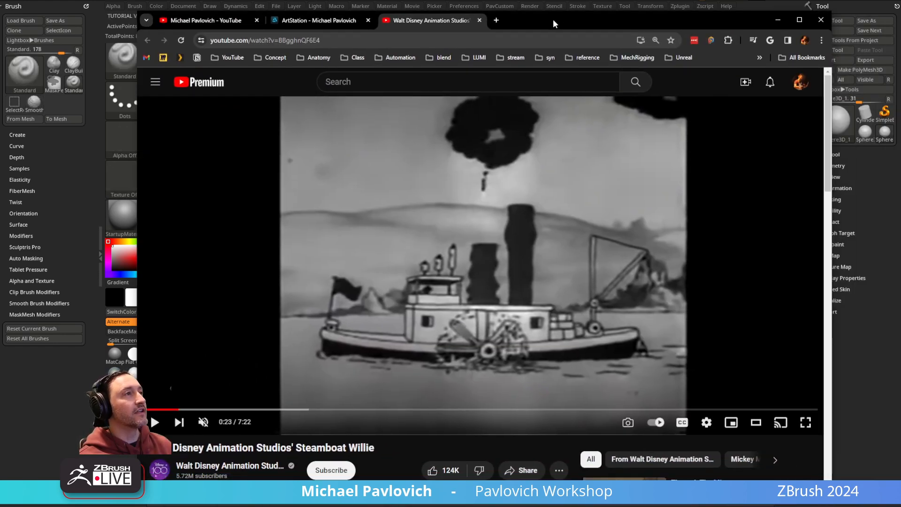
{"action": "left_click", "coordinate": [245, 21]}
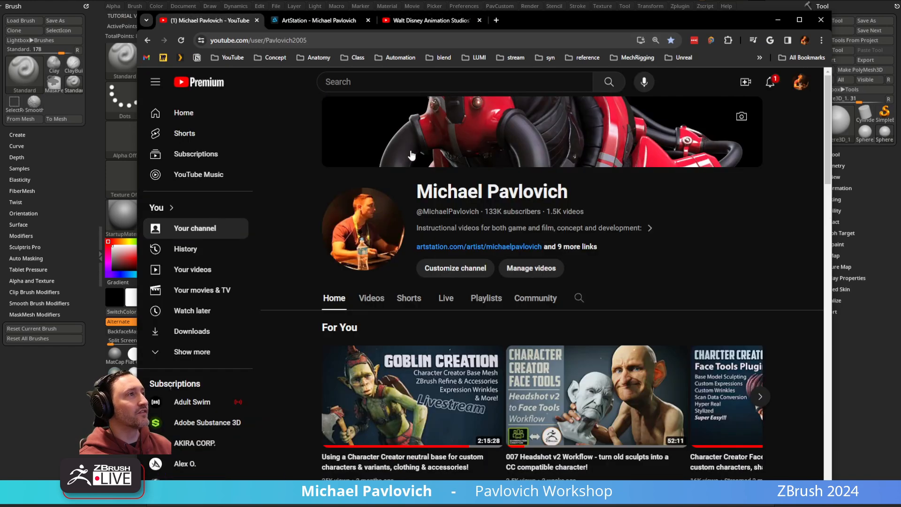
{"action": "scroll", "coordinate": [454, 201], "scroll_direction": "down", "scroll_amount": 5}
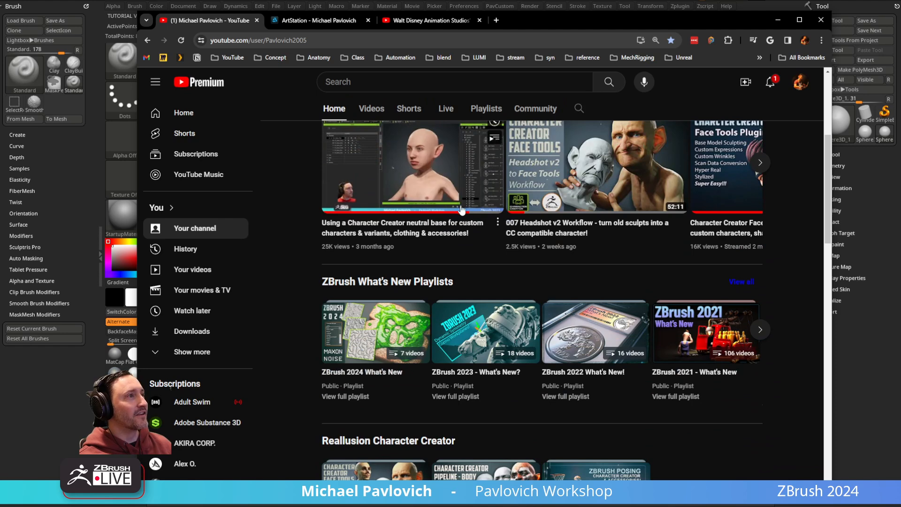
{"action": "scroll", "coordinate": [465, 210], "scroll_direction": "down", "scroll_amount": 1}
{"action": "scroll", "coordinate": [489, 207], "scroll_direction": "down", "scroll_amount": 2}
{"action": "scroll", "coordinate": [491, 204], "scroll_direction": "up", "scroll_amount": 4}
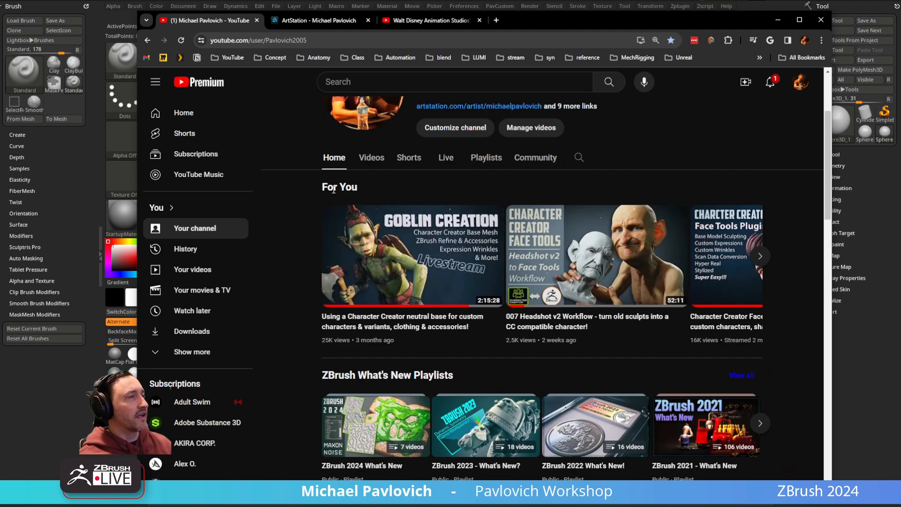
{"action": "scroll", "coordinate": [412, 225], "scroll_direction": "down", "scroll_amount": 3}
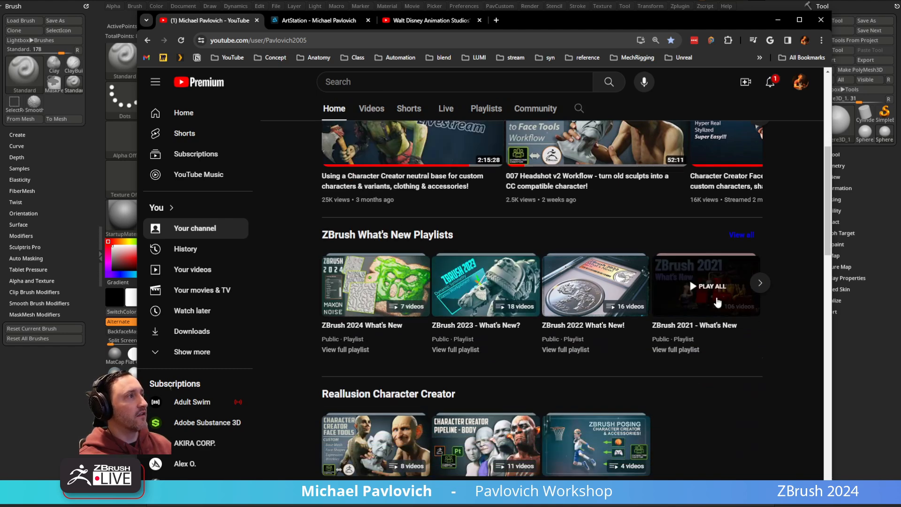
{"action": "left_click", "coordinate": [759, 284]}
{"action": "left_click", "coordinate": [757, 284]}
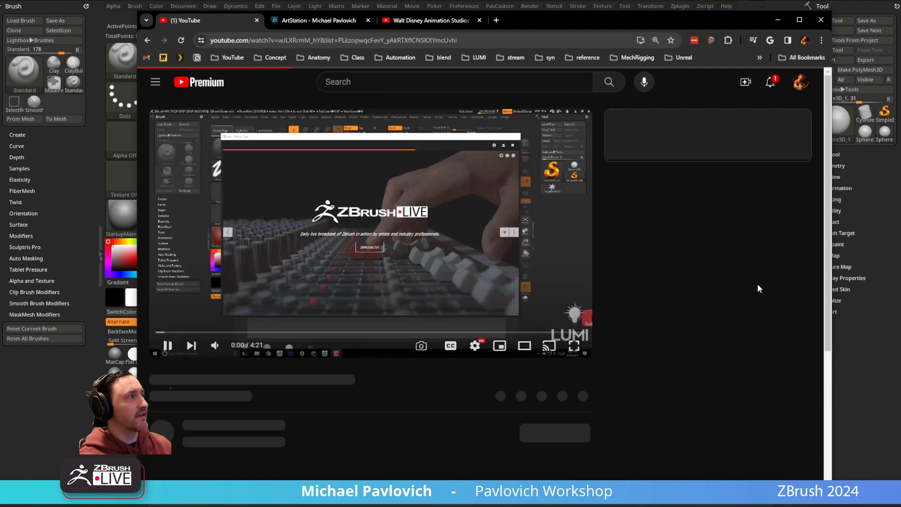
{"action": "left_click", "coordinate": [147, 40]}
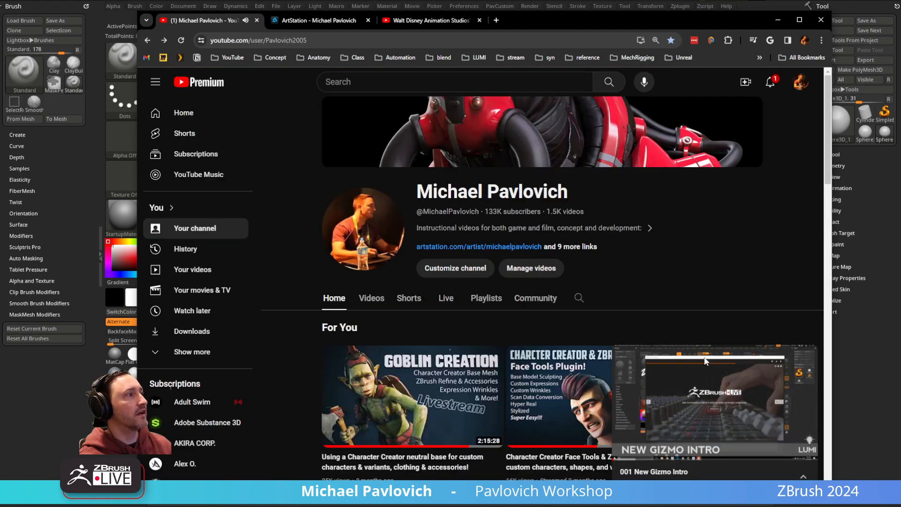
{"action": "left_click", "coordinate": [809, 359]}
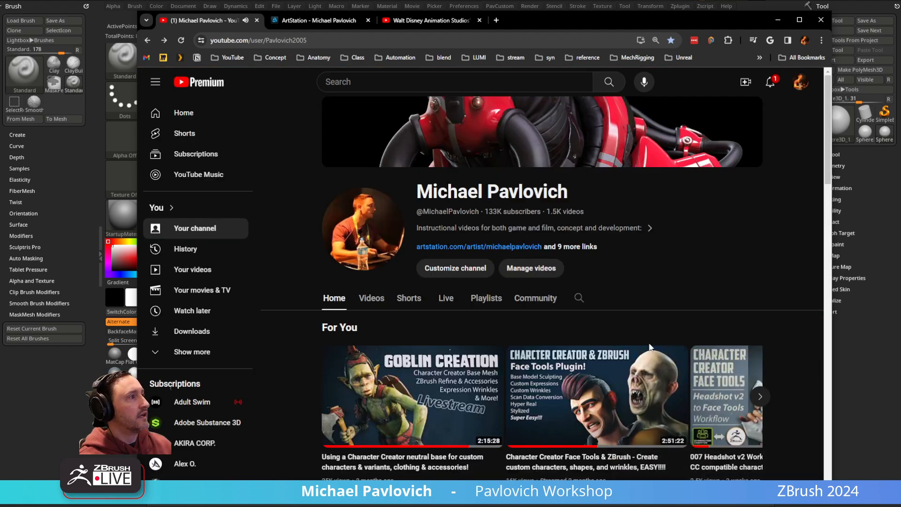
- Look through the channel's ZBrush What's New, Reallusion Character Creator and Livestream Full Episodes sections
{"action": "scroll", "coordinate": [690, 339], "scroll_direction": "down", "scroll_amount": 5}
{"action": "left_click", "coordinate": [760, 329]}
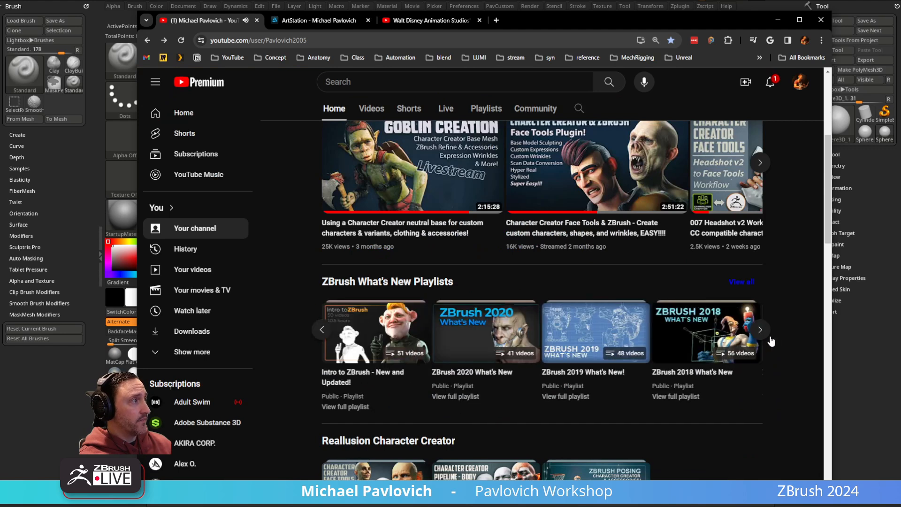
{"action": "scroll", "coordinate": [321, 334], "scroll_direction": "down", "scroll_amount": 3}
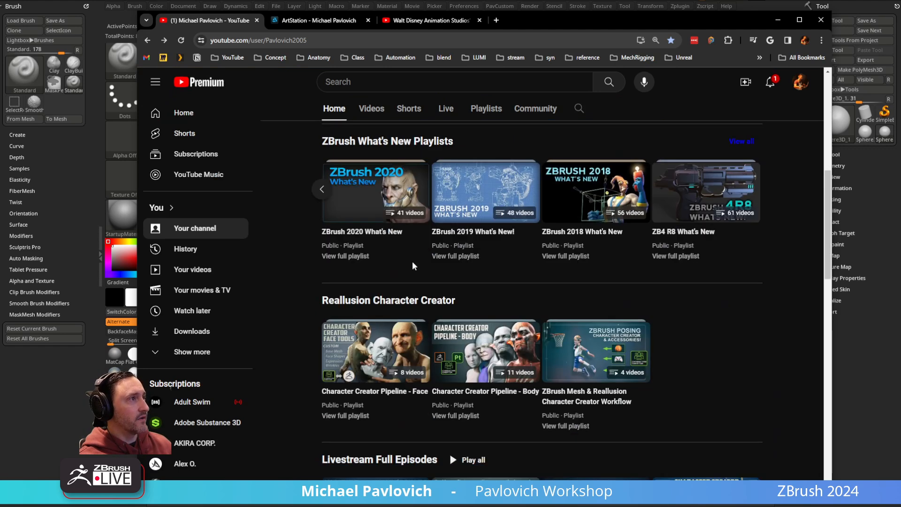
{"action": "left_click", "coordinate": [321, 192]}
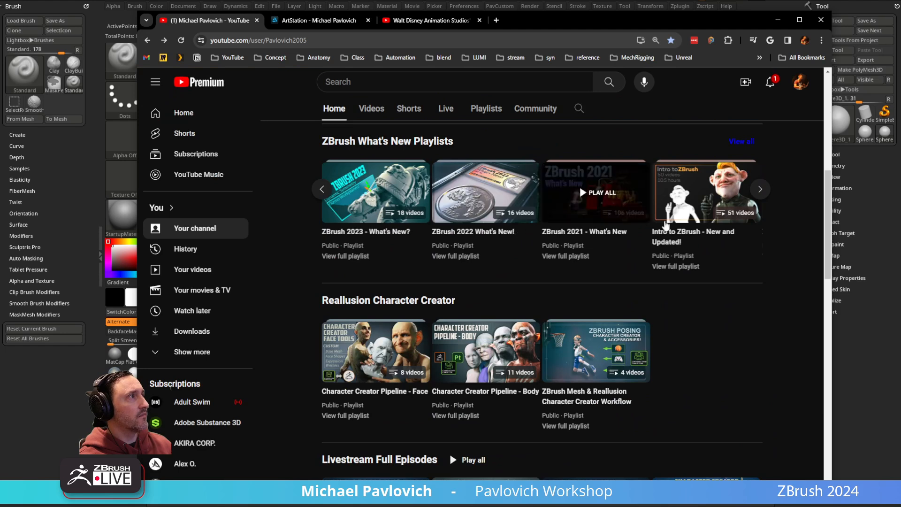
{"action": "scroll", "coordinate": [704, 239], "scroll_direction": "down", "scroll_amount": 3}
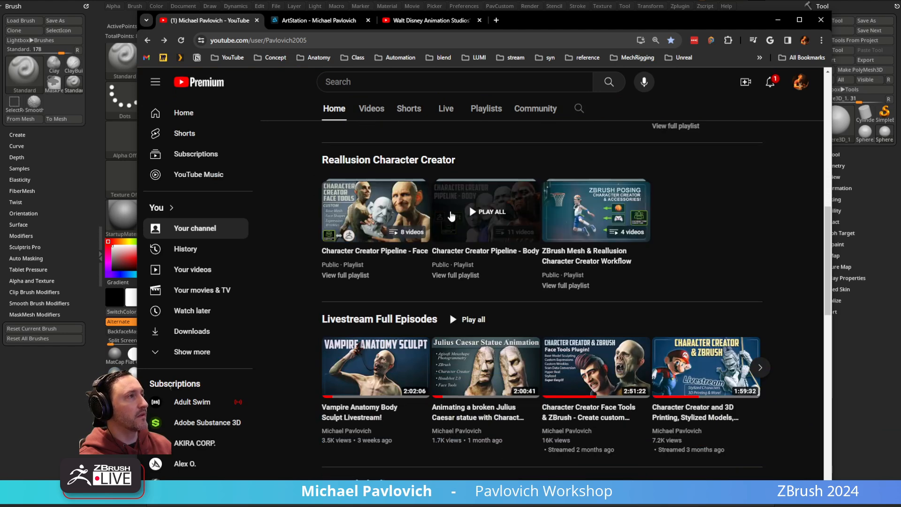
{"action": "scroll", "coordinate": [541, 216], "scroll_direction": "down", "scroll_amount": 2}
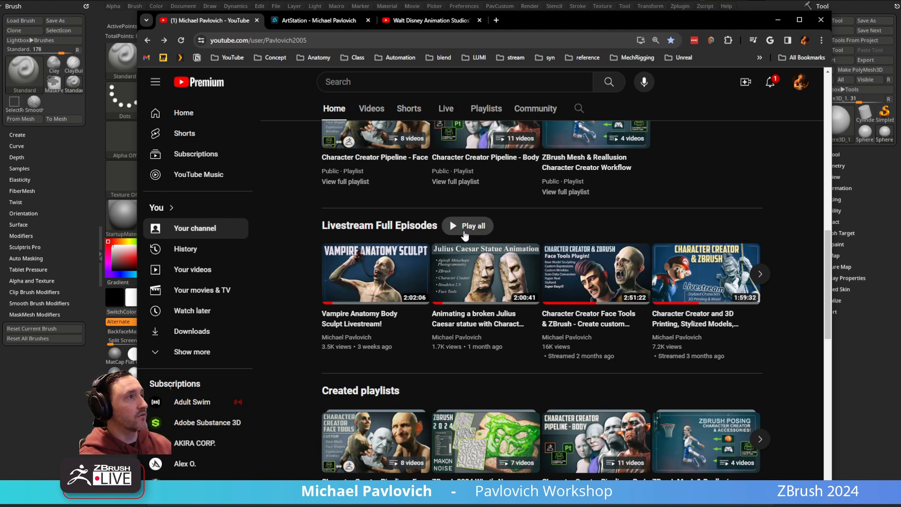
- Open the Livestream Full Episodes playlist and review its list of videos
{"action": "left_click", "coordinate": [391, 226]}
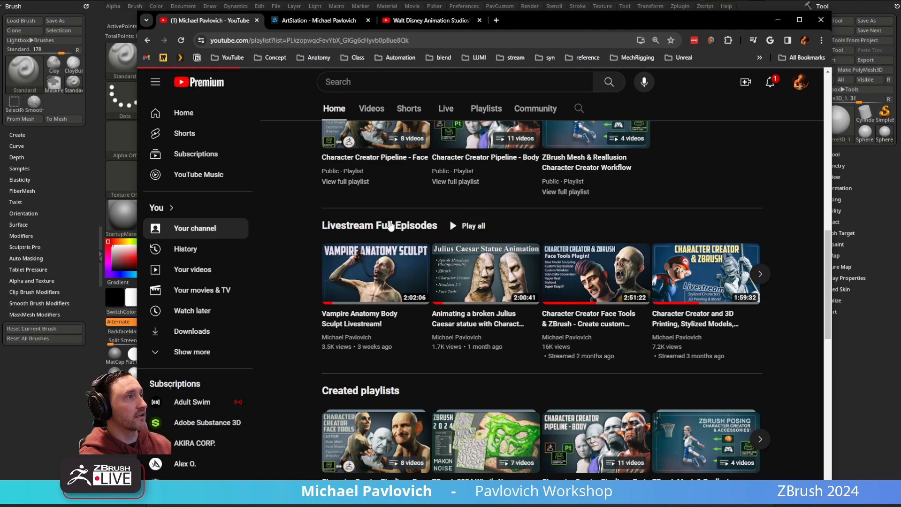
{"action": "scroll", "coordinate": [567, 214], "scroll_direction": "down", "scroll_amount": 15}
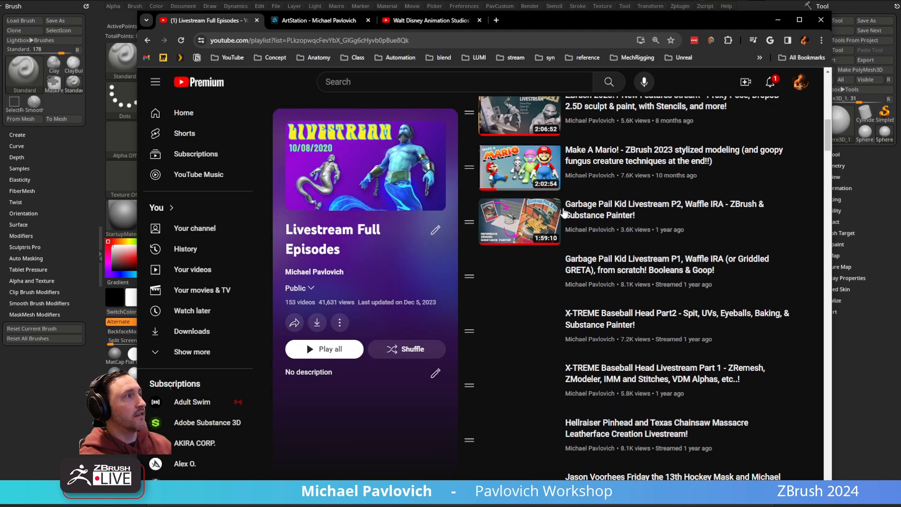
{"action": "scroll", "coordinate": [566, 214], "scroll_direction": "down", "scroll_amount": 8}
{"action": "scroll", "coordinate": [567, 221], "scroll_direction": "down", "scroll_amount": 7}
{"action": "scroll", "coordinate": [568, 234], "scroll_direction": "up", "scroll_amount": 12}
{"action": "scroll", "coordinate": [568, 240], "scroll_direction": "up", "scroll_amount": 15}
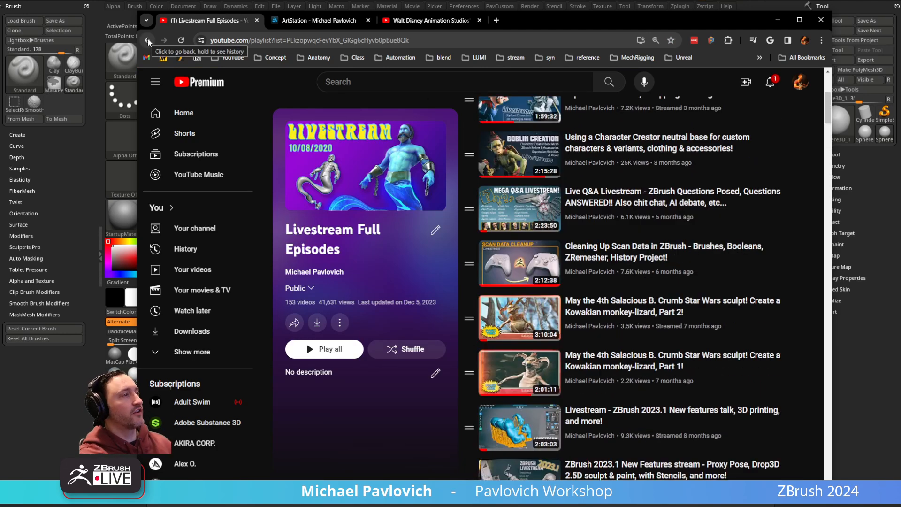
{"action": "scroll", "coordinate": [610, 155], "scroll_direction": "up", "scroll_amount": 5}
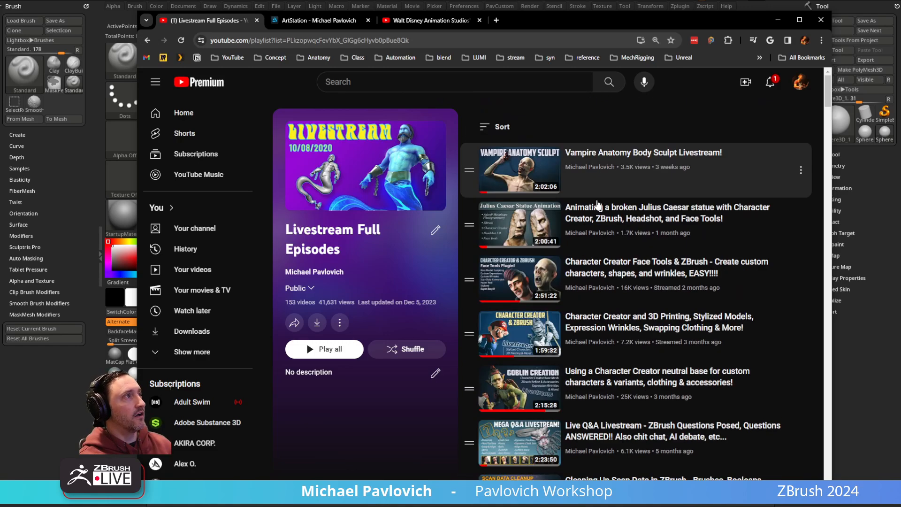
- Return to the channel home page, and look over the ArtStation portfolio's ZBrush What's New album
{"action": "left_click", "coordinate": [146, 41]}
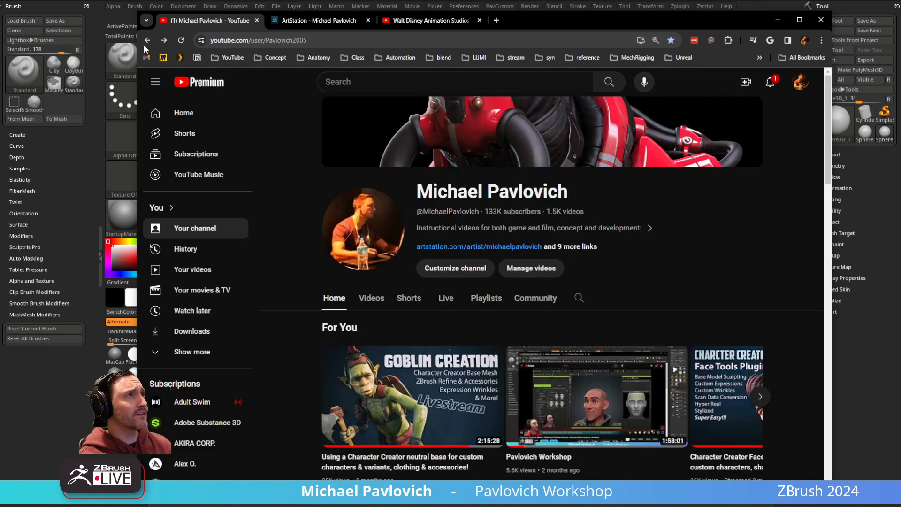
{"action": "left_click", "coordinate": [338, 22]}
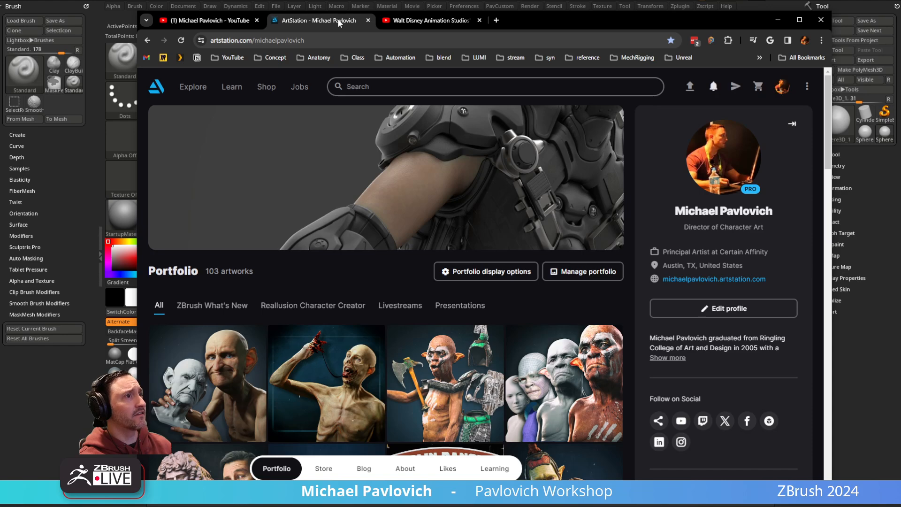
{"action": "left_click", "coordinate": [217, 305]}
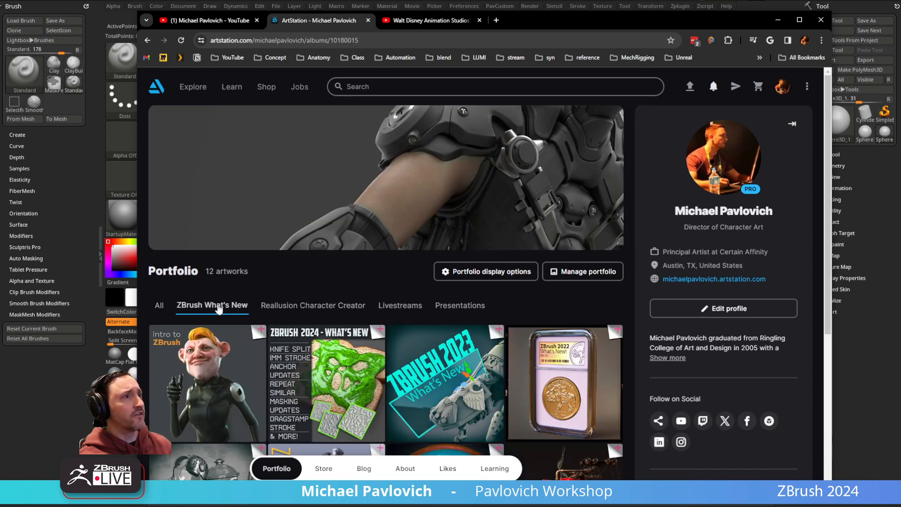
{"action": "left_click", "coordinate": [163, 306]}
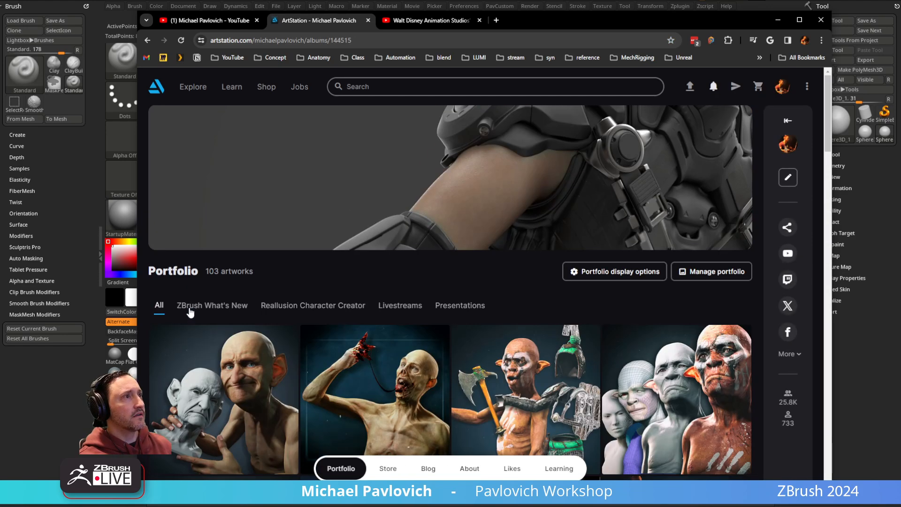
{"action": "left_click", "coordinate": [217, 307]}
{"action": "scroll", "coordinate": [269, 310], "scroll_direction": "down", "scroll_amount": 4}
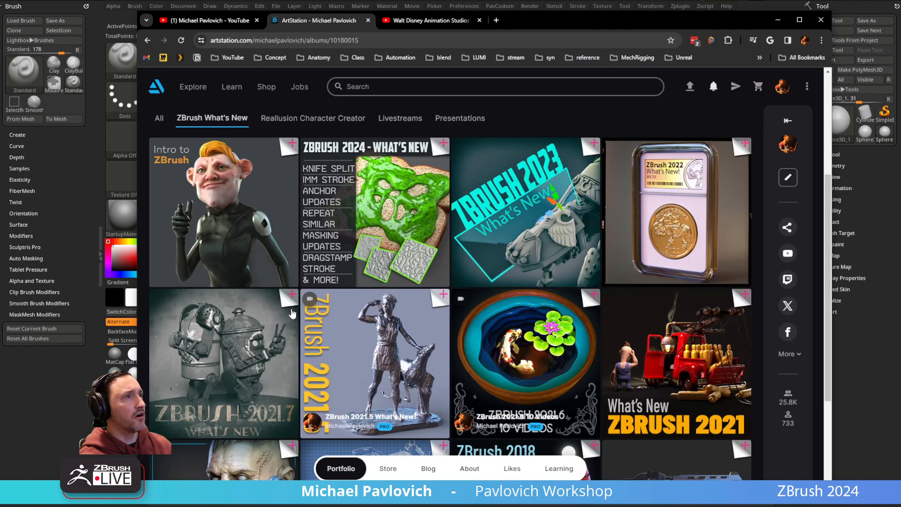
- Look through the portfolio's Reallusion Character Creator, Livestreams and Presentations albums, ending on the view of all artworks
{"action": "scroll", "coordinate": [227, 215], "scroll_direction": "up", "scroll_amount": 4}
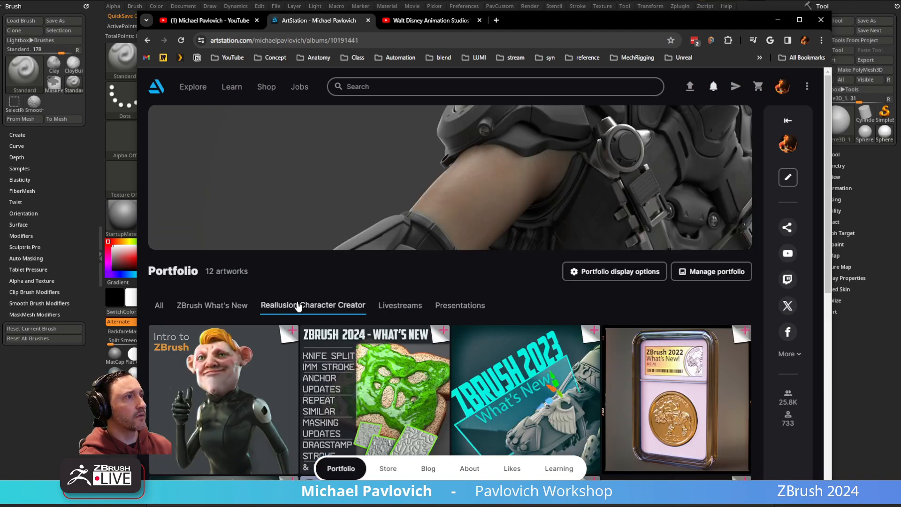
{"action": "scroll", "coordinate": [299, 307], "scroll_direction": "down", "scroll_amount": 5}
{"action": "scroll", "coordinate": [299, 307], "scroll_direction": "up", "scroll_amount": 5}
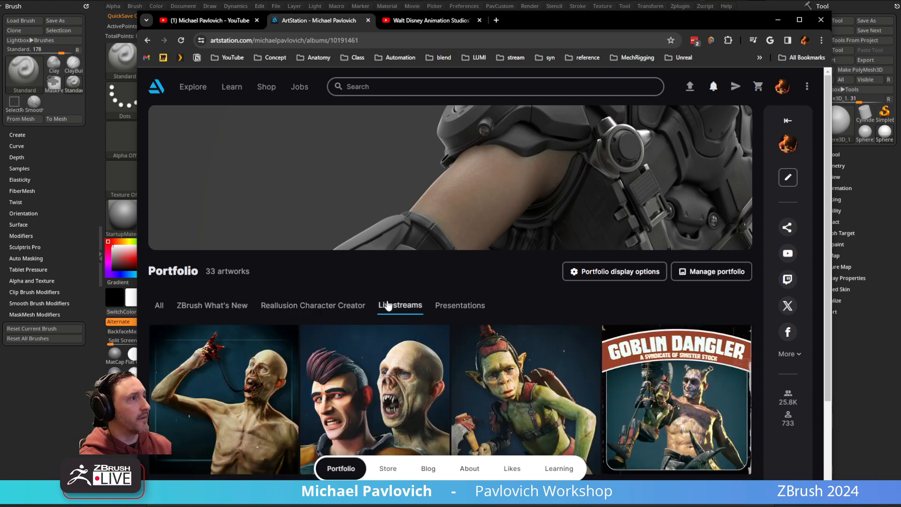
{"action": "scroll", "coordinate": [390, 305], "scroll_direction": "down", "scroll_amount": 5}
{"action": "scroll", "coordinate": [408, 301], "scroll_direction": "up", "scroll_amount": 5}
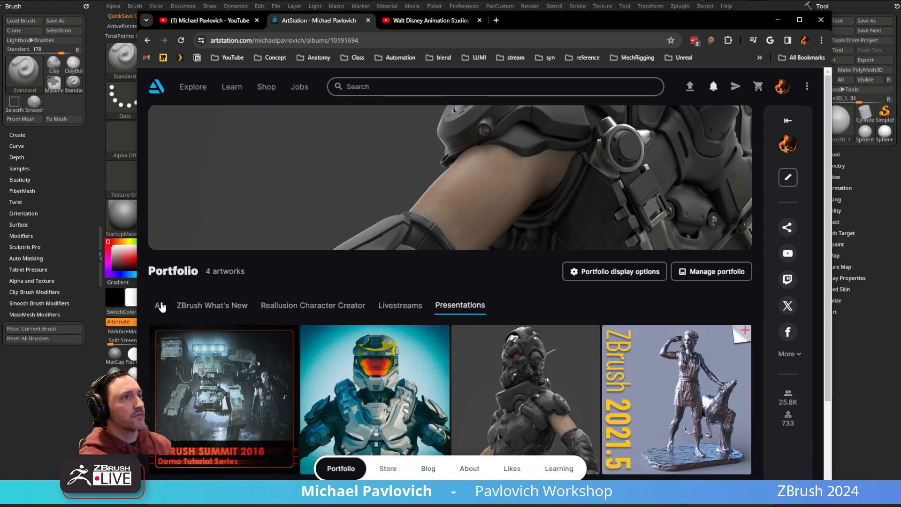
{"action": "left_click", "coordinate": [160, 306]}
- Revisit the artist's YouTube channel page and ArtStation portfolio page to show their web addresses
{"action": "left_click", "coordinate": [208, 20]}
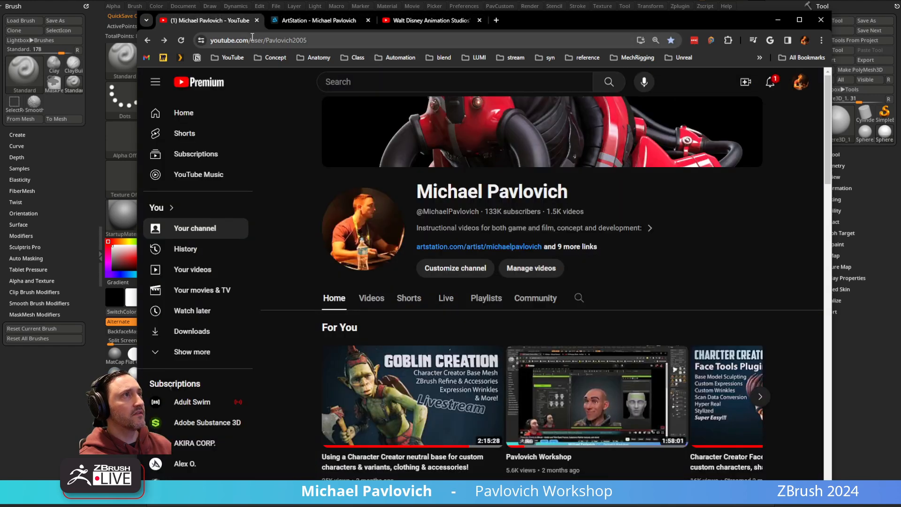
{"action": "left_click", "coordinate": [253, 40]}
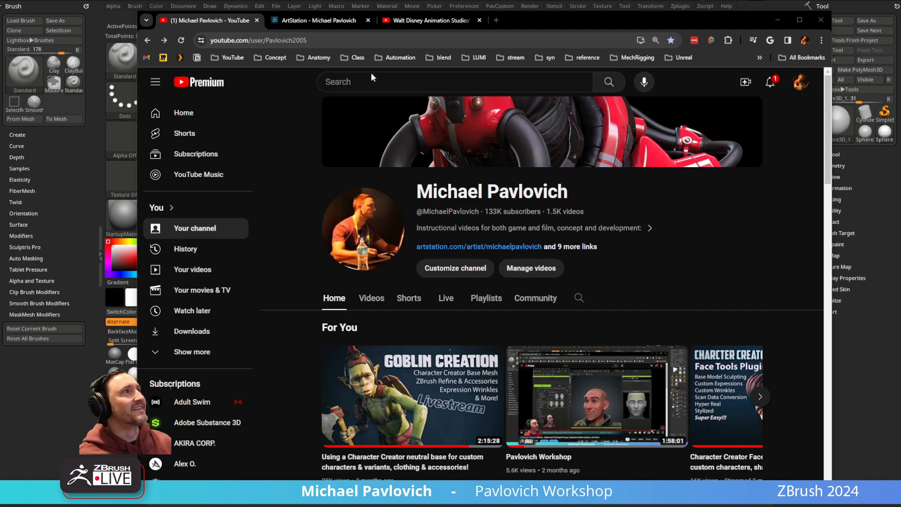
{"action": "left_click", "coordinate": [300, 20]}
{"action": "left_click", "coordinate": [332, 41]}
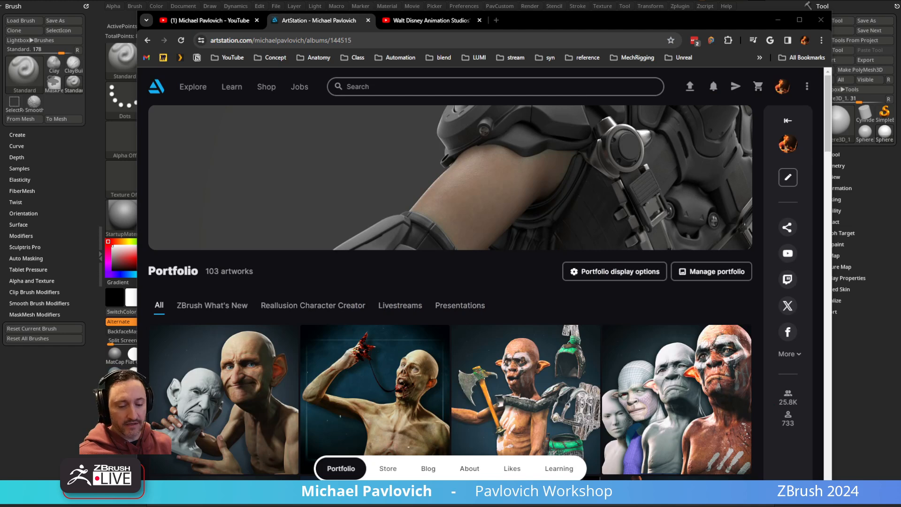
- Play the Steamboat Willie video and skip ahead to the steam whistle scene, pausing at 0:48
{"action": "mouse_move", "coordinate": [741, 172]}
{"action": "left_click", "coordinate": [427, 21]}
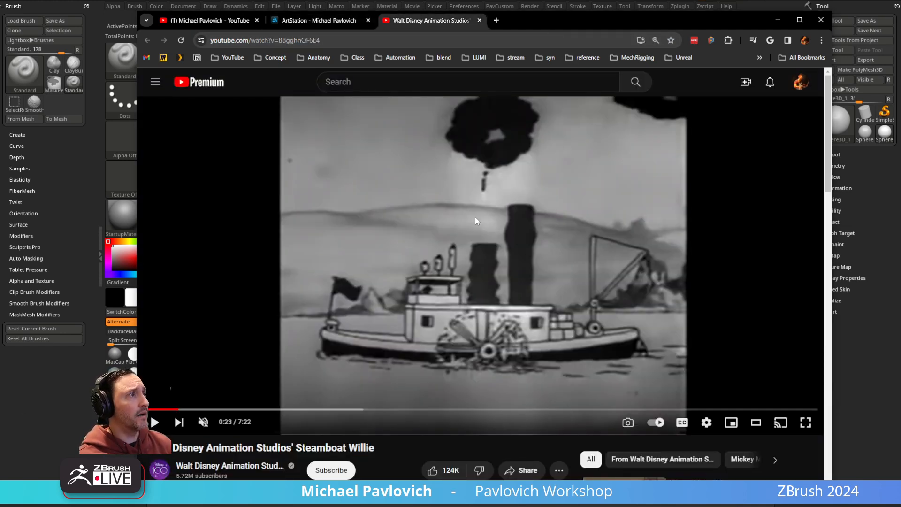
{"action": "left_click", "coordinate": [155, 423]}
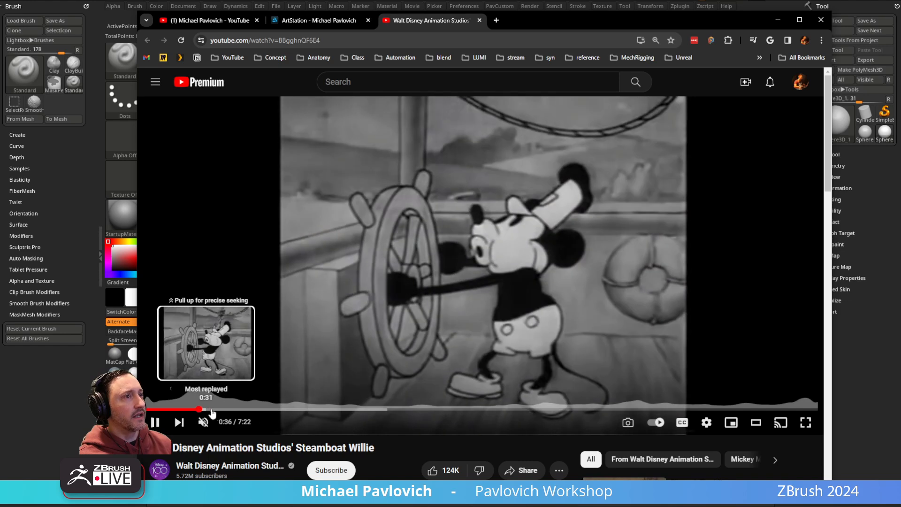
{"action": "left_click", "coordinate": [216, 410]}
{"action": "left_click_drag", "start_coordinate": [217, 410], "coordinate": [217, 410]}
{"action": "left_click", "coordinate": [488, 377]}
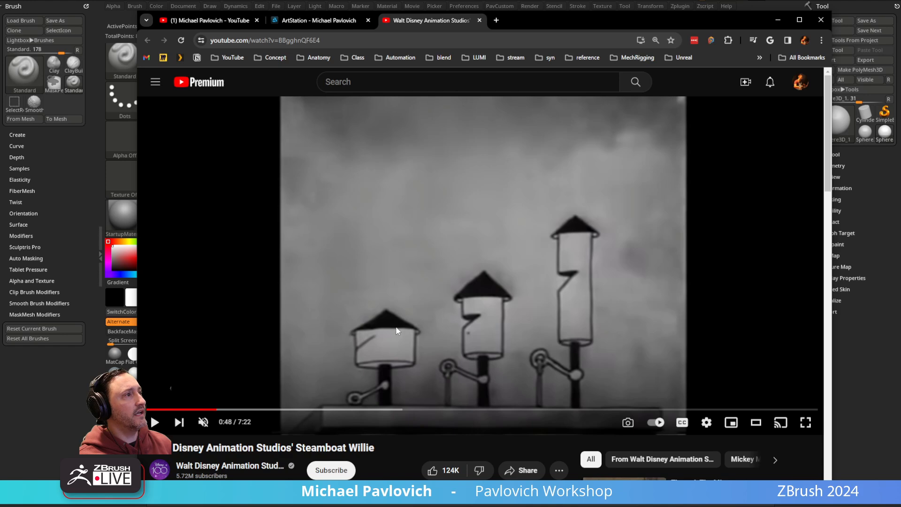
- Replay the steam whistle scene from about 0:47 and pause it at 0:49
{"action": "left_click", "coordinate": [156, 422]}
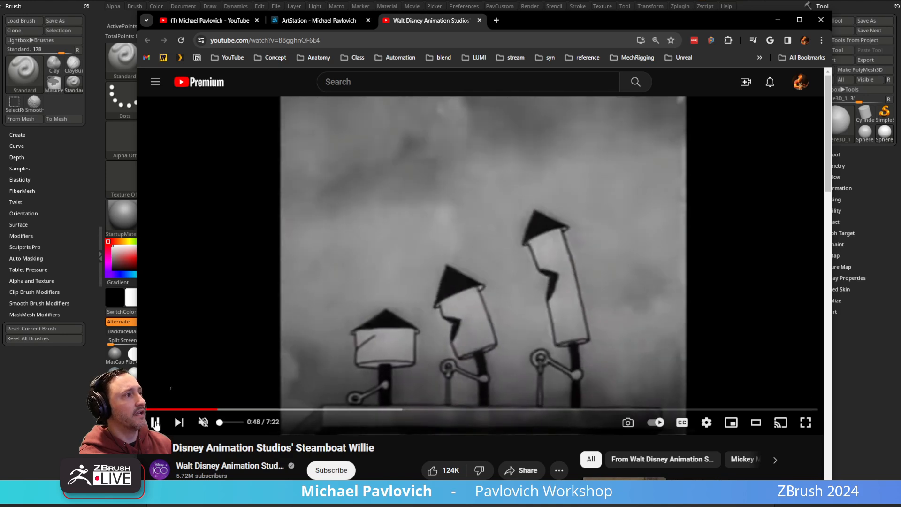
{"action": "left_click", "coordinate": [218, 410]}
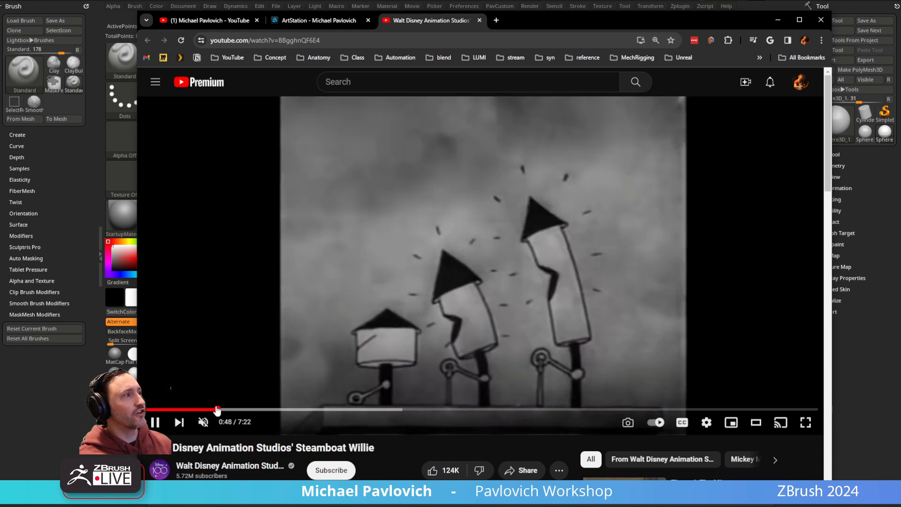
{"action": "left_click", "coordinate": [216, 411]}
{"action": "left_click_drag", "start_coordinate": [214, 411], "coordinate": [214, 411]}
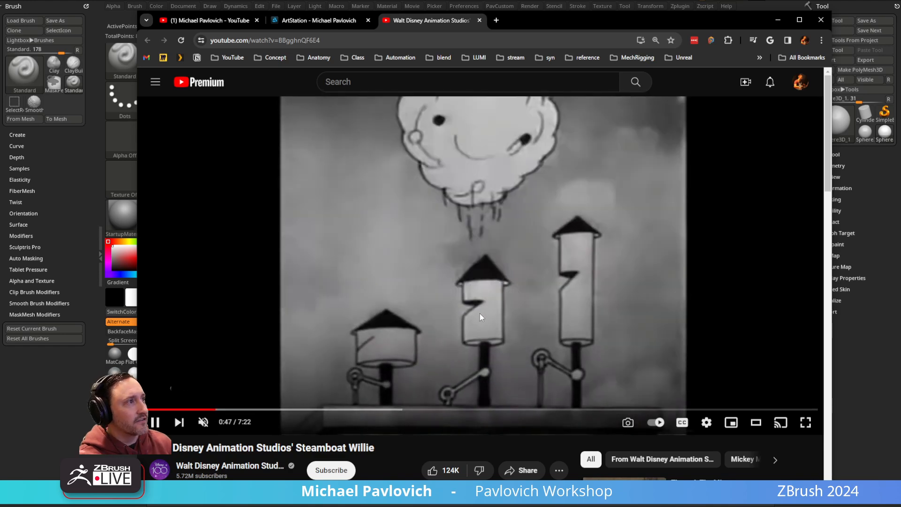
{"action": "left_click", "coordinate": [155, 423]}
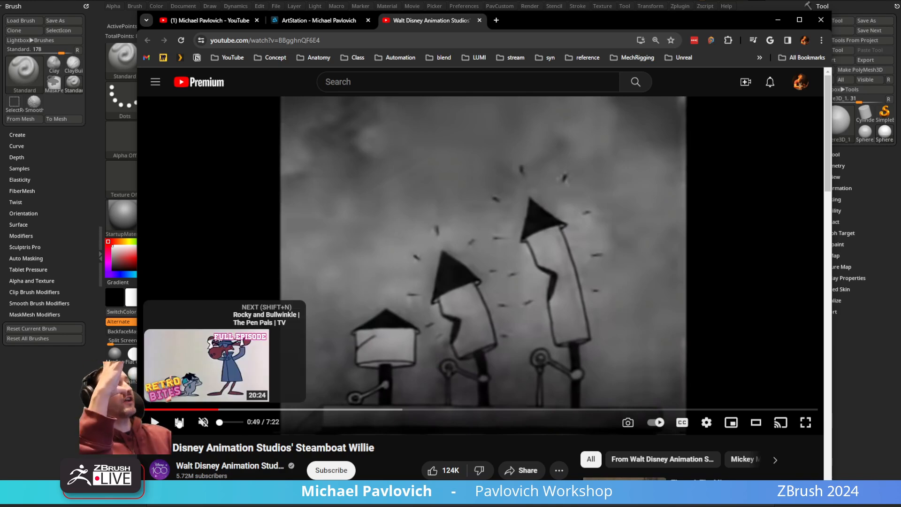
- Switch back to ZBrush, leave Edit mode, and clear the sphere and the Spotlight model sheet from the canvas
{"action": "left_click_drag", "start_coordinate": [636, 28], "coordinate": [632, 505]}
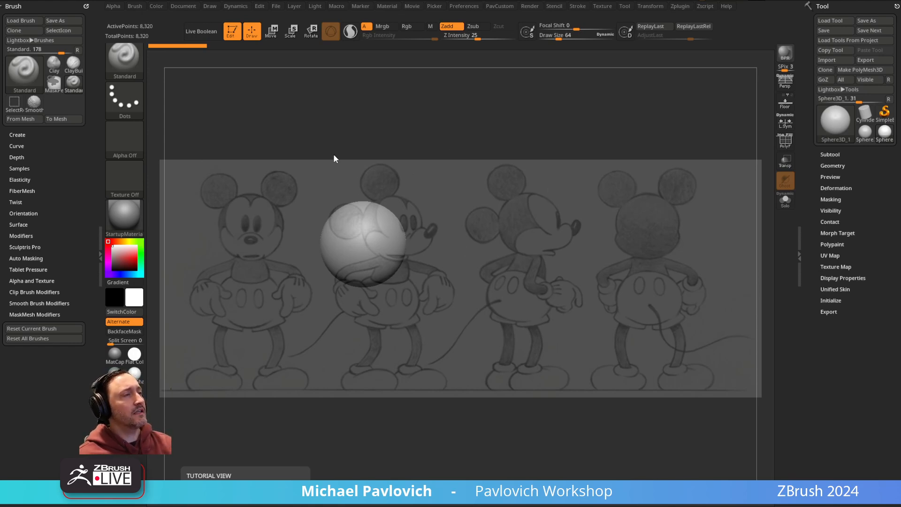
{"action": "left_click", "coordinate": [232, 34]}
{"action": "left_click", "coordinate": [284, 44]}
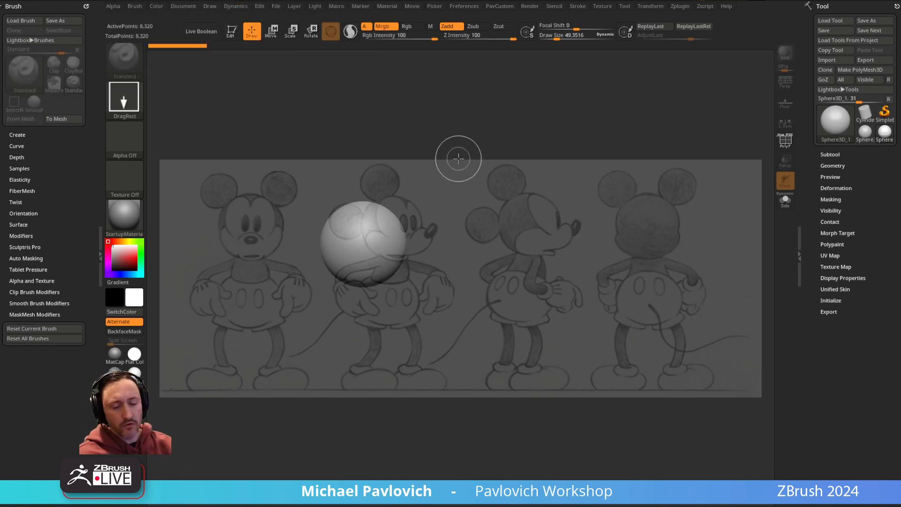
{"action": "key", "text": "ctrl+n"}
{"action": "key", "text": "shift+z"}
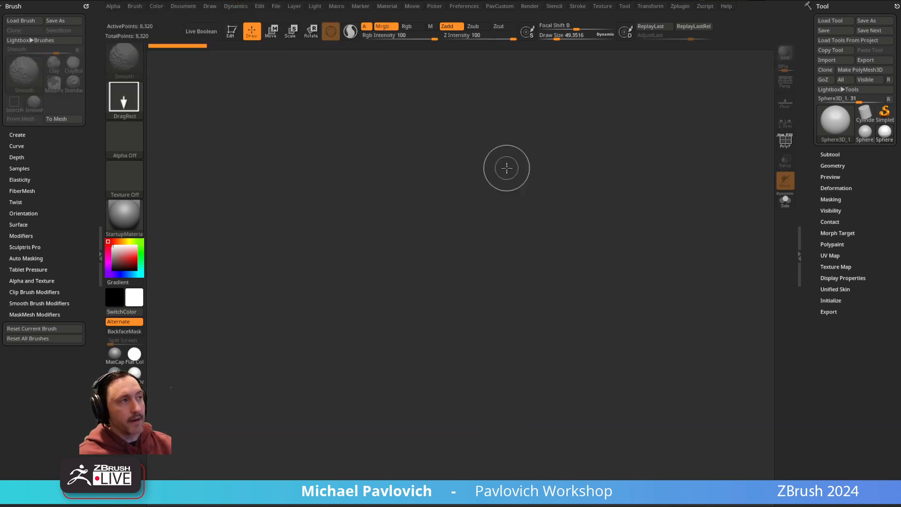
- Draw a Cylinder3D mesh on the empty canvas and enter Edit mode with PolyFrame turned on
{"action": "left_click", "coordinate": [835, 122]}
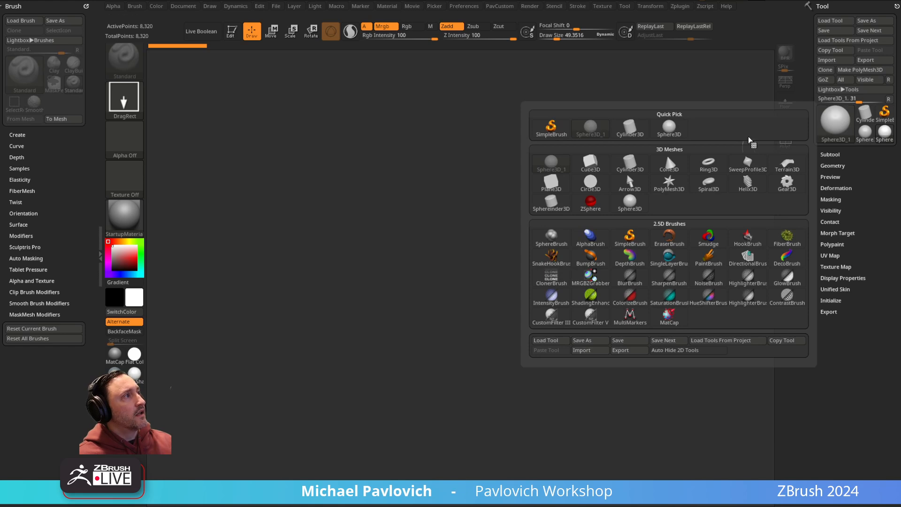
{"action": "left_click", "coordinate": [615, 170]}
{"action": "left_click_drag", "start_coordinate": [429, 265], "coordinate": [437, 322]}
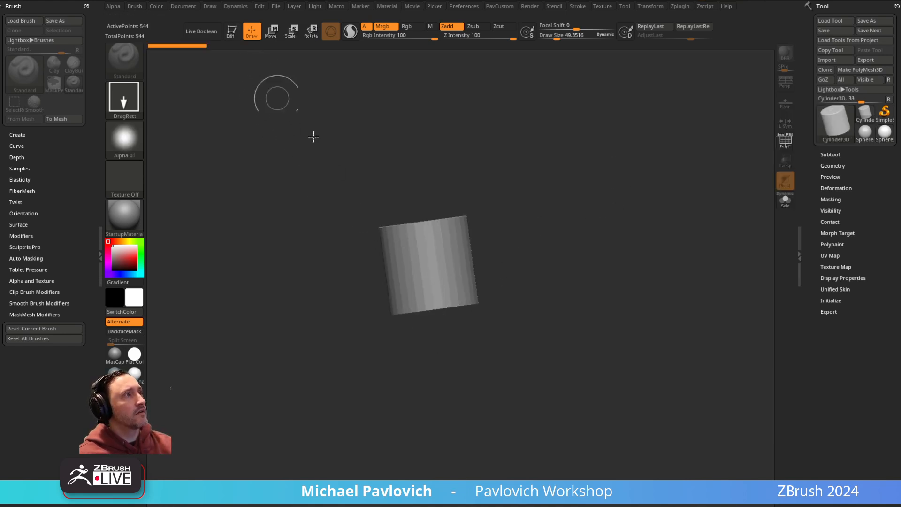
{"action": "left_click", "coordinate": [231, 31]}
{"action": "left_click", "coordinate": [784, 145]}
{"action": "right_click_drag", "start_coordinate": [631, 203], "coordinate": [412, 180], "text": "shift"}
{"action": "left_click_drag", "start_coordinate": [413, 180], "coordinate": [607, 211]}
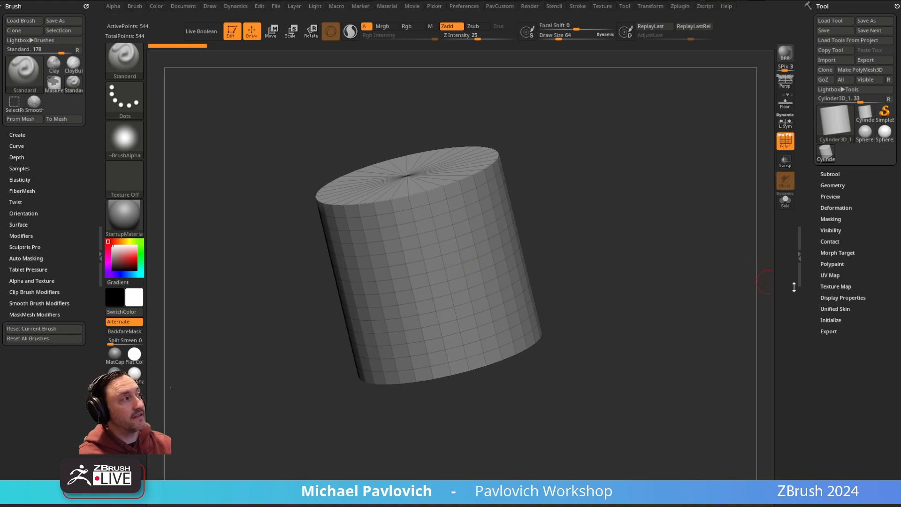
- In the cylinder's Initialize settings, set HDivide to 16 and VDivide to 3
{"action": "key", "text": "shift"}
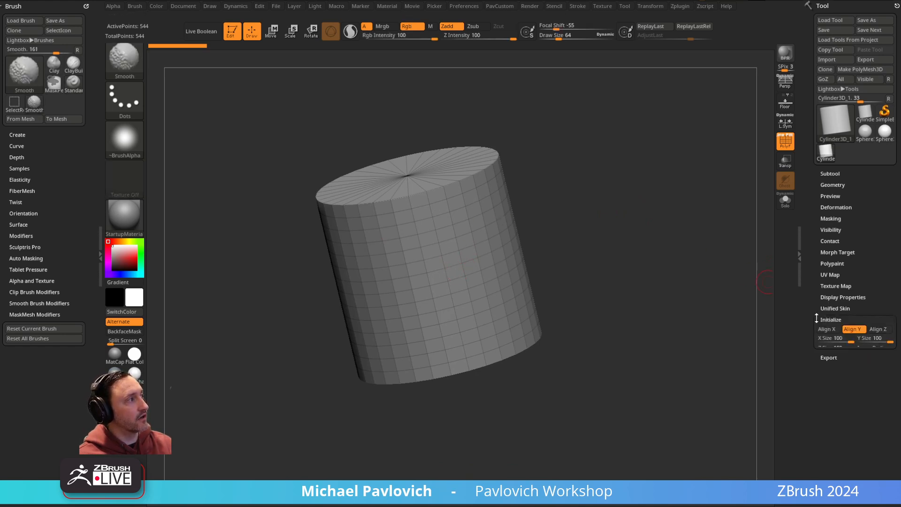
{"action": "left_click", "coordinate": [830, 320]}
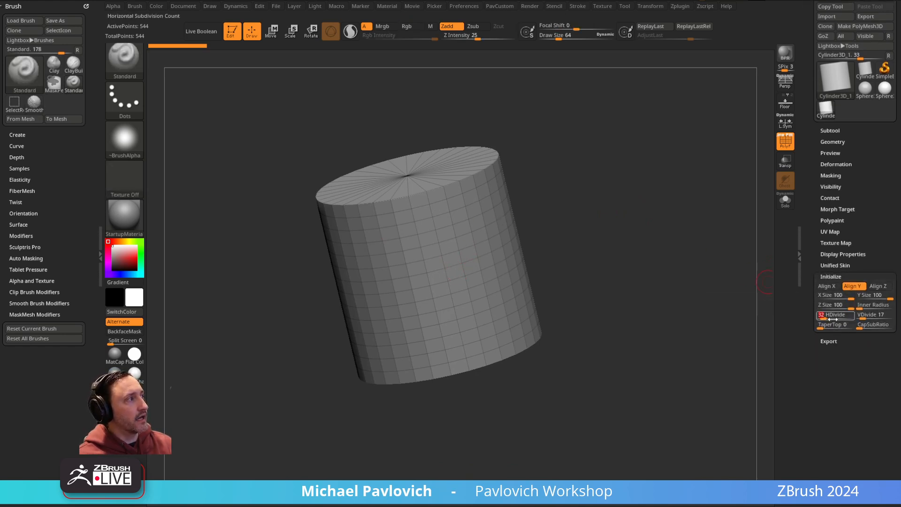
{"action": "type", "text": "16"}
{"action": "key", "text": "Return"}
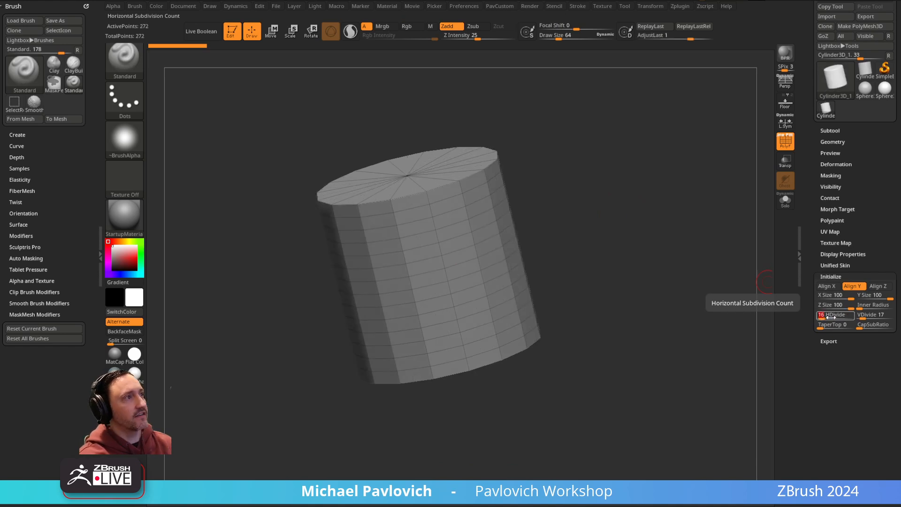
{"action": "type", "text": "3"}
{"action": "key", "text": "Return"}
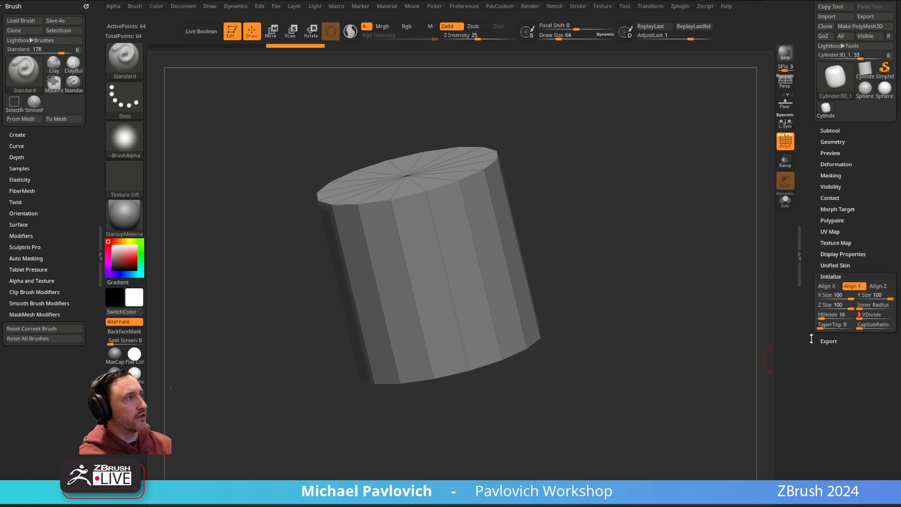
- Set the cylinder's HDivide to 32 and VDivide to 17
{"action": "left_click", "coordinate": [837, 317]}
{"action": "type", "text": "32"}
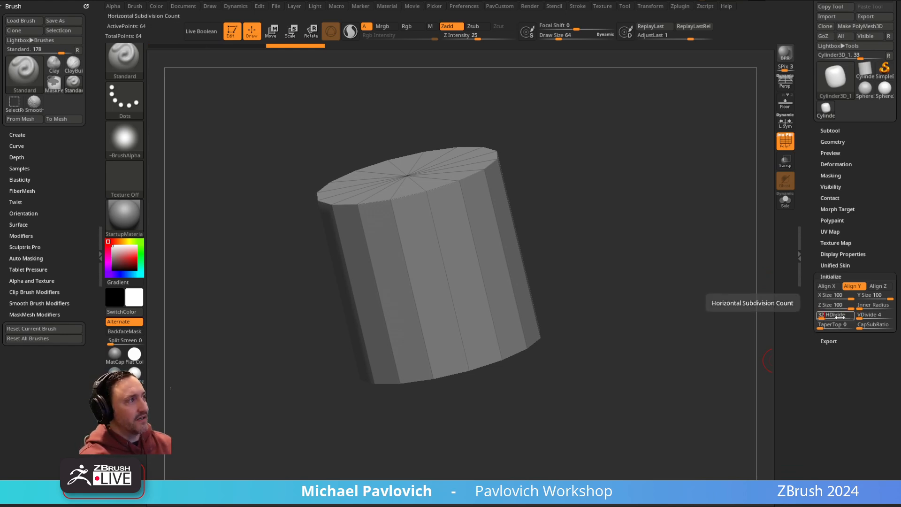
{"action": "left_click", "coordinate": [861, 320]}
{"action": "type", "text": "17"}
{"action": "key", "text": "Return"}
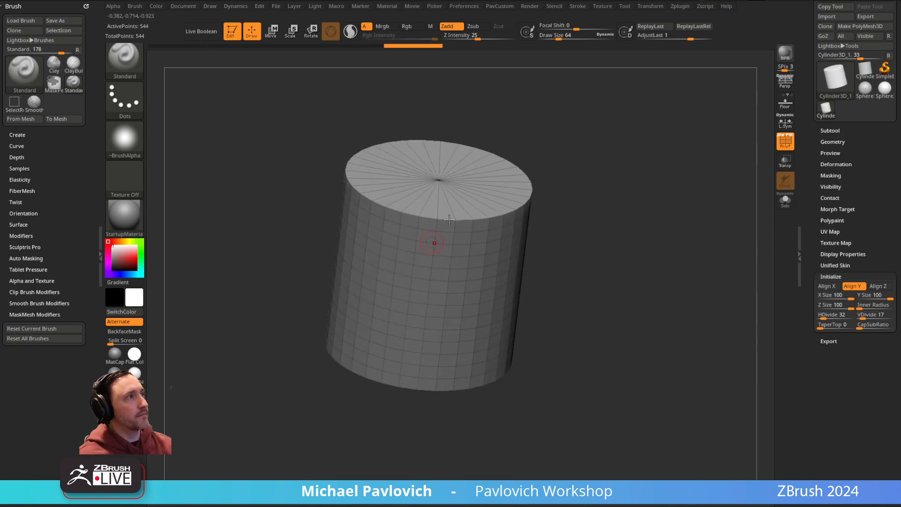
- Convert the cylinder into a PolyMesh3D and test the Move brush with a pull on its side, undoing the stroke
{"action": "scroll", "coordinate": [871, 75], "scroll_direction": "up", "scroll_amount": 1}
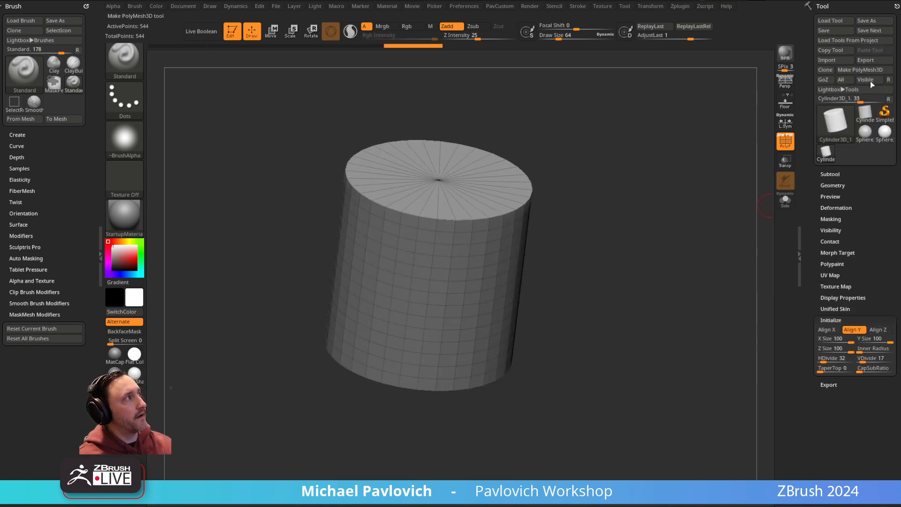
{"action": "left_click", "coordinate": [867, 71]}
{"action": "key", "text": "b"}
{"action": "key", "text": "m"}
{"action": "key", "text": "v"}
{"action": "left_click_drag", "start_coordinate": [505, 262], "coordinate": [618, 254]}
{"action": "key", "text": "ctrl+z"}
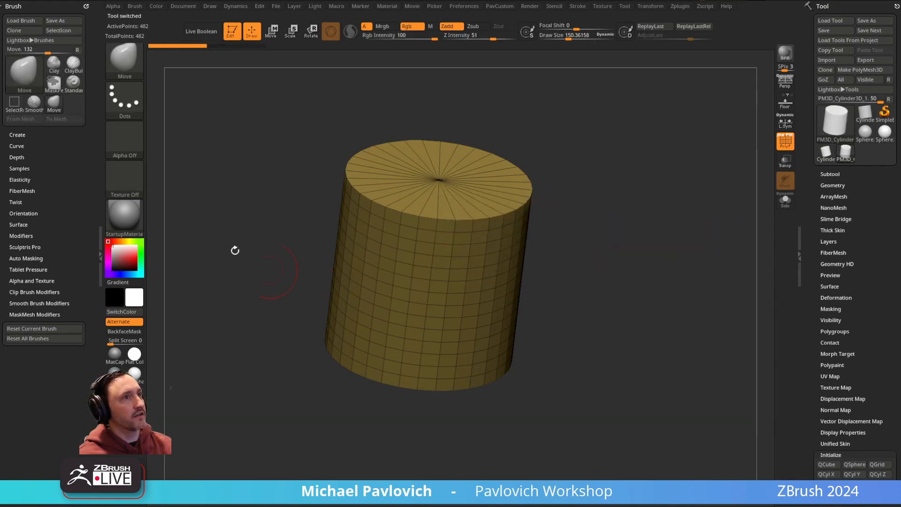
- Apply the SkinShade4 material to the cylinder and turn it to a straight front view
{"action": "left_click", "coordinate": [124, 215]}
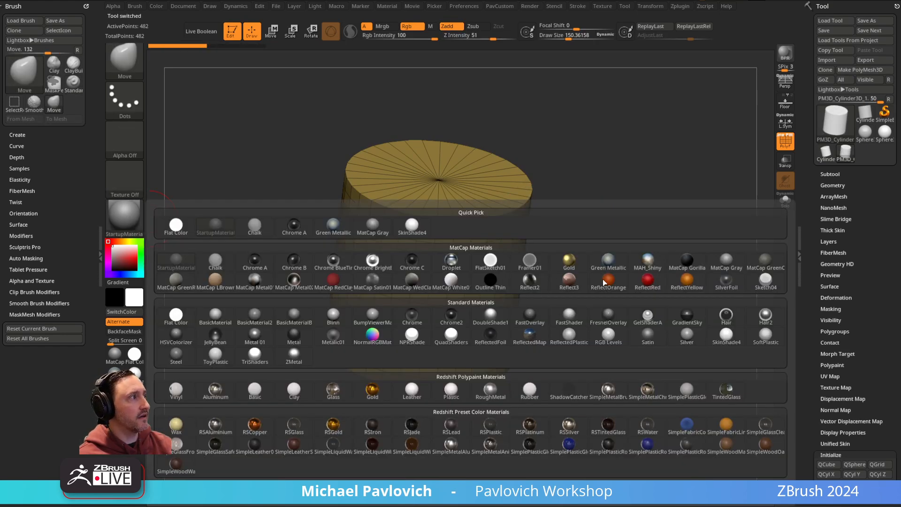
{"action": "left_click", "coordinate": [726, 333]}
{"action": "left_click_drag", "start_coordinate": [577, 272], "coordinate": [643, 240]}
{"action": "left_click_drag", "start_coordinate": [604, 206], "coordinate": [620, 225]}
{"action": "key", "text": "ctrl+z"}
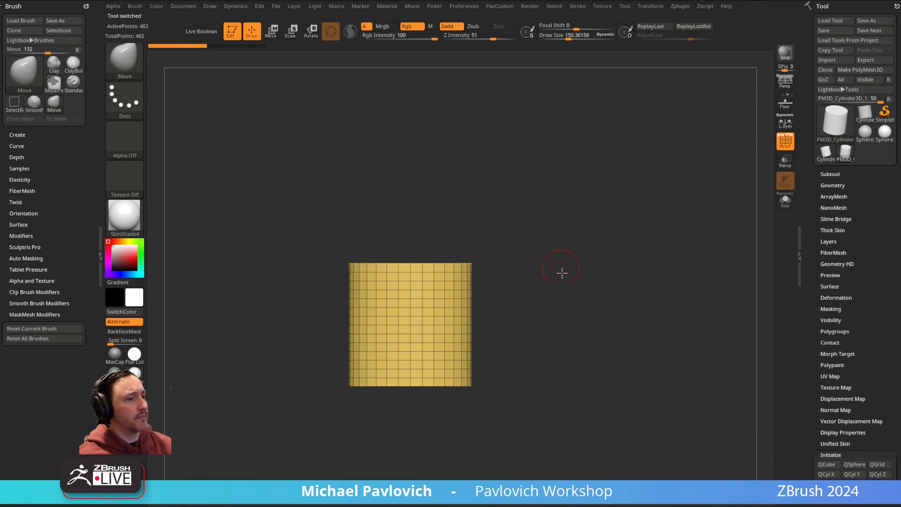
- Stretch the cylinder vertically with the gizmo to nearly twice its height, keeping its width, and return to draw mode
{"action": "left_click_drag", "start_coordinate": [562, 267], "coordinate": [599, 260], "text": "alt"}
{"action": "key", "text": "w"}
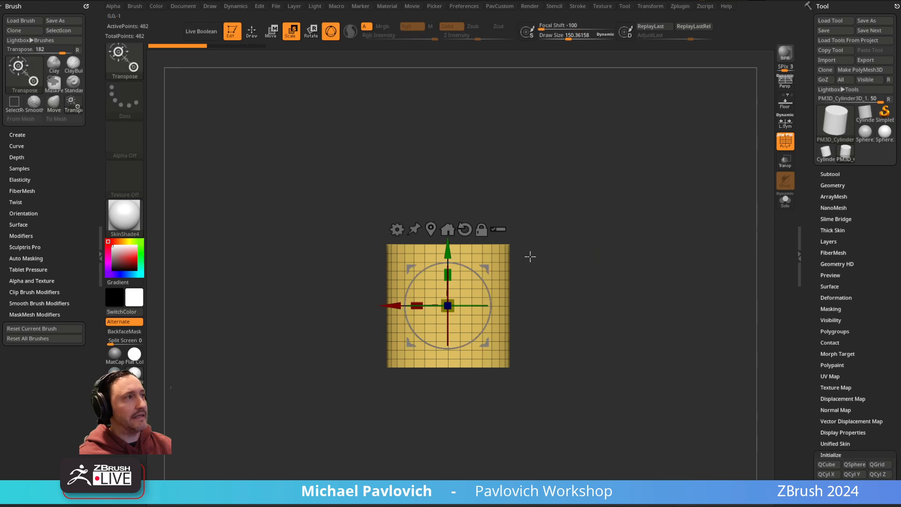
{"action": "left_click_drag", "start_coordinate": [448, 273], "coordinate": [447, 205]}
{"action": "mouse_move", "coordinate": [447, 274]}
{"action": "left_mouse_down"}
{"action": "mouse_move", "coordinate": [448, 211]}
{"action": "mouse_move", "coordinate": [449, 282]}
{"action": "mouse_move", "coordinate": [450, 254]}
{"action": "mouse_move", "coordinate": [449, 270]}
{"action": "left_mouse_up"}
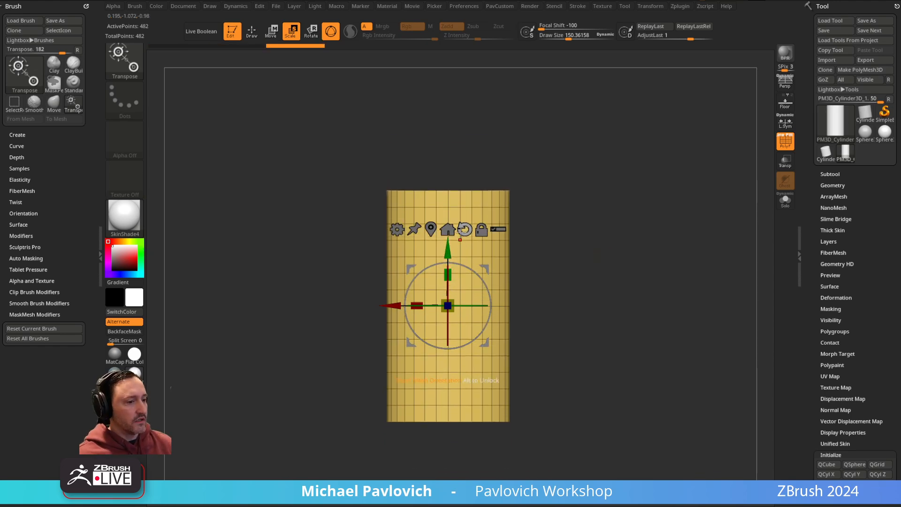
{"action": "key", "text": "alt+Tab"}
{"action": "key", "text": "alt+Tab"}
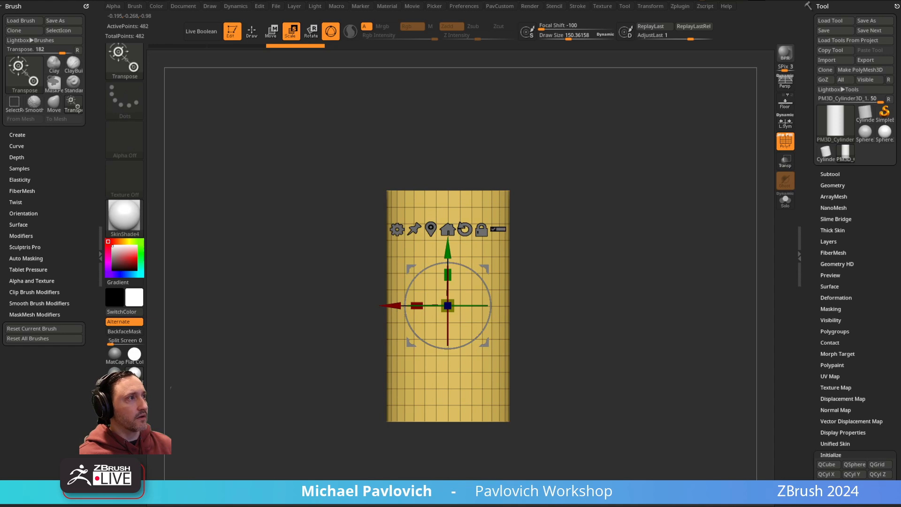
{"action": "key", "text": "q"}
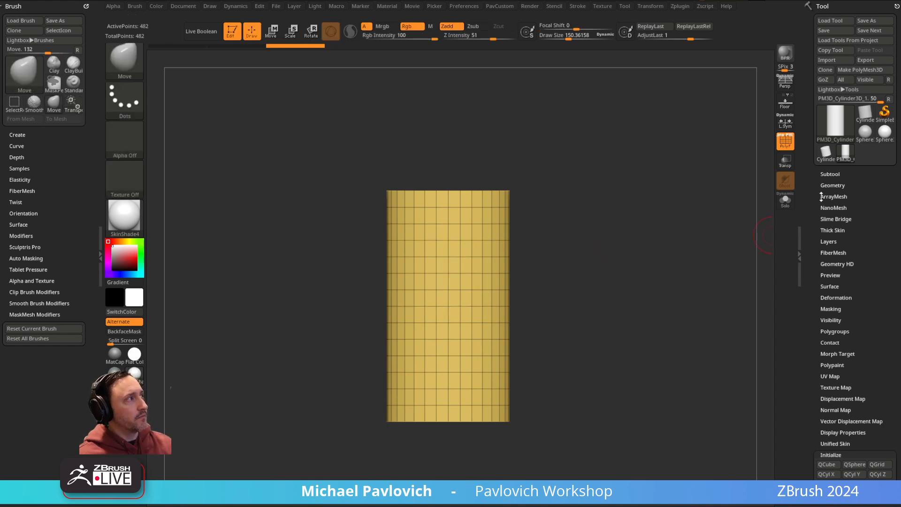
- Append a Cube3D as a second subtool and make it the active subtool
{"action": "left_click", "coordinate": [830, 174]}
{"action": "left_click", "coordinate": [862, 344]}
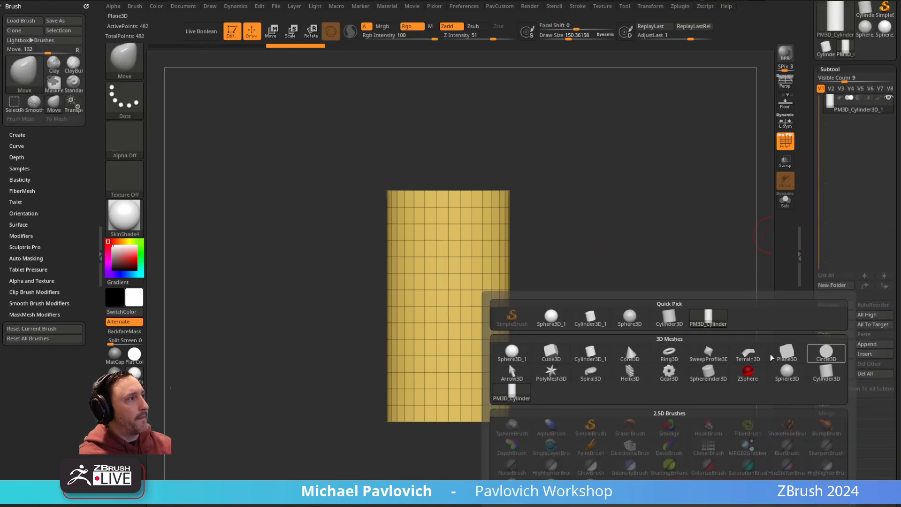
{"action": "left_click", "coordinate": [626, 342]}
{"action": "left_click", "coordinate": [858, 123]}
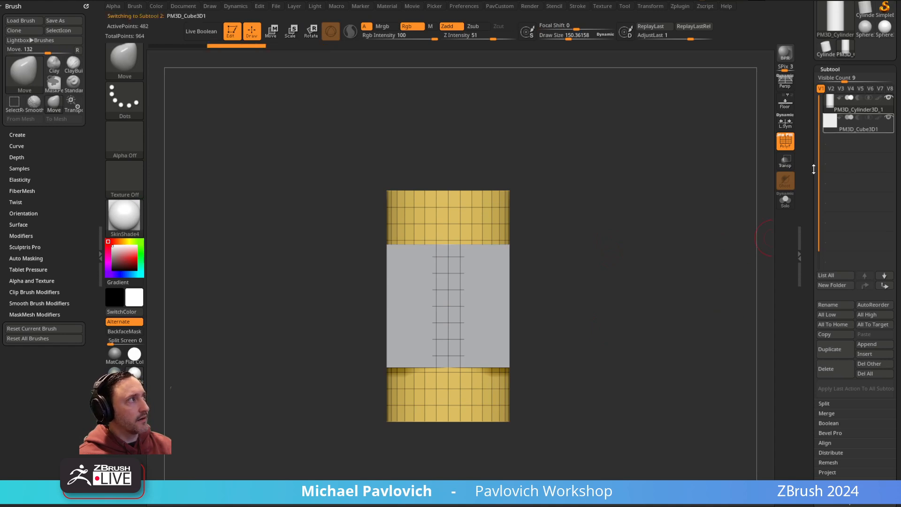
- Shift the cube sideways off the cylinder's axis and rotate it about 45 degrees in the screen plane
{"action": "key", "text": "w"}
{"action": "left_click_drag", "start_coordinate": [394, 306], "coordinate": [339, 306]}
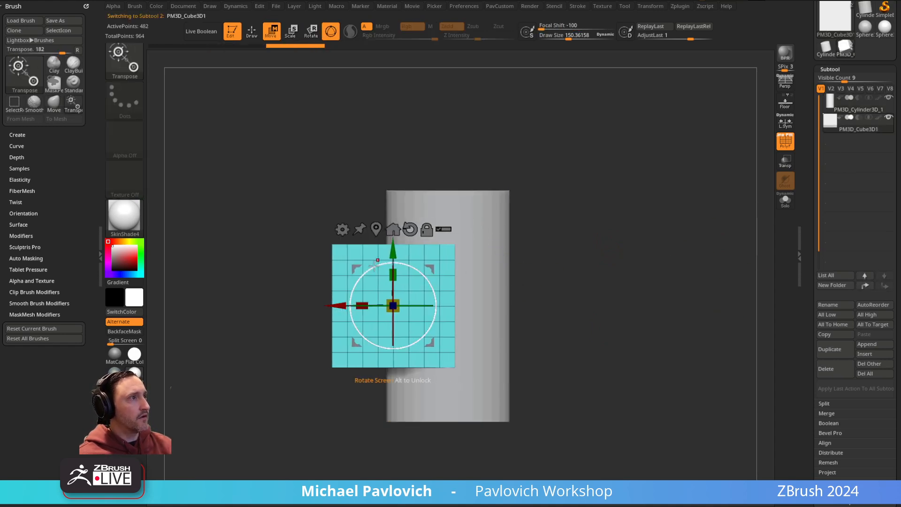
{"action": "left_click_drag", "start_coordinate": [374, 266], "coordinate": [353, 297]}
{"action": "key", "text": "ctrl+z"}
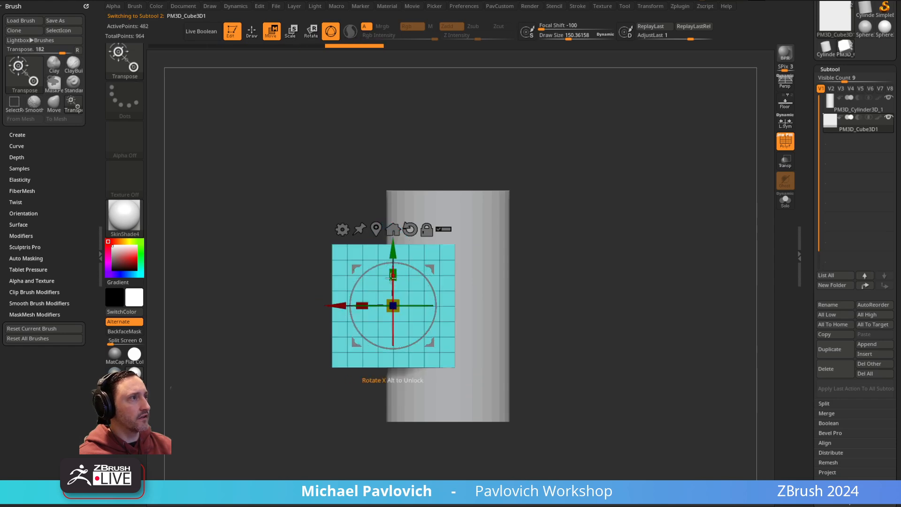
{"action": "left_click_drag", "start_coordinate": [373, 268], "coordinate": [356, 295]}
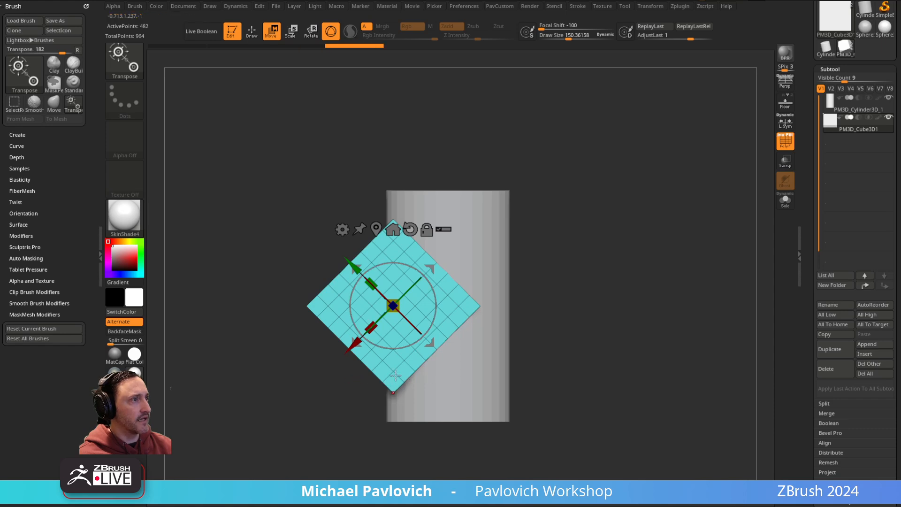
- Reset the gizmo orientation to the world axes and slide the rotated cube farther away from the cylinder along X
{"action": "mouse_move", "coordinate": [430, 268]}
{"action": "left_mouse_down"}
{"action": "mouse_move", "coordinate": [382, 266]}
{"action": "mouse_move", "coordinate": [397, 267]}
{"action": "left_mouse_up"}
{"action": "key", "text": "ctrl+z"}
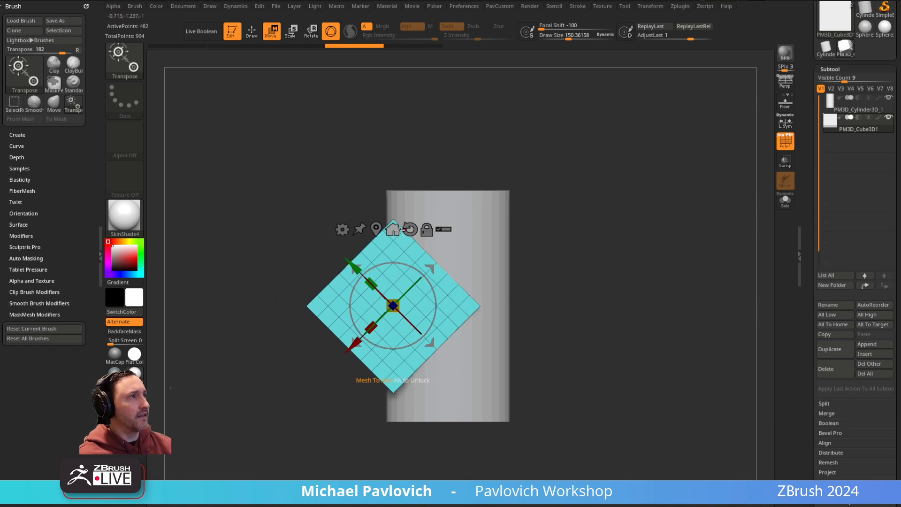
{"action": "left_click", "coordinate": [410, 229]}
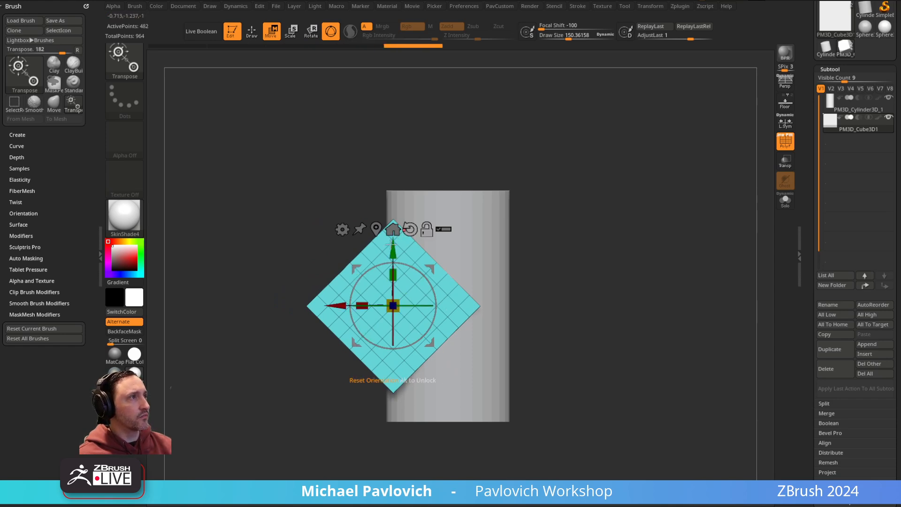
{"action": "left_click_drag", "start_coordinate": [341, 306], "coordinate": [319, 306]}
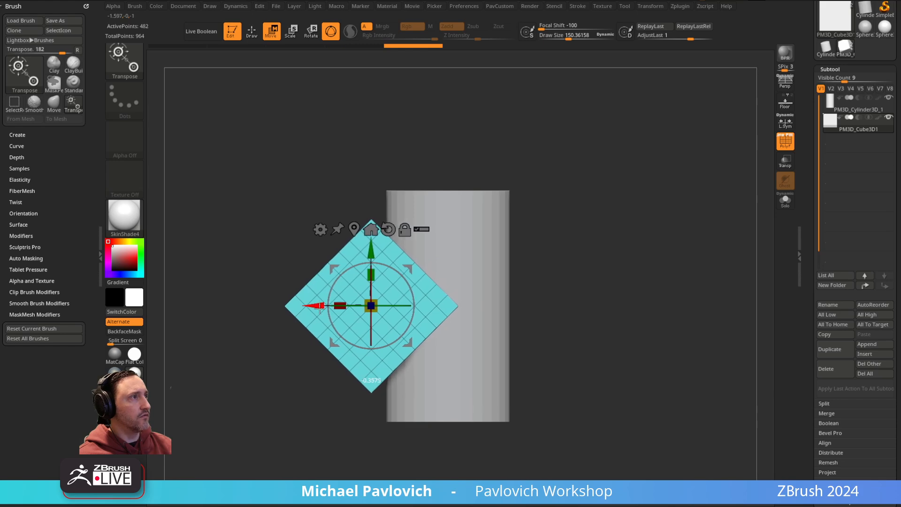
- Return to draw mode and set the brush Draw Size to about 140
{"action": "key", "text": "q"}
{"action": "mouse_move", "coordinate": [616, 256]}
{"action": "left_mouse_down"}
{"action": "mouse_move", "coordinate": [651, 282]}
{"action": "mouse_move", "coordinate": [611, 319]}
{"action": "mouse_move", "coordinate": [613, 285]}
{"action": "left_mouse_up"}
{"action": "key", "text": "w"}
{"action": "left_click_drag", "start_coordinate": [395, 313], "coordinate": [402, 317]}
{"action": "key", "text": "q"}
{"action": "mouse_move", "coordinate": [618, 286]}
{"action": "left_mouse_down"}
{"action": "mouse_move", "coordinate": [657, 217]}
{"action": "mouse_move", "coordinate": [620, 263]}
{"action": "left_mouse_up"}
{"action": "key", "text": "s"}
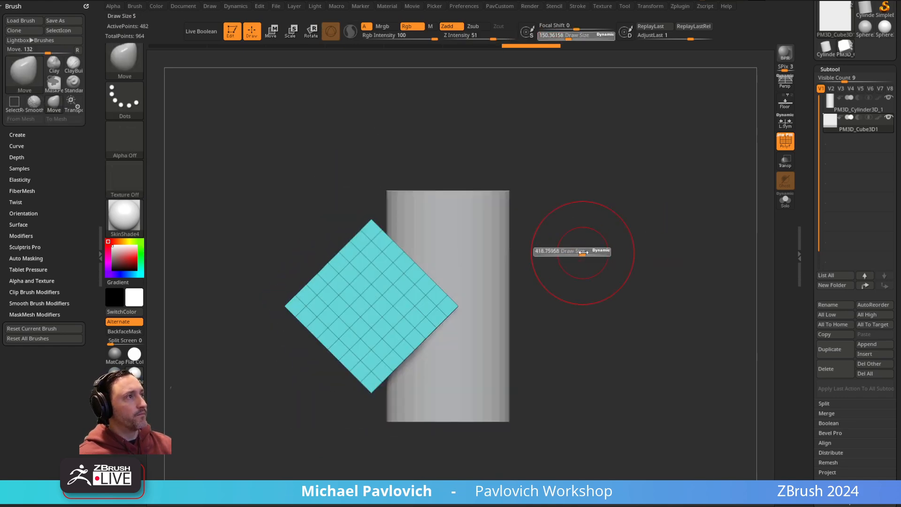
{"action": "left_click", "coordinate": [571, 253]}
- Make the cylinder the active subtool and split its caps and side into polygroups with Groups By Normals
{"action": "mouse_move", "coordinate": [565, 237]}
{"action": "left_mouse_down"}
{"action": "mouse_move", "coordinate": [573, 256]}
{"action": "mouse_move", "coordinate": [469, 236]}
{"action": "left_mouse_up"}
{"action": "left_click", "coordinate": [469, 235], "text": "alt"}
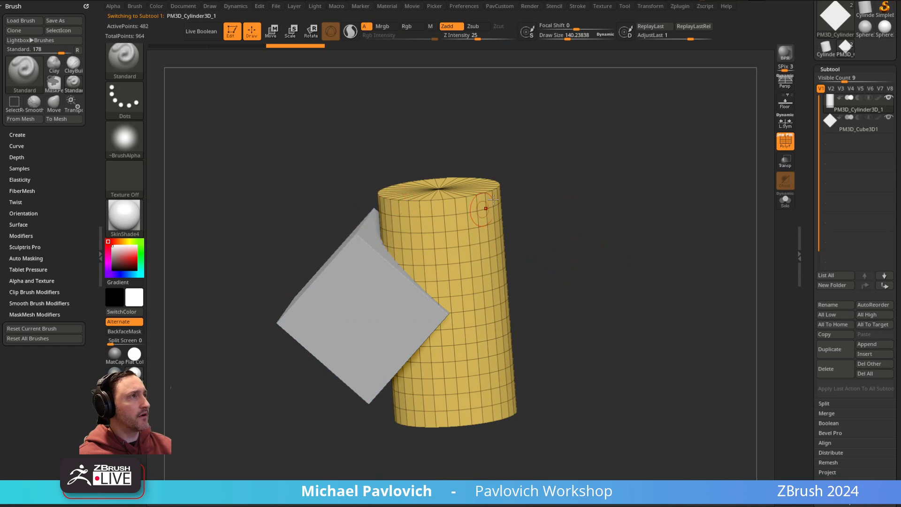
{"action": "scroll", "coordinate": [813, 257], "scroll_direction": "down", "scroll_amount": 8}
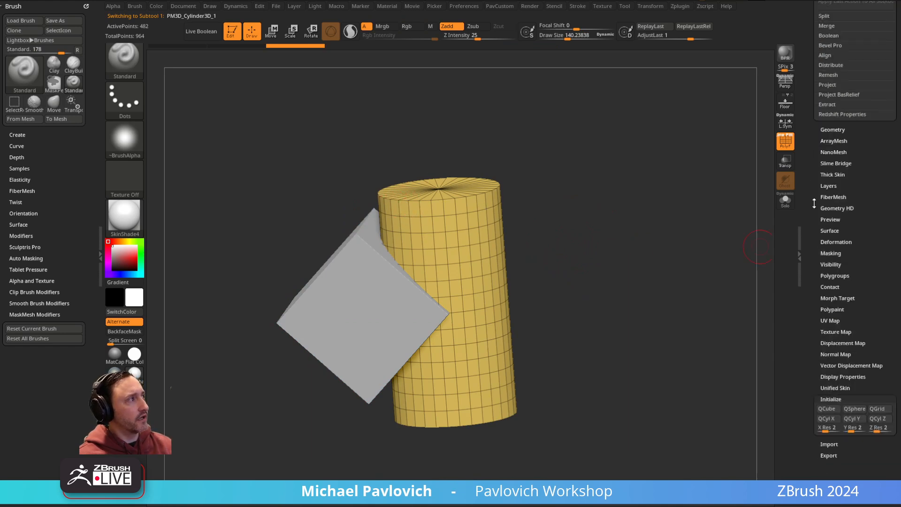
{"action": "key", "text": "shift"}
{"action": "left_click", "coordinate": [830, 276]}
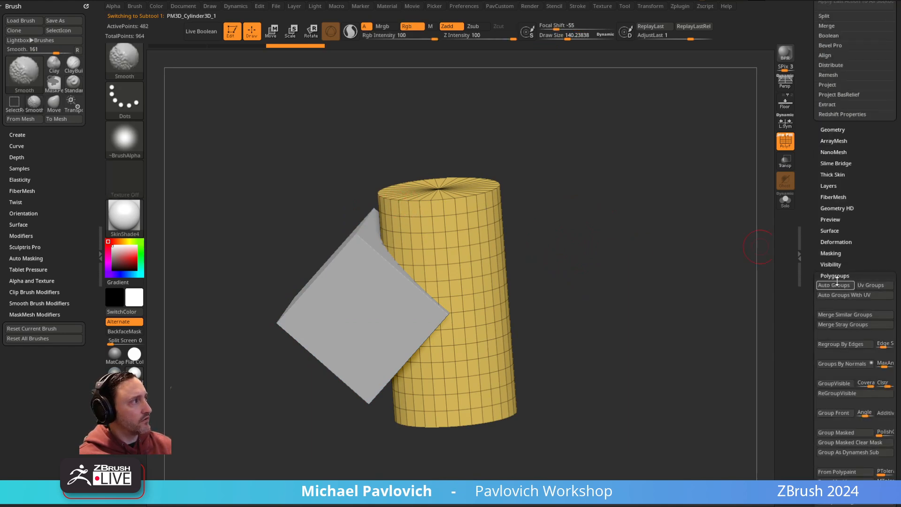
{"action": "left_click", "coordinate": [840, 364]}
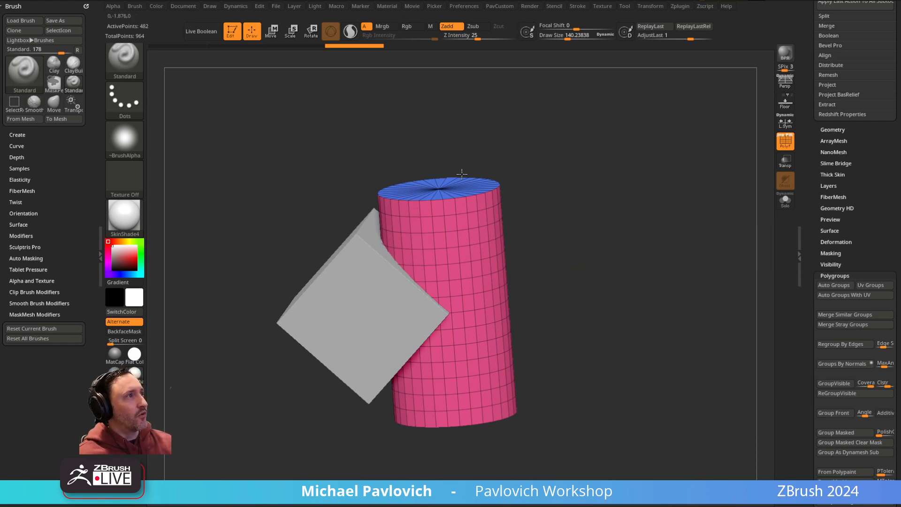
- Examine the cylinder's cap and side polygroups from several angles and turn off the PolyFrame display
{"action": "left_click_drag", "start_coordinate": [574, 253], "coordinate": [597, 257]}
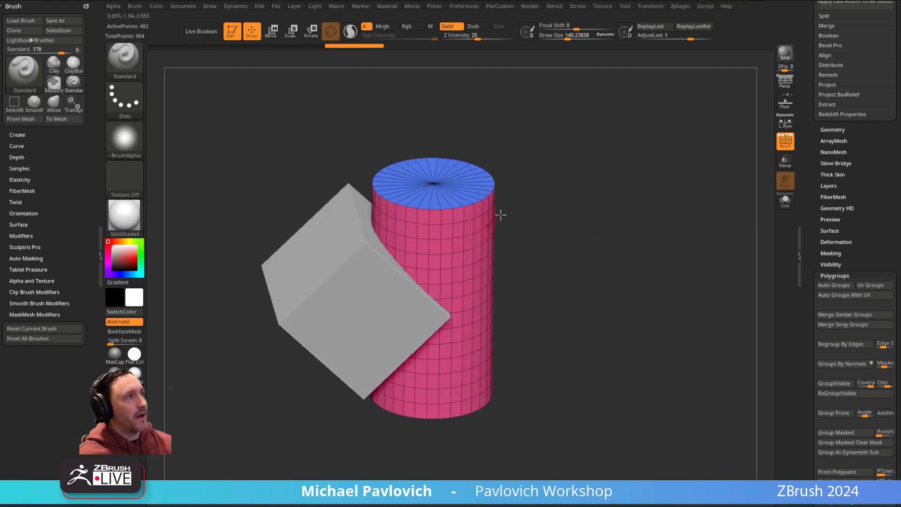
{"action": "left_click_drag", "start_coordinate": [505, 221], "coordinate": [459, 243]}
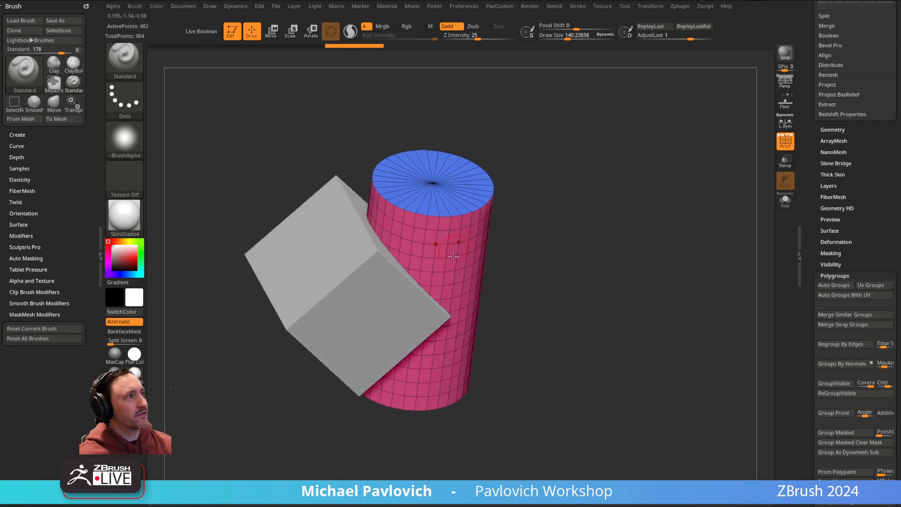
{"action": "left_click_drag", "start_coordinate": [529, 222], "coordinate": [456, 234]}
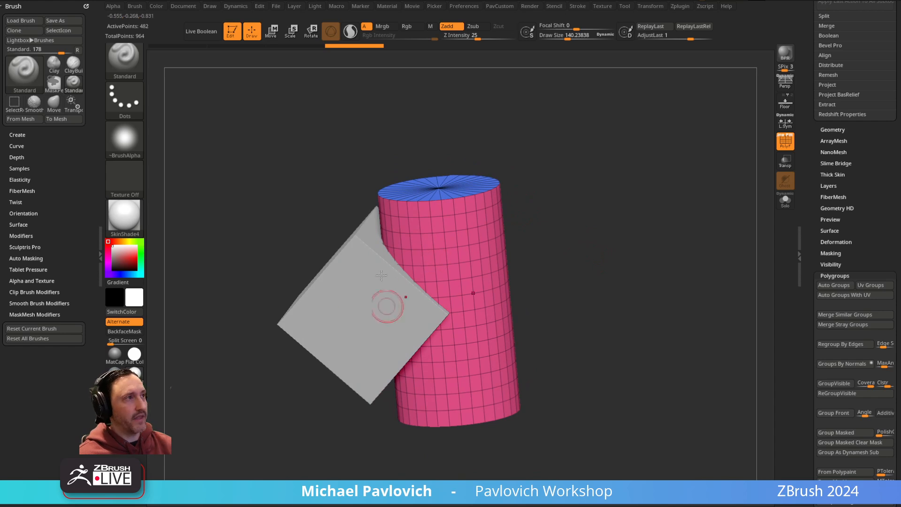
{"action": "left_click_drag", "start_coordinate": [595, 251], "coordinate": [613, 253]}
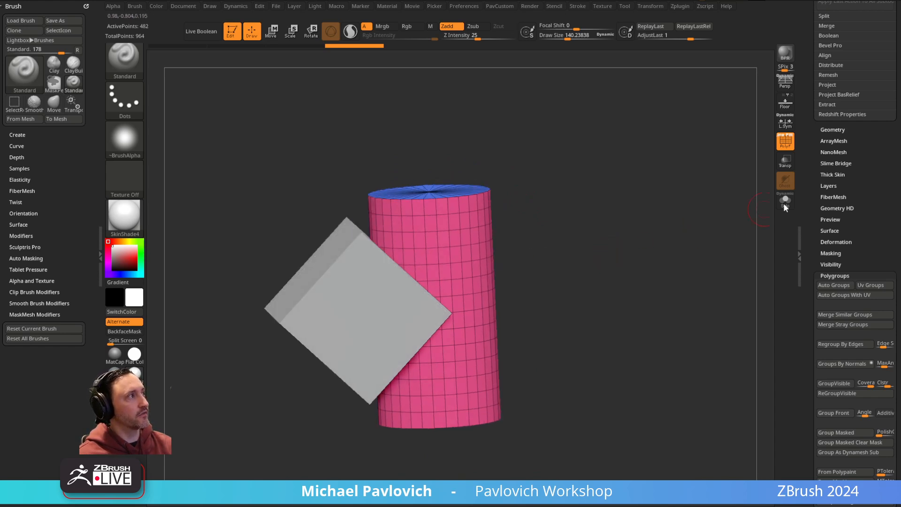
{"action": "left_click_drag", "start_coordinate": [811, 159], "coordinate": [807, 219]}
{"action": "left_click", "coordinate": [785, 143]}
{"action": "left_click_drag", "start_coordinate": [809, 149], "coordinate": [803, 214]}
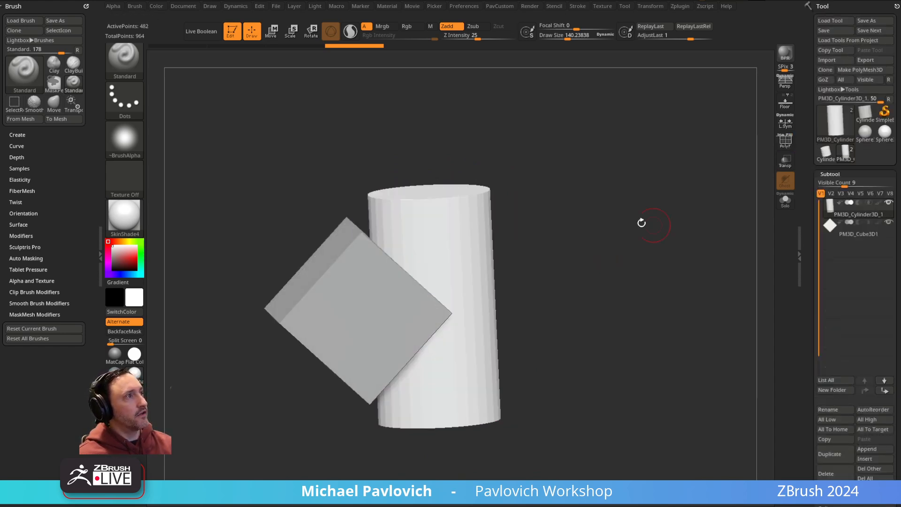
{"action": "left_click_drag", "start_coordinate": [666, 228], "coordinate": [634, 245]}
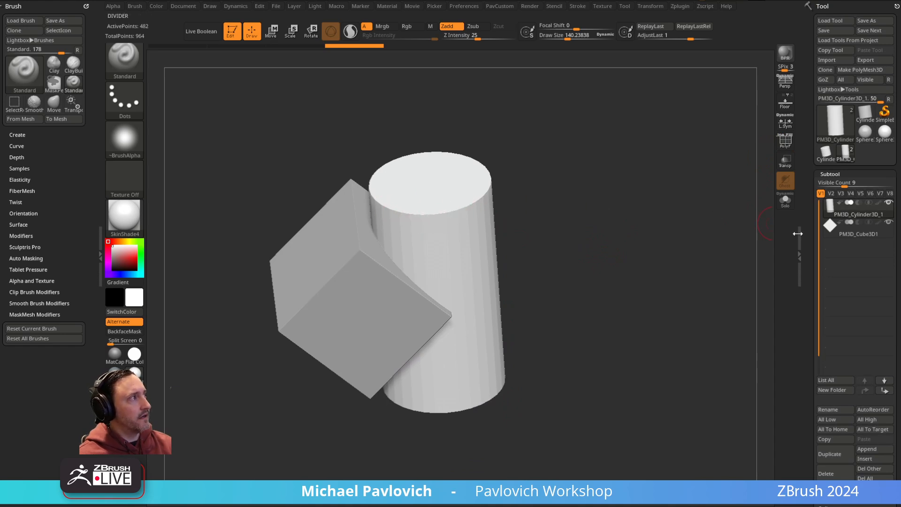
- Crease the cylinder's polygroup borders with Crease PG in the Geometry settings
{"action": "scroll", "coordinate": [812, 158], "scroll_direction": "down", "scroll_amount": 3}
{"action": "left_click_drag", "start_coordinate": [812, 157], "coordinate": [807, 104]}
{"action": "left_click", "coordinate": [835, 173], "text": "shift"}
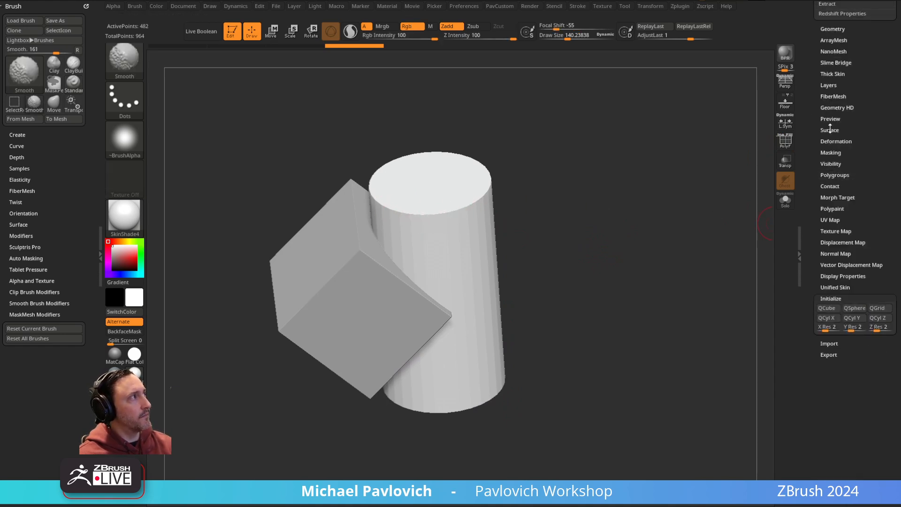
{"action": "left_click", "coordinate": [833, 29]}
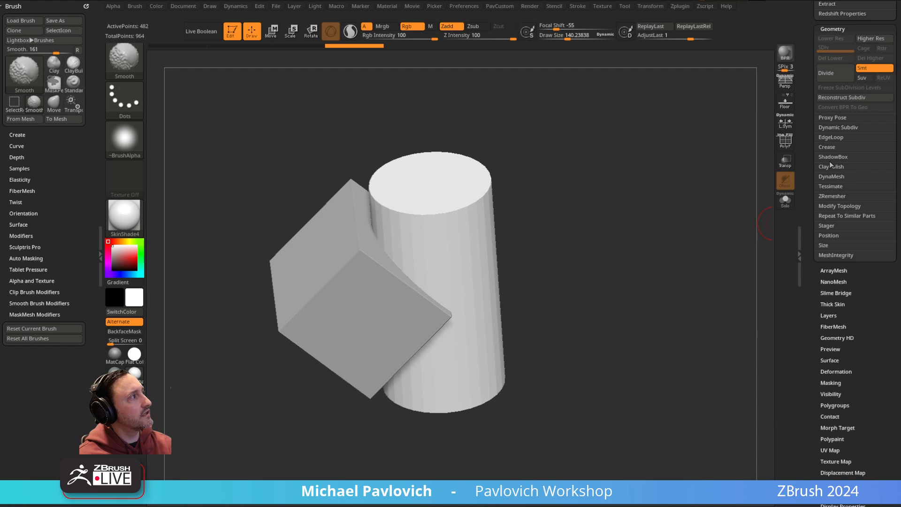
{"action": "left_click", "coordinate": [827, 147]}
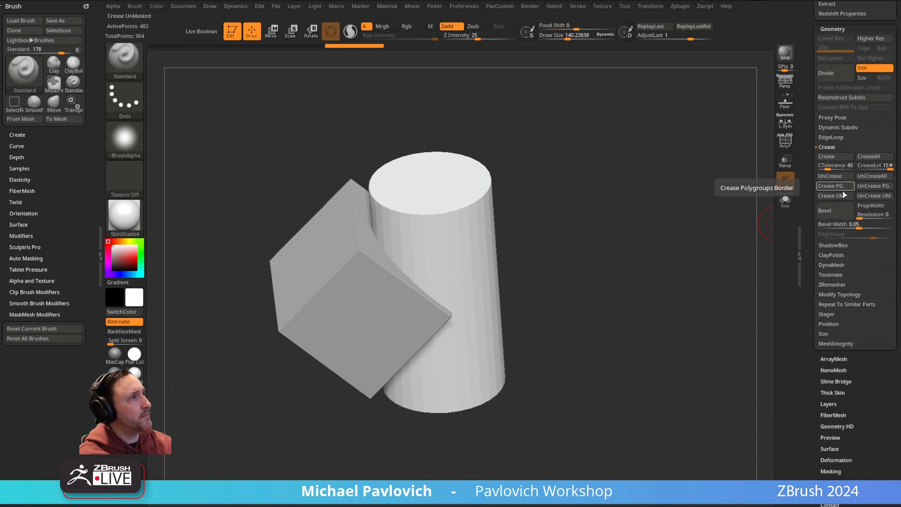
{"action": "key", "text": "shift"}
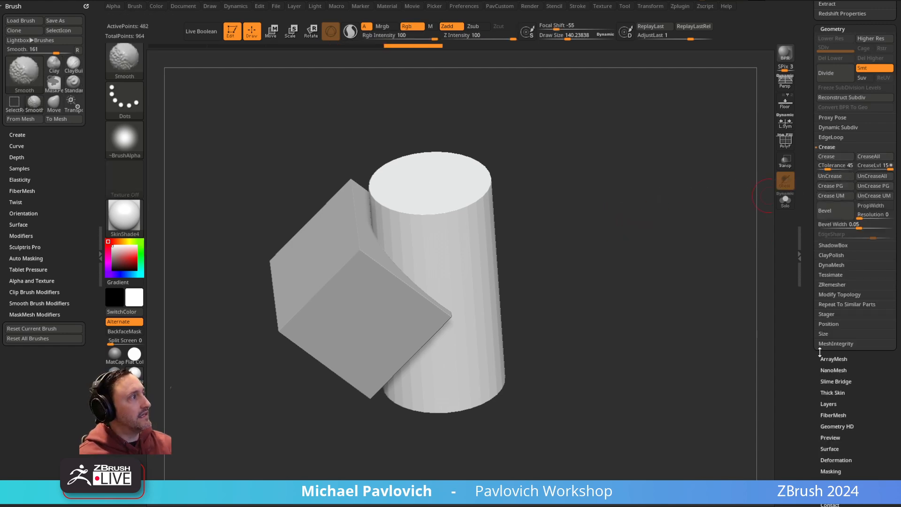
- Activate Dynamic Subdiv on the cylinder, choosing Always YES for automatic activation
{"action": "left_click", "coordinate": [834, 127]}
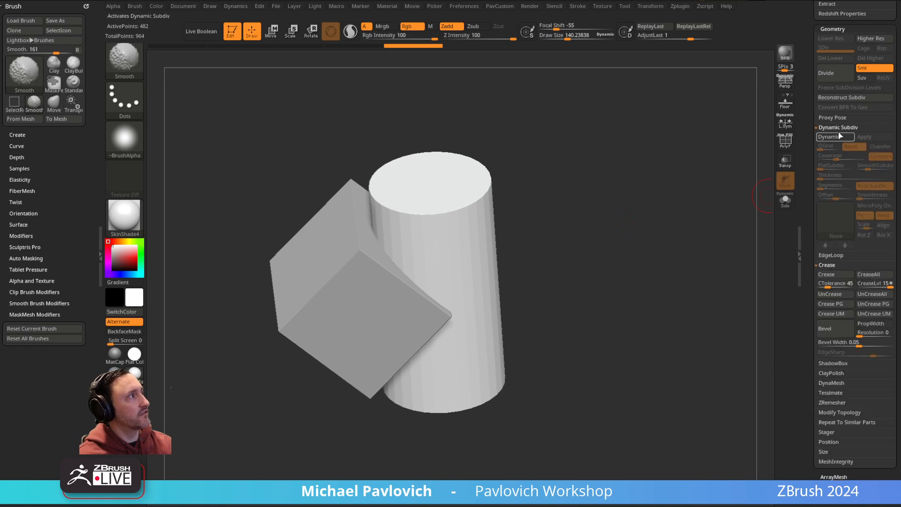
{"action": "left_click", "coordinate": [833, 137]}
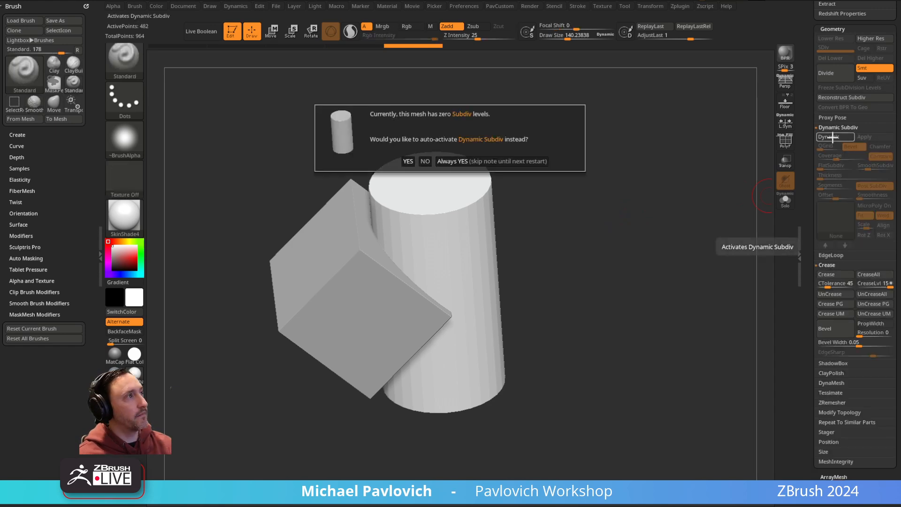
{"action": "left_click", "coordinate": [496, 160]}
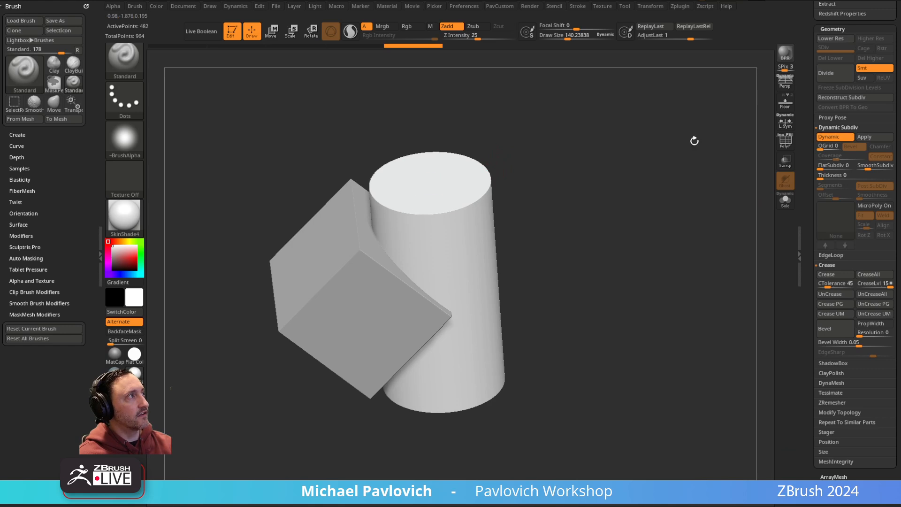
- Check the smoothed cylinder and its creased cap edge with PolyFrame temporarily displayed
{"action": "left_click_drag", "start_coordinate": [758, 138], "coordinate": [676, 145]}
{"action": "left_click", "coordinate": [783, 140]}
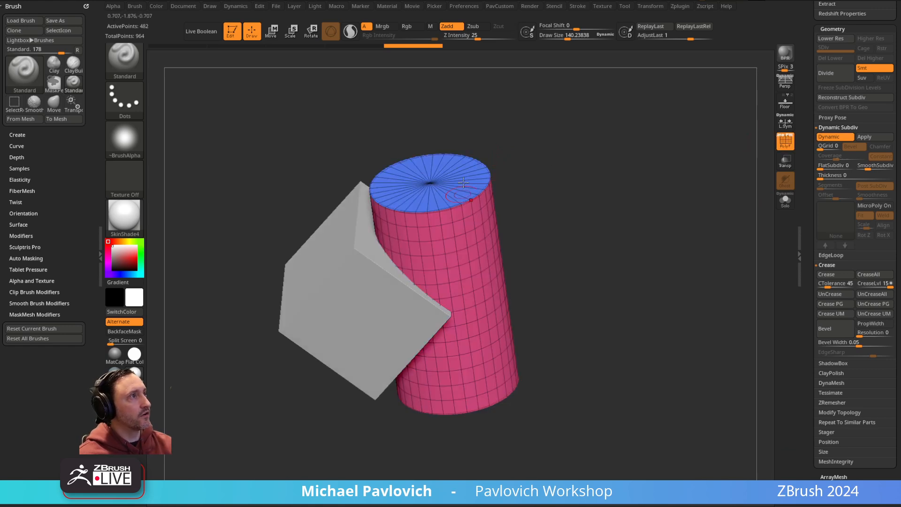
{"action": "mouse_move", "coordinate": [562, 217]}
{"action": "left_mouse_down"}
{"action": "mouse_move", "coordinate": [583, 126]}
{"action": "mouse_move", "coordinate": [569, 226]}
{"action": "left_mouse_up"}
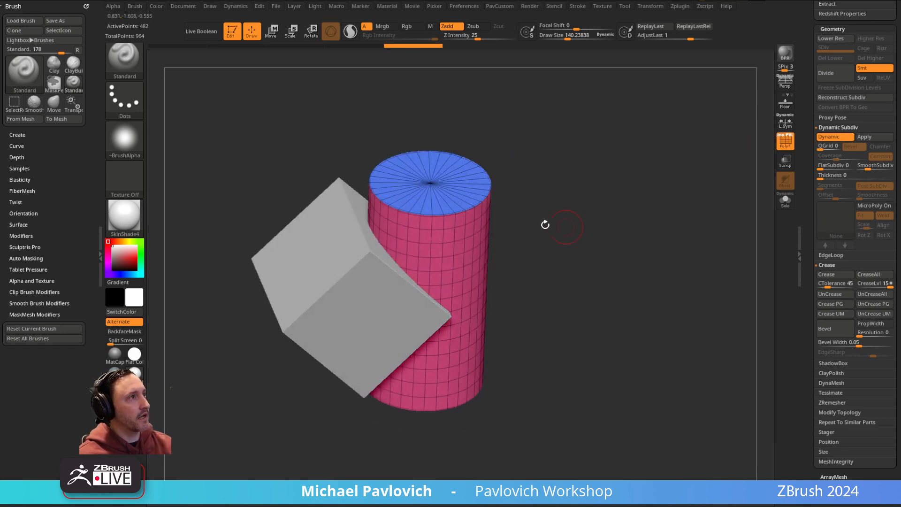
{"action": "left_click", "coordinate": [785, 140]}
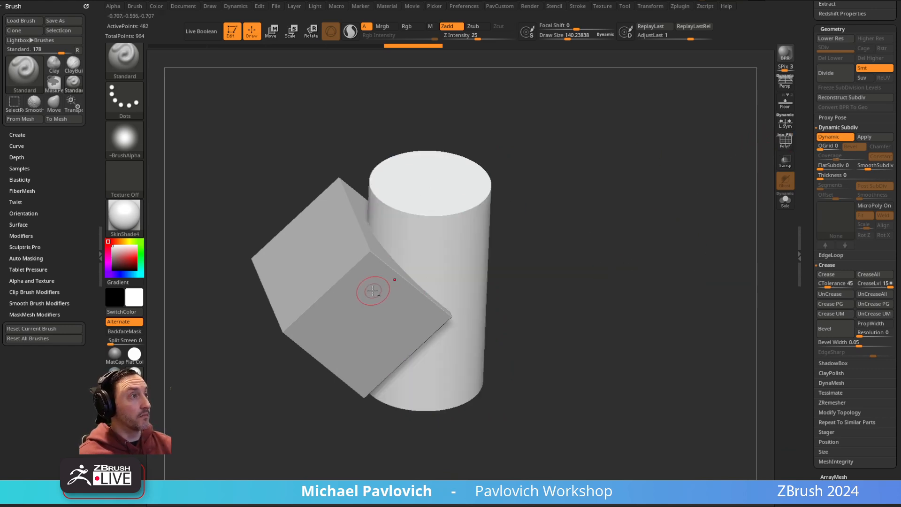
- Make the rotated cube the active subtool and view it beside the cylinder
{"action": "left_click", "coordinate": [381, 289], "text": "alt"}
{"action": "left_click_drag", "start_coordinate": [808, 158], "coordinate": [807, 422]}
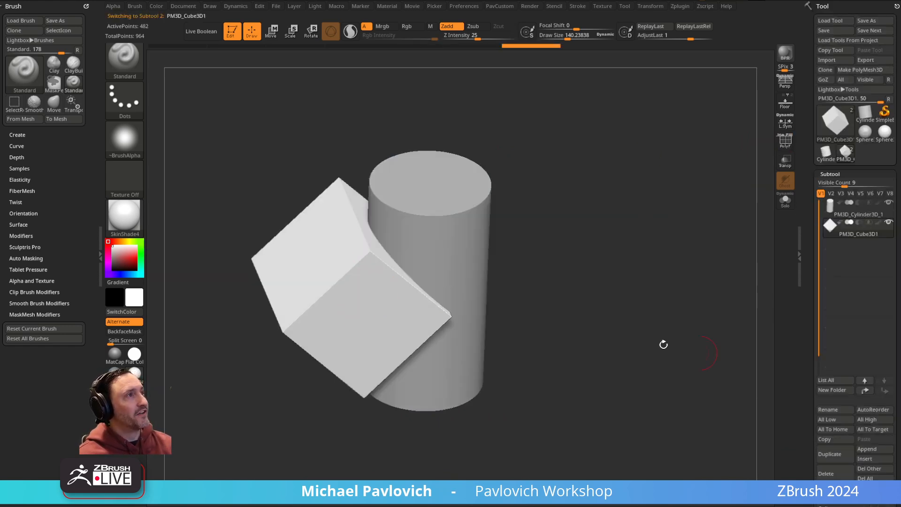
{"action": "left_click_drag", "start_coordinate": [538, 251], "coordinate": [619, 232]}
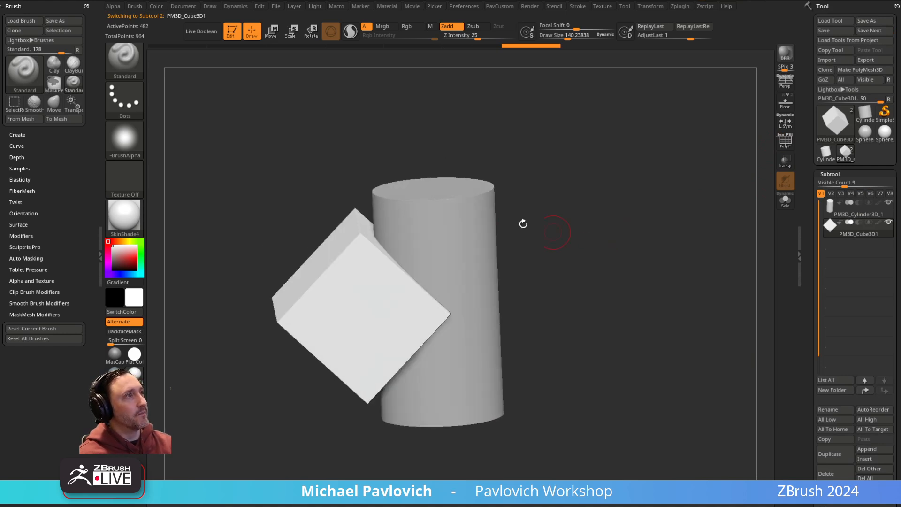
- Set the cube subtool to subtract and turn on Live Boolean to cut it from the cylinder
{"action": "mouse_move", "coordinate": [859, 225]}
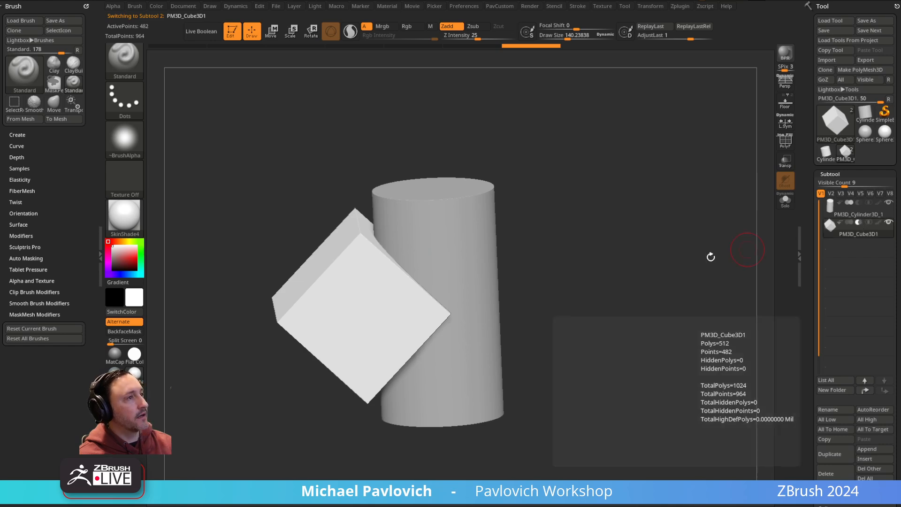
{"action": "left_click", "coordinate": [201, 32]}
{"action": "left_click_drag", "start_coordinate": [643, 246], "coordinate": [638, 238], "text": "shift"}
- Reposition the subtracting cube with the gizmo to adjust the notch in the cylinder's side
{"action": "key", "text": "w"}
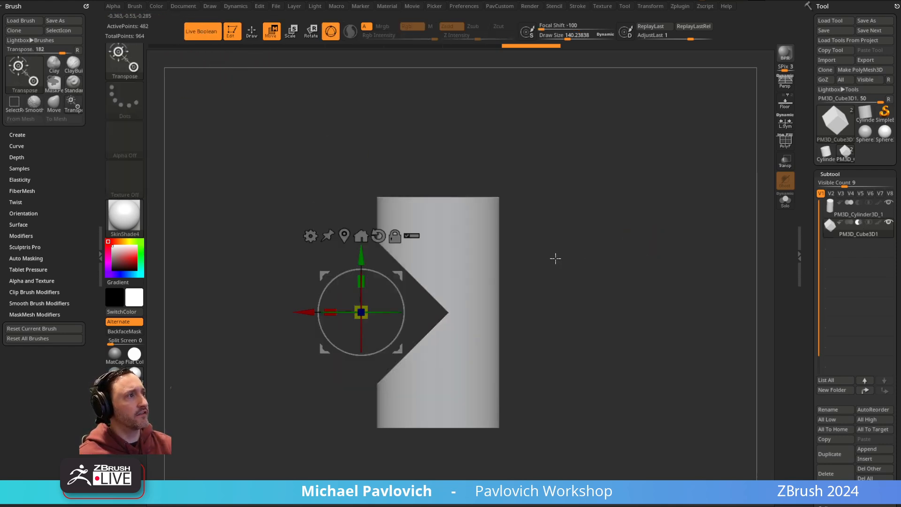
{"action": "mouse_move", "coordinate": [307, 313]}
{"action": "left_mouse_down"}
{"action": "mouse_move", "coordinate": [243, 318]}
{"action": "mouse_move", "coordinate": [301, 321]}
{"action": "mouse_move", "coordinate": [274, 316]}
{"action": "mouse_move", "coordinate": [295, 326]}
{"action": "left_mouse_up"}
{"action": "key", "text": "q"}
{"action": "mouse_move", "coordinate": [606, 230]}
{"action": "left_mouse_down"}
{"action": "mouse_move", "coordinate": [643, 243]}
{"action": "mouse_move", "coordinate": [627, 251]}
{"action": "mouse_move", "coordinate": [657, 234]}
{"action": "mouse_move", "coordinate": [676, 204]}
{"action": "mouse_move", "coordinate": [545, 235]}
{"action": "mouse_move", "coordinate": [731, 241]}
{"action": "left_mouse_up"}
- Open the Boolean subtool settings and enable DSDiv for the cube
{"action": "left_click_drag", "start_coordinate": [813, 256], "coordinate": [815, 192]}
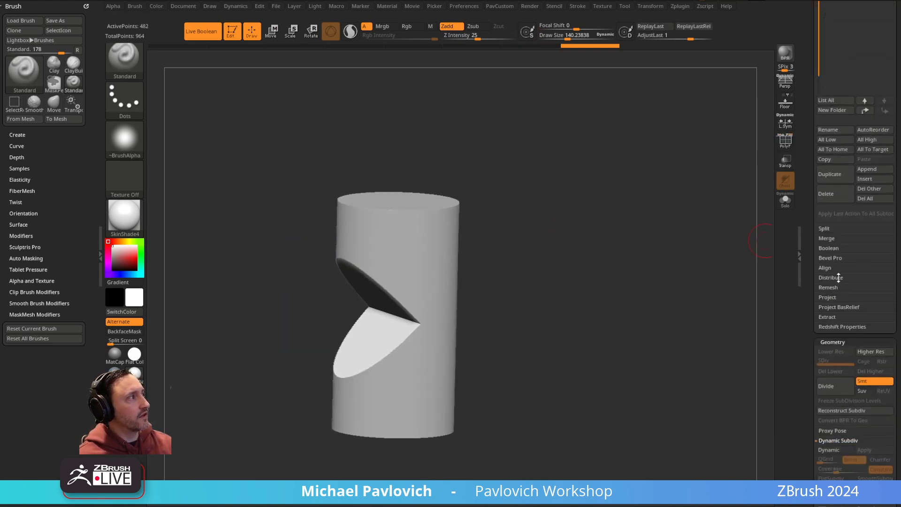
{"action": "key", "text": "shift"}
{"action": "left_click", "coordinate": [829, 248]}
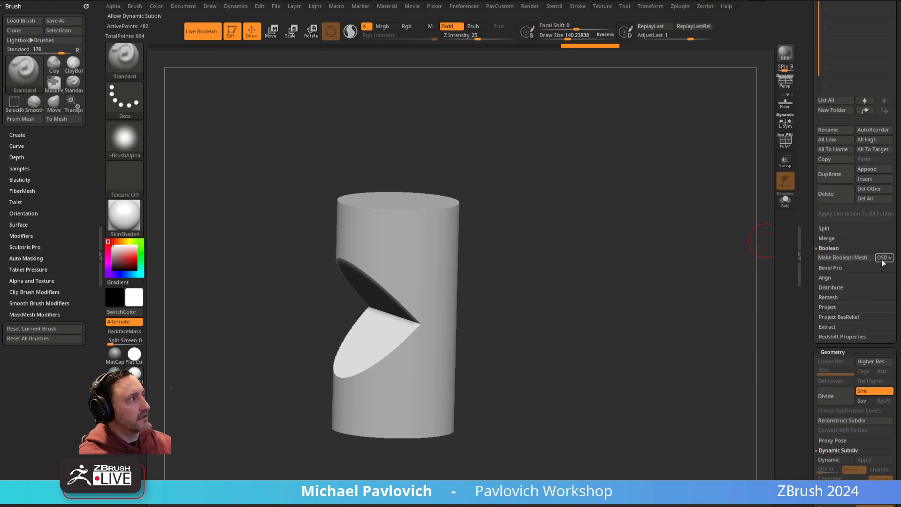
{"action": "left_click", "coordinate": [885, 257]}
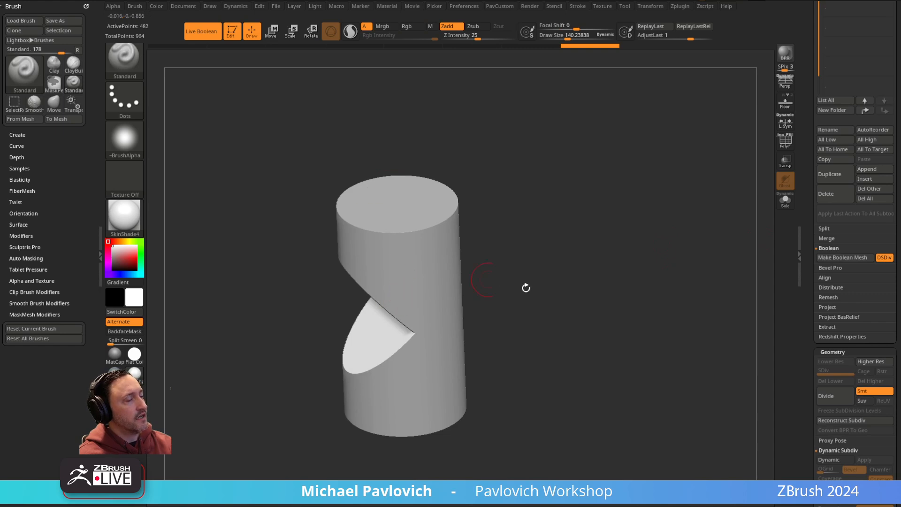
{"action": "left_click_drag", "start_coordinate": [499, 277], "coordinate": [566, 298]}
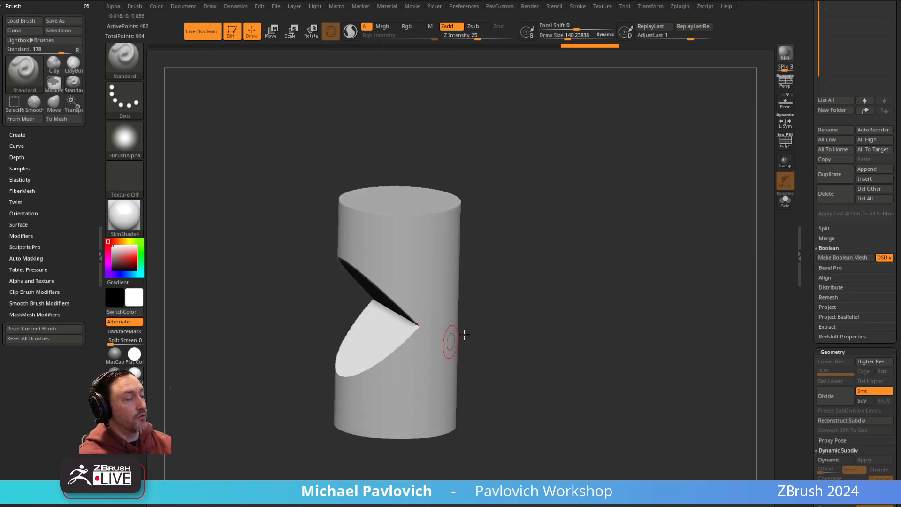
- Make the cylinder the active subtool and compare its surface with Dynamic Subdiv off and on, leaving it on
{"action": "left_click", "coordinate": [442, 276], "text": "alt"}
{"action": "key", "text": "shift+d"}
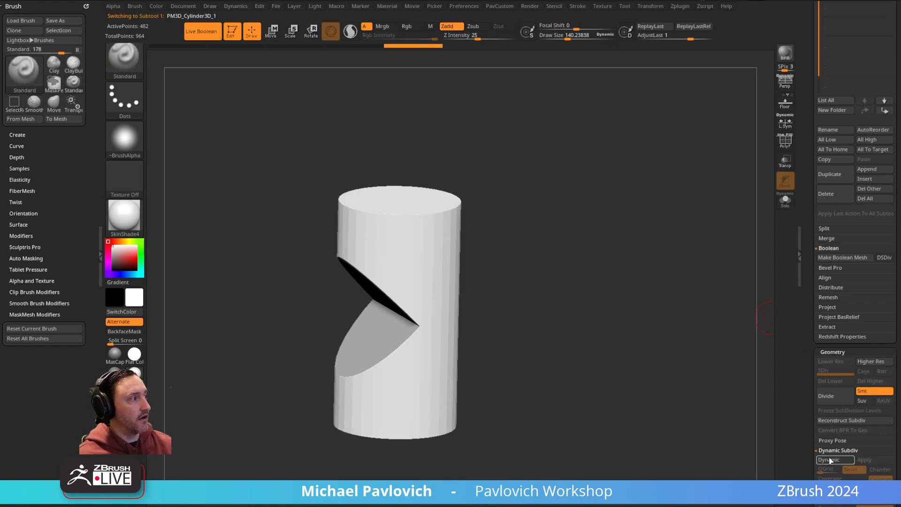
{"action": "key", "text": "d"}
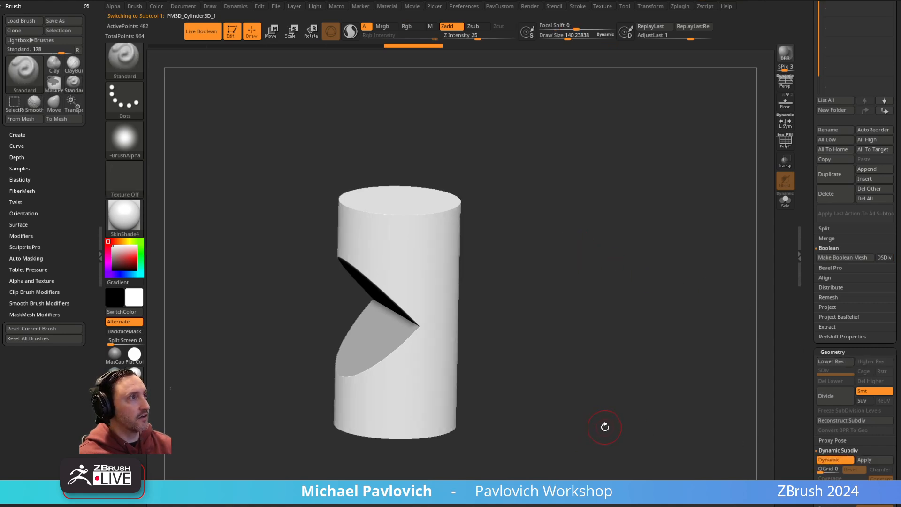
{"action": "key", "text": "shift+d"}
{"action": "key", "text": "d"}
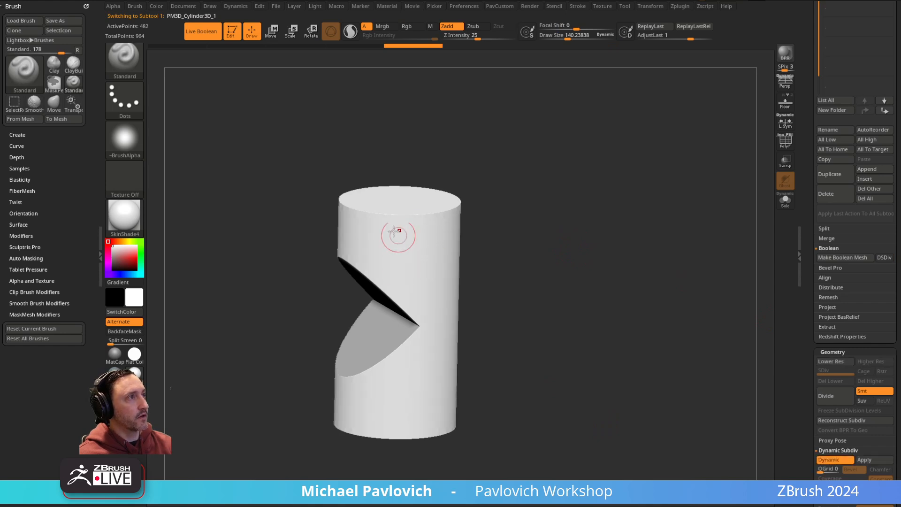
{"action": "left_click_drag", "start_coordinate": [621, 285], "coordinate": [620, 288]}
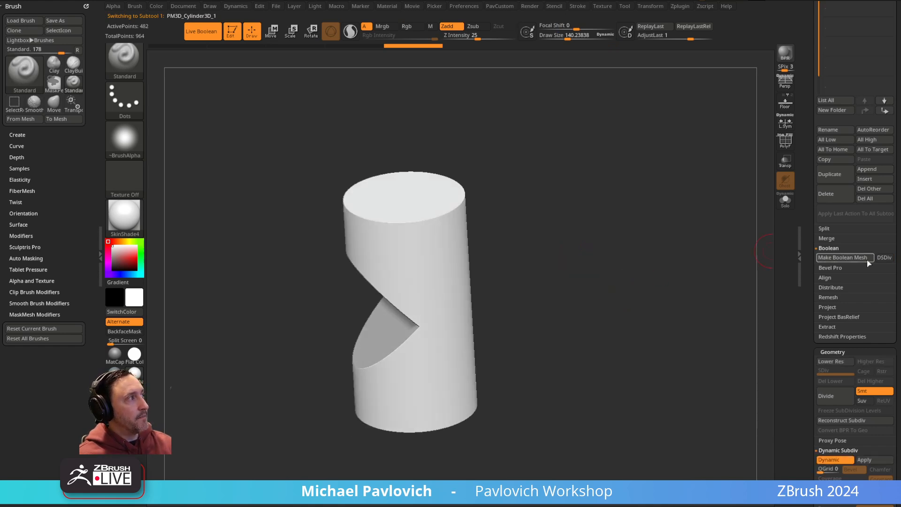
- Enable DSDiv for the cylinder and generate the combined mesh with Make Boolean Mesh
{"action": "left_click_drag", "start_coordinate": [807, 238], "coordinate": [806, 341]}
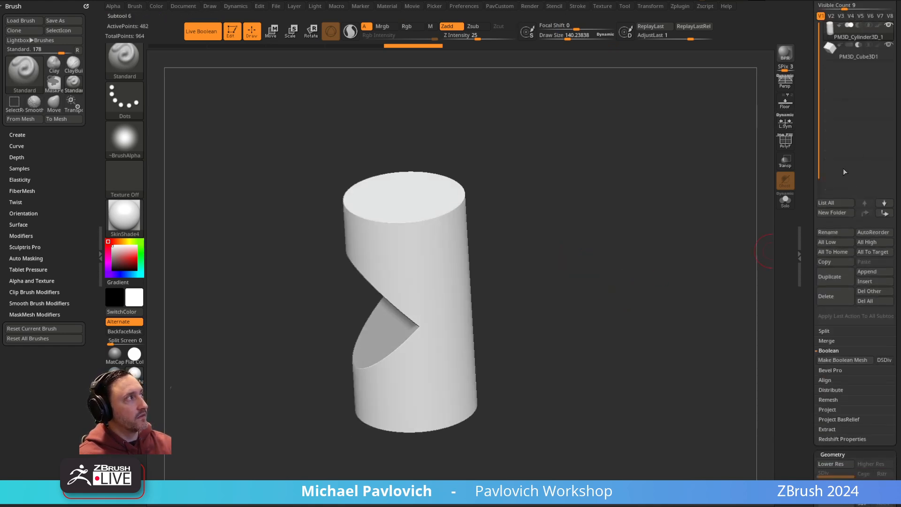
{"action": "left_click", "coordinate": [883, 360]}
{"action": "left_click", "coordinate": [843, 360]}
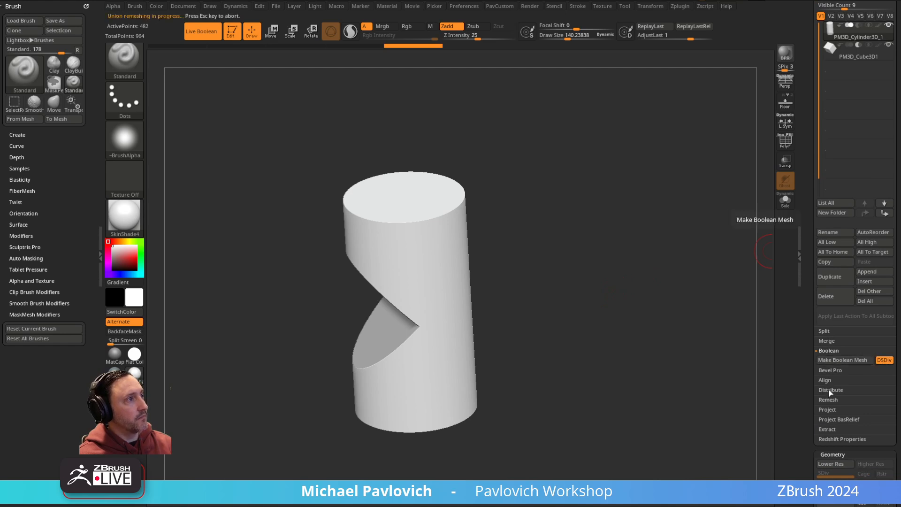
- Switch to the generated UMesh tool and display its topology and polygroups with PolyFrame
{"action": "scroll", "coordinate": [840, 211], "scroll_direction": "up", "scroll_amount": 5}
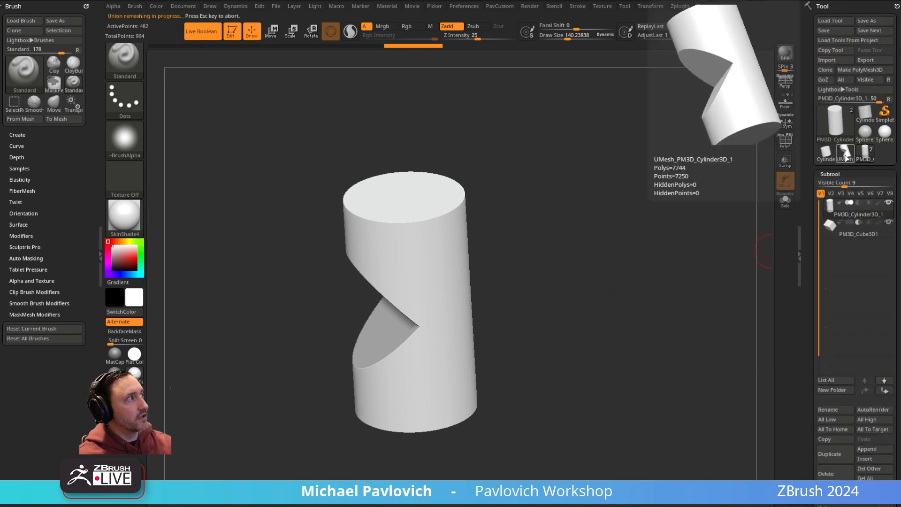
{"action": "left_click", "coordinate": [847, 159]}
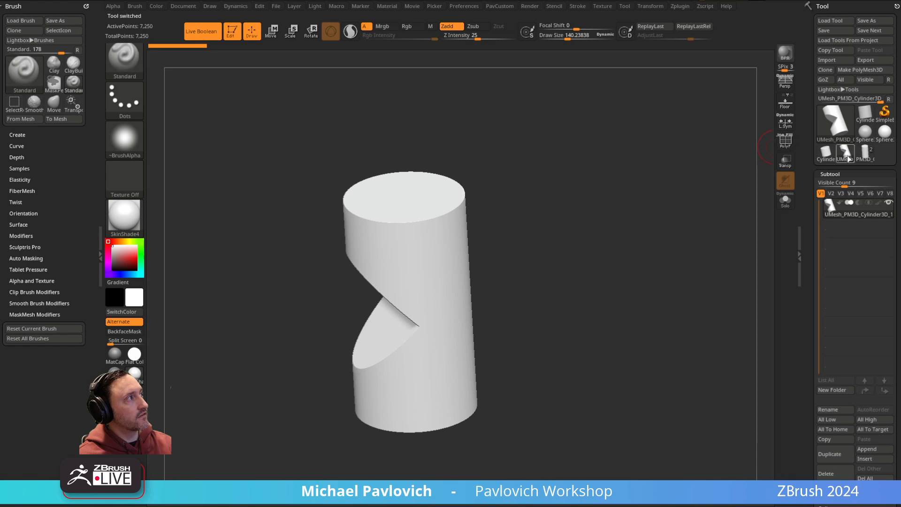
{"action": "left_click", "coordinate": [786, 140]}
{"action": "left_click_drag", "start_coordinate": [593, 261], "coordinate": [622, 260]}
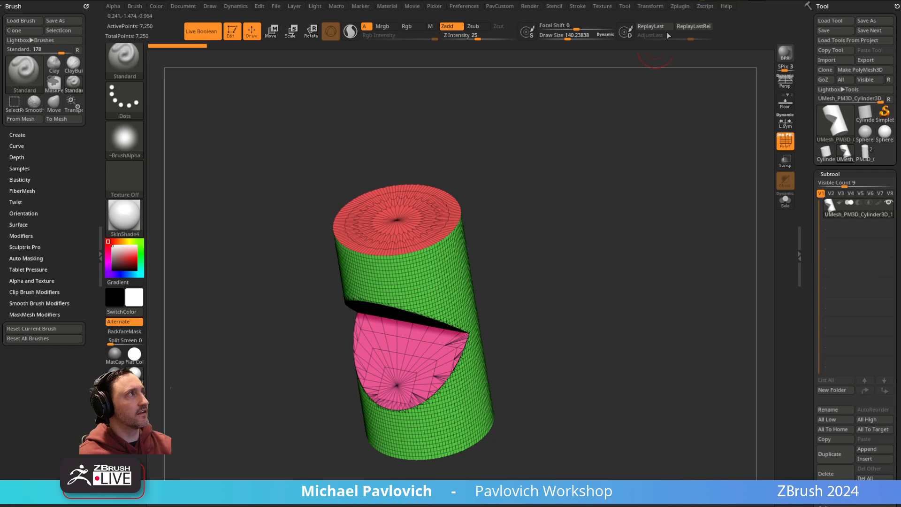
- Display the floor grid to check the notched mesh's orientation and switch the symmetry axis to Z
{"action": "left_click", "coordinate": [651, 6]}
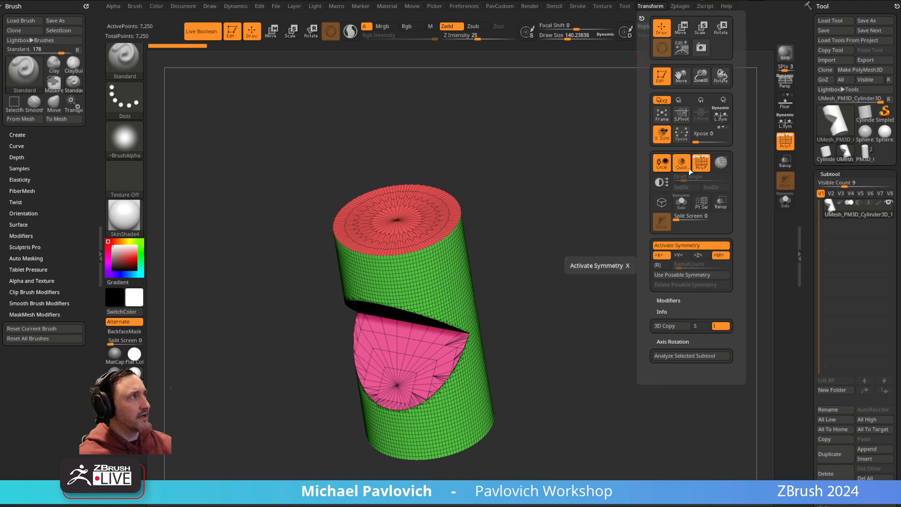
{"action": "left_click", "coordinate": [785, 101]}
{"action": "left_click_drag", "start_coordinate": [638, 262], "coordinate": [602, 270]}
{"action": "left_click_drag", "start_coordinate": [526, 369], "coordinate": [520, 283], "text": "alt"}
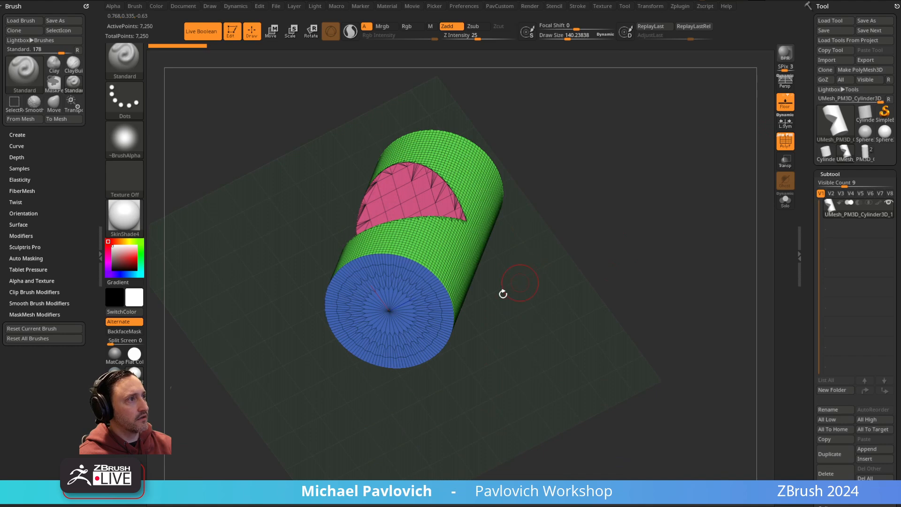
{"action": "left_click_drag", "start_coordinate": [530, 239], "coordinate": [548, 237]}
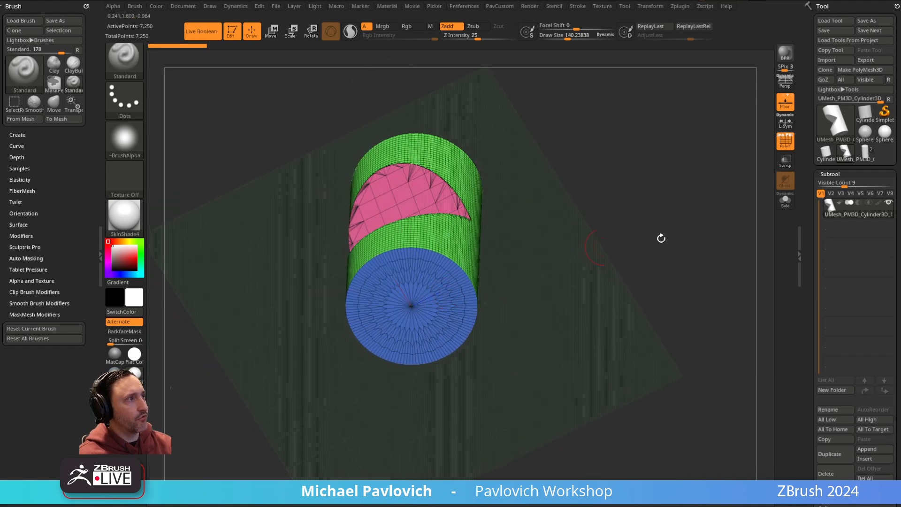
{"action": "left_click", "coordinate": [651, 6]}
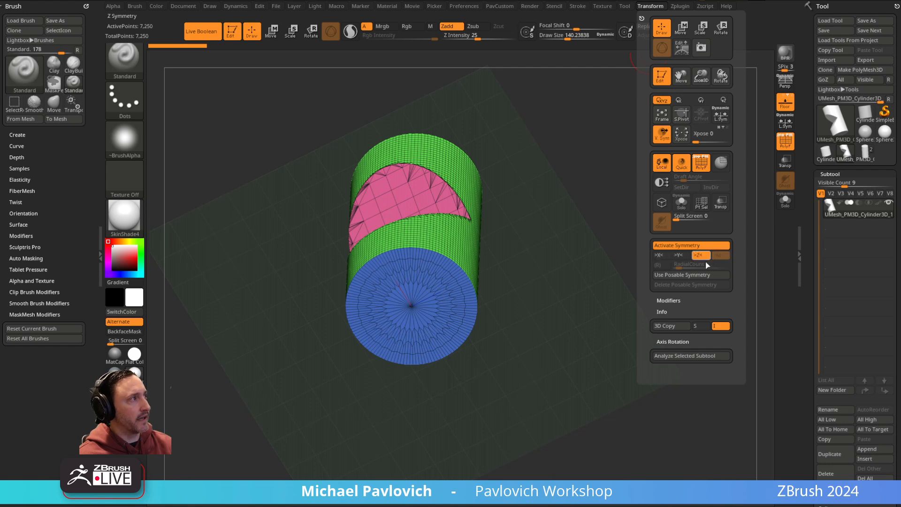
- Rotate the notched cylinder about its long axis with the gizmo to align the notch with the floor grid, and hide the floor
{"action": "key", "text": "w"}
{"action": "left_click_drag", "start_coordinate": [559, 167], "coordinate": [557, 263]}
{"action": "left_click_drag", "start_coordinate": [424, 290], "coordinate": [484, 239]}
{"action": "left_click_drag", "start_coordinate": [606, 281], "coordinate": [559, 198]}
{"action": "key", "text": "q"}
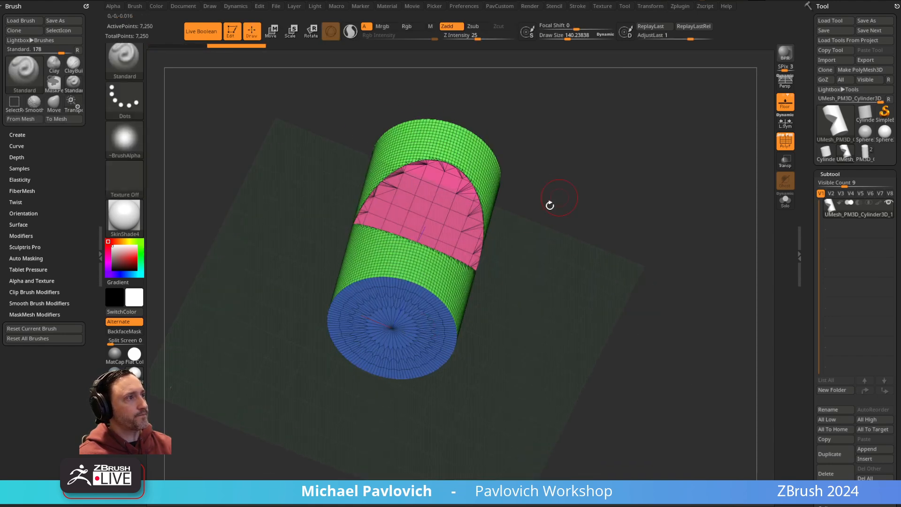
{"action": "left_click_drag", "start_coordinate": [477, 264], "coordinate": [619, 269]}
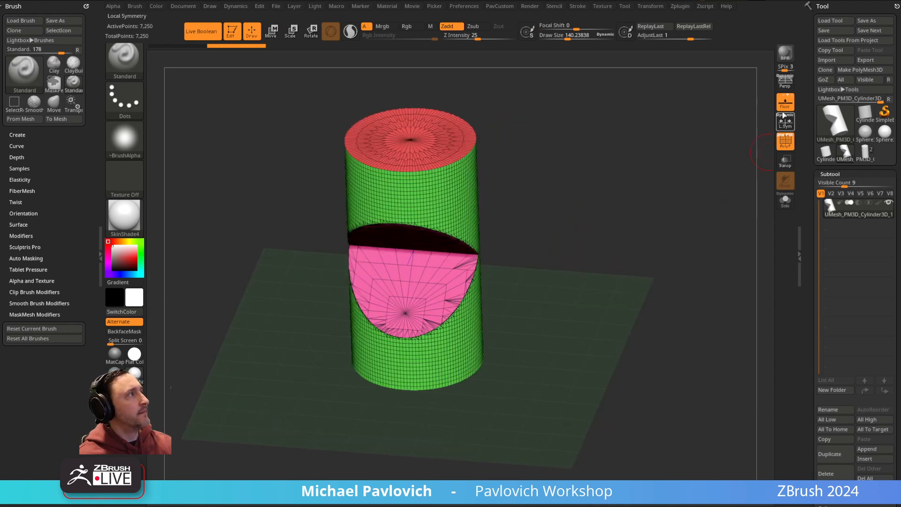
{"action": "left_click", "coordinate": [786, 101]}
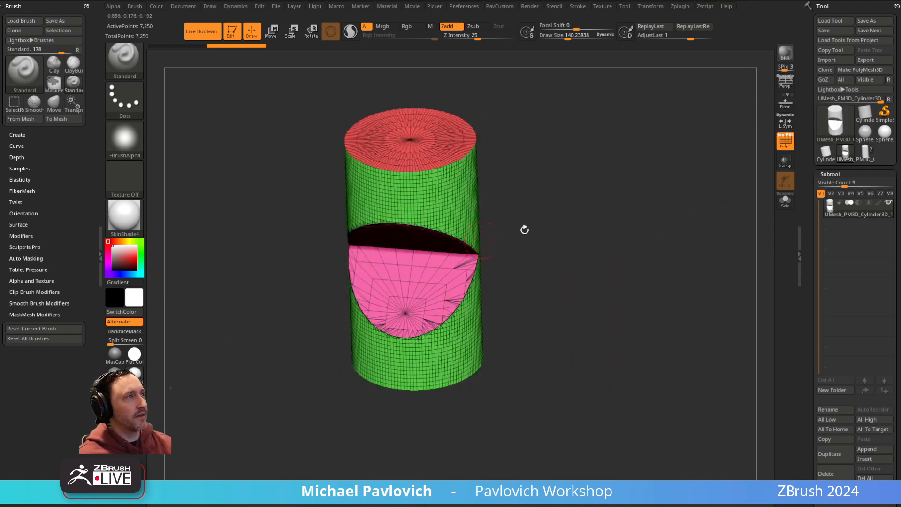
- Expand the Modify Topology settings and apply Mirror And Weld to the notched cylinder
{"action": "left_click_drag", "start_coordinate": [805, 228], "coordinate": [805, 104]}
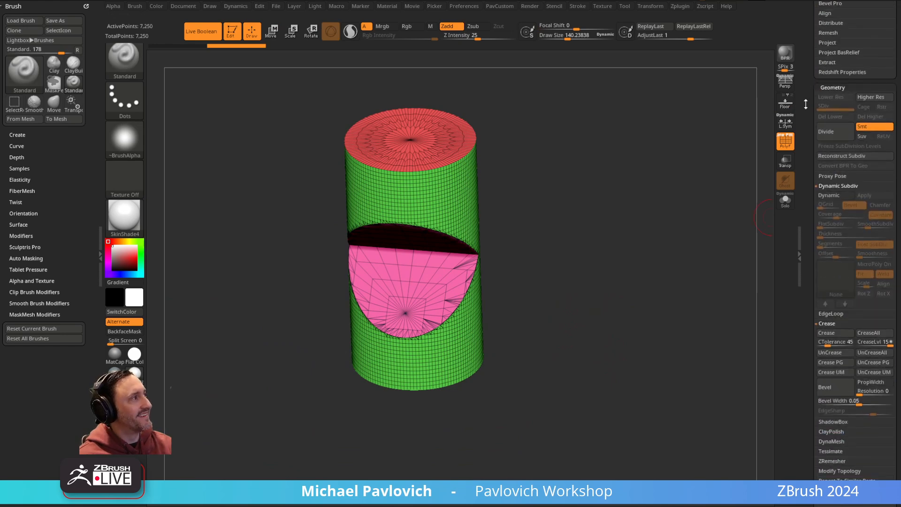
{"action": "left_click", "coordinate": [827, 323], "text": "shift"}
{"action": "left_click", "coordinate": [831, 186]}
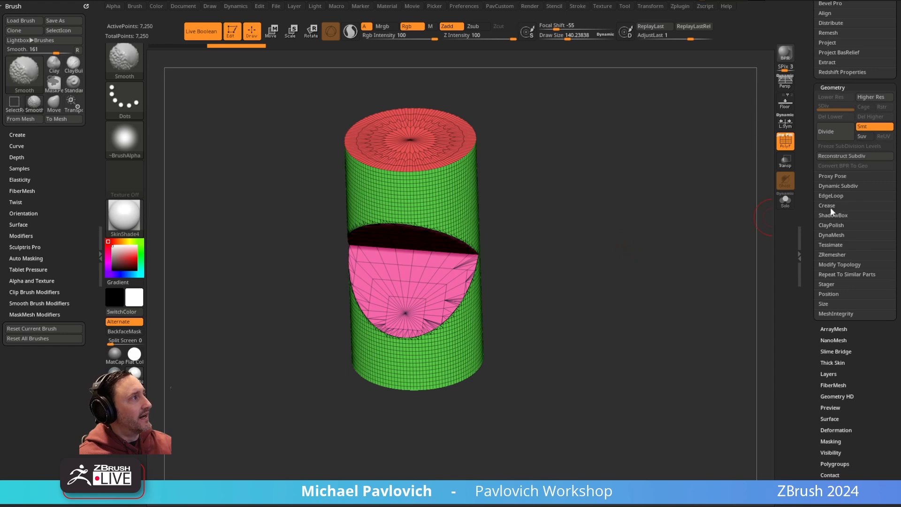
{"action": "left_click", "coordinate": [831, 263], "text": "shift"}
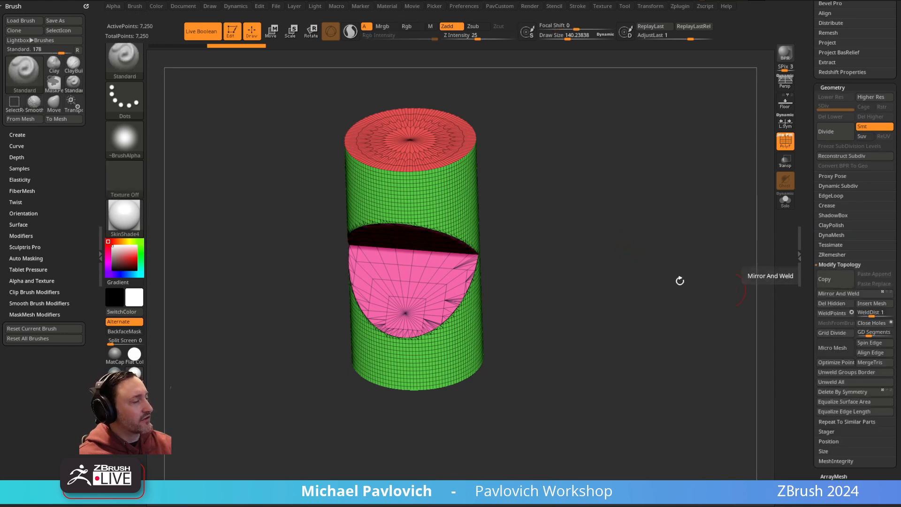
{"action": "key", "text": "grave"}
{"action": "left_click", "coordinate": [633, 250]}
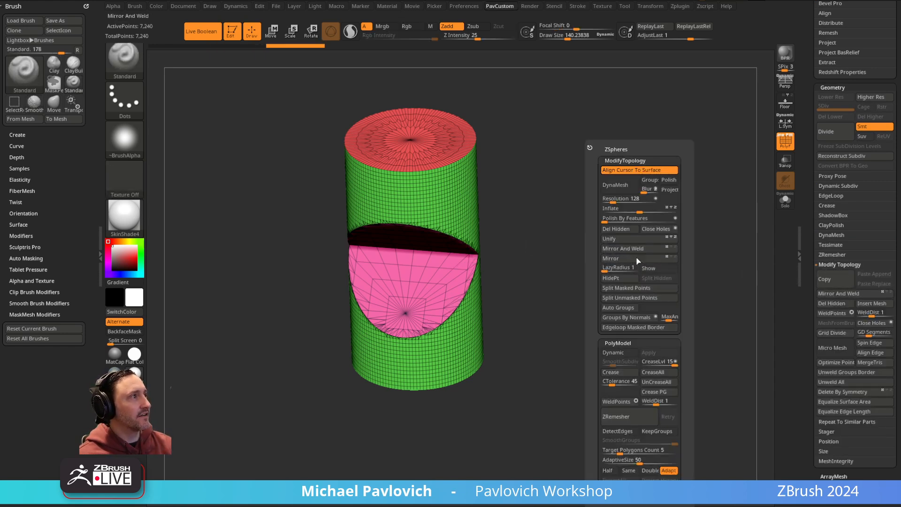
{"action": "left_click_drag", "start_coordinate": [552, 275], "coordinate": [454, 239]}
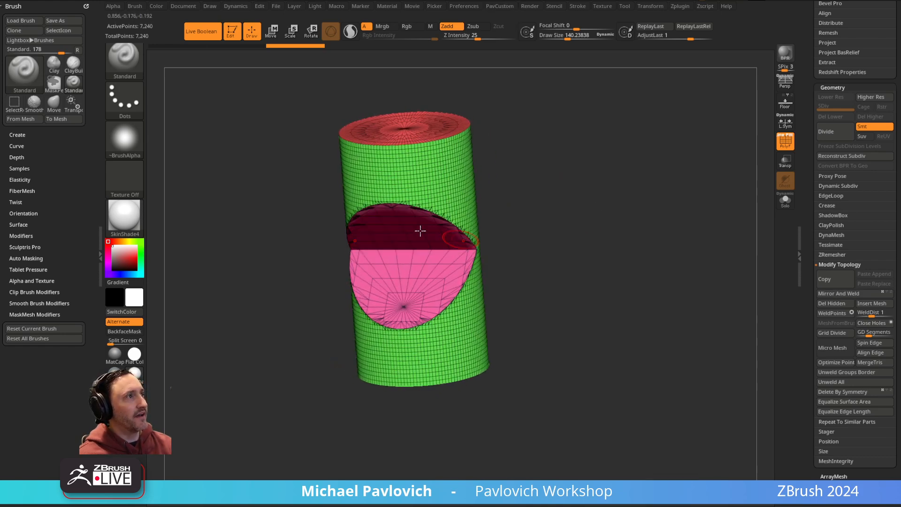
{"action": "left_click_drag", "start_coordinate": [612, 249], "coordinate": [609, 248]}
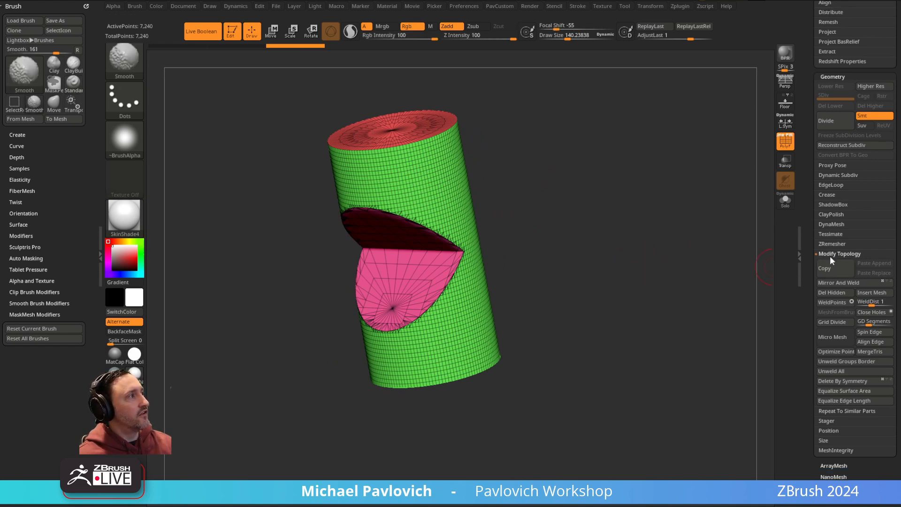
- Remesh the notched cylinder with ZRemesher using Half, KeepGroups and SmoothGroups 0
{"action": "left_click", "coordinate": [831, 255]}
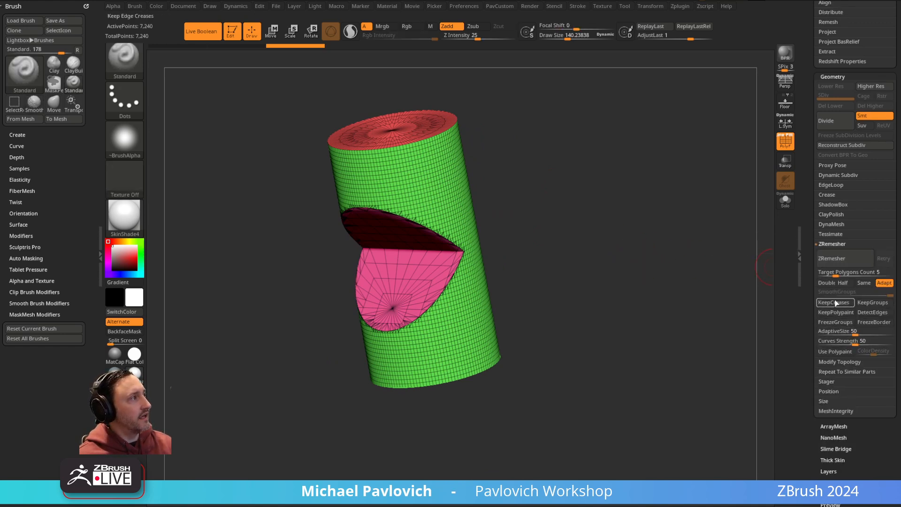
{"action": "left_click", "coordinate": [843, 283]}
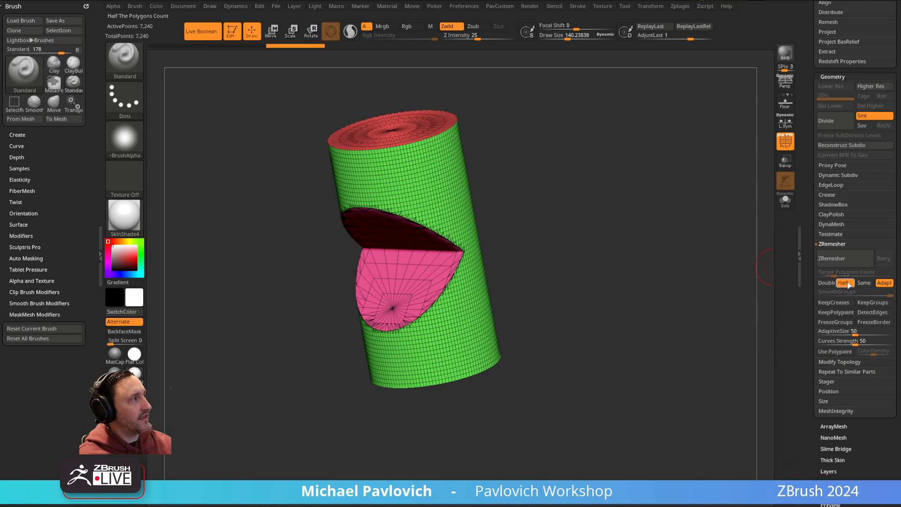
{"action": "left_click", "coordinate": [846, 313]}
{"action": "left_click", "coordinate": [872, 303]}
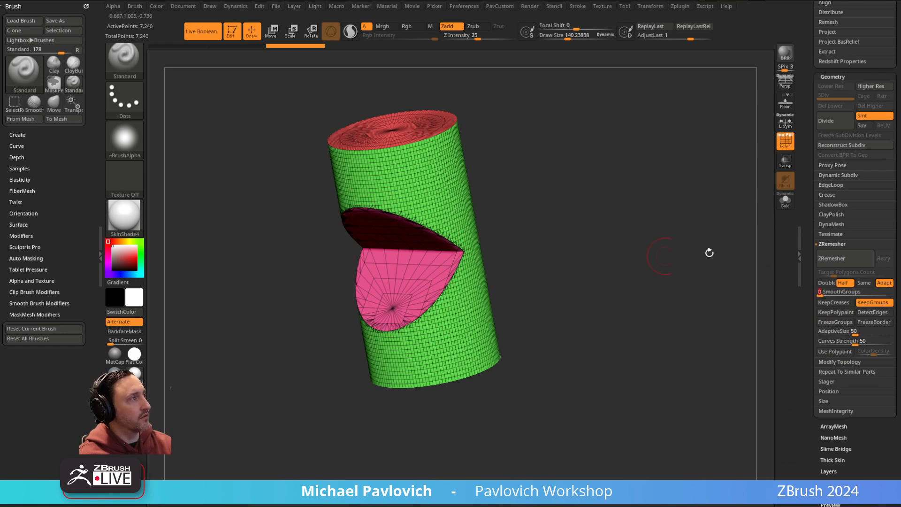
{"action": "mouse_move", "coordinate": [607, 271]}
{"action": "left_mouse_down"}
{"action": "mouse_move", "coordinate": [666, 263]}
{"action": "mouse_move", "coordinate": [623, 279]}
{"action": "left_mouse_up"}
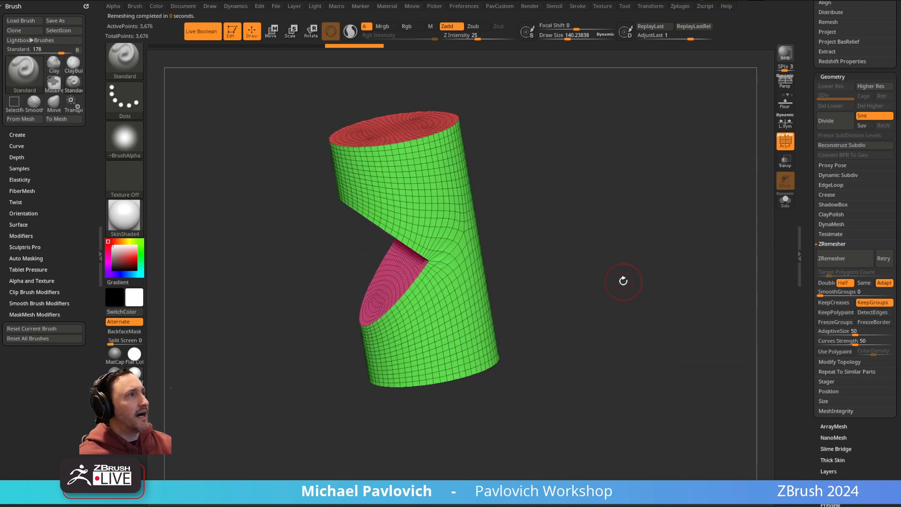
- Undo the remesh and rerun ZRemesher at Half with AdaptiveSize set to 0
{"action": "key", "text": "ctrl"}
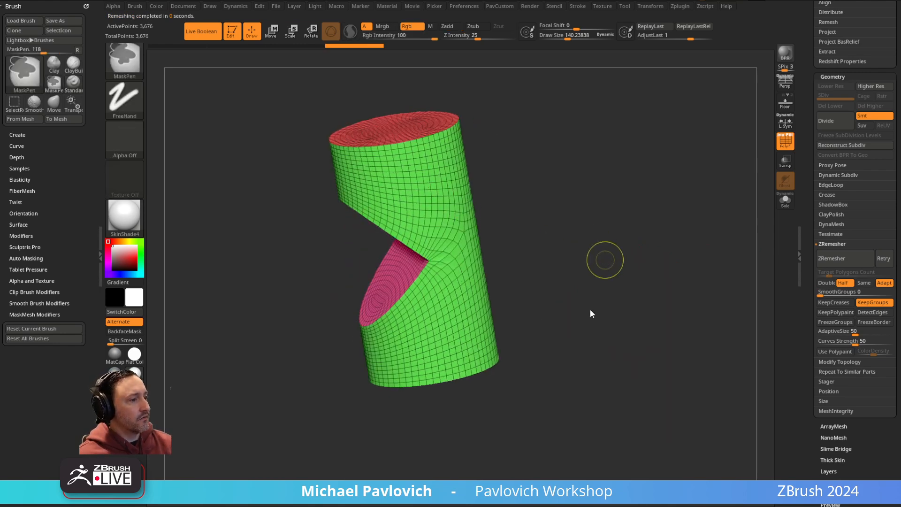
{"action": "left_click_drag", "start_coordinate": [562, 175], "coordinate": [624, 257]}
{"action": "key", "text": "ctrl+z"}
{"action": "key", "text": "space"}
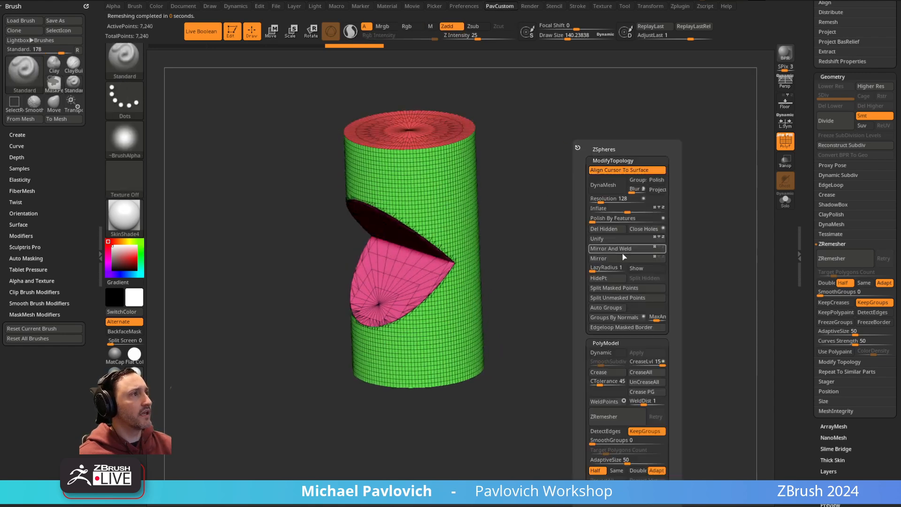
{"action": "left_click", "coordinate": [616, 470]}
{"action": "left_click", "coordinate": [596, 470]}
{"action": "left_click_drag", "start_coordinate": [627, 460], "coordinate": [597, 460]}
{"action": "left_click", "coordinate": [616, 417]}
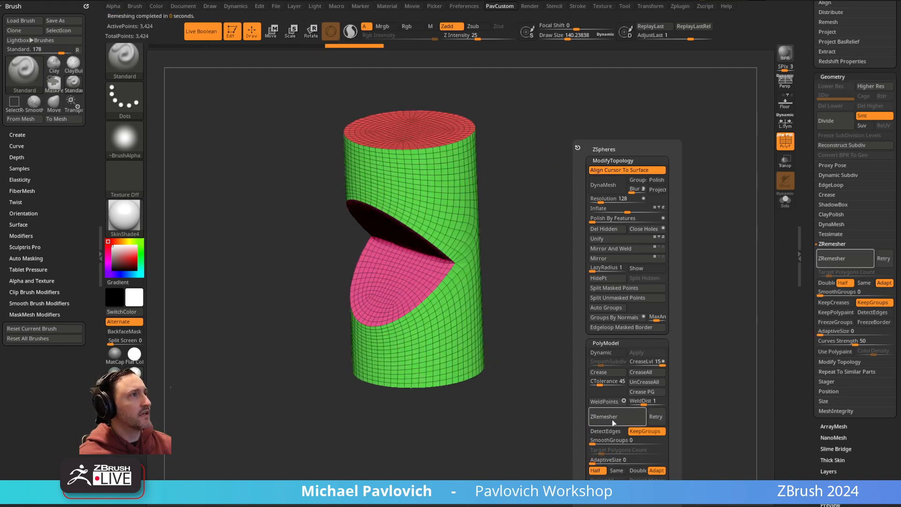
- Run ZRemesher again on the notched cylinder at Half with KeepGroups on and AdaptiveSize 0
{"action": "left_click", "coordinate": [613, 420]}
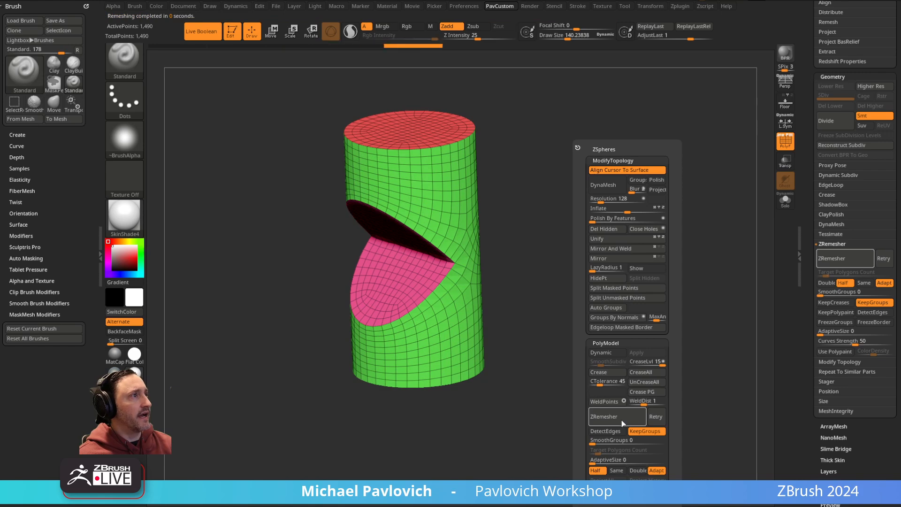
{"action": "left_click_drag", "start_coordinate": [573, 221], "coordinate": [552, 192]}
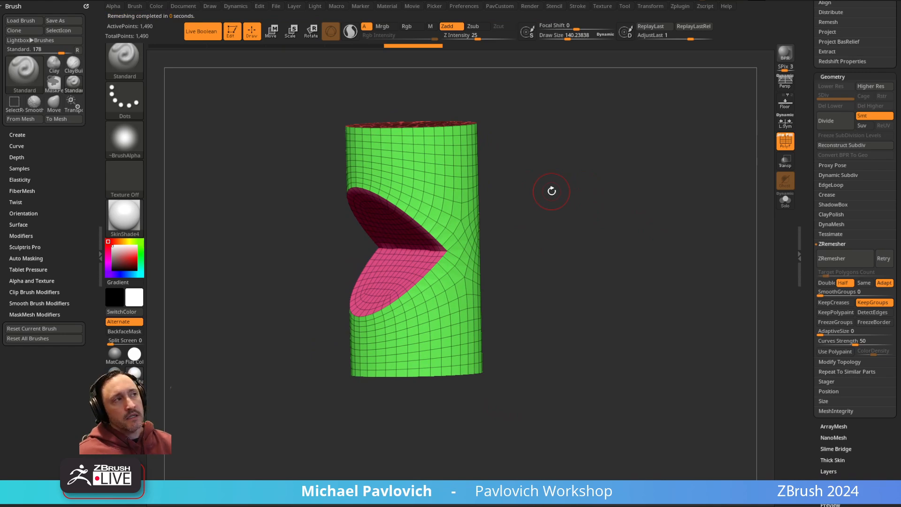
{"action": "left_click_drag", "start_coordinate": [552, 191], "coordinate": [603, 173]}
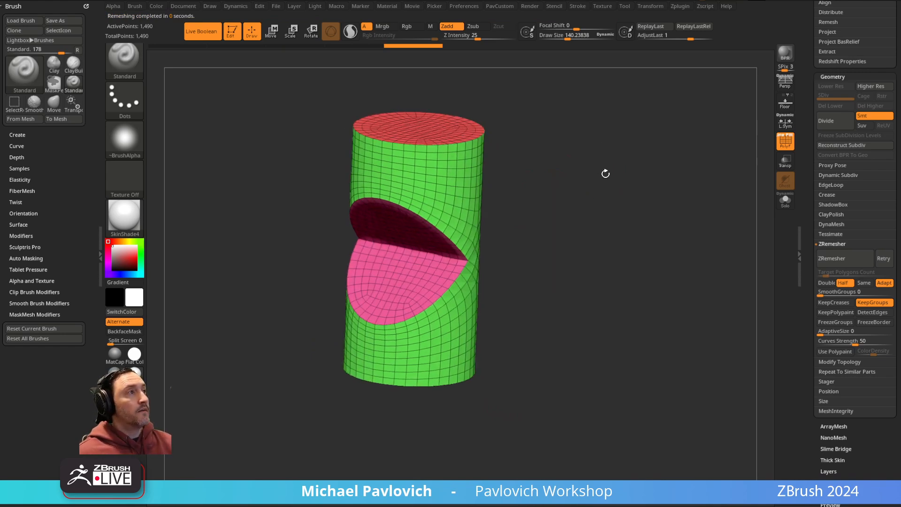
- Isolate the notched cylinder's green side-wall polygroup and delete the hidden cap and notch faces
{"action": "left_click", "coordinate": [456, 173], "text": "ctrl+shift"}
{"action": "left_click_drag", "start_coordinate": [641, 220], "coordinate": [630, 219]}
{"action": "key", "text": "grave"}
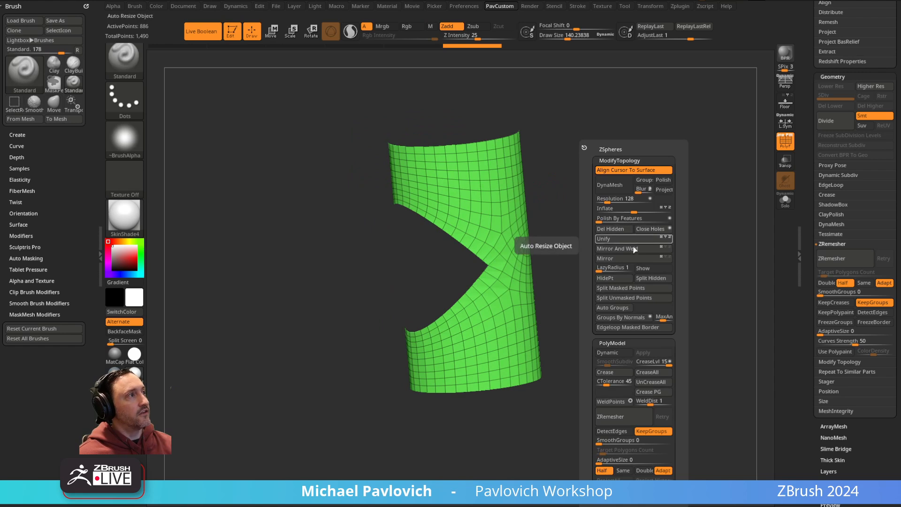
{"action": "left_click", "coordinate": [624, 232]}
{"action": "left_click_drag", "start_coordinate": [541, 276], "coordinate": [622, 248], "text": "alt"}
{"action": "left_click_drag", "start_coordinate": [810, 169], "coordinate": [808, 189]}
{"action": "left_click", "coordinate": [832, 267]}
{"action": "left_click", "coordinate": [833, 277]}
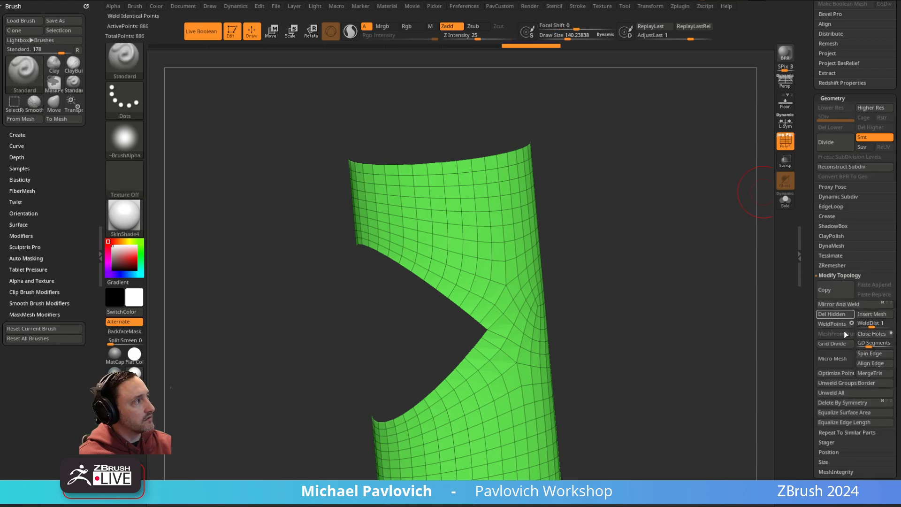
- Thicken the green side wall into a shell using ZModeler's QMesh polygon action with the Polygroup All target
{"action": "left_click_drag", "start_coordinate": [610, 205], "coordinate": [655, 233]}
{"action": "key", "text": "b"}
{"action": "key", "text": "z"}
{"action": "key", "text": "m"}
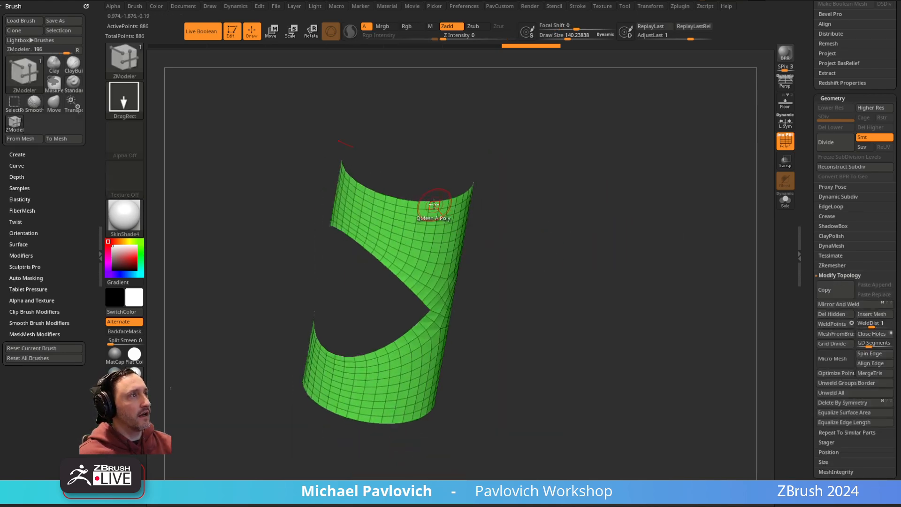
{"action": "left_click_drag", "start_coordinate": [559, 221], "coordinate": [581, 203]}
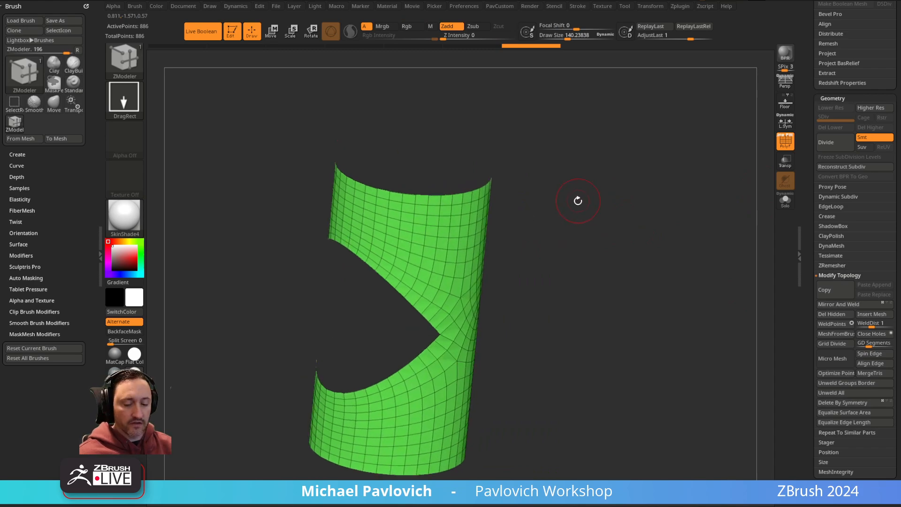
{"action": "key", "text": "b"}
{"action": "key", "text": "z"}
{"action": "key", "text": "m"}
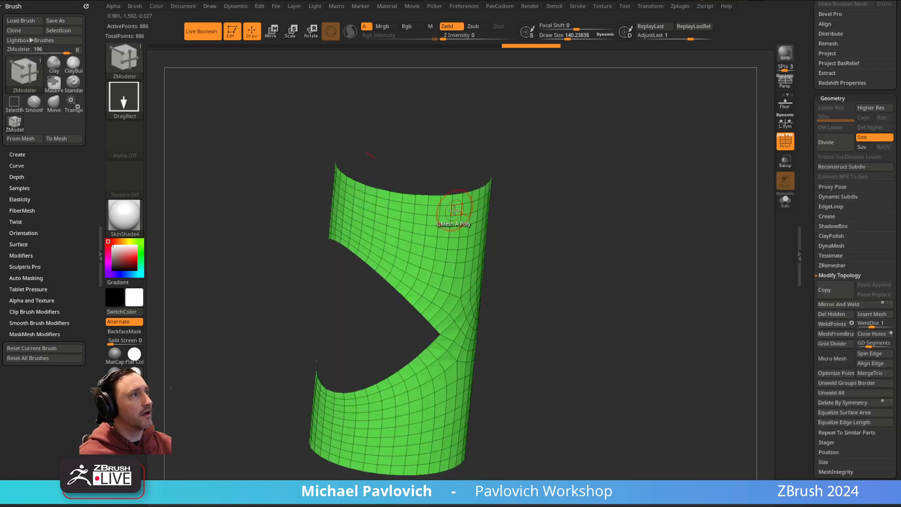
{"action": "key", "text": "space"}
{"action": "left_click", "coordinate": [428, 157]}
{"action": "left_click", "coordinate": [526, 280]}
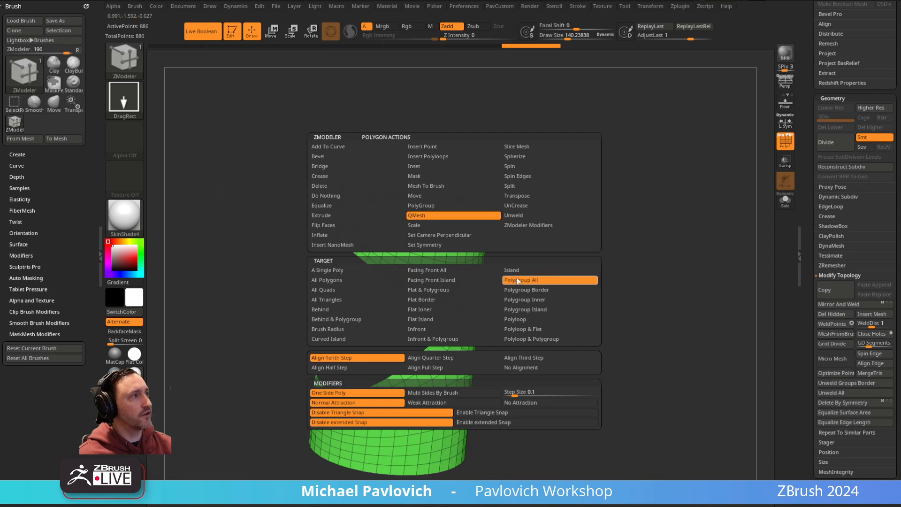
{"action": "left_click_drag", "start_coordinate": [464, 210], "coordinate": [457, 202]}
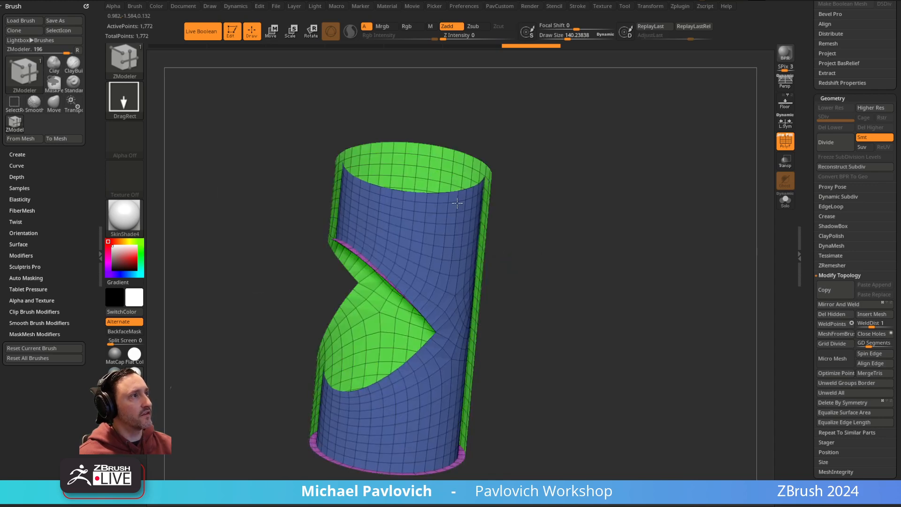
- Flip the normals of the thickened tube through its Display Properties
{"action": "left_click_drag", "start_coordinate": [809, 272], "coordinate": [819, 152]}
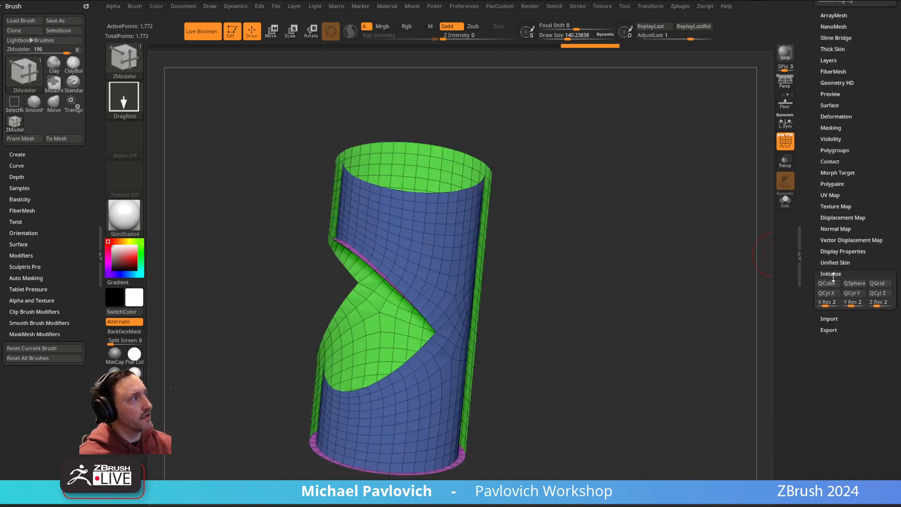
{"action": "left_click", "coordinate": [835, 273], "text": "shift"}
{"action": "left_click", "coordinate": [838, 254]}
{"action": "left_click", "coordinate": [874, 282]}
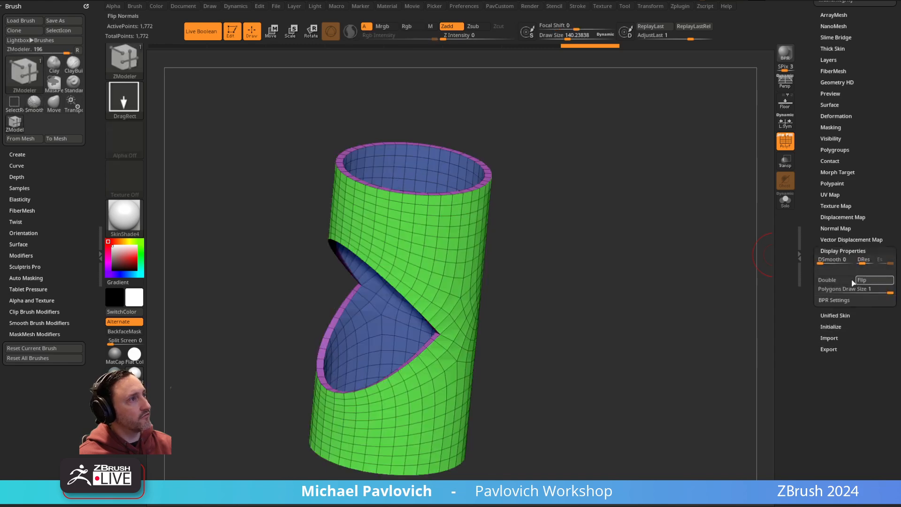
- Try stretching the notched tube along its vertical axis with the gizmo, and undo the stretch
{"action": "mouse_move", "coordinate": [632, 268]}
{"action": "left_mouse_down", "text": "shift"}
{"action": "mouse_move", "coordinate": [646, 252]}
{"action": "mouse_move", "coordinate": [637, 266]}
{"action": "mouse_move", "coordinate": [612, 266]}
{"action": "mouse_move", "coordinate": [632, 258]}
{"action": "left_mouse_up", "text": "shift"}
{"action": "key", "text": "w"}
{"action": "left_click_drag", "start_coordinate": [559, 241], "coordinate": [573, 249]}
{"action": "left_click_drag", "start_coordinate": [445, 287], "coordinate": [437, 252]}
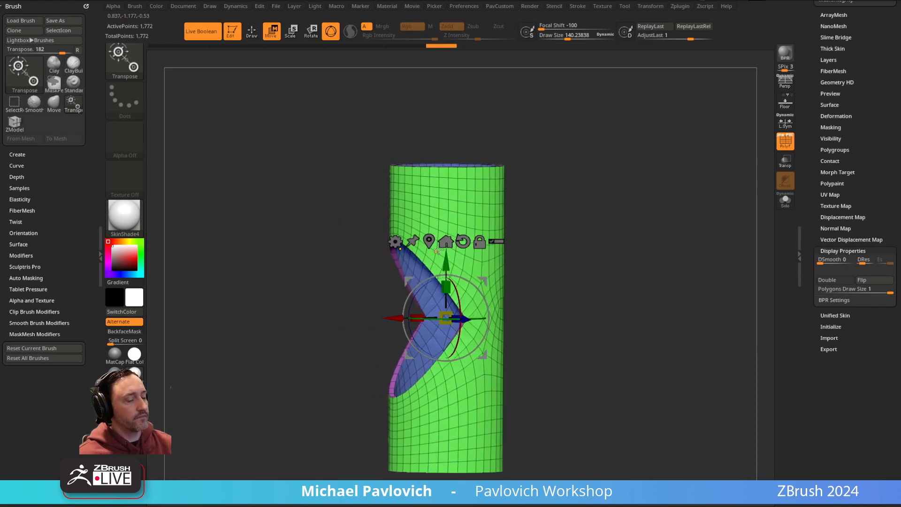
{"action": "key", "text": "ctrl+z"}
- Switch to the browser and examine how the whistles stretch and squash in the Steamboat Willie video, and return to ZBrush
{"action": "left_click_drag", "start_coordinate": [497, 506], "coordinate": [500, 38]}
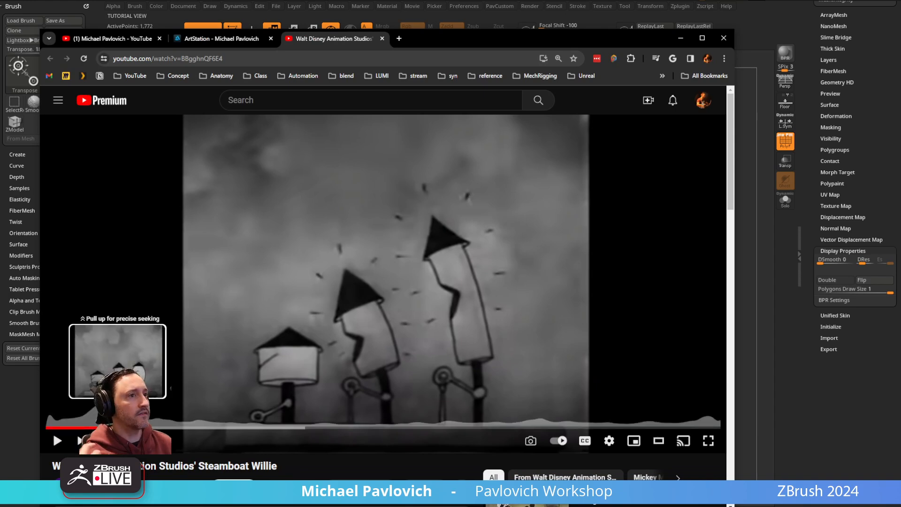
{"action": "left_click", "coordinate": [118, 427]}
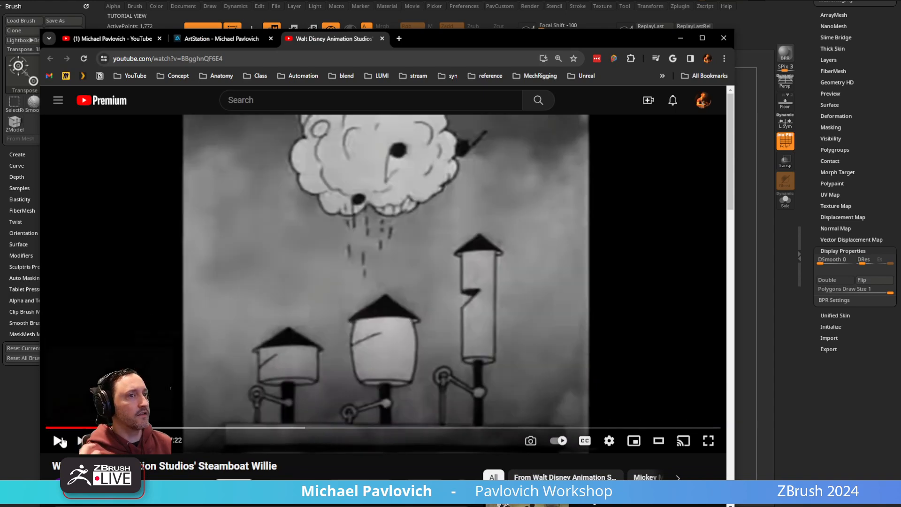
{"action": "left_click", "coordinate": [58, 440]}
{"action": "left_click", "coordinate": [59, 441]}
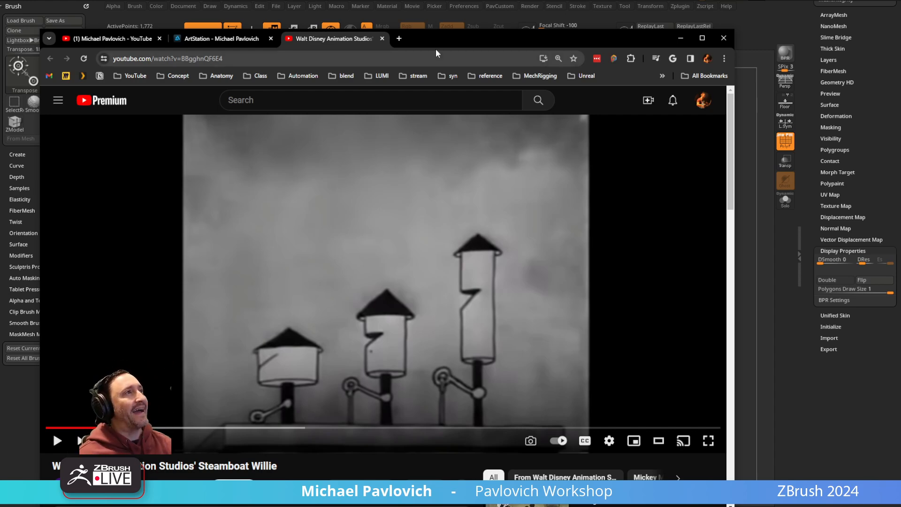
{"action": "left_click", "coordinate": [681, 38]}
- Face the notched tube in side view and apply the Bend Curve deformer to it
{"action": "left_click_drag", "start_coordinate": [582, 198], "coordinate": [654, 252]}
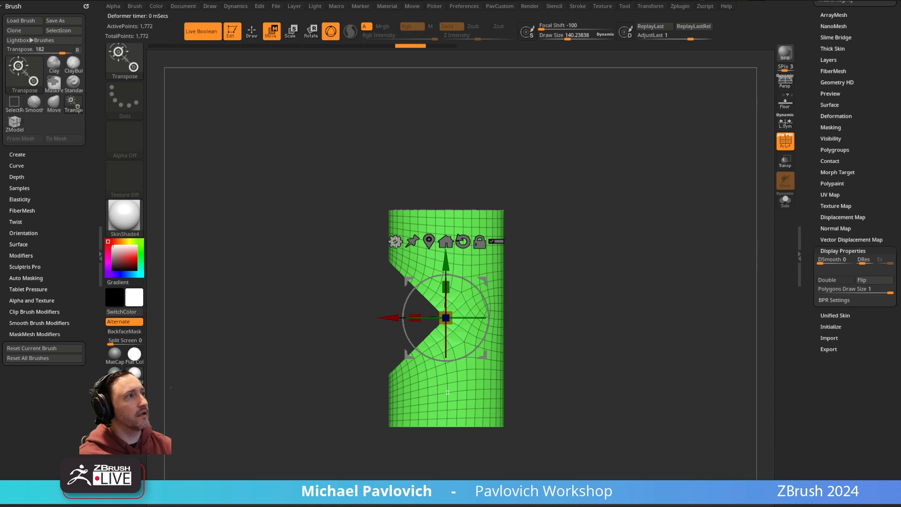
{"action": "left_click", "coordinate": [395, 241]}
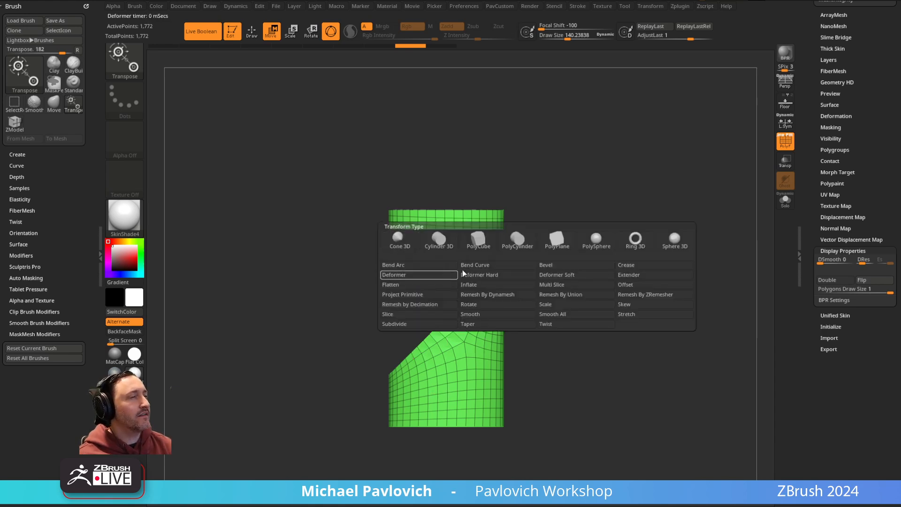
{"action": "left_click", "coordinate": [483, 266]}
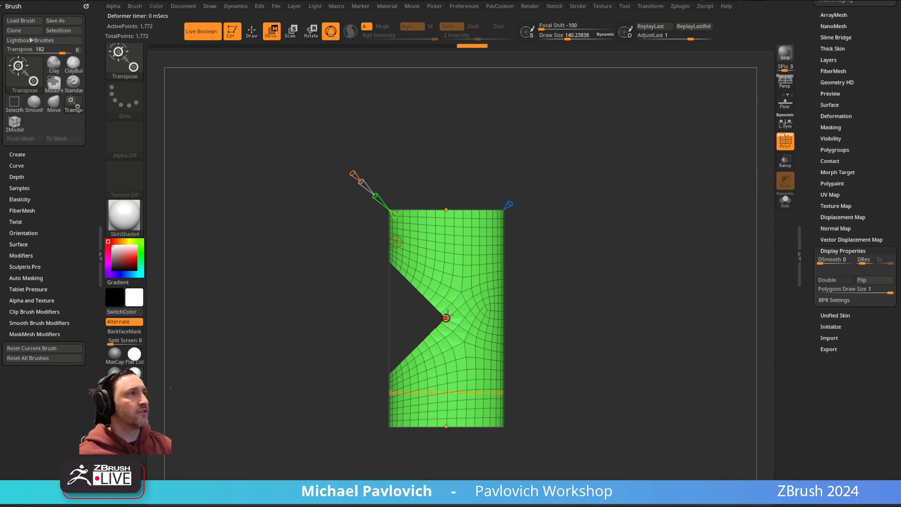
- Stretch the tube upward with the bend curve's top control point and pinch in its middle
{"action": "left_click_drag", "start_coordinate": [447, 209], "coordinate": [455, 136]}
{"action": "left_click_drag", "start_coordinate": [582, 195], "coordinate": [590, 199]}
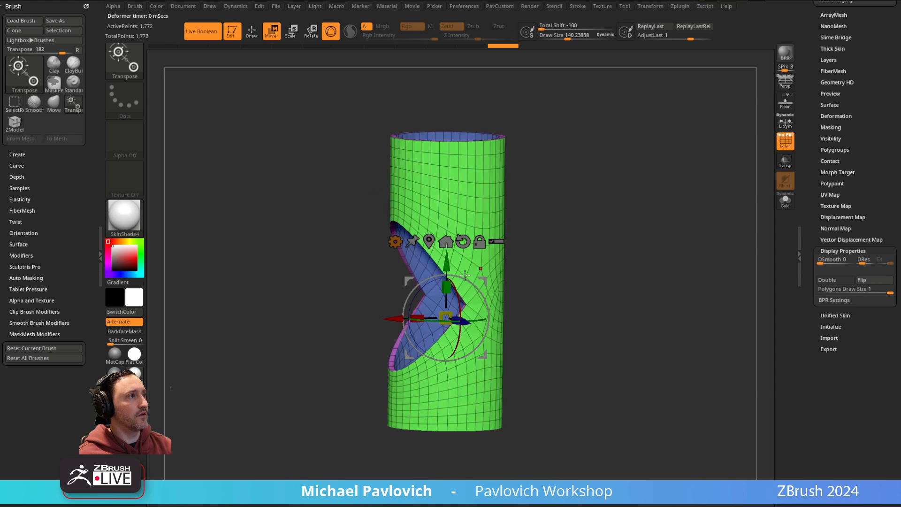
{"action": "left_click_drag", "start_coordinate": [554, 248], "coordinate": [542, 241], "text": "shift"}
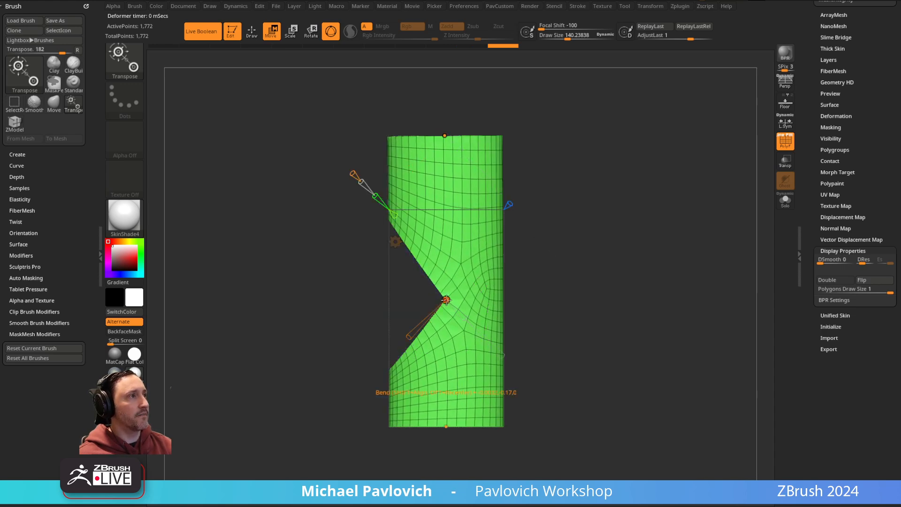
{"action": "left_click_drag", "start_coordinate": [464, 318], "coordinate": [461, 316]}
{"action": "left_click_drag", "start_coordinate": [539, 291], "coordinate": [557, 255]}
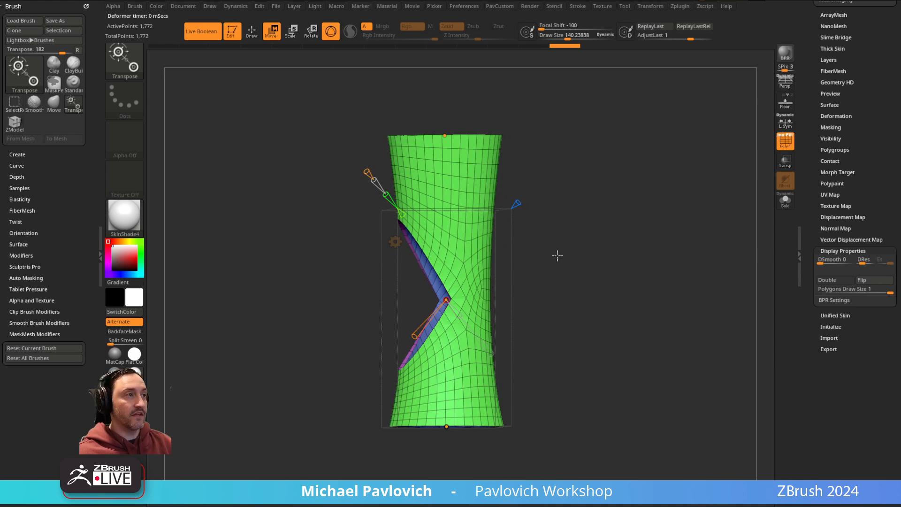
{"action": "left_click_drag", "start_coordinate": [609, 245], "coordinate": [609, 260], "text": "shift"}
- Undo the bend curve's stretch and pinch on the tube, and bring back the gizmo
{"action": "key", "text": "ctrl"}
{"action": "key", "text": "ctrl+z"}
{"action": "key", "text": "ctrl+z"}
{"action": "key", "text": "w"}
{"action": "key", "text": "ctrl+z"}
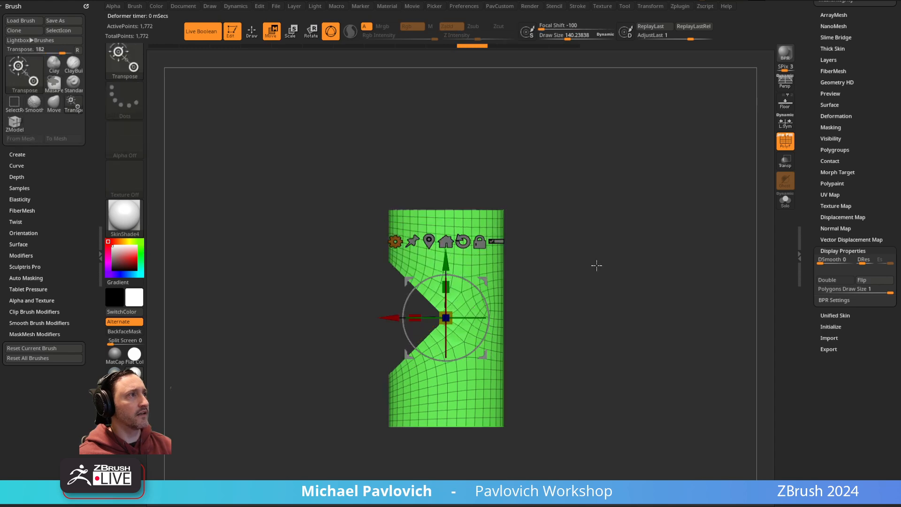
- Try squashing the tube vertically with the gizmo and shifting the bend curve's top control point, and undo these changes
{"action": "left_click_drag", "start_coordinate": [449, 284], "coordinate": [449, 303]}
{"action": "left_click_drag", "start_coordinate": [575, 259], "coordinate": [567, 267]}
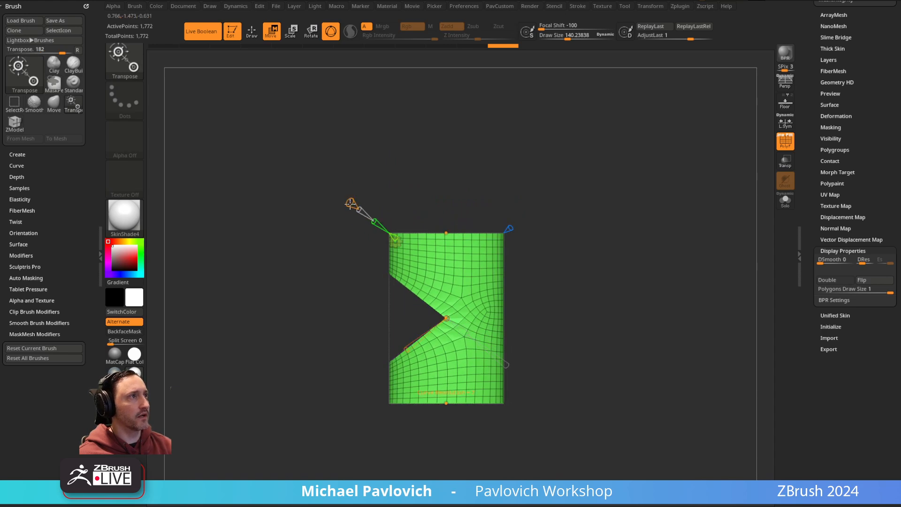
{"action": "mouse_move", "coordinate": [351, 201]}
{"action": "left_mouse_down"}
{"action": "mouse_move", "coordinate": [339, 190]}
{"action": "mouse_move", "coordinate": [345, 196]}
{"action": "left_mouse_up"}
{"action": "left_click_drag", "start_coordinate": [447, 216], "coordinate": [420, 228]}
{"action": "key", "text": "ctrl+z"}
{"action": "key", "text": "ctrl+z"}
- Bend the tube into an S shape by moving the bend curve's upper, middle and lower control points
{"action": "left_click_drag", "start_coordinate": [353, 177], "coordinate": [356, 180]}
{"action": "left_click_drag", "start_coordinate": [446, 217], "coordinate": [409, 178]}
{"action": "left_click_drag", "start_coordinate": [443, 319], "coordinate": [423, 324]}
{"action": "left_click_drag", "start_coordinate": [443, 370], "coordinate": [469, 411]}
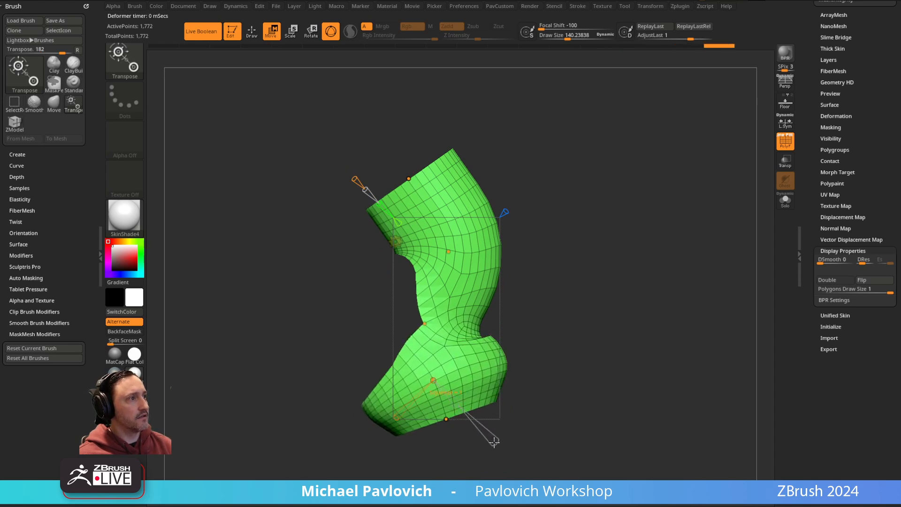
{"action": "left_click_drag", "start_coordinate": [495, 442], "coordinate": [478, 425]}
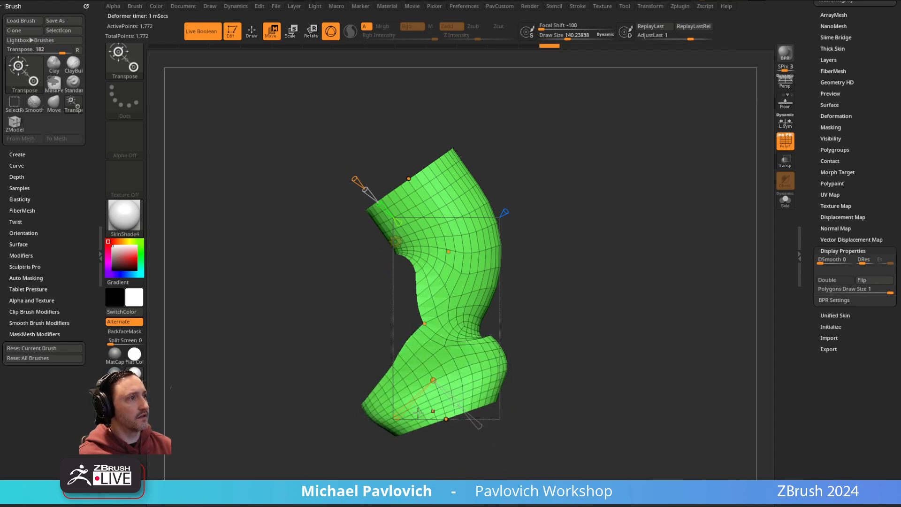
{"action": "left_click_drag", "start_coordinate": [395, 417], "coordinate": [385, 428]}
- Undo the S-shaped bend to straighten the notched tube
{"action": "key", "text": "ctrl+z"}
{"action": "key", "text": "ctrl+z"}
{"action": "key", "text": "ctrl+z"}
{"action": "key", "text": "ctrl+z"}
{"action": "key", "text": "ctrl+z"}
{"action": "key", "text": "ctrl+z"}
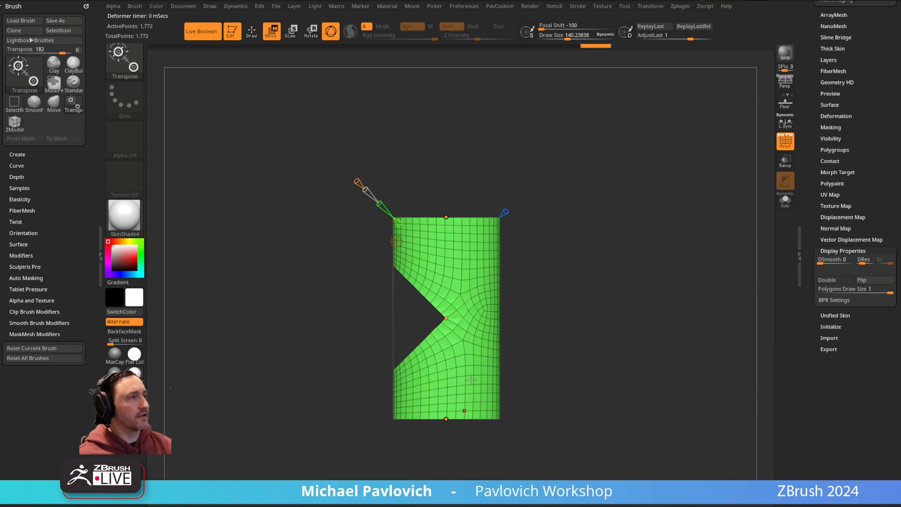
- Squash the tube vertically with the gizmo, and return to the bend curve's middle control point
{"action": "key", "text": "y"}
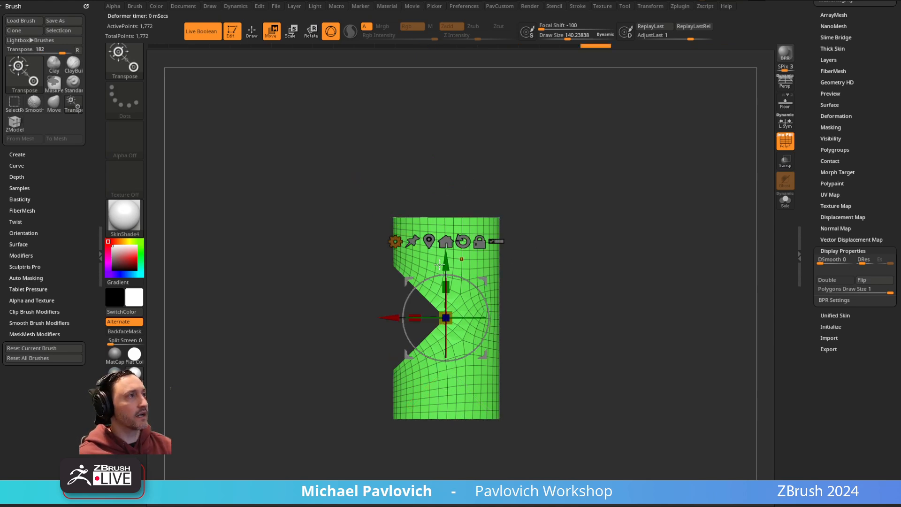
{"action": "left_click_drag", "start_coordinate": [447, 282], "coordinate": [446, 300]}
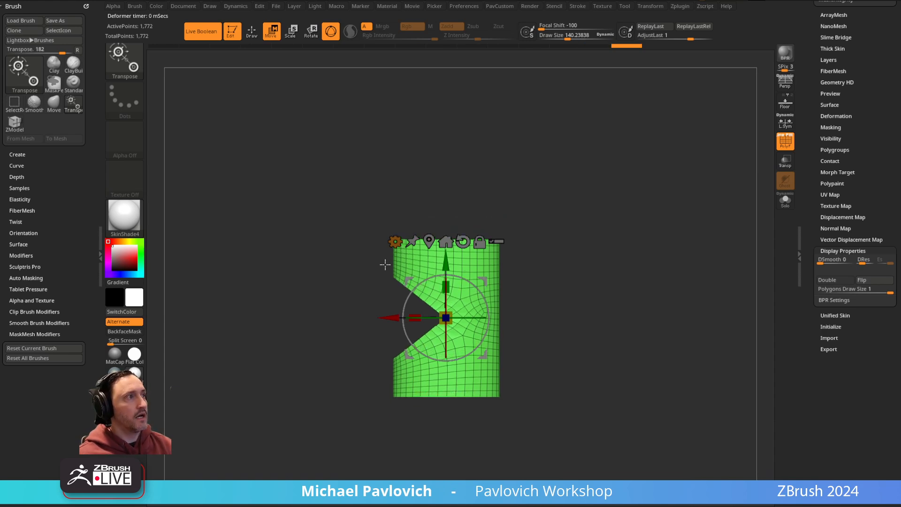
{"action": "key", "text": "y"}
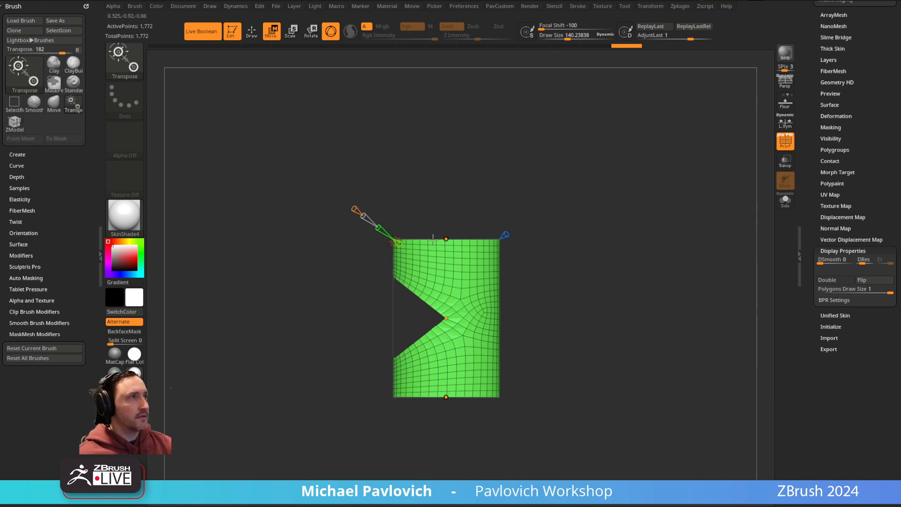
{"action": "left_click", "coordinate": [447, 319]}
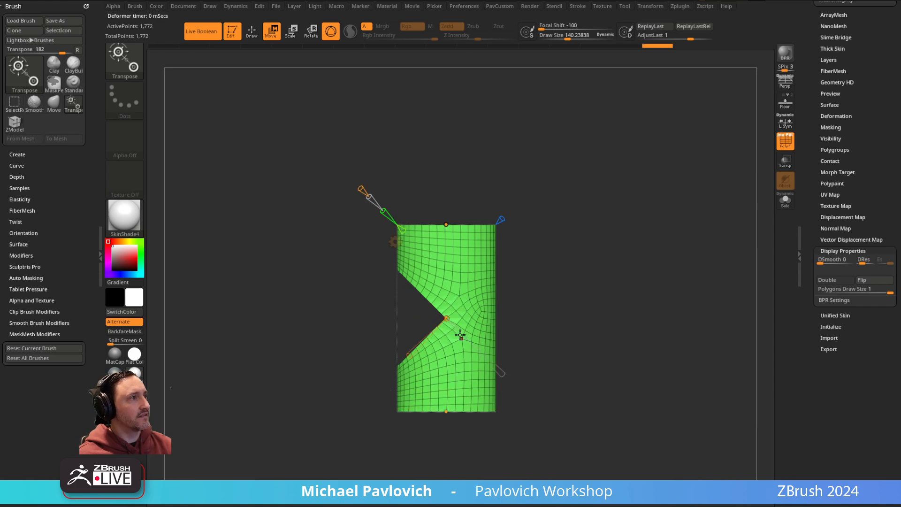
- Bulge the tube's middle into a barrel and squash it vertically with the gizmo, and undo both deformations
{"action": "mouse_move", "coordinate": [464, 337]}
{"action": "left_mouse_down"}
{"action": "mouse_move", "coordinate": [612, 284]}
{"action": "mouse_move", "coordinate": [652, 288]}
{"action": "mouse_move", "coordinate": [590, 282]}
{"action": "left_mouse_up"}
{"action": "key", "text": "e"}
{"action": "key", "text": "w"}
{"action": "key", "text": "y"}
{"action": "key", "text": "y"}
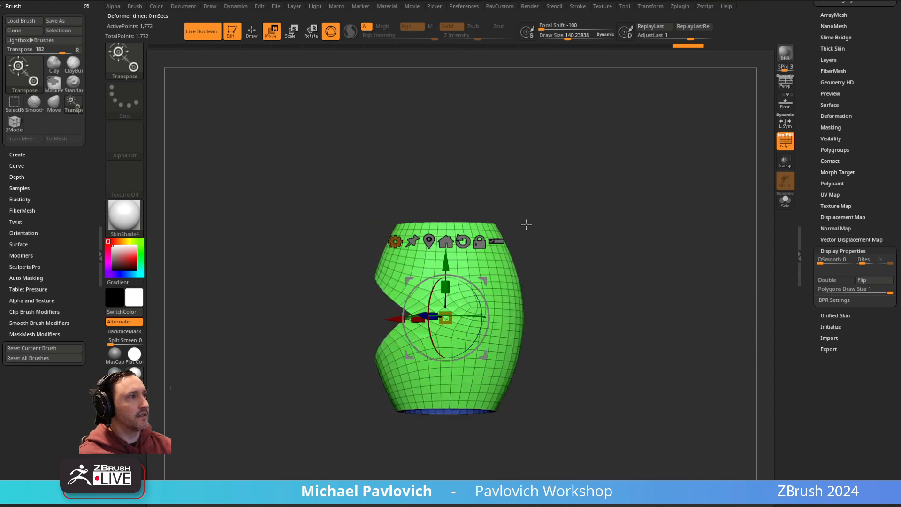
{"action": "left_click_drag", "start_coordinate": [445, 288], "coordinate": [445, 295]}
{"action": "left_click_drag", "start_coordinate": [592, 252], "coordinate": [628, 255]}
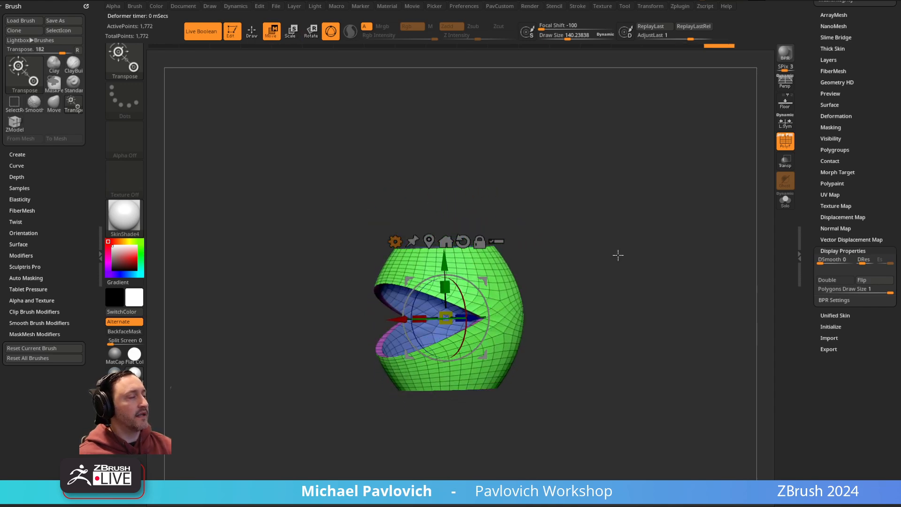
{"action": "key", "text": "ctrl+z"}
{"action": "key", "text": "ctrl+z"}
- Apply the Taper deformer to the notched tube and inspect its handles from the side, above and at an angle
{"action": "left_click_drag", "start_coordinate": [564, 260], "coordinate": [596, 256]}
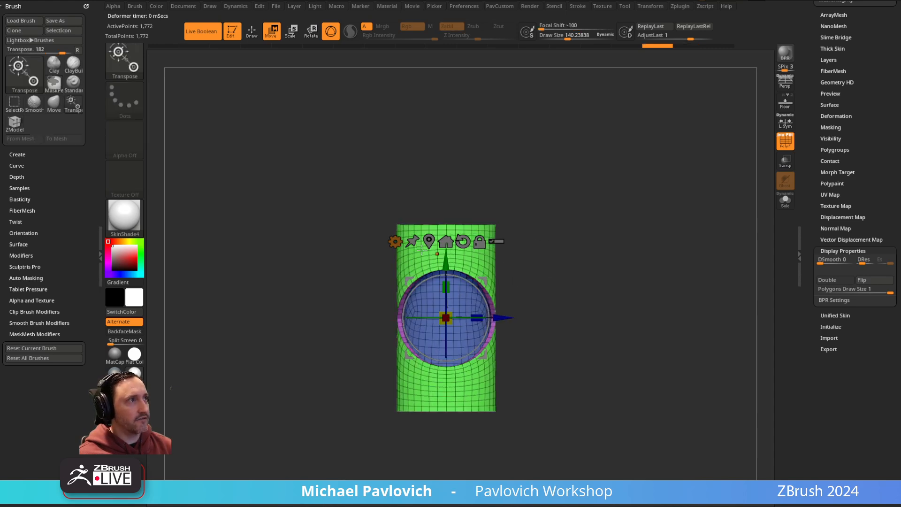
{"action": "left_click", "coordinate": [395, 241]}
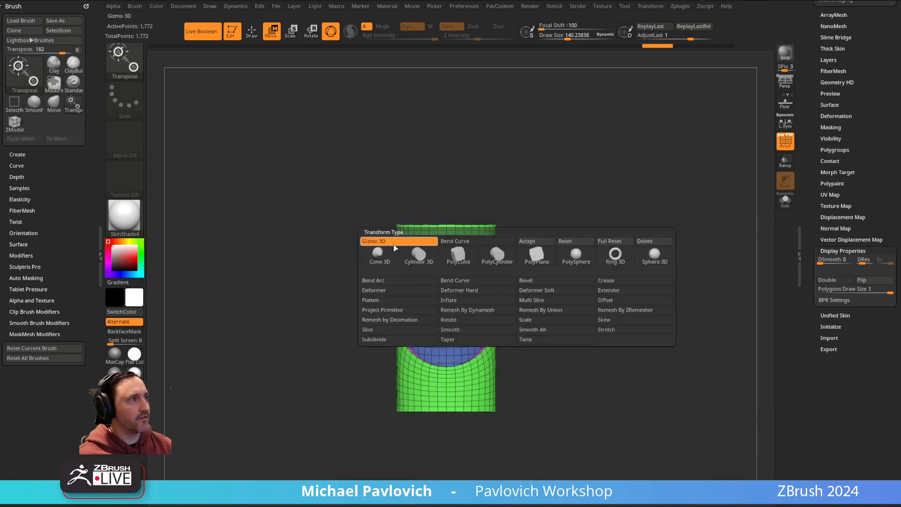
{"action": "left_click", "coordinate": [474, 335]}
{"action": "left_click_drag", "start_coordinate": [549, 294], "coordinate": [474, 322]}
{"action": "left_click_drag", "start_coordinate": [544, 290], "coordinate": [488, 320]}
{"action": "left_click_drag", "start_coordinate": [551, 283], "coordinate": [580, 254]}
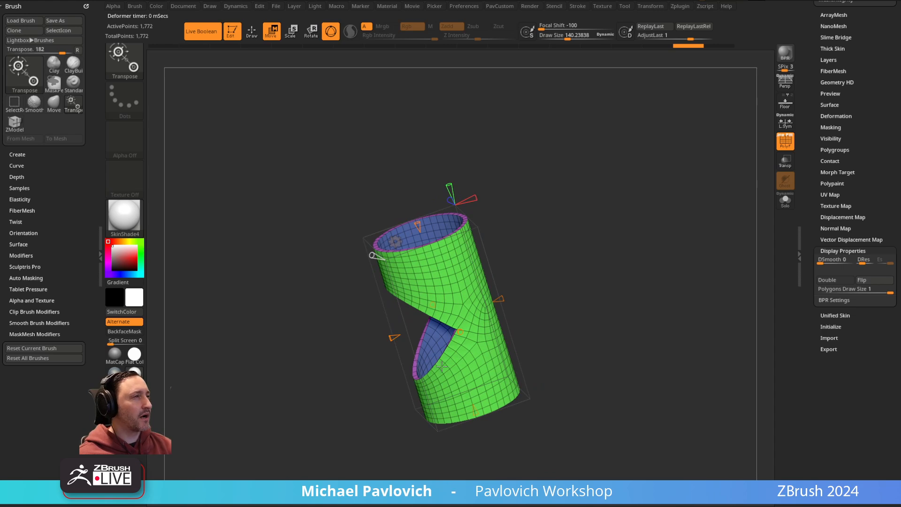
{"action": "left_click_drag", "start_coordinate": [536, 269], "coordinate": [554, 274], "text": "shift"}
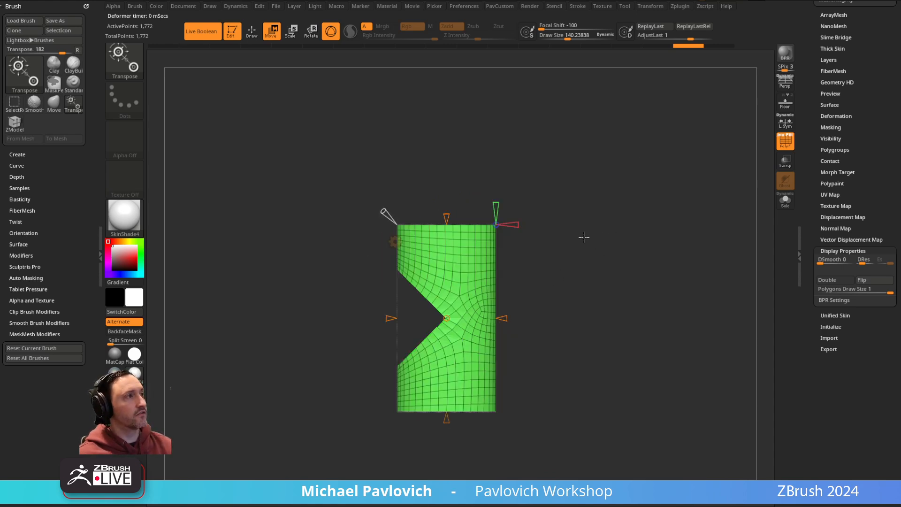
{"action": "left_click_drag", "start_coordinate": [581, 238], "coordinate": [592, 269]}
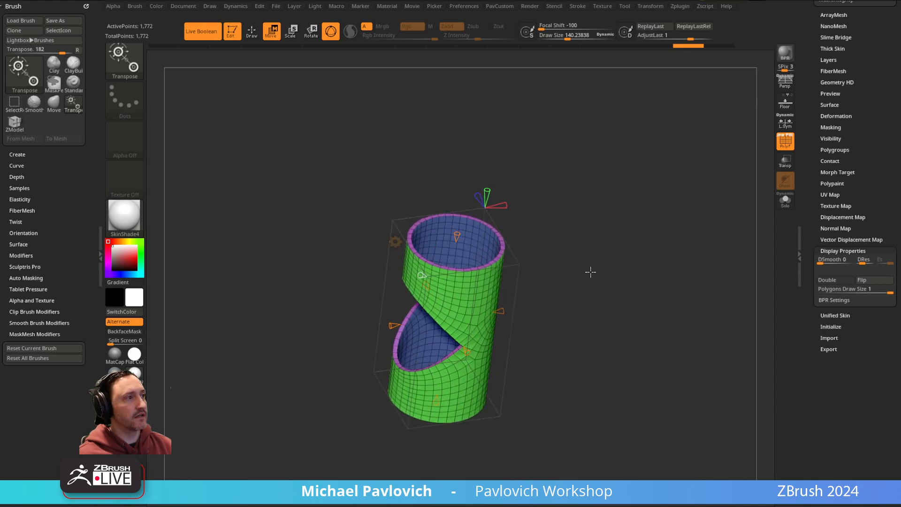
{"action": "left_click_drag", "start_coordinate": [589, 271], "coordinate": [580, 288]}
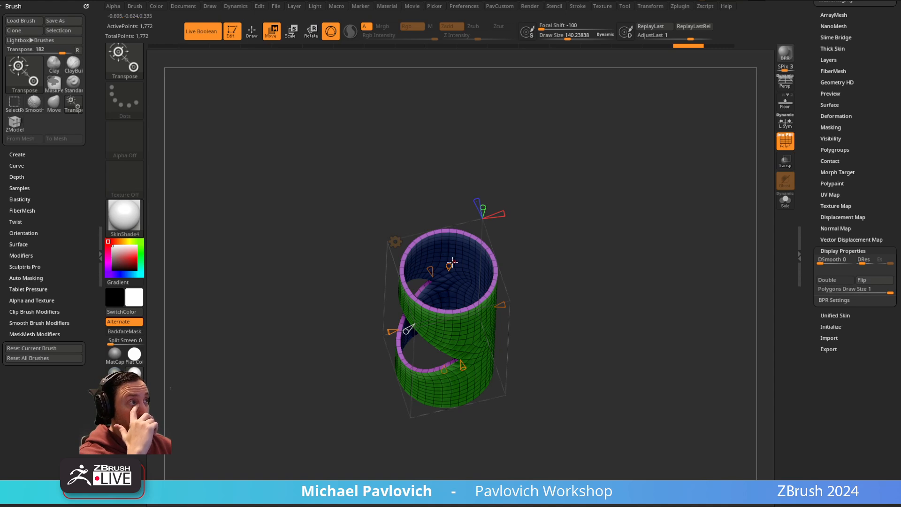
{"action": "left_click_drag", "start_coordinate": [574, 298], "coordinate": [578, 250]}
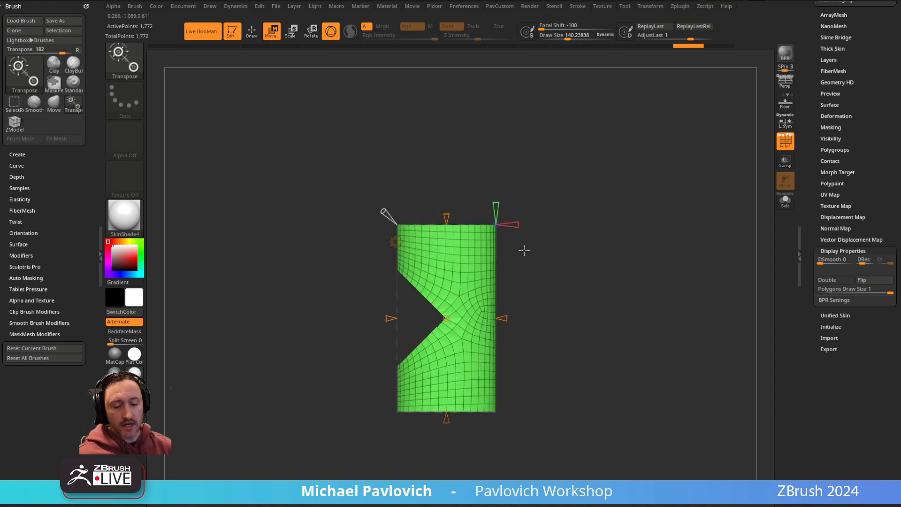
- Switch to the Anchors brush in Draw mode and choose its Inflate variant
{"action": "key", "text": "b"}
{"action": "key", "text": "a"}
{"action": "key", "text": "n"}
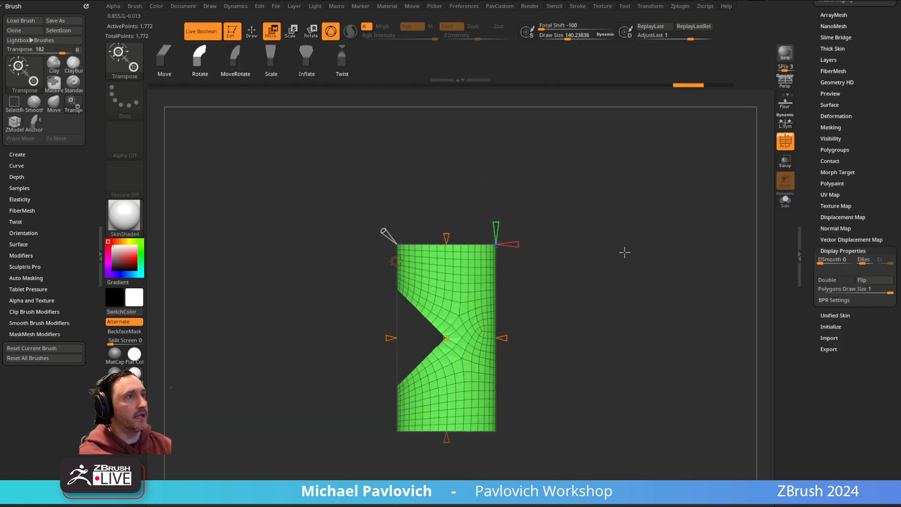
{"action": "key", "text": "q"}
{"action": "left_click_drag", "start_coordinate": [557, 289], "coordinate": [546, 274], "text": "alt"}
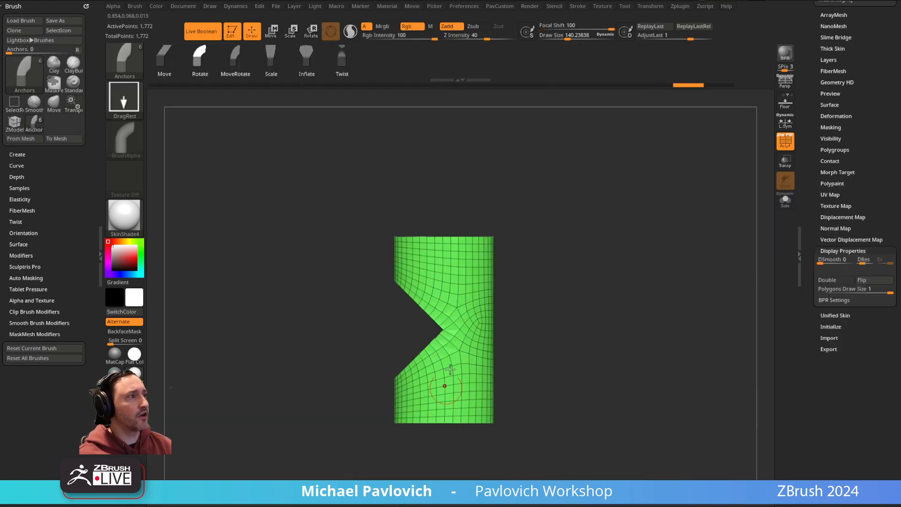
{"action": "left_click", "coordinate": [305, 55]}
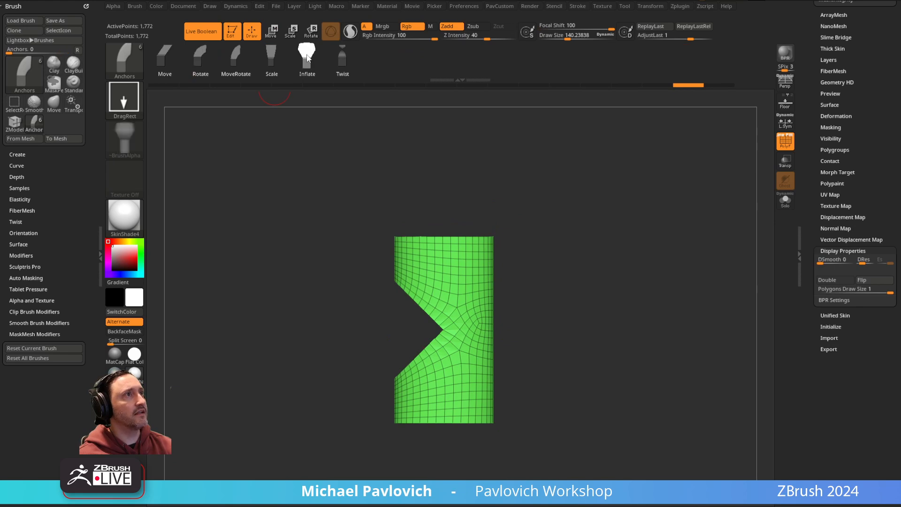
- Try inflating the tube between anchors placed at its upper and lower ends, and undo each attempt
{"action": "left_click", "coordinate": [453, 420]}
{"action": "left_click", "coordinate": [454, 240]}
{"action": "left_click_drag", "start_coordinate": [454, 240], "coordinate": [450, 193]}
{"action": "key", "text": "ctrl+z"}
{"action": "left_click", "coordinate": [452, 418]}
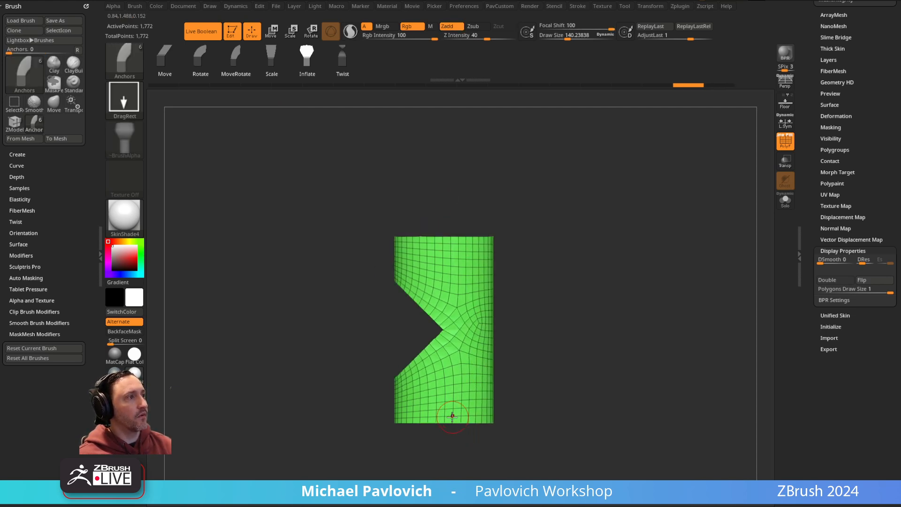
{"action": "left_click", "coordinate": [451, 242]}
{"action": "left_click_drag", "start_coordinate": [453, 419], "coordinate": [452, 432]}
{"action": "key", "text": "ctrl+z"}
- Set Focal Shift to 0, recentre the upper and lower anchors on the tube's width, and try the inflation again
{"action": "left_click", "coordinate": [574, 28]}
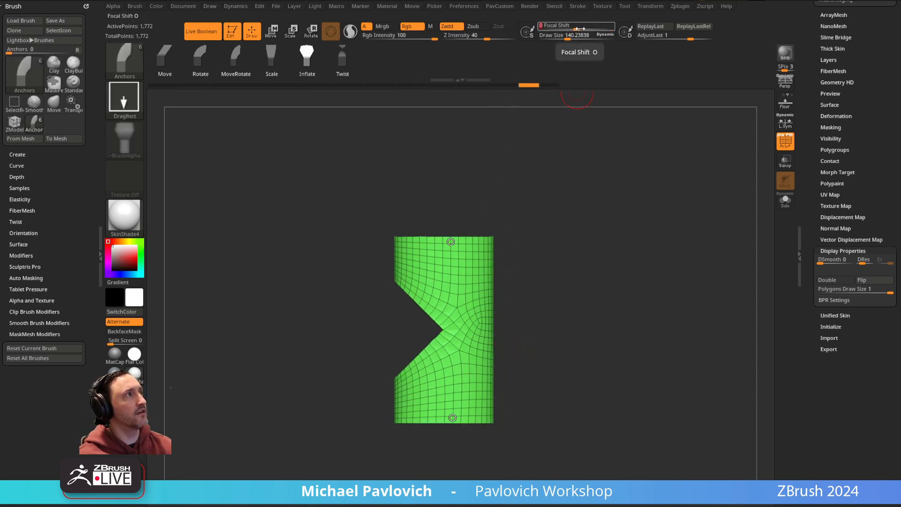
{"action": "mouse_move", "coordinate": [450, 242]}
{"action": "left_mouse_down"}
{"action": "mouse_move", "coordinate": [449, 203]}
{"action": "mouse_move", "coordinate": [450, 263]}
{"action": "mouse_move", "coordinate": [450, 254]}
{"action": "left_mouse_up"}
{"action": "left_click_drag", "start_coordinate": [561, 217], "coordinate": [614, 212], "text": "shift"}
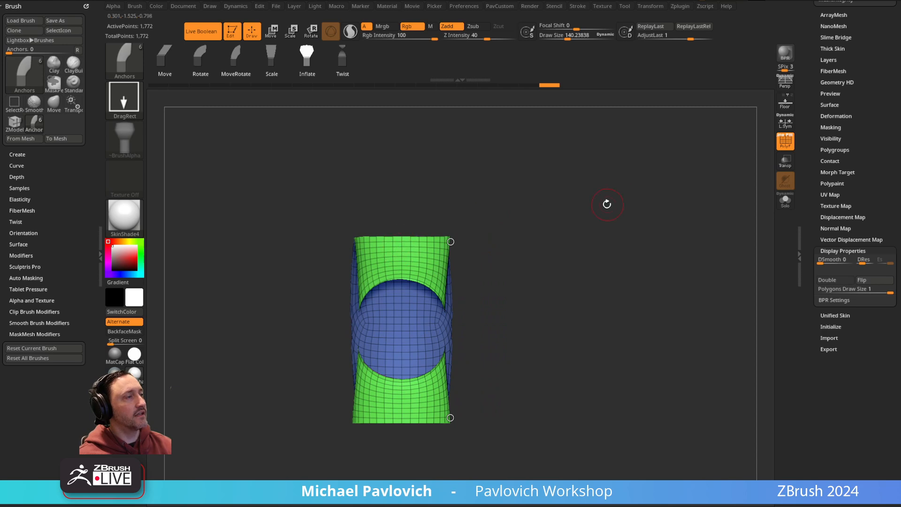
{"action": "left_click_drag", "start_coordinate": [575, 184], "coordinate": [535, 221]}
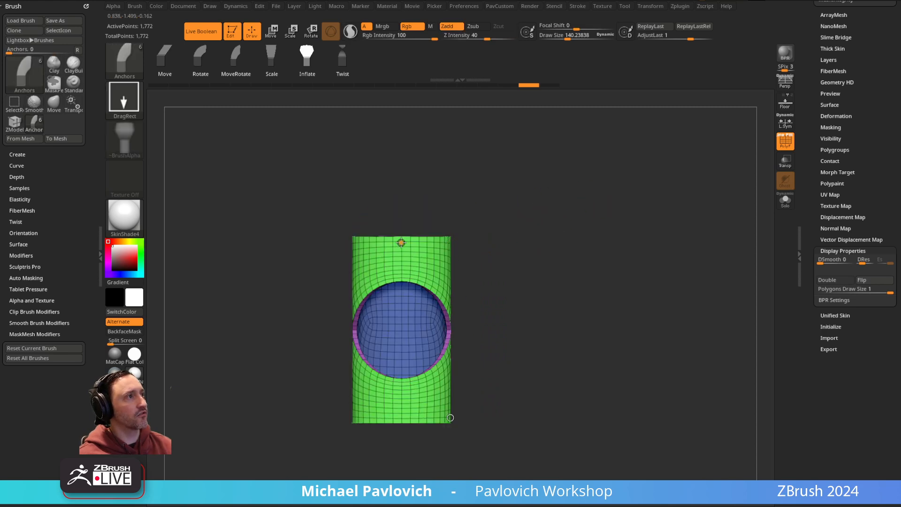
{"action": "left_click", "coordinate": [451, 418]}
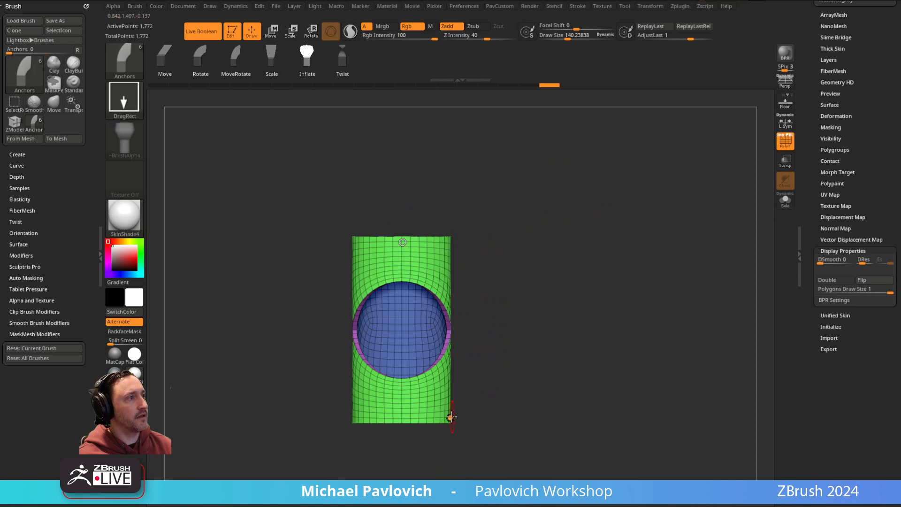
{"action": "left_click", "coordinate": [404, 418]}
{"action": "left_click_drag", "start_coordinate": [570, 322], "coordinate": [527, 305]}
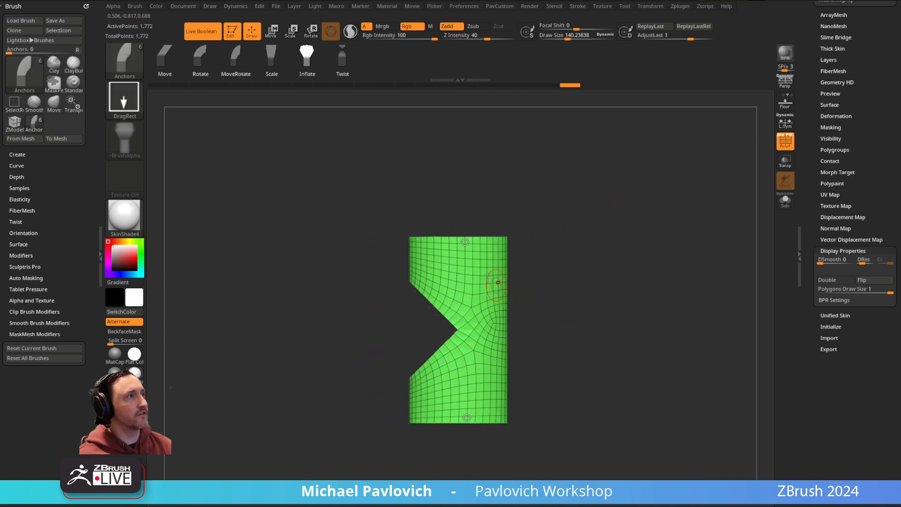
{"action": "left_click_drag", "start_coordinate": [465, 242], "coordinate": [468, 273]}
{"action": "mouse_move", "coordinate": [605, 235]}
{"action": "left_mouse_down"}
{"action": "mouse_move", "coordinate": [611, 256]}
{"action": "mouse_move", "coordinate": [637, 225]}
{"action": "mouse_move", "coordinate": [614, 292]}
{"action": "mouse_move", "coordinate": [621, 318]}
{"action": "mouse_move", "coordinate": [633, 246]}
{"action": "mouse_move", "coordinate": [614, 245]}
{"action": "mouse_move", "coordinate": [602, 229]}
{"action": "left_mouse_up"}
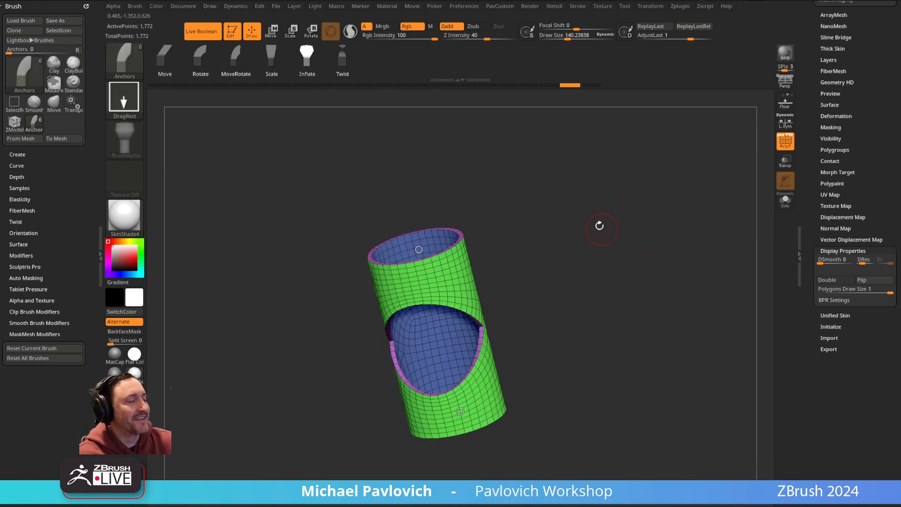
{"action": "left_click_drag", "start_coordinate": [616, 271], "coordinate": [595, 258], "text": "shift"}
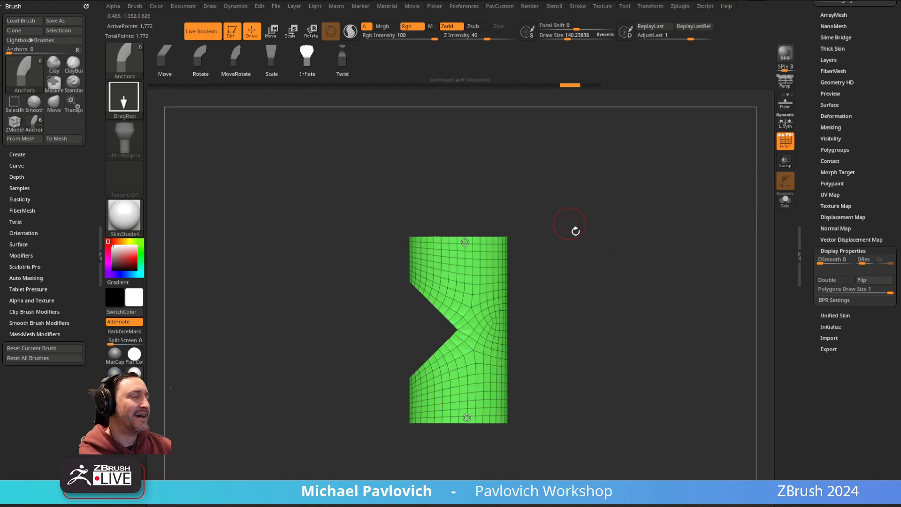
{"action": "key", "text": "w"}
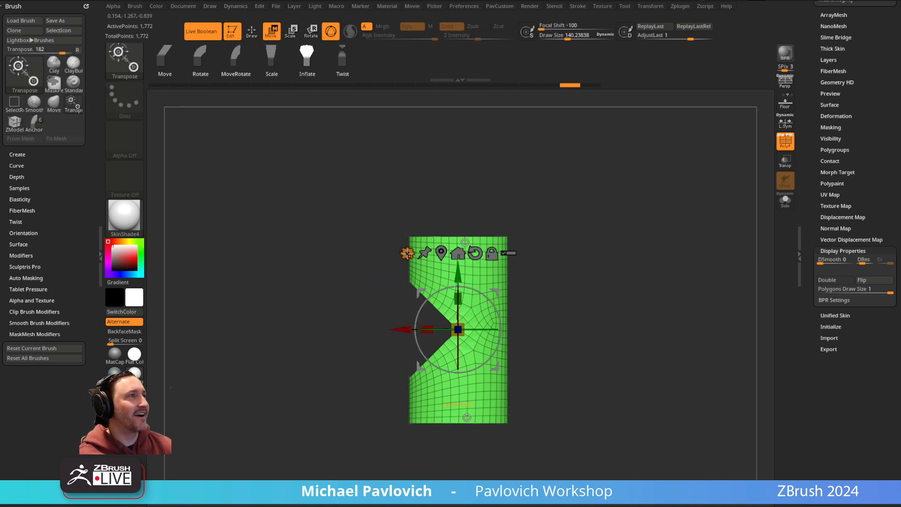
{"action": "left_click", "coordinate": [408, 254]}
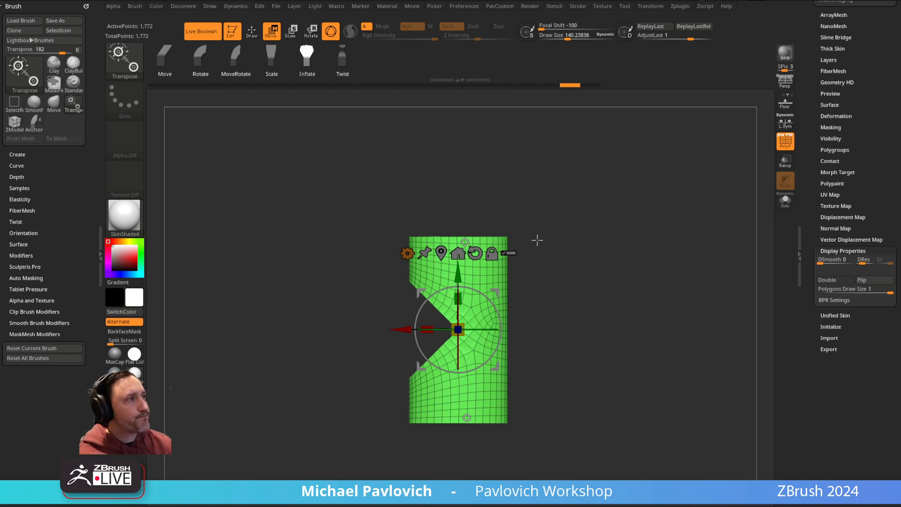
{"action": "key", "text": "q"}
{"action": "key", "text": "w"}
{"action": "key", "text": "q"}
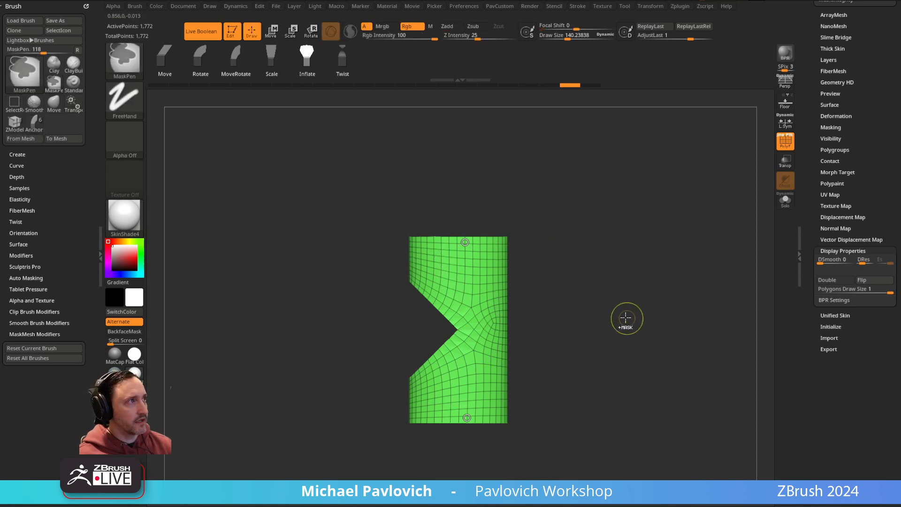
- Return to the transform gizmo and apply the Deformer cage to the notched tube
{"action": "key", "text": "w"}
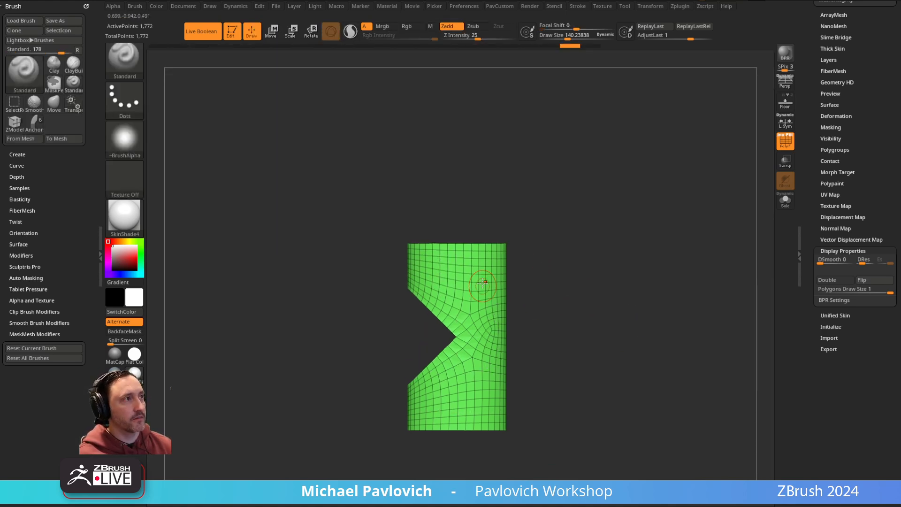
{"action": "left_click", "coordinate": [405, 261]}
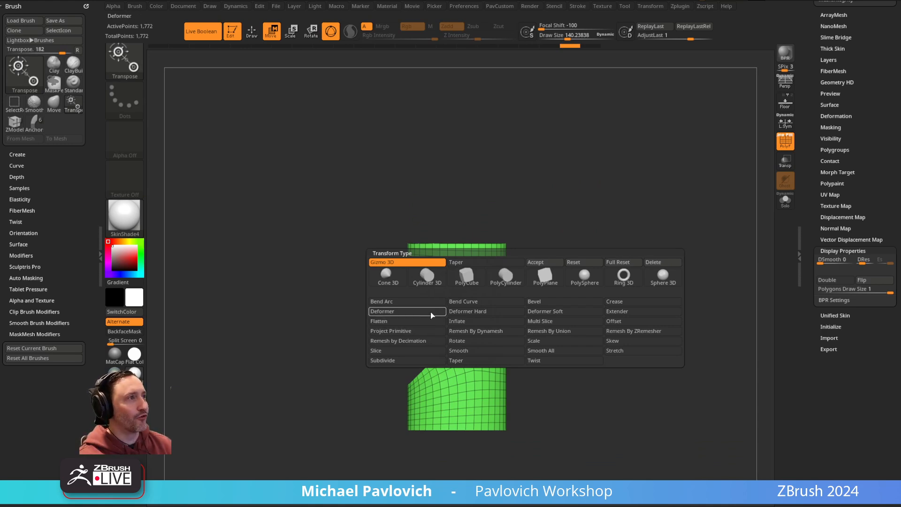
{"action": "left_click", "coordinate": [407, 312]}
{"action": "mouse_move", "coordinate": [629, 239]}
{"action": "left_mouse_down"}
{"action": "mouse_move", "coordinate": [654, 258]}
{"action": "mouse_move", "coordinate": [621, 244]}
{"action": "left_mouse_up"}
{"action": "left_click_drag", "start_coordinate": [571, 201], "coordinate": [420, 243]}
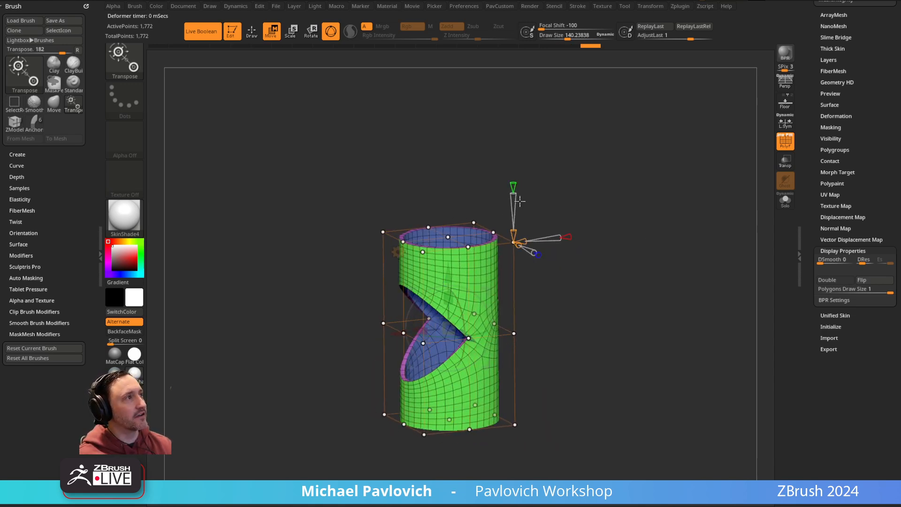
- Reduce the deformer cage to its corner control points plus a single middle row halfway up the tube
{"action": "mouse_move", "coordinate": [514, 193]}
{"action": "left_mouse_down"}
{"action": "mouse_move", "coordinate": [514, 222]}
{"action": "mouse_move", "coordinate": [516, 193]}
{"action": "left_mouse_up"}
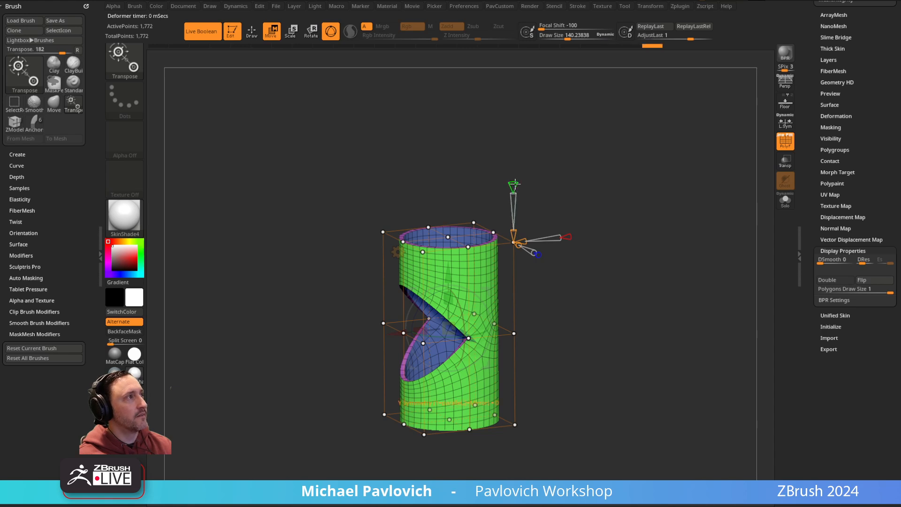
{"action": "left_click_drag", "start_coordinate": [513, 234], "coordinate": [510, 241]}
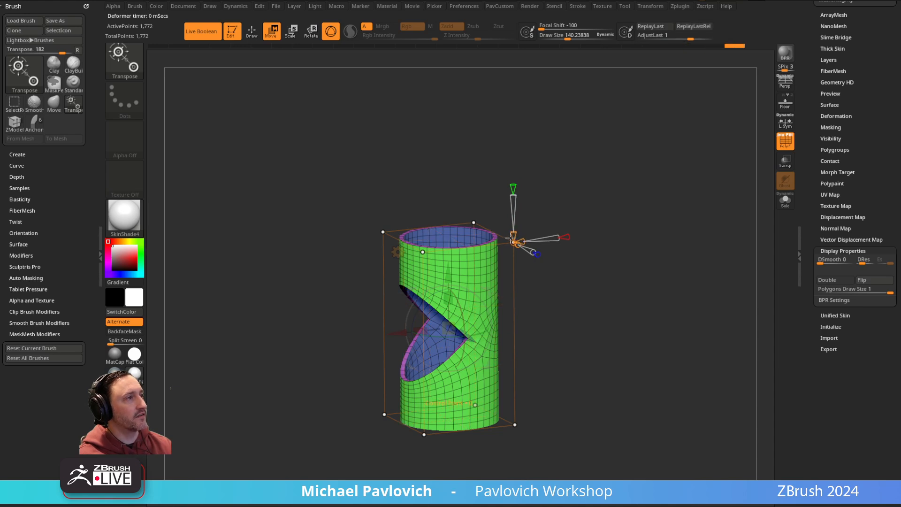
{"action": "left_click_drag", "start_coordinate": [516, 232], "coordinate": [516, 229]}
- Mask the cage's upper and lower control points so only the middle row stays active
{"action": "mouse_move", "coordinate": [593, 310]}
{"action": "left_mouse_down"}
{"action": "mouse_move", "coordinate": [419, 327]}
{"action": "mouse_move", "coordinate": [532, 296]}
{"action": "left_mouse_up"}
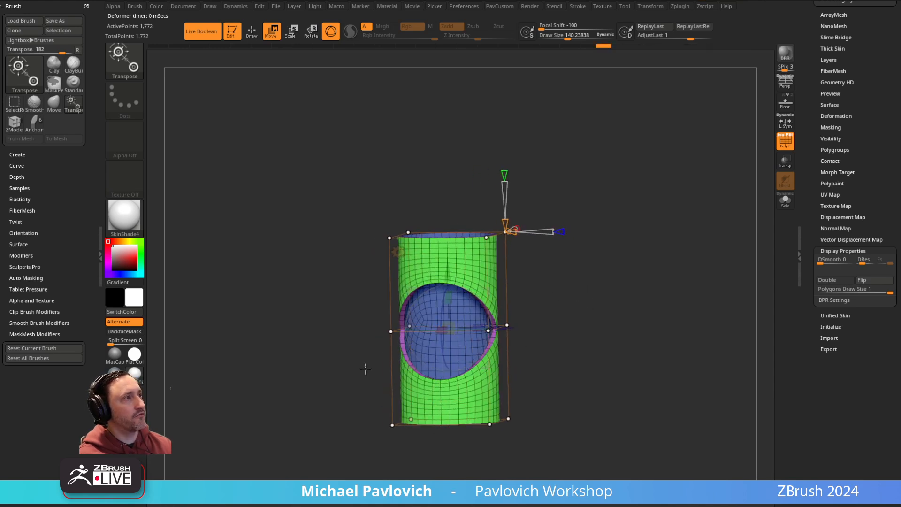
{"action": "left_click_drag", "start_coordinate": [592, 301], "coordinate": [371, 314]}
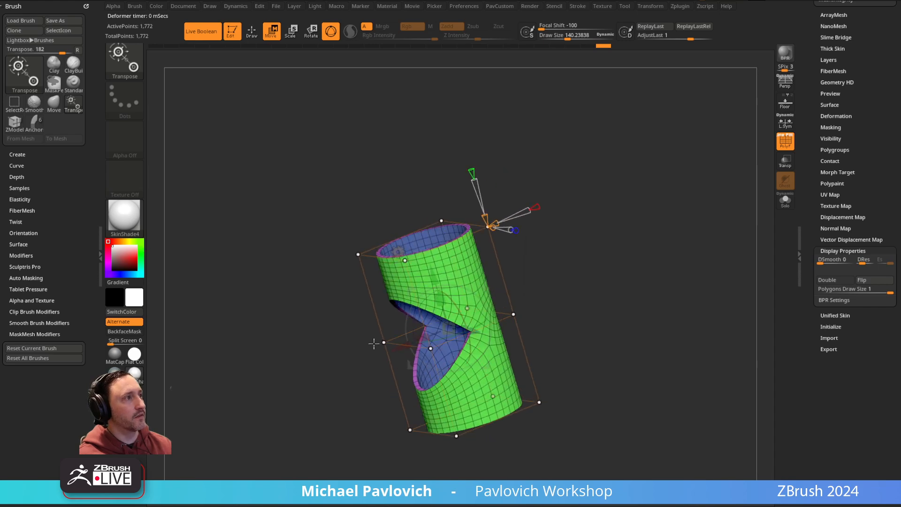
{"action": "left_click_drag", "start_coordinate": [618, 301], "coordinate": [603, 281], "text": "shift"}
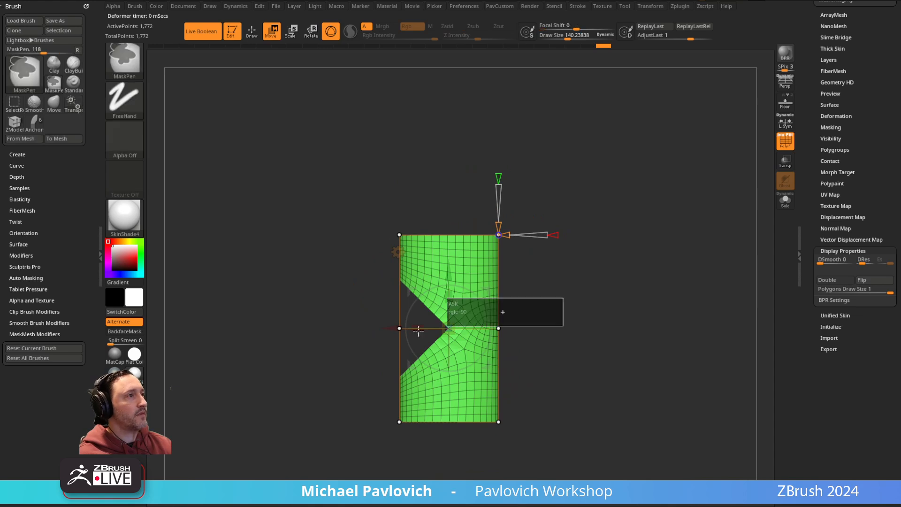
{"action": "mouse_move", "coordinate": [564, 291]}
{"action": "left_mouse_down"}
{"action": "mouse_move", "coordinate": [582, 322]}
{"action": "mouse_move", "coordinate": [571, 290]}
{"action": "left_mouse_up"}
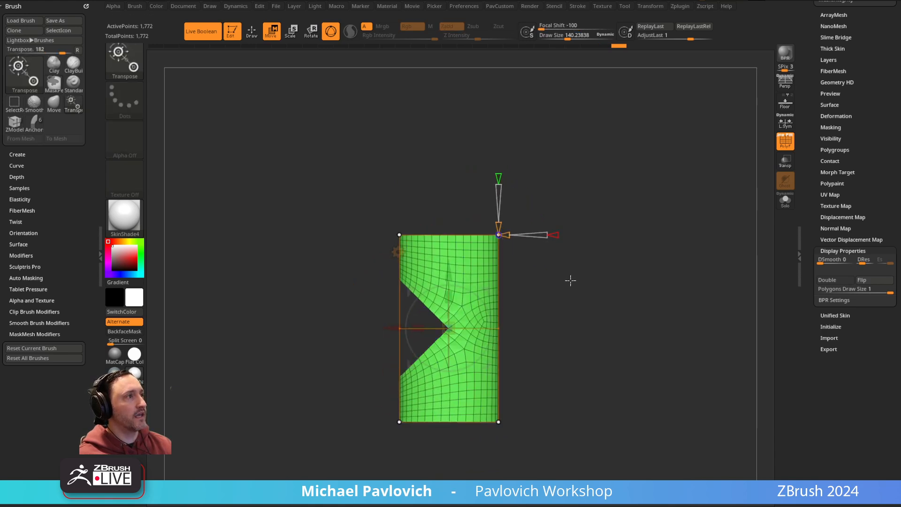
{"action": "key", "text": "ctrl"}
{"action": "left_click_drag", "start_coordinate": [610, 291], "coordinate": [368, 351], "text": "ctrl"}
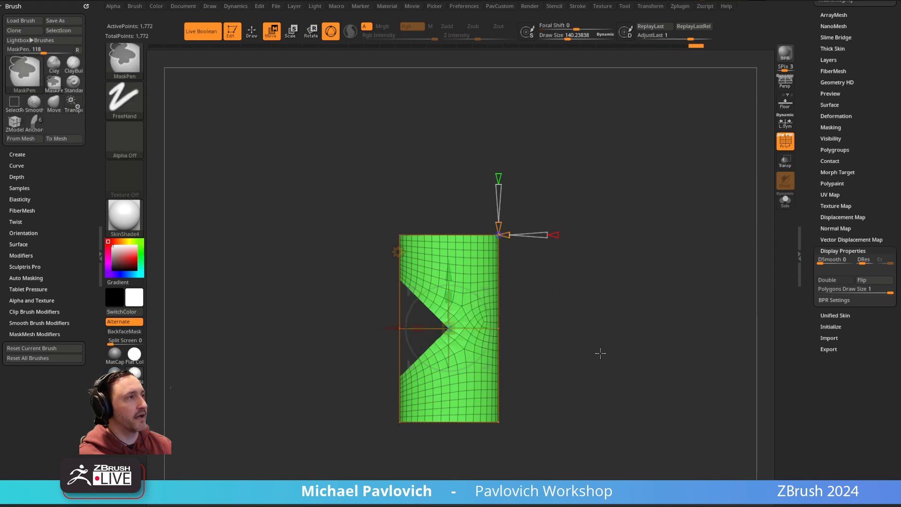
{"action": "left_click_drag", "start_coordinate": [620, 290], "coordinate": [379, 348], "text": "ctrl"}
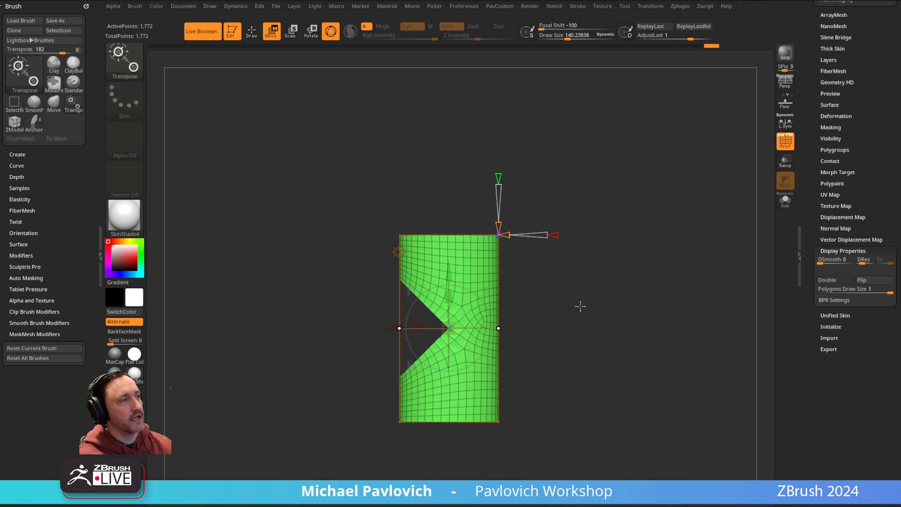
- Scale the cage's middle control points outward to bulge the tube, and switch to the Steamboat Willie video in the browser
{"action": "mouse_move", "coordinate": [565, 272]}
{"action": "left_mouse_down"}
{"action": "mouse_move", "coordinate": [671, 299]}
{"action": "mouse_move", "coordinate": [561, 290]}
{"action": "mouse_move", "coordinate": [576, 312]}
{"action": "mouse_move", "coordinate": [507, 330]}
{"action": "mouse_move", "coordinate": [506, 321]}
{"action": "left_mouse_up"}
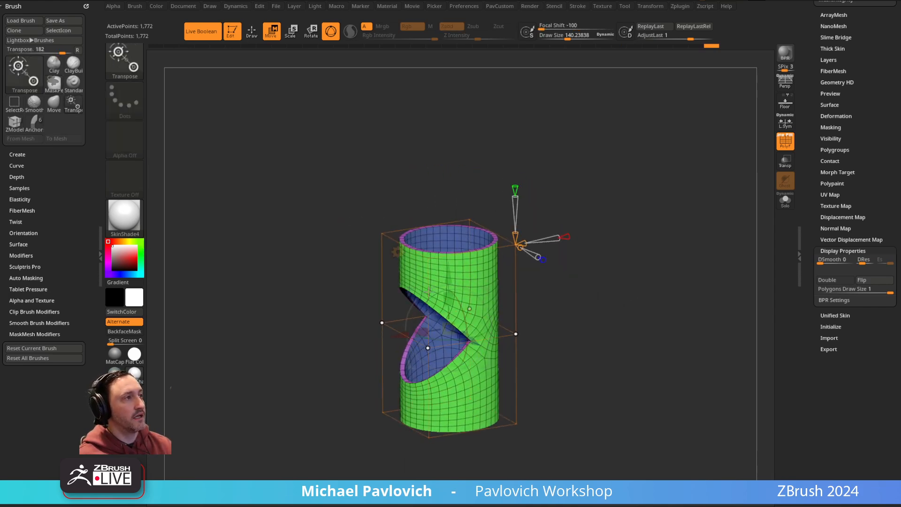
{"action": "left_click_drag", "start_coordinate": [449, 328], "coordinate": [527, 311]}
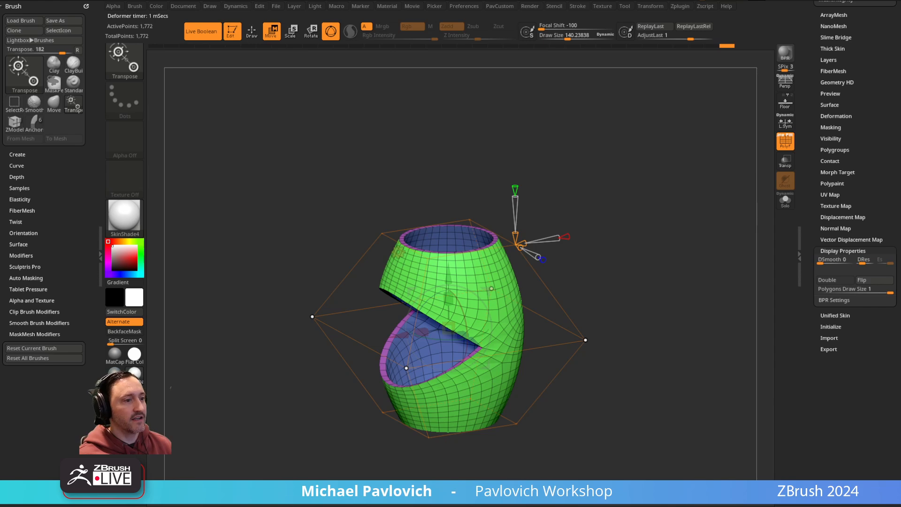
{"action": "left_click_drag", "start_coordinate": [352, 506], "coordinate": [515, 58]}
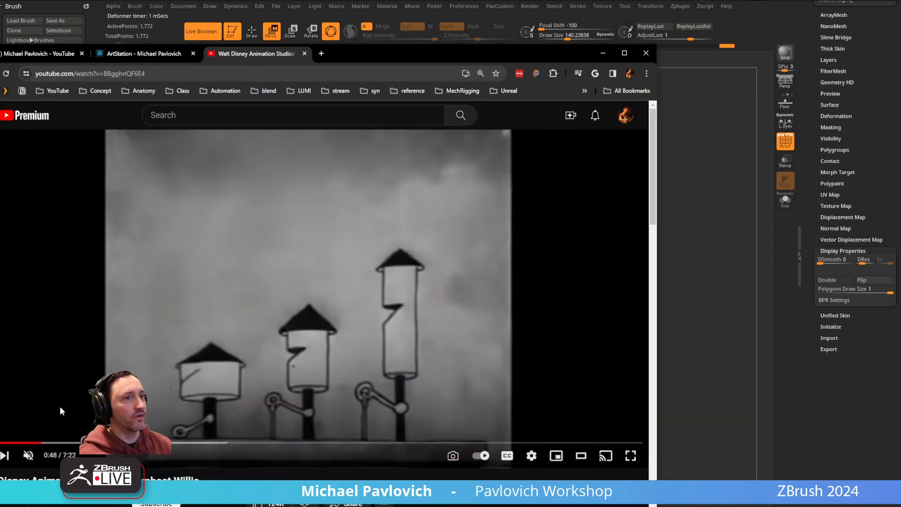
- Rewind the Steamboat Willie video to the steamboat scene and switch back to ZBrush to view the bulged tube
{"action": "left_click", "coordinate": [13, 443]}
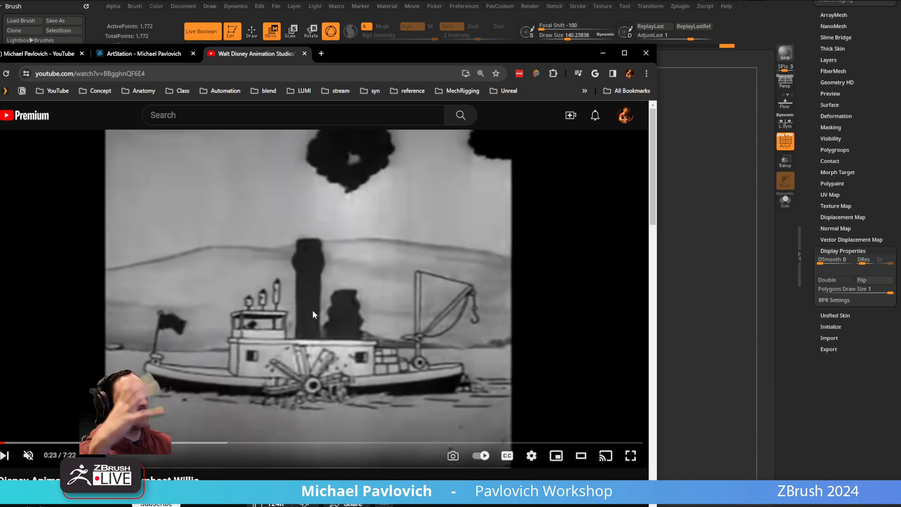
{"action": "left_click_drag", "start_coordinate": [399, 57], "coordinate": [367, 505]}
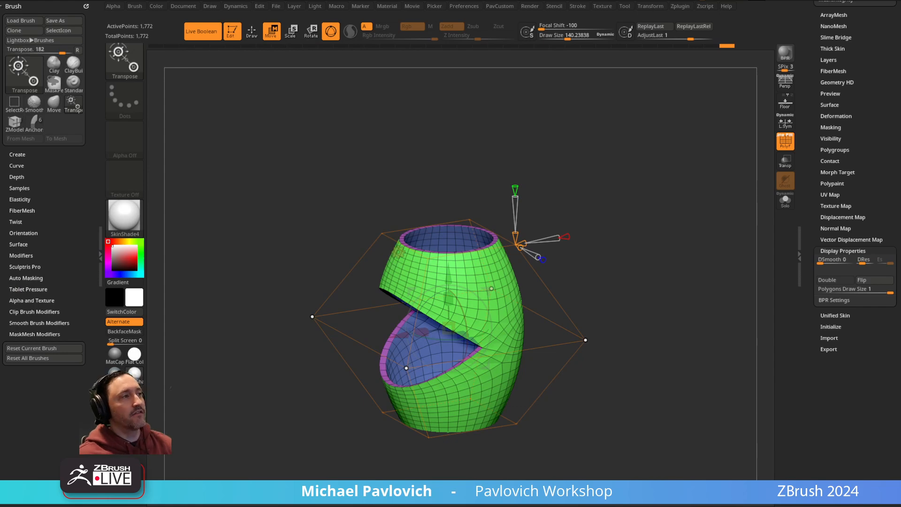
{"action": "left_click_drag", "start_coordinate": [643, 173], "coordinate": [646, 146]}
- Make the Cylinder3D primitive the active tool and convert it to a PolyMesh3D
{"action": "left_click_drag", "start_coordinate": [801, 173], "coordinate": [789, 354]}
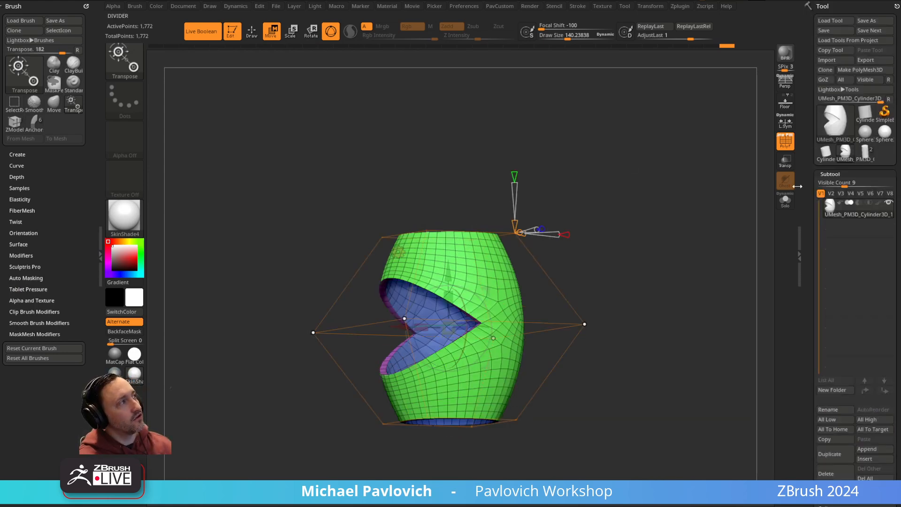
{"action": "left_click", "coordinate": [835, 134]}
{"action": "mouse_move", "coordinate": [484, 215]}
{"action": "left_click", "coordinate": [782, 184]}
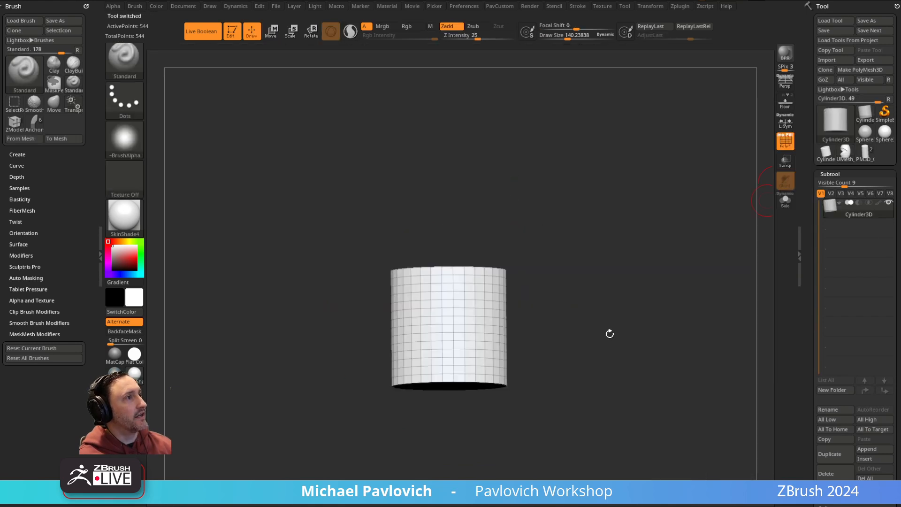
{"action": "left_click", "coordinate": [863, 71]}
- Scale the new cylinder along its height into a tall, slender column and return to Draw mode
{"action": "key", "text": "w"}
{"action": "left_click_drag", "start_coordinate": [449, 296], "coordinate": [456, 157]}
{"action": "key", "text": "q"}
{"action": "right_click_drag", "start_coordinate": [628, 240], "coordinate": [524, 285], "text": "ctrl"}
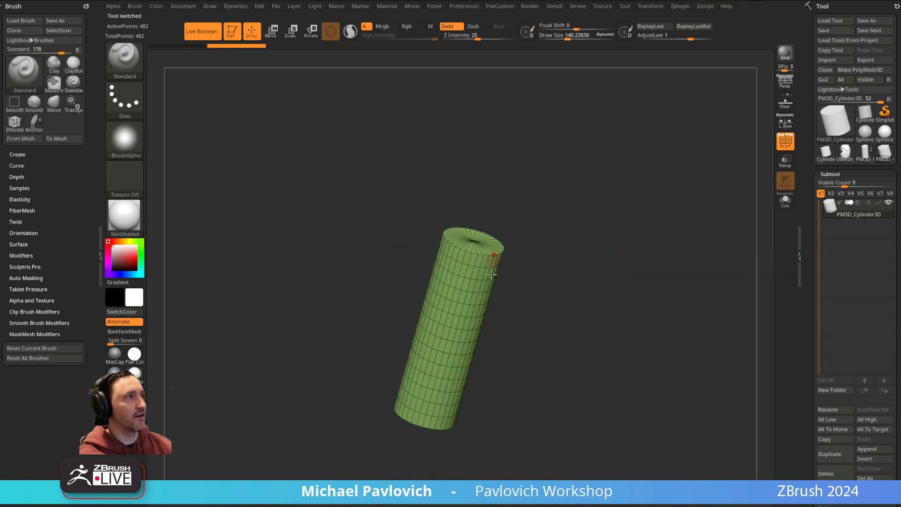
- Assign separate polygroups to the cylinder's caps and side with Groups By Normals
{"action": "key", "text": "space"}
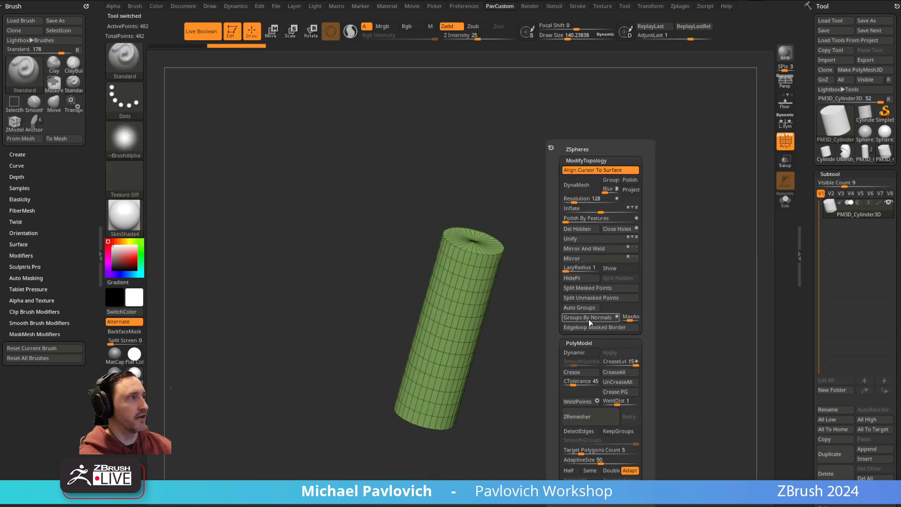
{"action": "left_click", "coordinate": [586, 317]}
{"action": "right_click_drag", "start_coordinate": [608, 316], "coordinate": [585, 294]}
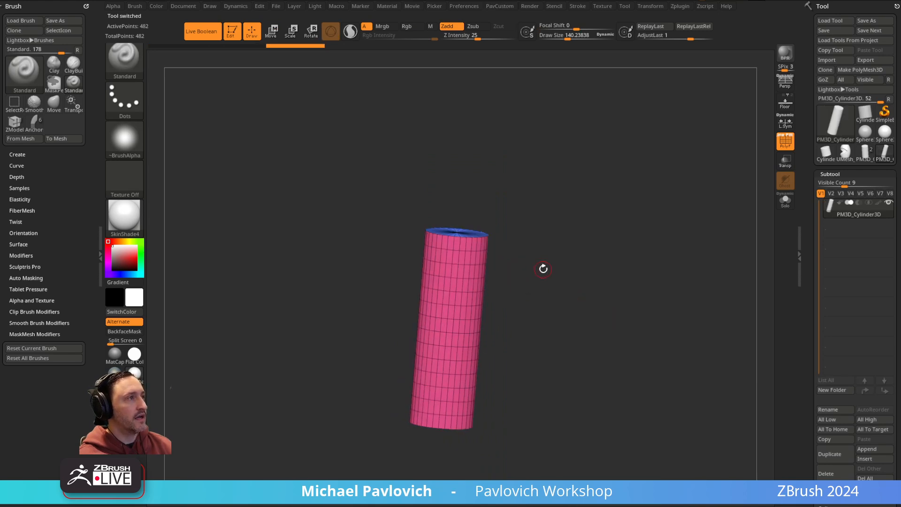
- ZRemesh the cylinder at the same density with KeepGroups on and the adaptive size and target polygon count lowered
{"action": "key", "text": "space"}
{"action": "left_click", "coordinate": [544, 471]}
{"action": "left_click_drag", "start_coordinate": [547, 461], "coordinate": [519, 461]}
{"action": "left_click", "coordinate": [572, 431]}
{"action": "left_click_drag", "start_coordinate": [564, 441], "coordinate": [518, 440]}
{"action": "left_click", "coordinate": [535, 416]}
{"action": "left_click_drag", "start_coordinate": [596, 273], "coordinate": [464, 232]}
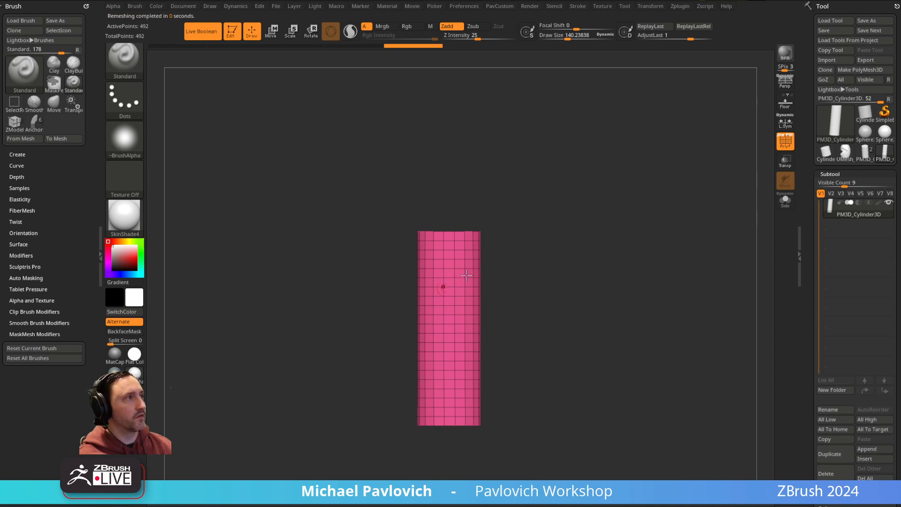
{"action": "right_click_drag", "start_coordinate": [442, 290], "coordinate": [443, 277]}
{"action": "right_click_drag", "start_coordinate": [512, 279], "coordinate": [493, 285], "text": "shift"}
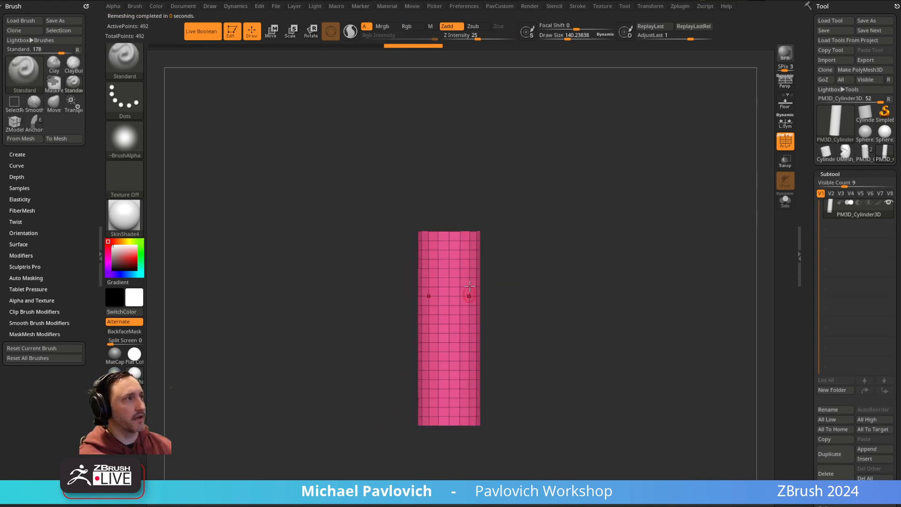
{"action": "right_click_drag", "start_coordinate": [566, 288], "coordinate": [549, 282]}
- Try stretching the remeshed cylinder along its height with the standard transform gizmo and undo it
{"action": "key", "text": "w"}
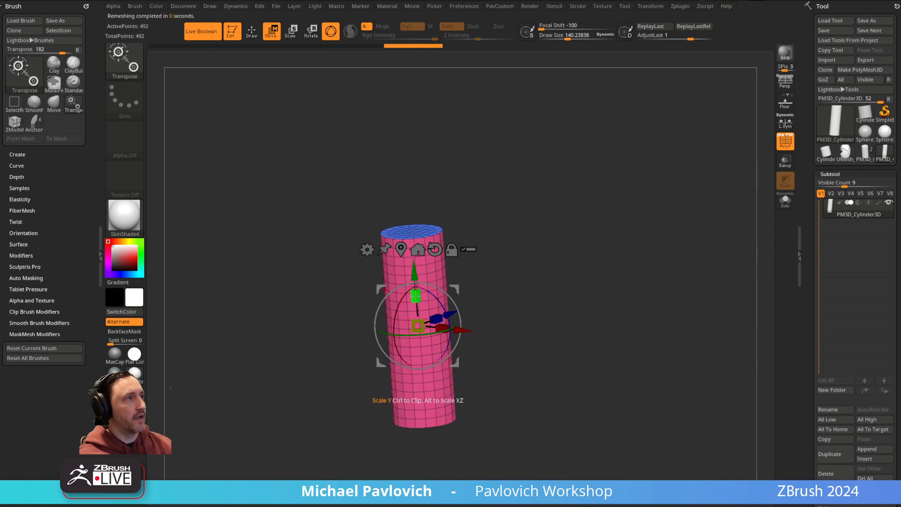
{"action": "left_click_drag", "start_coordinate": [419, 313], "coordinate": [419, 267]}
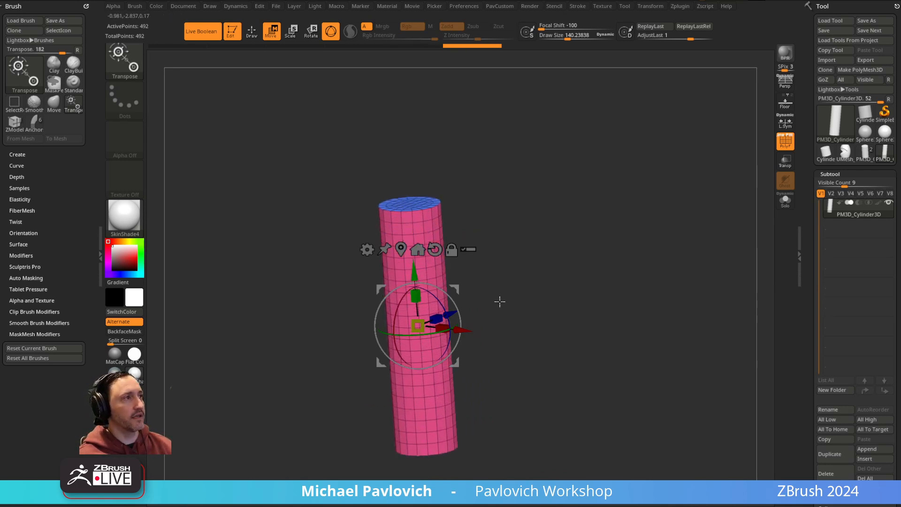
{"action": "key", "text": "ctrl+z"}
{"action": "right_click_drag", "start_coordinate": [498, 300], "coordinate": [435, 318], "text": "shift"}
{"action": "right_click_drag", "start_coordinate": [602, 290], "coordinate": [554, 291]}
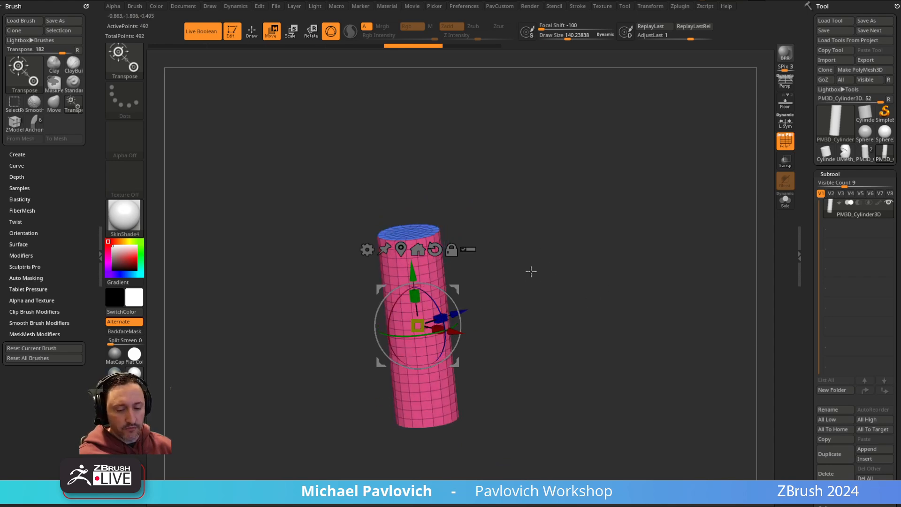
- Look through the transpose brushes and select TransposeClassic
{"action": "key", "text": "b"}
{"action": "key", "text": "t"}
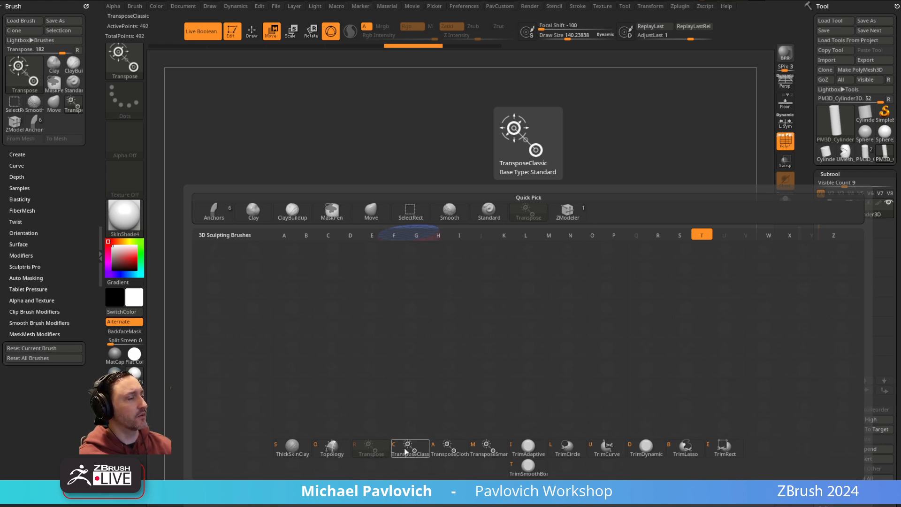
{"action": "left_click", "coordinate": [462, 451]}
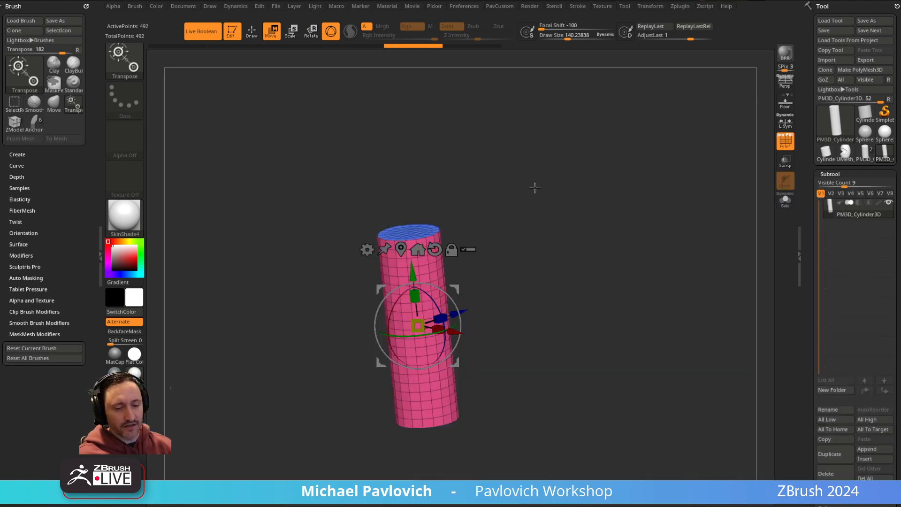
{"action": "key", "text": "b"}
{"action": "key", "text": "t"}
{"action": "key", "text": "c"}
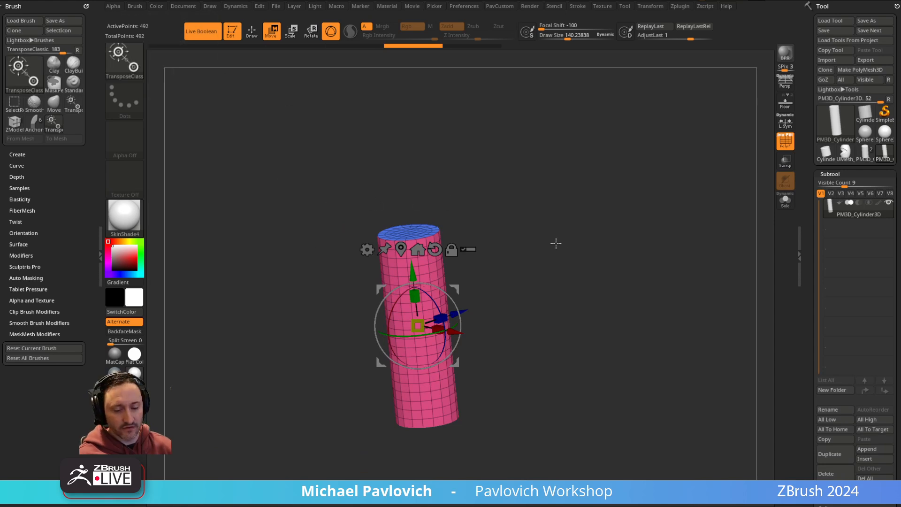
- Select the TransposeCloth brush and scale the cylinder down along its height so it crumples like cloth
{"action": "key", "text": "b"}
{"action": "key", "text": "t"}
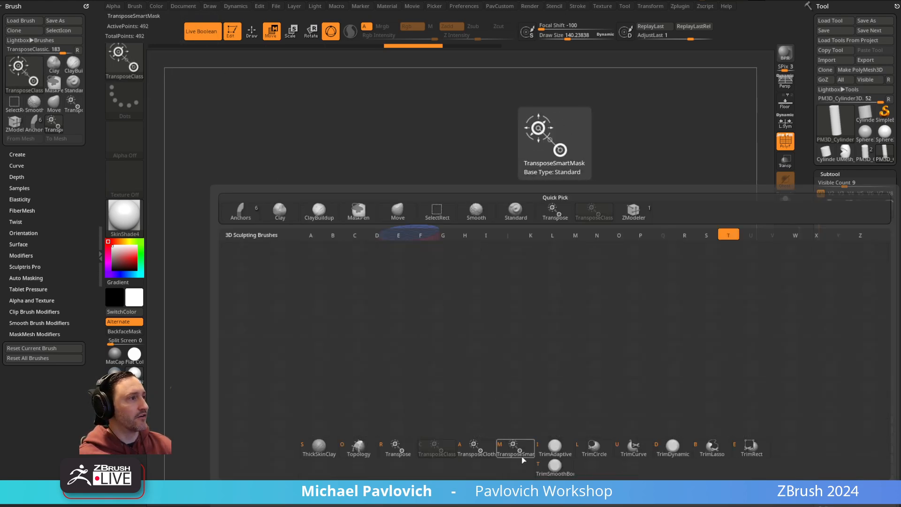
{"action": "left_click", "coordinate": [480, 452]}
{"action": "right_click_drag", "start_coordinate": [496, 296], "coordinate": [474, 292]}
{"action": "mouse_move", "coordinate": [415, 295]}
{"action": "left_mouse_down"}
{"action": "mouse_move", "coordinate": [416, 316]}
{"action": "mouse_move", "coordinate": [412, 304]}
{"action": "left_mouse_up"}
{"action": "right_click_drag", "start_coordinate": [516, 292], "coordinate": [587, 276]}
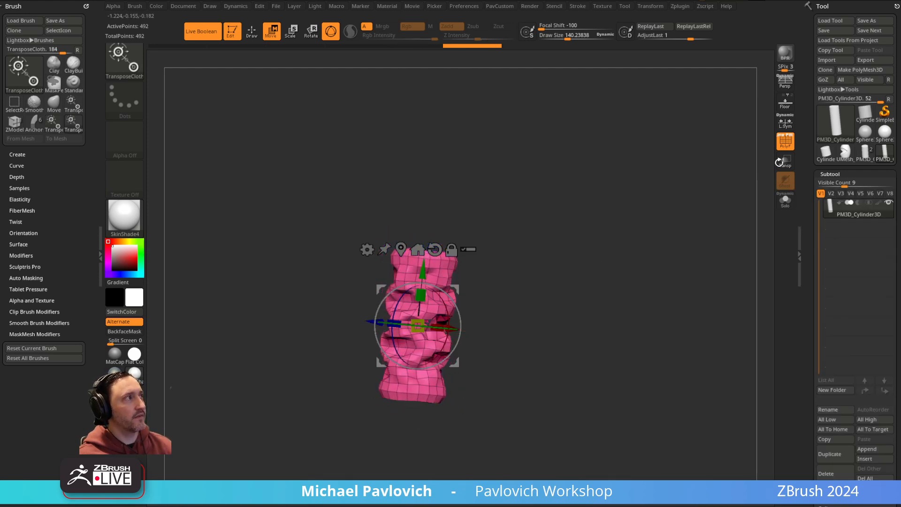
- Examine the crumpled cylinder's folds from several angles, both with and without the polyframe
{"action": "left_click", "coordinate": [786, 141]}
{"action": "right_click_drag", "start_coordinate": [601, 225], "coordinate": [634, 219], "text": "alt"}
{"action": "right_click_drag", "start_coordinate": [633, 219], "coordinate": [633, 249], "text": "ctrl"}
{"action": "key", "text": "shift+f"}
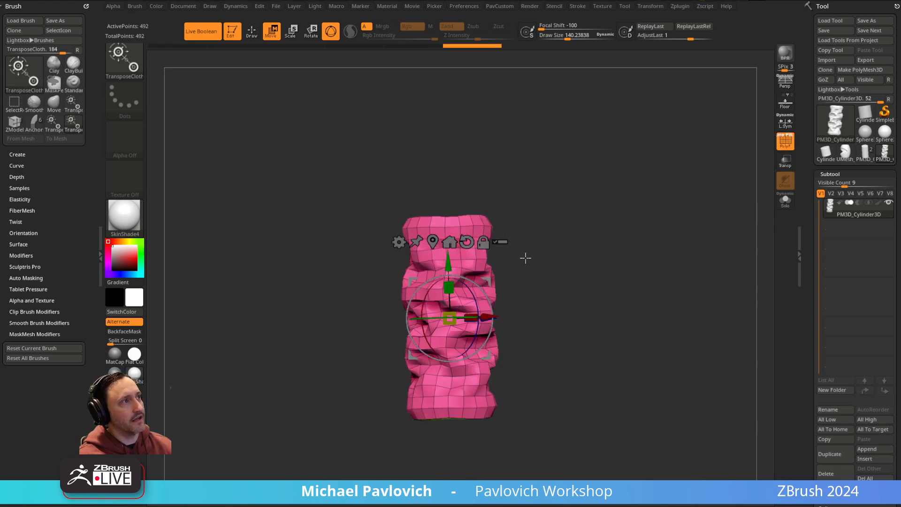
{"action": "key", "text": "q"}
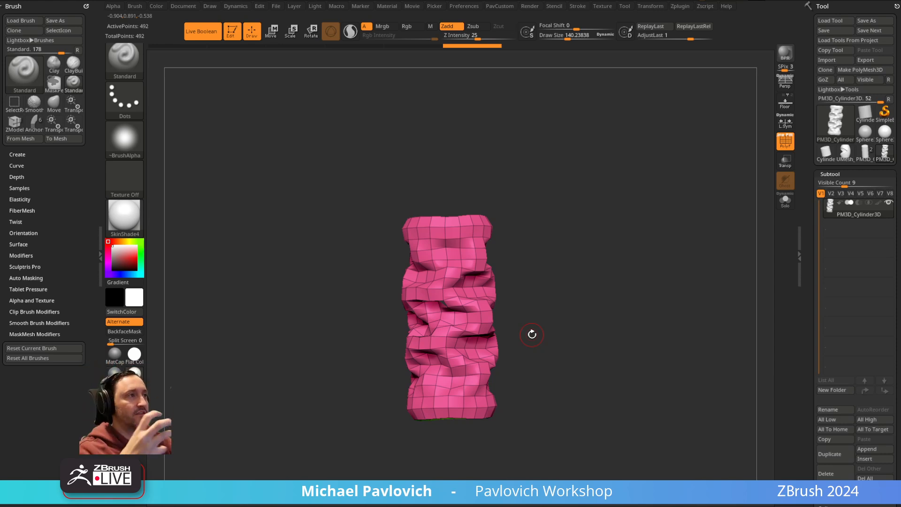
{"action": "left_click_drag", "start_coordinate": [525, 222], "coordinate": [517, 238]}
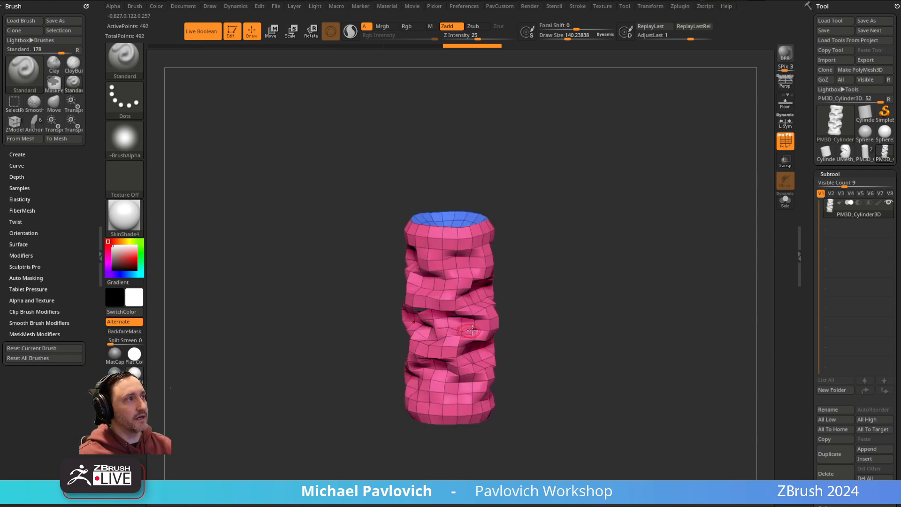
{"action": "left_click_drag", "start_coordinate": [527, 315], "coordinate": [574, 303]}
{"action": "key", "text": "shift+f"}
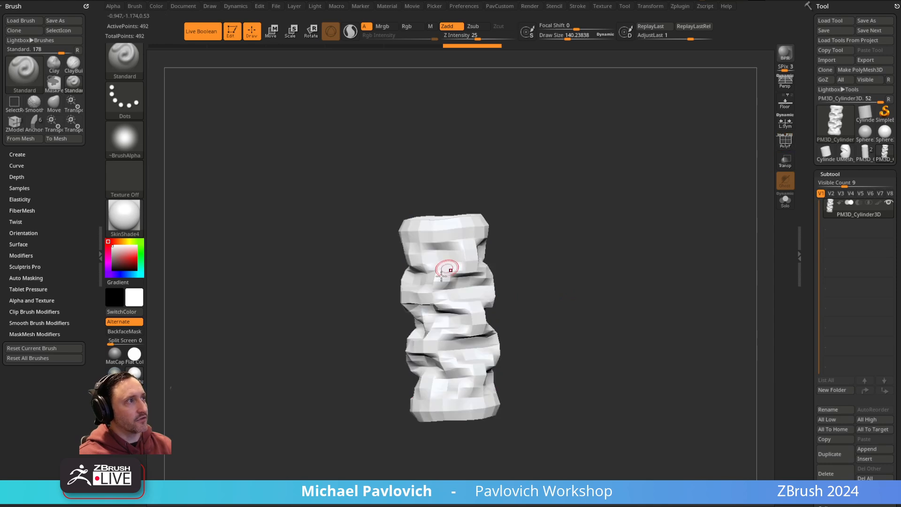
- Undo the cloth crumple and divide the cylinder once to subdivision level 2
{"action": "key", "text": "ctrl+z"}
{"action": "scroll", "coordinate": [827, 220], "scroll_direction": "down", "scroll_amount": 10}
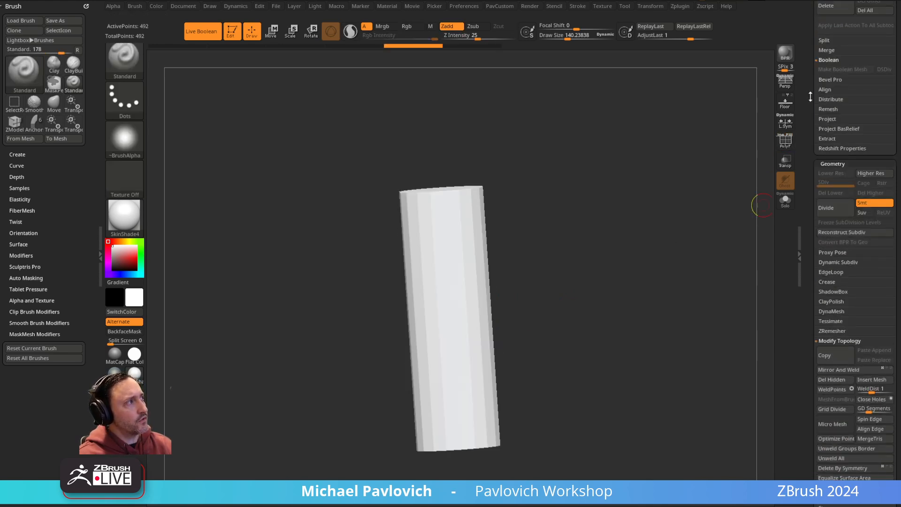
{"action": "left_click", "coordinate": [828, 212]}
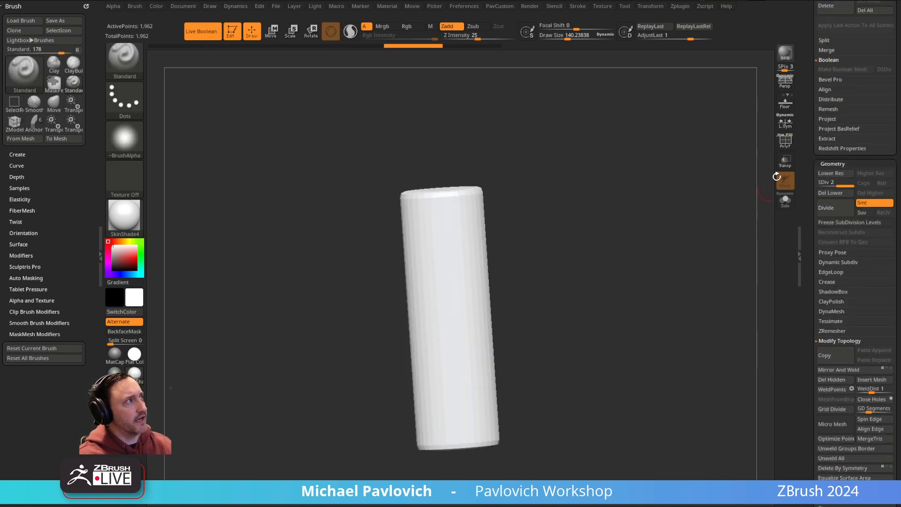
- Apply the MatCap Gray material to the subdivided cylinder with the polyframe off and the move gizmo active
{"action": "key", "text": "shift+f"}
{"action": "left_click_drag", "start_coordinate": [499, 295], "coordinate": [595, 247], "text": "shift"}
{"action": "left_click", "coordinate": [785, 141]}
{"action": "key", "text": "w"}
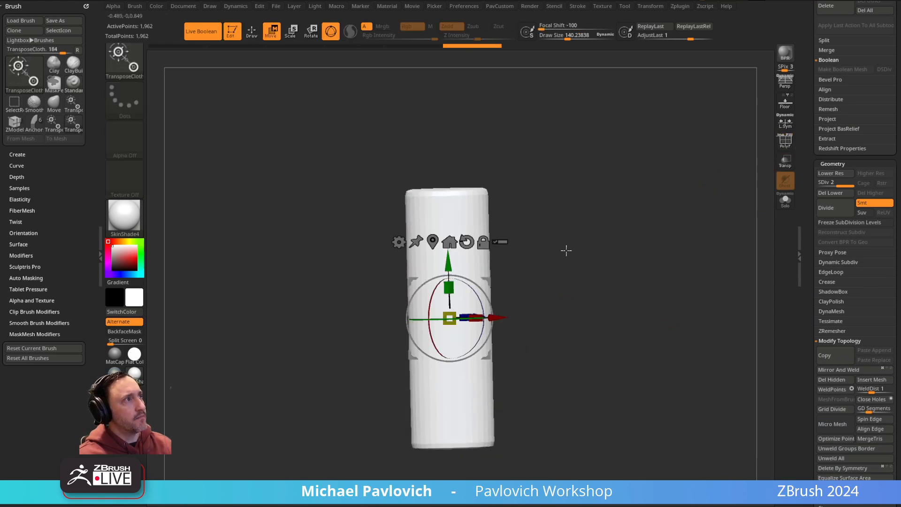
{"action": "left_click", "coordinate": [113, 356]}
- Crumple the subdivided cylinder along its height with the cloth gizmo, inspect the folds and undo the crumple
{"action": "left_click_drag", "start_coordinate": [449, 287], "coordinate": [452, 308]}
{"action": "key", "text": "q"}
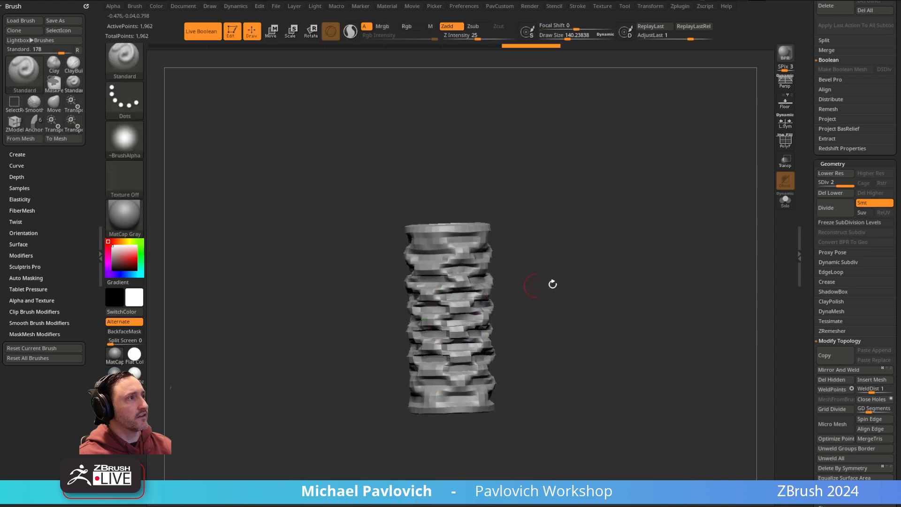
{"action": "left_click_drag", "start_coordinate": [539, 284], "coordinate": [493, 323]}
{"action": "left_click_drag", "start_coordinate": [567, 297], "coordinate": [541, 282]}
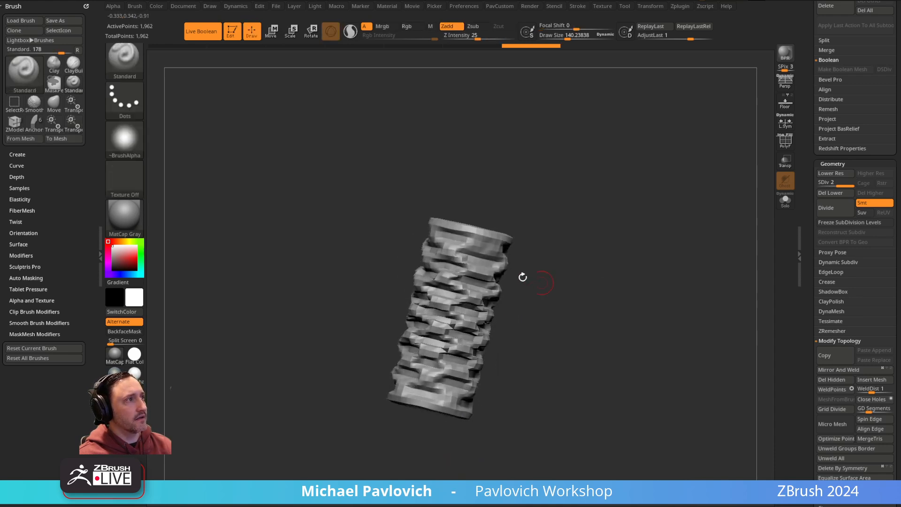
{"action": "left_click_drag", "start_coordinate": [654, 304], "coordinate": [650, 301]}
{"action": "key", "text": "ctrl+z"}
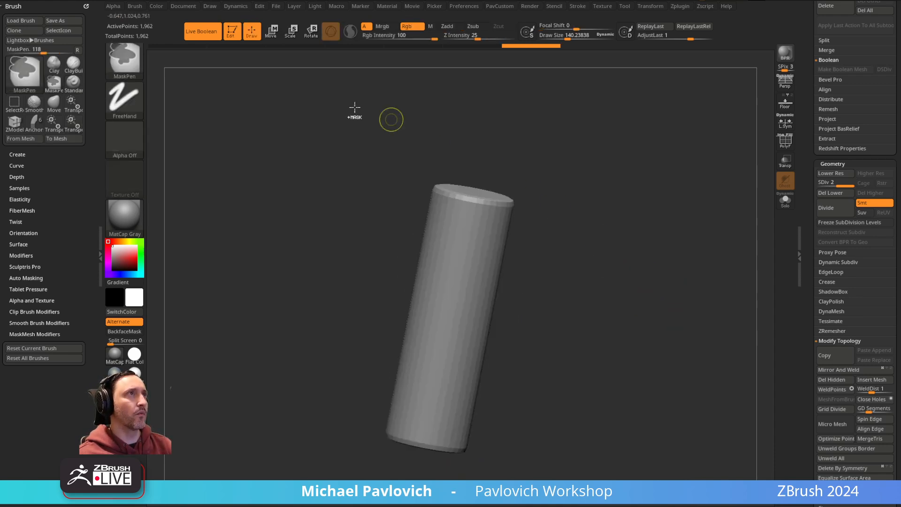
- Dock the Dynamics palette and set the cloth Firmness to 5
{"action": "left_click", "coordinate": [242, 8]}
{"action": "mouse_move", "coordinate": [228, 18]}
{"action": "left_mouse_down"}
{"action": "mouse_move", "coordinate": [67, 41]}
{"action": "mouse_move", "coordinate": [26, 2]}
{"action": "left_mouse_up"}
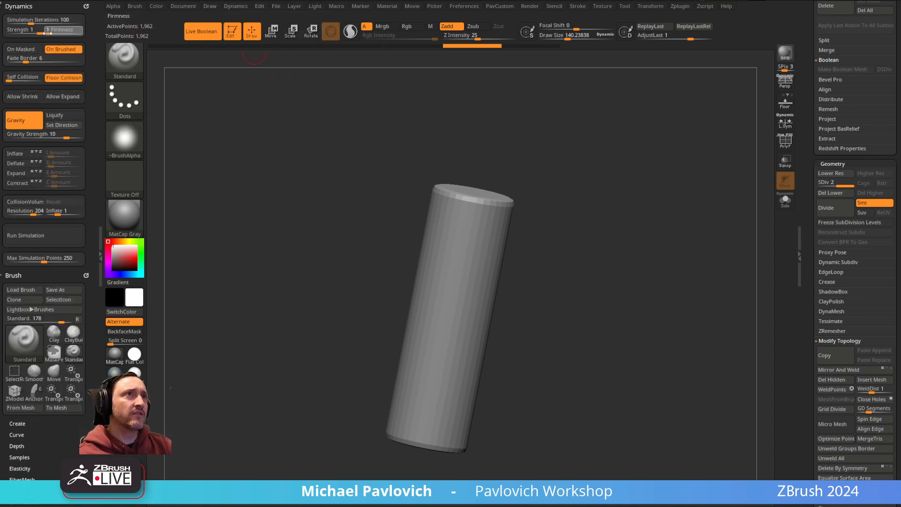
{"action": "left_click_drag", "start_coordinate": [619, 252], "coordinate": [571, 244]}
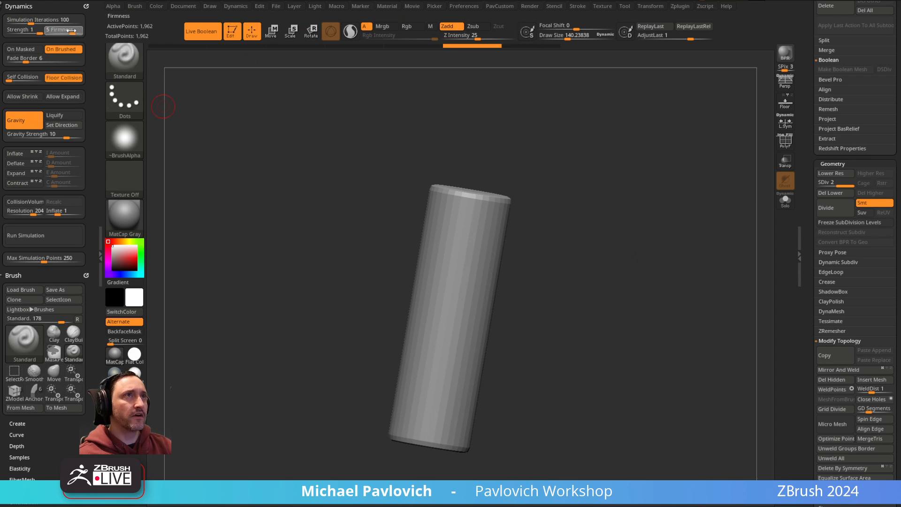
- Try compressing the cylinder along its height with the firmer cloth setting and undo it
{"action": "key", "text": "w"}
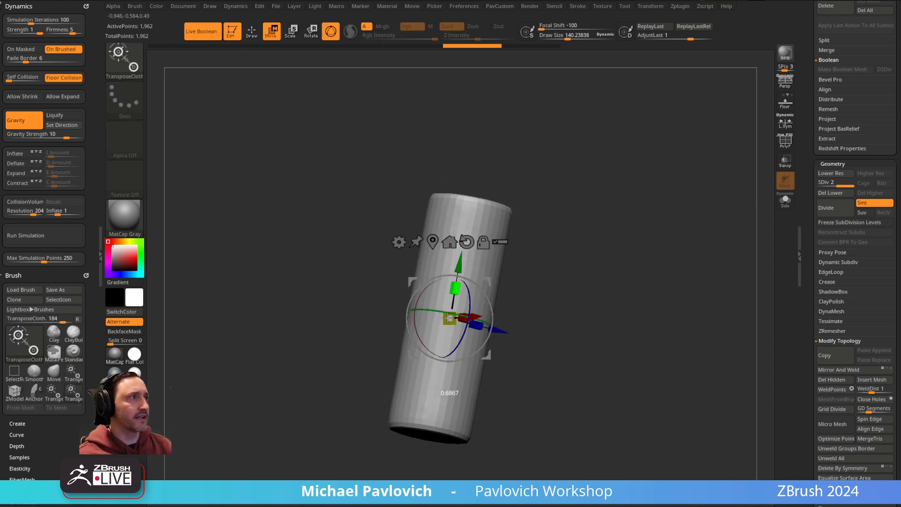
{"action": "left_click_drag", "start_coordinate": [455, 288], "coordinate": [452, 298]}
{"action": "mouse_move", "coordinate": [545, 286]}
{"action": "left_mouse_down"}
{"action": "mouse_move", "coordinate": [501, 324]}
{"action": "mouse_move", "coordinate": [513, 281]}
{"action": "mouse_move", "coordinate": [547, 269]}
{"action": "left_mouse_up"}
{"action": "key", "text": "ctrl+z"}
{"action": "key", "text": "ctrl+z"}
{"action": "key", "text": "ctrl+z"}
- Set the cloth Firmness to 1 and compress the cylinder into stacked folds, viewed with the polyframe on
{"action": "left_click", "coordinate": [48, 31]}
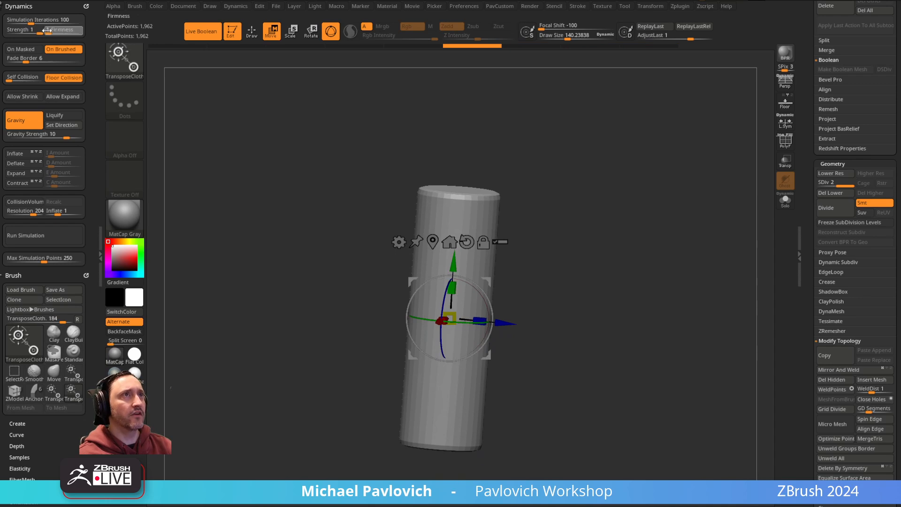
{"action": "left_click_drag", "start_coordinate": [507, 201], "coordinate": [511, 209]}
{"action": "left_click_drag", "start_coordinate": [453, 282], "coordinate": [445, 299]}
{"action": "left_click_drag", "start_coordinate": [604, 254], "coordinate": [600, 269]}
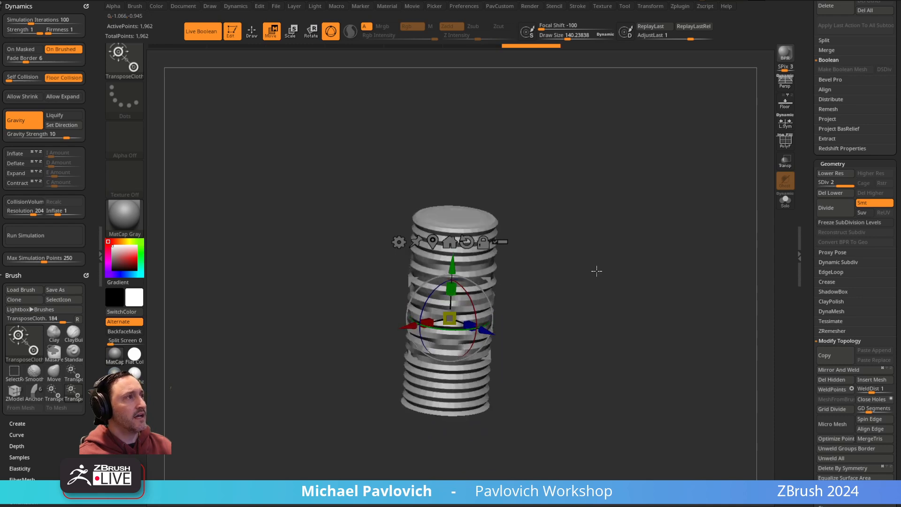
{"action": "left_click", "coordinate": [784, 144]}
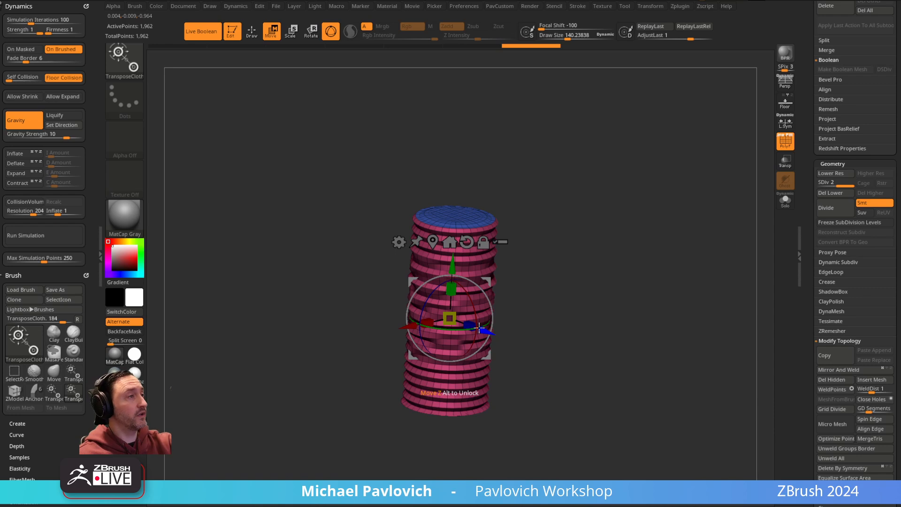
- Undo the cylinder's compression into stacked folds and return to Draw mode
{"action": "key", "text": "ctrl+z"}
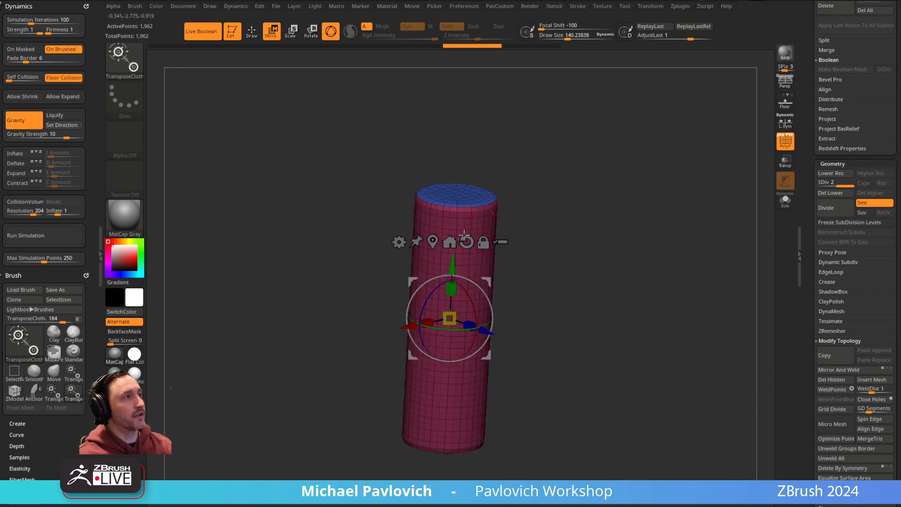
{"action": "key", "text": "q"}
{"action": "left_click_drag", "start_coordinate": [589, 266], "coordinate": [580, 247]}
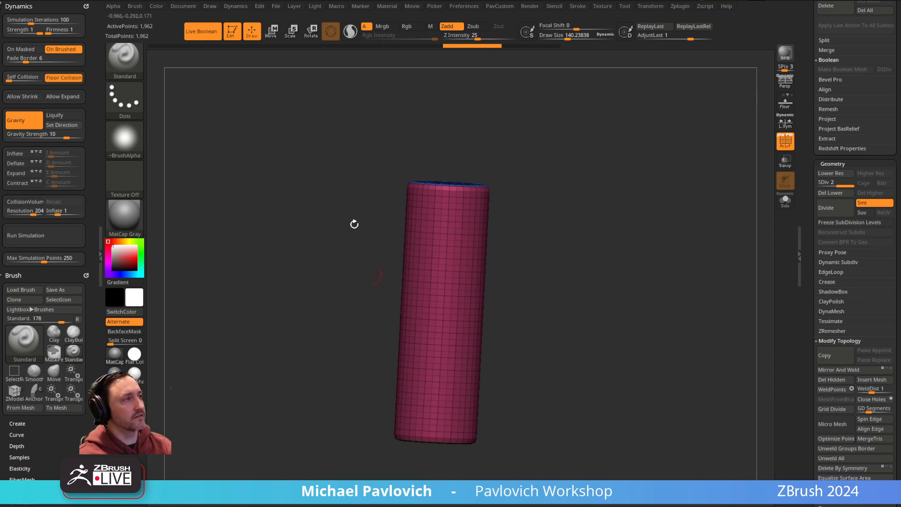
- Drop the cylinder to its low-resolution mesh and enable Dynamic Subdiv, comparing smoothed and unsmoothed versions before hiding the polyframe
{"action": "key", "text": "shift+d"}
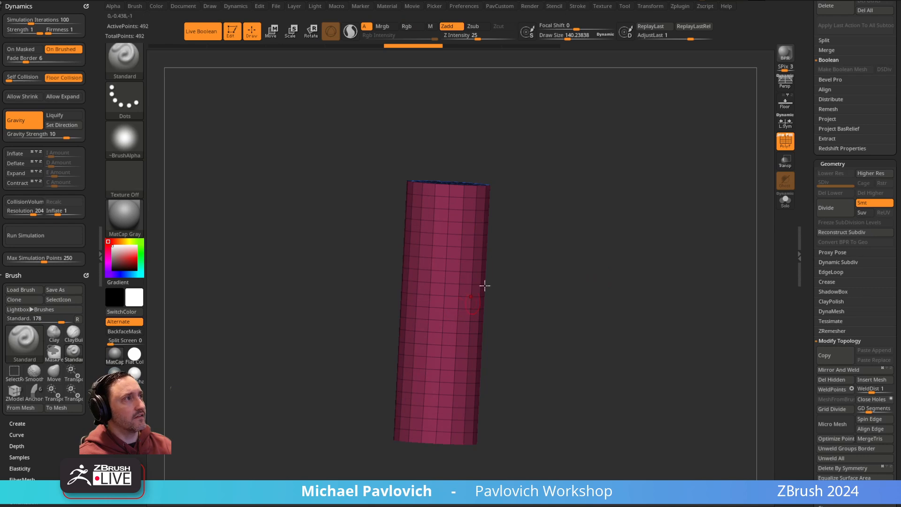
{"action": "left_click", "coordinate": [830, 263]}
{"action": "left_click", "coordinate": [829, 272]}
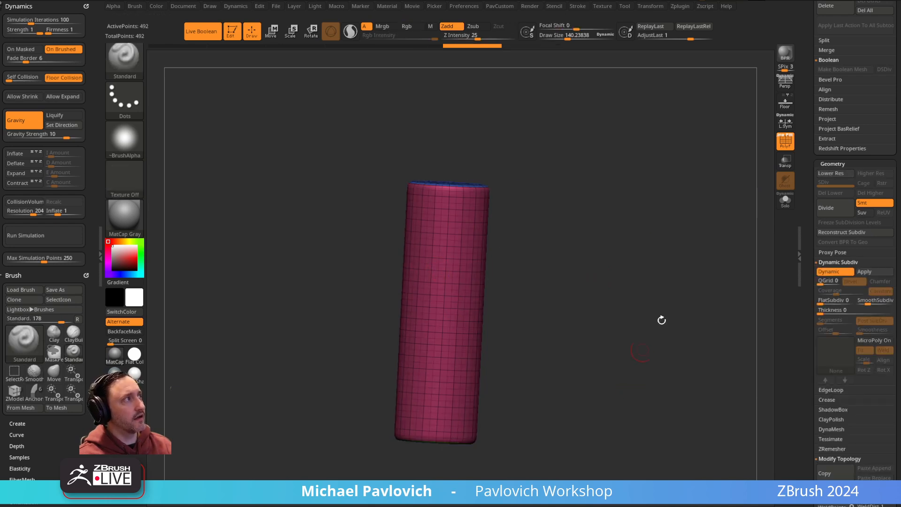
{"action": "key", "text": "shift+f"}
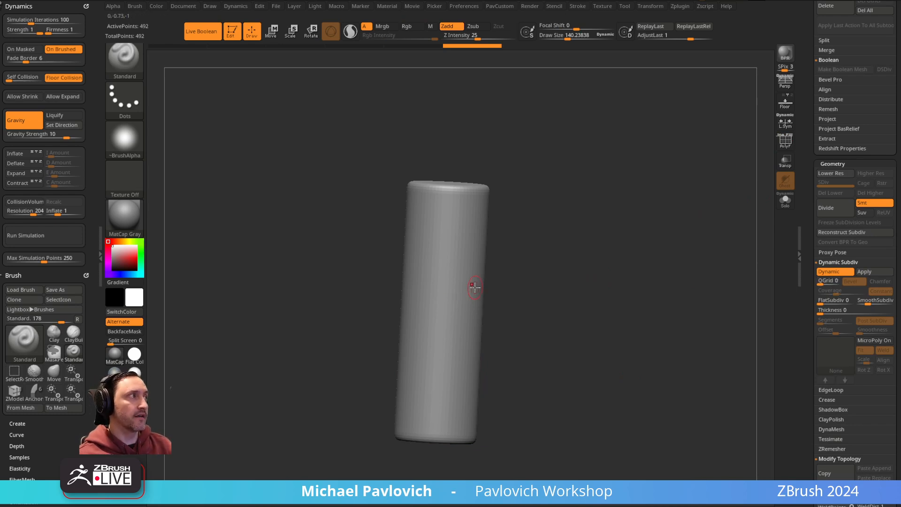
{"action": "key", "text": "shift+d"}
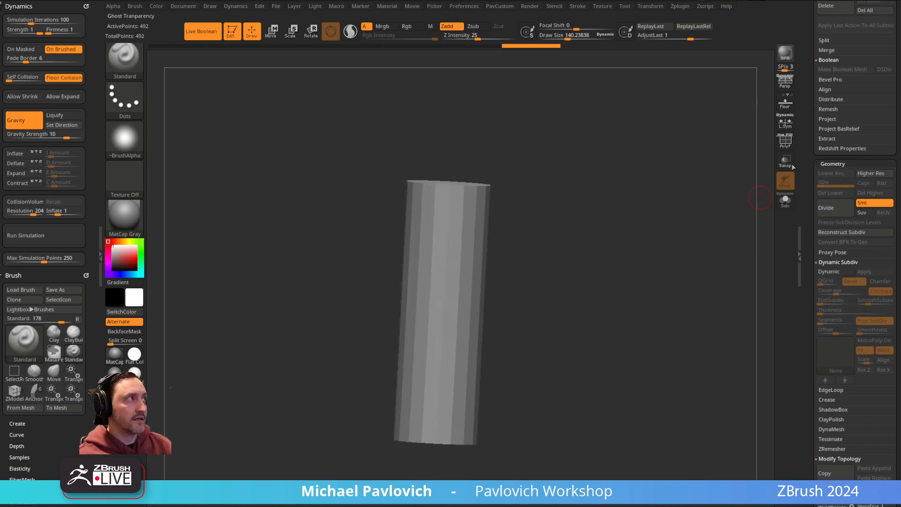
{"action": "key", "text": "shift+f"}
{"action": "left_click", "coordinate": [829, 272]}
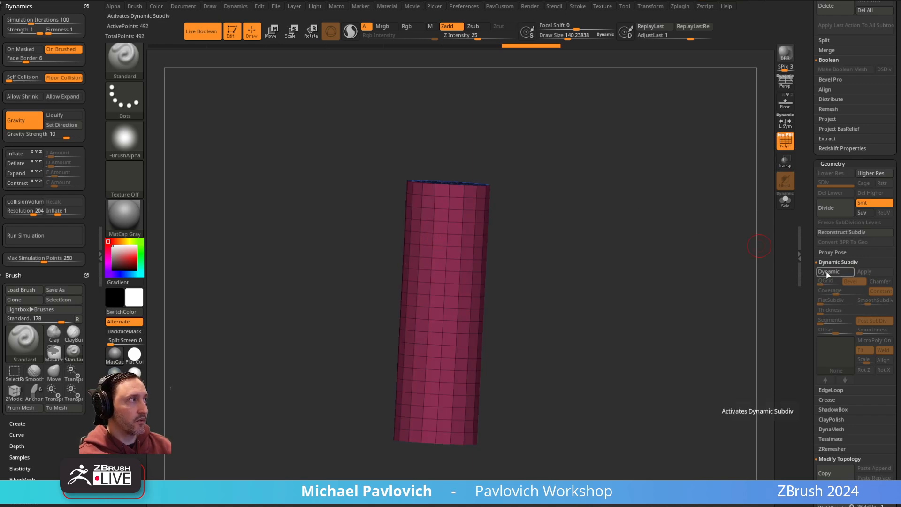
{"action": "left_click", "coordinate": [785, 141]}
- Try compressing the dynamically subdivided cylinder along its height with the cloth gizmo and undo it
{"action": "key", "text": "w"}
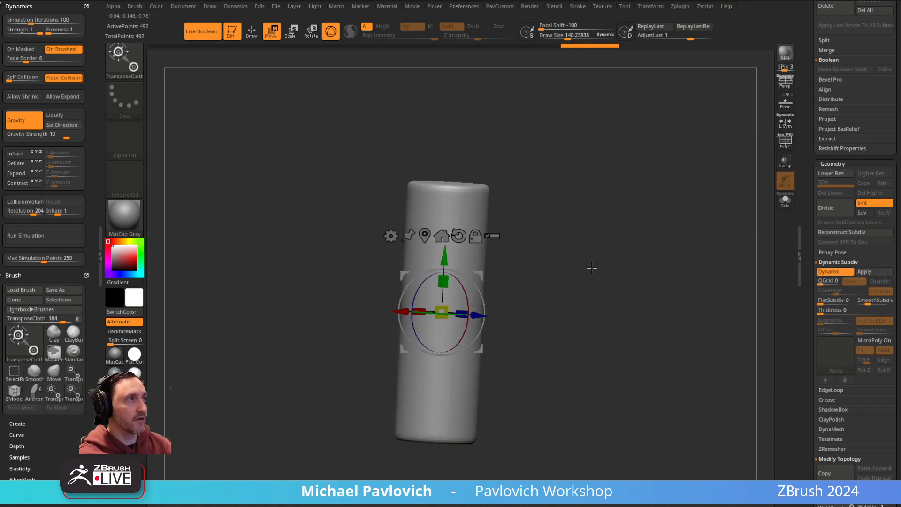
{"action": "mouse_move", "coordinate": [443, 282]}
{"action": "left_mouse_down"}
{"action": "mouse_move", "coordinate": [443, 304]}
{"action": "mouse_move", "coordinate": [446, 248]}
{"action": "mouse_move", "coordinate": [443, 292]}
{"action": "left_mouse_up"}
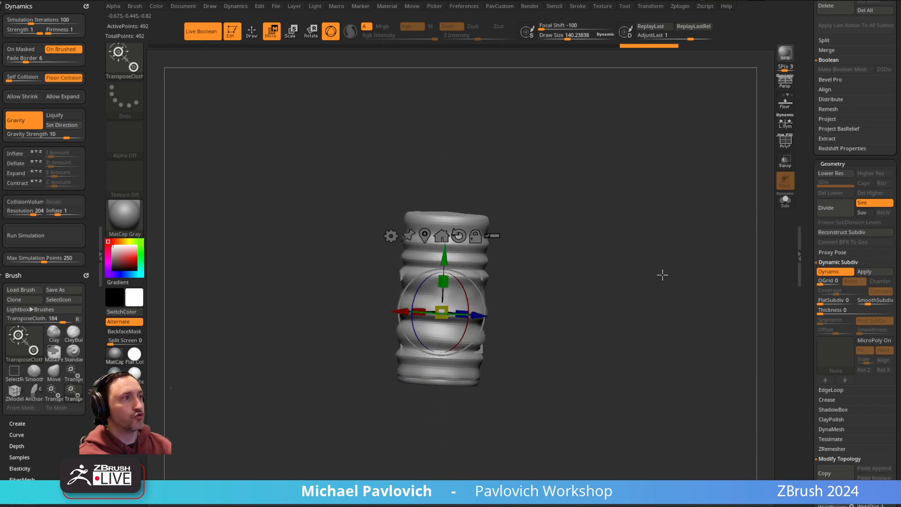
{"action": "key", "text": "ctrl+z"}
- Check the steamboat in the browser's Steamboat Willie video, and compress the cylinder into stacked cloth folds in ZBrush, seen straight from the front
{"action": "left_click_drag", "start_coordinate": [504, 0], "coordinate": [503, 38]}
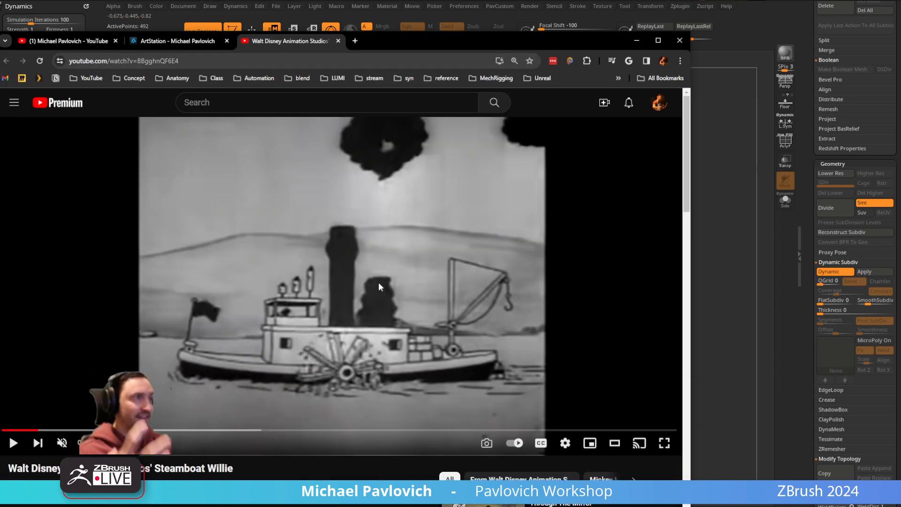
{"action": "key", "text": "alt+Tab"}
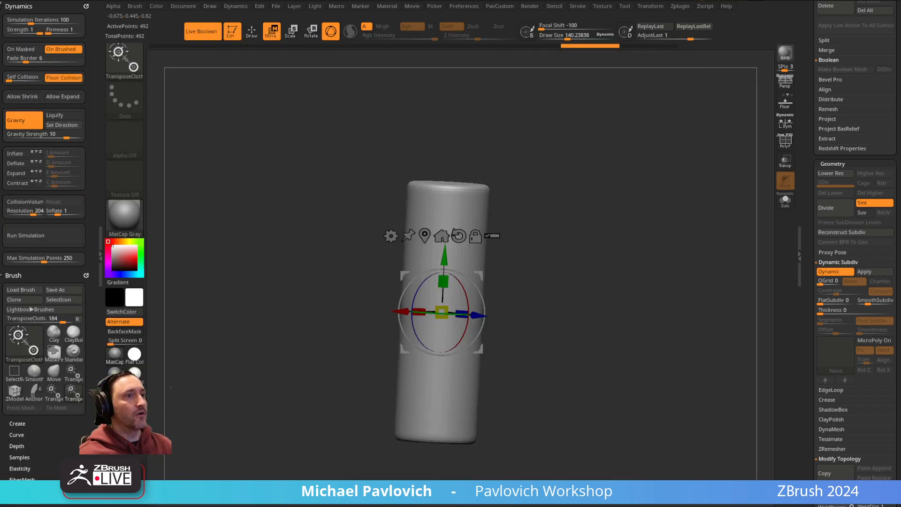
{"action": "mouse_move", "coordinate": [442, 311]}
{"action": "left_mouse_down"}
{"action": "mouse_move", "coordinate": [449, 286]}
{"action": "mouse_move", "coordinate": [442, 305]}
{"action": "left_mouse_up"}
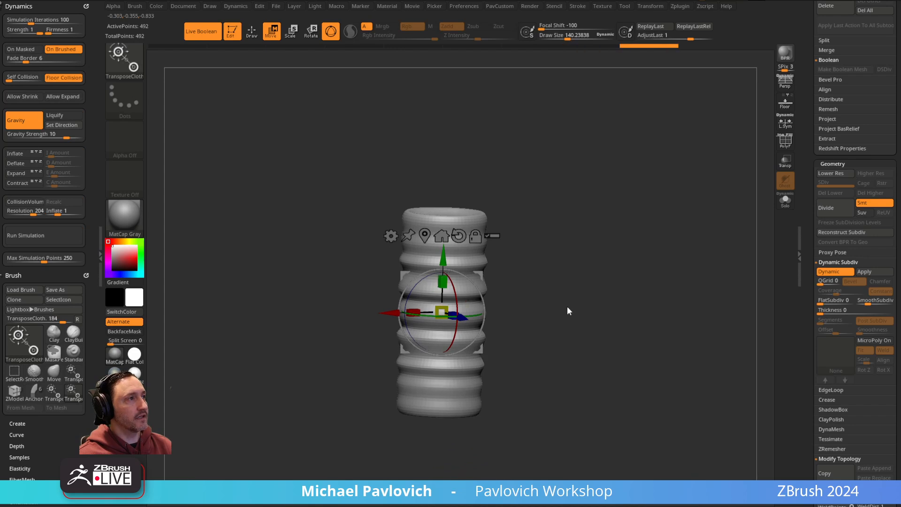
{"action": "left_click_drag", "start_coordinate": [567, 306], "coordinate": [553, 307], "text": "shift"}
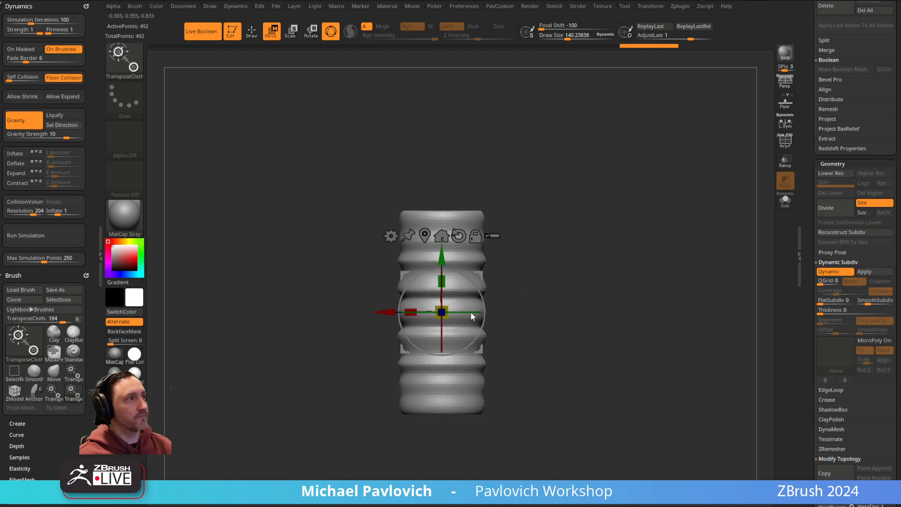
- Apply the Taper deformer to the folded cylinder, try widening its base, and undo the widening
{"action": "left_click", "coordinate": [391, 238]}
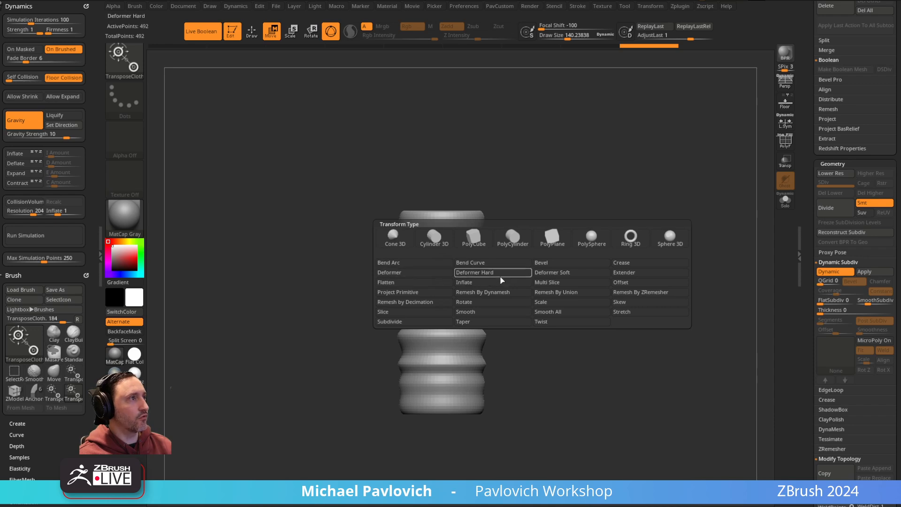
{"action": "left_click", "coordinate": [490, 322]}
{"action": "left_click_drag", "start_coordinate": [563, 344], "coordinate": [574, 324], "text": "alt"}
{"action": "left_click_drag", "start_coordinate": [429, 386], "coordinate": [533, 332]}
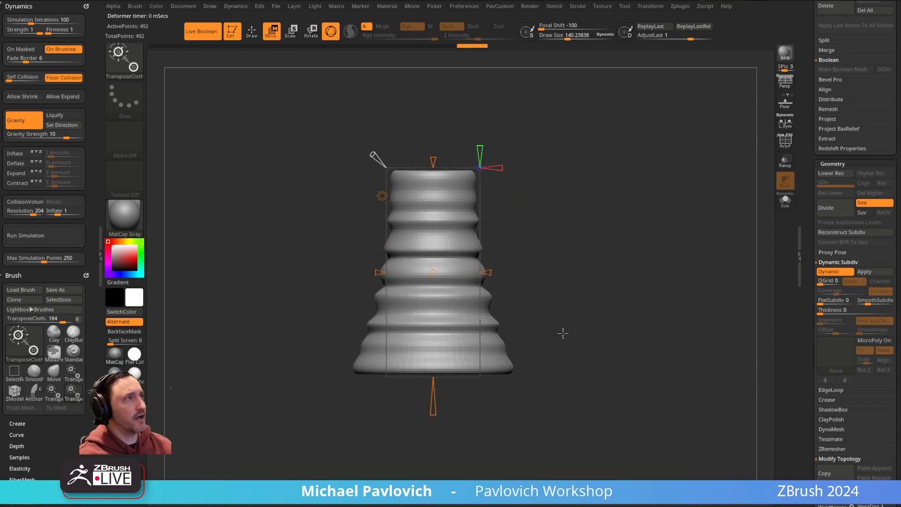
{"action": "key", "text": "ctrl+z"}
- Try different taper falloffs on the folded cylinder by widening its base, undoing each attempt
{"action": "left_click_drag", "start_coordinate": [373, 154], "coordinate": [373, 157]}
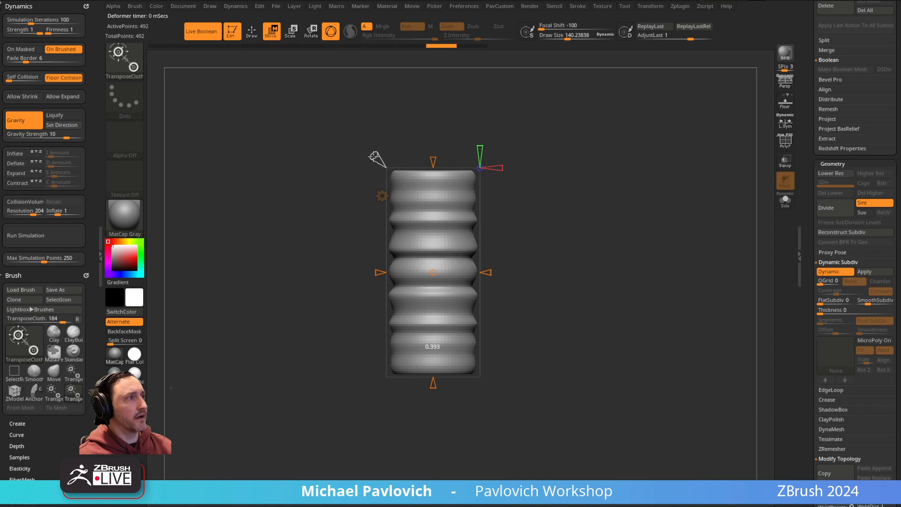
{"action": "left_click_drag", "start_coordinate": [434, 385], "coordinate": [434, 409]}
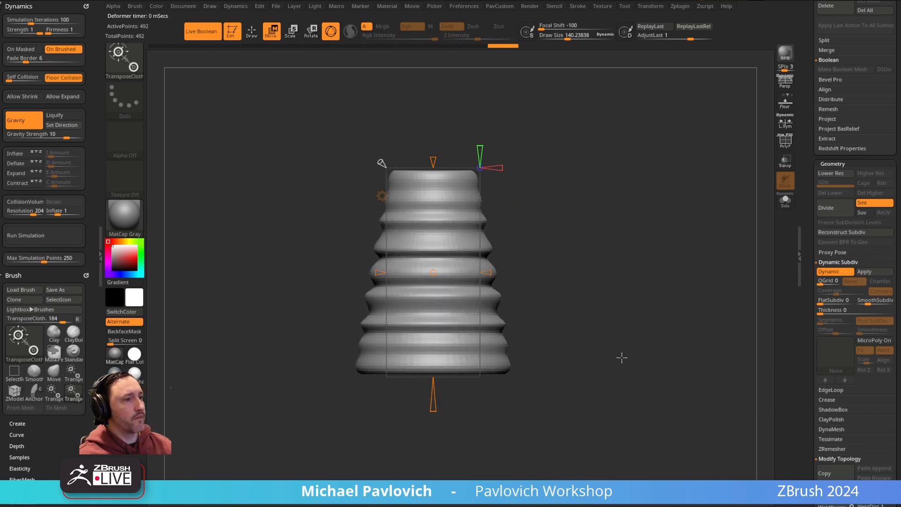
{"action": "key", "text": "ctrl+z"}
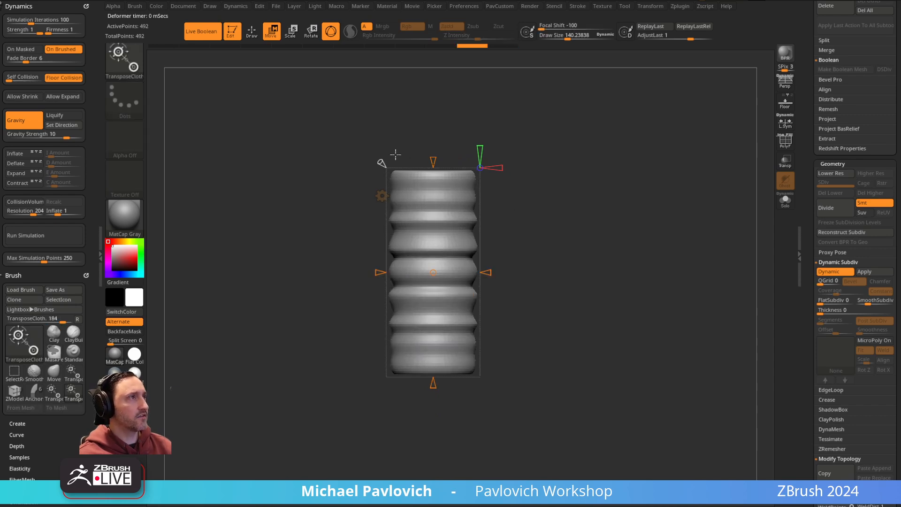
{"action": "left_click_drag", "start_coordinate": [433, 386], "coordinate": [433, 416]}
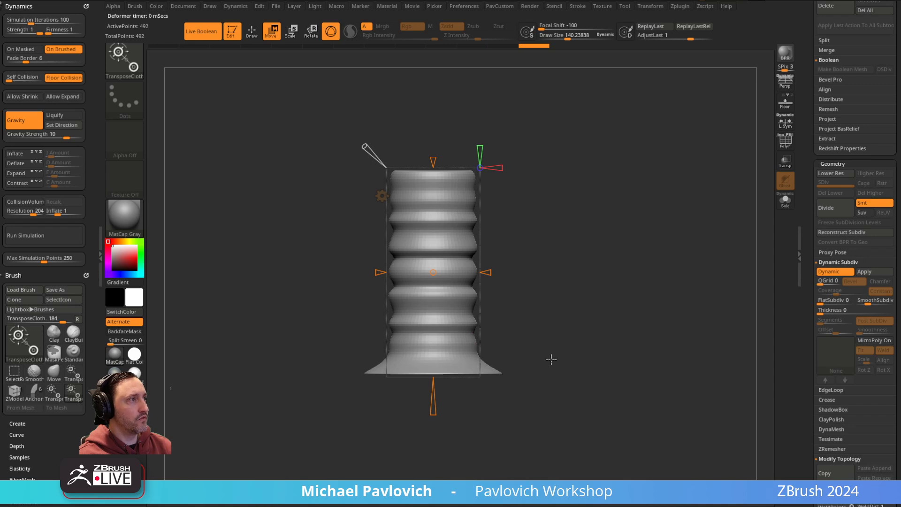
{"action": "key", "text": "ctrl+z"}
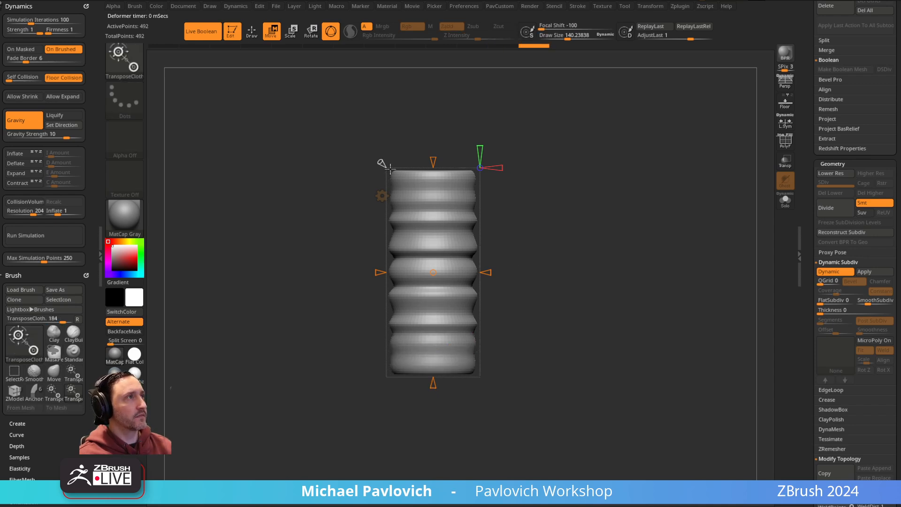
- Taper the folded cylinder smoothly so it widens moderately toward its base, and return to the gizmo
{"action": "left_click_drag", "start_coordinate": [433, 388], "coordinate": [433, 404]}
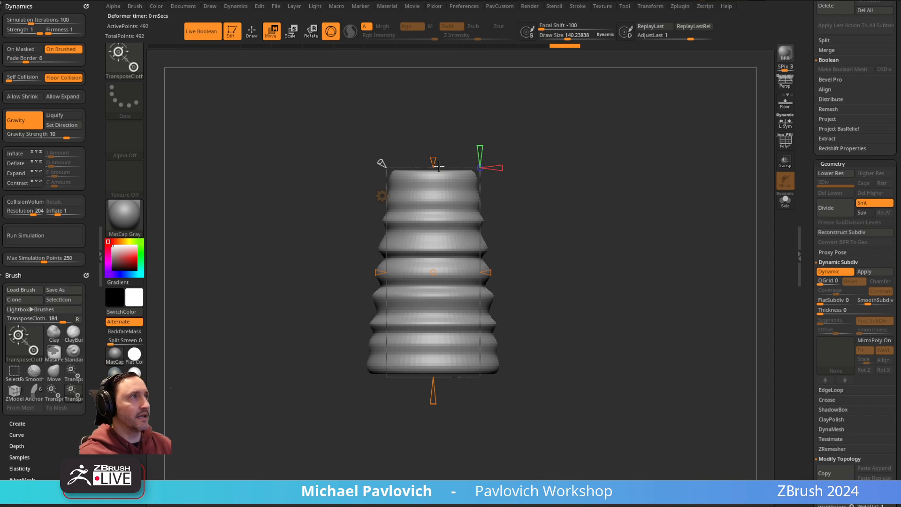
{"action": "left_click_drag", "start_coordinate": [550, 207], "coordinate": [548, 235], "text": "alt"}
{"action": "key", "text": "w"}
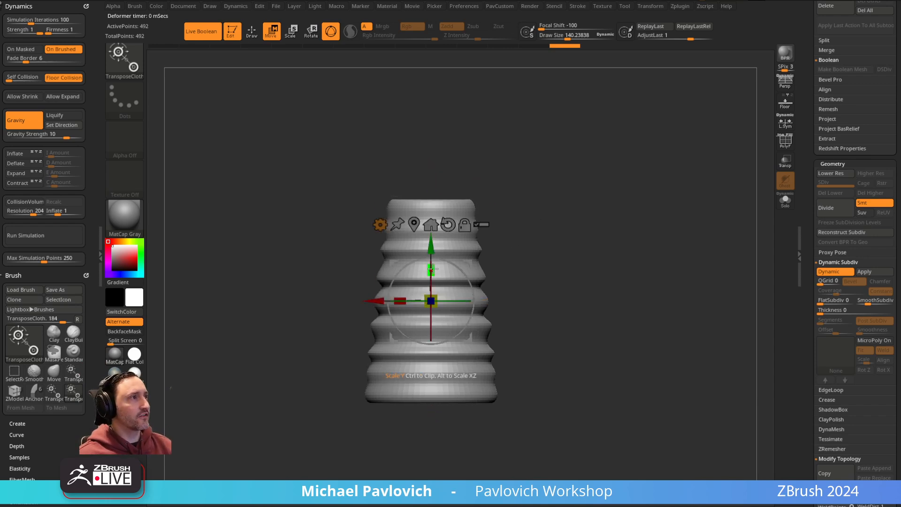
- Stretch the tapered cylinder along its height with the cloth gizmo and inspect the folds from the front
{"action": "left_click_drag", "start_coordinate": [431, 270], "coordinate": [430, 250]}
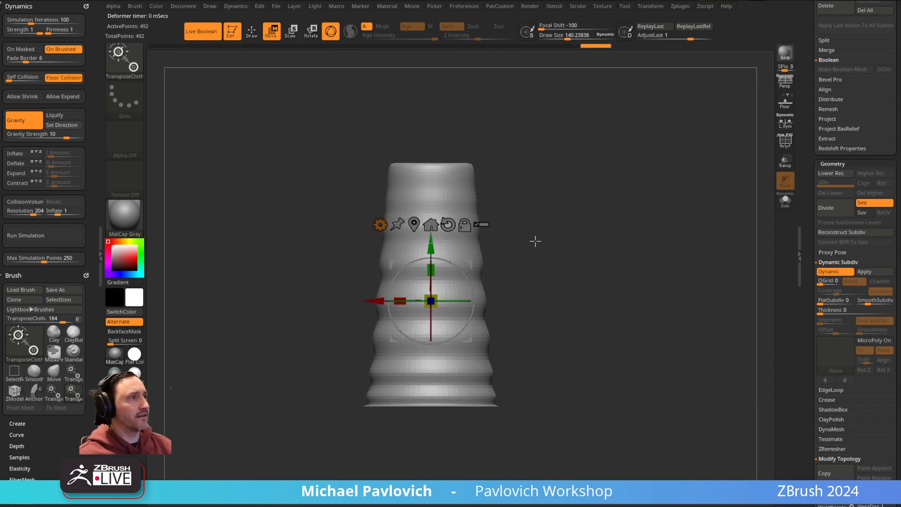
{"action": "left_click_drag", "start_coordinate": [527, 238], "coordinate": [516, 306]}
{"action": "left_click_drag", "start_coordinate": [531, 343], "coordinate": [523, 301], "text": "shift"}
{"action": "left_click_drag", "start_coordinate": [431, 270], "coordinate": [430, 225]}
- Undo the stretching and taper, return to Draw mode with the polyframe on, and bring the subtool list into view
{"action": "left_click", "coordinate": [785, 148]}
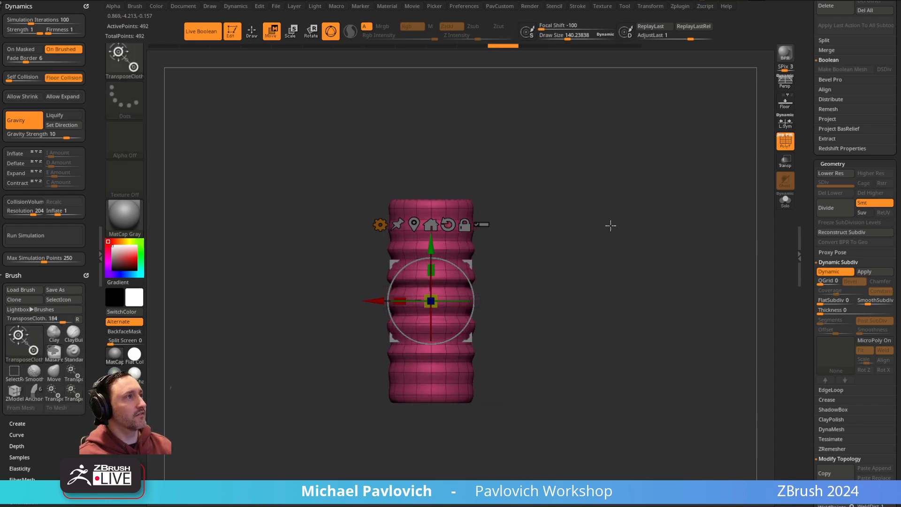
{"action": "key", "text": "q"}
{"action": "key", "text": "ctrl+z"}
{"action": "left_click_drag", "start_coordinate": [809, 202], "coordinate": [754, 446]}
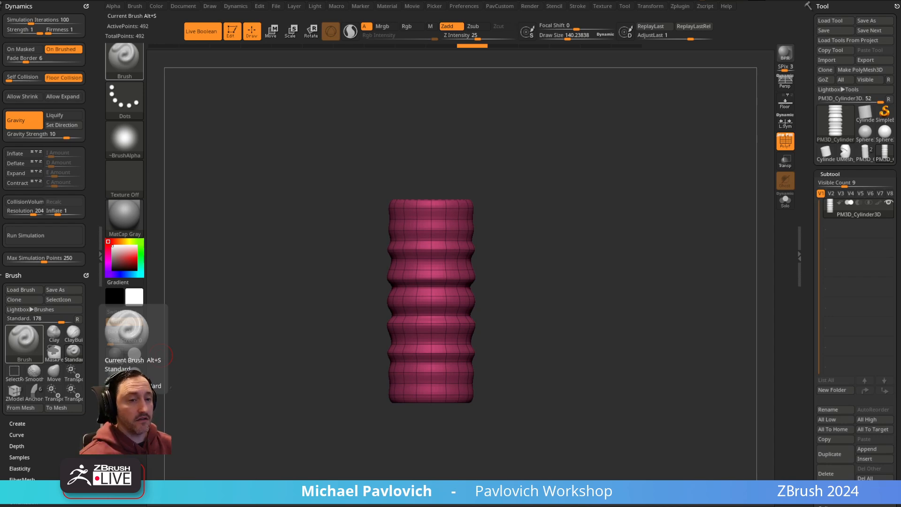
- Switch to YouTube in the browser, play the Character Creator Pipeline - Body playlist from the channel page, and mute it
{"action": "left_click_drag", "start_coordinate": [582, 505], "coordinate": [488, 37]}
{"action": "scroll", "coordinate": [273, 219], "scroll_direction": "down", "scroll_amount": 10}
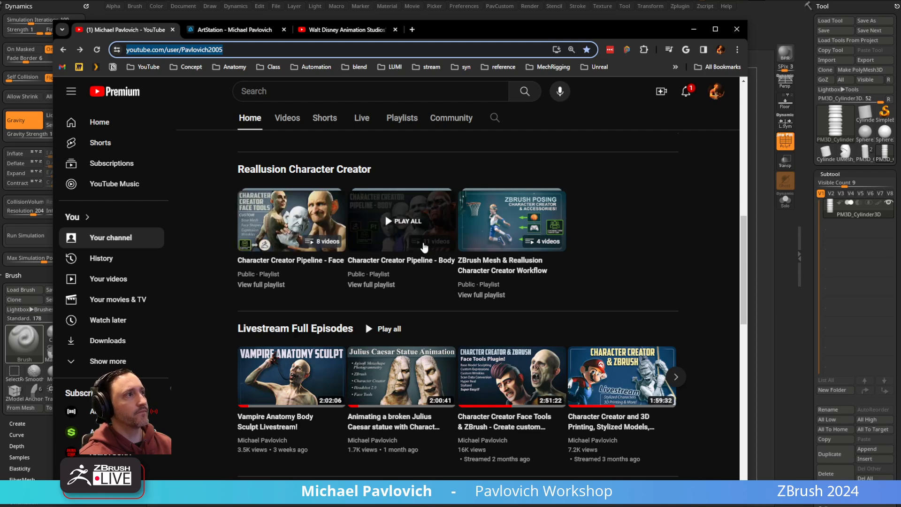
{"action": "left_click", "coordinate": [409, 249]}
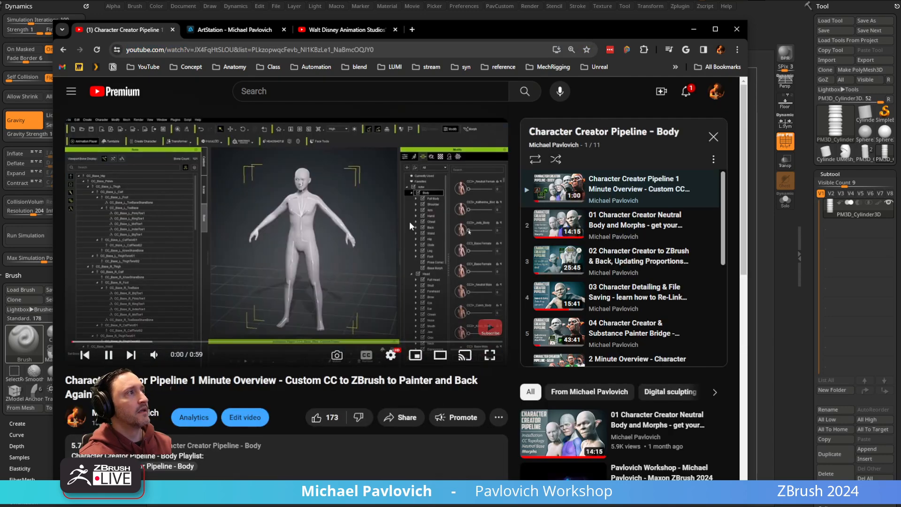
{"action": "left_click", "coordinate": [154, 354]}
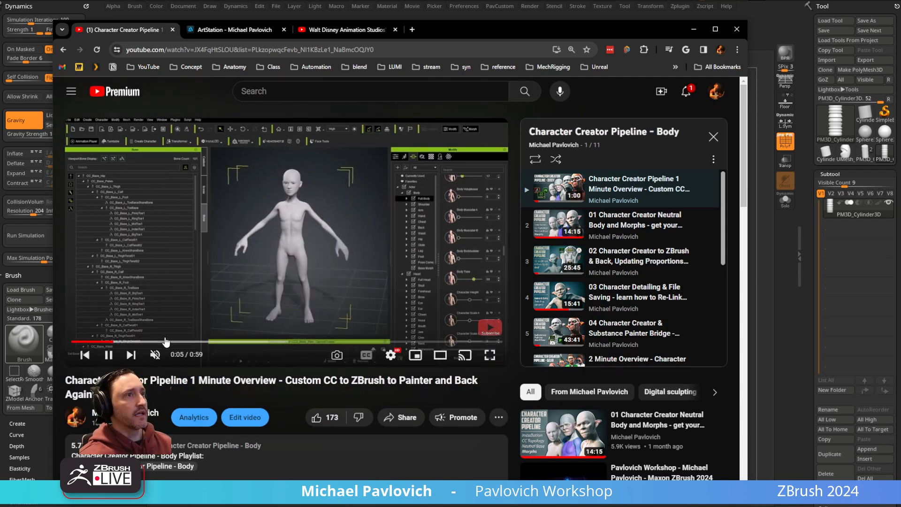
- Skim through the one-minute Character Creator overview video, from the ZBrush sculpting to the facial profile editing
{"action": "left_click", "coordinate": [154, 341]}
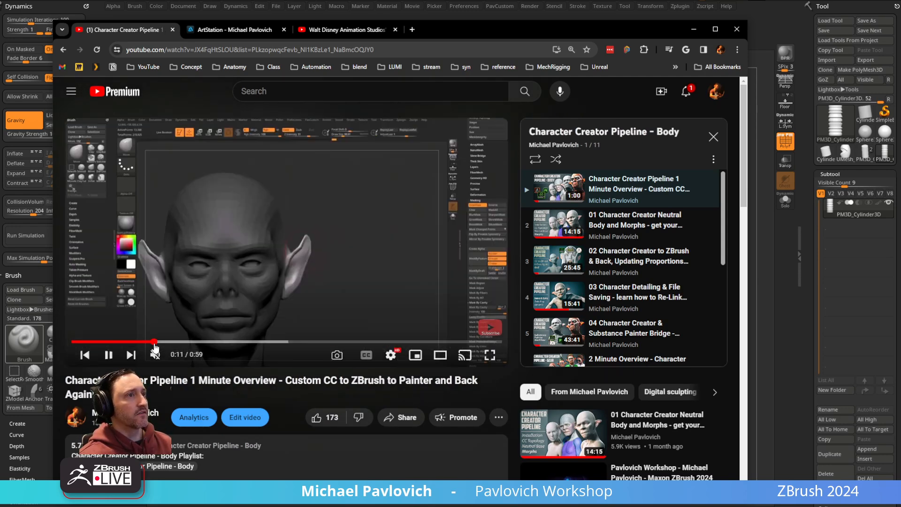
{"action": "left_click", "coordinate": [185, 343]}
{"action": "left_click", "coordinate": [209, 343]}
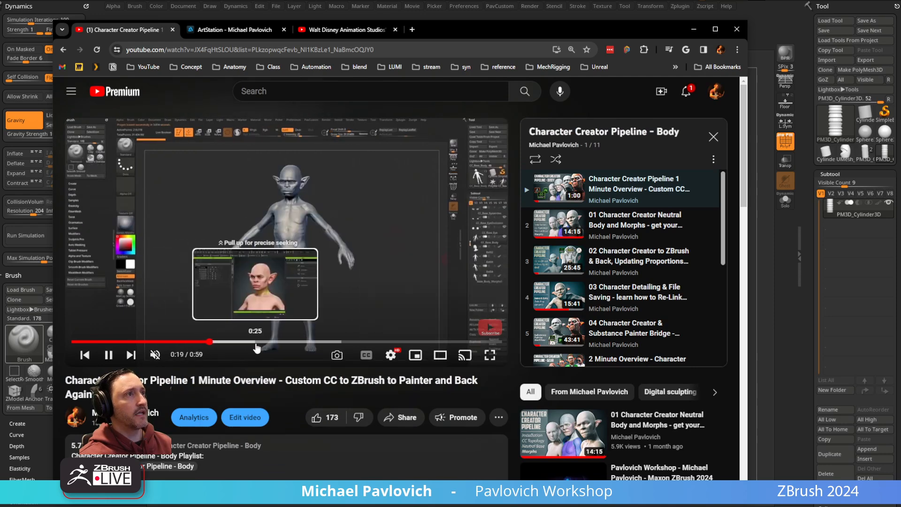
{"action": "left_click", "coordinate": [256, 344]}
{"action": "left_click", "coordinate": [280, 345]}
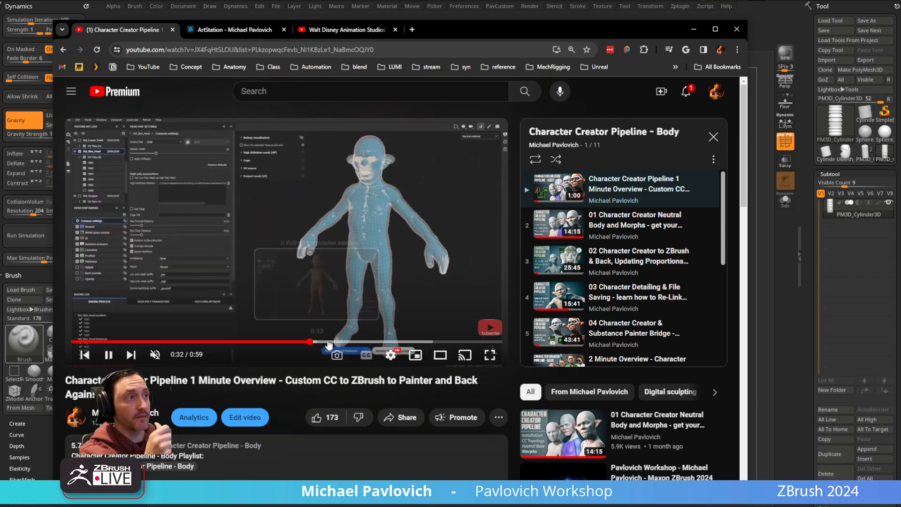
{"action": "left_click", "coordinate": [346, 344]}
{"action": "left_click", "coordinate": [367, 344]}
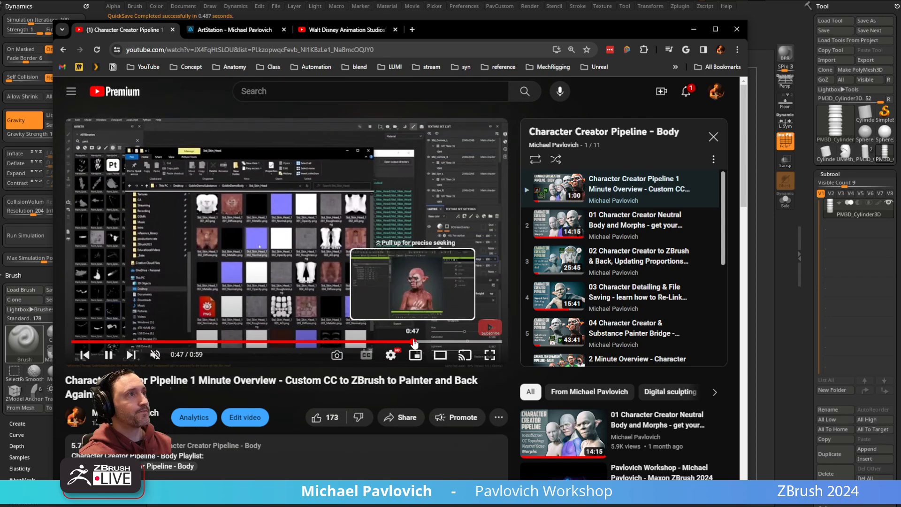
{"action": "left_click", "coordinate": [414, 344]}
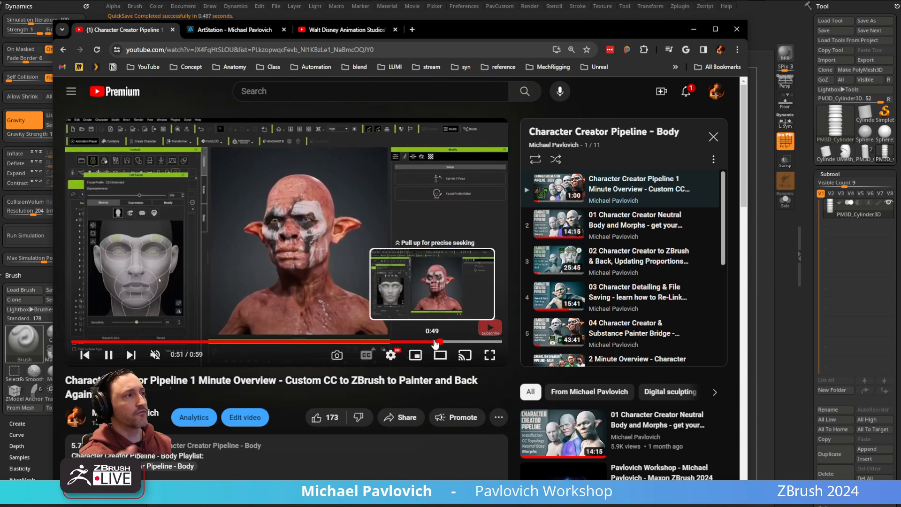
- Return to the channel page, play the Character Creator Pipeline - Face playlist, and skip ahead in its 5 Minute Overview video
{"action": "left_click", "coordinate": [61, 49]}
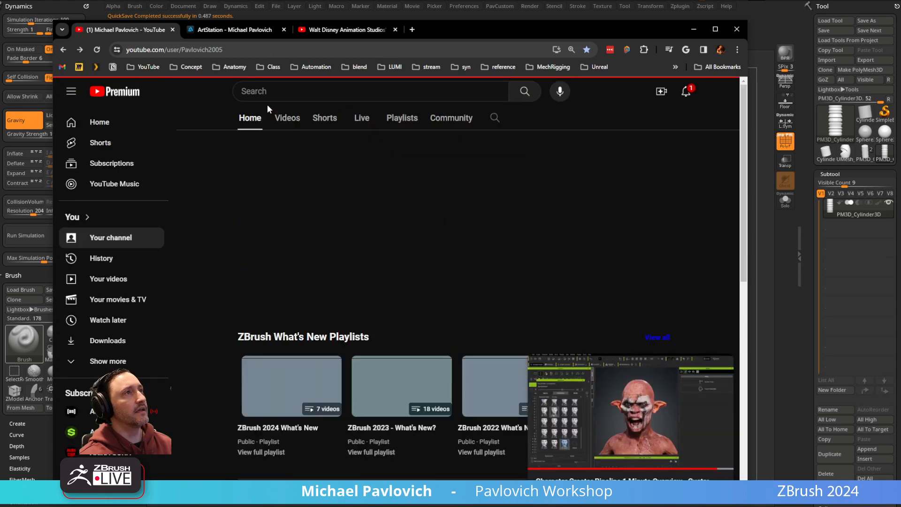
{"action": "scroll", "coordinate": [261, 140], "scroll_direction": "down", "scroll_amount": 6}
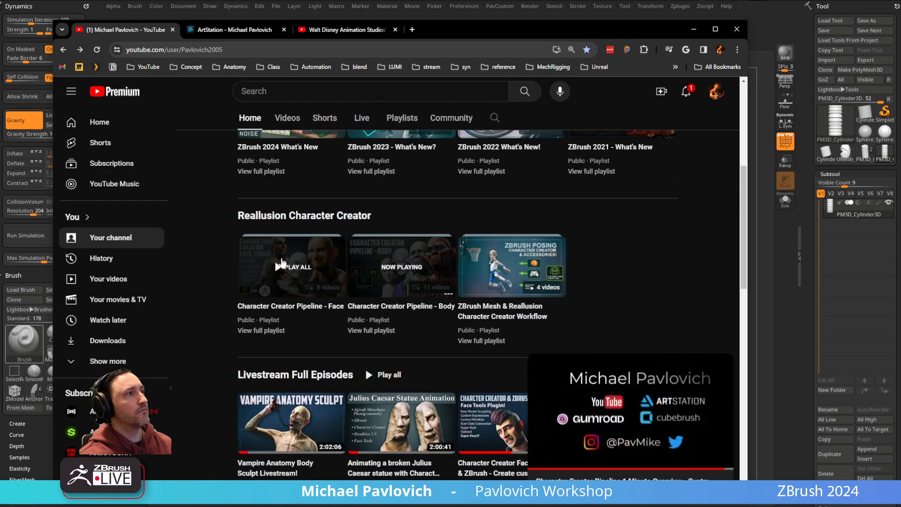
{"action": "left_click", "coordinate": [291, 268]}
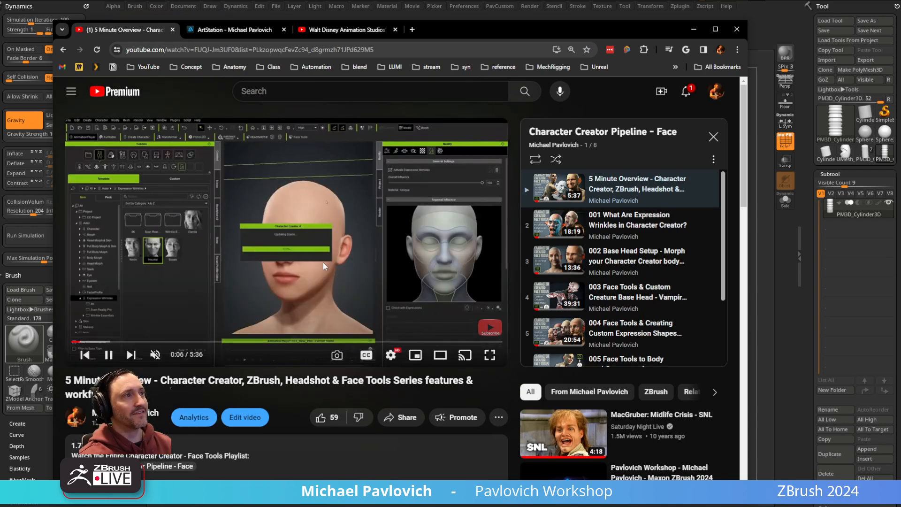
{"action": "left_click", "coordinate": [103, 346]}
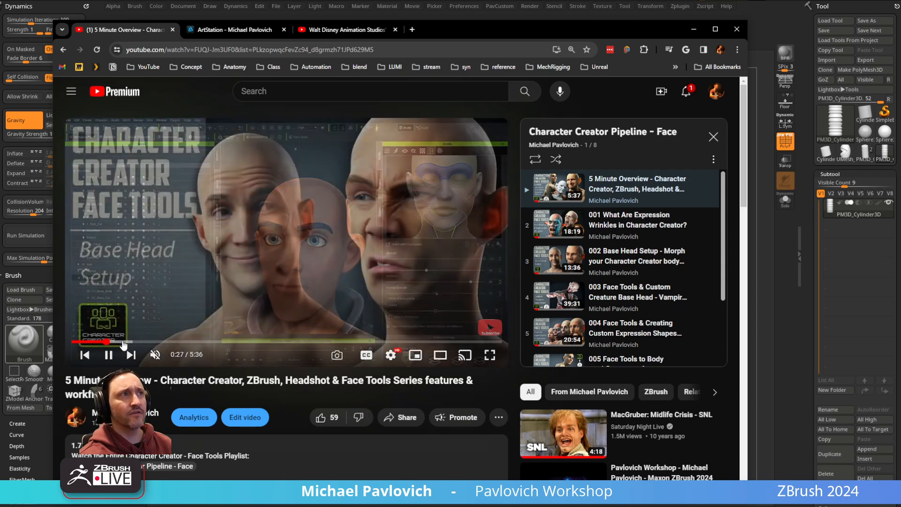
- Skim the 5 Minute Overview face video to about 1:30, pause it, and return to ZBrush
{"action": "left_click", "coordinate": [99, 344]}
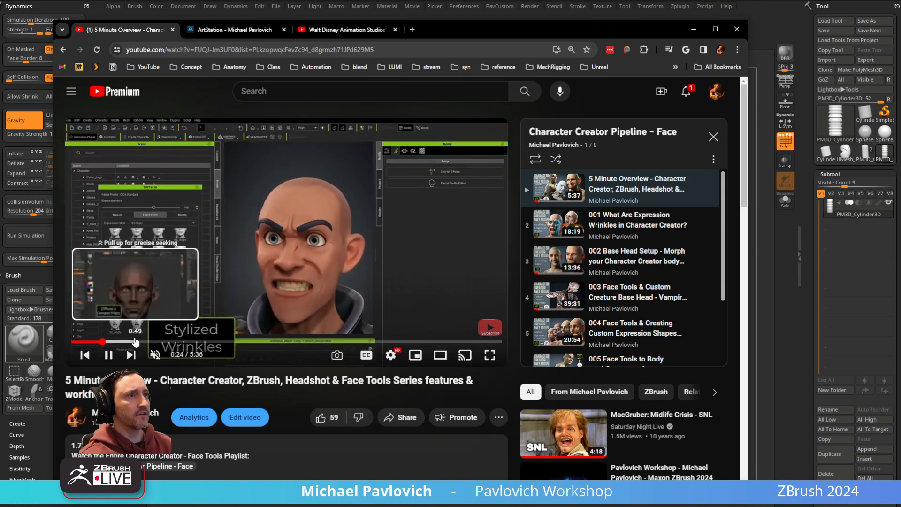
{"action": "left_click_drag", "start_coordinate": [134, 342], "coordinate": [188, 347]}
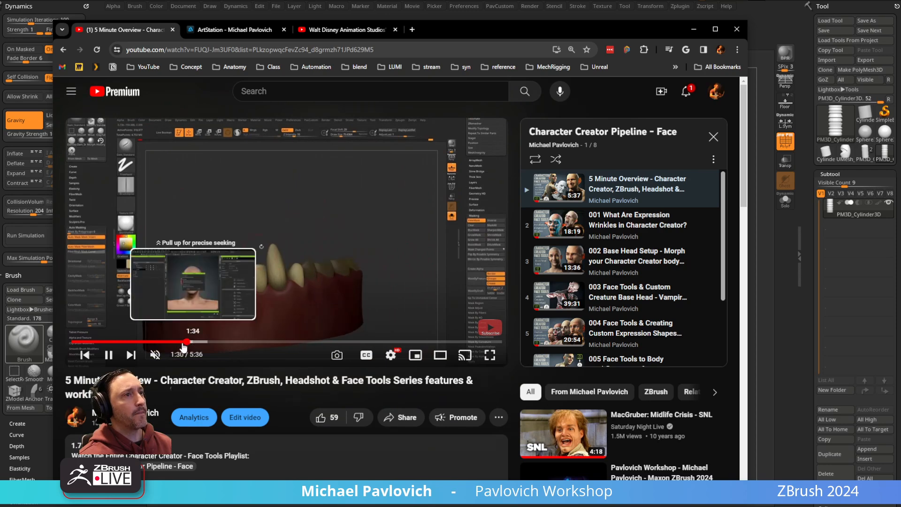
{"action": "left_click", "coordinate": [108, 354]}
{"action": "left_click_drag", "start_coordinate": [455, 32], "coordinate": [456, 0]}
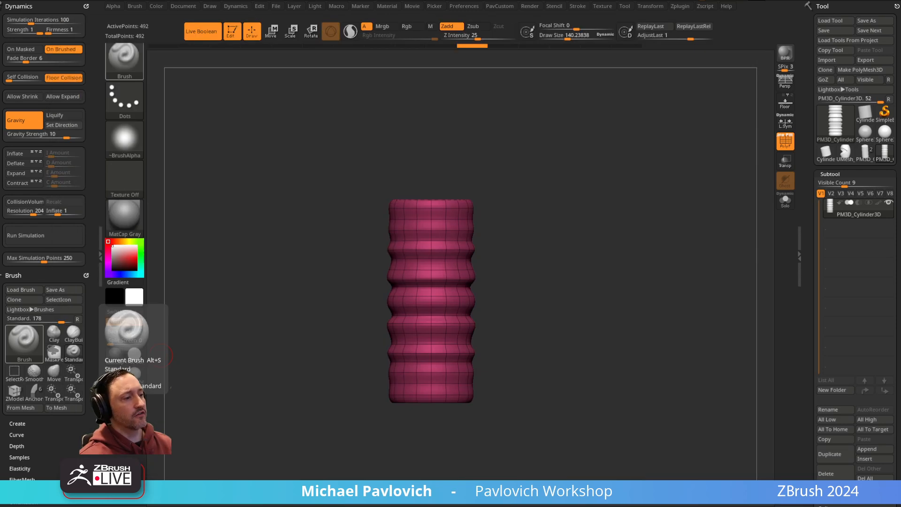
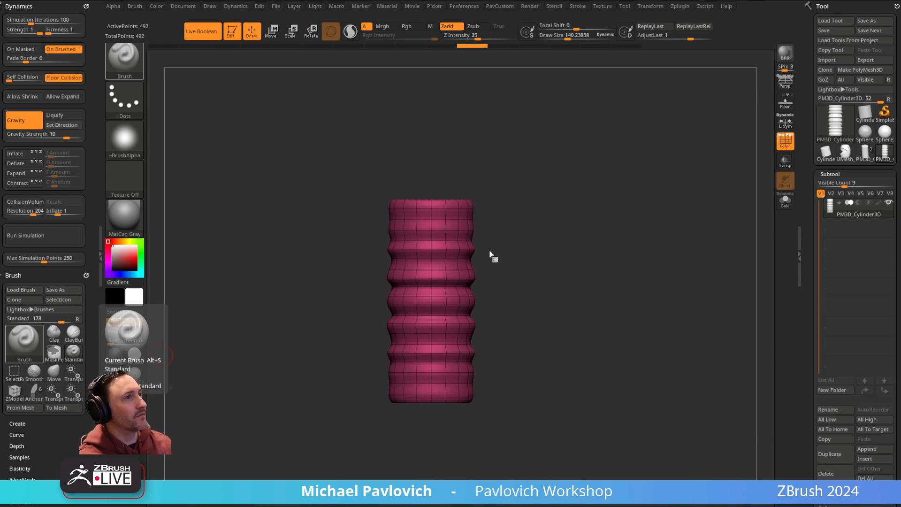
- Pick the Mickey Mouse ModelSheet01 image as the current texture
{"action": "left_click", "coordinate": [602, 6]}
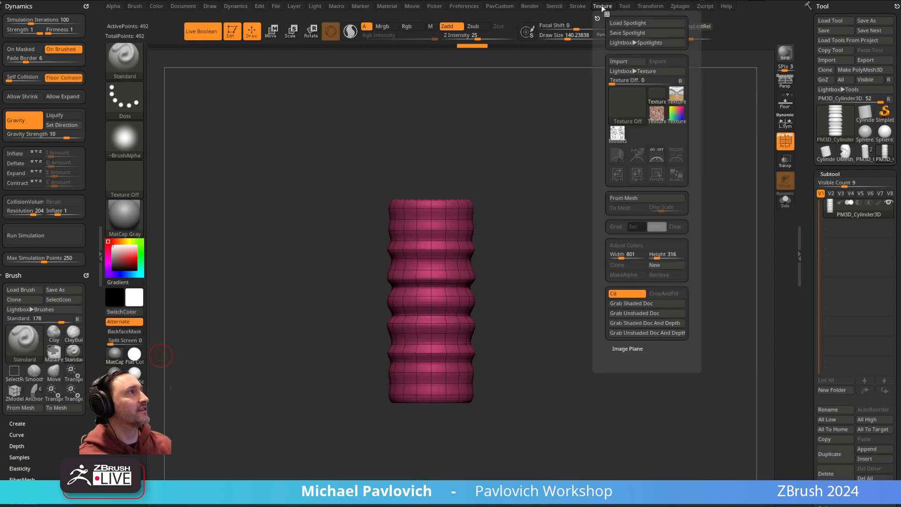
{"action": "left_click", "coordinate": [618, 135]}
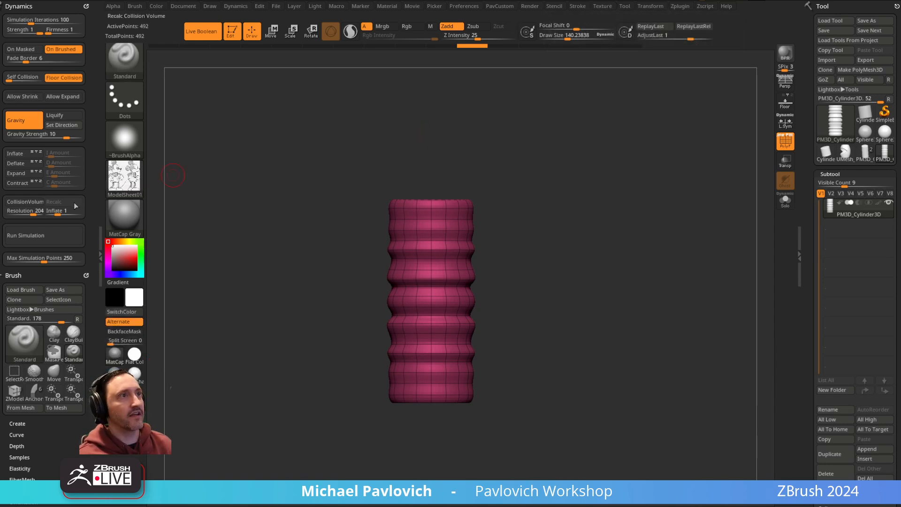
{"action": "left_click", "coordinate": [133, 182]}
{"action": "left_click", "coordinate": [130, 182]}
- Show the model sheet over the canvas in Spotlight and leave its dial hidden so the mesh stays editable
{"action": "key", "text": "shift+z"}
{"action": "key", "text": "z"}
{"action": "key", "text": "shift+z"}
{"action": "key", "text": "shift+z"}
{"action": "key", "text": "z"}
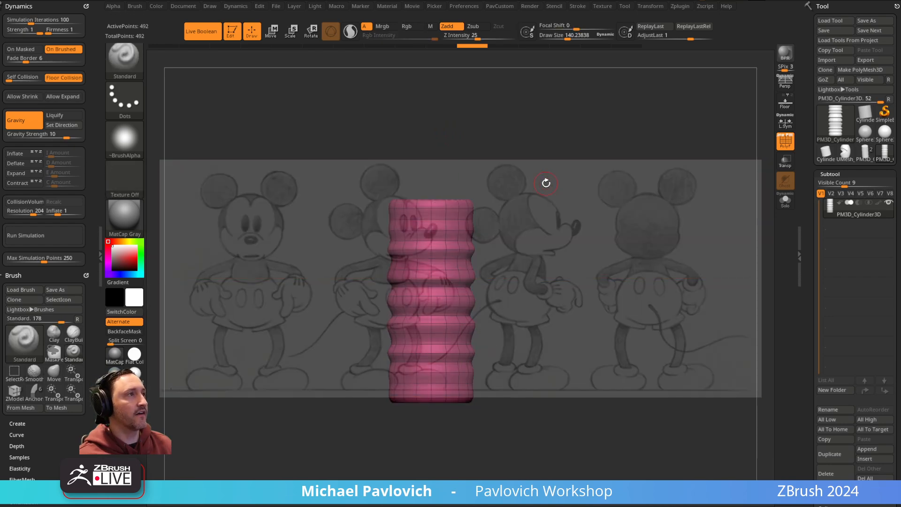
{"action": "key", "text": "z"}
{"action": "key", "text": "z"}
{"action": "key", "text": "z"}
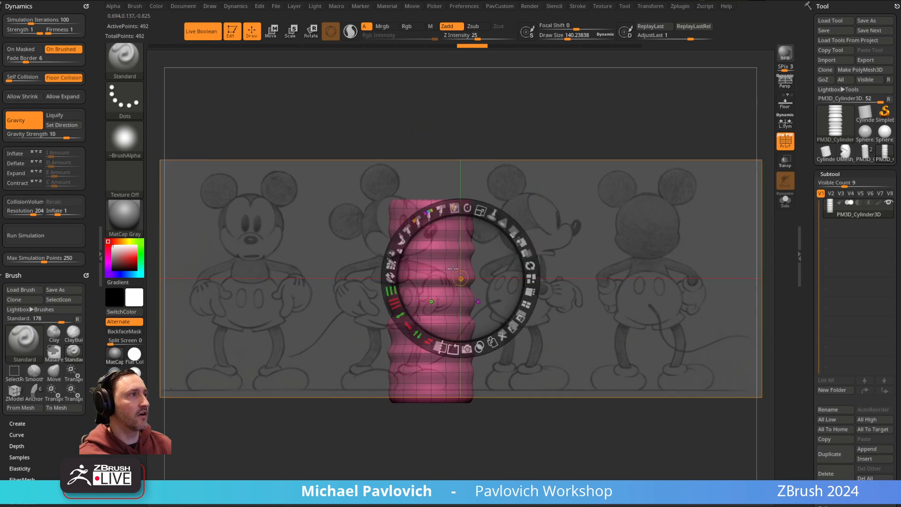
{"action": "key", "text": "z"}
{"action": "key", "text": "z"}
{"action": "key", "text": "z"}
{"action": "key", "text": "z"}
{"action": "key", "text": "z"}
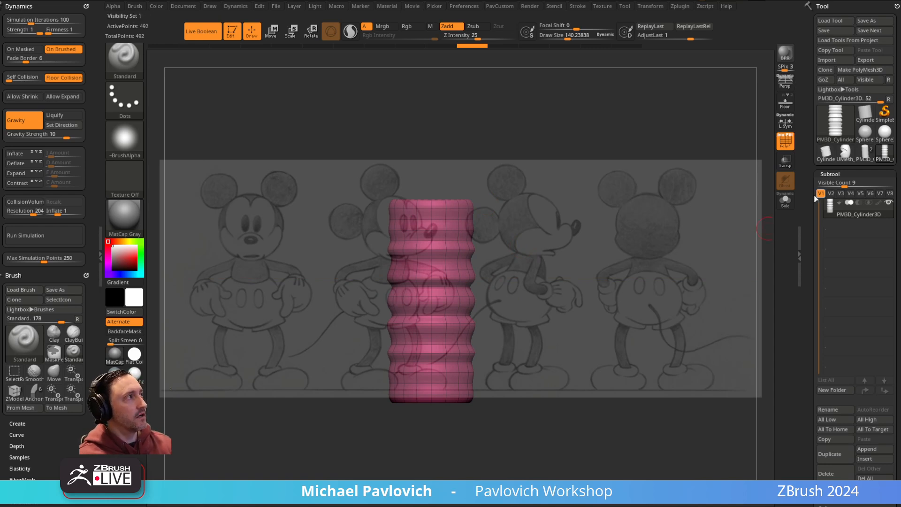
- Replace the ribbed cylinder with the Sphere3D_1 tool and turn on the floor grid
{"action": "left_click", "coordinate": [837, 123]}
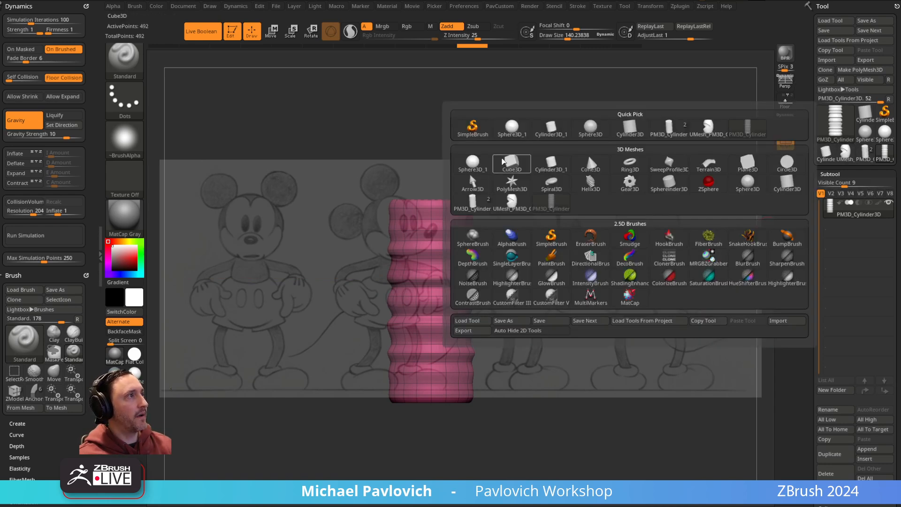
{"action": "left_click", "coordinate": [473, 161]}
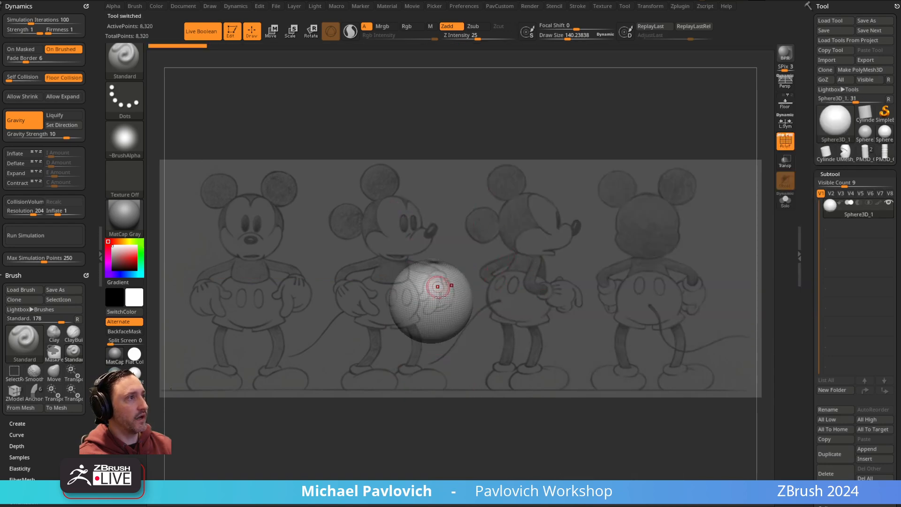
{"action": "scroll", "coordinate": [815, 282], "scroll_direction": "down", "scroll_amount": 5}
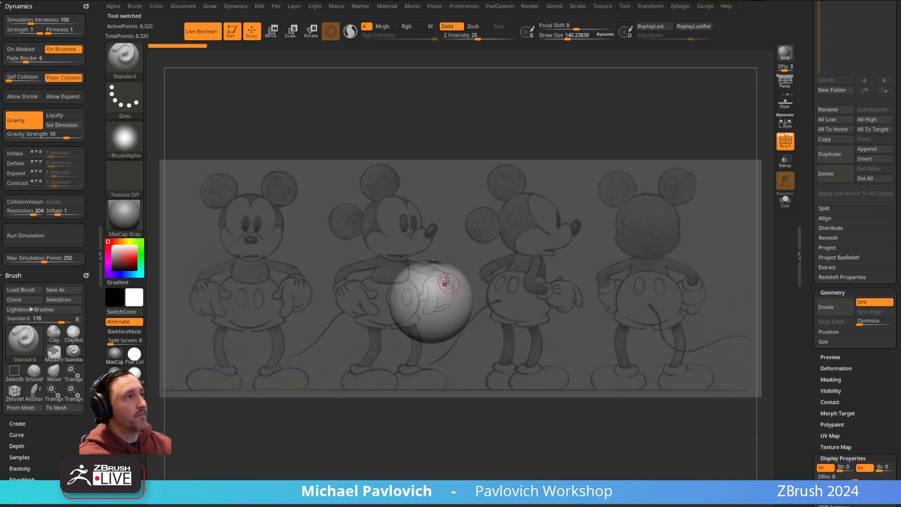
{"action": "key", "text": "shift+p"}
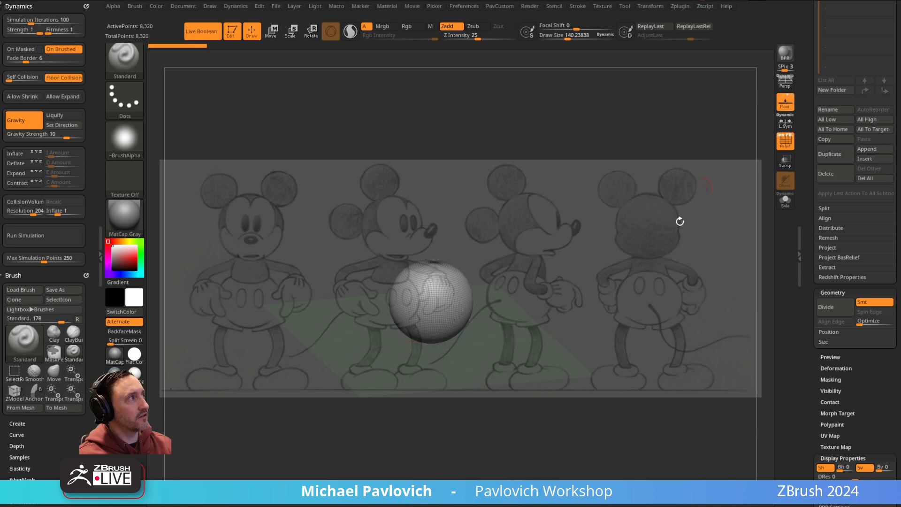
- Snap to a straight-on view and line the sphere up with the torso of the front-facing Mickey drawing
{"action": "left_click_drag", "start_coordinate": [582, 284], "coordinate": [593, 281], "text": "shift"}
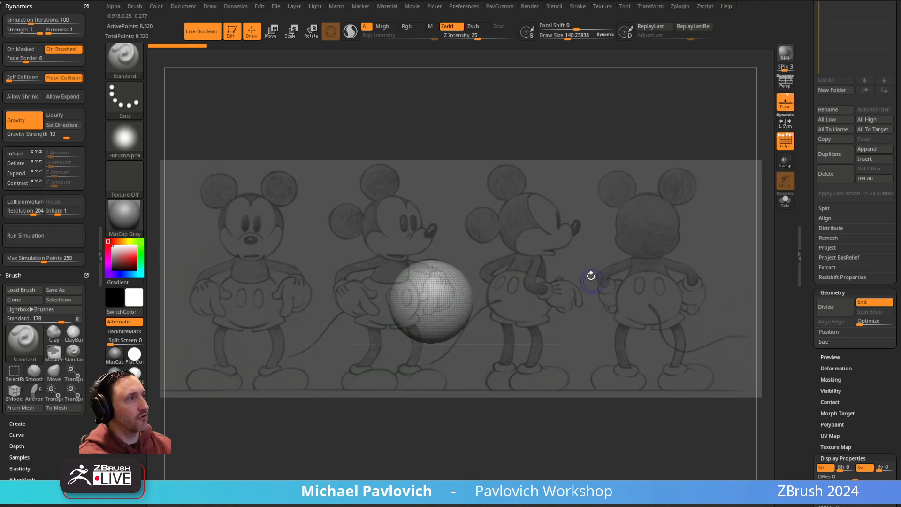
{"action": "left_click_drag", "start_coordinate": [607, 238], "coordinate": [471, 251], "text": "alt"}
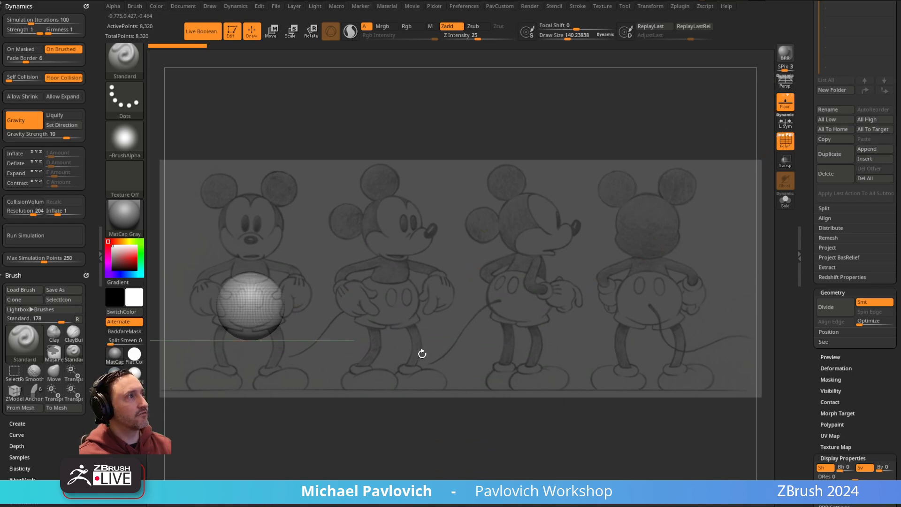
{"action": "mouse_move", "coordinate": [487, 289]}
{"action": "left_mouse_down", "text": "alt"}
{"action": "mouse_move", "coordinate": [483, 282]}
{"action": "mouse_move", "coordinate": [488, 289]}
{"action": "left_mouse_up", "text": "alt"}
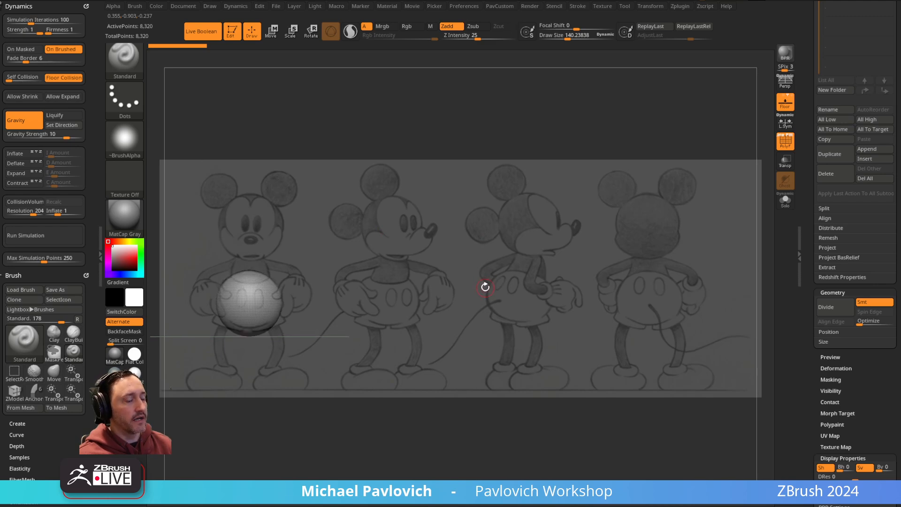
- Switch to YouTube in the browser, play a moment of Steamboat Willie, pause it, and return to ZBrush
{"action": "left_click_drag", "start_coordinate": [526, 506], "coordinate": [477, 52]}
{"action": "left_click", "coordinate": [73, 446]}
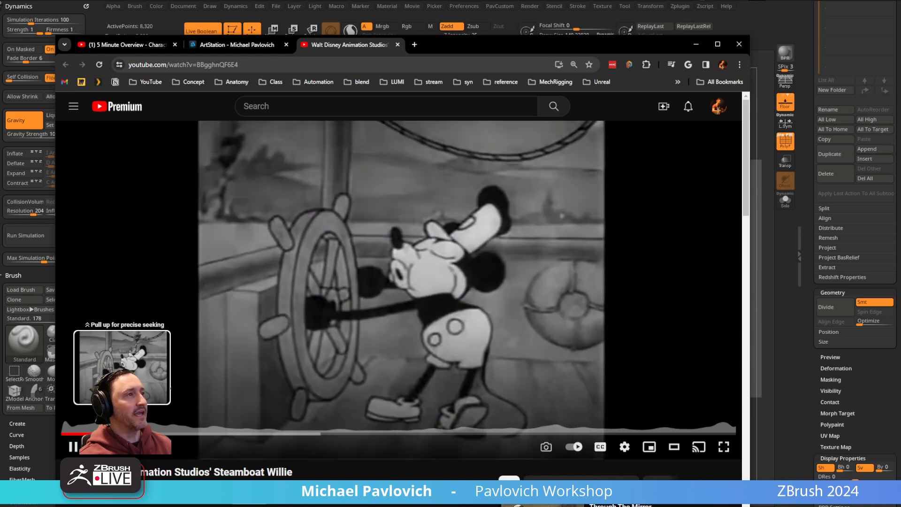
{"action": "left_click", "coordinate": [74, 446]}
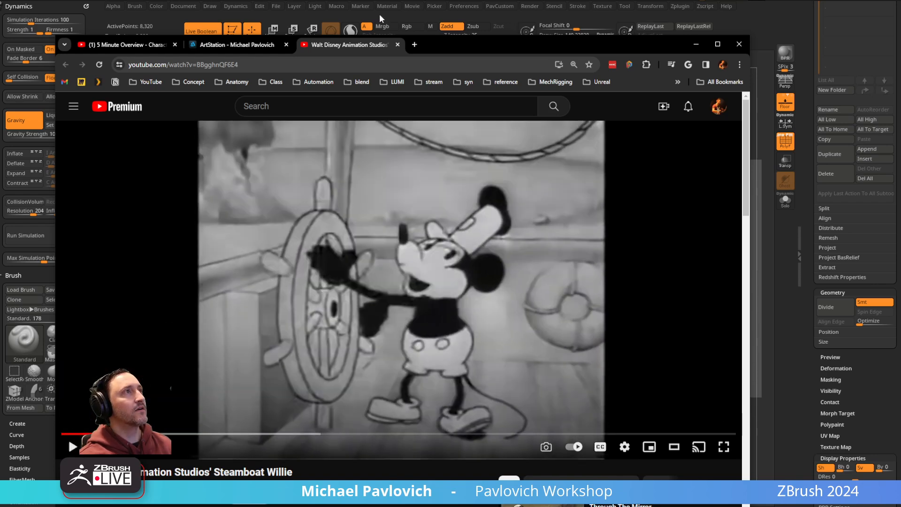
{"action": "left_click_drag", "start_coordinate": [428, 45], "coordinate": [517, 506]}
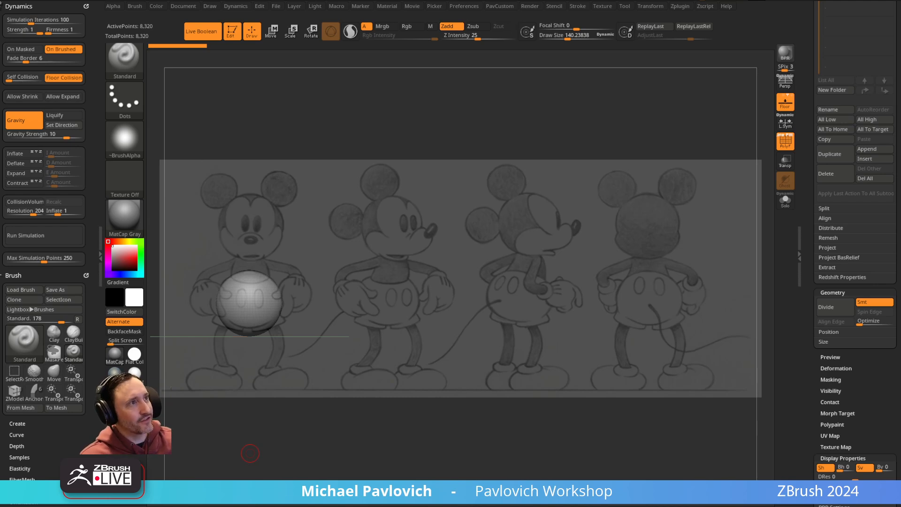
- Switch back to the Steamboat Willie video and skim the whistle, parrot and captain scenes up to about 1:54
{"action": "left_click_drag", "start_coordinate": [547, 506], "coordinate": [540, 46]}
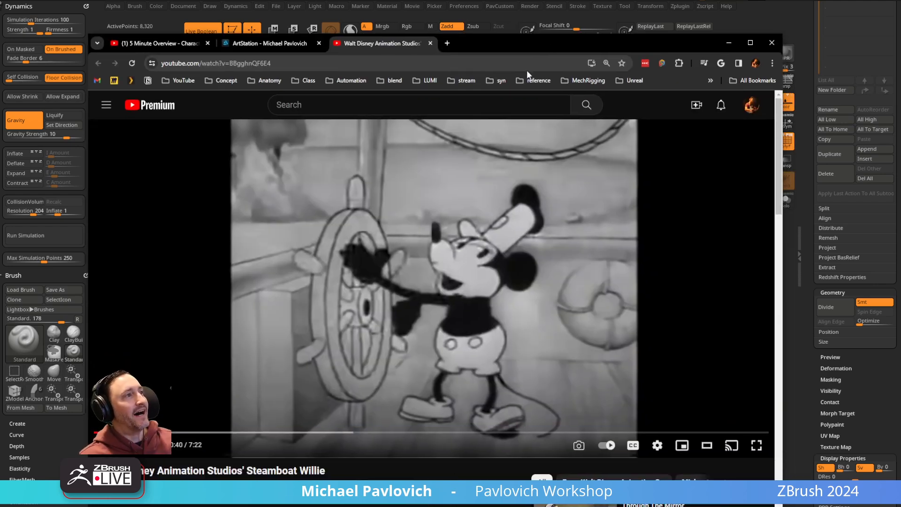
{"action": "left_click", "coordinate": [108, 446]}
{"action": "left_click", "coordinate": [172, 439]}
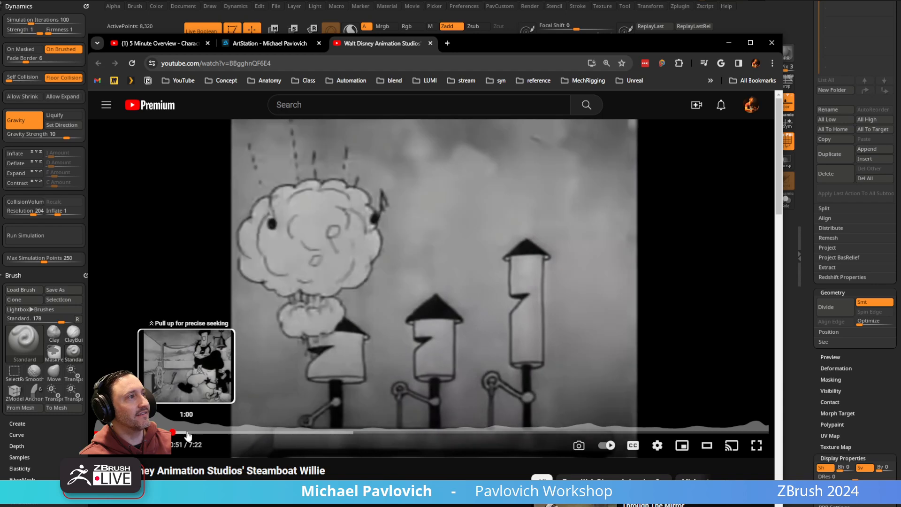
{"action": "left_click", "coordinate": [195, 433]}
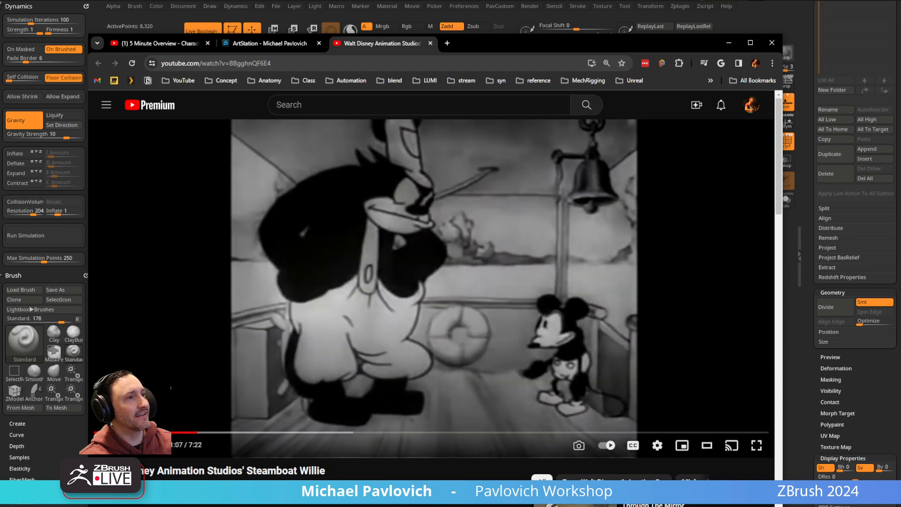
{"action": "left_click", "coordinate": [188, 433]}
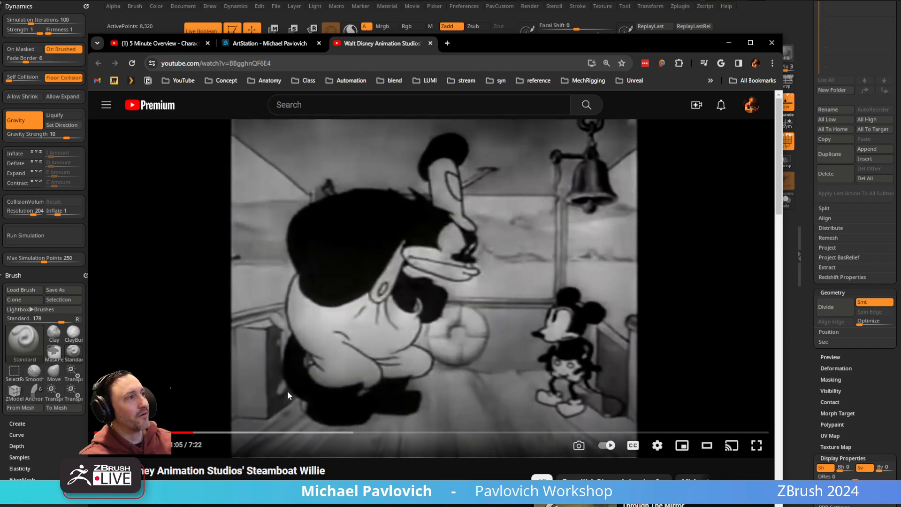
{"action": "left_click", "coordinate": [203, 432]}
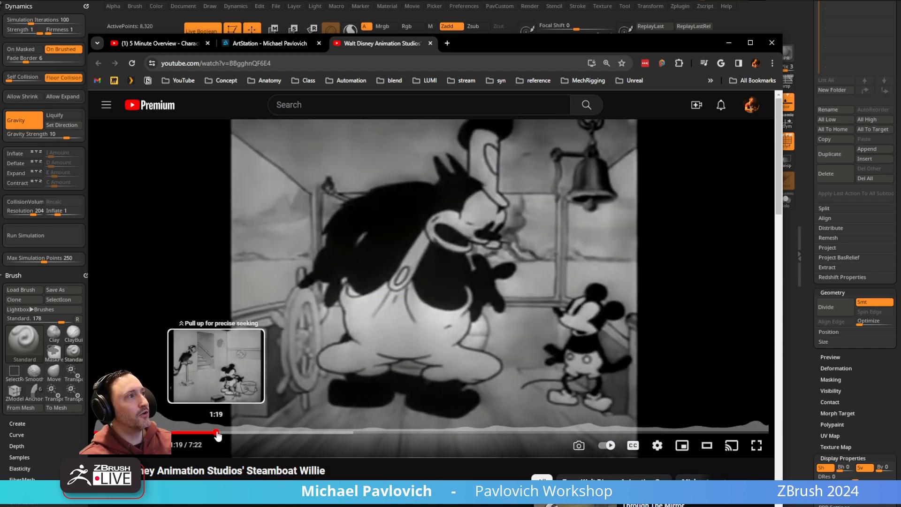
{"action": "left_click", "coordinate": [216, 433]}
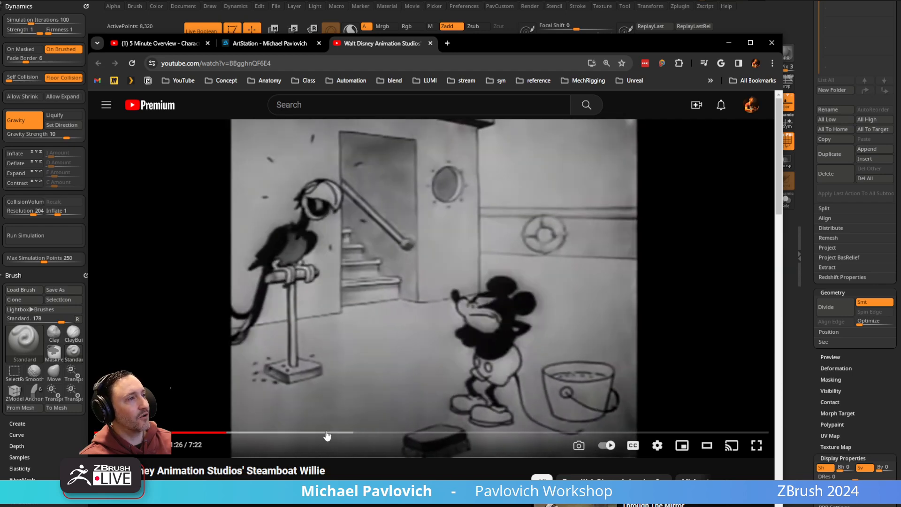
{"action": "left_click", "coordinate": [242, 432]}
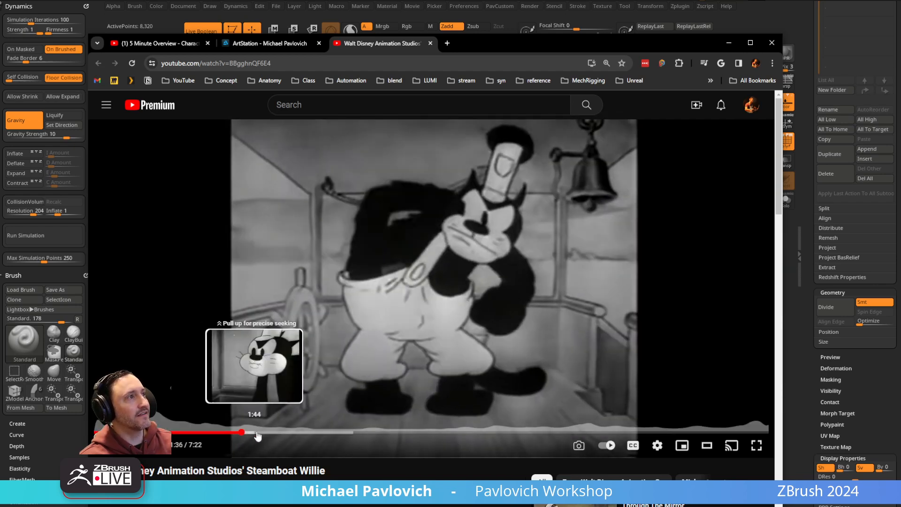
{"action": "left_click", "coordinate": [268, 436]}
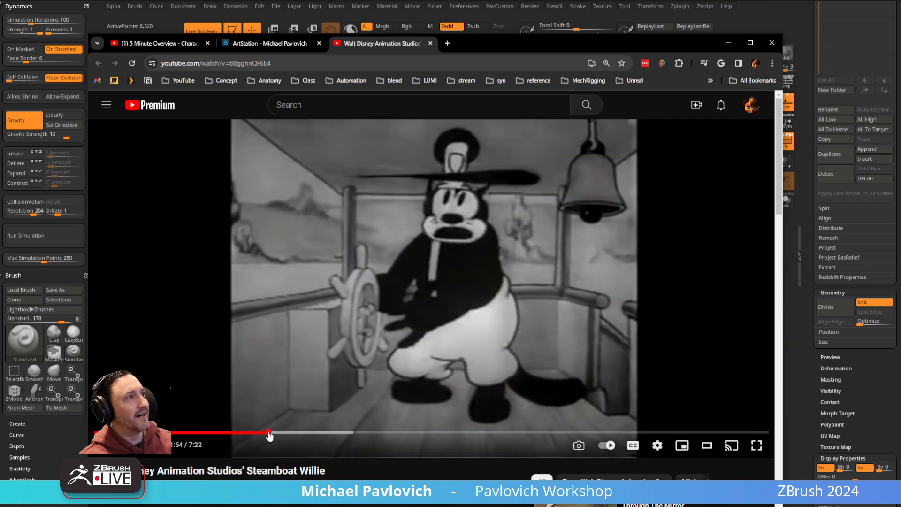
{"action": "left_click", "coordinate": [255, 436]}
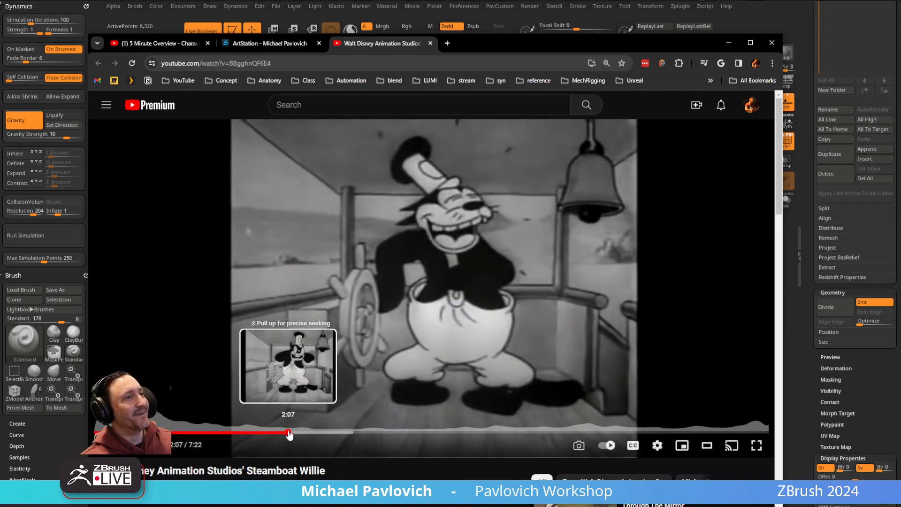
- Examine the Podonk Landing, turning steamboat and cow-loading scenes, rewinding to rewatch the boat around 2:25
{"action": "left_click", "coordinate": [288, 433]}
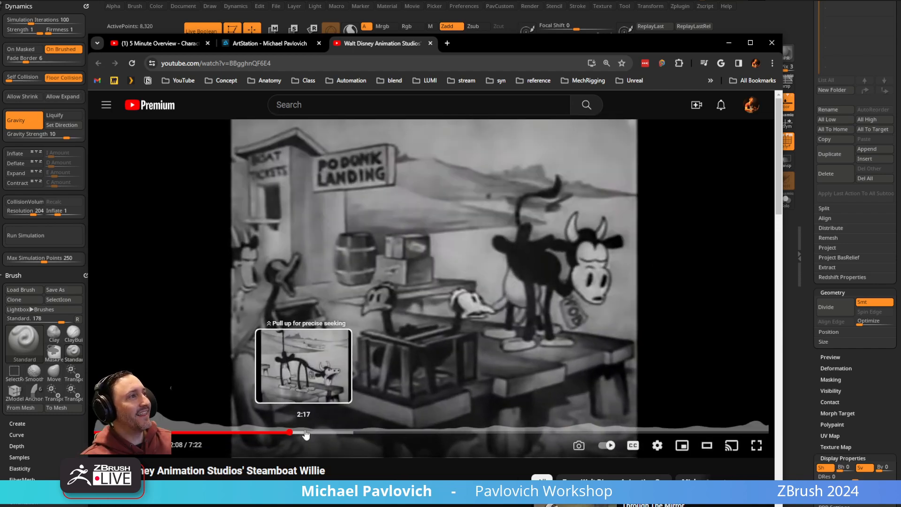
{"action": "left_click", "coordinate": [304, 432]}
{"action": "left_click", "coordinate": [318, 433]}
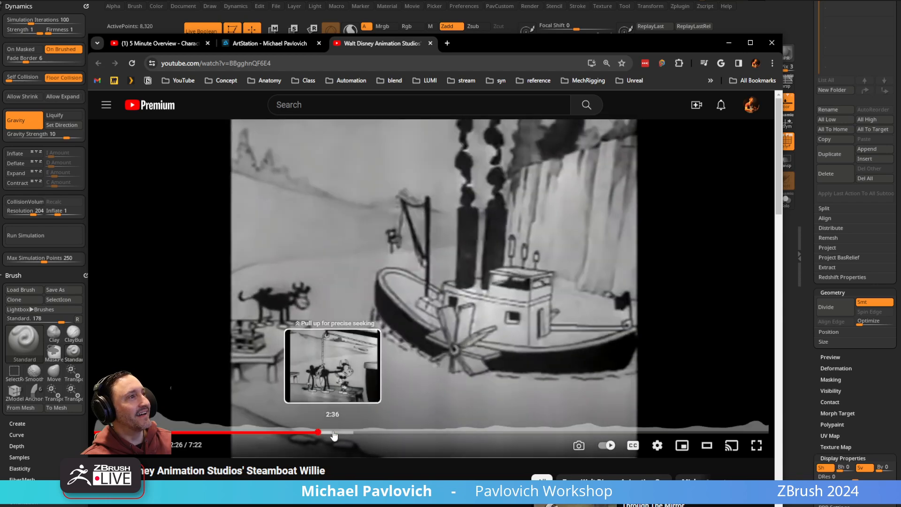
{"action": "left_click", "coordinate": [332, 433]}
{"action": "left_click", "coordinate": [322, 432]}
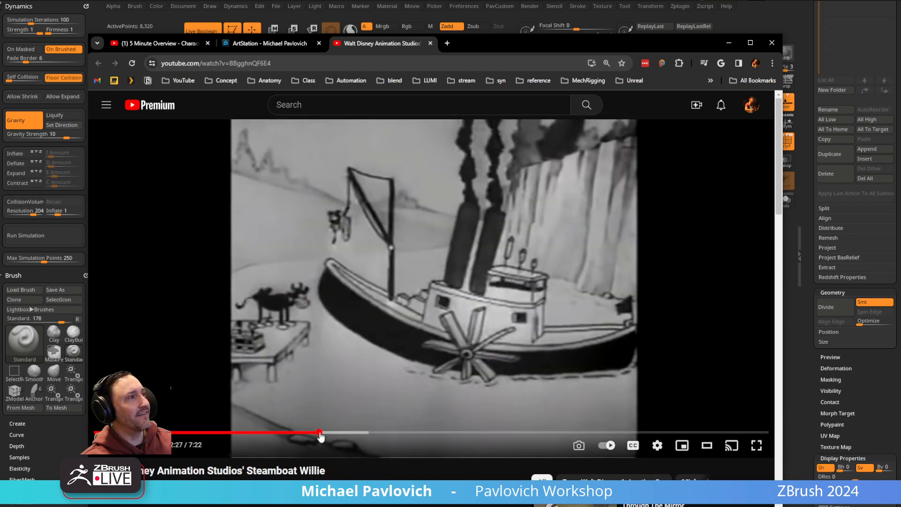
{"action": "left_click", "coordinate": [311, 433]}
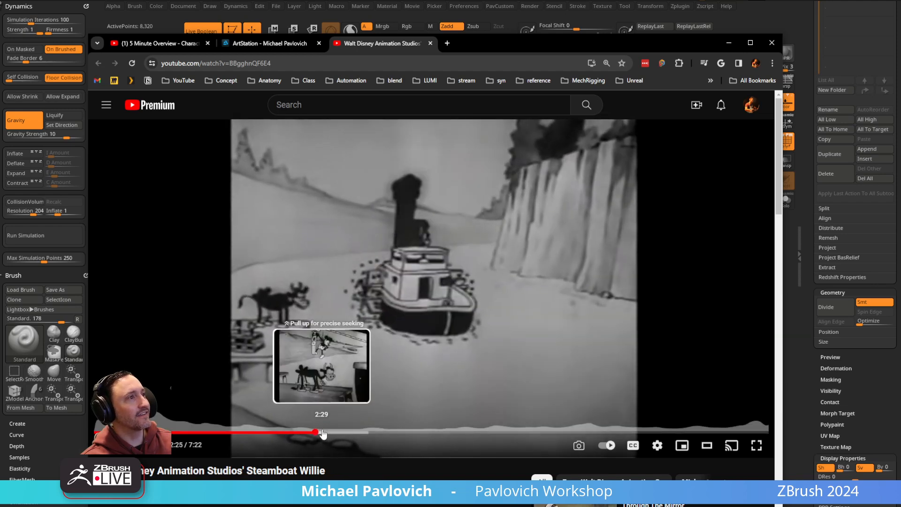
{"action": "left_click", "coordinate": [331, 432]}
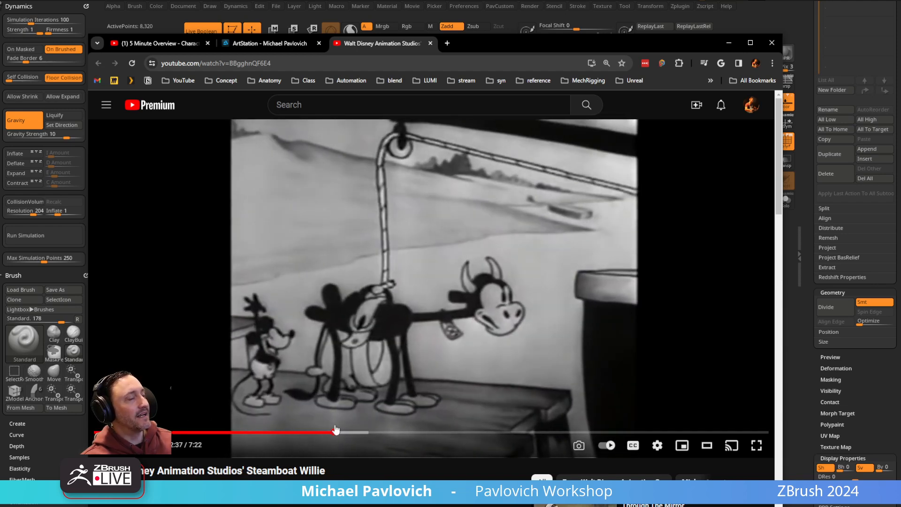
- Skip ahead through Steamboat Willie to Mickey in front of the hanging kitchen pans, around 4:35
{"action": "left_click", "coordinate": [341, 433]}
{"action": "left_click", "coordinate": [357, 433]}
{"action": "left_click", "coordinate": [369, 432]}
{"action": "left_click", "coordinate": [381, 433]}
{"action": "left_click_drag", "start_coordinate": [382, 435], "coordinate": [507, 434]}
{"action": "left_click", "coordinate": [518, 433]}
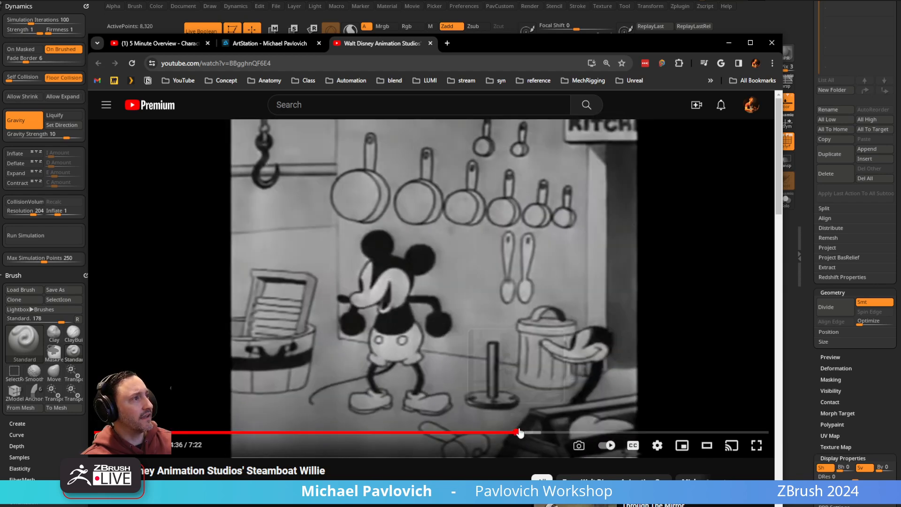
{"action": "left_click", "coordinate": [536, 432]}
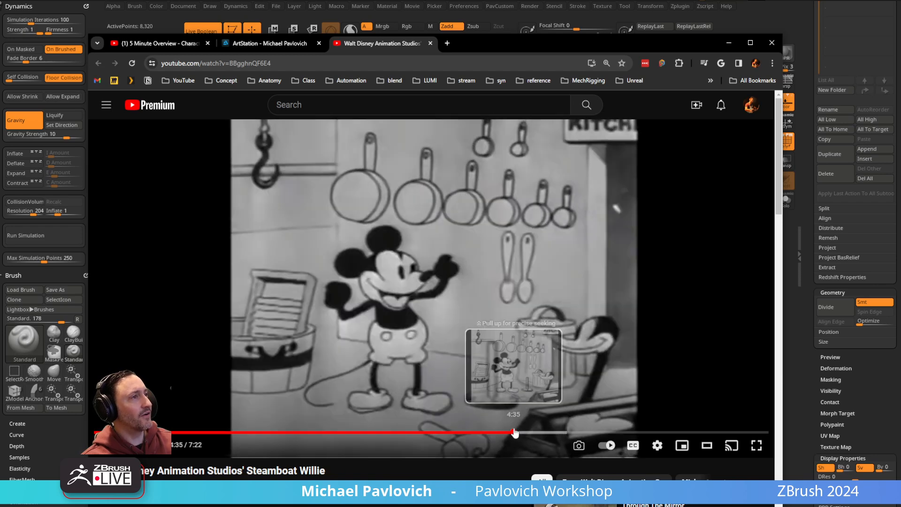
- Skip back in the Steamboat Willie video to the goat scene with Mickey and Minnie around 4:25, and return to ZBrush
{"action": "left_click", "coordinate": [498, 433]}
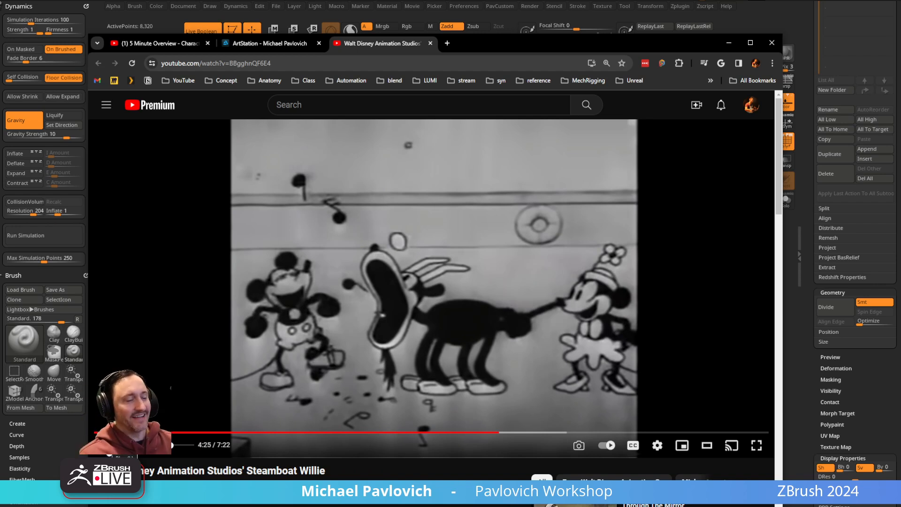
{"action": "key", "text": "alt+Tab"}
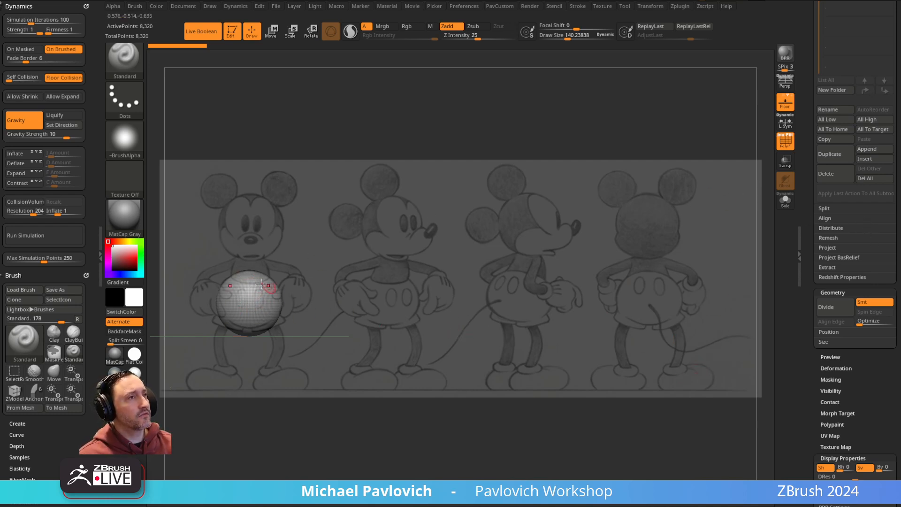
- Collapse the sphere's Geometry and Display Properties settings, open its Initialize settings, and convert the sphere to a PolyMesh3D
{"action": "scroll", "coordinate": [809, 56], "scroll_direction": "up", "scroll_amount": 10}
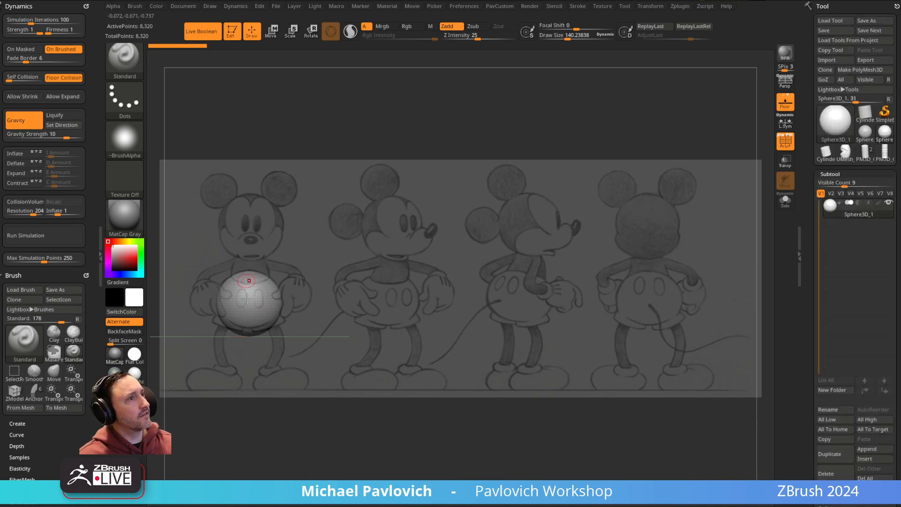
{"action": "scroll", "coordinate": [805, 27], "scroll_direction": "down", "scroll_amount": 10}
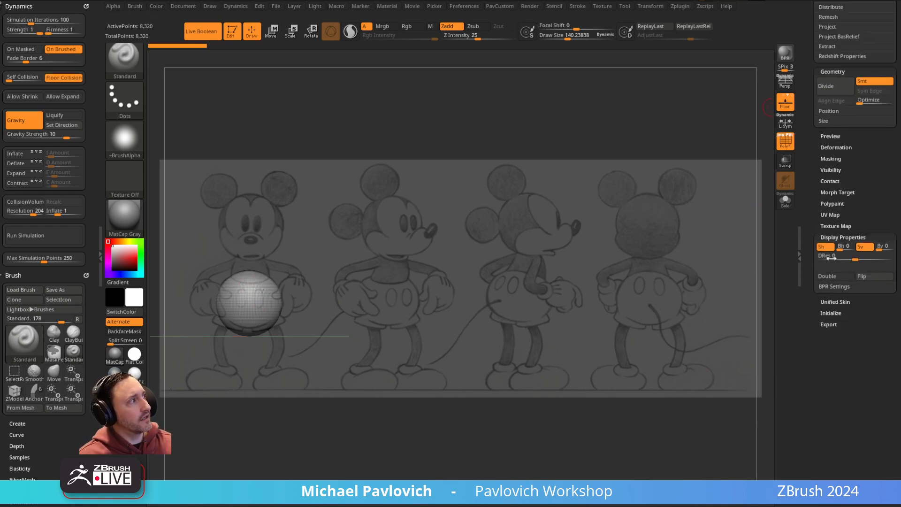
{"action": "left_click", "coordinate": [843, 237]}
{"action": "left_click", "coordinate": [833, 71]}
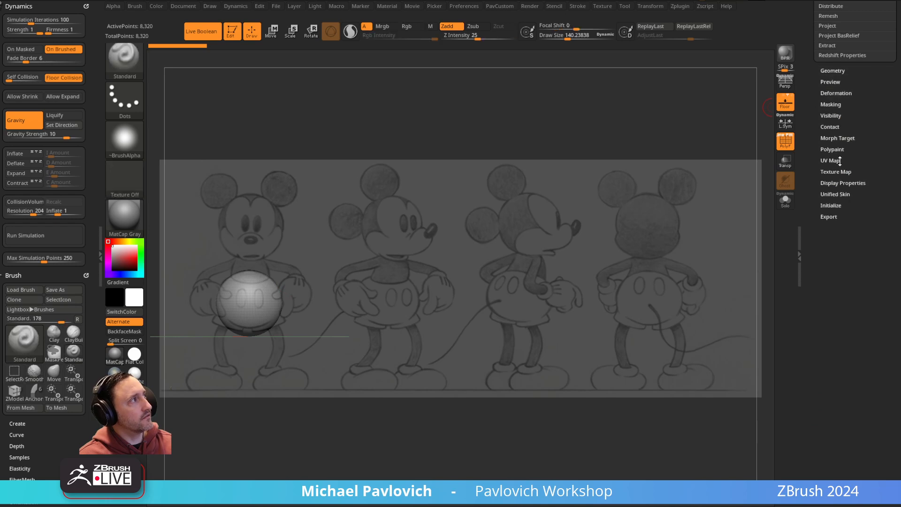
{"action": "scroll", "coordinate": [816, 163], "scroll_direction": "up", "scroll_amount": 4}
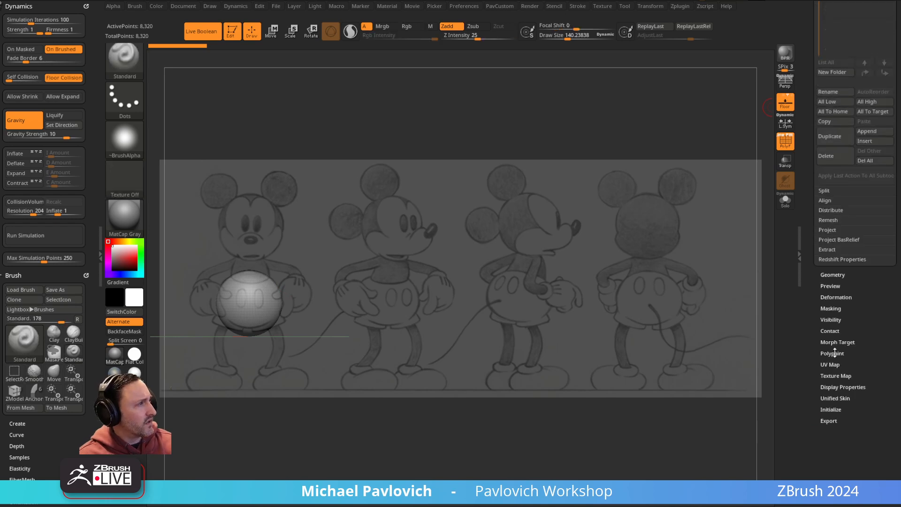
{"action": "key", "text": "shift"}
{"action": "left_click", "coordinate": [831, 409]}
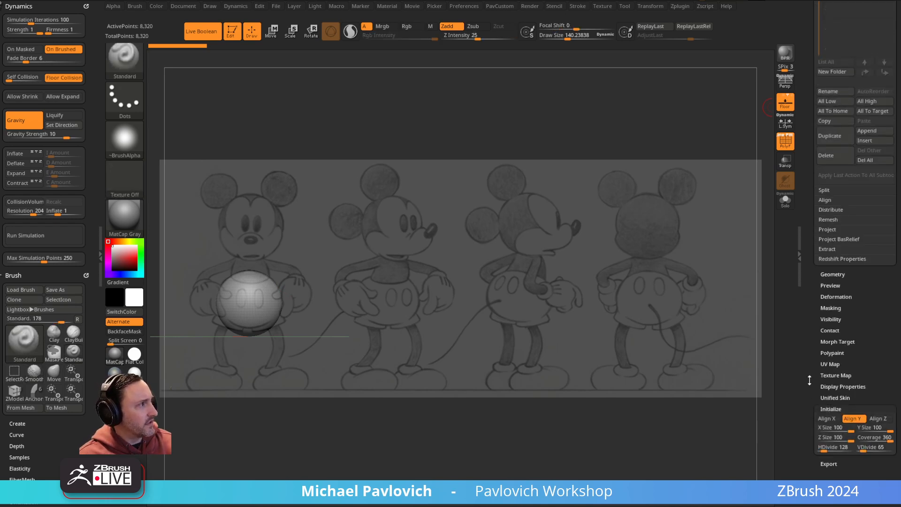
{"action": "scroll", "coordinate": [817, 395], "scroll_direction": "down", "scroll_amount": 3}
{"action": "scroll", "coordinate": [810, 278], "scroll_direction": "up", "scroll_amount": 8}
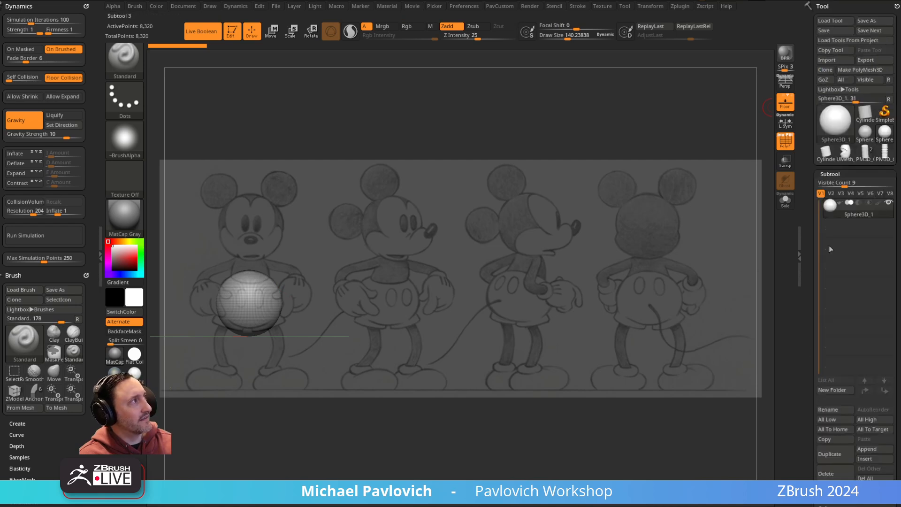
{"action": "left_click", "coordinate": [851, 71]}
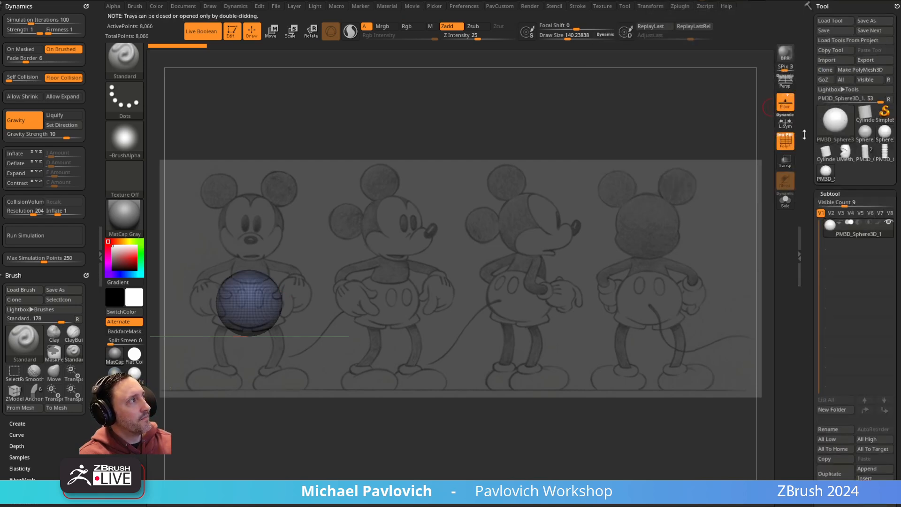
- Try to reinitialize the polymesh as a low-resolution primitive with X, Y and Z Res of 2, and undo it
{"action": "scroll", "coordinate": [826, 272], "scroll_direction": "down", "scroll_amount": 10}
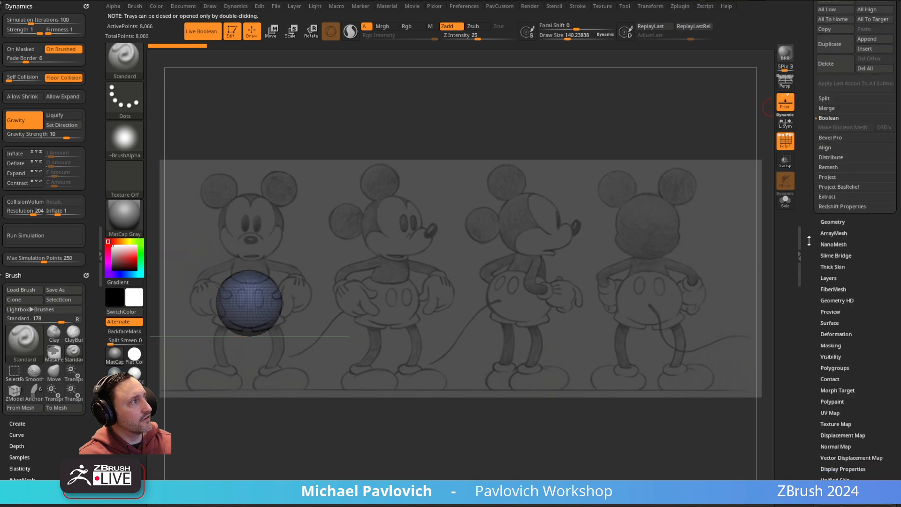
{"action": "left_click", "coordinate": [835, 296]}
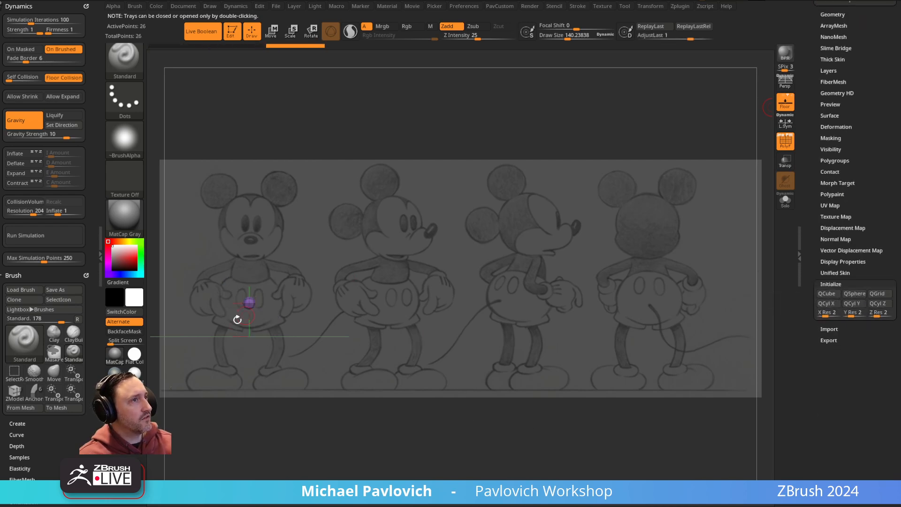
{"action": "key", "text": "ctrl+z"}
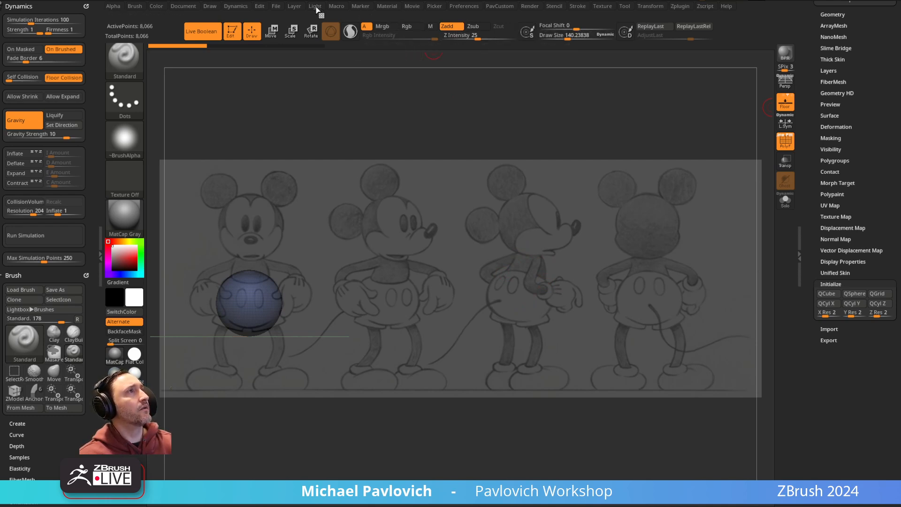
- Show the movie timeline, orbit away from the model sheet, and snap back to the stored front-view camera keyframe
{"action": "left_click", "coordinate": [415, 8]}
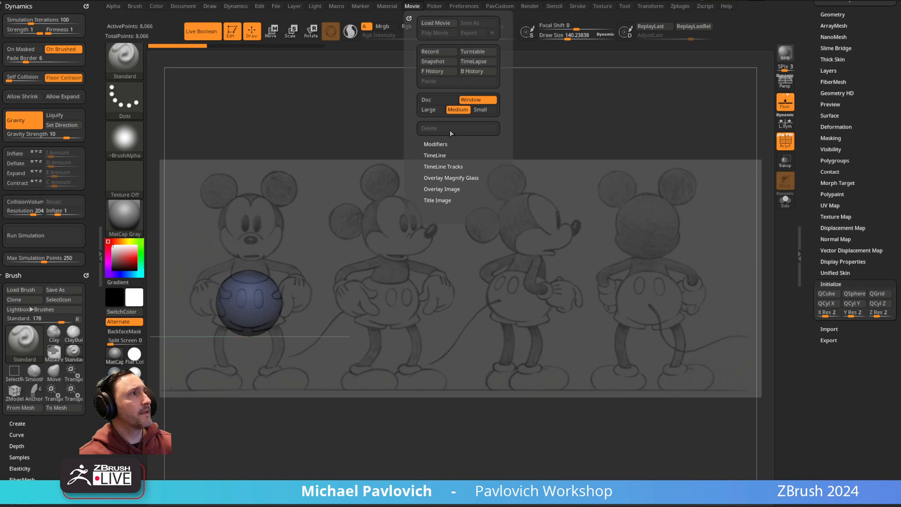
{"action": "left_click", "coordinate": [447, 177]}
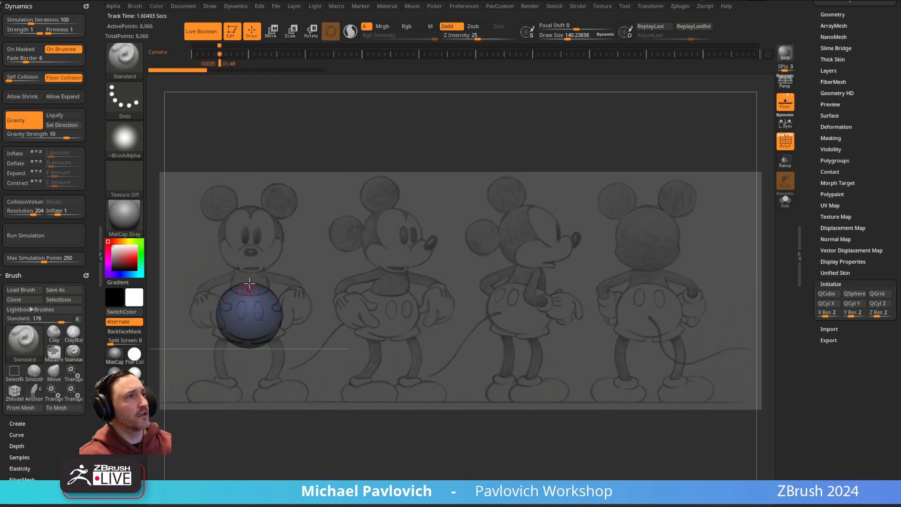
{"action": "left_click_drag", "start_coordinate": [368, 265], "coordinate": [630, 271]}
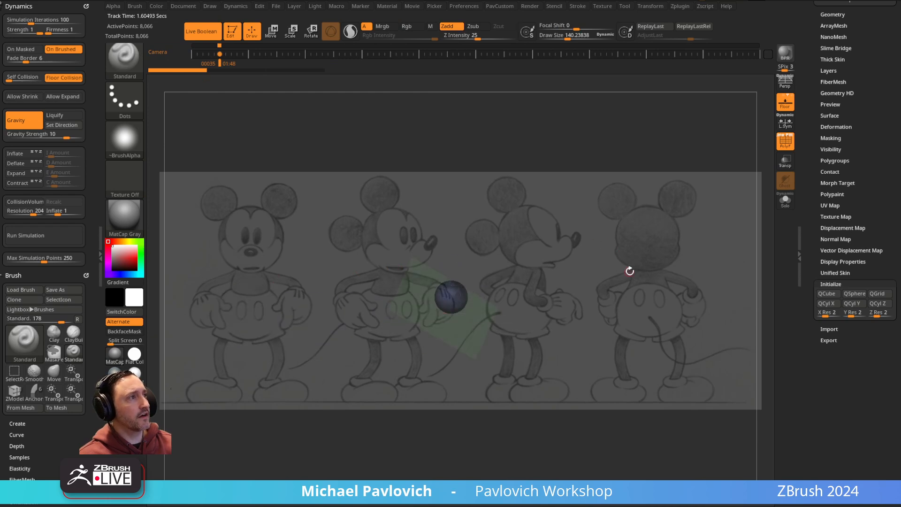
{"action": "key", "text": "Left"}
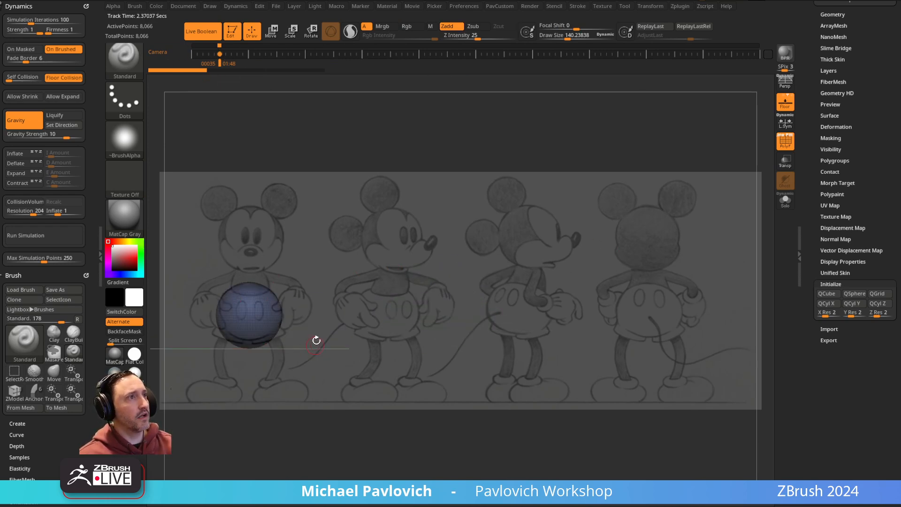
- Duplicate the body sphere within the same mesh, moving the copy straight up over the front-view head
{"action": "key", "text": "w"}
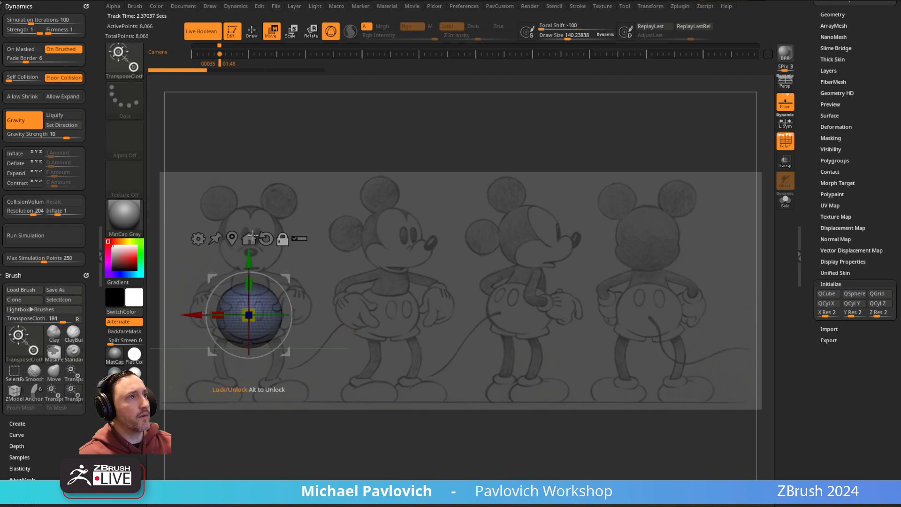
{"action": "left_click_drag", "start_coordinate": [249, 258], "coordinate": [250, 181], "text": "ctrl"}
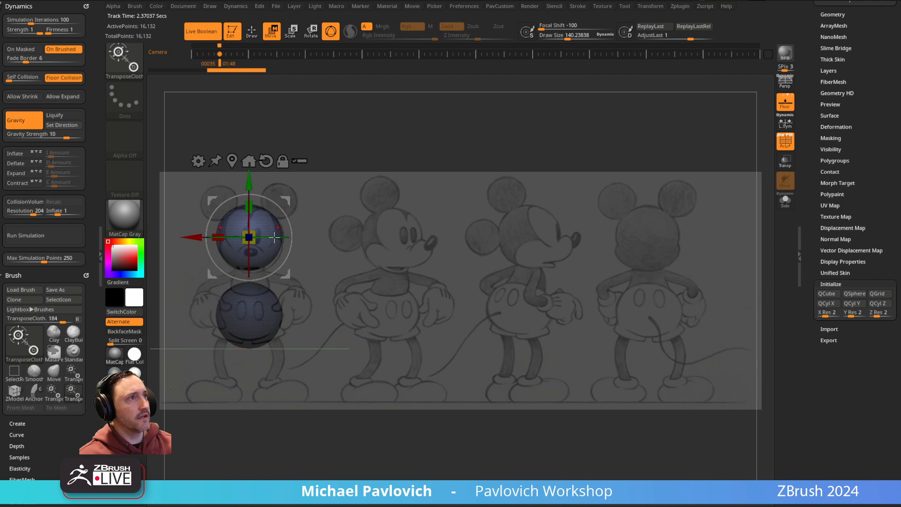
{"action": "left_click_drag", "start_coordinate": [249, 237], "coordinate": [249, 238]}
{"action": "key", "text": "ctrl+z"}
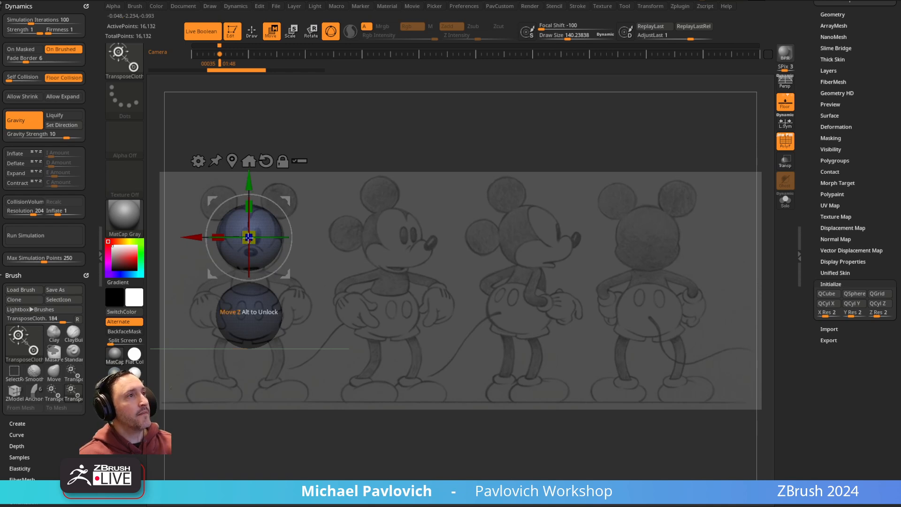
{"action": "mouse_move", "coordinate": [249, 207]}
{"action": "left_mouse_down"}
{"action": "mouse_move", "coordinate": [249, 185]}
{"action": "mouse_move", "coordinate": [250, 227]}
{"action": "mouse_move", "coordinate": [250, 198]}
{"action": "left_mouse_up"}
{"action": "key", "text": "ctrl+z"}
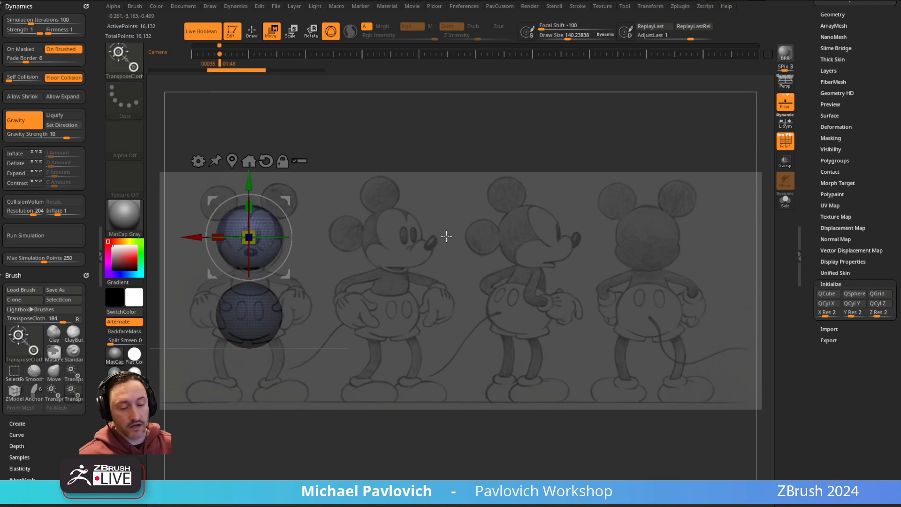
- Switch from TransposeCloth to the regular Transpose brush, shrink the copied sphere, and lower it onto the front-view chest
{"action": "key", "text": "b"}
{"action": "key", "text": "t"}
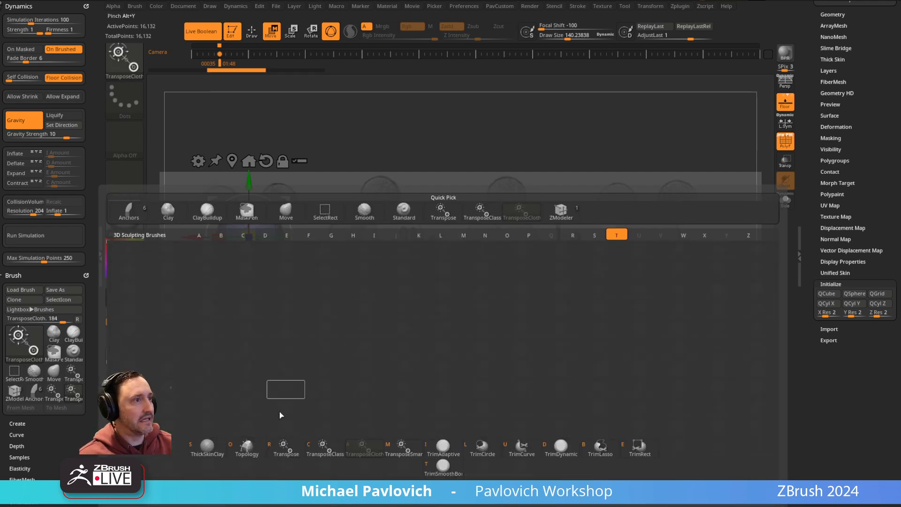
{"action": "left_click", "coordinate": [289, 452]}
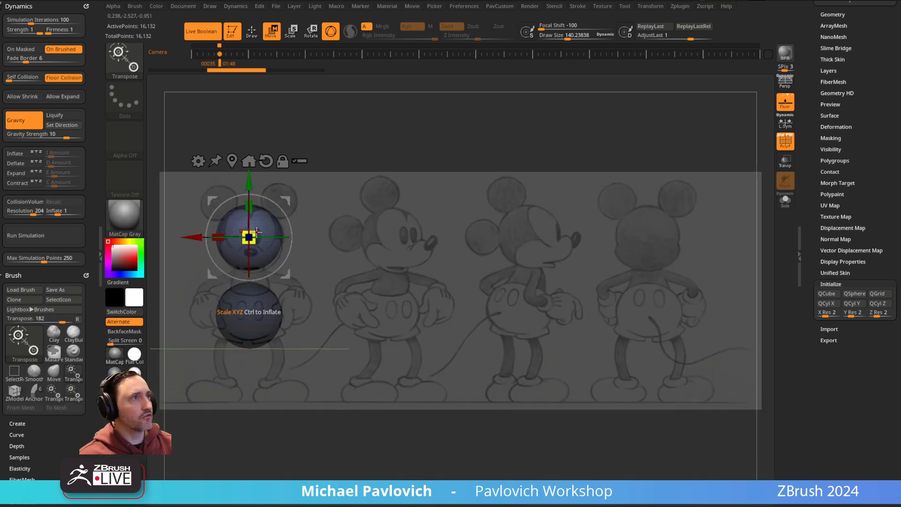
{"action": "left_click_drag", "start_coordinate": [255, 234], "coordinate": [245, 240]}
{"action": "left_click_drag", "start_coordinate": [249, 181], "coordinate": [249, 243]}
{"action": "key", "text": "q"}
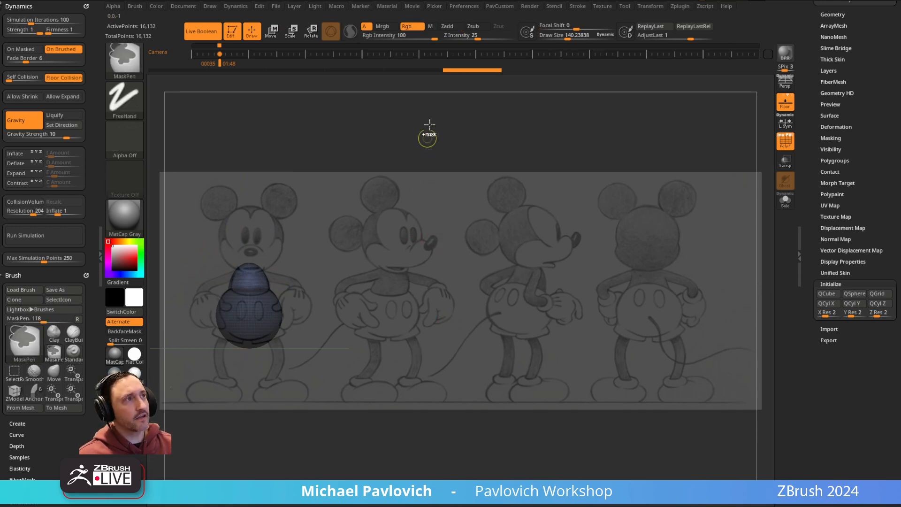
- Turn on Solo, hide the Spotlight model sheet and the floor grid, and frame the two overlapping spheres
{"action": "left_click", "coordinate": [780, 205]}
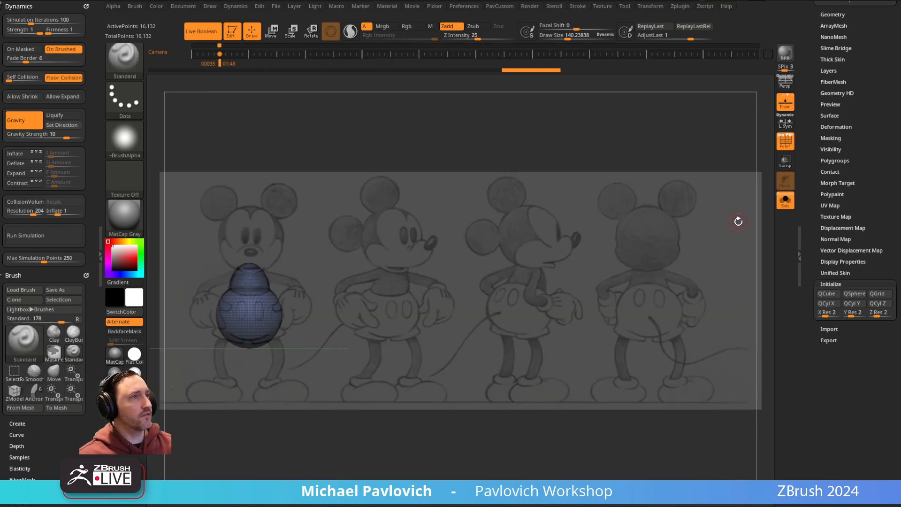
{"action": "key", "text": "shift+z"}
{"action": "left_click", "coordinate": [786, 103]}
{"action": "left_click_drag", "start_coordinate": [473, 230], "coordinate": [472, 223]}
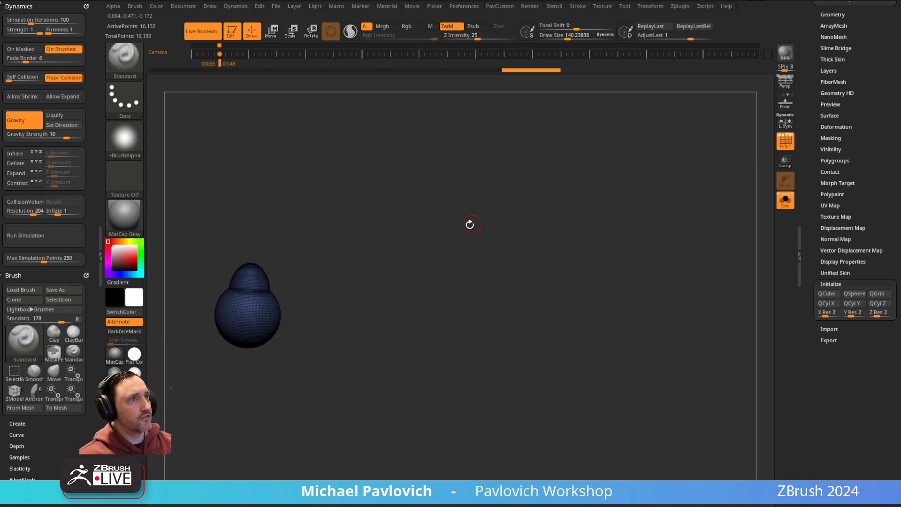
{"action": "key", "text": "f"}
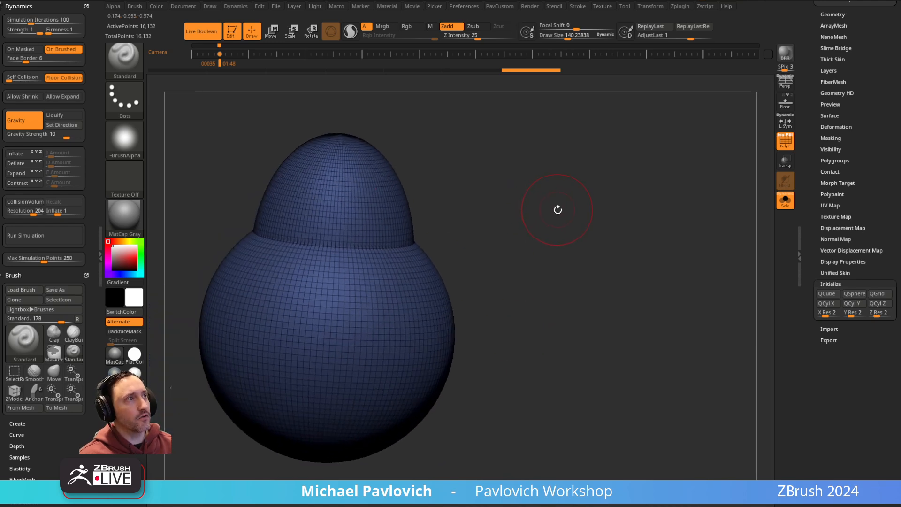
- Split the two spheres into separate polygroups, give the upper one a new polygroup, and briefly isolate it for checking
{"action": "key", "text": "3"}
{"action": "left_click", "coordinate": [547, 308]}
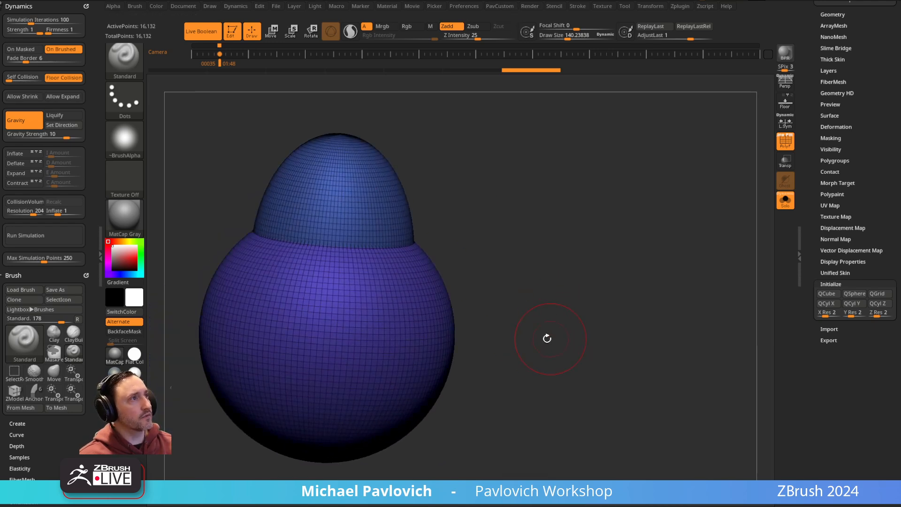
{"action": "left_click", "coordinate": [400, 210], "text": "ctrl+shift"}
{"action": "key", "text": "ctrl+w"}
{"action": "left_click", "coordinate": [497, 195], "text": "ctrl+shift"}
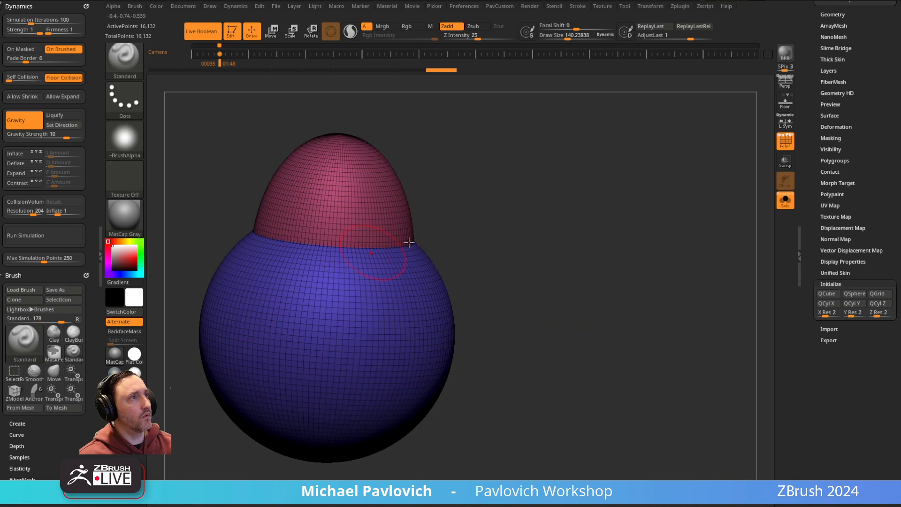
{"action": "left_click", "coordinate": [409, 217], "text": "ctrl+shift"}
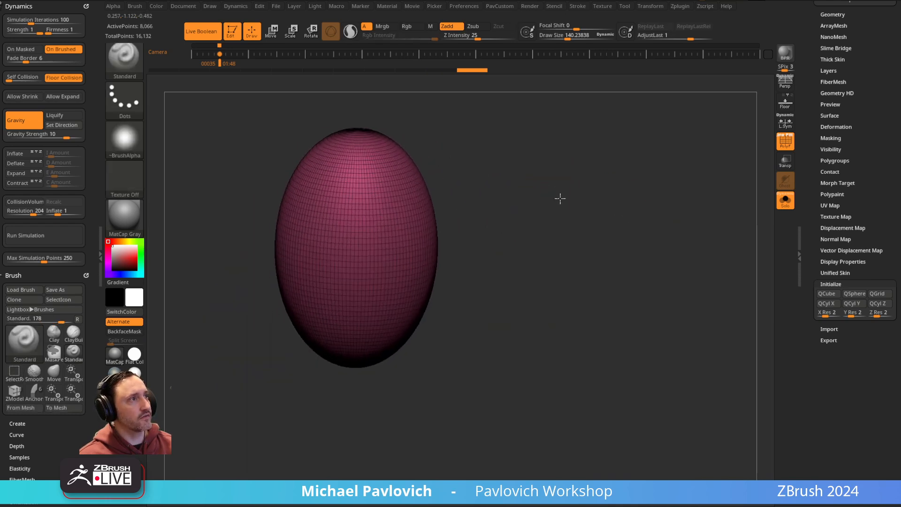
{"action": "left_click", "coordinate": [561, 198], "text": "ctrl+shift"}
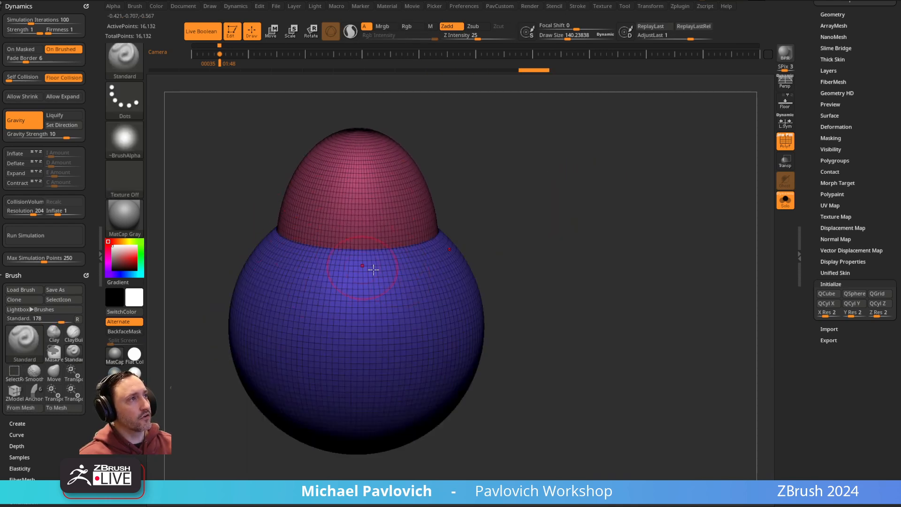
- Turn off Live Boolean and open the gizmo's list of transform types for the two-sphere mesh
{"action": "key", "text": "w"}
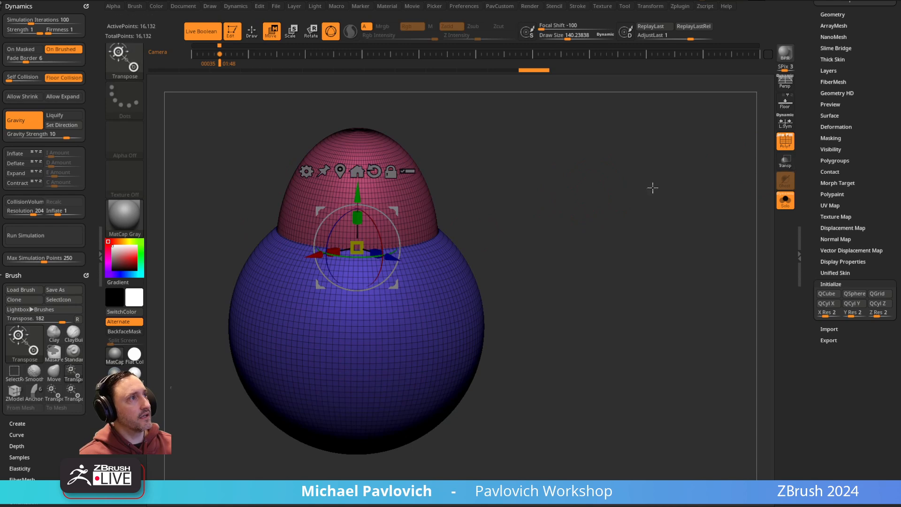
{"action": "left_click", "coordinate": [205, 34]}
{"action": "left_click_drag", "start_coordinate": [813, 91], "coordinate": [804, 234]}
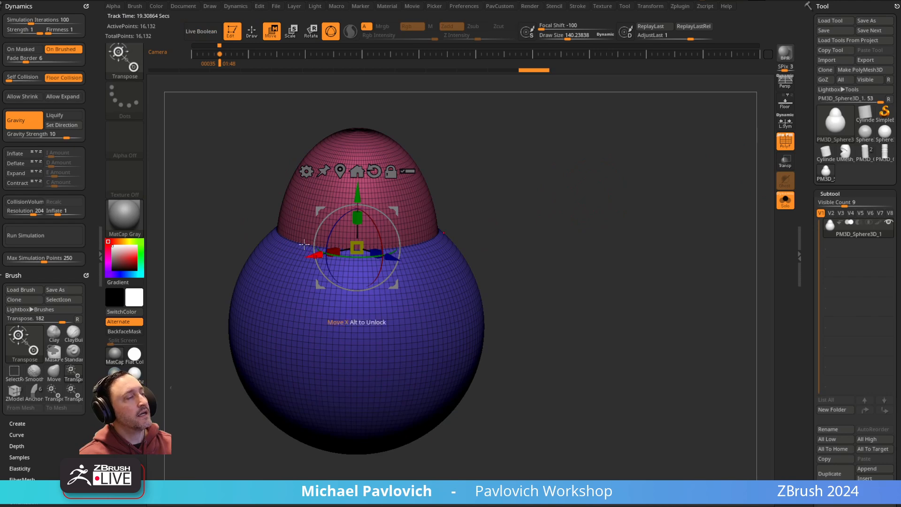
{"action": "left_click", "coordinate": [307, 171]}
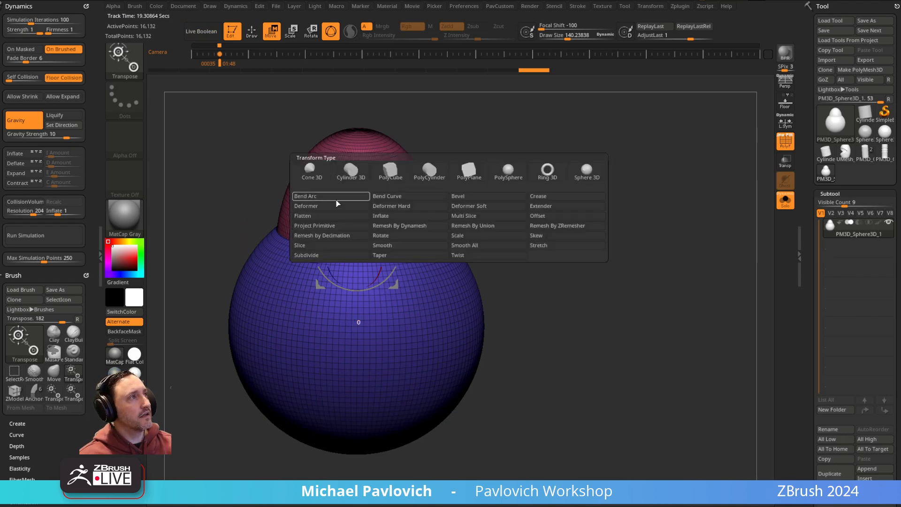
- Fuse the head and body spheres into one mesh with Remesh By Union, keeping the draw mode active
{"action": "left_click", "coordinate": [457, 227]}
{"action": "left_click_drag", "start_coordinate": [423, 268], "coordinate": [593, 238]}
{"action": "key", "text": "q"}
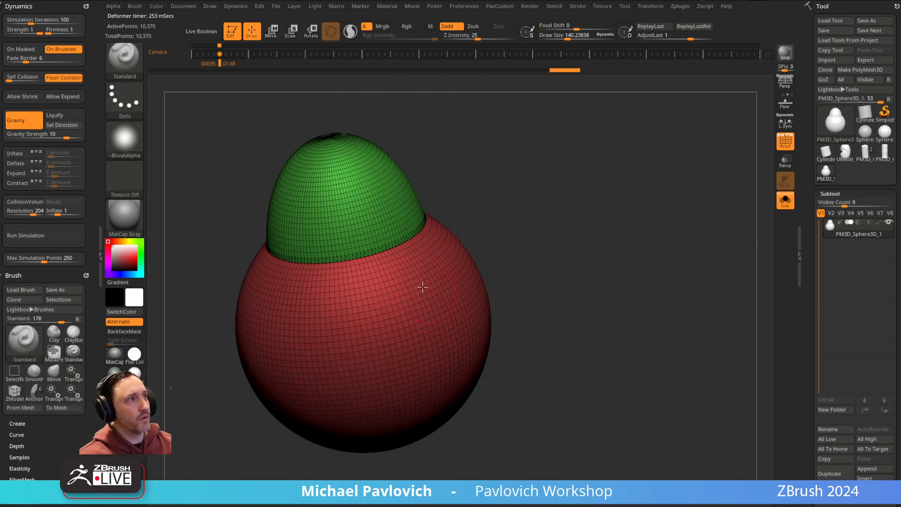
- Retopologize the fused body with ZRemesher at Half, with Adaptive Size 0, Smooth Groups 0 and Keep Groups on
{"action": "key", "text": "2"}
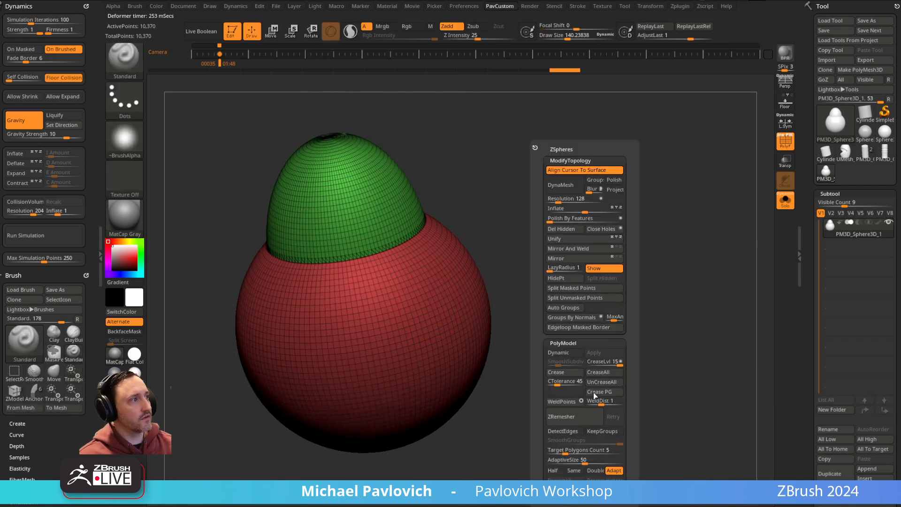
{"action": "left_click", "coordinate": [554, 471]}
{"action": "left_click_drag", "start_coordinate": [567, 461], "coordinate": [539, 462]}
{"action": "left_click", "coordinate": [602, 431]}
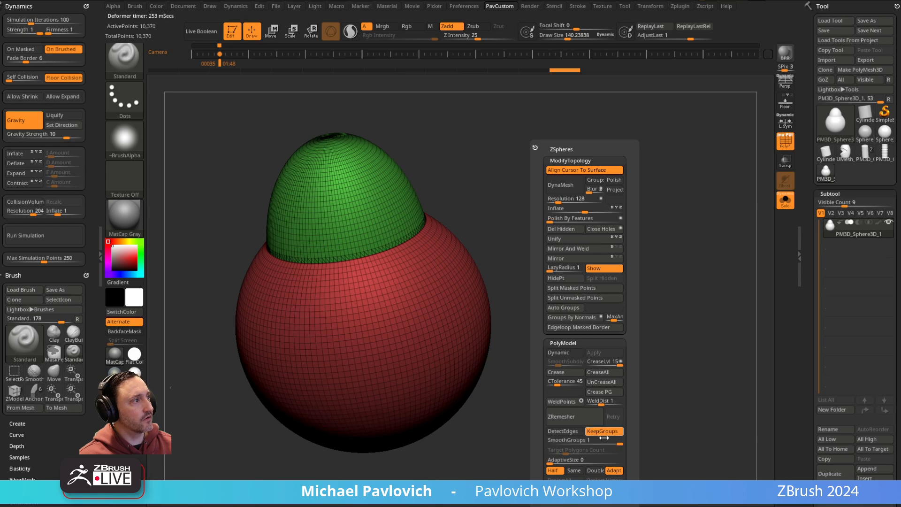
{"action": "left_click", "coordinate": [568, 416]}
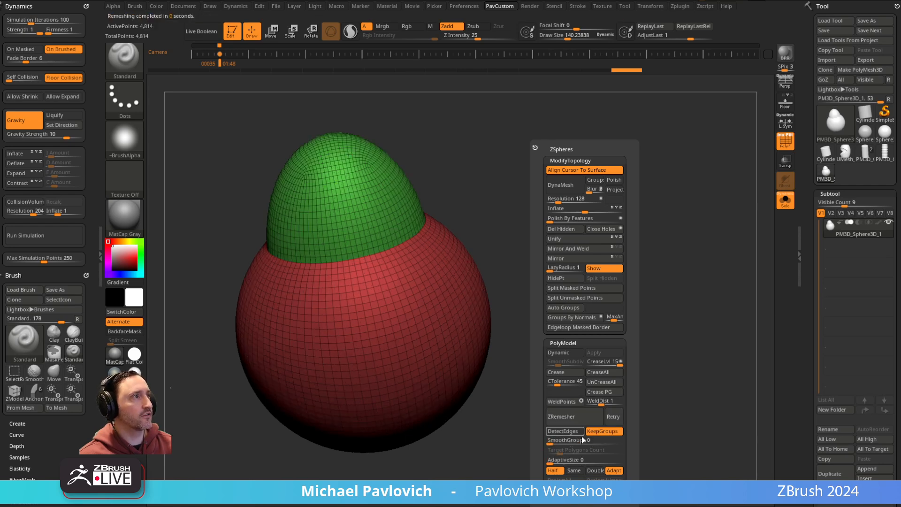
- Run ZRemesher again with the same Half settings to thin out the body mesh further
{"action": "key", "text": "2"}
{"action": "left_click", "coordinate": [558, 417]}
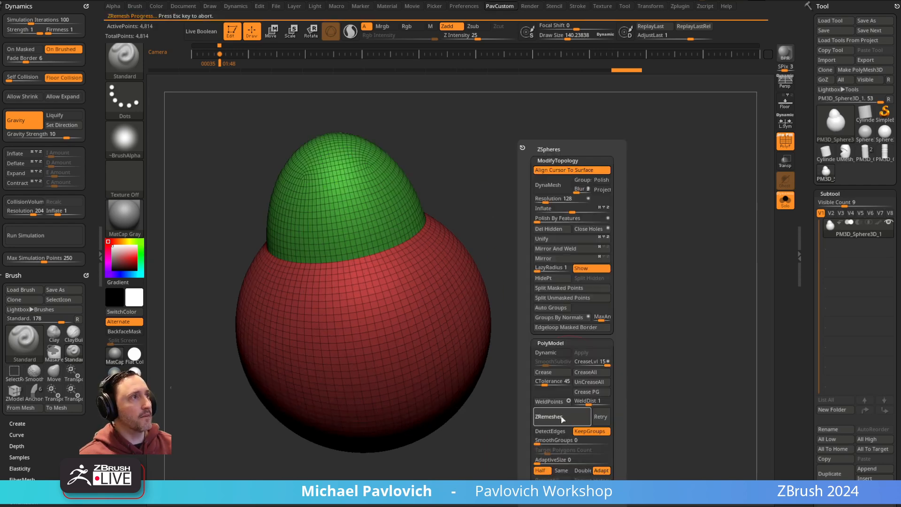
{"action": "left_click", "coordinate": [558, 417]}
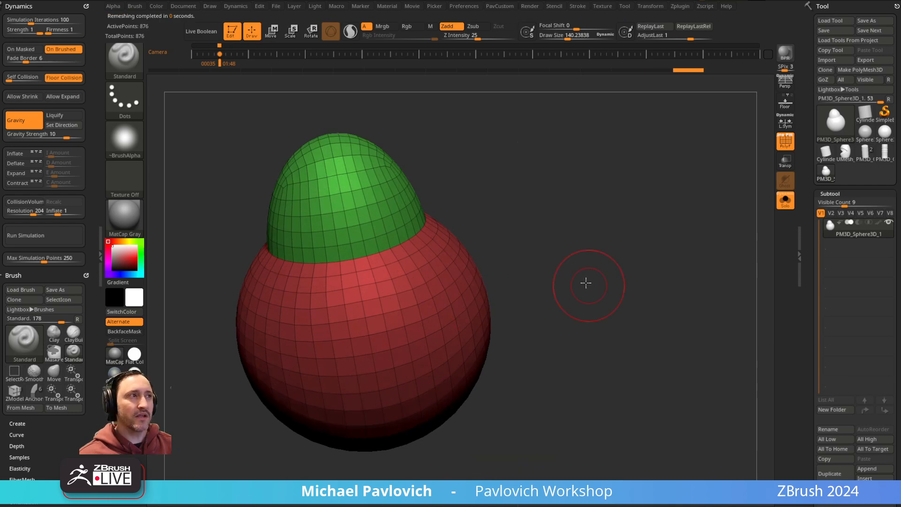
- Show the Mickey reference overlay and go to the camera keyframe that lines the body up with the front-view drawing
{"action": "left_click_drag", "start_coordinate": [590, 285], "coordinate": [393, 270], "text": "shift"}
{"action": "key", "text": "shift+z"}
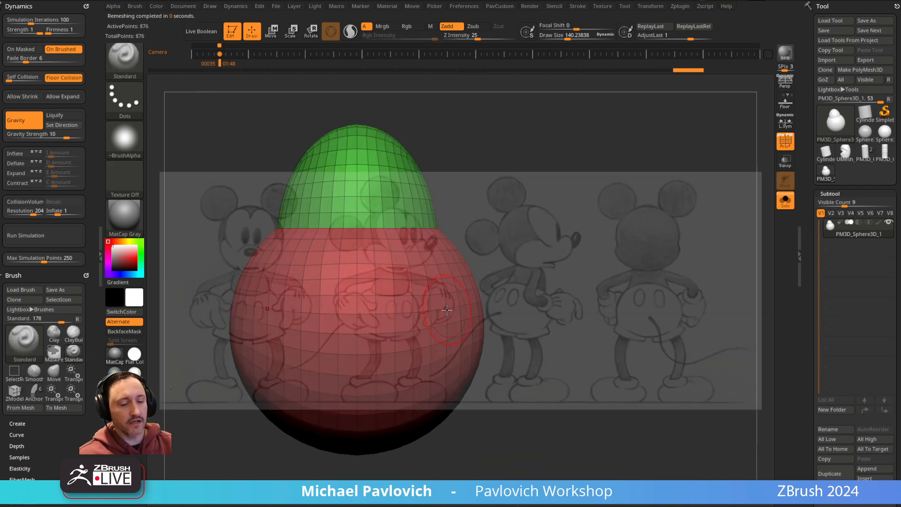
{"action": "key", "text": "Right"}
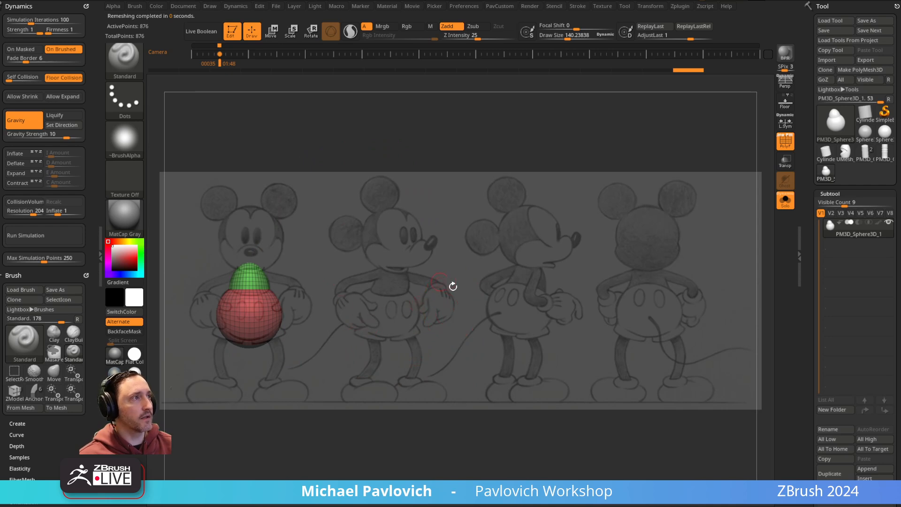
- Set the brush draw size to about 427
{"action": "key", "text": "s"}
{"action": "mouse_move", "coordinate": [254, 348]}
{"action": "left_mouse_down"}
{"action": "mouse_move", "coordinate": [279, 347]}
{"action": "mouse_move", "coordinate": [262, 330]}
{"action": "left_mouse_up"}
{"action": "key", "text": "s"}
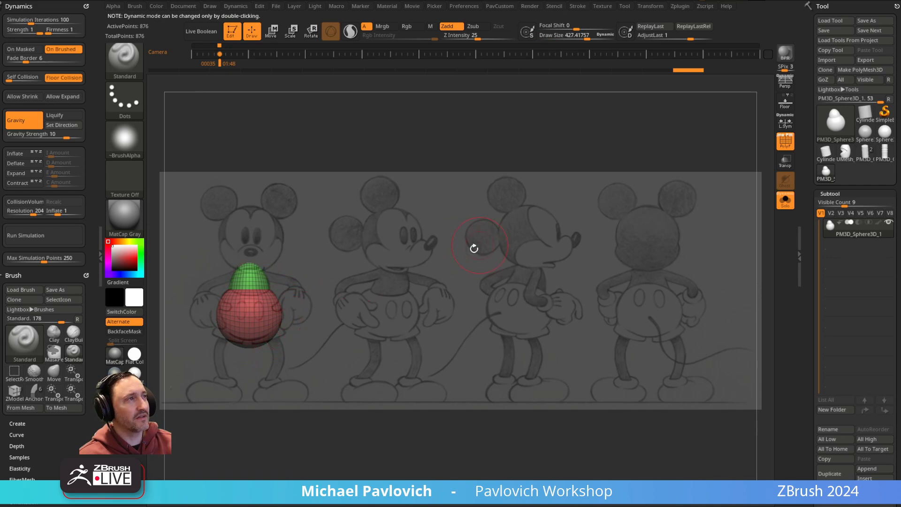
- Look through the cursor and editing options in the Edit preferences
{"action": "left_click", "coordinate": [472, 6]}
{"action": "left_click", "coordinate": [474, 263], "text": "shift"}
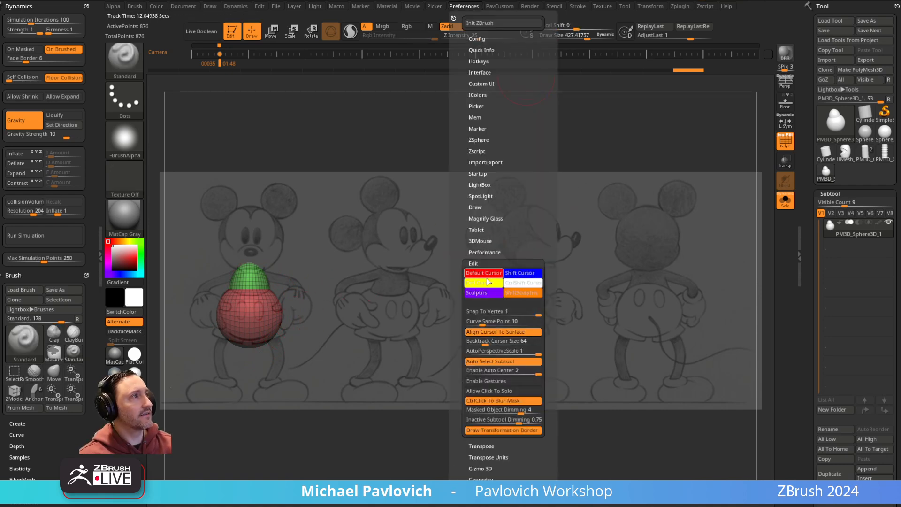
{"action": "left_click", "coordinate": [475, 264]}
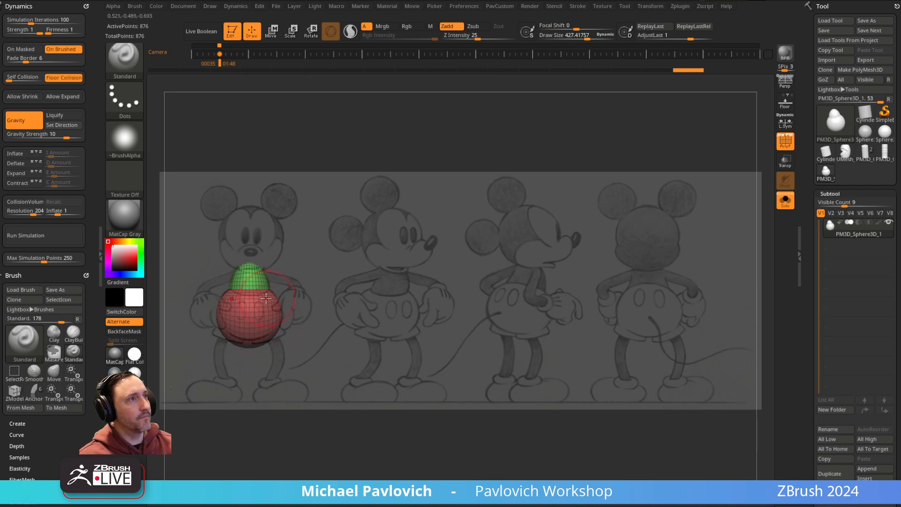
- Undo the test stroke on the body and set the brush draw size to 1000
{"action": "mouse_move", "coordinate": [270, 335]}
{"action": "left_mouse_down"}
{"action": "mouse_move", "coordinate": [267, 342]}
{"action": "mouse_move", "coordinate": [306, 337]}
{"action": "left_mouse_up"}
{"action": "key", "text": "s"}
{"action": "key", "text": "s"}
{"action": "key", "text": "ctrl+z"}
{"action": "key", "text": "s"}
{"action": "left_click_drag", "start_coordinate": [358, 307], "coordinate": [365, 312]}
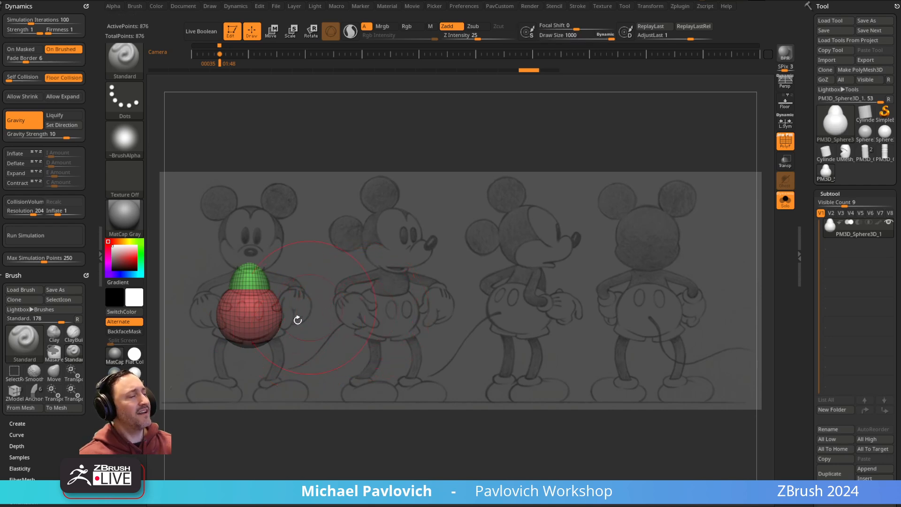
- Look through the Draw preferences for options that affect the brush size
{"action": "key", "text": "s"}
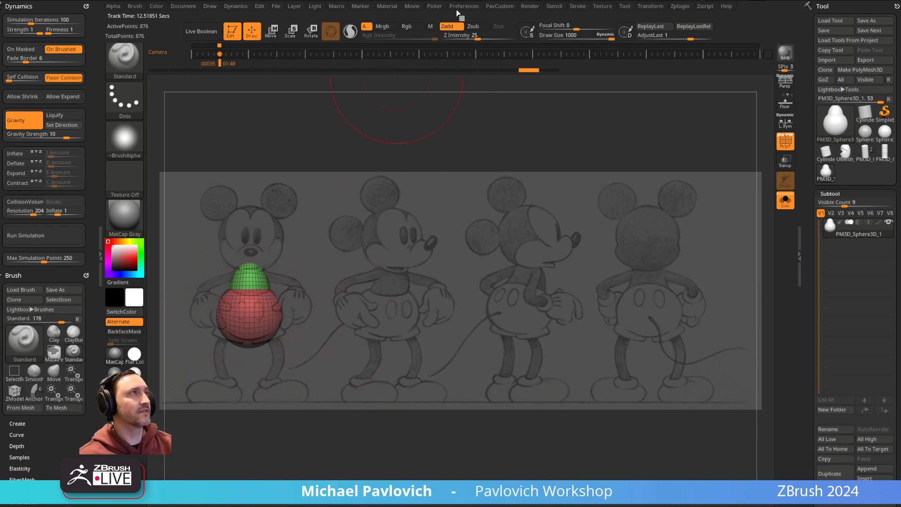
{"action": "left_click", "coordinate": [470, 8]}
{"action": "left_click", "coordinate": [475, 207]}
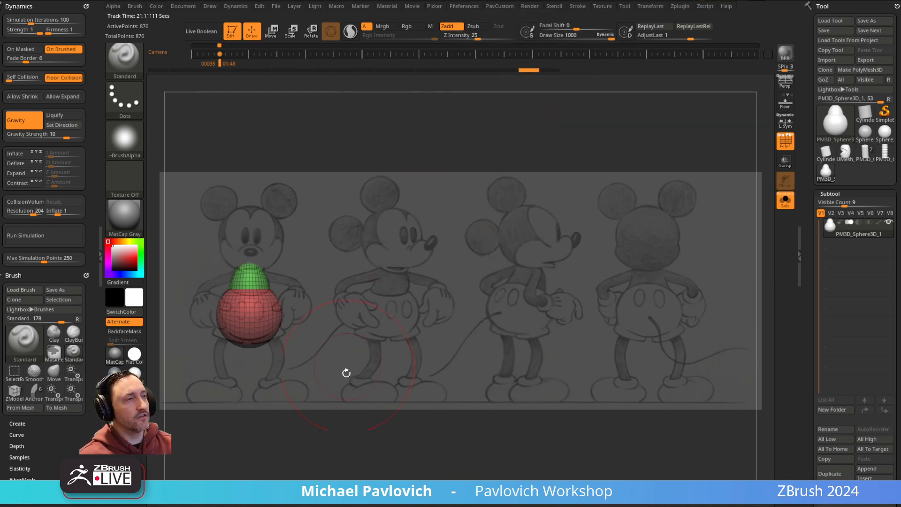
- Scale the body down slightly over the front-view torso and return to the front reference camera keyframe
{"action": "key", "text": "w"}
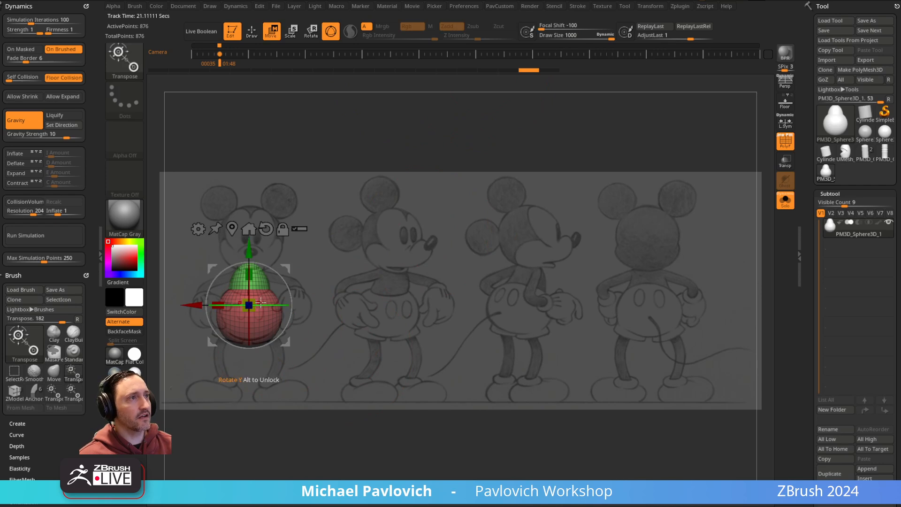
{"action": "left_click_drag", "start_coordinate": [252, 302], "coordinate": [248, 311]}
{"action": "key", "text": "q"}
{"action": "right_click_drag", "start_coordinate": [401, 254], "coordinate": [449, 285], "text": "ctrl"}
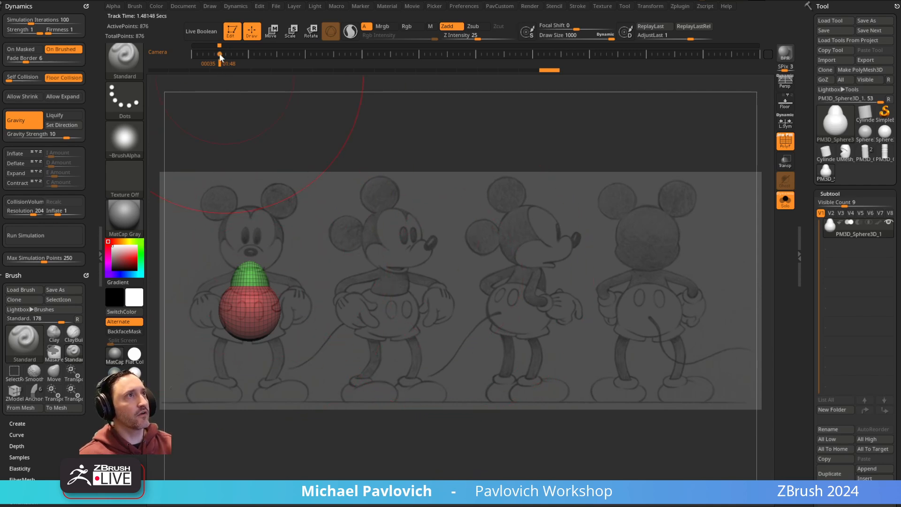
{"action": "right_click_drag", "start_coordinate": [362, 255], "coordinate": [414, 196], "text": "ctrl"}
{"action": "right_click_drag", "start_coordinate": [413, 196], "coordinate": [548, 204], "text": "alt"}
{"action": "key", "text": "Right"}
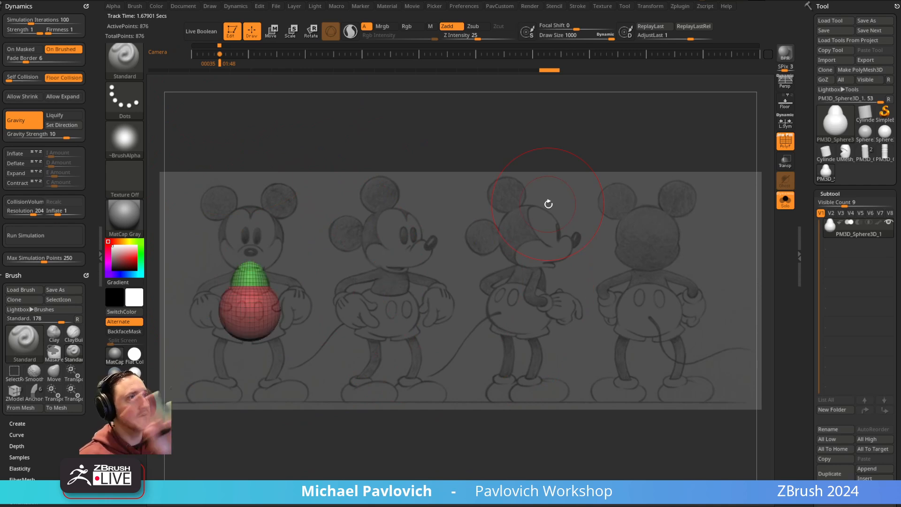
- Nudge the body slightly downward to sit over the torso of the front-view drawing
{"action": "key", "text": "s"}
{"action": "mouse_move", "coordinate": [367, 291]}
{"action": "left_mouse_down"}
{"action": "mouse_move", "coordinate": [312, 300]}
{"action": "mouse_move", "coordinate": [370, 295]}
{"action": "left_mouse_up"}
{"action": "key", "text": "w"}
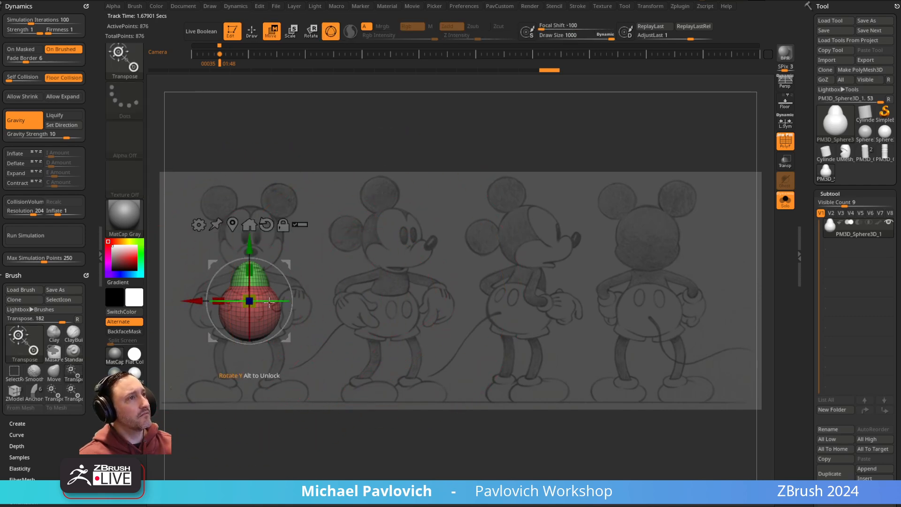
{"action": "left_click_drag", "start_coordinate": [385, 259], "coordinate": [427, 276], "text": "alt"}
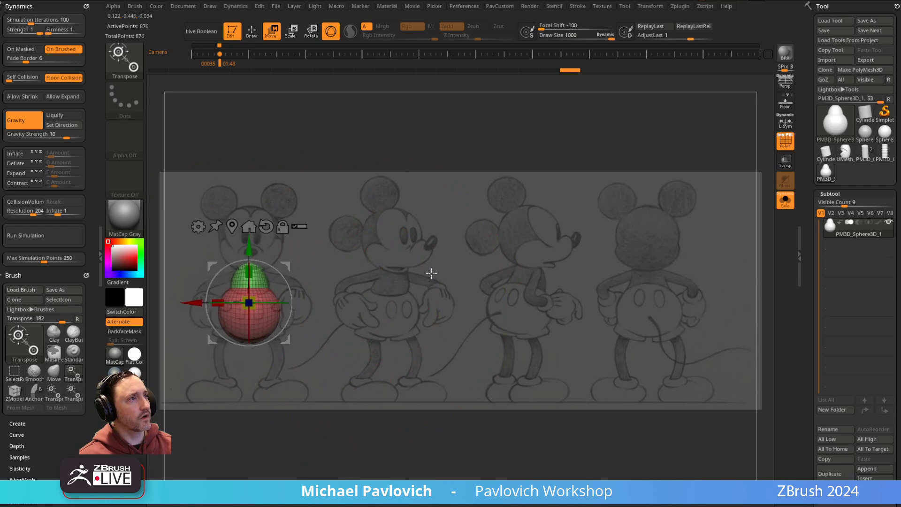
- Return to draw mode and set the brush draw size to about 62
{"action": "key", "text": "q"}
{"action": "key", "text": "s"}
{"action": "left_click_drag", "start_coordinate": [299, 184], "coordinate": [277, 182]}
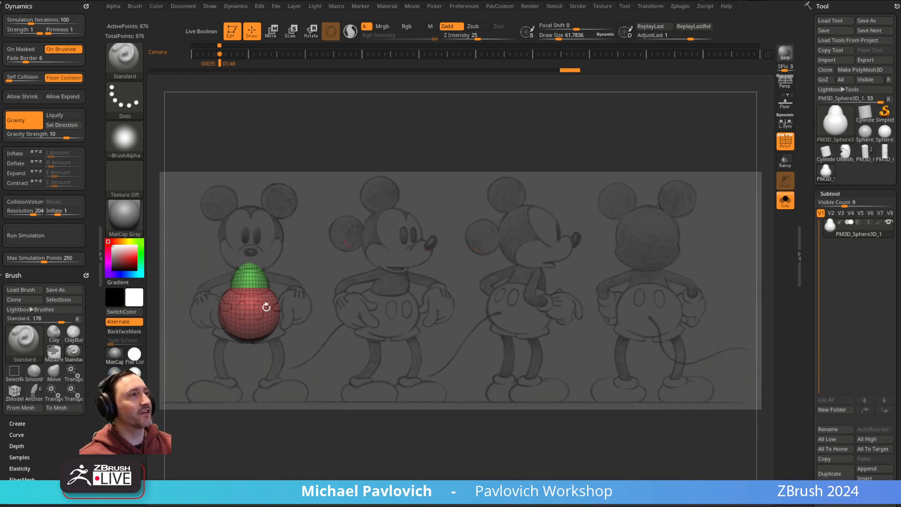
- Switch to the browser, study Mickey's body in the Steamboat Willie video from 4:36, and return to ZBrush
{"action": "left_click_drag", "start_coordinate": [516, 506], "coordinate": [462, 10]}
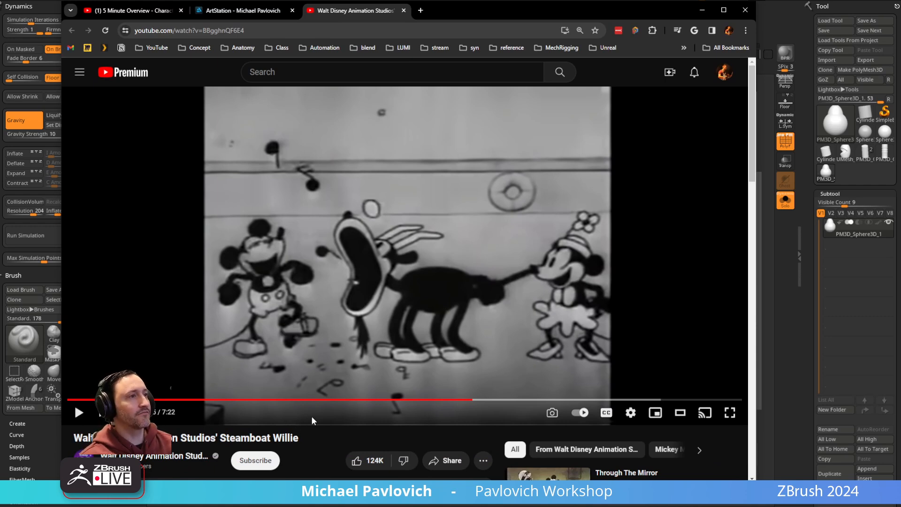
{"action": "left_click", "coordinate": [79, 412]}
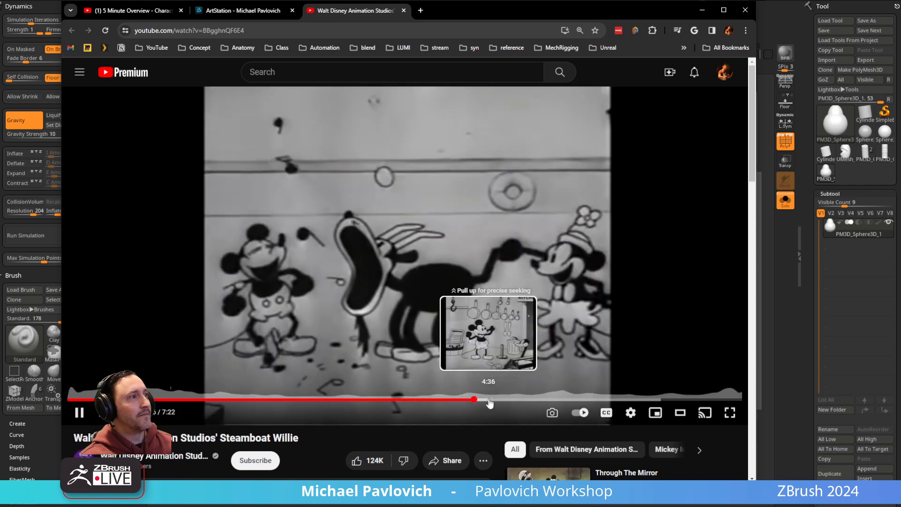
{"action": "left_click", "coordinate": [489, 399]}
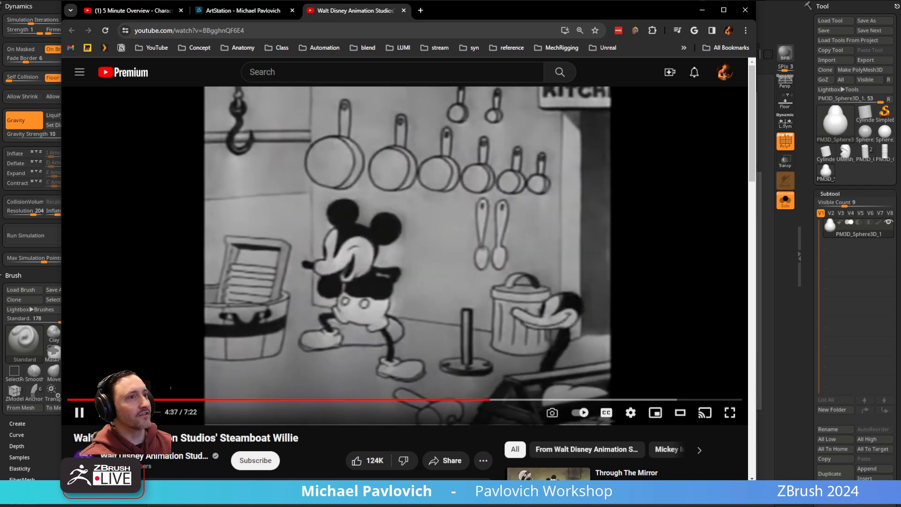
{"action": "left_click", "coordinate": [406, 155]}
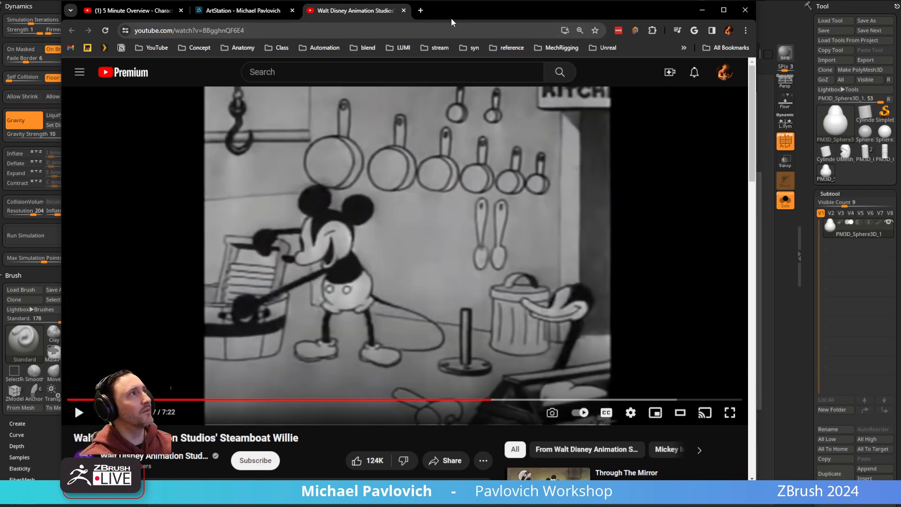
{"action": "key", "text": "alt+Tab"}
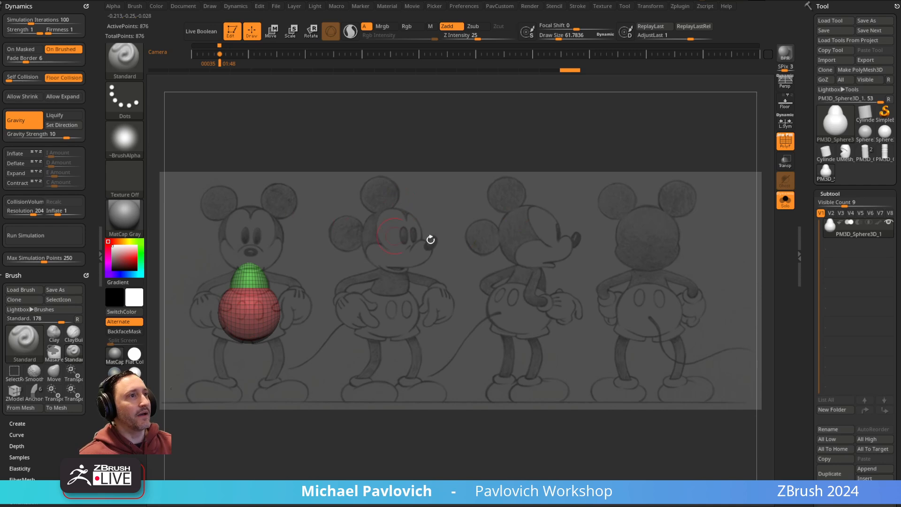
{"action": "key", "text": "shift"}
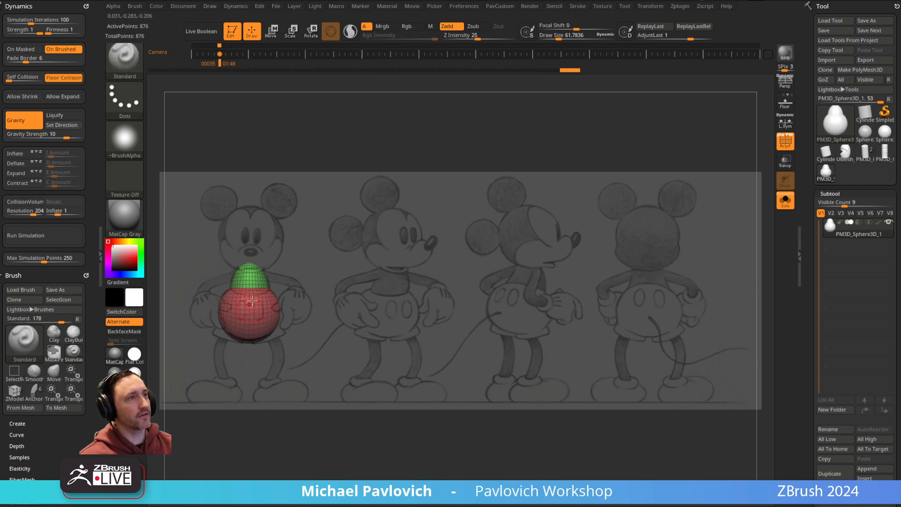
- Hide the reference overlay and bring the body to the middle of the canvas
{"action": "mouse_move", "coordinate": [376, 260]}
{"action": "left_mouse_down", "text": "alt"}
{"action": "mouse_move", "coordinate": [629, 250]}
{"action": "mouse_move", "coordinate": [514, 268]}
{"action": "left_mouse_up", "text": "alt"}
{"action": "key", "text": "shift+z"}
{"action": "mouse_move", "coordinate": [514, 268]}
{"action": "left_mouse_down"}
{"action": "mouse_move", "coordinate": [489, 270]}
{"action": "mouse_move", "coordinate": [520, 270]}
{"action": "left_mouse_up"}
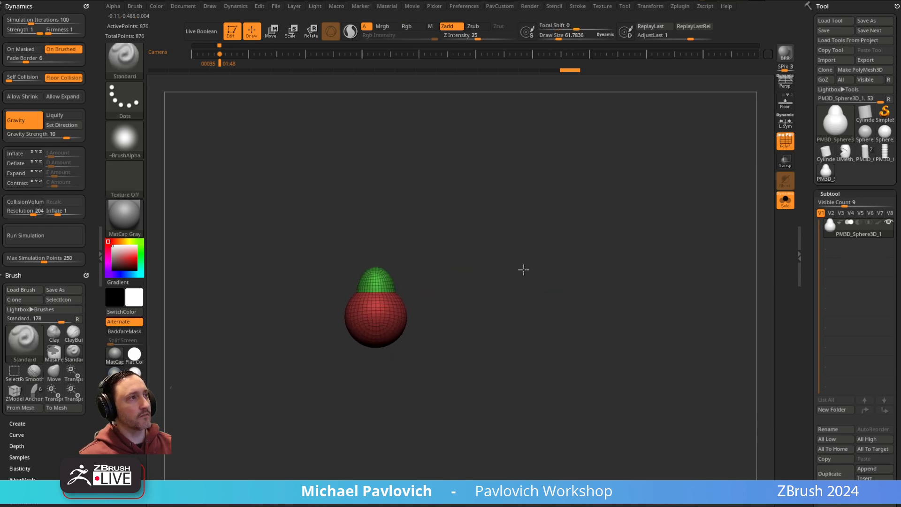
- Push the upper body sideways with the Move brush at a draw size of about 126 so the shape leans
{"action": "key", "text": "b"}
{"action": "key", "text": "m"}
{"action": "key", "text": "v"}
{"action": "left_click_drag", "start_coordinate": [360, 292], "coordinate": [368, 293]}
{"action": "key", "text": "s"}
{"action": "mouse_move", "coordinate": [386, 295]}
{"action": "left_mouse_down"}
{"action": "mouse_move", "coordinate": [404, 294]}
{"action": "mouse_move", "coordinate": [400, 286]}
{"action": "left_mouse_up"}
{"action": "key", "text": "s"}
{"action": "key", "text": "s"}
{"action": "mouse_move", "coordinate": [371, 298]}
{"action": "left_mouse_down"}
{"action": "mouse_move", "coordinate": [384, 273]}
{"action": "mouse_move", "coordinate": [393, 288]}
{"action": "left_mouse_up"}
{"action": "left_click_drag", "start_coordinate": [376, 268], "coordinate": [378, 270]}
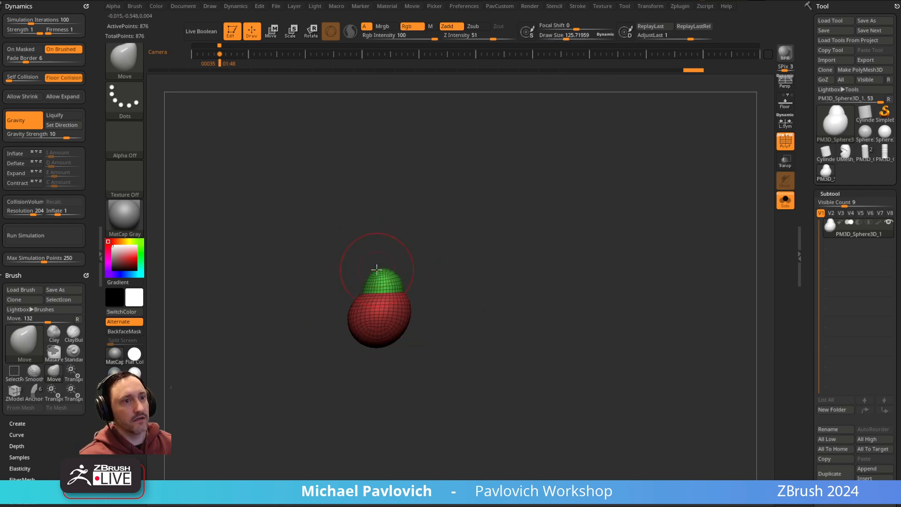
- Switch to Photoshop and close the ZBrushLIVE Title Bar Ver 3.2 Text.psd document
{"action": "key", "text": "alt+Tab"}
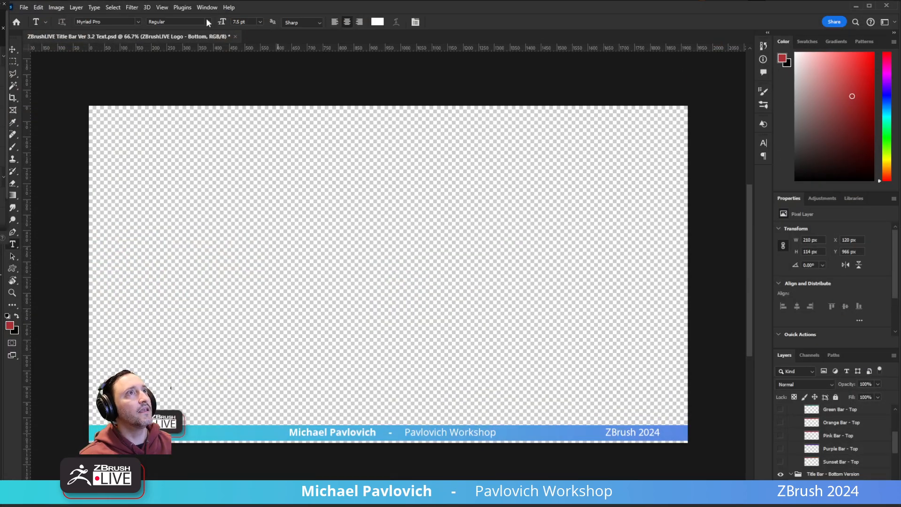
{"action": "left_click", "coordinate": [235, 36]}
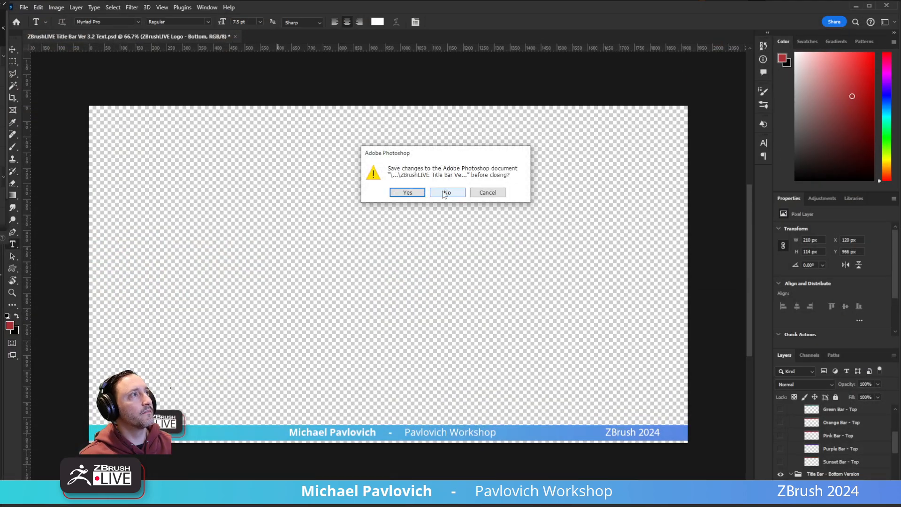
{"action": "left_click", "coordinate": [420, 194]}
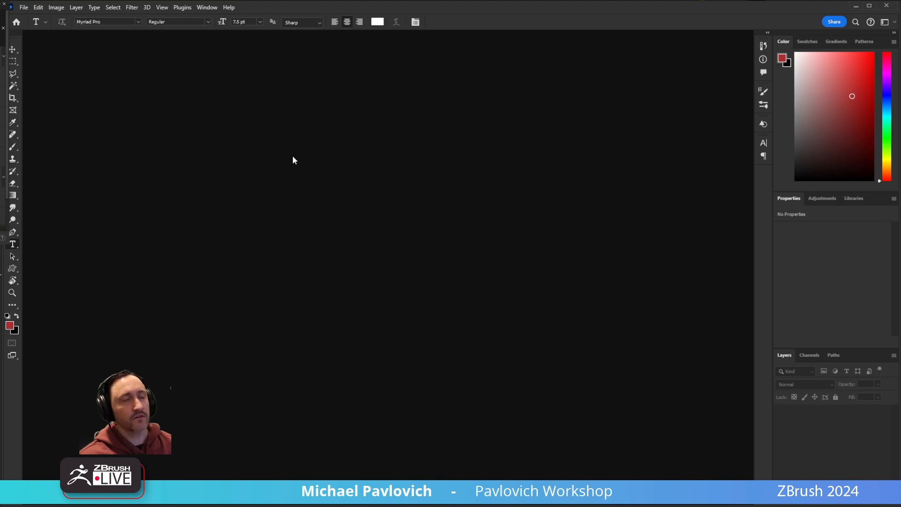
{"action": "key", "text": "ctrl+n"}
{"action": "key", "text": "Return"}
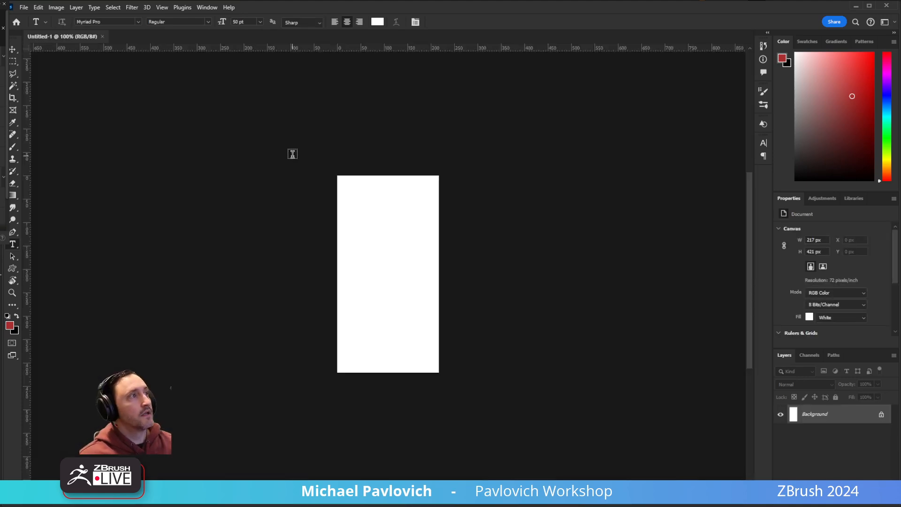
{"action": "left_click", "coordinate": [103, 36]}
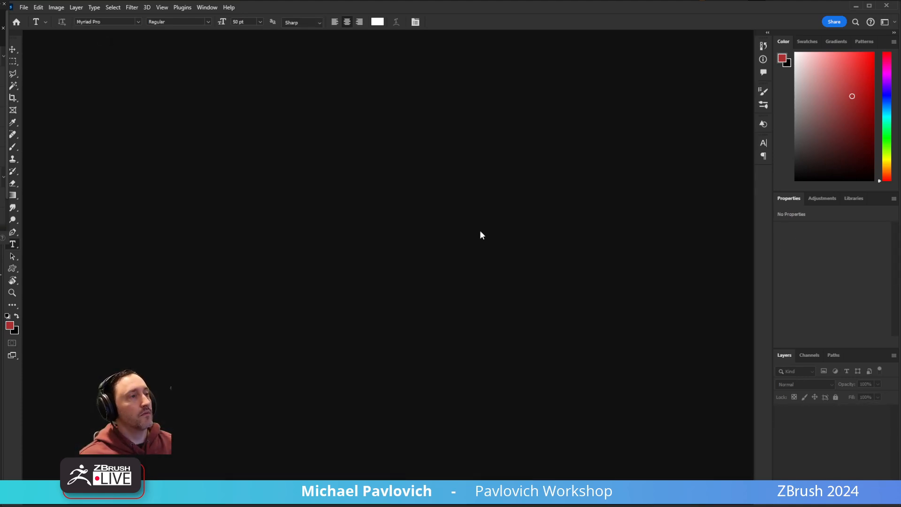
- Create a new white RGB document 500 pixels wide and 421 pixels high at 72 pixels per inch
{"action": "key", "text": "ctrl+n"}
{"action": "double_click", "coordinate": [384, 205]}
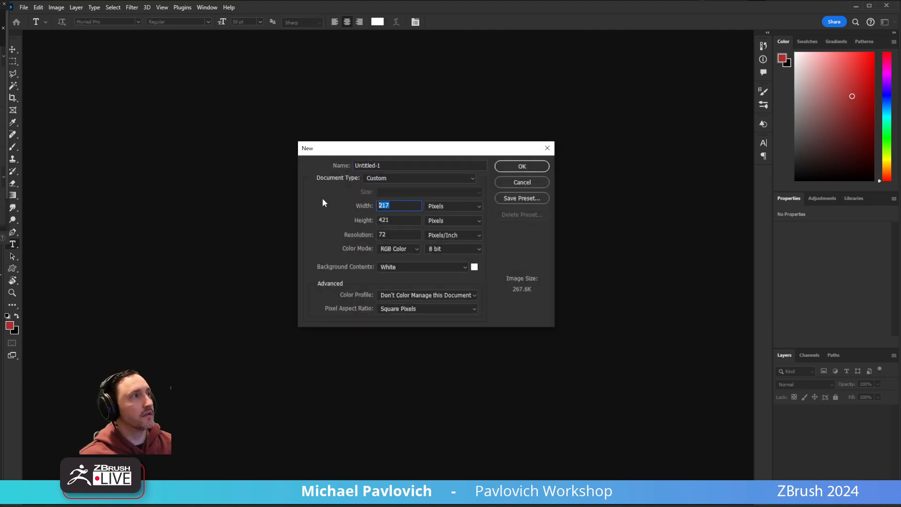
{"action": "type", "text": "500"}
{"action": "key", "text": "Return"}
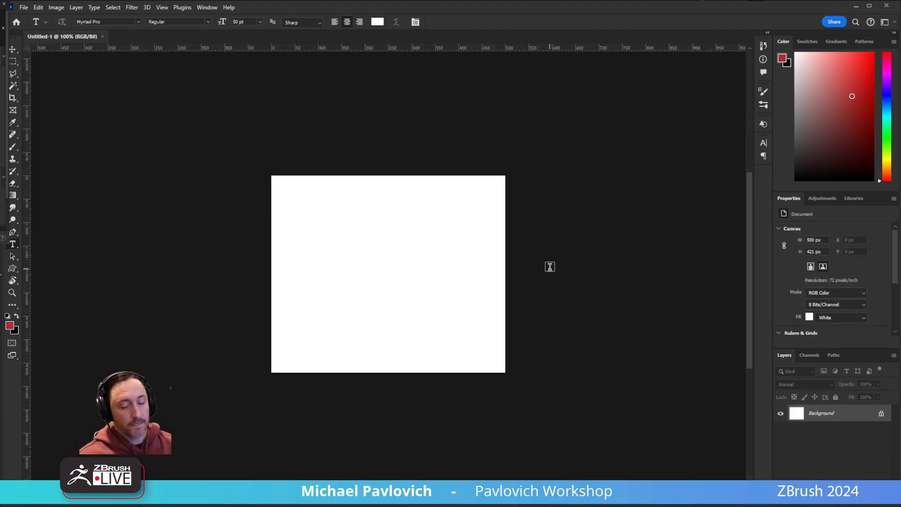
- Choose the Brush tool with a muted dark red color and add an empty layer above the background
{"action": "key", "text": "b"}
{"action": "left_click", "coordinate": [821, 131]}
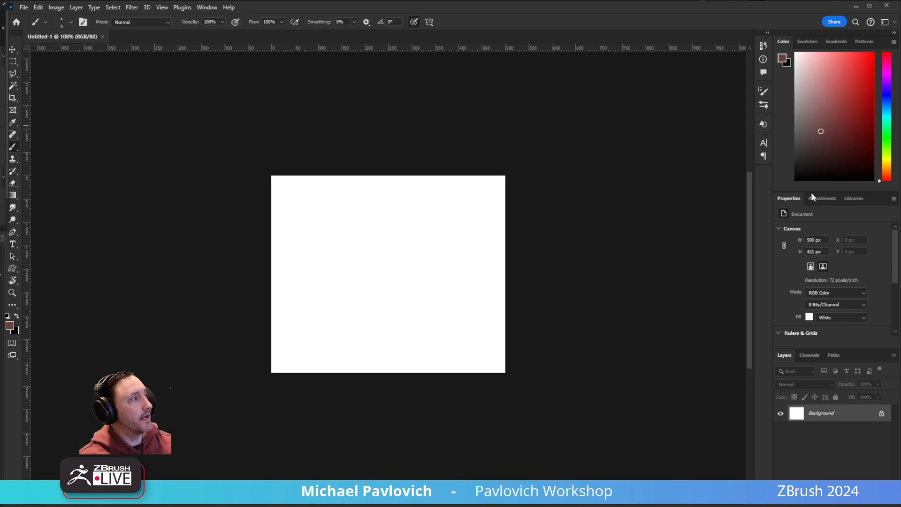
{"action": "left_click", "coordinate": [862, 499]}
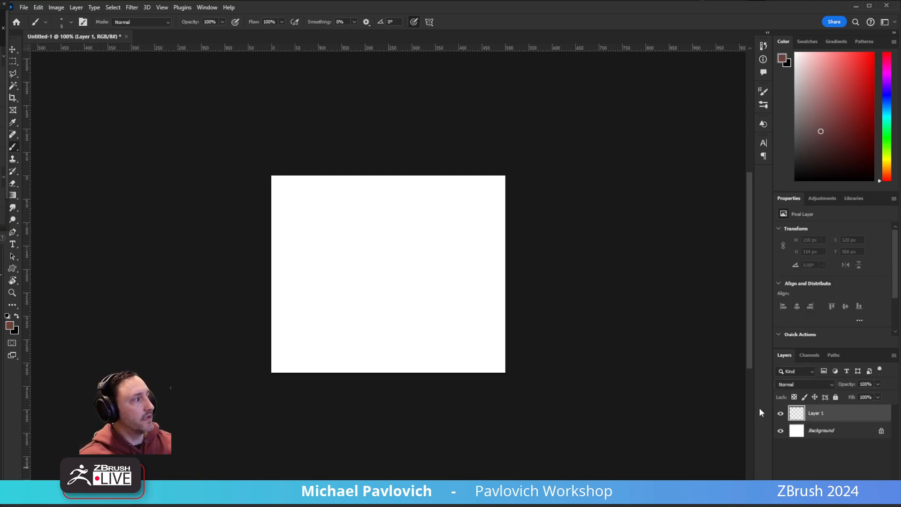
{"action": "mouse_move", "coordinate": [386, 221]}
{"action": "left_mouse_down"}
{"action": "mouse_move", "coordinate": [402, 243]}
{"action": "mouse_move", "coordinate": [375, 275]}
{"action": "mouse_move", "coordinate": [400, 255]}
{"action": "mouse_move", "coordinate": [389, 272]}
{"action": "left_mouse_up"}
{"action": "key", "text": "ctrl+z"}
{"action": "key", "text": "ctrl+z"}
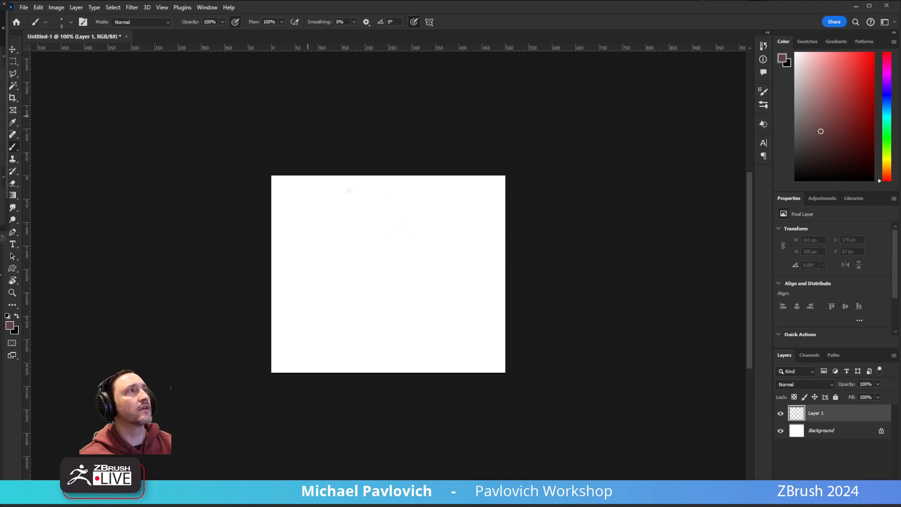
{"action": "mouse_move", "coordinate": [369, 214]}
{"action": "left_mouse_down"}
{"action": "mouse_move", "coordinate": [357, 248]}
{"action": "mouse_move", "coordinate": [376, 211]}
{"action": "left_mouse_up"}
{"action": "key", "text": "ctrl+z"}
- Sketch a side-view body in the middle of the canvas from a chest oval, smaller pelvis oval, connecting contours, arm and leg lines
{"action": "left_click_drag", "start_coordinate": [370, 251], "coordinate": [353, 237]}
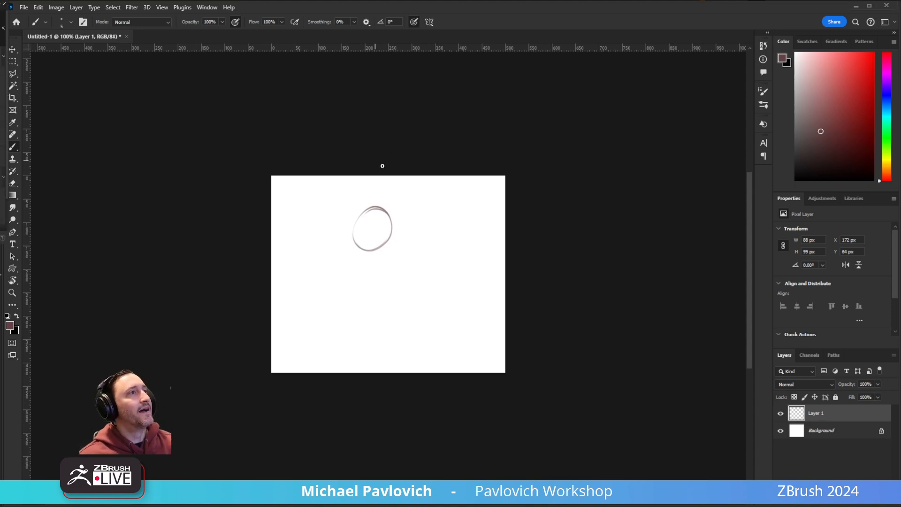
{"action": "mouse_move", "coordinate": [360, 219]}
{"action": "left_mouse_down"}
{"action": "mouse_move", "coordinate": [378, 204]}
{"action": "mouse_move", "coordinate": [359, 255]}
{"action": "mouse_move", "coordinate": [378, 259]}
{"action": "mouse_move", "coordinate": [385, 280]}
{"action": "mouse_move", "coordinate": [387, 273]}
{"action": "left_mouse_up"}
{"action": "key", "text": "ctrl+z"}
{"action": "left_click_drag", "start_coordinate": [387, 226], "coordinate": [386, 255]}
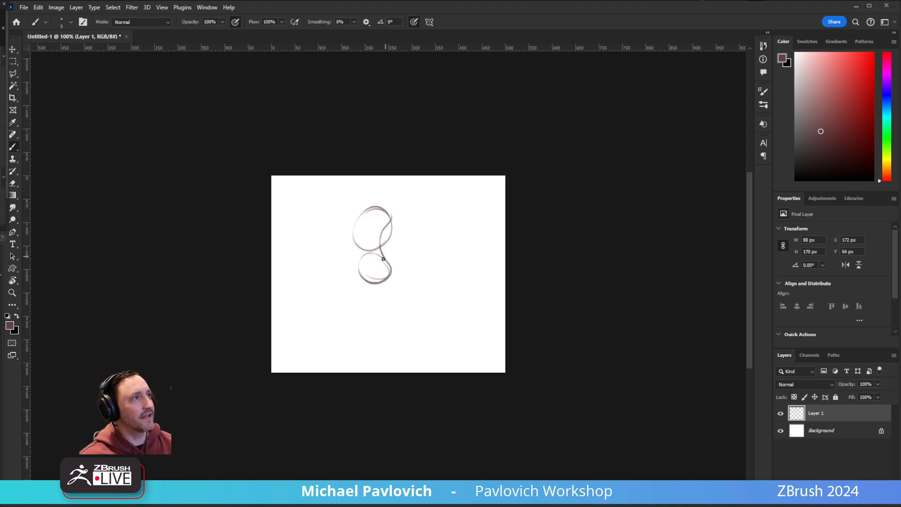
{"action": "left_click_drag", "start_coordinate": [356, 224], "coordinate": [378, 314]}
{"action": "left_click_drag", "start_coordinate": [387, 279], "coordinate": [387, 347]}
{"action": "mouse_move", "coordinate": [380, 230]}
{"action": "left_mouse_down"}
{"action": "mouse_move", "coordinate": [374, 215]}
{"action": "mouse_move", "coordinate": [388, 238]}
{"action": "mouse_move", "coordinate": [381, 245]}
{"action": "left_mouse_up"}
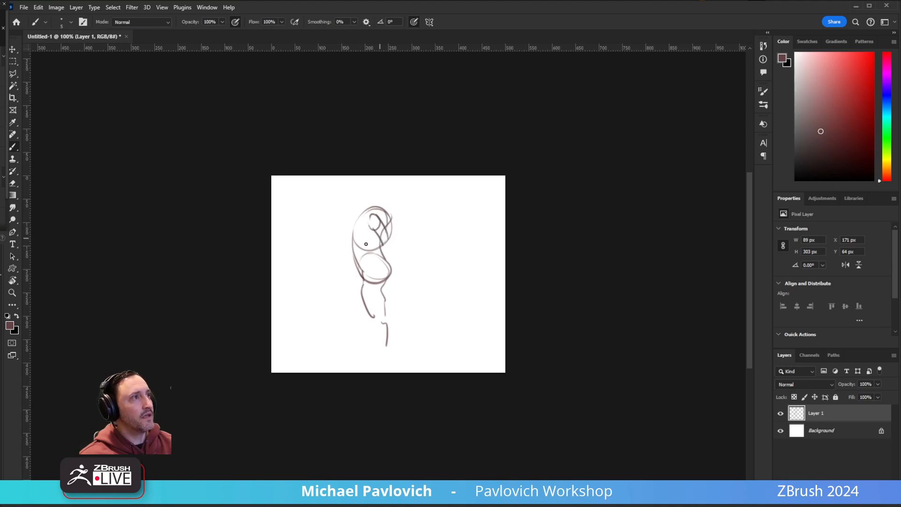
- Sketch a pear-shaped torso of two overlapping ovals on each side of the middle figure, plus a wide oval below
{"action": "mouse_move", "coordinate": [430, 212]}
{"action": "left_mouse_down"}
{"action": "mouse_move", "coordinate": [458, 282]}
{"action": "mouse_move", "coordinate": [430, 222]}
{"action": "mouse_move", "coordinate": [444, 254]}
{"action": "left_mouse_up"}
{"action": "mouse_move", "coordinate": [300, 228]}
{"action": "left_mouse_down"}
{"action": "mouse_move", "coordinate": [326, 241]}
{"action": "mouse_move", "coordinate": [304, 221]}
{"action": "mouse_move", "coordinate": [328, 284]}
{"action": "mouse_move", "coordinate": [332, 264]}
{"action": "left_mouse_up"}
{"action": "mouse_move", "coordinate": [313, 220]}
{"action": "left_mouse_down"}
{"action": "mouse_move", "coordinate": [306, 281]}
{"action": "mouse_move", "coordinate": [322, 242]}
{"action": "mouse_move", "coordinate": [337, 265]}
{"action": "left_mouse_up"}
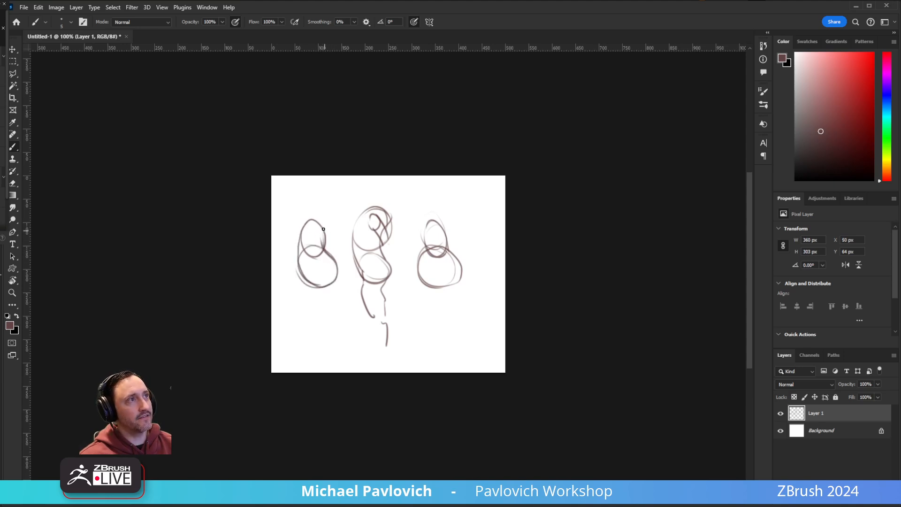
{"action": "mouse_move", "coordinate": [322, 228]}
{"action": "left_mouse_down"}
{"action": "mouse_move", "coordinate": [331, 260]}
{"action": "mouse_move", "coordinate": [325, 227]}
{"action": "mouse_move", "coordinate": [314, 280]}
{"action": "left_mouse_up"}
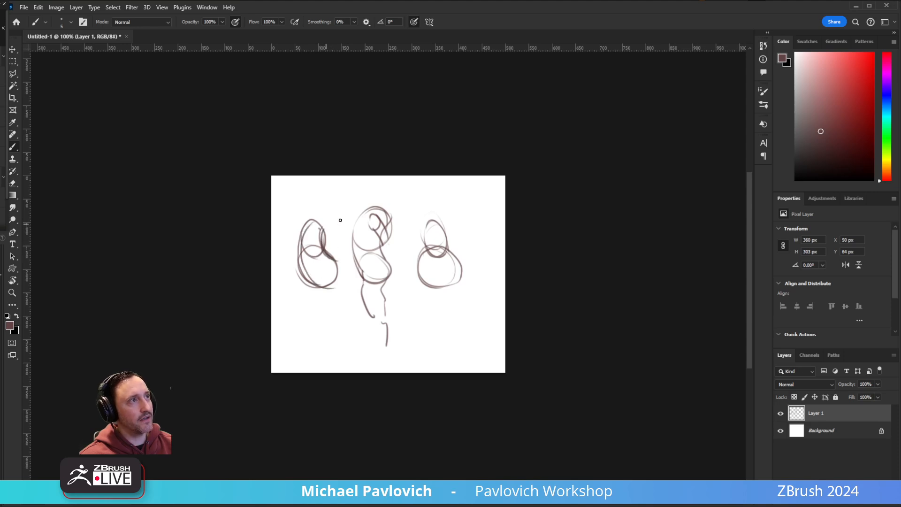
{"action": "mouse_move", "coordinate": [347, 324]}
{"action": "left_mouse_down"}
{"action": "mouse_move", "coordinate": [316, 329]}
{"action": "mouse_move", "coordinate": [358, 320]}
{"action": "left_mouse_up"}
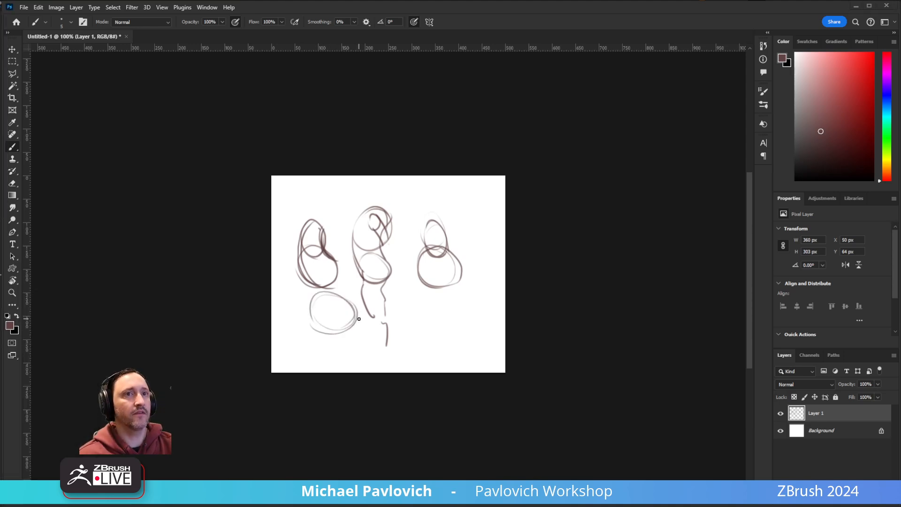
- Clear all the sketches from Layer 1 and deselect
{"action": "left_click_drag", "start_coordinate": [205, 43], "coordinate": [78, 134]}
{"action": "left_click", "coordinate": [870, 412]}
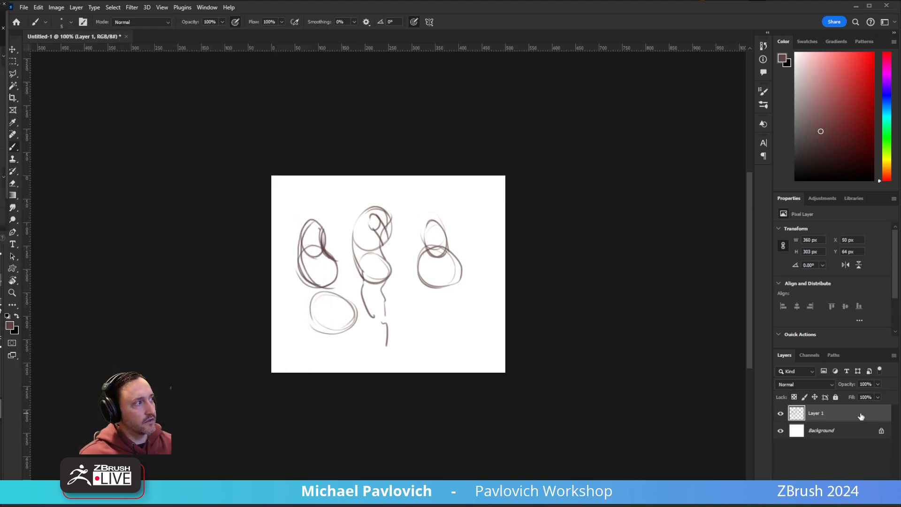
{"action": "key", "text": "ctrl+a"}
{"action": "key", "text": "Delete"}
{"action": "key", "text": "ctrl+d"}
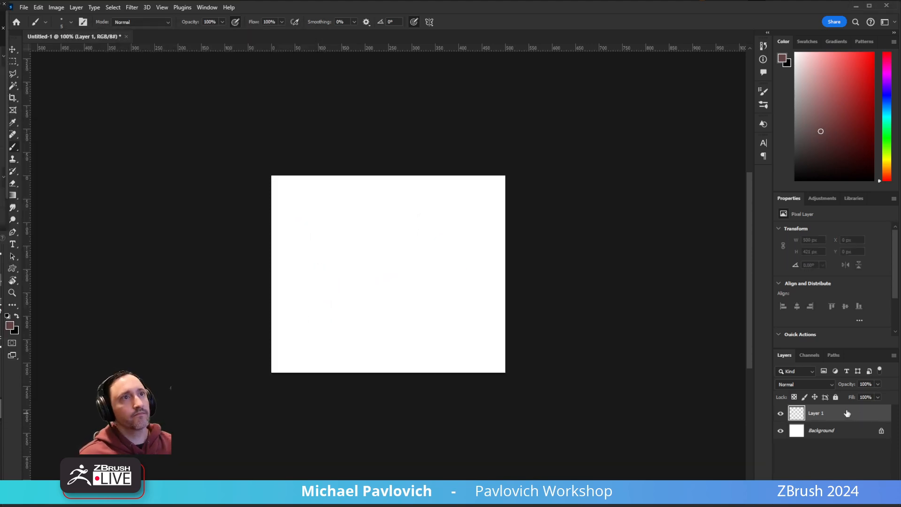
- Bend the Pro Pen 2 pressure curve in Wacom Tablet Properties toward a firmer feel and move the window aside
{"action": "left_click", "coordinate": [1, 390]}
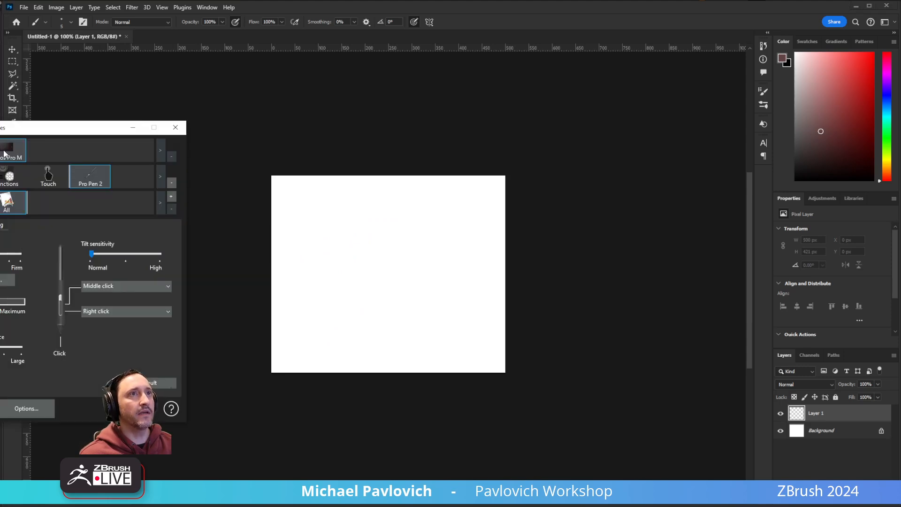
{"action": "left_click_drag", "start_coordinate": [9, 133], "coordinate": [176, 160]}
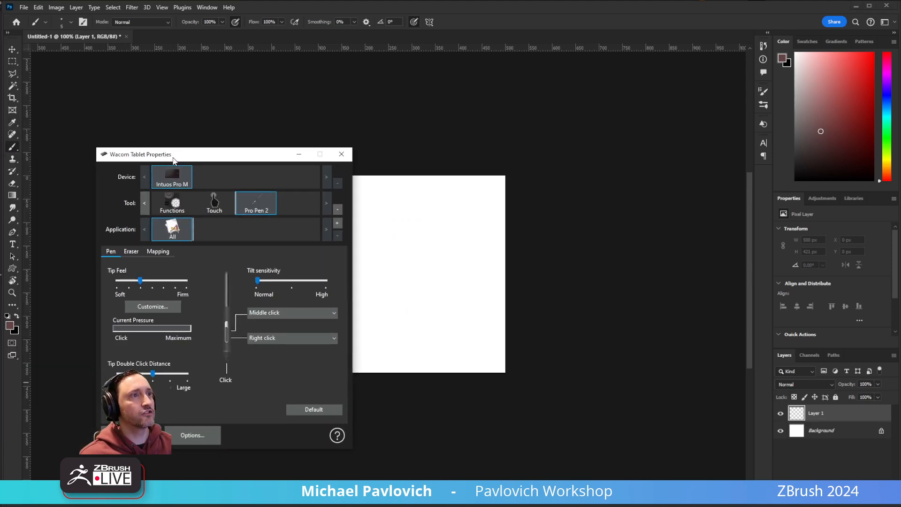
{"action": "left_click", "coordinate": [150, 306]}
{"action": "mouse_move", "coordinate": [155, 264]}
{"action": "left_mouse_down"}
{"action": "mouse_move", "coordinate": [169, 283]}
{"action": "mouse_move", "coordinate": [153, 261]}
{"action": "left_mouse_up"}
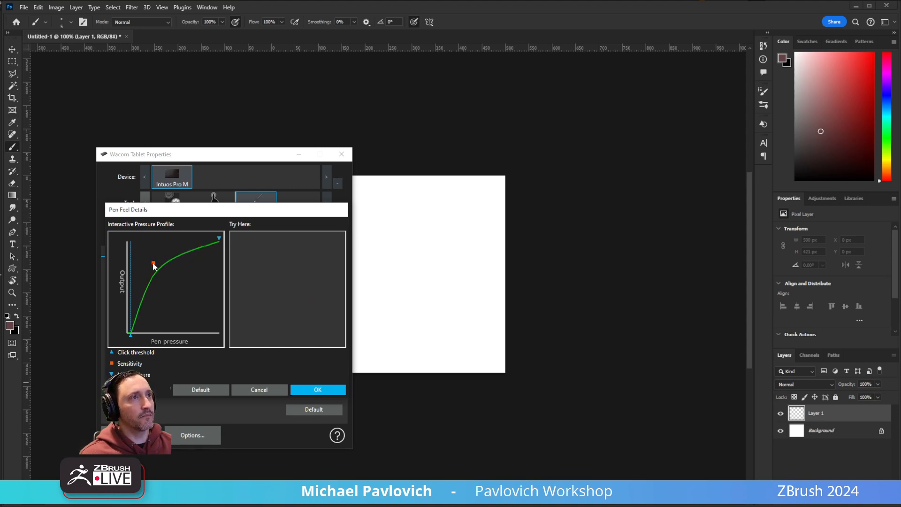
{"action": "left_click_drag", "start_coordinate": [155, 266], "coordinate": [199, 304]}
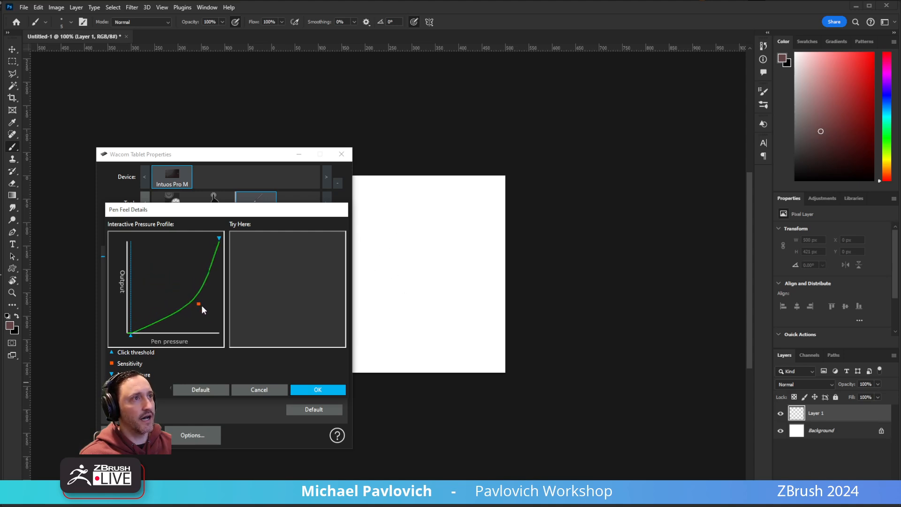
{"action": "left_click", "coordinate": [306, 389]}
{"action": "left_click_drag", "start_coordinate": [256, 154], "coordinate": [0, 169]}
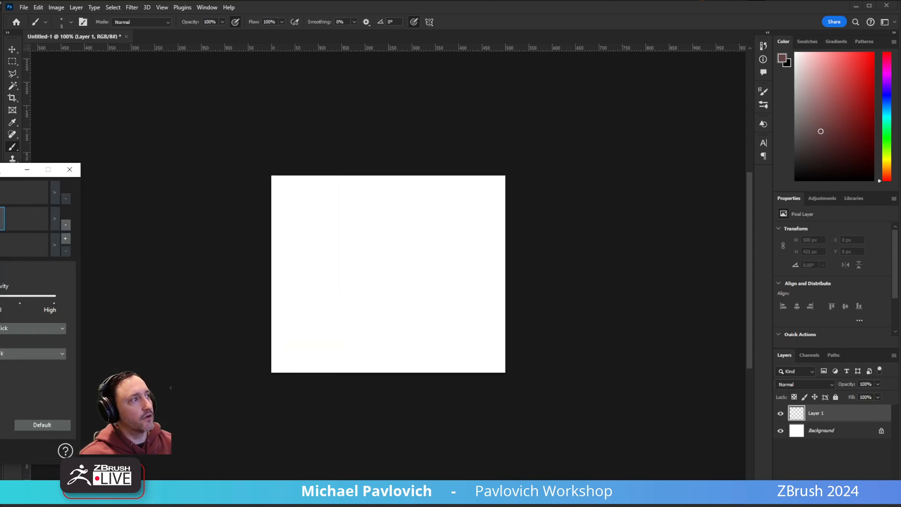
{"action": "left_click", "coordinate": [408, 261]}
{"action": "left_click_drag", "start_coordinate": [374, 291], "coordinate": [390, 279]}
{"action": "key", "text": "ctrl+z"}
{"action": "mouse_move", "coordinate": [336, 249]}
{"action": "left_mouse_down"}
{"action": "mouse_move", "coordinate": [334, 225]}
{"action": "mouse_move", "coordinate": [330, 263]}
{"action": "mouse_move", "coordinate": [392, 277]}
{"action": "left_mouse_up"}
{"action": "key", "text": "ctrl+z"}
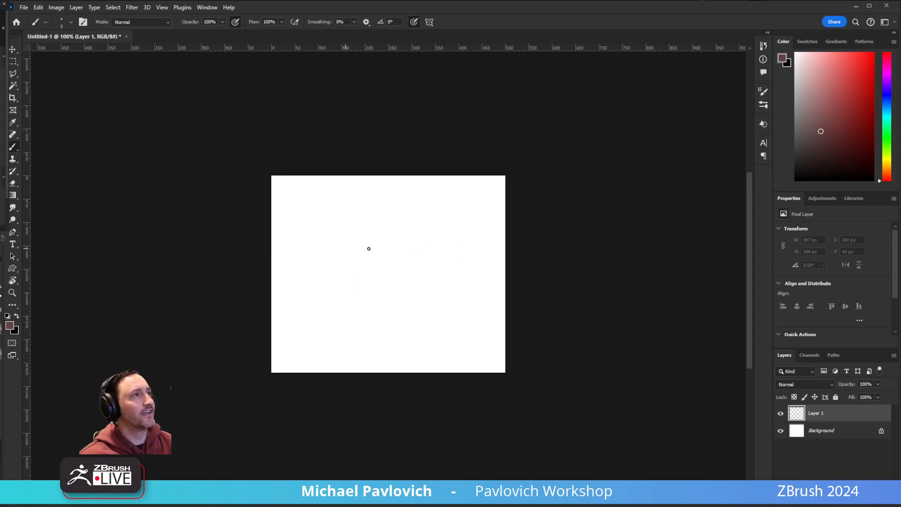
{"action": "mouse_move", "coordinate": [342, 250]}
{"action": "left_mouse_down"}
{"action": "mouse_move", "coordinate": [361, 255]}
{"action": "mouse_move", "coordinate": [375, 231]}
{"action": "left_mouse_up"}
{"action": "key", "text": "ctrl+z"}
{"action": "key", "text": "ctrl+a"}
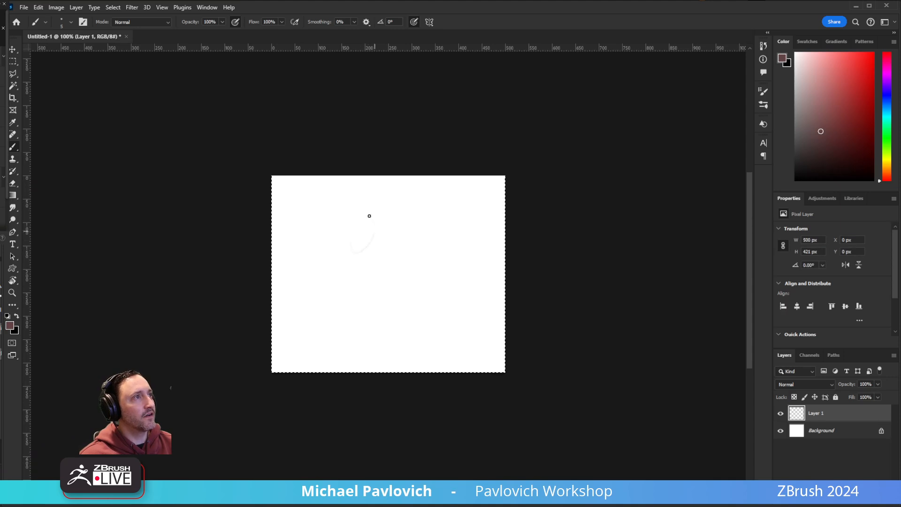
{"action": "key", "text": "ctrl+d"}
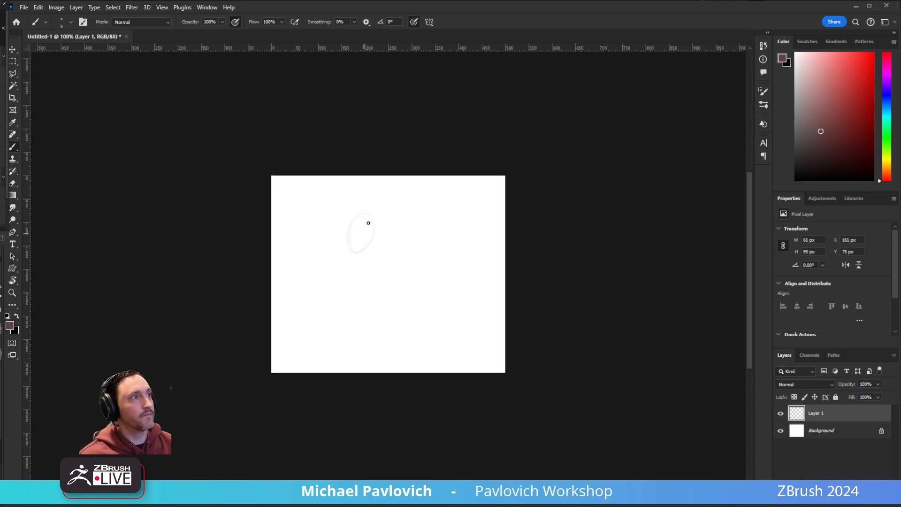
- Sketch a faint pear-shaped torso from two overlapping ovals on Layer 1, with a leg and a flat foot beneath it
{"action": "mouse_move", "coordinate": [380, 279]}
{"action": "left_mouse_down"}
{"action": "mouse_move", "coordinate": [362, 285]}
{"action": "mouse_move", "coordinate": [352, 268]}
{"action": "mouse_move", "coordinate": [359, 285]}
{"action": "left_mouse_up"}
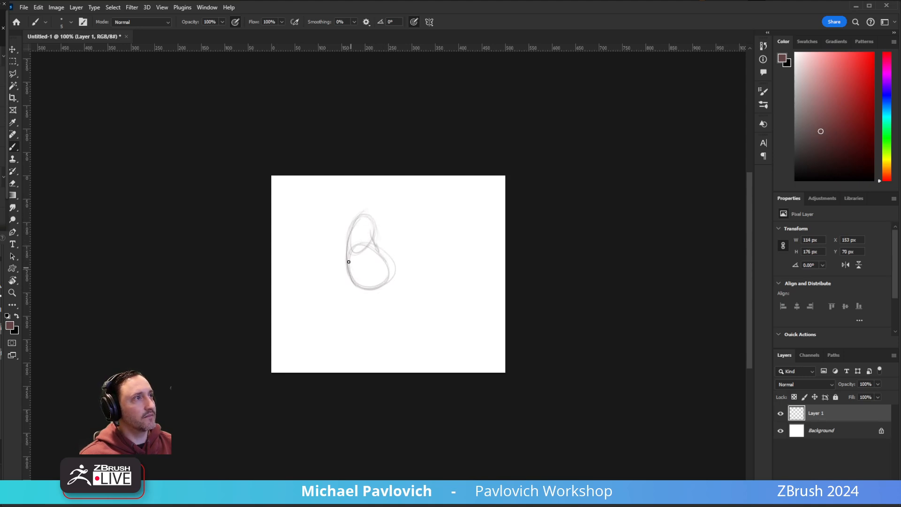
{"action": "left_click_drag", "start_coordinate": [383, 252], "coordinate": [376, 287]}
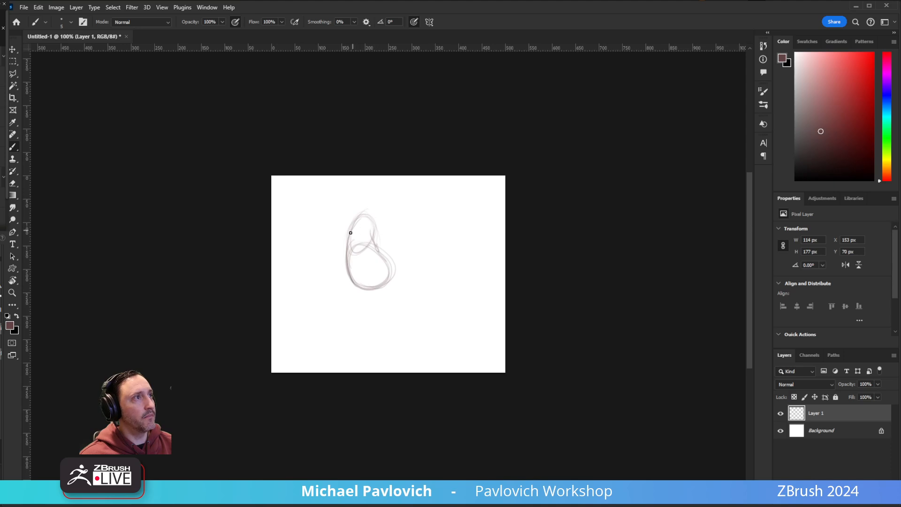
{"action": "left_click_drag", "start_coordinate": [353, 239], "coordinate": [364, 216]}
{"action": "left_click_drag", "start_coordinate": [365, 269], "coordinate": [369, 301]}
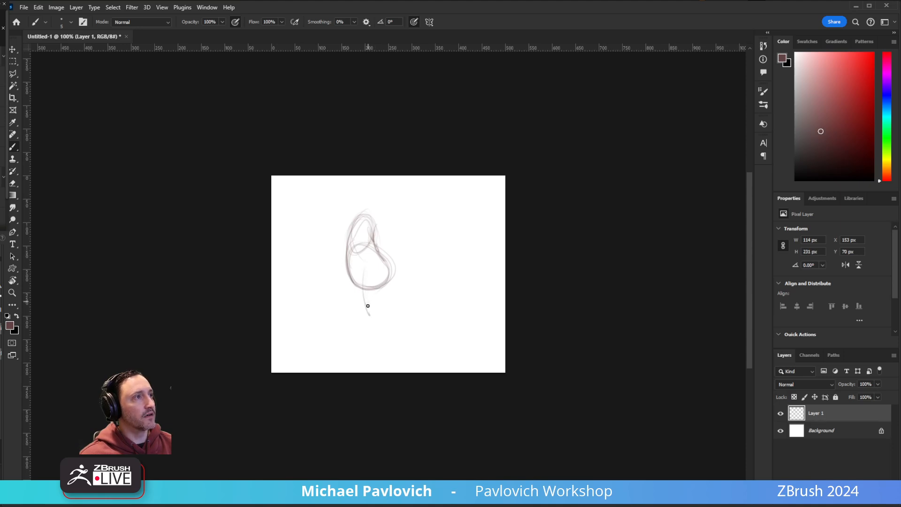
{"action": "left_click_drag", "start_coordinate": [351, 333], "coordinate": [378, 333]}
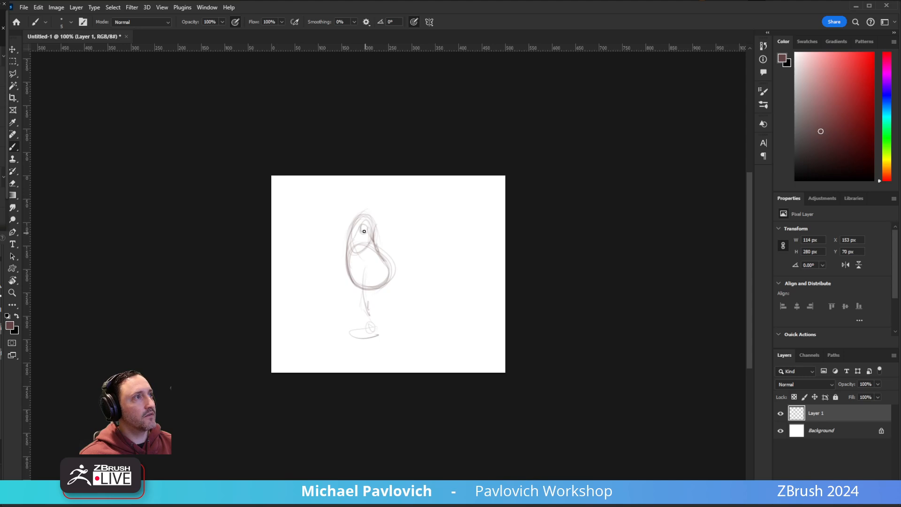
- Add the arm with its hand, the neck and a large round head to the sketch, and reinforce the torso contour
{"action": "left_click_drag", "start_coordinate": [346, 271], "coordinate": [333, 281]}
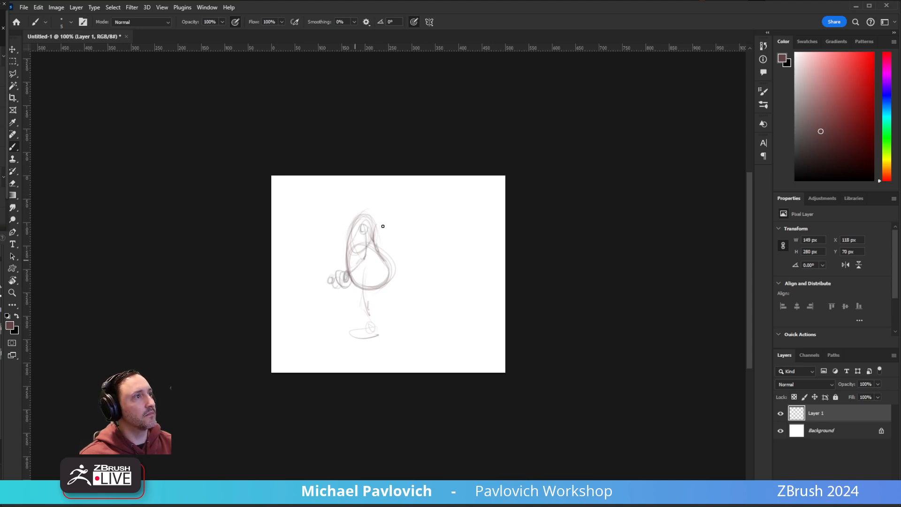
{"action": "left_click_drag", "start_coordinate": [373, 230], "coordinate": [371, 223]}
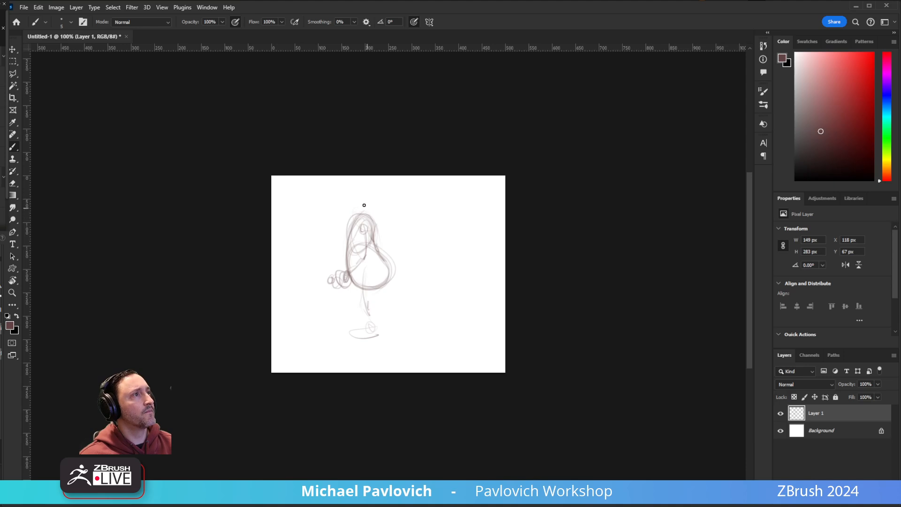
{"action": "mouse_move", "coordinate": [343, 202]}
{"action": "left_mouse_down"}
{"action": "mouse_move", "coordinate": [344, 181]}
{"action": "mouse_move", "coordinate": [376, 211]}
{"action": "mouse_move", "coordinate": [373, 242]}
{"action": "mouse_move", "coordinate": [368, 201]}
{"action": "mouse_move", "coordinate": [340, 194]}
{"action": "mouse_move", "coordinate": [356, 205]}
{"action": "left_mouse_up"}
{"action": "key", "text": "ctrl+z"}
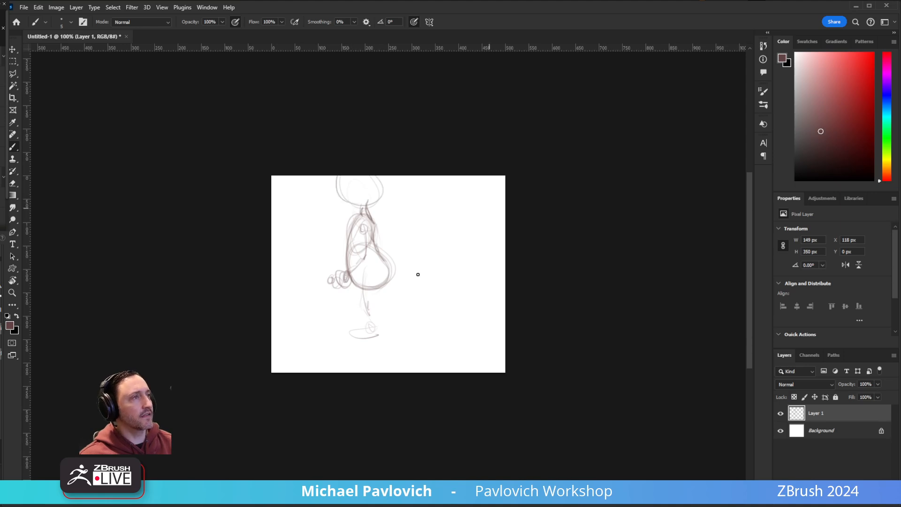
{"action": "mouse_move", "coordinate": [373, 247]}
{"action": "left_mouse_down"}
{"action": "mouse_move", "coordinate": [342, 240]}
{"action": "mouse_move", "coordinate": [399, 273]}
{"action": "left_mouse_up"}
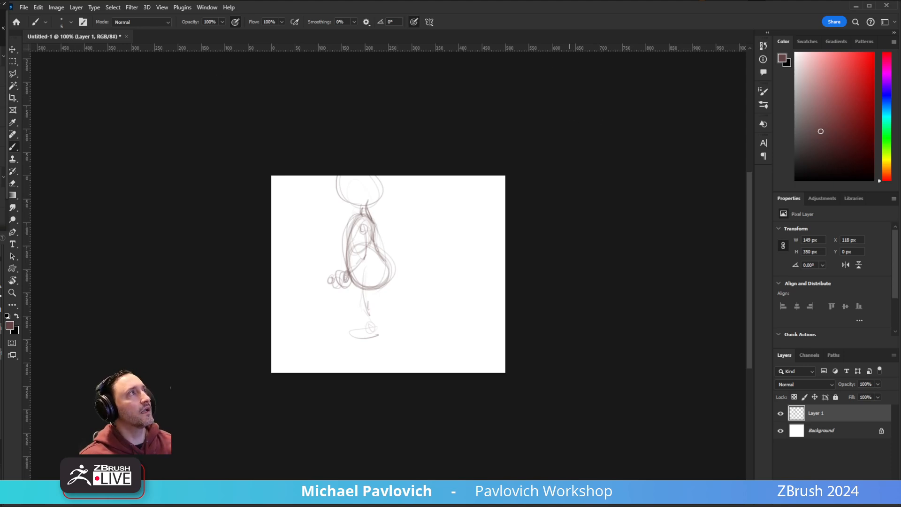
- Switch to ZBrush, bend the Wacom pen pressure curve back to a softer feel and close the tablet properties
{"action": "left_click", "coordinate": [856, 5]}
{"action": "left_click_drag", "start_coordinate": [0, 188], "coordinate": [310, 146]}
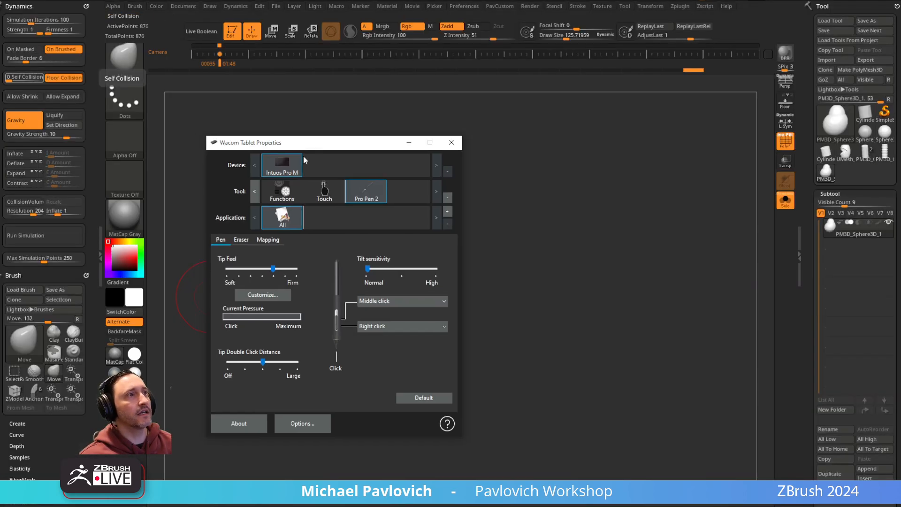
{"action": "left_click", "coordinate": [261, 295]}
{"action": "left_click_drag", "start_coordinate": [308, 291], "coordinate": [261, 248]}
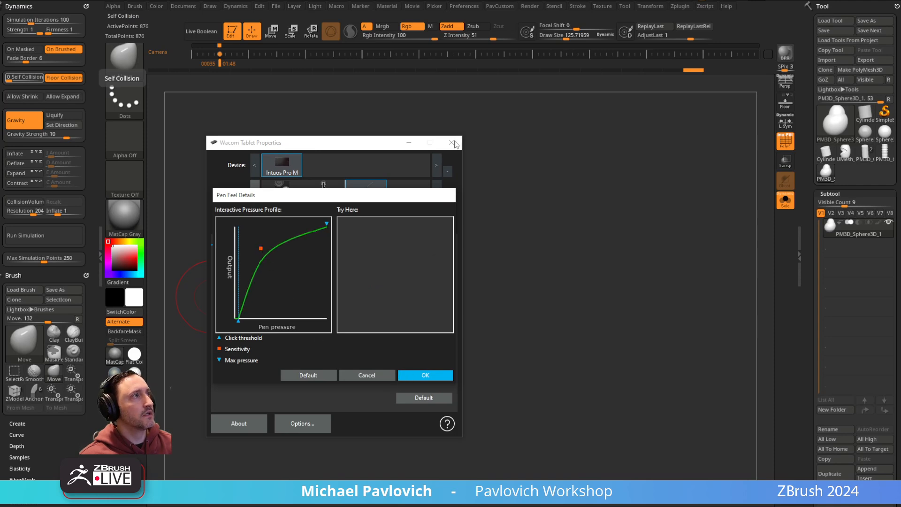
{"action": "left_click", "coordinate": [424, 374]}
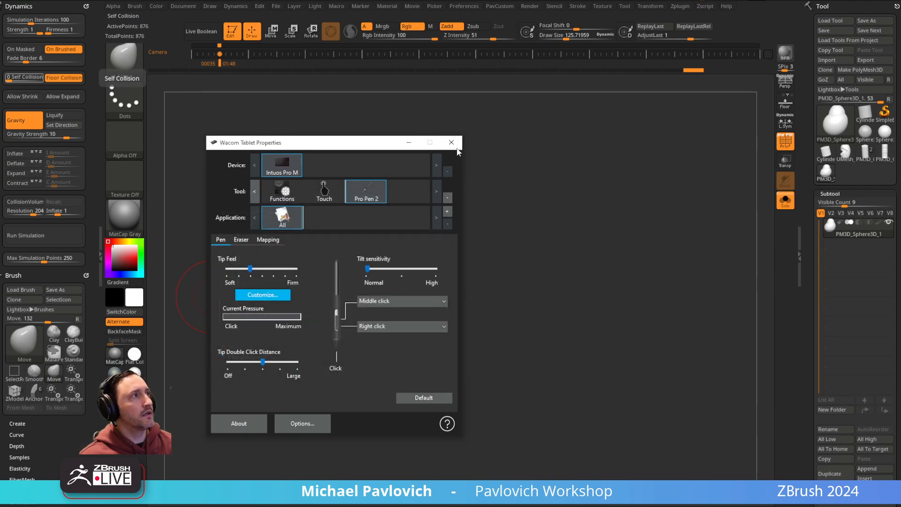
{"action": "left_click", "coordinate": [451, 142]}
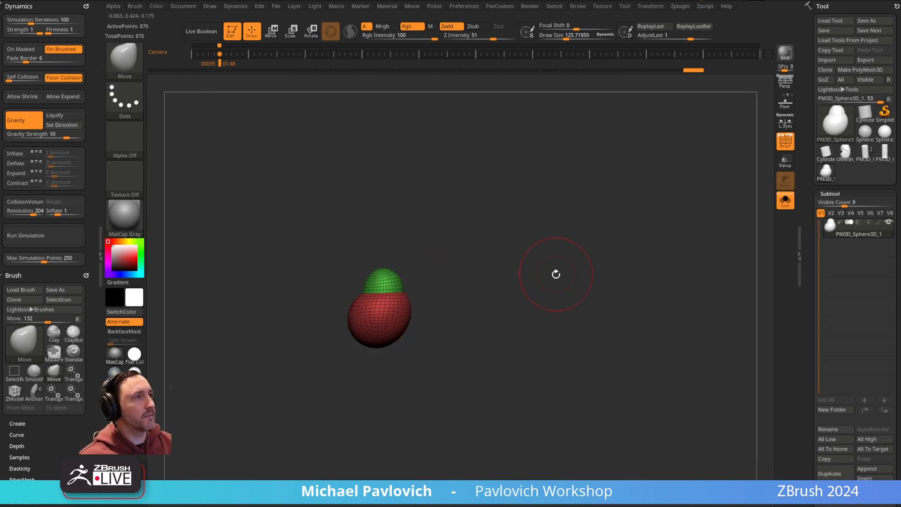
- Enlarge the Move brush to a draw size of about 140 and nudge the side of the lower body
{"action": "key", "text": "bracketleft"}
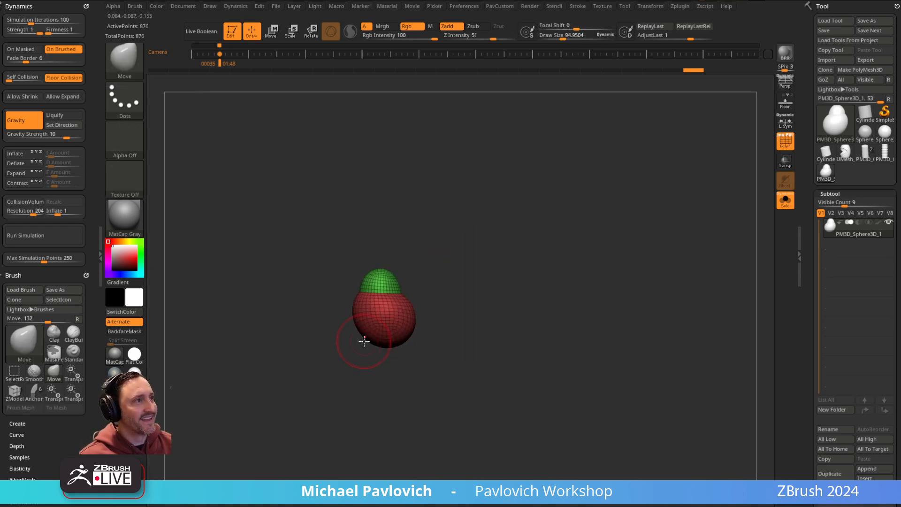
{"action": "key", "text": "bracketright"}
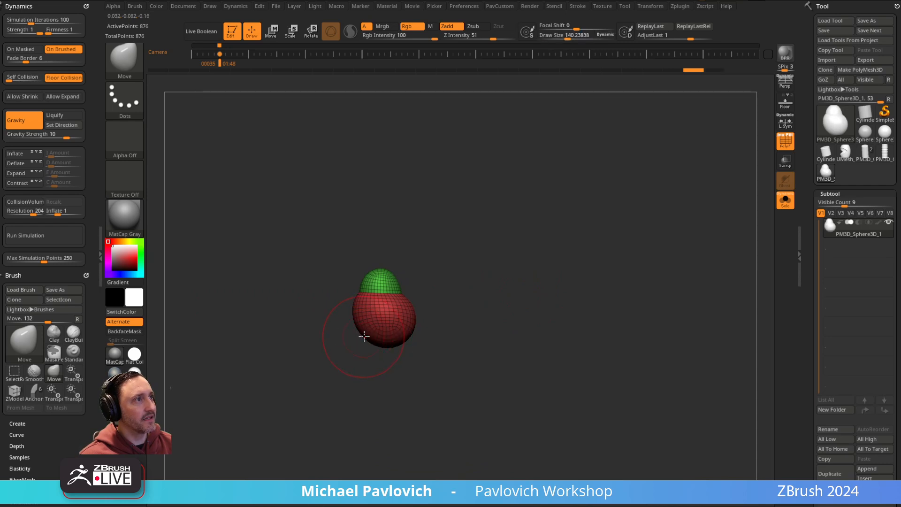
{"action": "left_click_drag", "start_coordinate": [405, 312], "coordinate": [405, 306]}
- Reduce the draw size to about 38 and show the reference overlay with the body over the front-view drawing
{"action": "key", "text": "bracketleft"}
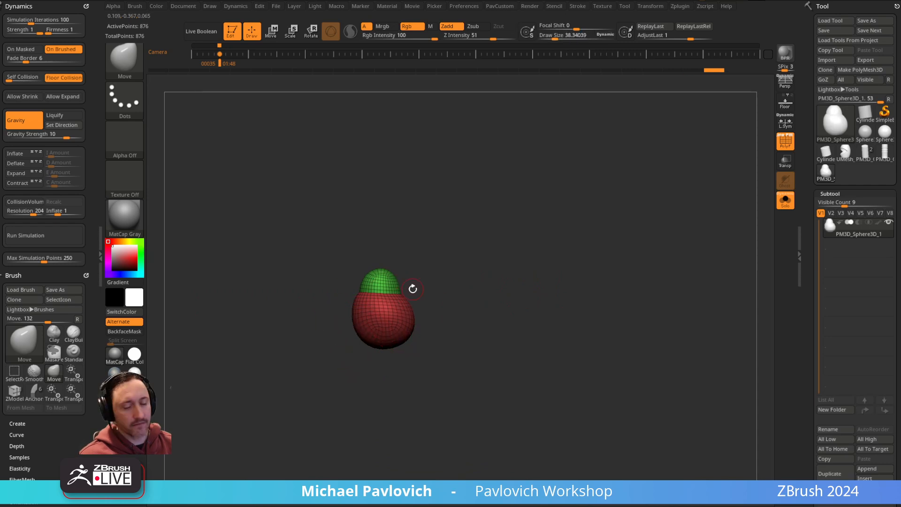
{"action": "key", "text": "shift+z"}
{"action": "key", "text": "Right"}
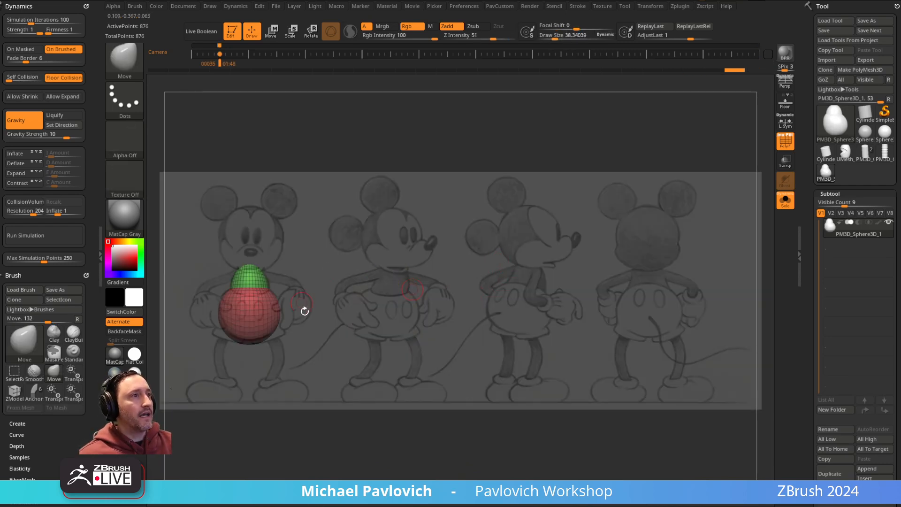
- Switch to the Standard brush and append a sphere as a new subtool
{"action": "key", "text": "b"}
{"action": "key", "text": "s"}
{"action": "key", "text": "t"}
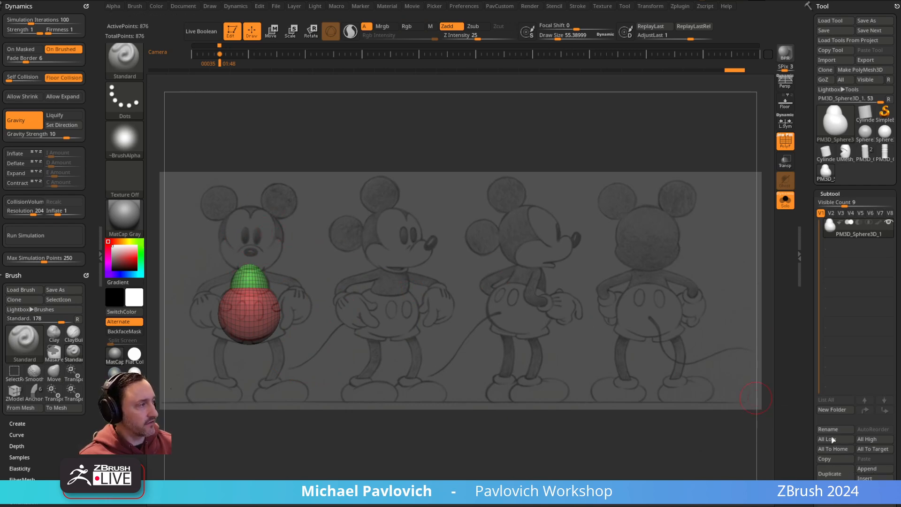
{"action": "left_click", "coordinate": [864, 469]}
{"action": "left_click", "coordinate": [626, 341]}
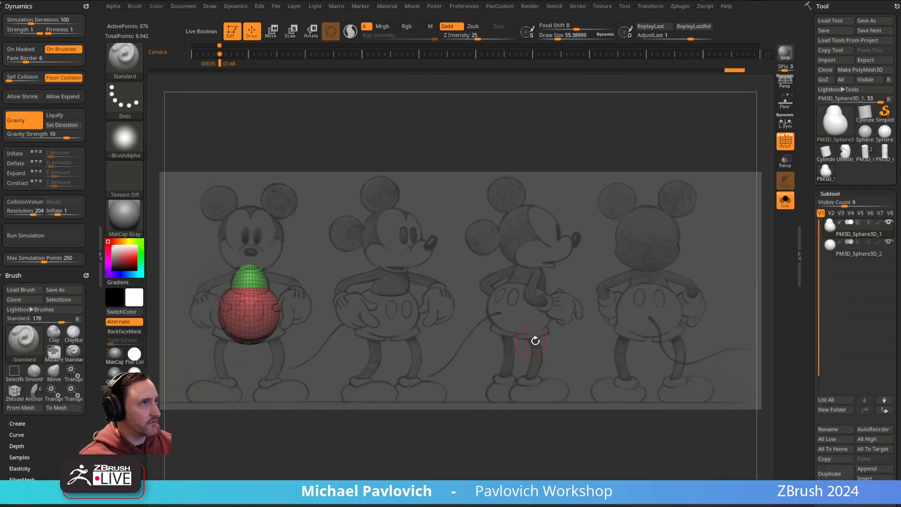
- Select the appended sphere, turn Solo off and position the sphere over the head of the front-view drawing
{"action": "left_click", "coordinate": [850, 253]}
{"action": "left_click", "coordinate": [786, 206]}
{"action": "key", "text": "w"}
{"action": "left_click_drag", "start_coordinate": [249, 346], "coordinate": [162, 398]}
{"action": "left_click_drag", "start_coordinate": [241, 291], "coordinate": [241, 183]}
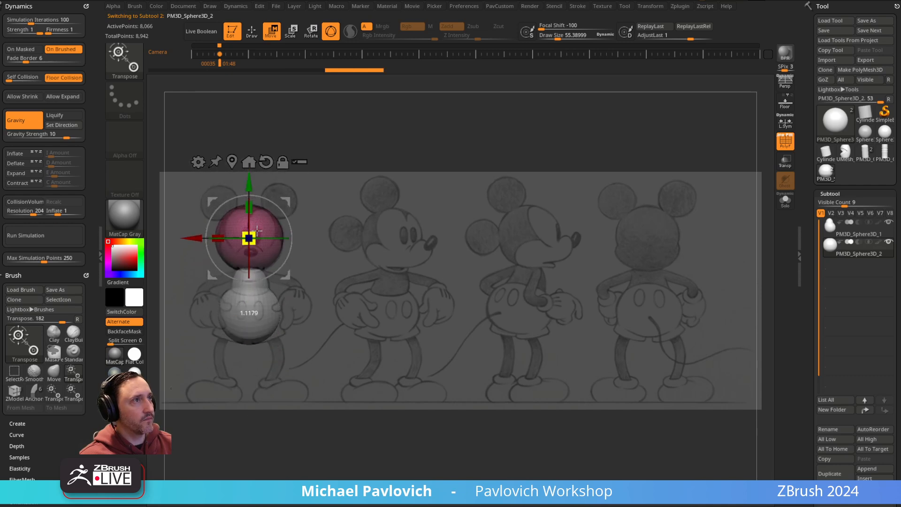
{"action": "key", "text": "q"}
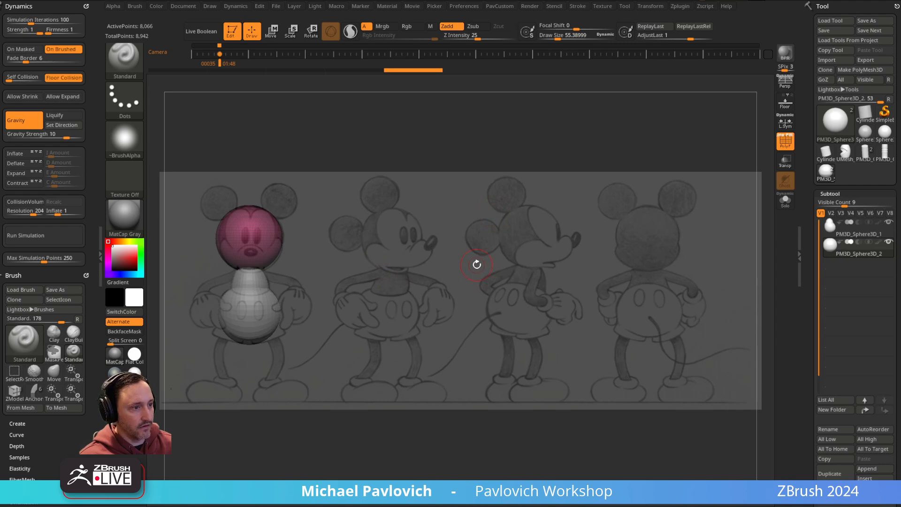
- Switch to the browser and scrub back through the Steamboat Willie video to study Mickey's proportions
{"action": "left_click_drag", "start_coordinate": [540, 0], "coordinate": [523, 13]}
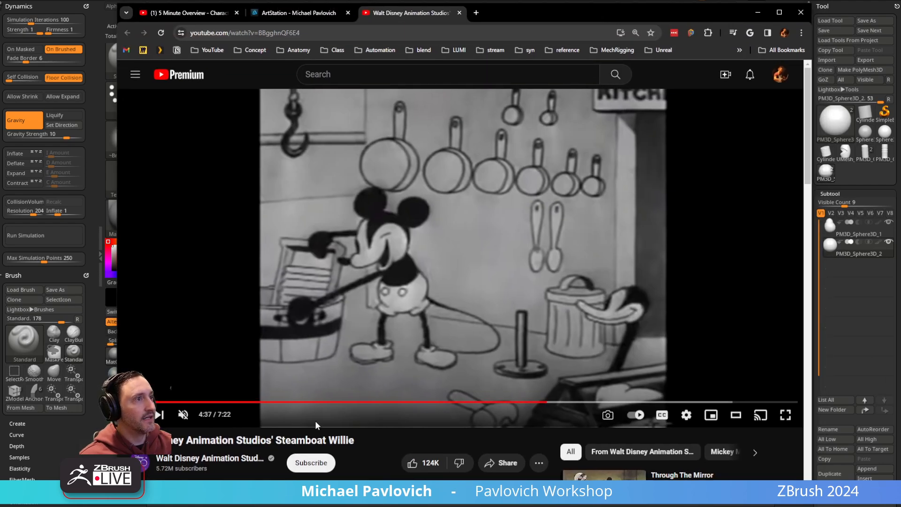
{"action": "left_click_drag", "start_coordinate": [477, 403], "coordinate": [253, 400]}
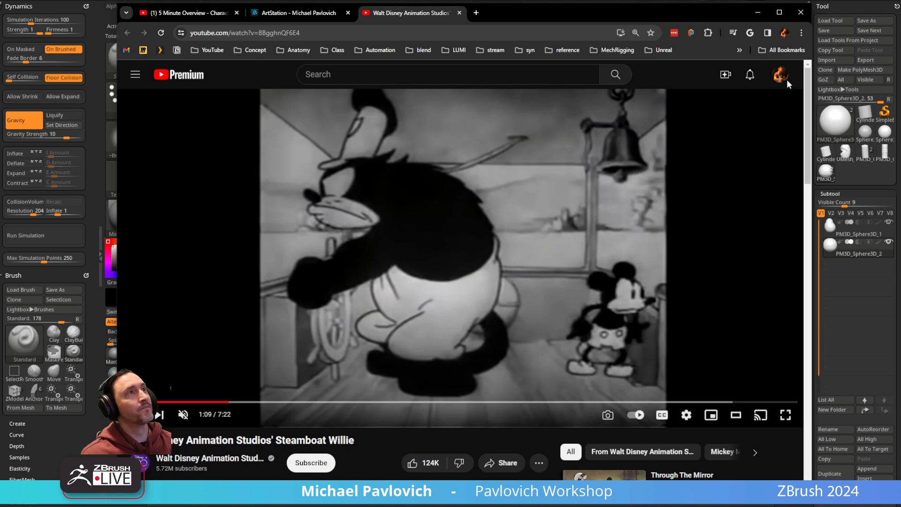
{"action": "left_click_drag", "start_coordinate": [552, 13], "coordinate": [549, 0]}
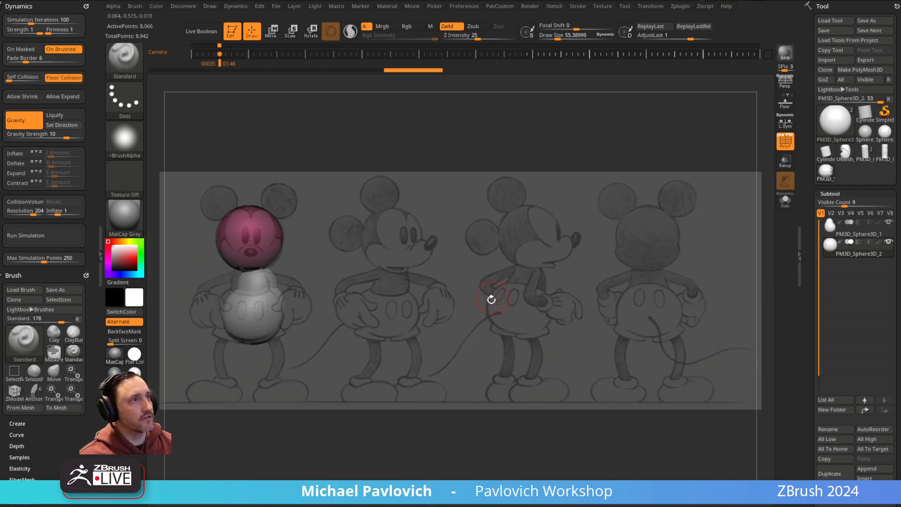
- Return to ZBrush, hide the reference and shift the head sphere slightly forward and up in side view
{"action": "key", "text": "shift+z"}
{"action": "mouse_move", "coordinate": [453, 268]}
{"action": "left_mouse_down"}
{"action": "mouse_move", "coordinate": [505, 268]}
{"action": "mouse_move", "coordinate": [473, 269]}
{"action": "left_mouse_up"}
{"action": "key", "text": "w"}
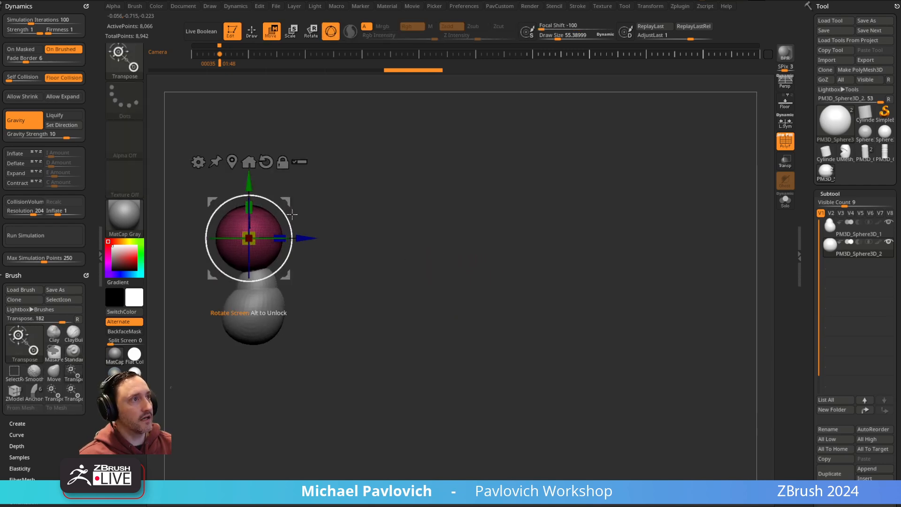
{"action": "left_click_drag", "start_coordinate": [289, 201], "coordinate": [302, 195]}
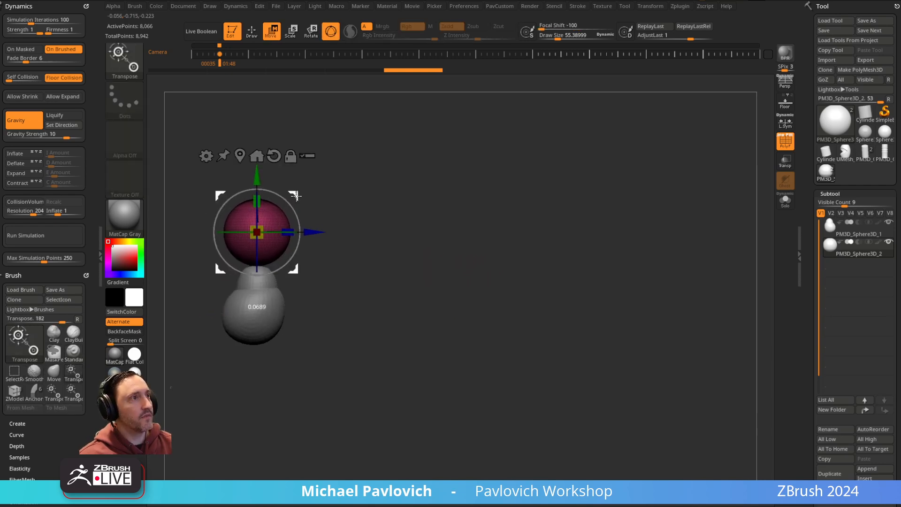
- Show the reference in front view again and lower the head sphere slightly onto the drawn head
{"action": "key", "text": "q"}
{"action": "key", "text": "shift+z"}
{"action": "left_click_drag", "start_coordinate": [408, 281], "coordinate": [389, 281]}
{"action": "key", "text": "Right"}
{"action": "key", "text": "Right"}
{"action": "key", "text": "w"}
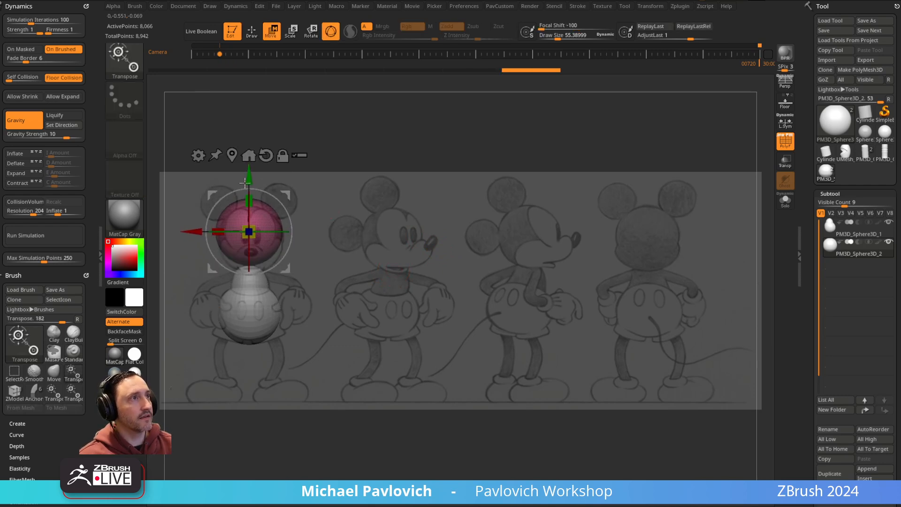
{"action": "left_click_drag", "start_coordinate": [250, 175], "coordinate": [250, 184]}
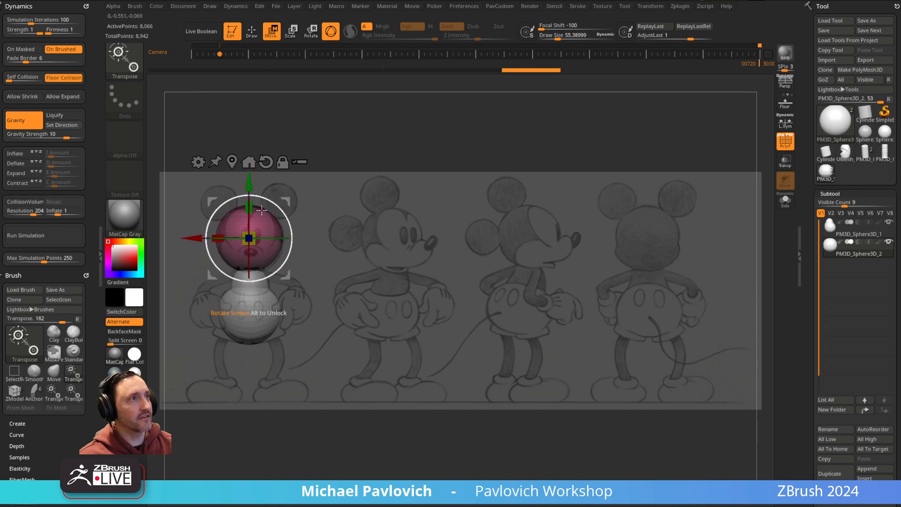
- Reduce the Standard brush's draw size to about 21
{"action": "key", "text": "q"}
{"action": "key", "text": "s"}
{"action": "mouse_move", "coordinate": [280, 343]}
{"action": "left_mouse_down"}
{"action": "mouse_move", "coordinate": [291, 342]}
{"action": "mouse_move", "coordinate": [272, 343]}
{"action": "mouse_move", "coordinate": [295, 326]}
{"action": "mouse_move", "coordinate": [286, 324]}
{"action": "mouse_move", "coordinate": [303, 321]}
{"action": "left_mouse_up"}
{"action": "key", "text": "s"}
{"action": "key", "text": "s"}
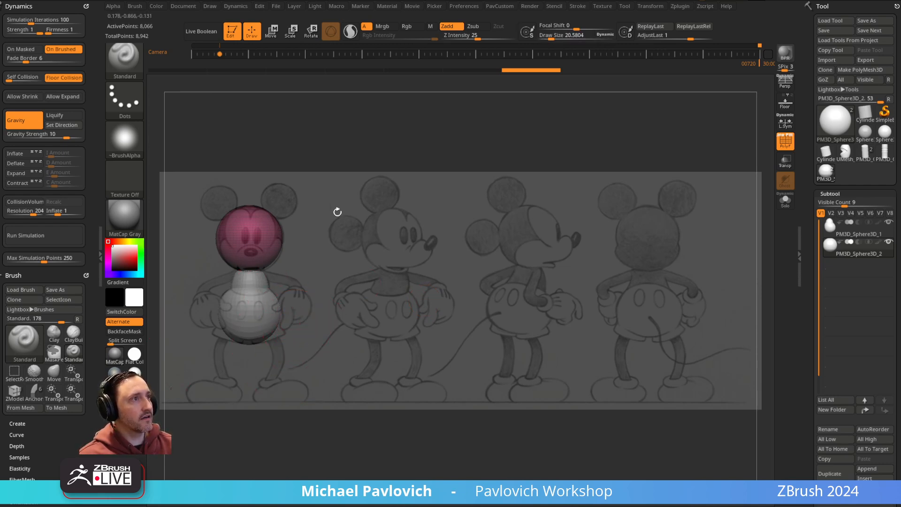
- Duplicate the head sphere straight down below the torso, over the legs of the front-view drawing
{"action": "key", "text": "w"}
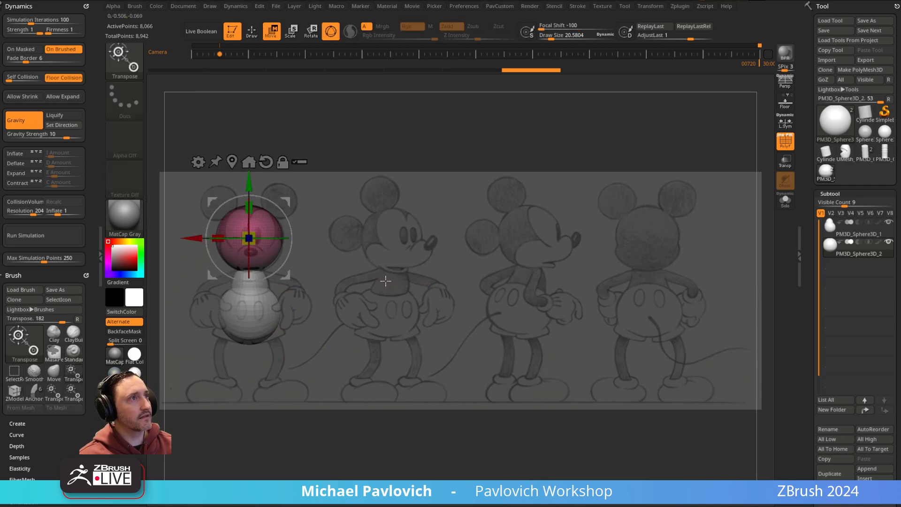
{"action": "left_click_drag", "start_coordinate": [249, 183], "coordinate": [248, 315], "text": "ctrl"}
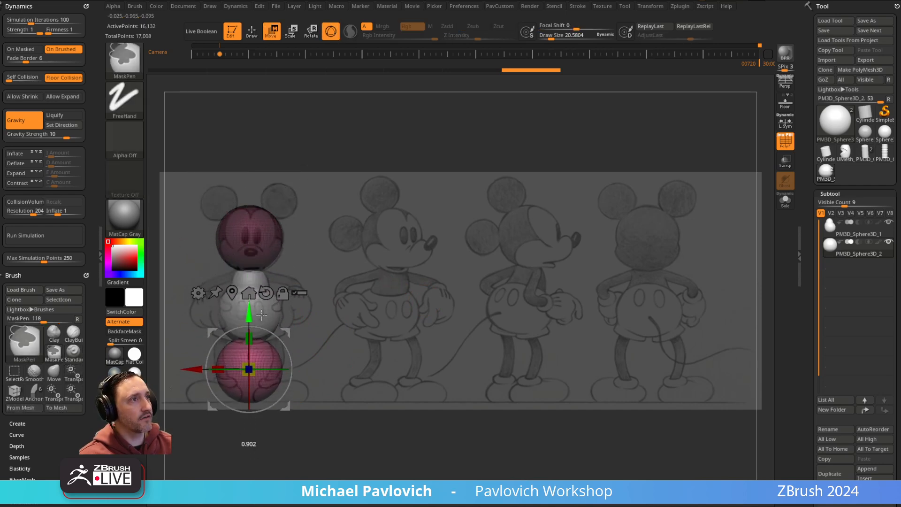
{"action": "key", "text": "q"}
- Isolate the two spheres, split the masked points into a separate subtool, then turn Solo and PolyFrame off
{"action": "left_click", "coordinate": [784, 201]}
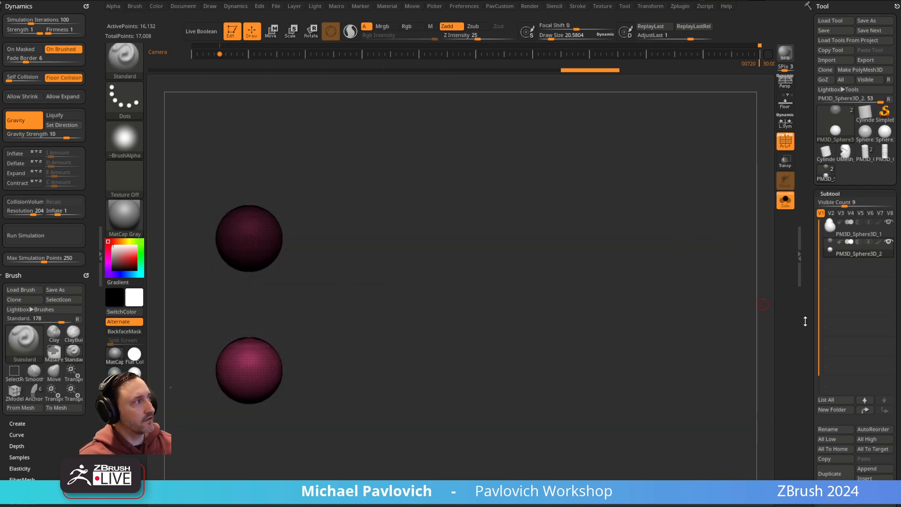
{"action": "scroll", "coordinate": [815, 229], "scroll_direction": "down", "scroll_amount": 10}
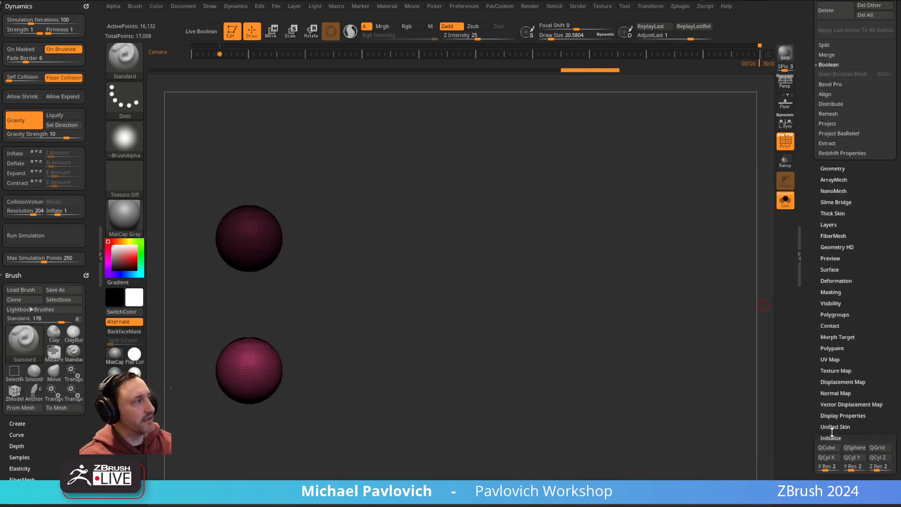
{"action": "key", "text": "shift"}
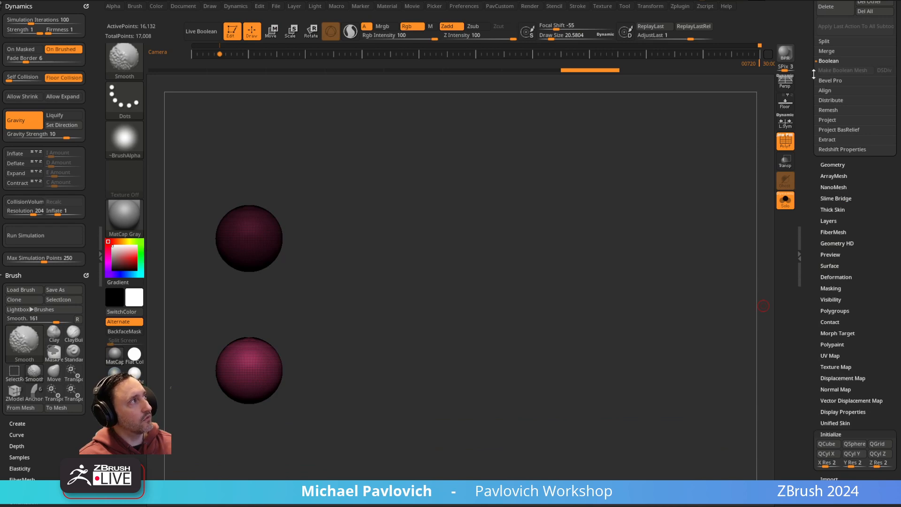
{"action": "left_click", "coordinate": [824, 42]}
{"action": "key", "text": "space"}
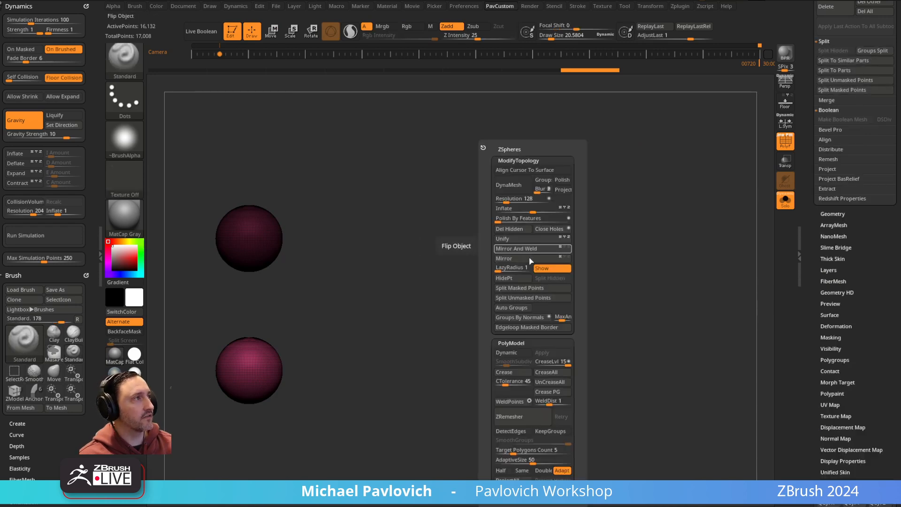
{"action": "left_click", "coordinate": [530, 290]}
{"action": "scroll", "coordinate": [826, 329], "scroll_direction": "up", "scroll_amount": 10}
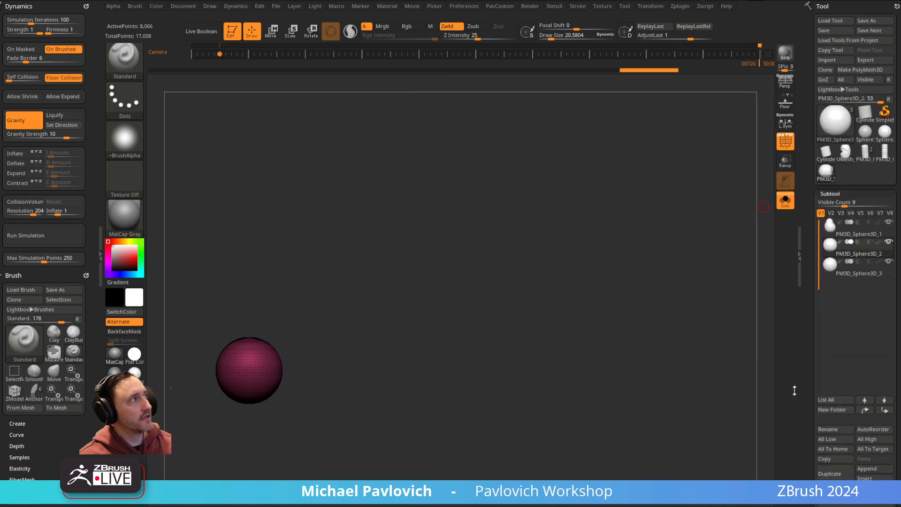
{"action": "left_click", "coordinate": [786, 199]}
{"action": "left_click", "coordinate": [786, 141]}
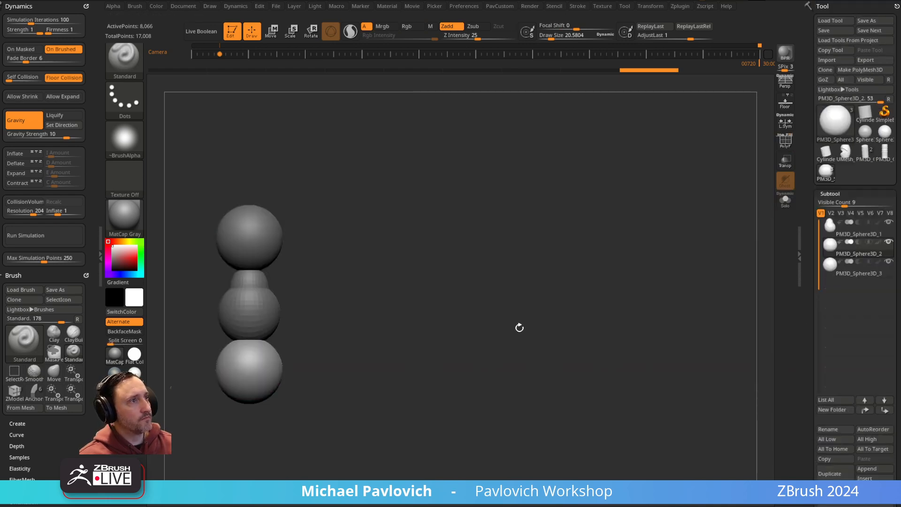
- Show the reference and scale and move the lower sphere onto the drawn hand beside the torso
{"action": "key", "text": "w"}
{"action": "key", "text": "shift+z"}
{"action": "key", "text": "Left"}
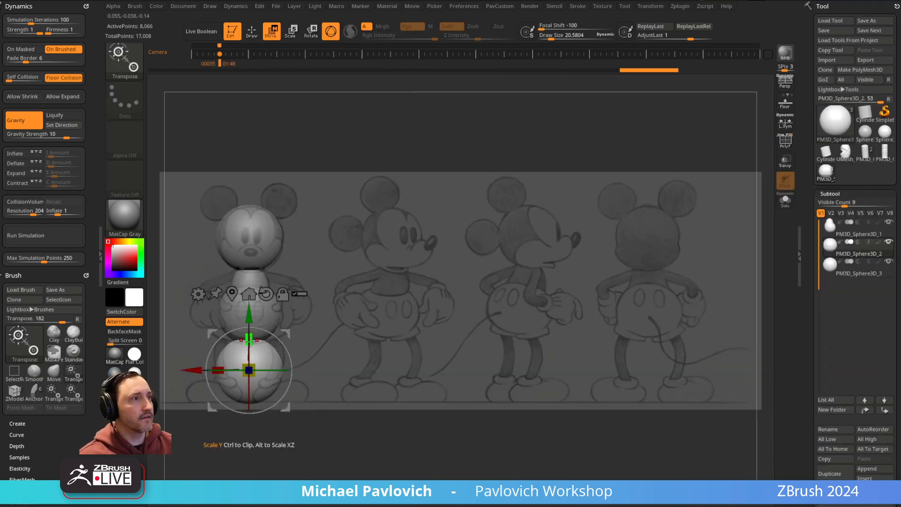
{"action": "left_click_drag", "start_coordinate": [288, 332], "coordinate": [233, 263]}
{"action": "key", "text": "ctrl+z"}
{"action": "left_click_drag", "start_coordinate": [210, 310], "coordinate": [201, 317]}
- Duplicate the hand sphere down to the drawn foot and split the masked points into their own subtool
{"action": "mouse_move", "coordinate": [244, 277]}
{"action": "left_mouse_down"}
{"action": "mouse_move", "coordinate": [242, 350]}
{"action": "mouse_move", "coordinate": [264, 352]}
{"action": "left_mouse_up"}
{"action": "key", "text": "q"}
{"action": "key", "text": "space"}
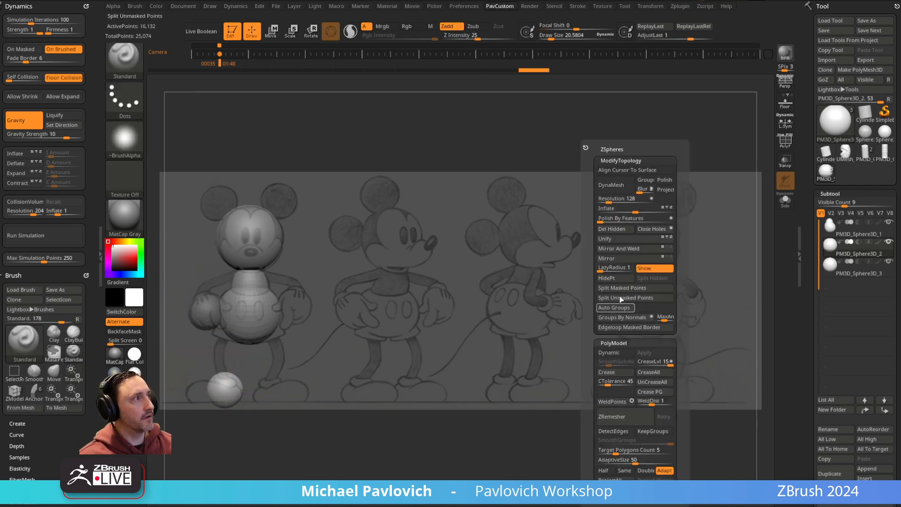
{"action": "left_click", "coordinate": [621, 289]}
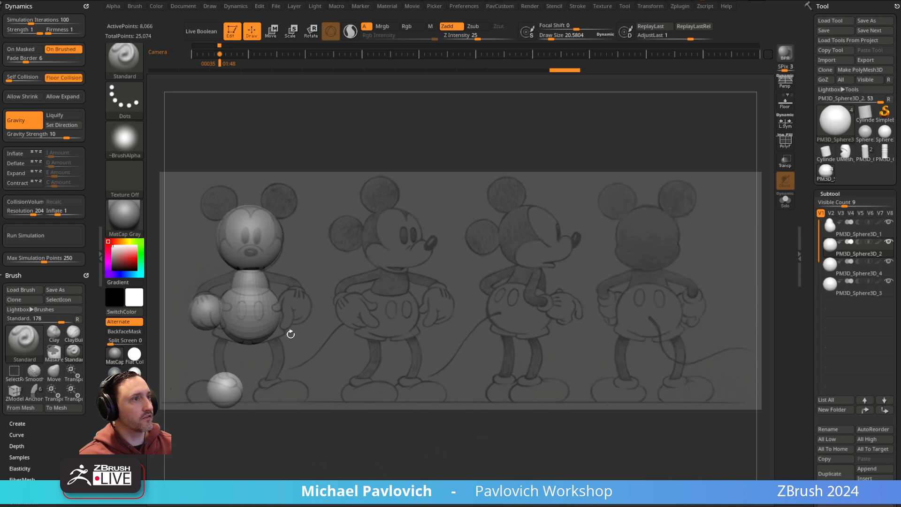
- Shrink the foot sphere slightly, nudge it into place over the drawn foot and hide the reference
{"action": "key", "text": "w"}
{"action": "left_click_drag", "start_coordinate": [263, 352], "coordinate": [265, 354]}
{"action": "left_click_drag", "start_coordinate": [232, 388], "coordinate": [232, 393]}
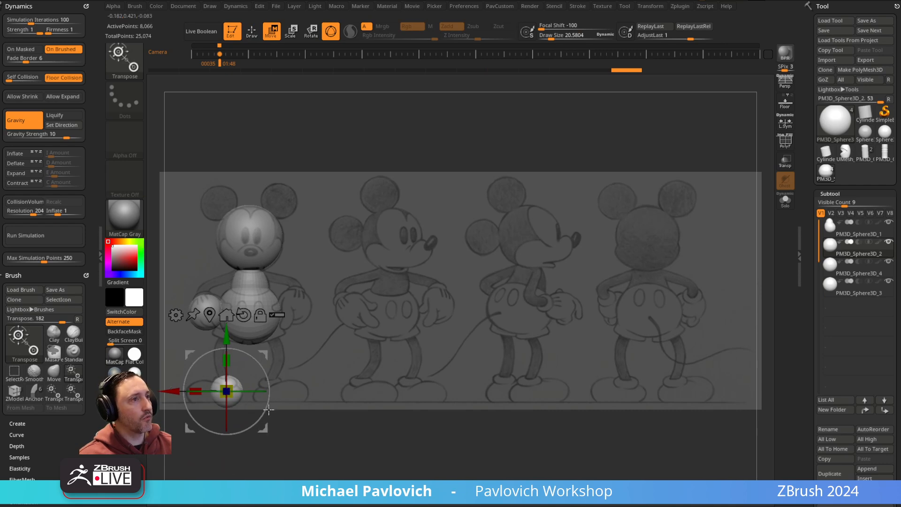
{"action": "key", "text": "shift+z"}
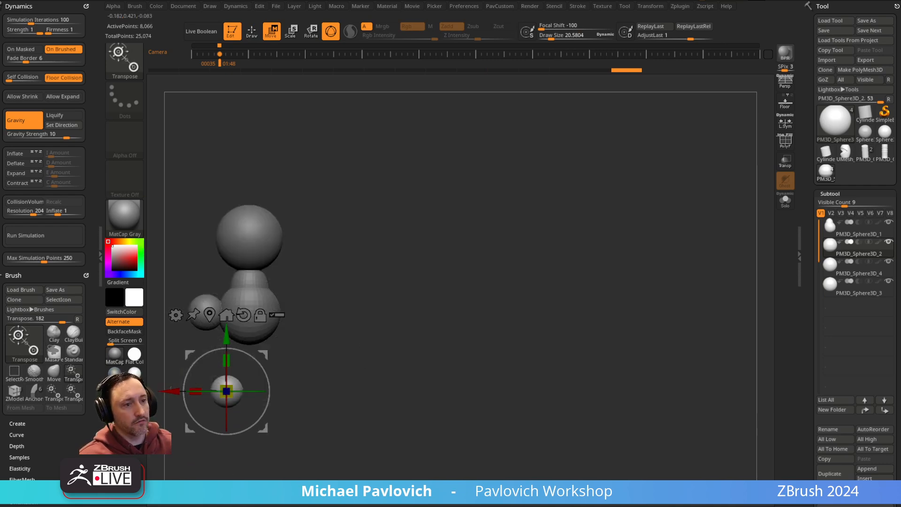
- Switch to the browser, go back to the YouTube channel page, close the mini player and browse the playlists
{"action": "left_click_drag", "start_coordinate": [540, 505], "coordinate": [495, 27]}
{"action": "left_click", "coordinate": [107, 44]}
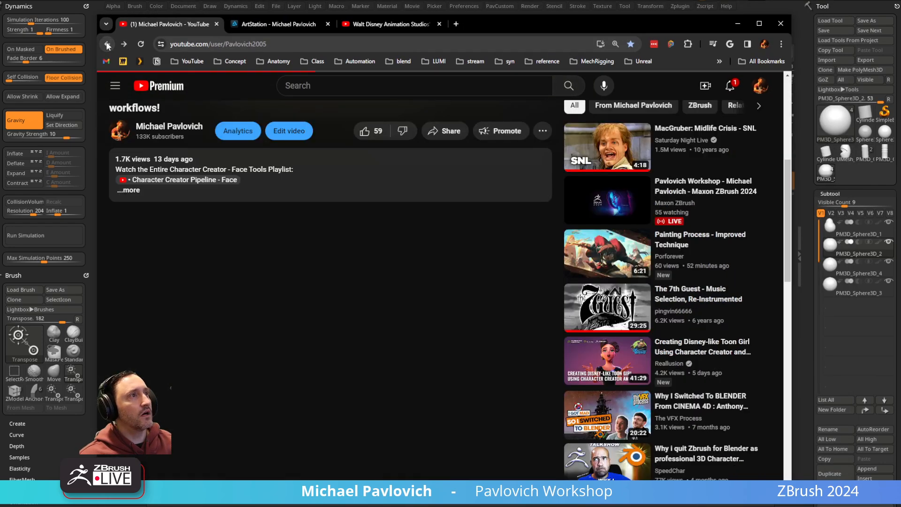
{"action": "scroll", "coordinate": [179, 188], "scroll_direction": "up", "scroll_amount": 1}
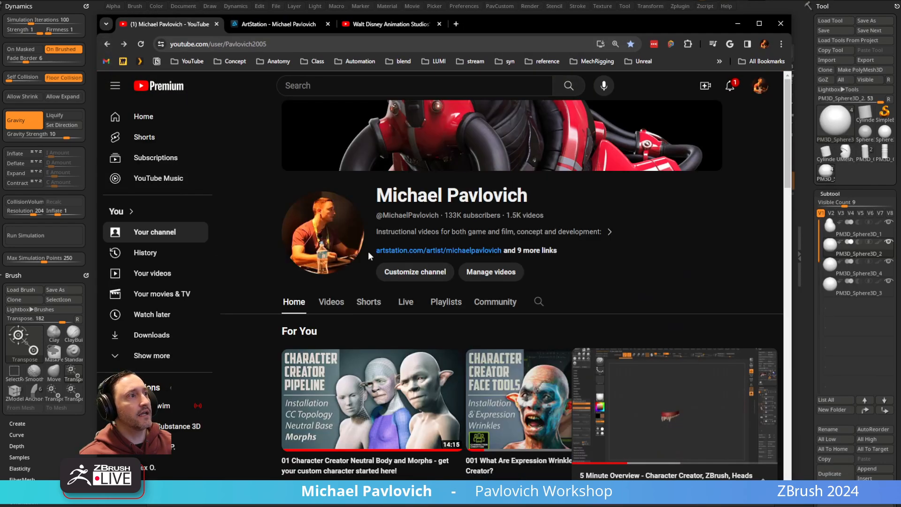
{"action": "scroll", "coordinate": [371, 249], "scroll_direction": "down", "scroll_amount": 5}
{"action": "left_click_drag", "start_coordinate": [489, 26], "coordinate": [431, 8]}
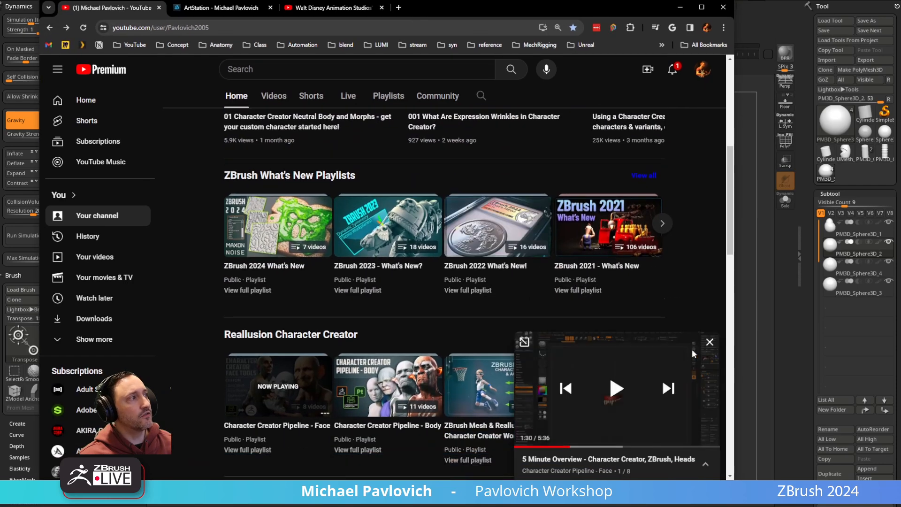
{"action": "left_click", "coordinate": [712, 345]}
{"action": "scroll", "coordinate": [402, 258], "scroll_direction": "down", "scroll_amount": 5}
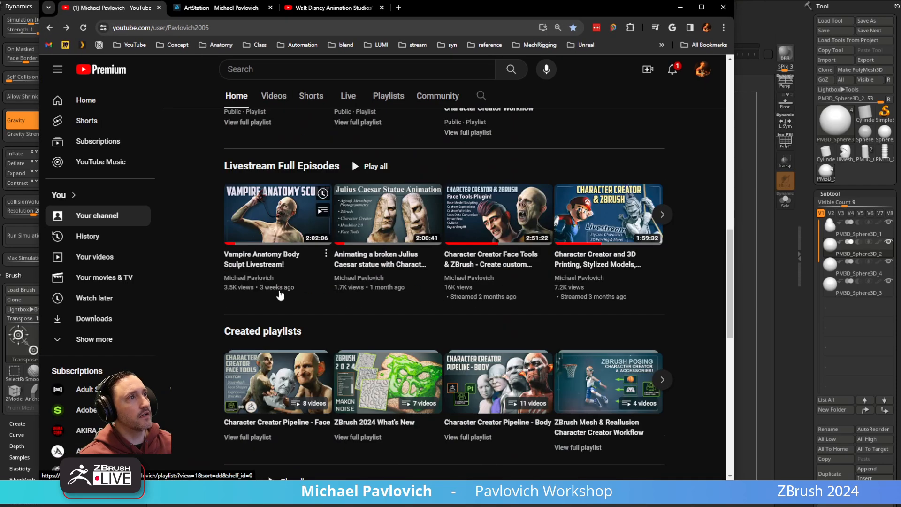
- Open the Livestream Full Episodes playlist, look through its videos, select its web address and return to ZBrush
{"action": "left_click", "coordinate": [281, 168]}
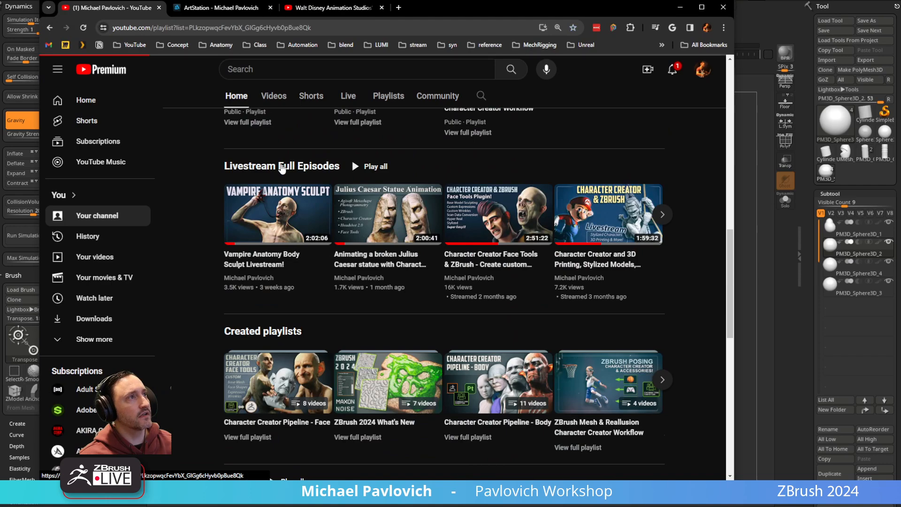
{"action": "scroll", "coordinate": [466, 252], "scroll_direction": "down", "scroll_amount": 8}
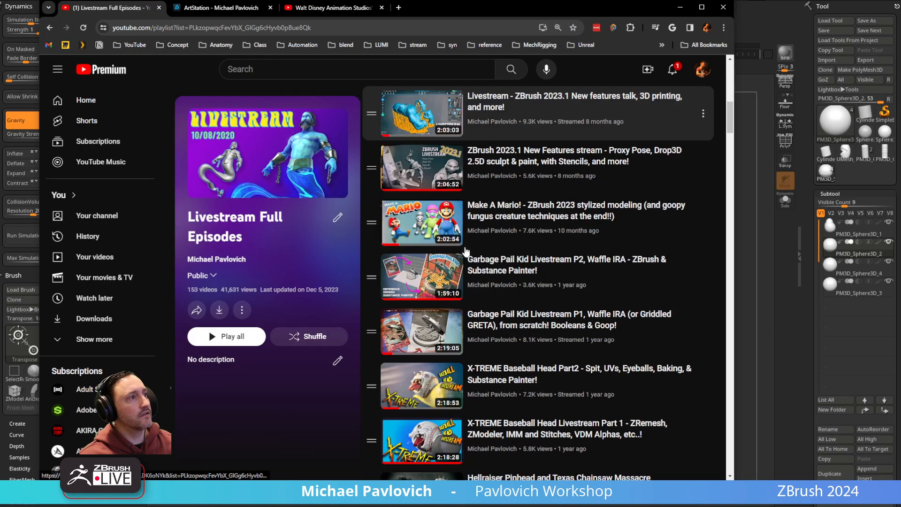
{"action": "scroll", "coordinate": [466, 252], "scroll_direction": "down", "scroll_amount": 3}
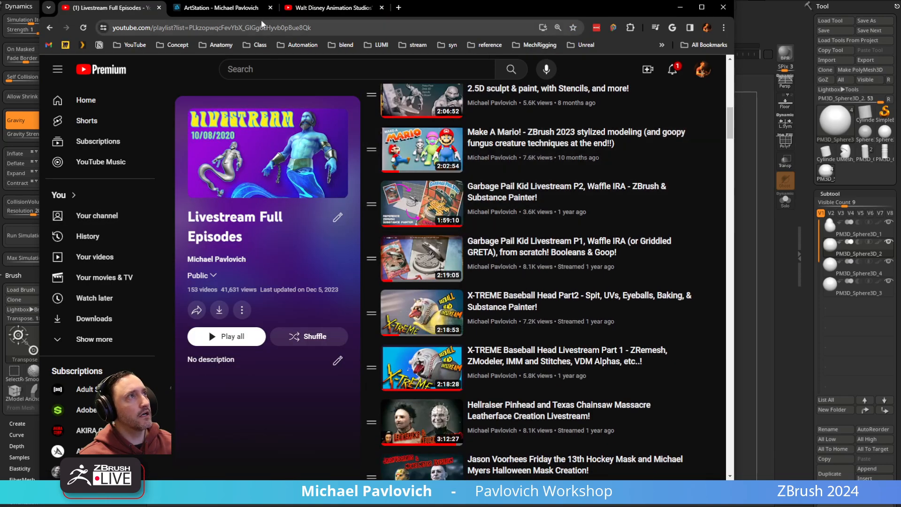
{"action": "left_click", "coordinate": [326, 29]}
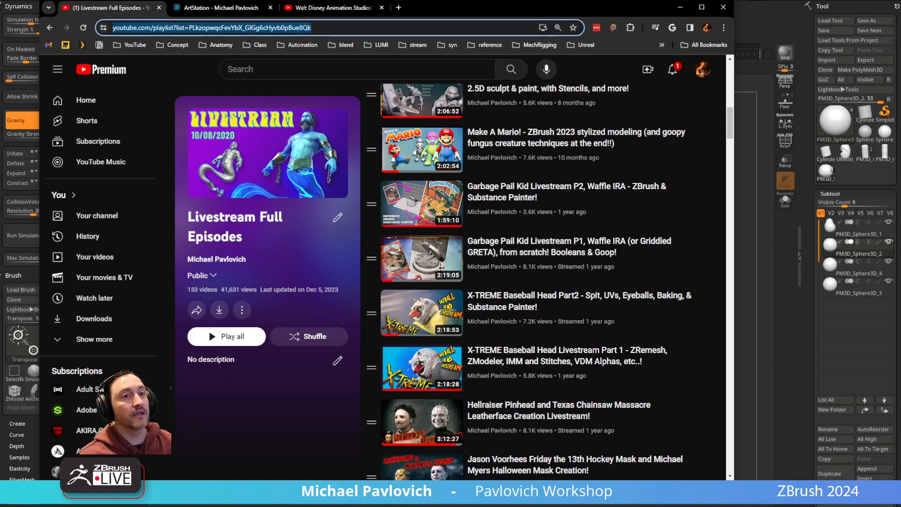
{"action": "key", "text": "alt+Tab"}
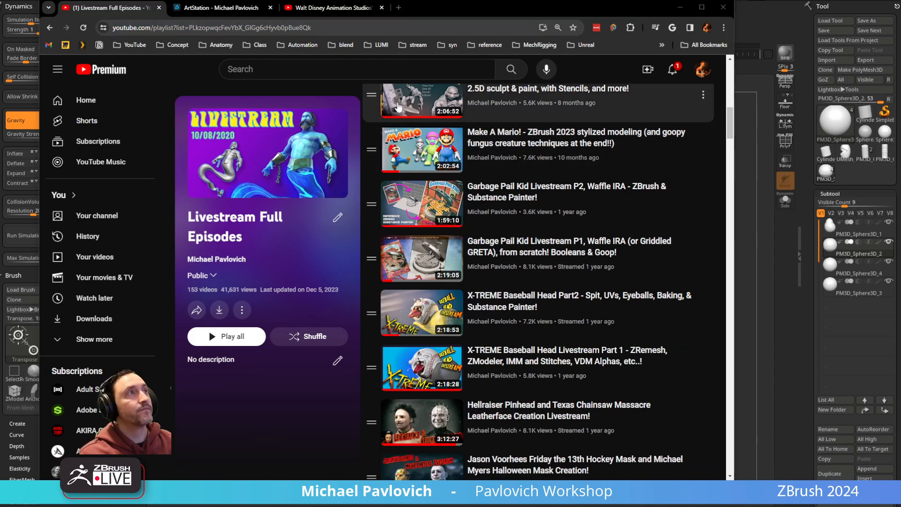
{"action": "left_click_drag", "start_coordinate": [435, 13], "coordinate": [436, 0]}
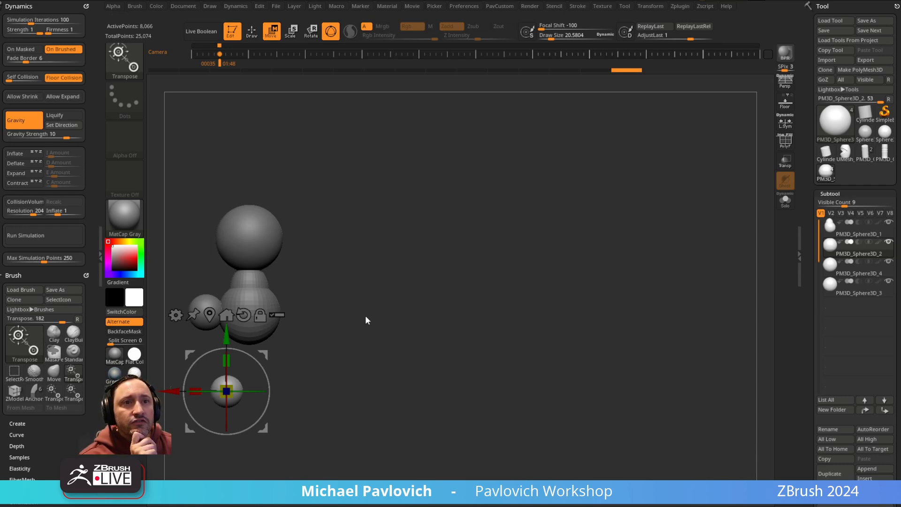
- Duplicate the foot sphere forward to form the toe and stretch the copy lengthwise
{"action": "key", "text": "q"}
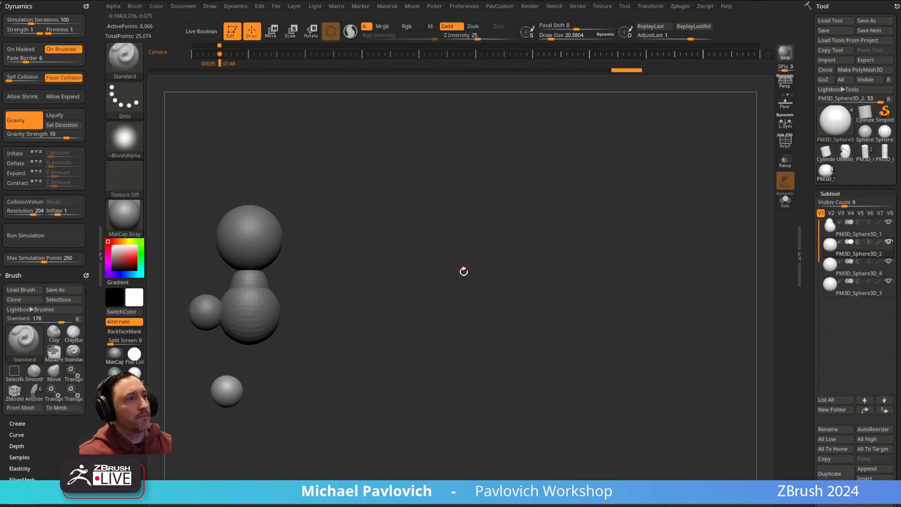
{"action": "left_click_drag", "start_coordinate": [499, 264], "coordinate": [522, 268], "text": "alt"}
{"action": "left_click_drag", "start_coordinate": [529, 322], "coordinate": [509, 266]}
{"action": "key", "text": "w"}
{"action": "left_click_drag", "start_coordinate": [280, 337], "coordinate": [280, 296], "text": "ctrl"}
{"action": "mouse_move", "coordinate": [289, 328]}
{"action": "left_mouse_down"}
{"action": "mouse_move", "coordinate": [281, 294]}
{"action": "mouse_move", "coordinate": [288, 297]}
{"action": "left_mouse_up"}
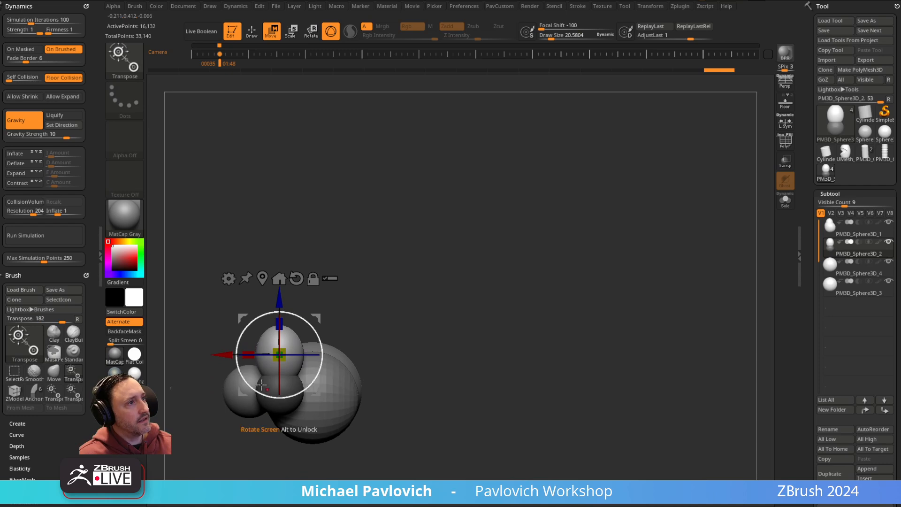
- Centre the gizmo on the unmasked heel sphere and scale its width to about 0.88
{"action": "key", "text": "q"}
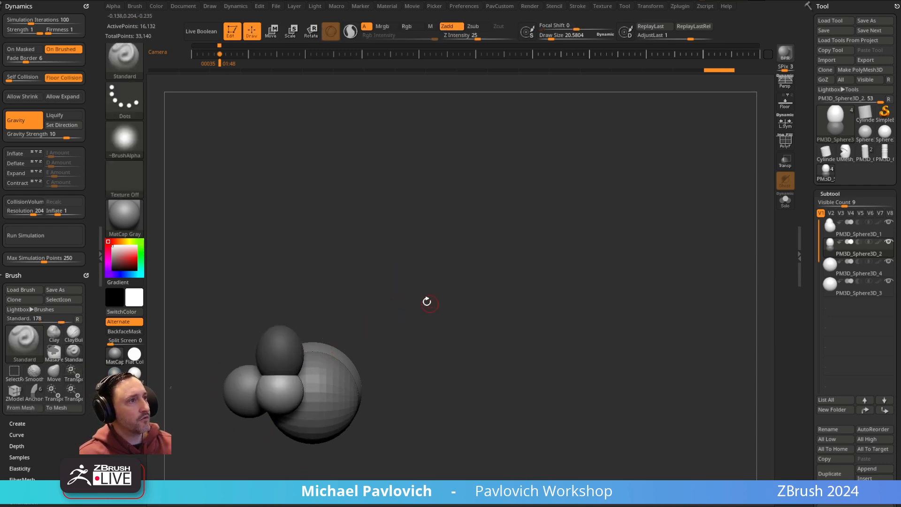
{"action": "key", "text": "ctrl+z"}
{"action": "key", "text": "w"}
{"action": "left_click_drag", "start_coordinate": [290, 281], "coordinate": [290, 326], "text": "alt"}
{"action": "left_click_drag", "start_coordinate": [262, 380], "coordinate": [266, 379]}
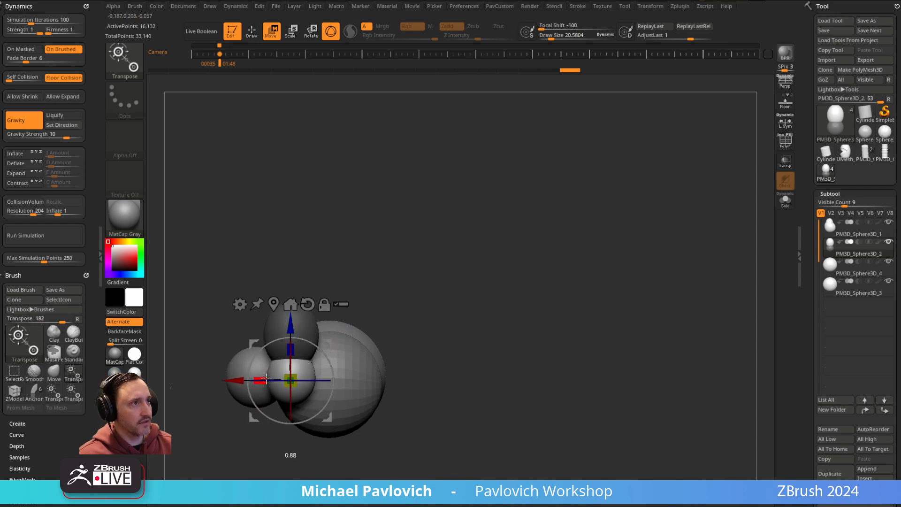
- Turn on PolyFrame and merge the toe and heel spheres with Remesh By Union
{"action": "key", "text": "q"}
{"action": "right_click_drag", "start_coordinate": [330, 330], "coordinate": [495, 313]}
{"action": "mouse_move", "coordinate": [495, 313]}
{"action": "left_mouse_down"}
{"action": "mouse_move", "coordinate": [479, 326]}
{"action": "mouse_move", "coordinate": [556, 318]}
{"action": "mouse_move", "coordinate": [435, 324]}
{"action": "mouse_move", "coordinate": [450, 331]}
{"action": "left_mouse_up"}
{"action": "left_click", "coordinate": [785, 141]}
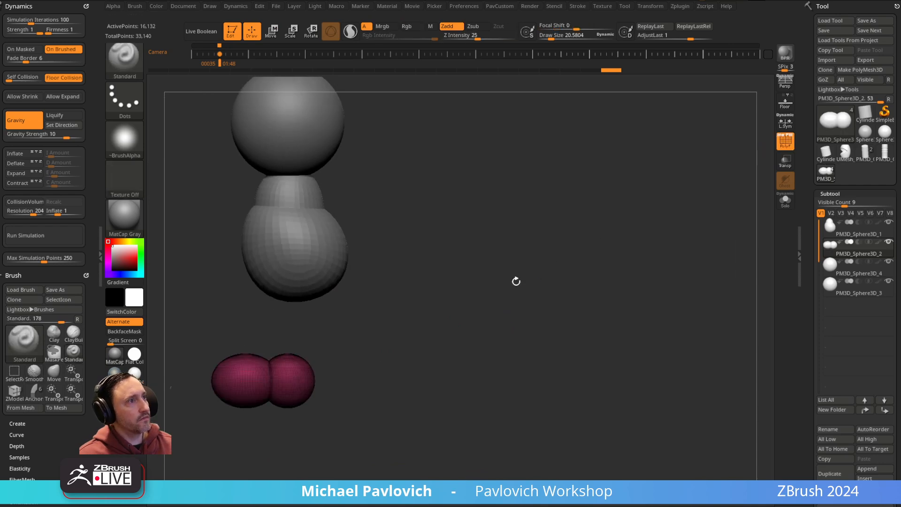
{"action": "left_click_drag", "start_coordinate": [370, 332], "coordinate": [565, 363], "text": "alt"}
{"action": "key", "text": "w"}
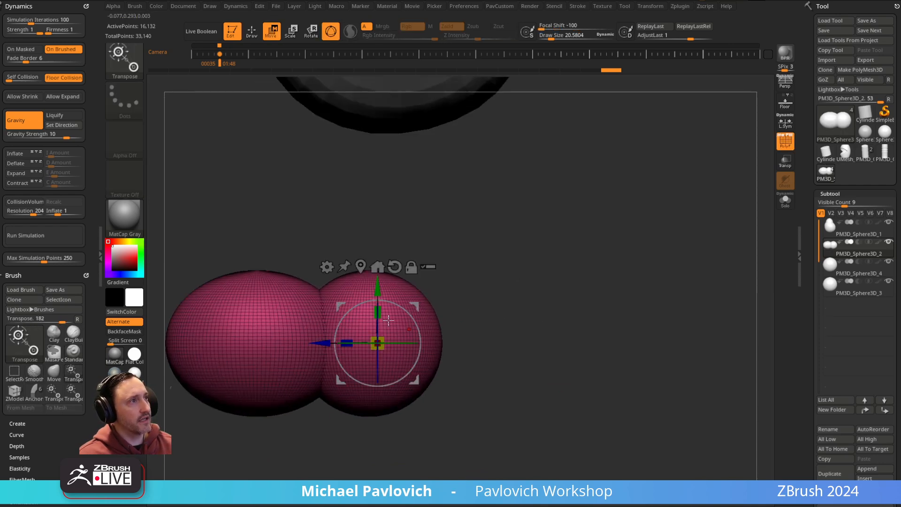
{"action": "left_click", "coordinate": [327, 267]}
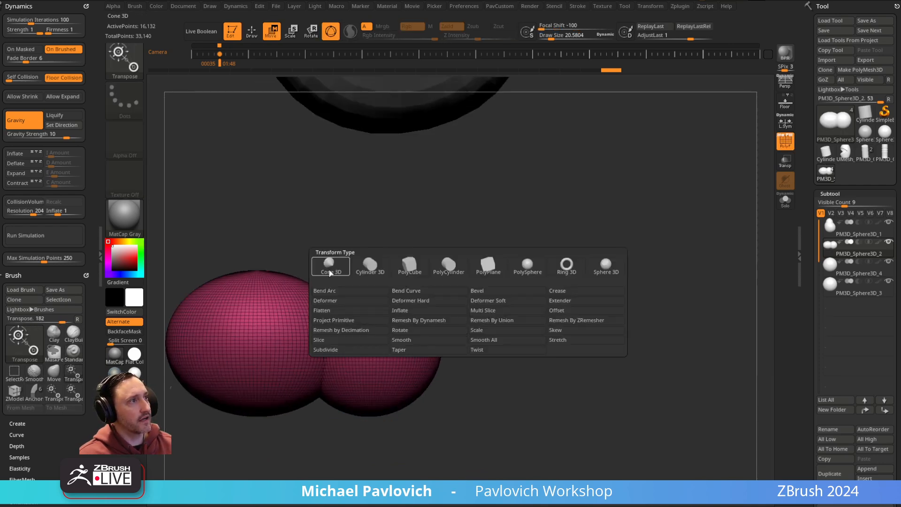
{"action": "left_click", "coordinate": [503, 325]}
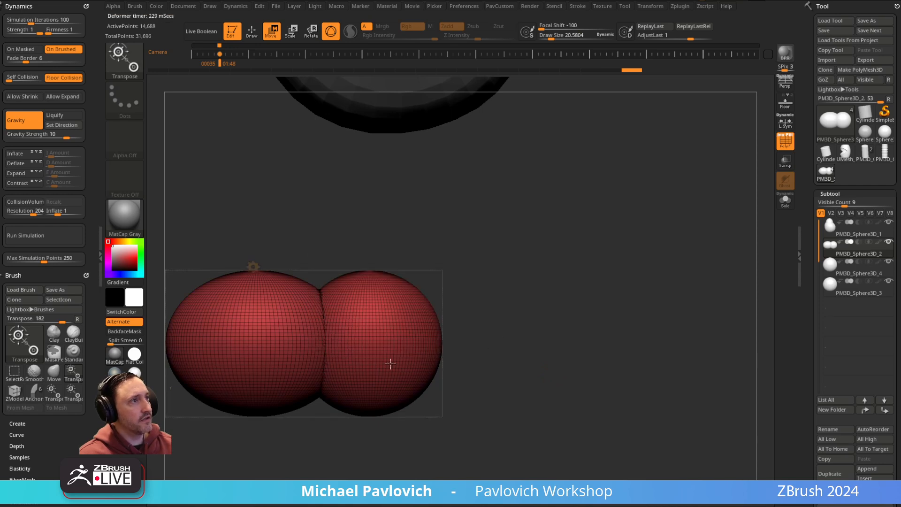
- Try to smooth the seam between the merged toe and heel with a smaller brush
{"action": "key", "text": "q"}
{"action": "key", "text": "bracketleft"}
{"action": "mouse_move", "coordinate": [333, 335]}
{"action": "left_mouse_down"}
{"action": "mouse_move", "coordinate": [331, 384]}
{"action": "mouse_move", "coordinate": [331, 346]}
{"action": "mouse_move", "coordinate": [320, 349]}
{"action": "left_mouse_up"}
{"action": "key", "text": "ctrl+z"}
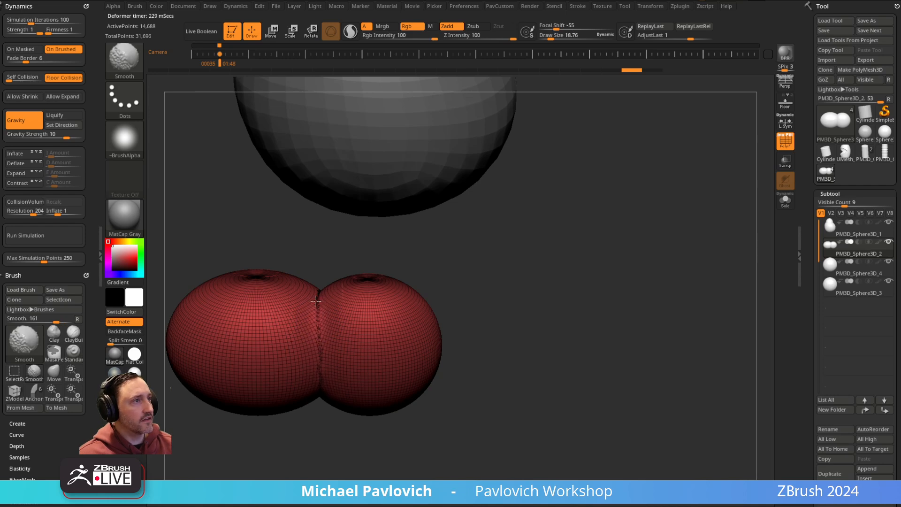
- Slice off the lower half of the foot with a horizontal KnifeCurve cut to make a flat sole
{"action": "mouse_move", "coordinate": [550, 308]}
{"action": "left_mouse_down", "text": "alt"}
{"action": "mouse_move", "coordinate": [537, 272]}
{"action": "mouse_move", "coordinate": [560, 269]}
{"action": "left_mouse_up", "text": "alt"}
{"action": "left_click", "coordinate": [133, 71], "text": "ctrl+shift"}
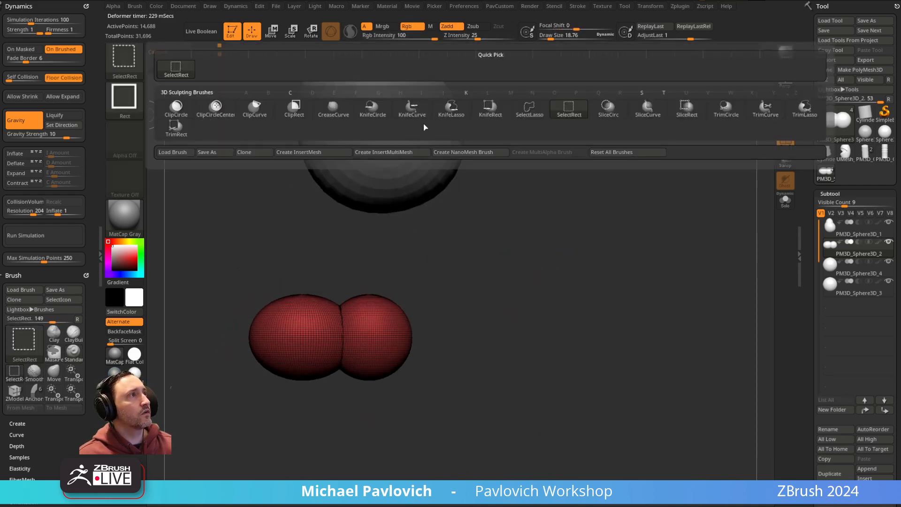
{"action": "left_click", "coordinate": [412, 108]}
{"action": "mouse_move", "coordinate": [589, 361]}
{"action": "left_mouse_down"}
{"action": "mouse_move", "coordinate": [171, 362]}
{"action": "mouse_move", "coordinate": [175, 344]}
{"action": "left_mouse_up"}
{"action": "mouse_move", "coordinate": [559, 280]}
{"action": "left_mouse_down"}
{"action": "mouse_move", "coordinate": [604, 252]}
{"action": "mouse_move", "coordinate": [597, 224]}
{"action": "mouse_move", "coordinate": [537, 227]}
{"action": "mouse_move", "coordinate": [597, 212]}
{"action": "left_mouse_up"}
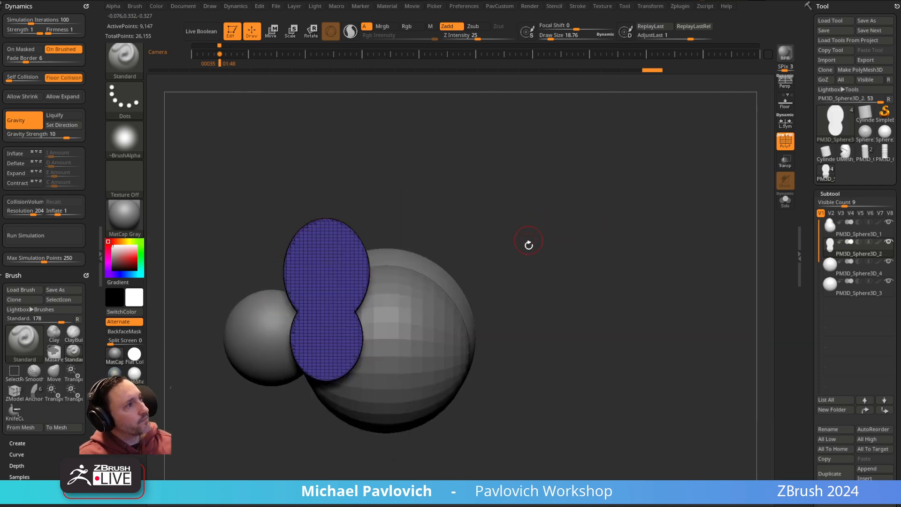
- Reshape the outline of the sole at its narrow middle using the Move brush with a draw size of about 44
{"action": "left_click_drag", "start_coordinate": [521, 224], "coordinate": [546, 222], "text": "alt"}
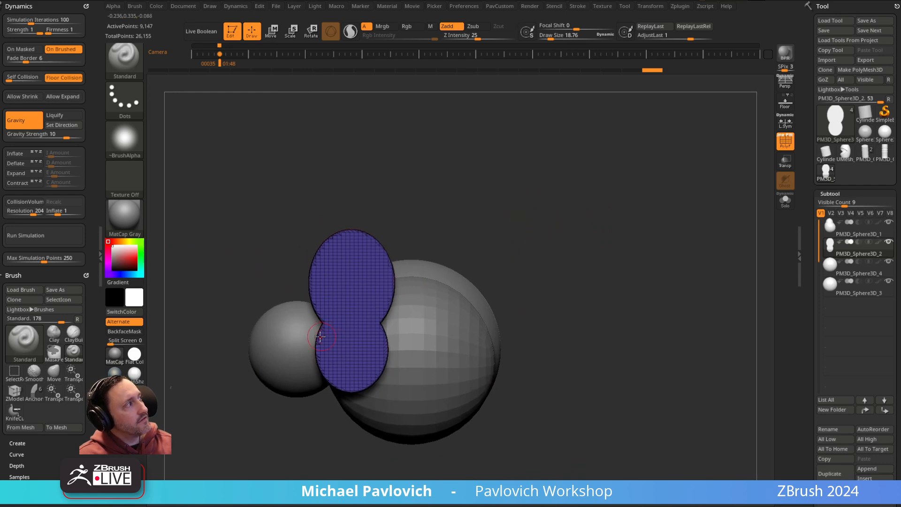
{"action": "key", "text": "b"}
{"action": "key", "text": "m"}
{"action": "key", "text": "v"}
{"action": "key", "text": "s"}
{"action": "left_click_drag", "start_coordinate": [336, 329], "coordinate": [324, 318]}
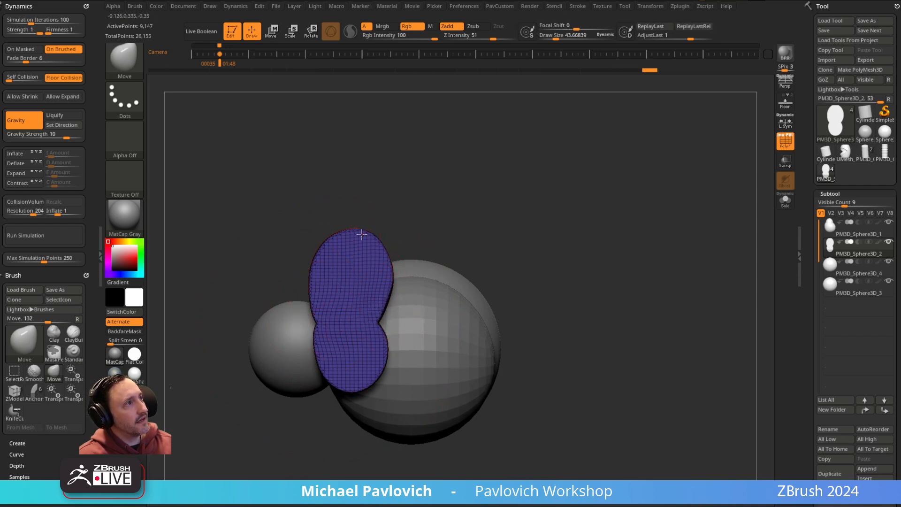
{"action": "left_click_drag", "start_coordinate": [327, 312], "coordinate": [324, 322]}
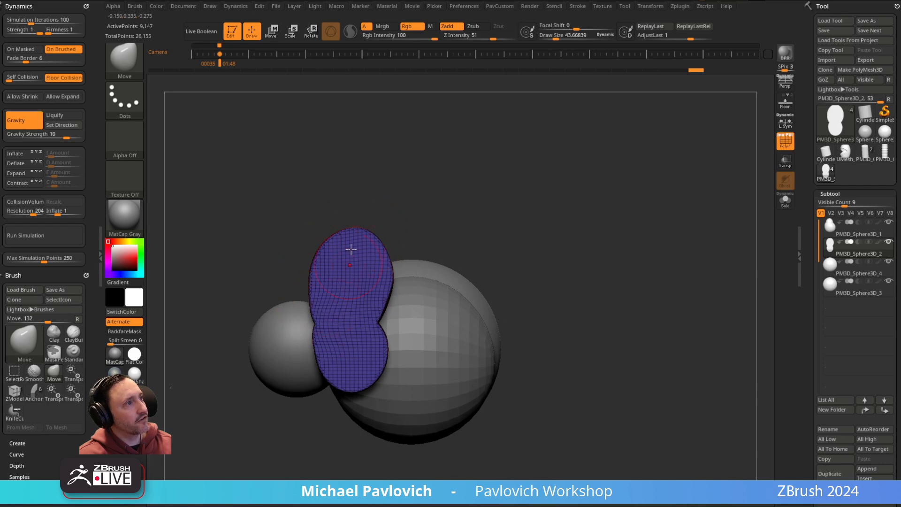
- Check the foot from the side against the reference drawings and inspect its shape from other angles
{"action": "left_click_drag", "start_coordinate": [535, 226], "coordinate": [543, 296]}
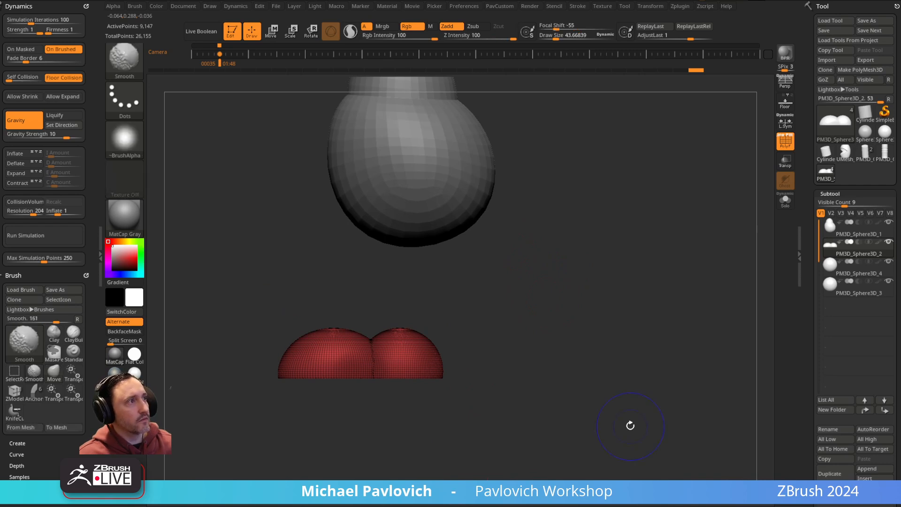
{"action": "key", "text": "shift+z"}
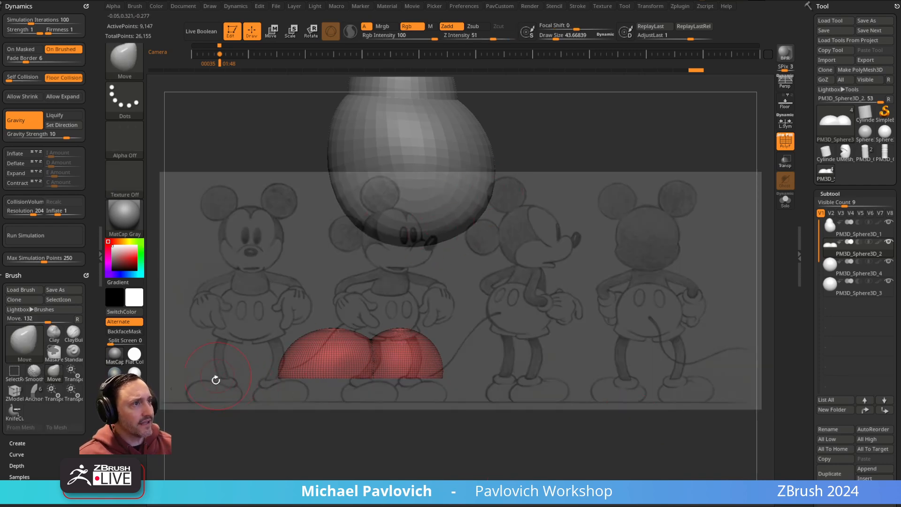
{"action": "key", "text": "shift+z"}
{"action": "left_click_drag", "start_coordinate": [548, 276], "coordinate": [388, 357]}
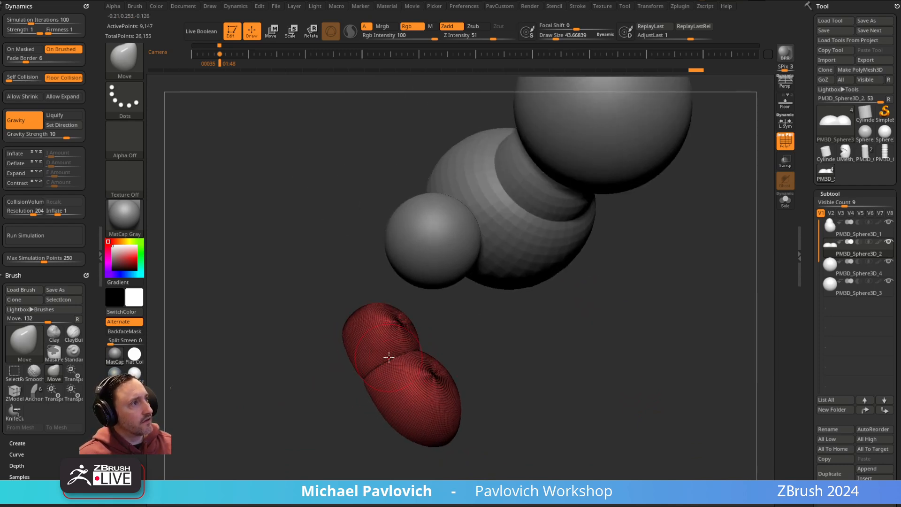
{"action": "left_click_drag", "start_coordinate": [501, 342], "coordinate": [530, 342]}
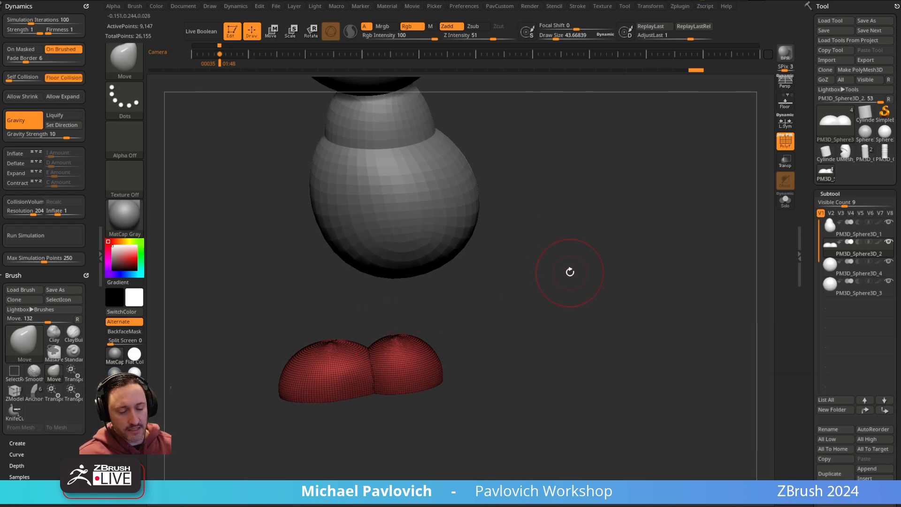
- Append a Ring3D primitive as a new subtool and frame the model
{"action": "left_click", "coordinate": [874, 471]}
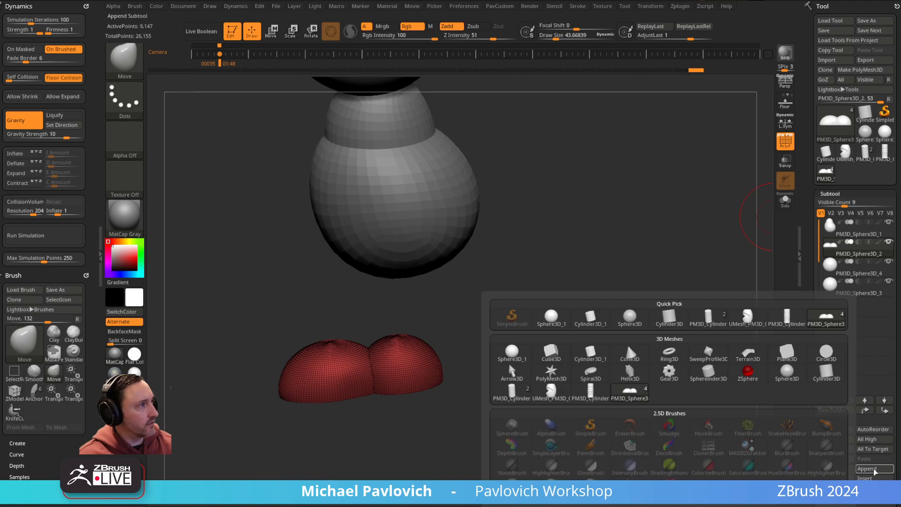
{"action": "left_click", "coordinate": [865, 468]}
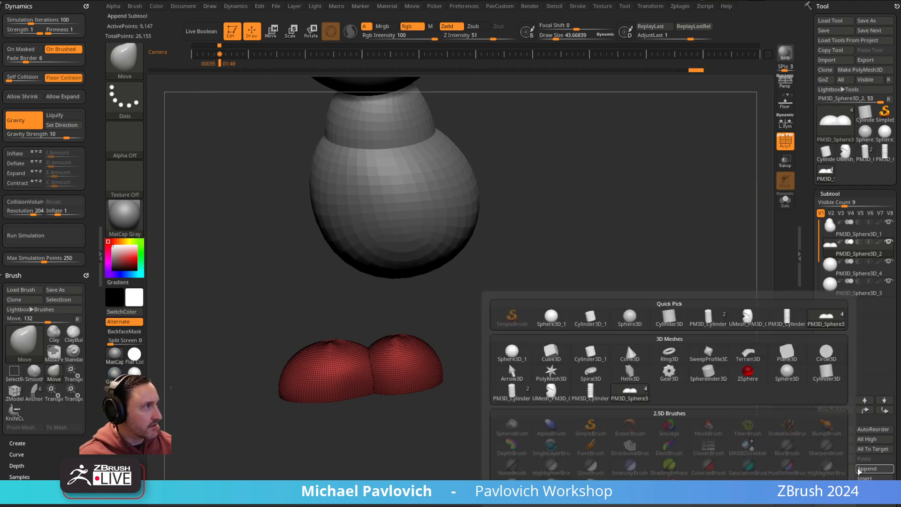
{"action": "left_click", "coordinate": [670, 357]}
{"action": "key", "text": "f"}
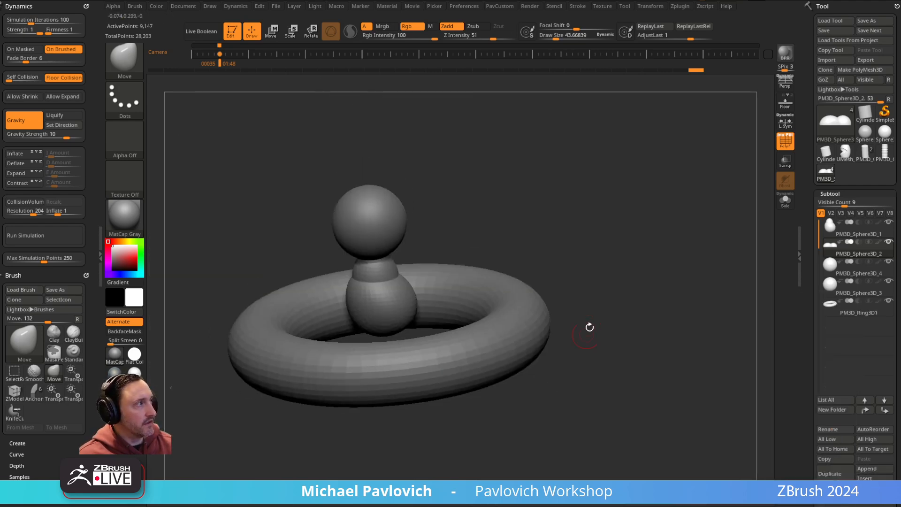
- Select the ring, scale it down and position it as a shoe cuff on top of the heel
{"action": "left_click", "coordinate": [529, 332], "text": "alt"}
{"action": "key", "text": "w"}
{"action": "left_click_drag", "start_coordinate": [388, 335], "coordinate": [322, 366]}
{"action": "left_click_drag", "start_coordinate": [384, 283], "coordinate": [387, 309]}
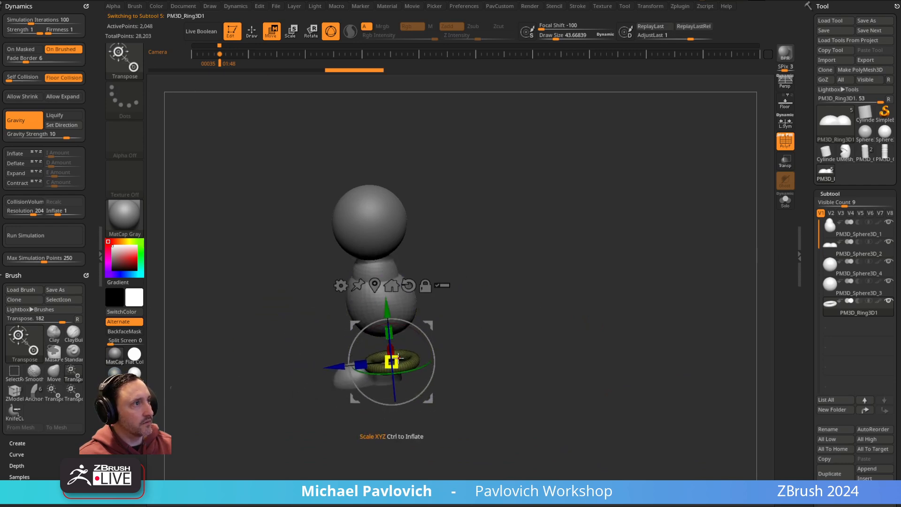
{"action": "left_click_drag", "start_coordinate": [392, 362], "coordinate": [384, 371]}
{"action": "left_click_drag", "start_coordinate": [479, 312], "coordinate": [283, 363]}
{"action": "mouse_move", "coordinate": [430, 327]}
{"action": "left_mouse_down"}
{"action": "mouse_move", "coordinate": [378, 324]}
{"action": "mouse_move", "coordinate": [355, 335]}
{"action": "mouse_move", "coordinate": [465, 354]}
{"action": "mouse_move", "coordinate": [493, 380]}
{"action": "mouse_move", "coordinate": [448, 360]}
{"action": "mouse_move", "coordinate": [490, 343]}
{"action": "left_mouse_up"}
- Thicken the shoe-cuff ring with the Inflate deformation
{"action": "key", "text": "q"}
{"action": "left_click_drag", "start_coordinate": [809, 271], "coordinate": [803, 133]}
{"action": "left_click", "coordinate": [823, 246]}
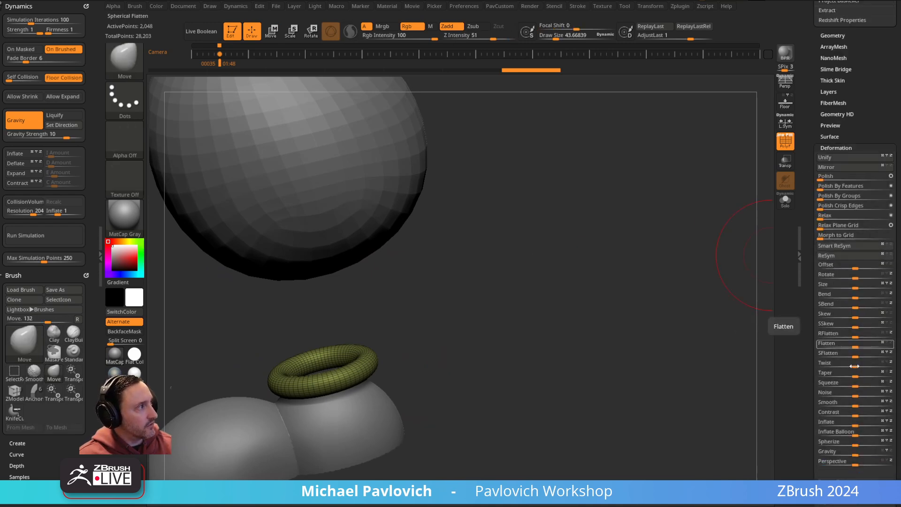
{"action": "left_click_drag", "start_coordinate": [856, 422], "coordinate": [859, 425]}
{"action": "left_click_drag", "start_coordinate": [488, 280], "coordinate": [529, 314]}
{"action": "key", "text": "space"}
{"action": "left_click_drag", "start_coordinate": [532, 212], "coordinate": [533, 212]}
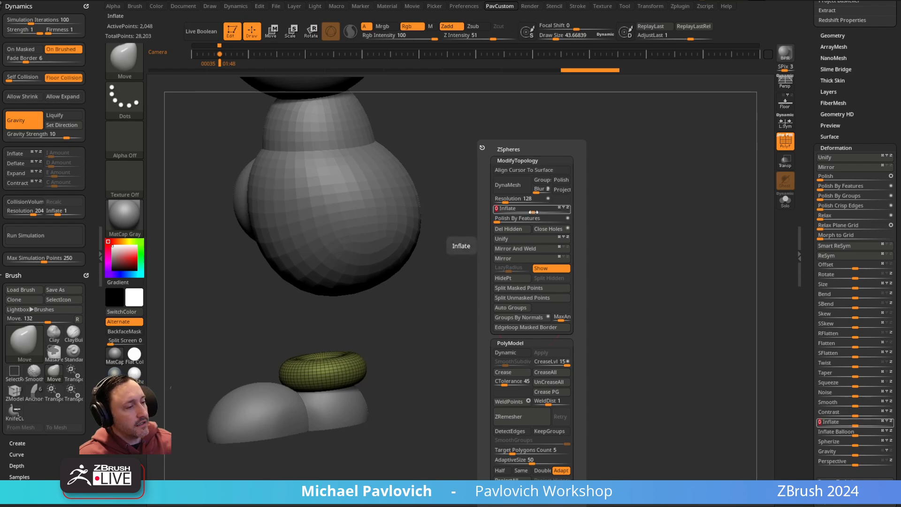
- Switch to the browser, go back to the YouTube channel page and look through its playlists
{"action": "left_click_drag", "start_coordinate": [538, 0], "coordinate": [527, 27]}
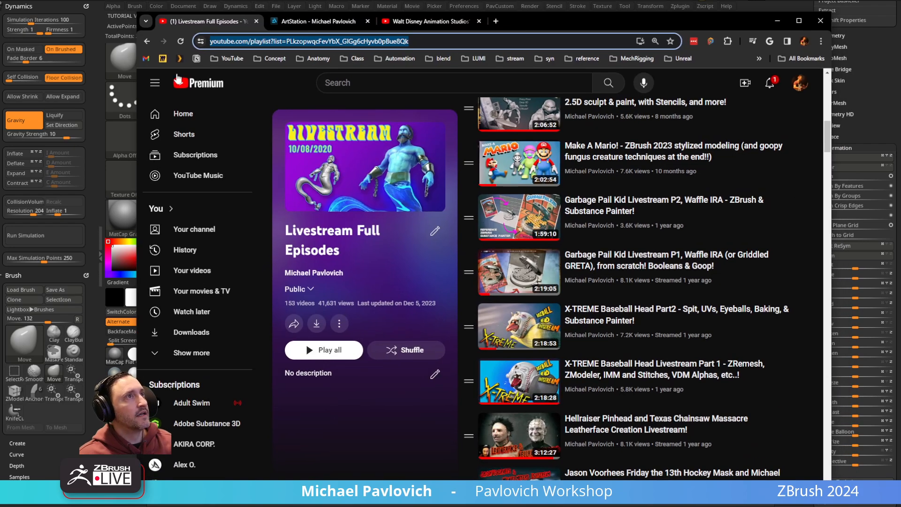
{"action": "left_click", "coordinate": [147, 41]}
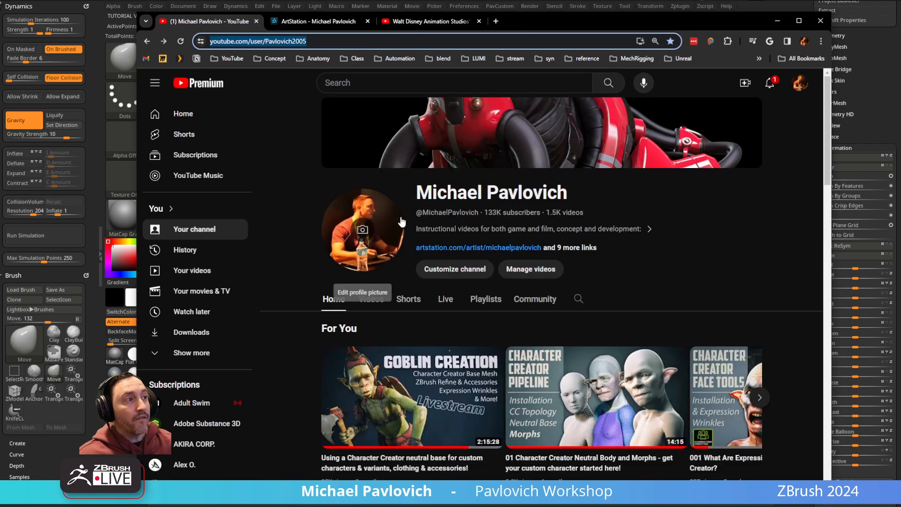
{"action": "scroll", "coordinate": [399, 218], "scroll_direction": "down", "scroll_amount": 6}
{"action": "scroll", "coordinate": [399, 218], "scroll_direction": "up", "scroll_amount": 1}
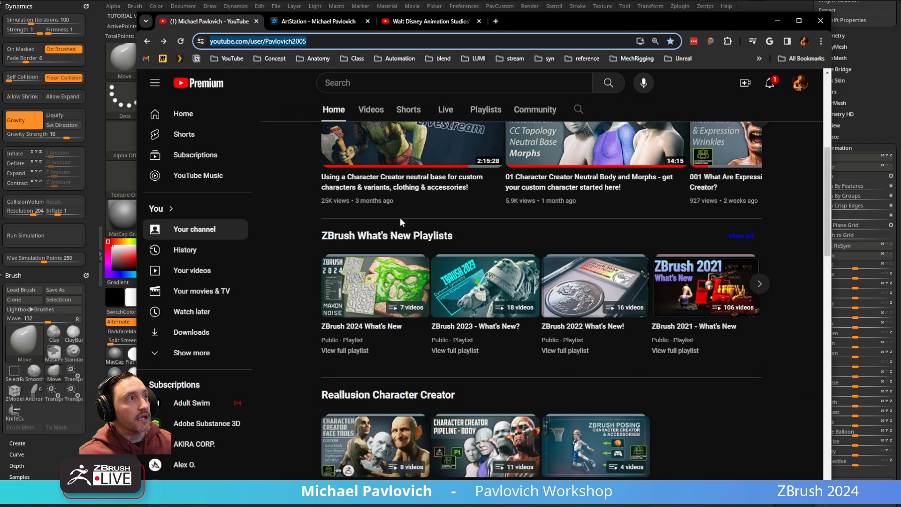
{"action": "scroll", "coordinate": [400, 243], "scroll_direction": "down", "scroll_amount": 6}
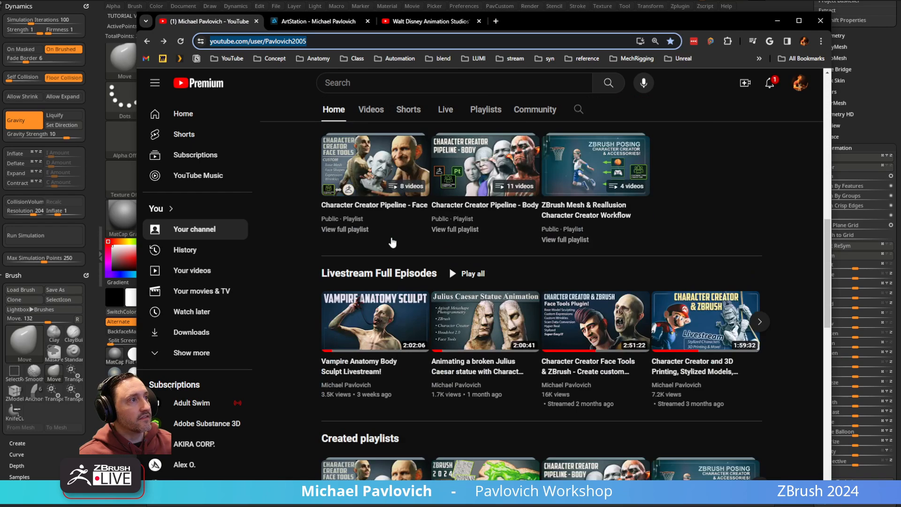
- Switch to the ArtStation portfolio and browse the ZBrush What's New album
{"action": "left_click", "coordinate": [326, 24]}
{"action": "scroll", "coordinate": [367, 266], "scroll_direction": "down", "scroll_amount": 1}
{"action": "left_click", "coordinate": [214, 217]}
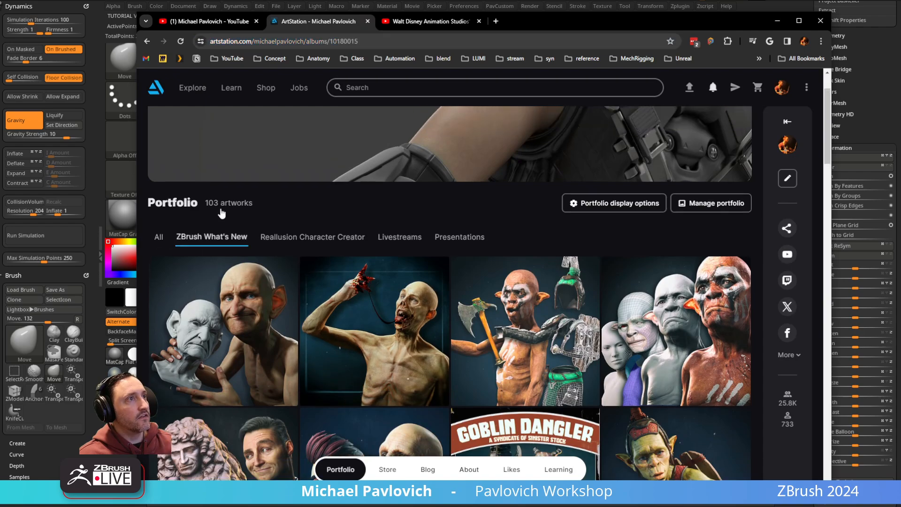
{"action": "scroll", "coordinate": [221, 210], "scroll_direction": "down", "scroll_amount": 3}
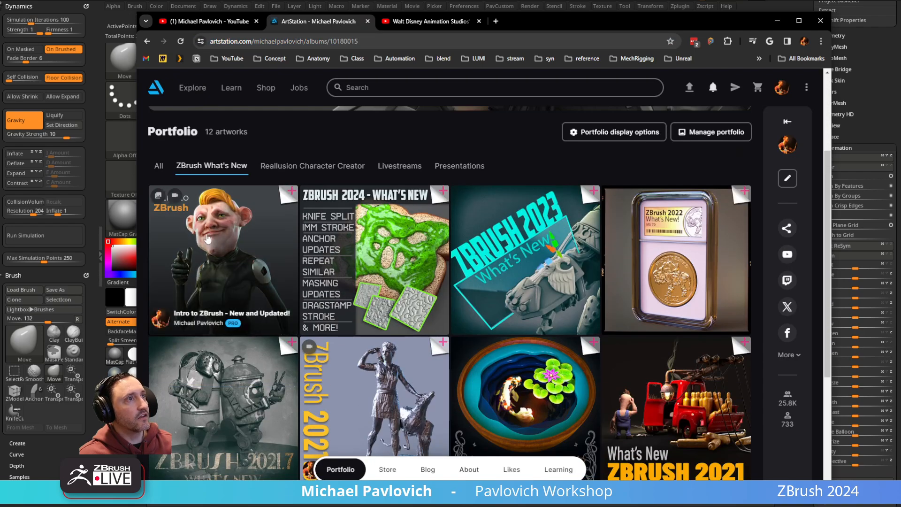
{"action": "scroll", "coordinate": [400, 231], "scroll_direction": "down", "scroll_amount": 4}
{"action": "scroll", "coordinate": [424, 356], "scroll_direction": "up", "scroll_amount": 5}
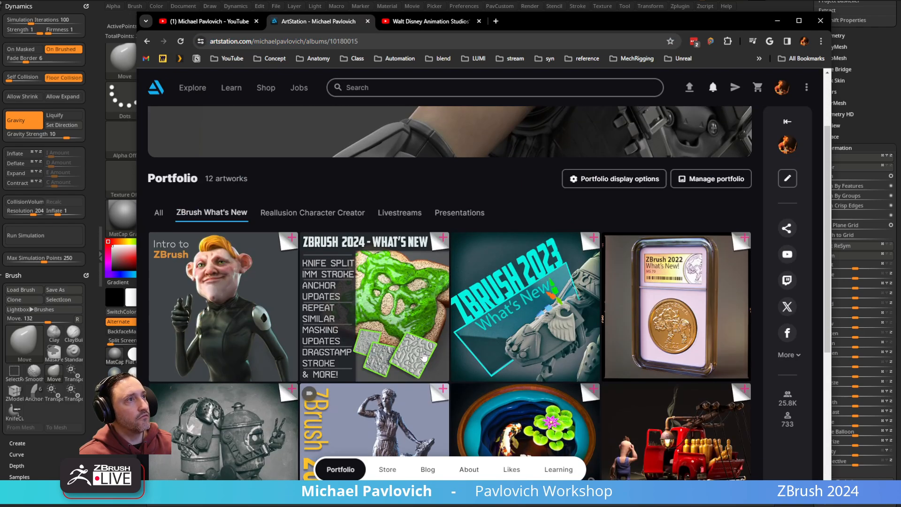
- Open the Intro to ZBrush project and look through the video list of its embedded playlist
{"action": "left_click", "coordinate": [223, 274]}
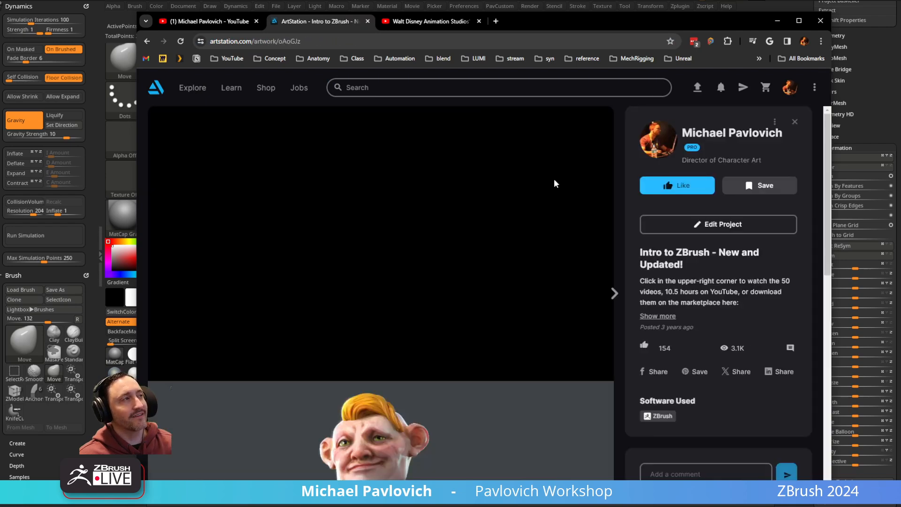
{"action": "left_click", "coordinate": [577, 129]}
{"action": "scroll", "coordinate": [546, 194], "scroll_direction": "down", "scroll_amount": 20}
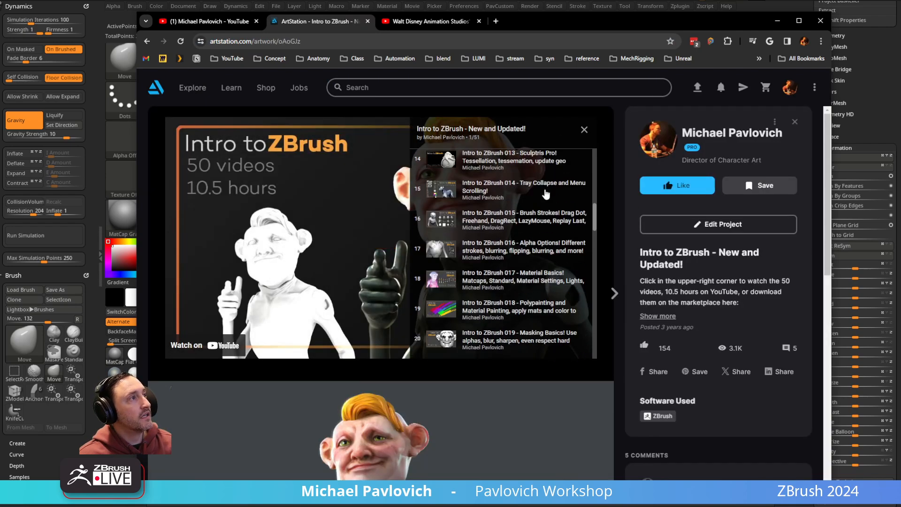
{"action": "scroll", "coordinate": [546, 195], "scroll_direction": "down", "scroll_amount": 5}
{"action": "scroll", "coordinate": [533, 242], "scroll_direction": "up", "scroll_amount": 15}
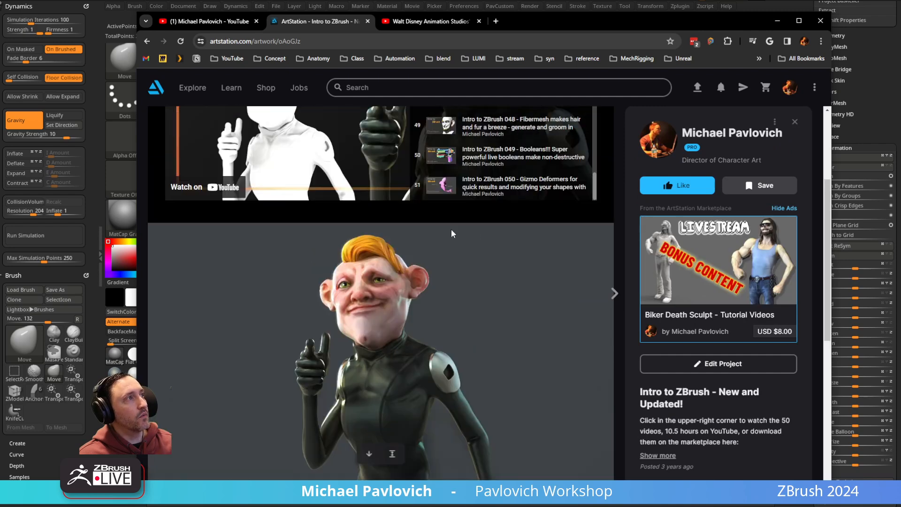
{"action": "scroll", "coordinate": [533, 241], "scroll_direction": "up", "scroll_amount": 13}
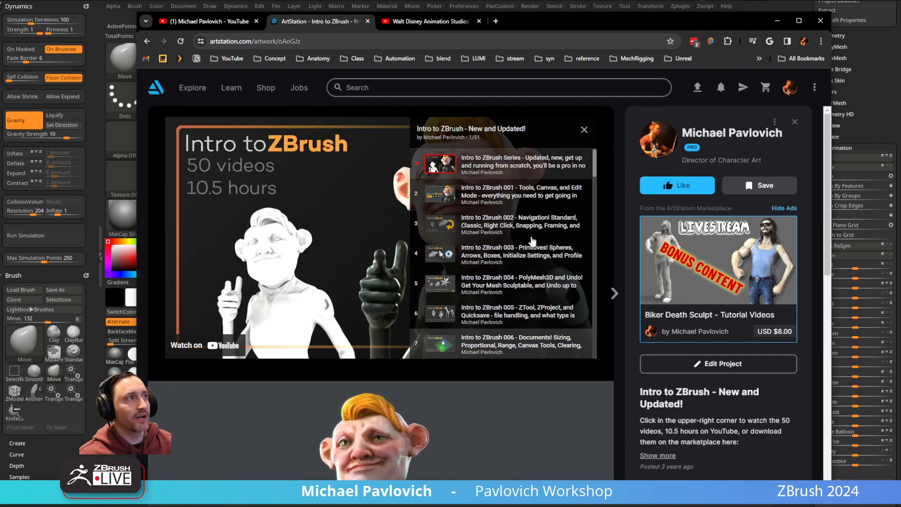
- Switch back to ZBrush and scale the shoe-cuff ring down a little with the gizmo
{"action": "left_click", "coordinate": [367, 34]}
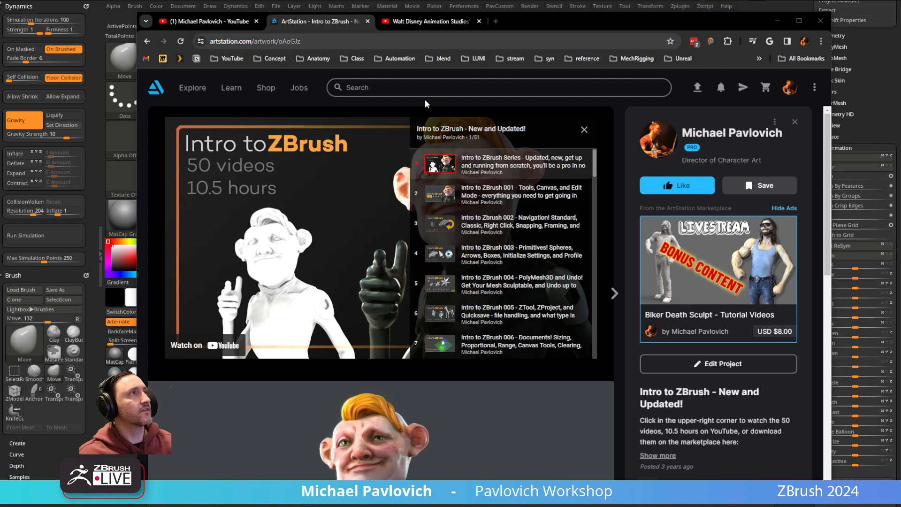
{"action": "left_click_drag", "start_coordinate": [511, 21], "coordinate": [511, 0]}
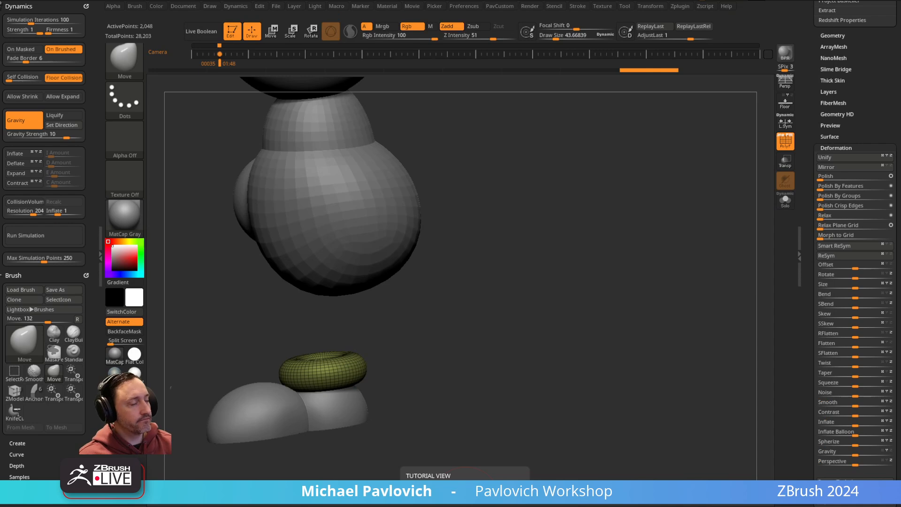
{"action": "left_click_drag", "start_coordinate": [589, 284], "coordinate": [524, 334]}
{"action": "key", "text": "2"}
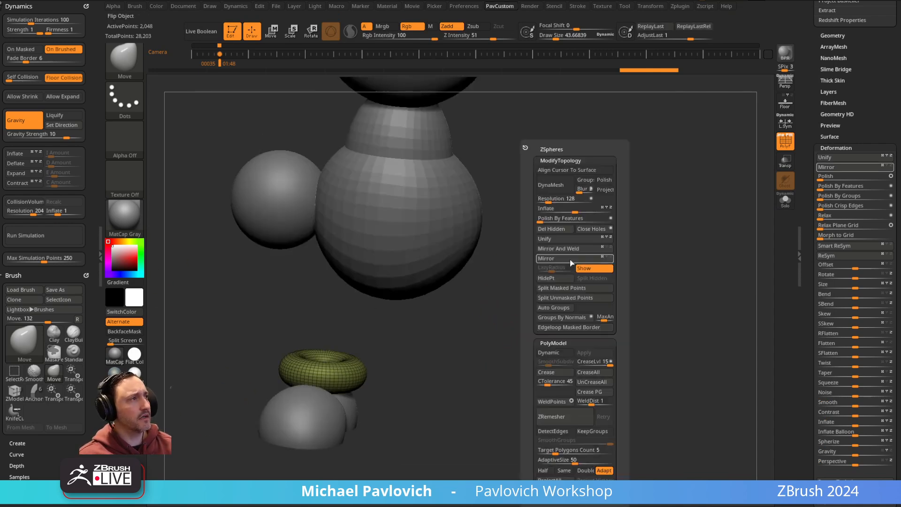
{"action": "left_click_drag", "start_coordinate": [448, 386], "coordinate": [413, 396], "text": "alt"}
{"action": "left_click_drag", "start_coordinate": [477, 336], "coordinate": [470, 281]}
{"action": "key", "text": "w"}
{"action": "key", "text": "2"}
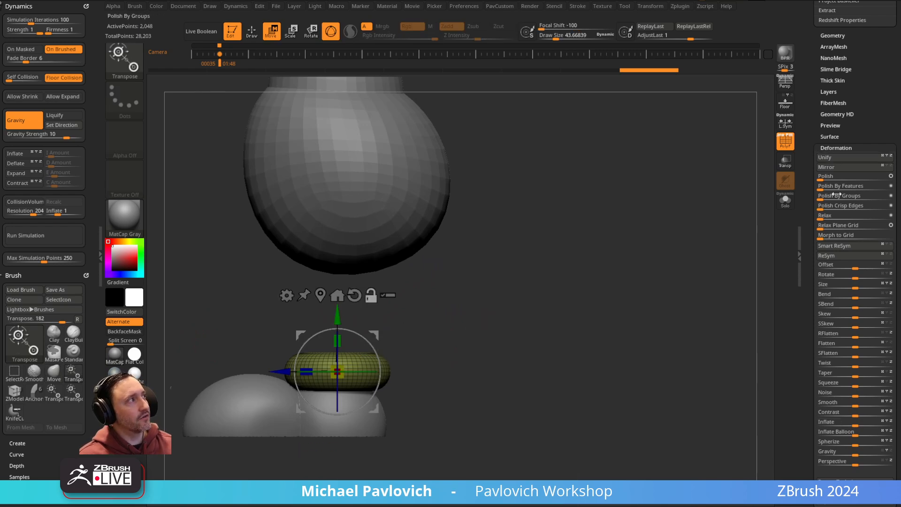
{"action": "key", "text": "2"}
{"action": "left_click_drag", "start_coordinate": [430, 334], "coordinate": [435, 357]}
{"action": "left_click_drag", "start_coordinate": [338, 372], "coordinate": [334, 374]}
{"action": "key", "text": "q"}
{"action": "mouse_move", "coordinate": [397, 339]}
{"action": "left_mouse_down"}
{"action": "mouse_move", "coordinate": [403, 308]}
{"action": "mouse_move", "coordinate": [429, 326]}
{"action": "mouse_move", "coordinate": [459, 329]}
{"action": "left_mouse_up"}
{"action": "key", "text": "w"}
{"action": "key", "text": "q"}
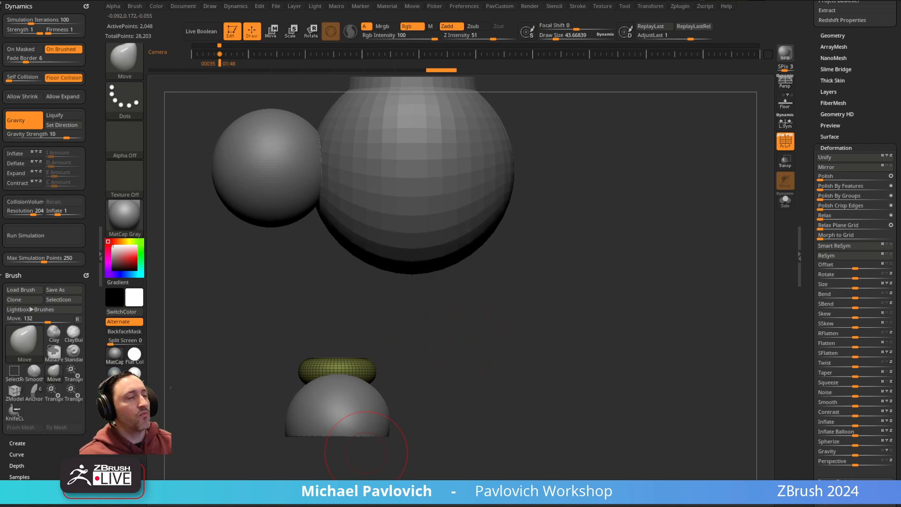
- Activate the Standard brush, select and isolate the shoe, and cut the top of its heel flat where the cuff sits
{"action": "mouse_move", "coordinate": [367, 452]}
{"action": "left_mouse_down"}
{"action": "mouse_move", "coordinate": [479, 356]}
{"action": "mouse_move", "coordinate": [424, 374]}
{"action": "mouse_move", "coordinate": [447, 324]}
{"action": "mouse_move", "coordinate": [515, 316]}
{"action": "mouse_move", "coordinate": [321, 371]}
{"action": "left_mouse_up"}
{"action": "mouse_move", "coordinate": [441, 351]}
{"action": "left_mouse_down"}
{"action": "mouse_move", "coordinate": [450, 351]}
{"action": "mouse_move", "coordinate": [438, 351]}
{"action": "left_mouse_up"}
{"action": "mouse_move", "coordinate": [432, 351]}
{"action": "left_mouse_down"}
{"action": "mouse_move", "coordinate": [472, 350]}
{"action": "mouse_move", "coordinate": [477, 340]}
{"action": "mouse_move", "coordinate": [365, 347]}
{"action": "mouse_move", "coordinate": [444, 354]}
{"action": "mouse_move", "coordinate": [422, 342]}
{"action": "mouse_move", "coordinate": [442, 359]}
{"action": "mouse_move", "coordinate": [533, 344]}
{"action": "mouse_move", "coordinate": [537, 376]}
{"action": "mouse_move", "coordinate": [493, 336]}
{"action": "mouse_move", "coordinate": [467, 336]}
{"action": "mouse_move", "coordinate": [461, 322]}
{"action": "mouse_move", "coordinate": [445, 337]}
{"action": "left_mouse_up"}
{"action": "key", "text": "b"}
{"action": "key", "text": "s"}
{"action": "key", "text": "t"}
{"action": "left_click_drag", "start_coordinate": [574, 296], "coordinate": [459, 256]}
{"action": "left_click", "coordinate": [379, 371], "text": "alt"}
{"action": "left_click_drag", "start_coordinate": [493, 309], "coordinate": [409, 363]}
{"action": "left_click_drag", "start_coordinate": [496, 362], "coordinate": [530, 332], "text": "shift"}
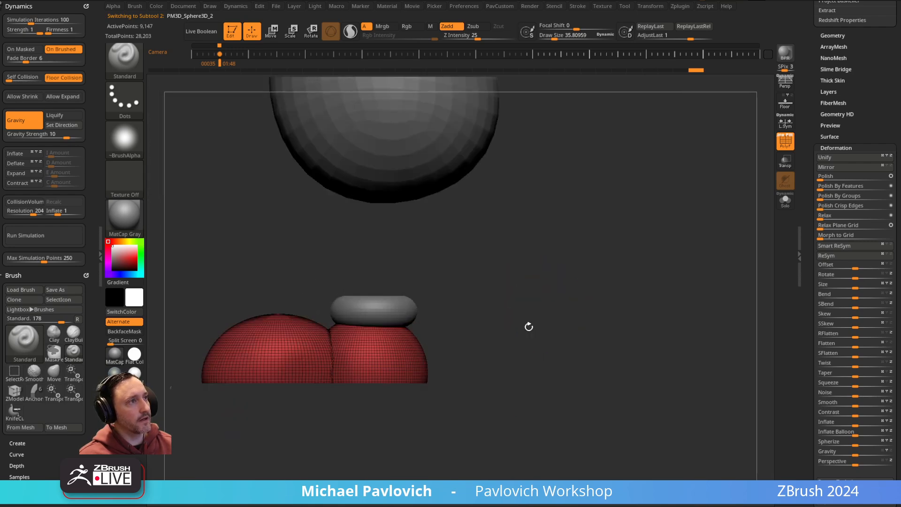
{"action": "left_click", "coordinate": [784, 200]}
{"action": "mouse_move", "coordinate": [291, 249]}
{"action": "left_mouse_down", "text": "ctrl+shift"}
{"action": "mouse_move", "coordinate": [324, 305]}
{"action": "mouse_move", "coordinate": [575, 326]}
{"action": "left_mouse_up", "text": "ctrl+shift"}
{"action": "left_click_drag", "start_coordinate": [590, 255], "coordinate": [413, 342]}
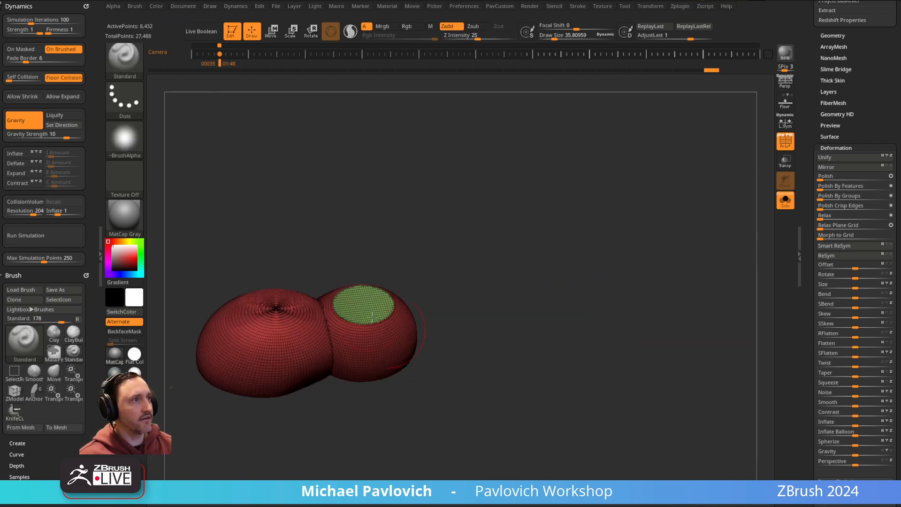
- ZRemesh the shoe with Half, AdaptiveSize 0 and KeepGroups enabled
{"action": "left_click_drag", "start_coordinate": [554, 332], "coordinate": [569, 307]}
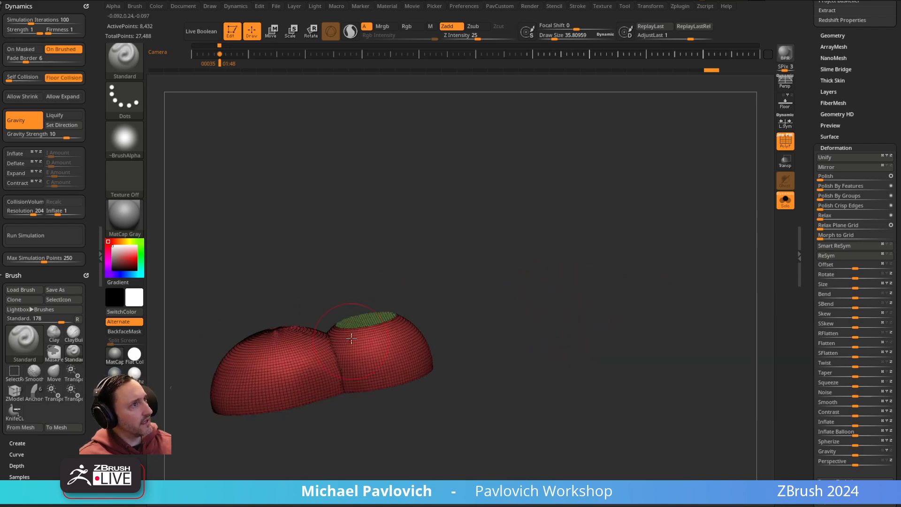
{"action": "left_click_drag", "start_coordinate": [495, 298], "coordinate": [483, 280], "text": "shift"}
{"action": "left_click", "coordinate": [785, 146]}
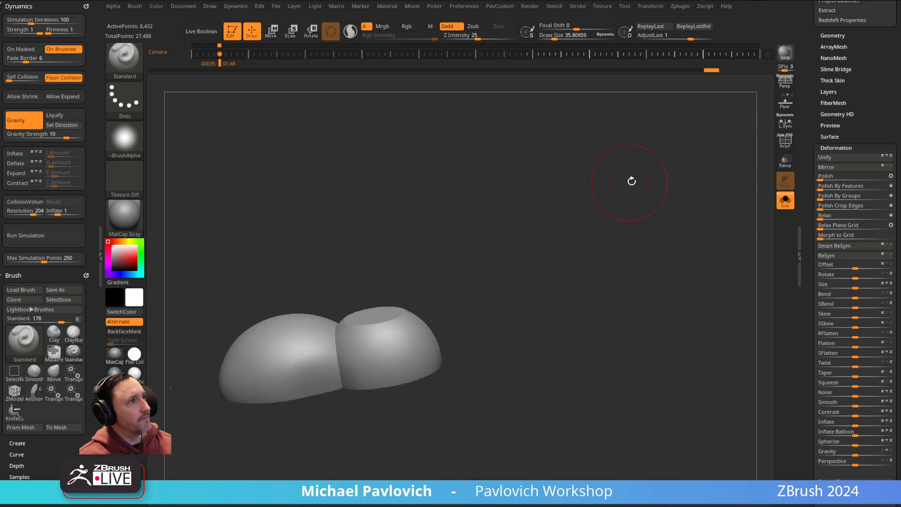
{"action": "left_click_drag", "start_coordinate": [633, 184], "coordinate": [625, 244]}
{"action": "left_click", "coordinate": [786, 148]}
{"action": "key", "text": "space"}
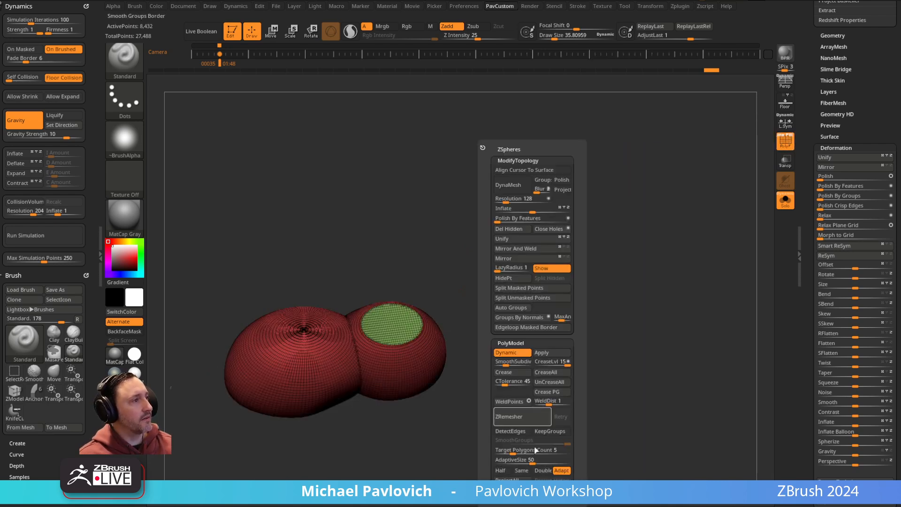
{"action": "left_click", "coordinate": [504, 472]}
{"action": "left_click_drag", "start_coordinate": [508, 461], "coordinate": [486, 464]}
{"action": "left_click", "coordinate": [551, 431]}
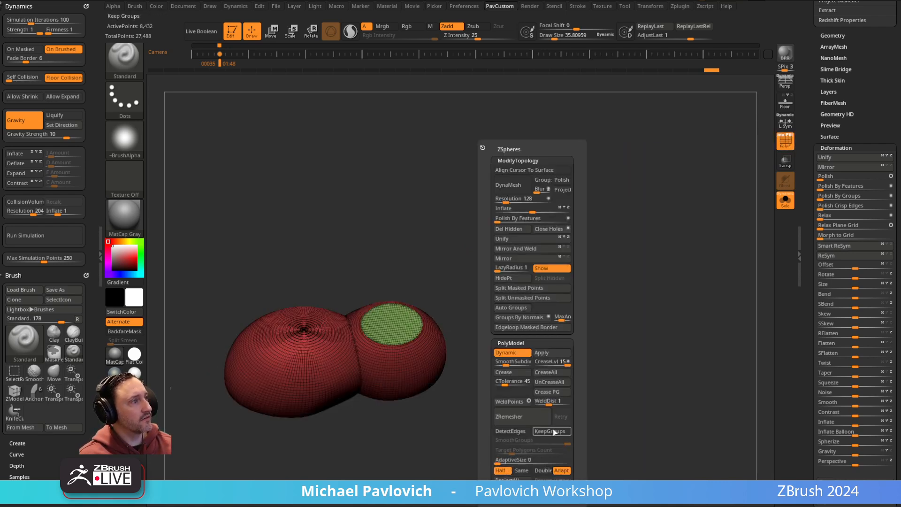
{"action": "left_click", "coordinate": [526, 420]}
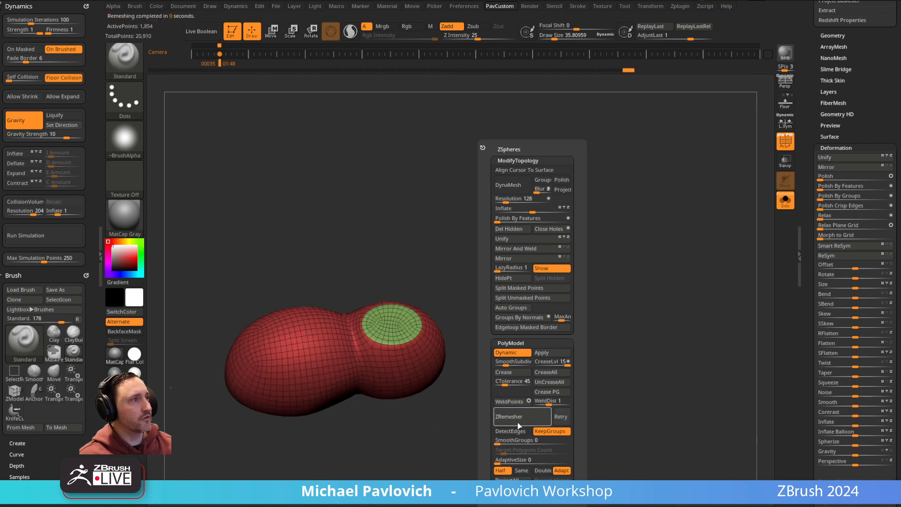
- Turn off Dynamic Subdiv on the shoe and show the other body parts again
{"action": "left_click_drag", "start_coordinate": [813, 106], "coordinate": [814, 205]}
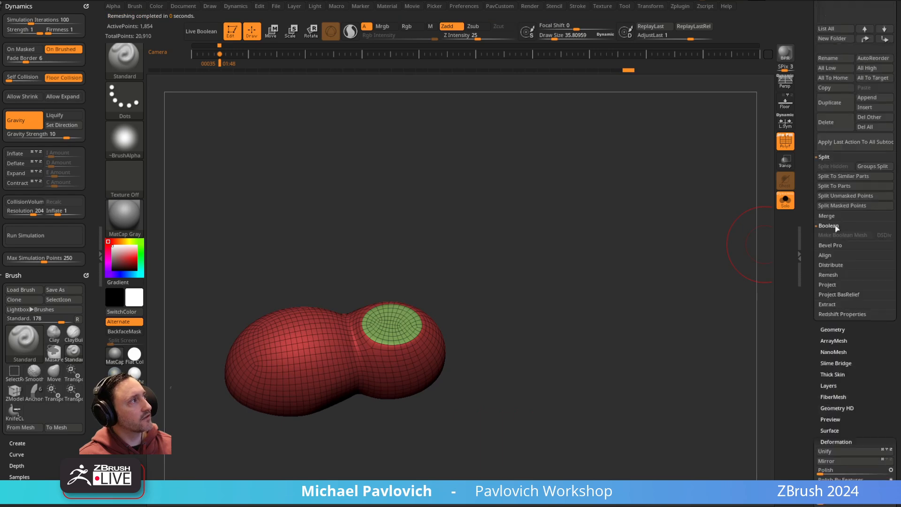
{"action": "left_click", "coordinate": [834, 330]}
{"action": "left_click", "coordinate": [841, 120]}
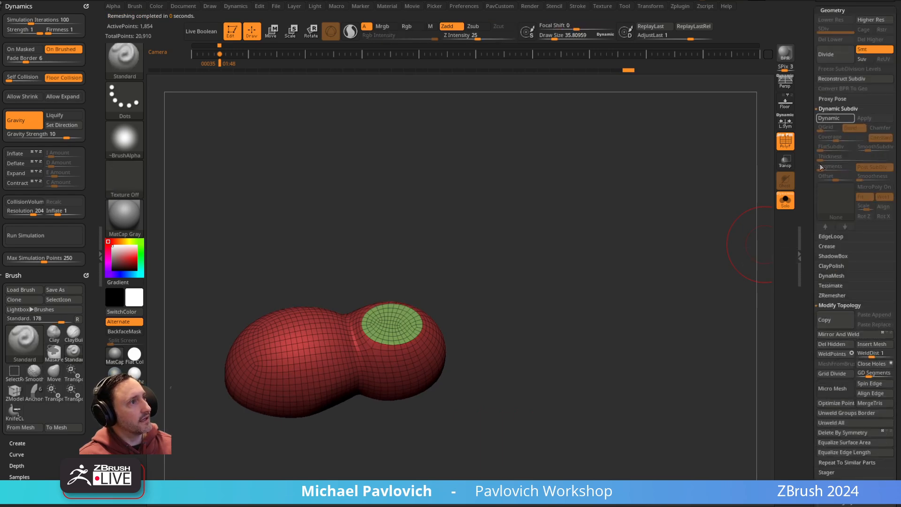
{"action": "left_click_drag", "start_coordinate": [600, 324], "coordinate": [597, 219]}
{"action": "left_click_drag", "start_coordinate": [469, 302], "coordinate": [596, 276]}
{"action": "left_click_drag", "start_coordinate": [494, 357], "coordinate": [603, 277]}
{"action": "left_click", "coordinate": [786, 200]}
{"action": "left_click", "coordinate": [786, 143]}
{"action": "left_click_drag", "start_coordinate": [660, 336], "coordinate": [441, 362]}
{"action": "key", "text": "shift+f"}
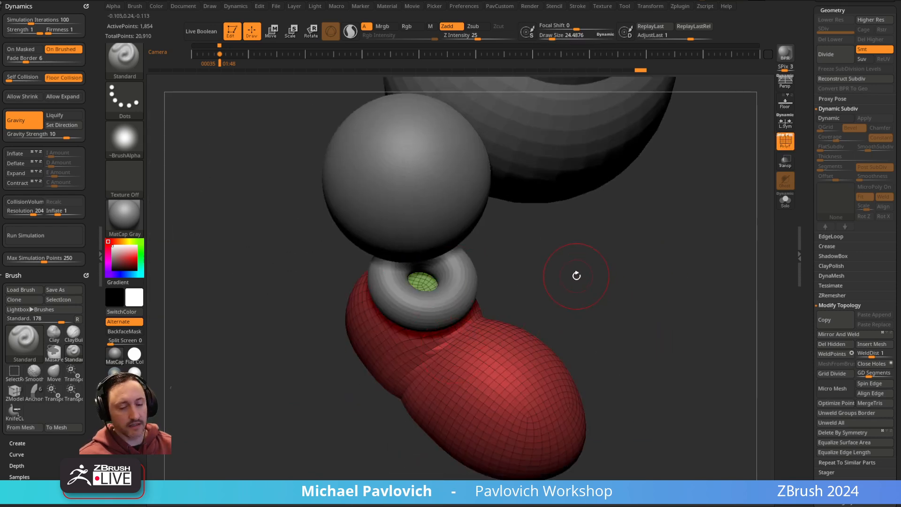
- Sculpt and smooth the transition between the heel and toe volumes of the shoe
{"action": "key", "text": "2"}
{"action": "left_click_drag", "start_coordinate": [576, 276], "coordinate": [577, 278]}
{"action": "left_click", "coordinate": [398, 364]}
{"action": "mouse_move", "coordinate": [615, 385]}
{"action": "left_mouse_down"}
{"action": "mouse_move", "coordinate": [622, 312]}
{"action": "mouse_move", "coordinate": [587, 327]}
{"action": "mouse_move", "coordinate": [593, 249]}
{"action": "left_mouse_up"}
{"action": "left_click", "coordinate": [411, 393]}
{"action": "left_click", "coordinate": [426, 337]}
{"action": "mouse_move", "coordinate": [382, 299]}
{"action": "left_mouse_down", "text": "shift"}
{"action": "mouse_move", "coordinate": [539, 296]}
{"action": "mouse_move", "coordinate": [426, 283]}
{"action": "left_mouse_up", "text": "shift"}
{"action": "left_click_drag", "start_coordinate": [498, 277], "coordinate": [513, 247]}
{"action": "mouse_move", "coordinate": [453, 291]}
{"action": "left_mouse_down", "text": "shift"}
{"action": "mouse_move", "coordinate": [446, 303]}
{"action": "mouse_move", "coordinate": [540, 238]}
{"action": "left_mouse_up", "text": "shift"}
{"action": "key", "text": "shift"}
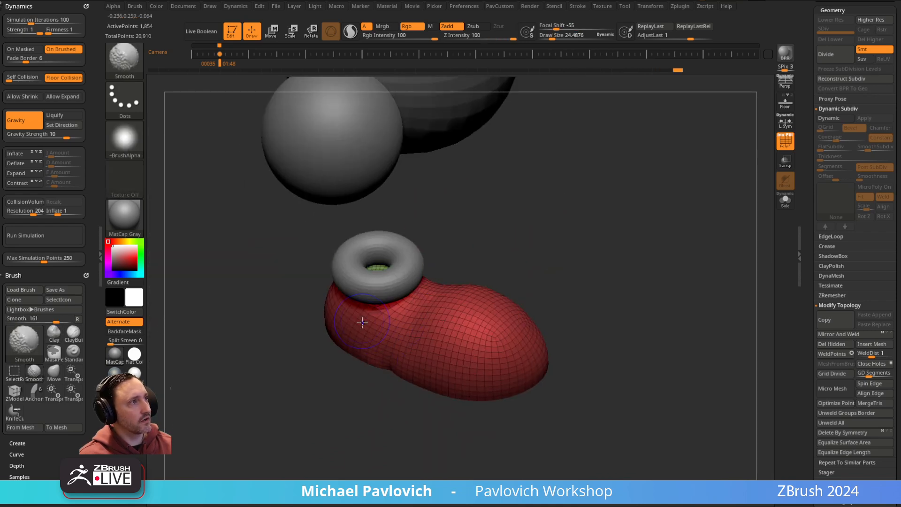
{"action": "mouse_move", "coordinate": [523, 294]}
{"action": "left_mouse_down"}
{"action": "mouse_move", "coordinate": [577, 255]}
{"action": "mouse_move", "coordinate": [582, 240]}
{"action": "left_mouse_up"}
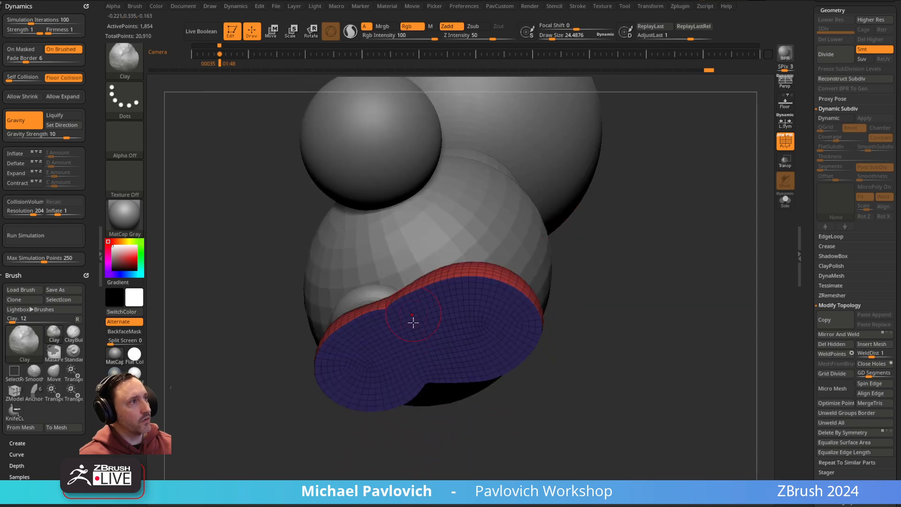
- Isolate the sole's polygroup to examine it, and show the whole shoe again
{"action": "left_click_drag", "start_coordinate": [615, 309], "coordinate": [606, 275], "text": "shift"}
{"action": "left_click_drag", "start_coordinate": [545, 236], "coordinate": [523, 303]}
{"action": "left_click", "coordinate": [428, 329], "text": "ctrl+shift"}
{"action": "left_click", "coordinate": [570, 323], "text": "ctrl+shift"}
{"action": "key", "text": "w"}
{"action": "left_click", "coordinate": [464, 341], "text": "alt"}
{"action": "key", "text": "q"}
{"action": "mouse_move", "coordinate": [531, 358]}
{"action": "left_mouse_down"}
{"action": "mouse_move", "coordinate": [469, 345]}
{"action": "mouse_move", "coordinate": [413, 367]}
{"action": "left_mouse_up"}
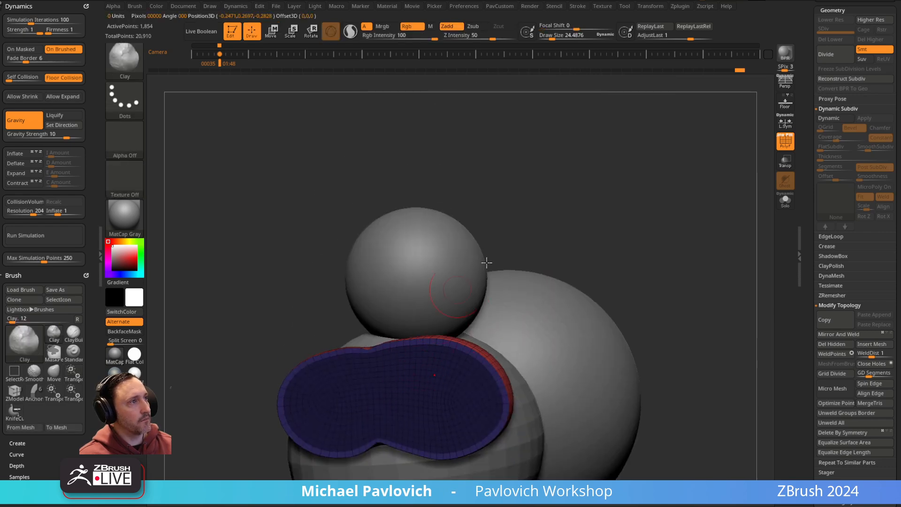
- Adjust the sole's outline at its narrow middle with the MoveAccu and Move brushes
{"action": "left_click_drag", "start_coordinate": [573, 176], "coordinate": [633, 226]}
{"action": "mouse_move", "coordinate": [619, 274]}
{"action": "left_mouse_down"}
{"action": "mouse_move", "coordinate": [606, 262]}
{"action": "mouse_move", "coordinate": [627, 253]}
{"action": "mouse_move", "coordinate": [639, 263]}
{"action": "mouse_move", "coordinate": [655, 172]}
{"action": "left_mouse_up"}
{"action": "key", "text": "2"}
{"action": "key", "text": "s"}
{"action": "left_click_drag", "start_coordinate": [377, 345], "coordinate": [374, 345]}
{"action": "key", "text": "ctrl+z"}
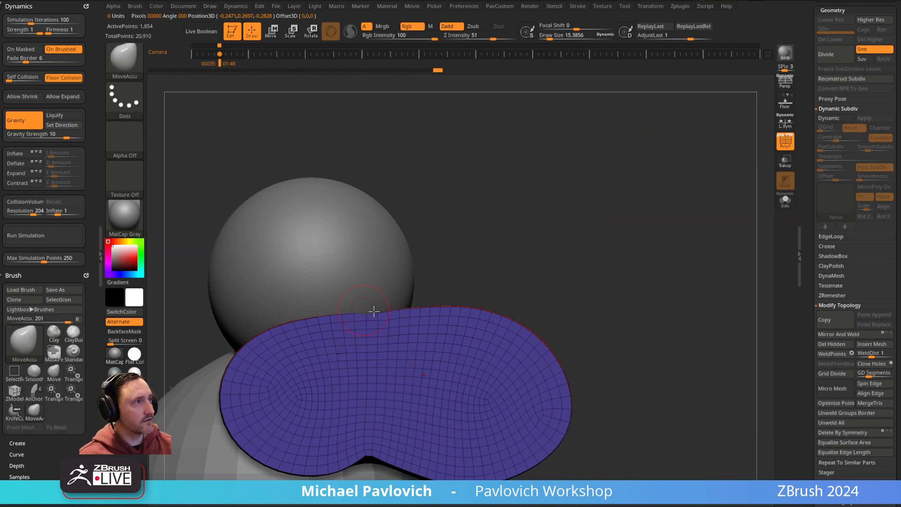
{"action": "left_click_drag", "start_coordinate": [377, 313], "coordinate": [378, 312]}
{"action": "mouse_move", "coordinate": [517, 287]}
{"action": "left_mouse_down"}
{"action": "mouse_move", "coordinate": [596, 325]}
{"action": "mouse_move", "coordinate": [585, 306]}
{"action": "mouse_move", "coordinate": [568, 327]}
{"action": "mouse_move", "coordinate": [611, 336]}
{"action": "mouse_move", "coordinate": [628, 297]}
{"action": "mouse_move", "coordinate": [381, 334]}
{"action": "mouse_move", "coordinate": [355, 297]}
{"action": "mouse_move", "coordinate": [334, 316]}
{"action": "left_mouse_up"}
{"action": "key", "text": "s"}
{"action": "key", "text": "b"}
{"action": "key", "text": "m"}
{"action": "key", "text": "v"}
{"action": "key", "text": "s"}
{"action": "left_click_drag", "start_coordinate": [376, 345], "coordinate": [377, 341]}
- Smooth the shoe and its sole border with the Polish By Features deformation
{"action": "left_click_drag", "start_coordinate": [357, 389], "coordinate": [418, 309]}
{"action": "left_click_drag", "start_coordinate": [809, 238], "coordinate": [811, 98]}
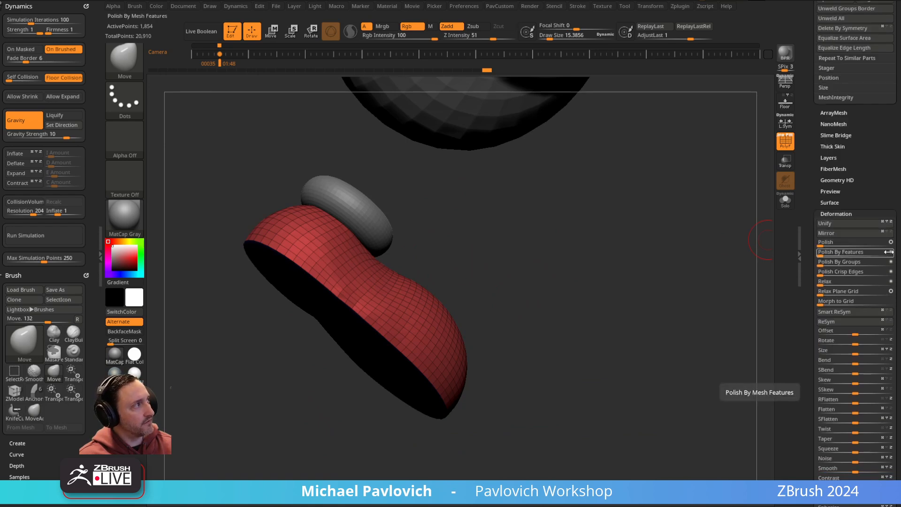
{"action": "left_click_drag", "start_coordinate": [733, 265], "coordinate": [733, 230]}
{"action": "left_click_drag", "start_coordinate": [823, 253], "coordinate": [885, 253]}
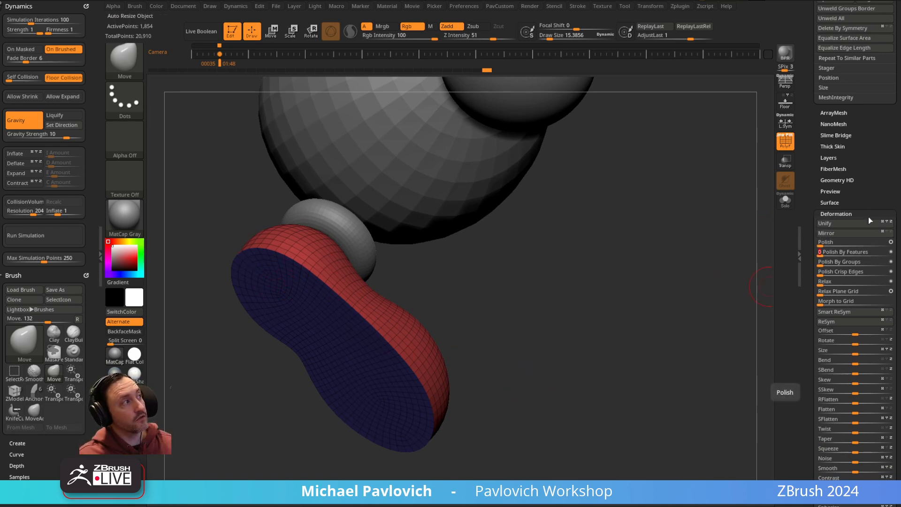
{"action": "right_click_drag", "start_coordinate": [666, 282], "coordinate": [674, 259]}
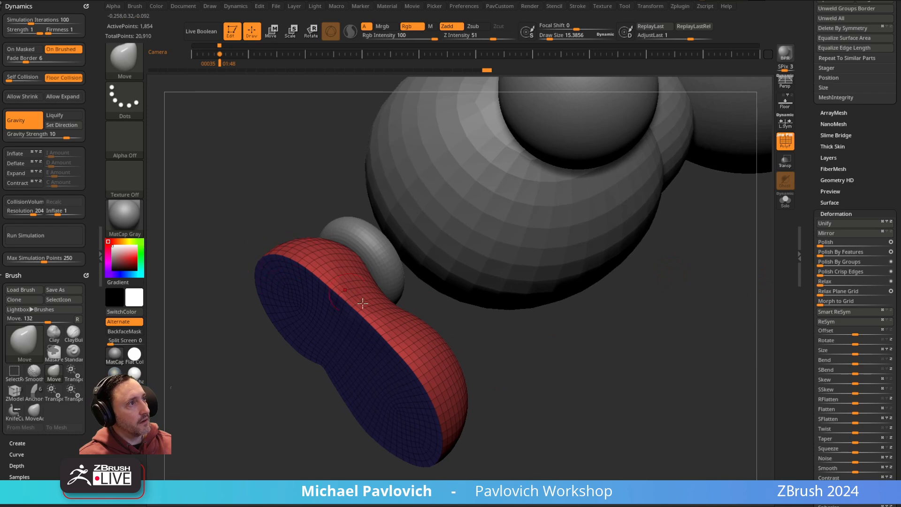
{"action": "left_click", "coordinate": [825, 254]}
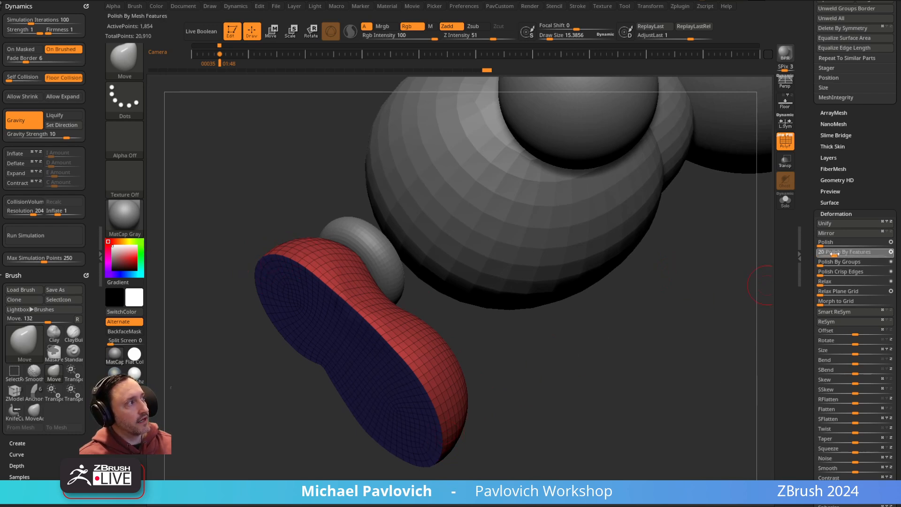
{"action": "left_click_drag", "start_coordinate": [838, 254], "coordinate": [839, 254]}
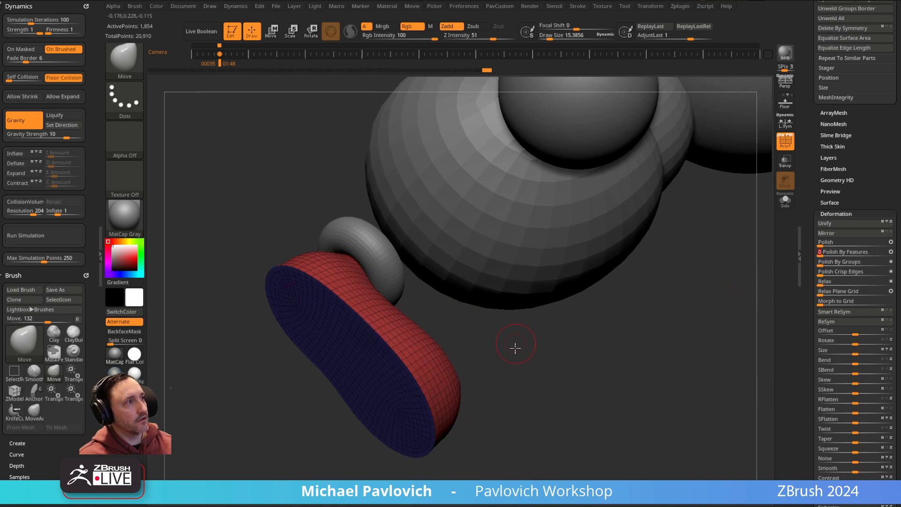
- Open the Crease settings and try Dynamic Subdiv on the shoe, switching it on and off again
{"action": "left_click_drag", "start_coordinate": [516, 344], "coordinate": [497, 378]}
{"action": "left_click_drag", "start_coordinate": [479, 305], "coordinate": [650, 230]}
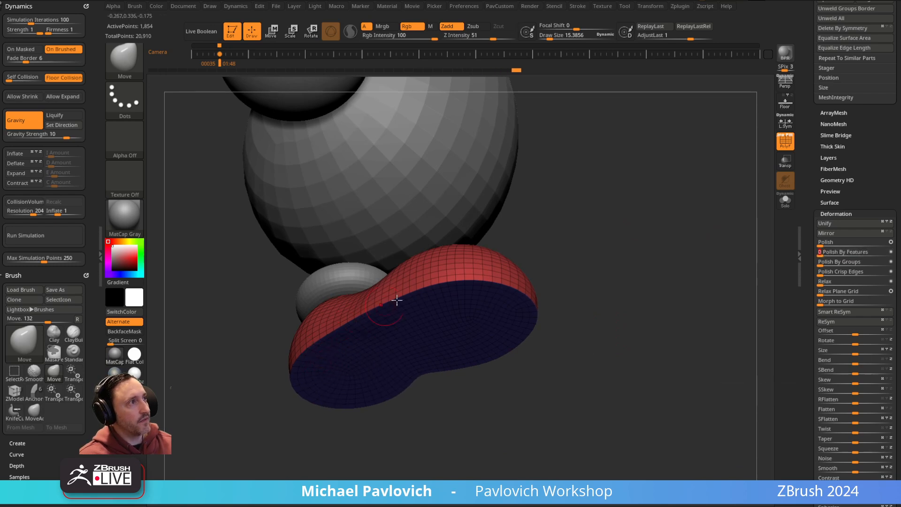
{"action": "left_click_drag", "start_coordinate": [626, 300], "coordinate": [292, 350]}
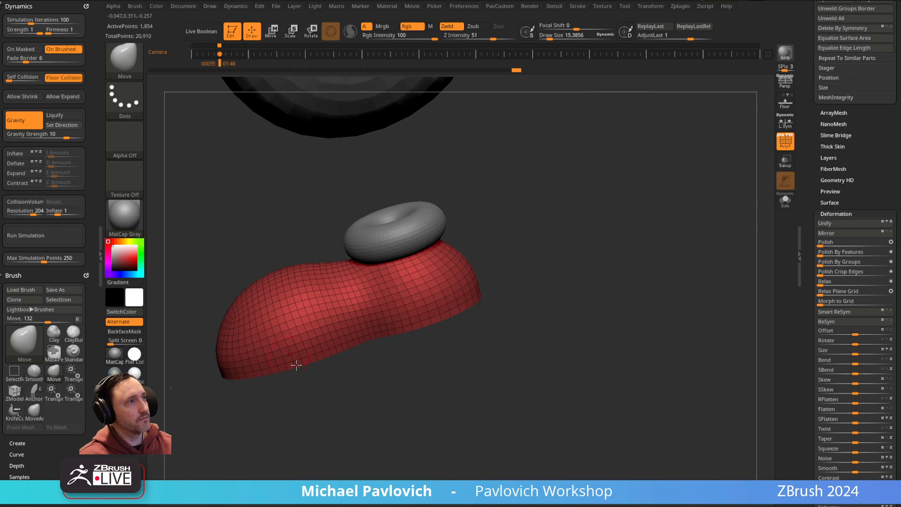
{"action": "left_click_drag", "start_coordinate": [323, 314], "coordinate": [616, 241]}
{"action": "left_click_drag", "start_coordinate": [628, 277], "coordinate": [580, 333], "text": "alt"}
{"action": "left_click_drag", "start_coordinate": [808, 147], "coordinate": [801, 268]}
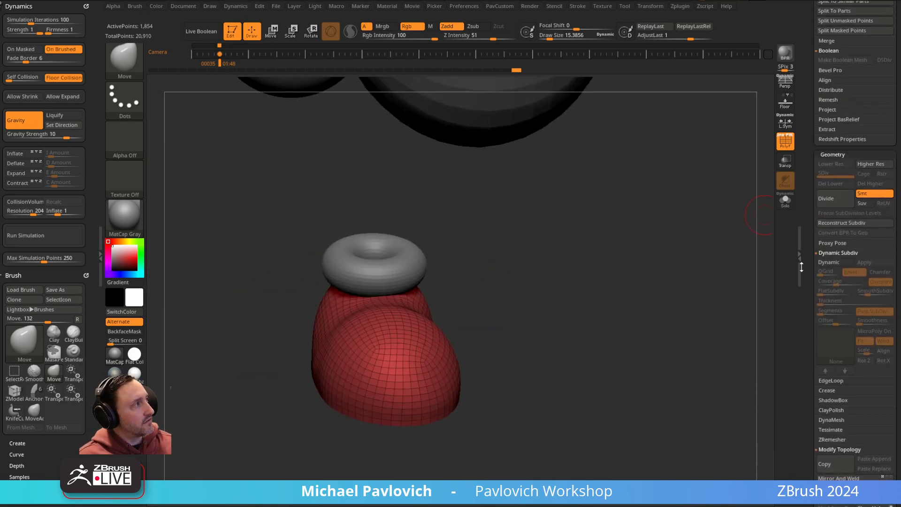
{"action": "left_click", "coordinate": [827, 391]}
{"action": "left_click_drag", "start_coordinate": [810, 455], "coordinate": [809, 342]}
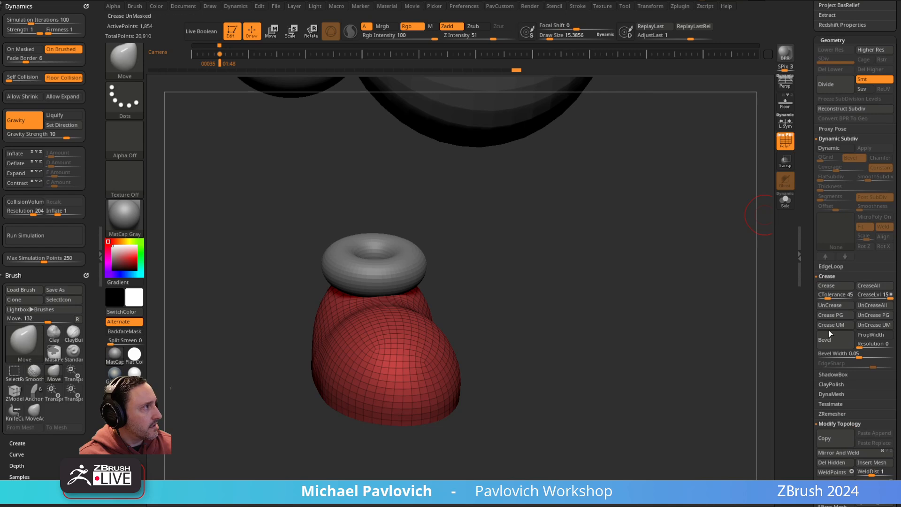
{"action": "left_click_drag", "start_coordinate": [809, 266], "coordinate": [809, 294]}
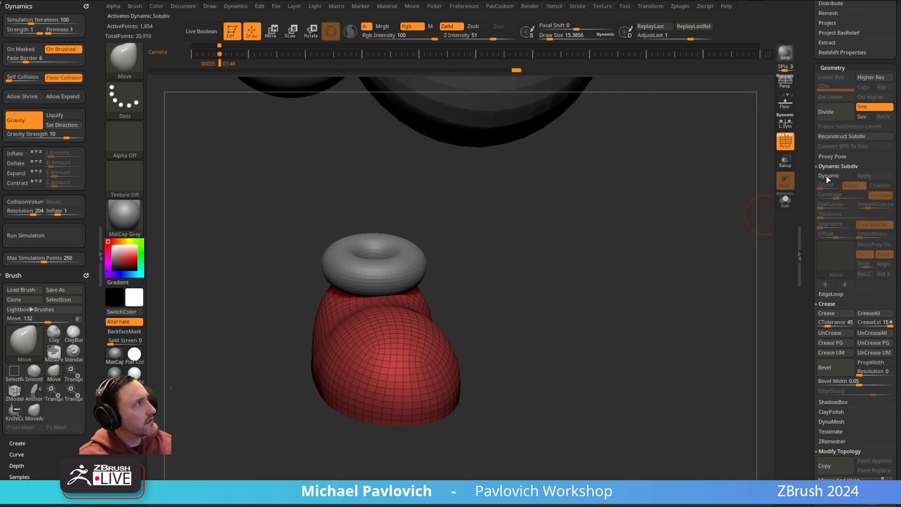
{"action": "left_click", "coordinate": [831, 178]}
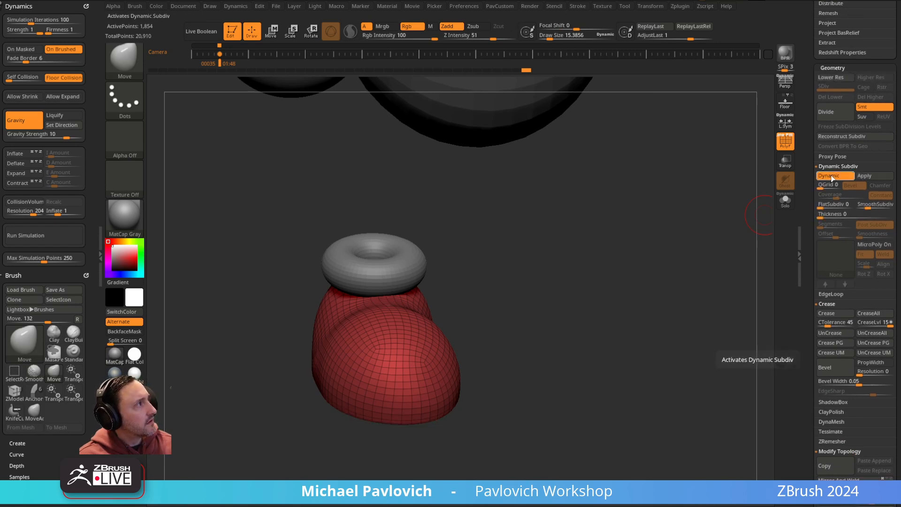
{"action": "left_click", "coordinate": [832, 178]}
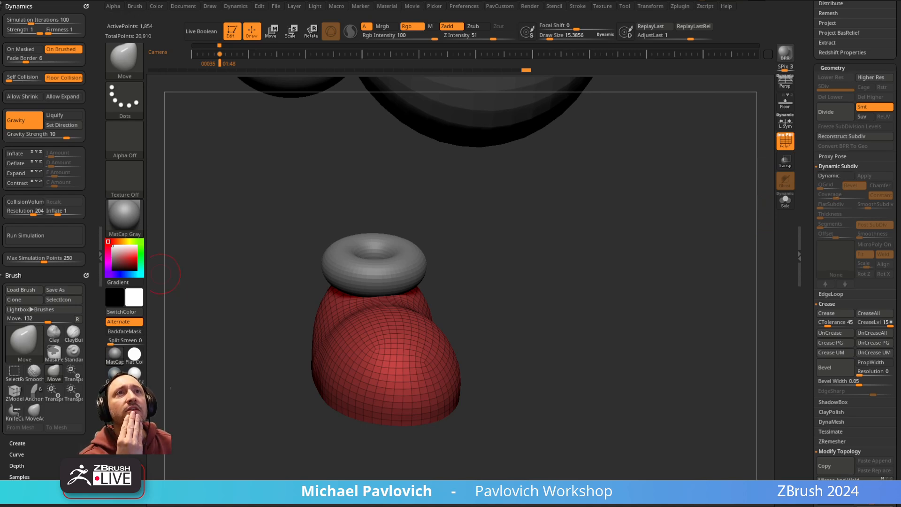
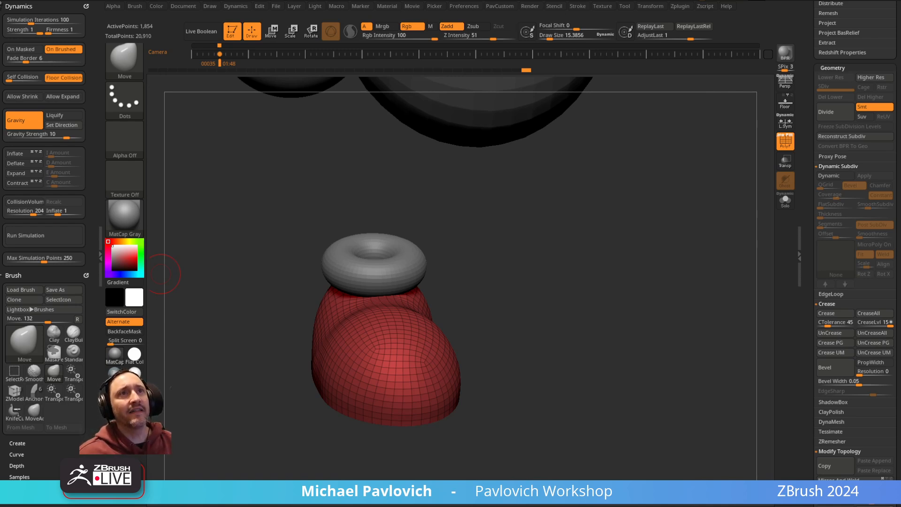
- Activate the Standard brush, reduce the draw size to about 21 and select the sphere beside the lower torso
{"action": "left_click_drag", "start_coordinate": [532, 282], "coordinate": [573, 284]}
{"action": "key", "text": "b"}
{"action": "key", "text": "s"}
{"action": "key", "text": "t"}
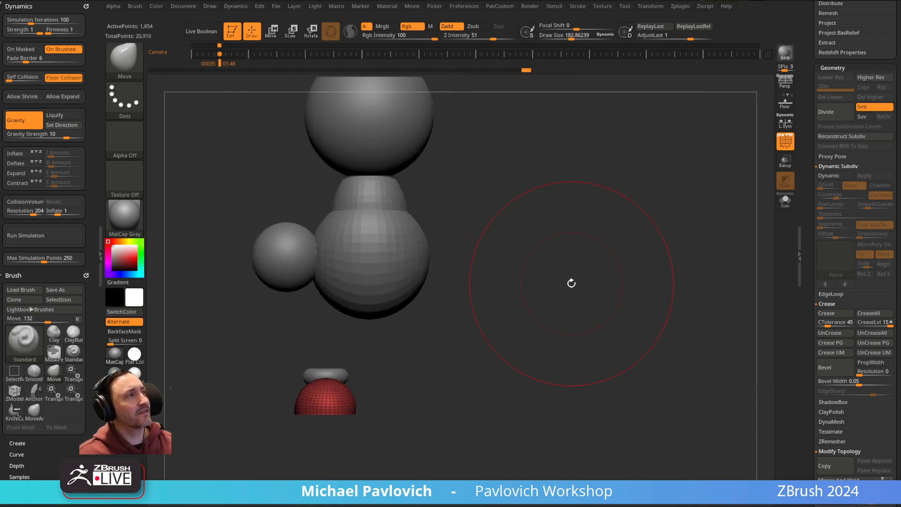
{"action": "key", "text": "s"}
{"action": "mouse_move", "coordinate": [555, 276]}
{"action": "left_mouse_down"}
{"action": "mouse_move", "coordinate": [567, 276]}
{"action": "mouse_move", "coordinate": [542, 277]}
{"action": "left_mouse_up"}
{"action": "key", "text": "s"}
{"action": "left_click", "coordinate": [295, 263], "text": "alt"}
{"action": "left_click_drag", "start_coordinate": [455, 213], "coordinate": [463, 237], "text": "alt"}
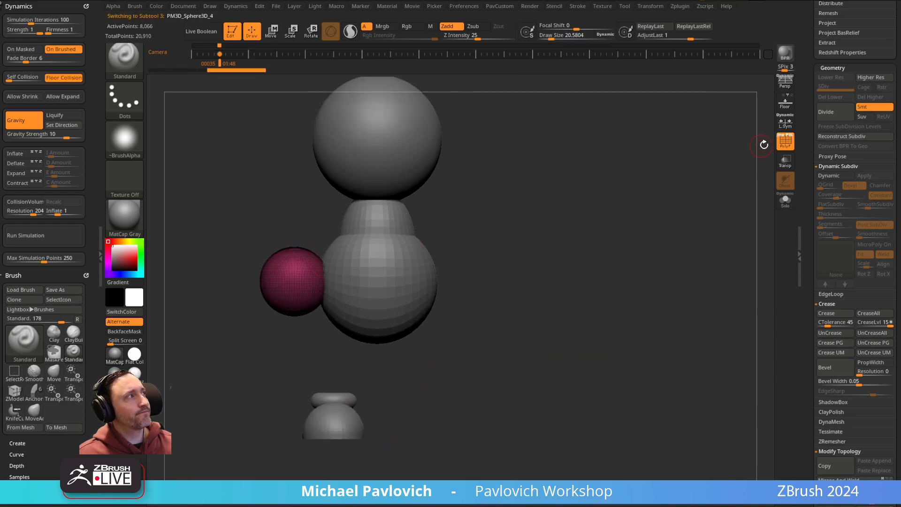
- Keep the polygon frame on and overlay the Mickey reference drawings on the model
{"action": "left_click", "coordinate": [785, 140]}
{"action": "left_click", "coordinate": [785, 140]}
{"action": "key", "text": "shift+z"}
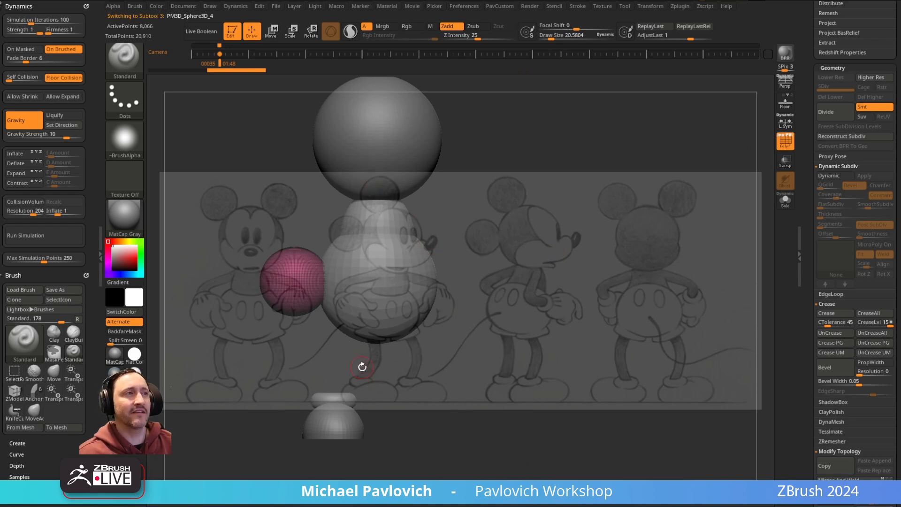
- Choose the ZSphere tool, clear the canvas and draw a single editable ZSphere
{"action": "key", "text": "Right"}
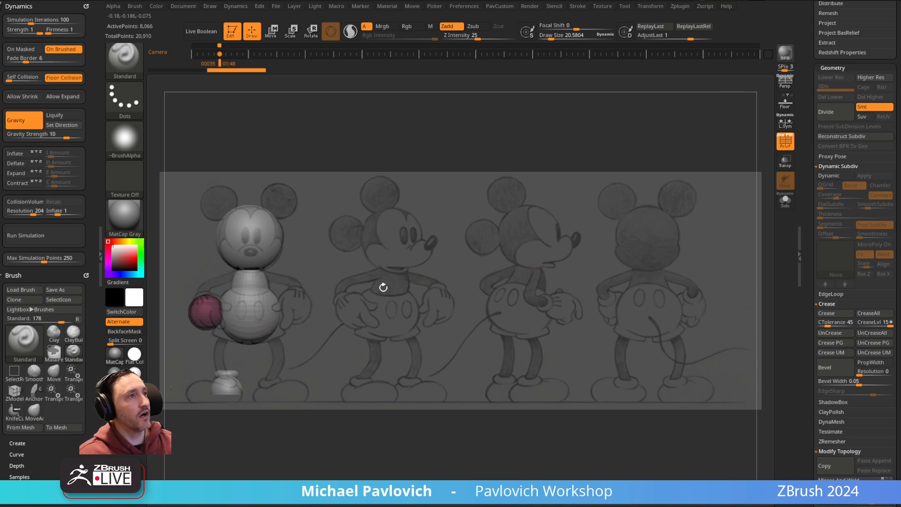
{"action": "left_click", "coordinate": [231, 31]}
{"action": "scroll", "coordinate": [840, 150], "scroll_direction": "up", "scroll_amount": 5}
{"action": "left_click", "coordinate": [839, 129]}
{"action": "left_click", "coordinate": [709, 182]}
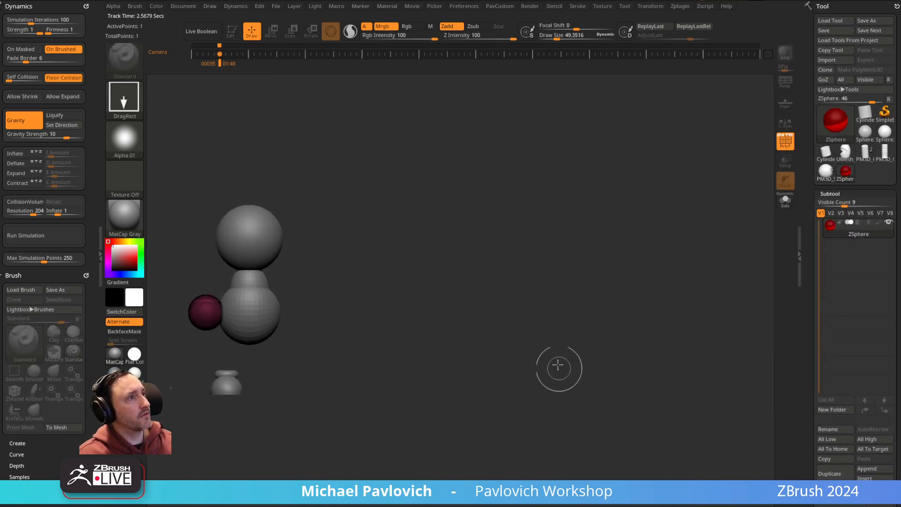
{"action": "key", "text": "ctrl+n"}
{"action": "left_click_drag", "start_coordinate": [391, 302], "coordinate": [396, 328]}
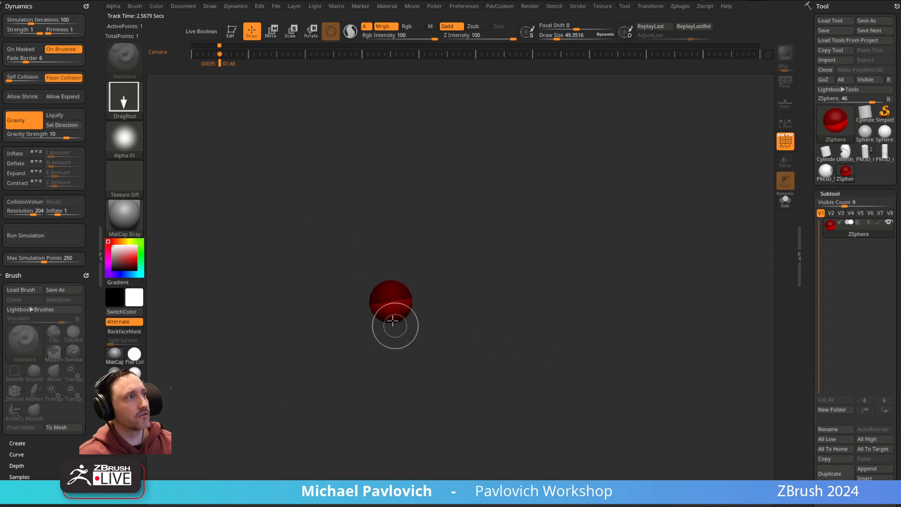
{"action": "left_click", "coordinate": [232, 31]}
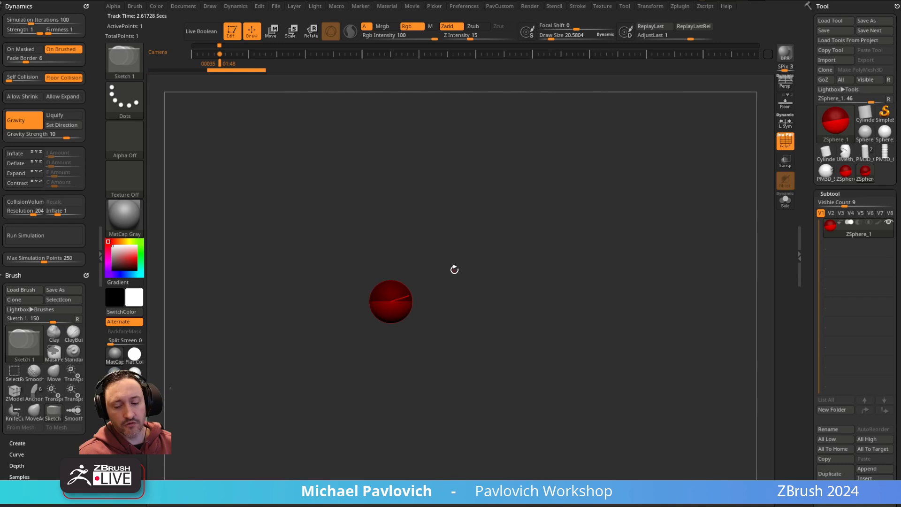
- Overlay the Mickey reference drawings, add a chest ZSphere above the root and fit both to the front-view torso
{"action": "key", "text": "shift+z"}
{"action": "key", "text": "Right"}
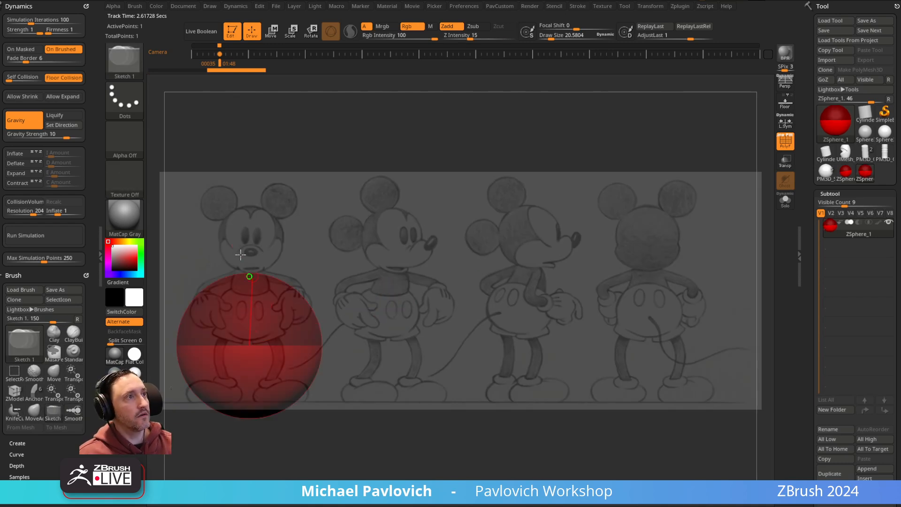
{"action": "left_click_drag", "start_coordinate": [247, 285], "coordinate": [287, 313]}
{"action": "key", "text": "w"}
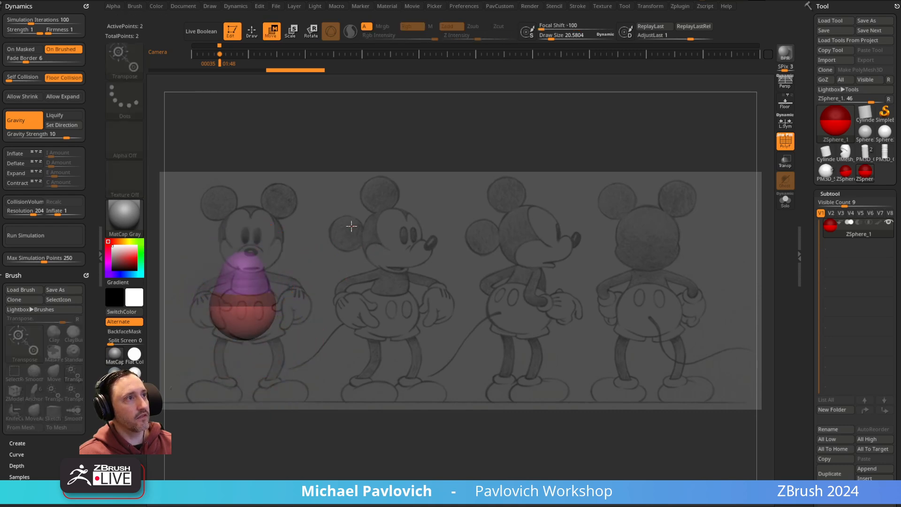
{"action": "key", "text": "q"}
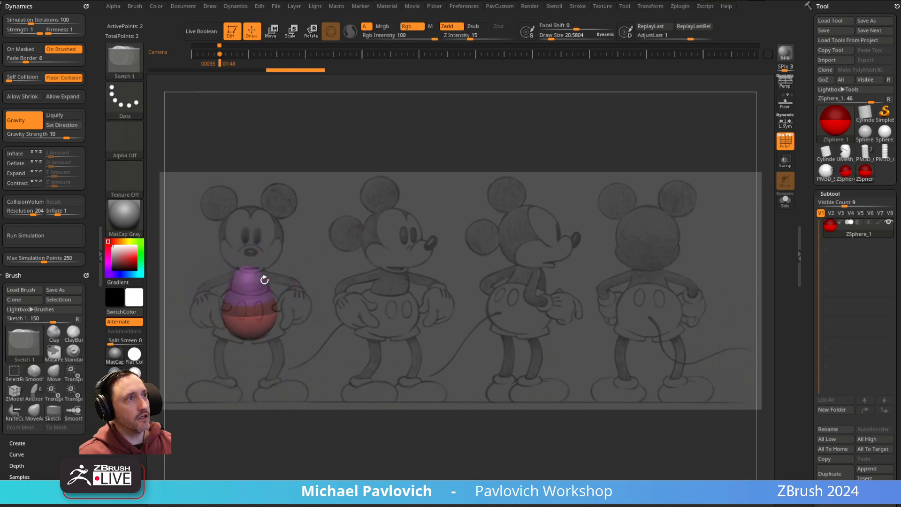
- Add symmetrical shoulder ZSpheres and extend them into arms bent at the elbows, following the front-view reference
{"action": "left_click_drag", "start_coordinate": [261, 280], "coordinate": [268, 282]}
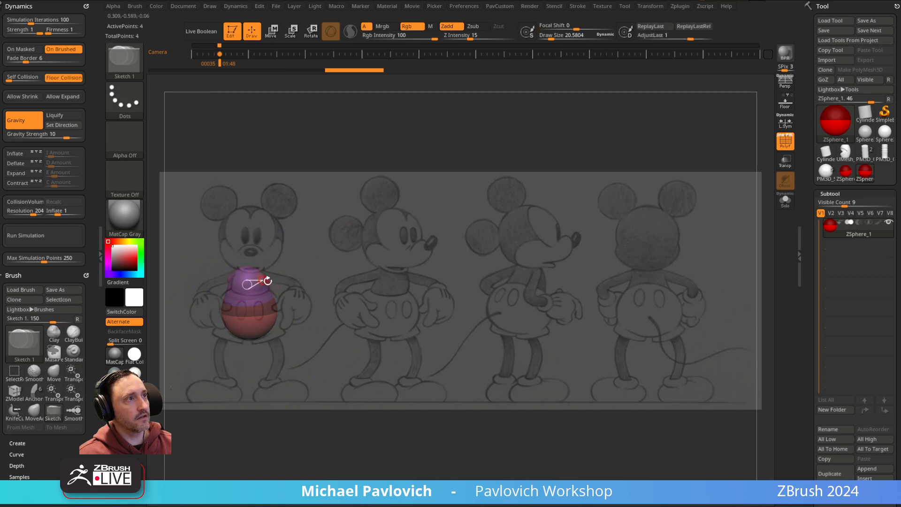
{"action": "key", "text": "w"}
{"action": "left_click_drag", "start_coordinate": [291, 281], "coordinate": [291, 281]}
{"action": "mouse_move", "coordinate": [308, 294]}
{"action": "left_mouse_down"}
{"action": "mouse_move", "coordinate": [318, 291]}
{"action": "mouse_move", "coordinate": [294, 284]}
{"action": "mouse_move", "coordinate": [303, 297]}
{"action": "left_mouse_up"}
{"action": "key", "text": "q"}
{"action": "key", "text": "w"}
{"action": "key", "text": "shift+a"}
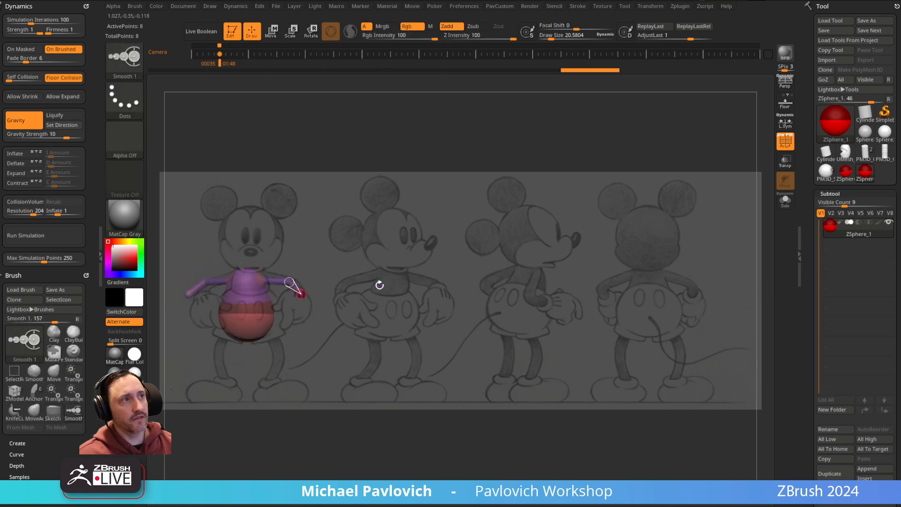
- Hide the reference drawings and preview the ZSphere figure's skin, checking it with and without the polygon frame
{"action": "key", "text": "shift+z"}
{"action": "right_click_drag", "start_coordinate": [436, 236], "coordinate": [461, 247], "text": "ctrl"}
{"action": "right_click_drag", "start_coordinate": [462, 247], "coordinate": [553, 234], "text": "alt"}
{"action": "key", "text": "a"}
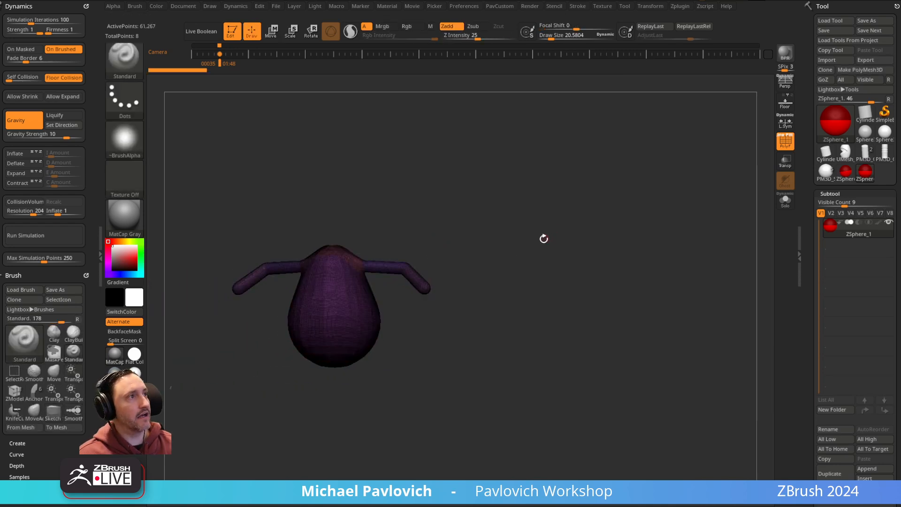
{"action": "left_click", "coordinate": [779, 143]}
{"action": "right_click_drag", "start_coordinate": [409, 265], "coordinate": [568, 207], "text": "ctrl"}
{"action": "left_click", "coordinate": [793, 142]}
{"action": "right_click_drag", "start_coordinate": [638, 201], "coordinate": [632, 210]}
- Set the adaptive skin's DynaMesh Resolution to 0 and Density to 1, and preview the resulting mesh
{"action": "left_click_drag", "start_coordinate": [811, 256], "coordinate": [808, 163]}
{"action": "left_click", "coordinate": [834, 71]}
{"action": "left_click", "coordinate": [836, 343]}
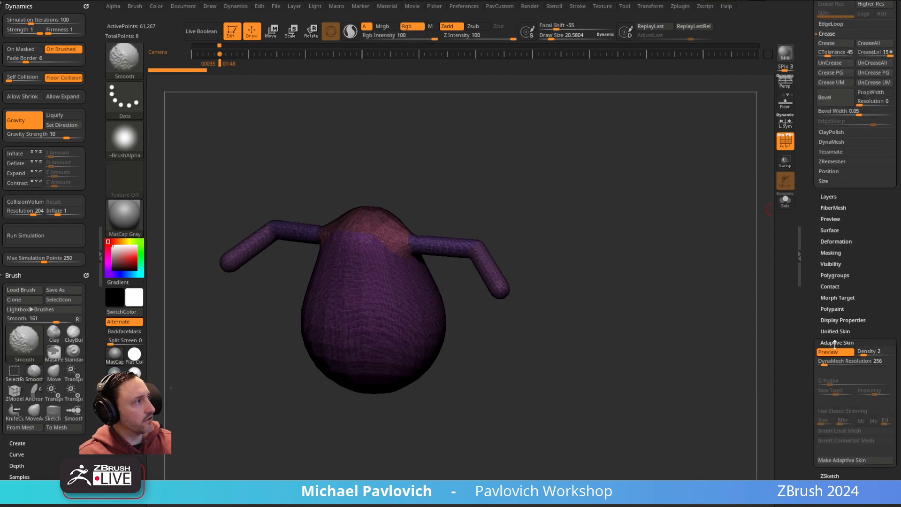
{"action": "left_click", "coordinate": [827, 352]}
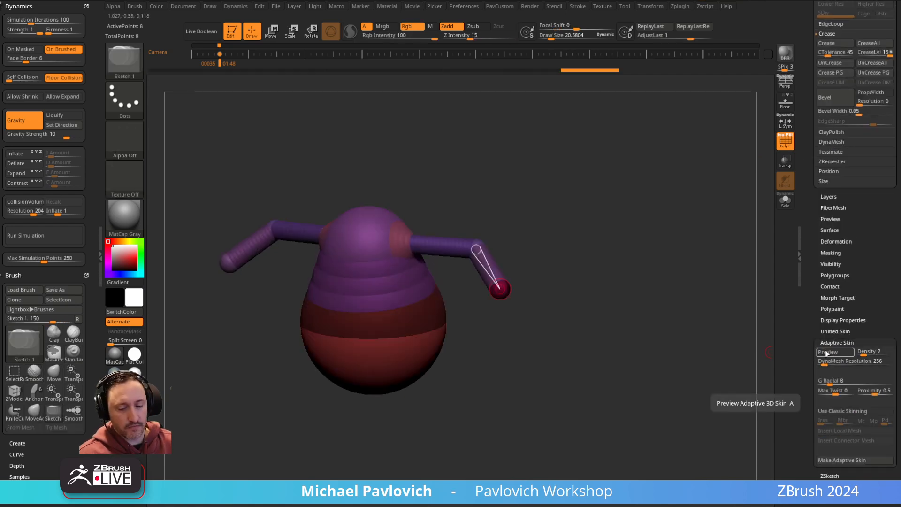
{"action": "left_click", "coordinate": [827, 353]}
{"action": "left_click", "coordinate": [826, 353]}
{"action": "left_click_drag", "start_coordinate": [864, 354], "coordinate": [783, 399]}
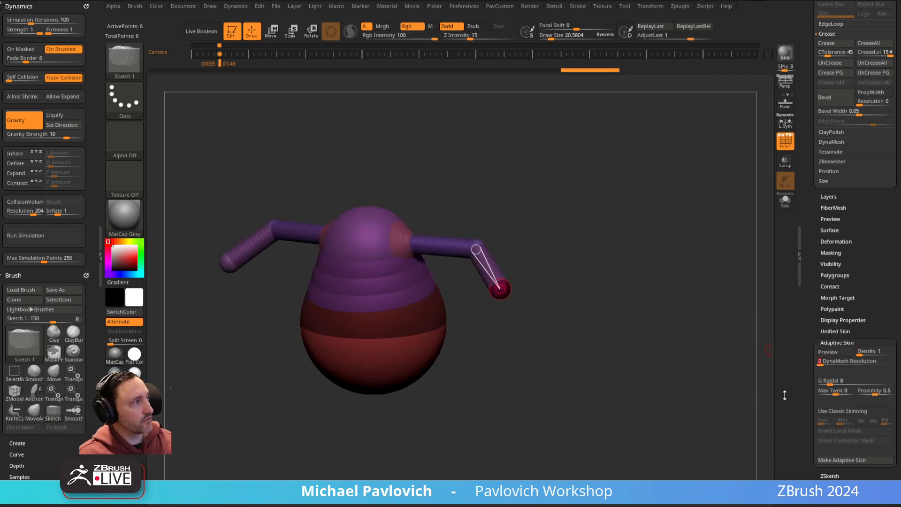
{"action": "key", "text": "a"}
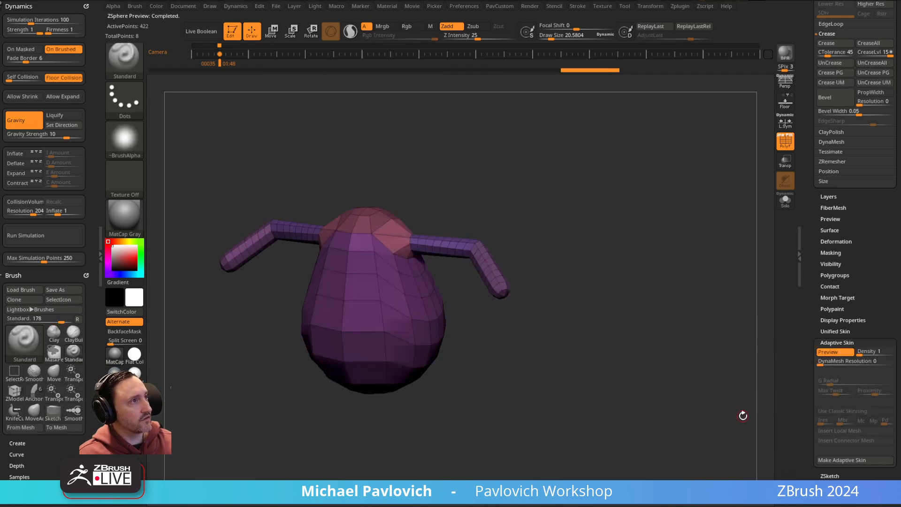
- Set the adaptive skin's Density to 2 and view the mesh with the polygon frame off
{"action": "left_click", "coordinate": [861, 352]}
{"action": "left_click_drag", "start_coordinate": [486, 177], "coordinate": [604, 159]}
{"action": "left_click", "coordinate": [783, 145]}
{"action": "left_click_drag", "start_coordinate": [632, 208], "coordinate": [570, 202]}
- Reshape the previewed torso with the Move brush at draw size about 271, then reduce the size to about 62
{"action": "key", "text": "s"}
{"action": "mouse_move", "coordinate": [426, 259]}
{"action": "left_mouse_down"}
{"action": "mouse_move", "coordinate": [455, 258]}
{"action": "mouse_move", "coordinate": [417, 276]}
{"action": "left_mouse_up"}
{"action": "key", "text": "b"}
{"action": "key", "text": "m"}
{"action": "key", "text": "v"}
{"action": "left_click_drag", "start_coordinate": [529, 285], "coordinate": [509, 284]}
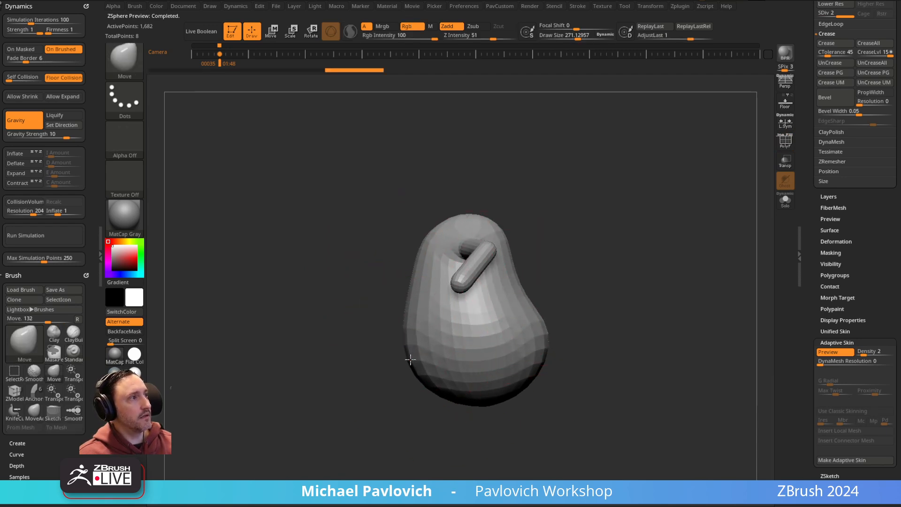
{"action": "mouse_move", "coordinate": [382, 332]}
{"action": "left_mouse_down"}
{"action": "mouse_move", "coordinate": [507, 203]}
{"action": "mouse_move", "coordinate": [635, 231]}
{"action": "mouse_move", "coordinate": [591, 230]}
{"action": "left_mouse_up"}
{"action": "key", "text": "s"}
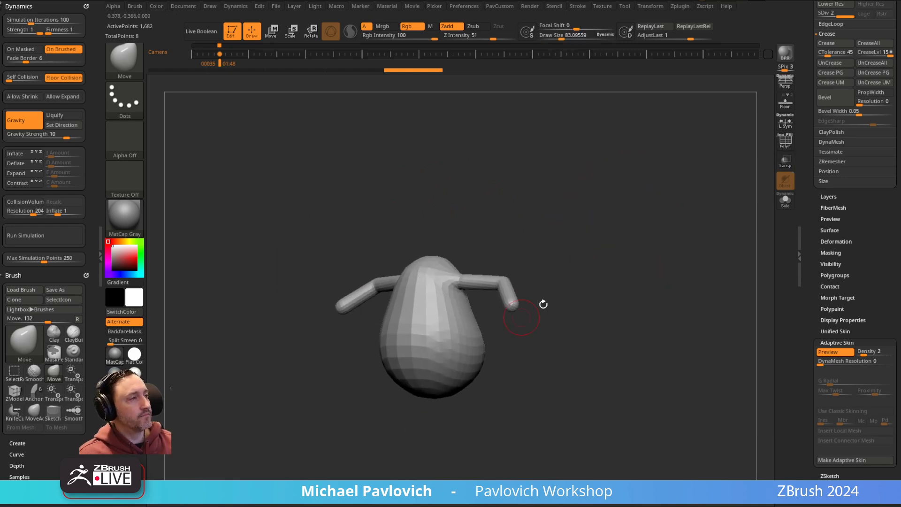
{"action": "key", "text": "s"}
{"action": "left_click_drag", "start_coordinate": [626, 276], "coordinate": [604, 281]}
{"action": "mouse_move", "coordinate": [604, 282]}
{"action": "left_mouse_down"}
{"action": "mouse_move", "coordinate": [624, 279]}
{"action": "mouse_move", "coordinate": [539, 389]}
{"action": "left_mouse_up"}
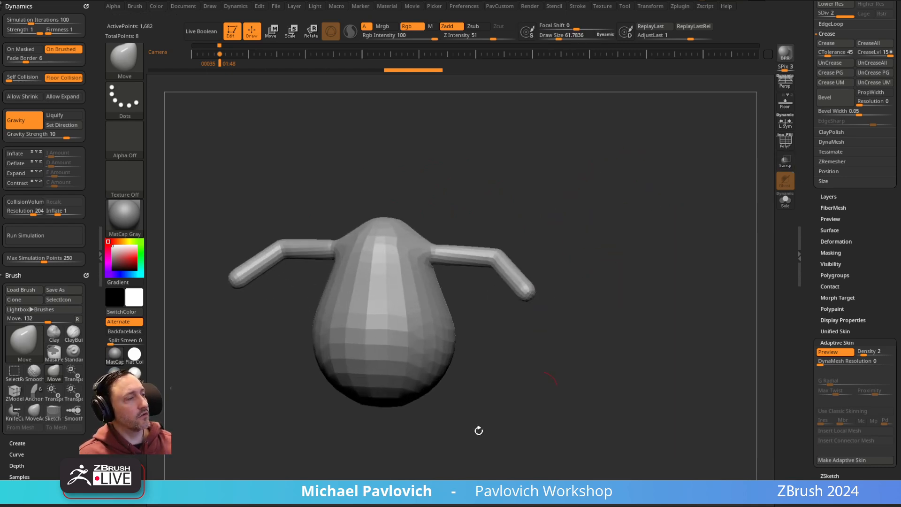
{"action": "left_click_drag", "start_coordinate": [789, 261], "coordinate": [696, 274]}
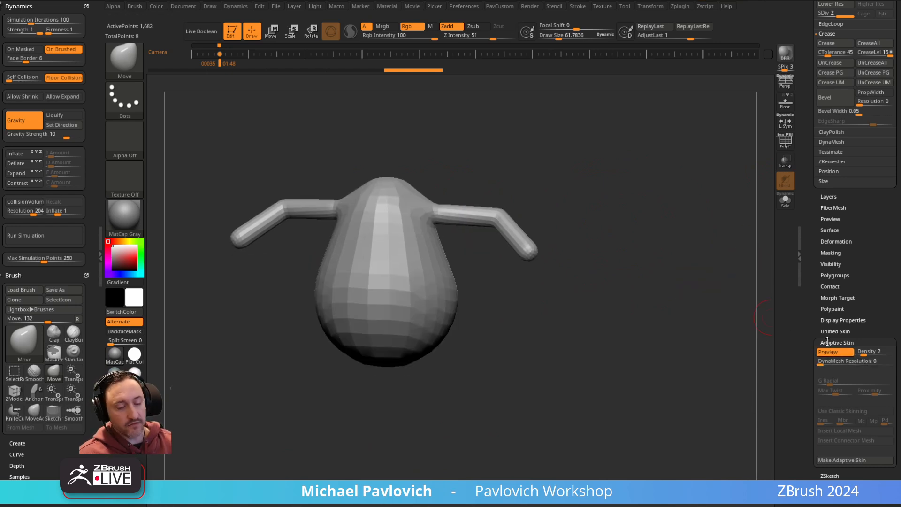
- Leave the skin preview and enable EditSketch in the ZSketch settings
{"action": "key", "text": "a"}
{"action": "left_click_drag", "start_coordinate": [827, 341], "coordinate": [830, 285]}
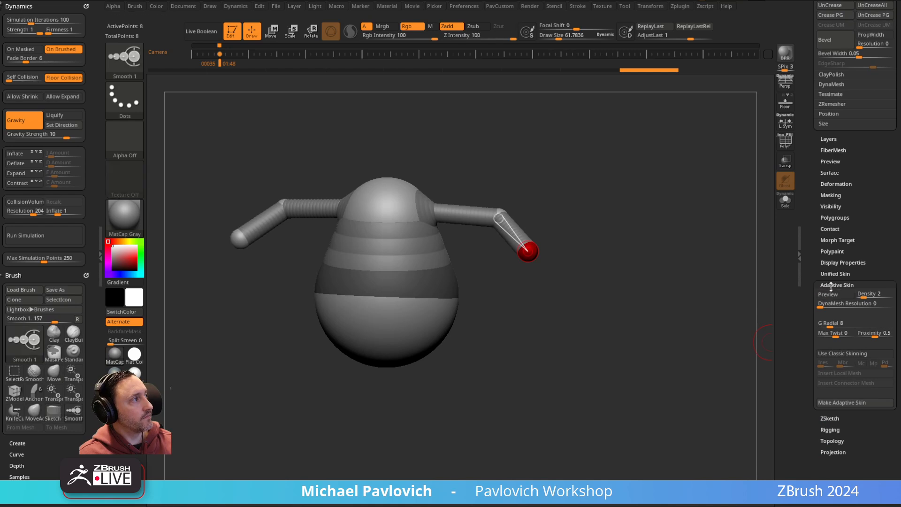
{"action": "left_click", "coordinate": [830, 285]}
{"action": "left_click", "coordinate": [830, 296]}
{"action": "left_click", "coordinate": [832, 306]}
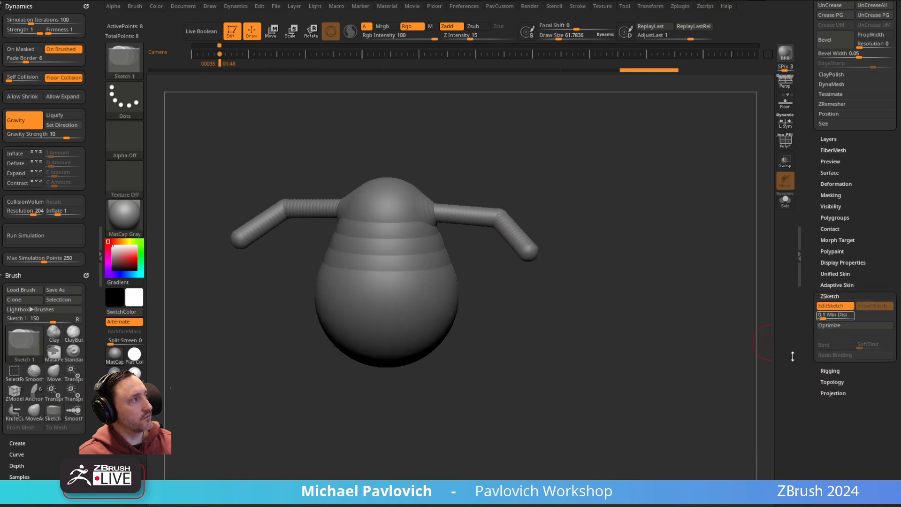
{"action": "left_click_drag", "start_coordinate": [501, 356], "coordinate": [447, 322]}
{"action": "key", "text": "s"}
{"action": "mouse_move", "coordinate": [512, 355]}
{"action": "left_mouse_down"}
{"action": "mouse_move", "coordinate": [499, 352]}
{"action": "mouse_move", "coordinate": [507, 429]}
{"action": "left_mouse_up"}
{"action": "mouse_move", "coordinate": [605, 334]}
{"action": "left_mouse_down"}
{"action": "mouse_move", "coordinate": [585, 338]}
{"action": "mouse_move", "coordinate": [612, 318]}
{"action": "left_mouse_up"}
{"action": "key", "text": "shift+a"}
{"action": "left_click_drag", "start_coordinate": [473, 267], "coordinate": [494, 289]}
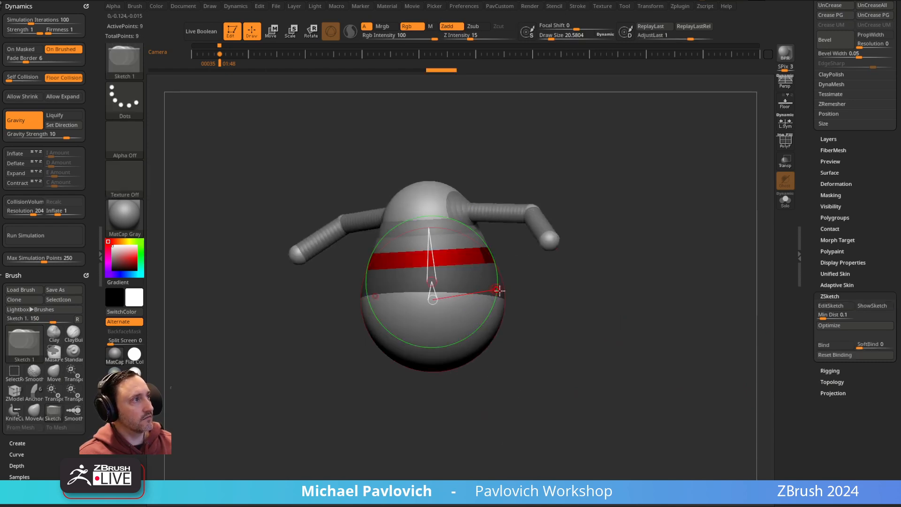
{"action": "key", "text": "ctrl+z"}
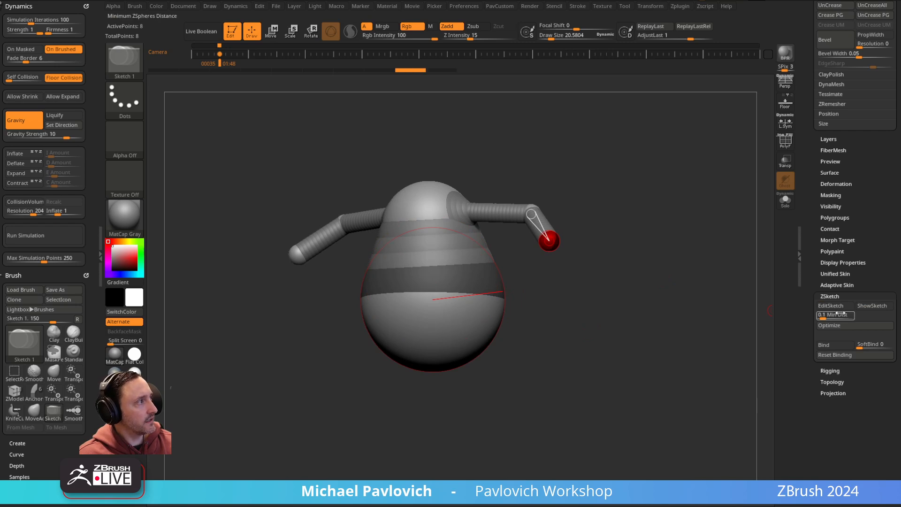
- Turn EditSketch back on and sketch strands of ZSpheres over the torso's front and sides, smoothing the strokes
{"action": "left_click", "coordinate": [818, 305]}
{"action": "left_click_drag", "start_coordinate": [458, 249], "coordinate": [462, 321]}
{"action": "mouse_move", "coordinate": [576, 296]}
{"action": "left_mouse_down"}
{"action": "mouse_move", "coordinate": [618, 290]}
{"action": "mouse_move", "coordinate": [579, 294]}
{"action": "left_mouse_up"}
{"action": "mouse_move", "coordinate": [465, 251]}
{"action": "left_mouse_down", "text": "shift"}
{"action": "mouse_move", "coordinate": [460, 314]}
{"action": "mouse_move", "coordinate": [456, 302]}
{"action": "left_mouse_up", "text": "shift"}
{"action": "mouse_move", "coordinate": [446, 236]}
{"action": "left_mouse_down"}
{"action": "mouse_move", "coordinate": [428, 266]}
{"action": "mouse_move", "coordinate": [411, 270]}
{"action": "mouse_move", "coordinate": [436, 234]}
{"action": "mouse_move", "coordinate": [432, 259]}
{"action": "left_mouse_up"}
{"action": "left_click_drag", "start_coordinate": [581, 305], "coordinate": [470, 280]}
{"action": "mouse_move", "coordinate": [384, 235]}
{"action": "left_mouse_down"}
{"action": "mouse_move", "coordinate": [404, 224]}
{"action": "mouse_move", "coordinate": [381, 247]}
{"action": "left_mouse_up"}
{"action": "mouse_move", "coordinate": [597, 250]}
{"action": "left_mouse_down"}
{"action": "mouse_move", "coordinate": [613, 244]}
{"action": "mouse_move", "coordinate": [605, 260]}
{"action": "mouse_move", "coordinate": [529, 291]}
{"action": "mouse_move", "coordinate": [520, 257]}
{"action": "left_mouse_up"}
- Sketch two tapering legs from the lower torso with the Armature brush, smooth them and preview the unified skin
{"action": "left_click", "coordinate": [132, 70]}
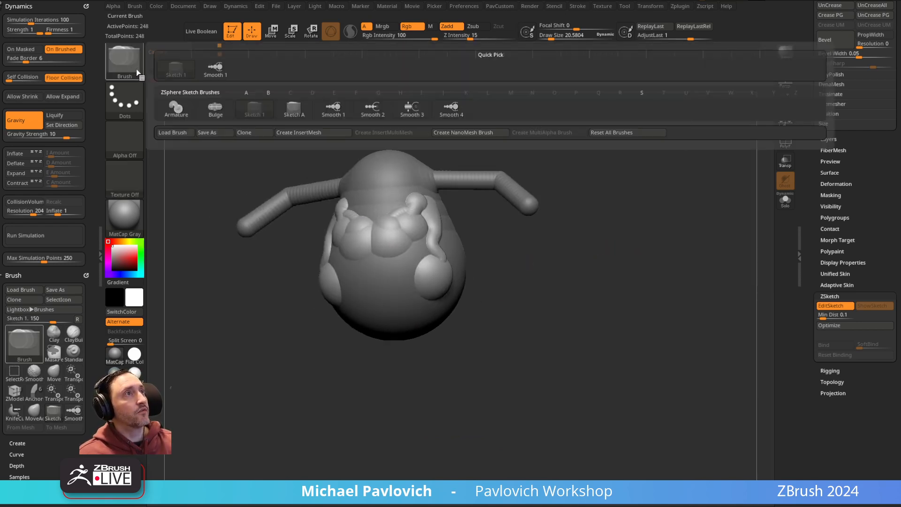
{"action": "left_click", "coordinate": [176, 110]}
{"action": "mouse_move", "coordinate": [523, 292]}
{"action": "left_mouse_down"}
{"action": "mouse_move", "coordinate": [424, 284]}
{"action": "mouse_move", "coordinate": [448, 371]}
{"action": "left_mouse_up"}
{"action": "left_click_drag", "start_coordinate": [592, 294], "coordinate": [519, 305]}
{"action": "left_click_drag", "start_coordinate": [344, 280], "coordinate": [342, 368], "text": "shift"}
{"action": "mouse_move", "coordinate": [514, 292]}
{"action": "left_mouse_down", "text": "shift"}
{"action": "mouse_move", "coordinate": [580, 283]}
{"action": "mouse_move", "coordinate": [414, 295]}
{"action": "left_mouse_up", "text": "shift"}
{"action": "key", "text": "a"}
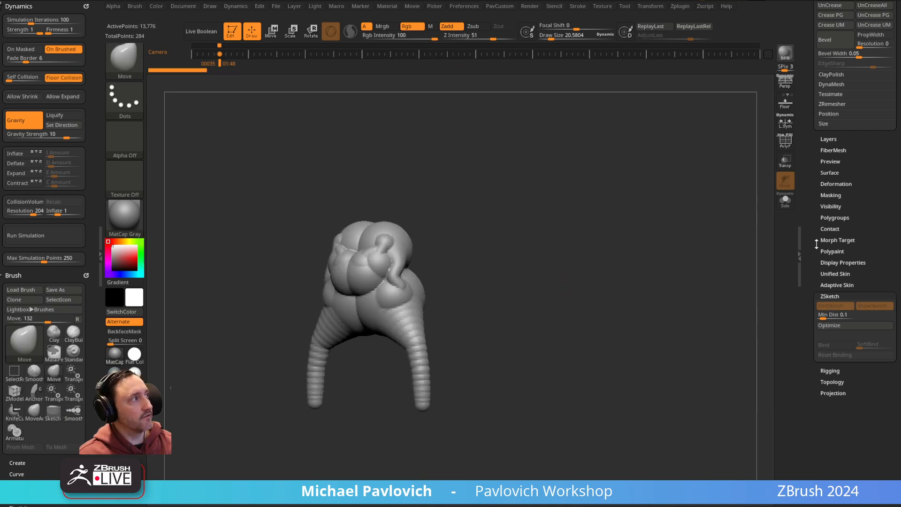
- Examine the Unified Skin and Adaptive Skin settings available for the sketched ZSphere model
{"action": "left_click", "coordinate": [830, 296], "text": "shift"}
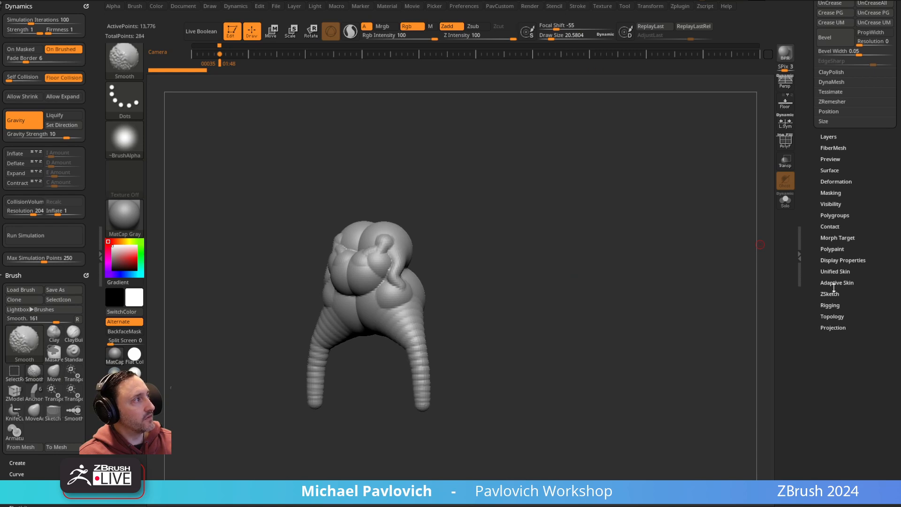
{"action": "left_click", "coordinate": [834, 272], "text": "shift"}
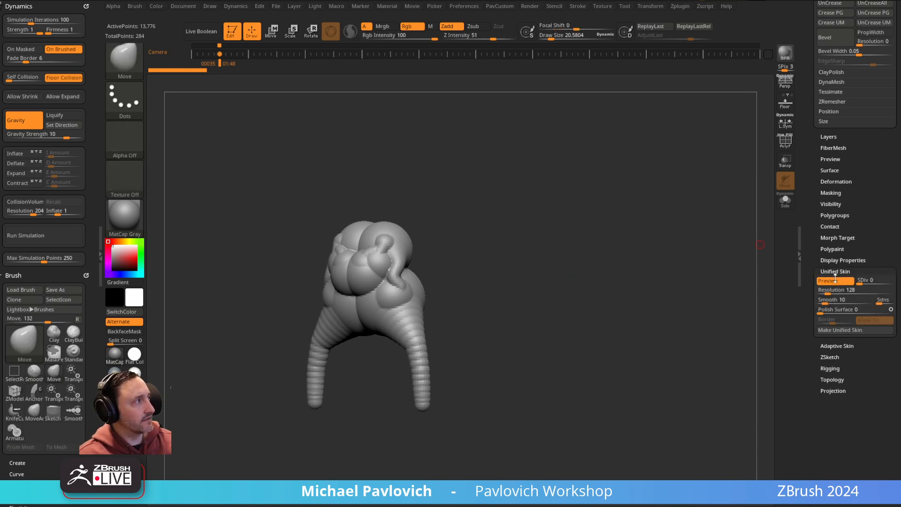
{"action": "left_click", "coordinate": [835, 271], "text": "shift"}
{"action": "left_click", "coordinate": [836, 282]}
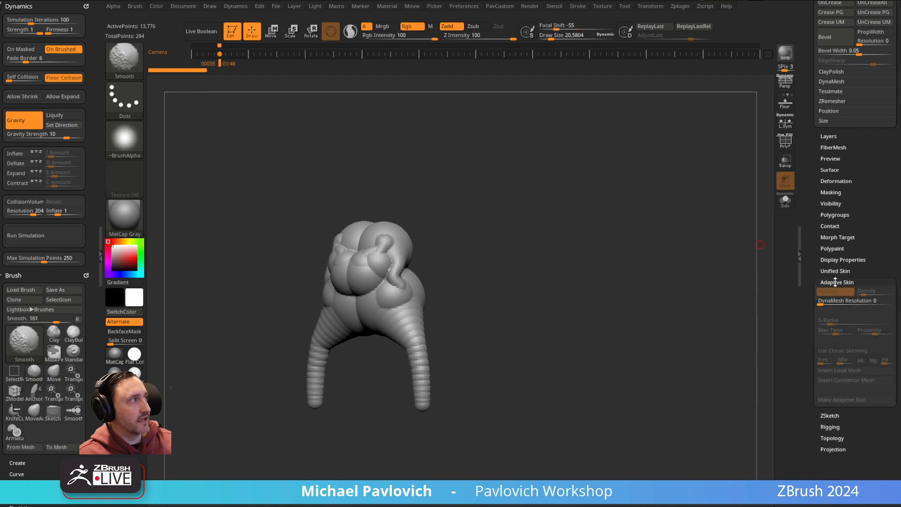
{"action": "left_click", "coordinate": [836, 271]}
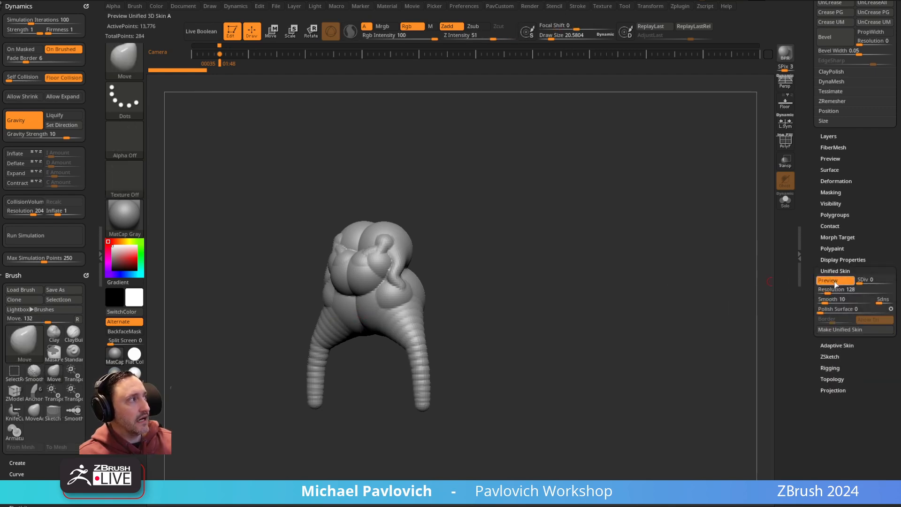
{"action": "key", "text": "shift"}
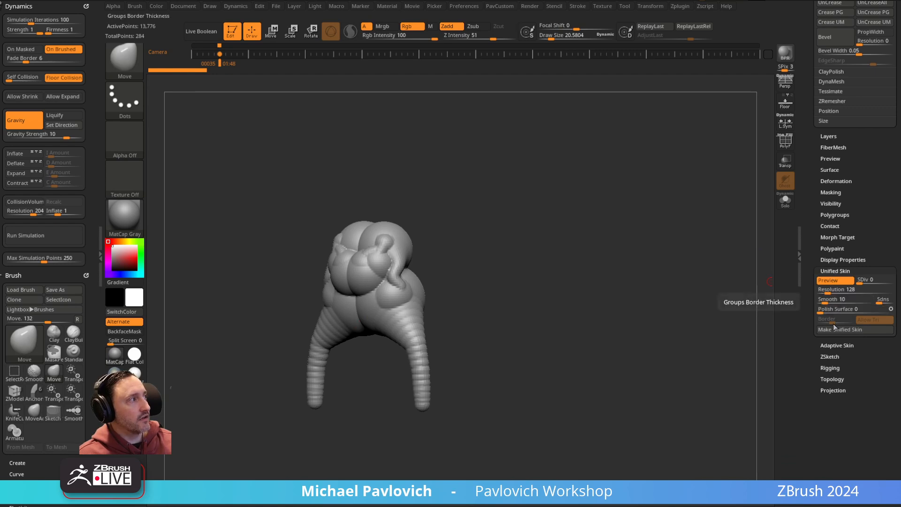
{"action": "left_click", "coordinate": [837, 345]}
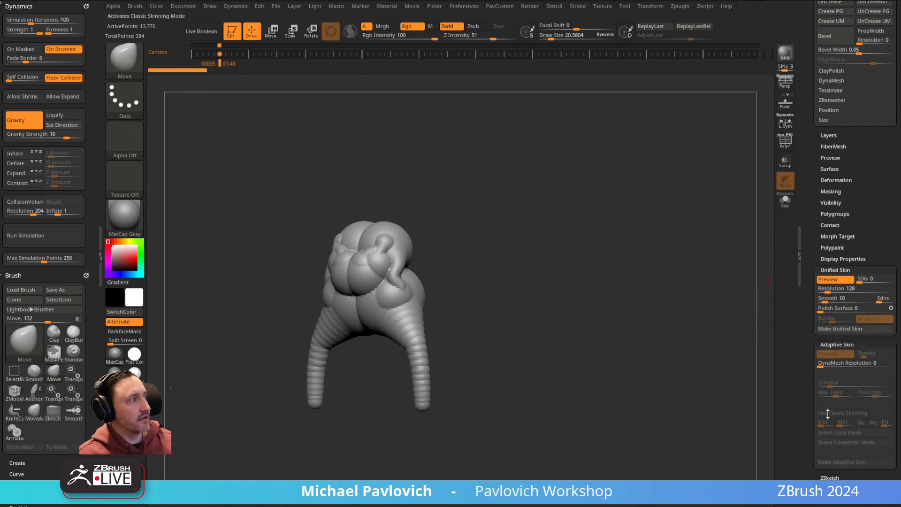
{"action": "left_click_drag", "start_coordinate": [809, 211], "coordinate": [826, 281]}
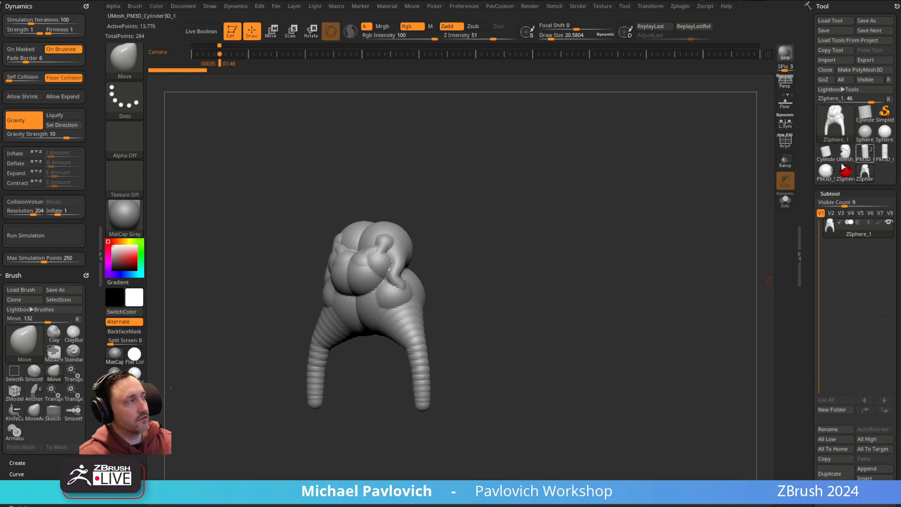
{"action": "left_click_drag", "start_coordinate": [811, 258], "coordinate": [823, 191]}
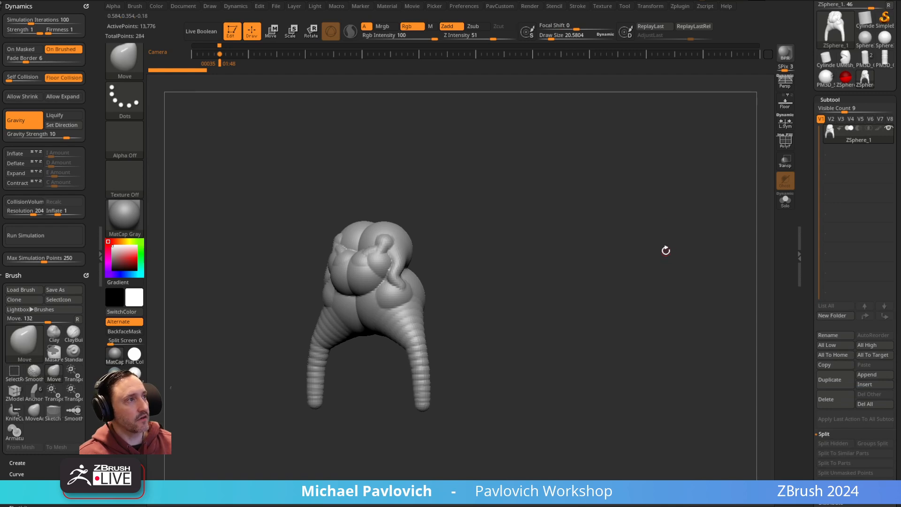
{"action": "left_click_drag", "start_coordinate": [809, 160], "coordinate": [810, 250]}
- Switch back to the Mickey blockout model and select the ring cuff above the shoe
{"action": "left_click", "coordinate": [826, 173]}
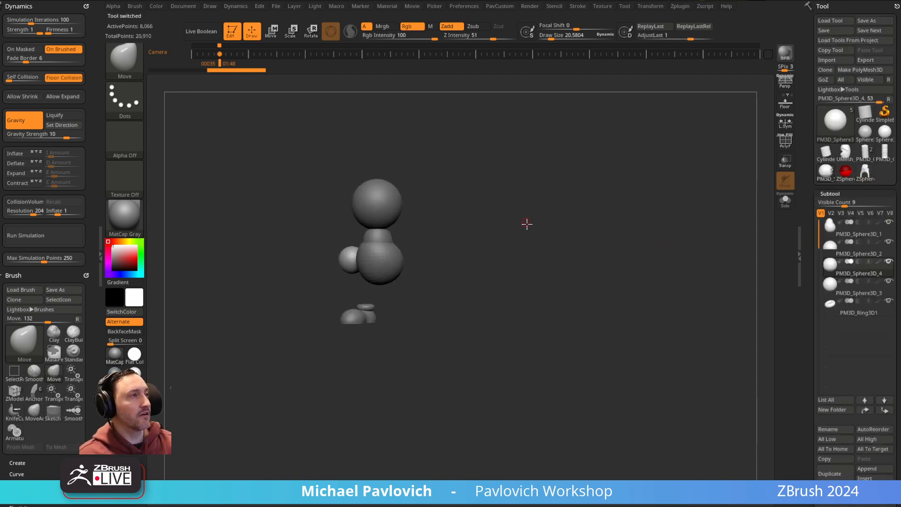
{"action": "left_click_drag", "start_coordinate": [526, 222], "coordinate": [575, 211], "text": "shift"}
{"action": "right_click_drag", "start_coordinate": [561, 202], "coordinate": [599, 226], "text": "ctrl"}
{"action": "left_click_drag", "start_coordinate": [600, 227], "coordinate": [557, 310], "text": "shift"}
{"action": "left_click", "coordinate": [441, 366], "text": "alt"}
{"action": "right_click_drag", "start_coordinate": [557, 310], "coordinate": [559, 332], "text": "ctrl"}
{"action": "left_click_drag", "start_coordinate": [559, 332], "coordinate": [508, 300]}
{"action": "left_click", "coordinate": [416, 386], "text": "alt"}
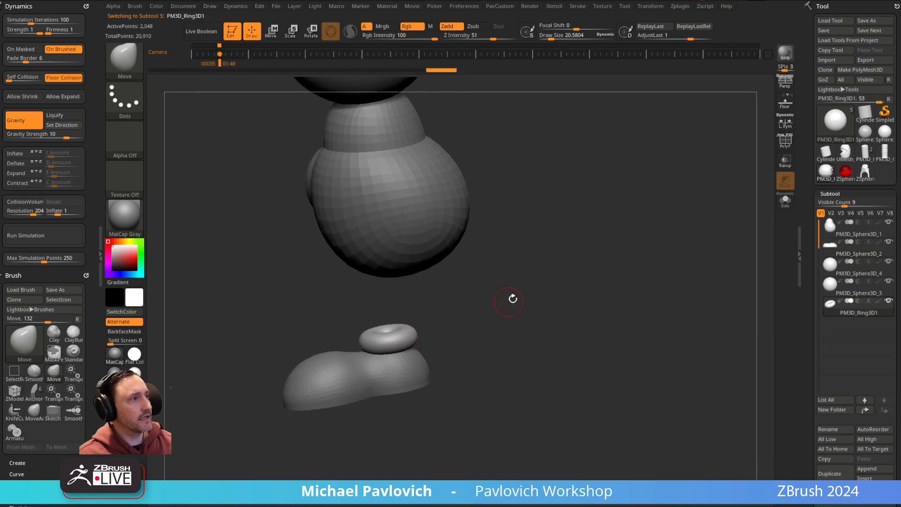
- Select the shoe subtool, turn on its polyframe and reset the move gizmo's orientation in the front view
{"action": "right_click_drag", "start_coordinate": [509, 300], "coordinate": [552, 292], "text": "ctrl"}
{"action": "left_click", "coordinate": [791, 147]}
{"action": "mouse_move", "coordinate": [525, 296]}
{"action": "left_mouse_down"}
{"action": "mouse_move", "coordinate": [592, 298]}
{"action": "mouse_move", "coordinate": [623, 338]}
{"action": "mouse_move", "coordinate": [564, 314]}
{"action": "mouse_move", "coordinate": [363, 356]}
{"action": "left_mouse_up"}
{"action": "left_click_drag", "start_coordinate": [558, 325], "coordinate": [548, 360]}
{"action": "left_click", "coordinate": [418, 376], "text": "alt"}
{"action": "right_click_drag", "start_coordinate": [561, 338], "coordinate": [568, 303], "text": "ctrl"}
{"action": "left_click_drag", "start_coordinate": [567, 304], "coordinate": [571, 305], "text": "shift"}
{"action": "key", "text": "w"}
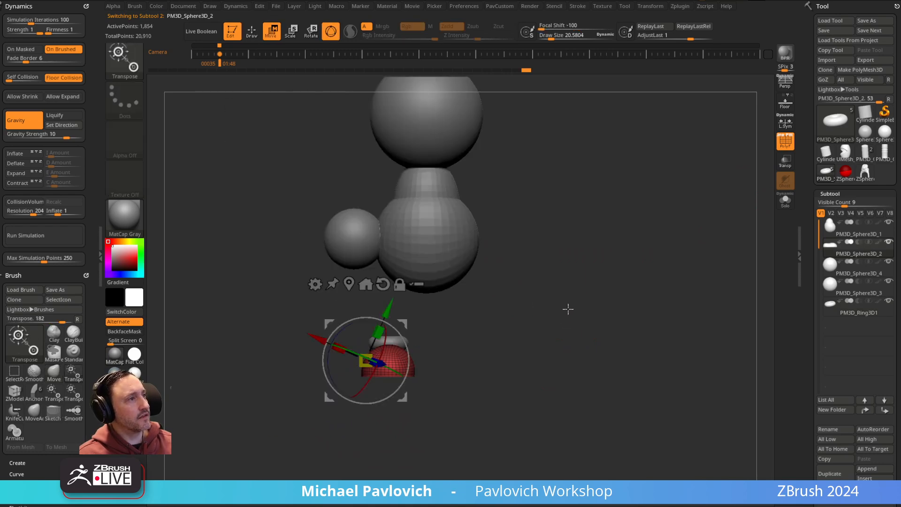
{"action": "left_click", "coordinate": [383, 284]}
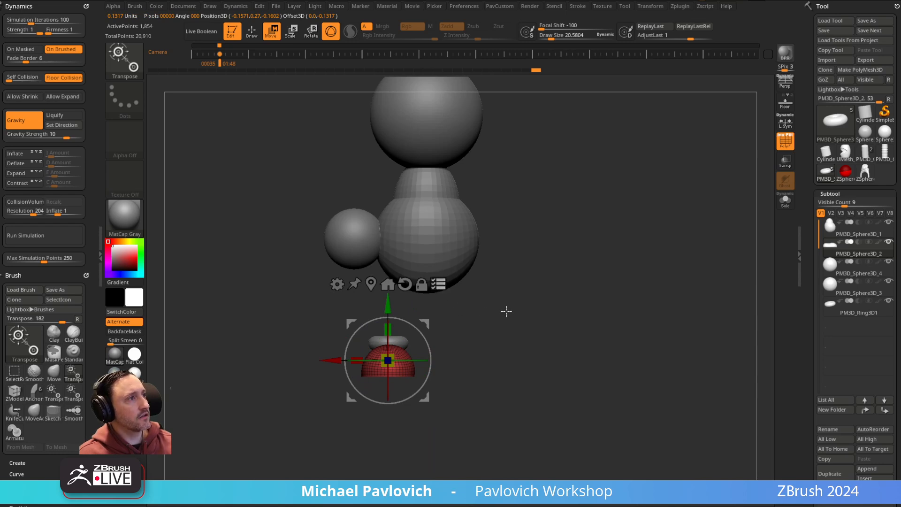
- Replace the KnifeCurve with a rectangle selection brush and marquee the whole shoe
{"action": "left_click_drag", "start_coordinate": [522, 307], "coordinate": [322, 416], "text": "ctrl+shift"}
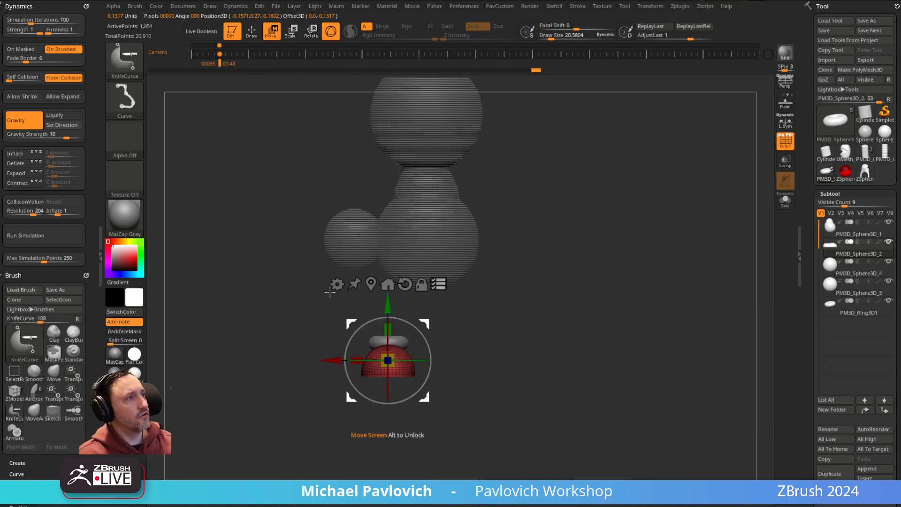
{"action": "left_click", "coordinate": [125, 64], "text": "ctrl+shift"}
{"action": "left_click", "coordinate": [216, 69], "text": "ctrl+shift"}
{"action": "left_click", "coordinate": [516, 321], "text": "ctrl+shift"}
{"action": "left_click_drag", "start_coordinate": [547, 300], "coordinate": [339, 440], "text": "ctrl+shift"}
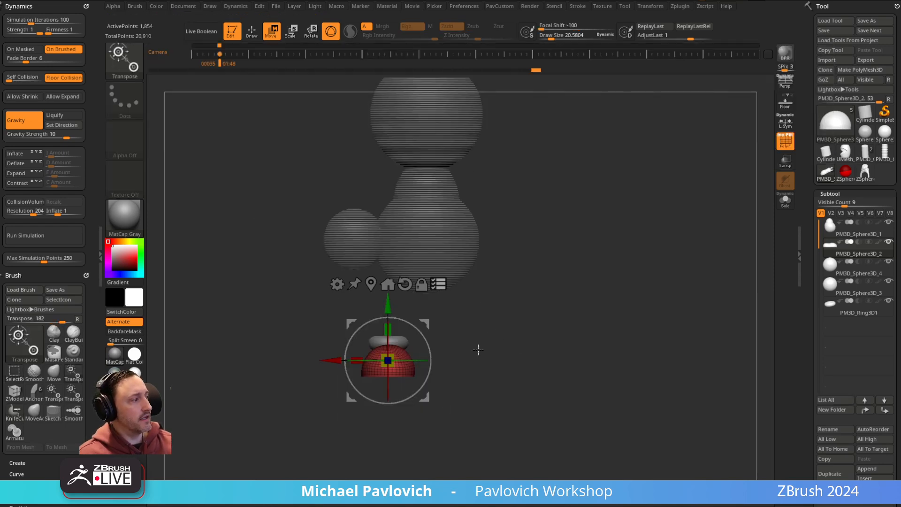
- Align the model with the front reference drawing and turn the shoe outward to match the drawn foot
{"action": "key", "text": "shift+z"}
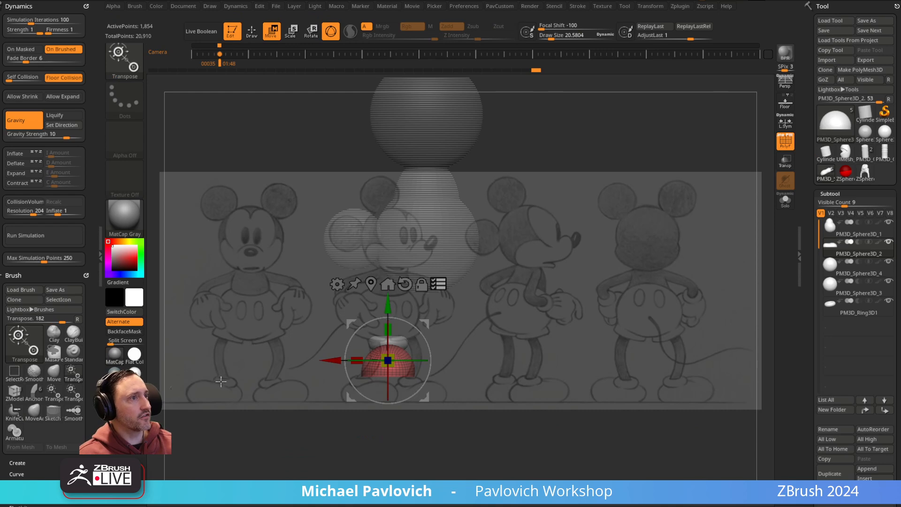
{"action": "key", "text": "Right"}
{"action": "key", "text": "Left"}
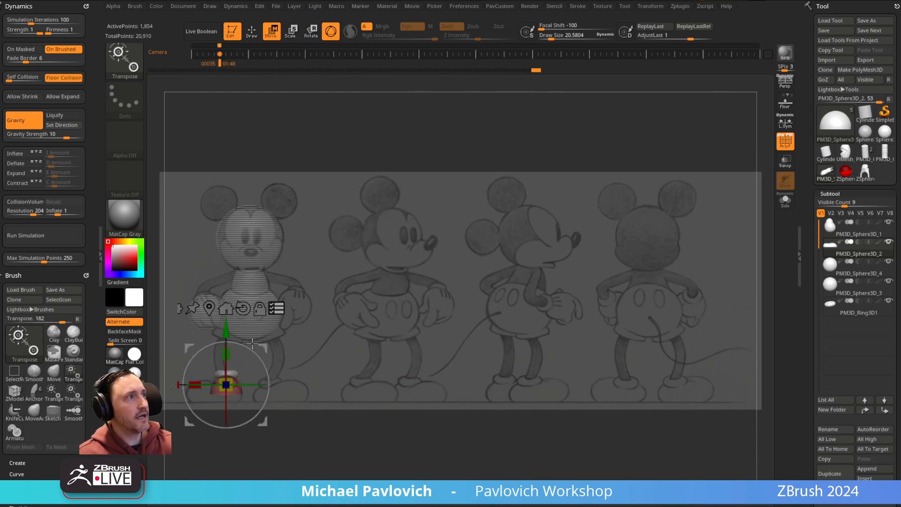
{"action": "left_click_drag", "start_coordinate": [249, 385], "coordinate": [229, 385]}
{"action": "mouse_move", "coordinate": [256, 347]}
{"action": "left_mouse_down"}
{"action": "mouse_move", "coordinate": [238, 356]}
{"action": "mouse_move", "coordinate": [245, 356]}
{"action": "left_mouse_up"}
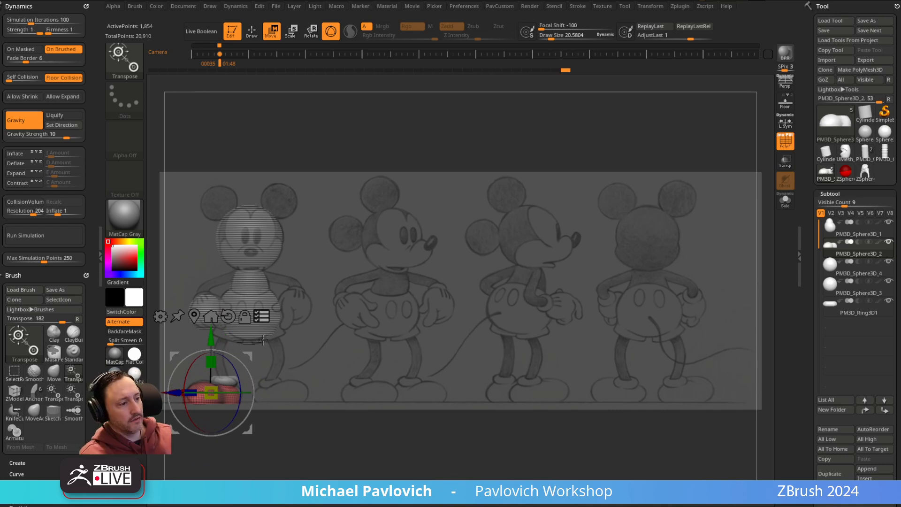
- Switch to the browser and play the Steamboat Willie video in short stretches to study Mickey's shoes and pose
{"action": "left_click_drag", "start_coordinate": [456, 1], "coordinate": [456, 33]}
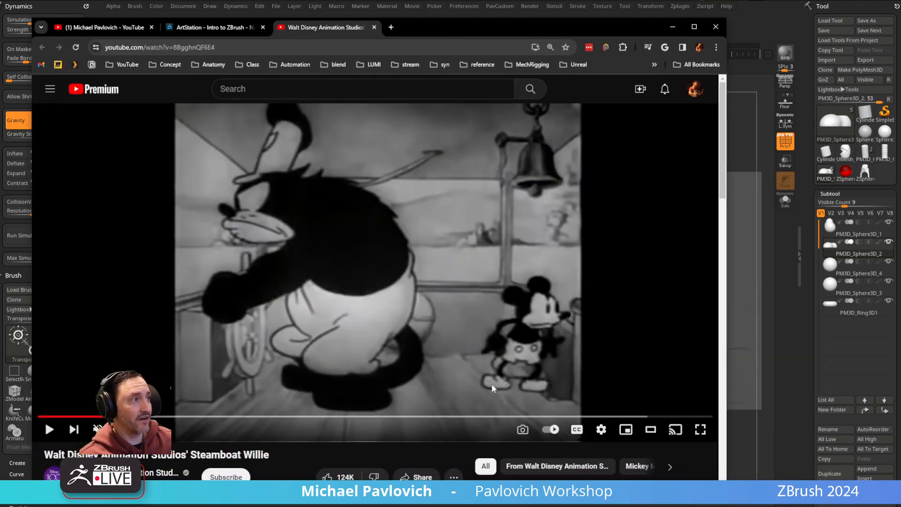
{"action": "left_click", "coordinate": [49, 429]}
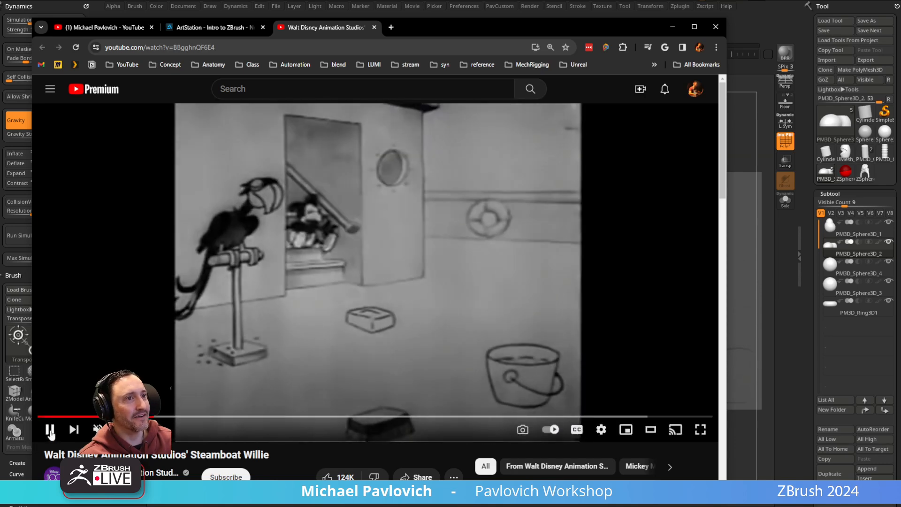
{"action": "left_click", "coordinate": [50, 431]}
{"action": "left_click", "coordinate": [50, 430]}
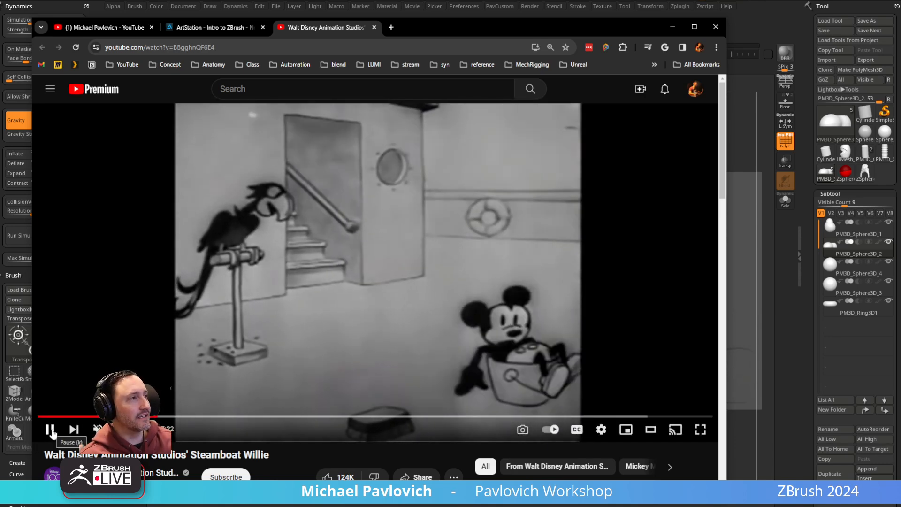
{"action": "left_click", "coordinate": [50, 430]}
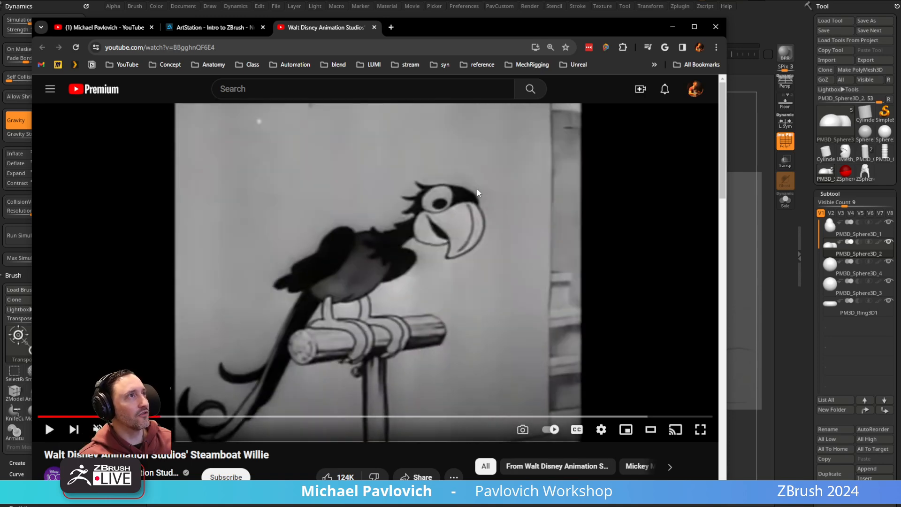
{"action": "left_click_drag", "start_coordinate": [429, 27], "coordinate": [429, 0]}
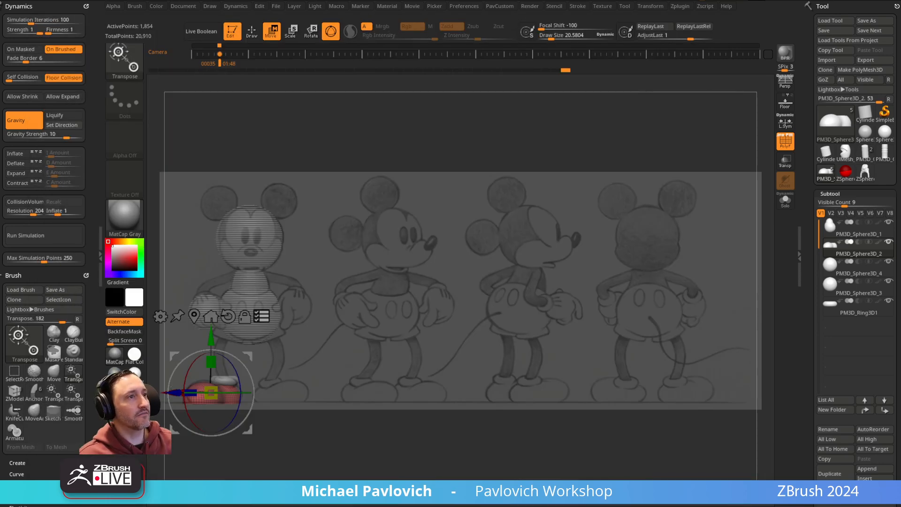
{"action": "key", "text": "q"}
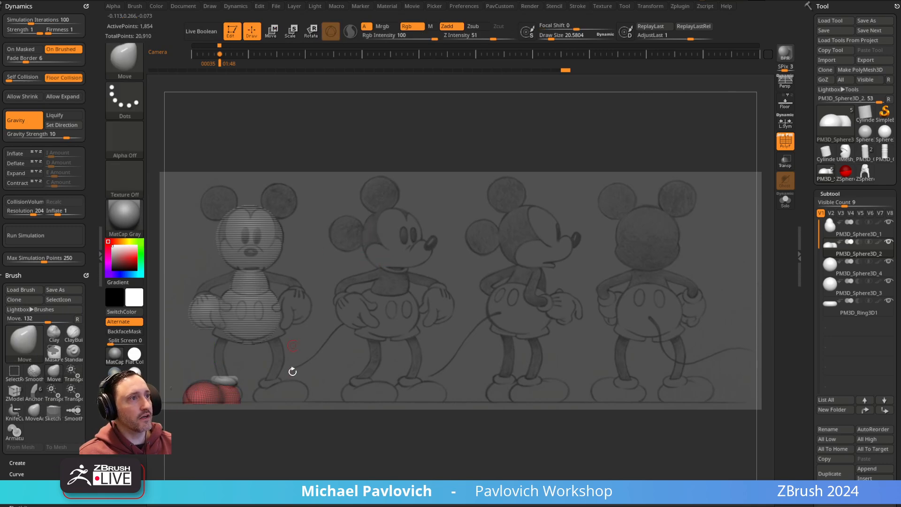
{"action": "key", "text": "w"}
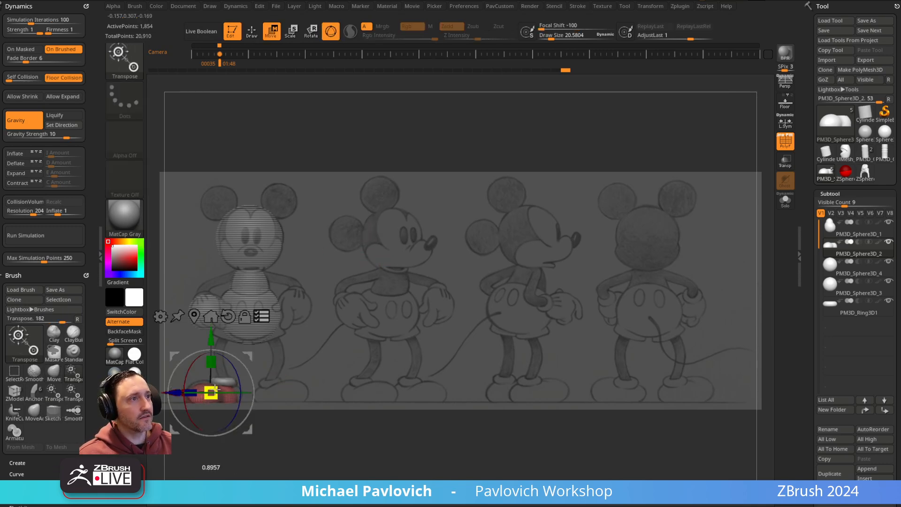
{"action": "key", "text": "q"}
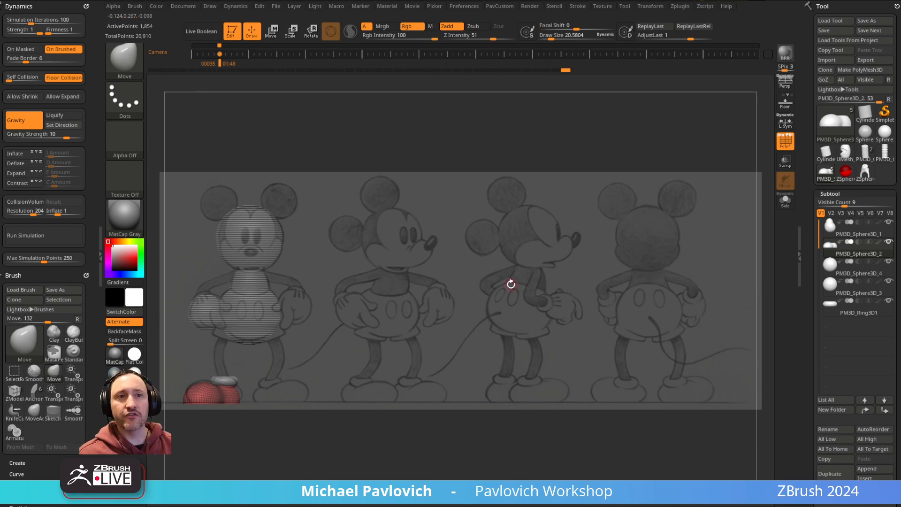
{"action": "key", "text": "alt+w"}
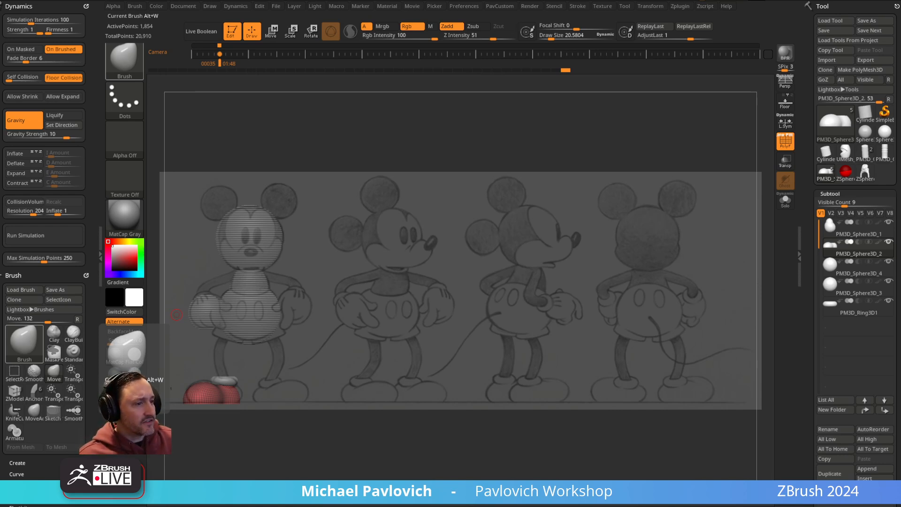
- Open the ZBrush 2024 and 2023 What's New artworks from the ArtStation portfolio and look through the 2024 video playlist
{"action": "left_click_drag", "start_coordinate": [606, 505], "coordinate": [473, 38]}
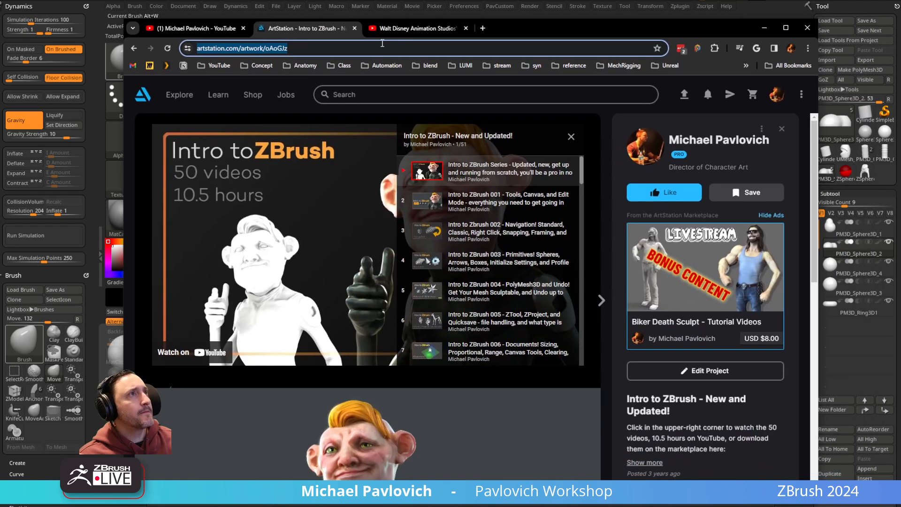
{"action": "left_click", "coordinate": [133, 49]}
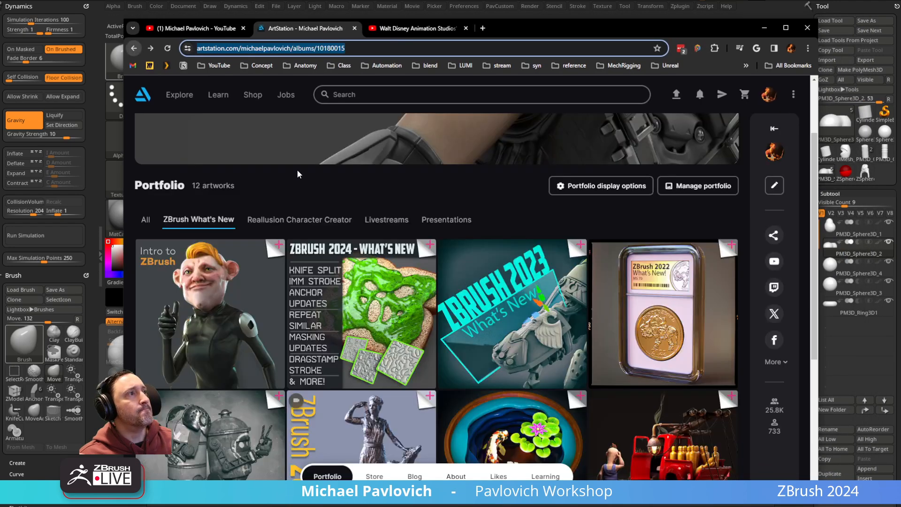
{"action": "middle_click", "coordinate": [387, 294]}
{"action": "middle_click", "coordinate": [507, 305]}
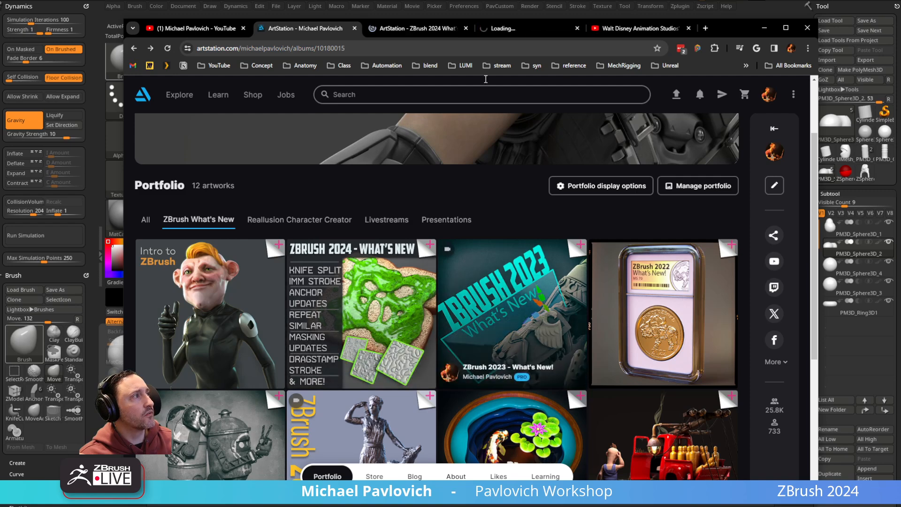
{"action": "left_click", "coordinate": [433, 29]}
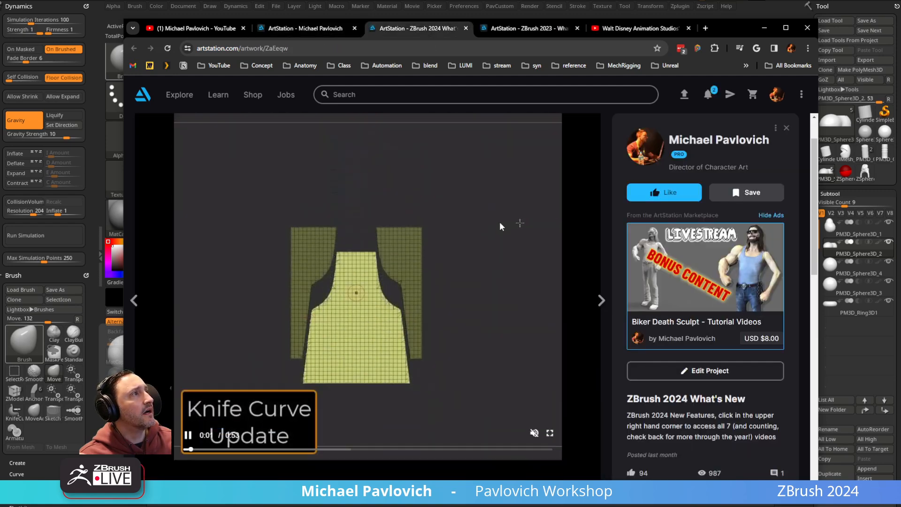
{"action": "scroll", "coordinate": [501, 221], "scroll_direction": "down", "scroll_amount": 5}
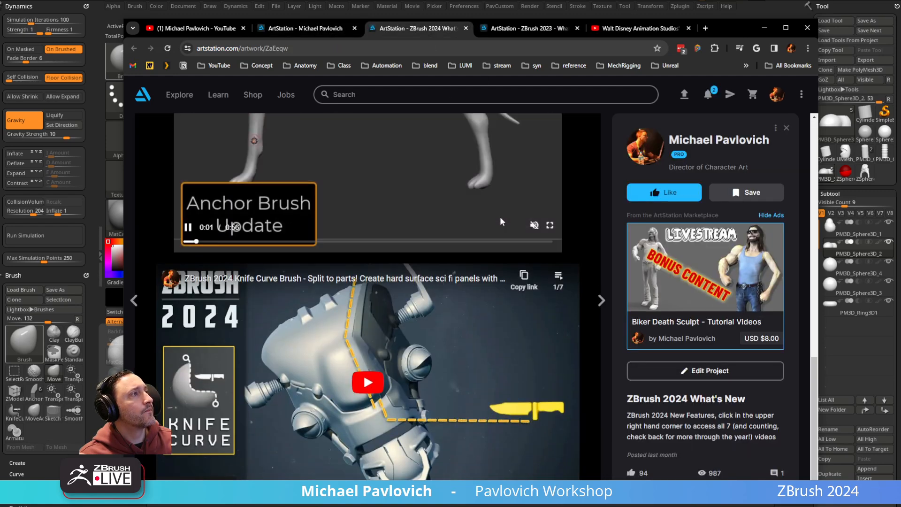
{"action": "left_click", "coordinate": [558, 277]}
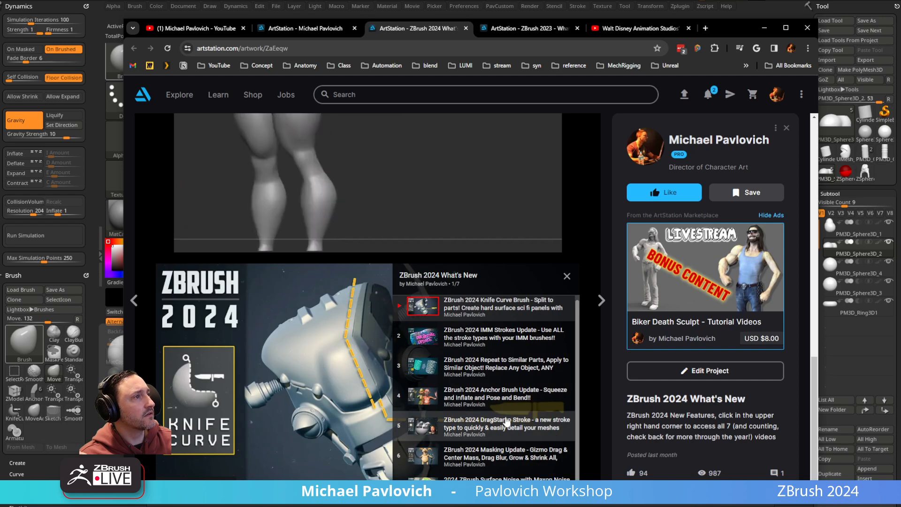
{"action": "left_click", "coordinate": [466, 29]}
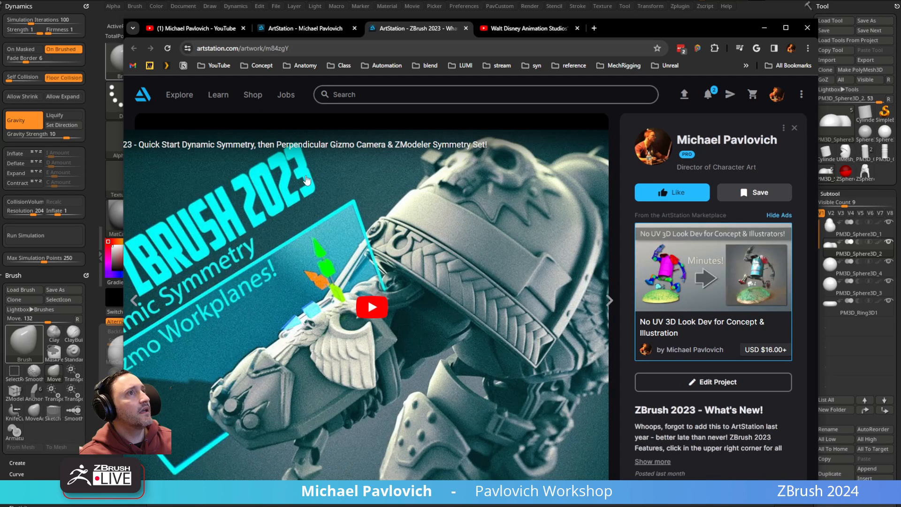
- Look through the ZBrush 2023 What's New playlist and open the video on snapping subtools with Contact and Transpose
{"action": "mouse_move", "coordinate": [123, 161]}
{"action": "left_mouse_down"}
{"action": "mouse_move", "coordinate": [40, 161]}
{"action": "mouse_move", "coordinate": [109, 162]}
{"action": "left_mouse_up"}
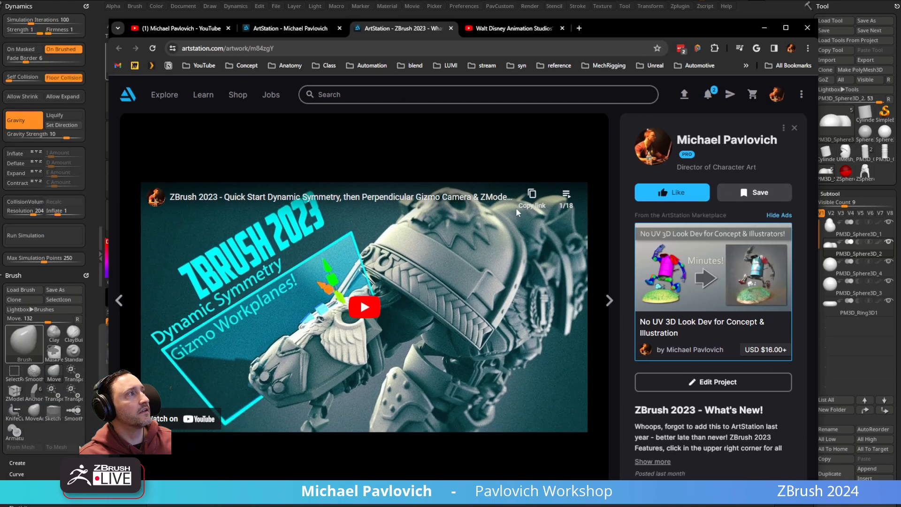
{"action": "left_click", "coordinate": [566, 194]}
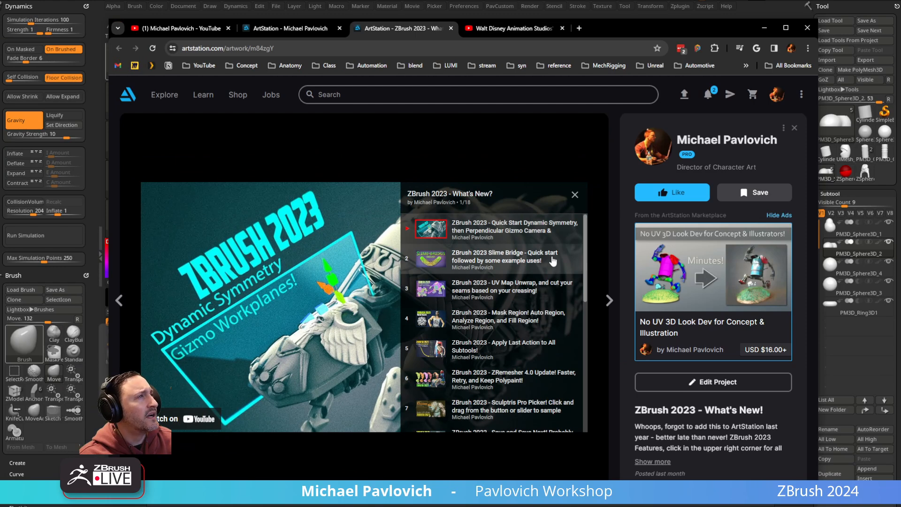
{"action": "scroll", "coordinate": [563, 258], "scroll_direction": "down", "scroll_amount": 3}
{"action": "scroll", "coordinate": [566, 258], "scroll_direction": "down", "scroll_amount": 5}
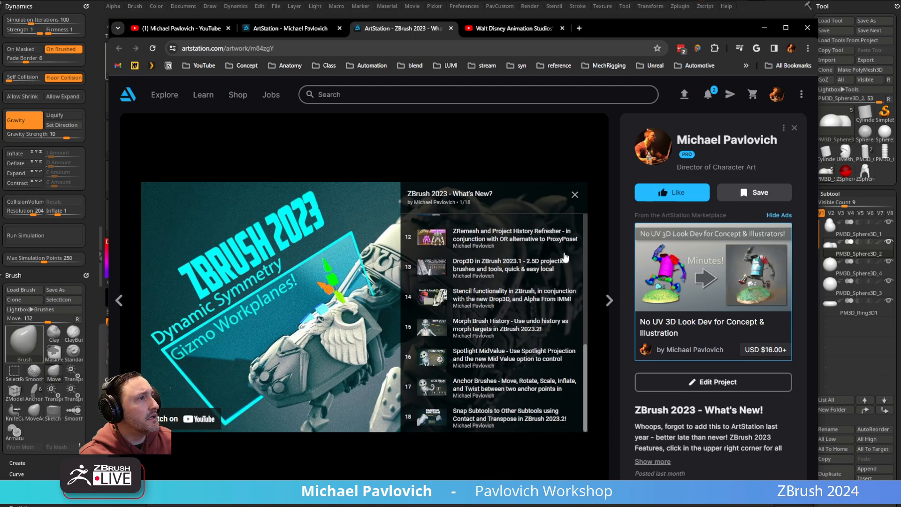
{"action": "left_click", "coordinate": [506, 421]}
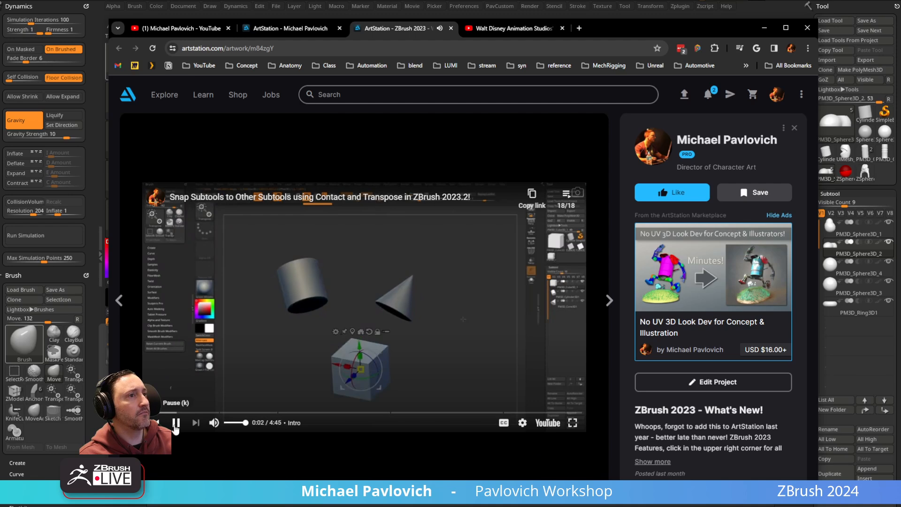
- Pause the subtool-snapping video, skim its Transpose Line and Contact chapter, and return to ZBrush
{"action": "left_click", "coordinate": [176, 422]}
{"action": "left_click_drag", "start_coordinate": [182, 417], "coordinate": [279, 412]}
{"action": "left_click", "coordinate": [296, 413]}
{"action": "left_click", "coordinate": [316, 413]}
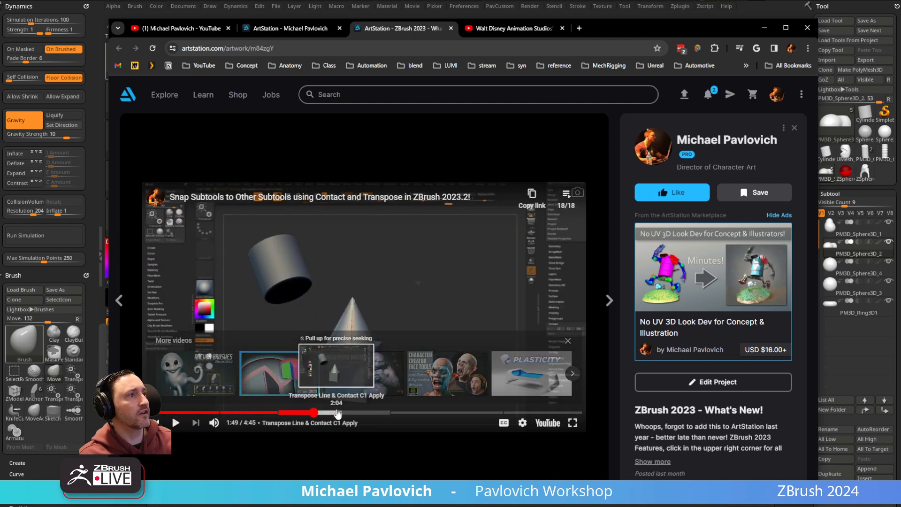
{"action": "left_click", "coordinate": [368, 413]}
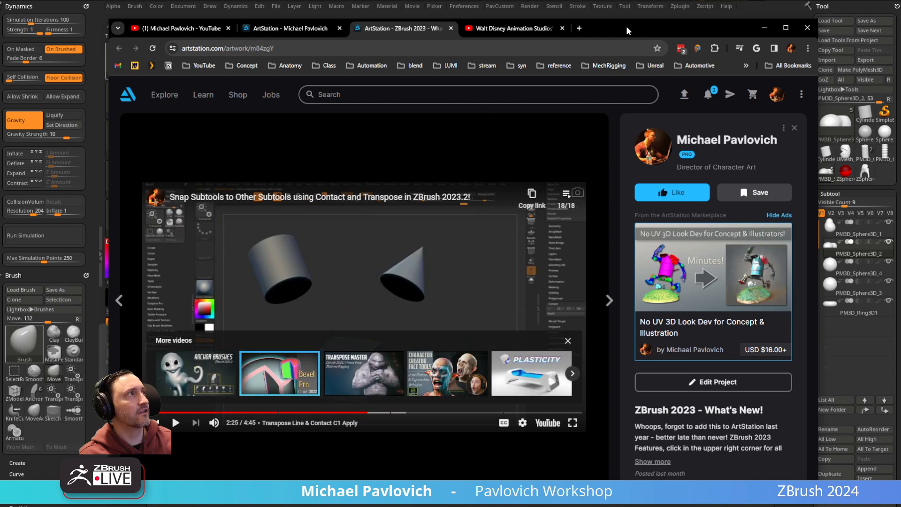
{"action": "left_click_drag", "start_coordinate": [626, 28], "coordinate": [653, 504]}
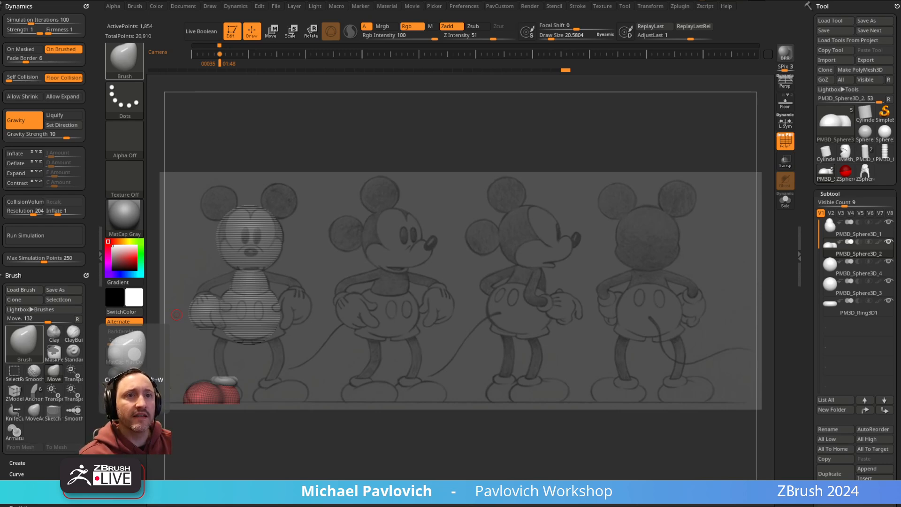
- Hide the reference drawings and read the help description of the Crease Level setting in the shoe's geometry options
{"action": "key", "text": "shift+z"}
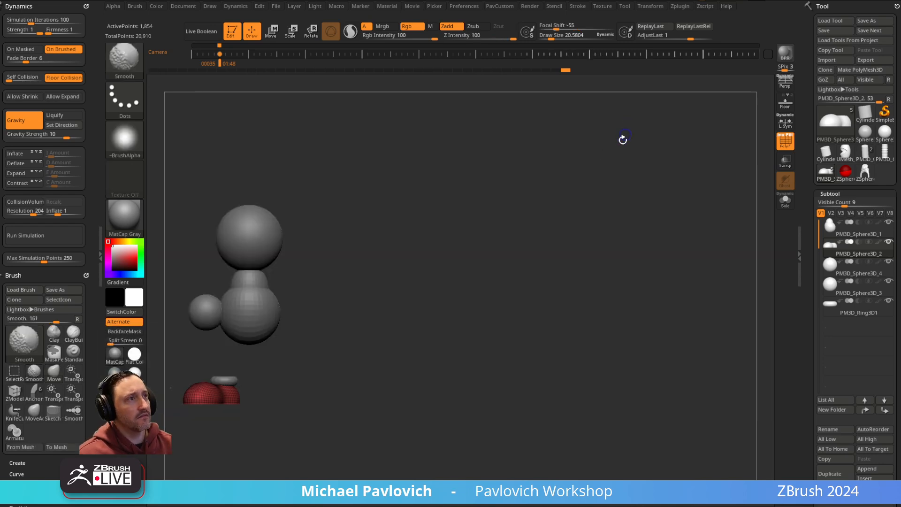
{"action": "key", "text": "space"}
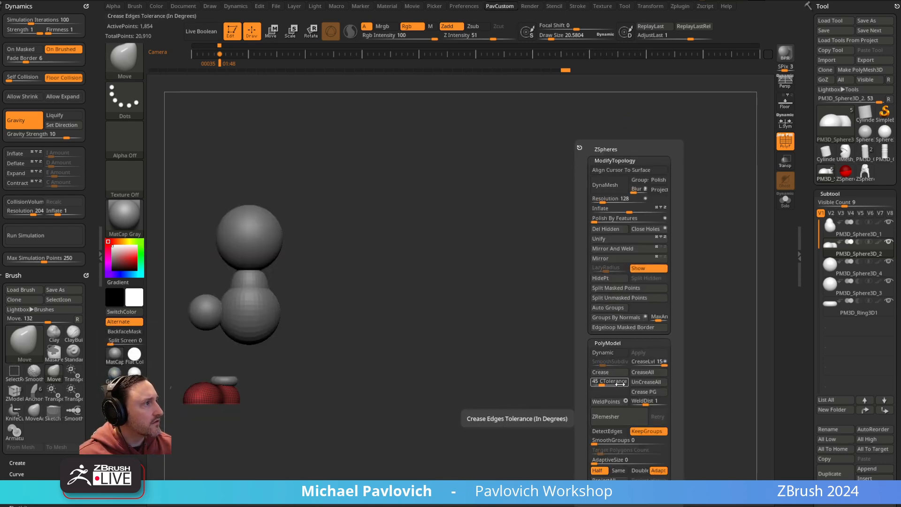
{"action": "scroll", "coordinate": [825, 254], "scroll_direction": "down", "scroll_amount": 8}
{"action": "scroll", "coordinate": [808, 244], "scroll_direction": "down", "scroll_amount": 8}
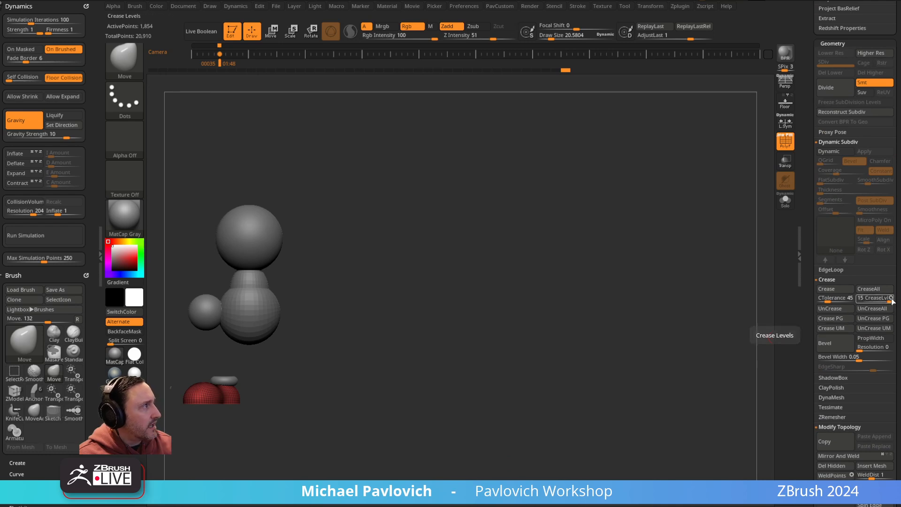
{"action": "key", "text": "ctrl"}
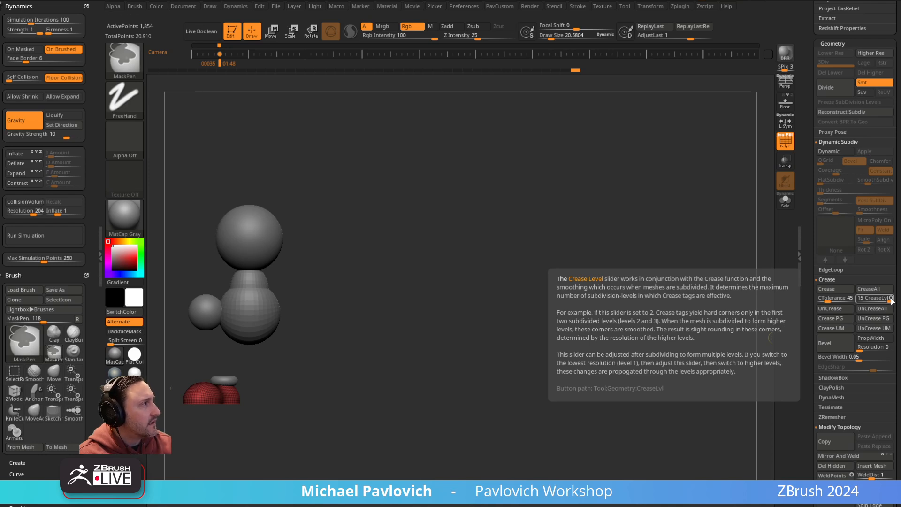
{"action": "key", "text": "ctrl"}
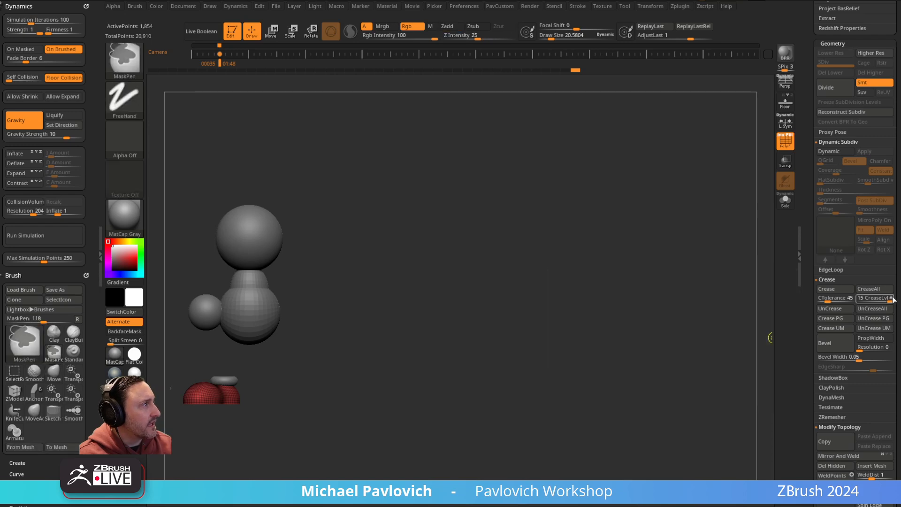
- Read the help description of the Crease Level setting again and show the reference drawings
{"action": "key", "text": "ctrl"}
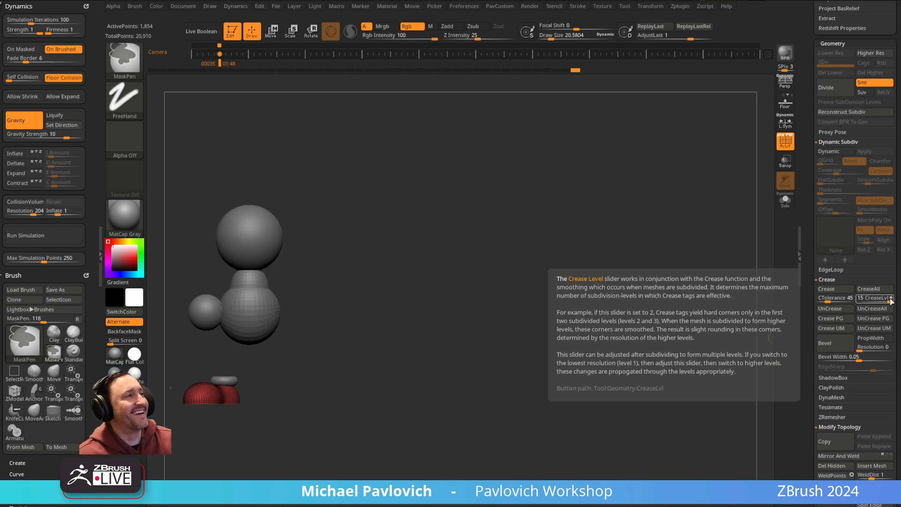
{"action": "key", "text": "ctrl"}
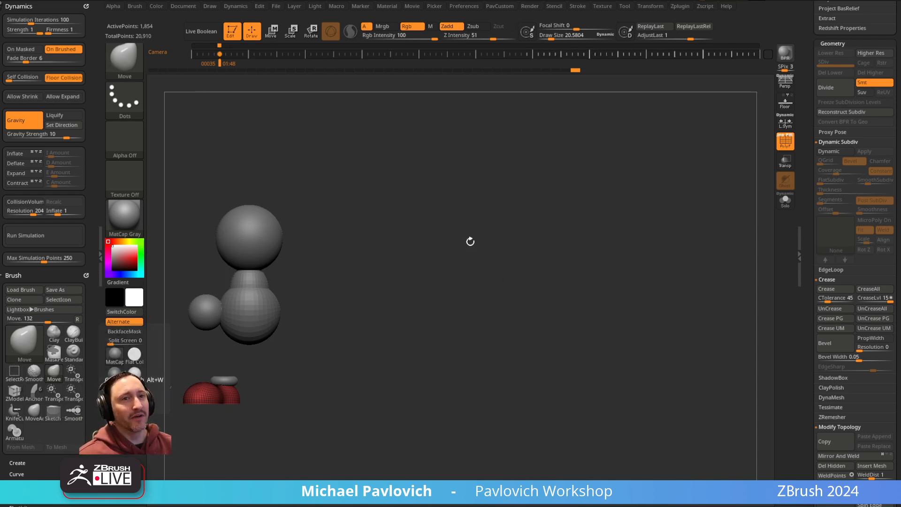
{"action": "left_click_drag", "start_coordinate": [811, 172], "coordinate": [811, 277]}
{"action": "key", "text": "shift+z"}
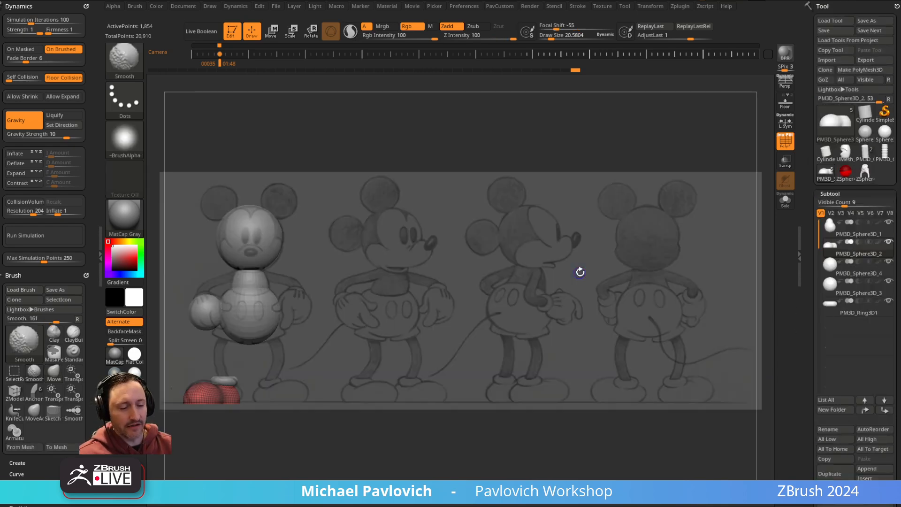
- Switch to the Standard brush, hide the reference drawings and make the torso the active subtool
{"action": "key", "text": "b"}
{"action": "key", "text": "s"}
{"action": "key", "text": "t"}
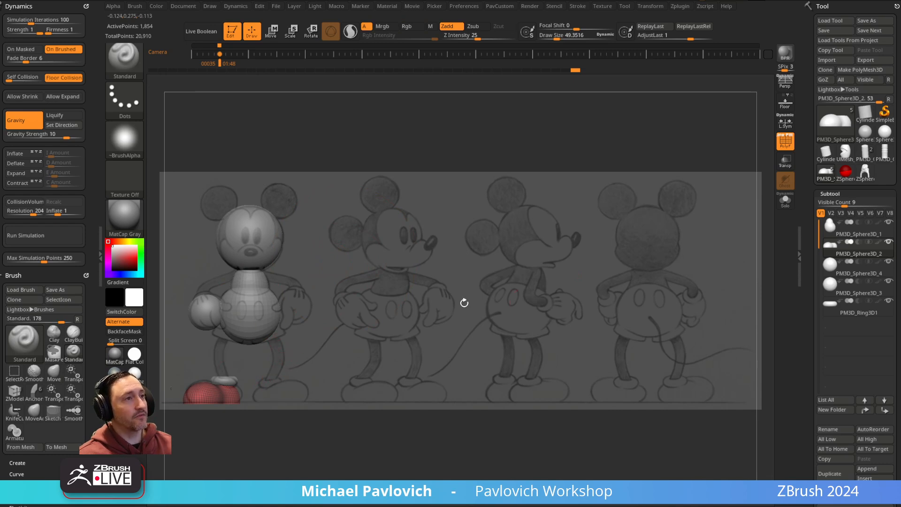
{"action": "scroll", "coordinate": [856, 328], "scroll_direction": "down", "scroll_amount": 5}
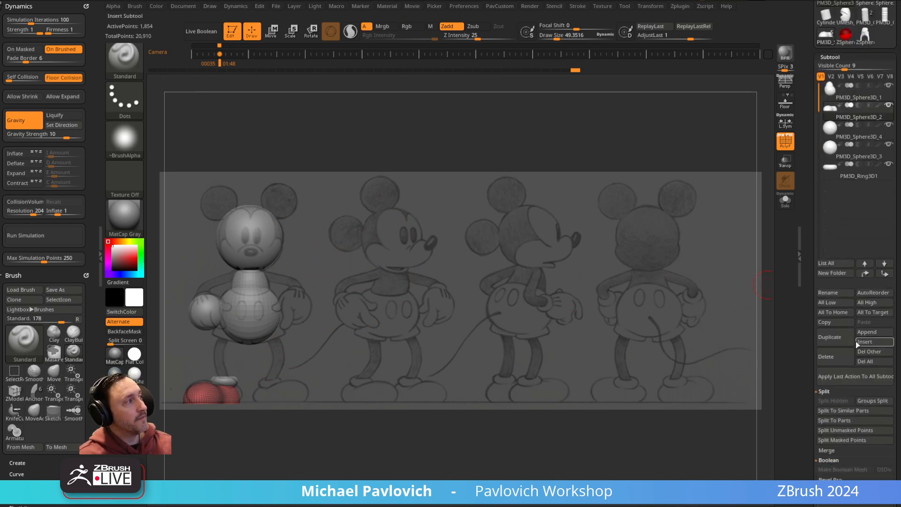
{"action": "key", "text": "shift+z"}
{"action": "left_click", "coordinate": [265, 319], "text": "alt"}
{"action": "right_click_drag", "start_coordinate": [403, 282], "coordinate": [513, 321], "text": "ctrl"}
{"action": "right_click_drag", "start_coordinate": [508, 289], "coordinate": [399, 299]}
- Try the IMM_Base_Primitives and IMM PrimitivesH brushes as the source for an insert mesh
{"action": "key", "text": "b"}
{"action": "key", "text": "i"}
{"action": "key", "text": "p"}
{"action": "key", "text": "m"}
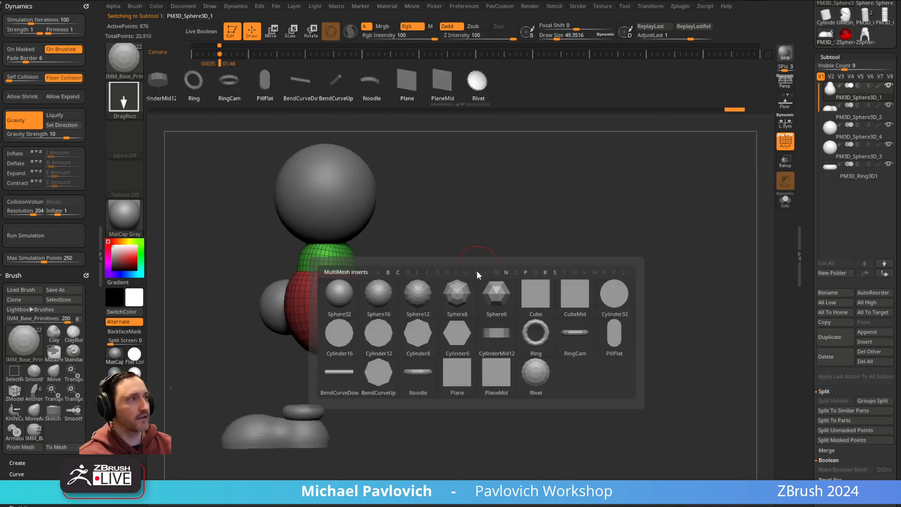
{"action": "key", "text": "b"}
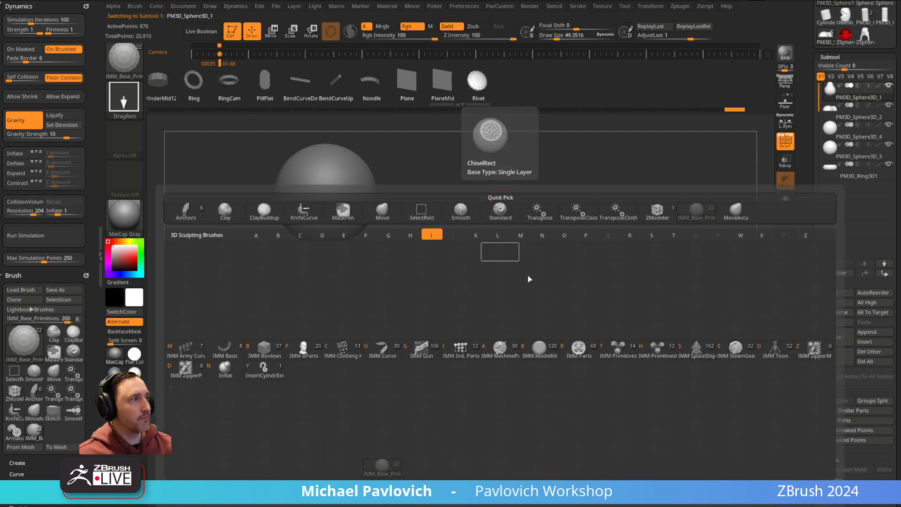
{"action": "left_click", "coordinate": [662, 353]}
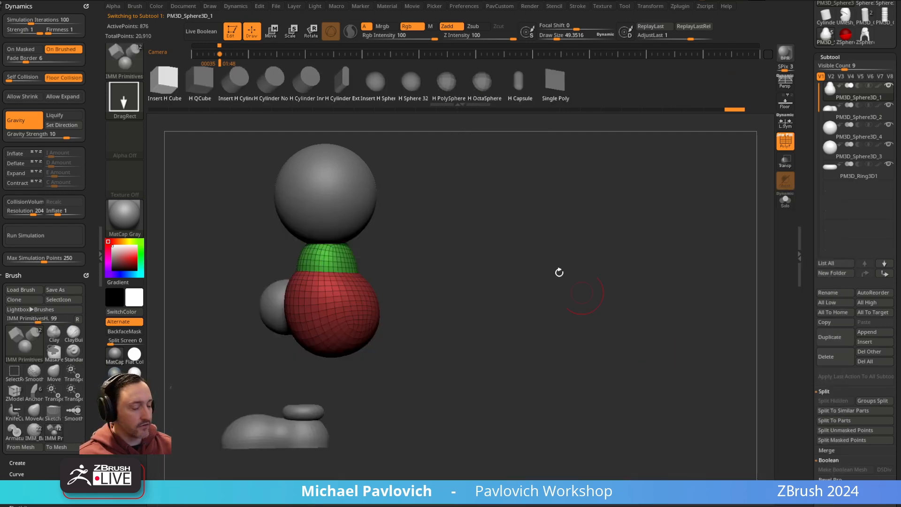
- Insert mirrored cylinder arms on the upper torso with Insert Cylinder from the IMM Primitives brush
{"action": "key", "text": "b"}
{"action": "key", "text": "i"}
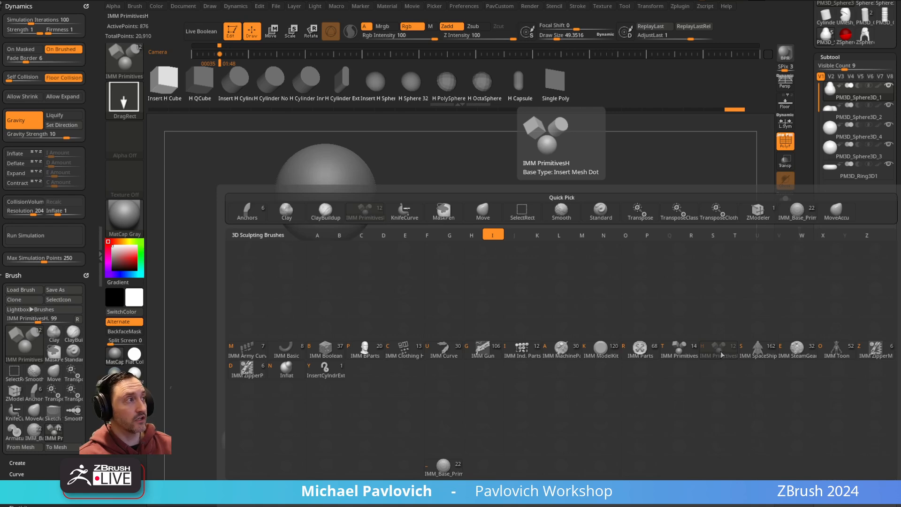
{"action": "left_click", "coordinate": [680, 352]}
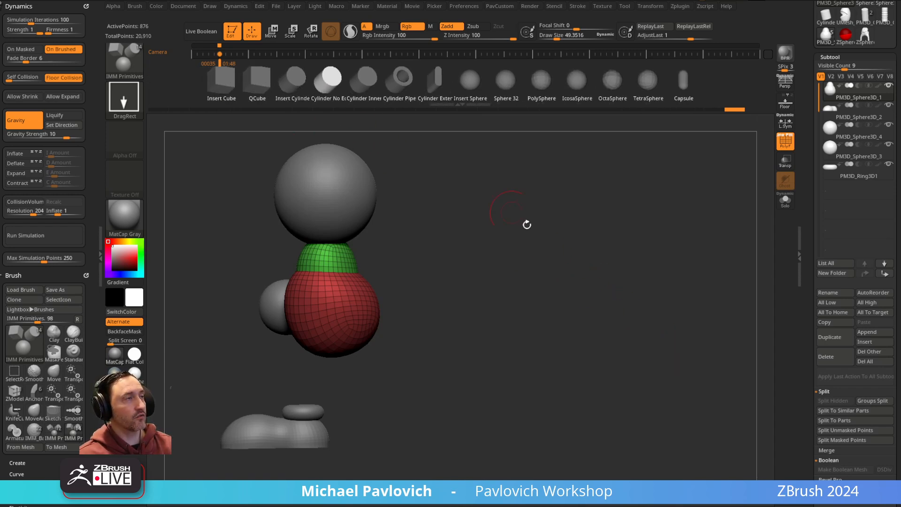
{"action": "key", "text": "m"}
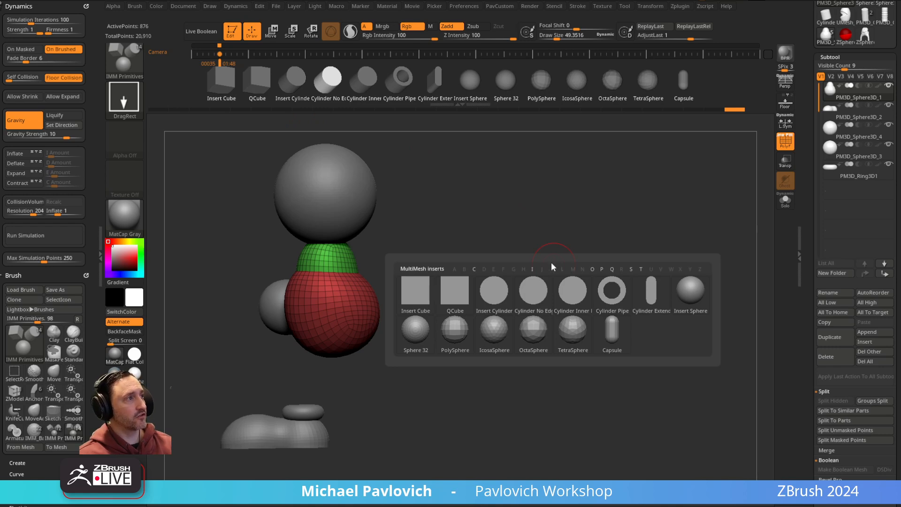
{"action": "mouse_move", "coordinate": [497, 292]}
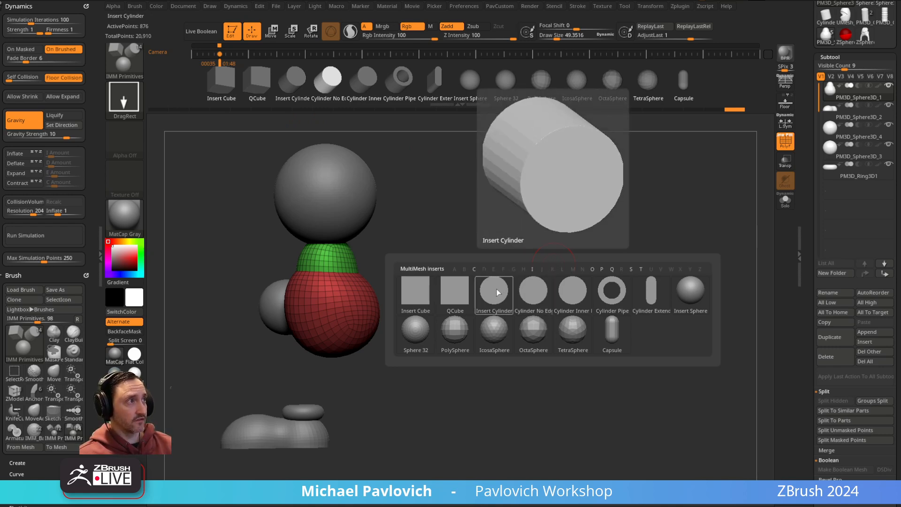
{"action": "left_click", "coordinate": [495, 293]}
{"action": "left_click_drag", "start_coordinate": [459, 235], "coordinate": [454, 277]}
- Split the inserted arms from the torso into a separate subtool
{"action": "left_click_drag", "start_coordinate": [628, 278], "coordinate": [624, 249]}
{"action": "key", "text": "space"}
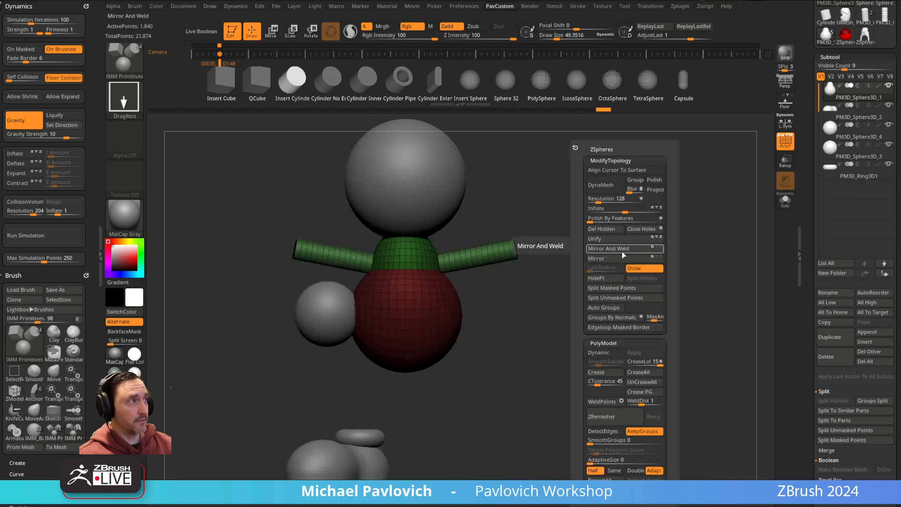
{"action": "left_click", "coordinate": [631, 292]}
- Bend the arms downward with the Bend Curve deformer, fitting their arc to the front-view reference drawing
{"action": "key", "text": "w"}
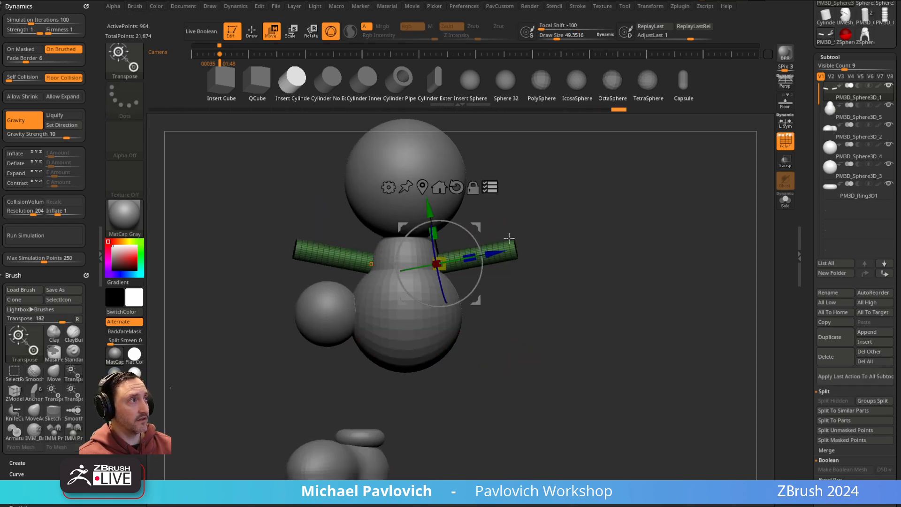
{"action": "left_click", "coordinate": [390, 188]}
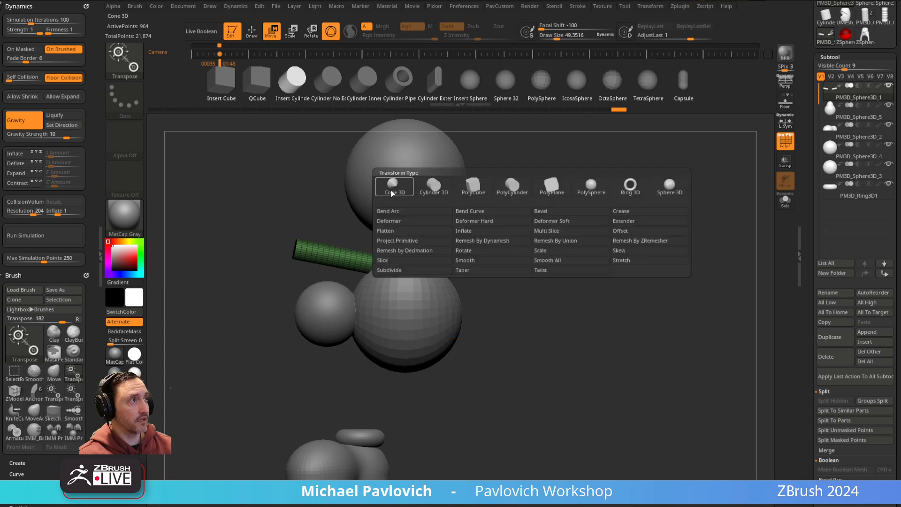
{"action": "left_click", "coordinate": [476, 213]}
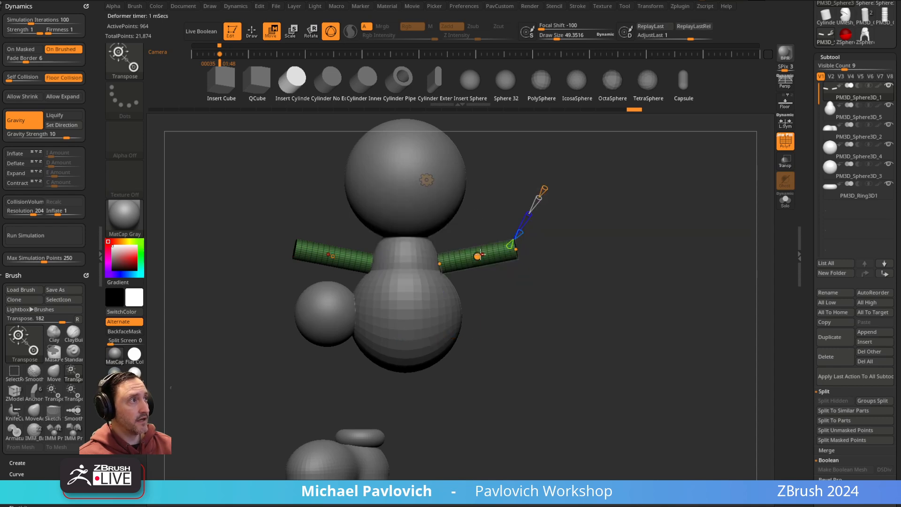
{"action": "left_click_drag", "start_coordinate": [519, 254], "coordinate": [523, 290]}
{"action": "left_click_drag", "start_coordinate": [480, 263], "coordinate": [484, 269]}
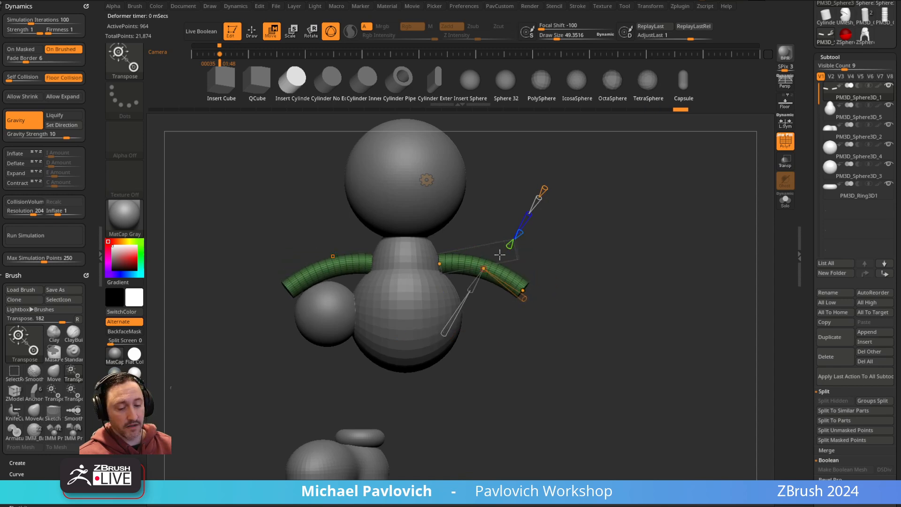
{"action": "key", "text": "shift+z"}
{"action": "key", "text": "Left"}
{"action": "mouse_move", "coordinate": [268, 304]}
{"action": "left_mouse_down"}
{"action": "mouse_move", "coordinate": [261, 295]}
{"action": "mouse_move", "coordinate": [296, 304]}
{"action": "left_mouse_up"}
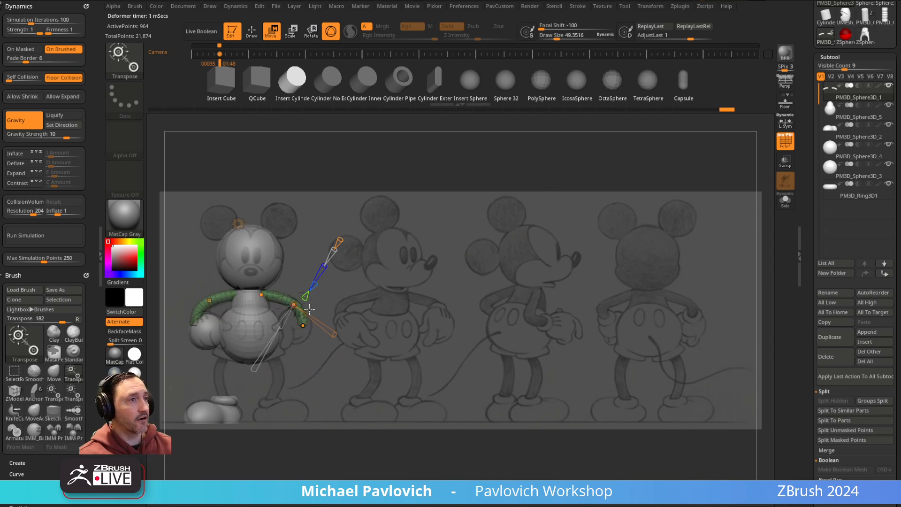
- Move the arms about 0.05 in depth to centre them on the torso in side view, and hide the reference drawings
{"action": "left_click_drag", "start_coordinate": [532, 327], "coordinate": [496, 321], "text": "shift"}
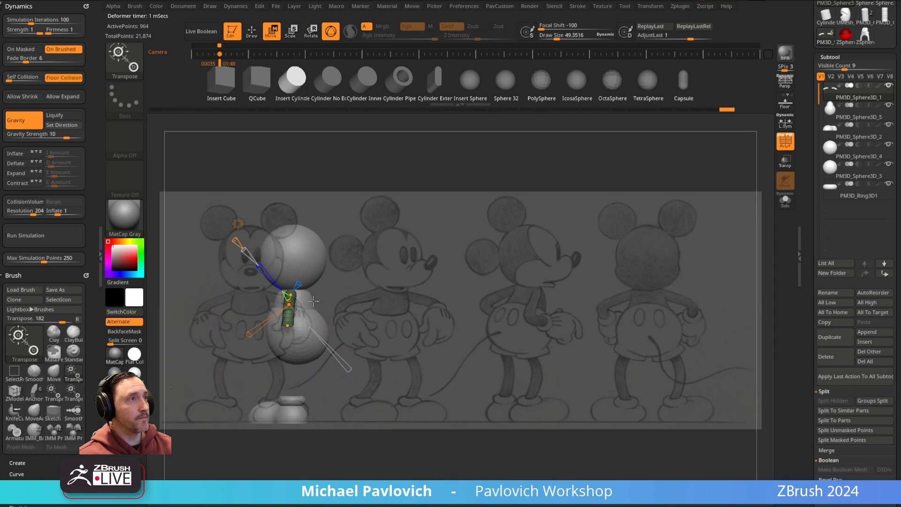
{"action": "key", "text": "y"}
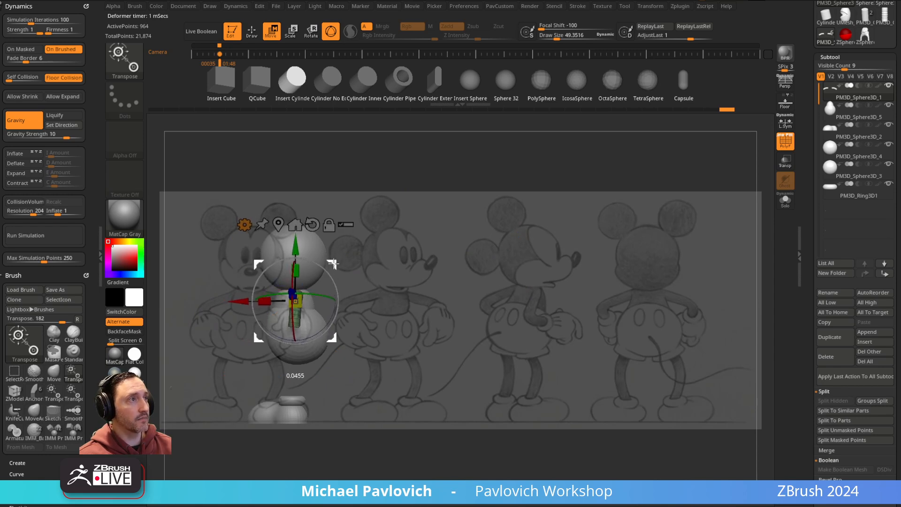
{"action": "left_click_drag", "start_coordinate": [328, 274], "coordinate": [331, 278]}
{"action": "key", "text": "q"}
{"action": "left_click_drag", "start_coordinate": [444, 282], "coordinate": [499, 290], "text": "shift"}
{"action": "key", "text": "shift+z"}
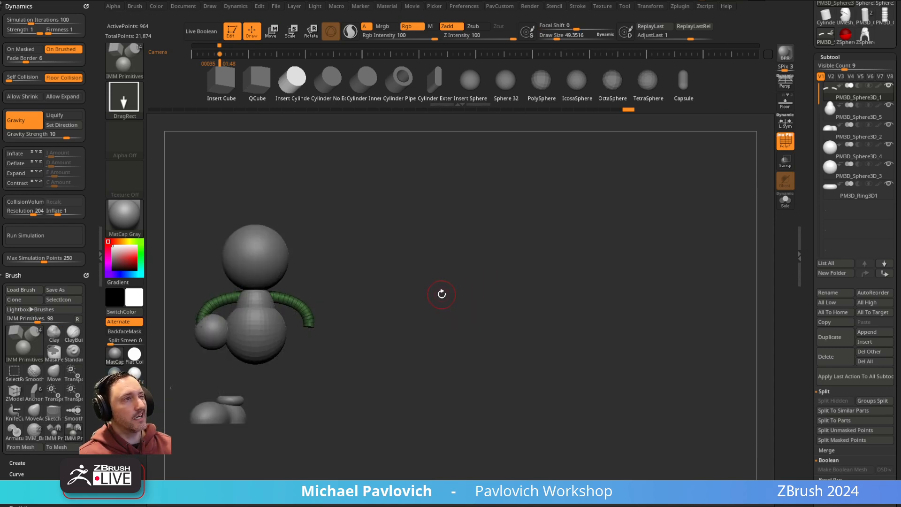
- Make the head the active subtool, mask a round patch on its side and convert the patch to a polygroup
{"action": "mouse_move", "coordinate": [452, 292]}
{"action": "left_mouse_down", "text": "alt"}
{"action": "mouse_move", "coordinate": [473, 320]}
{"action": "mouse_move", "coordinate": [374, 292]}
{"action": "left_mouse_up", "text": "alt"}
{"action": "key", "text": "b"}
{"action": "key", "text": "s"}
{"action": "key", "text": "t"}
{"action": "left_click", "coordinate": [348, 273], "text": "alt"}
{"action": "left_click_drag", "start_coordinate": [437, 254], "coordinate": [461, 256]}
{"action": "mouse_move", "coordinate": [413, 304]}
{"action": "left_mouse_down"}
{"action": "mouse_move", "coordinate": [379, 308]}
{"action": "mouse_move", "coordinate": [362, 294]}
{"action": "mouse_move", "coordinate": [362, 309]}
{"action": "left_mouse_up"}
{"action": "key", "text": "s"}
{"action": "key", "text": "s"}
{"action": "key", "text": "ctrl+bracketleft"}
{"action": "key", "text": "ctrl+bracketleft"}
{"action": "left_click", "coordinate": [342, 314], "text": "ctrl"}
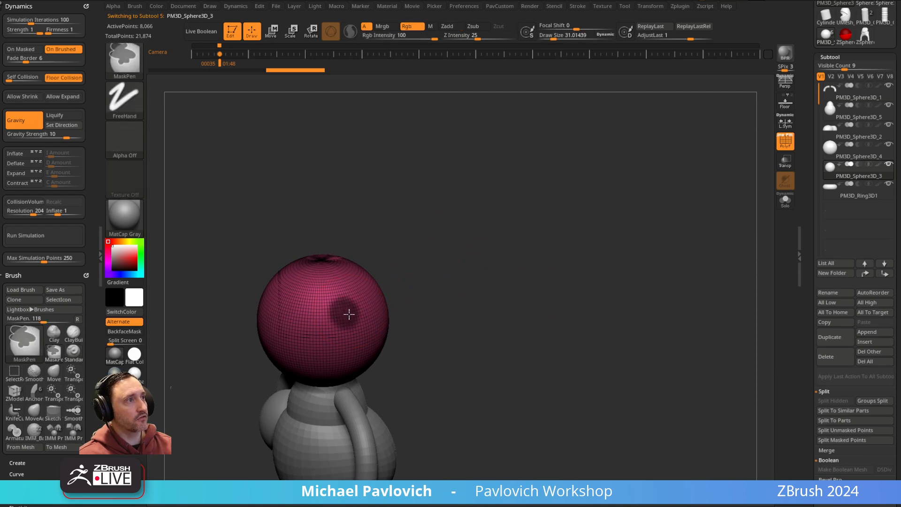
{"action": "key", "text": "ctrl+w"}
- Insert an H Cylinder from IMM PrimitivesH on the head's round polygroup and clear the mask to fuse it
{"action": "left_click_drag", "start_coordinate": [487, 281], "coordinate": [483, 312], "text": "alt"}
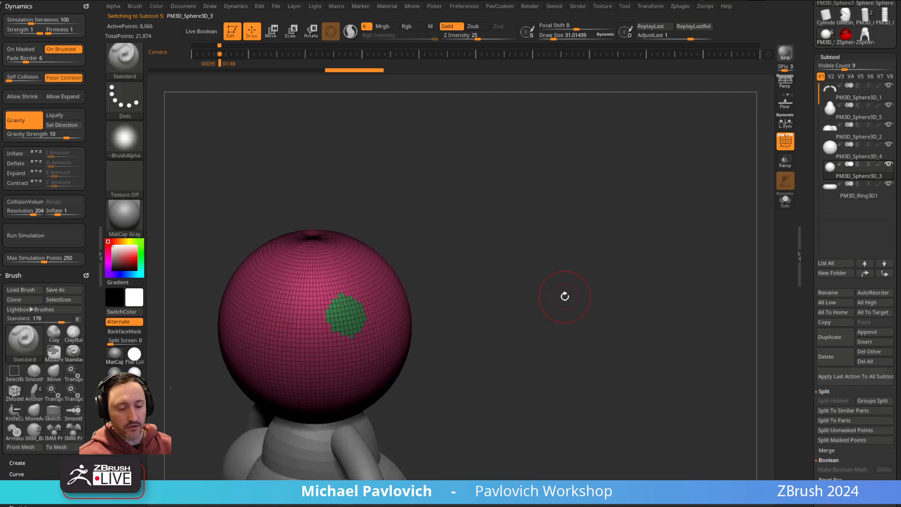
{"action": "key", "text": "b"}
{"action": "key", "text": "i"}
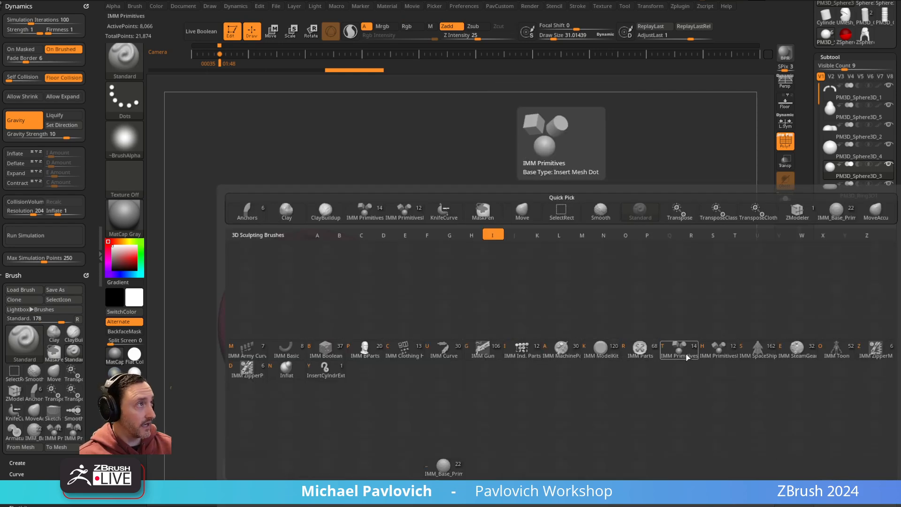
{"action": "left_click", "coordinate": [719, 353]}
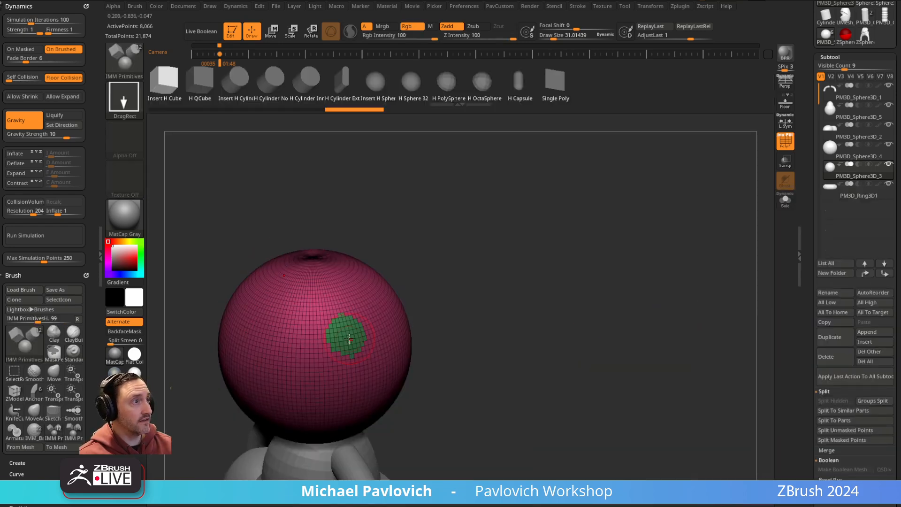
{"action": "left_click", "coordinate": [275, 87]}
{"action": "left_click_drag", "start_coordinate": [350, 336], "coordinate": [366, 351]}
{"action": "mouse_move", "coordinate": [474, 307]}
{"action": "left_mouse_down"}
{"action": "mouse_move", "coordinate": [577, 249]}
{"action": "mouse_move", "coordinate": [578, 240]}
{"action": "mouse_move", "coordinate": [463, 269]}
{"action": "mouse_move", "coordinate": [408, 338]}
{"action": "mouse_move", "coordinate": [476, 304]}
{"action": "left_mouse_up"}
{"action": "right_click_drag", "start_coordinate": [345, 328], "coordinate": [568, 265], "text": "alt"}
{"action": "mouse_move", "coordinate": [588, 227]}
{"action": "left_mouse_down", "text": "ctrl"}
{"action": "mouse_move", "coordinate": [646, 302]}
{"action": "mouse_move", "coordinate": [647, 322]}
{"action": "mouse_move", "coordinate": [535, 219]}
{"action": "left_mouse_up", "text": "ctrl"}
- Smooth the joint between the fused cylinder and the head
{"action": "mouse_move", "coordinate": [392, 307]}
{"action": "left_mouse_down", "text": "shift"}
{"action": "mouse_move", "coordinate": [403, 323]}
{"action": "mouse_move", "coordinate": [422, 308]}
{"action": "left_mouse_up", "text": "shift"}
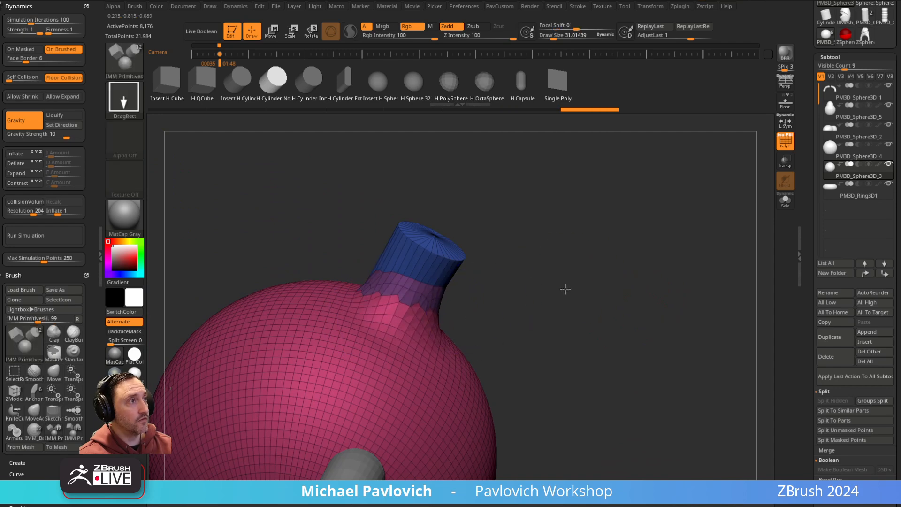
{"action": "left_click_drag", "start_coordinate": [576, 282], "coordinate": [474, 254]}
{"action": "left_click_drag", "start_coordinate": [387, 294], "coordinate": [406, 310], "text": "shift"}
{"action": "left_click_drag", "start_coordinate": [451, 221], "coordinate": [441, 301]}
{"action": "mouse_move", "coordinate": [399, 277]}
{"action": "left_mouse_down", "text": "shift"}
{"action": "mouse_move", "coordinate": [388, 247]}
{"action": "mouse_move", "coordinate": [342, 305]}
{"action": "mouse_move", "coordinate": [657, 221]}
{"action": "mouse_move", "coordinate": [462, 313]}
{"action": "left_mouse_up", "text": "shift"}
{"action": "left_click_drag", "start_coordinate": [503, 217], "coordinate": [428, 303]}
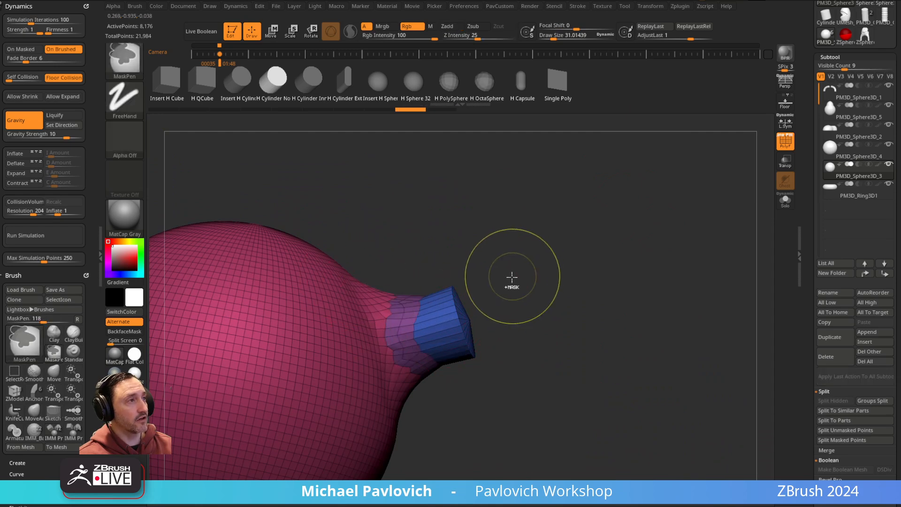
- Undo the fusing, move the cylinders away from the head and clear the mask to bridge the gap
{"action": "key", "text": "ctrl+z"}
{"action": "key", "text": "ctrl+z"}
{"action": "left_click_drag", "start_coordinate": [507, 284], "coordinate": [499, 284]}
{"action": "mouse_move", "coordinate": [534, 270]}
{"action": "left_mouse_down"}
{"action": "mouse_move", "coordinate": [497, 304]}
{"action": "mouse_move", "coordinate": [551, 269]}
{"action": "left_mouse_up"}
{"action": "key", "text": "w"}
{"action": "left_click_drag", "start_coordinate": [448, 297], "coordinate": [484, 279]}
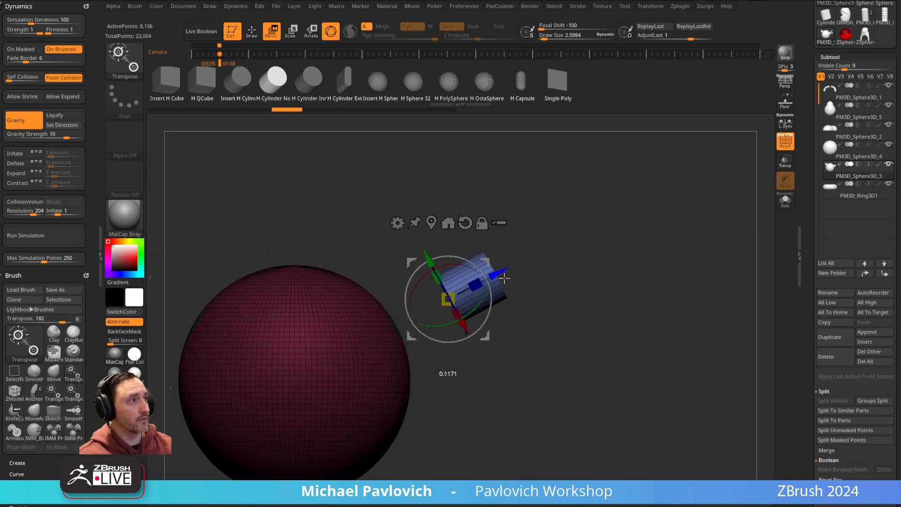
{"action": "key", "text": "q"}
{"action": "key", "text": "ctrl"}
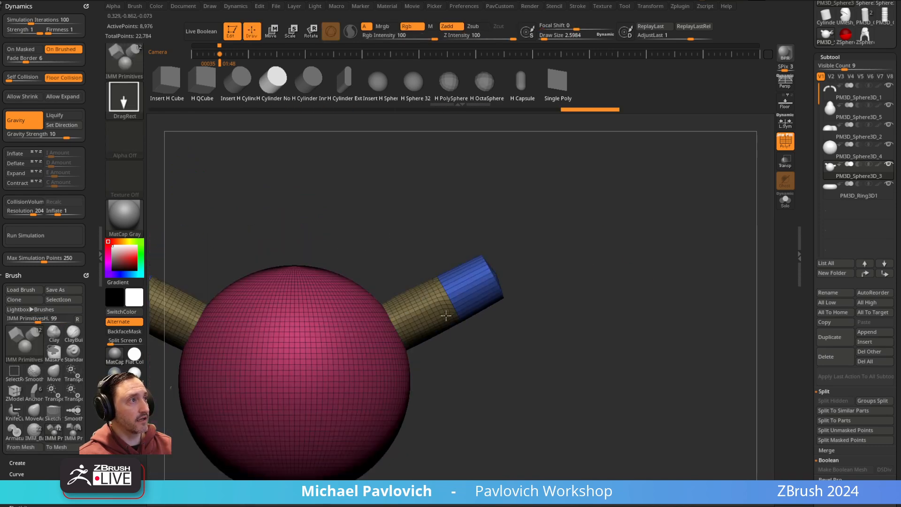
{"action": "mouse_move", "coordinate": [562, 290]}
{"action": "left_mouse_down"}
{"action": "mouse_move", "coordinate": [493, 323]}
{"action": "mouse_move", "coordinate": [440, 328]}
{"action": "mouse_move", "coordinate": [554, 289]}
{"action": "left_mouse_up"}
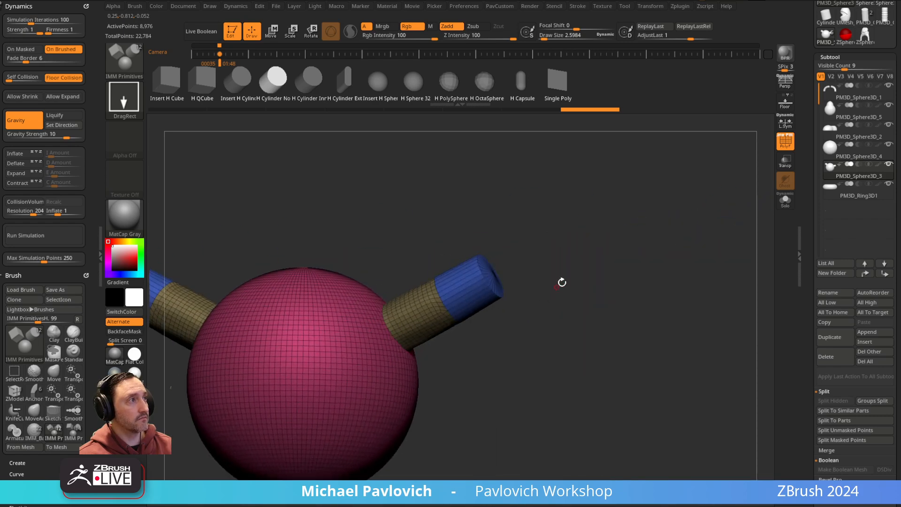
- Undo the bridges, the inserted cylinders and the round polygroup to restore the plain head sphere
{"action": "key", "text": "ctrl"}
{"action": "key", "text": "ctrl+z"}
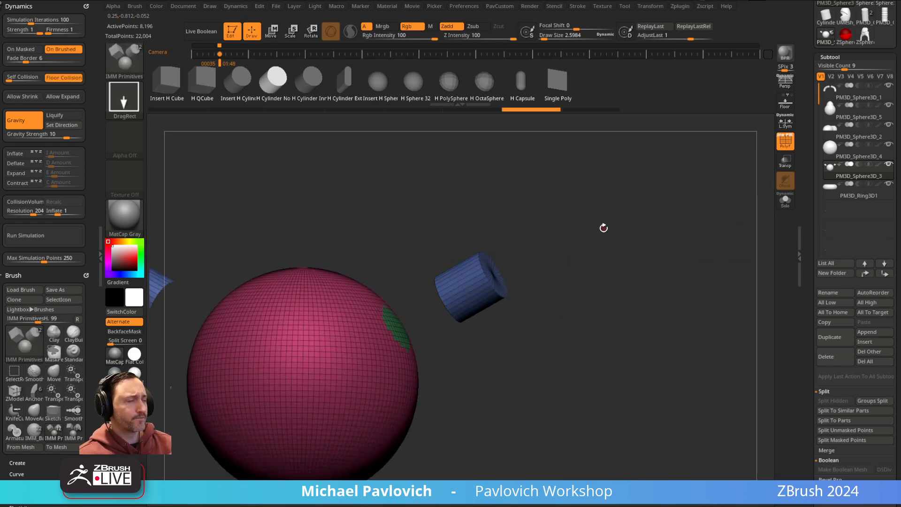
{"action": "left_click_drag", "start_coordinate": [620, 253], "coordinate": [626, 272], "text": "ctrl"}
{"action": "key", "text": "ctrl+z"}
{"action": "key", "text": "ctrl+z"}
{"action": "key", "text": "ctrl+z"}
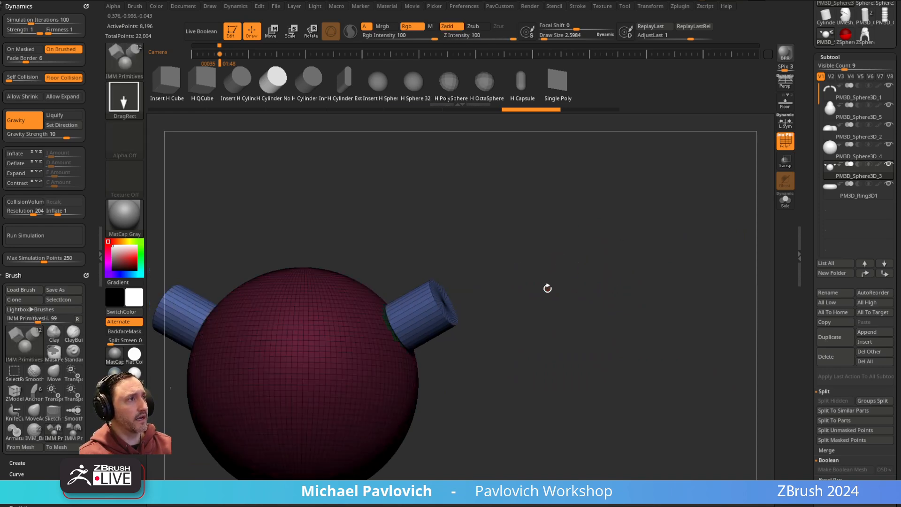
{"action": "key", "text": "ctrl+z"}
{"action": "key", "text": "ctrl+z"}
{"action": "mouse_move", "coordinate": [553, 282]}
{"action": "left_mouse_down", "text": "alt"}
{"action": "mouse_move", "coordinate": [573, 285]}
{"action": "mouse_move", "coordinate": [623, 322]}
{"action": "mouse_move", "coordinate": [620, 279]}
{"action": "mouse_move", "coordinate": [613, 306]}
{"action": "mouse_move", "coordinate": [585, 302]}
{"action": "left_mouse_up", "text": "alt"}
{"action": "key", "text": "ctrl+z"}
- Switch back to the Standard brush and enlarge the draw size to about 33
{"action": "key", "text": "s"}
{"action": "key", "text": "b"}
{"action": "key", "text": "s"}
{"action": "key", "text": "t"}
{"action": "key", "text": "s"}
{"action": "left_click", "coordinate": [584, 308]}
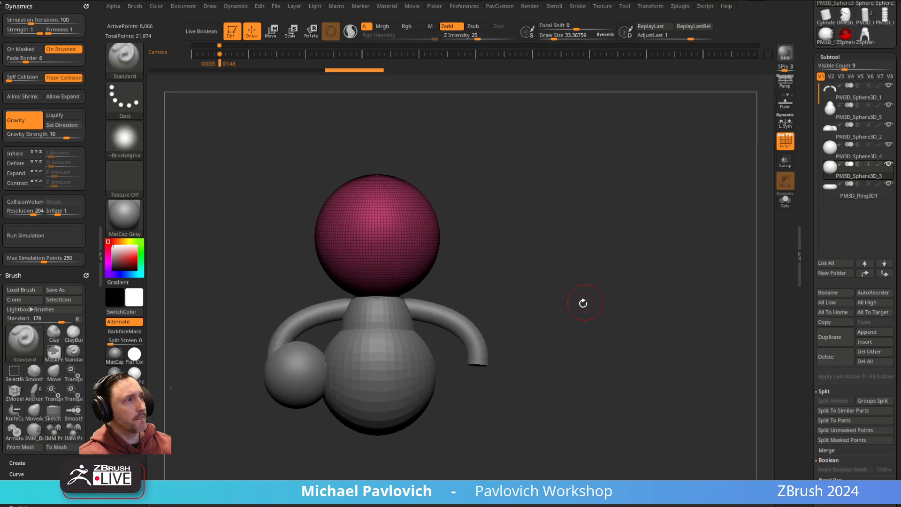
- Select the torso subtool and append a ZSphere to the model as a new active subtool
{"action": "left_click", "coordinate": [395, 305], "text": "alt"}
{"action": "left_click_drag", "start_coordinate": [548, 344], "coordinate": [577, 303], "text": "alt"}
{"action": "left_click", "coordinate": [405, 305], "text": "alt"}
{"action": "left_click_drag", "start_coordinate": [542, 279], "coordinate": [557, 306], "text": "alt"}
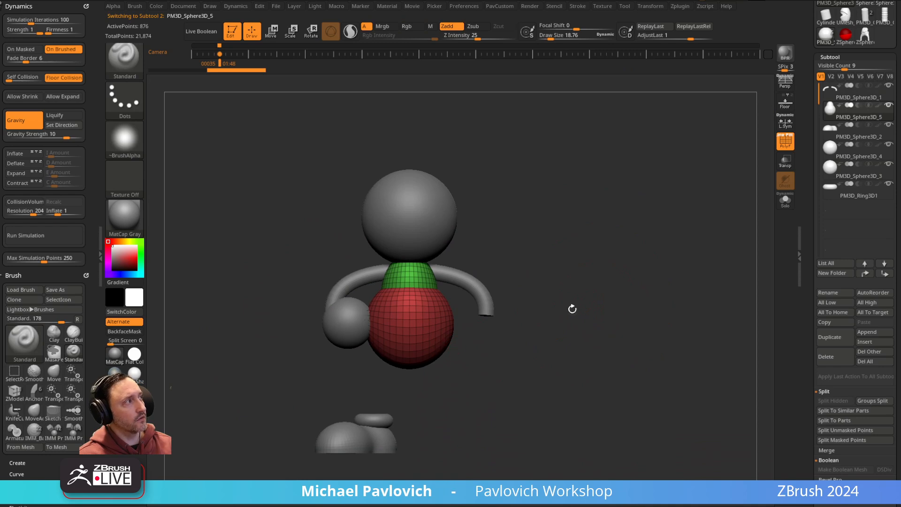
{"action": "left_click", "coordinate": [868, 332]}
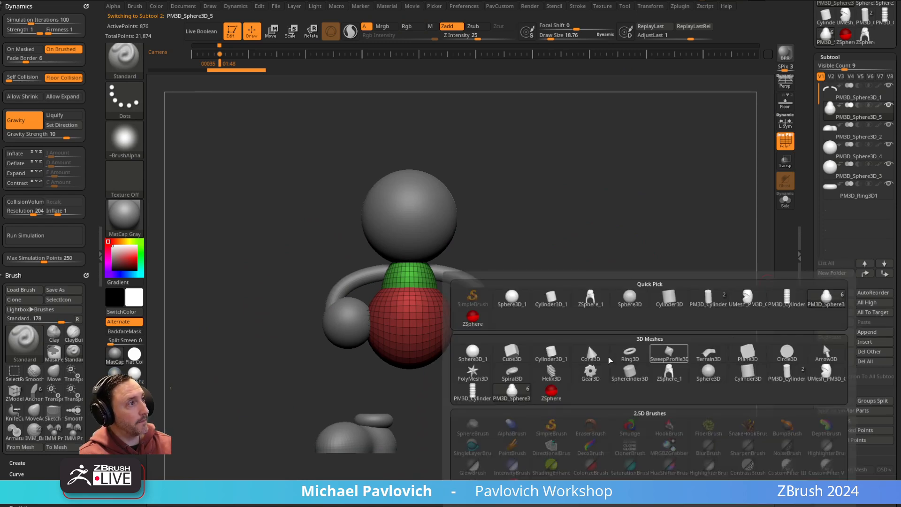
{"action": "left_click", "coordinate": [568, 385]}
{"action": "left_click", "coordinate": [854, 215]}
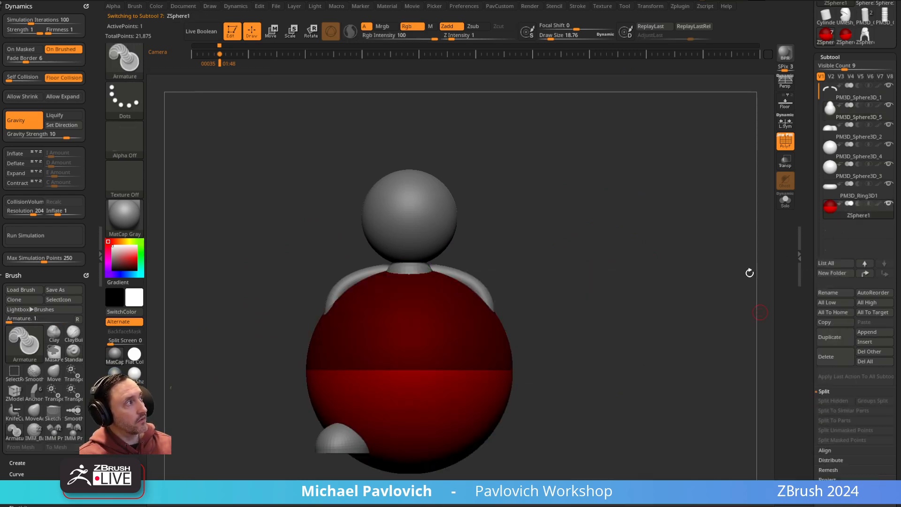
- Scale the ZSphere down and move it to the hip end of the leg above the shoe, matching the front-view reference drawing
{"action": "key", "text": "f"}
{"action": "key", "text": "w"}
{"action": "key", "text": "e"}
{"action": "left_click_drag", "start_coordinate": [428, 348], "coordinate": [361, 77]}
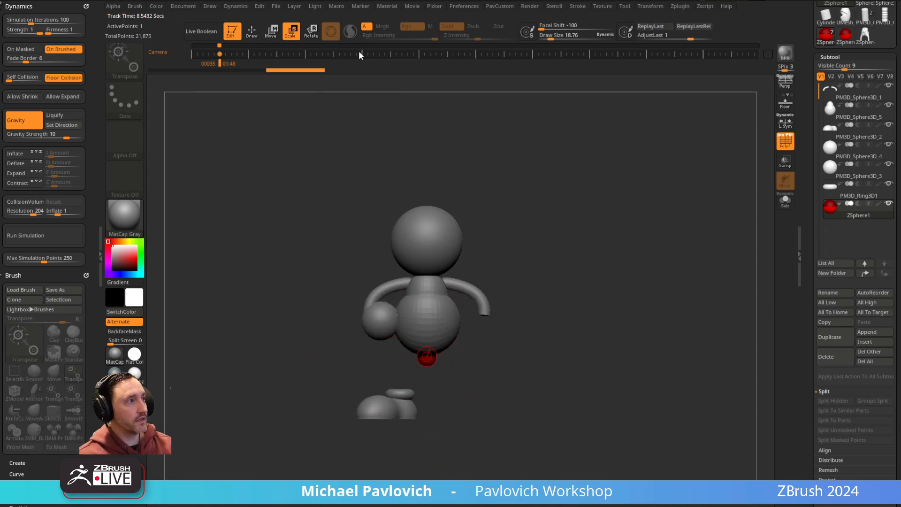
{"action": "key", "text": "shift+z"}
{"action": "key", "text": "Left"}
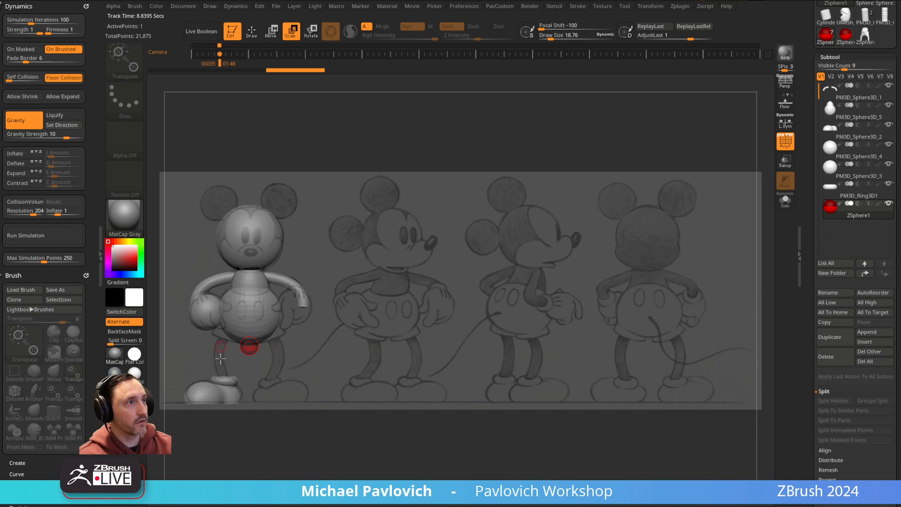
{"action": "key", "text": "w"}
{"action": "left_click_drag", "start_coordinate": [250, 348], "coordinate": [227, 337]}
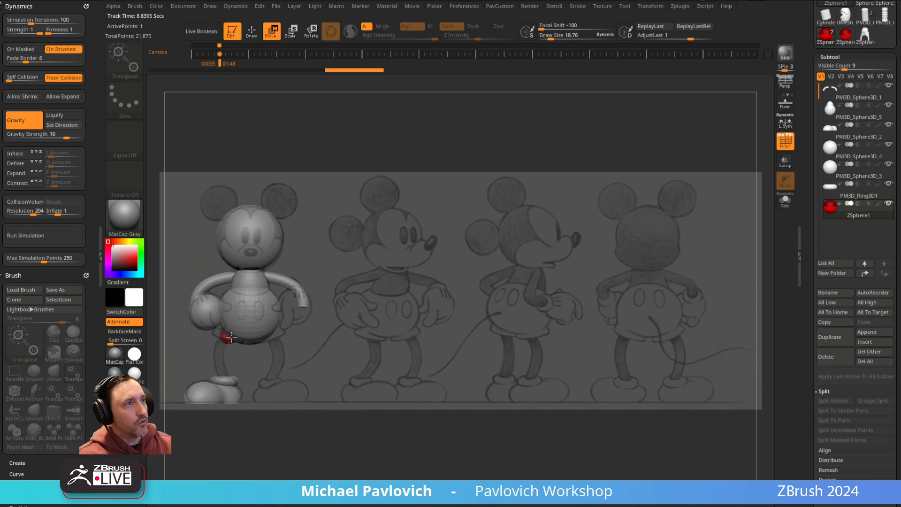
- Build the leg from a short ZSphere chain running to the ankle, with a knee ZSphere bent outward along the reference
{"action": "key", "text": "q"}
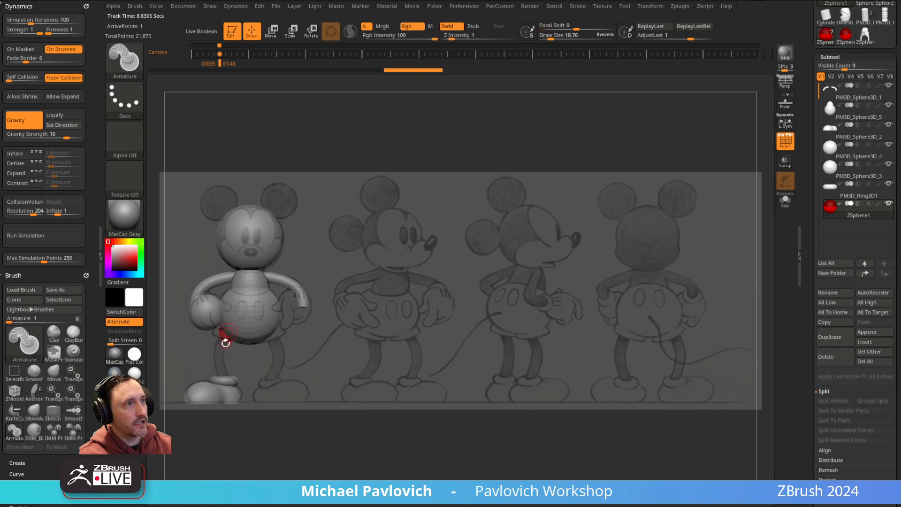
{"action": "mouse_move", "coordinate": [228, 345]}
{"action": "left_mouse_down"}
{"action": "mouse_move", "coordinate": [224, 378]}
{"action": "mouse_move", "coordinate": [224, 356]}
{"action": "left_mouse_up"}
{"action": "key", "text": "w"}
{"action": "key", "text": "q"}
{"action": "left_click", "coordinate": [228, 359]}
{"action": "key", "text": "w"}
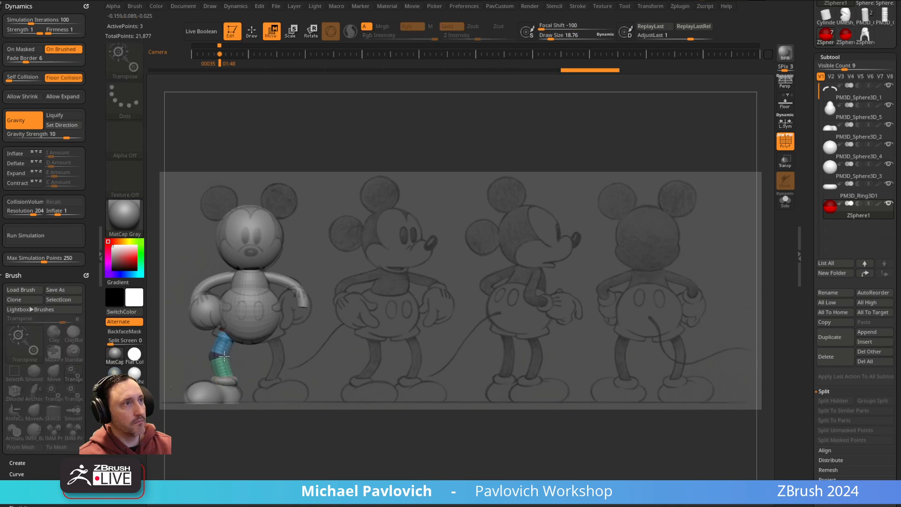
{"action": "key", "text": "q"}
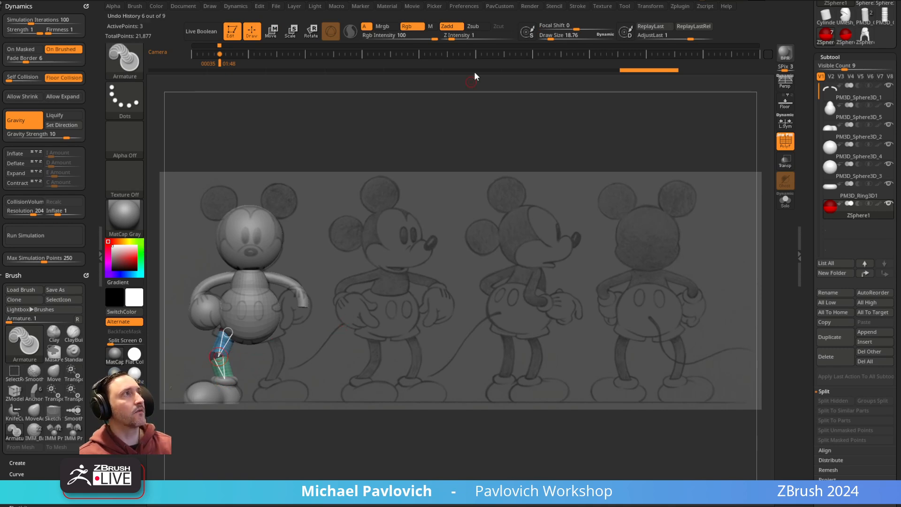
- Expand the Stroke palette's Curves Helper options and dock the palette in the tray
{"action": "left_click", "coordinate": [647, 8]}
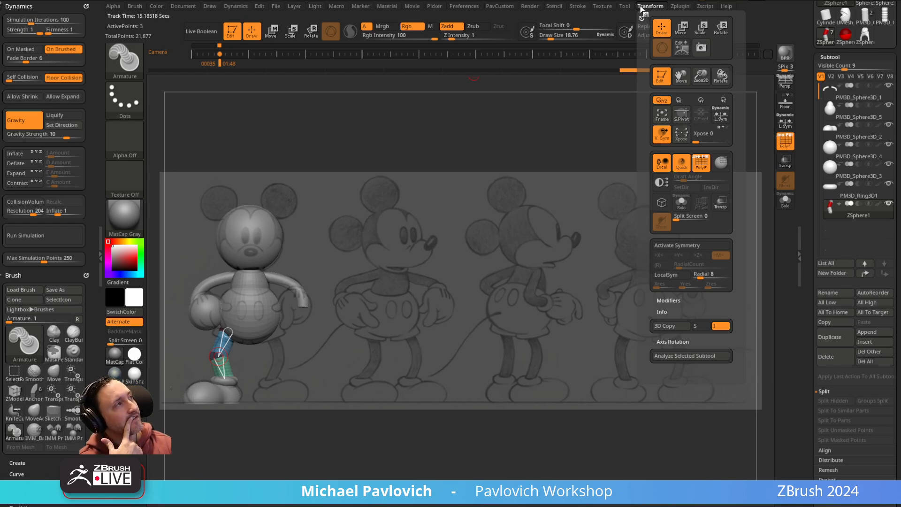
{"action": "mouse_move", "coordinate": [575, 7]}
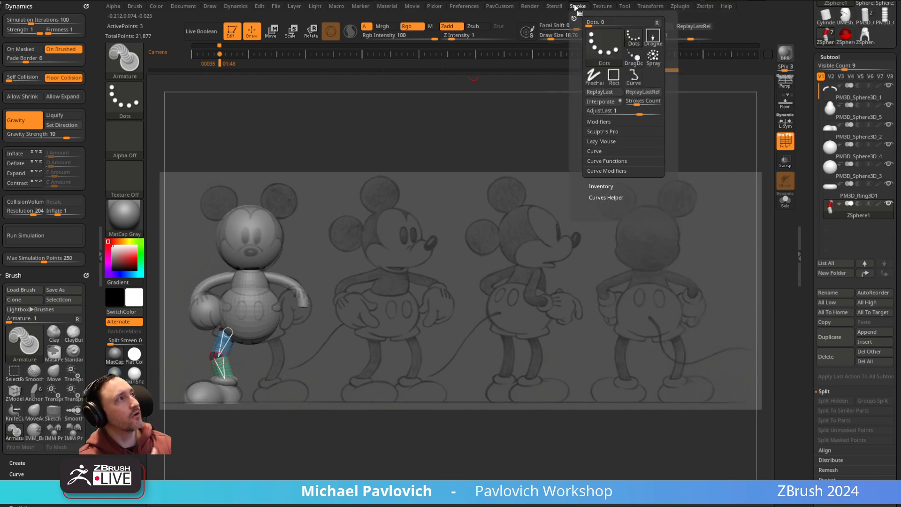
{"action": "left_click", "coordinate": [598, 198]}
{"action": "mouse_move", "coordinate": [572, 15]}
{"action": "left_mouse_down"}
{"action": "mouse_move", "coordinate": [328, 85]}
{"action": "mouse_move", "coordinate": [47, 10]}
{"action": "left_mouse_up"}
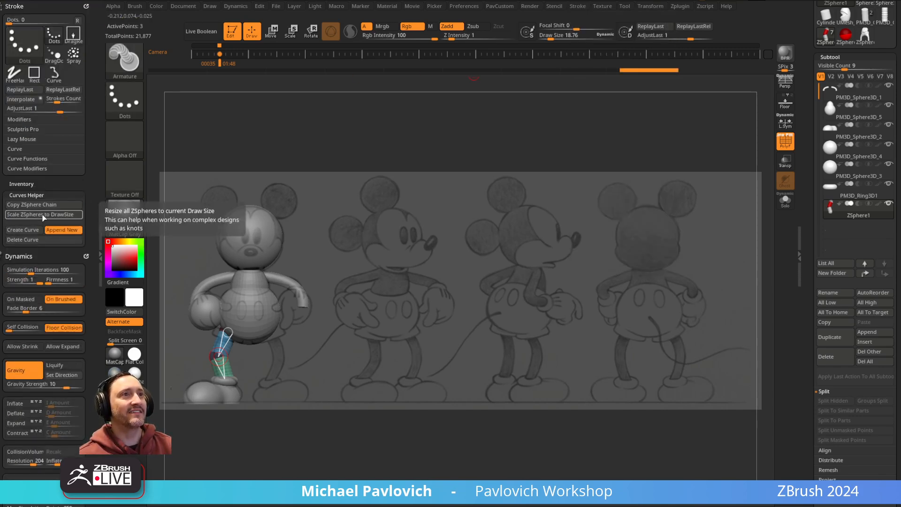
- Rescale all leg ZSpheres to a draw size of about 13.8, and again to about 24.5
{"action": "key", "text": "s"}
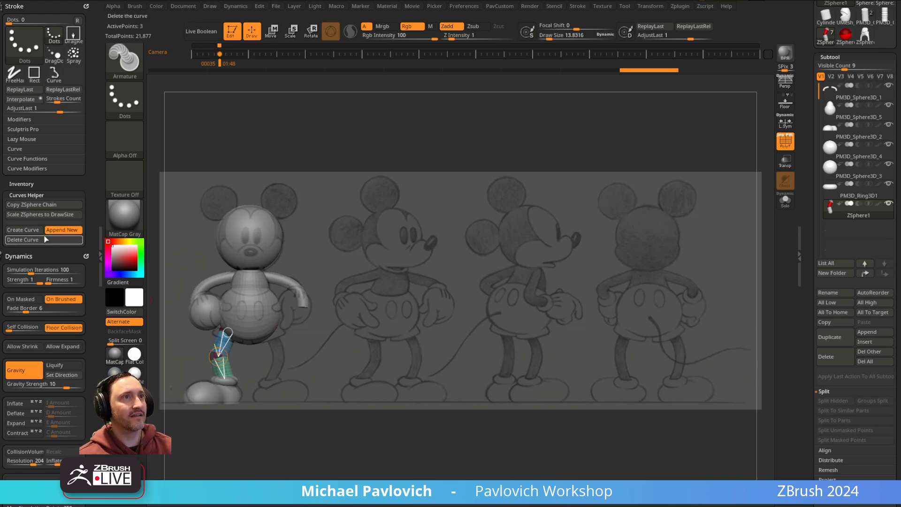
{"action": "left_click", "coordinate": [41, 216]}
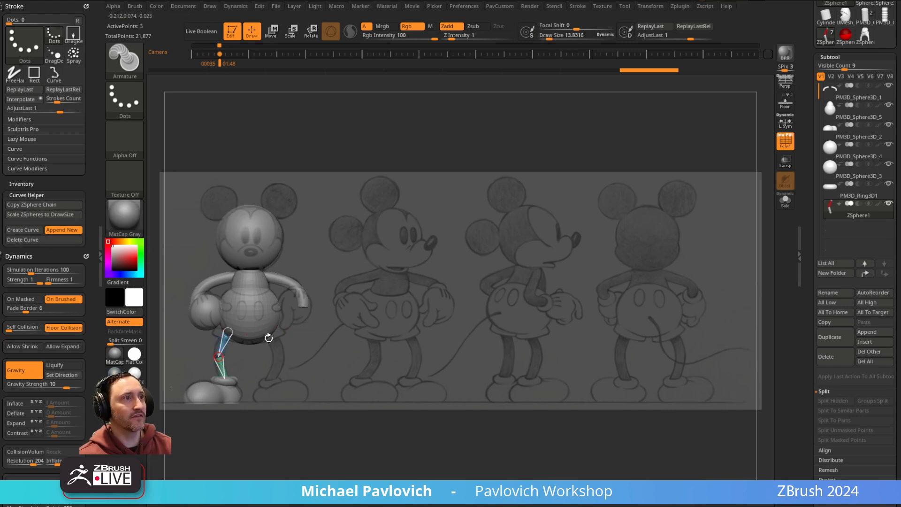
{"action": "key", "text": "s"}
{"action": "left_click_drag", "start_coordinate": [291, 338], "coordinate": [297, 339]}
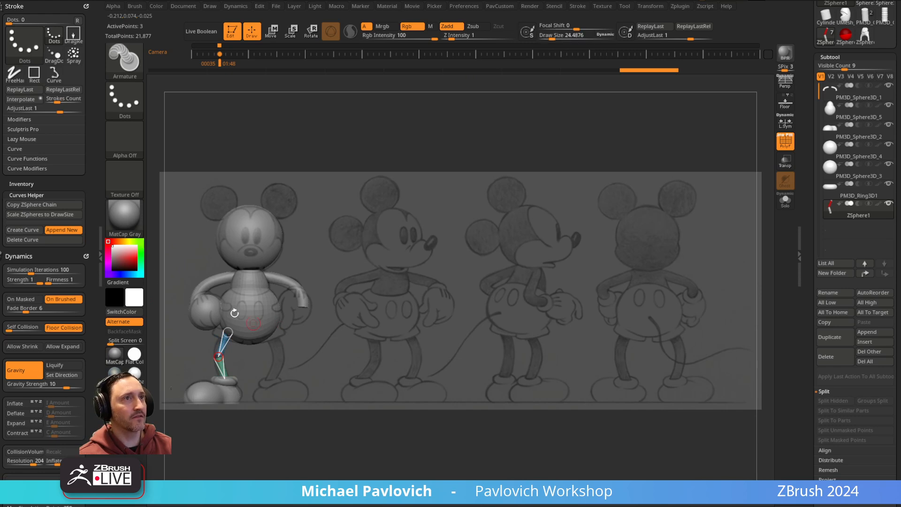
{"action": "left_click", "coordinate": [43, 215]}
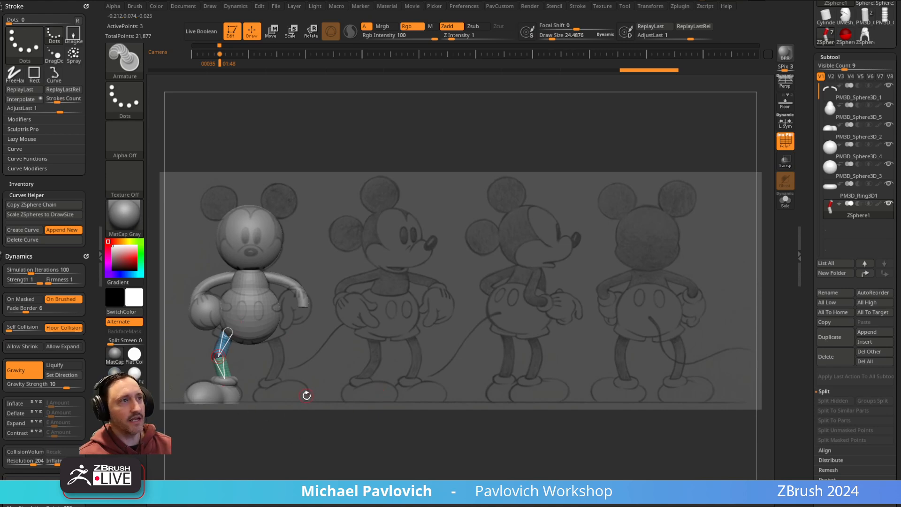
- Preview the leg's skin up close without the reference image and expand the Adaptive Skin settings
{"action": "key", "text": "a"}
{"action": "key", "text": "shift+z"}
{"action": "right_click_drag", "start_coordinate": [276, 324], "coordinate": [404, 366], "text": "ctrl"}
{"action": "left_click_drag", "start_coordinate": [808, 285], "coordinate": [806, 188]}
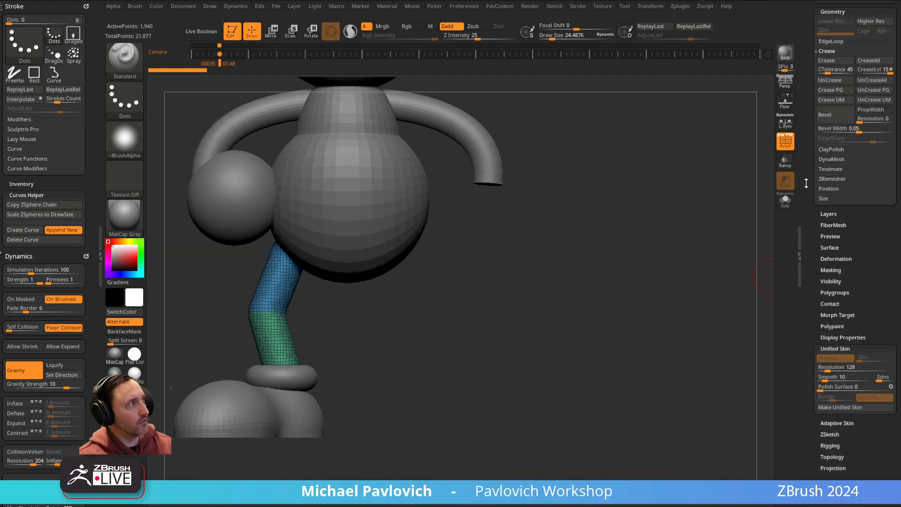
{"action": "left_click_drag", "start_coordinate": [811, 230], "coordinate": [812, 211]}
{"action": "left_click", "coordinate": [835, 257], "text": "shift"}
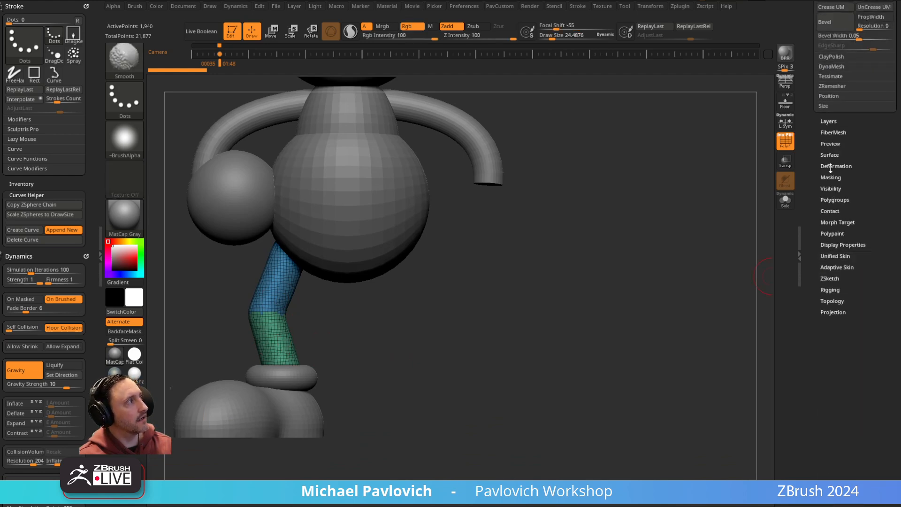
{"action": "left_click", "coordinate": [831, 266]}
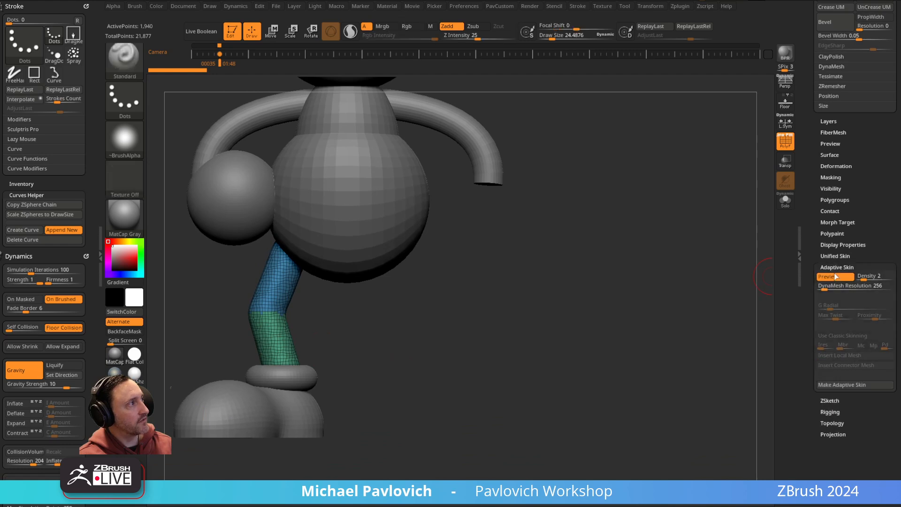
- Set the adaptive skin to density 1 and DynaMesh Resolution 0, and preview the leg mesh again from the side
{"action": "left_click", "coordinate": [828, 276]}
{"action": "left_click", "coordinate": [833, 287]}
{"action": "left_click", "coordinate": [834, 287]}
{"action": "key", "text": "Return"}
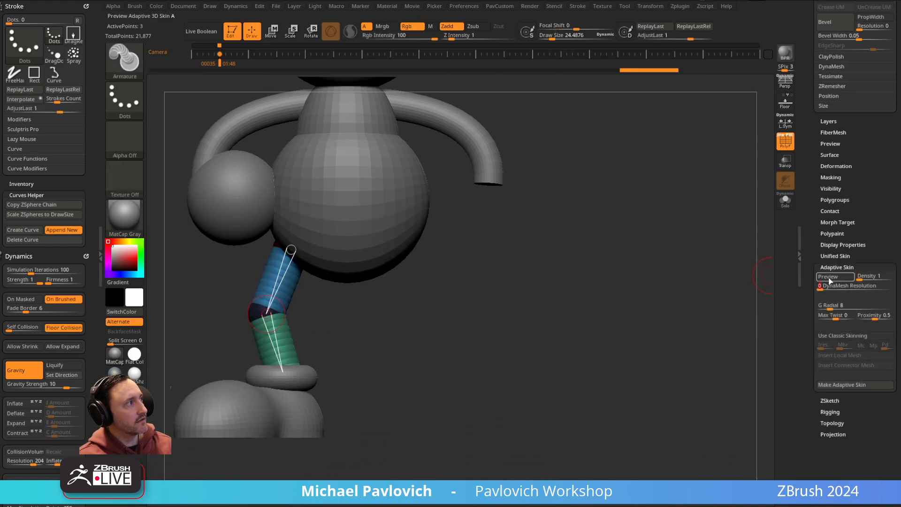
{"action": "key", "text": "a"}
{"action": "left_click_drag", "start_coordinate": [356, 385], "coordinate": [491, 355]}
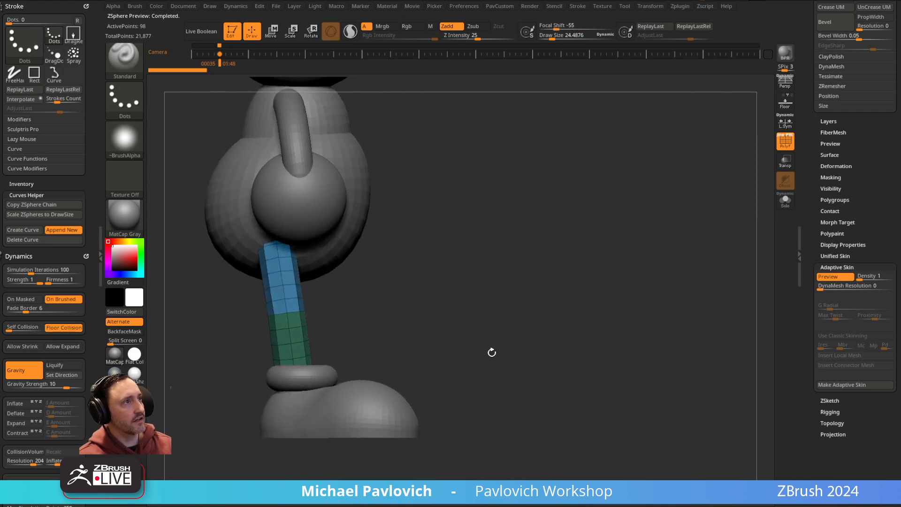
- Try to reshape the previewed leg mesh around the knee, with the Move brush's draw size enlarged to about 59
{"action": "key", "text": "w"}
{"action": "mouse_move", "coordinate": [313, 305]}
{"action": "left_mouse_down"}
{"action": "mouse_move", "coordinate": [327, 322]}
{"action": "mouse_move", "coordinate": [351, 306]}
{"action": "mouse_move", "coordinate": [318, 288]}
{"action": "mouse_move", "coordinate": [230, 336]}
{"action": "left_mouse_up"}
{"action": "key", "text": "q"}
{"action": "key", "text": "s"}
{"action": "key", "text": "1"}
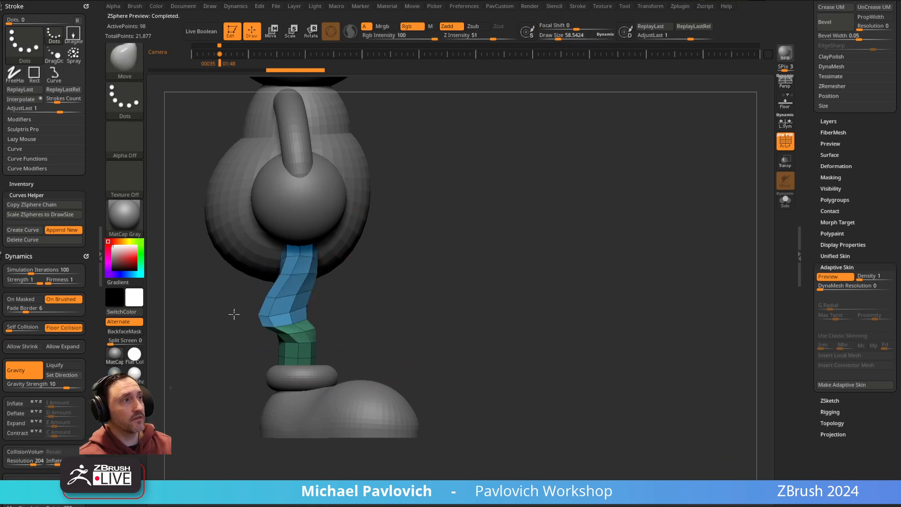
{"action": "left_click_drag", "start_coordinate": [581, 287], "coordinate": [555, 298]}
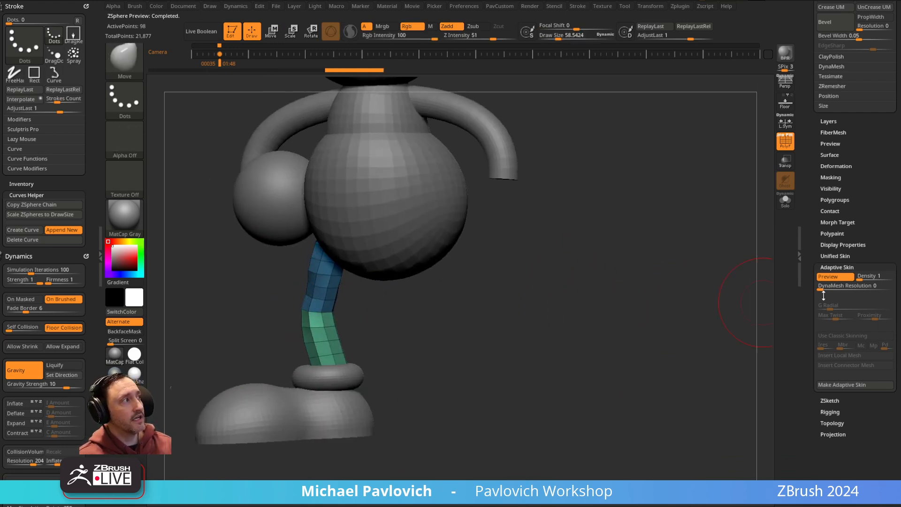
- Toggle the adaptive skin preview off and on to compare the ZSpheres with the leg mesh
{"action": "left_click", "coordinate": [828, 276]}
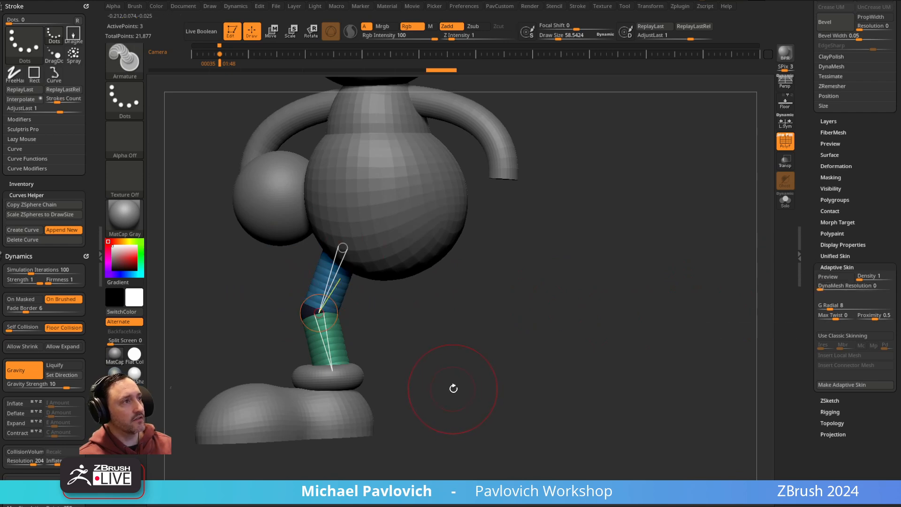
{"action": "key", "text": "a"}
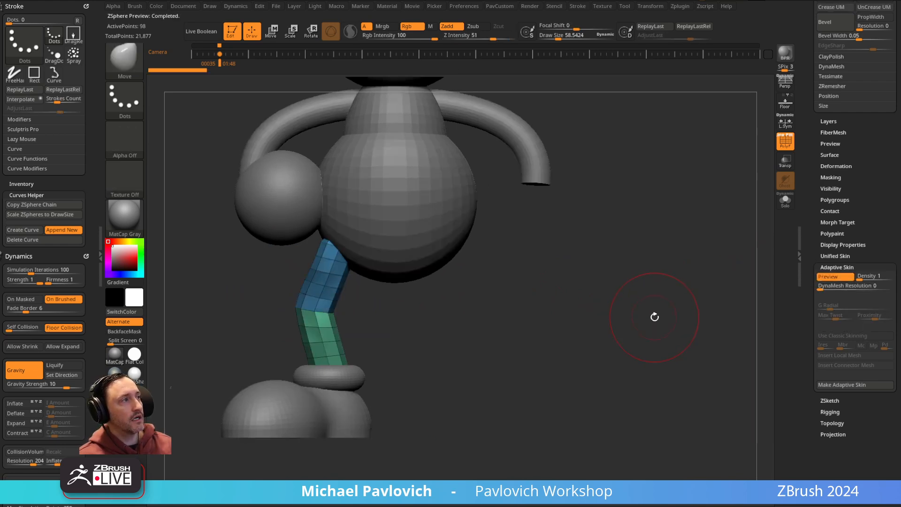
{"action": "mouse_move", "coordinate": [652, 317]}
{"action": "left_mouse_down"}
{"action": "mouse_move", "coordinate": [661, 316]}
{"action": "mouse_move", "coordinate": [654, 306]}
{"action": "left_mouse_up"}
- Return to the ZSpheres, reposition the knee to follow the reference leg, and remove the Stroke palette from the tray
{"action": "left_click", "coordinate": [823, 277]}
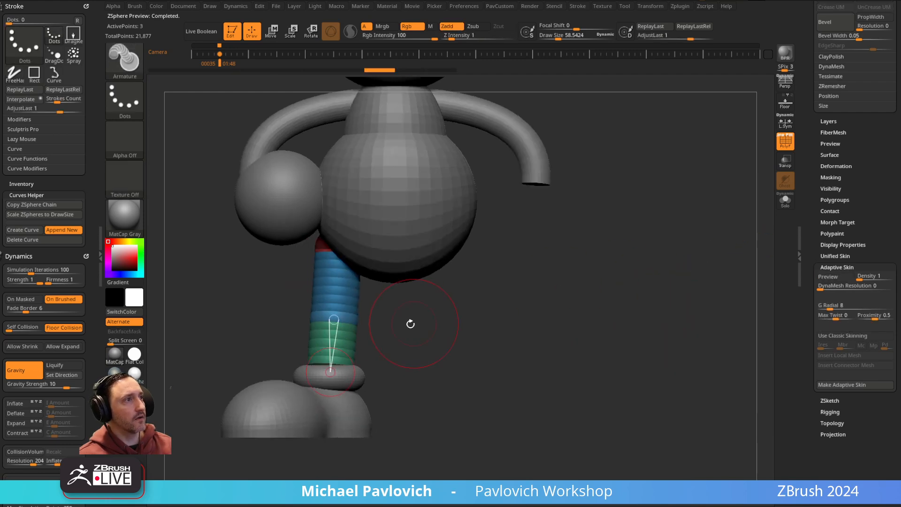
{"action": "key", "text": "w"}
{"action": "key", "text": "shift+z"}
{"action": "key", "text": "Left"}
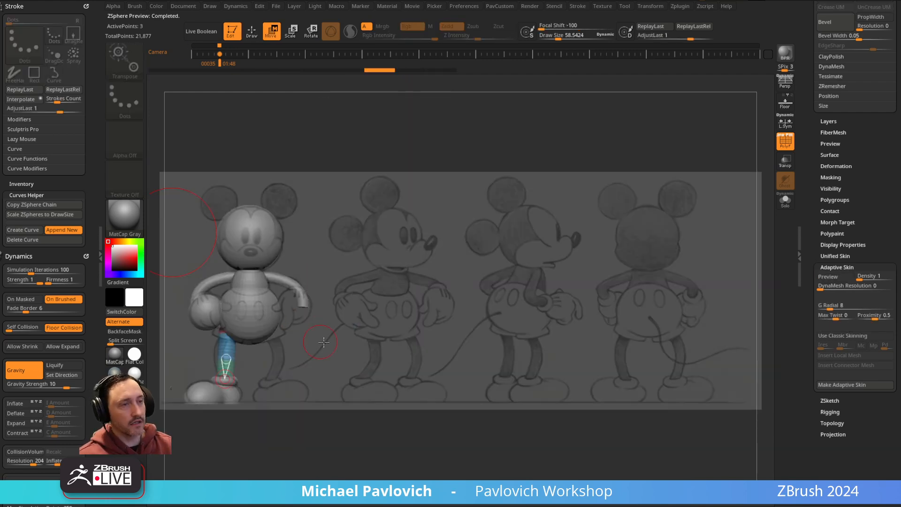
{"action": "key", "text": "q"}
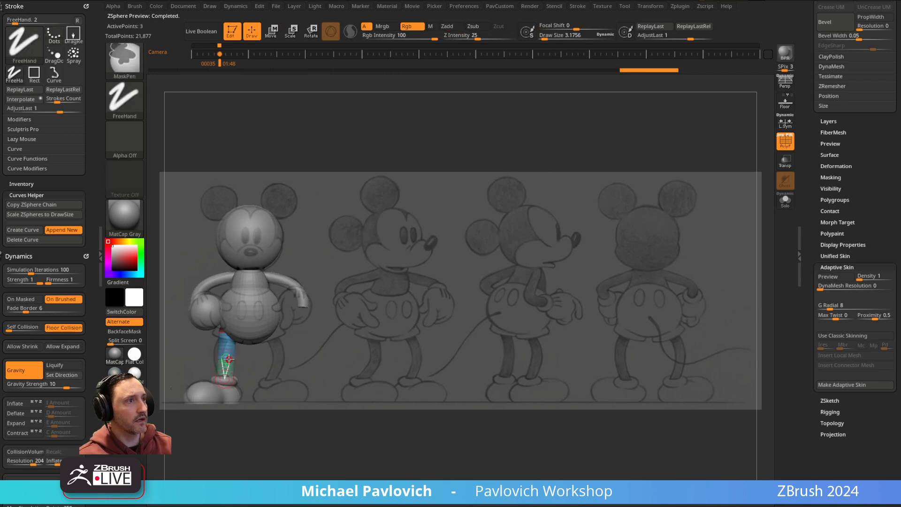
{"action": "key", "text": "w"}
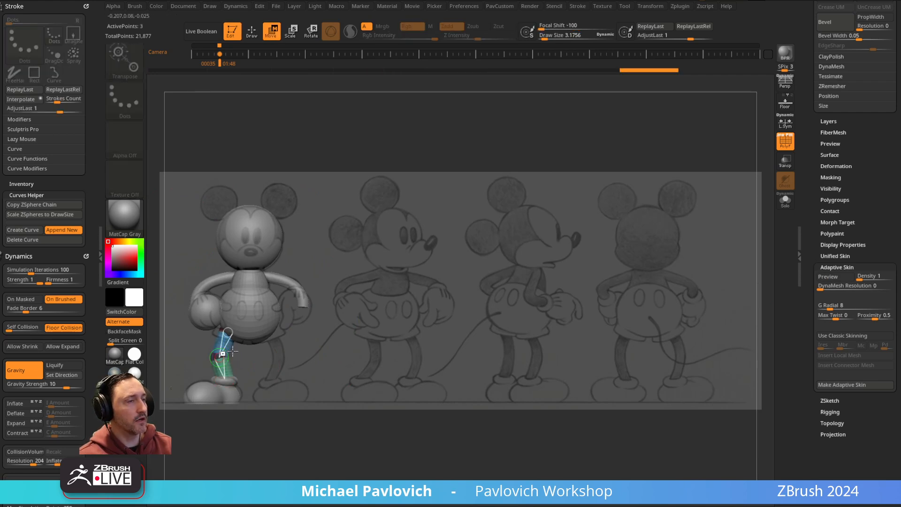
{"action": "key", "text": "q"}
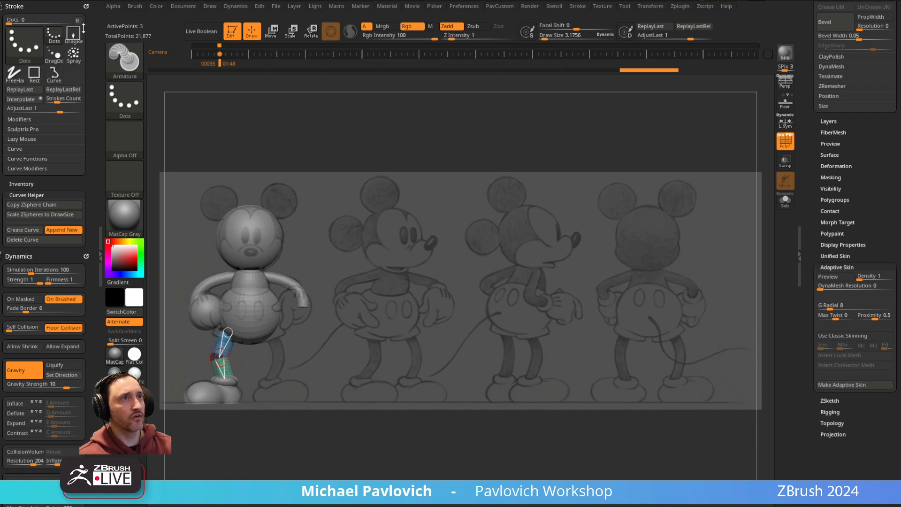
{"action": "left_click_drag", "start_coordinate": [84, 7], "coordinate": [172, 153]}
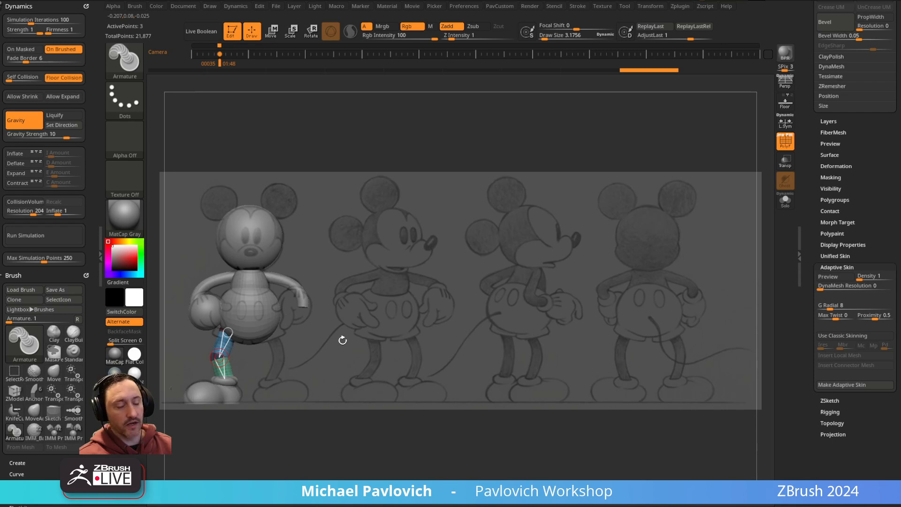
- Make an adaptive skin from the leg ZSpheres and append the resulting mesh as a new subtool
{"action": "key", "text": "a"}
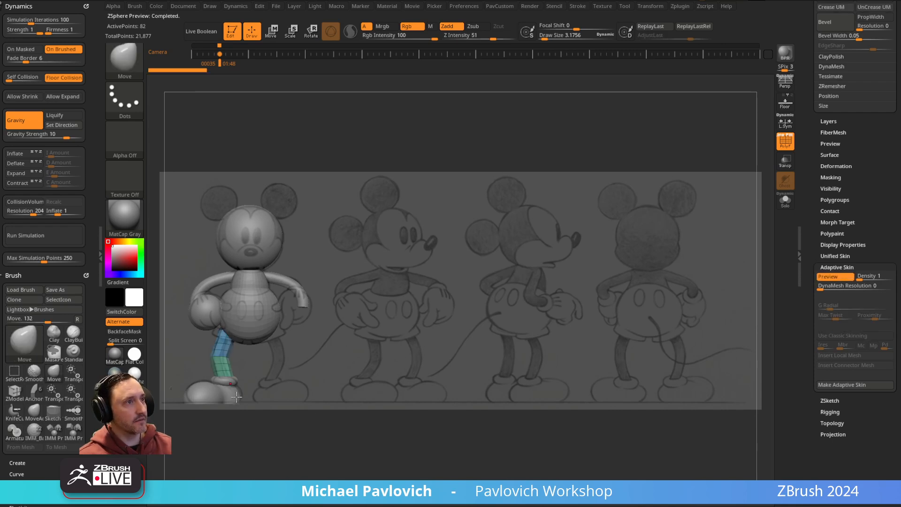
{"action": "left_click", "coordinate": [843, 385]}
{"action": "left_click_drag", "start_coordinate": [808, 284], "coordinate": [804, 402]}
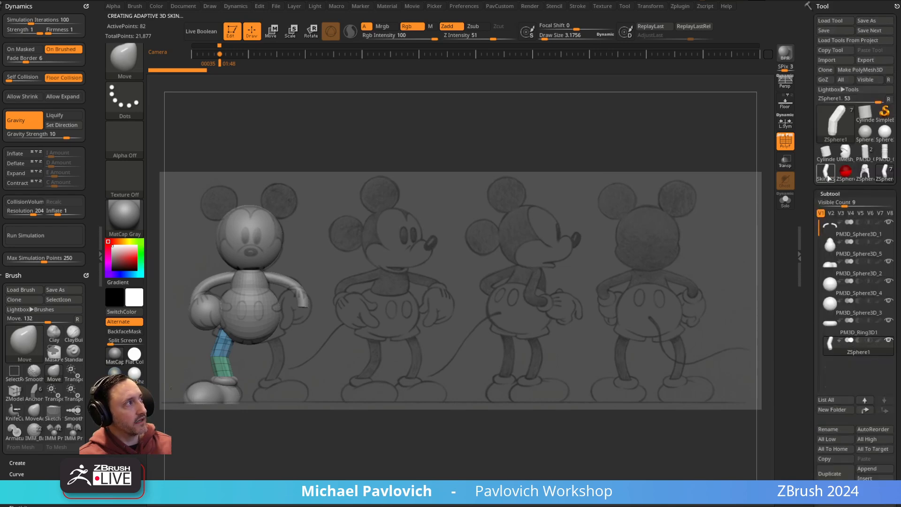
{"action": "mouse_move", "coordinate": [829, 175]}
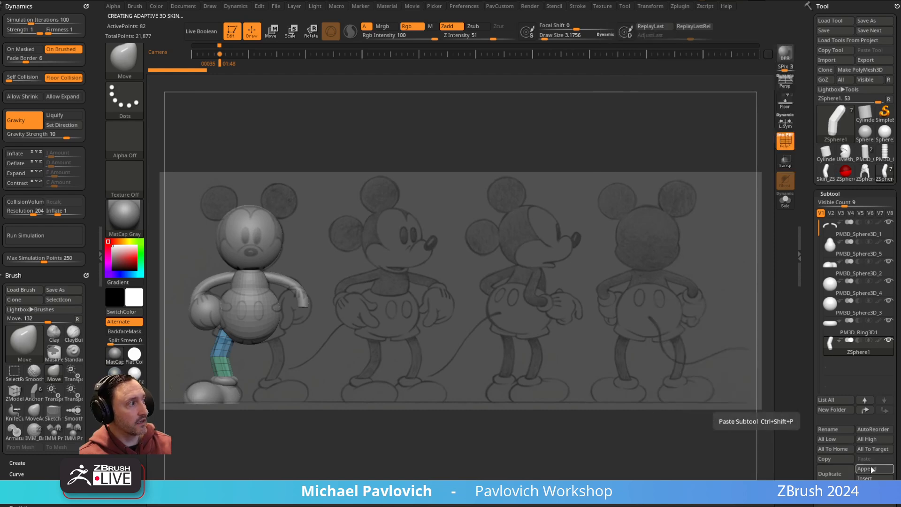
{"action": "left_click", "coordinate": [869, 469]}
{"action": "left_click", "coordinate": [597, 390]}
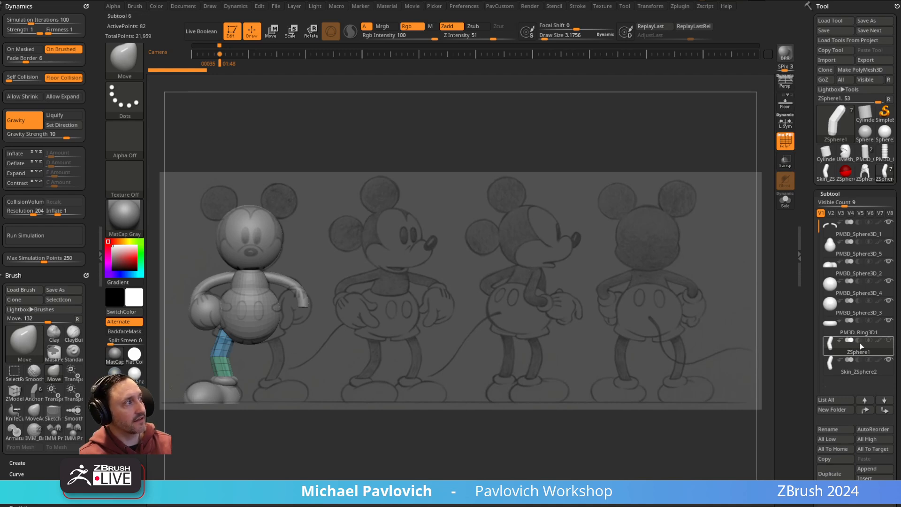
- Delete the leg's ZSphere subtool, keeping the Skin_ZSphere2 mesh, and hide the reference drawings
{"action": "left_click", "coordinate": [828, 488]}
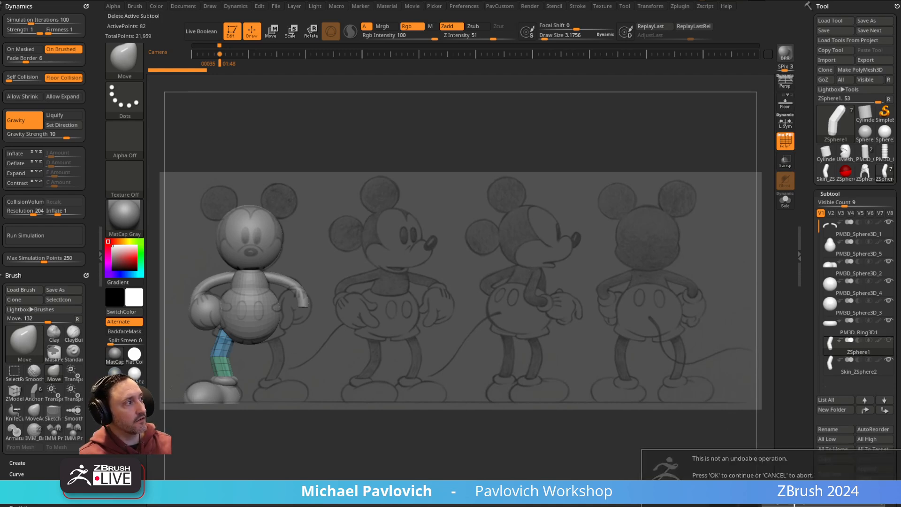
{"action": "left_click", "coordinate": [779, 503]}
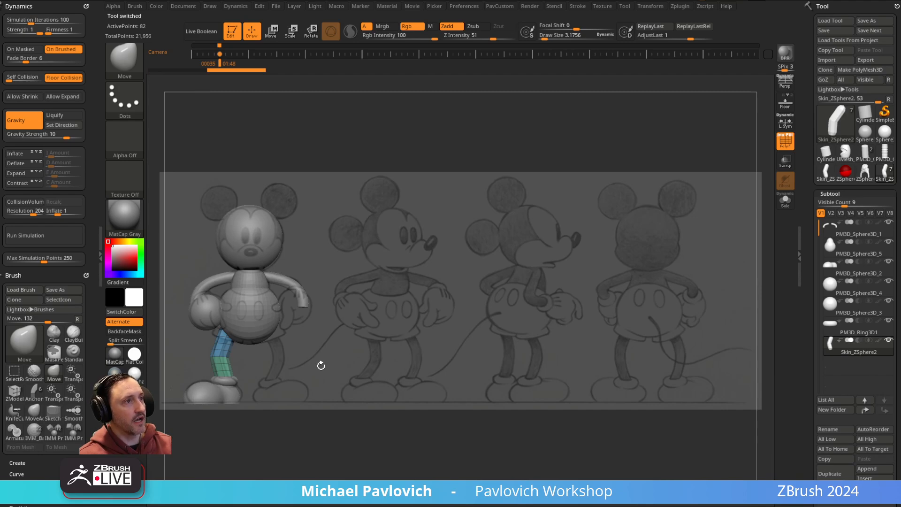
{"action": "key", "text": "shift+z"}
- Slim the leg mesh by applying a slight negative Inflate deformation and repeating it
{"action": "right_click_drag", "start_coordinate": [345, 313], "coordinate": [423, 414], "text": "ctrl"}
{"action": "key", "text": "s"}
{"action": "left_click", "coordinate": [370, 361]}
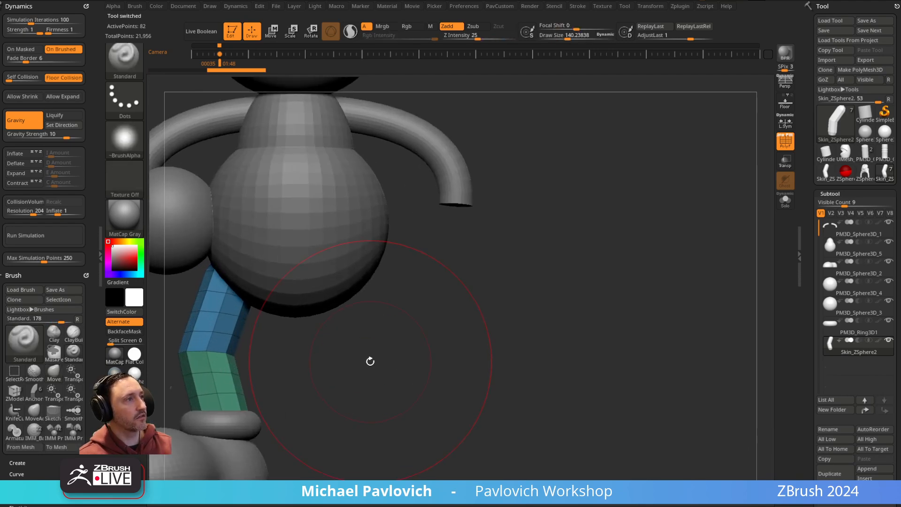
{"action": "right_click_drag", "start_coordinate": [371, 361], "coordinate": [354, 363]}
{"action": "key", "text": "s"}
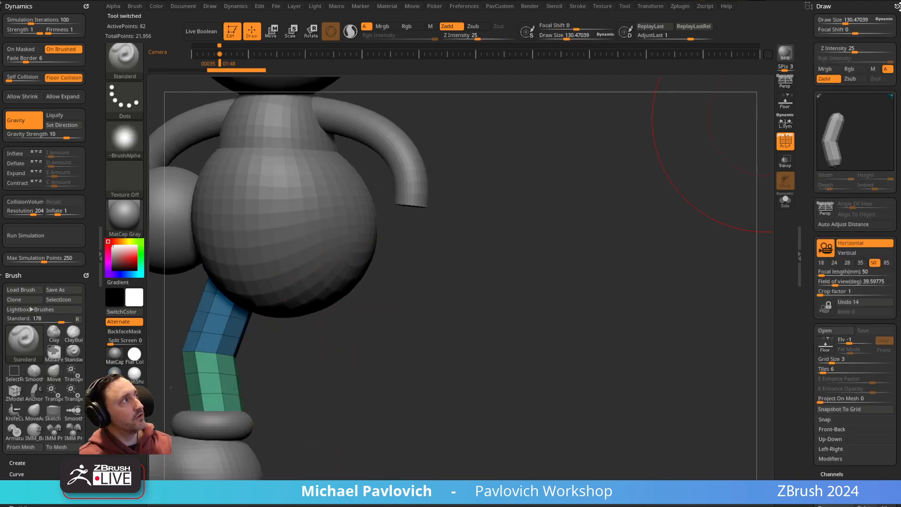
{"action": "left_click", "coordinate": [897, 6]}
{"action": "mouse_move", "coordinate": [446, 335]}
{"action": "right_mouse_down", "text": "alt"}
{"action": "mouse_move", "coordinate": [505, 310]}
{"action": "mouse_move", "coordinate": [509, 318]}
{"action": "mouse_move", "coordinate": [469, 334]}
{"action": "right_mouse_up", "text": "alt"}
{"action": "key", "text": "s"}
{"action": "left_click", "coordinate": [496, 321]}
{"action": "key", "text": "space"}
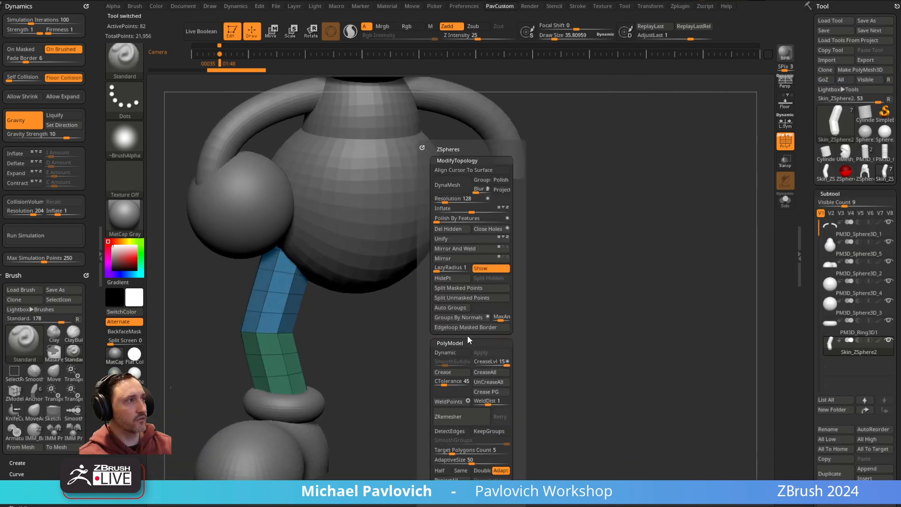
{"action": "left_click_drag", "start_coordinate": [471, 212], "coordinate": [465, 218]}
{"action": "mouse_move", "coordinate": [364, 371]}
{"action": "right_mouse_down"}
{"action": "mouse_move", "coordinate": [399, 357]}
{"action": "mouse_move", "coordinate": [344, 348]}
{"action": "right_mouse_up"}
{"action": "key", "text": "1"}
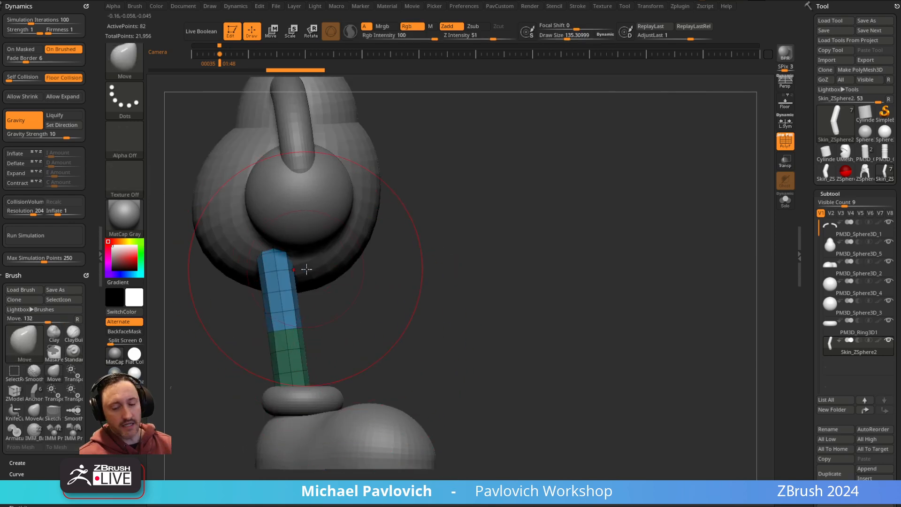
- Shift the leg mesh slightly forward in side view to fit it between the torso and the ankle cuff
{"action": "key", "text": "w"}
{"action": "left_click_drag", "start_coordinate": [315, 284], "coordinate": [317, 290]}
{"action": "left_click_drag", "start_coordinate": [310, 258], "coordinate": [322, 259]}
{"action": "right_click_drag", "start_coordinate": [487, 255], "coordinate": [484, 211], "text": "ctrl"}
{"action": "right_click_drag", "start_coordinate": [483, 211], "coordinate": [453, 277]}
{"action": "mouse_move", "coordinate": [453, 277]}
{"action": "right_mouse_down", "text": "alt"}
{"action": "mouse_move", "coordinate": [527, 264]}
{"action": "mouse_move", "coordinate": [503, 274]}
{"action": "right_mouse_up", "text": "alt"}
{"action": "key", "text": "q"}
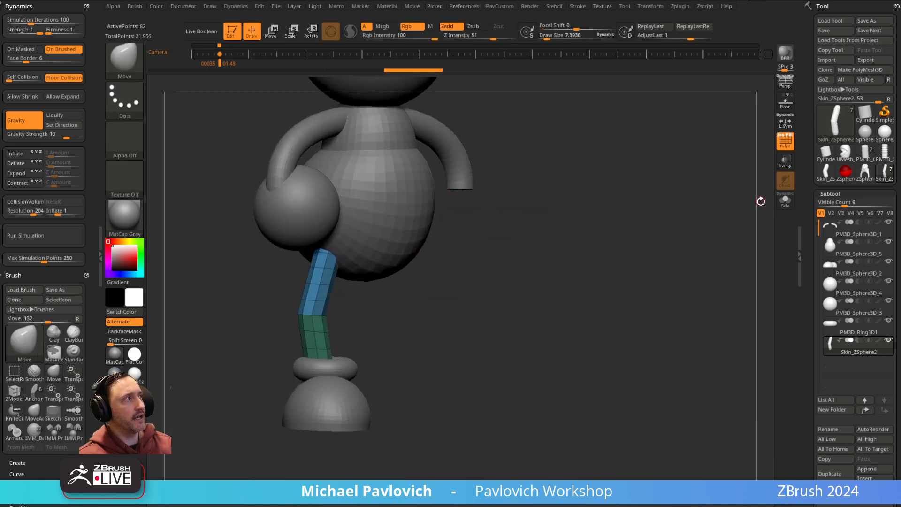
- Isolate the leg mesh and try to thicken its upper thigh with the Inflat brush
{"action": "left_click", "coordinate": [785, 201]}
{"action": "right_click_drag", "start_coordinate": [650, 210], "coordinate": [634, 238]}
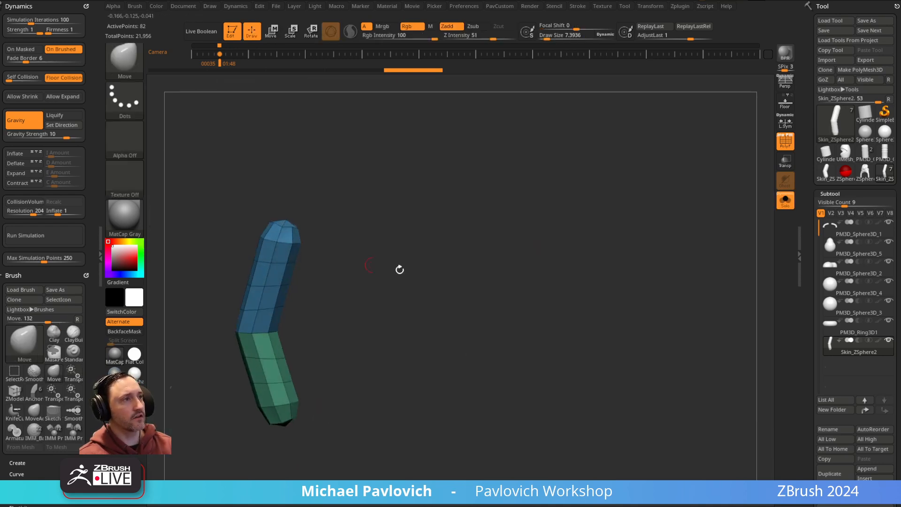
{"action": "right_click_drag", "start_coordinate": [373, 264], "coordinate": [478, 237]}
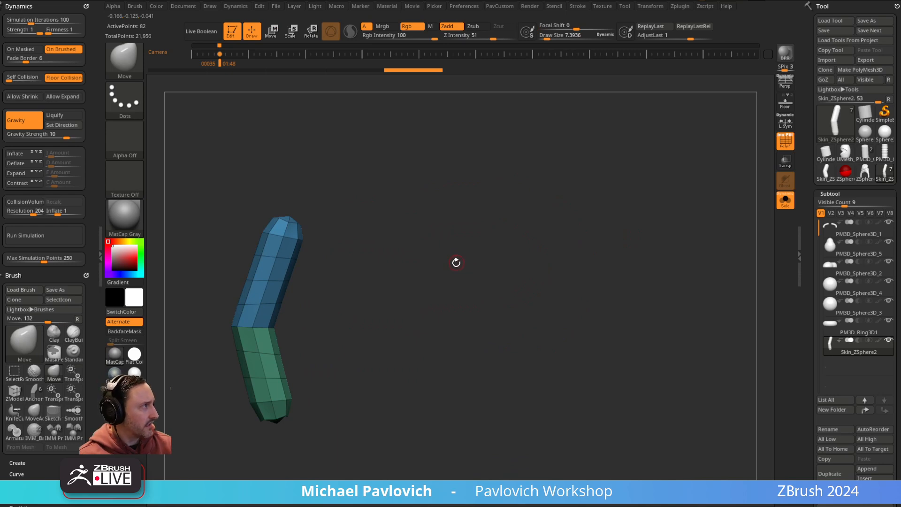
{"action": "key", "text": "b"}
{"action": "key", "text": "i"}
{"action": "key", "text": "n"}
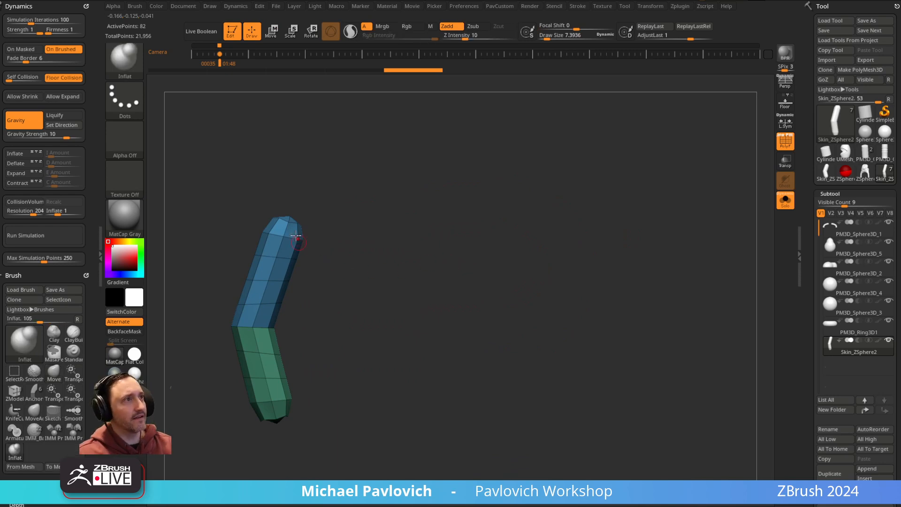
{"action": "mouse_move", "coordinate": [284, 230]}
{"action": "left_mouse_down"}
{"action": "mouse_move", "coordinate": [305, 193]}
{"action": "mouse_move", "coordinate": [300, 207]}
{"action": "left_mouse_up"}
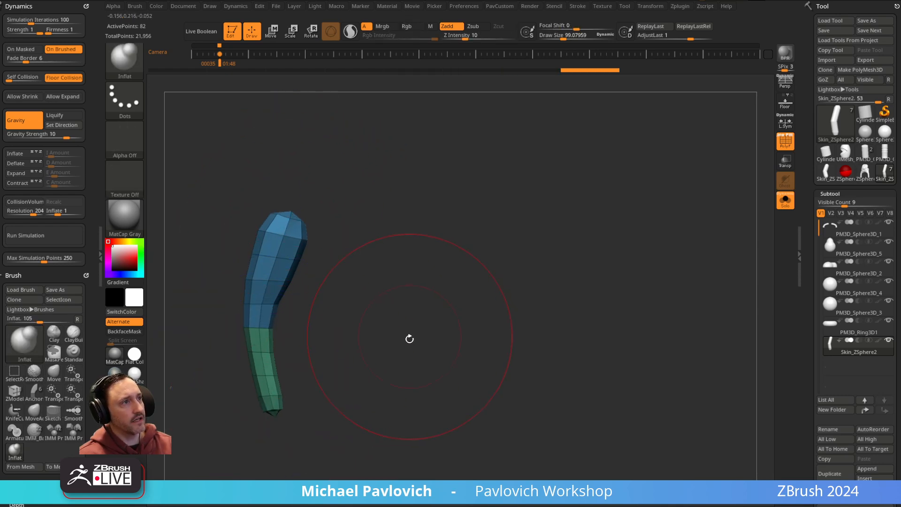
- ZRemesh the leg with Same density, Keep Groups enabled and AdaptiveSize 0
{"action": "key", "text": "space"}
{"action": "left_click", "coordinate": [403, 471]}
{"action": "left_click", "coordinate": [404, 460]}
{"action": "type", "text": "0"}
{"action": "left_click", "coordinate": [431, 431]}
{"action": "left_click", "coordinate": [389, 416]}
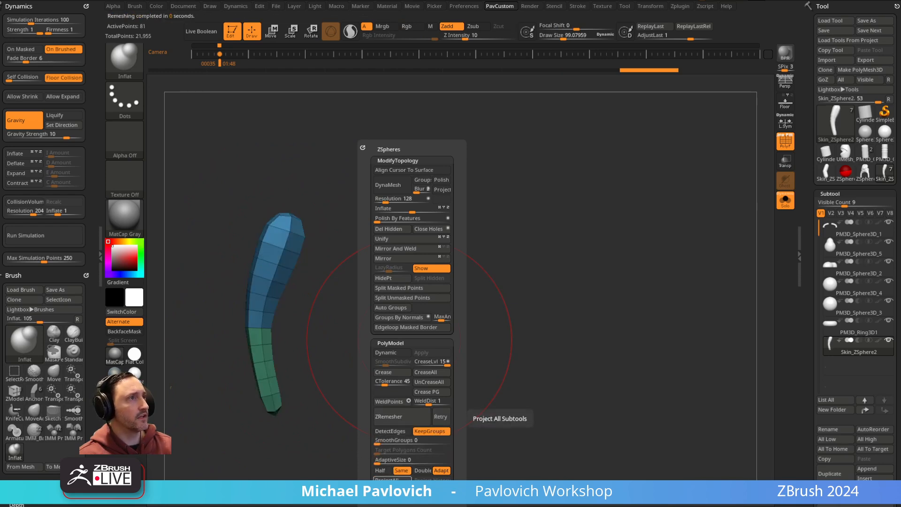
- Undo the leg's remeshing and inflation, and reduce the draw size to about 2.6
{"action": "mouse_move", "coordinate": [294, 439]}
{"action": "left_mouse_down"}
{"action": "mouse_move", "coordinate": [423, 368]}
{"action": "mouse_move", "coordinate": [493, 364]}
{"action": "mouse_move", "coordinate": [364, 380]}
{"action": "mouse_move", "coordinate": [376, 352]}
{"action": "left_mouse_up"}
{"action": "key", "text": "ctrl+z"}
{"action": "key", "text": "ctrl+z"}
{"action": "key", "text": "ctrl+z"}
{"action": "key", "text": "s"}
{"action": "left_click", "coordinate": [475, 334]}
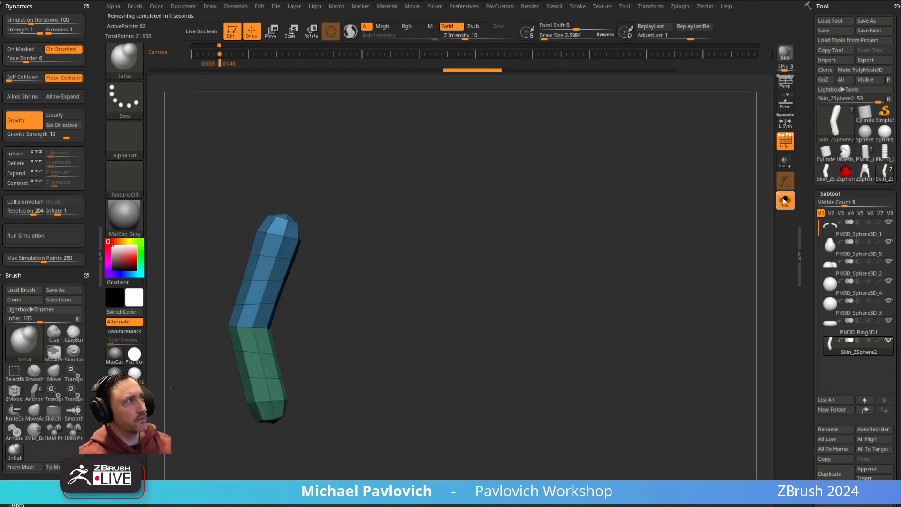
- Show all subtools again with ghost transparency and polyframe, and make the arms the active subtool
{"action": "left_click", "coordinate": [783, 199]}
{"action": "left_click", "coordinate": [784, 162]}
{"action": "left_click_drag", "start_coordinate": [608, 297], "coordinate": [501, 300], "text": "alt"}
{"action": "left_click_drag", "start_coordinate": [324, 135], "coordinate": [381, 151], "text": "alt"}
{"action": "left_click", "coordinate": [423, 275], "text": "alt"}
{"action": "left_click_drag", "start_coordinate": [504, 222], "coordinate": [550, 230], "text": "alt"}
{"action": "left_click", "coordinate": [785, 141]}
{"action": "left_click_drag", "start_coordinate": [599, 198], "coordinate": [616, 181]}
{"action": "key", "text": "shift+f"}
{"action": "left_click_drag", "start_coordinate": [588, 92], "coordinate": [617, 200], "text": "alt"}
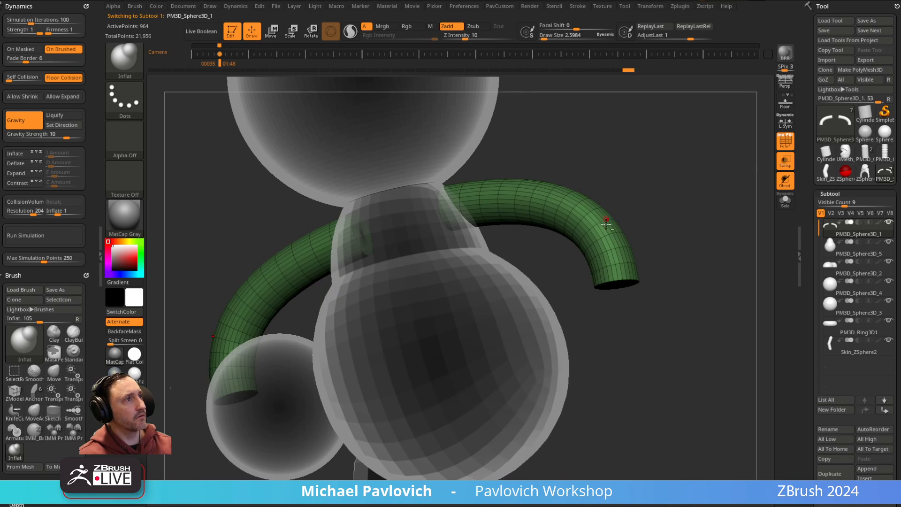
- Polygroup the arms by normals and ZRemesh them at Half density with Keep Groups enabled
{"action": "key", "text": "grave"}
{"action": "left_click", "coordinate": [604, 317]}
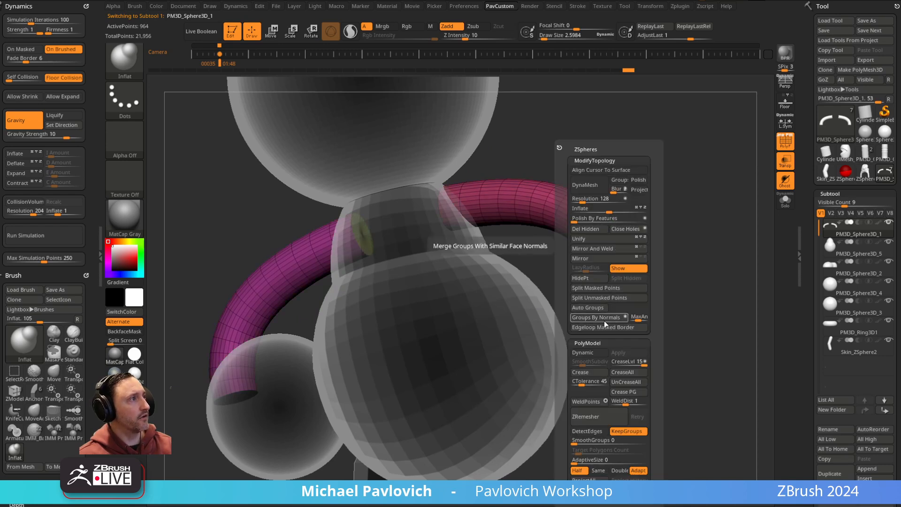
{"action": "key", "text": "grave"}
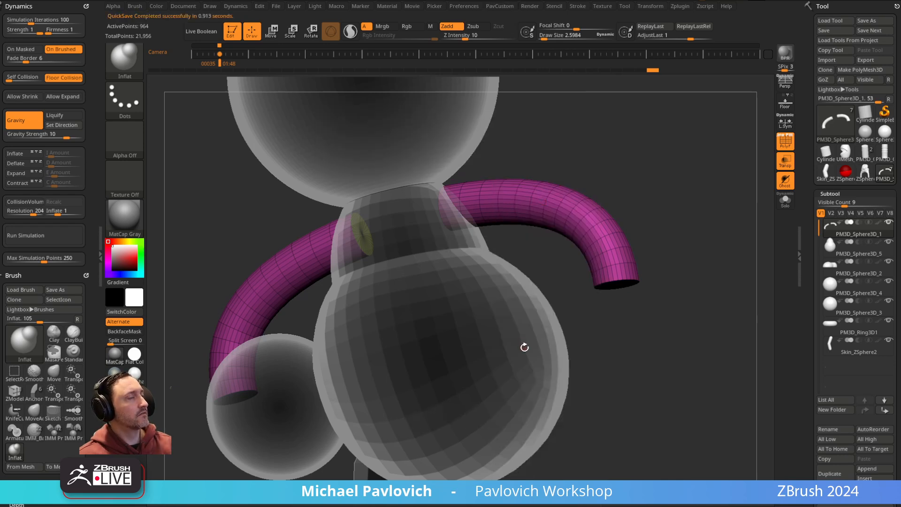
{"action": "key", "text": "space"}
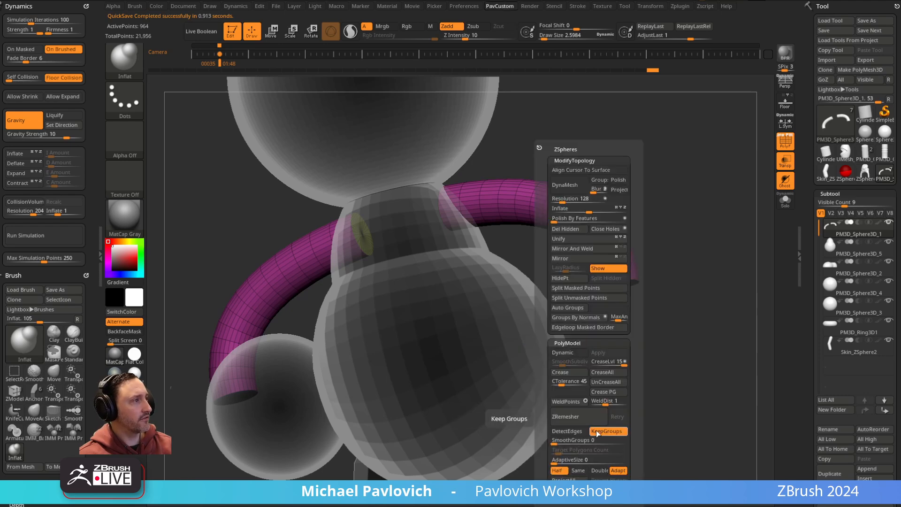
{"action": "left_click", "coordinate": [582, 419]}
{"action": "left_click_drag", "start_coordinate": [671, 329], "coordinate": [469, 310]}
{"action": "left_click_drag", "start_coordinate": [716, 236], "coordinate": [628, 231], "text": "alt"}
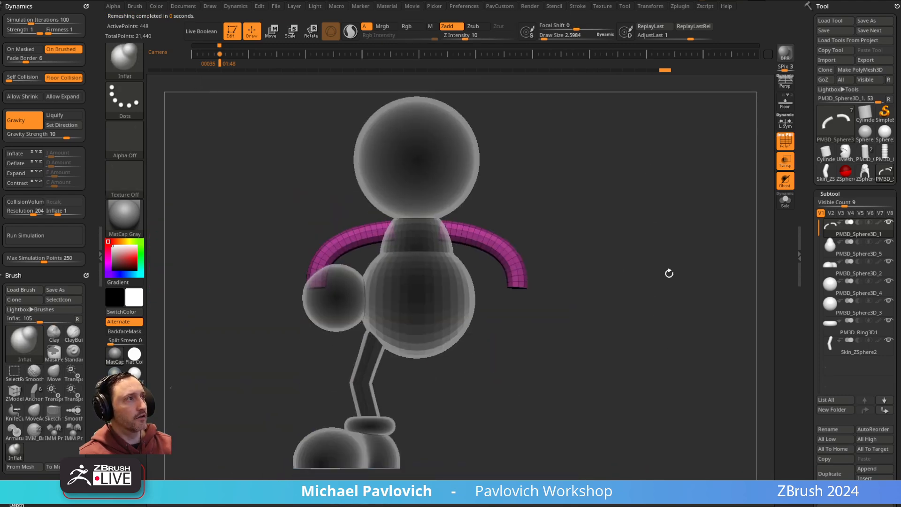
- Select the leg mesh, turn off polyframe and transparency, and choose the Standard brush
{"action": "left_click", "coordinate": [358, 376], "text": "alt"}
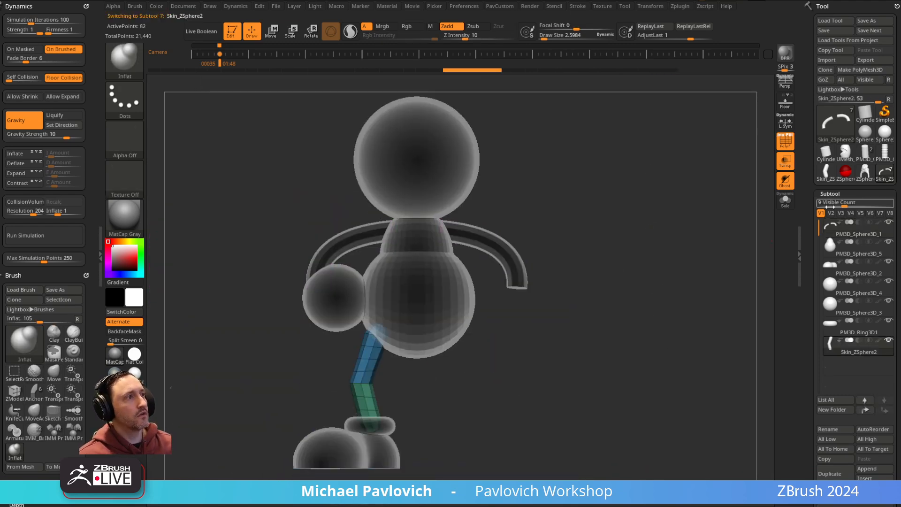
{"action": "left_click", "coordinate": [788, 142]}
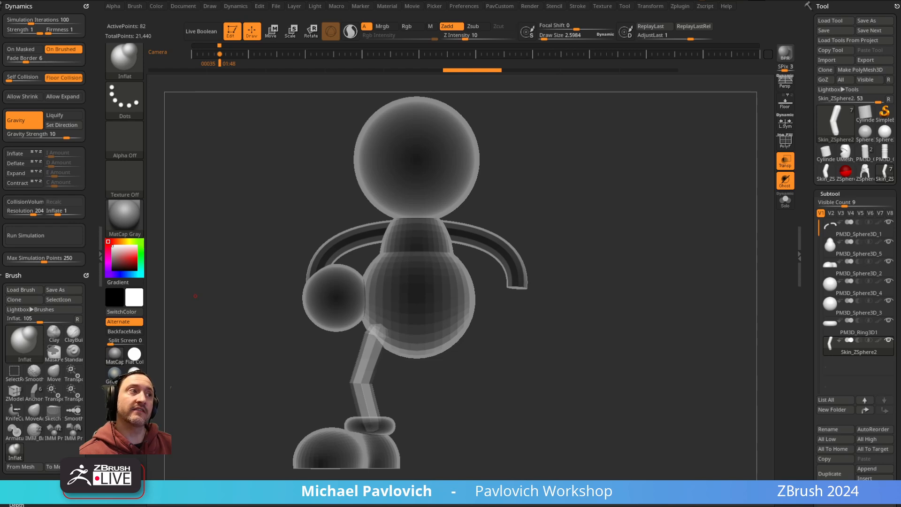
{"action": "left_click", "coordinate": [785, 161]}
{"action": "mouse_move", "coordinate": [527, 265]}
{"action": "right_mouse_down", "text": "ctrl"}
{"action": "mouse_move", "coordinate": [573, 268]}
{"action": "mouse_move", "coordinate": [527, 263]}
{"action": "mouse_move", "coordinate": [520, 247]}
{"action": "mouse_move", "coordinate": [586, 276]}
{"action": "right_mouse_up", "text": "ctrl"}
{"action": "key", "text": "b"}
{"action": "key", "text": "s"}
{"action": "key", "text": "t"}
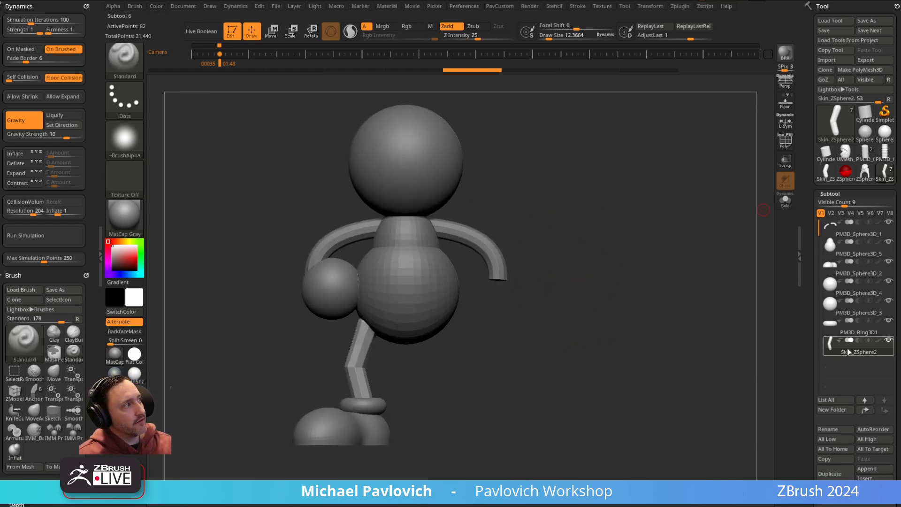
- Enable Live Boolean, make a union mesh from all visible subtools and show the resulting tool with polyframe
{"action": "left_click", "coordinate": [201, 32]}
{"action": "left_click_drag", "start_coordinate": [811, 306], "coordinate": [806, 222]}
{"action": "left_click", "coordinate": [857, 354]}
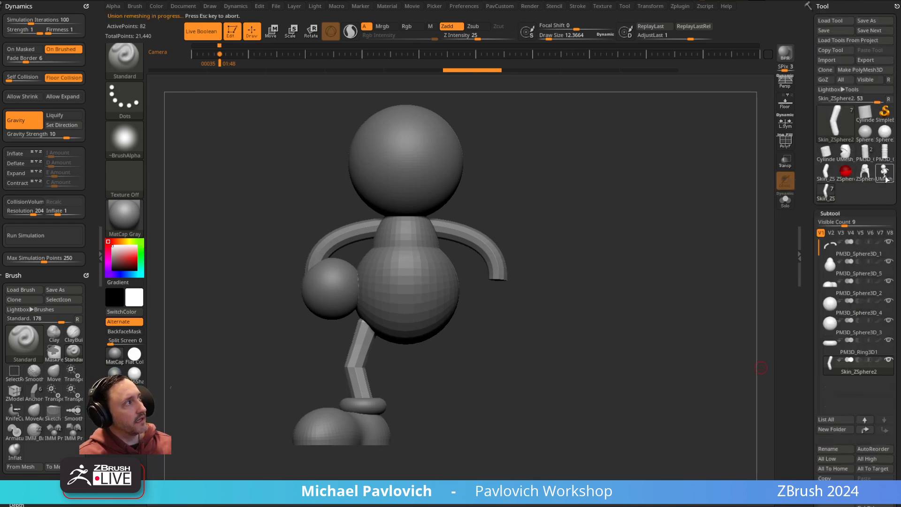
{"action": "left_click", "coordinate": [886, 178]}
{"action": "key", "text": "shift+f"}
- Try smoothing the union mesh around the hand sphere, then undo the stroke
{"action": "left_click_drag", "start_coordinate": [666, 234], "coordinate": [570, 240]}
{"action": "mouse_move", "coordinate": [297, 312]}
{"action": "left_mouse_down"}
{"action": "mouse_move", "coordinate": [329, 315]}
{"action": "mouse_move", "coordinate": [325, 292]}
{"action": "left_mouse_up"}
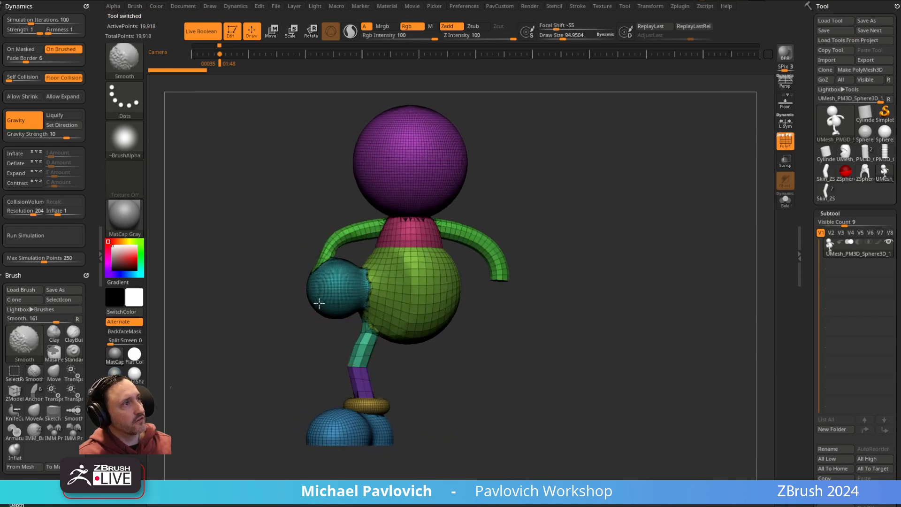
{"action": "key", "text": "s"}
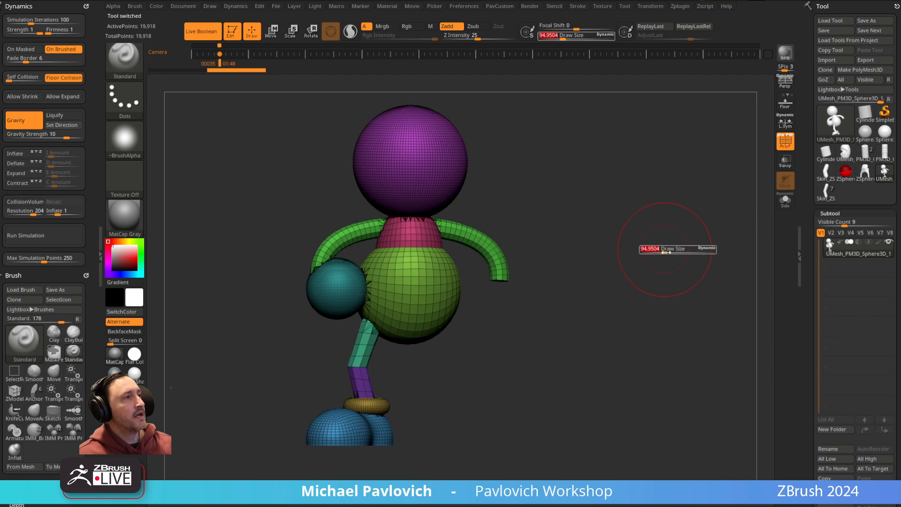
{"action": "left_click_drag", "start_coordinate": [668, 252], "coordinate": [653, 253]}
{"action": "key", "text": "ctrl+z"}
{"action": "left_click_drag", "start_coordinate": [656, 254], "coordinate": [667, 255]}
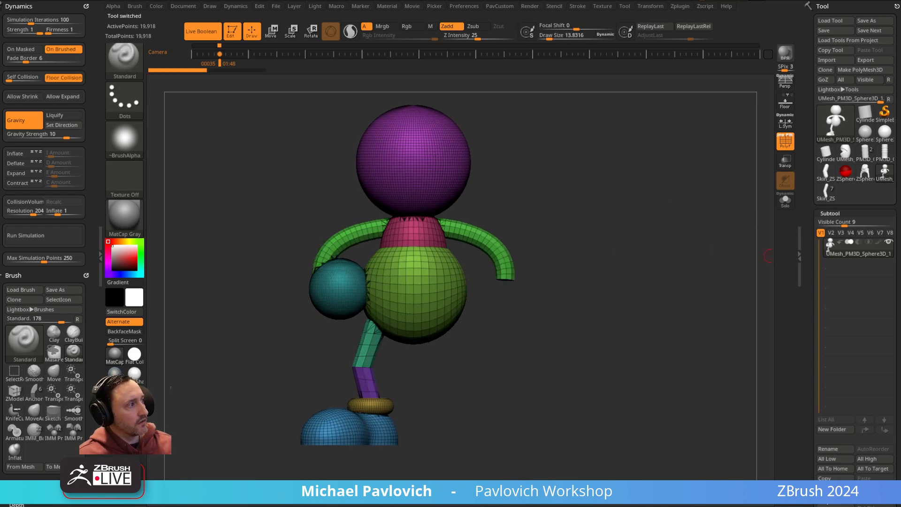
- Delete the union mesh tool and return to the multi-subtool character with Skin_ZSphere2 active
{"action": "left_click_drag", "start_coordinate": [816, 495], "coordinate": [816, 464]}
{"action": "left_click", "coordinate": [830, 482]}
{"action": "left_click", "coordinate": [885, 140]}
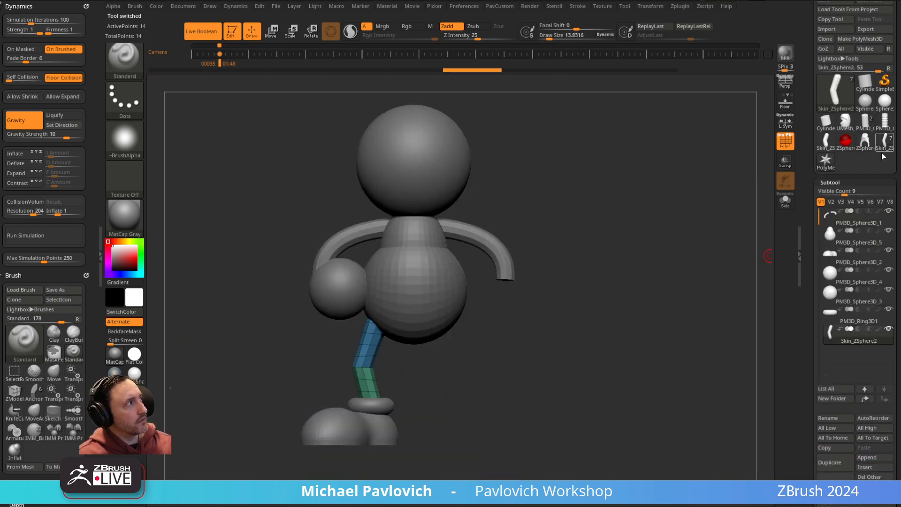
- Append a Plane3D subtool to the character and view it behind the figure
{"action": "scroll", "coordinate": [810, 358], "scroll_direction": "down", "scroll_amount": 2}
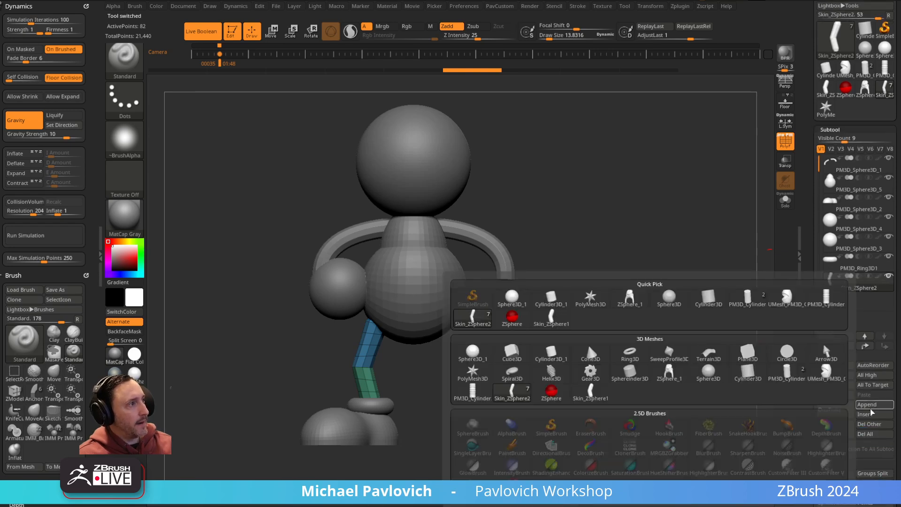
{"action": "left_click", "coordinate": [868, 404]}
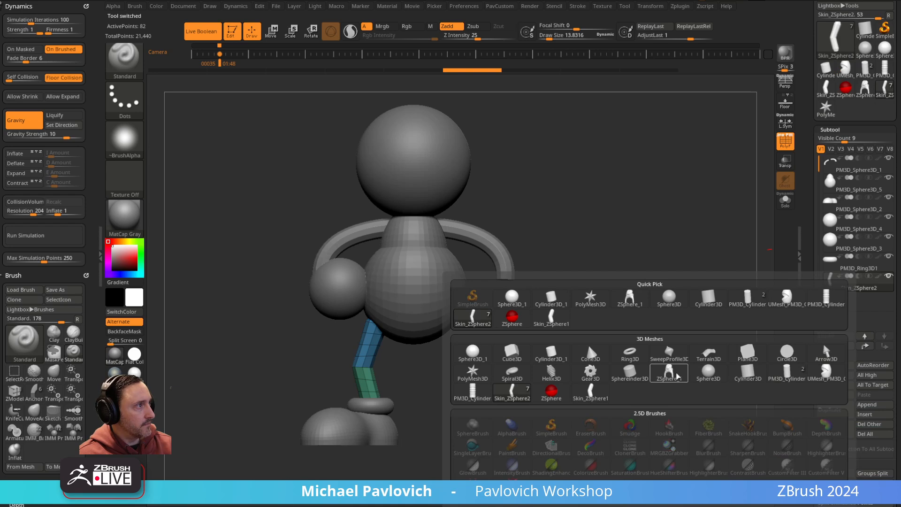
{"action": "left_click", "coordinate": [747, 353]}
{"action": "key", "text": "w"}
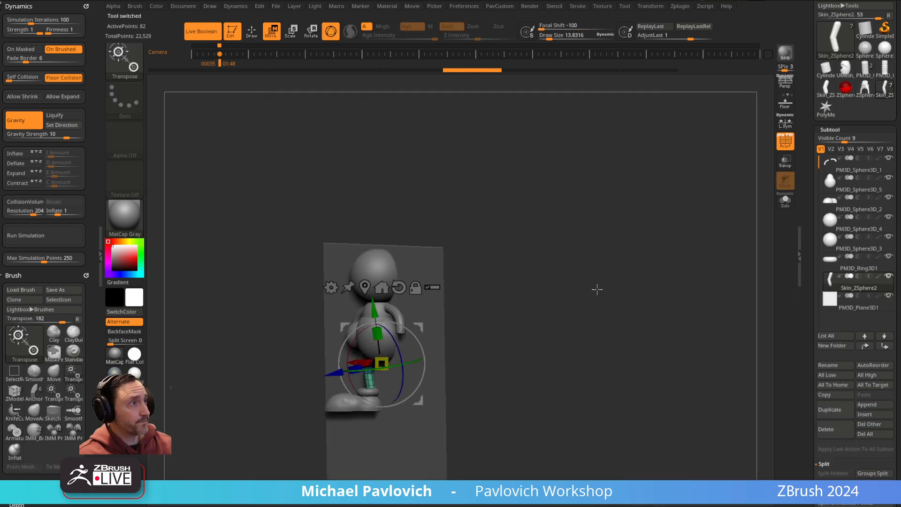
{"action": "key", "text": "q"}
{"action": "left_click_drag", "start_coordinate": [524, 312], "coordinate": [390, 317]}
{"action": "mouse_move", "coordinate": [523, 280]}
{"action": "left_mouse_down"}
{"action": "mouse_move", "coordinate": [568, 298]}
{"action": "mouse_move", "coordinate": [443, 284]}
{"action": "left_mouse_up"}
{"action": "left_click_drag", "start_coordinate": [585, 231], "coordinate": [783, 160]}
{"action": "left_click_drag", "start_coordinate": [677, 218], "coordinate": [712, 182], "text": "alt"}
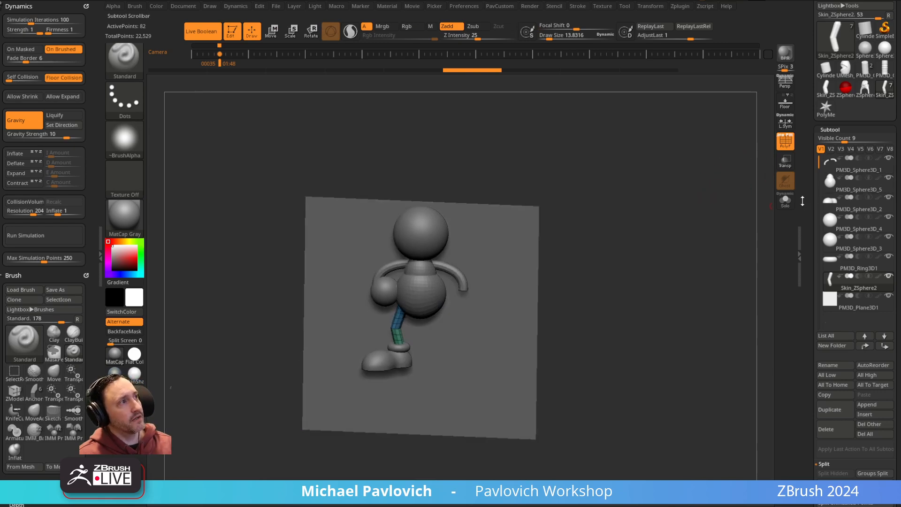
- Make the PM3D_Plane3D1 subtool active
{"action": "left_click_drag", "start_coordinate": [808, 277], "coordinate": [813, 204]}
{"action": "left_click_drag", "start_coordinate": [806, 387], "coordinate": [810, 288]}
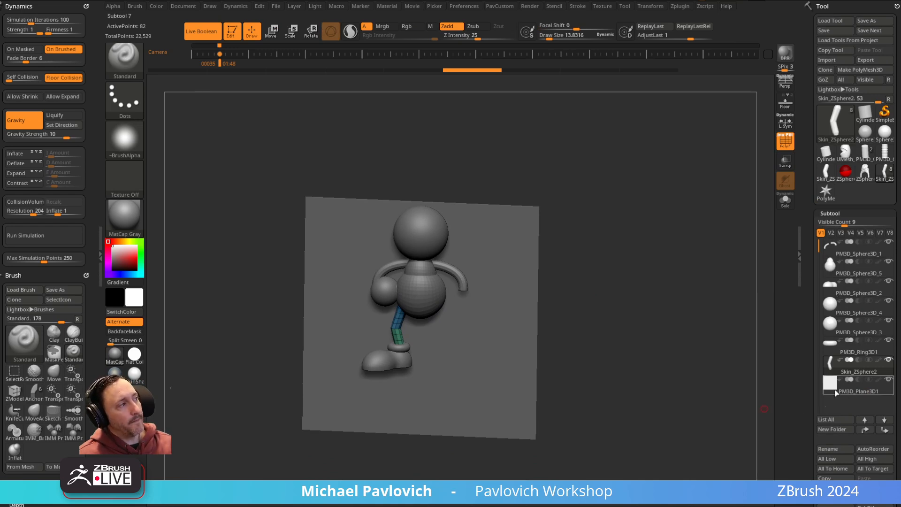
{"action": "left_click", "coordinate": [855, 396]}
{"action": "left_click_drag", "start_coordinate": [676, 263], "coordinate": [706, 217]}
- Try to reshape the plane with the Move brush at an adjusted draw size, then undo the stroke
{"action": "key", "text": "s"}
{"action": "left_click", "coordinate": [567, 239]}
{"action": "left_click_drag", "start_coordinate": [606, 238], "coordinate": [559, 249]}
{"action": "key", "text": "s"}
{"action": "left_click", "coordinate": [552, 258]}
{"action": "key", "text": "b"}
{"action": "key", "text": "m"}
{"action": "key", "text": "v"}
{"action": "left_click_drag", "start_coordinate": [485, 294], "coordinate": [444, 325]}
{"action": "key", "text": "ctrl+z"}
- Set the Move brush's draw size to about 108 and reveal the lower sections of the plane's tool settings
{"action": "key", "text": "s"}
{"action": "left_click_drag", "start_coordinate": [574, 281], "coordinate": [562, 280]}
{"action": "mouse_move", "coordinate": [604, 272]}
{"action": "left_mouse_down"}
{"action": "mouse_move", "coordinate": [582, 271]}
{"action": "mouse_move", "coordinate": [594, 252]}
{"action": "mouse_move", "coordinate": [536, 256]}
{"action": "mouse_move", "coordinate": [616, 235]}
{"action": "mouse_move", "coordinate": [578, 258]}
{"action": "left_mouse_up"}
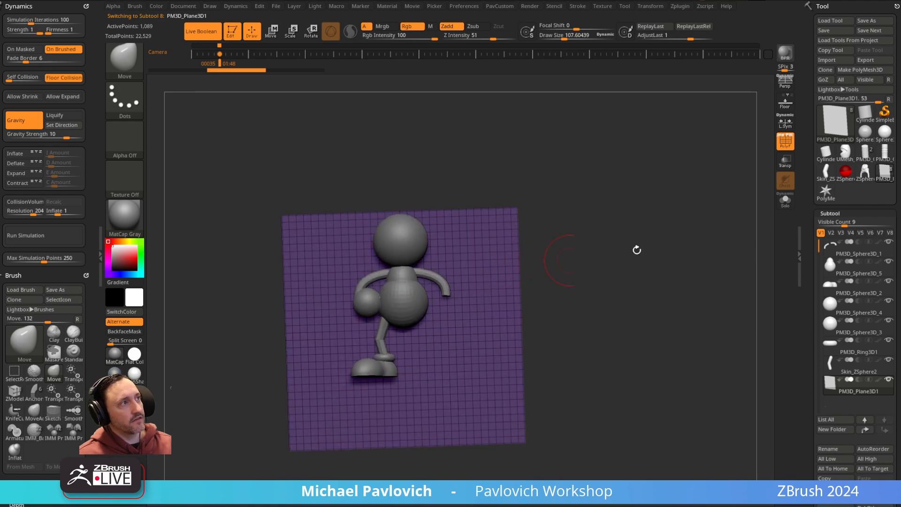
{"action": "left_click_drag", "start_coordinate": [806, 277], "coordinate": [794, 100]}
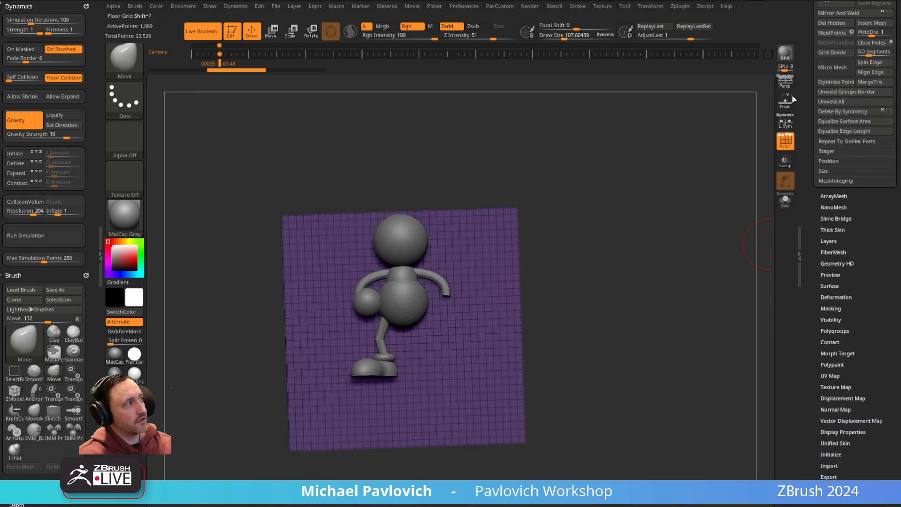
- Turn off double-sided display for the background plane and check it from the back and front
{"action": "left_click", "coordinate": [834, 432]}
{"action": "left_click_drag", "start_coordinate": [668, 254], "coordinate": [713, 298]}
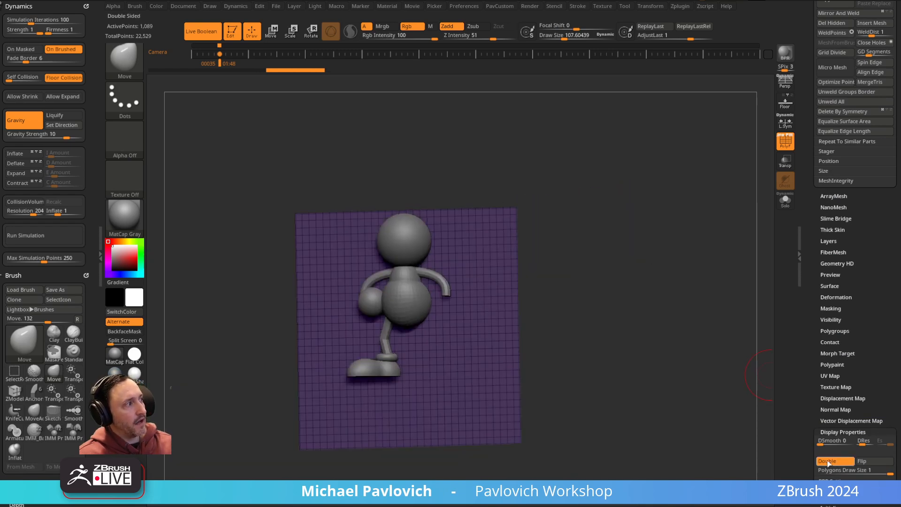
{"action": "left_click_drag", "start_coordinate": [658, 213], "coordinate": [600, 238]}
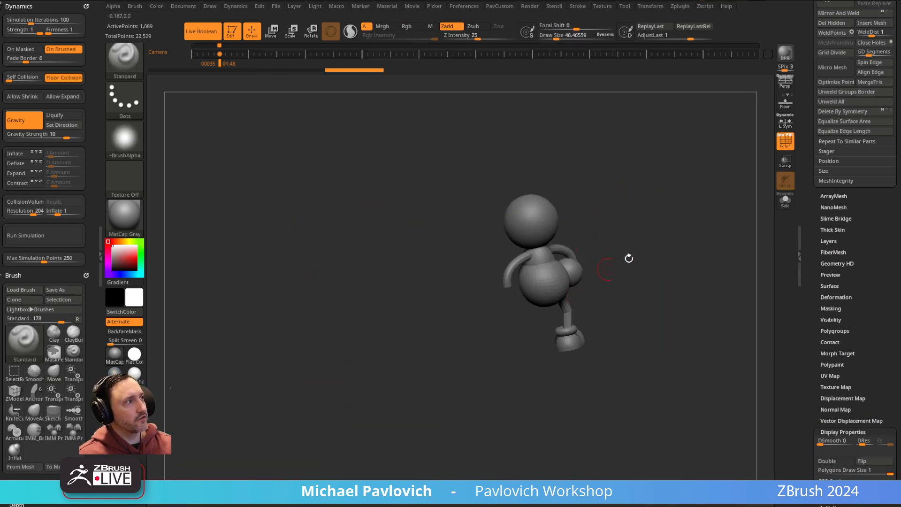
{"action": "left_click_drag", "start_coordinate": [602, 272], "coordinate": [713, 235], "text": "shift"}
- Make a boolean mesh from the character and flat plane subtools, and inspect the resulting UMesh tool
{"action": "left_click_drag", "start_coordinate": [802, 216], "coordinate": [801, 359]}
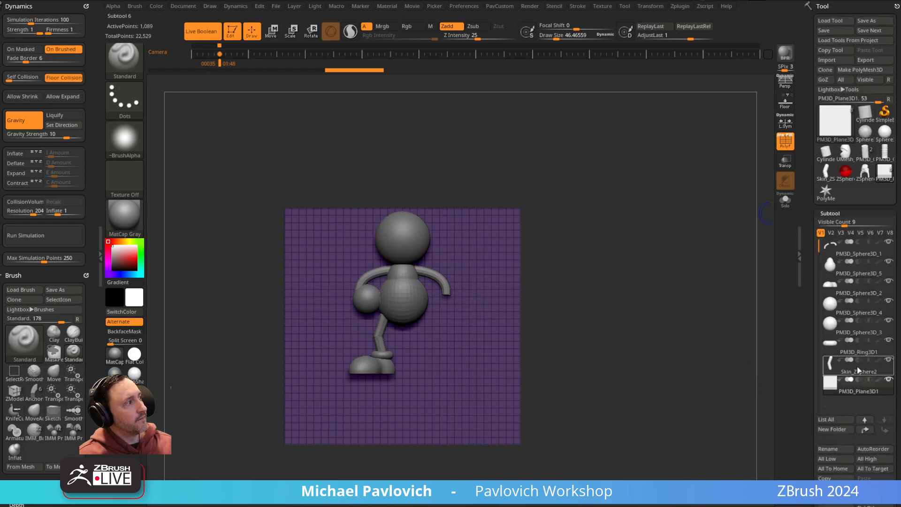
{"action": "left_click_drag", "start_coordinate": [807, 278], "coordinate": [805, 196]}
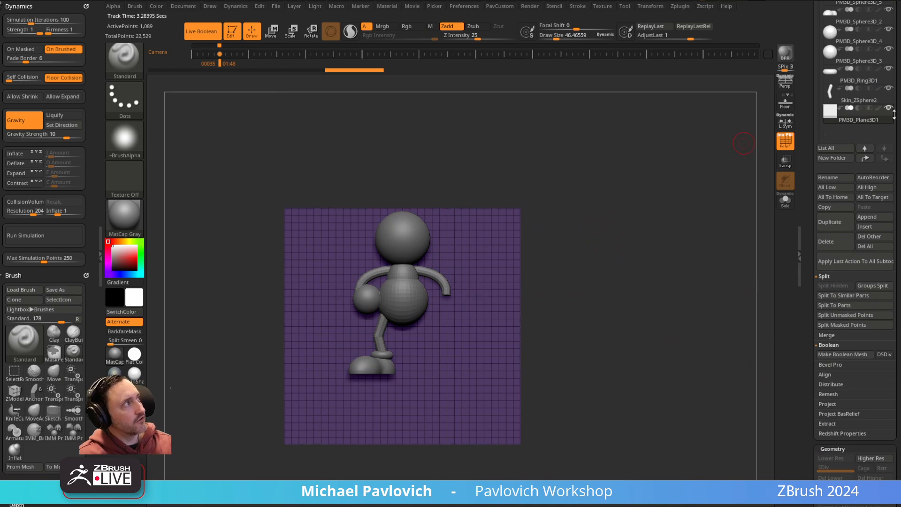
{"action": "left_click", "coordinate": [858, 356]}
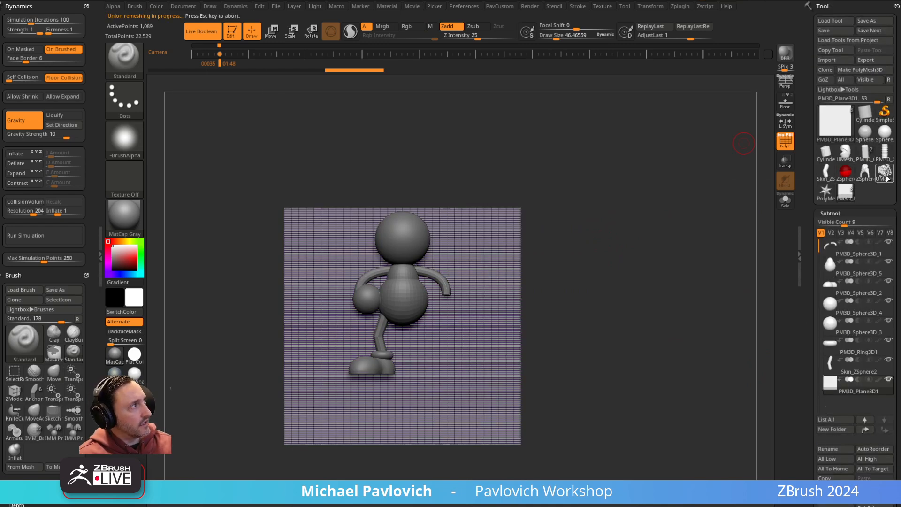
{"action": "left_click_drag", "start_coordinate": [609, 278], "coordinate": [661, 240]}
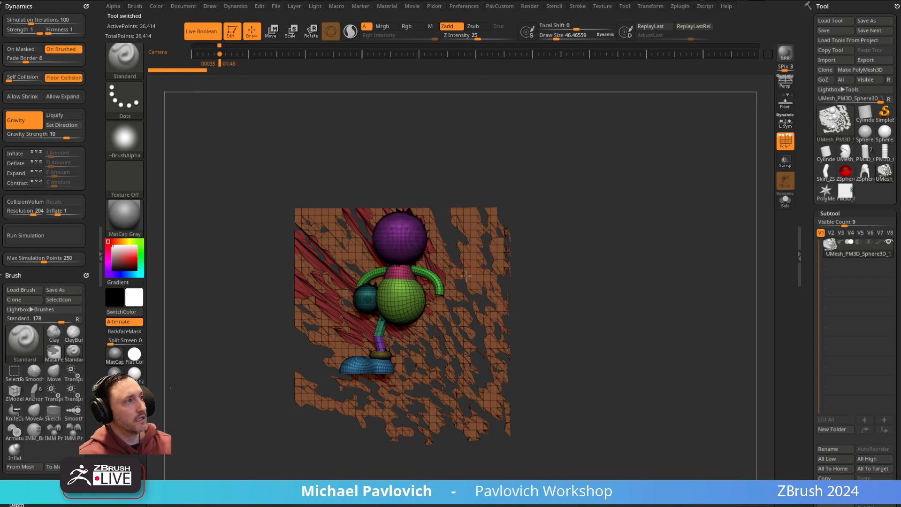
- Delete the boolean result mesh and return to the PM3D_Plane3D1 tool
{"action": "left_click_drag", "start_coordinate": [808, 266], "coordinate": [809, 248]}
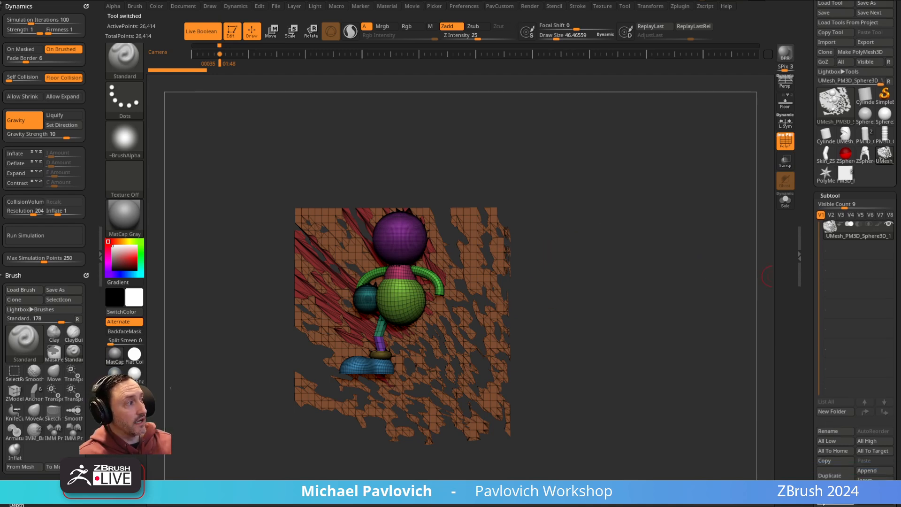
{"action": "left_click", "coordinate": [830, 500]}
{"action": "left_click", "coordinate": [826, 174]}
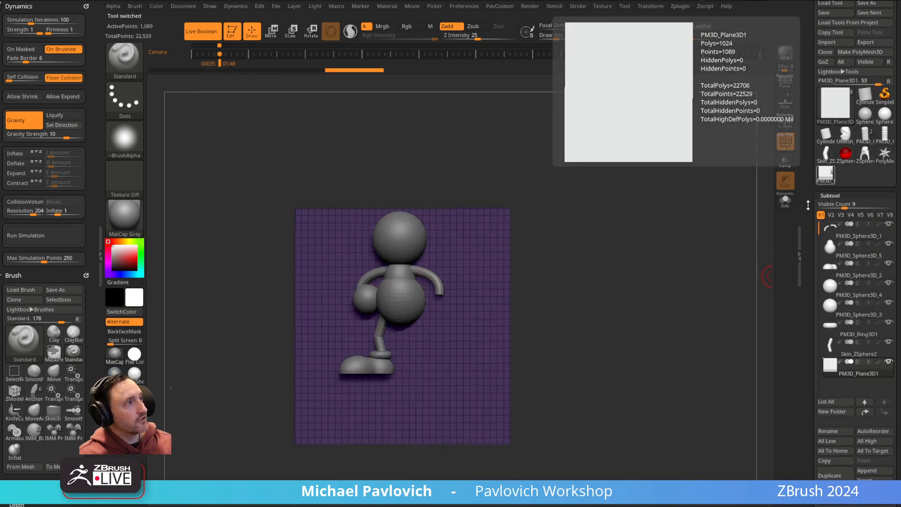
- Extrude the whole background plane into a thin slab with ZModeler's QMesh Polygroup All action
{"action": "mouse_move", "coordinate": [591, 259]}
{"action": "left_mouse_down"}
{"action": "mouse_move", "coordinate": [657, 266]}
{"action": "mouse_move", "coordinate": [627, 237]}
{"action": "left_mouse_up"}
{"action": "key", "text": "b"}
{"action": "key", "text": "z"}
{"action": "key", "text": "m"}
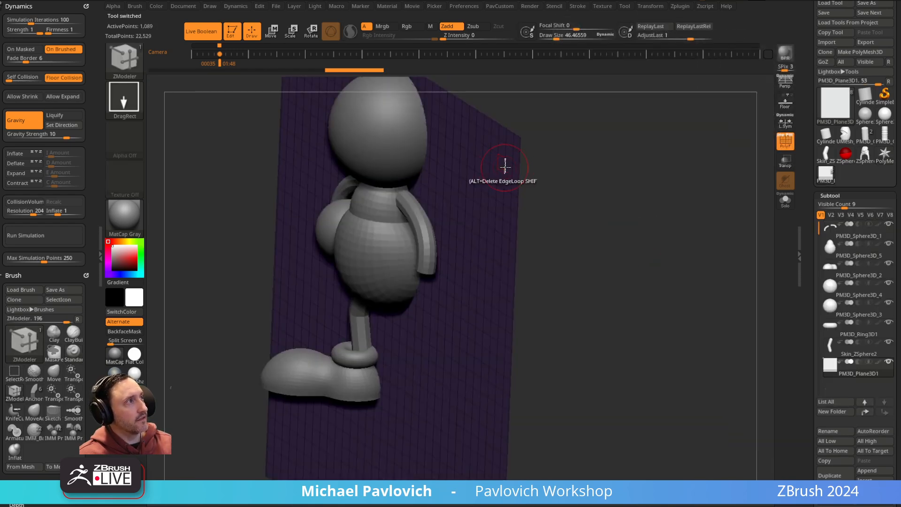
{"action": "key", "text": "space"}
{"action": "left_click", "coordinate": [522, 236]}
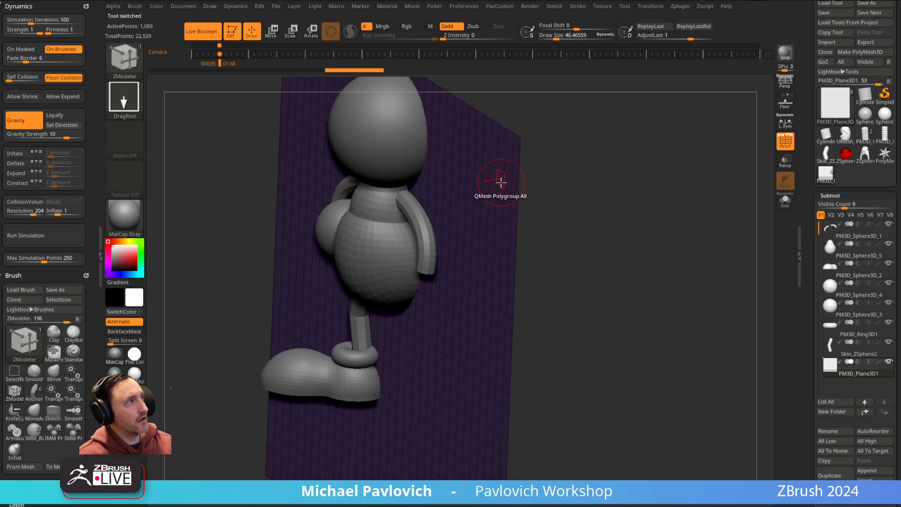
{"action": "left_click", "coordinate": [499, 178]}
{"action": "left_click_drag", "start_coordinate": [576, 196], "coordinate": [520, 202]}
- Make a new boolean mesh with the thickened plane and inspect the UMesh_PM3D_Sphere3D_1 result
{"action": "left_click_drag", "start_coordinate": [406, 292], "coordinate": [692, 261]}
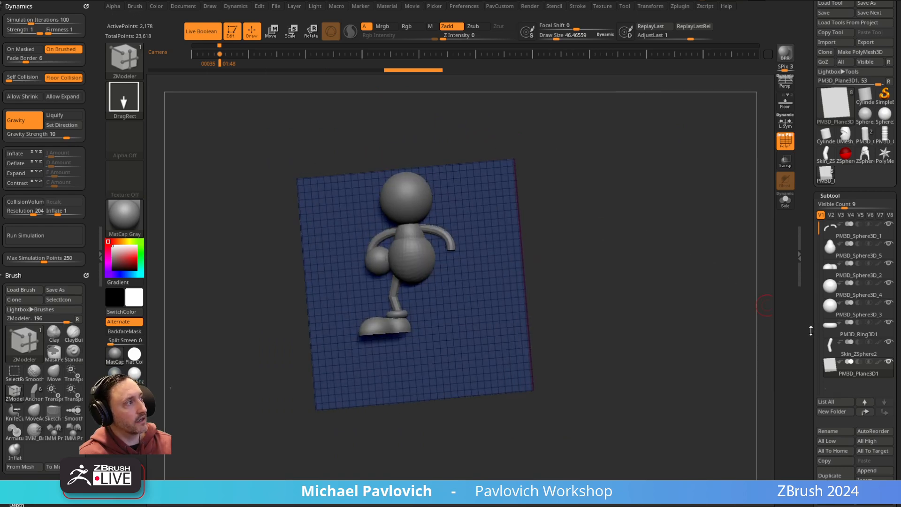
{"action": "scroll", "coordinate": [810, 329], "scroll_direction": "down", "scroll_amount": 10}
{"action": "left_click", "coordinate": [853, 233]}
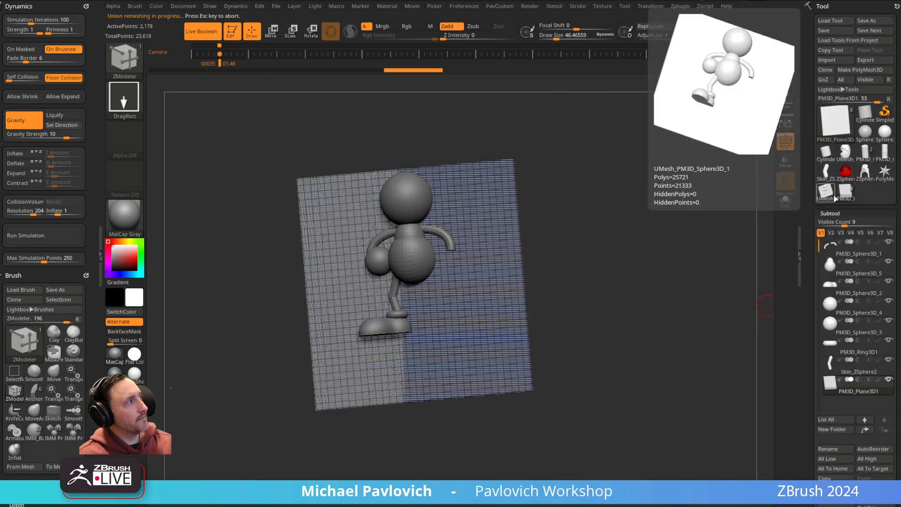
{"action": "left_click", "coordinate": [827, 193]}
{"action": "right_click_drag", "start_coordinate": [702, 244], "coordinate": [643, 254]}
{"action": "right_click_drag", "start_coordinate": [568, 181], "coordinate": [575, 145], "text": "ctrl"}
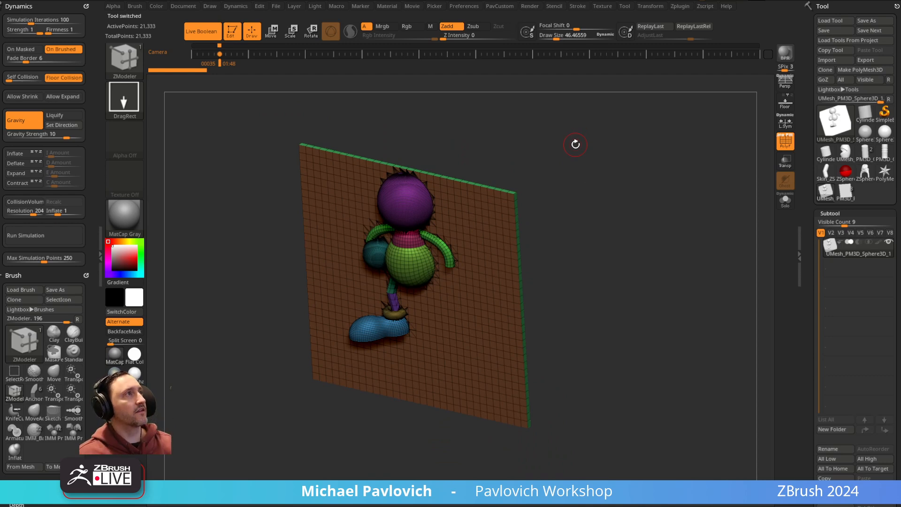
- Enable Show Coplanar for the render booleans and return to the PM3D_Plane3D1 tool
{"action": "left_click", "coordinate": [529, 6]}
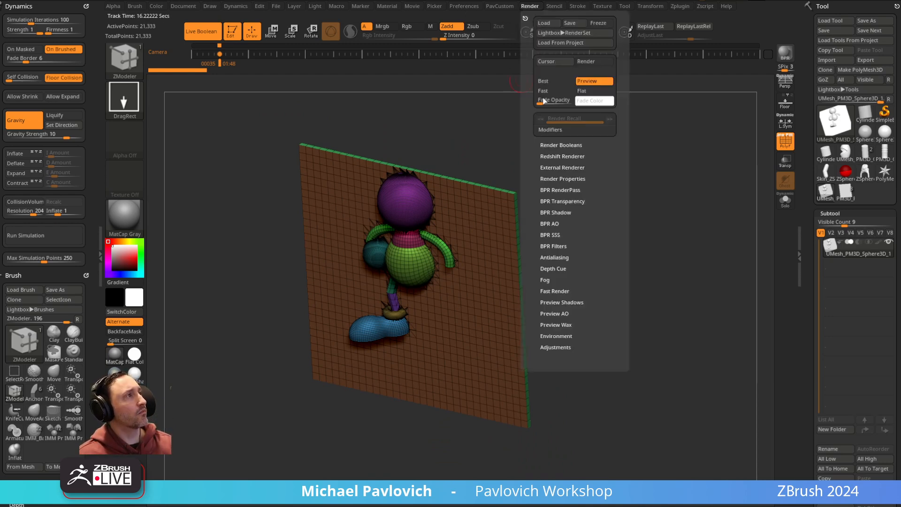
{"action": "key", "text": "shift"}
{"action": "left_click", "coordinate": [550, 145]}
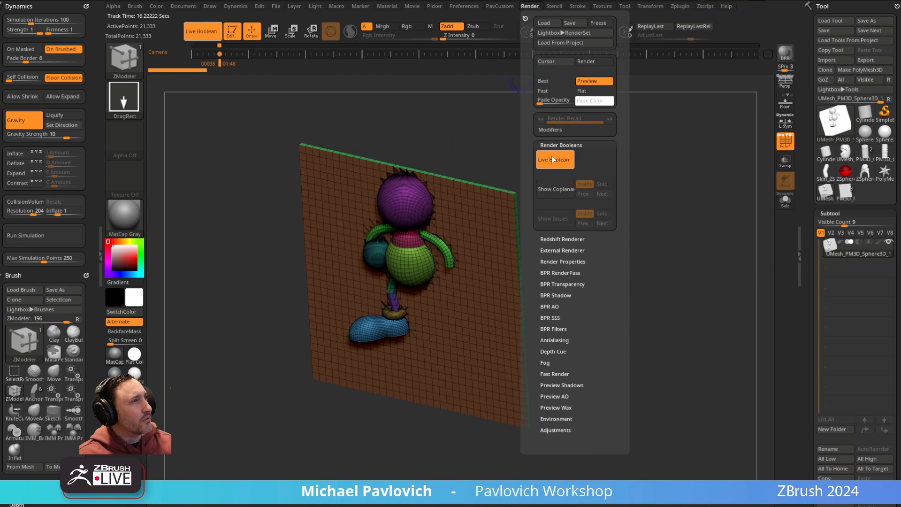
{"action": "left_click", "coordinate": [554, 189]}
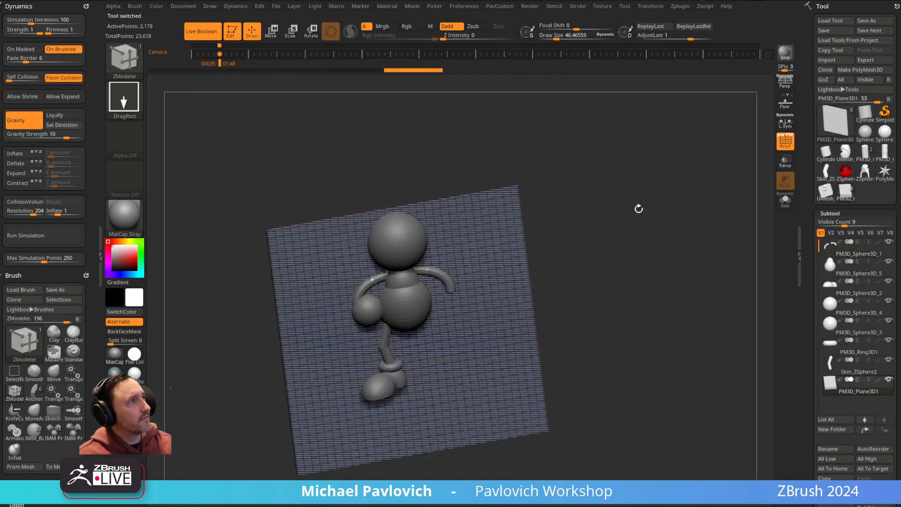
- Examine the coplanar display on the plane by toggling its Solo option and Live Boolean from several view angles
{"action": "left_click", "coordinate": [464, 6]}
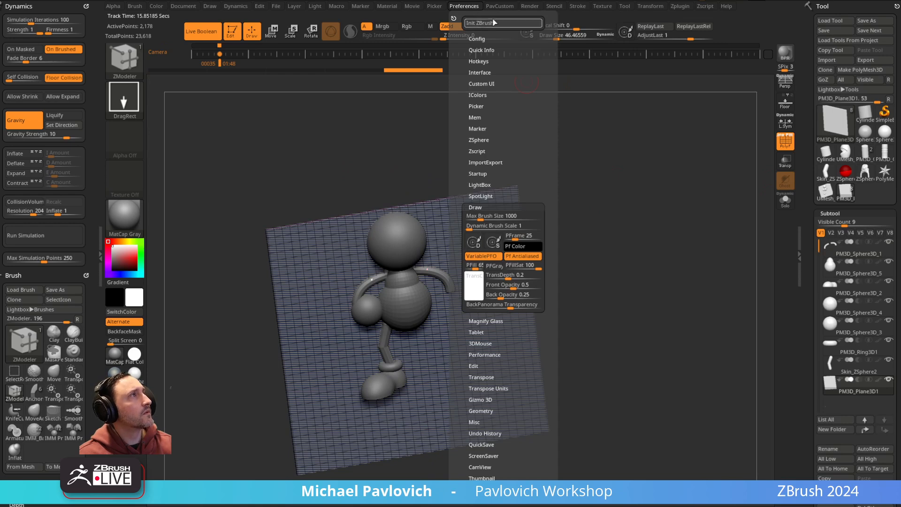
{"action": "left_click", "coordinate": [531, 7]}
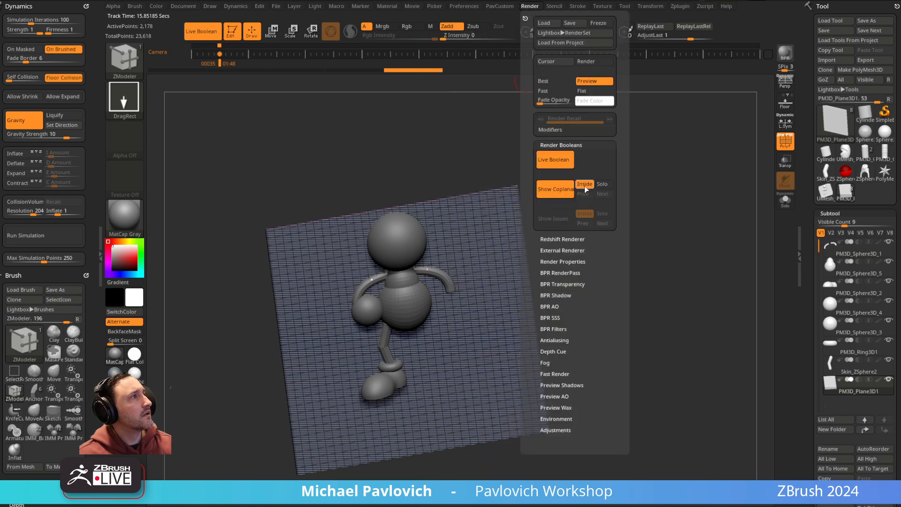
{"action": "left_click", "coordinate": [597, 185]}
{"action": "left_click", "coordinate": [596, 184]}
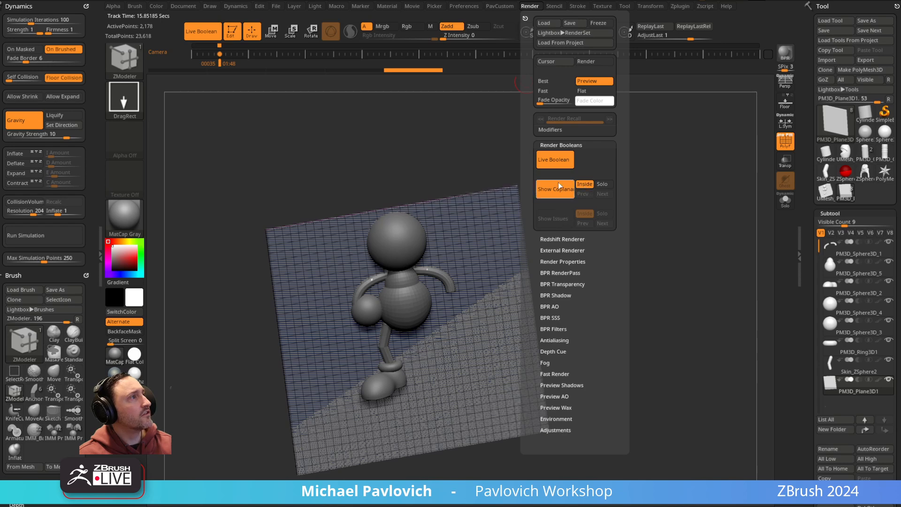
{"action": "left_click", "coordinate": [558, 160]}
{"action": "left_click", "coordinate": [560, 161]}
{"action": "left_click_drag", "start_coordinate": [563, 199], "coordinate": [479, 188]}
{"action": "left_click_drag", "start_coordinate": [523, 170], "coordinate": [624, 225]}
{"action": "right_click_drag", "start_coordinate": [564, 198], "coordinate": [660, 201]}
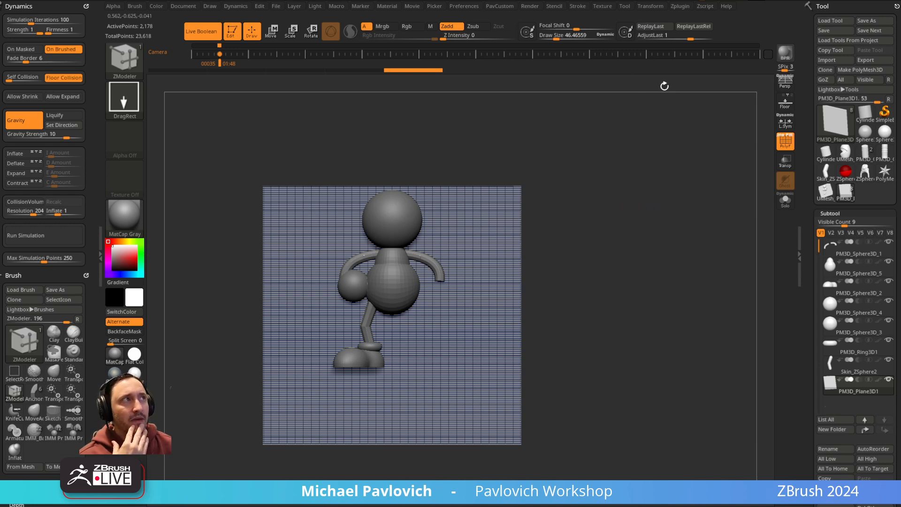
{"action": "left_click", "coordinate": [529, 6]}
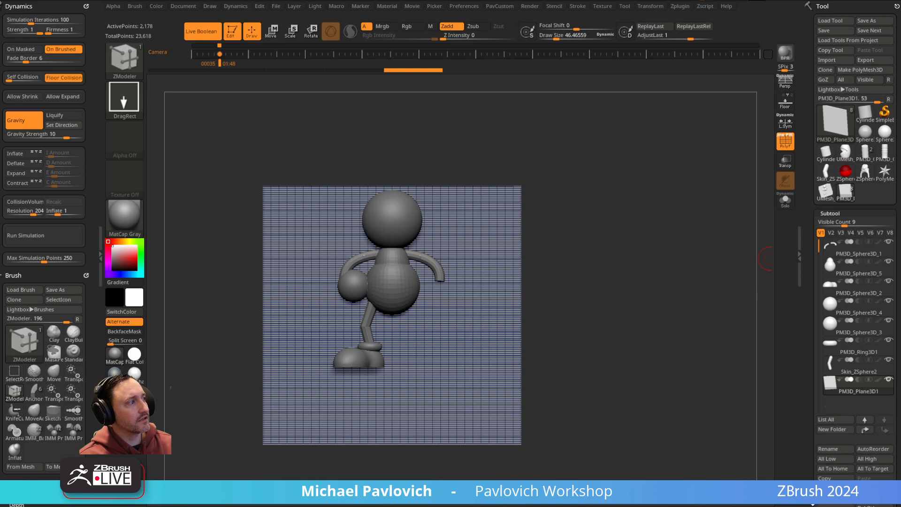
- Delete the PM3D_Plane3D1 subtool and turn off the polyframe display
{"action": "scroll", "coordinate": [835, 423], "scroll_direction": "down", "scroll_amount": 2}
{"action": "left_click", "coordinate": [828, 460]}
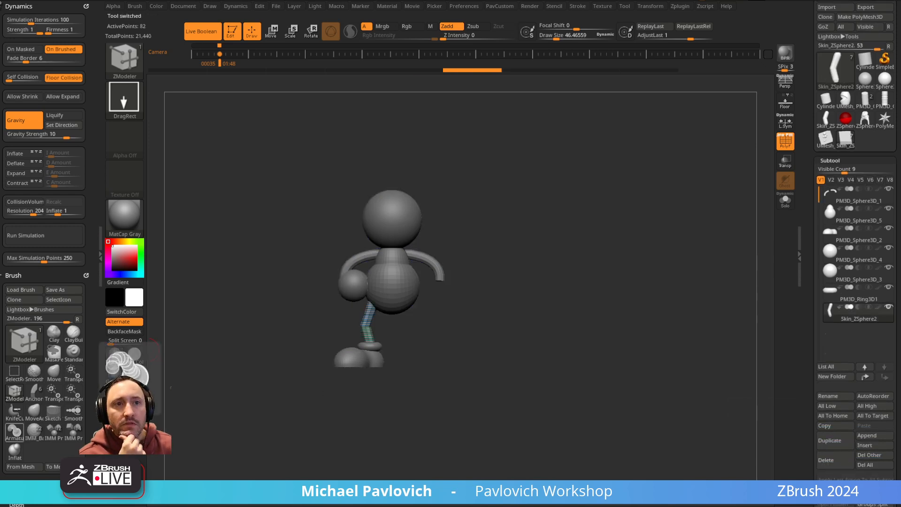
{"action": "left_click", "coordinate": [786, 143]}
- Show the reference sketches and compare the model with the front and three-quarter drawings
{"action": "right_click_drag", "start_coordinate": [576, 197], "coordinate": [581, 225], "text": "ctrl"}
{"action": "key", "text": "shift+z"}
{"action": "key", "text": "Right"}
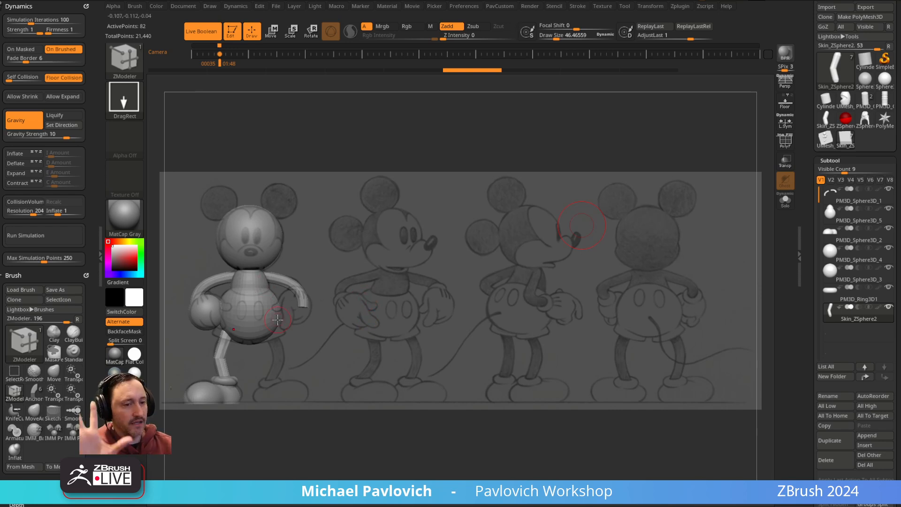
{"action": "key", "text": "Right"}
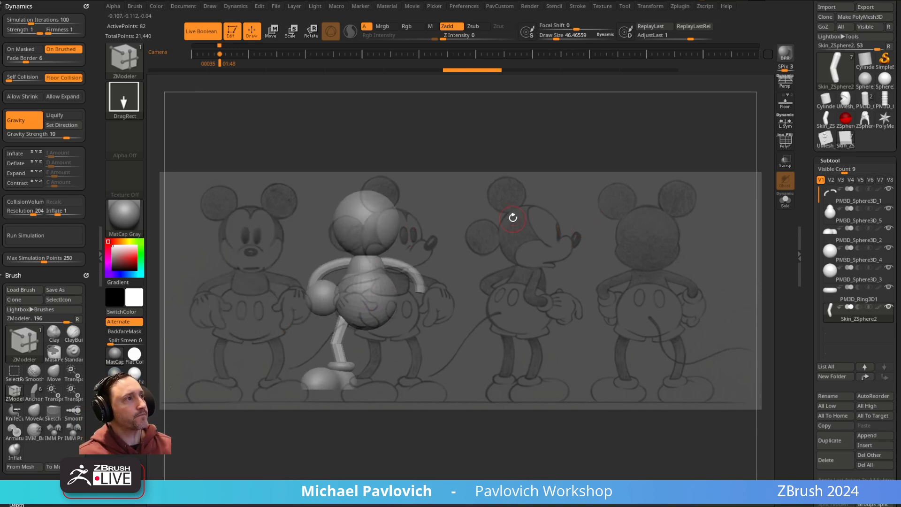
{"action": "key", "text": "Left"}
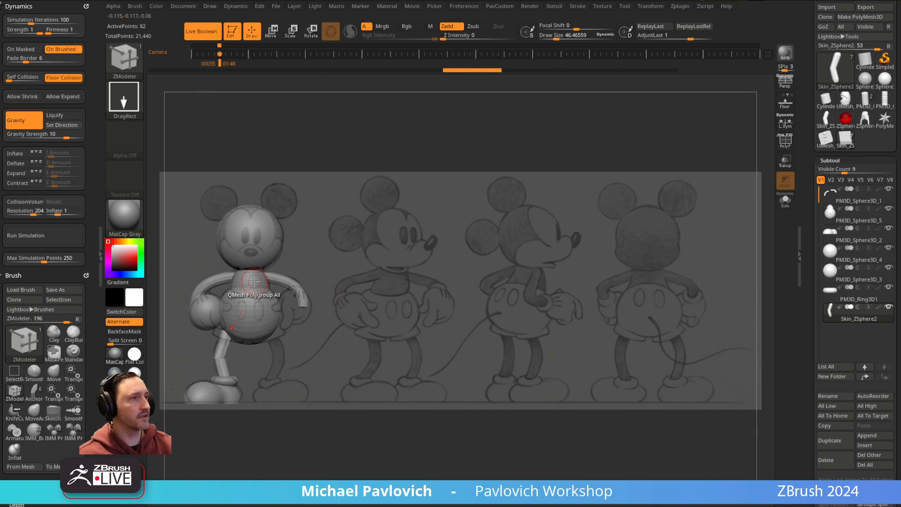
- Select the PM3D_Sphere3D_1 arms subtool, and hide the reference sketches
{"action": "left_click", "coordinate": [232, 293], "text": "alt"}
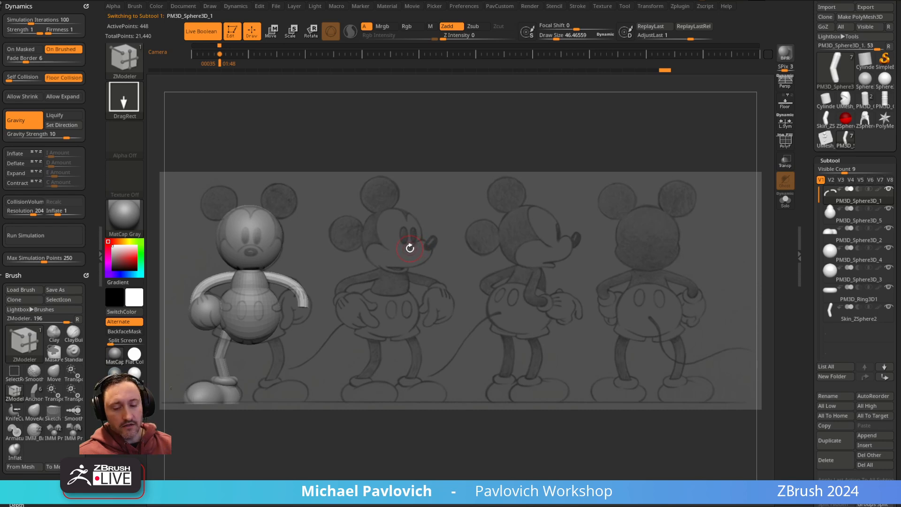
{"action": "key", "text": "shift+z"}
{"action": "left_click_drag", "start_coordinate": [366, 245], "coordinate": [495, 244], "text": "alt"}
{"action": "left_click_drag", "start_coordinate": [536, 213], "coordinate": [486, 244], "text": "alt"}
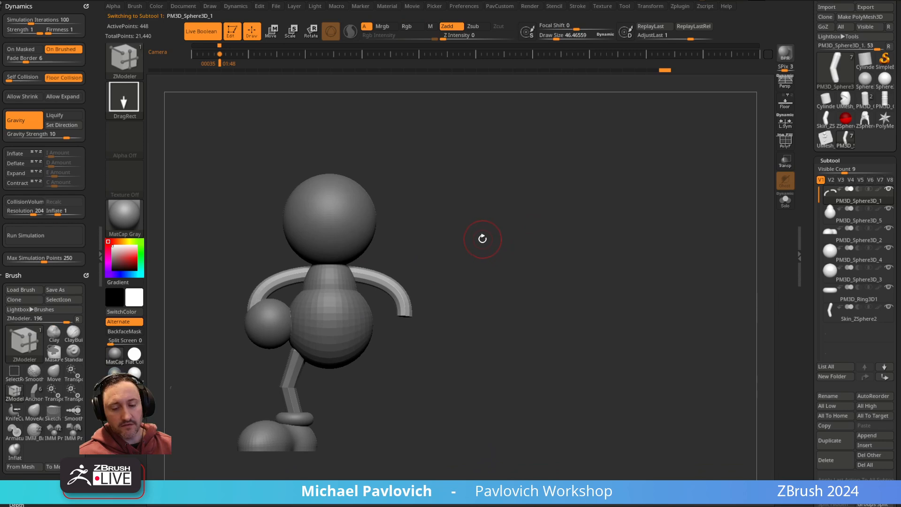
- Choose the BendCurveDown primitive from the IMM_Base_Primitives brush and delete the existing arms subtool
{"action": "key", "text": "5"}
{"action": "key", "text": "m"}
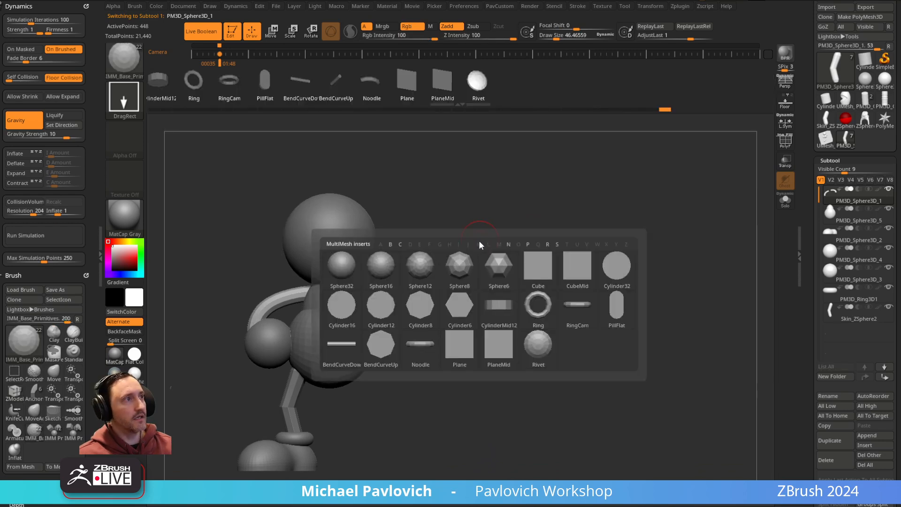
{"action": "left_click", "coordinate": [354, 357]}
{"action": "left_click_drag", "start_coordinate": [505, 246], "coordinate": [504, 267]}
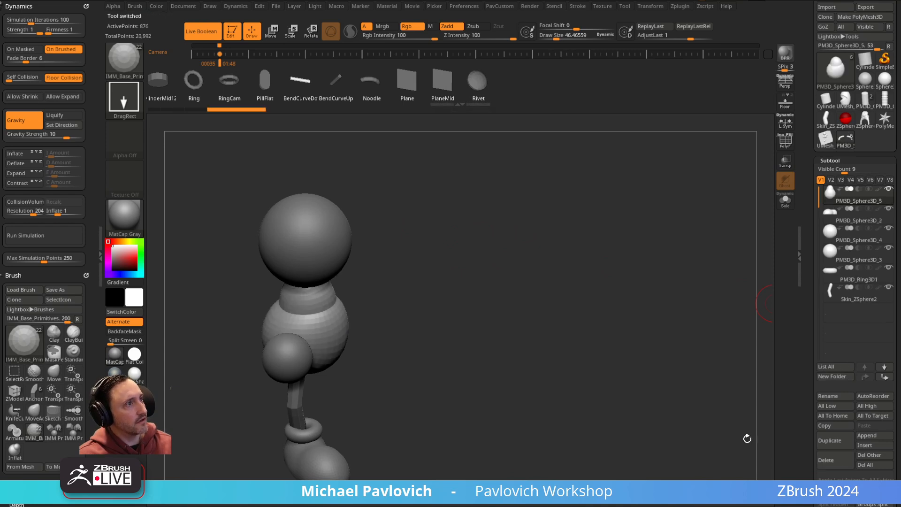
- Try inserting mirrored BendCurveDown pieces on the upper torso as arms and repositioning them
{"action": "left_click_drag", "start_coordinate": [314, 322], "coordinate": [324, 335]}
{"action": "left_click_drag", "start_coordinate": [443, 251], "coordinate": [416, 250], "text": "shift"}
{"action": "key", "text": "w"}
{"action": "left_click_drag", "start_coordinate": [327, 287], "coordinate": [320, 307]}
{"action": "mouse_move", "coordinate": [324, 270]}
{"action": "right_mouse_down"}
{"action": "mouse_move", "coordinate": [394, 287]}
{"action": "mouse_move", "coordinate": [322, 285]}
{"action": "right_mouse_up"}
{"action": "mouse_move", "coordinate": [316, 283]}
{"action": "left_mouse_down"}
{"action": "mouse_move", "coordinate": [296, 301]}
{"action": "mouse_move", "coordinate": [308, 292]}
{"action": "left_mouse_up"}
{"action": "key", "text": "q"}
{"action": "key", "text": "ctrl+z"}
{"action": "key", "text": "ctrl+z"}
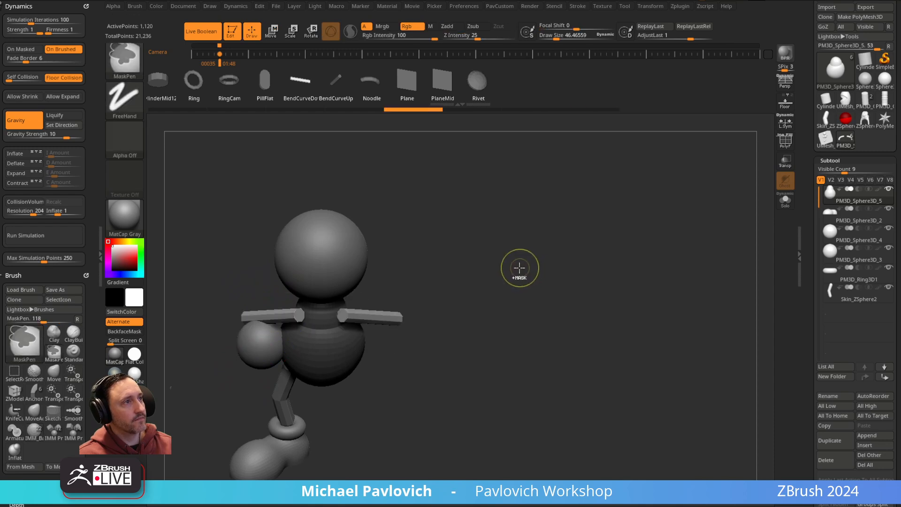
- Hide the unmasked BendCurveDown arms and delete the hidden geometry from the body
{"action": "key", "text": "grave"}
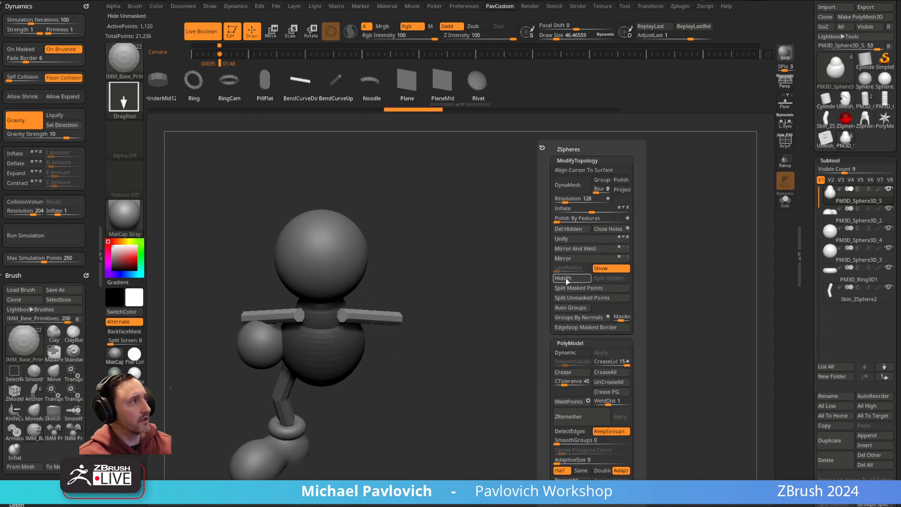
{"action": "left_click", "coordinate": [567, 280]}
{"action": "key", "text": "grave"}
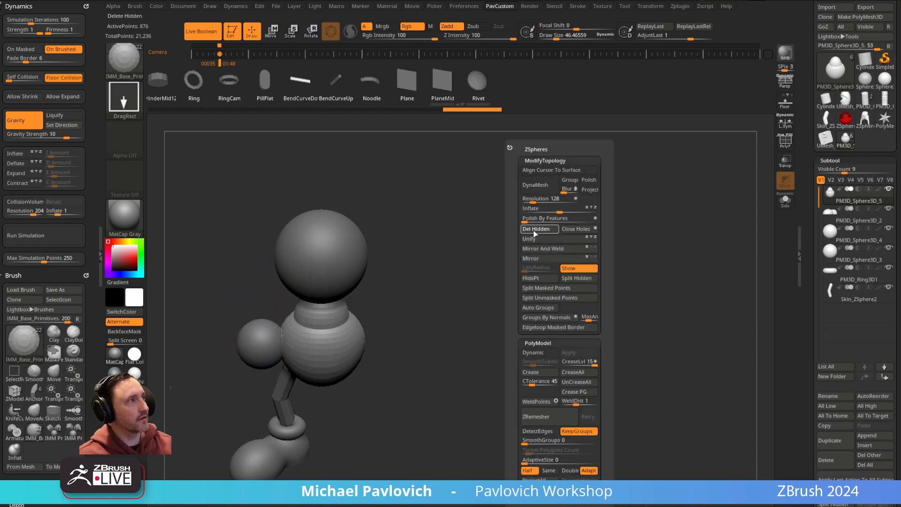
{"action": "left_click", "coordinate": [536, 229]}
- Insert mirrored BendCurveUp pieces on the upper torso as arms and reposition them at the shoulders
{"action": "key", "text": "m"}
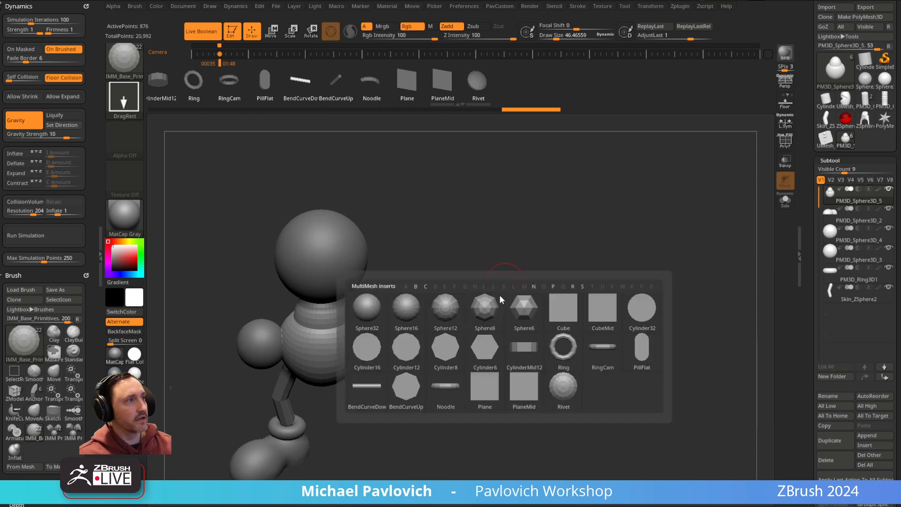
{"action": "left_click", "coordinate": [406, 387]}
{"action": "left_click_drag", "start_coordinate": [490, 253], "coordinate": [535, 260]}
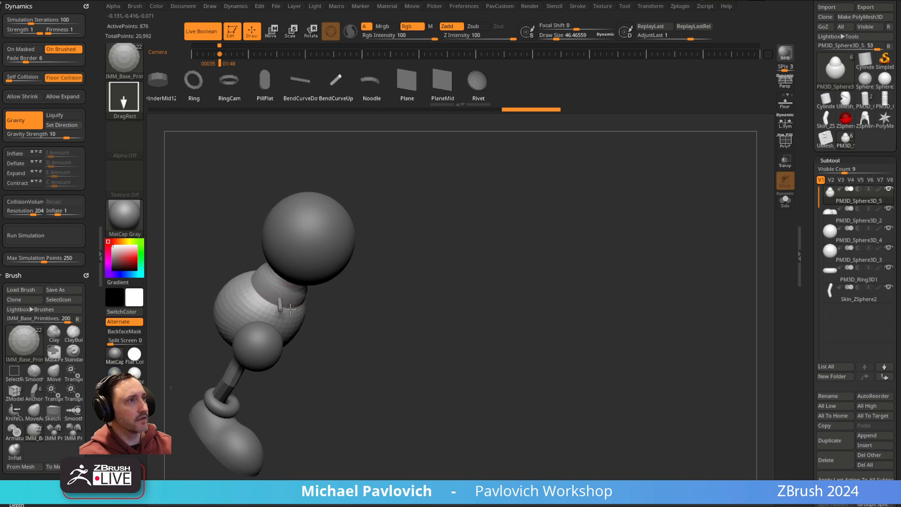
{"action": "left_click_drag", "start_coordinate": [305, 321], "coordinate": [306, 322]}
{"action": "left_click_drag", "start_coordinate": [533, 255], "coordinate": [476, 237]}
{"action": "key", "text": "w"}
{"action": "left_click_drag", "start_coordinate": [317, 277], "coordinate": [290, 251]}
- Turn on the polyframe display, turn off Live Boolean and return to Draw mode with the arms in close view
{"action": "left_click", "coordinate": [785, 142]}
{"action": "mouse_move", "coordinate": [479, 212]}
{"action": "left_mouse_down", "text": "alt"}
{"action": "mouse_move", "coordinate": [518, 212]}
{"action": "mouse_move", "coordinate": [522, 201]}
{"action": "mouse_move", "coordinate": [521, 234]}
{"action": "left_mouse_up", "text": "alt"}
{"action": "left_click", "coordinate": [202, 32]}
{"action": "key", "text": "q"}
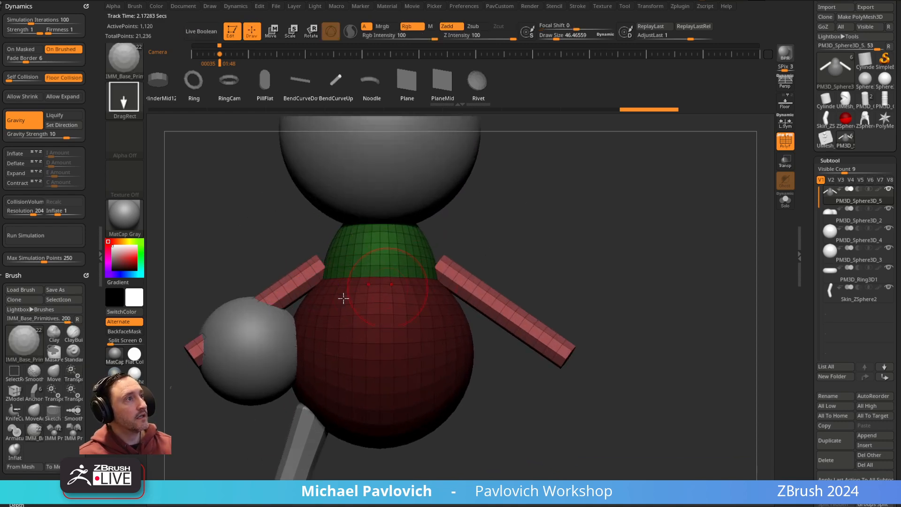
- Split the masked body from the unmasked arms into a separate subtool and return to the front view with the reference sketches
{"action": "right_click_drag", "start_coordinate": [230, 347], "coordinate": [269, 270], "text": "ctrl"}
{"action": "key", "text": "space"}
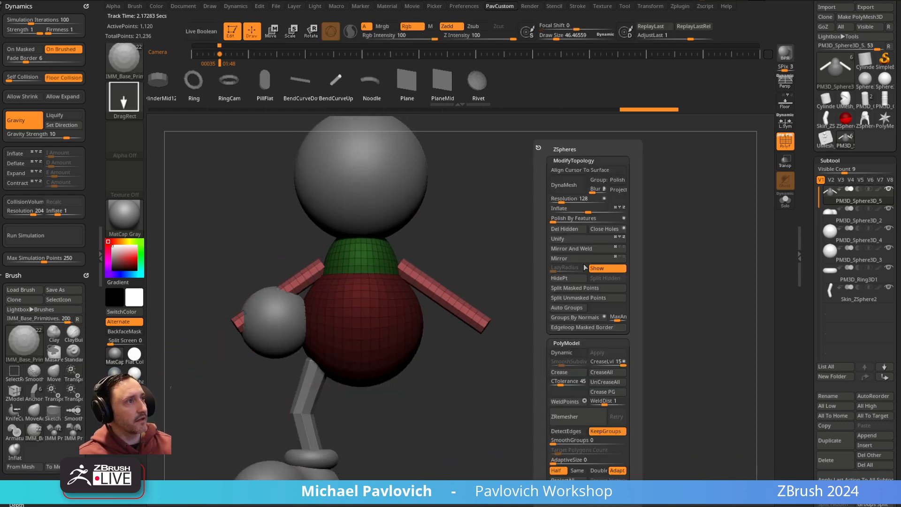
{"action": "left_click", "coordinate": [578, 288]}
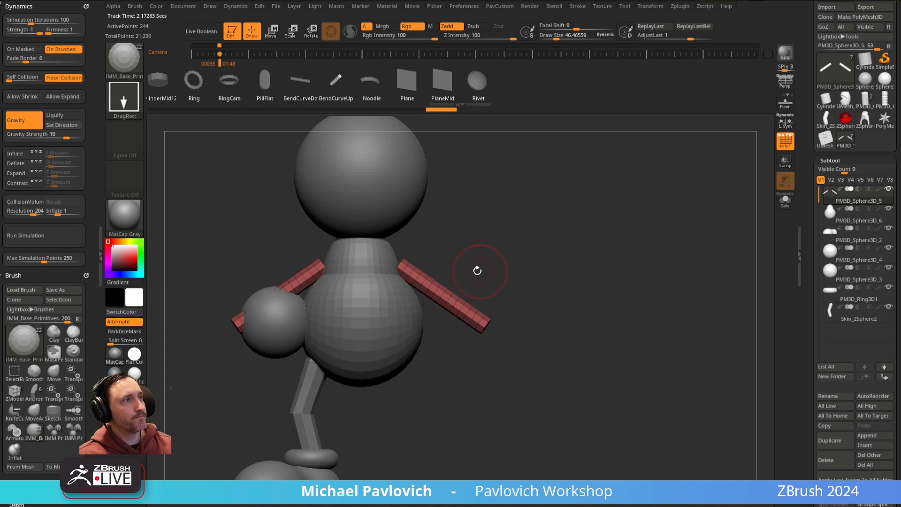
{"action": "key", "text": "shift+z"}
{"action": "key", "text": "Left"}
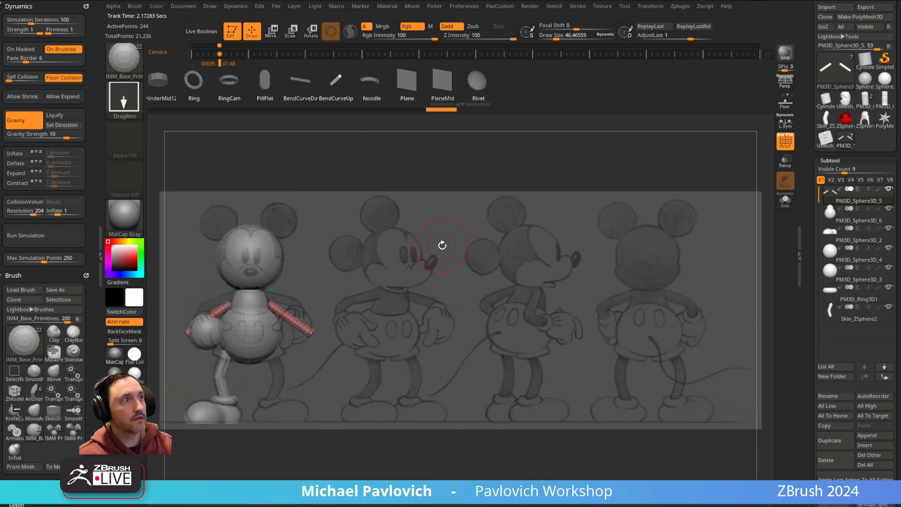
- Rotate the mirrored arms about the shoulders to a shallower downward angle
{"action": "key", "text": "w"}
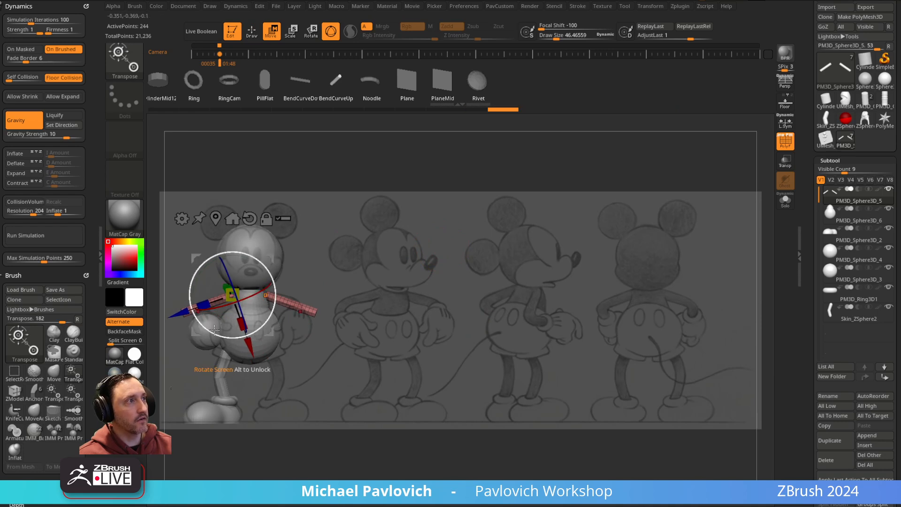
{"action": "key", "text": "q"}
{"action": "key", "text": "w"}
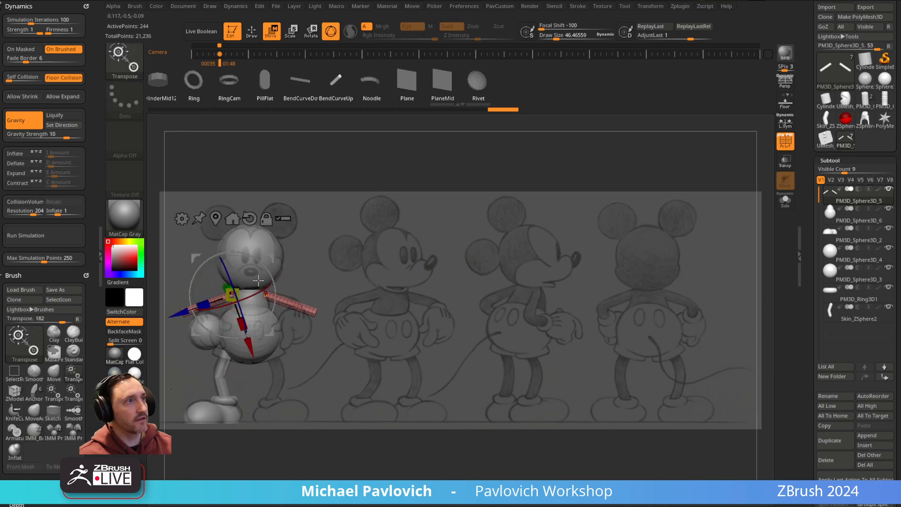
{"action": "key", "text": "q"}
{"action": "left_click_drag", "start_coordinate": [429, 212], "coordinate": [450, 258]}
{"action": "key", "text": "space"}
{"action": "left_click_drag", "start_coordinate": [459, 209], "coordinate": [470, 210]}
{"action": "key", "text": "w"}
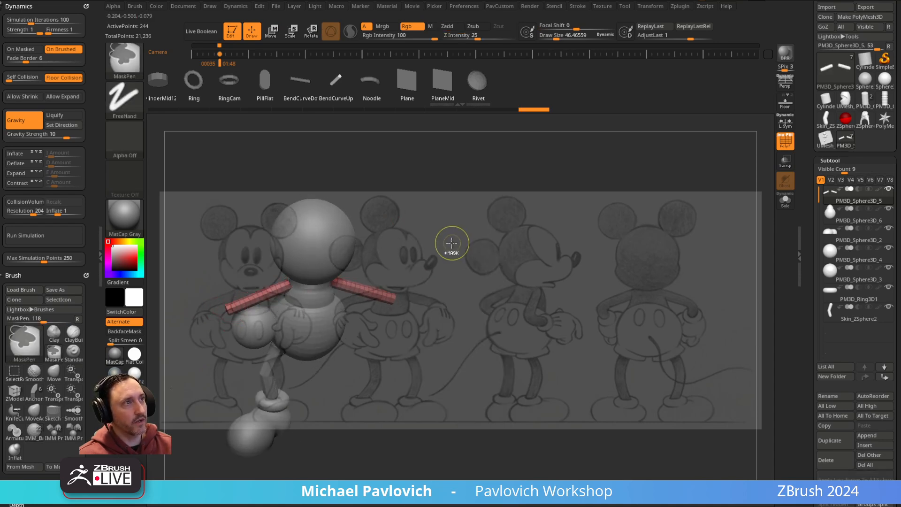
{"action": "left_click", "coordinate": [292, 285]}
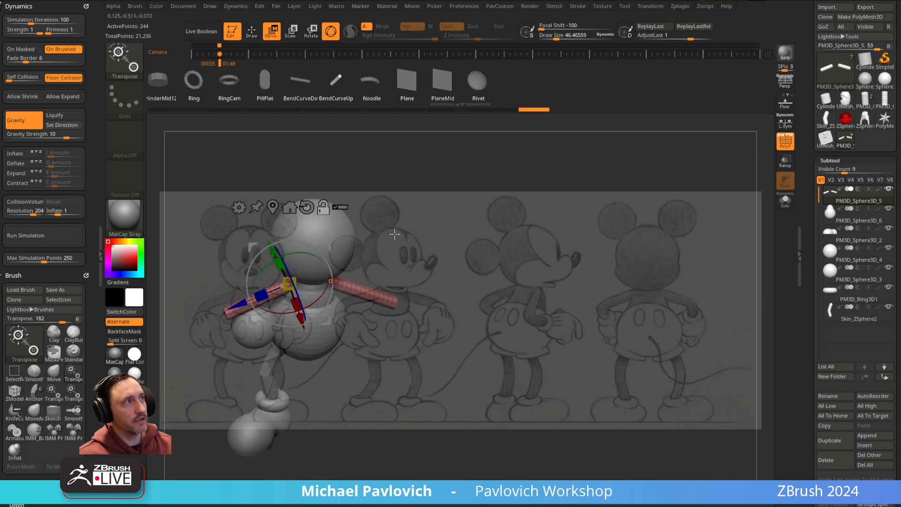
- Enable Local Symmetry and scale the mirrored arms thicker by a factor of about 1.53
{"action": "key", "text": "ctrl+z"}
{"action": "mouse_move", "coordinate": [261, 295]}
{"action": "left_mouse_down"}
{"action": "mouse_move", "coordinate": [89, 382]}
{"action": "mouse_move", "coordinate": [168, 353]}
{"action": "left_mouse_up"}
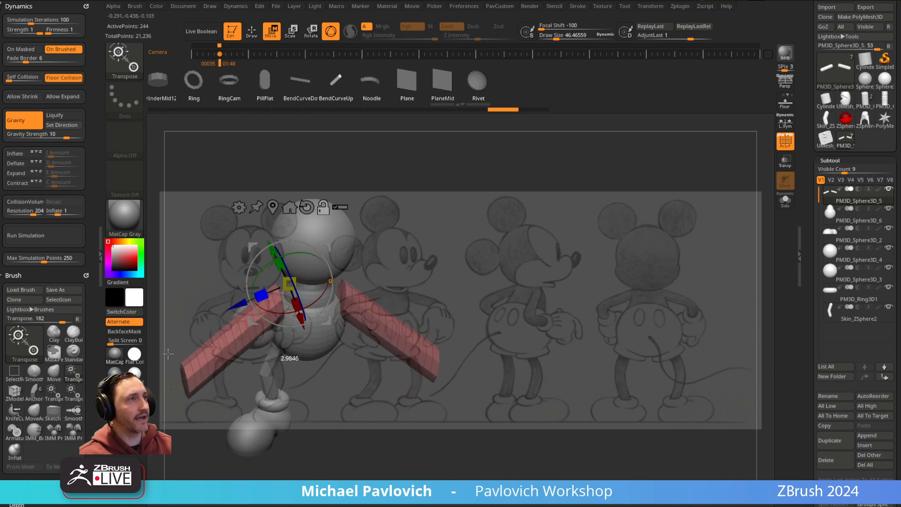
{"action": "key", "text": "ctrl+z"}
{"action": "left_click", "coordinate": [785, 123]}
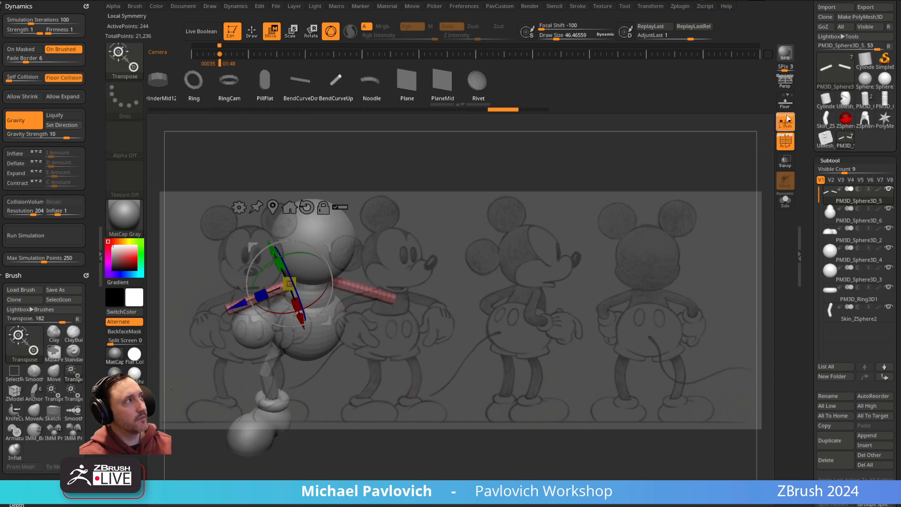
{"action": "left_click_drag", "start_coordinate": [255, 296], "coordinate": [237, 306]}
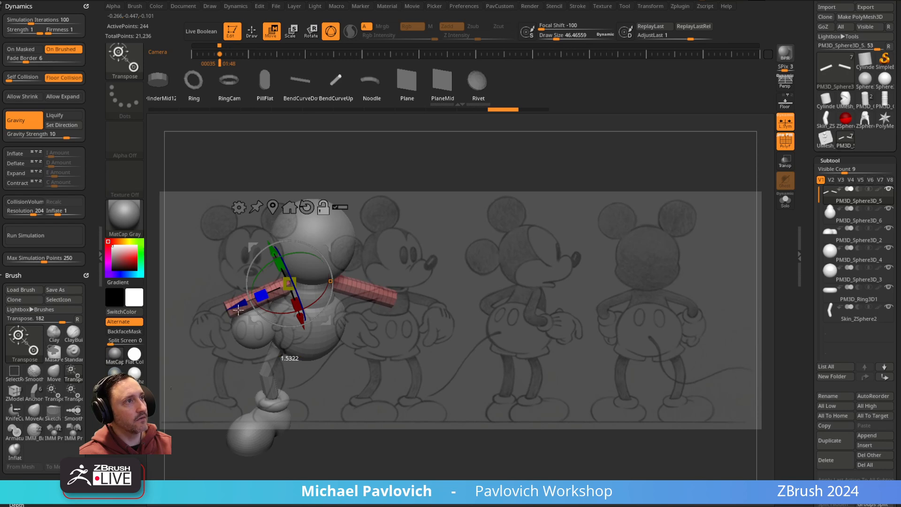
- Select the hand sphere and move it out to the end of the arm
{"action": "left_click", "coordinate": [290, 304], "text": "alt"}
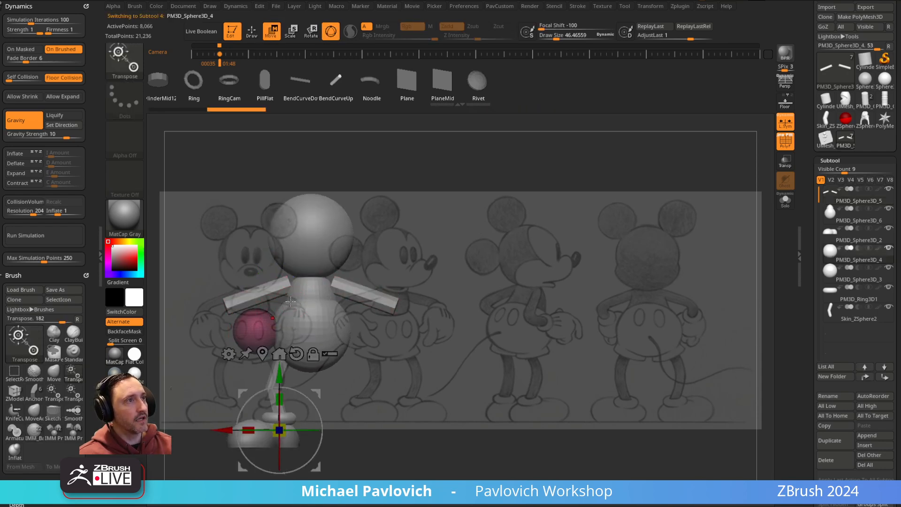
{"action": "left_click", "coordinate": [262, 353]}
{"action": "left_click_drag", "start_coordinate": [291, 295], "coordinate": [245, 278]}
{"action": "key", "text": "q"}
{"action": "key", "text": "w"}
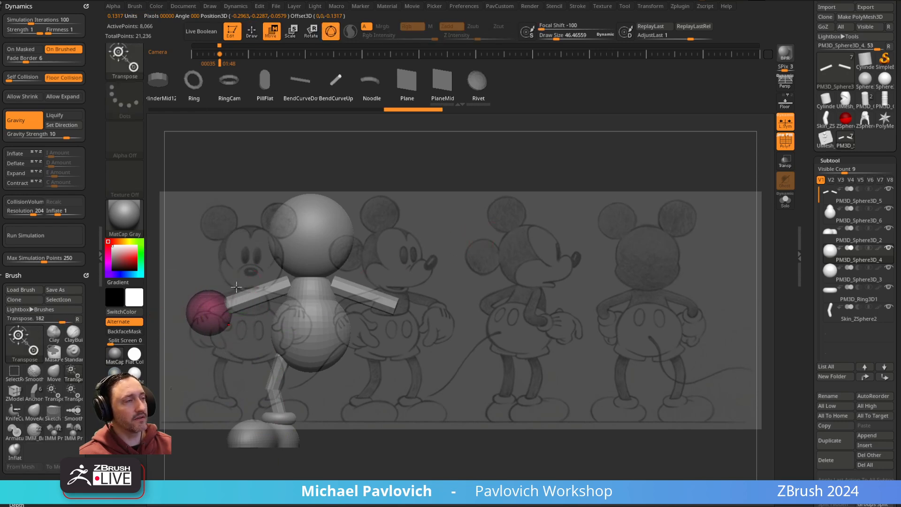
- Reselect the arms, rotate them slightly down towards the hand sphere and compare them with the front reference sketch
{"action": "key", "text": "q"}
{"action": "left_click", "coordinate": [285, 284], "text": "alt"}
{"action": "key", "text": "w"}
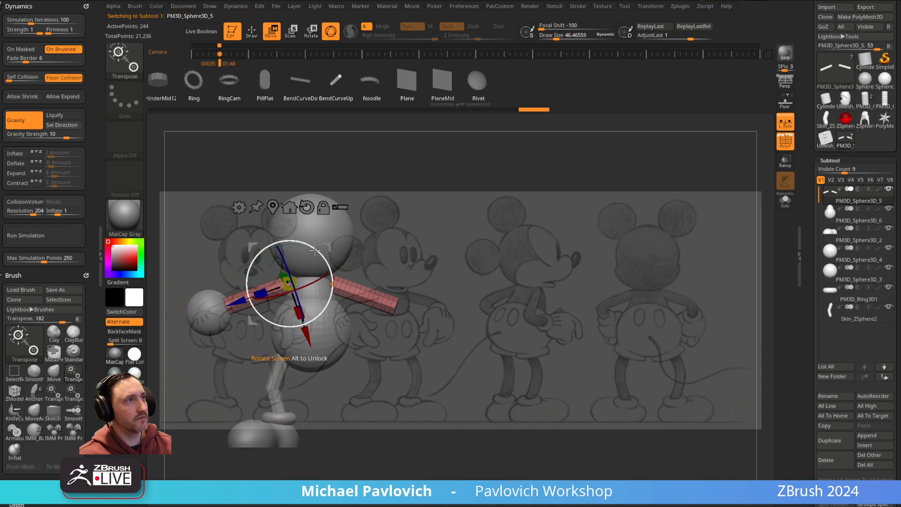
{"action": "left_click_drag", "start_coordinate": [310, 251], "coordinate": [329, 252]}
{"action": "key", "text": "q"}
{"action": "key", "text": "w"}
{"action": "key", "text": "q"}
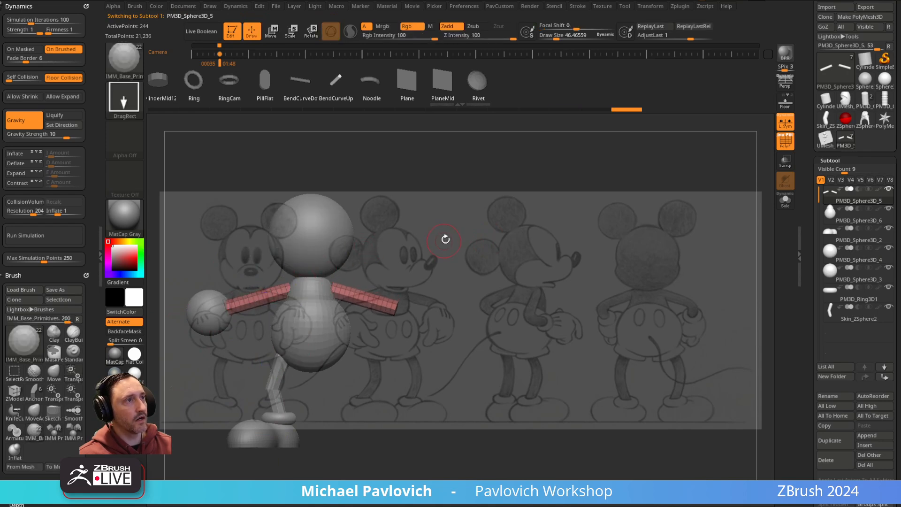
{"action": "key", "text": "Right"}
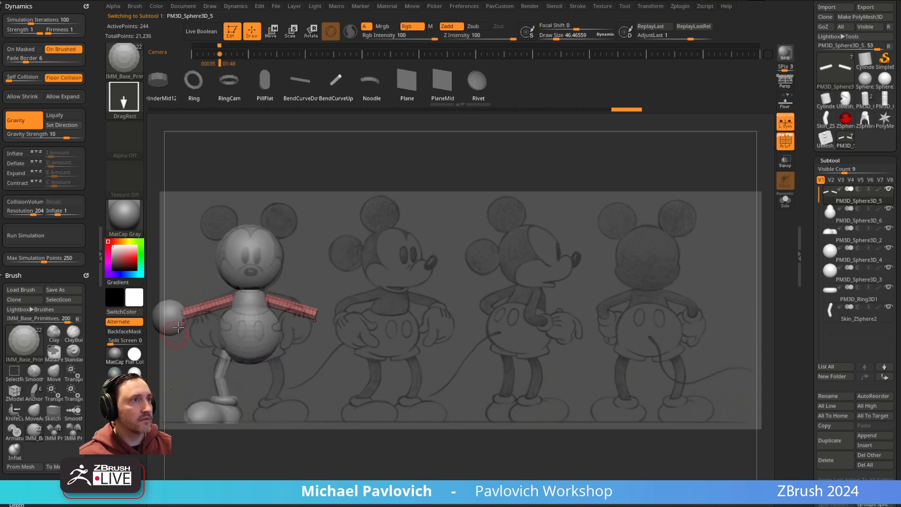
- Select the leg and reshape it with the Move brush to follow the leg in the front reference sketch
{"action": "left_click", "coordinate": [222, 378], "text": "alt"}
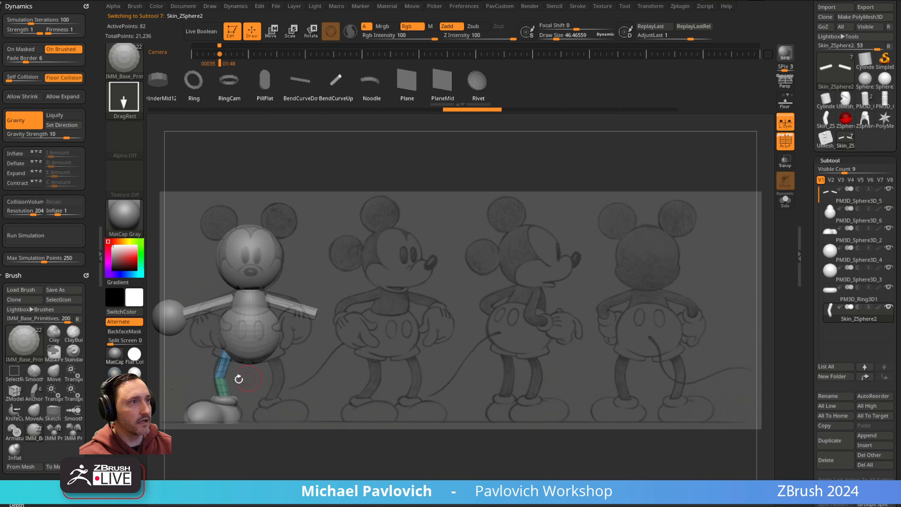
{"action": "key", "text": "s"}
{"action": "left_click", "coordinate": [233, 377]}
{"action": "key", "text": "b"}
{"action": "key", "text": "m"}
{"action": "key", "text": "v"}
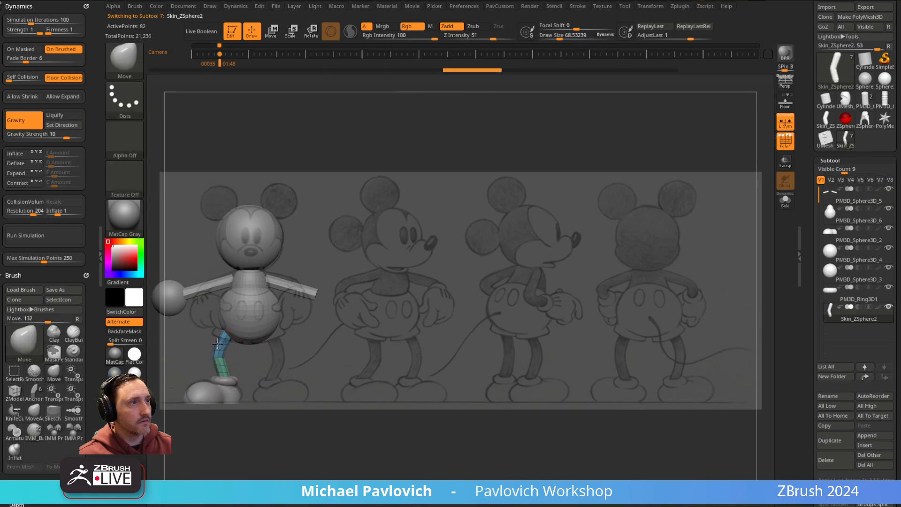
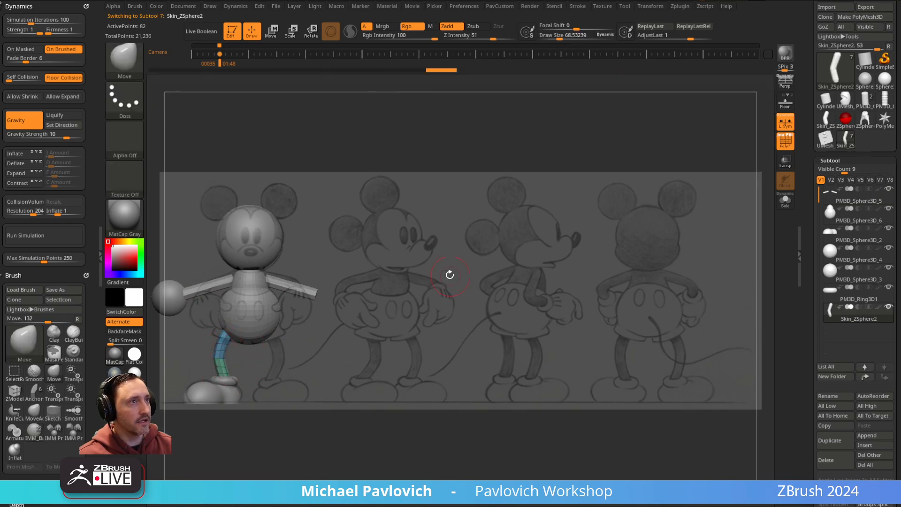
{"action": "key", "text": "s"}
{"action": "left_click", "coordinate": [209, 313]}
- Select the hand sphere with the Standard brush active and scale it into an elongated, flattened ellipsoid at the arm's end
{"action": "key", "text": "b"}
{"action": "key", "text": "s"}
{"action": "key", "text": "t"}
{"action": "key", "text": "s"}
{"action": "left_click", "coordinate": [177, 296], "text": "alt"}
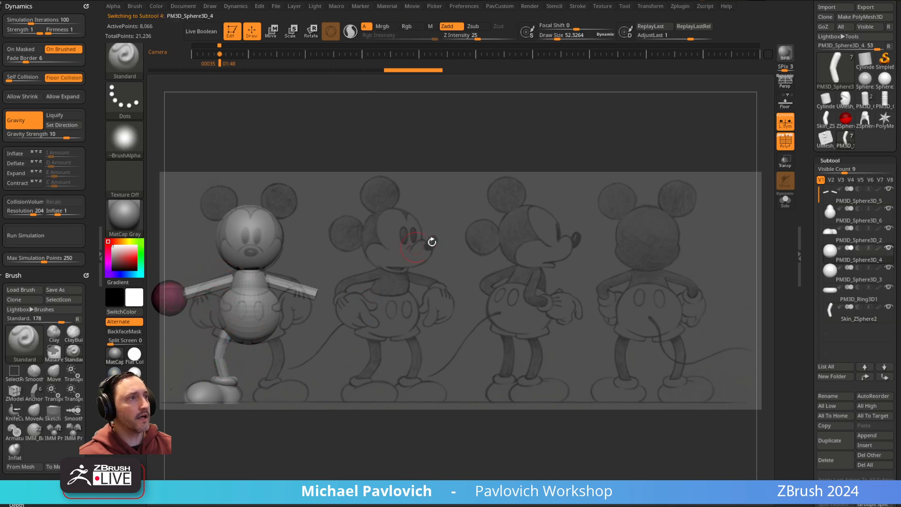
{"action": "mouse_move", "coordinate": [390, 232]}
{"action": "right_mouse_down"}
{"action": "mouse_move", "coordinate": [377, 230]}
{"action": "mouse_move", "coordinate": [526, 241]}
{"action": "right_mouse_up"}
{"action": "right_click_drag", "start_coordinate": [526, 241], "coordinate": [621, 230], "text": "ctrl"}
{"action": "key", "text": "w"}
{"action": "right_click_drag", "start_coordinate": [528, 232], "coordinate": [430, 226]}
{"action": "mouse_move", "coordinate": [337, 230]}
{"action": "left_mouse_down"}
{"action": "mouse_move", "coordinate": [326, 223]}
{"action": "mouse_move", "coordinate": [338, 229]}
{"action": "mouse_move", "coordinate": [309, 248]}
{"action": "left_mouse_up"}
{"action": "key", "text": "q"}
- ZRemesh the hand with the Half option to a low polygon density and rescale it into a flattened palm
{"action": "key", "text": "space"}
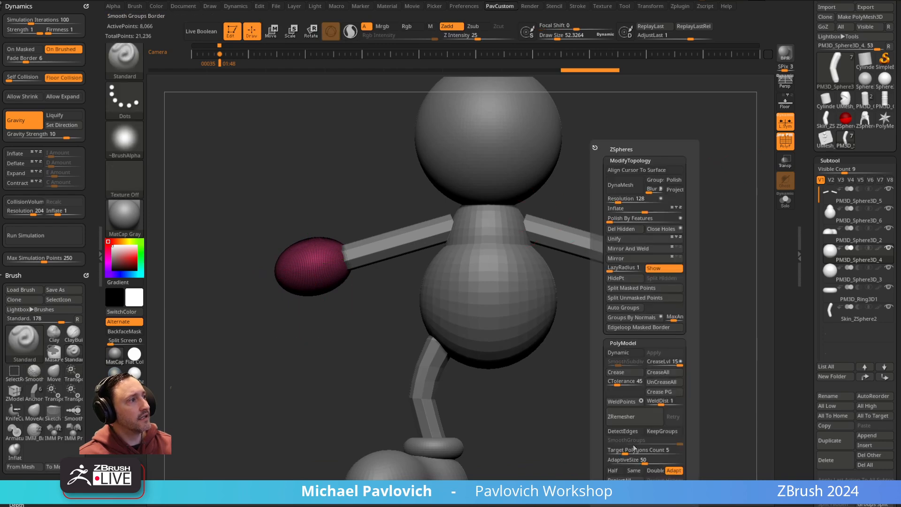
{"action": "left_click", "coordinate": [614, 470]}
{"action": "left_click", "coordinate": [637, 419]}
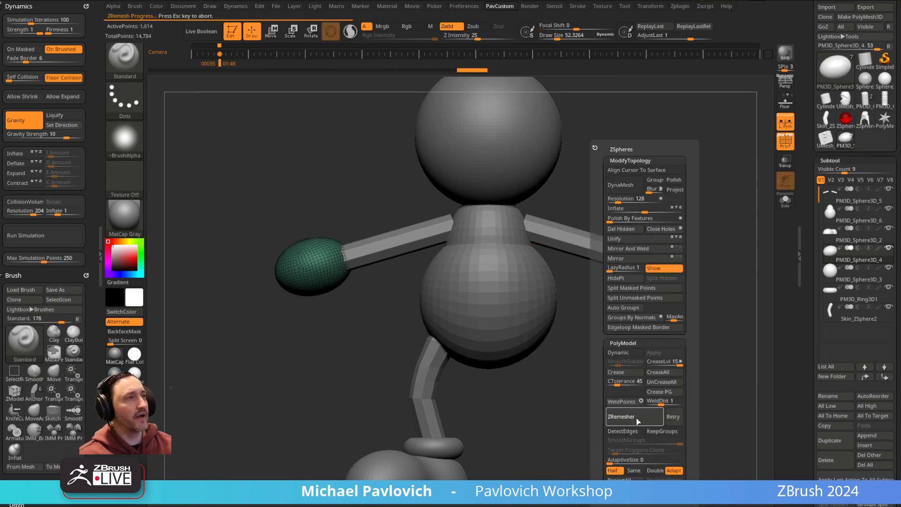
{"action": "left_click_drag", "start_coordinate": [394, 368], "coordinate": [545, 284]}
{"action": "key", "text": "w"}
{"action": "left_click_drag", "start_coordinate": [352, 226], "coordinate": [367, 232]}
{"action": "key", "text": "q"}
{"action": "mouse_move", "coordinate": [638, 155]}
{"action": "left_mouse_down"}
{"action": "mouse_move", "coordinate": [640, 195]}
{"action": "mouse_move", "coordinate": [604, 194]}
{"action": "left_mouse_up"}
{"action": "mouse_move", "coordinate": [643, 235]}
{"action": "left_mouse_down", "text": "alt"}
{"action": "mouse_move", "coordinate": [678, 203]}
{"action": "mouse_move", "coordinate": [621, 213]}
{"action": "mouse_move", "coordinate": [647, 242]}
{"action": "left_mouse_up", "text": "alt"}
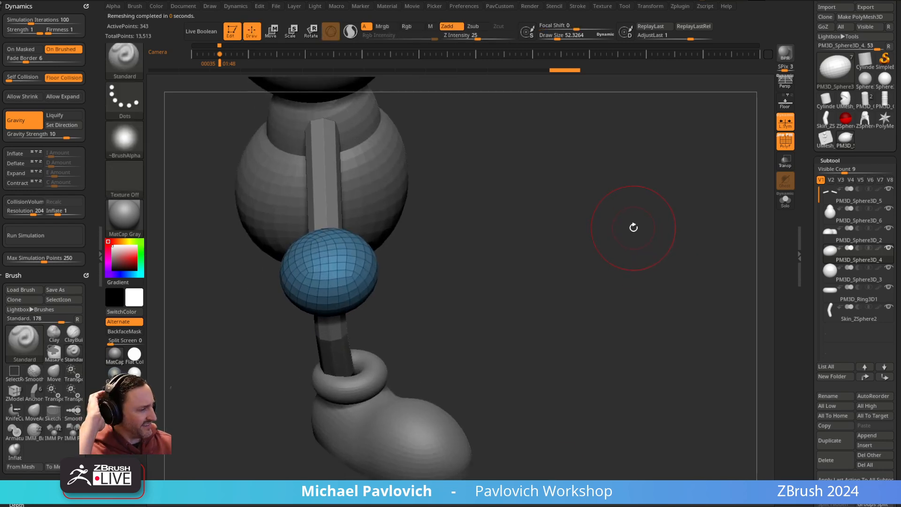
- Set the draw size to about 26.6 and switch to the IMM Primitives brush with Insert Cylinder
{"action": "key", "text": "s"}
{"action": "left_click", "coordinate": [519, 267]}
{"action": "mouse_move", "coordinate": [517, 265]}
{"action": "left_mouse_down", "text": "alt"}
{"action": "mouse_move", "coordinate": [562, 259]}
{"action": "mouse_move", "coordinate": [566, 237]}
{"action": "left_mouse_up", "text": "alt"}
{"action": "key", "text": "4"}
{"action": "key", "text": "m"}
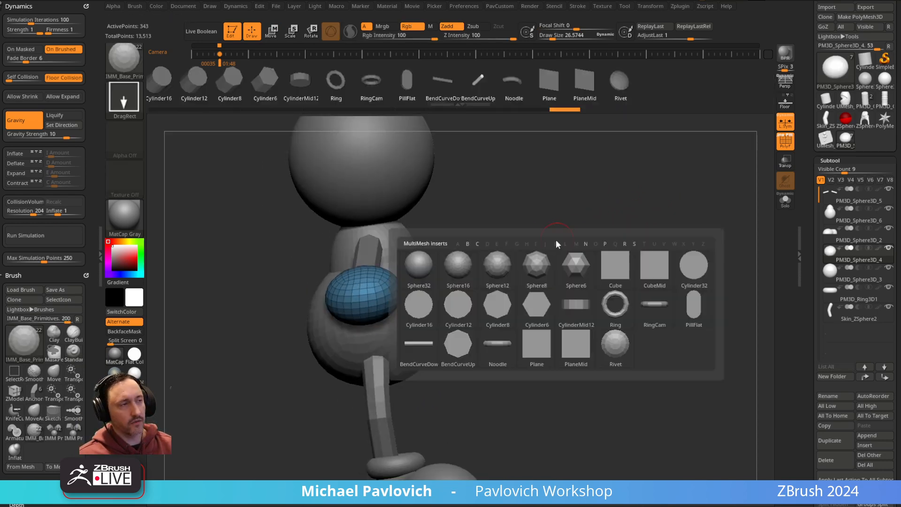
{"action": "left_click", "coordinate": [499, 347]}
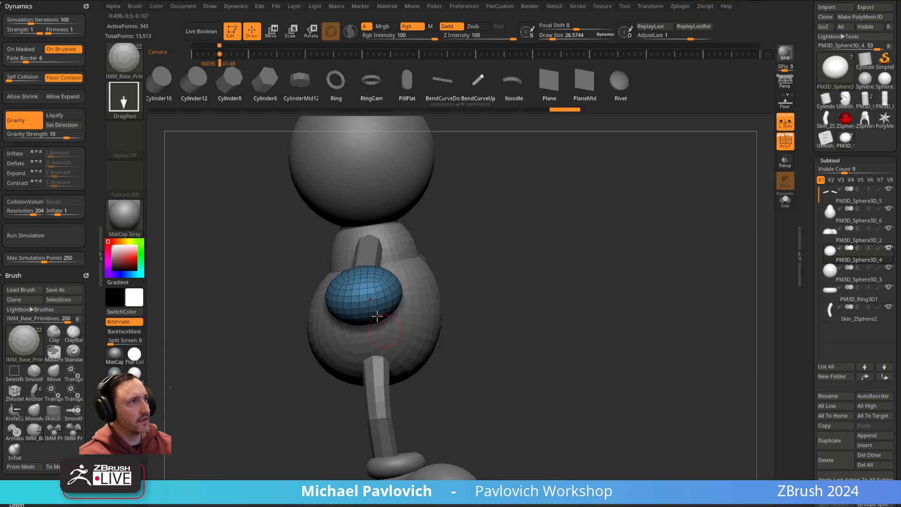
{"action": "mouse_move", "coordinate": [624, 268]}
{"action": "left_mouse_down"}
{"action": "mouse_move", "coordinate": [624, 287]}
{"action": "mouse_move", "coordinate": [618, 282]}
{"action": "left_mouse_up"}
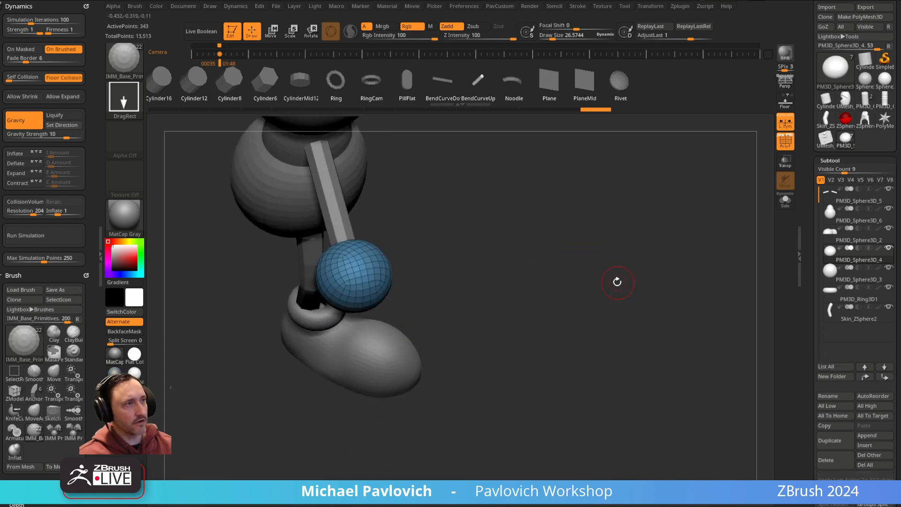
{"action": "key", "text": "b"}
{"action": "key", "text": "i"}
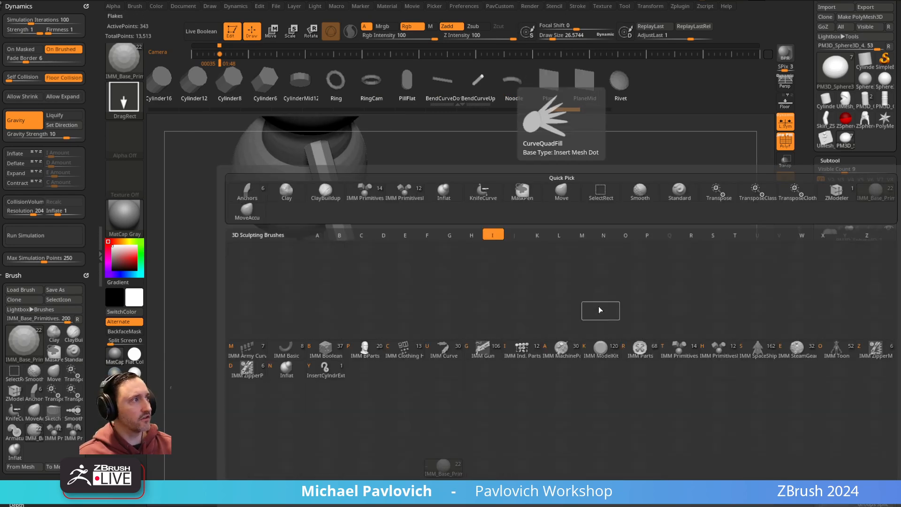
{"action": "left_click", "coordinate": [680, 356]}
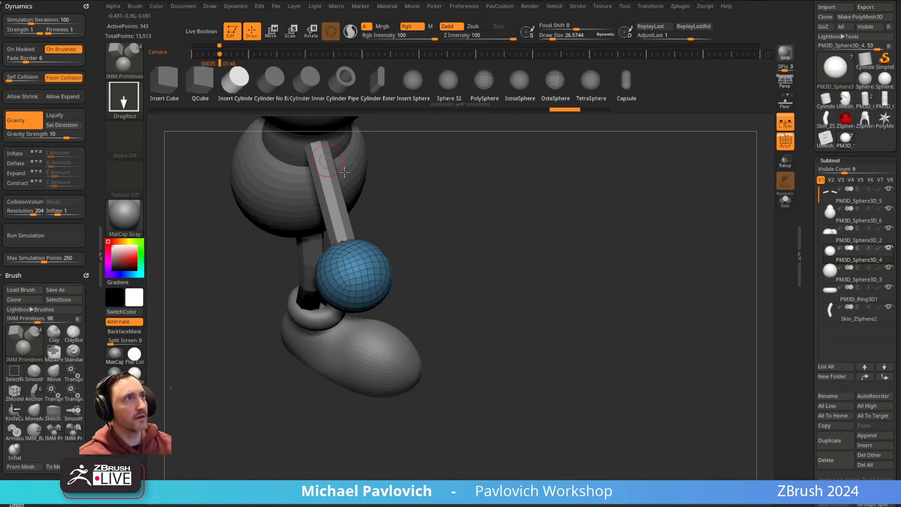
- Insert a short cylinder on the outer end of the palm as the first finger
{"action": "left_click_drag", "start_coordinate": [479, 266], "coordinate": [450, 239]}
{"action": "left_click_drag", "start_coordinate": [345, 311], "coordinate": [345, 311]}
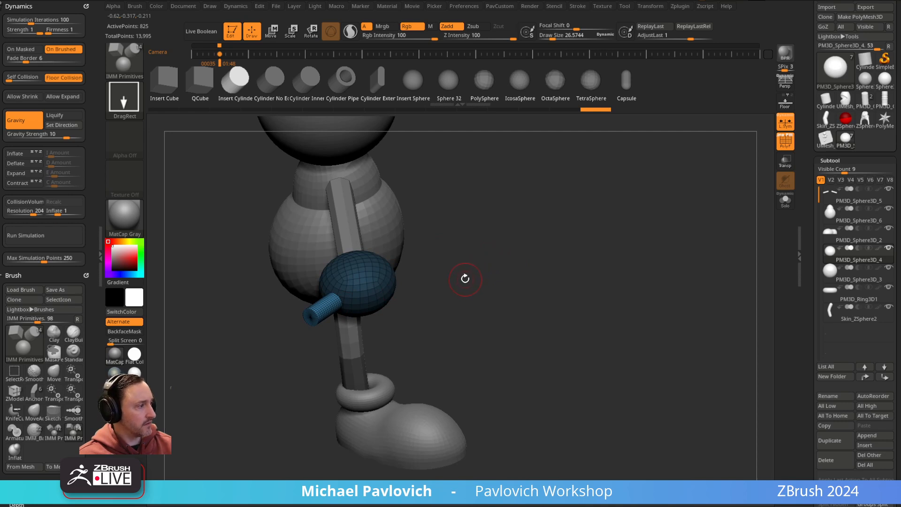
{"action": "left_click_drag", "start_coordinate": [463, 278], "coordinate": [436, 283]}
{"action": "left_click_drag", "start_coordinate": [358, 377], "coordinate": [373, 402]}
- Position the cylinder finger and add three more around the edge of the palm
{"action": "key", "text": "w"}
{"action": "mouse_move", "coordinate": [396, 231]}
{"action": "left_mouse_down"}
{"action": "mouse_move", "coordinate": [422, 246]}
{"action": "mouse_move", "coordinate": [425, 236]}
{"action": "mouse_move", "coordinate": [407, 223]}
{"action": "left_mouse_up"}
{"action": "left_click", "coordinate": [372, 195], "text": "alt"}
{"action": "mouse_move", "coordinate": [414, 298]}
{"action": "left_mouse_down"}
{"action": "mouse_move", "coordinate": [388, 281]}
{"action": "mouse_move", "coordinate": [410, 301]}
{"action": "mouse_move", "coordinate": [416, 295]}
{"action": "mouse_move", "coordinate": [394, 286]}
{"action": "mouse_move", "coordinate": [435, 262]}
{"action": "mouse_move", "coordinate": [432, 226]}
{"action": "left_mouse_up"}
{"action": "left_click_drag", "start_coordinate": [440, 235], "coordinate": [443, 231]}
{"action": "key", "text": "q"}
{"action": "mouse_move", "coordinate": [568, 190]}
{"action": "left_mouse_down"}
{"action": "mouse_move", "coordinate": [618, 207]}
{"action": "mouse_move", "coordinate": [597, 257]}
{"action": "left_mouse_up"}
{"action": "mouse_move", "coordinate": [423, 351]}
{"action": "left_mouse_down", "text": "alt"}
{"action": "mouse_move", "coordinate": [411, 360]}
{"action": "mouse_move", "coordinate": [409, 385]}
{"action": "left_mouse_up", "text": "alt"}
- Rotate the palm and fingers together by about 7.6 degrees to follow the arm
{"action": "key", "text": "w"}
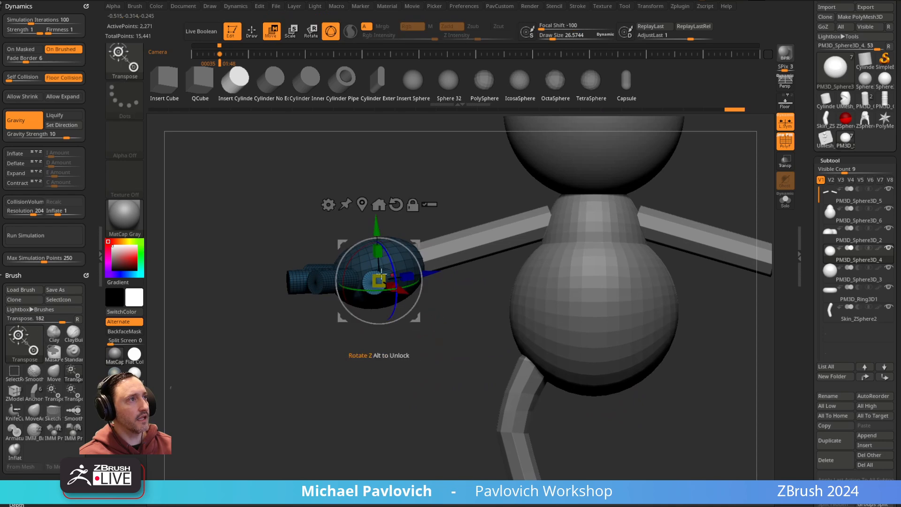
{"action": "left_click_drag", "start_coordinate": [301, 345], "coordinate": [402, 278]}
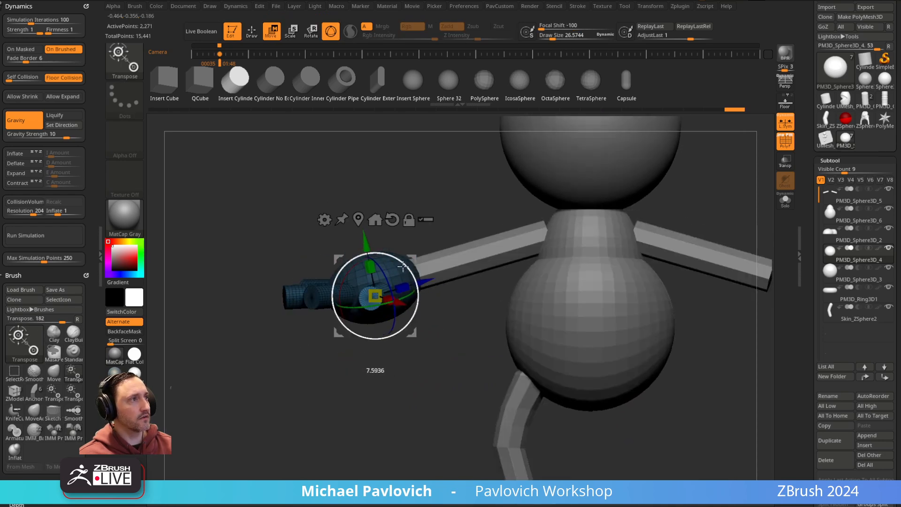
{"action": "key", "text": "q"}
{"action": "left_click_drag", "start_coordinate": [315, 359], "coordinate": [288, 386]}
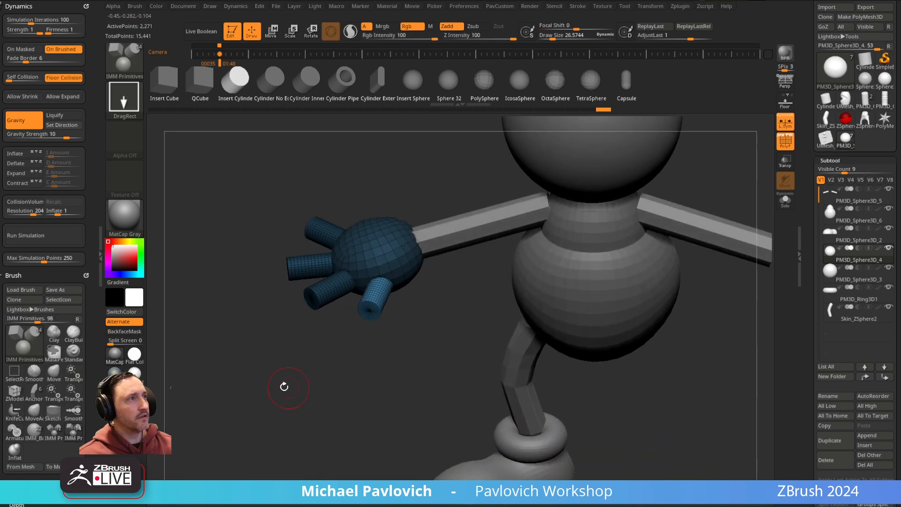
{"action": "key", "text": "w"}
{"action": "key", "text": "q"}
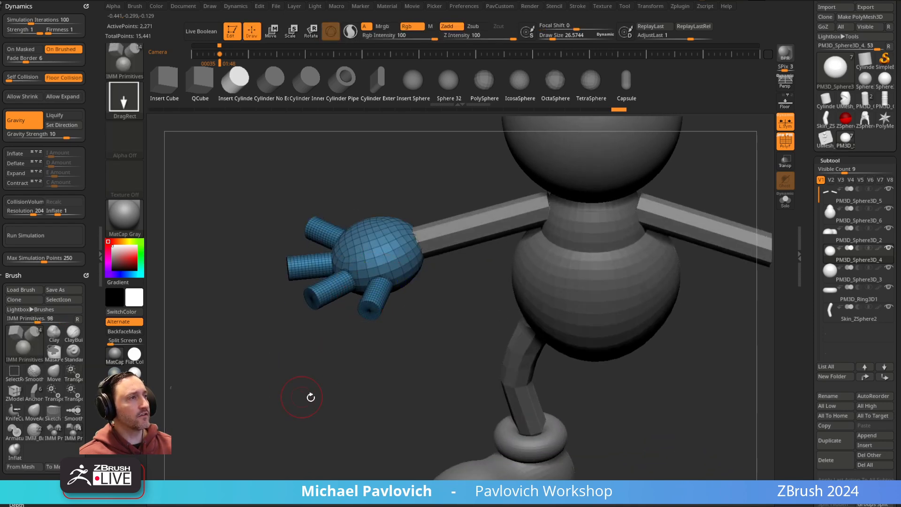
- Assign separate polygroups to the palm, fingers and end caps, and delete the end caps of the finger cylinders
{"action": "key", "text": "3"}
{"action": "left_click", "coordinate": [331, 319]}
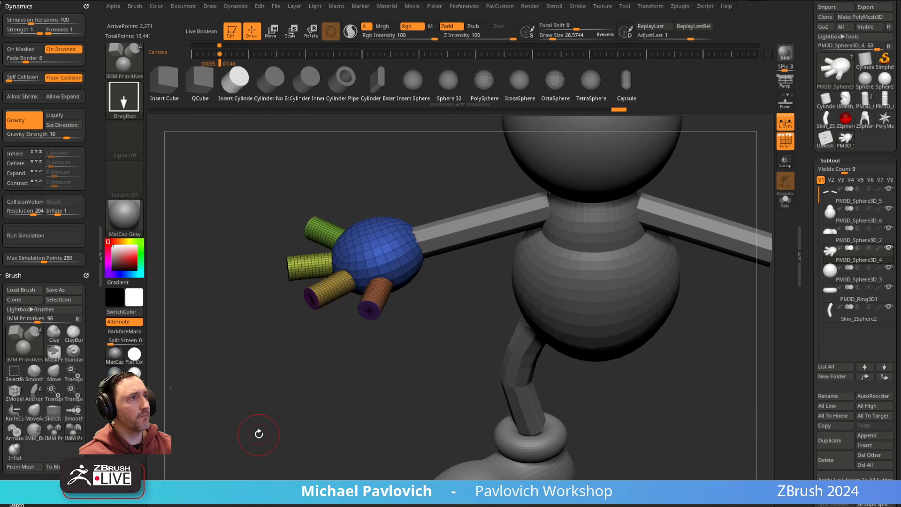
{"action": "mouse_move", "coordinate": [256, 396]}
{"action": "left_mouse_down", "text": "alt"}
{"action": "mouse_move", "coordinate": [291, 426]}
{"action": "mouse_move", "coordinate": [305, 360]}
{"action": "mouse_move", "coordinate": [359, 323]}
{"action": "mouse_move", "coordinate": [525, 257]}
{"action": "left_mouse_up", "text": "alt"}
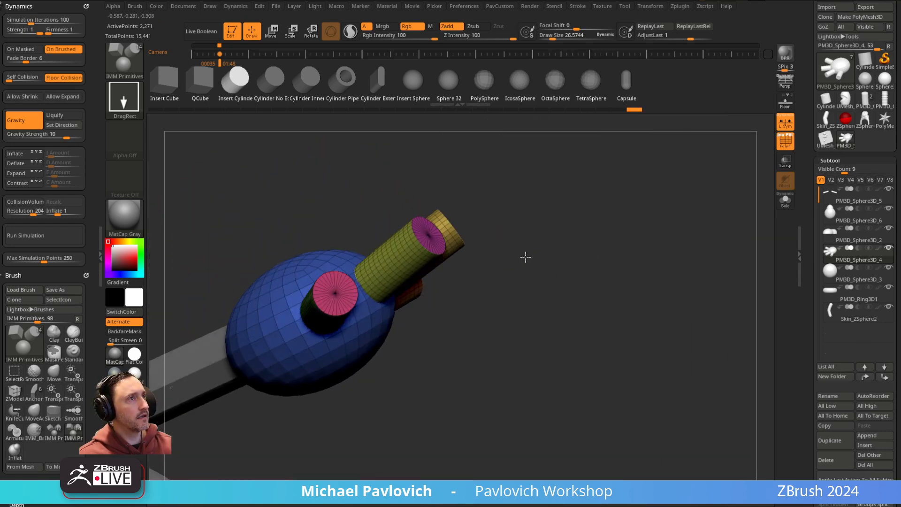
{"action": "left_click", "coordinate": [333, 295], "text": "ctrl+shift"}
{"action": "left_click_drag", "start_coordinate": [565, 202], "coordinate": [507, 263], "text": "ctrl+shift"}
{"action": "left_click", "coordinate": [443, 236], "text": "ctrl+shift"}
{"action": "left_click", "coordinate": [533, 174], "text": "ctrl+shift"}
{"action": "left_click_drag", "start_coordinate": [577, 188], "coordinate": [547, 209]}
{"action": "left_click", "coordinate": [532, 208], "text": "ctrl+shift"}
{"action": "key", "text": "space"}
{"action": "left_click", "coordinate": [652, 233]}
- Close the open end of the orange finger with a rounded cap using ZModeler's Close edge action
{"action": "mouse_move", "coordinate": [573, 349]}
{"action": "left_mouse_down"}
{"action": "mouse_move", "coordinate": [529, 378]}
{"action": "mouse_move", "coordinate": [521, 397]}
{"action": "left_mouse_up"}
{"action": "key", "text": "b"}
{"action": "key", "text": "z"}
{"action": "key", "text": "m"}
{"action": "key", "text": "space"}
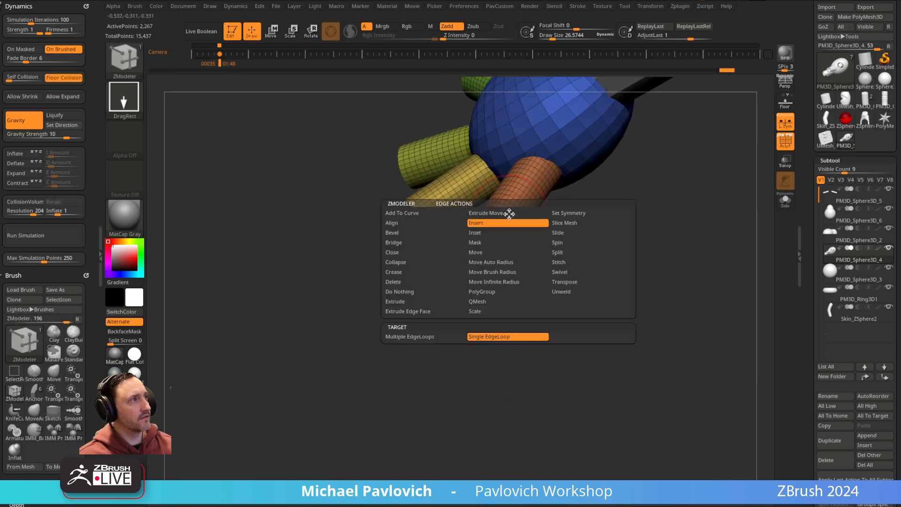
{"action": "left_click", "coordinate": [406, 252]}
{"action": "left_click", "coordinate": [487, 337]}
{"action": "left_click_drag", "start_coordinate": [475, 374], "coordinate": [502, 287]}
{"action": "left_click", "coordinate": [504, 272]}
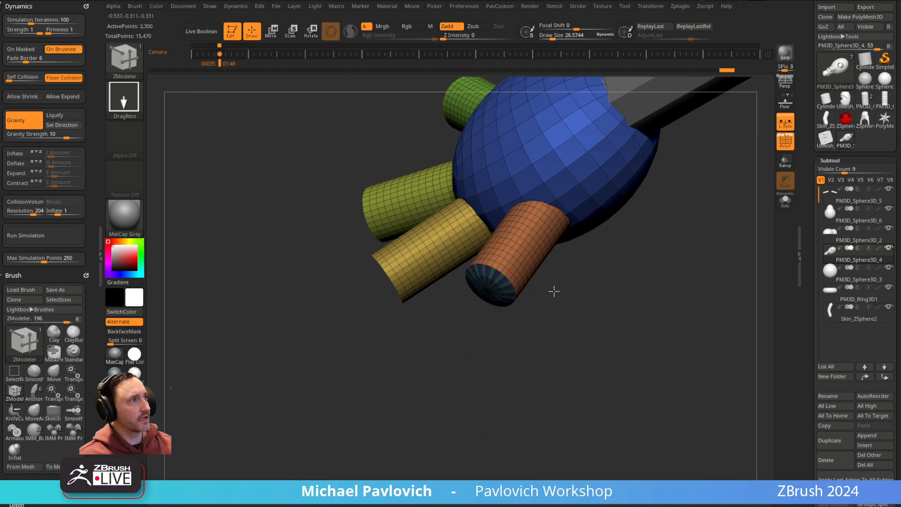
- Close the open ends of the other three fingers with the same rounded caps
{"action": "left_click_drag", "start_coordinate": [585, 295], "coordinate": [529, 367]}
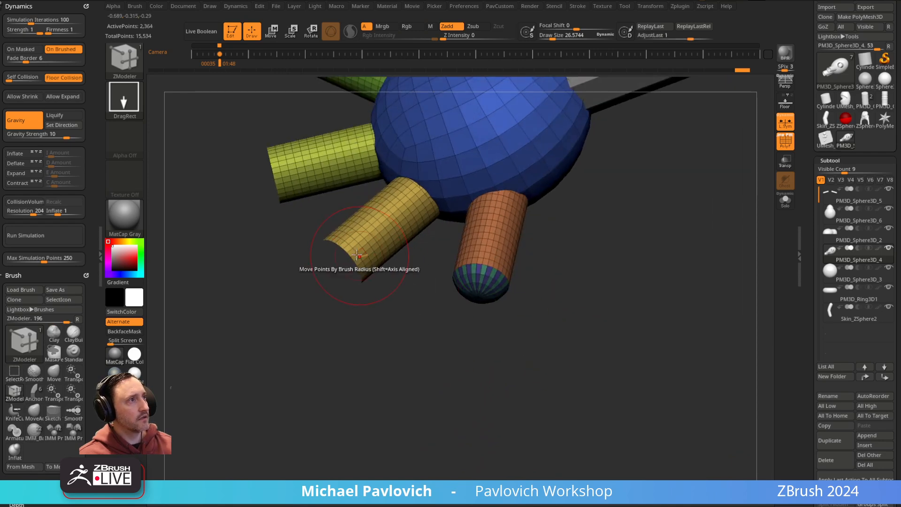
{"action": "left_click", "coordinate": [351, 256]}
{"action": "left_click_drag", "start_coordinate": [254, 299], "coordinate": [361, 405], "text": "alt"}
{"action": "left_click", "coordinate": [345, 232]}
{"action": "left_click_drag", "start_coordinate": [285, 223], "coordinate": [293, 321], "text": "alt"}
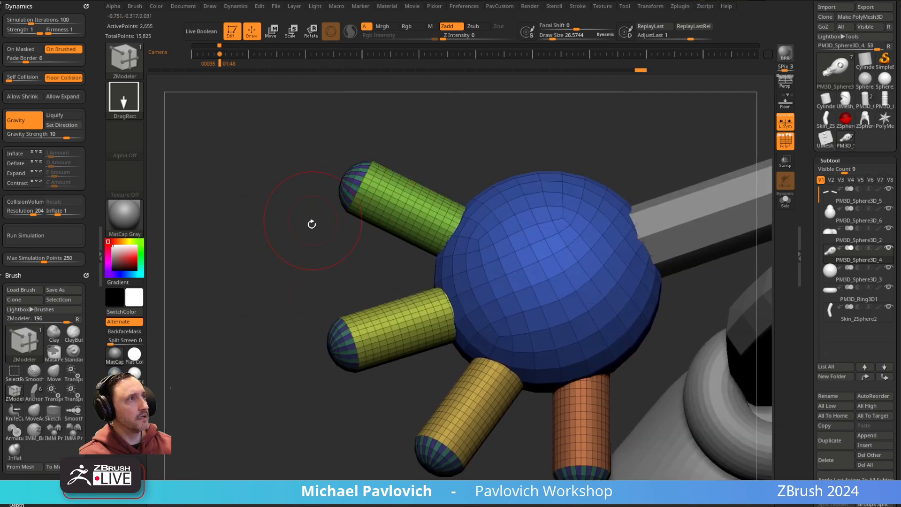
- Isolate the rounded fingertip caps, assign them one shared polygroup, and show the whole hand again
{"action": "left_click_drag", "start_coordinate": [313, 220], "coordinate": [303, 184], "text": "alt"}
{"action": "left_click", "coordinate": [350, 185], "text": "ctrl+shift"}
{"action": "key", "text": "ctrl+w"}
{"action": "left_click", "coordinate": [283, 265], "text": "ctrl+shift"}
{"action": "left_click_drag", "start_coordinate": [281, 266], "coordinate": [276, 175], "text": "alt"}
{"action": "left_click_drag", "start_coordinate": [317, 123], "coordinate": [316, 286]}
- Fuse the palm and fingers into one mesh with Remesh By Union
{"action": "key", "text": "w"}
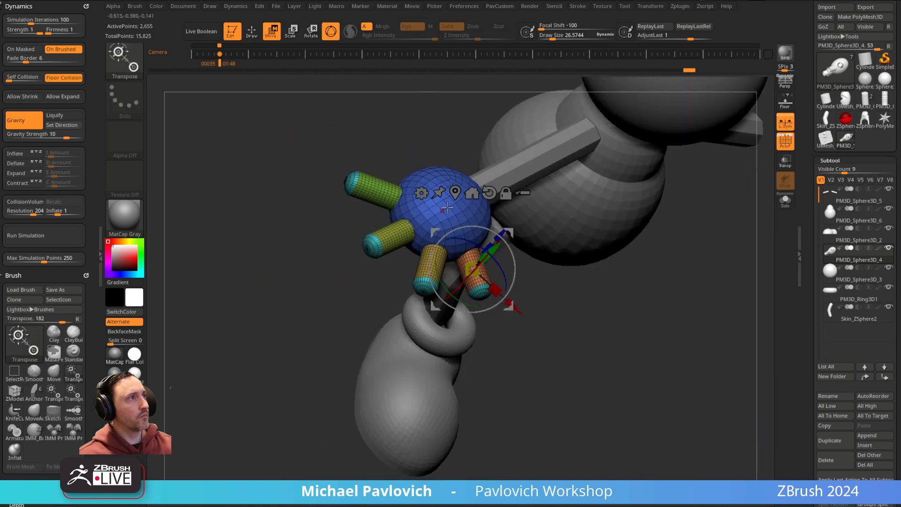
{"action": "left_click", "coordinate": [421, 192]}
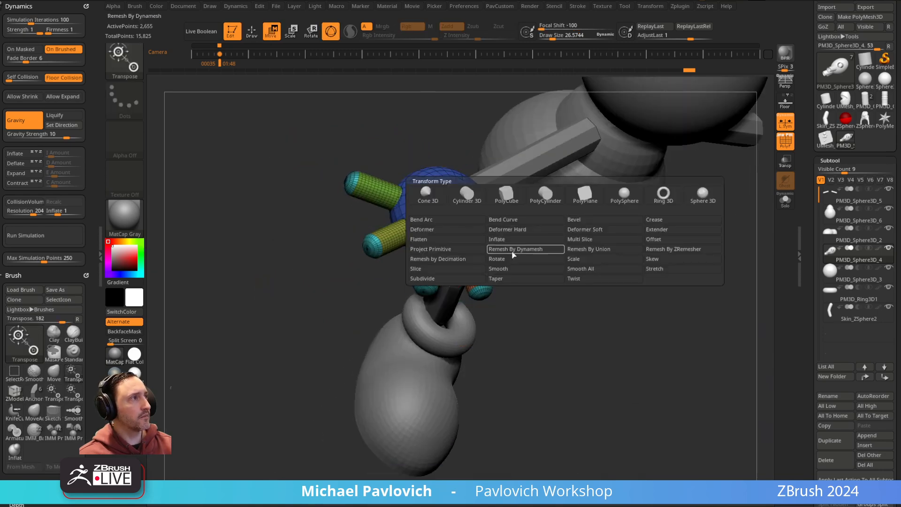
{"action": "left_click", "coordinate": [561, 251]}
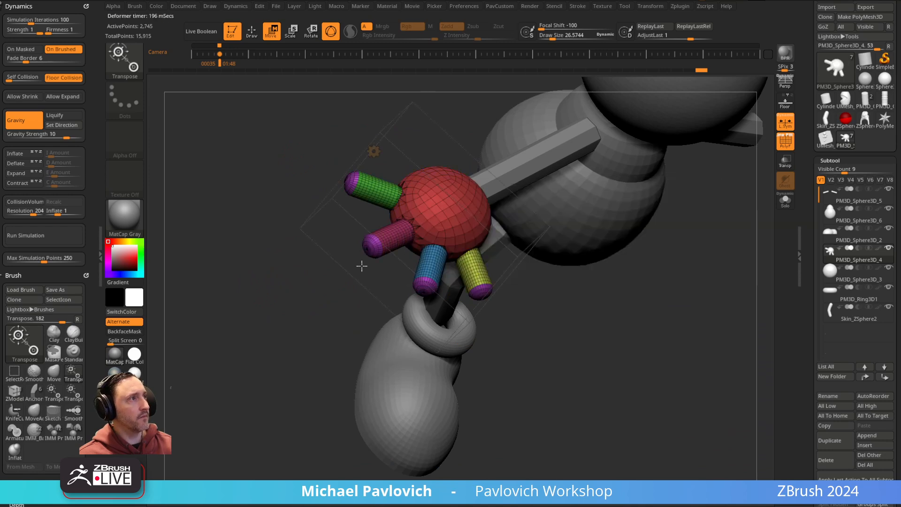
- Try to ZRemesh the fused hand with KeepGroups enabled
{"action": "key", "text": "2"}
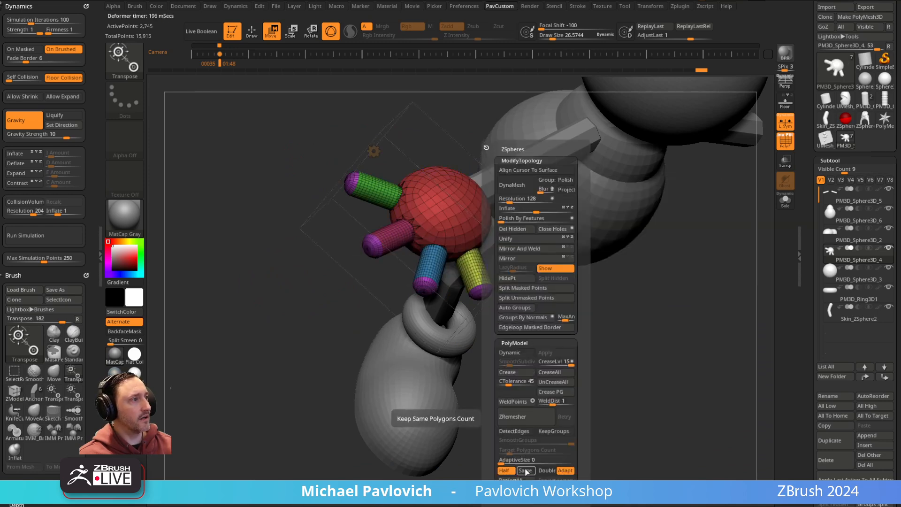
{"action": "left_click", "coordinate": [554, 430]}
{"action": "left_click", "coordinate": [535, 422]}
{"action": "key", "text": "q"}
{"action": "mouse_move", "coordinate": [295, 380]}
{"action": "left_mouse_down"}
{"action": "mouse_move", "coordinate": [308, 376]}
{"action": "mouse_move", "coordinate": [282, 348]}
{"action": "mouse_move", "coordinate": [322, 247]}
{"action": "mouse_move", "coordinate": [394, 262]}
{"action": "mouse_move", "coordinate": [602, 271]}
{"action": "mouse_move", "coordinate": [557, 343]}
{"action": "mouse_move", "coordinate": [551, 314]}
{"action": "mouse_move", "coordinate": [618, 286]}
{"action": "mouse_move", "coordinate": [684, 314]}
{"action": "mouse_move", "coordinate": [663, 284]}
{"action": "mouse_move", "coordinate": [378, 364]}
{"action": "mouse_move", "coordinate": [413, 214]}
{"action": "mouse_move", "coordinate": [475, 310]}
{"action": "mouse_move", "coordinate": [486, 358]}
{"action": "left_mouse_up"}
{"action": "key", "text": "ctrl+z"}
- Switch to the IMM base primitives brush with the RingCam mesh and isolate the hand in Solo mode
{"action": "key", "text": "i"}
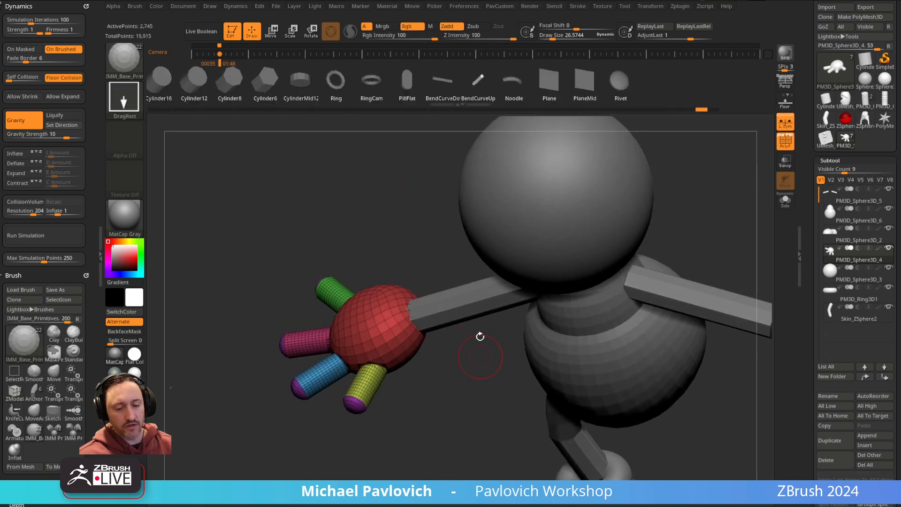
{"action": "key", "text": "m"}
{"action": "mouse_move", "coordinate": [429, 447]}
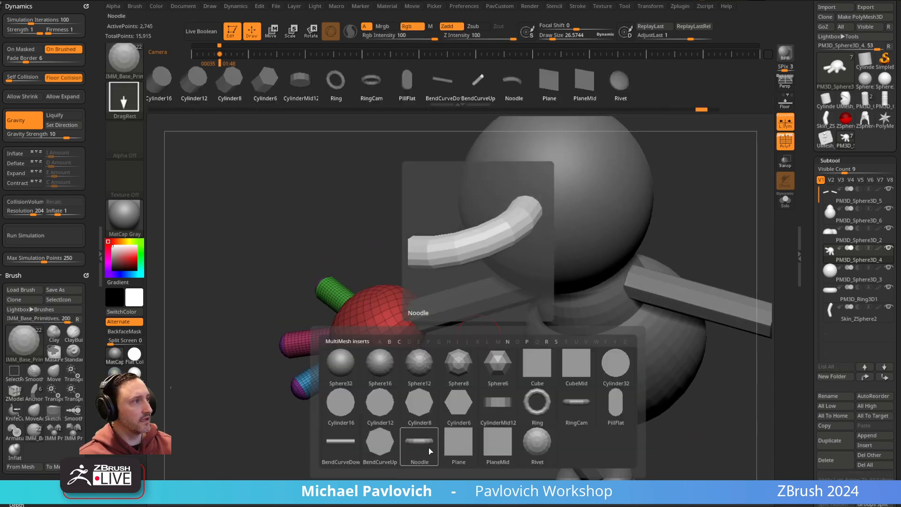
{"action": "left_click", "coordinate": [576, 403]}
{"action": "left_click", "coordinate": [786, 200]}
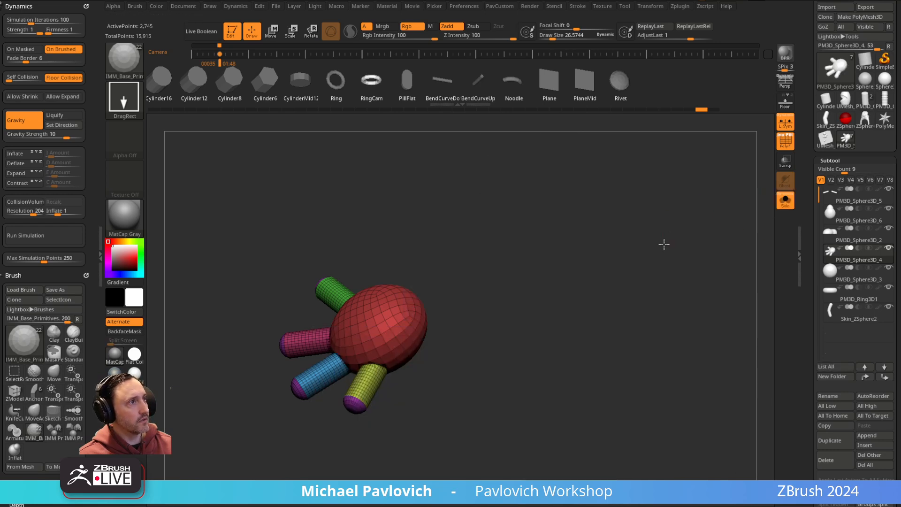
- Try to insert a RingCam ring on the wrist end of the palm
{"action": "left_click_drag", "start_coordinate": [668, 237], "coordinate": [503, 299]}
{"action": "left_click_drag", "start_coordinate": [399, 319], "coordinate": [425, 337]}
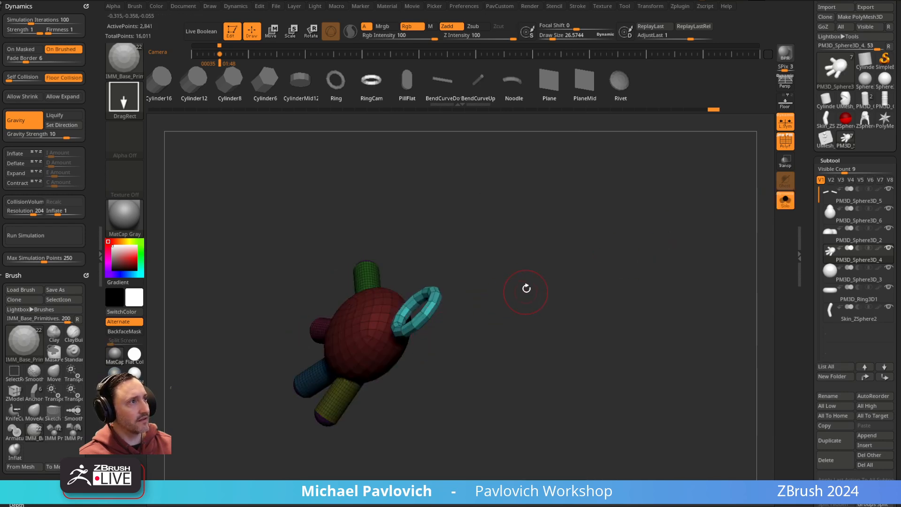
{"action": "left_click_drag", "start_coordinate": [519, 295], "coordinate": [553, 266]}
{"action": "key", "text": "w"}
{"action": "key", "text": "q"}
{"action": "key", "text": "space"}
{"action": "key", "text": "m"}
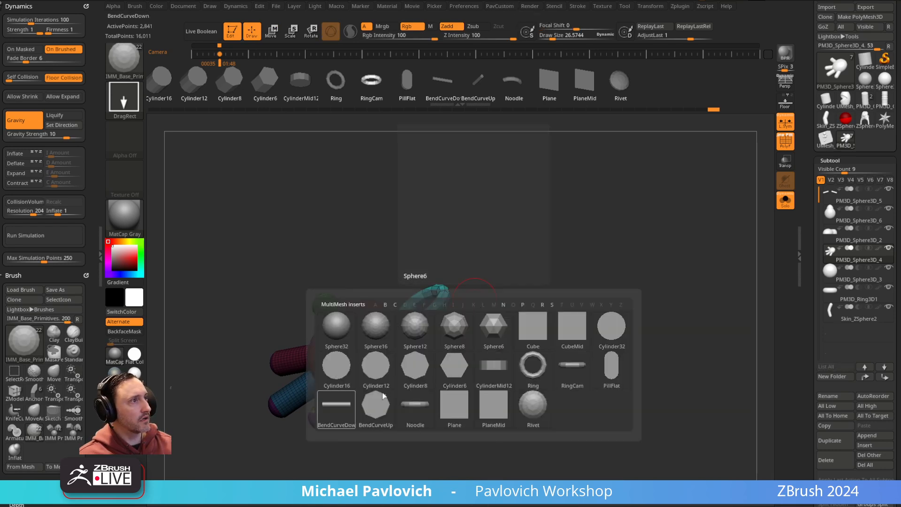
{"action": "key", "text": "ctrl+z"}
- Insert a Ring on the wrist end of the palm and move it about 0.13 units along its axis
{"action": "key", "text": "m"}
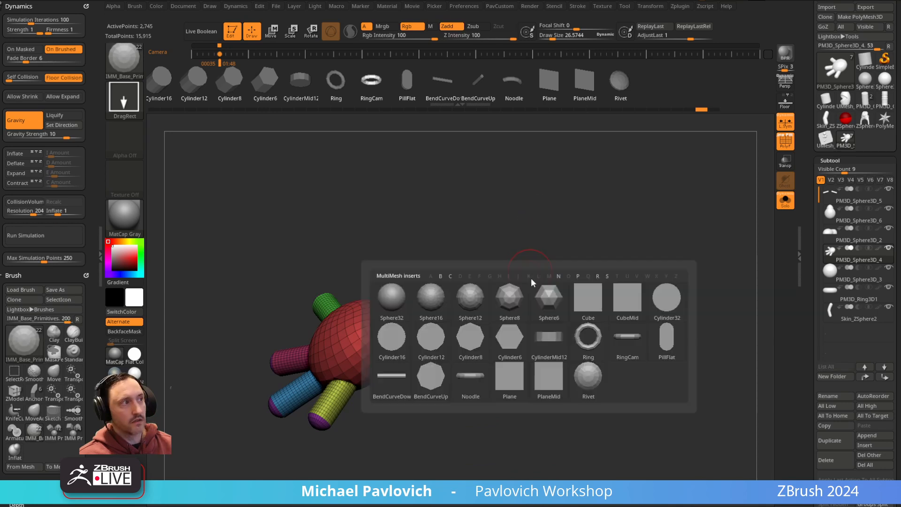
{"action": "left_click", "coordinate": [588, 342]}
{"action": "left_click_drag", "start_coordinate": [524, 288], "coordinate": [422, 321]}
{"action": "left_click_drag", "start_coordinate": [362, 335], "coordinate": [387, 354]}
{"action": "left_click_drag", "start_coordinate": [508, 308], "coordinate": [564, 239]}
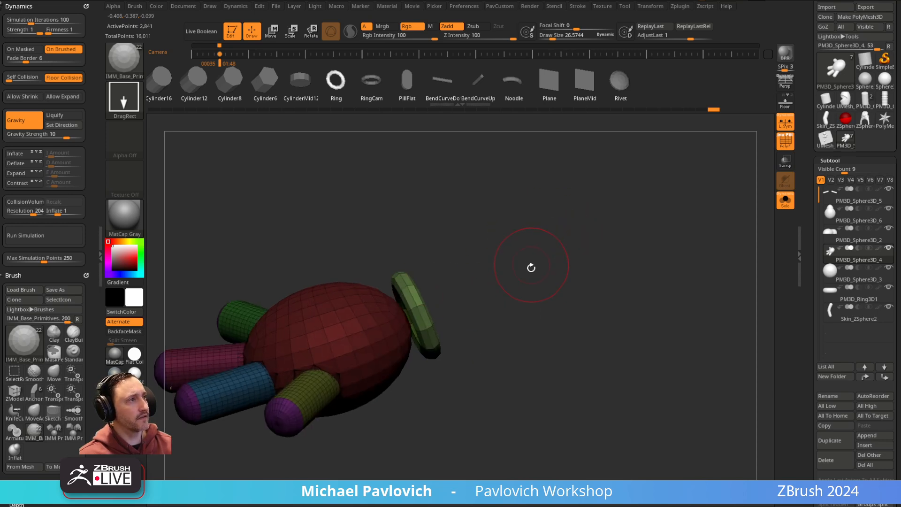
{"action": "key", "text": "w"}
{"action": "left_click", "coordinate": [272, 286], "text": "alt"}
{"action": "left_click_drag", "start_coordinate": [517, 243], "coordinate": [521, 246]}
{"action": "left_click_drag", "start_coordinate": [444, 304], "coordinate": [448, 308]}
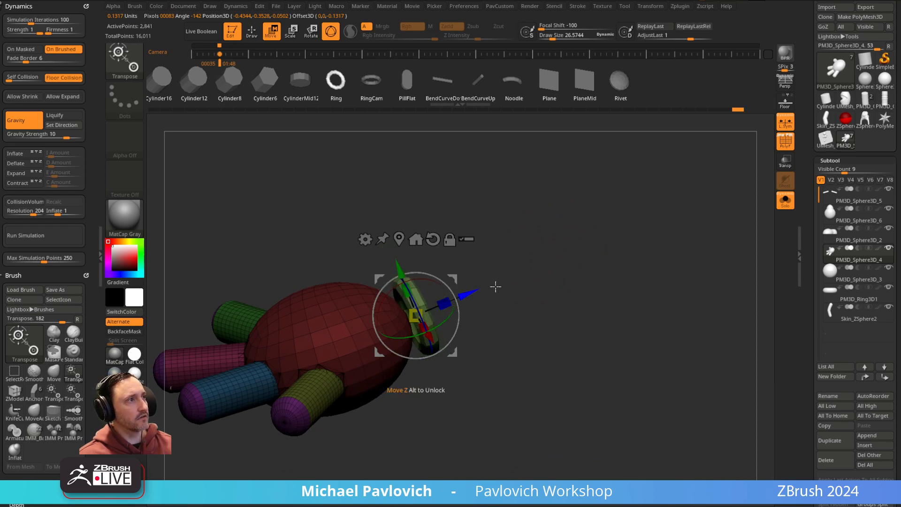
- Inflate the wrist ring to thicken it
{"action": "left_click_drag", "start_coordinate": [528, 268], "coordinate": [477, 311]}
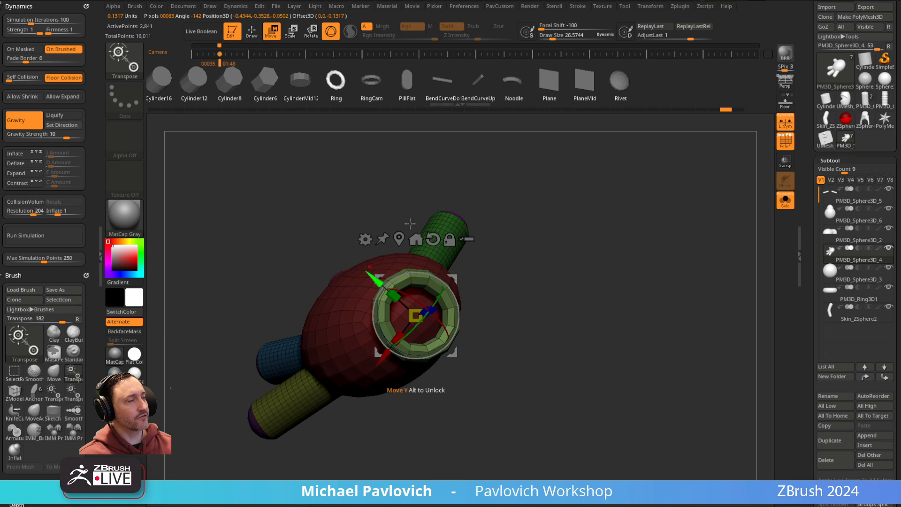
{"action": "left_click_drag", "start_coordinate": [542, 269], "coordinate": [510, 273]}
{"action": "key", "text": "space"}
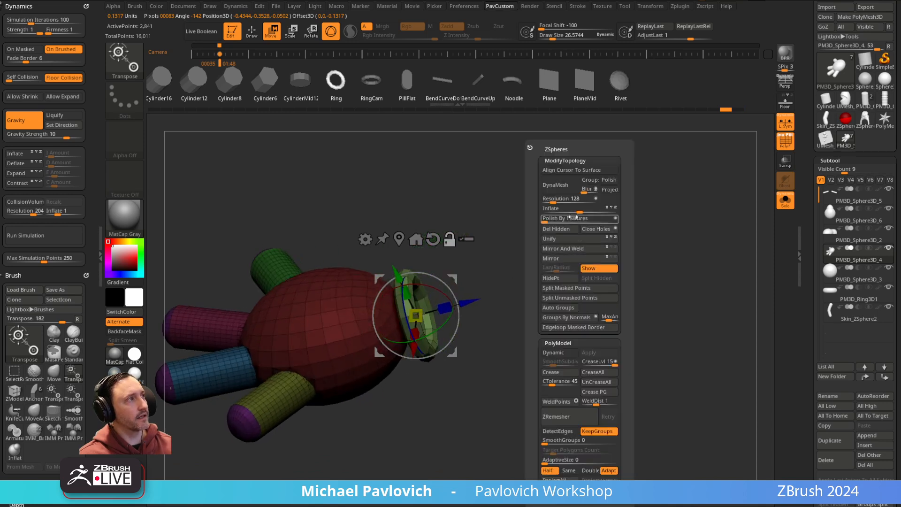
{"action": "left_click_drag", "start_coordinate": [576, 209], "coordinate": [584, 210]}
{"action": "left_click_drag", "start_coordinate": [507, 266], "coordinate": [459, 281]}
- Compare the hand with the reference sketches and adjust the ring at the wrist
{"action": "key", "text": "shift+z"}
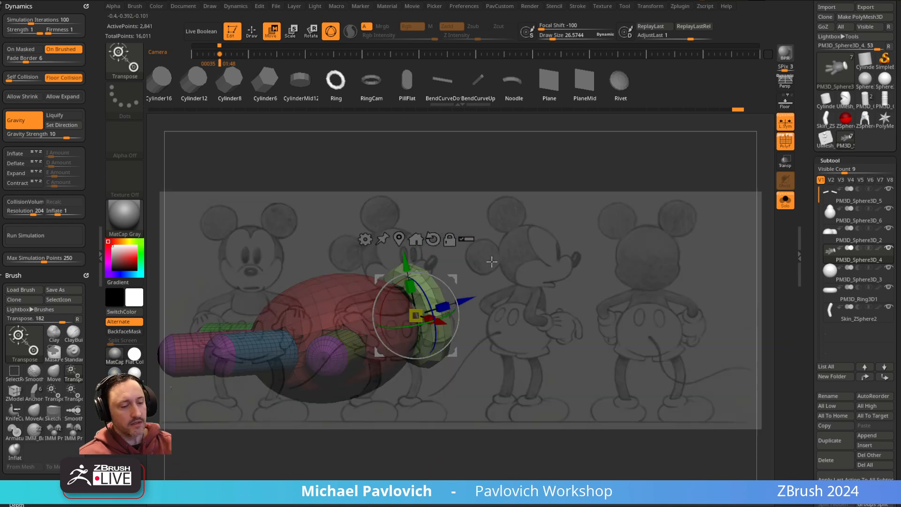
{"action": "key", "text": "Right"}
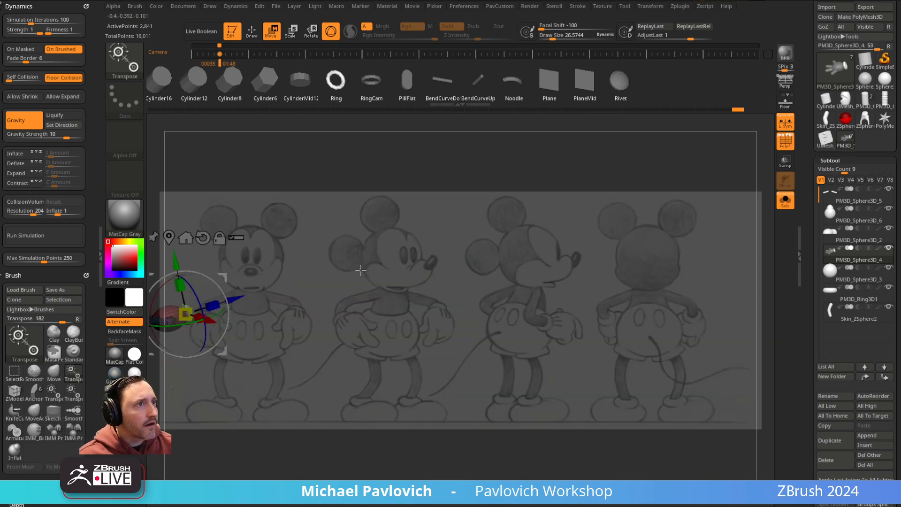
{"action": "key", "text": "shift+z"}
{"action": "key", "text": "q"}
{"action": "mouse_move", "coordinate": [376, 265]}
{"action": "left_mouse_down", "text": "alt"}
{"action": "mouse_move", "coordinate": [480, 257]}
{"action": "mouse_move", "coordinate": [486, 334]}
{"action": "mouse_move", "coordinate": [489, 261]}
{"action": "left_mouse_up", "text": "alt"}
{"action": "key", "text": "w"}
{"action": "left_click_drag", "start_coordinate": [397, 303], "coordinate": [405, 300]}
{"action": "key", "text": "q"}
{"action": "mouse_move", "coordinate": [539, 258]}
{"action": "left_mouse_down"}
{"action": "mouse_move", "coordinate": [477, 245]}
{"action": "mouse_move", "coordinate": [505, 188]}
{"action": "mouse_move", "coordinate": [501, 257]}
{"action": "mouse_move", "coordinate": [476, 287]}
{"action": "left_mouse_up"}
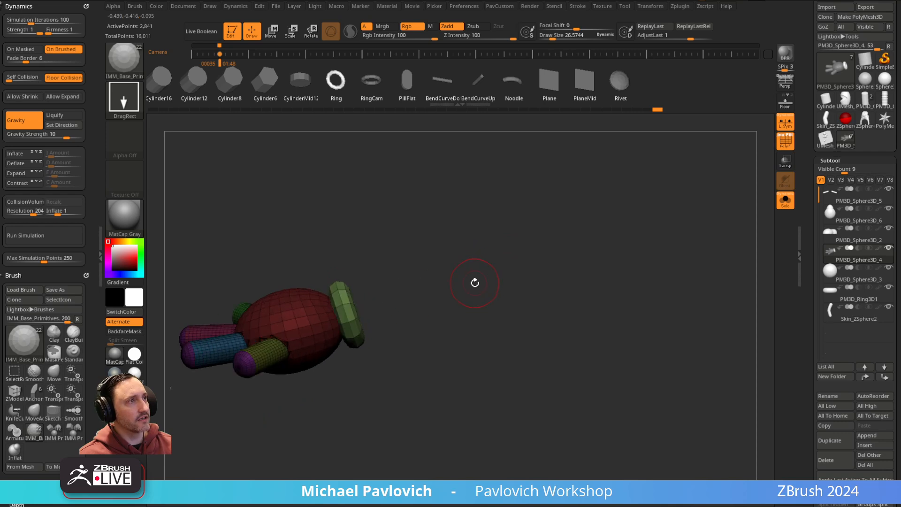
- Split the wrist ring into its own subtool to subdivide it, and merge it back with the hand
{"action": "key", "text": "space"}
{"action": "left_click", "coordinate": [468, 289]}
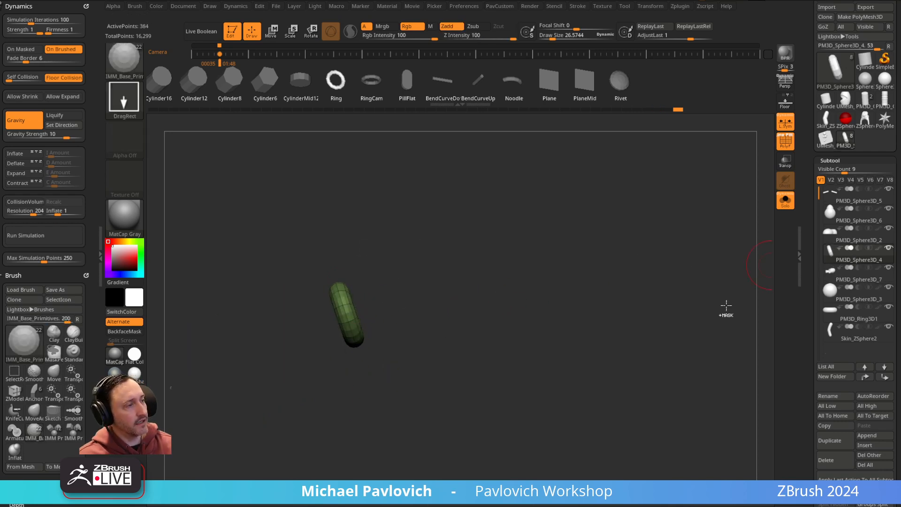
{"action": "key", "text": "ctrl+m"}
{"action": "left_click", "coordinate": [671, 369]}
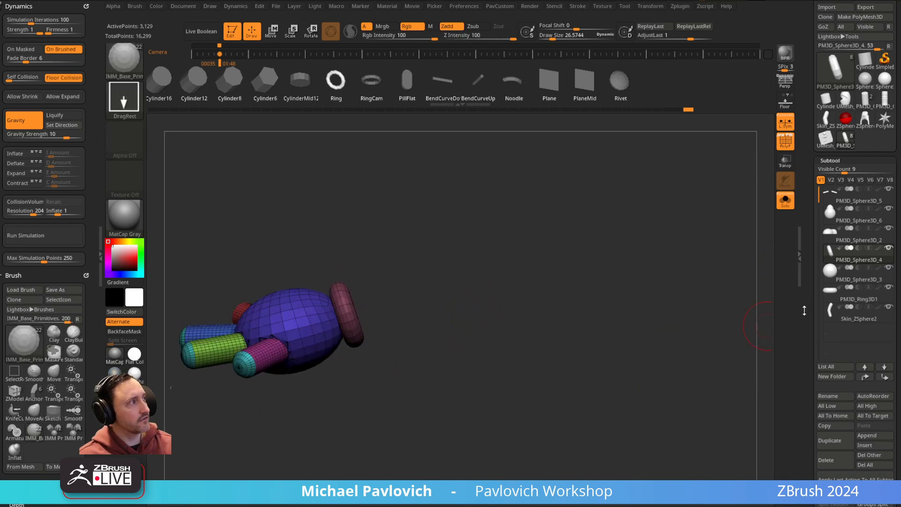
{"action": "scroll", "coordinate": [821, 335], "scroll_direction": "down", "scroll_amount": 5}
{"action": "left_click", "coordinate": [827, 411]}
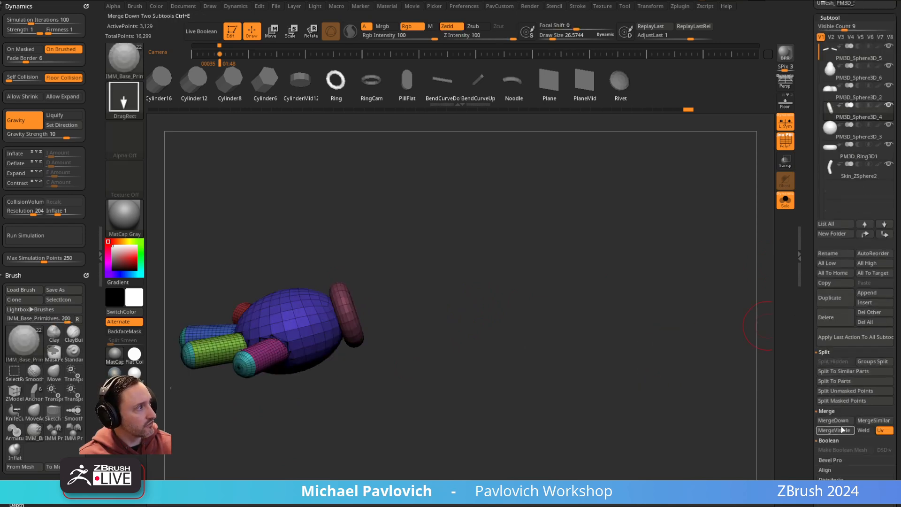
- Mask the hand apart from the ring and refit the ring around the wrist end of the palm
{"action": "left_click_drag", "start_coordinate": [472, 225], "coordinate": [574, 288]}
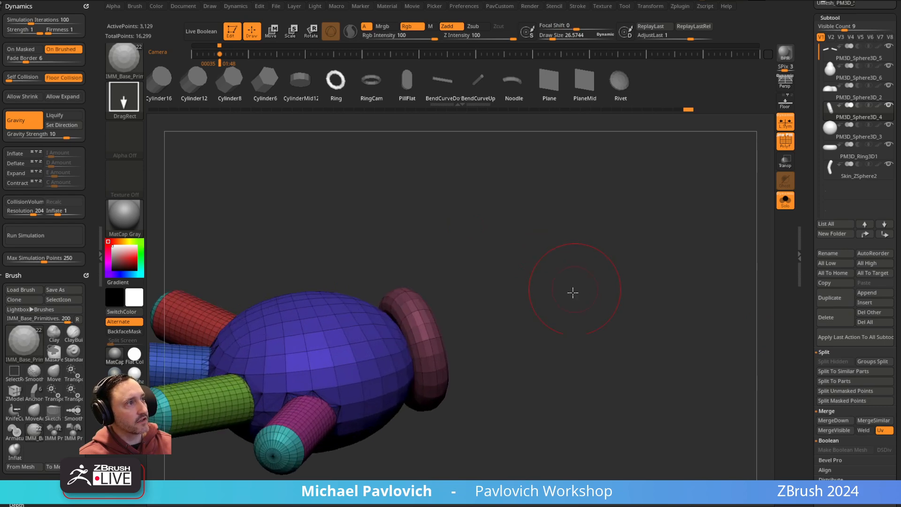
{"action": "left_click_drag", "start_coordinate": [484, 280], "coordinate": [499, 294]}
{"action": "key", "text": "w"}
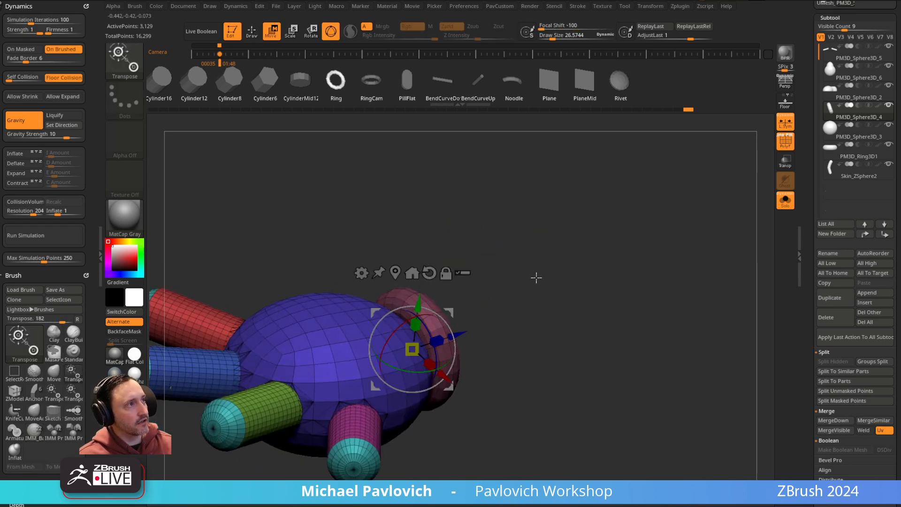
{"action": "left_click", "coordinate": [452, 306], "text": "alt"}
{"action": "left_click", "coordinate": [392, 362], "text": "ctrl"}
{"action": "right_click_drag", "start_coordinate": [394, 361], "coordinate": [444, 324]}
{"action": "left_click_drag", "start_coordinate": [444, 314], "coordinate": [444, 319]}
{"action": "key", "text": "q"}
{"action": "mouse_move", "coordinate": [525, 279]}
{"action": "left_mouse_down"}
{"action": "mouse_move", "coordinate": [598, 283]}
{"action": "mouse_move", "coordinate": [581, 268]}
{"action": "mouse_move", "coordinate": [545, 285]}
{"action": "mouse_move", "coordinate": [538, 272]}
{"action": "mouse_move", "coordinate": [536, 281]}
{"action": "left_mouse_up"}
{"action": "key", "text": "w"}
{"action": "key", "text": "q"}
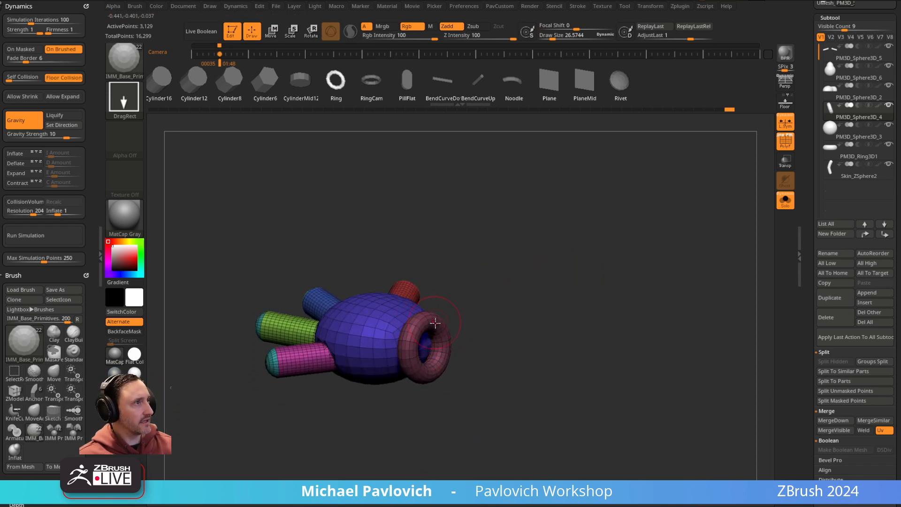
{"action": "left_click_drag", "start_coordinate": [509, 316], "coordinate": [424, 333]}
{"action": "left_click_drag", "start_coordinate": [515, 309], "coordinate": [498, 302]}
- Hide the wrist ring and delete the hidden geometry
{"action": "key", "text": "1"}
{"action": "key", "text": "s"}
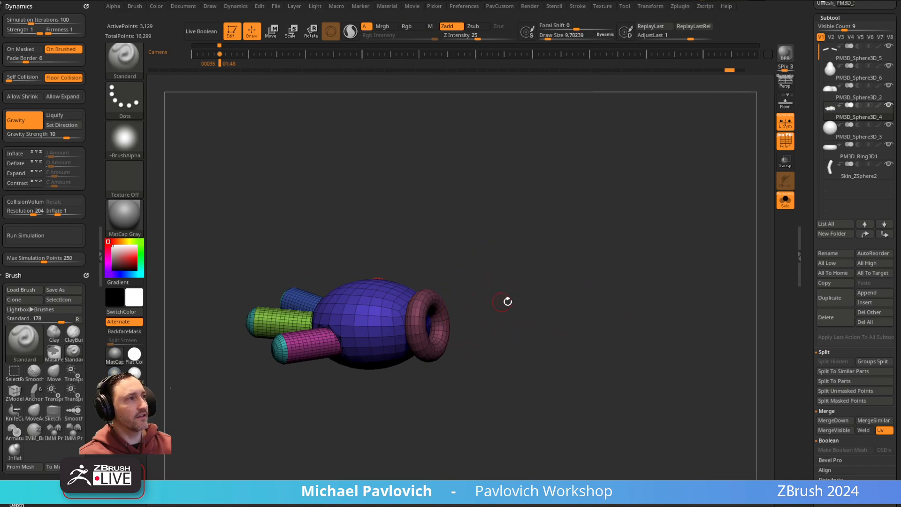
{"action": "left_click", "coordinate": [438, 295], "text": "ctrl+shift"}
{"action": "left_click", "coordinate": [539, 258], "text": "ctrl+shift"}
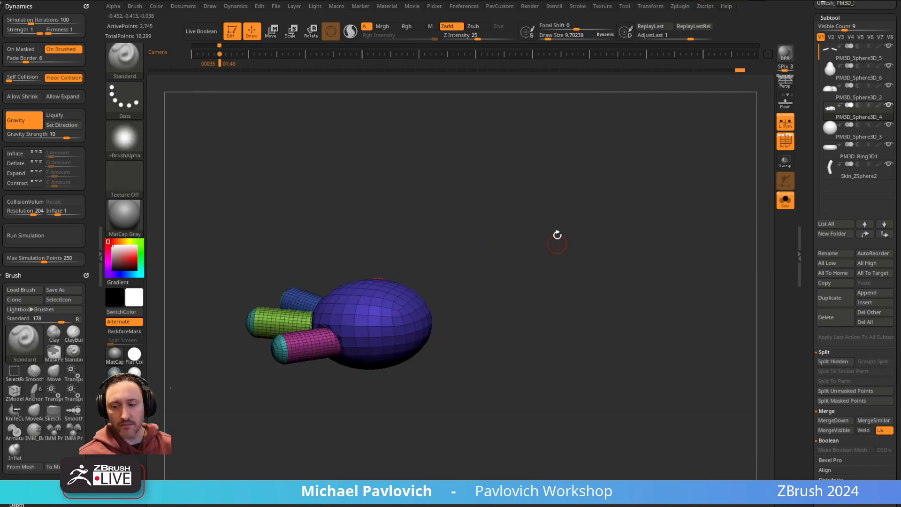
{"action": "key", "text": "2"}
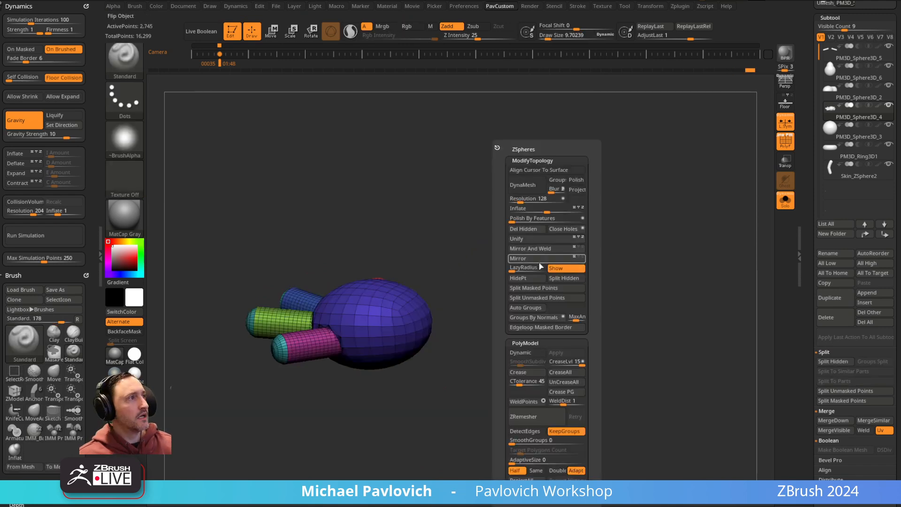
{"action": "left_click", "coordinate": [528, 231]}
- Try to insert a Cylinder16 primitive on the wrist end of the palm as a cuff
{"action": "key", "text": "1"}
{"action": "key", "text": "m"}
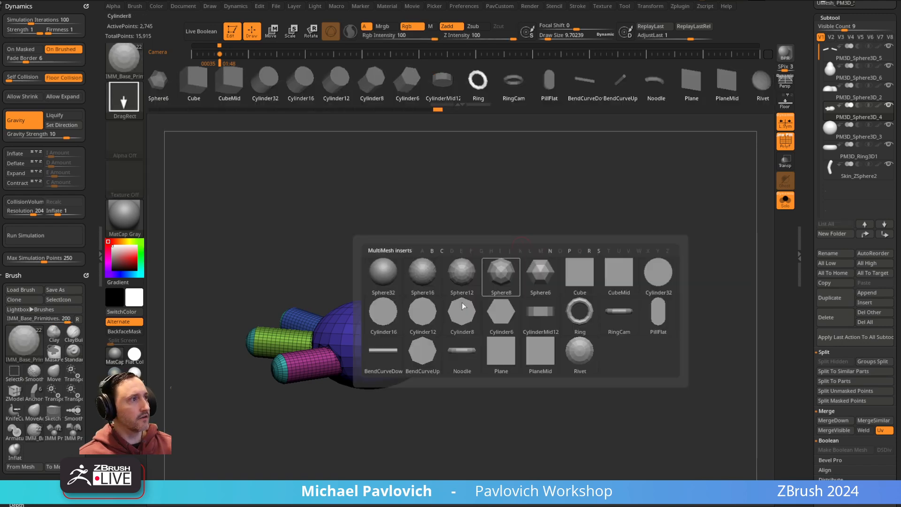
{"action": "left_click", "coordinate": [385, 315]}
{"action": "left_click_drag", "start_coordinate": [485, 273], "coordinate": [493, 267]}
{"action": "left_click_drag", "start_coordinate": [436, 344], "coordinate": [457, 360]}
{"action": "left_click_drag", "start_coordinate": [507, 296], "coordinate": [573, 291]}
{"action": "key", "text": "w"}
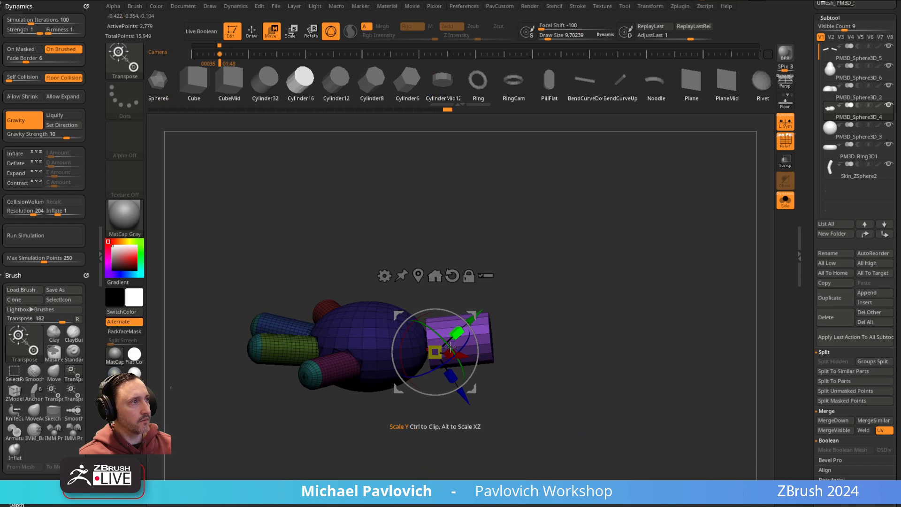
{"action": "left_click_drag", "start_coordinate": [518, 274], "coordinate": [529, 296]}
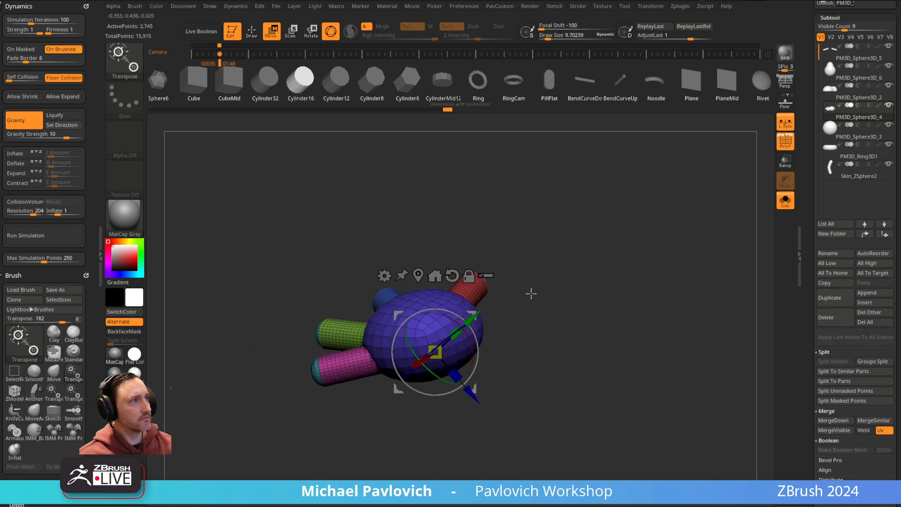
- Try again to insert a Cylinder16 primitive at the wrist side of the palm, and undo the insertion
{"action": "left_click", "coordinate": [435, 276], "text": "alt"}
{"action": "key", "text": "q"}
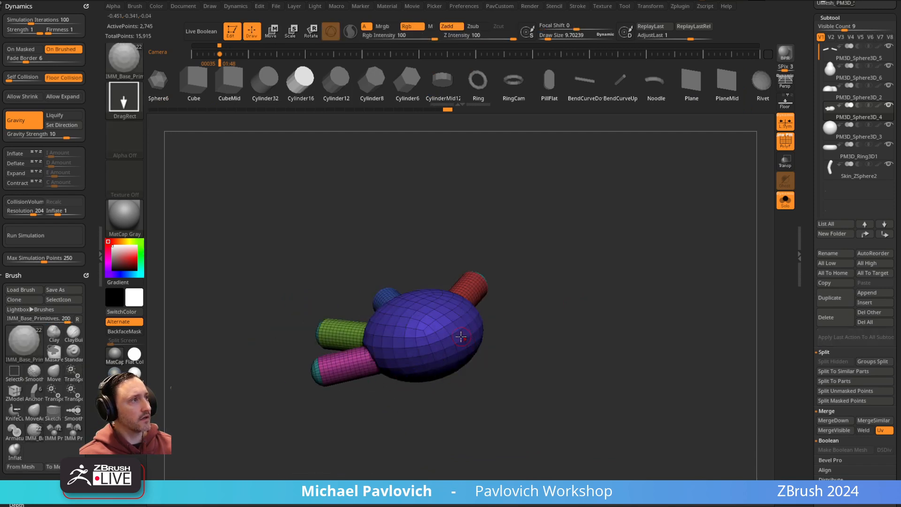
{"action": "key", "text": "m"}
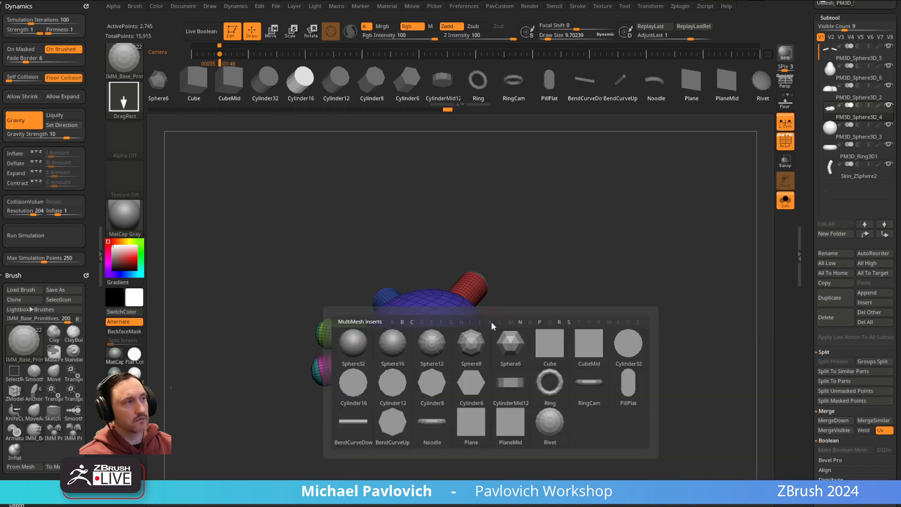
{"action": "left_click", "coordinate": [415, 382]}
{"action": "left_click_drag", "start_coordinate": [468, 332], "coordinate": [576, 318]}
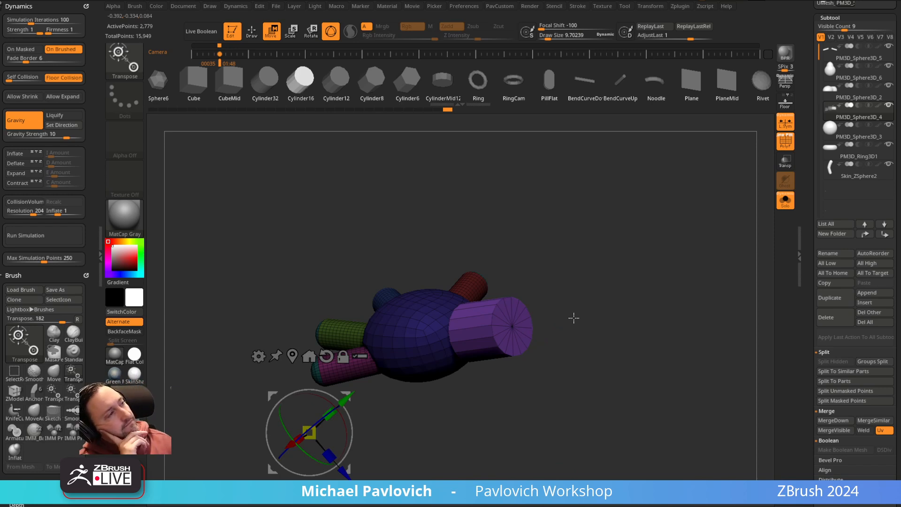
{"action": "mouse_move", "coordinate": [577, 275]}
{"action": "left_mouse_down"}
{"action": "mouse_move", "coordinate": [597, 268]}
{"action": "mouse_move", "coordinate": [555, 320]}
{"action": "left_mouse_up"}
{"action": "key", "text": "ctrl+z"}
- Try the Insert Cylinder mesh from the IMM Primitives brush as a cuff on the wrist end of the palm
{"action": "key", "text": "q"}
{"action": "key", "text": "b"}
{"action": "key", "text": "i"}
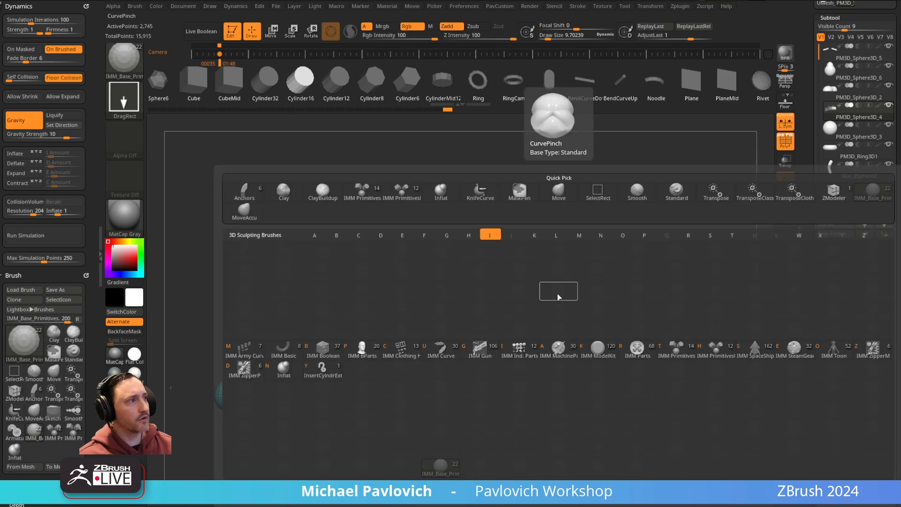
{"action": "left_click", "coordinate": [676, 350]}
{"action": "key", "text": "m"}
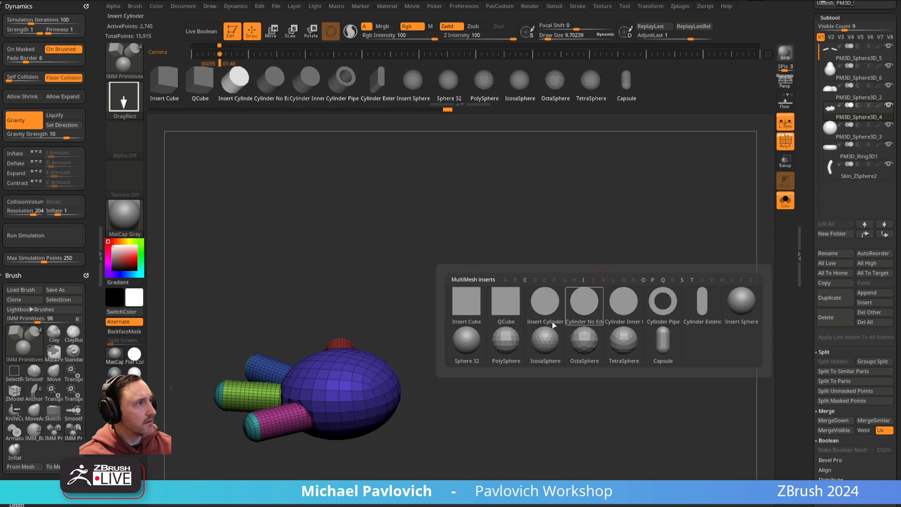
{"action": "left_click", "coordinate": [544, 300]}
{"action": "left_click_drag", "start_coordinate": [536, 297], "coordinate": [497, 326]}
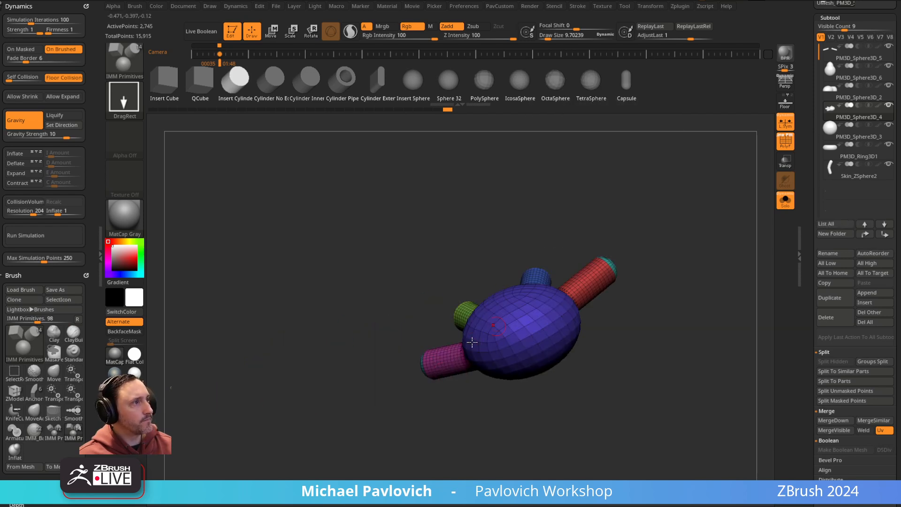
{"action": "left_click_drag", "start_coordinate": [530, 351], "coordinate": [545, 364]}
{"action": "key", "text": "w"}
{"action": "left_click_drag", "start_coordinate": [688, 314], "coordinate": [624, 303]}
{"action": "left_click_drag", "start_coordinate": [510, 185], "coordinate": [575, 286], "text": "alt"}
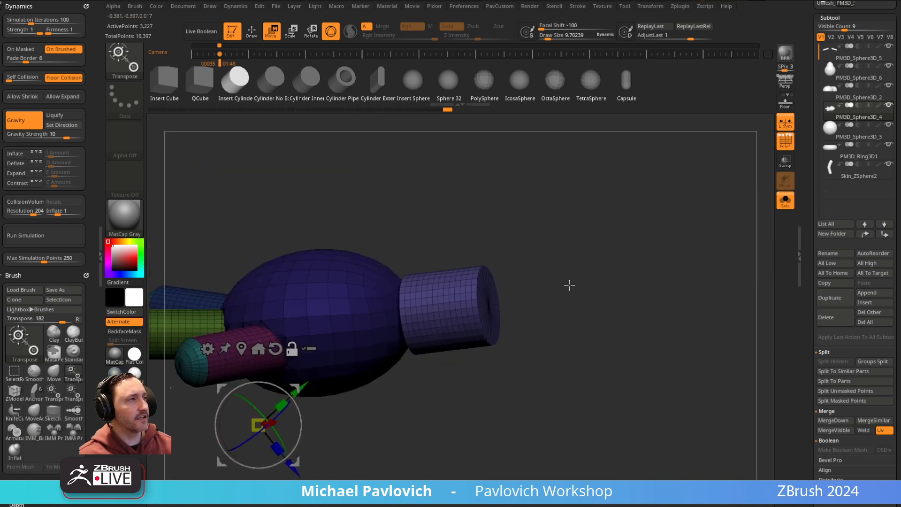
- Try adjusting the dense cylinder with the gizmo centred on it, and undo those changes and its insertion
{"action": "left_click", "coordinate": [491, 308], "text": "alt"}
{"action": "left_click_drag", "start_coordinate": [539, 259], "coordinate": [463, 302]}
{"action": "left_click_drag", "start_coordinate": [537, 286], "coordinate": [542, 235]}
{"action": "left_click_drag", "start_coordinate": [436, 301], "coordinate": [404, 307]}
{"action": "key", "text": "ctrl+z"}
{"action": "key", "text": "ctrl+z"}
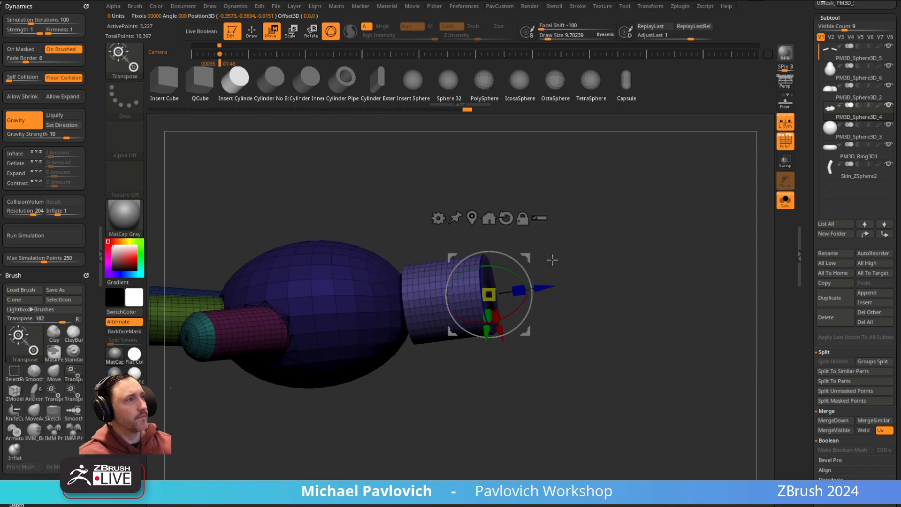
{"action": "key", "text": "q"}
{"action": "key", "text": "ctrl+z"}
{"action": "left_click_drag", "start_coordinate": [588, 234], "coordinate": [426, 293]}
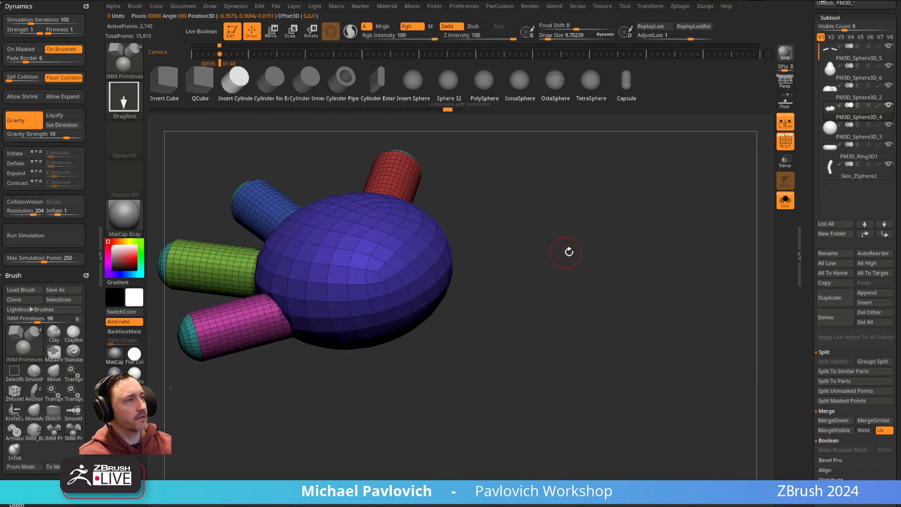
- Insert the IMM Primitives cylinder without edge loops at the wrist side of the palm
{"action": "left_click_drag", "start_coordinate": [565, 252], "coordinate": [563, 272]}
{"action": "key", "text": "b"}
{"action": "key", "text": "i"}
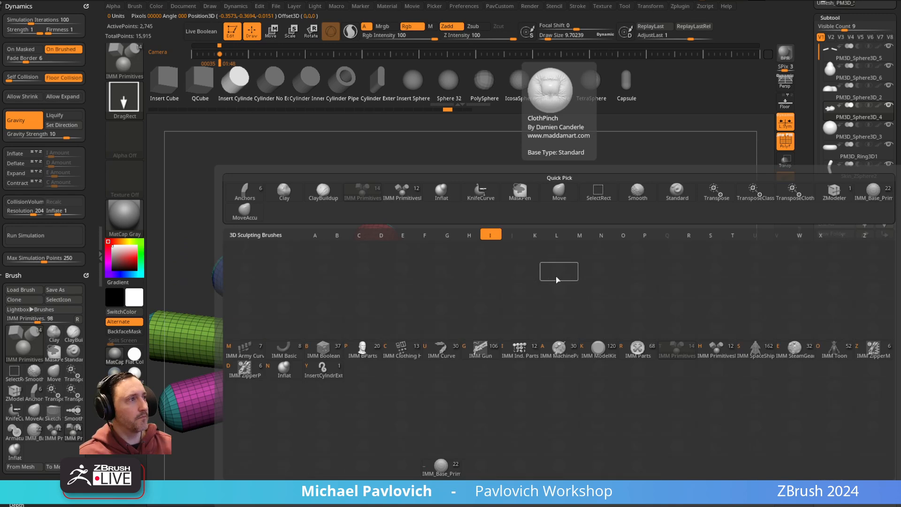
{"action": "left_click", "coordinate": [716, 351]}
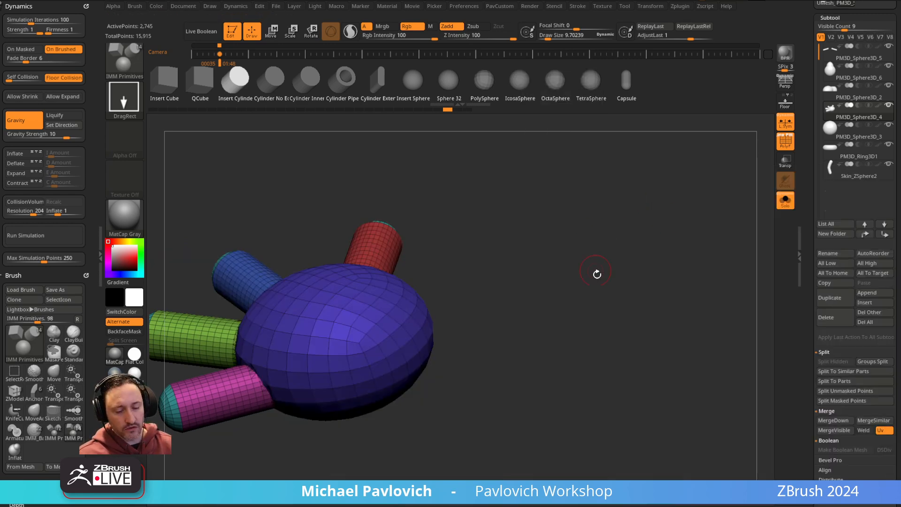
{"action": "key", "text": "m"}
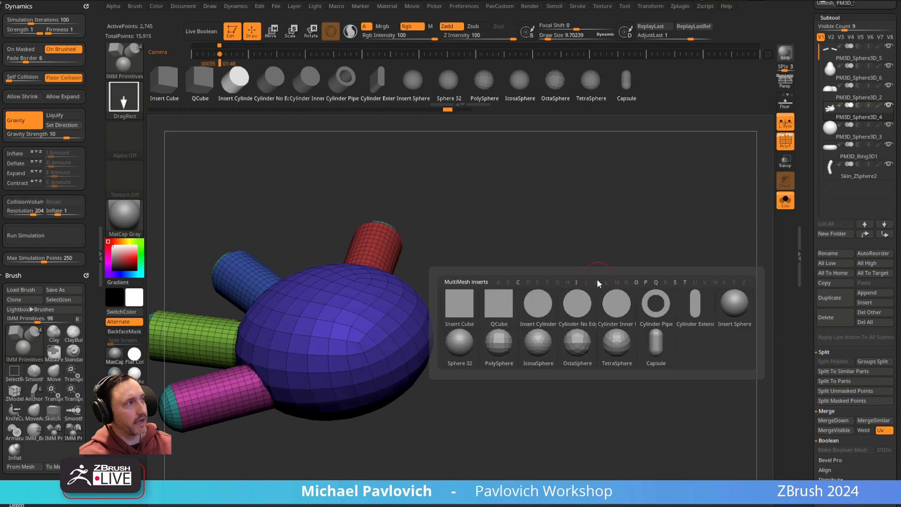
{"action": "left_click", "coordinate": [581, 307]}
{"action": "left_click_drag", "start_coordinate": [507, 298], "coordinate": [502, 354]}
{"action": "right_click_drag", "start_coordinate": [579, 325], "coordinate": [652, 249]}
{"action": "key", "text": "w"}
{"action": "right_click_drag", "start_coordinate": [490, 329], "coordinate": [537, 327]}
- Centre the gizmo on the new cylinder, thin it along its axis and seat it against the palm's wrist end
{"action": "left_click", "coordinate": [496, 325], "text": "alt"}
{"action": "left_click_drag", "start_coordinate": [520, 330], "coordinate": [499, 329]}
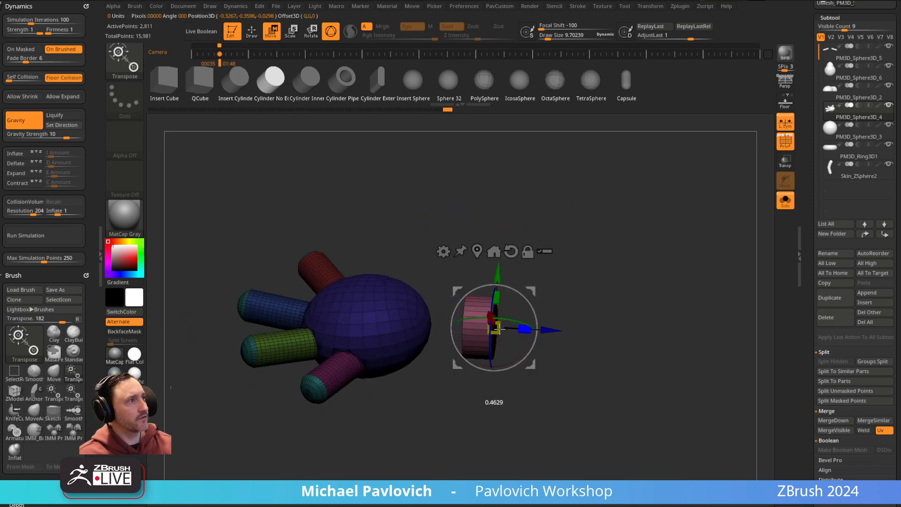
{"action": "left_click_drag", "start_coordinate": [557, 330], "coordinate": [512, 327]}
{"action": "right_click_drag", "start_coordinate": [557, 304], "coordinate": [553, 270]}
{"action": "left_click_drag", "start_coordinate": [470, 307], "coordinate": [467, 306]}
{"action": "right_click_drag", "start_coordinate": [502, 297], "coordinate": [533, 299]}
{"action": "right_click_drag", "start_coordinate": [595, 308], "coordinate": [599, 252]}
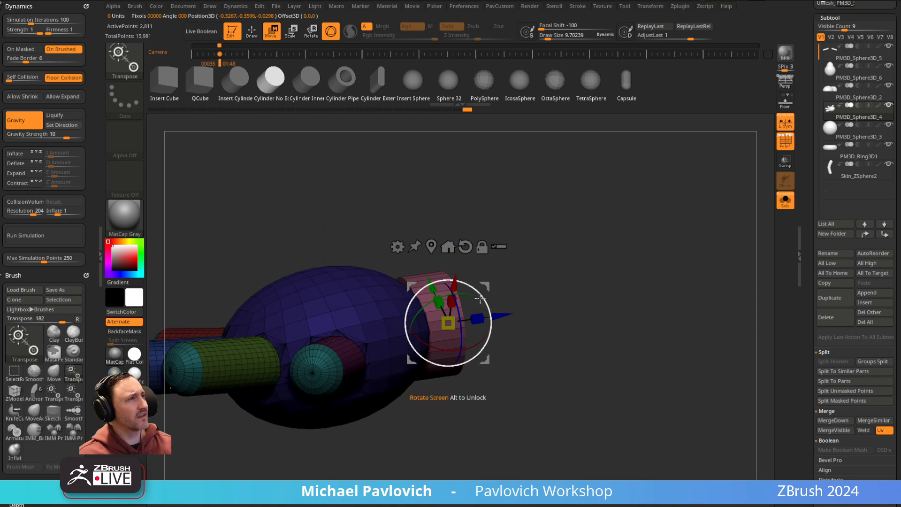
- Rotate the cylinder in small amounts to line it up with the wrist end of the palm
{"action": "left_click_drag", "start_coordinate": [478, 290], "coordinate": [476, 289]}
{"action": "right_click_drag", "start_coordinate": [520, 272], "coordinate": [495, 278]}
{"action": "left_click_drag", "start_coordinate": [493, 279], "coordinate": [498, 277]}
{"action": "right_click_drag", "start_coordinate": [520, 276], "coordinate": [481, 278]}
{"action": "left_click_drag", "start_coordinate": [491, 294], "coordinate": [483, 287]}
- Split the unmasked cuff cylinder off from the hand into its own subtool
{"action": "key", "text": "q"}
{"action": "mouse_move", "coordinate": [510, 265]}
{"action": "right_mouse_down"}
{"action": "mouse_move", "coordinate": [537, 325]}
{"action": "mouse_move", "coordinate": [432, 334]}
{"action": "right_mouse_up"}
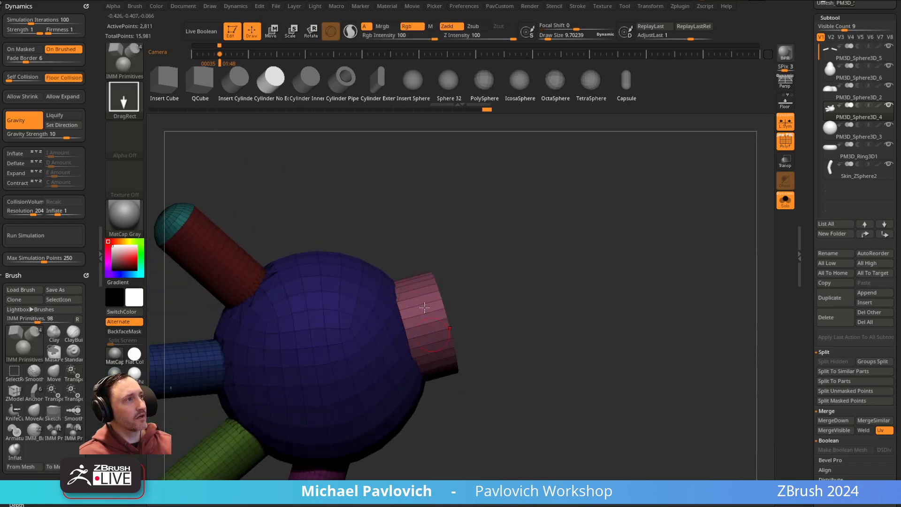
{"action": "right_click_drag", "start_coordinate": [562, 323], "coordinate": [581, 271]}
{"action": "key", "text": "2"}
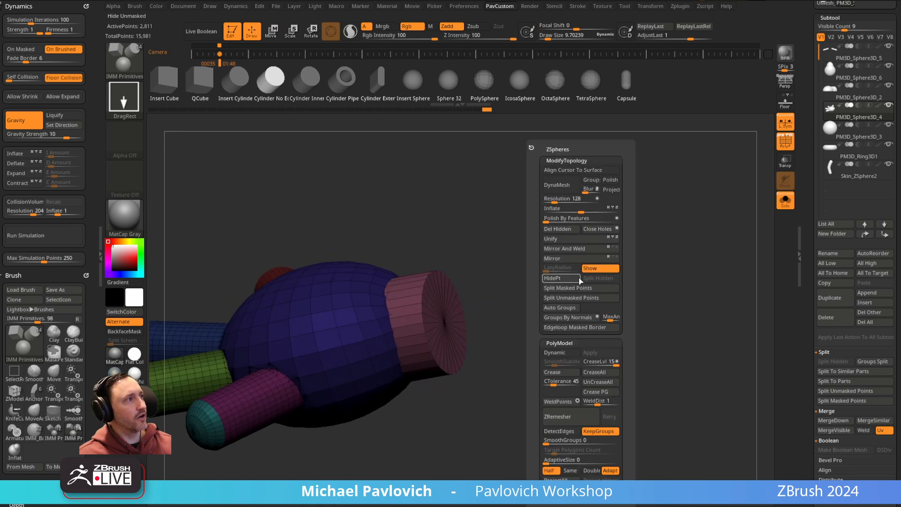
{"action": "left_click", "coordinate": [572, 289]}
- Round the cuff's side wall with ZModeler by inserting edge loops using the Insert edge action with Multiple EdgeLoops
{"action": "right_click_drag", "start_coordinate": [462, 285], "coordinate": [541, 279]}
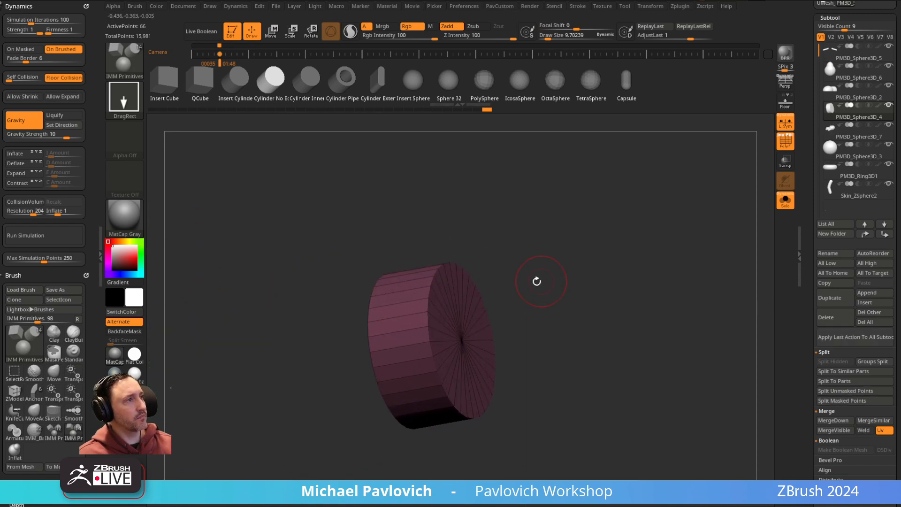
{"action": "key", "text": "b"}
{"action": "key", "text": "z"}
{"action": "key", "text": "m"}
{"action": "key", "text": "space"}
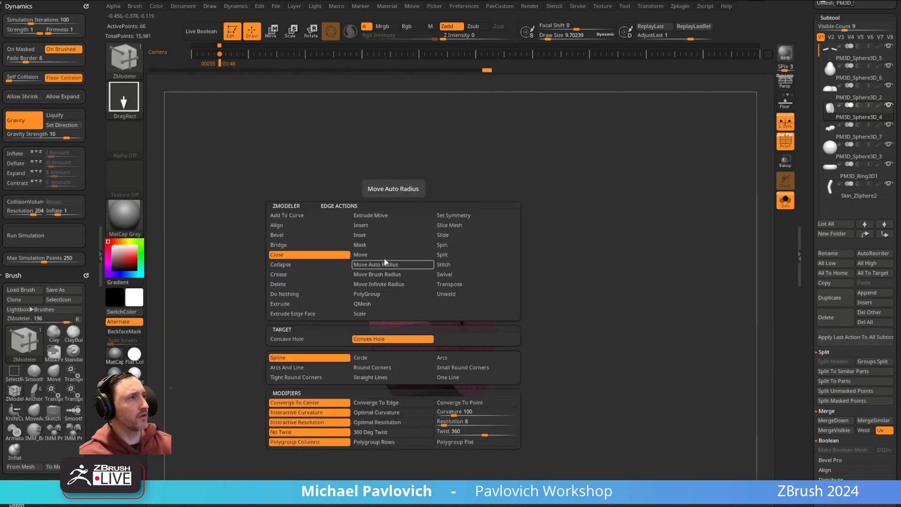
{"action": "left_click", "coordinate": [370, 227]}
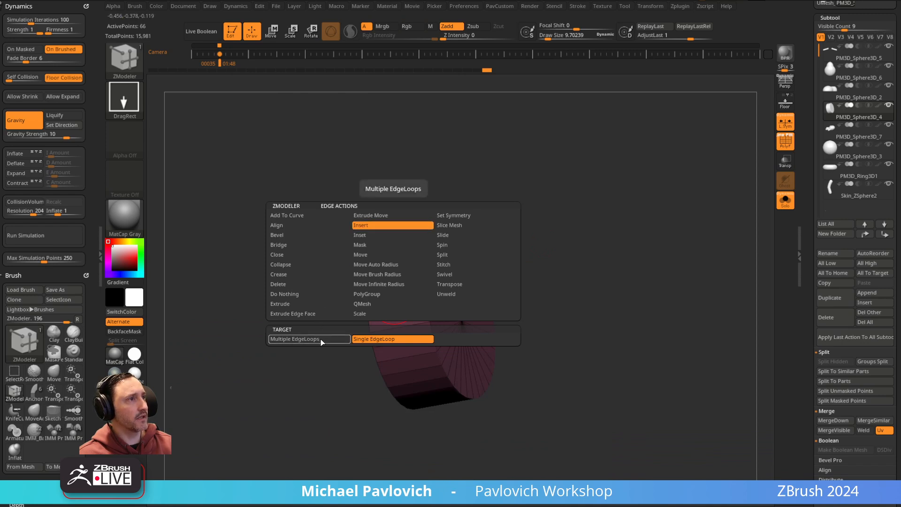
{"action": "left_click", "coordinate": [301, 339]}
{"action": "left_click", "coordinate": [393, 374]}
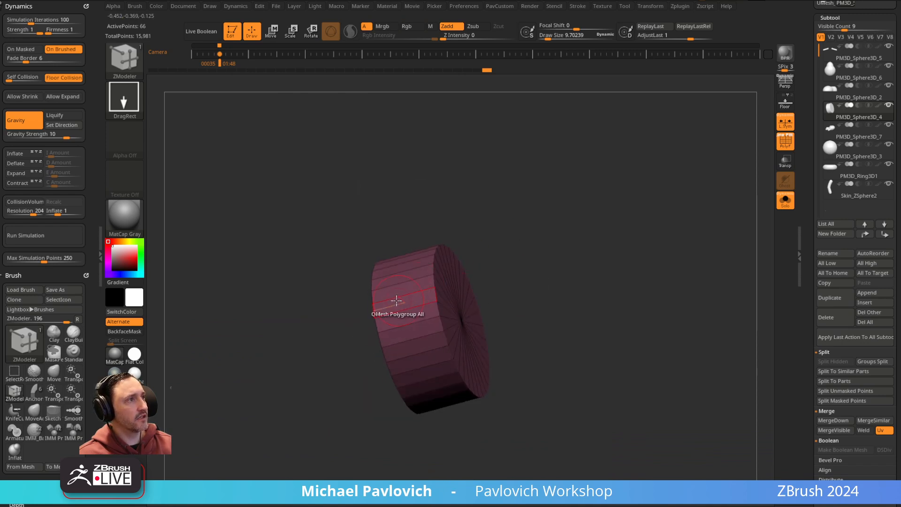
{"action": "left_click", "coordinate": [438, 296]}
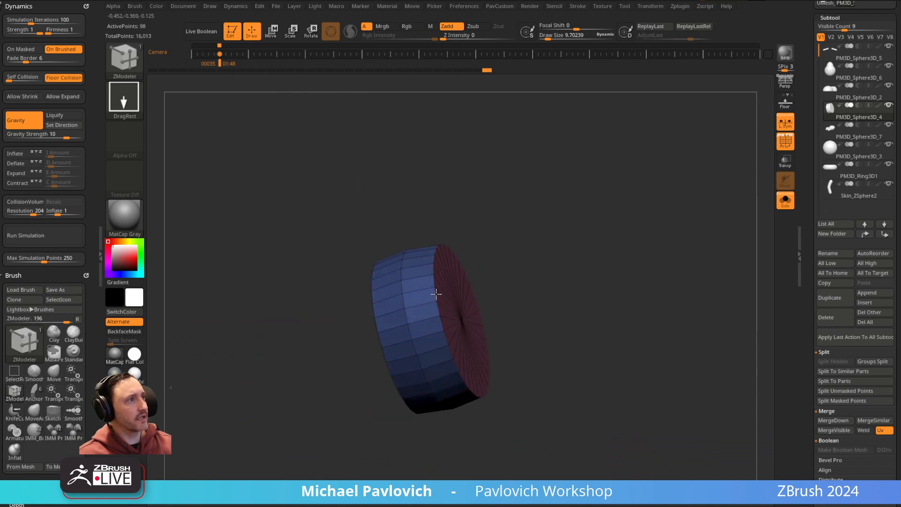
{"action": "left_click", "coordinate": [466, 276]}
{"action": "left_click_drag", "start_coordinate": [591, 248], "coordinate": [570, 256]}
- Isolate the cuff's side wall and its end cap in turn and assign each a new polygroup
{"action": "left_click", "coordinate": [404, 294], "text": "ctrl+shift"}
{"action": "key", "text": "ctrl+w"}
{"action": "left_click", "coordinate": [516, 248], "text": "ctrl+shift"}
{"action": "left_click_drag", "start_coordinate": [530, 249], "coordinate": [576, 237]}
{"action": "left_click", "coordinate": [347, 342], "text": "ctrl+shift"}
{"action": "key", "text": "ctrl+w"}
{"action": "left_click", "coordinate": [470, 285], "text": "ctrl+shift"}
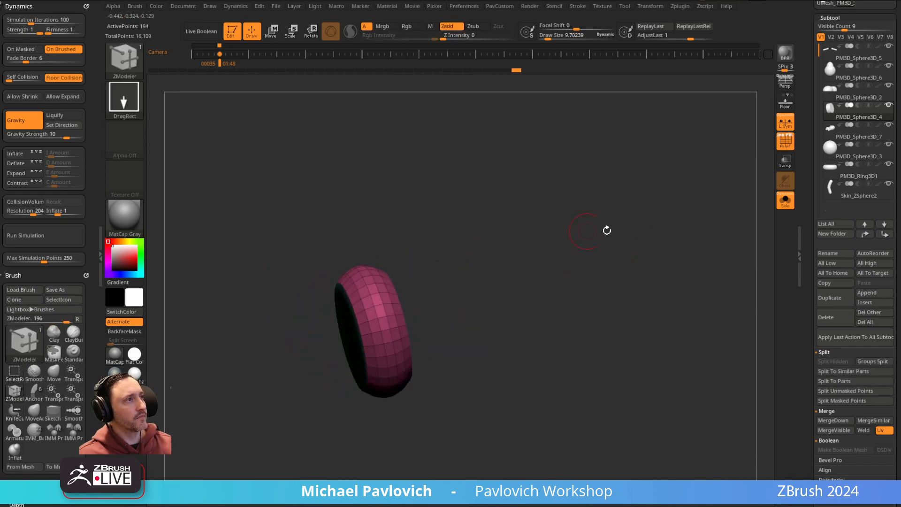
- Turn off solo display, check the cuff against the arm, and merge the cuff with the hand subtool
{"action": "left_click", "coordinate": [788, 206]}
{"action": "left_click_drag", "start_coordinate": [465, 323], "coordinate": [471, 352]}
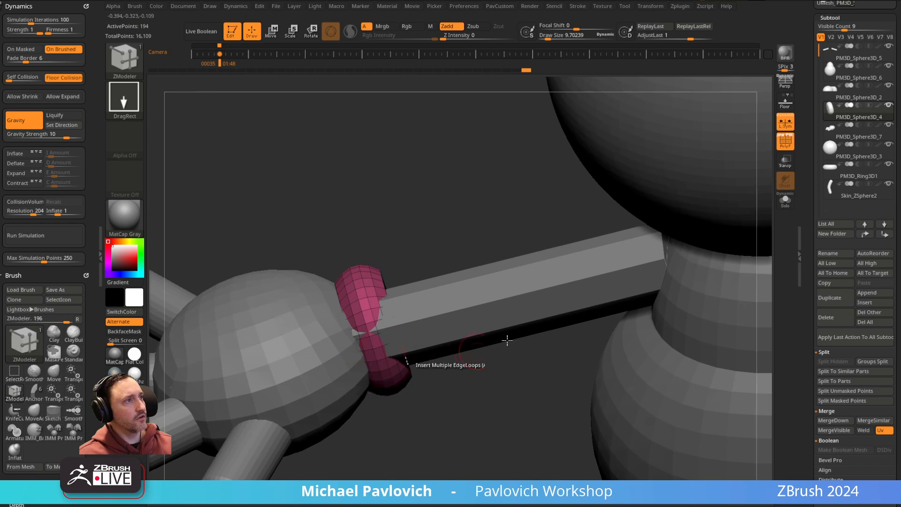
{"action": "left_click_drag", "start_coordinate": [452, 402], "coordinate": [427, 412]}
{"action": "left_click_drag", "start_coordinate": [394, 339], "coordinate": [498, 167]}
{"action": "mouse_move", "coordinate": [404, 195]}
{"action": "left_mouse_down"}
{"action": "mouse_move", "coordinate": [417, 171]}
{"action": "mouse_move", "coordinate": [418, 197]}
{"action": "left_mouse_up"}
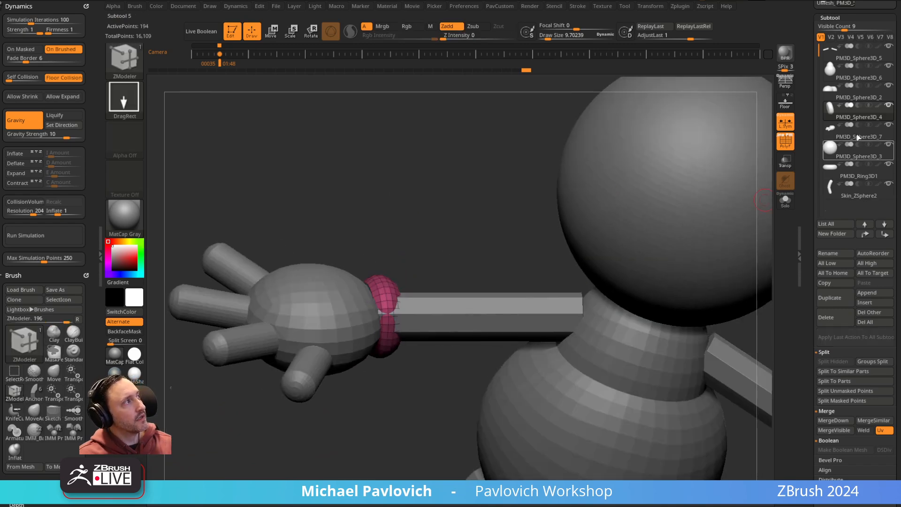
{"action": "key", "text": "ctrl+m"}
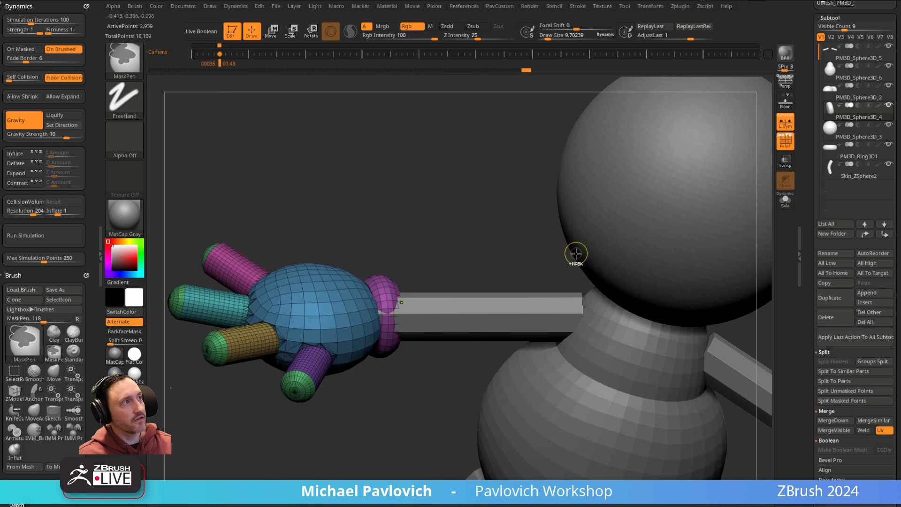
- Solo the merged hand and try pulling the cuff away from the palm, then undo the move
{"action": "left_click", "coordinate": [785, 200]}
{"action": "left_click_drag", "start_coordinate": [621, 252], "coordinate": [415, 308]}
{"action": "mouse_move", "coordinate": [483, 237]}
{"action": "left_mouse_down"}
{"action": "mouse_move", "coordinate": [575, 237]}
{"action": "mouse_move", "coordinate": [512, 257]}
{"action": "mouse_move", "coordinate": [566, 234]}
{"action": "mouse_move", "coordinate": [529, 257]}
{"action": "mouse_move", "coordinate": [448, 225]}
{"action": "mouse_move", "coordinate": [646, 233]}
{"action": "mouse_move", "coordinate": [677, 193]}
{"action": "mouse_move", "coordinate": [692, 203]}
{"action": "left_mouse_up"}
{"action": "key", "text": "w"}
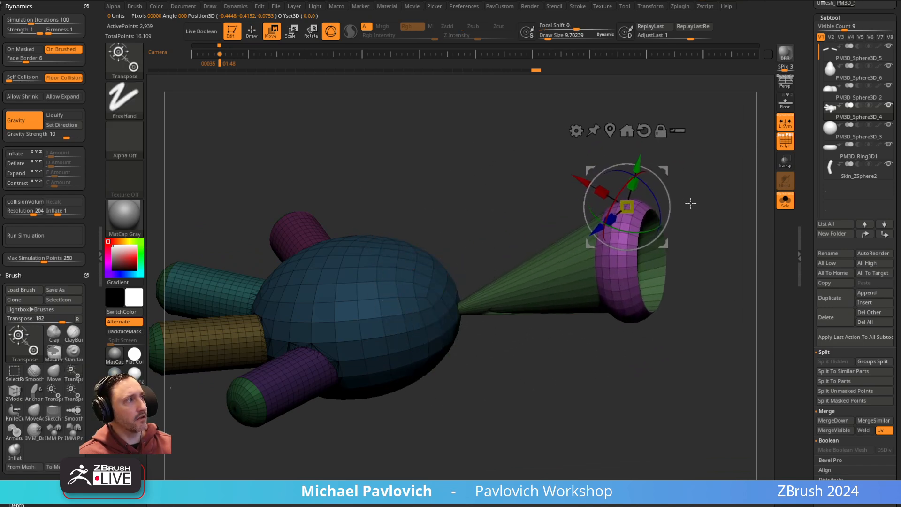
{"action": "key", "text": "ctrl+z"}
- Isolate the cuff, mask it, show the whole hand again and invert the mask
{"action": "key", "text": "q"}
{"action": "left_click_drag", "start_coordinate": [625, 211], "coordinate": [657, 226]}
{"action": "left_click_drag", "start_coordinate": [656, 229], "coordinate": [663, 249], "text": "ctrl"}
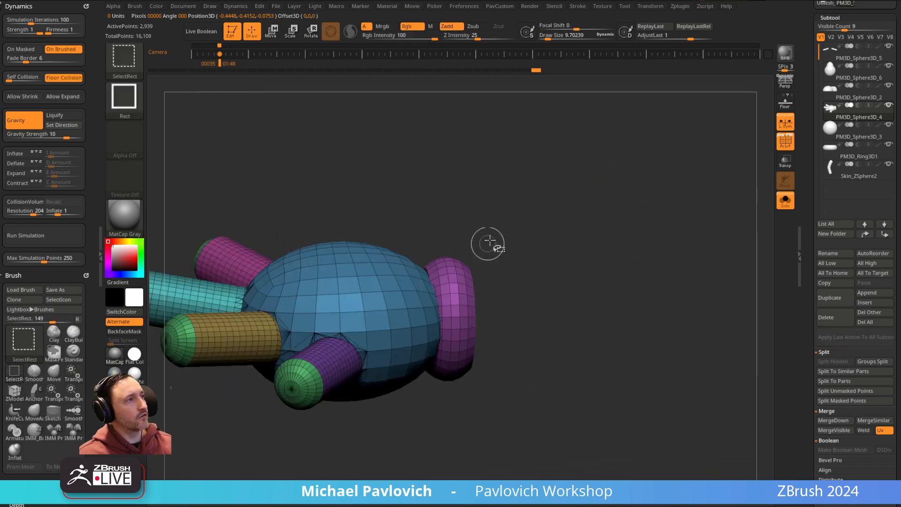
{"action": "left_click_drag", "start_coordinate": [449, 263], "coordinate": [450, 263], "text": "ctrl+shift"}
{"action": "key", "text": "ctrl+shift+a"}
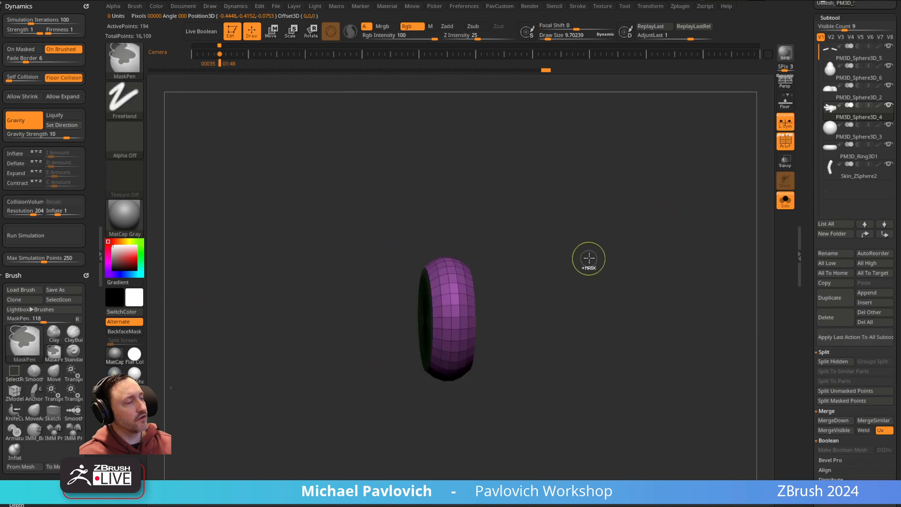
{"action": "left_click", "coordinate": [592, 234], "text": "ctrl"}
{"action": "left_click", "coordinate": [598, 238], "text": "ctrl+shift"}
{"action": "left_click", "coordinate": [605, 230], "text": "ctrl"}
- Try moving the unmasked cuff with the gizmo, undo the move and clear the mask
{"action": "left_click_drag", "start_coordinate": [674, 183], "coordinate": [592, 200]}
{"action": "key", "text": "w"}
{"action": "left_click_drag", "start_coordinate": [491, 224], "coordinate": [486, 244]}
{"action": "key", "text": "ctrl+z"}
{"action": "left_click_drag", "start_coordinate": [594, 195], "coordinate": [662, 263], "text": "ctrl"}
- Mask the entire wrist cuff while leaving the palm and fingers unmasked
{"action": "key", "text": "q"}
{"action": "left_click_drag", "start_coordinate": [578, 225], "coordinate": [648, 211]}
{"action": "left_click_drag", "start_coordinate": [536, 212], "coordinate": [474, 269], "text": "ctrl"}
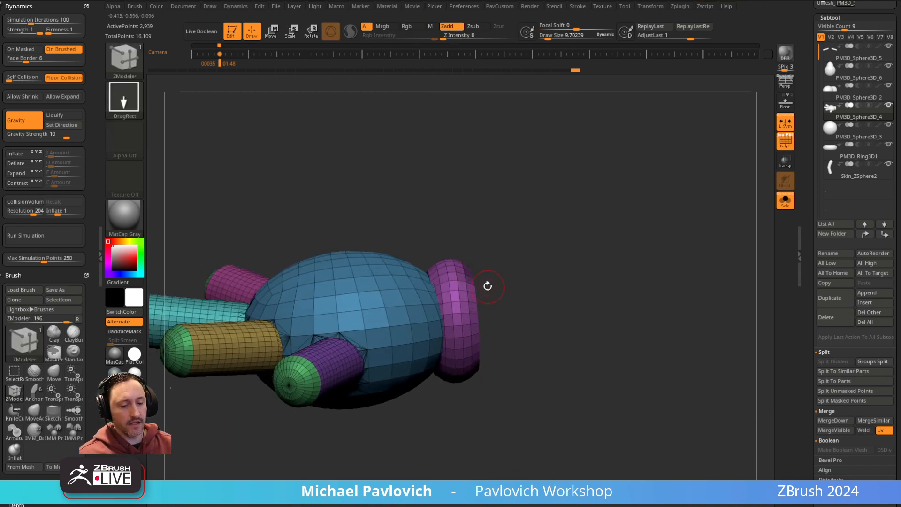
{"action": "left_click", "coordinate": [481, 267], "text": "ctrl"}
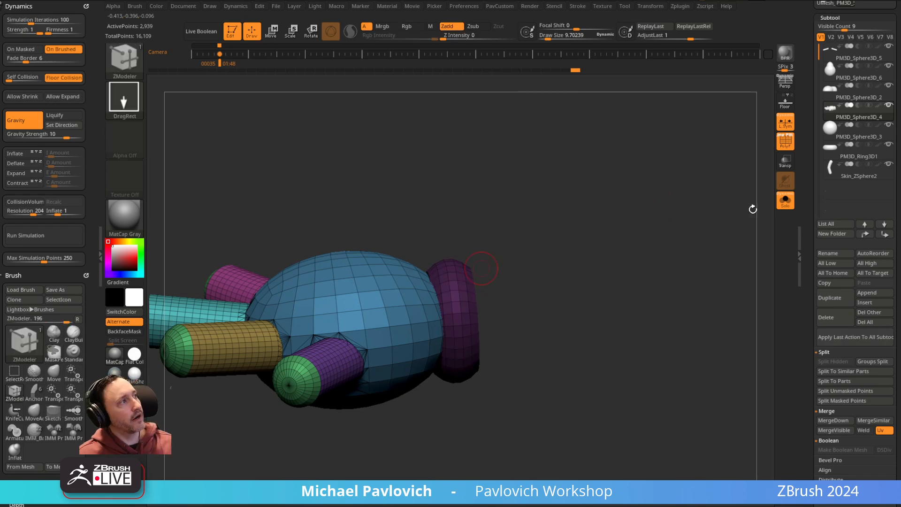
- Collapse the open geometry subsections and open the Masking options to examine the Grow All and Shrink All commands
{"action": "scroll", "coordinate": [849, 113], "scroll_direction": "down", "scroll_amount": 10}
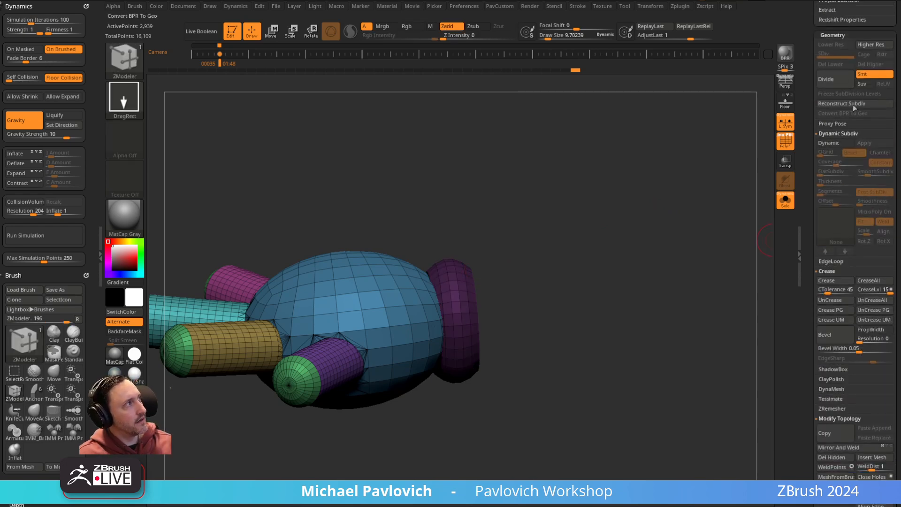
{"action": "left_click_drag", "start_coordinate": [809, 197], "coordinate": [810, 177]}
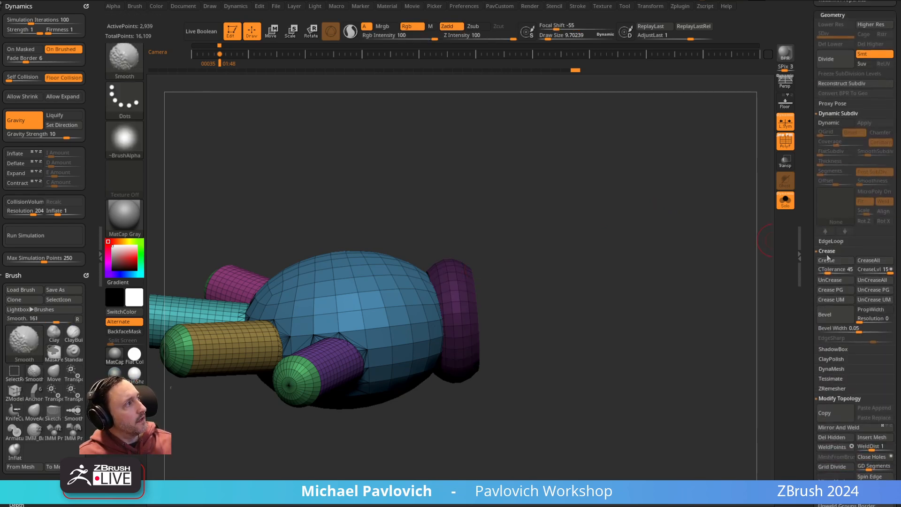
{"action": "left_click", "coordinate": [828, 253], "text": "shift"}
{"action": "left_click", "coordinate": [837, 311]}
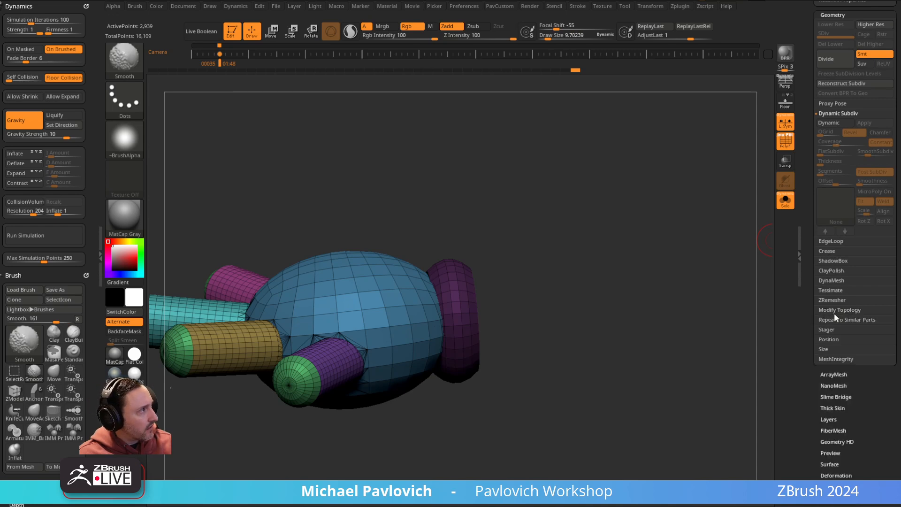
{"action": "scroll", "coordinate": [809, 283], "scroll_direction": "down", "scroll_amount": 6}
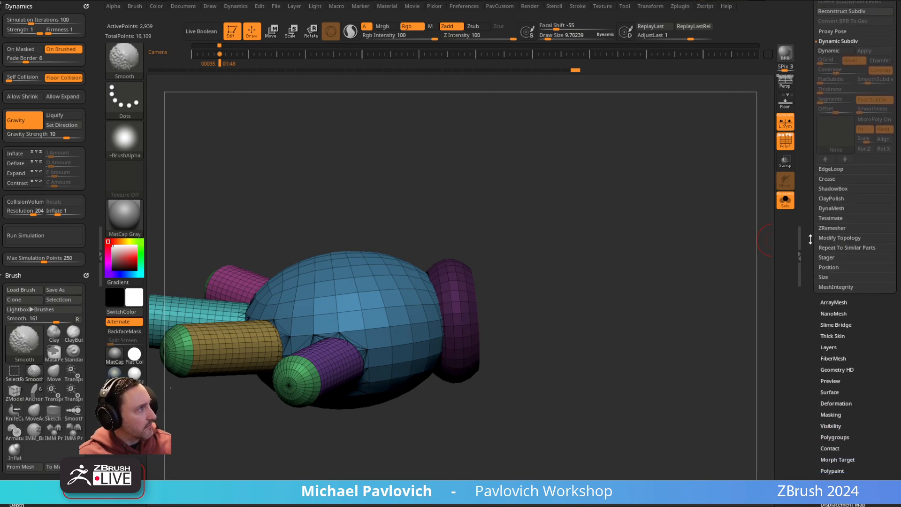
{"action": "left_click", "coordinate": [830, 373]}
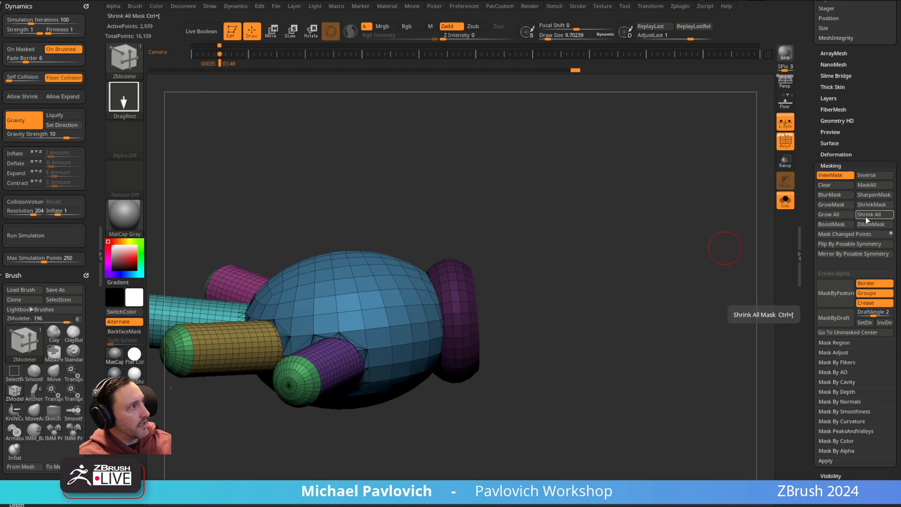
- Invert the mask to free the wrist cuff, position the cuff with the gizmo, and clear the mask
{"action": "mouse_move", "coordinate": [626, 247]}
{"action": "left_mouse_down"}
{"action": "mouse_move", "coordinate": [587, 245]}
{"action": "mouse_move", "coordinate": [634, 249]}
{"action": "mouse_move", "coordinate": [640, 235]}
{"action": "mouse_move", "coordinate": [633, 257]}
{"action": "left_mouse_up"}
{"action": "key", "text": "w"}
{"action": "mouse_move", "coordinate": [576, 219]}
{"action": "left_mouse_down"}
{"action": "mouse_move", "coordinate": [521, 231]}
{"action": "mouse_move", "coordinate": [604, 189]}
{"action": "mouse_move", "coordinate": [521, 221]}
{"action": "left_mouse_up"}
{"action": "key", "text": "q"}
{"action": "mouse_move", "coordinate": [643, 217]}
{"action": "left_mouse_down"}
{"action": "mouse_move", "coordinate": [610, 217]}
{"action": "mouse_move", "coordinate": [700, 131]}
{"action": "mouse_move", "coordinate": [633, 161]}
{"action": "left_mouse_up"}
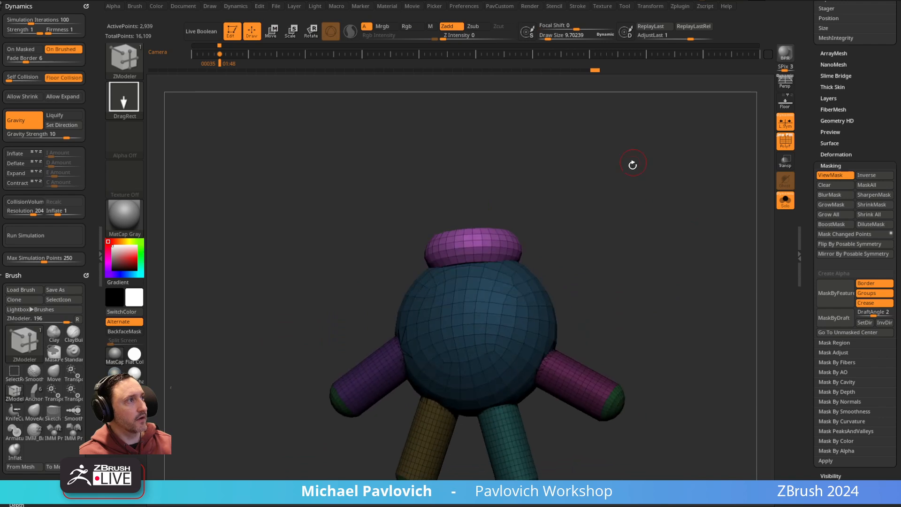
{"action": "key", "text": "w"}
{"action": "key", "text": "q"}
{"action": "mouse_move", "coordinate": [559, 220]}
{"action": "left_mouse_down"}
{"action": "mouse_move", "coordinate": [597, 221]}
{"action": "mouse_move", "coordinate": [626, 193]}
{"action": "mouse_move", "coordinate": [573, 242]}
{"action": "mouse_move", "coordinate": [521, 243]}
{"action": "mouse_move", "coordinate": [641, 217]}
{"action": "mouse_move", "coordinate": [595, 185]}
{"action": "mouse_move", "coordinate": [632, 178]}
{"action": "mouse_move", "coordinate": [630, 244]}
{"action": "mouse_move", "coordinate": [678, 263]}
{"action": "mouse_move", "coordinate": [649, 209]}
{"action": "mouse_move", "coordinate": [605, 236]}
{"action": "mouse_move", "coordinate": [636, 257]}
{"action": "left_mouse_up"}
{"action": "key", "text": "w"}
{"action": "left_click", "coordinate": [465, 185]}
{"action": "key", "text": "q"}
{"action": "key", "text": "w"}
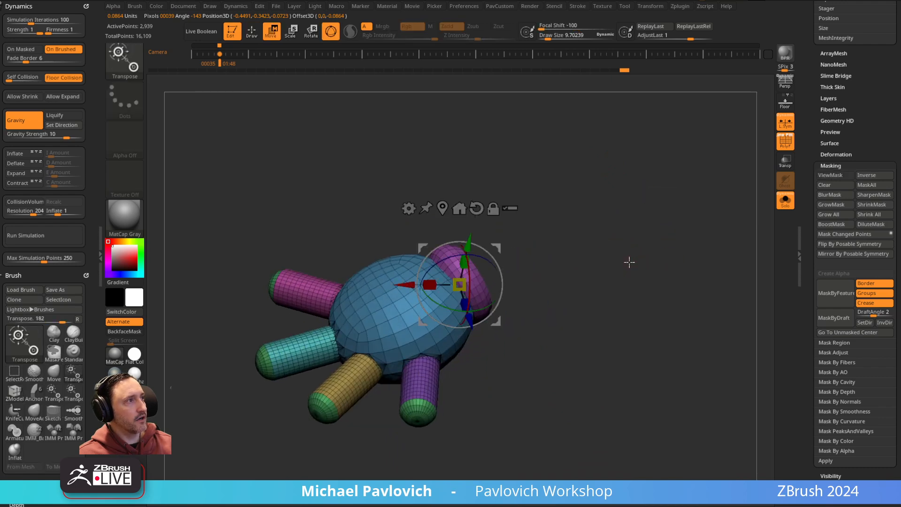
- Fuse the palm, fingers and cuff with Remesh By Union, and ZRemesh the hand at Half with KeepGroups on
{"action": "left_click", "coordinate": [408, 208]}
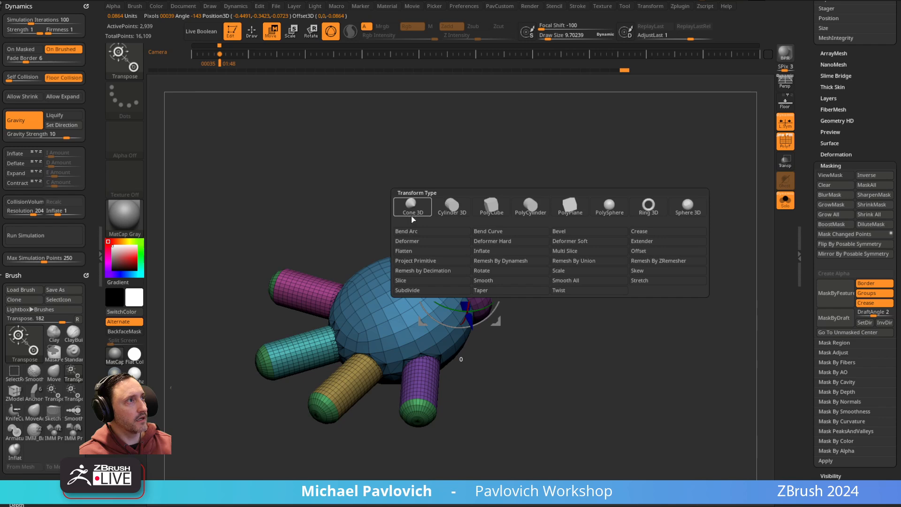
{"action": "left_click", "coordinate": [574, 261]}
{"action": "left_click", "coordinate": [384, 277]}
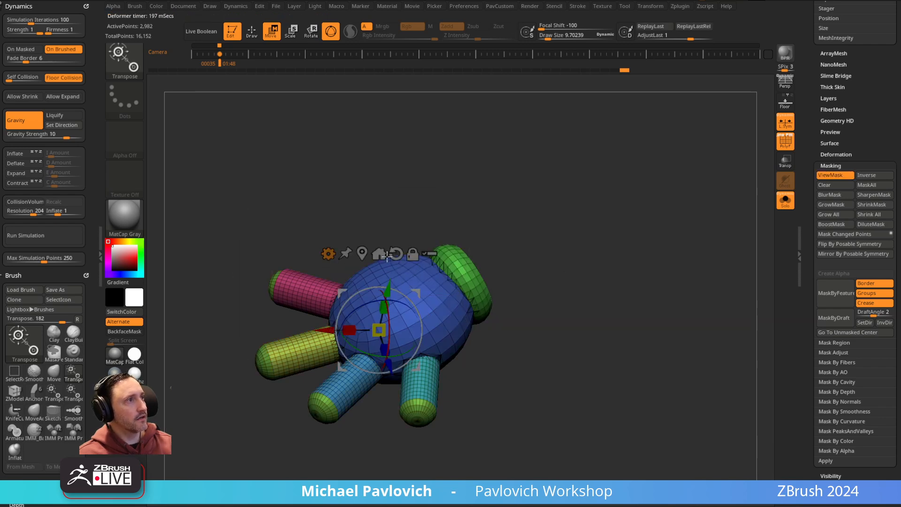
{"action": "key", "text": "q"}
{"action": "key", "text": "grave"}
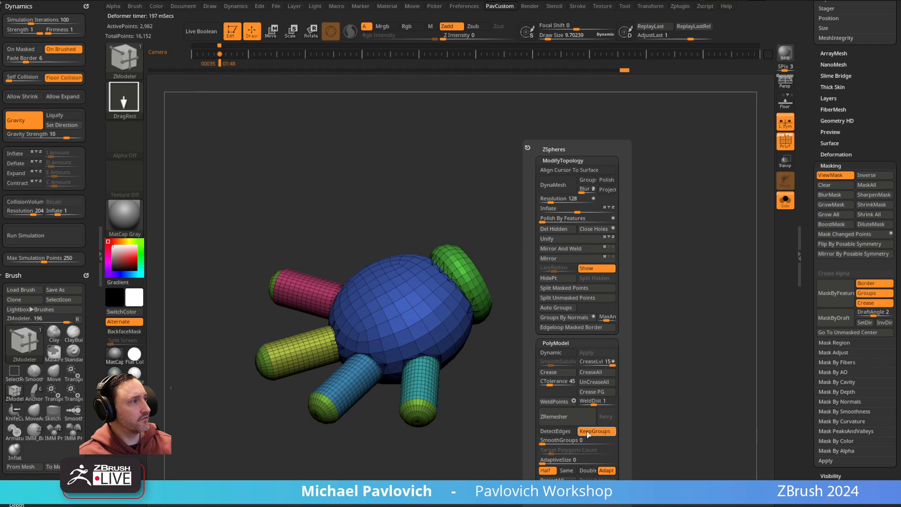
{"action": "left_click", "coordinate": [566, 417]}
{"action": "left_click_drag", "start_coordinate": [503, 468], "coordinate": [476, 328]}
- Isolate the end-cap polygroup at the wrist opening, invert the visibility and delete the hidden cap
{"action": "left_click", "coordinate": [457, 316], "text": "ctrl+shift"}
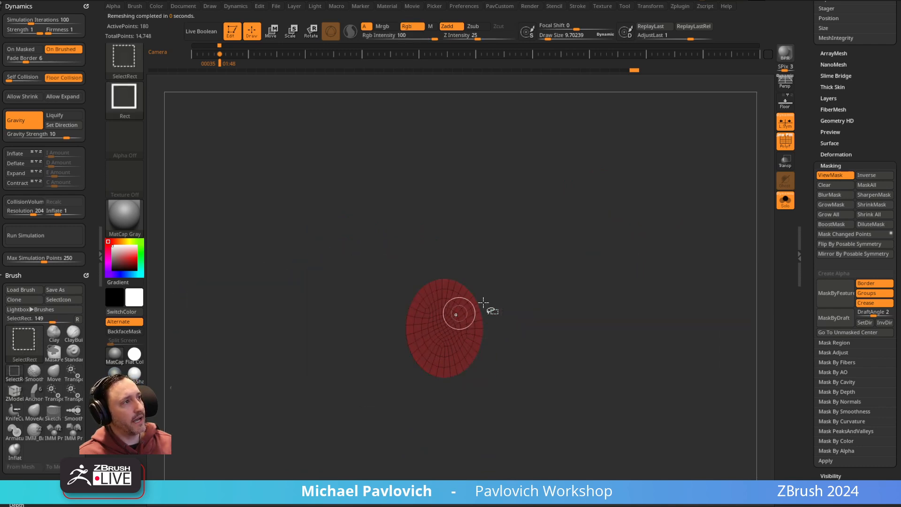
{"action": "left_click_drag", "start_coordinate": [619, 226], "coordinate": [661, 274], "text": "ctrl+shift"}
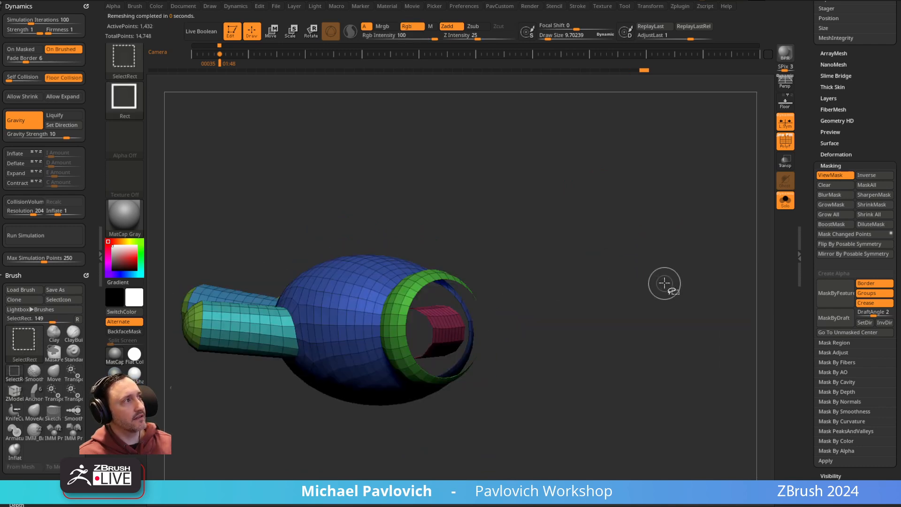
{"action": "key", "text": "grave"}
{"action": "left_click", "coordinate": [638, 229]}
- Close the cuff's open end with the ZModeler edge action Close on Convex Hole, and give the new cap its own polygroup
{"action": "left_click_drag", "start_coordinate": [583, 228], "coordinate": [601, 263], "text": "alt"}
{"action": "key", "text": "space"}
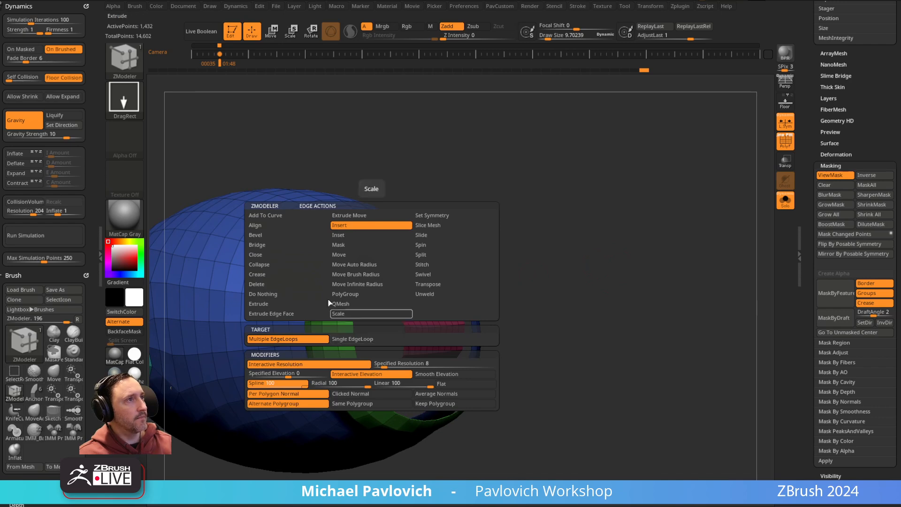
{"action": "left_click", "coordinate": [285, 255]}
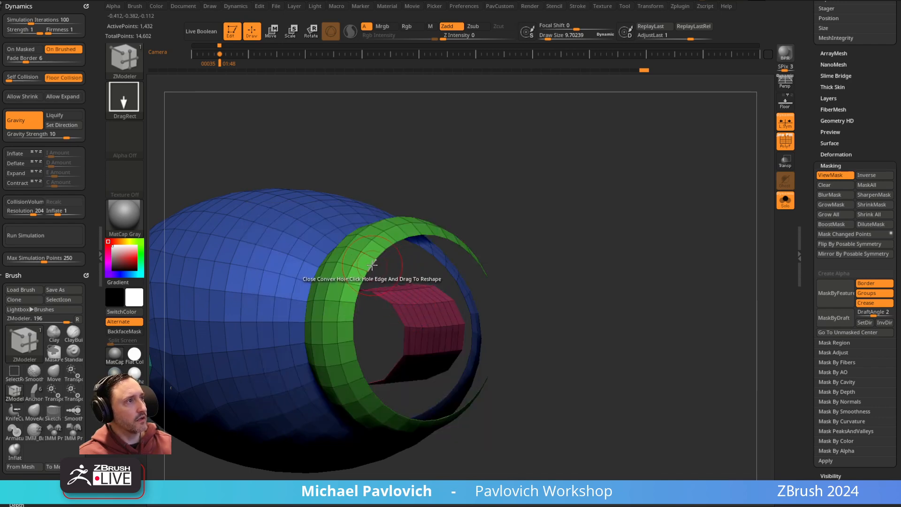
{"action": "left_click", "coordinate": [372, 265]}
{"action": "left_click", "coordinate": [433, 334], "text": "ctrl+shift"}
{"action": "key", "text": "ctrl+w"}
{"action": "left_click", "coordinate": [569, 249], "text": "ctrl+shift"}
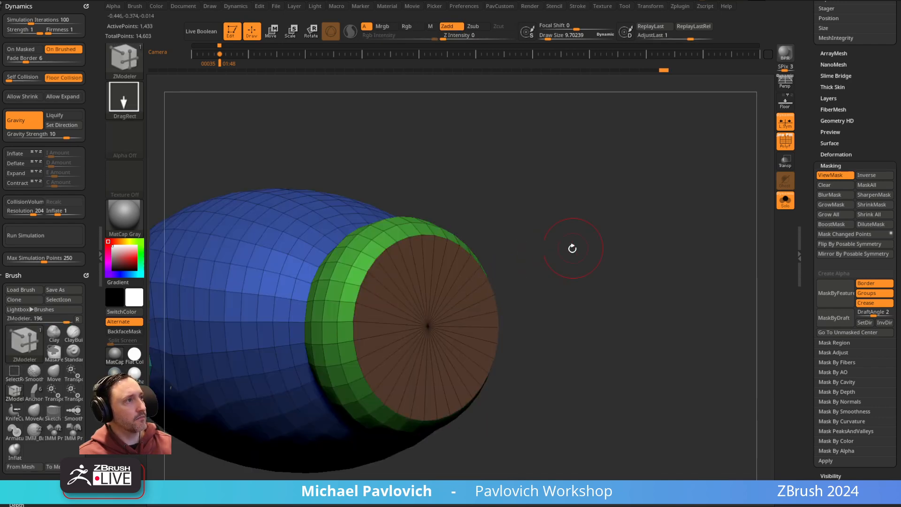
- Inset the cuff's end cap with the ZModeler polygon action Inset, targeting Polygroup All
{"action": "key", "text": "space"}
{"action": "left_click", "coordinate": [348, 167]}
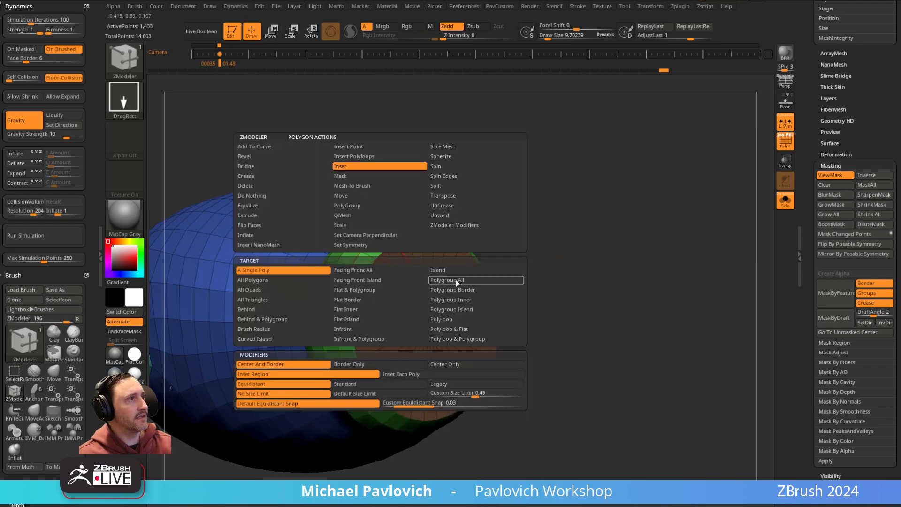
{"action": "left_click", "coordinate": [457, 280]}
{"action": "left_click_drag", "start_coordinate": [381, 277], "coordinate": [394, 293]}
- Set the ZModeler polygon action to QMesh with Polygroup All and apply it to the cuff's inset cap
{"action": "key", "text": "space"}
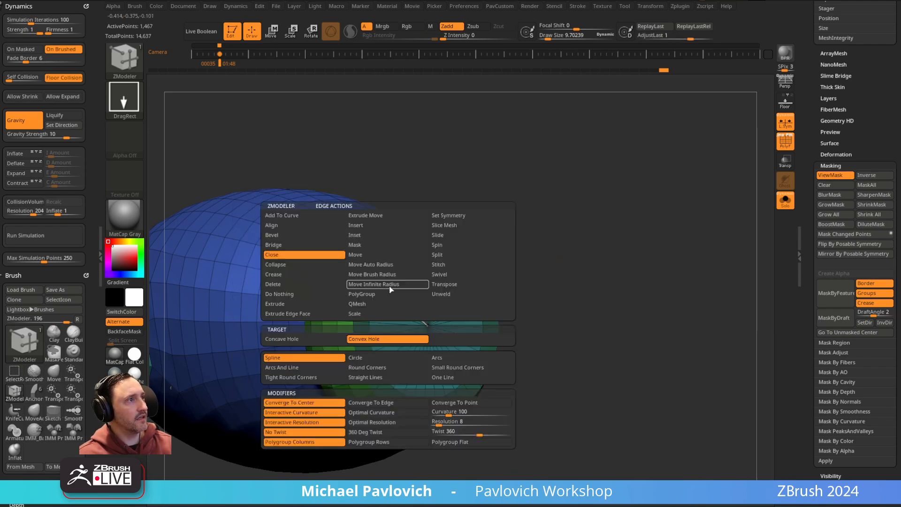
{"action": "key", "text": "space"}
{"action": "left_click", "coordinate": [353, 216]}
{"action": "left_click", "coordinate": [353, 216]}
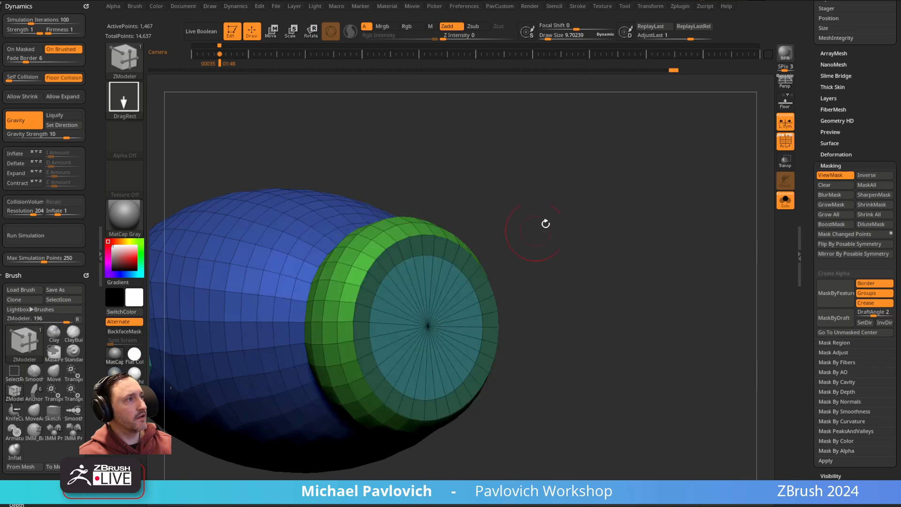
{"action": "mouse_move", "coordinate": [389, 284]}
{"action": "left_mouse_down"}
{"action": "mouse_move", "coordinate": [377, 282]}
{"action": "mouse_move", "coordinate": [388, 290]}
{"action": "left_mouse_up"}
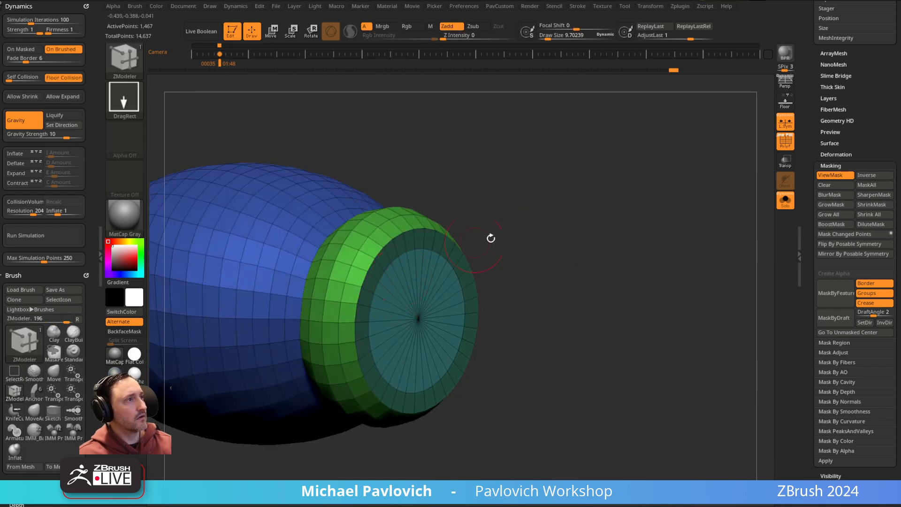
- Inset the cuff's inner cap again and push its center inward with QMesh on Polygroup All
{"action": "left_click_drag", "start_coordinate": [498, 232], "coordinate": [474, 217]}
{"action": "key", "text": "space"}
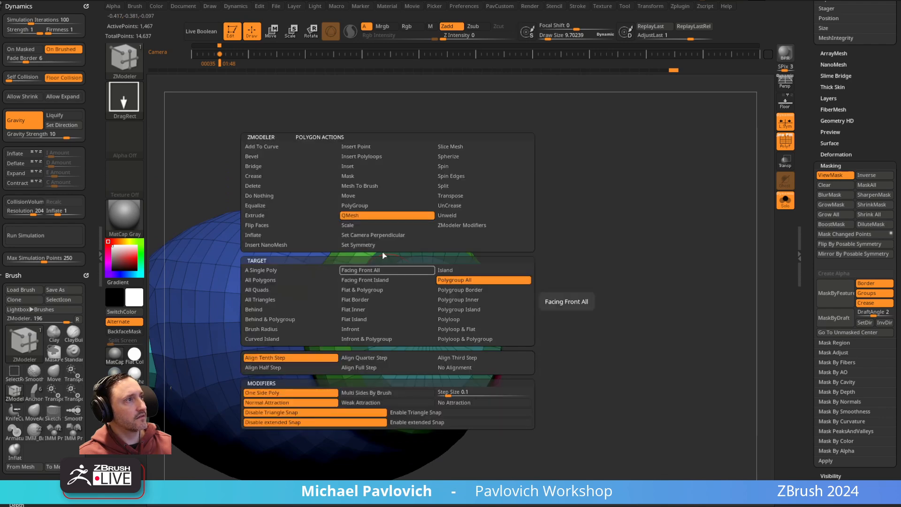
{"action": "left_click", "coordinate": [368, 169]}
{"action": "left_click", "coordinate": [391, 284]}
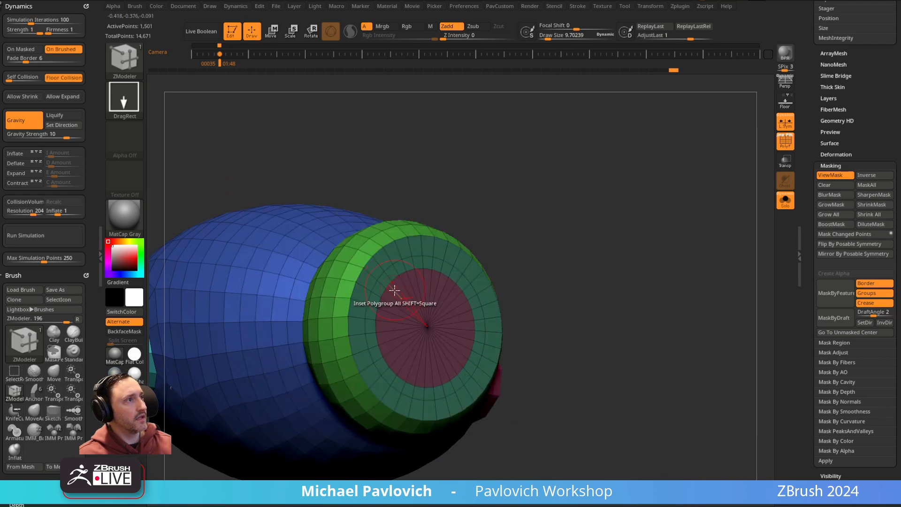
{"action": "key", "text": "space"}
{"action": "left_click", "coordinate": [374, 217]}
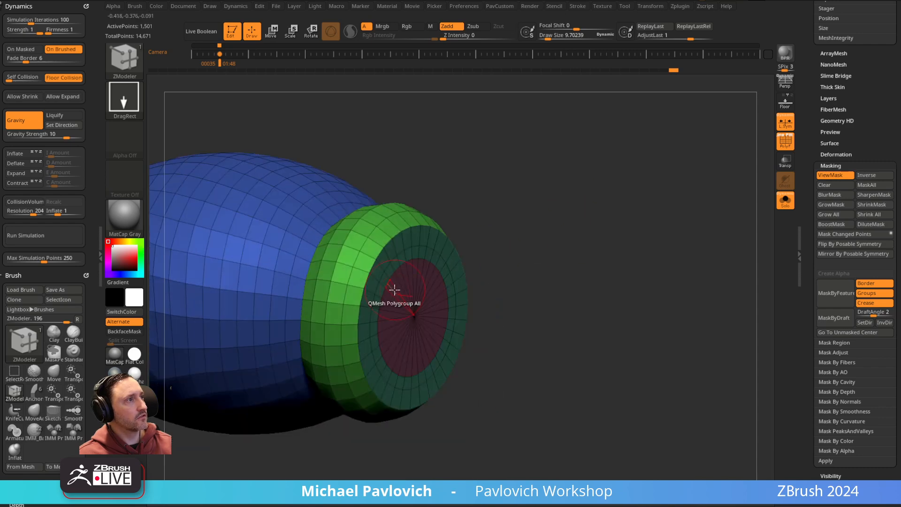
{"action": "right_click_drag", "start_coordinate": [396, 263], "coordinate": [631, 198]}
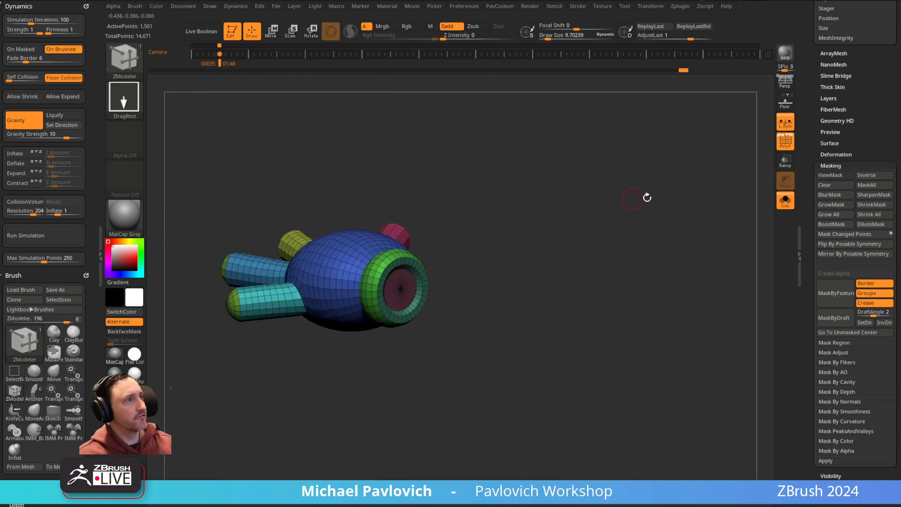
- Show the full character with Solo and PolyFrame off, and adjust the hand's placement at the arm's end with the gizmo
{"action": "left_click", "coordinate": [788, 199]}
{"action": "left_click", "coordinate": [786, 143]}
{"action": "right_click_drag", "start_coordinate": [680, 155], "coordinate": [727, 192]}
{"action": "right_click_drag", "start_coordinate": [488, 307], "coordinate": [446, 375], "text": "ctrl"}
{"action": "right_click_drag", "start_coordinate": [446, 375], "coordinate": [571, 314]}
{"action": "key", "text": "w"}
{"action": "left_click_drag", "start_coordinate": [413, 257], "coordinate": [431, 262]}
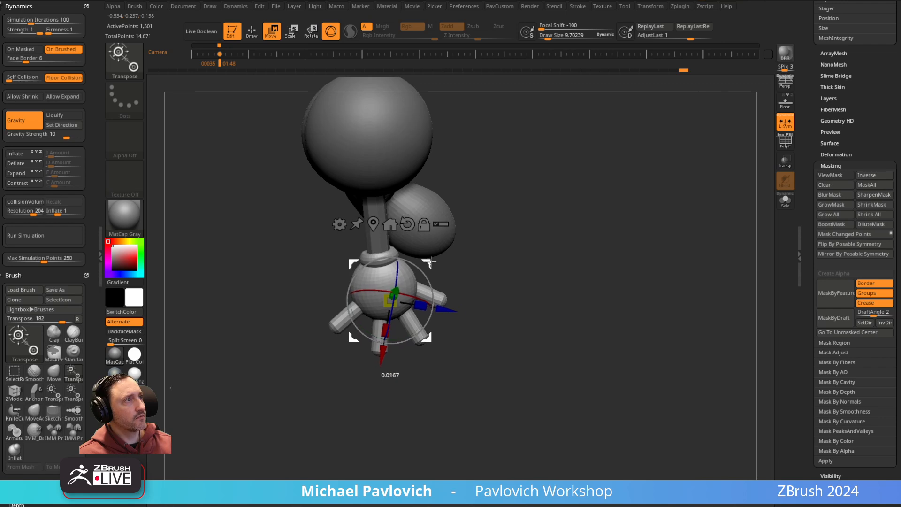
- Reshape the palm and the finger bases with the Move brush at a draw size of about 44
{"action": "key", "text": "q"}
{"action": "mouse_move", "coordinate": [686, 223]}
{"action": "right_mouse_down"}
{"action": "mouse_move", "coordinate": [651, 214]}
{"action": "mouse_move", "coordinate": [647, 226]}
{"action": "right_mouse_up"}
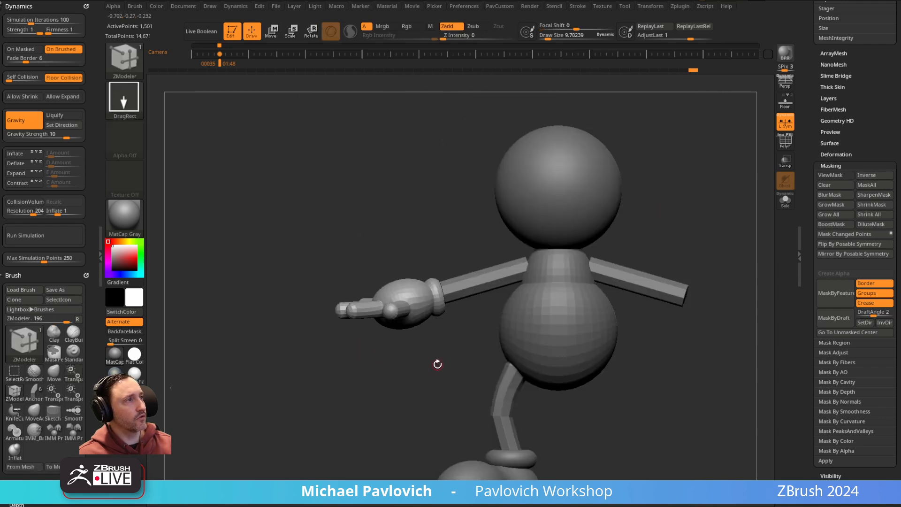
{"action": "right_click_drag", "start_coordinate": [436, 364], "coordinate": [395, 391], "text": "alt"}
{"action": "right_click_drag", "start_coordinate": [395, 391], "coordinate": [412, 401]}
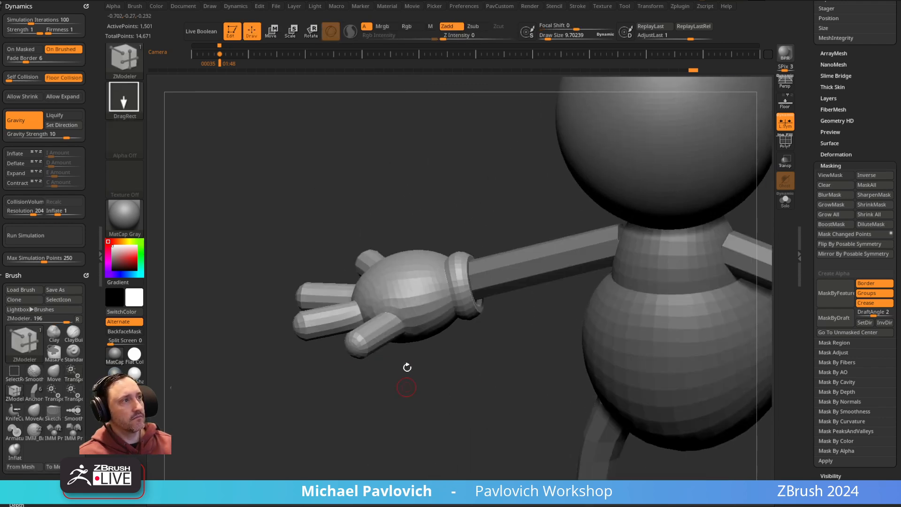
{"action": "key", "text": "b"}
{"action": "key", "text": "m"}
{"action": "key", "text": "v"}
{"action": "right_click_drag", "start_coordinate": [362, 301], "coordinate": [452, 302]}
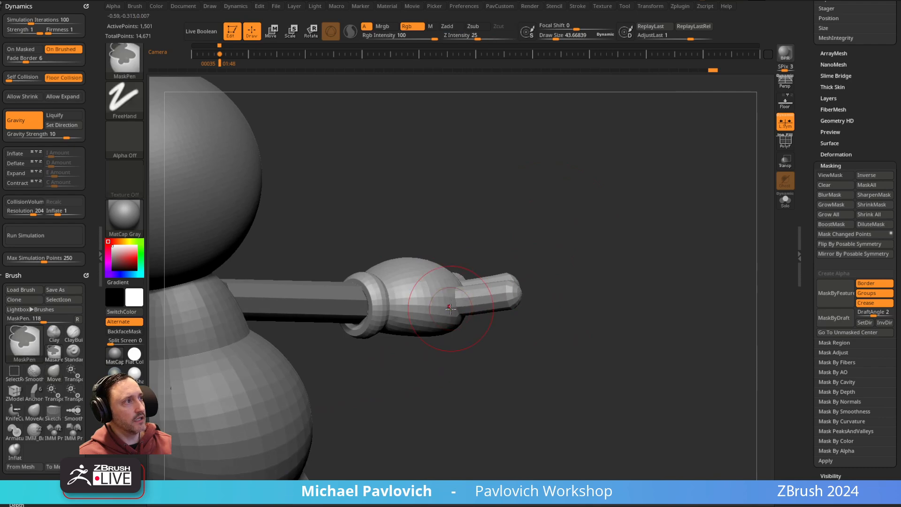
{"action": "right_click_drag", "start_coordinate": [533, 246], "coordinate": [444, 243]}
{"action": "right_click_drag", "start_coordinate": [328, 286], "coordinate": [503, 313]}
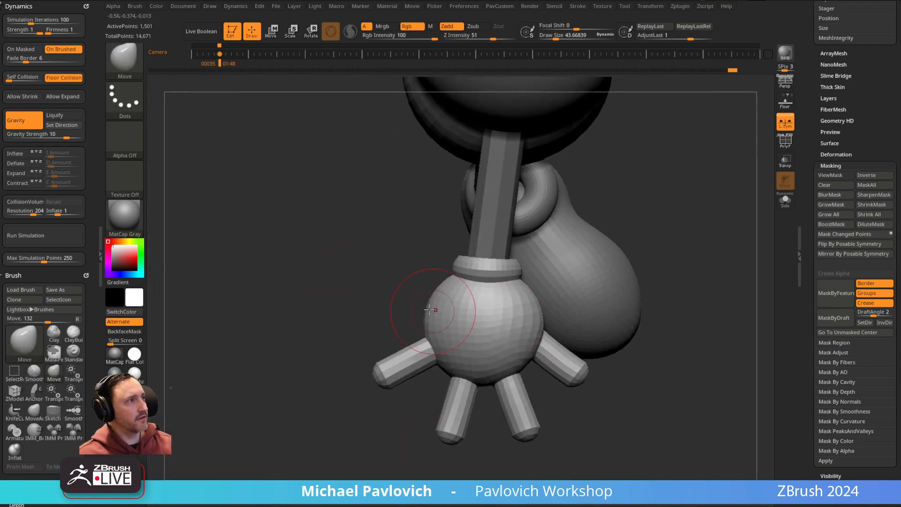
{"action": "mouse_move", "coordinate": [485, 387]}
{"action": "right_mouse_down"}
{"action": "mouse_move", "coordinate": [629, 315]}
{"action": "mouse_move", "coordinate": [638, 274]}
{"action": "mouse_move", "coordinate": [474, 290]}
{"action": "right_mouse_up"}
{"action": "left_click_drag", "start_coordinate": [455, 297], "coordinate": [447, 324], "text": "shift"}
- Flatten the palm and curve the fingers gently with the Move brush at a draw size of about 38
{"action": "mouse_move", "coordinate": [470, 316]}
{"action": "right_mouse_down"}
{"action": "mouse_move", "coordinate": [378, 286]}
{"action": "mouse_move", "coordinate": [381, 300]}
{"action": "right_mouse_up"}
{"action": "right_click_drag", "start_coordinate": [388, 358], "coordinate": [402, 399]}
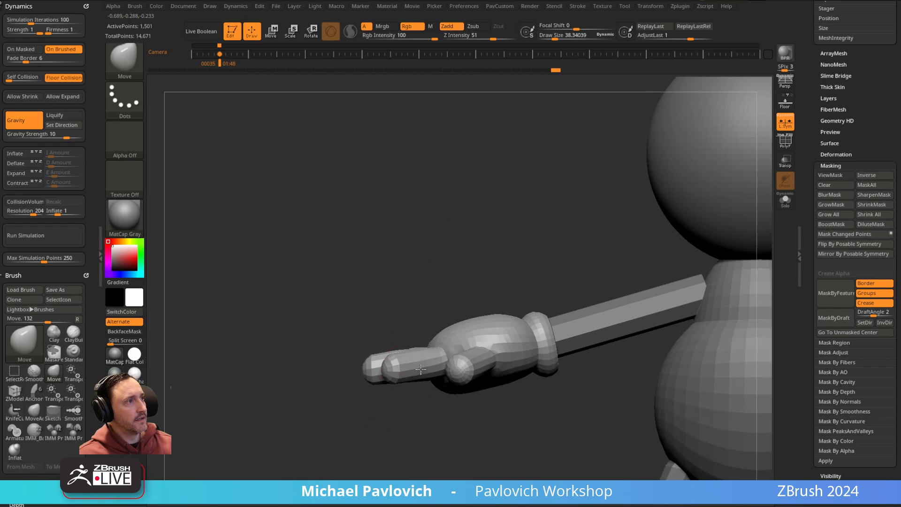
{"action": "right_click_drag", "start_coordinate": [420, 356], "coordinate": [401, 374]}
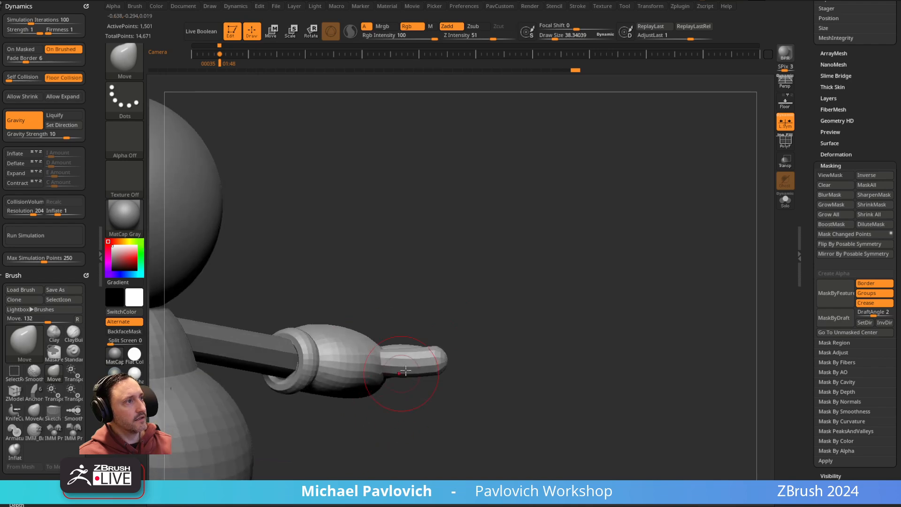
{"action": "right_click_drag", "start_coordinate": [511, 327], "coordinate": [380, 398]}
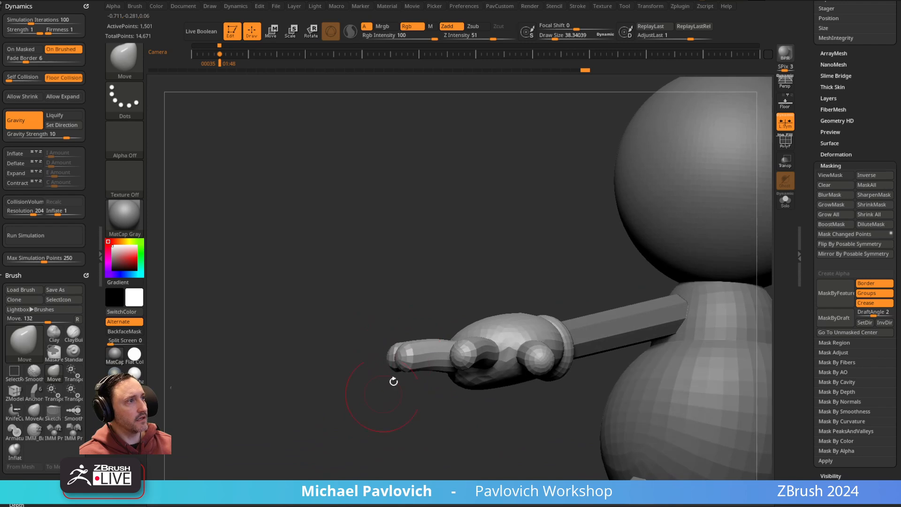
{"action": "mouse_move", "coordinate": [432, 352]}
{"action": "right_mouse_down"}
{"action": "mouse_move", "coordinate": [396, 411]}
{"action": "mouse_move", "coordinate": [408, 422]}
{"action": "mouse_move", "coordinate": [429, 357]}
{"action": "right_mouse_up"}
{"action": "mouse_move", "coordinate": [438, 392]}
{"action": "right_mouse_down"}
{"action": "mouse_move", "coordinate": [432, 340]}
{"action": "mouse_move", "coordinate": [383, 268]}
{"action": "mouse_move", "coordinate": [404, 325]}
{"action": "mouse_move", "coordinate": [290, 263]}
{"action": "right_mouse_up"}
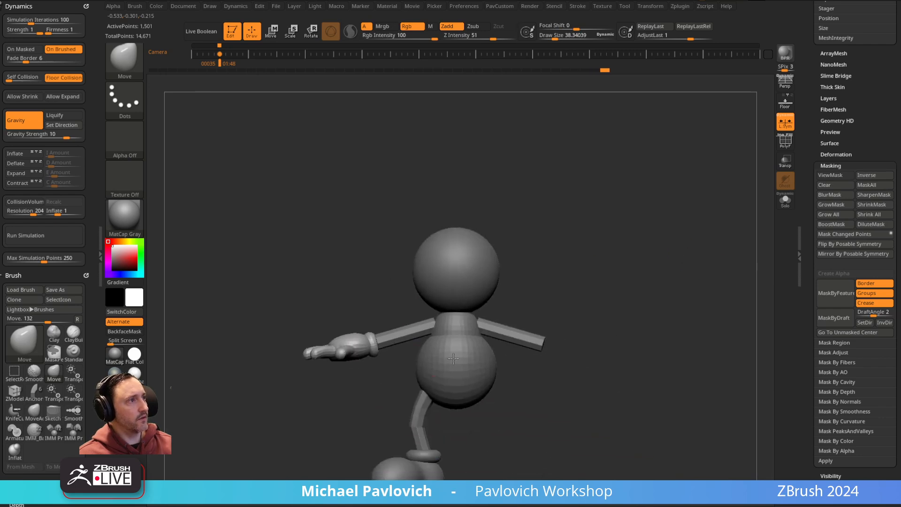
- Undo the mirror made about the hand's own center, turn local symmetry off and mirror the hand to the other arm
{"action": "key", "text": "space"}
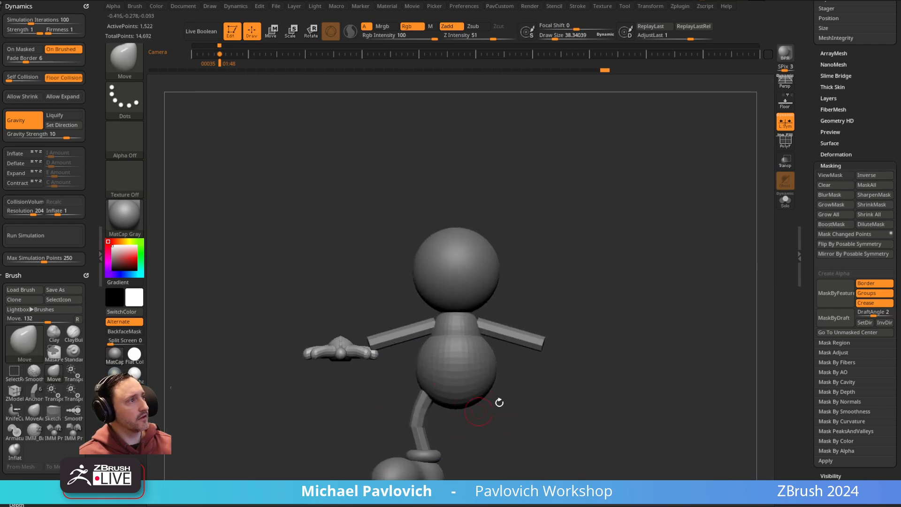
{"action": "key", "text": "space"}
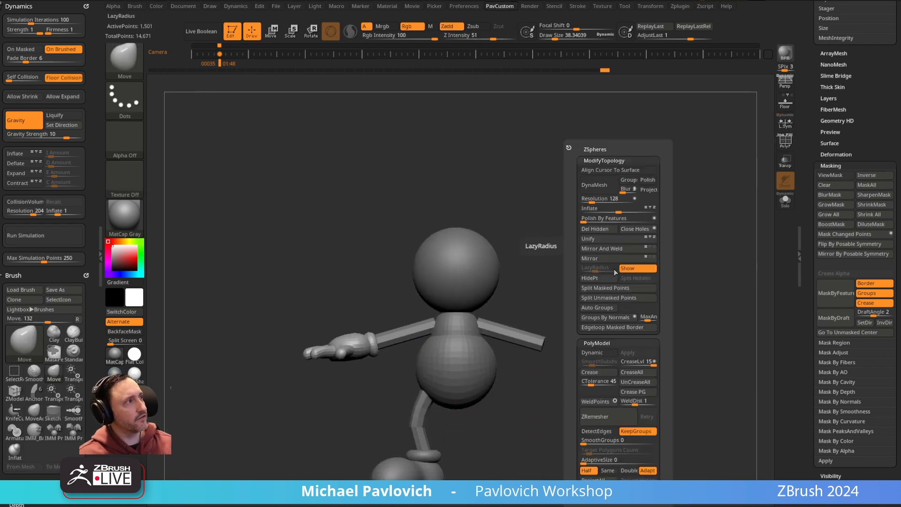
{"action": "left_click", "coordinate": [608, 258]}
{"action": "mouse_move", "coordinate": [666, 261]}
{"action": "left_mouse_down", "text": "alt"}
{"action": "mouse_move", "coordinate": [670, 218]}
{"action": "mouse_move", "coordinate": [663, 256]}
{"action": "left_mouse_up", "text": "alt"}
- Select the arms and bend them into soft curves with the Move brush at a draw size of about 72
{"action": "left_click", "coordinate": [484, 298], "text": "alt"}
{"action": "left_click_drag", "start_coordinate": [563, 243], "coordinate": [482, 278], "text": "alt"}
{"action": "right_click_drag", "start_coordinate": [419, 329], "coordinate": [421, 324]}
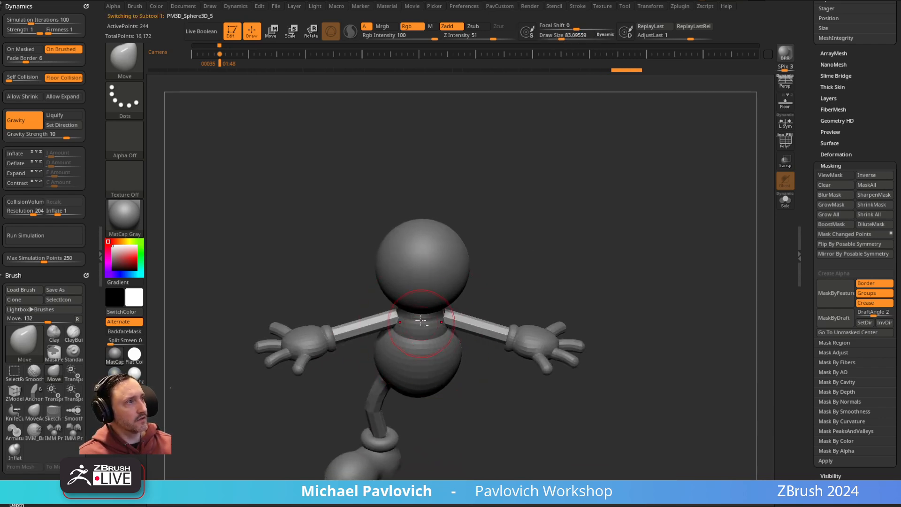
{"action": "left_click_drag", "start_coordinate": [479, 281], "coordinate": [444, 326]}
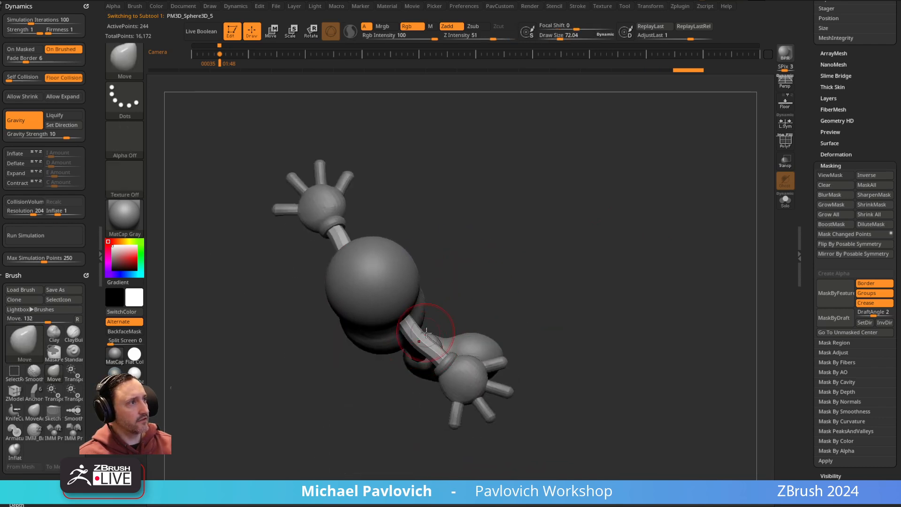
{"action": "right_click_drag", "start_coordinate": [443, 335], "coordinate": [439, 244]}
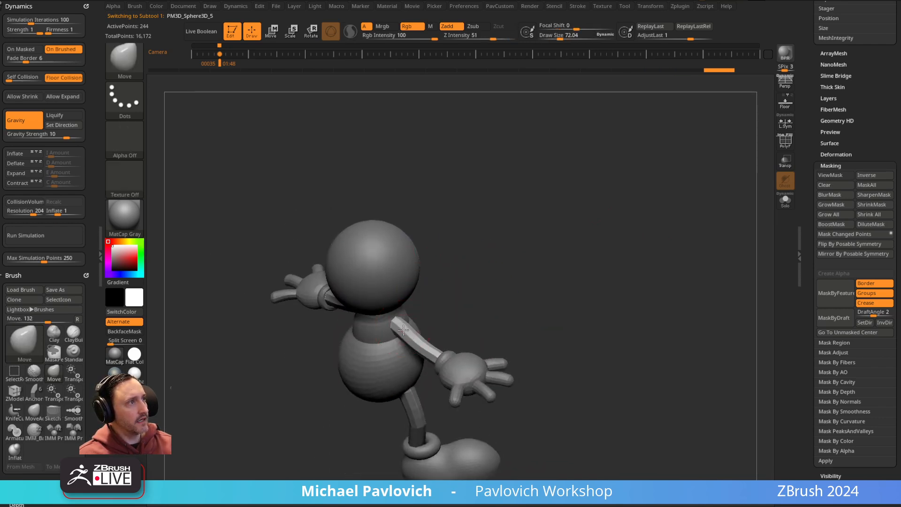
{"action": "right_click_drag", "start_coordinate": [415, 323], "coordinate": [566, 249]}
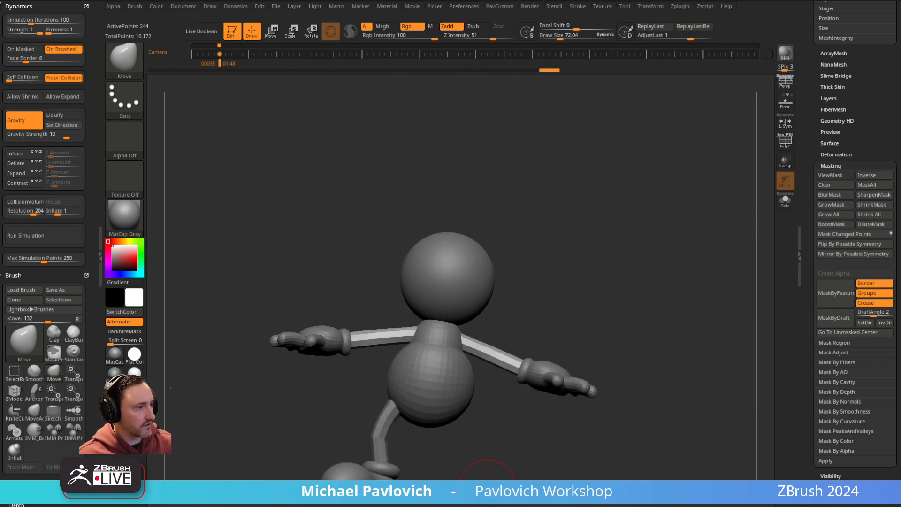
- Switch to the browser and play the Steamboat Willie video to study the character's arms and proportions
{"action": "left_click_drag", "start_coordinate": [669, 1], "coordinate": [647, 5]}
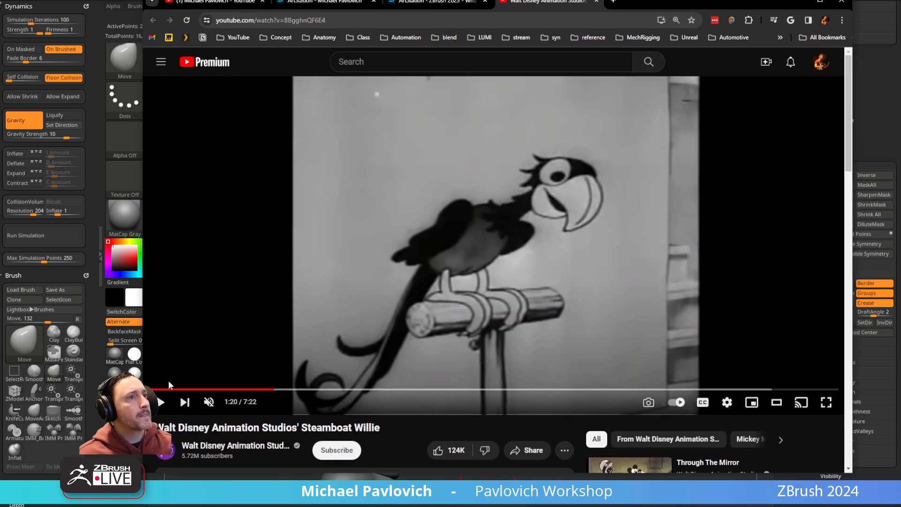
{"action": "left_click", "coordinate": [164, 404]}
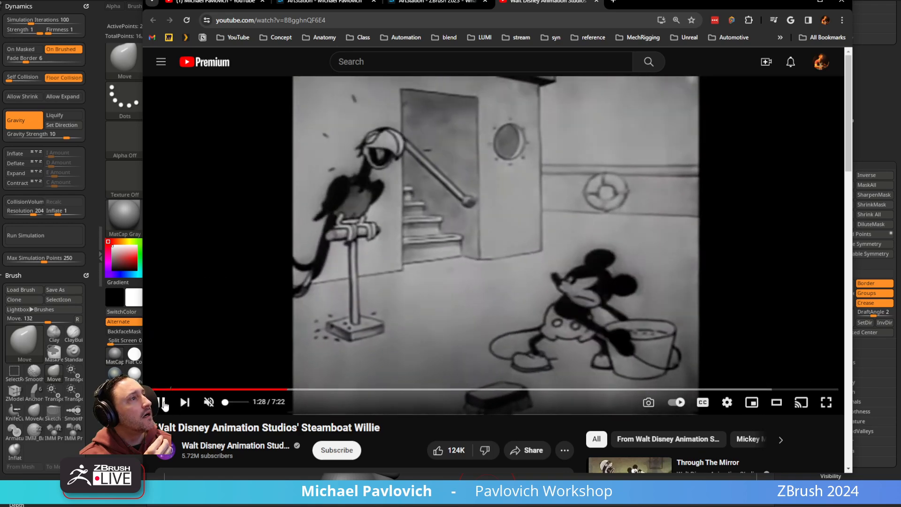
- Play a short stretch of the Steamboat Willie video to study the character's standing pose, pause it and return to ZBrush
{"action": "left_click", "coordinate": [162, 402]}
{"action": "left_click", "coordinate": [162, 402]}
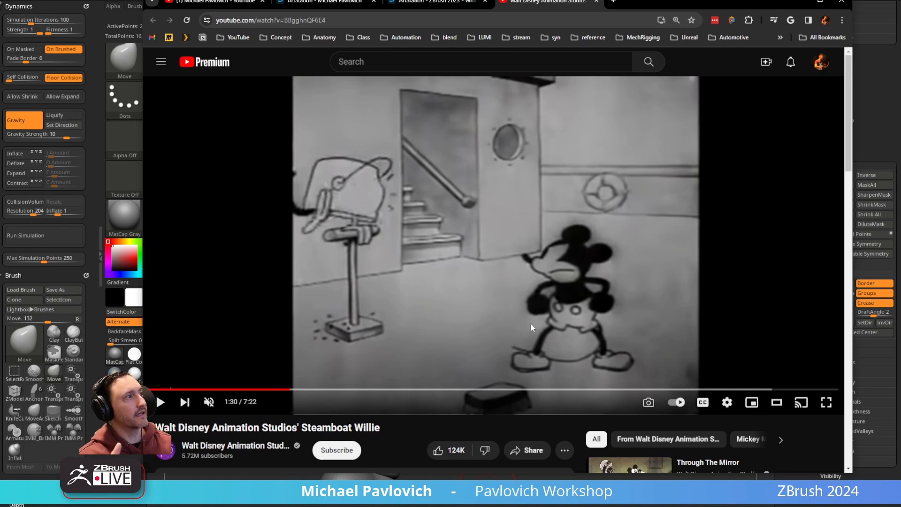
{"action": "left_click_drag", "start_coordinate": [635, 2], "coordinate": [632, 506]}
- Select the leg and examine the figure's legs and proportions against the character sheet and in side view
{"action": "left_click_drag", "start_coordinate": [593, 242], "coordinate": [631, 213]}
{"action": "key", "text": "2"}
{"action": "left_click_drag", "start_coordinate": [557, 251], "coordinate": [545, 262], "text": "shift"}
{"action": "left_click", "coordinate": [390, 375], "text": "alt"}
{"action": "key", "text": "2"}
{"action": "left_click_drag", "start_coordinate": [628, 211], "coordinate": [625, 212]}
{"action": "mouse_move", "coordinate": [507, 389]}
{"action": "left_mouse_down", "text": "alt"}
{"action": "mouse_move", "coordinate": [504, 364]}
{"action": "mouse_move", "coordinate": [646, 352]}
{"action": "mouse_move", "coordinate": [535, 364]}
{"action": "mouse_move", "coordinate": [516, 355]}
{"action": "left_mouse_up", "text": "alt"}
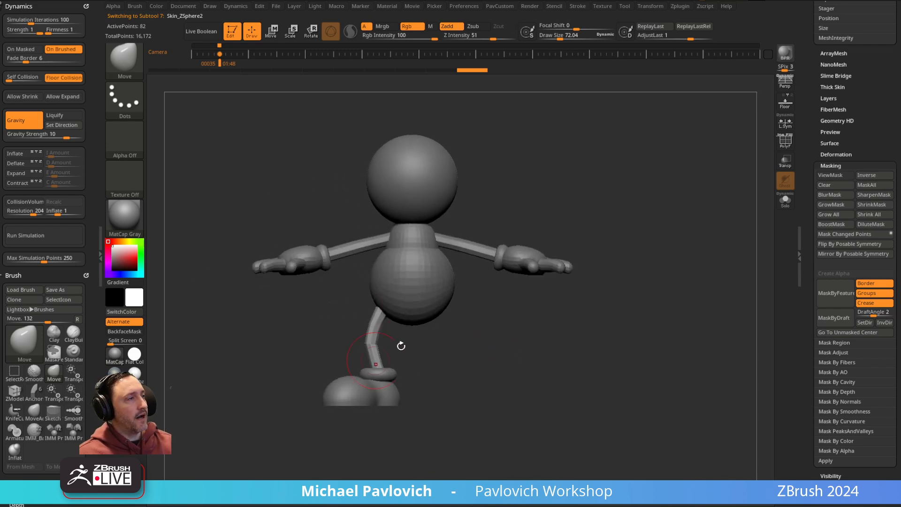
{"action": "key", "text": "shift+z"}
{"action": "key", "text": "Right"}
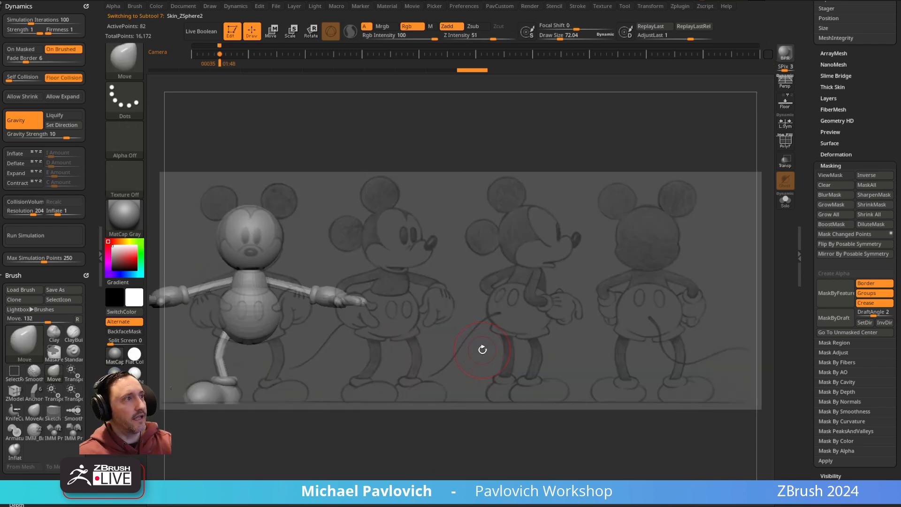
{"action": "left_click_drag", "start_coordinate": [371, 344], "coordinate": [425, 382]}
{"action": "key", "text": "w"}
{"action": "left_click", "coordinate": [304, 295], "text": "alt"}
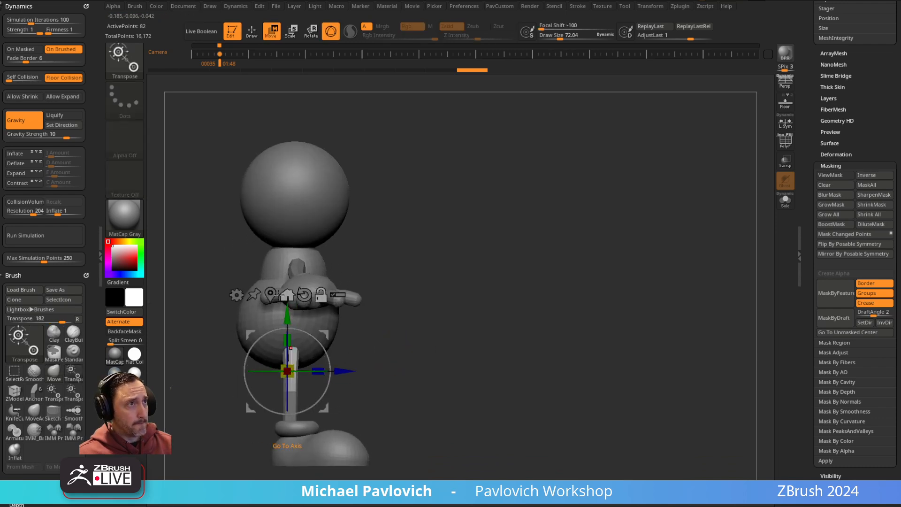
{"action": "left_click", "coordinate": [270, 295], "text": "alt"}
{"action": "left_click_drag", "start_coordinate": [322, 388], "coordinate": [331, 350]}
{"action": "key", "text": "q"}
- Try to select the foot for a joint transformation with Transpose All Selected Subtools
{"action": "left_click", "coordinate": [286, 440], "text": "alt"}
{"action": "mouse_move", "coordinate": [393, 422]}
{"action": "left_mouse_down", "text": "alt"}
{"action": "mouse_move", "coordinate": [376, 400]}
{"action": "mouse_move", "coordinate": [374, 340]}
{"action": "mouse_move", "coordinate": [407, 393]}
{"action": "left_mouse_up", "text": "alt"}
{"action": "key", "text": "w"}
{"action": "key", "text": "q"}
{"action": "left_click_drag", "start_coordinate": [810, 198], "coordinate": [808, 366]}
{"action": "key", "text": "w"}
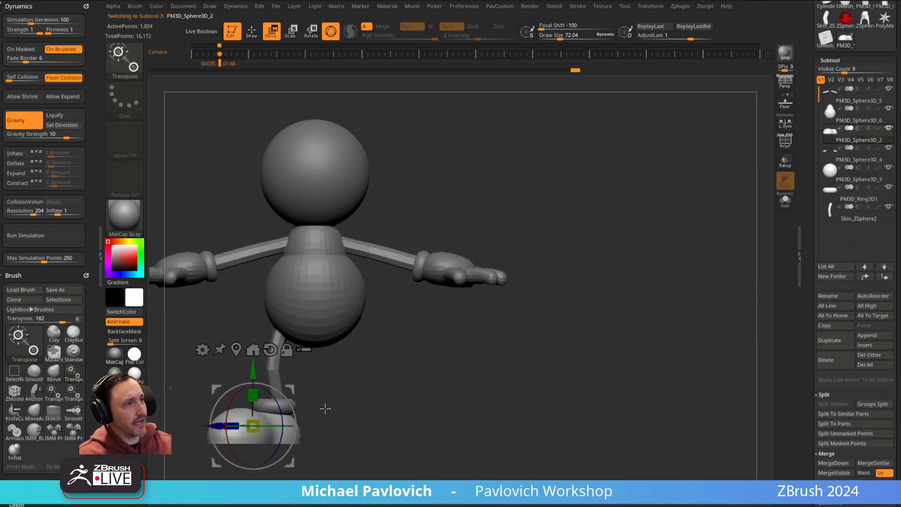
{"action": "left_click", "coordinate": [304, 351]}
{"action": "left_click_drag", "start_coordinate": [348, 403], "coordinate": [291, 462], "text": "ctrl+shift"}
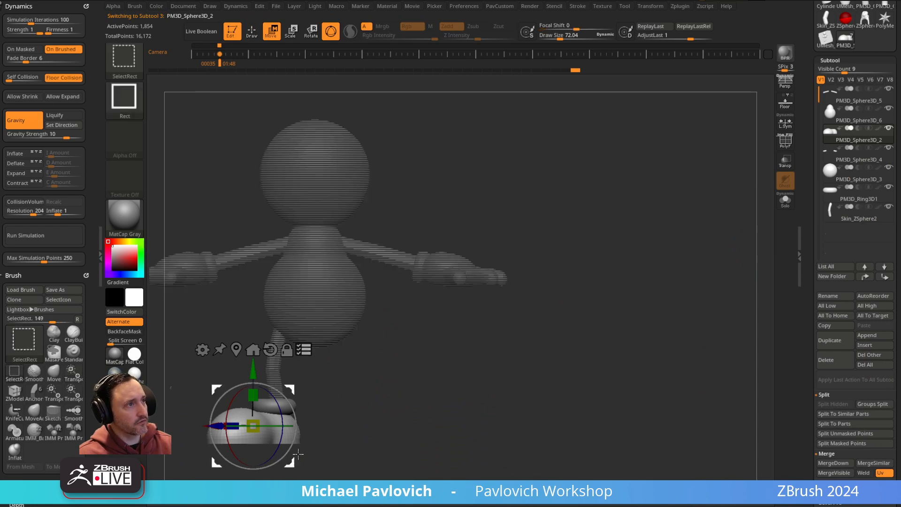
{"action": "left_click_drag", "start_coordinate": [368, 392], "coordinate": [398, 374], "text": "alt"}
{"action": "key", "text": "q"}
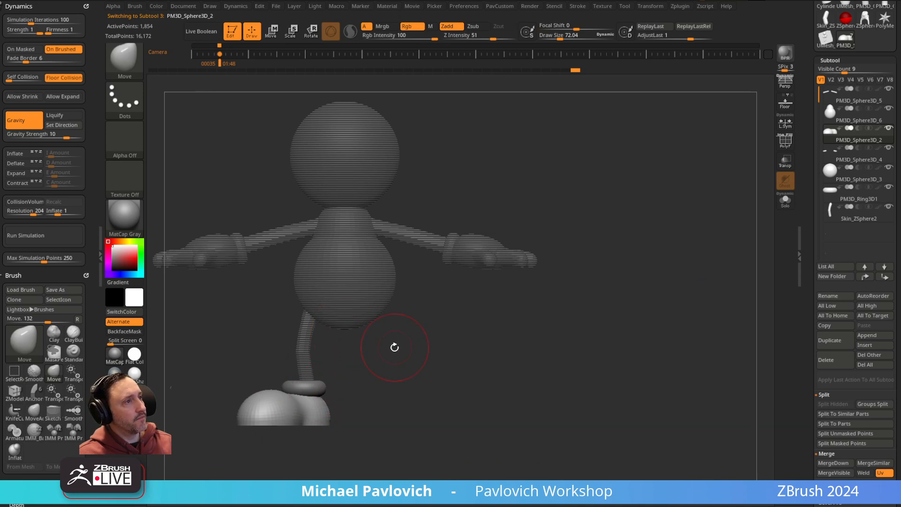
{"action": "key", "text": "w"}
{"action": "left_click", "coordinate": [334, 329]}
- Switch to the Standard brush with a draw size of about 41
{"action": "key", "text": "q"}
{"action": "key", "text": "b"}
{"action": "key", "text": "s"}
{"action": "key", "text": "t"}
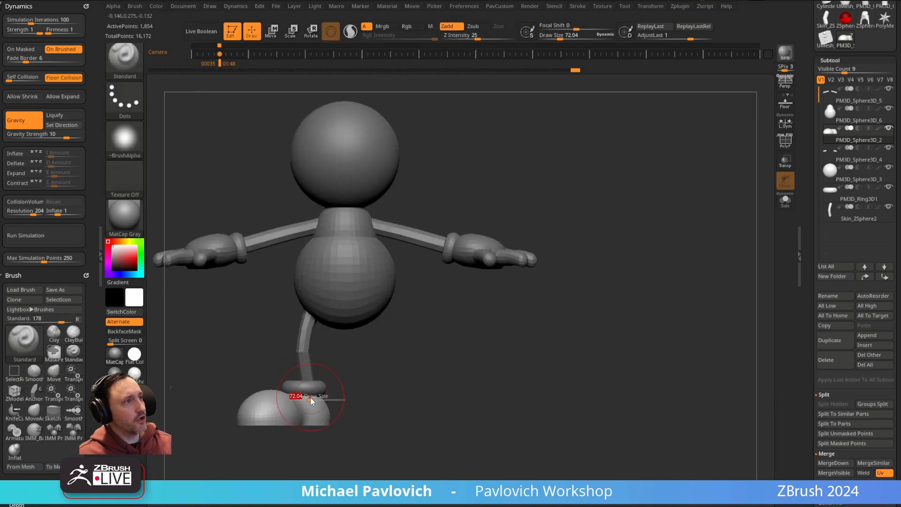
- Place the foot and the ankle ring last in the subtool list and merge the two into one subtool
{"action": "left_click", "coordinate": [308, 388], "text": "alt"}
{"action": "left_click", "coordinate": [306, 409], "text": "alt"}
{"action": "left_click", "coordinate": [308, 389], "text": "alt"}
{"action": "left_click", "coordinate": [313, 411], "text": "alt"}
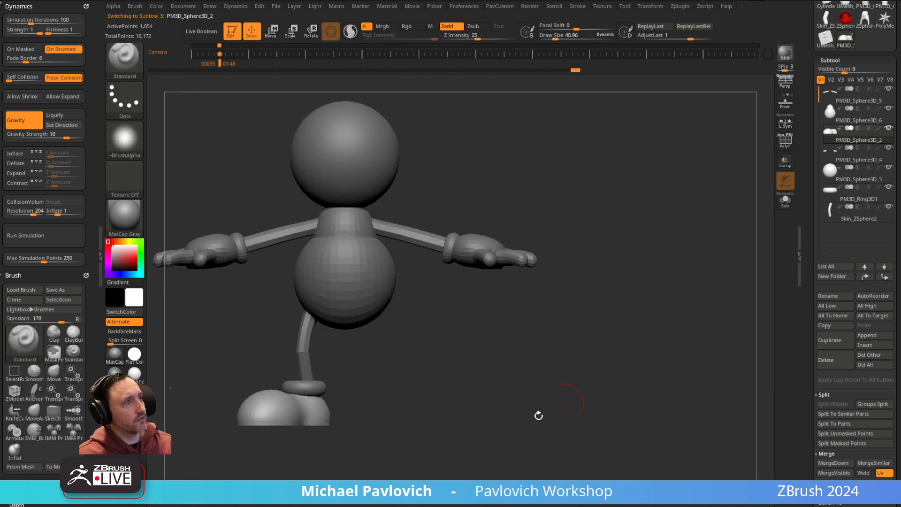
{"action": "left_click", "coordinate": [884, 276], "text": "shift"}
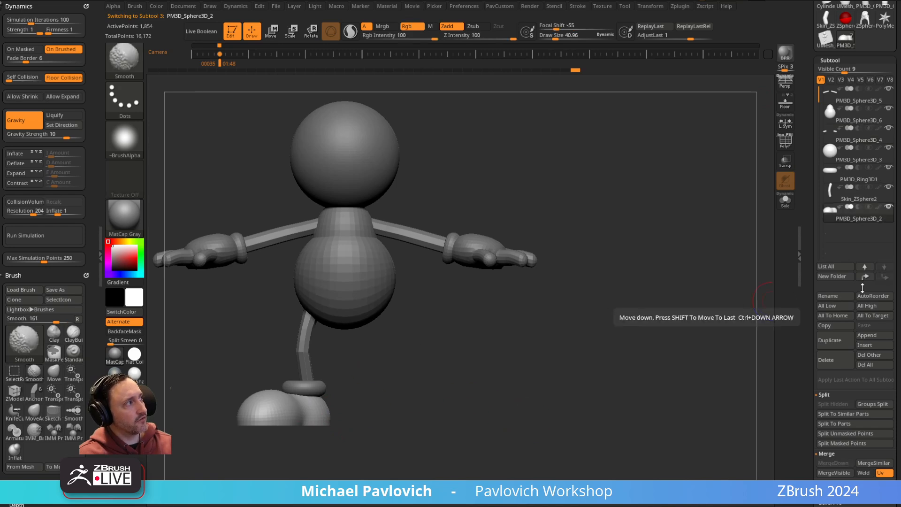
{"action": "left_click", "coordinate": [327, 385], "text": "alt"}
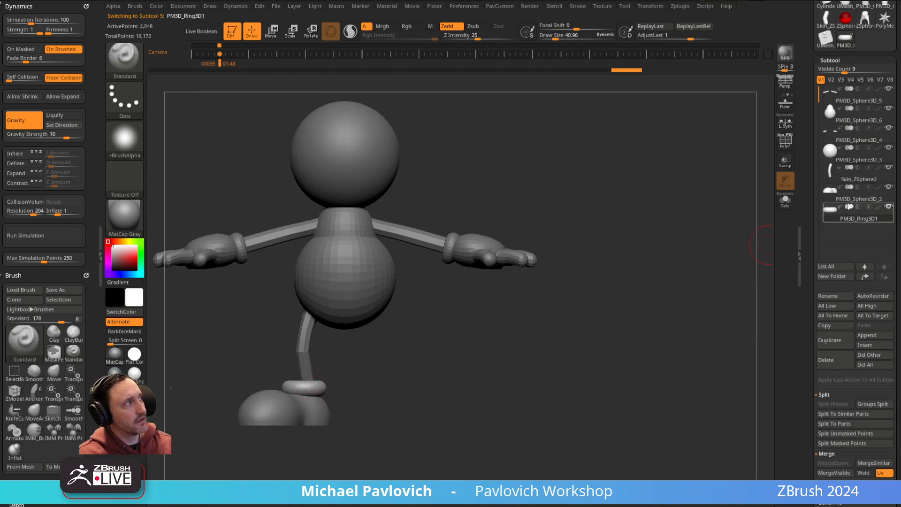
{"action": "left_click", "coordinate": [847, 197]}
{"action": "key", "text": "ctrl+m"}
- Mirror the merged foot and ankle ring to the other side of the body
{"action": "key", "text": "w"}
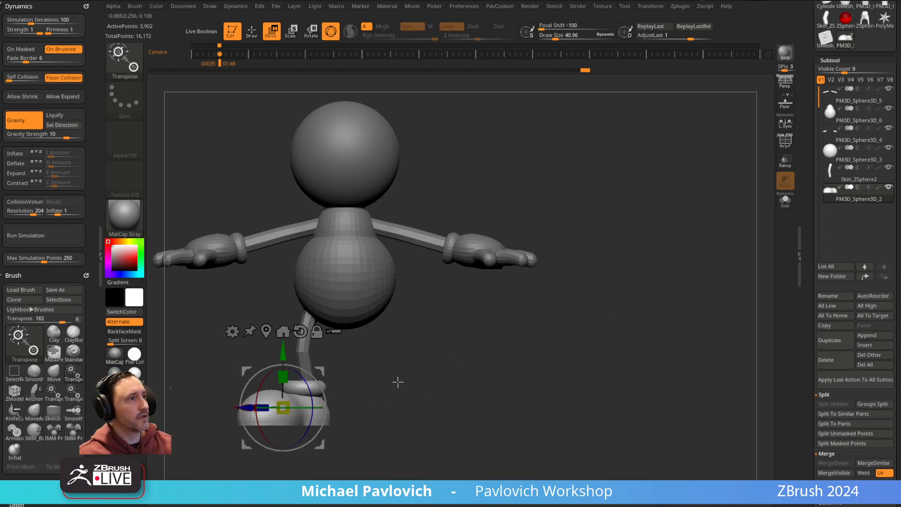
{"action": "left_click_drag", "start_coordinate": [399, 391], "coordinate": [394, 345], "text": "shift"}
{"action": "left_click_drag", "start_coordinate": [308, 441], "coordinate": [308, 434], "text": "alt"}
{"action": "left_click_drag", "start_coordinate": [334, 400], "coordinate": [346, 413]}
{"action": "key", "text": "q"}
{"action": "mouse_move", "coordinate": [509, 254]}
{"action": "left_mouse_down"}
{"action": "mouse_move", "coordinate": [509, 386]}
{"action": "mouse_move", "coordinate": [352, 413]}
{"action": "left_mouse_up"}
{"action": "key", "text": "w"}
{"action": "key", "text": "q"}
{"action": "left_click_drag", "start_coordinate": [482, 308], "coordinate": [564, 308]}
{"action": "key", "text": "grave"}
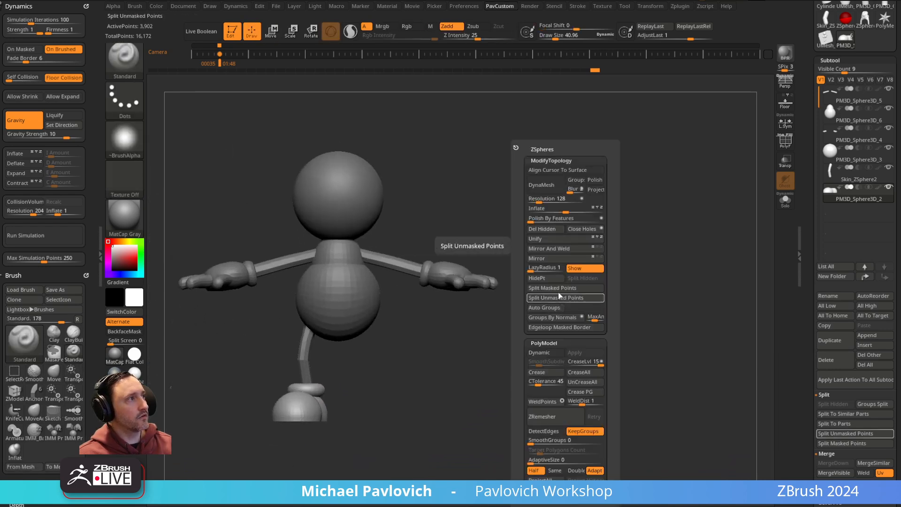
{"action": "left_click", "coordinate": [560, 298]}
- Select the leg and mirror it to the other side of the body
{"action": "key", "text": "space"}
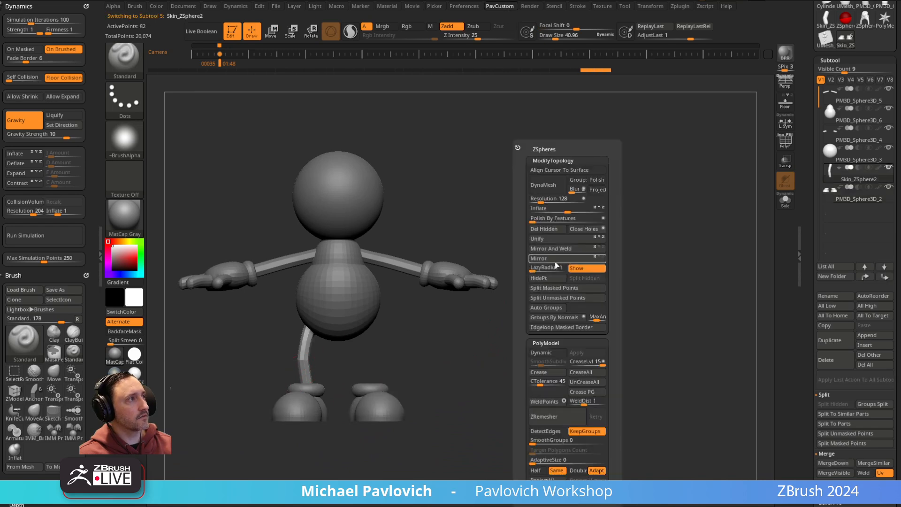
{"action": "left_click", "coordinate": [557, 257]}
{"action": "mouse_move", "coordinate": [565, 280]}
{"action": "left_mouse_down"}
{"action": "mouse_move", "coordinate": [539, 273]}
{"action": "mouse_move", "coordinate": [434, 288]}
{"action": "mouse_move", "coordinate": [579, 255]}
{"action": "mouse_move", "coordinate": [380, 296]}
{"action": "left_mouse_up"}
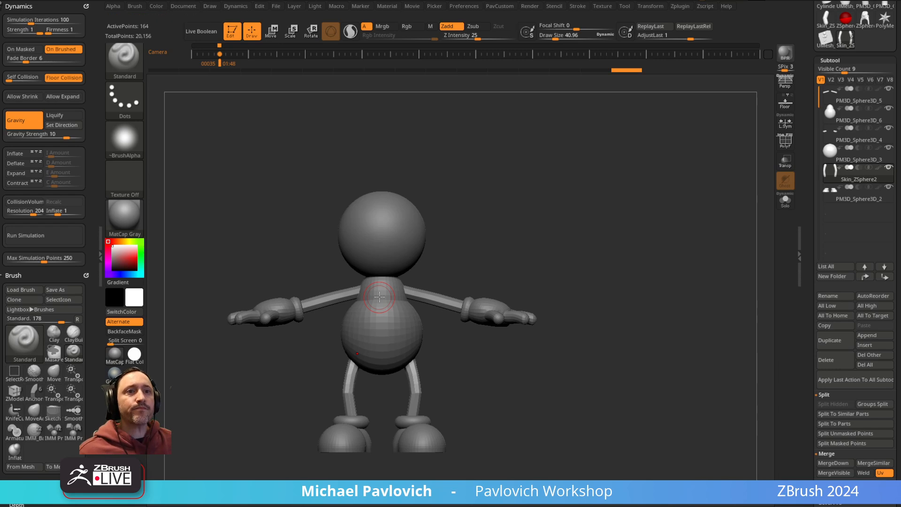
- Turn on Transpose All Selected Subtools and mask part of one leg
{"action": "key", "text": "w"}
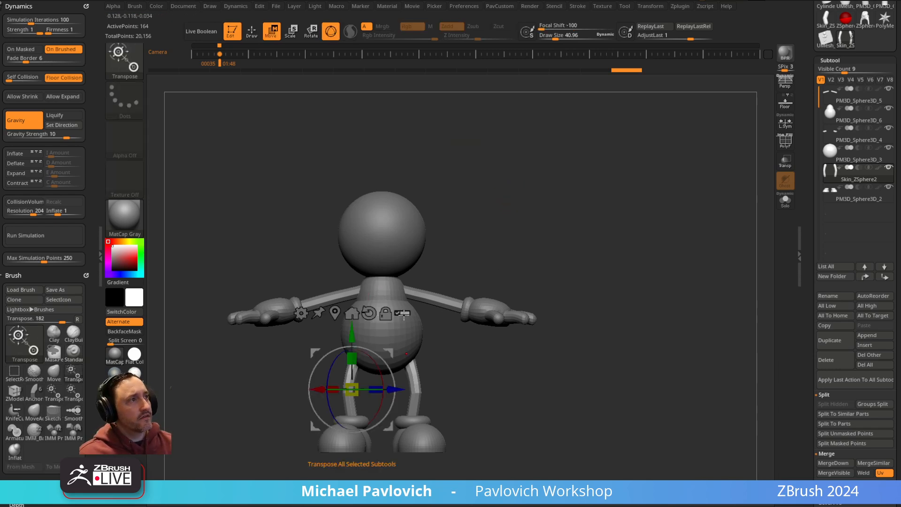
{"action": "left_click_drag", "start_coordinate": [474, 274], "coordinate": [406, 257]}
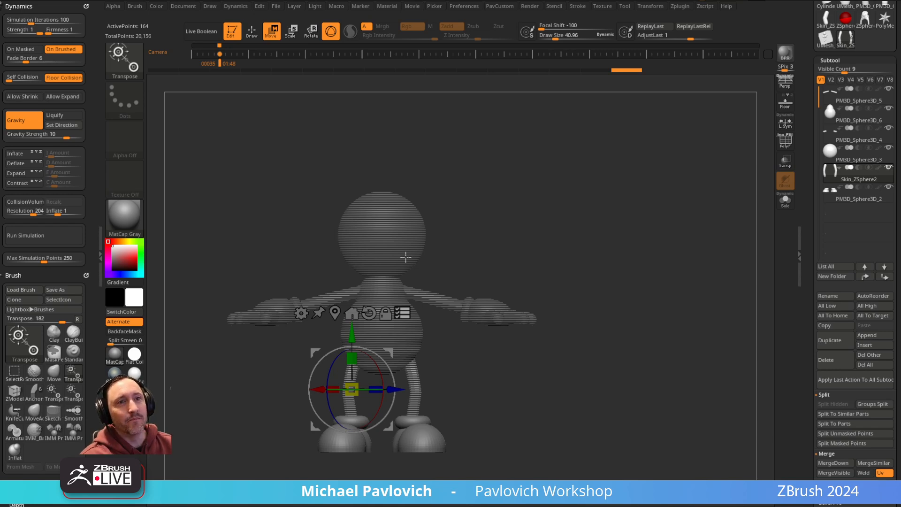
{"action": "key", "text": "q"}
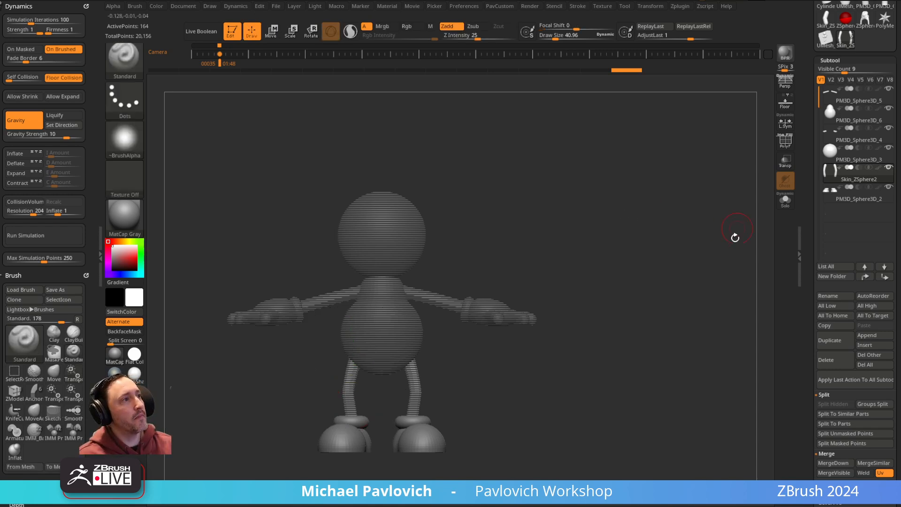
{"action": "left_click_drag", "start_coordinate": [665, 263], "coordinate": [707, 274], "text": "alt"}
{"action": "left_click_drag", "start_coordinate": [489, 352], "coordinate": [467, 374], "text": "ctrl"}
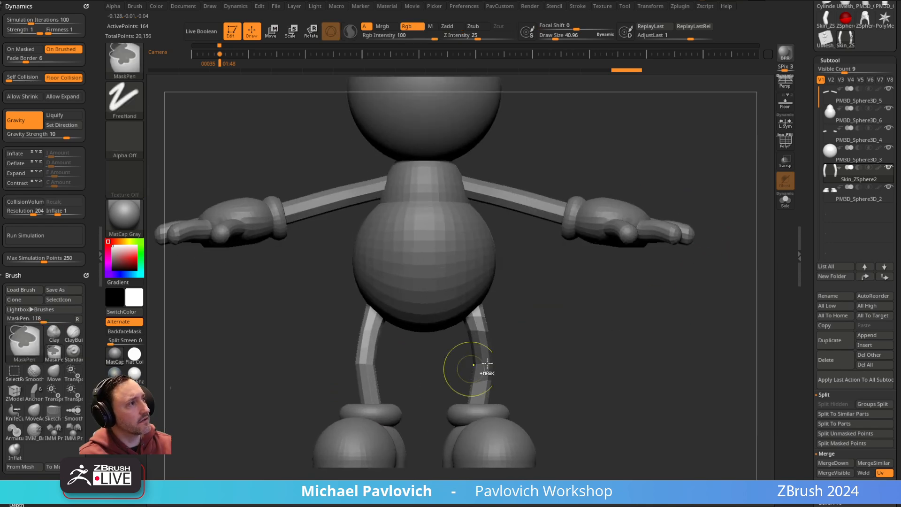
- Try to assign Ctrl+G as the custom hotkey for GrowMask
{"action": "mouse_move", "coordinate": [812, 278]}
{"action": "left_mouse_down"}
{"action": "mouse_move", "coordinate": [815, 137]}
{"action": "mouse_move", "coordinate": [801, 238]}
{"action": "mouse_move", "coordinate": [803, 216]}
{"action": "left_mouse_up"}
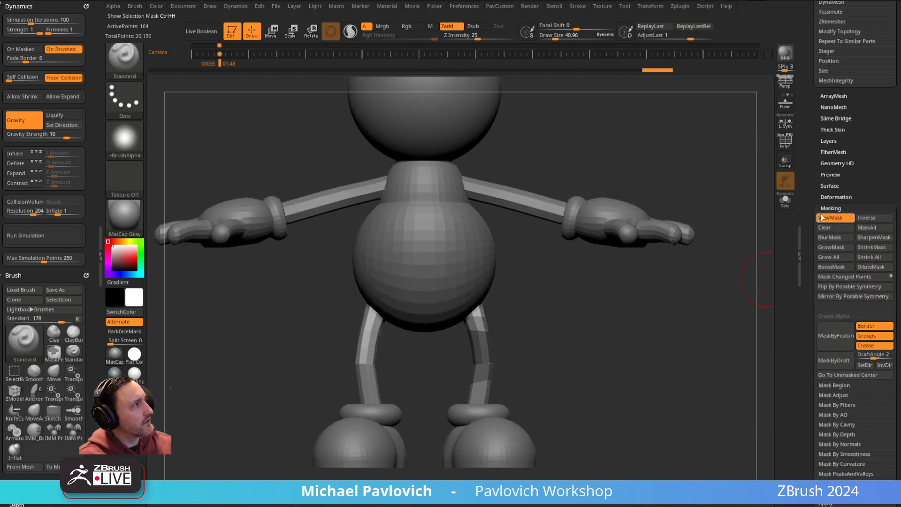
{"action": "left_click", "coordinate": [835, 248], "text": "ctrl+alt"}
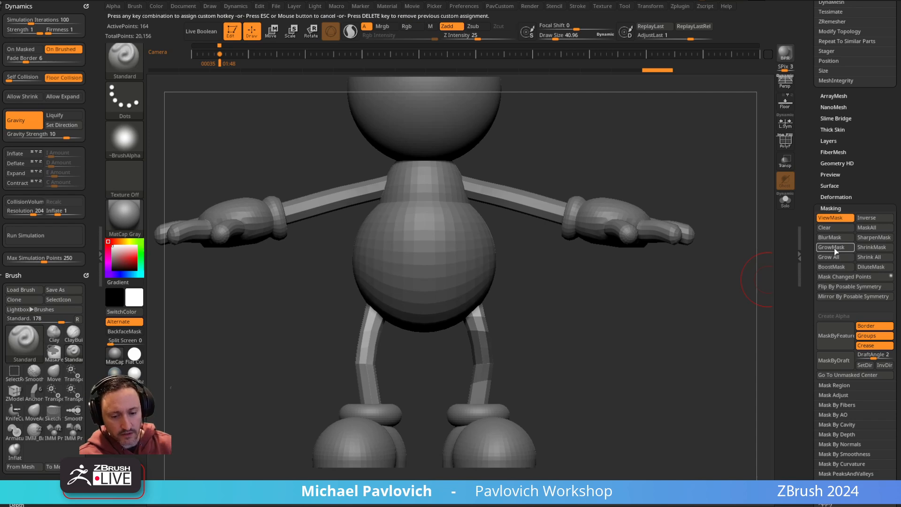
{"action": "key", "text": "ctrl+g"}
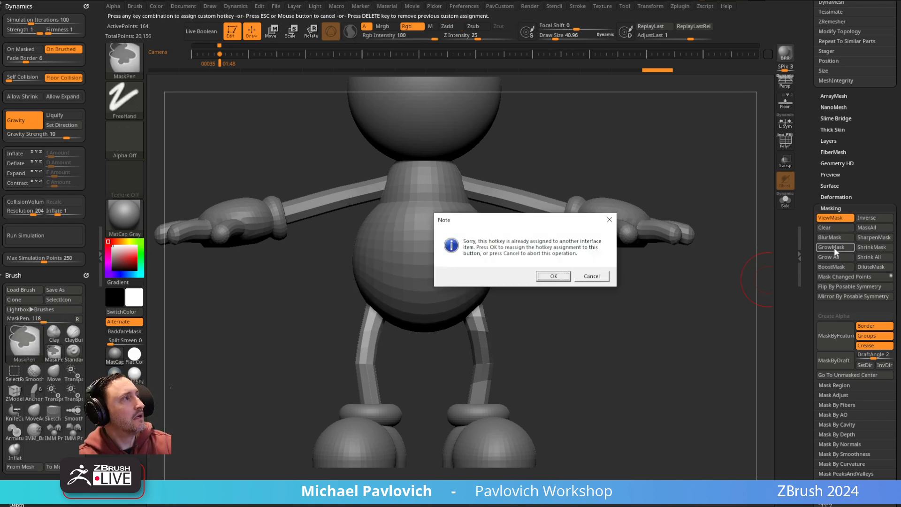
{"action": "left_click", "coordinate": [592, 276]}
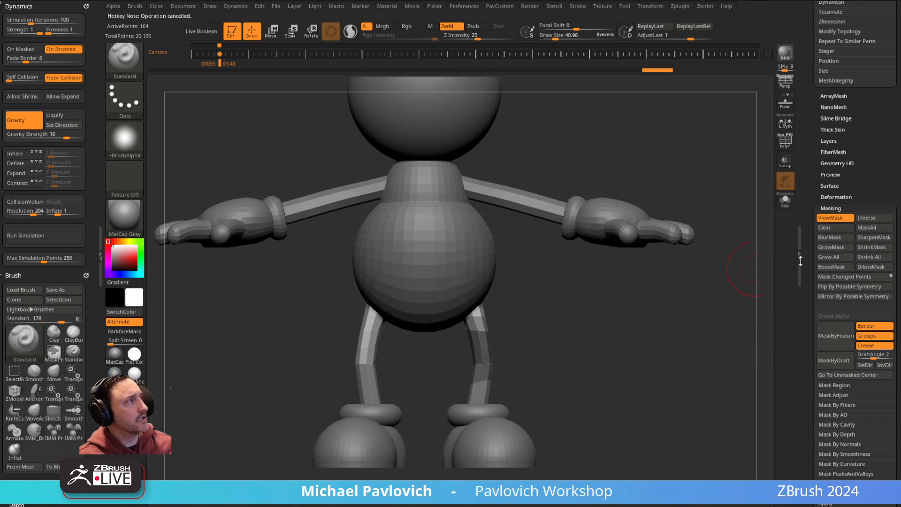
{"action": "left_click", "coordinate": [840, 249], "text": "ctrl+alt"}
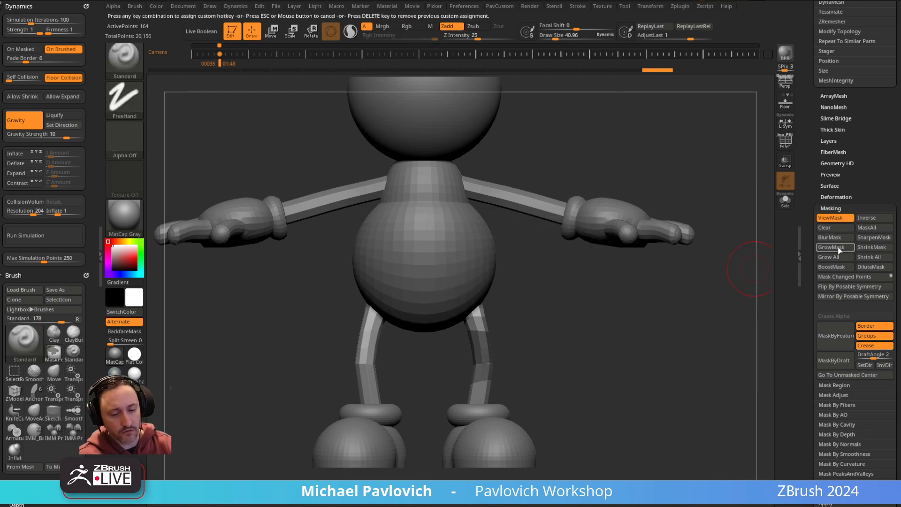
{"action": "key", "text": "ctrl+g"}
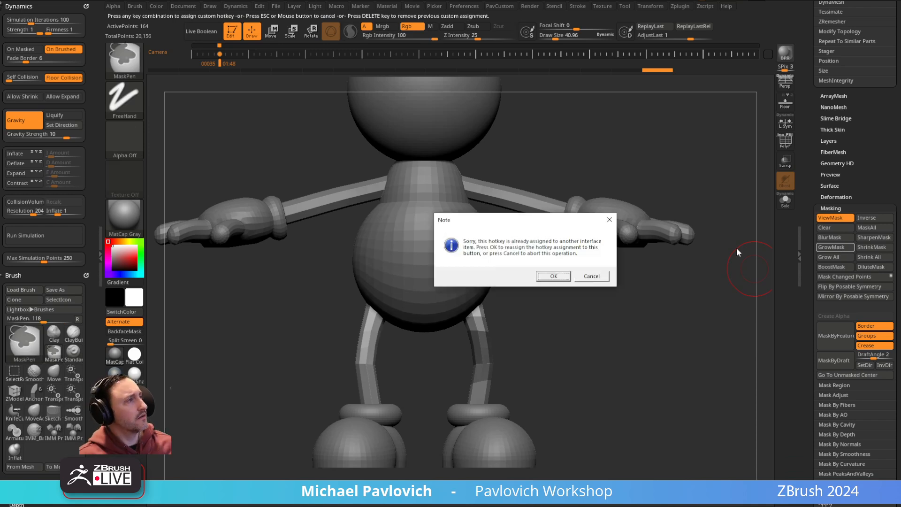
{"action": "left_click", "coordinate": [589, 277]}
{"action": "left_click", "coordinate": [836, 250], "text": "ctrl+alt"}
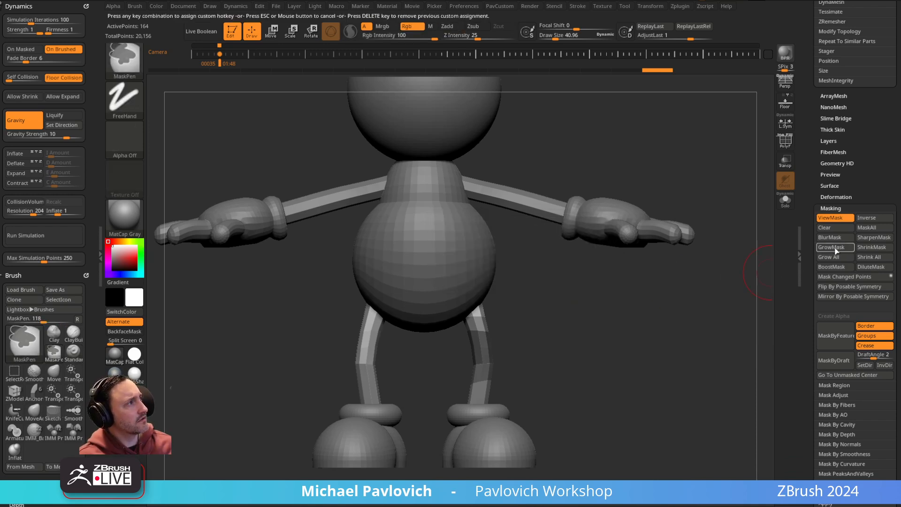
{"action": "key", "text": "ctrl+g"}
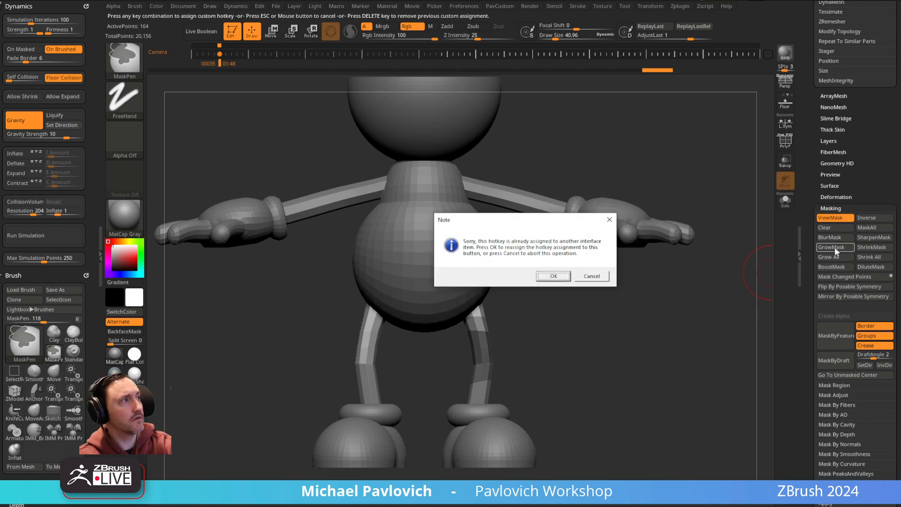
{"action": "left_click", "coordinate": [594, 276]}
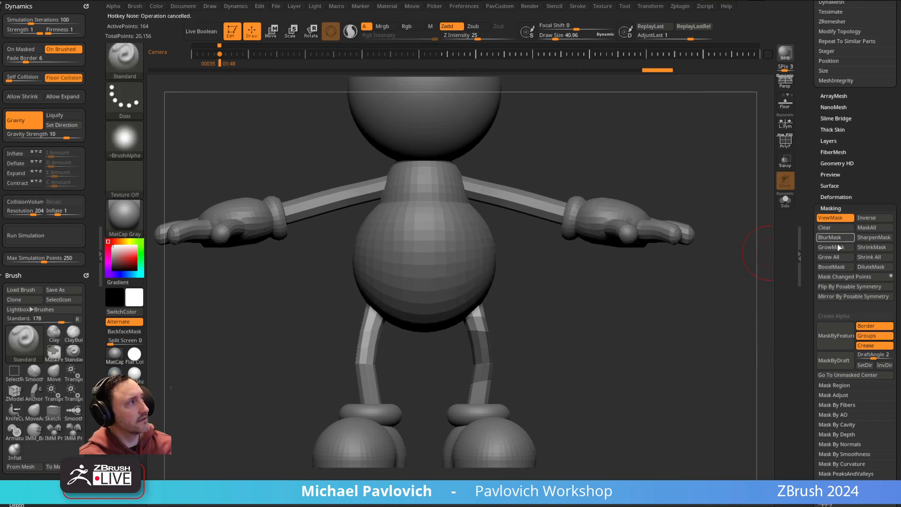
- Assign Ctrl+J as the custom hotkey for GrowMask
{"action": "left_click", "coordinate": [841, 251], "text": "ctrl+alt"}
{"action": "key", "text": "ctrl"}
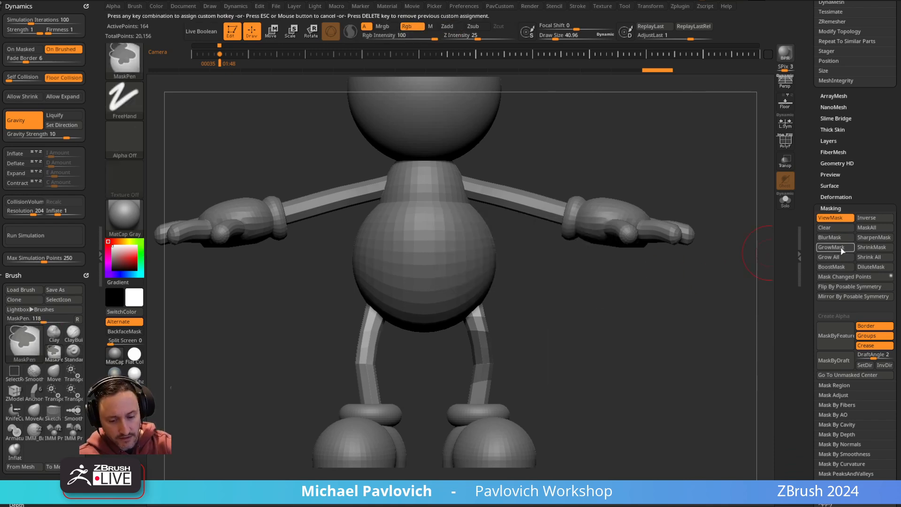
{"action": "key", "text": "ctrl+alt+g"}
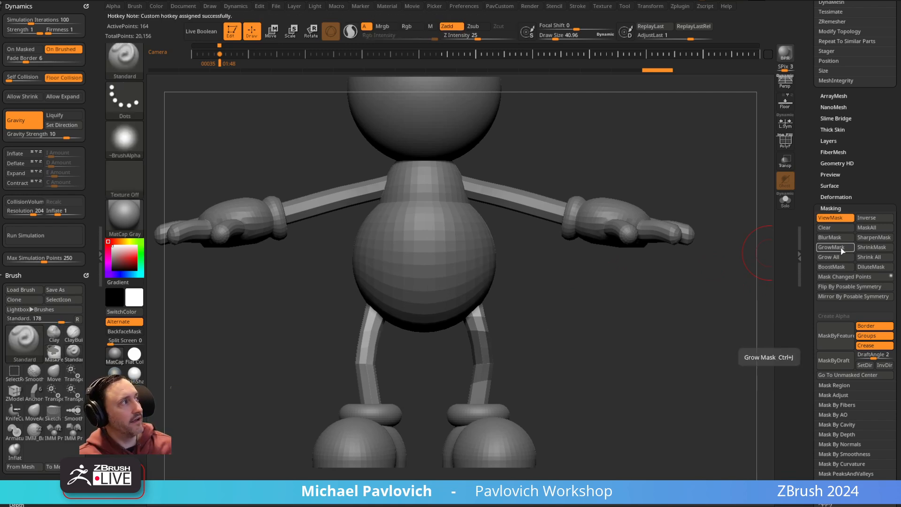
- Grow the mask over the leg, clear it, and repeat the masking and growing on the same leg
{"action": "key", "text": "ctrl"}
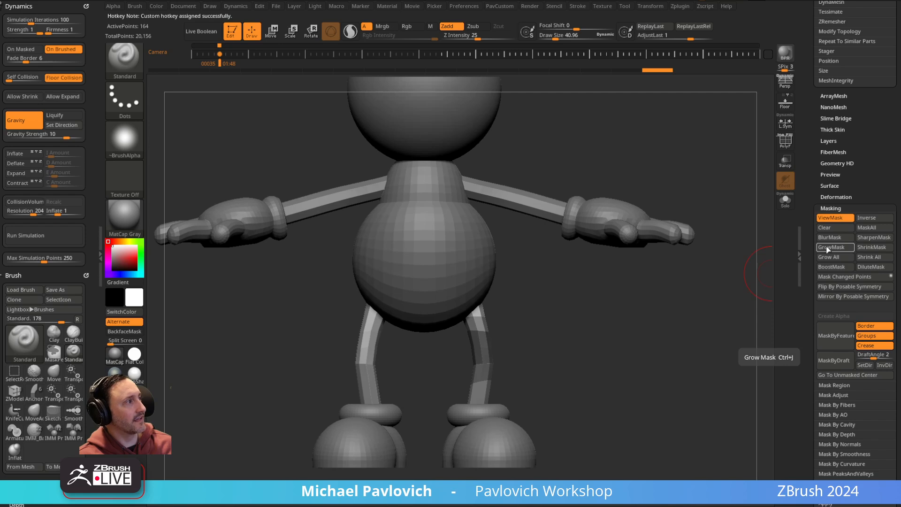
{"action": "key", "text": "ctrl"}
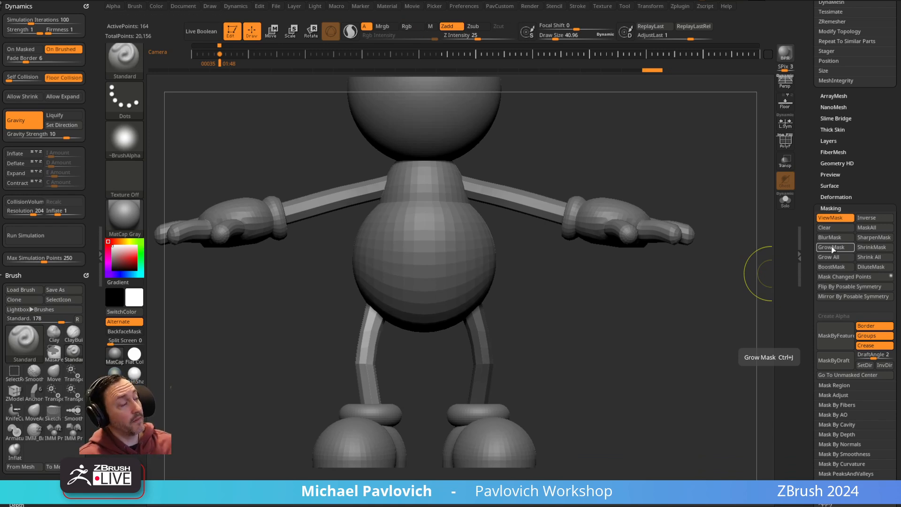
{"action": "left_click_drag", "start_coordinate": [617, 383], "coordinate": [654, 431], "text": "ctrl"}
{"action": "left_click_drag", "start_coordinate": [594, 321], "coordinate": [463, 372], "text": "ctrl"}
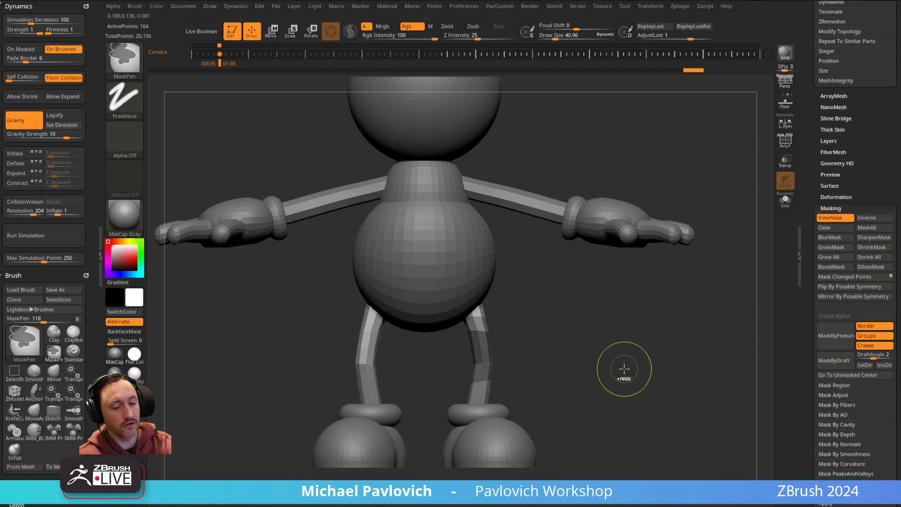
{"action": "key", "text": "w"}
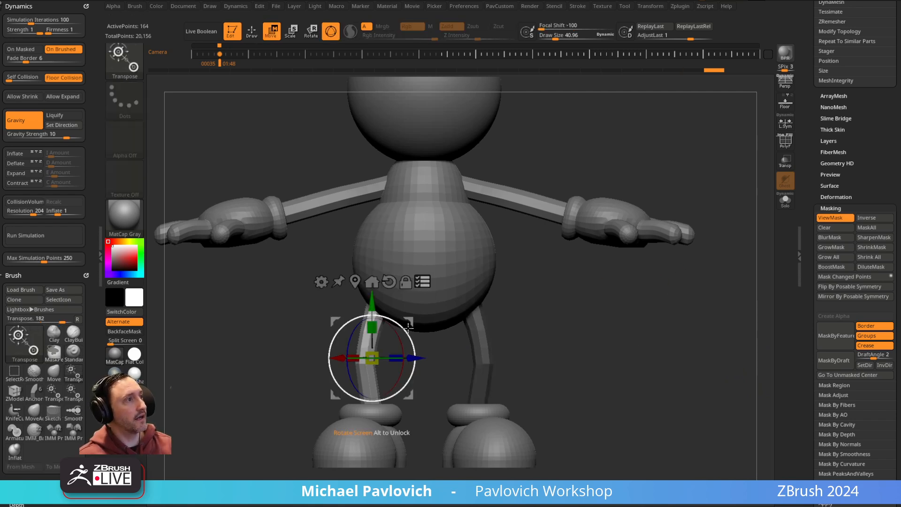
- Test rotating the unmasked leg, turn off Transpose All Selected Subtools, undo the rotations and clear the mask
{"action": "left_click_drag", "start_coordinate": [409, 323], "coordinate": [467, 328]}
{"action": "key", "text": "ctrl+z"}
{"action": "left_click", "coordinate": [425, 281]}
{"action": "left_click_drag", "start_coordinate": [412, 324], "coordinate": [326, 326]}
{"action": "key", "text": "ctrl+z"}
{"action": "left_click", "coordinate": [557, 318], "text": "ctrl"}
{"action": "key", "text": "ctrl+z"}
{"action": "right_click_drag", "start_coordinate": [648, 310], "coordinate": [672, 256], "text": "ctrl"}
{"action": "left_click_drag", "start_coordinate": [672, 256], "coordinate": [701, 329], "text": "ctrl"}
{"action": "key", "text": "q"}
{"action": "mouse_move", "coordinate": [700, 327]}
{"action": "right_mouse_down"}
{"action": "mouse_move", "coordinate": [516, 338]}
{"action": "mouse_move", "coordinate": [519, 296]}
{"action": "right_mouse_up"}
{"action": "right_click_drag", "start_coordinate": [613, 217], "coordinate": [634, 248], "text": "alt"}
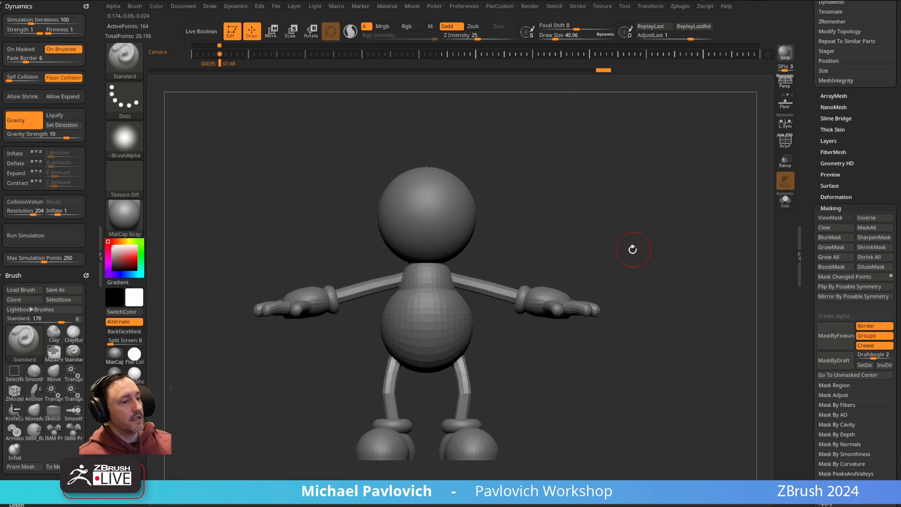
- Compare the blocked-out figure with the character reference sheet and the Steamboat Willie video in the browser
{"action": "key", "text": "shift+z"}
{"action": "key", "text": "Left"}
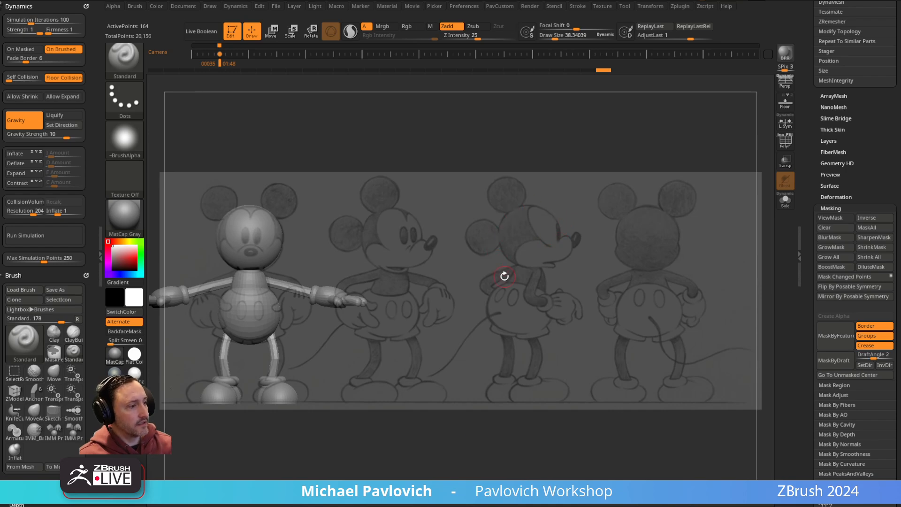
{"action": "left_click_drag", "start_coordinate": [618, 506], "coordinate": [617, 156]}
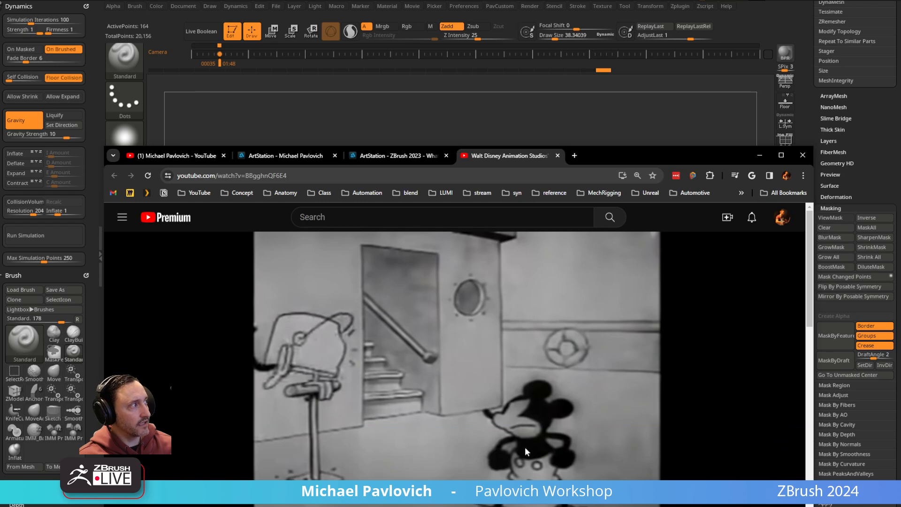
{"action": "key", "text": "alt+Tab"}
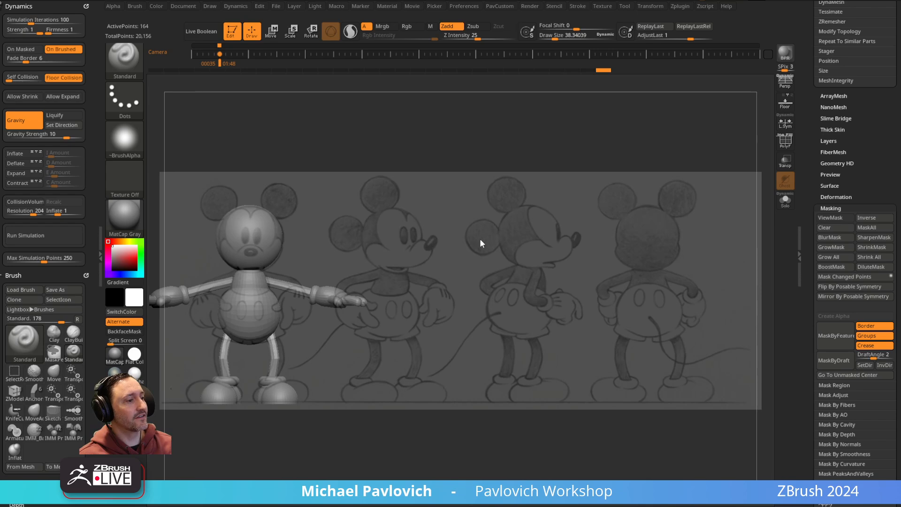
{"action": "left_click_drag", "start_coordinate": [582, 506], "coordinate": [621, 49]}
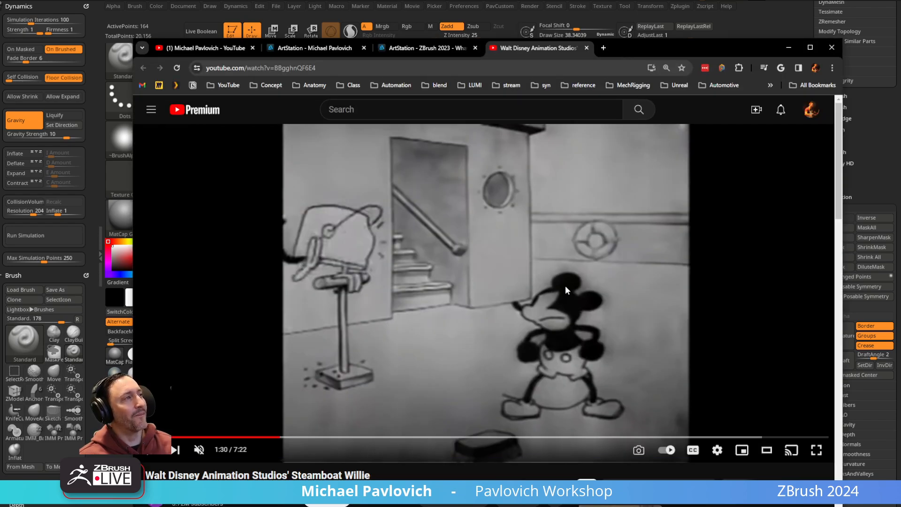
{"action": "key", "text": "alt+Tab"}
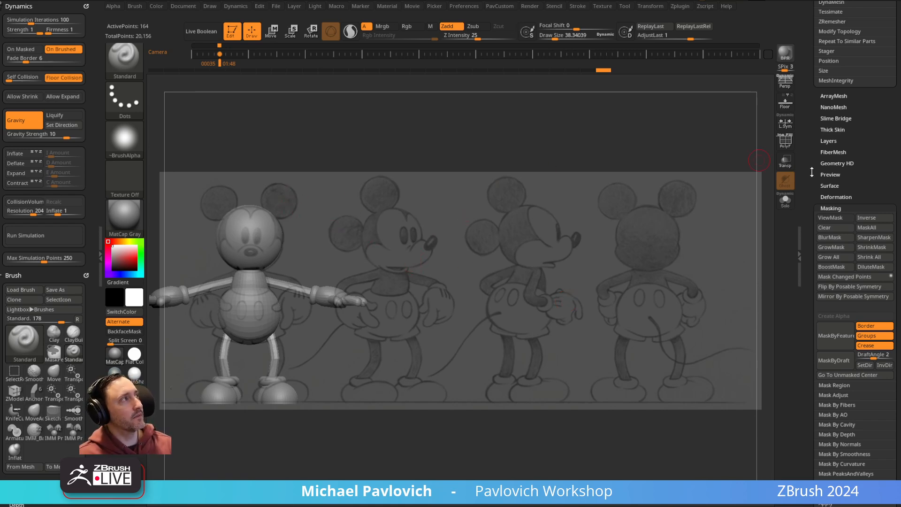
- Hide the reference sheet, make the head the active subtool and choose the Cylinder32 mesh of the IMM base primitives brush
{"action": "key", "text": "shift+z"}
{"action": "right_click_drag", "start_coordinate": [412, 222], "coordinate": [485, 246], "text": "alt"}
{"action": "right_click_drag", "start_coordinate": [485, 246], "coordinate": [428, 291], "text": "ctrl"}
{"action": "left_click", "coordinate": [303, 225], "text": "alt"}
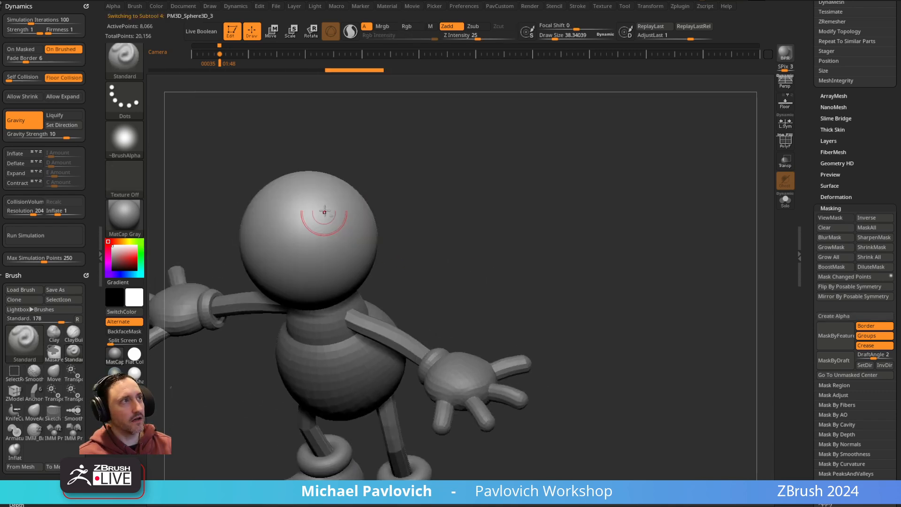
{"action": "right_click_drag", "start_coordinate": [470, 179], "coordinate": [505, 212], "text": "alt"}
{"action": "key", "text": "b"}
{"action": "key", "text": "i"}
{"action": "key", "text": "p"}
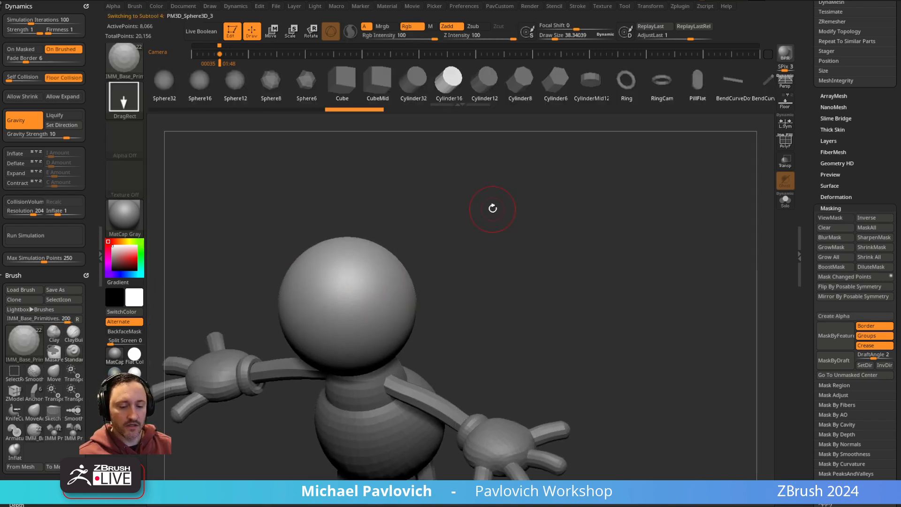
{"action": "key", "text": "m"}
{"action": "mouse_move", "coordinate": [496, 255]}
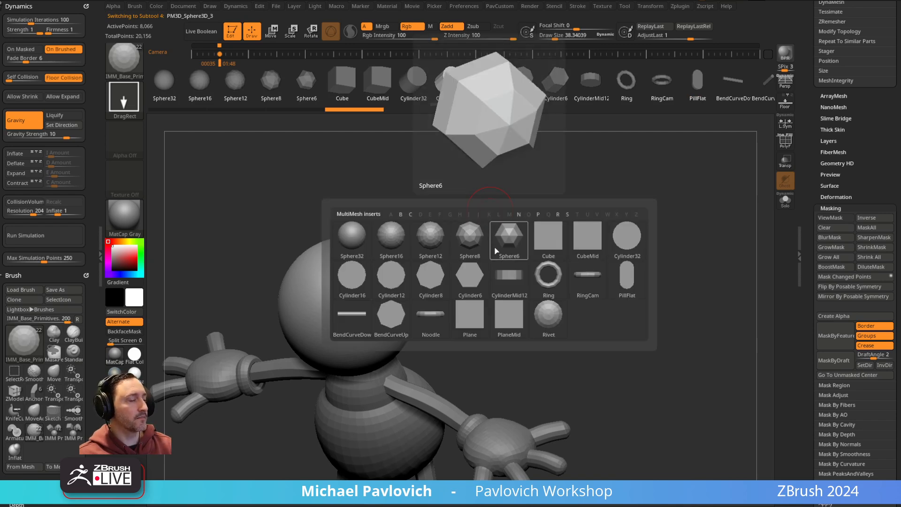
{"action": "left_click", "coordinate": [399, 288]}
- Insert symmetrical Cylinder32 meshes on the upper head and flatten them into thin ear discs
{"action": "left_click_drag", "start_coordinate": [374, 287], "coordinate": [405, 313]}
{"action": "left_click_drag", "start_coordinate": [479, 275], "coordinate": [448, 266]}
{"action": "key", "text": "w"}
{"action": "left_click_drag", "start_coordinate": [403, 272], "coordinate": [395, 281]}
{"action": "key", "text": "ctrl+z"}
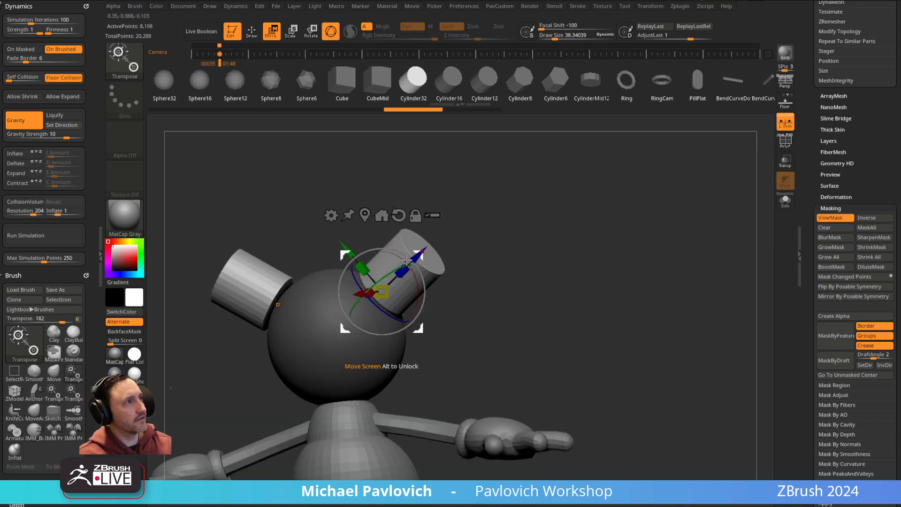
{"action": "left_click_drag", "start_coordinate": [402, 272], "coordinate": [385, 289]}
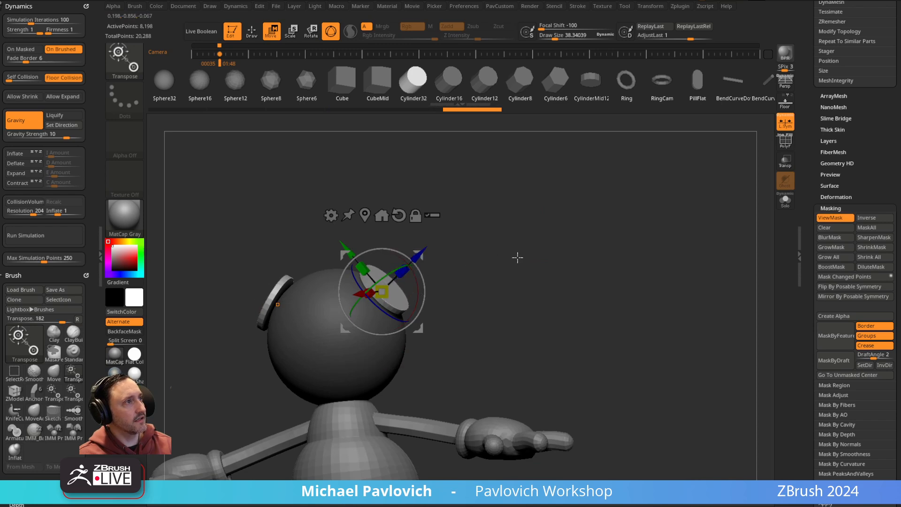
- Turn the ear discs to face forward and place them on both sides of the upper head
{"action": "left_click_drag", "start_coordinate": [523, 258], "coordinate": [476, 258], "text": "shift"}
{"action": "left_click_drag", "start_coordinate": [407, 271], "coordinate": [349, 278]}
{"action": "left_click_drag", "start_coordinate": [476, 238], "coordinate": [527, 233], "text": "shift"}
{"action": "mouse_move", "coordinate": [429, 254]}
{"action": "left_mouse_down"}
{"action": "mouse_move", "coordinate": [450, 254]}
{"action": "mouse_move", "coordinate": [447, 241]}
{"action": "left_mouse_up"}
- Split the ear discs off the masked head into their own subtool
{"action": "key", "text": "q"}
{"action": "key", "text": "grave"}
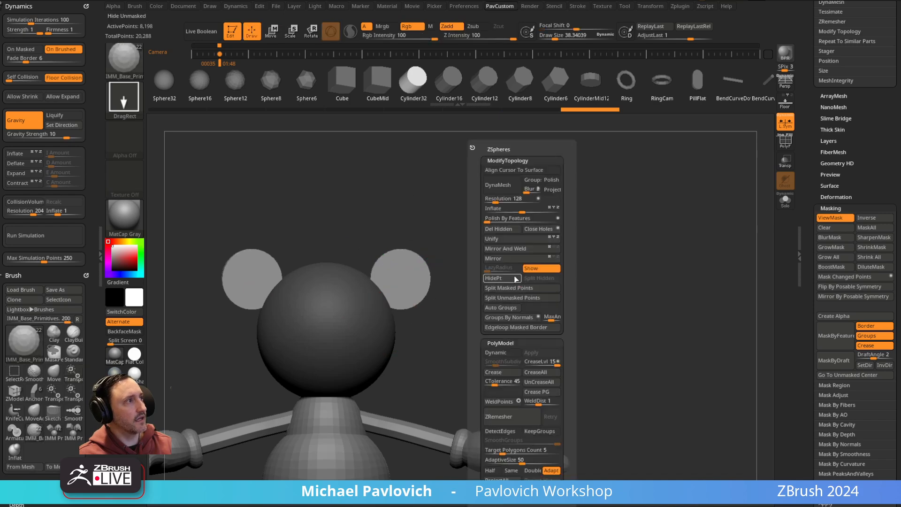
{"action": "left_click", "coordinate": [515, 287]}
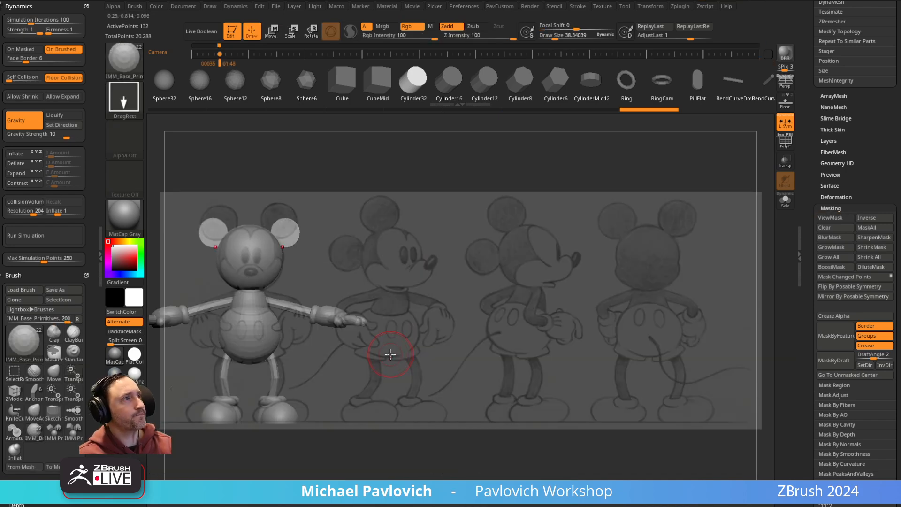
- Move and scale the ears to match the front view of the reference sheet
{"action": "key", "text": "w"}
{"action": "left_click_drag", "start_coordinate": [281, 219], "coordinate": [290, 214]}
{"action": "left_click_drag", "start_coordinate": [316, 184], "coordinate": [320, 185]}
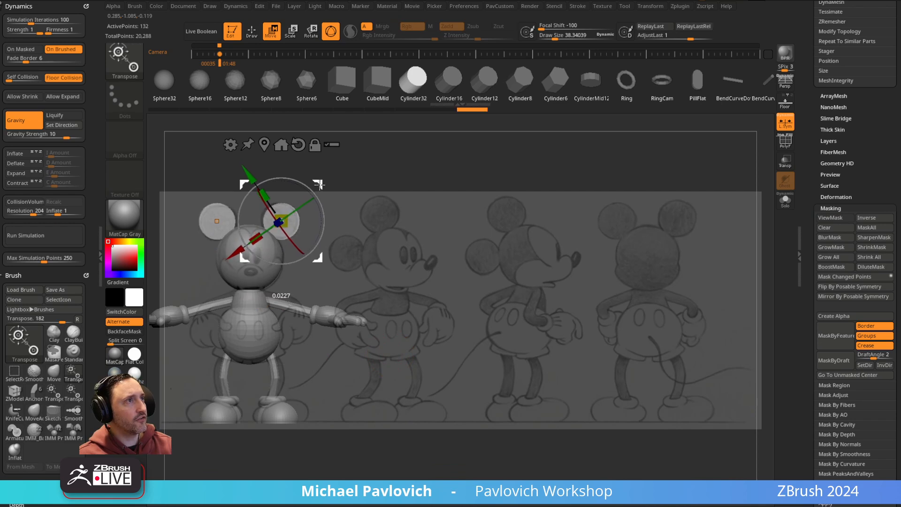
{"action": "key", "text": "q"}
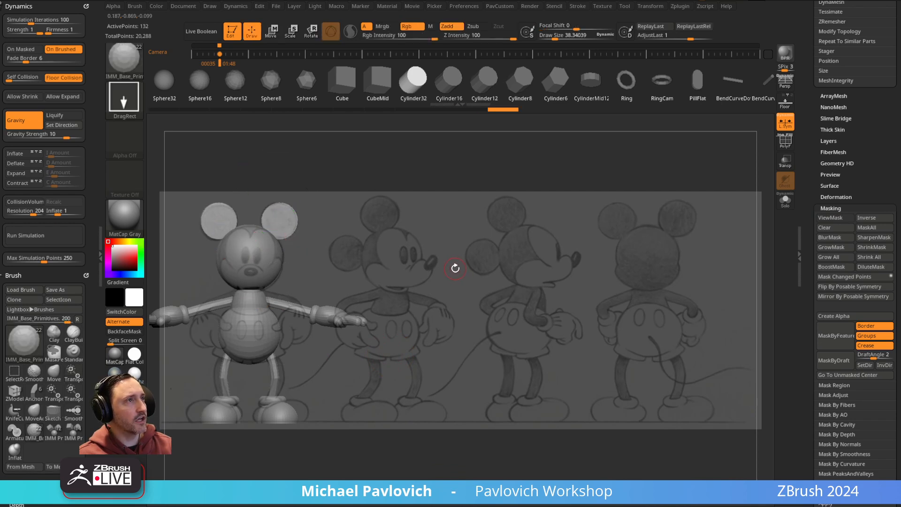
- Straighten the ears upright and shift them to the middle of the head's depth in side view
{"action": "key", "text": "shift+z"}
{"action": "right_click_drag", "start_coordinate": [455, 223], "coordinate": [495, 262]}
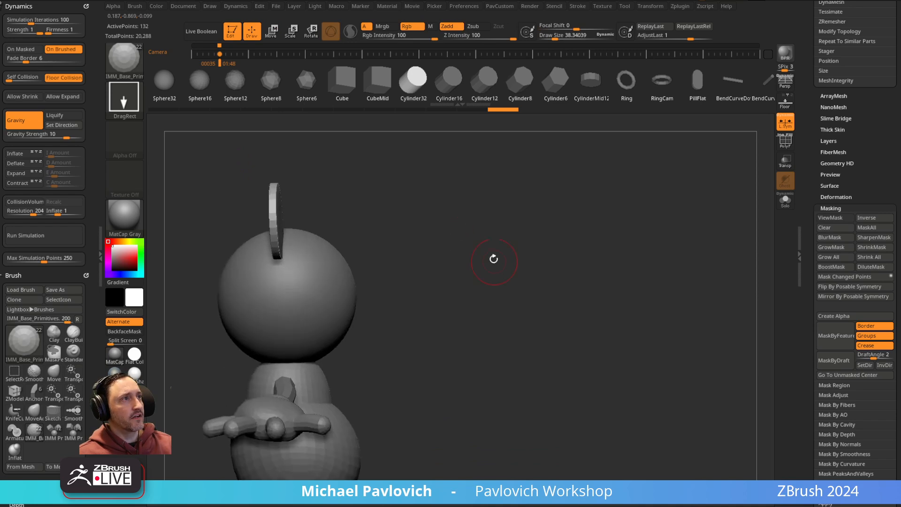
{"action": "key", "text": "w"}
{"action": "left_click_drag", "start_coordinate": [321, 183], "coordinate": [323, 212]}
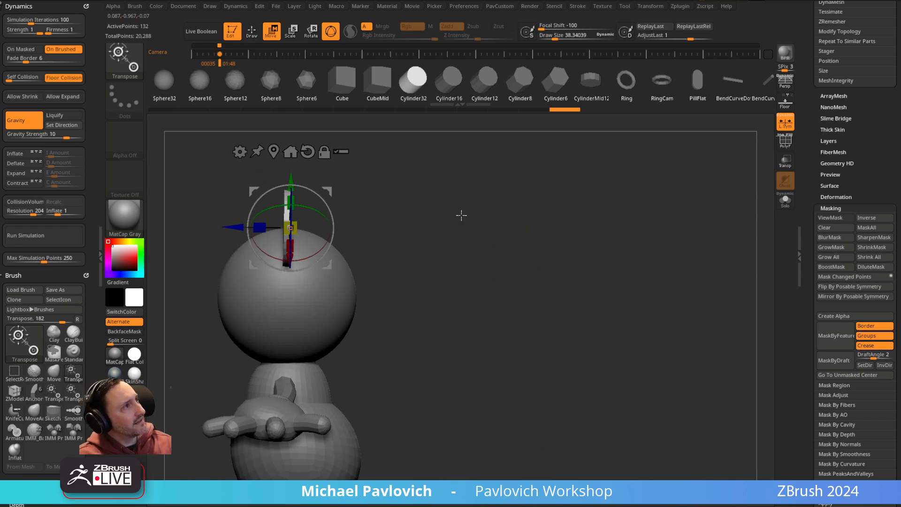
- Show the ears' wireframe and assign their polygroups with Groups By Normals
{"action": "key", "text": "q"}
{"action": "left_click_drag", "start_coordinate": [420, 188], "coordinate": [631, 197], "text": "shift"}
{"action": "left_click", "coordinate": [785, 141]}
{"action": "left_click_drag", "start_coordinate": [487, 219], "coordinate": [557, 224], "text": "alt"}
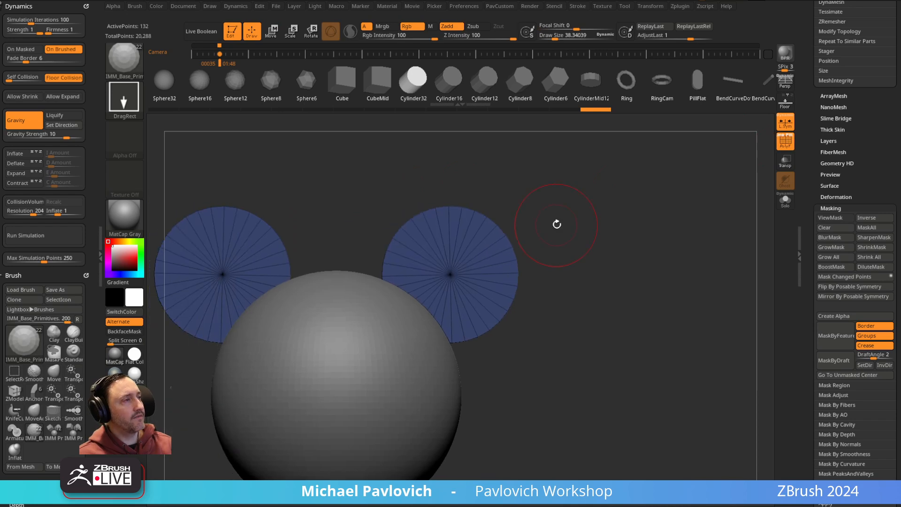
{"action": "left_click_drag", "start_coordinate": [652, 191], "coordinate": [616, 200]}
{"action": "key", "text": "2"}
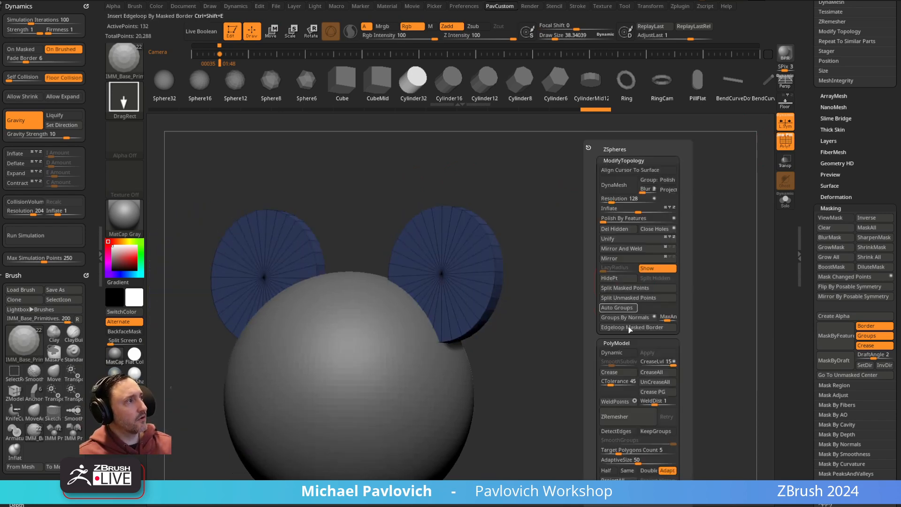
{"action": "left_click", "coordinate": [625, 318]}
- Mirror and weld the ears so both sides share the same polygroups
{"action": "left_click_drag", "start_coordinate": [606, 245], "coordinate": [635, 286], "text": "alt"}
{"action": "key", "text": "2"}
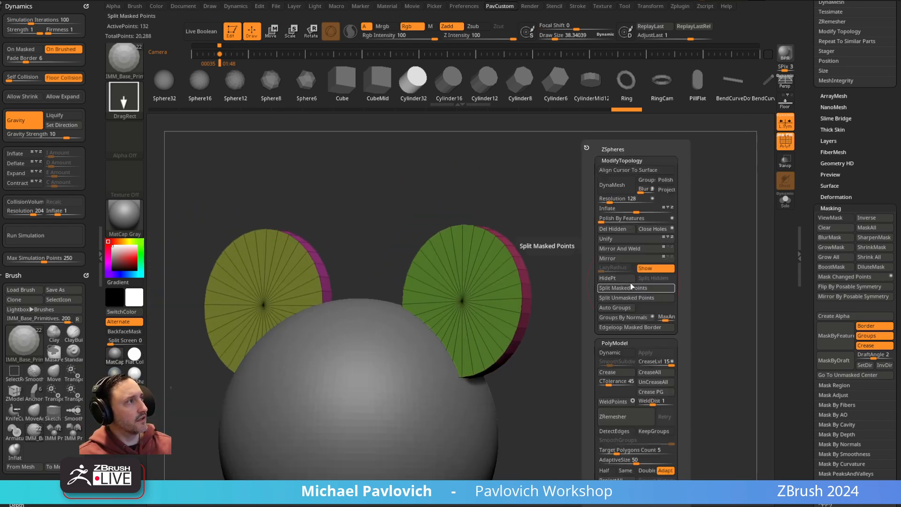
{"action": "left_click", "coordinate": [625, 250]}
- Solo the ears, hide their front cap polygroup and delete the hidden faces
{"action": "left_click", "coordinate": [785, 200]}
{"action": "left_click", "coordinate": [481, 308], "text": "ctrl+shift"}
{"action": "left_click", "coordinate": [683, 296], "text": "ctrl+shift"}
{"action": "key", "text": "shift+f1"}
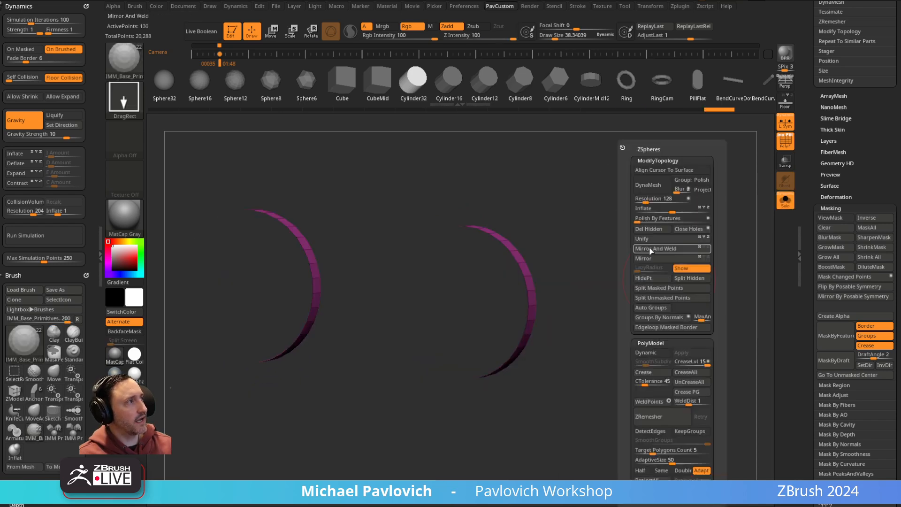
{"action": "left_click_drag", "start_coordinate": [608, 232], "coordinate": [573, 247], "text": "alt"}
- Switch to the ZModeler brush and set its edge action to Close with the Convex Hole target
{"action": "key", "text": "b"}
{"action": "key", "text": "z"}
{"action": "key", "text": "m"}
{"action": "key", "text": "space"}
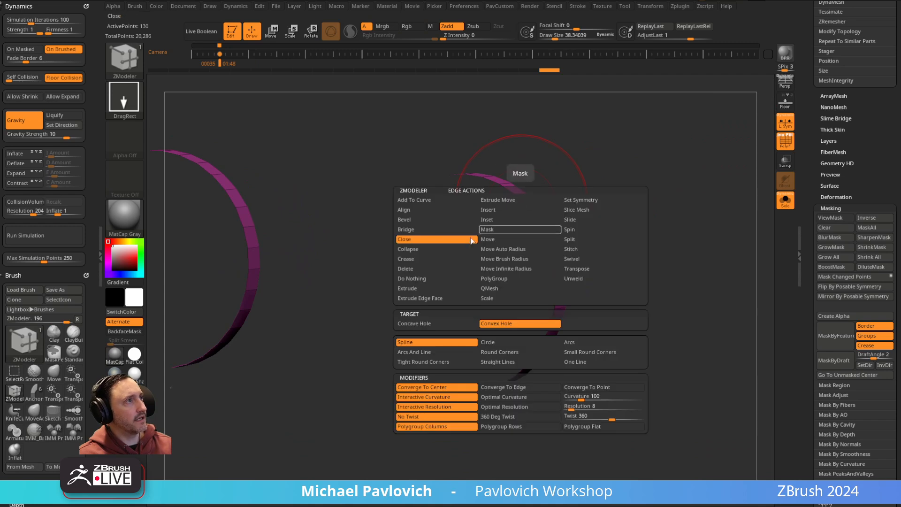
- Try to close the ears' open front holes, undo the cap, and try again with the display normals flipped
{"action": "left_click_drag", "start_coordinate": [597, 212], "coordinate": [511, 221]}
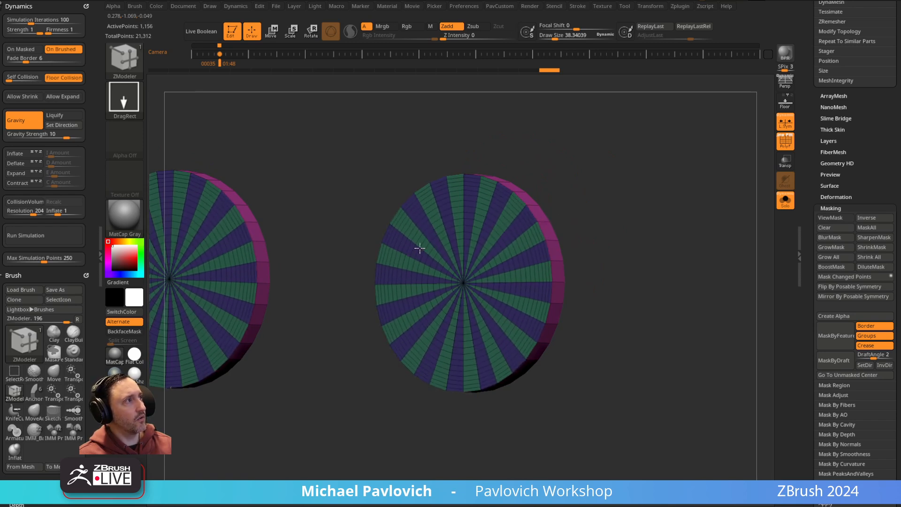
{"action": "key", "text": "ctrl+z"}
{"action": "left_click_drag", "start_coordinate": [806, 270], "coordinate": [821, 149]}
{"action": "key", "text": "shift"}
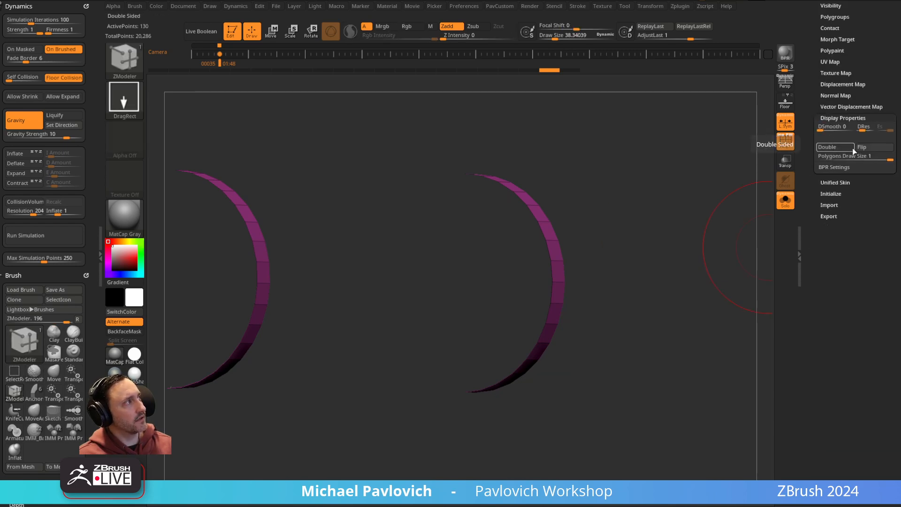
{"action": "left_click", "coordinate": [868, 148]}
{"action": "mouse_move", "coordinate": [642, 207]}
{"action": "left_mouse_down"}
{"action": "mouse_move", "coordinate": [660, 208]}
{"action": "mouse_move", "coordinate": [624, 211]}
{"action": "mouse_move", "coordinate": [780, 215]}
{"action": "mouse_move", "coordinate": [584, 226]}
{"action": "left_mouse_up"}
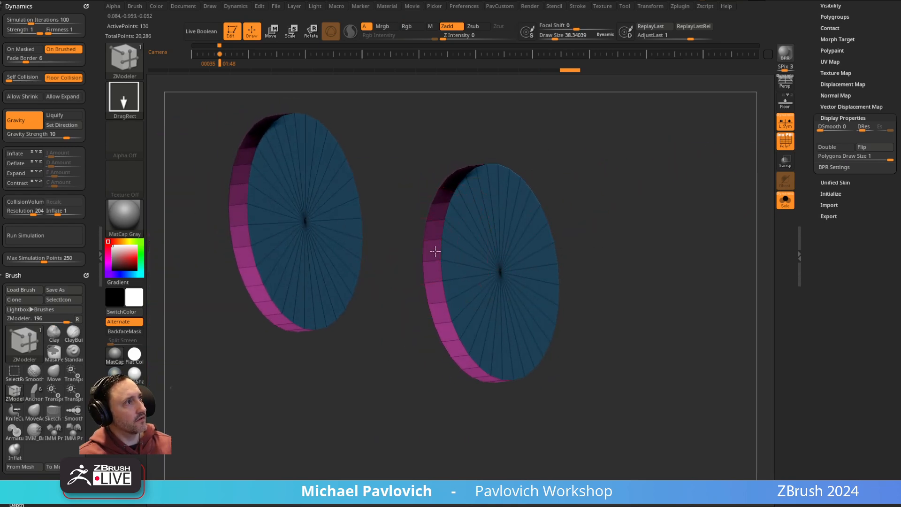
{"action": "left_click", "coordinate": [462, 245]}
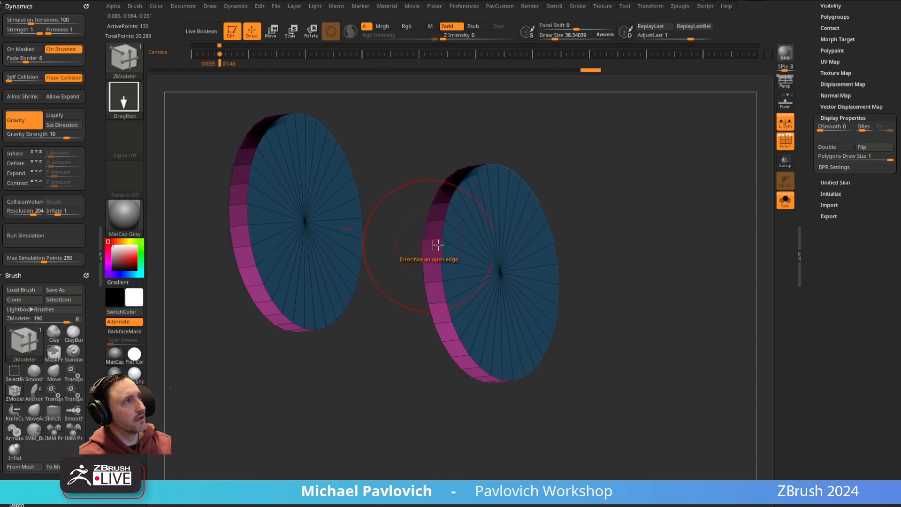
{"action": "left_click_drag", "start_coordinate": [606, 201], "coordinate": [454, 229]}
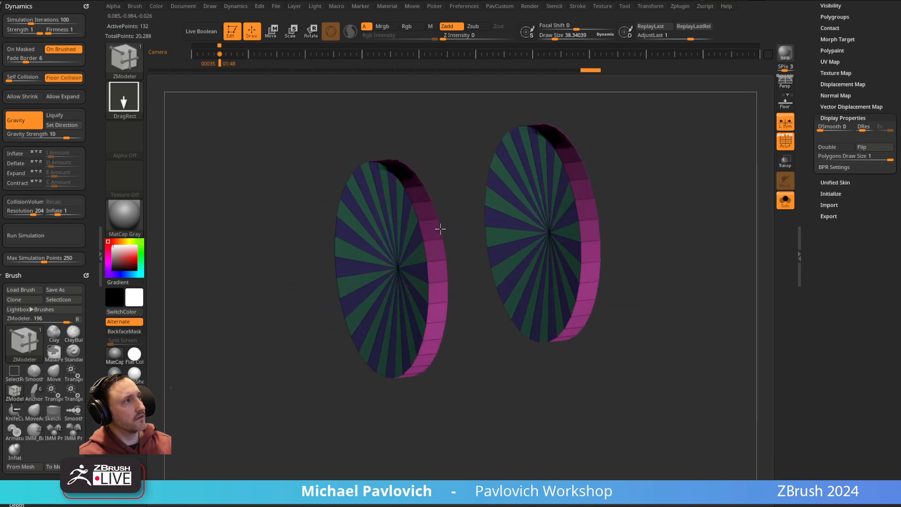
{"action": "left_click", "coordinate": [480, 239]}
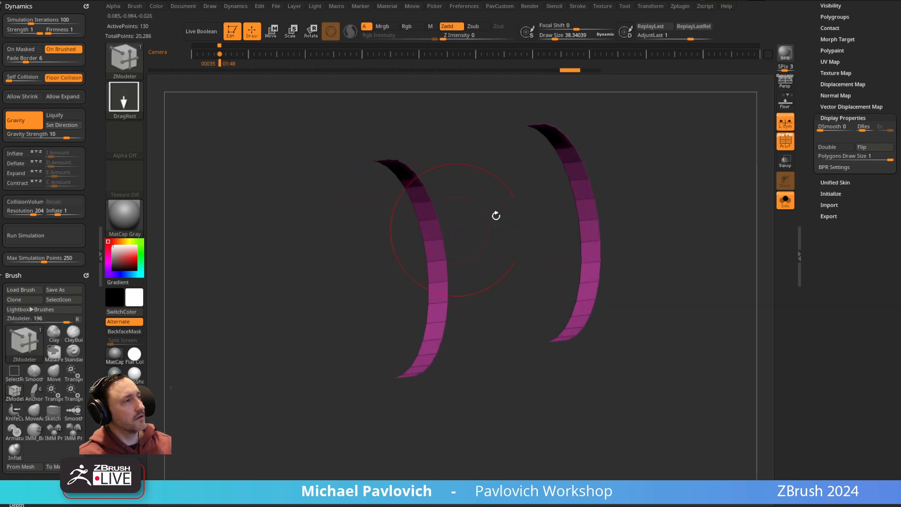
- Turn on double-sided display for the ears and try closing their front holes with different cap shapes
{"action": "left_click", "coordinate": [828, 147]}
{"action": "mouse_move", "coordinate": [606, 183]}
{"action": "left_mouse_down"}
{"action": "mouse_move", "coordinate": [663, 183]}
{"action": "mouse_move", "coordinate": [614, 190]}
{"action": "left_mouse_up"}
{"action": "left_click", "coordinate": [426, 256]}
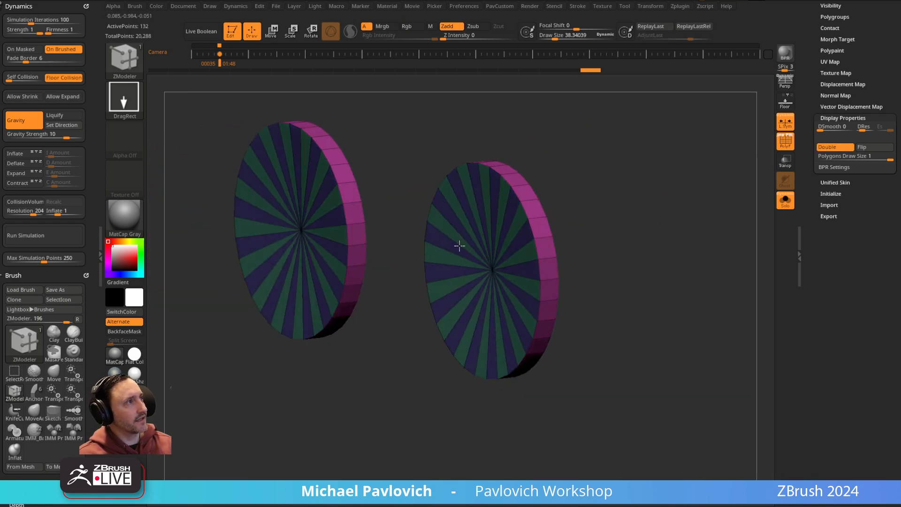
{"action": "left_click", "coordinate": [458, 230]}
{"action": "left_click_drag", "start_coordinate": [458, 227], "coordinate": [465, 232]}
- Check the trial ear caps from several angles, undo them, then retry and undo a flat cap
{"action": "mouse_move", "coordinate": [631, 196]}
{"action": "left_mouse_down"}
{"action": "mouse_move", "coordinate": [684, 189]}
{"action": "mouse_move", "coordinate": [644, 188]}
{"action": "left_mouse_up"}
{"action": "left_click_drag", "start_coordinate": [667, 218], "coordinate": [475, 291]}
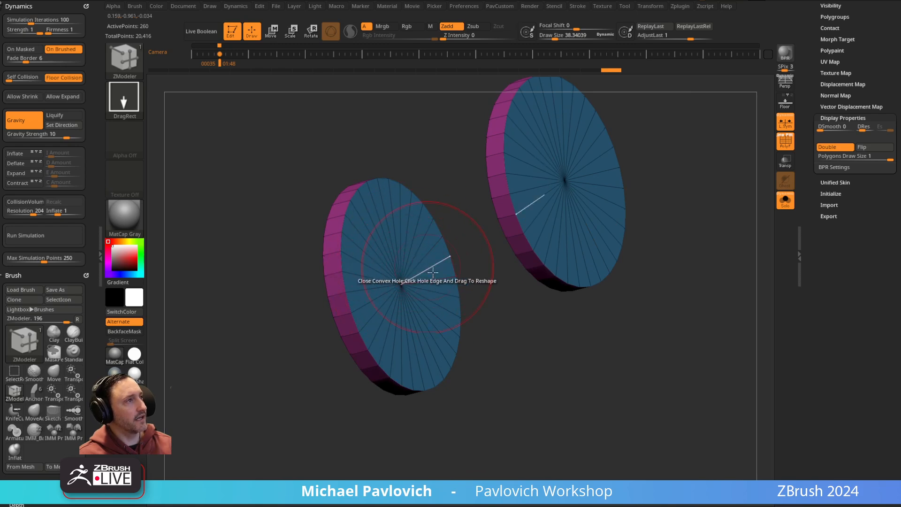
{"action": "left_click_drag", "start_coordinate": [535, 380], "coordinate": [544, 370]}
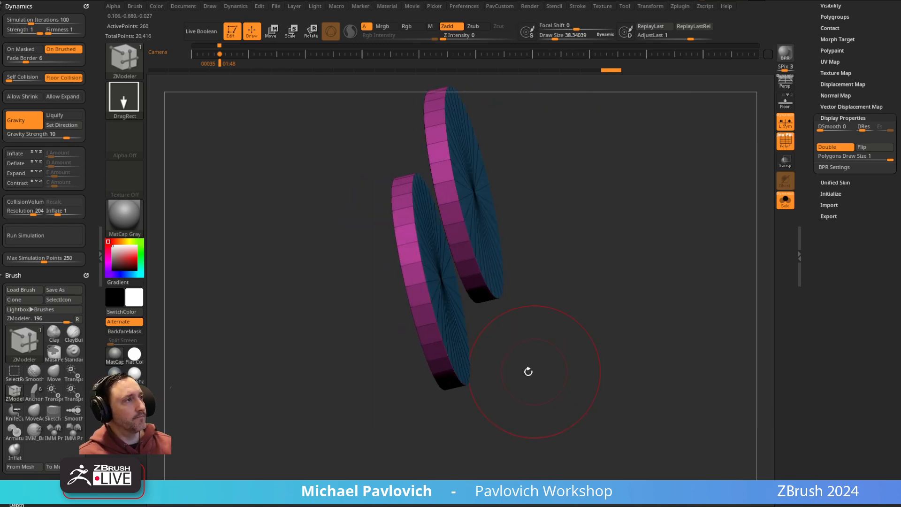
{"action": "left_click_drag", "start_coordinate": [665, 254], "coordinate": [689, 233]}
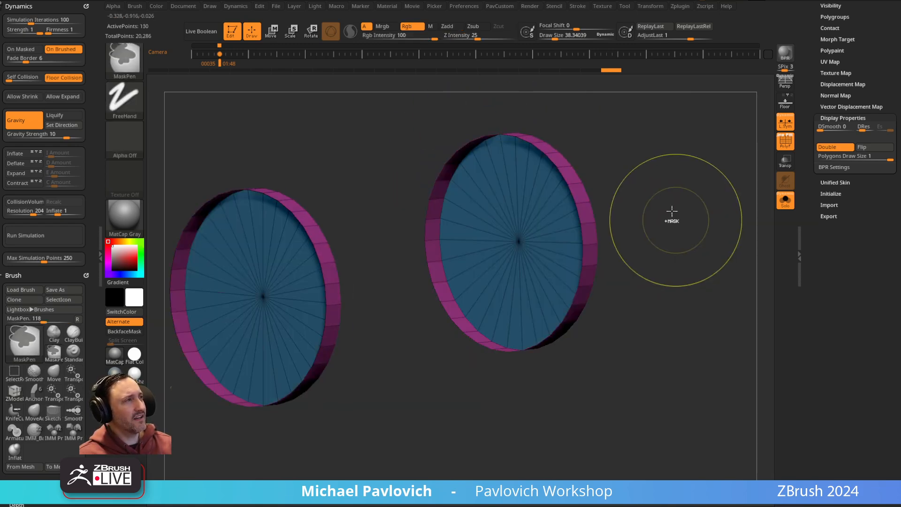
{"action": "left_click", "coordinate": [568, 176]}
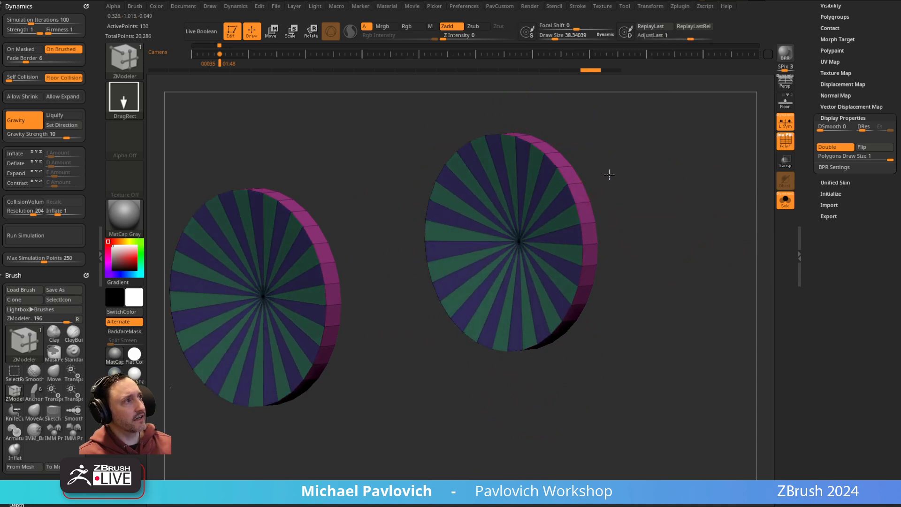
{"action": "key", "text": "ctrl+z"}
- Close the ears' front holes with concave bowl surfaces and delete the old rim and back faces
{"action": "left_click_drag", "start_coordinate": [611, 155], "coordinate": [625, 175]}
{"action": "left_click", "coordinate": [498, 176], "text": "ctrl+shift"}
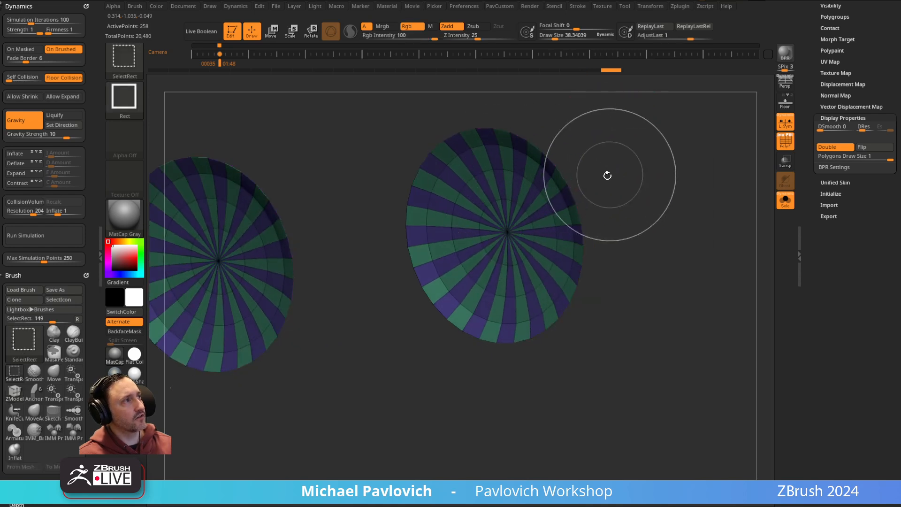
{"action": "key", "text": "grave"}
{"action": "left_click", "coordinate": [629, 218]}
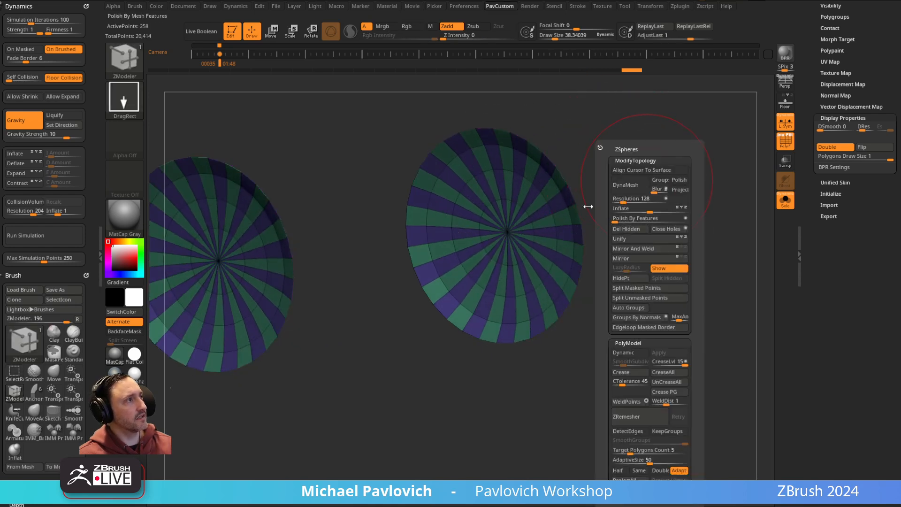
- Thicken the concave ear bowls into solid shells with their own rim and clear all their creases
{"action": "left_click_drag", "start_coordinate": [522, 167], "coordinate": [542, 165]}
{"action": "left_click_drag", "start_coordinate": [692, 187], "coordinate": [688, 229]}
{"action": "key", "text": "shift+f"}
{"action": "left_click", "coordinate": [785, 142]}
{"action": "key", "text": "3"}
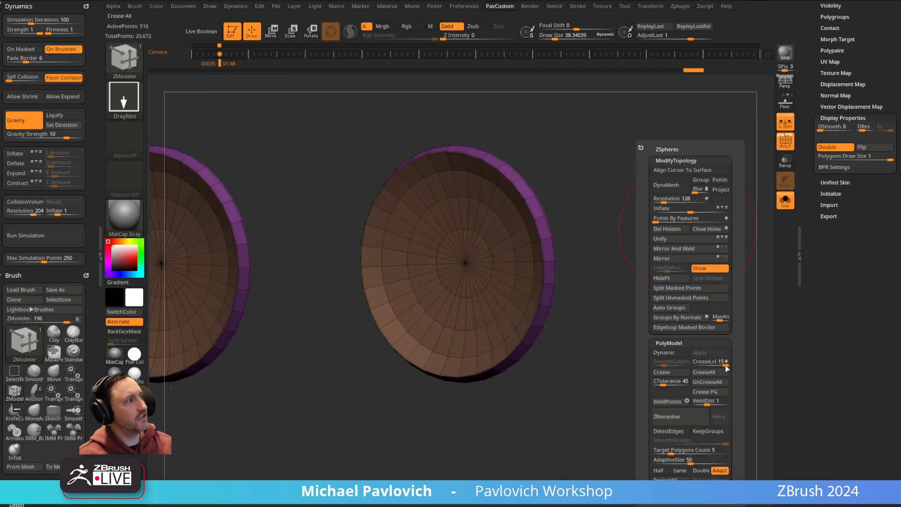
{"action": "left_click", "coordinate": [718, 383]}
- Set the ears' crease level to 2, preview them with dynamic subdivision and hide the polygon wireframe
{"action": "left_click_drag", "start_coordinate": [807, 129], "coordinate": [807, 311]}
{"action": "key", "text": "d"}
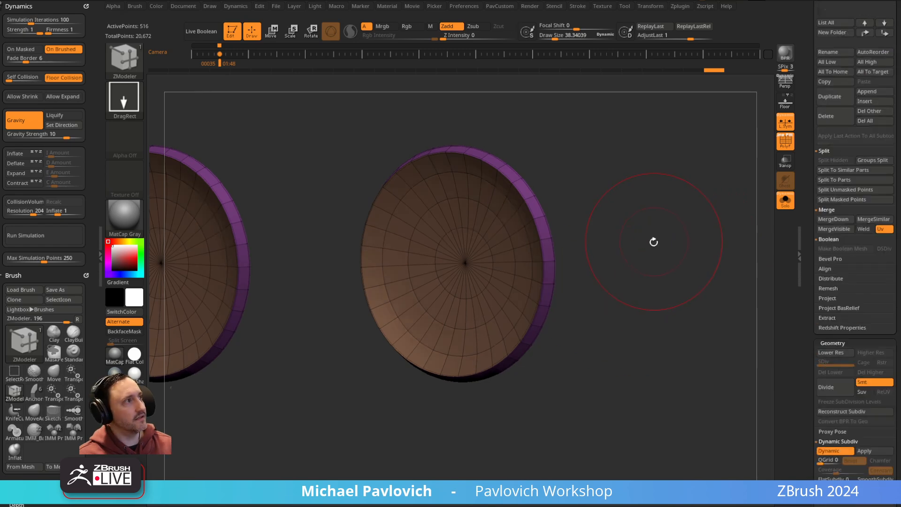
{"action": "key", "text": "grave"}
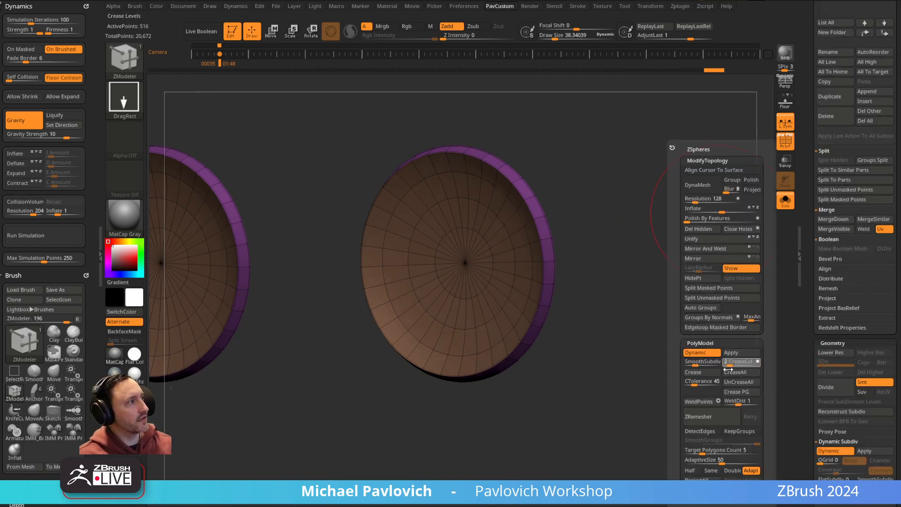
{"action": "key", "text": "Return"}
{"action": "key", "text": "shift+d"}
{"action": "key", "text": "d"}
{"action": "left_click", "coordinate": [785, 142]}
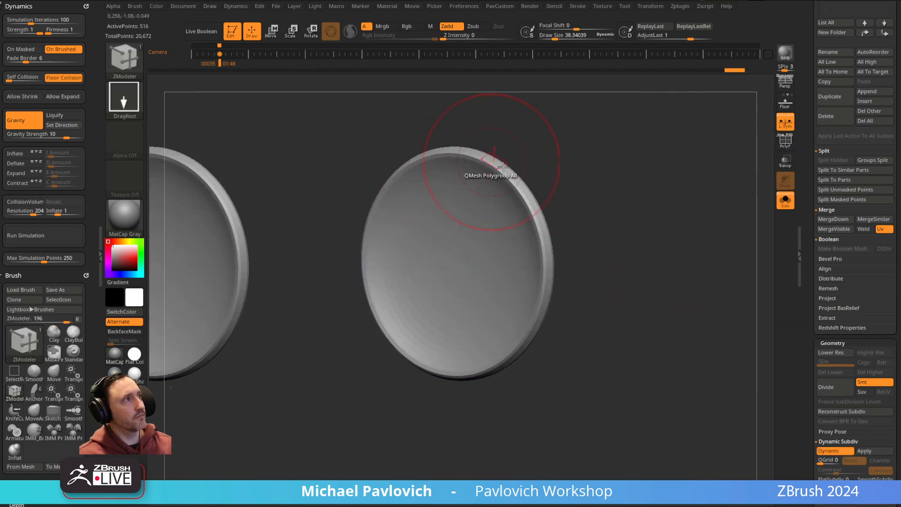
- Show the whole character again and compare the new ears with the front and side reference drawings
{"action": "right_click_drag", "start_coordinate": [673, 278], "coordinate": [631, 218], "text": "ctrl"}
{"action": "right_click_drag", "start_coordinate": [631, 218], "coordinate": [745, 210]}
{"action": "left_click", "coordinate": [785, 201]}
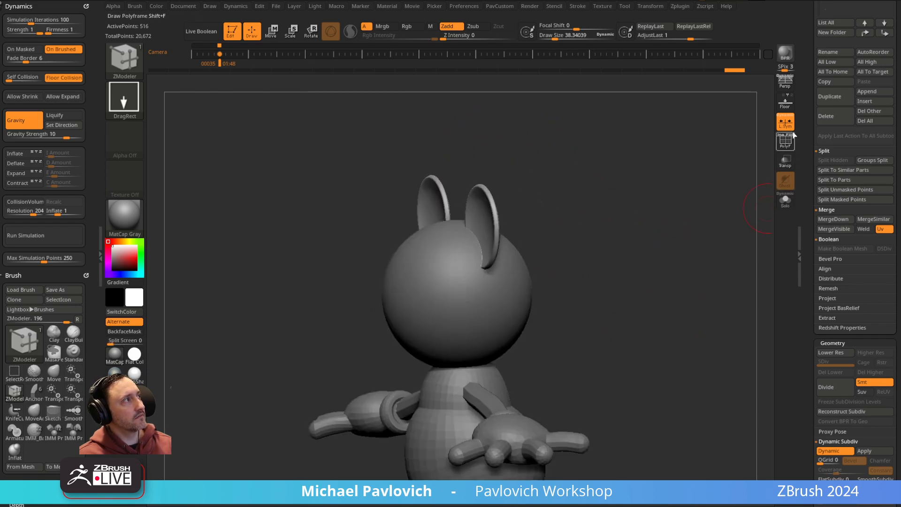
{"action": "mouse_move", "coordinate": [676, 222]}
{"action": "right_mouse_down", "text": "shift"}
{"action": "mouse_move", "coordinate": [693, 212]}
{"action": "mouse_move", "coordinate": [664, 215]}
{"action": "right_mouse_up", "text": "shift"}
{"action": "key", "text": "shift+z"}
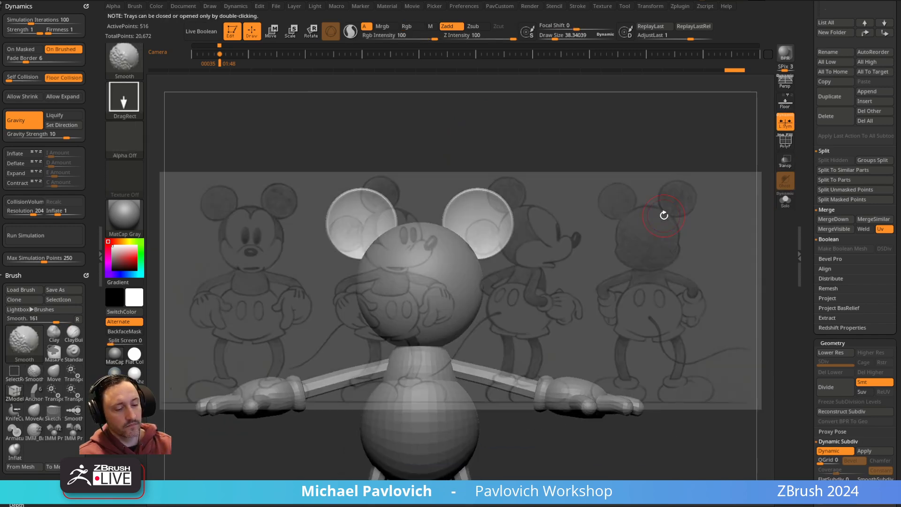
{"action": "key", "text": "Right"}
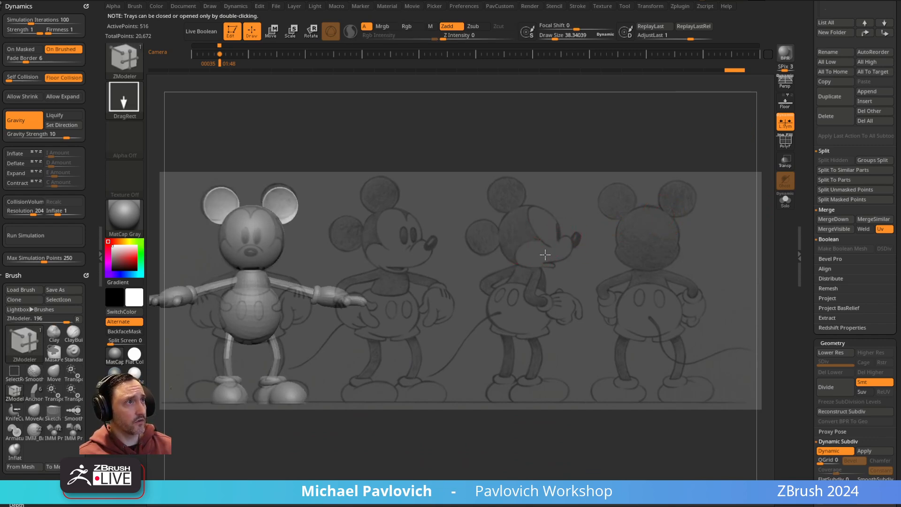
{"action": "key", "text": "Right"}
{"action": "key", "text": "Right"}
{"action": "key", "text": "Right"}
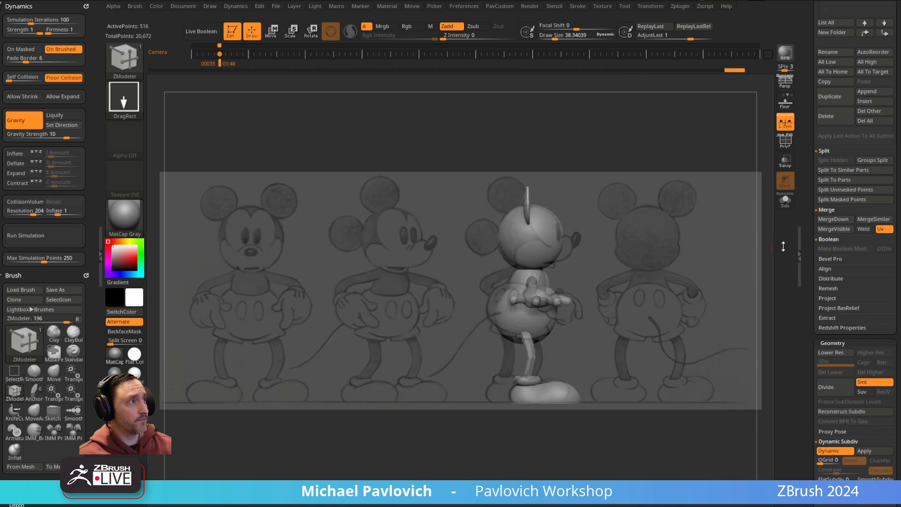
- Select the shoes and reposition the transform gizmo at their heel end, checking it from another angle
{"action": "mouse_move", "coordinate": [590, 360]}
{"action": "left_mouse_down"}
{"action": "mouse_move", "coordinate": [566, 353]}
{"action": "mouse_move", "coordinate": [605, 352]}
{"action": "left_mouse_up"}
{"action": "left_click", "coordinate": [530, 397], "text": "alt"}
{"action": "key", "text": "w"}
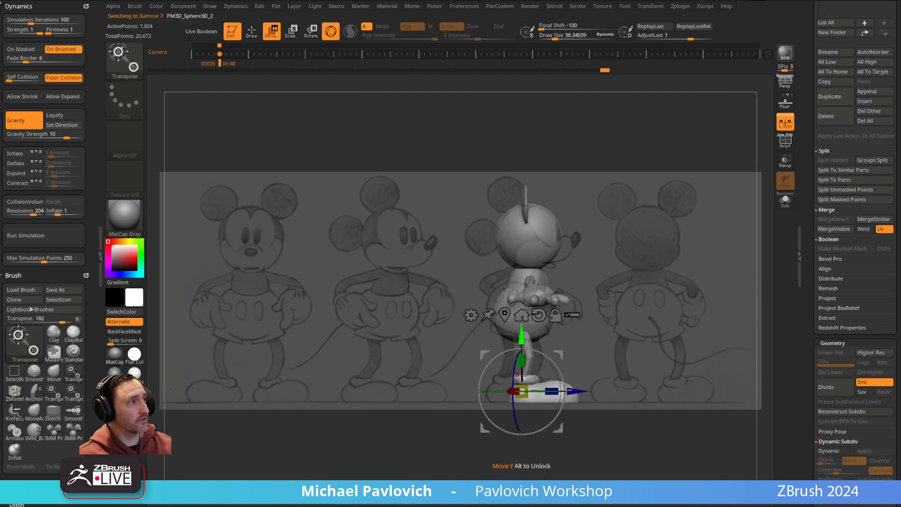
{"action": "left_click", "coordinate": [519, 316]}
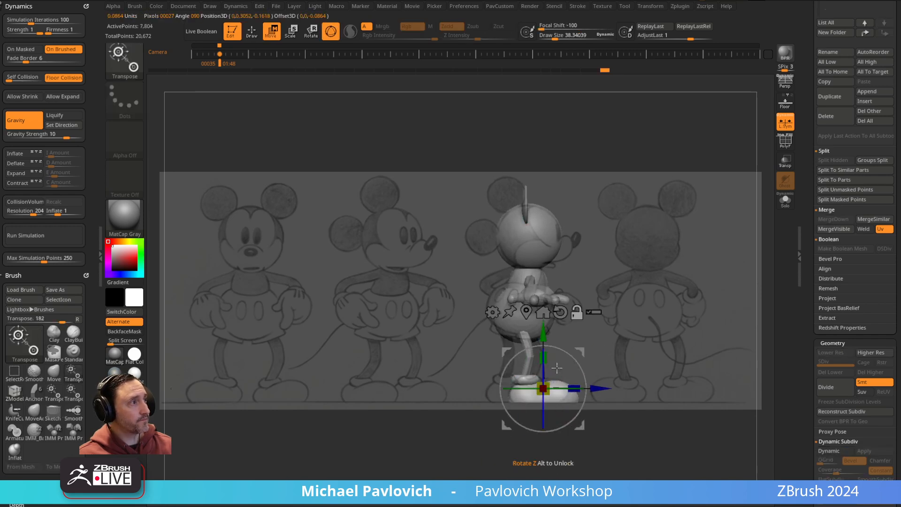
{"action": "left_click_drag", "start_coordinate": [643, 364], "coordinate": [635, 267], "text": "shift"}
{"action": "left_click_drag", "start_coordinate": [581, 351], "coordinate": [585, 304], "text": "alt"}
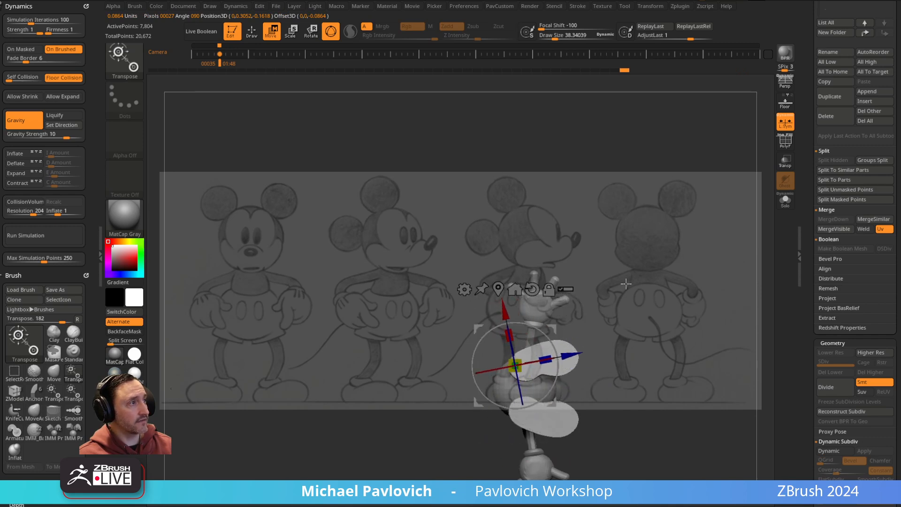
- Shorten the shoes along their length from the heel to match the side reference drawing
{"action": "key", "text": "Right"}
{"action": "left_click_drag", "start_coordinate": [480, 256], "coordinate": [510, 256]}
{"action": "left_click_drag", "start_coordinate": [431, 253], "coordinate": [721, 256], "text": "alt"}
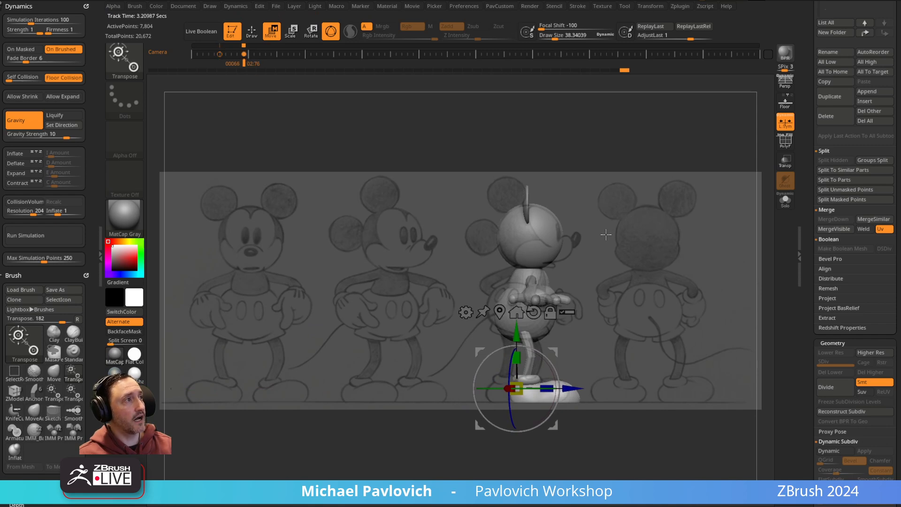
{"action": "key", "text": "Left"}
{"action": "key", "text": "Right"}
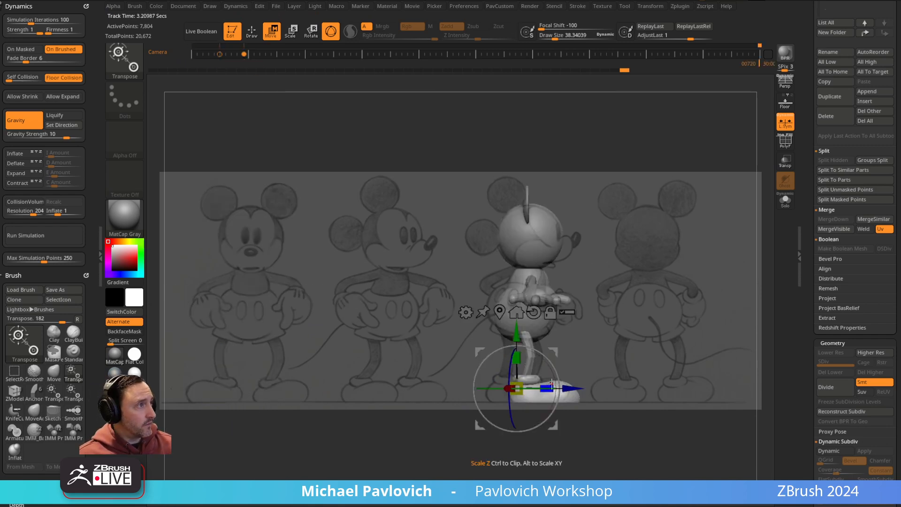
{"action": "left_click_drag", "start_coordinate": [525, 388], "coordinate": [516, 388]}
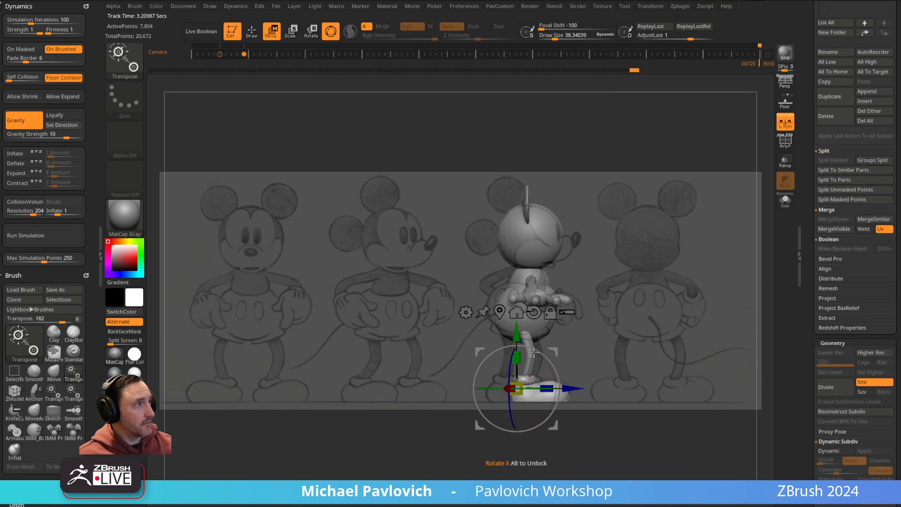
- Switch to the Standard brush and try several draw sizes beside the head, settling on about 76
{"action": "key", "text": "q"}
{"action": "key", "text": "b"}
{"action": "key", "text": "s"}
{"action": "key", "text": "t"}
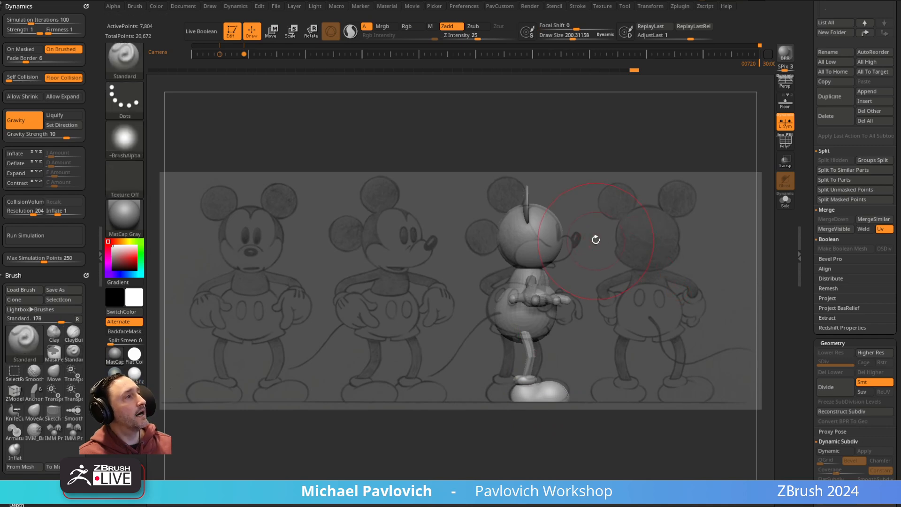
{"action": "key", "text": "s"}
{"action": "left_click_drag", "start_coordinate": [594, 254], "coordinate": [594, 254]}
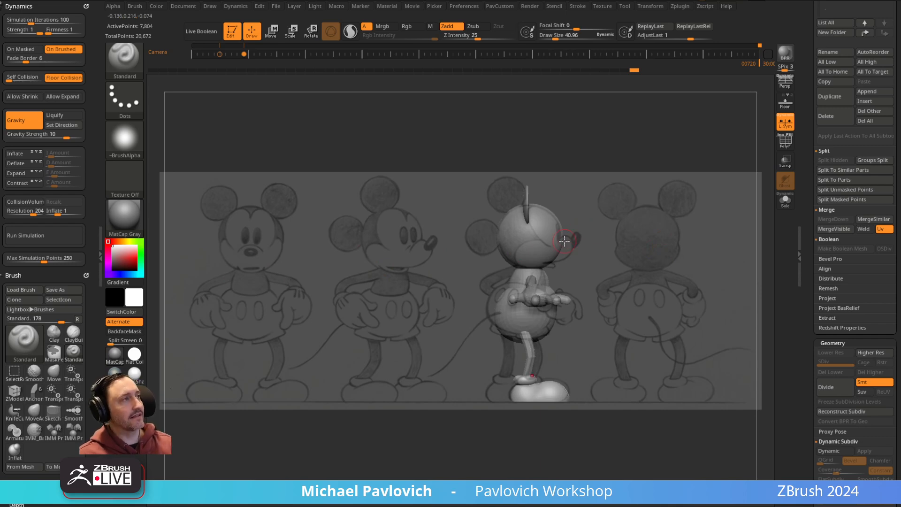
{"action": "key", "text": "s"}
{"action": "left_click", "coordinate": [624, 242]}
{"action": "key", "text": "s"}
{"action": "left_click", "coordinate": [615, 240]}
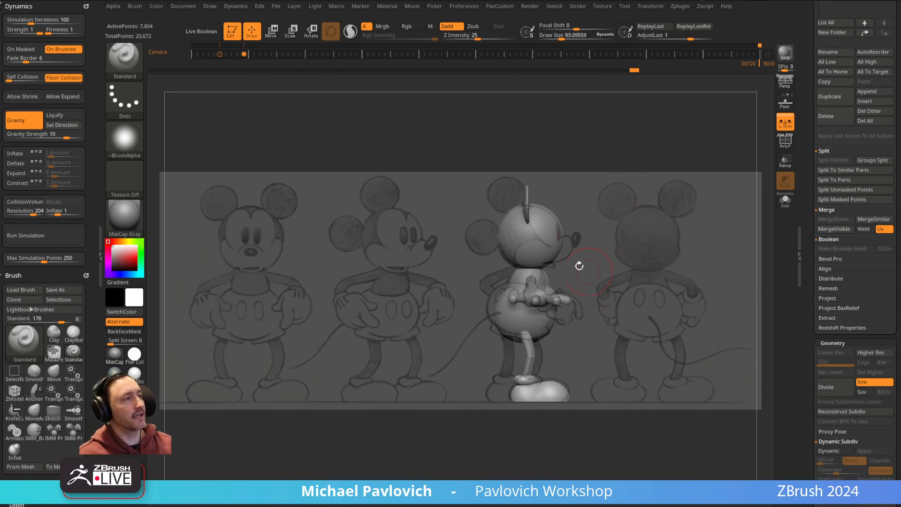
{"action": "left_click", "coordinate": [618, 259]}
{"action": "key", "text": "s"}
{"action": "left_click", "coordinate": [606, 259]}
{"action": "key", "text": "s"}
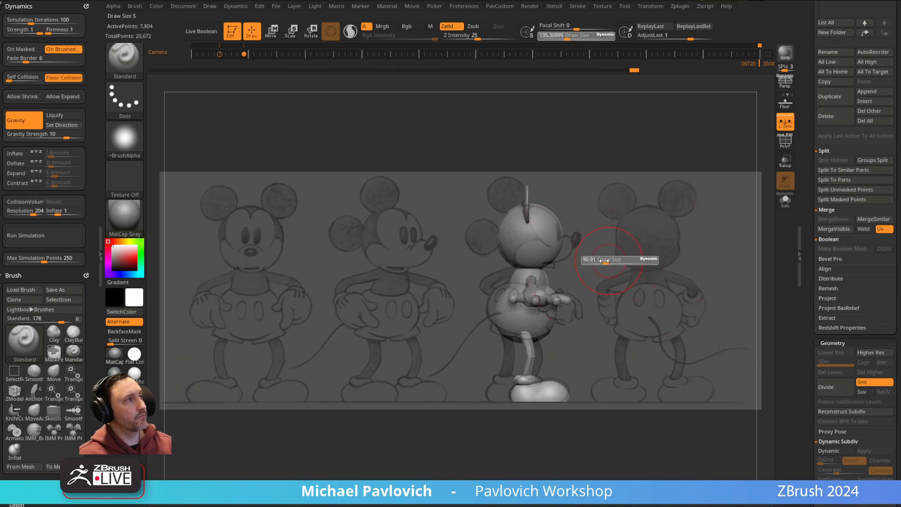
{"action": "left_click", "coordinate": [605, 263]}
- Select the head and insert a Sphere32 primitive on the centre of the face as the snout
{"action": "left_click_drag", "start_coordinate": [666, 226], "coordinate": [542, 247], "text": "shift"}
{"action": "left_click", "coordinate": [471, 248], "text": "alt"}
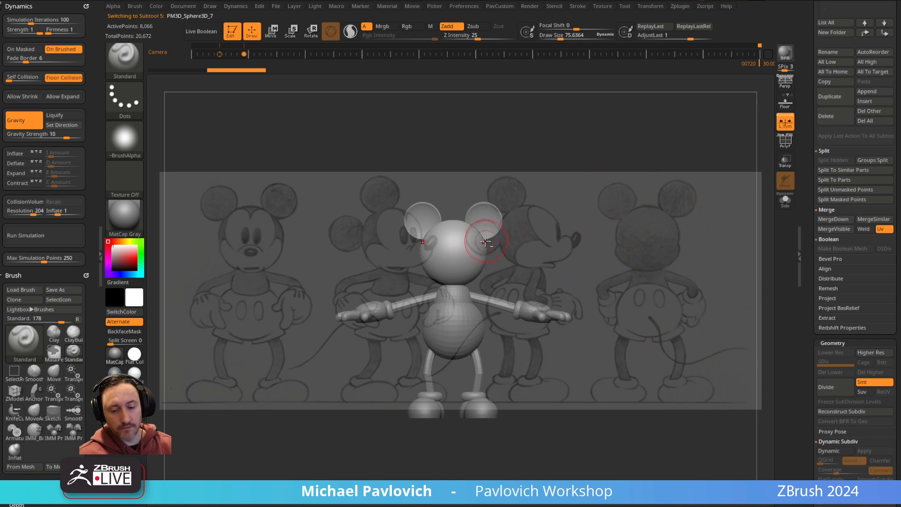
{"action": "key", "text": "1"}
{"action": "key", "text": "m"}
{"action": "left_click", "coordinate": [341, 273]}
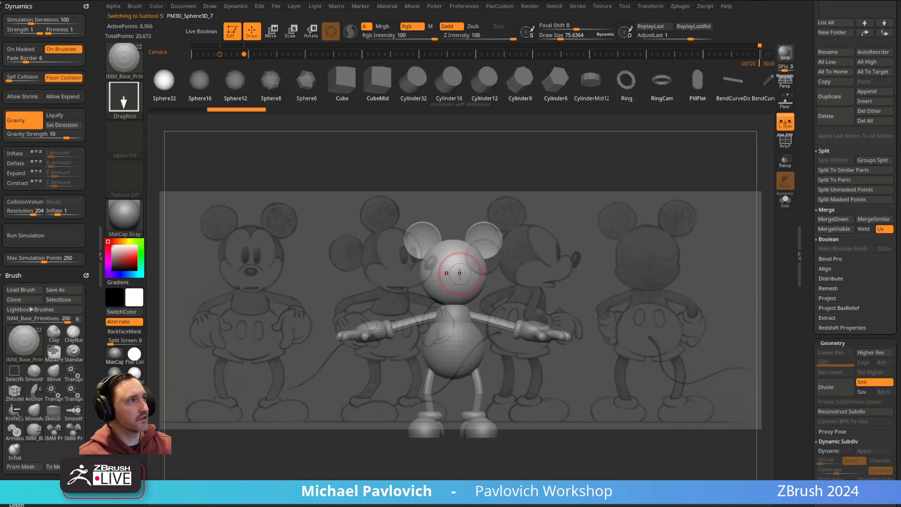
{"action": "left_click_drag", "start_coordinate": [455, 275], "coordinate": [464, 282]}
- Align the model with the side reference and split the snout sphere from the head into its own subtool
{"action": "right_click_drag", "start_coordinate": [598, 237], "coordinate": [644, 235]}
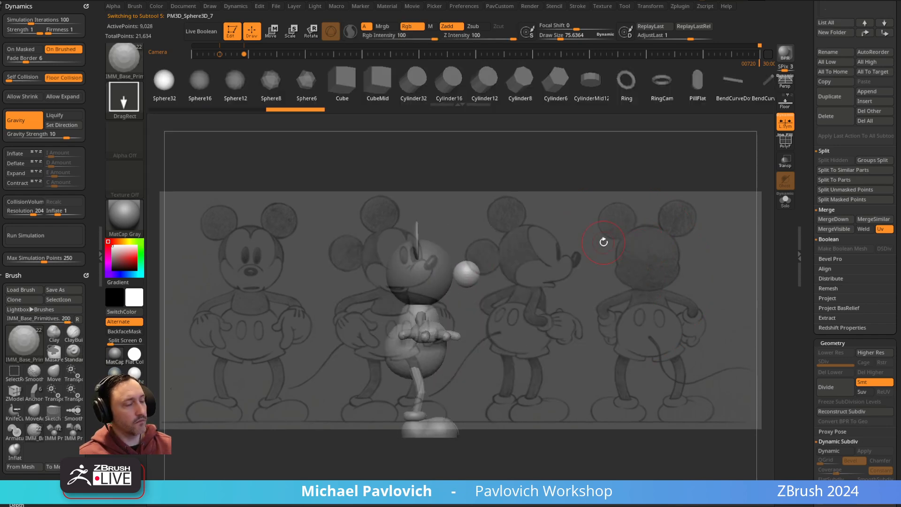
{"action": "key", "text": "Right"}
{"action": "key", "text": "w"}
{"action": "key", "text": "q"}
{"action": "key", "text": "space"}
{"action": "left_click", "coordinate": [652, 299]}
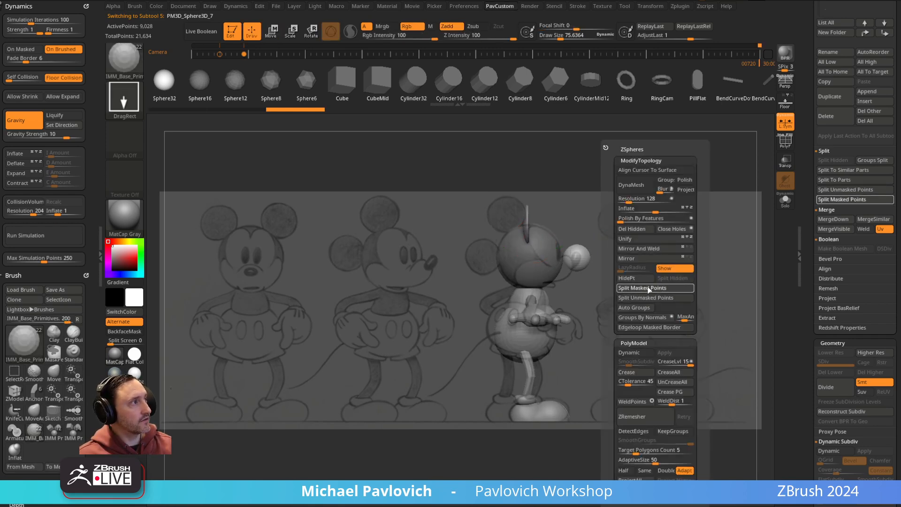
- Move, rotate and stretch the snout sphere over the side reference, shaping it with the Move brush
{"action": "key", "text": "w"}
{"action": "left_click", "coordinate": [566, 154]}
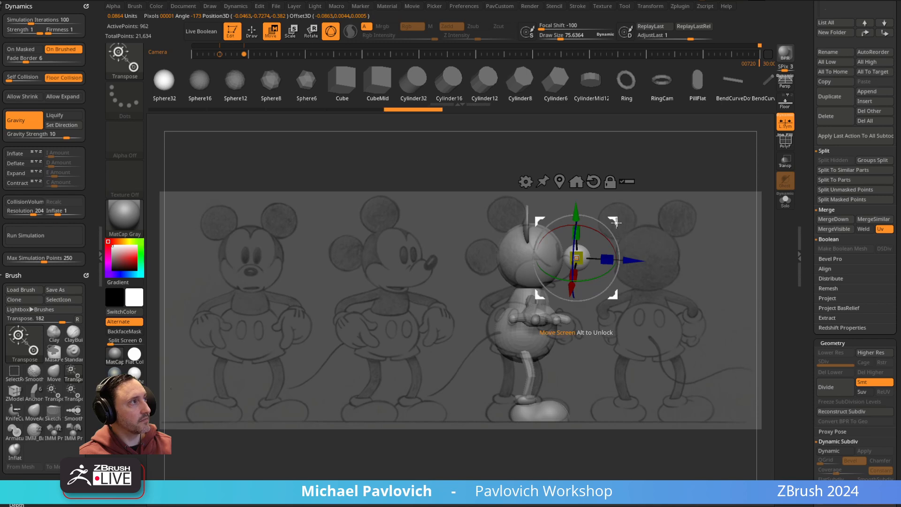
{"action": "left_click_drag", "start_coordinate": [613, 224], "coordinate": [596, 256]}
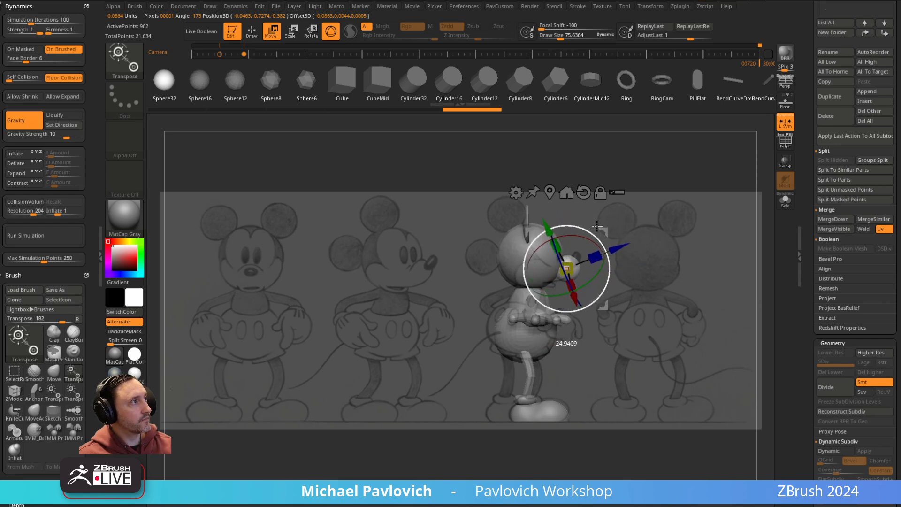
{"action": "key", "text": "q"}
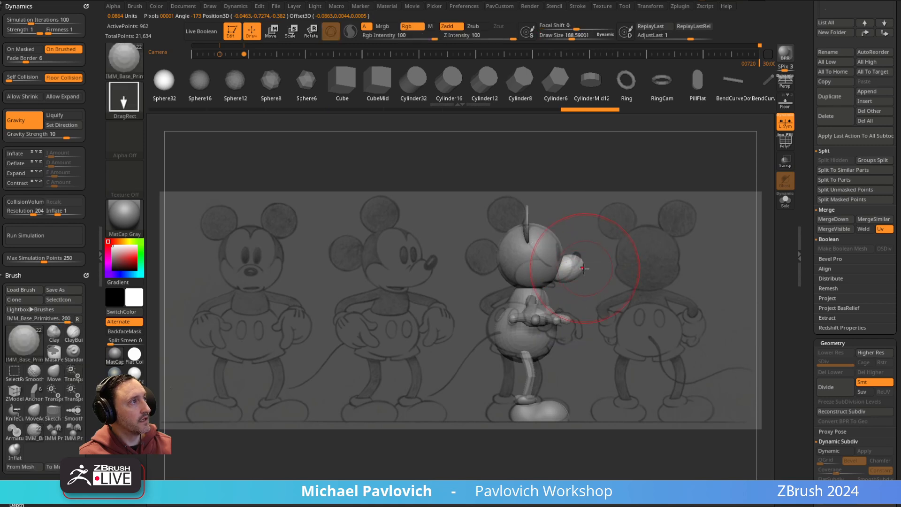
{"action": "key", "text": "bracketleft"}
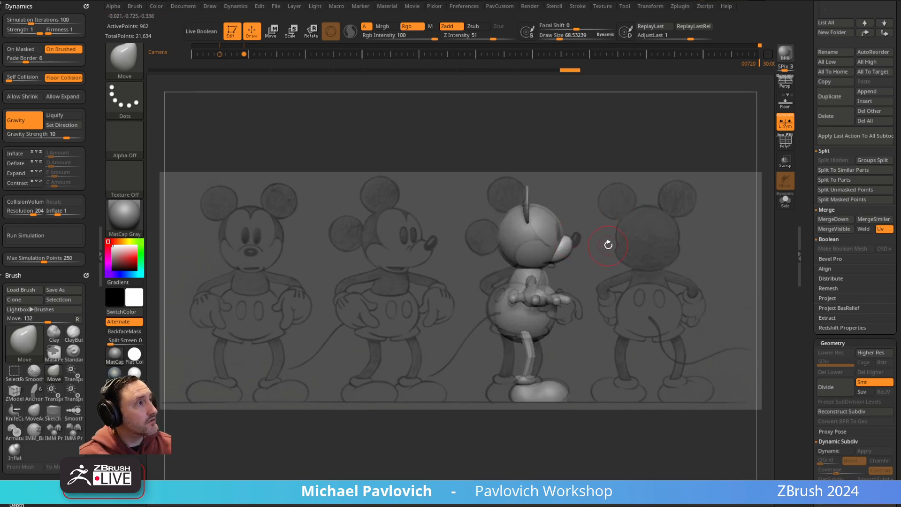
- Insert a Sphere32 primitive on the tip of the snout from the front as the nose
{"action": "key", "text": "b"}
{"action": "key", "text": "i"}
{"action": "key", "text": "p"}
{"action": "key", "text": "m"}
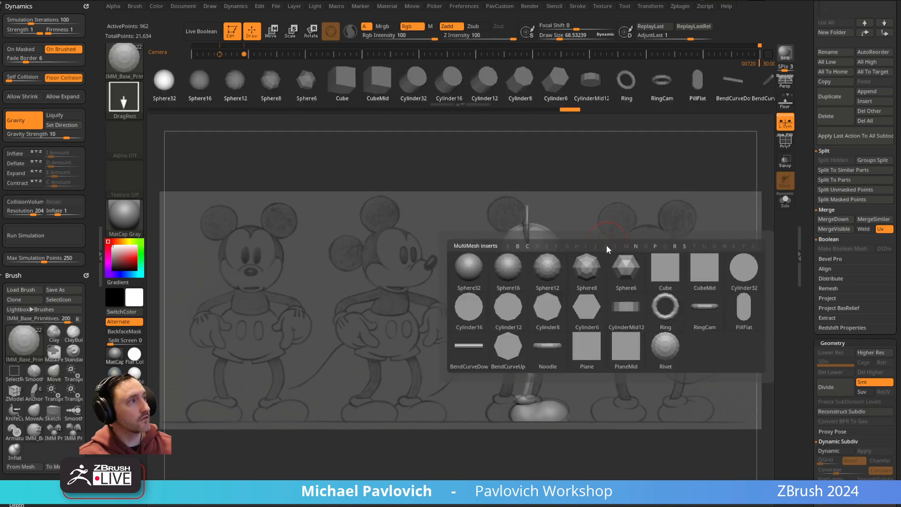
{"action": "left_click", "coordinate": [483, 274]}
{"action": "key", "text": "shift+z"}
{"action": "mouse_move", "coordinate": [667, 222]}
{"action": "left_mouse_down", "text": "shift"}
{"action": "mouse_move", "coordinate": [620, 236]}
{"action": "mouse_move", "coordinate": [629, 268]}
{"action": "left_mouse_up", "text": "shift"}
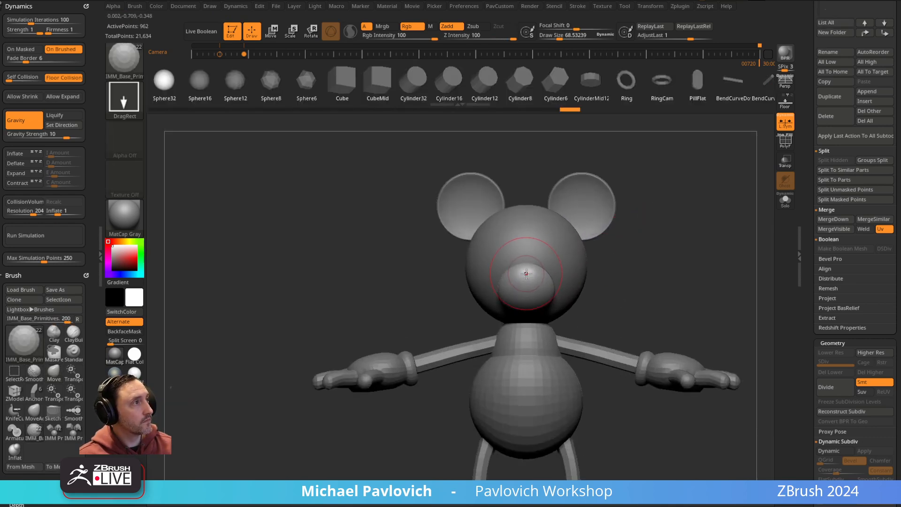
{"action": "left_click_drag", "start_coordinate": [531, 281], "coordinate": [532, 286]}
- Split the nose sphere from the snout as a separate subtool and return to the side reference view
{"action": "left_click_drag", "start_coordinate": [634, 256], "coordinate": [672, 247], "text": "shift"}
{"action": "key", "text": "1"}
{"action": "left_click", "coordinate": [631, 287]}
{"action": "key", "text": "shift+z"}
{"action": "key", "text": "Right"}
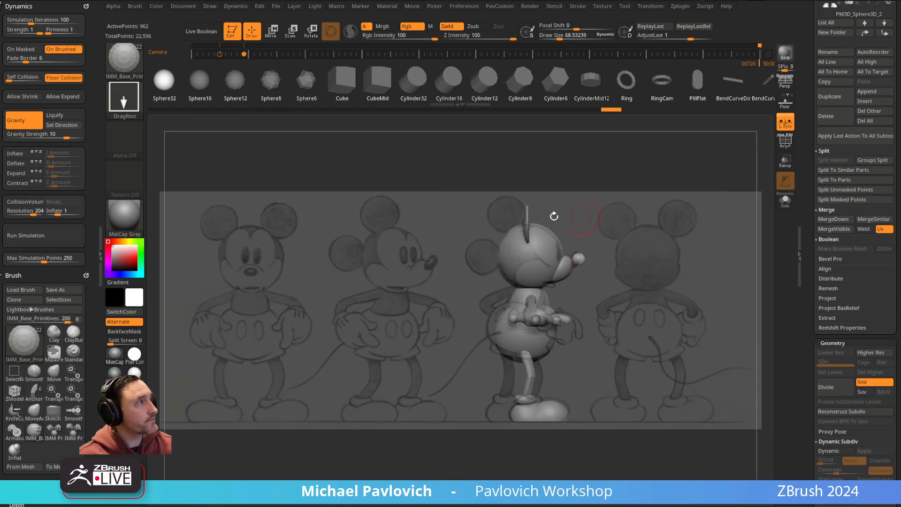
- Reset the transform gizmo's orientation on the nose and tilt it along the nose's slant in the reference
{"action": "key", "text": "w"}
{"action": "left_click", "coordinate": [550, 193]}
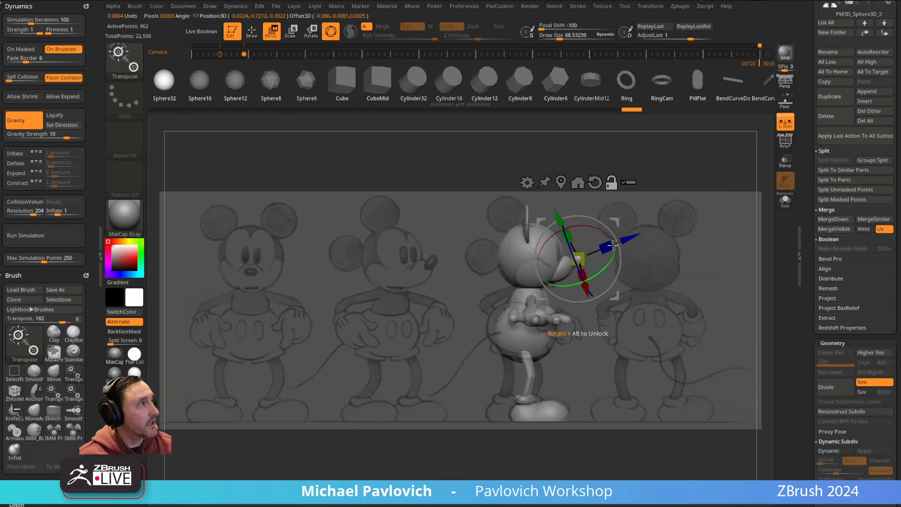
{"action": "left_click", "coordinate": [595, 183], "text": "alt"}
{"action": "left_click_drag", "start_coordinate": [617, 236], "coordinate": [604, 234]}
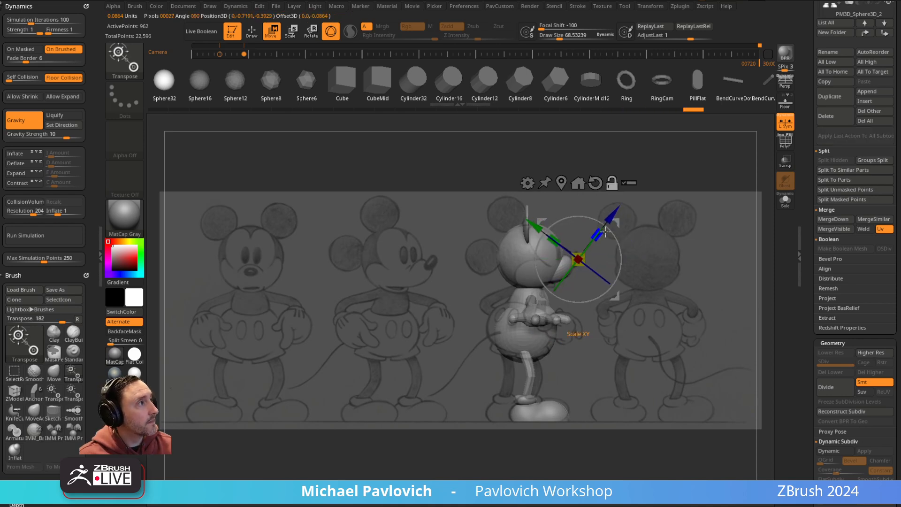
- Apply a Bend Curve deformer to the nose and bend it to follow the side reference
{"action": "left_click", "coordinate": [527, 183]}
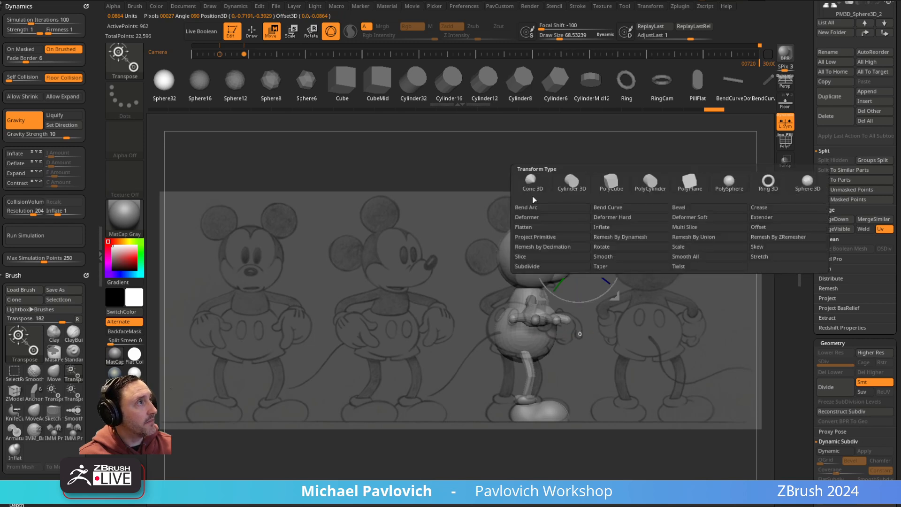
{"action": "left_click", "coordinate": [606, 209]}
{"action": "mouse_move", "coordinate": [585, 252]}
{"action": "left_mouse_down"}
{"action": "mouse_move", "coordinate": [582, 260]}
{"action": "mouse_move", "coordinate": [584, 249]}
{"action": "left_mouse_up"}
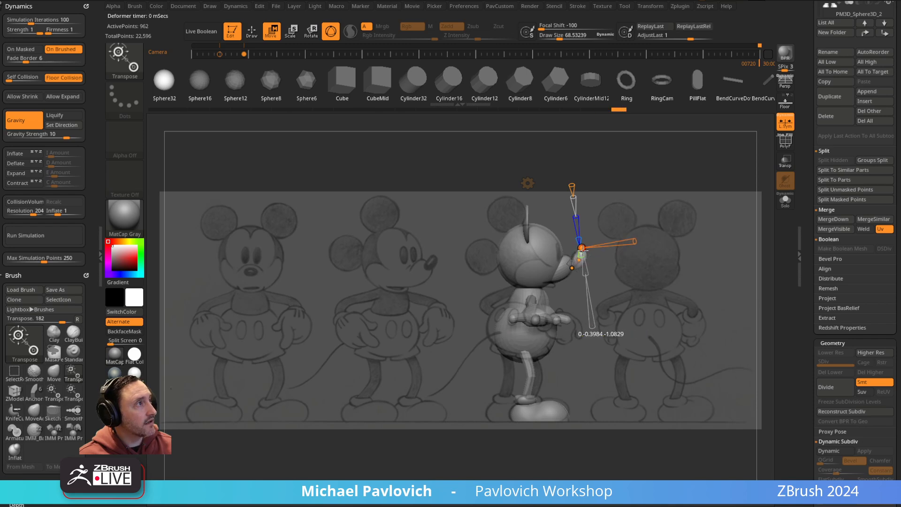
- Reshape the nose against the side reference with the Move brush and bring the tool settings back into view
{"action": "key", "text": "q"}
{"action": "key", "text": "b"}
{"action": "key", "text": "m"}
{"action": "key", "text": "v"}
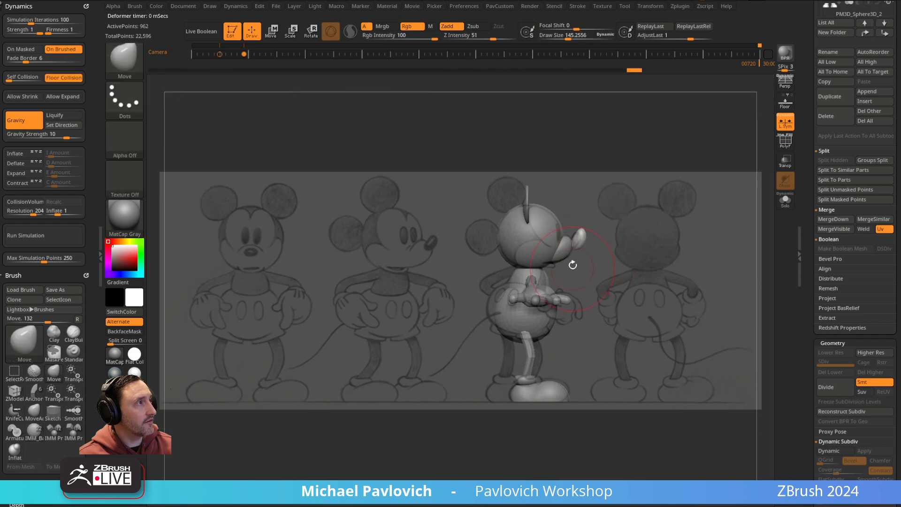
{"action": "key", "text": "3"}
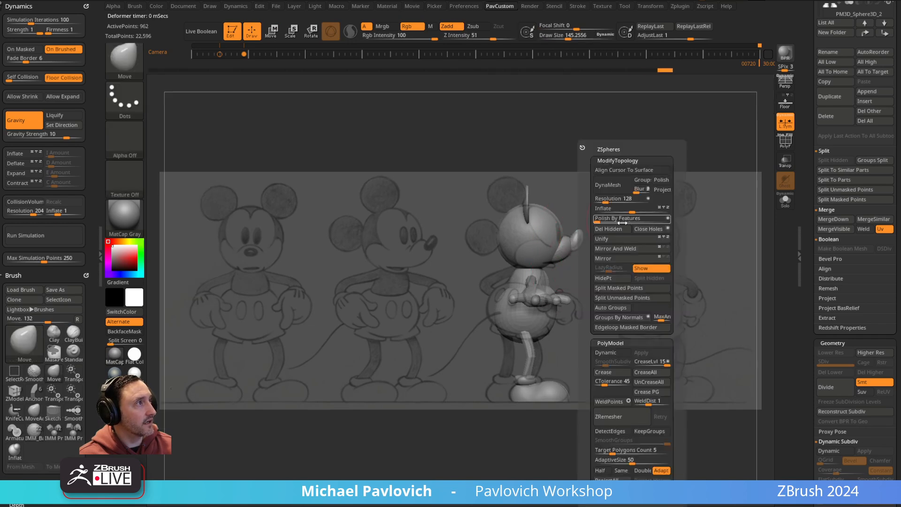
{"action": "key", "text": "w"}
{"action": "key", "text": "y"}
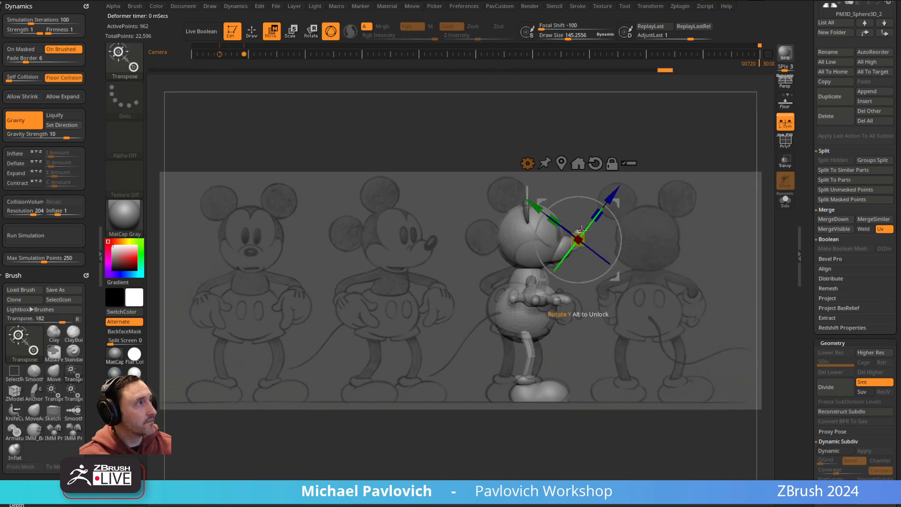
{"action": "key", "text": "q"}
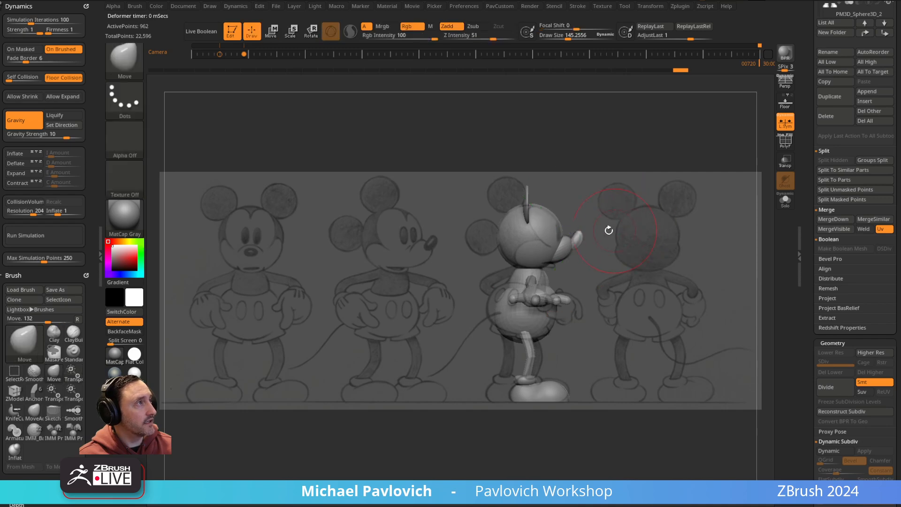
{"action": "key", "text": "s"}
{"action": "left_click_drag", "start_coordinate": [576, 232], "coordinate": [574, 245]}
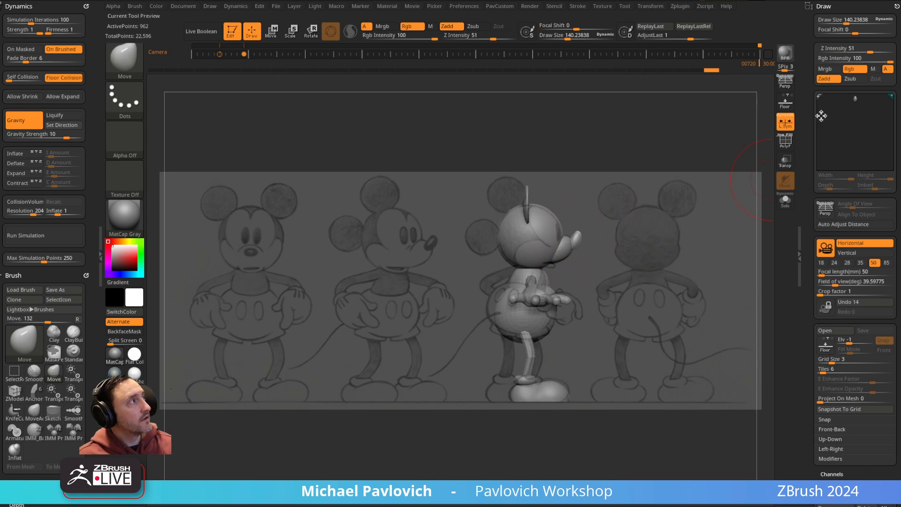
{"action": "left_click", "coordinate": [897, 6]}
- Hide the reference images and select the nose from the front for sculpting with the Standard brush
{"action": "key", "text": "b"}
{"action": "key", "text": "s"}
{"action": "key", "text": "t"}
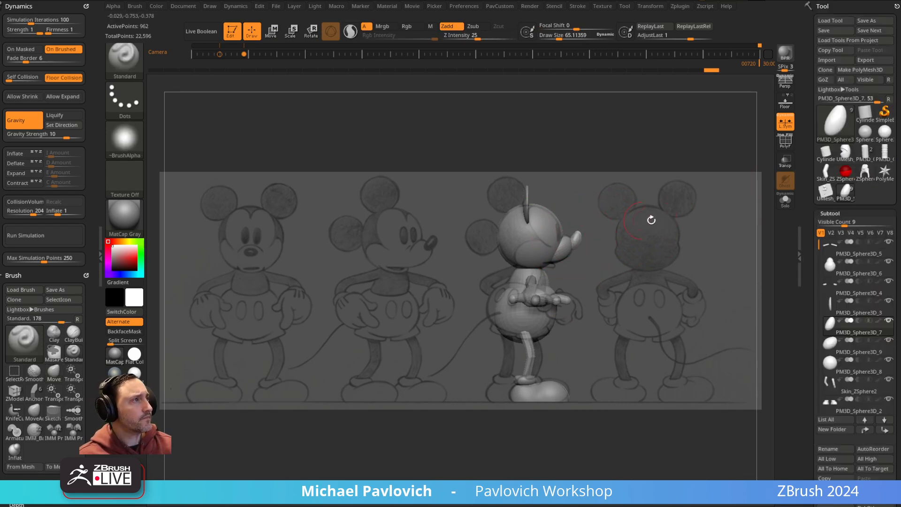
{"action": "key", "text": "shift+z"}
{"action": "mouse_move", "coordinate": [662, 210]}
{"action": "left_mouse_down", "text": "shift"}
{"action": "mouse_move", "coordinate": [688, 215]}
{"action": "mouse_move", "coordinate": [524, 253]}
{"action": "mouse_move", "coordinate": [556, 210]}
{"action": "left_mouse_up", "text": "shift"}
{"action": "key", "text": "s"}
{"action": "left_click_drag", "start_coordinate": [445, 214], "coordinate": [439, 213]}
{"action": "left_click", "coordinate": [442, 193], "text": "alt"}
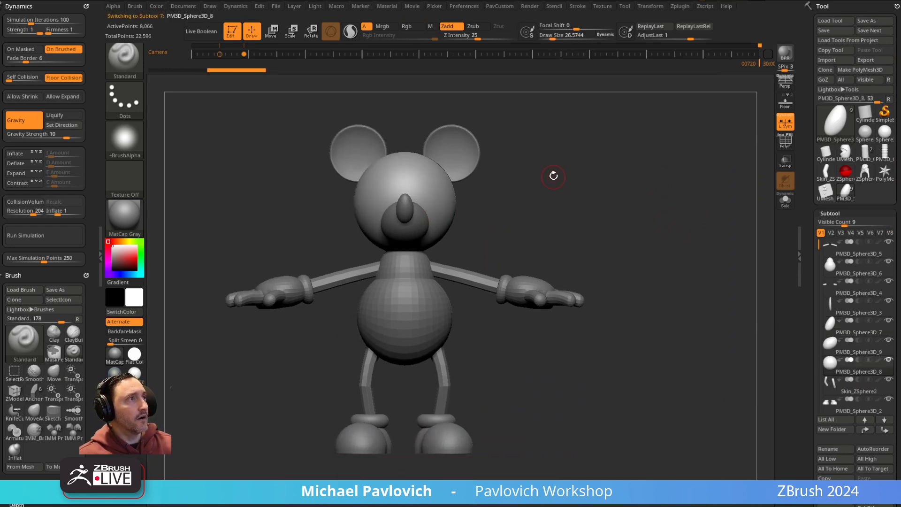
{"action": "left_click_drag", "start_coordinate": [556, 175], "coordinate": [568, 207], "text": "alt"}
{"action": "left_click_drag", "start_coordinate": [568, 207], "coordinate": [544, 216], "text": "alt"}
{"action": "left_click", "coordinate": [418, 240], "text": "alt"}
{"action": "mouse_move", "coordinate": [605, 170]}
{"action": "left_mouse_down", "text": "alt"}
{"action": "mouse_move", "coordinate": [636, 209]}
{"action": "mouse_move", "coordinate": [645, 204]}
{"action": "mouse_move", "coordinate": [636, 151]}
{"action": "left_mouse_up", "text": "alt"}
- Set the Smooth brush intensity to 24, undo the trial stroke and smooth the nose
{"action": "key", "text": "s"}
{"action": "left_click_drag", "start_coordinate": [424, 269], "coordinate": [426, 269]}
{"action": "left_click", "coordinate": [477, 37], "text": "shift"}
{"action": "left_click_drag", "start_coordinate": [466, 185], "coordinate": [452, 201]}
{"action": "key", "text": "s"}
{"action": "left_click_drag", "start_coordinate": [417, 278], "coordinate": [441, 272]}
{"action": "key", "text": "ctrl+z"}
{"action": "key", "text": "shift"}
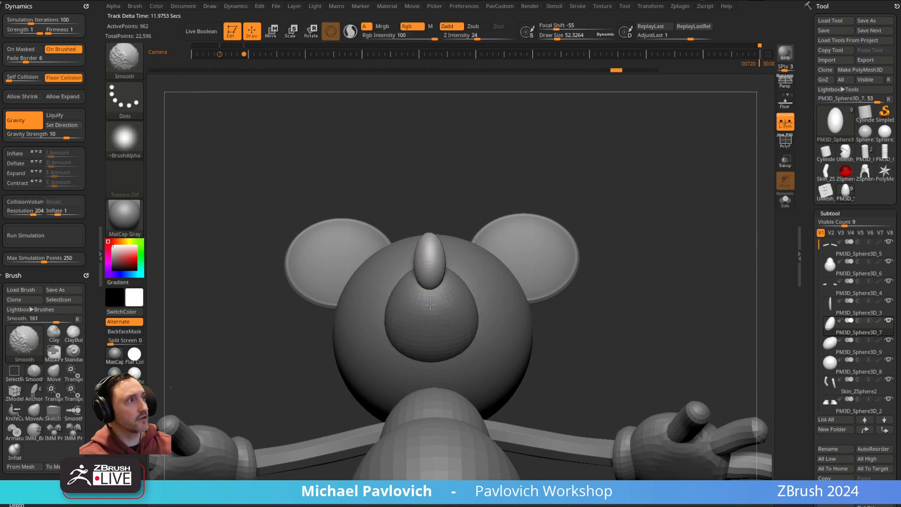
{"action": "mouse_move", "coordinate": [436, 284]}
{"action": "left_mouse_down"}
{"action": "mouse_move", "coordinate": [529, 210]}
{"action": "mouse_move", "coordinate": [522, 198]}
{"action": "mouse_move", "coordinate": [486, 189]}
{"action": "mouse_move", "coordinate": [457, 206]}
{"action": "left_mouse_up"}
- Puff up the nose with the Inflat brush and smooth its surface
{"action": "key", "text": "b"}
{"action": "key", "text": "i"}
{"action": "key", "text": "n"}
{"action": "key", "text": "s"}
{"action": "left_click_drag", "start_coordinate": [429, 244], "coordinate": [424, 242]}
{"action": "key", "text": "s"}
{"action": "mouse_move", "coordinate": [549, 201]}
{"action": "left_mouse_down", "text": "shift"}
{"action": "mouse_move", "coordinate": [650, 157]}
{"action": "mouse_move", "coordinate": [532, 193]}
{"action": "left_mouse_up", "text": "shift"}
{"action": "mouse_move", "coordinate": [412, 253]}
{"action": "left_mouse_down"}
{"action": "mouse_move", "coordinate": [455, 235]}
{"action": "mouse_move", "coordinate": [413, 272]}
{"action": "mouse_move", "coordinate": [463, 285]}
{"action": "mouse_move", "coordinate": [469, 263]}
{"action": "mouse_move", "coordinate": [459, 241]}
{"action": "mouse_move", "coordinate": [551, 231]}
{"action": "left_mouse_up"}
{"action": "key", "text": "shift"}
- Show the polyframe and ZRemesh the nose repeatedly with the Half option
{"action": "left_click", "coordinate": [789, 144]}
{"action": "right_click_drag", "start_coordinate": [643, 191], "coordinate": [603, 268], "text": "alt"}
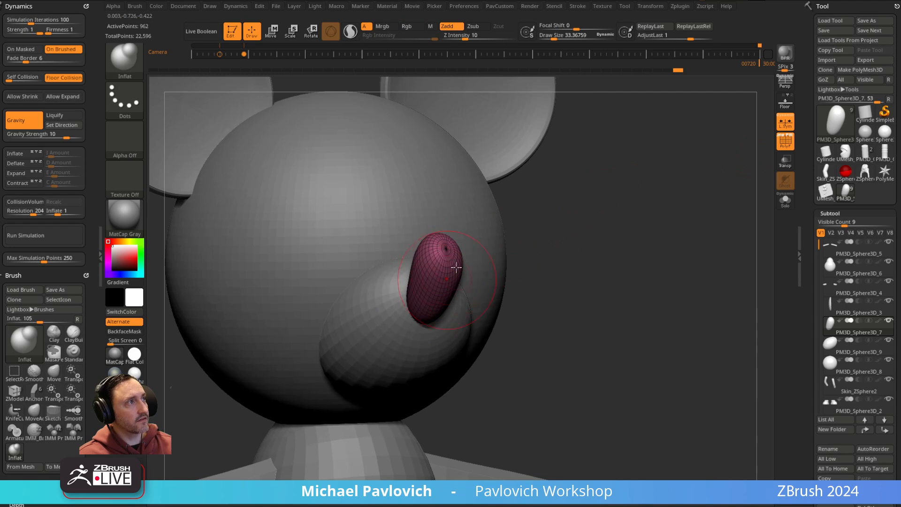
{"action": "right_click_drag", "start_coordinate": [447, 277], "coordinate": [437, 282]}
{"action": "left_click_drag", "start_coordinate": [437, 281], "coordinate": [550, 256]}
{"action": "key", "text": "space"}
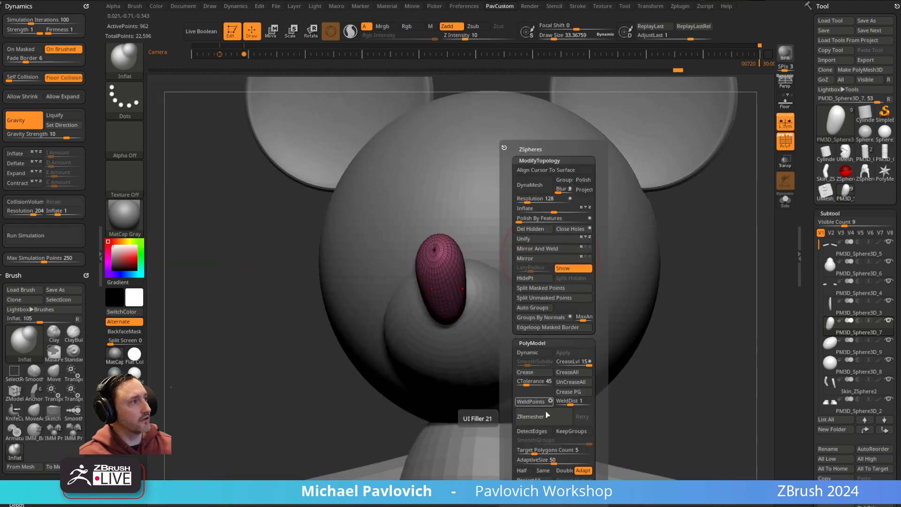
{"action": "left_click", "coordinate": [522, 471]}
{"action": "left_click", "coordinate": [531, 416]}
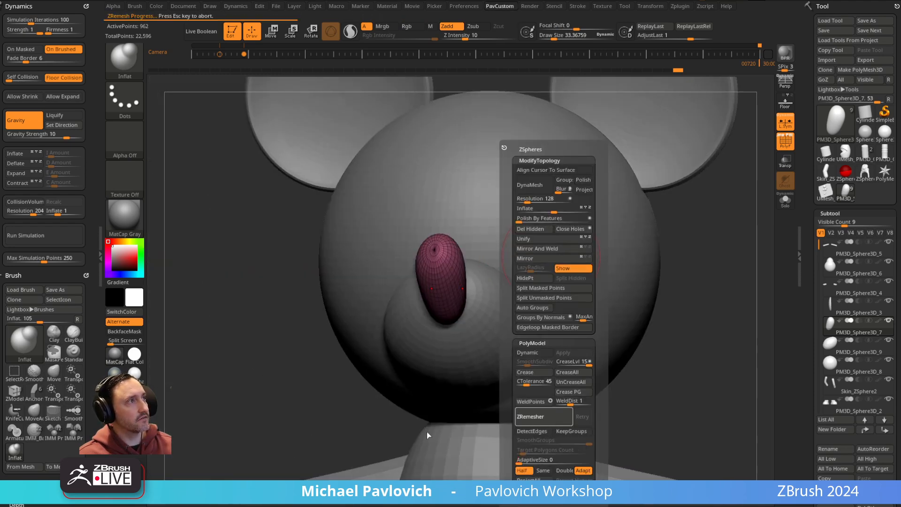
{"action": "right_click_drag", "start_coordinate": [584, 297], "coordinate": [712, 283], "text": "shift"}
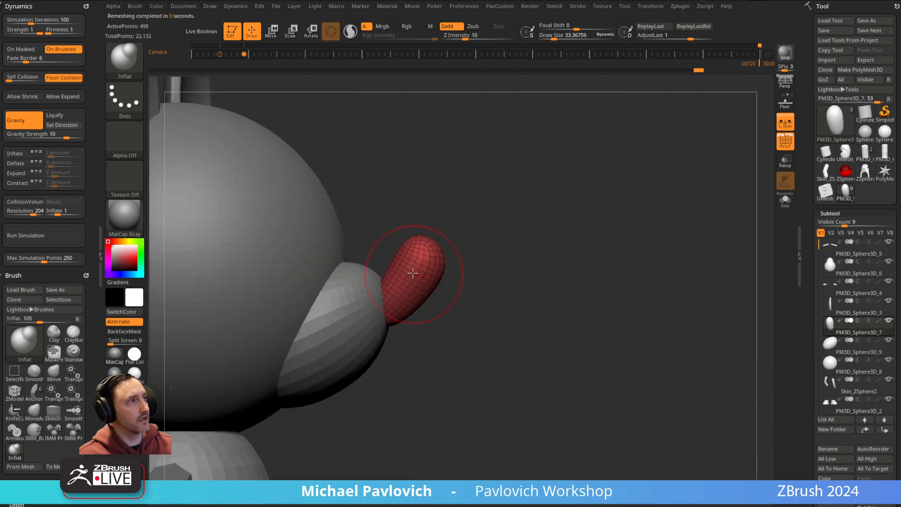
{"action": "left_click_drag", "start_coordinate": [553, 252], "coordinate": [639, 249]}
{"action": "key", "text": "space"}
{"action": "left_click", "coordinate": [613, 415]}
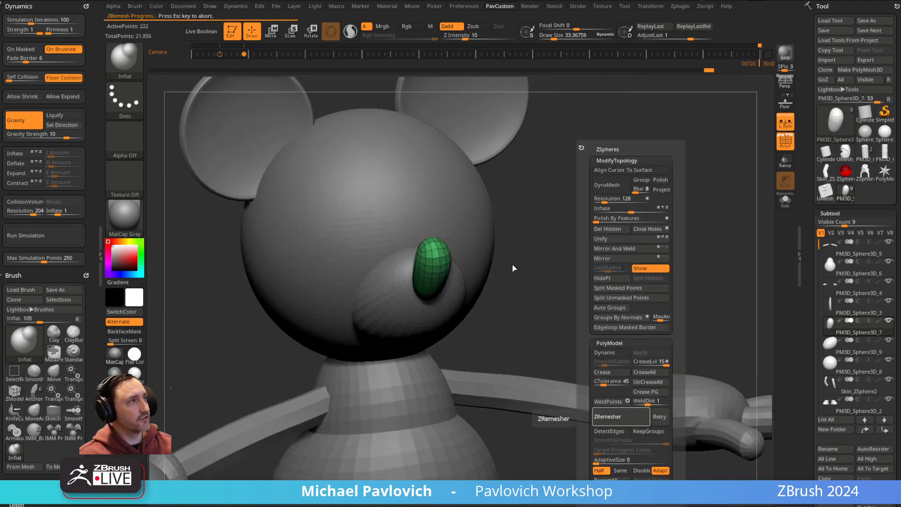
- Select the head with the Move brush active, turn off the polyframe and return to the front reference view
{"action": "left_click_drag", "start_coordinate": [511, 260], "coordinate": [581, 241]}
{"action": "key", "text": "b"}
{"action": "key", "text": "m"}
{"action": "key", "text": "v"}
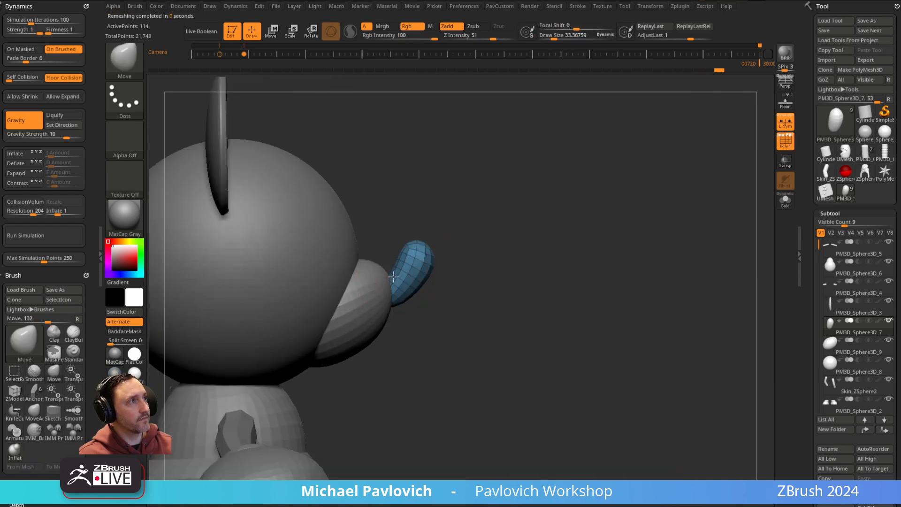
{"action": "left_click_drag", "start_coordinate": [557, 278], "coordinate": [420, 291], "text": "alt"}
{"action": "left_click", "coordinate": [376, 301], "text": "alt"}
{"action": "left_click_drag", "start_coordinate": [586, 247], "coordinate": [525, 241]}
{"action": "left_click", "coordinate": [497, 241], "text": "alt"}
{"action": "left_click_drag", "start_coordinate": [573, 220], "coordinate": [629, 207], "text": "shift"}
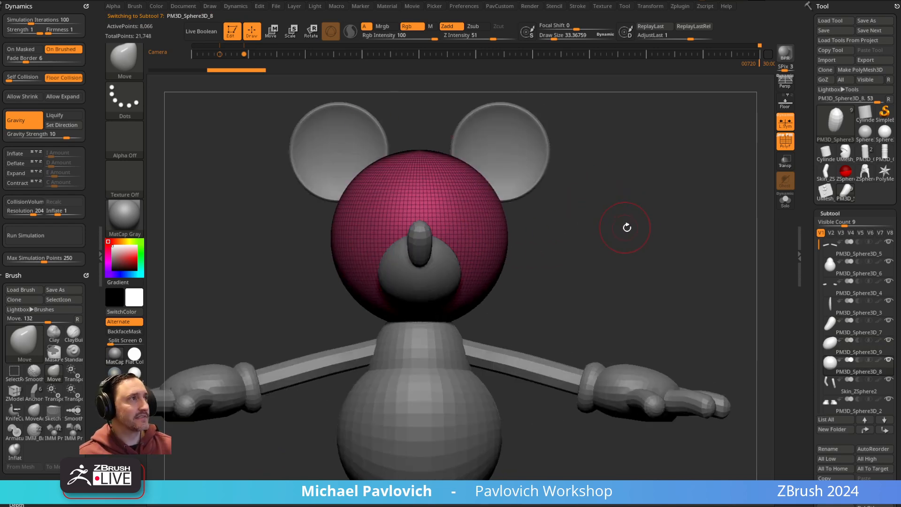
{"action": "left_click_drag", "start_coordinate": [626, 227], "coordinate": [620, 226], "text": "alt"}
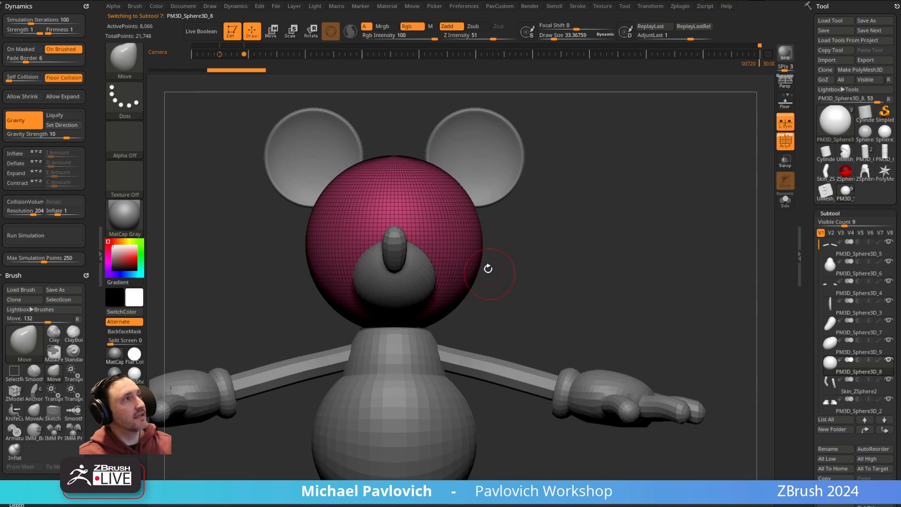
{"action": "left_click", "coordinate": [784, 140]}
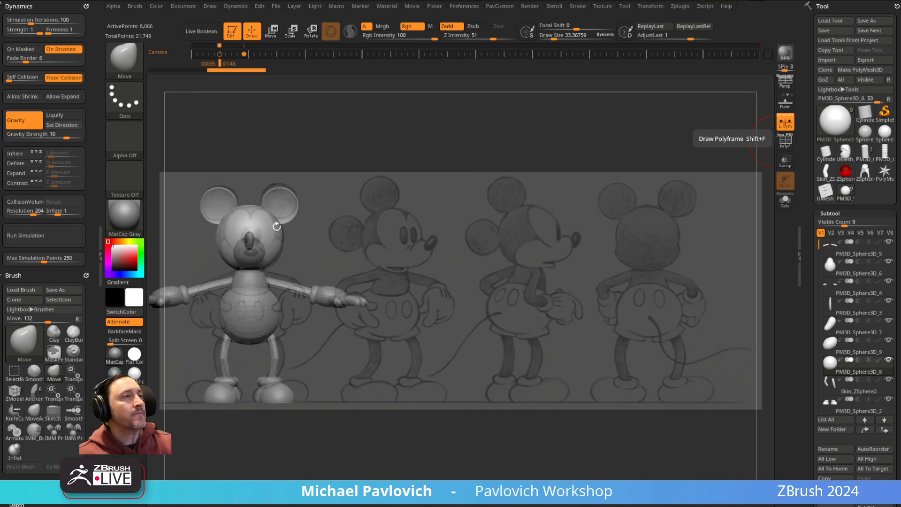
- Hide the reference, insert symmetrical Sphere32 primitives on the head beside the snout as cheeks, and apply Mirror And Weld
{"action": "key", "text": "b"}
{"action": "key", "text": "s"}
{"action": "key", "text": "t"}
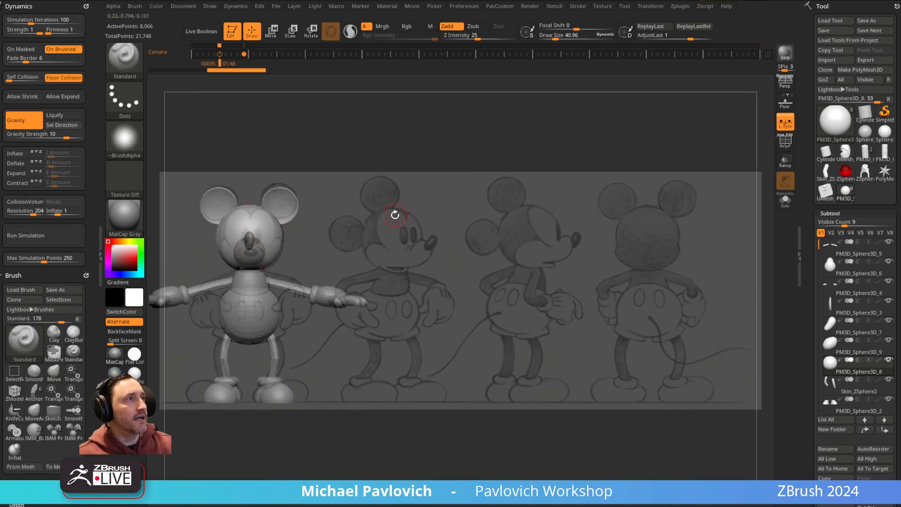
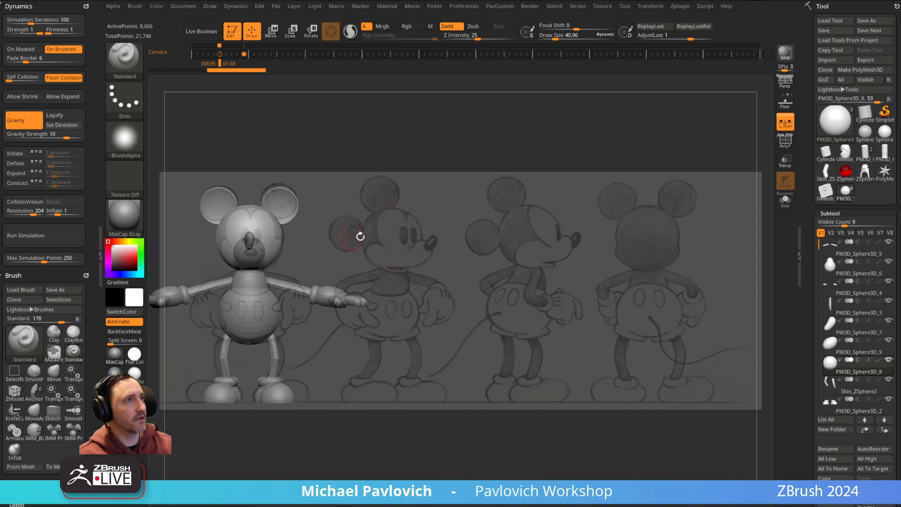
{"action": "key", "text": "shift+z"}
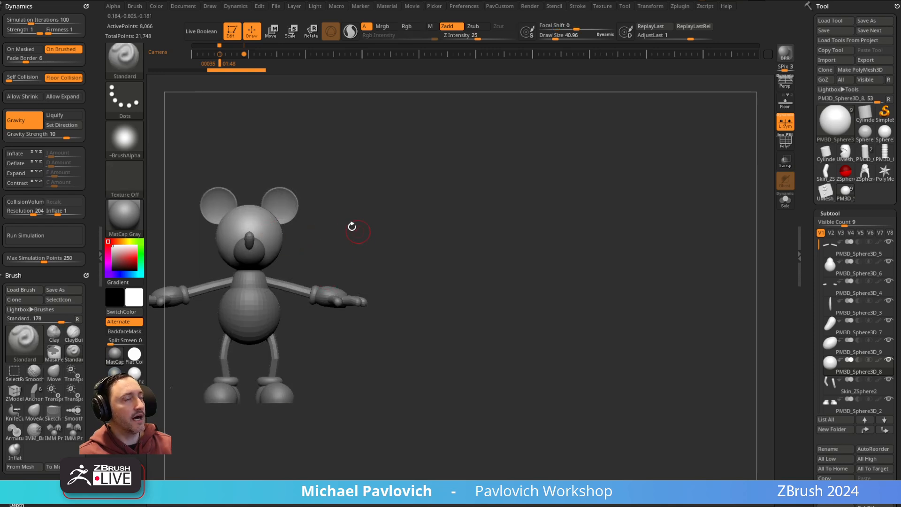
{"action": "mouse_move", "coordinate": [368, 215]}
{"action": "left_mouse_down", "text": "alt"}
{"action": "mouse_move", "coordinate": [390, 246]}
{"action": "mouse_move", "coordinate": [527, 202]}
{"action": "mouse_move", "coordinate": [548, 213]}
{"action": "mouse_move", "coordinate": [533, 203]}
{"action": "left_mouse_up", "text": "alt"}
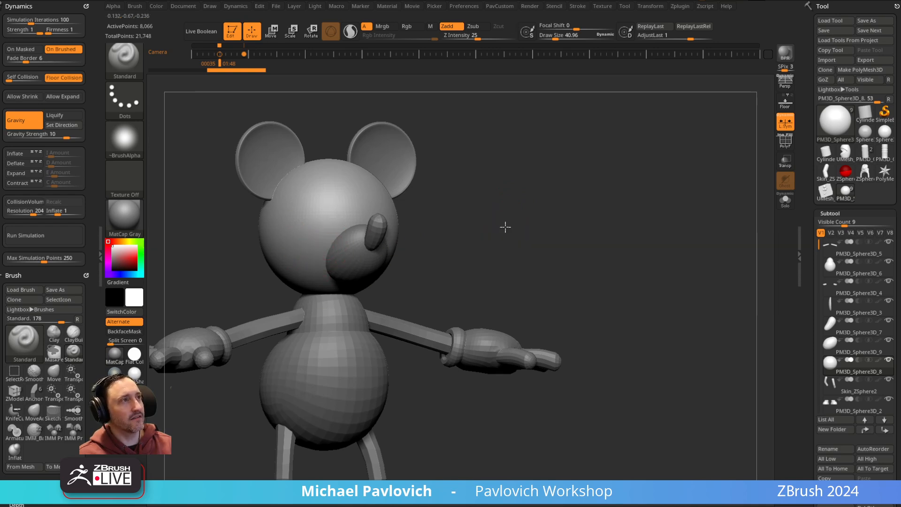
{"action": "left_click_drag", "start_coordinate": [504, 231], "coordinate": [299, 273]}
{"action": "key", "text": "b"}
{"action": "key", "text": "i"}
{"action": "key", "text": "p"}
{"action": "key", "text": "m"}
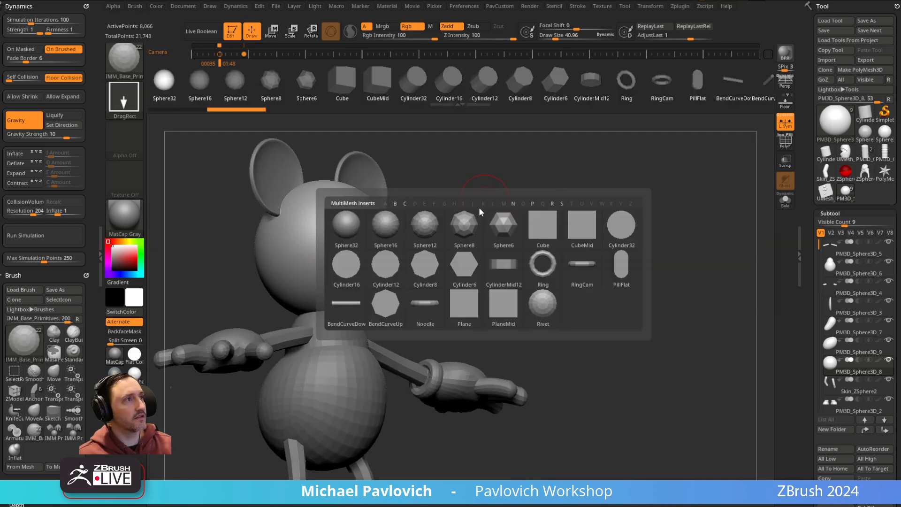
{"action": "left_click", "coordinate": [351, 225]}
{"action": "left_click_drag", "start_coordinate": [317, 268], "coordinate": [339, 271]}
{"action": "key", "text": "3"}
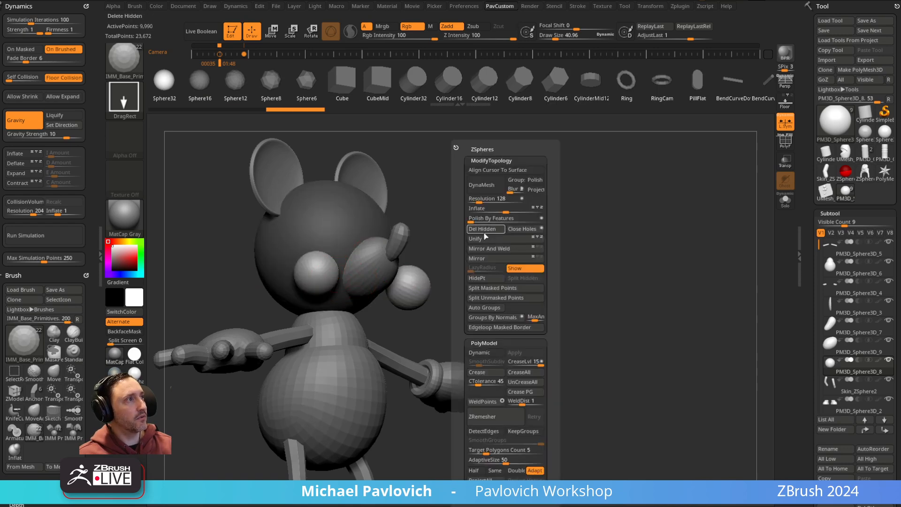
{"action": "left_click", "coordinate": [489, 250]}
- Shape the cheek spheres with the Move brush, tucking them into the head on both sides of the snout
{"action": "mouse_move", "coordinate": [540, 242]}
{"action": "left_mouse_down"}
{"action": "mouse_move", "coordinate": [380, 245]}
{"action": "mouse_move", "coordinate": [370, 224]}
{"action": "left_mouse_up"}
{"action": "key", "text": "w"}
{"action": "left_click", "coordinate": [313, 271]}
{"action": "key", "text": "q"}
{"action": "left_click_drag", "start_coordinate": [513, 188], "coordinate": [559, 182]}
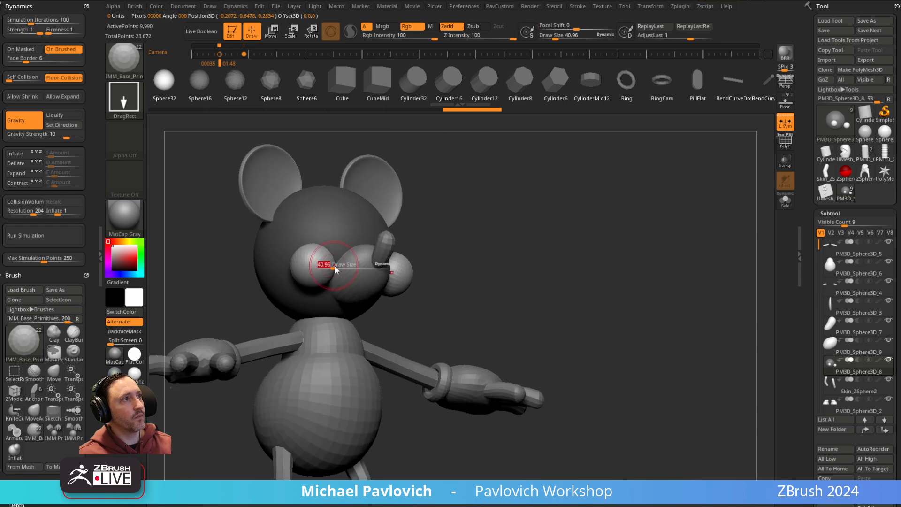
{"action": "key", "text": "b"}
{"action": "key", "text": "m"}
{"action": "key", "text": "v"}
{"action": "left_click_drag", "start_coordinate": [422, 201], "coordinate": [535, 162]}
{"action": "left_click_drag", "start_coordinate": [323, 236], "coordinate": [317, 242]}
{"action": "left_click_drag", "start_coordinate": [383, 179], "coordinate": [359, 200]}
{"action": "key", "text": "bracketleft"}
{"action": "mouse_move", "coordinate": [344, 244]}
{"action": "left_mouse_down"}
{"action": "mouse_move", "coordinate": [329, 248]}
{"action": "mouse_move", "coordinate": [324, 230]}
{"action": "left_mouse_up"}
{"action": "left_click_drag", "start_coordinate": [434, 202], "coordinate": [378, 188]}
{"action": "left_click_drag", "start_coordinate": [349, 239], "coordinate": [342, 246]}
{"action": "left_click_drag", "start_coordinate": [261, 228], "coordinate": [288, 243]}
{"action": "left_click_drag", "start_coordinate": [300, 231], "coordinate": [310, 215]}
{"action": "mouse_move", "coordinate": [298, 238]}
{"action": "left_mouse_down"}
{"action": "mouse_move", "coordinate": [237, 231]}
{"action": "mouse_move", "coordinate": [313, 241]}
{"action": "mouse_move", "coordinate": [290, 219]}
{"action": "mouse_move", "coordinate": [422, 207]}
{"action": "mouse_move", "coordinate": [292, 222]}
{"action": "left_mouse_up"}
{"action": "mouse_move", "coordinate": [394, 194]}
{"action": "left_mouse_down"}
{"action": "mouse_move", "coordinate": [383, 149]}
{"action": "mouse_move", "coordinate": [381, 157]}
{"action": "left_mouse_up"}
{"action": "key", "text": "bracketleft"}
{"action": "left_click_drag", "start_coordinate": [308, 249], "coordinate": [305, 240]}
{"action": "left_click_drag", "start_coordinate": [408, 190], "coordinate": [399, 235]}
{"action": "left_click_drag", "start_coordinate": [302, 225], "coordinate": [283, 236]}
{"action": "mouse_move", "coordinate": [238, 238]}
{"action": "left_mouse_down"}
{"action": "mouse_move", "coordinate": [270, 237]}
{"action": "mouse_move", "coordinate": [276, 221]}
{"action": "left_mouse_up"}
{"action": "left_click_drag", "start_coordinate": [283, 209], "coordinate": [287, 213]}
{"action": "left_click_drag", "start_coordinate": [427, 188], "coordinate": [391, 162]}
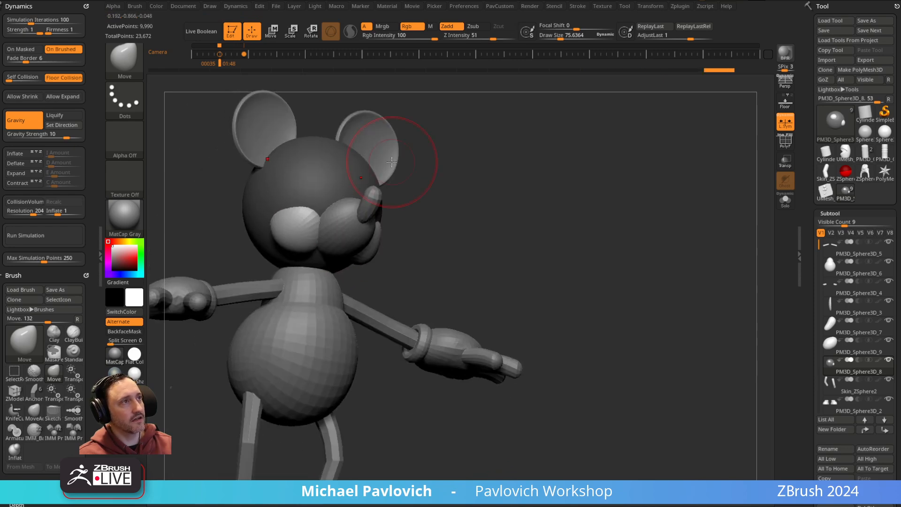
- Show the front reference and adjust the cheeks' outer contour to it with the Move brush
{"action": "key", "text": "shift+z"}
{"action": "key", "text": "Left"}
{"action": "key", "text": "s"}
{"action": "mouse_move", "coordinate": [229, 242]}
{"action": "left_mouse_down"}
{"action": "mouse_move", "coordinate": [238, 242]}
{"action": "mouse_move", "coordinate": [226, 256]}
{"action": "left_mouse_up"}
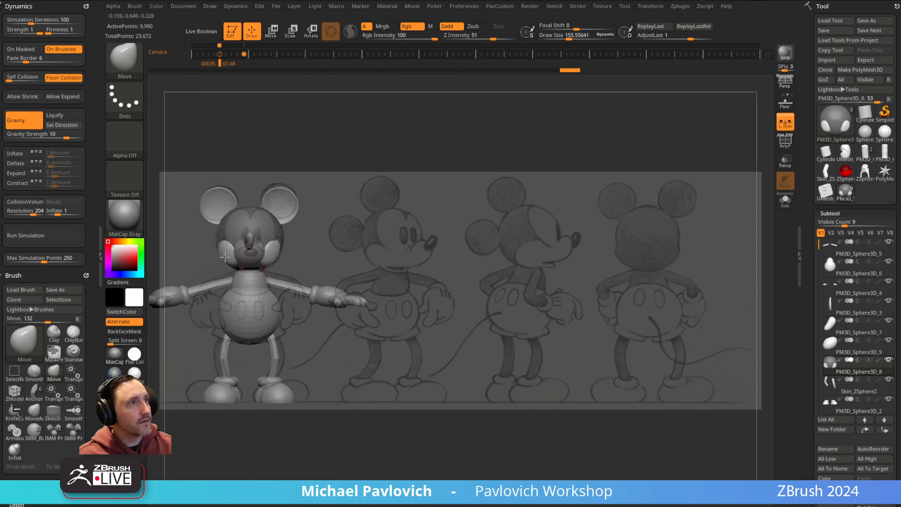
{"action": "key", "text": "bracketleft"}
{"action": "key", "text": "bracketleft"}
{"action": "mouse_move", "coordinate": [389, 205]}
{"action": "left_mouse_down"}
{"action": "mouse_move", "coordinate": [414, 196]}
{"action": "mouse_move", "coordinate": [338, 217]}
{"action": "mouse_move", "coordinate": [439, 216]}
{"action": "mouse_move", "coordinate": [459, 235]}
{"action": "mouse_move", "coordinate": [480, 215]}
{"action": "left_mouse_up"}
{"action": "key", "text": "shift+z"}
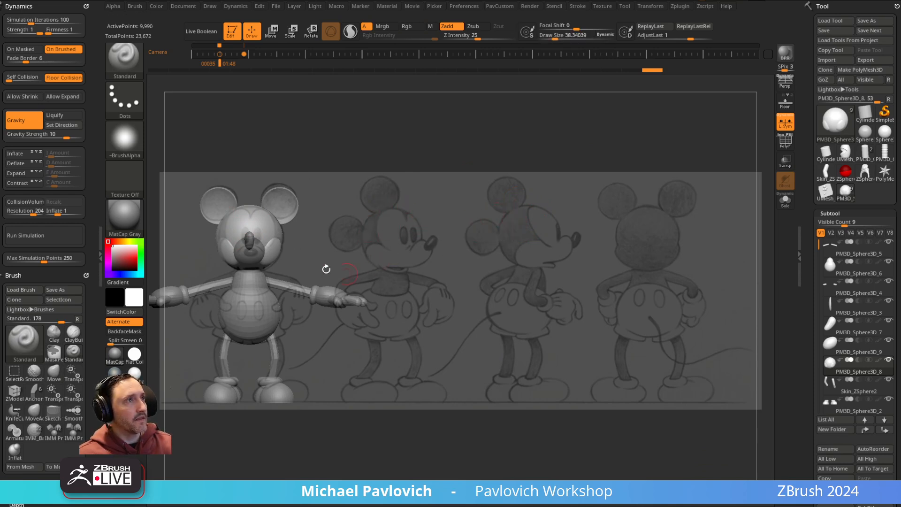
- Select the torso and review the blocked-out body without the reference
{"action": "mouse_move", "coordinate": [420, 225]}
{"action": "left_mouse_down"}
{"action": "mouse_move", "coordinate": [464, 216]}
{"action": "mouse_move", "coordinate": [463, 203]}
{"action": "mouse_move", "coordinate": [454, 205]}
{"action": "mouse_move", "coordinate": [595, 220]}
{"action": "mouse_move", "coordinate": [501, 214]}
{"action": "mouse_move", "coordinate": [545, 211]}
{"action": "mouse_move", "coordinate": [399, 318]}
{"action": "left_mouse_up"}
{"action": "key", "text": "s"}
{"action": "left_click", "coordinate": [413, 317]}
{"action": "left_click", "coordinate": [370, 325], "text": "alt"}
{"action": "left_click_drag", "start_coordinate": [577, 244], "coordinate": [557, 234], "text": "alt"}
{"action": "key", "text": "s"}
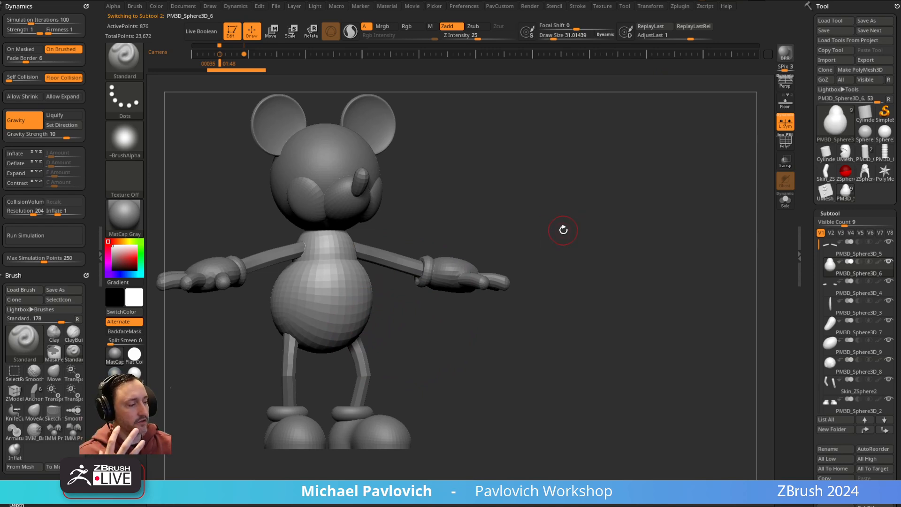
{"action": "left_click_drag", "start_coordinate": [521, 191], "coordinate": [585, 213]}
- Hide the glove and shoe subtools
{"action": "left_click", "coordinate": [467, 272], "text": "alt"}
{"action": "left_click_drag", "start_coordinate": [509, 240], "coordinate": [541, 221], "text": "alt"}
{"action": "left_click", "coordinate": [889, 281]}
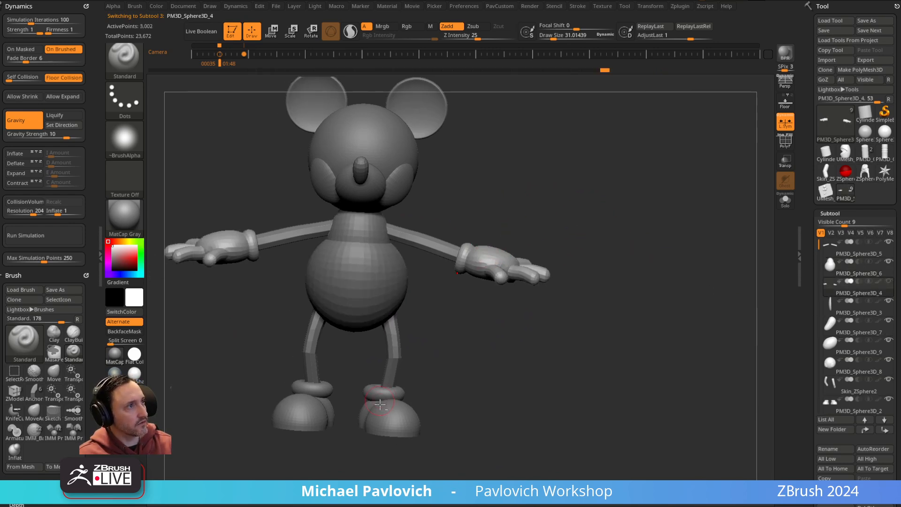
{"action": "left_click", "coordinate": [889, 399], "text": "shift"}
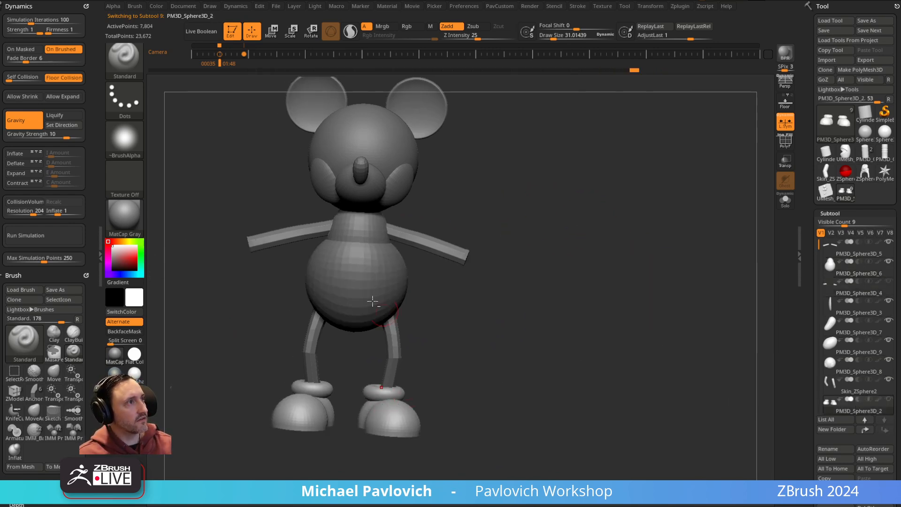
- Select the head and move its subtool to the end of the subtool list
{"action": "left_click", "coordinate": [381, 309], "text": "alt"}
{"action": "left_click_drag", "start_coordinate": [526, 212], "coordinate": [480, 175], "text": "shift"}
{"action": "left_click_drag", "start_coordinate": [481, 175], "coordinate": [615, 254], "text": "alt"}
{"action": "left_click", "coordinate": [431, 197], "text": "alt"}
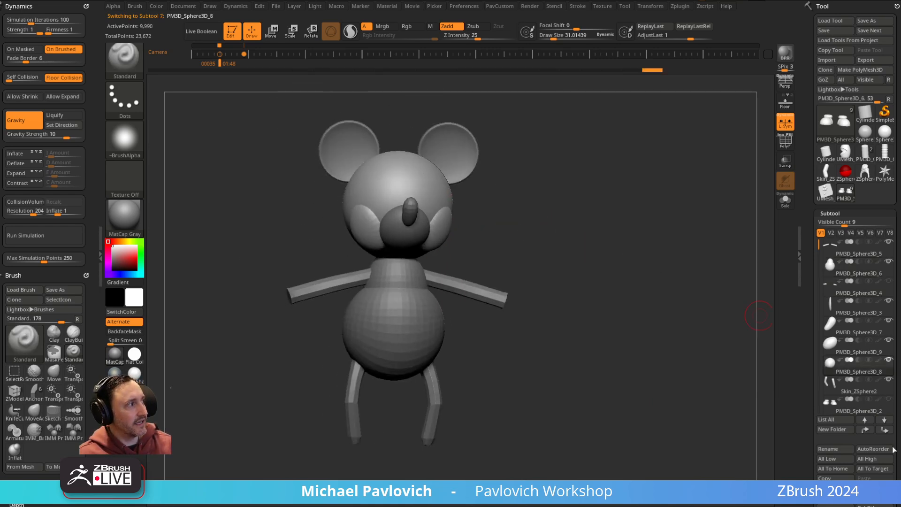
{"action": "left_click", "coordinate": [884, 430], "text": "shift"}
- Move the ears subtool directly below the head and merge it down into the head
{"action": "left_click", "coordinate": [463, 155], "text": "alt"}
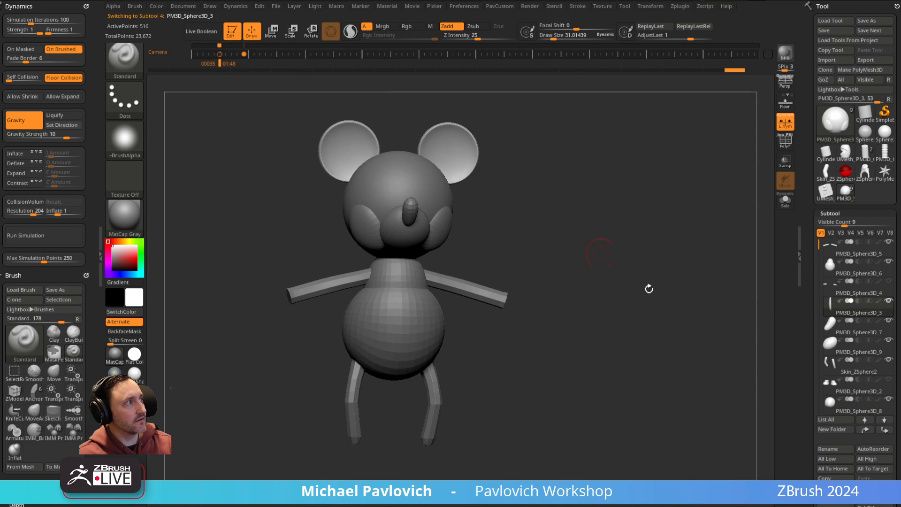
{"action": "left_click", "coordinate": [885, 430], "text": "shift"}
{"action": "left_click", "coordinate": [862, 389]}
{"action": "key", "text": "ctrl+e"}
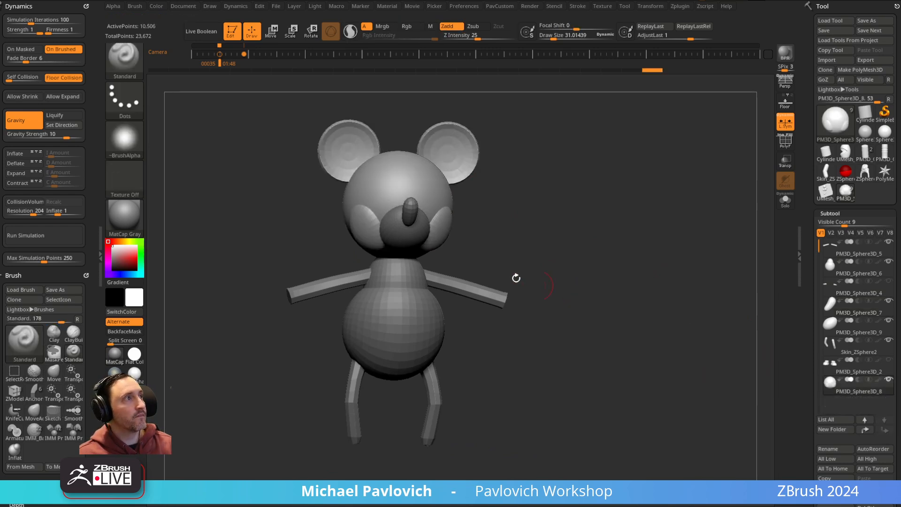
- Move the nose and muzzle subtools below the head and merge both into the head subtool
{"action": "left_click", "coordinate": [408, 212], "text": "alt"}
{"action": "left_click", "coordinate": [885, 430], "text": "shift"}
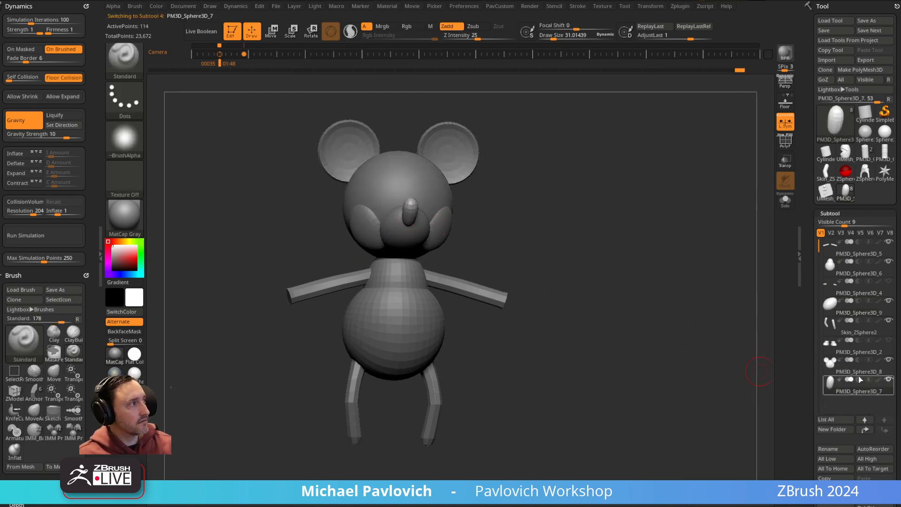
{"action": "left_click", "coordinate": [855, 370]}
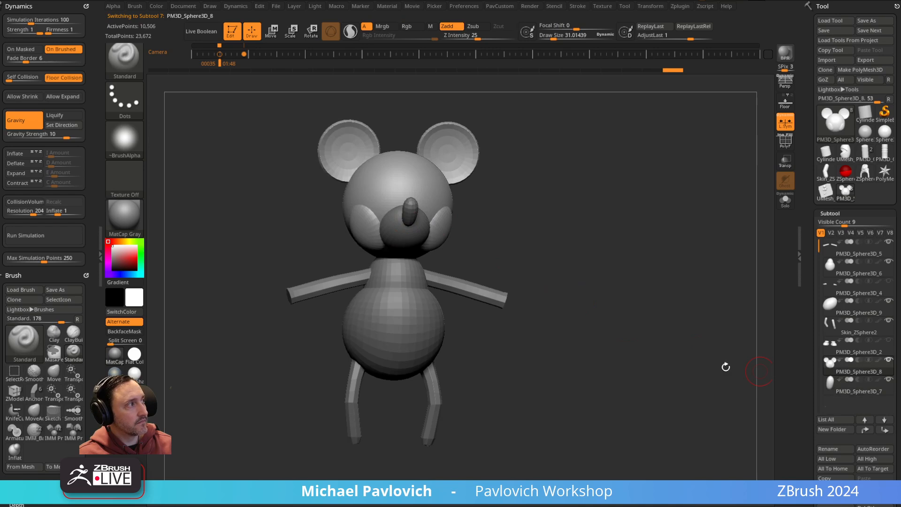
{"action": "left_click", "coordinate": [418, 250], "text": "alt"}
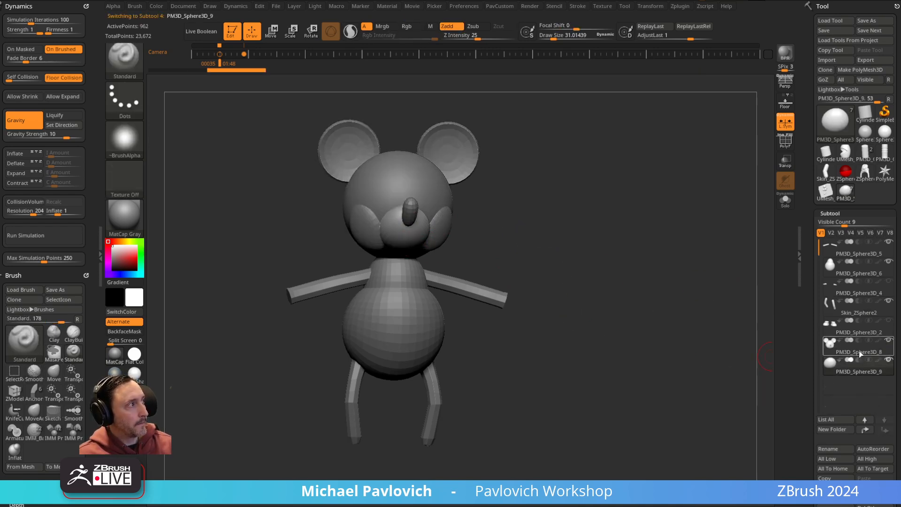
{"action": "left_click", "coordinate": [859, 351]}
- Select the torso and hide the merged head subtool
{"action": "left_click", "coordinate": [412, 269], "text": "alt"}
{"action": "left_click_drag", "start_coordinate": [574, 240], "coordinate": [604, 235], "text": "shift"}
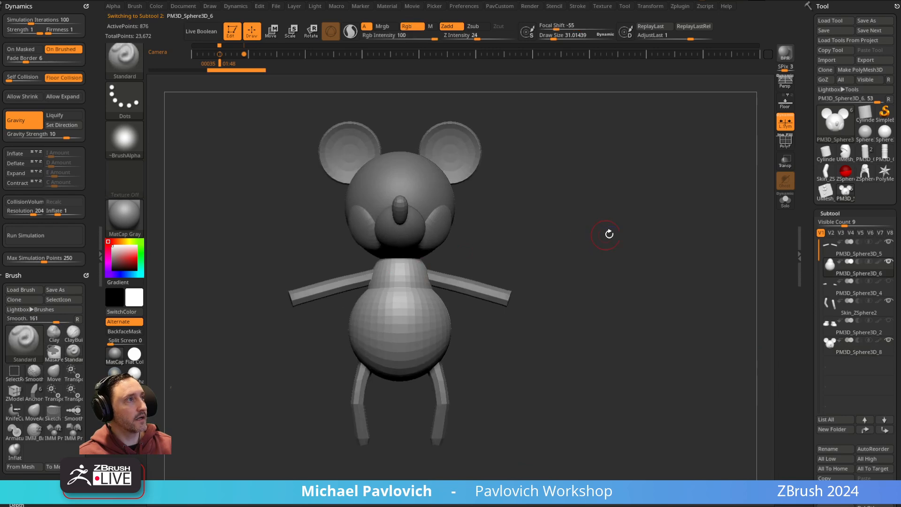
{"action": "left_click", "coordinate": [888, 341]}
- Insert a Cylinder16 primitive on top of the torso as a neck, using the IMM Base Primitives brush
{"action": "left_click_drag", "start_coordinate": [534, 220], "coordinate": [378, 243]}
{"action": "key", "text": "b"}
{"action": "key", "text": "i"}
{"action": "key", "text": "p"}
{"action": "key", "text": "m"}
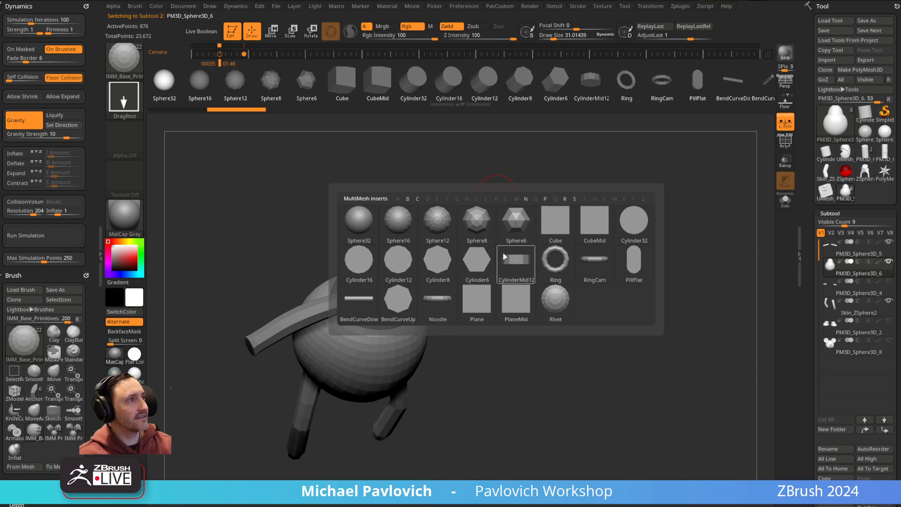
{"action": "left_click", "coordinate": [366, 268]}
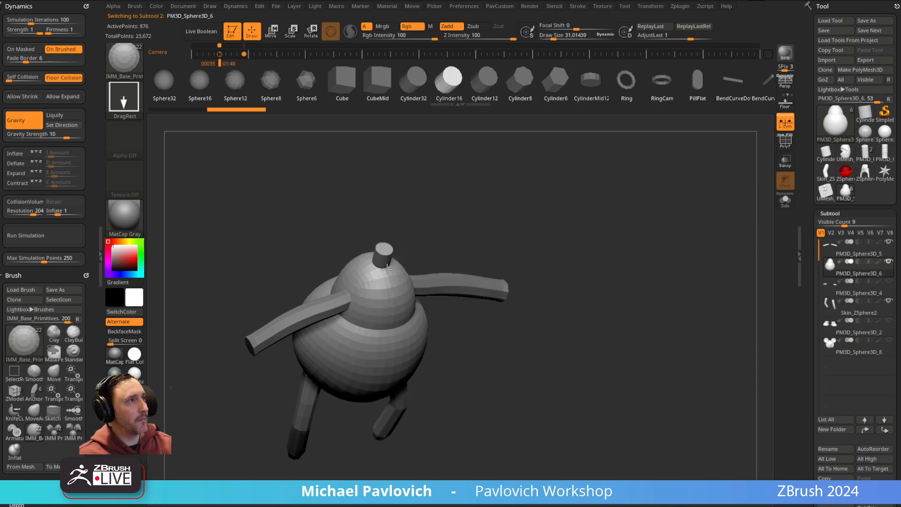
{"action": "left_click_drag", "start_coordinate": [388, 270], "coordinate": [388, 270]}
- Stand the neck cylinder upright and lower it slightly into the top of the torso with the gizmo
{"action": "left_click_drag", "start_coordinate": [518, 216], "coordinate": [493, 180]}
{"action": "key", "text": "w"}
{"action": "left_click_drag", "start_coordinate": [512, 232], "coordinate": [430, 252]}
{"action": "left_click", "coordinate": [361, 230]}
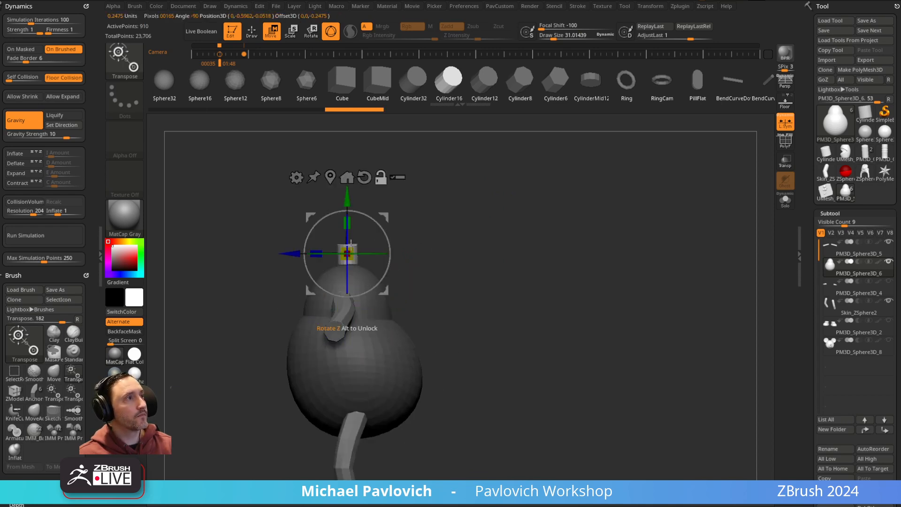
{"action": "left_click_drag", "start_coordinate": [347, 195], "coordinate": [348, 203]}
{"action": "key", "text": "q"}
{"action": "left_click_drag", "start_coordinate": [432, 220], "coordinate": [502, 224]}
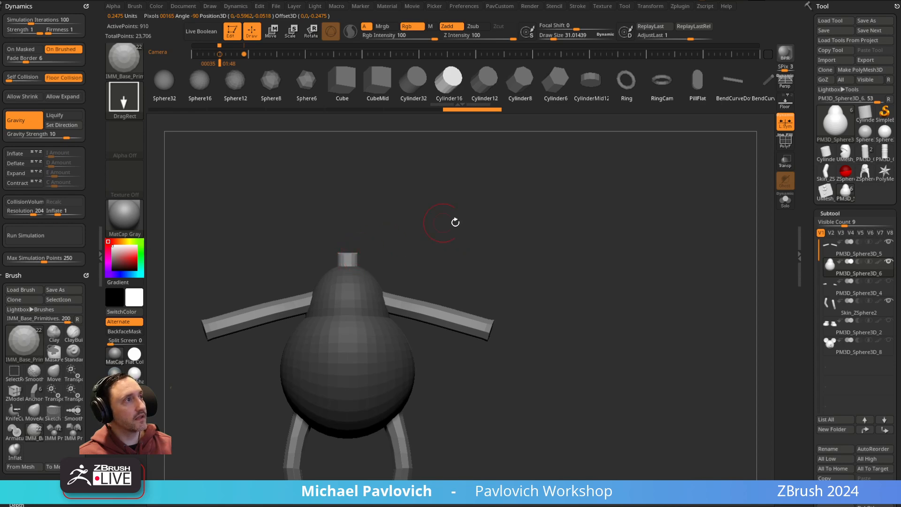
- Fine-tune the neck cylinder's tilt and position in side view, and return to Draw mode
{"action": "left_click_drag", "start_coordinate": [444, 222], "coordinate": [405, 233]}
{"action": "key", "text": "w"}
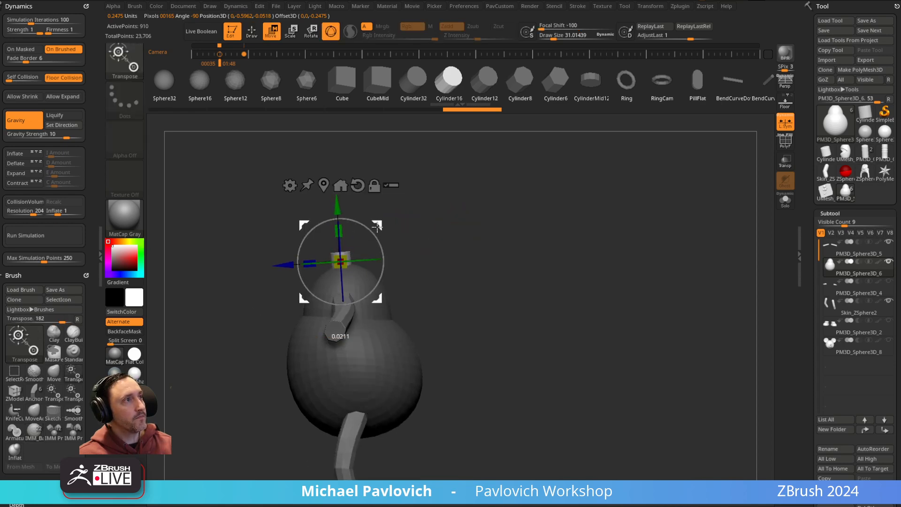
{"action": "key", "text": "q"}
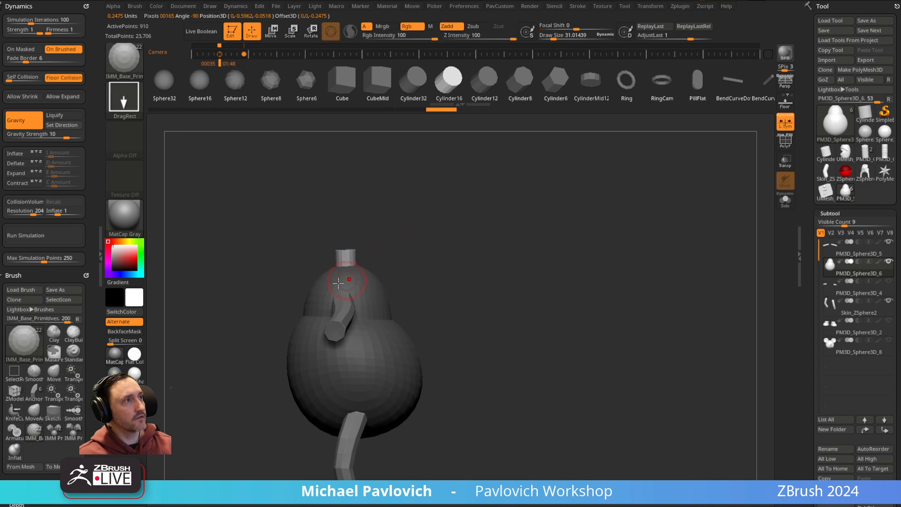
{"action": "left_click_drag", "start_coordinate": [483, 277], "coordinate": [563, 246], "text": "shift"}
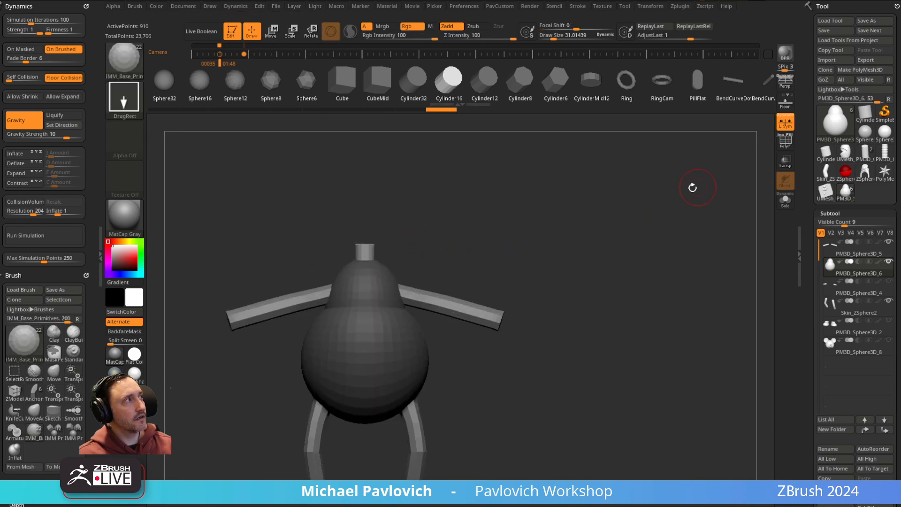
{"action": "key", "text": "space"}
- Display the polygroup wireframe and assign the arms' polygroups with Groups By Normals
{"action": "left_click_drag", "start_coordinate": [561, 221], "coordinate": [668, 176], "text": "ctrl"}
{"action": "left_click", "coordinate": [780, 147]}
{"action": "left_click_drag", "start_coordinate": [742, 149], "coordinate": [653, 199]}
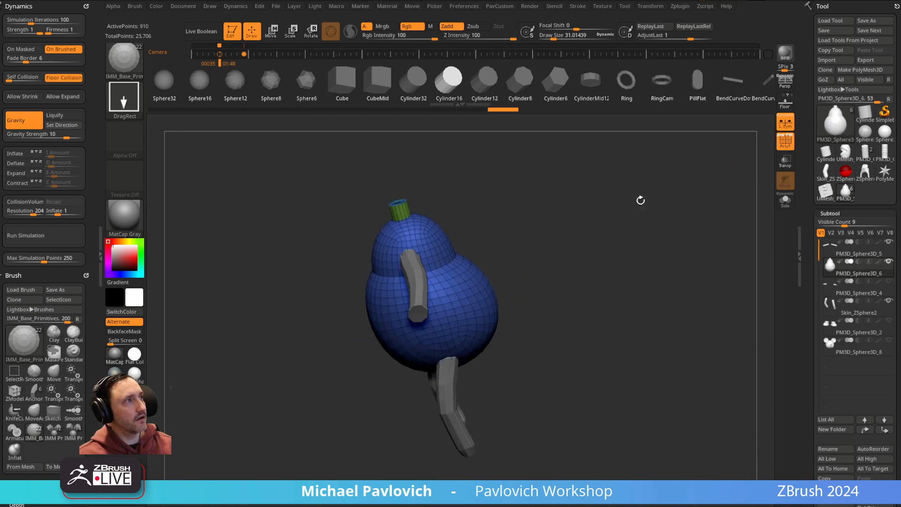
{"action": "left_click", "coordinate": [420, 287], "text": "alt"}
{"action": "left_click_drag", "start_coordinate": [597, 230], "coordinate": [632, 204]}
{"action": "key", "text": "space"}
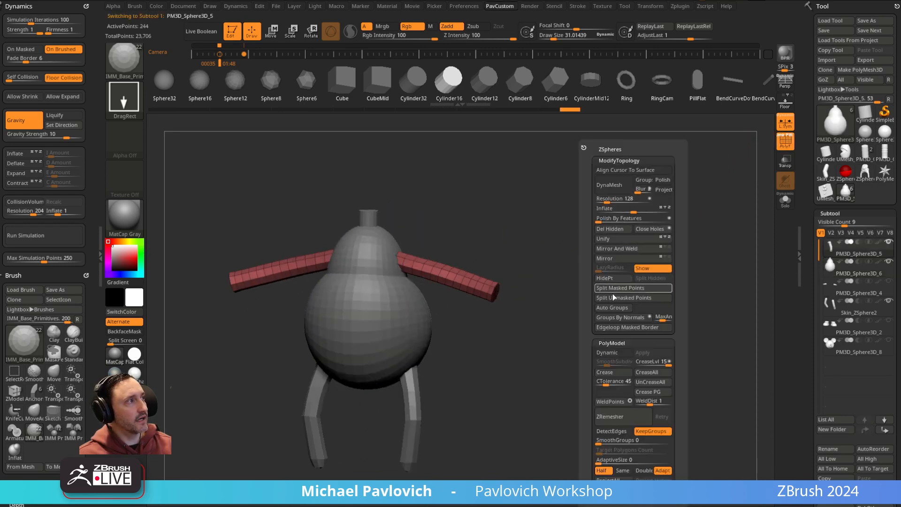
{"action": "left_click", "coordinate": [616, 319]}
{"action": "key", "text": "space"}
- Isolate the legs subtool and slice the lower ends of both legs flat with the KnifeCurve brush
{"action": "mouse_move", "coordinate": [501, 354]}
{"action": "left_mouse_down"}
{"action": "mouse_move", "coordinate": [540, 340]}
{"action": "mouse_move", "coordinate": [588, 283]}
{"action": "mouse_move", "coordinate": [589, 254]}
{"action": "mouse_move", "coordinate": [532, 374]}
{"action": "mouse_move", "coordinate": [684, 241]}
{"action": "left_mouse_up"}
{"action": "left_click", "coordinate": [419, 382], "text": "alt"}
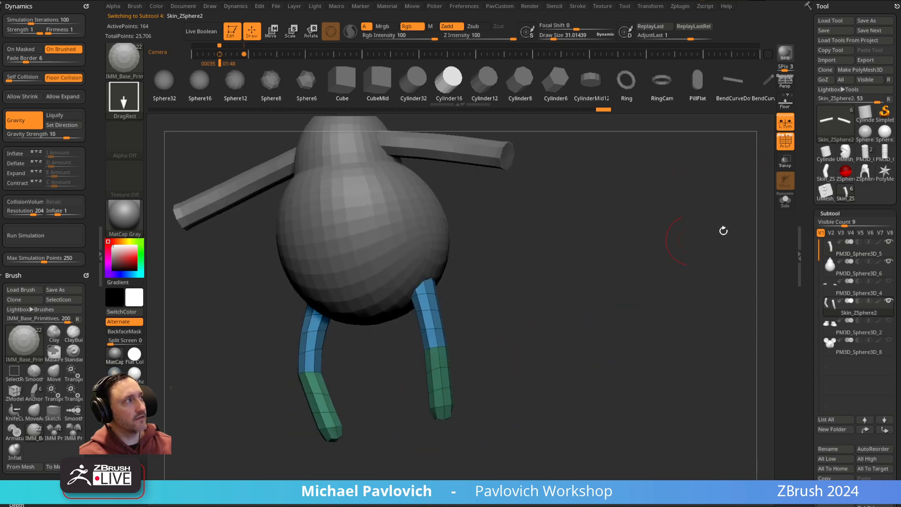
{"action": "left_click", "coordinate": [786, 200]}
{"action": "left_click_drag", "start_coordinate": [750, 202], "coordinate": [612, 253]}
{"action": "left_click", "coordinate": [139, 68], "text": "ctrl+shift"}
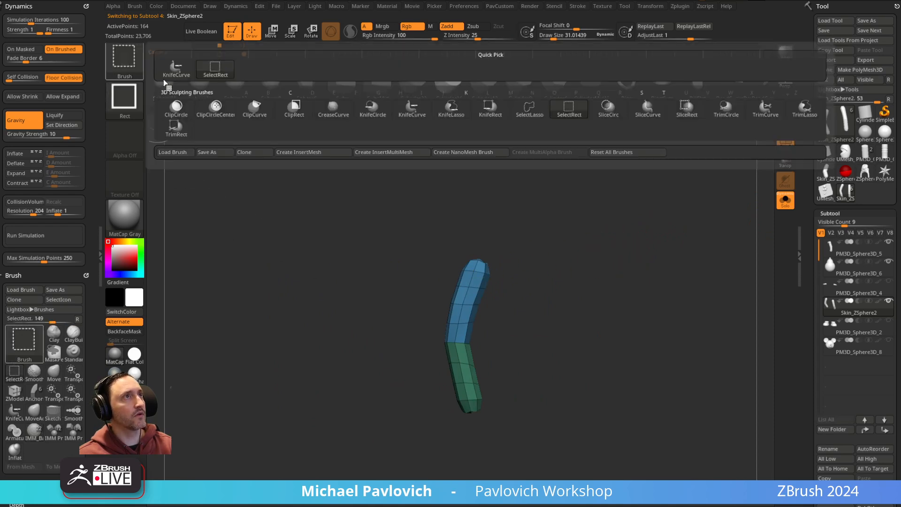
{"action": "left_click", "coordinate": [409, 115]}
{"action": "left_click_drag", "start_coordinate": [585, 403], "coordinate": [404, 417], "text": "ctrl+shift"}
{"action": "left_click_drag", "start_coordinate": [636, 230], "coordinate": [526, 255]}
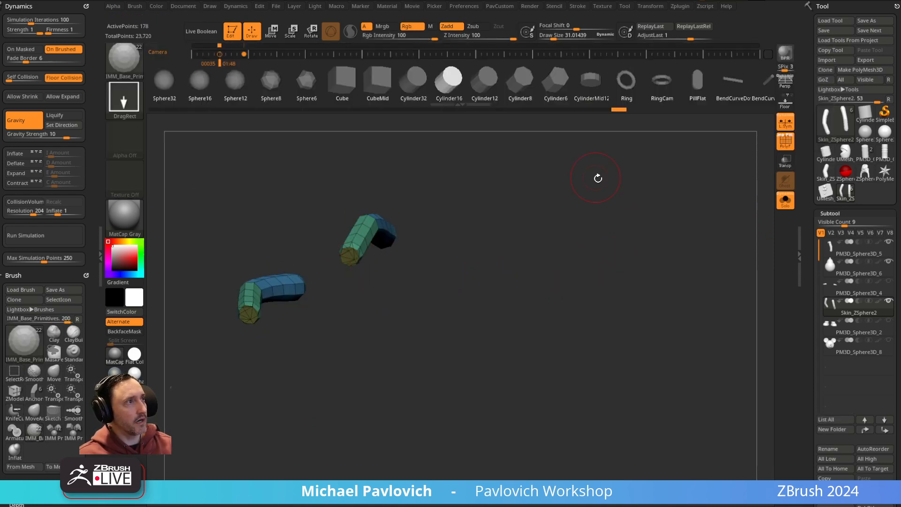
{"action": "left_click_drag", "start_coordinate": [595, 176], "coordinate": [610, 264], "text": "shift"}
- Show the whole body again without the polygroup wireframe
{"action": "key", "text": "grave"}
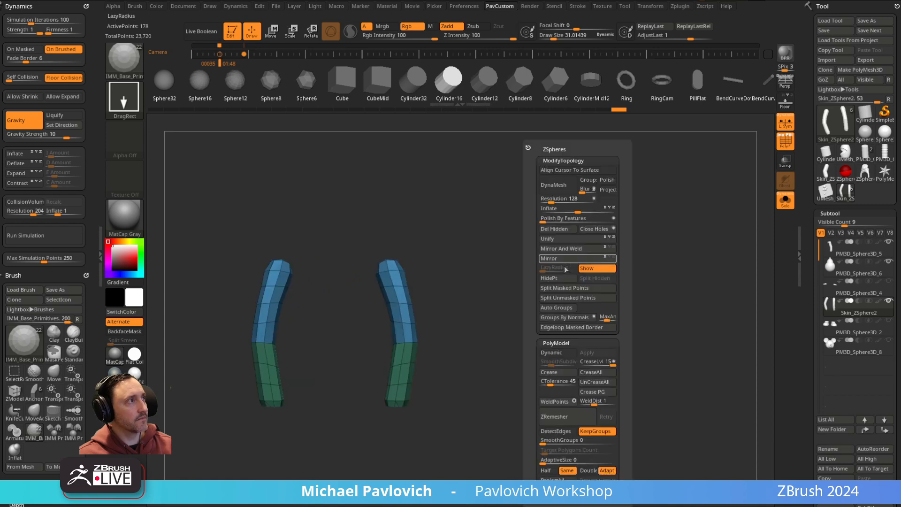
{"action": "left_click", "coordinate": [566, 298]}
{"action": "key", "text": "grave"}
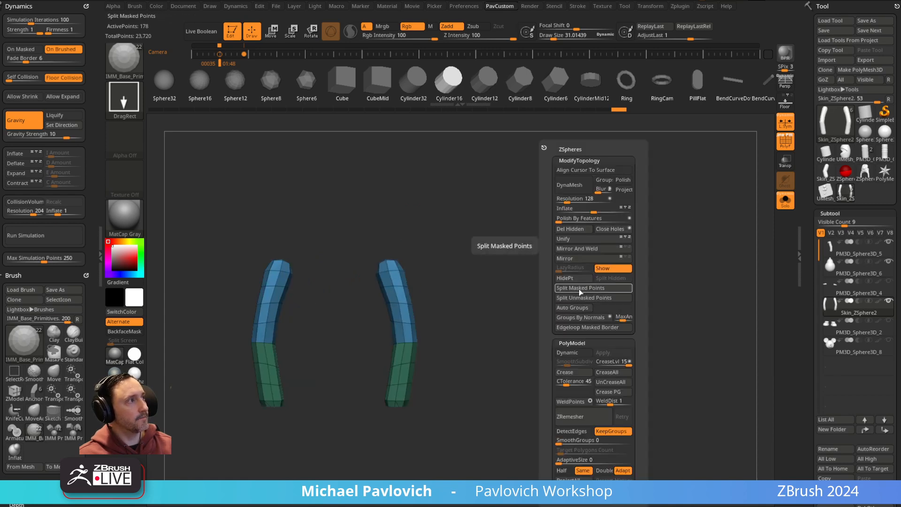
{"action": "left_click", "coordinate": [785, 201]}
{"action": "left_click", "coordinate": [785, 141]}
- Try to undo the stray primitive inserted beside the torso
{"action": "mouse_move", "coordinate": [586, 215]}
{"action": "left_mouse_down", "text": "alt"}
{"action": "mouse_move", "coordinate": [628, 252]}
{"action": "mouse_move", "coordinate": [617, 252]}
{"action": "mouse_move", "coordinate": [643, 236]}
{"action": "left_mouse_up", "text": "alt"}
{"action": "left_click", "coordinate": [557, 282], "text": "alt"}
{"action": "key", "text": "ctrl+z"}
{"action": "key", "text": "ctrl+z"}
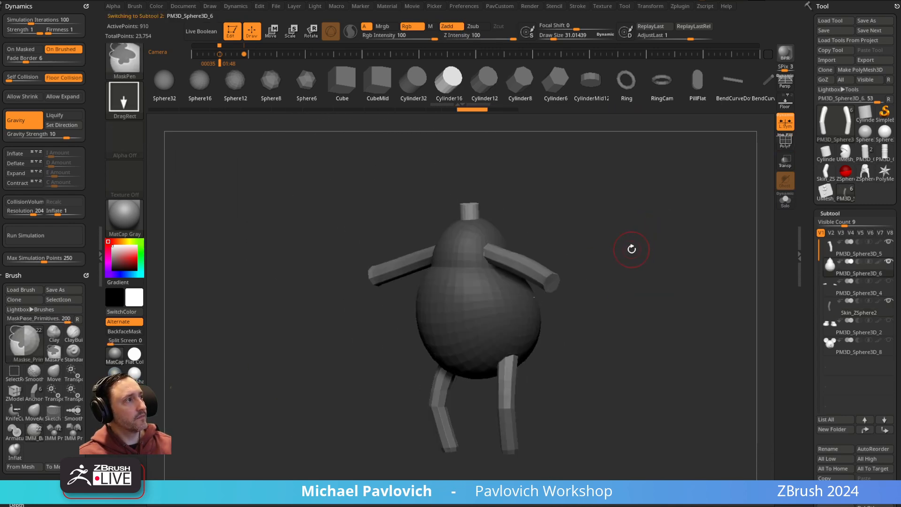
{"action": "key", "text": "ctrl+z"}
- Examine the torso, arms and legs polygroups up close to find which subtool holds the stray piece
{"action": "right_click_drag", "start_coordinate": [628, 251], "coordinate": [685, 359], "text": "ctrl"}
{"action": "left_click", "coordinate": [537, 278], "text": "ctrl+shift"}
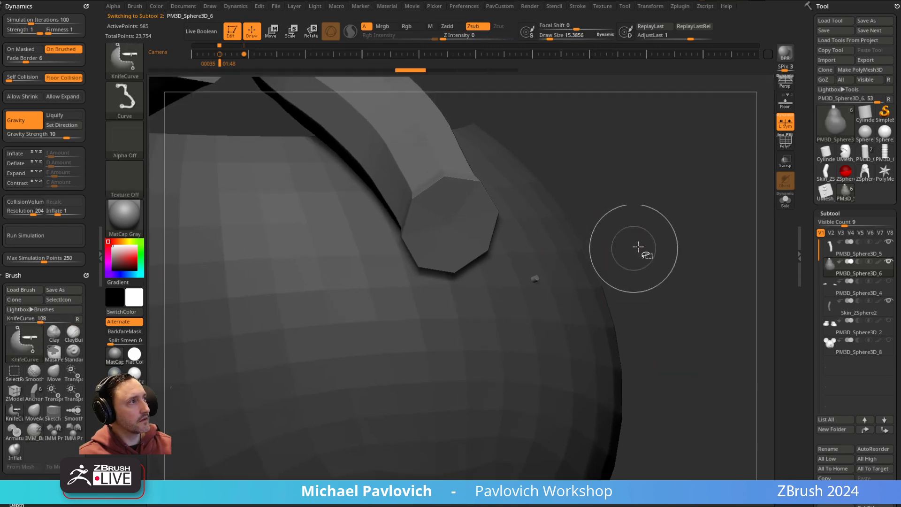
{"action": "right_click_drag", "start_coordinate": [684, 237], "coordinate": [676, 212], "text": "ctrl"}
{"action": "left_click_drag", "start_coordinate": [683, 244], "coordinate": [530, 285], "text": "ctrl"}
{"action": "left_click", "coordinate": [660, 244], "text": "ctrl+shift"}
{"action": "left_click", "coordinate": [785, 140]}
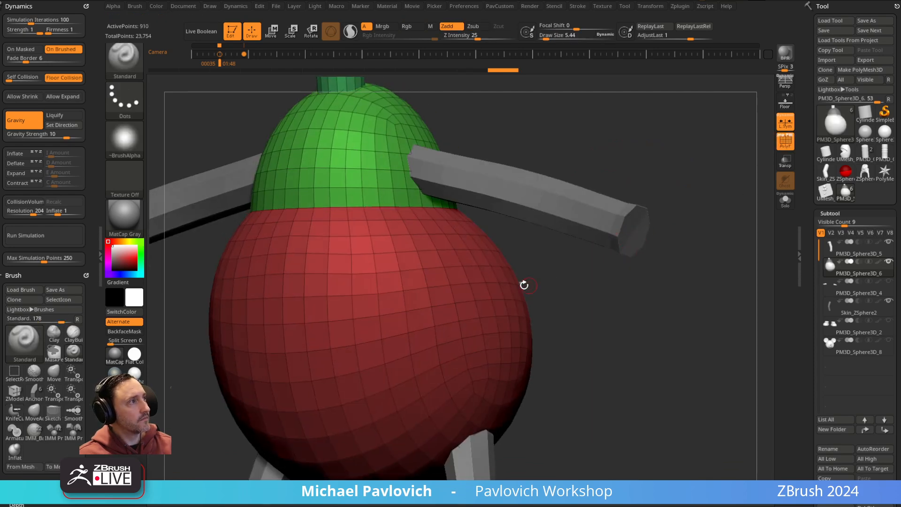
{"action": "left_click", "coordinate": [571, 224], "text": "alt"}
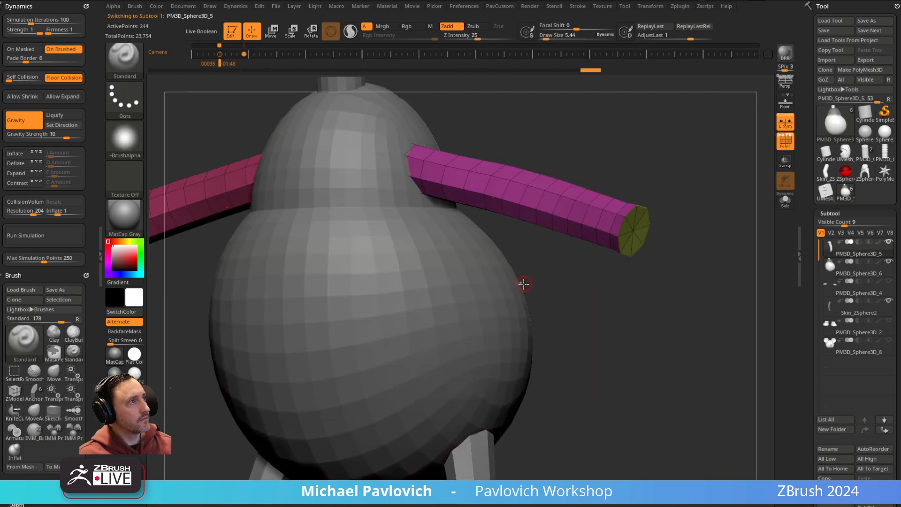
{"action": "left_click", "coordinate": [490, 390], "text": "alt"}
- Isolate the legs subtool, switch to the SelectRect brush and invert visibility so only the legs show
{"action": "left_click", "coordinate": [786, 200]}
{"action": "left_click_drag", "start_coordinate": [577, 231], "coordinate": [492, 321], "text": "ctrl+shift"}
{"action": "left_click_drag", "start_coordinate": [659, 207], "coordinate": [708, 286], "text": "ctrl+shift"}
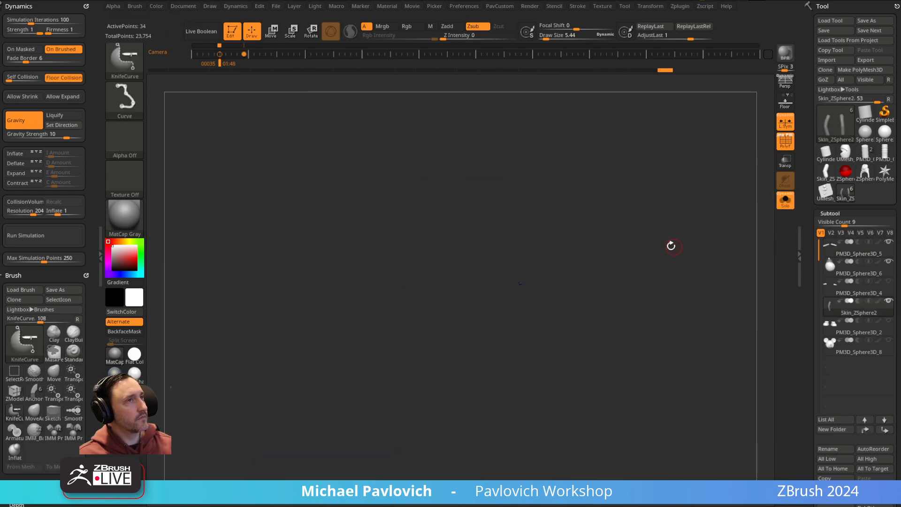
{"action": "left_click", "coordinate": [127, 69], "text": "ctrl+shift"}
{"action": "left_click", "coordinate": [211, 74], "text": "ctrl+shift"}
{"action": "left_click_drag", "start_coordinate": [666, 182], "coordinate": [708, 238], "text": "ctrl+shift"}
- Delete the hidden stray cylinder from the legs subtool with Del Hidden
{"action": "key", "text": "grave"}
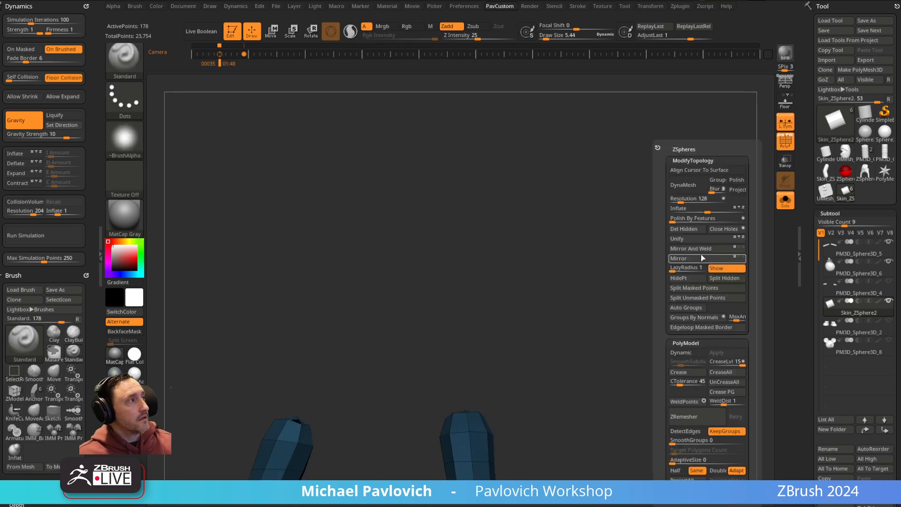
{"action": "left_click", "coordinate": [692, 253]}
{"action": "left_click", "coordinate": [606, 336]}
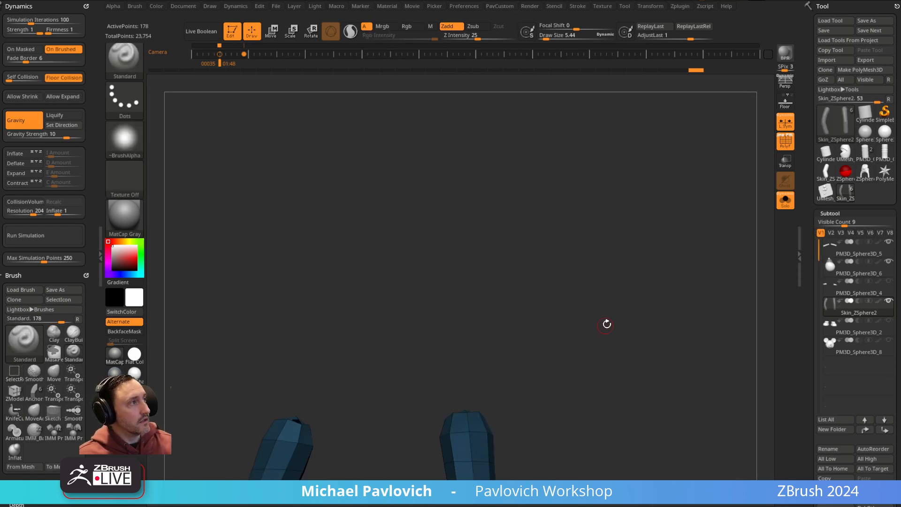
{"action": "key", "text": "grave"}
{"action": "left_click", "coordinate": [595, 232]}
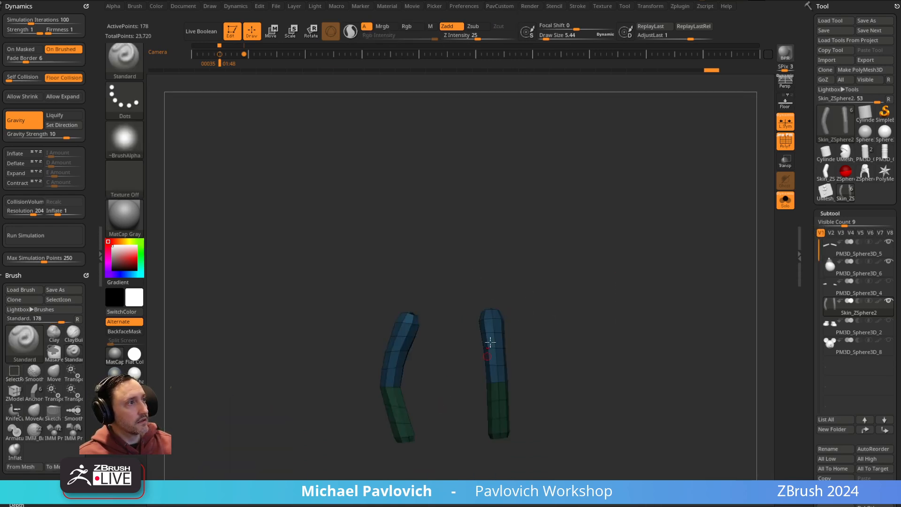
- Show the full body with the polygroup wireframe and set the brush draw size to about 49
{"action": "left_click", "coordinate": [782, 206]}
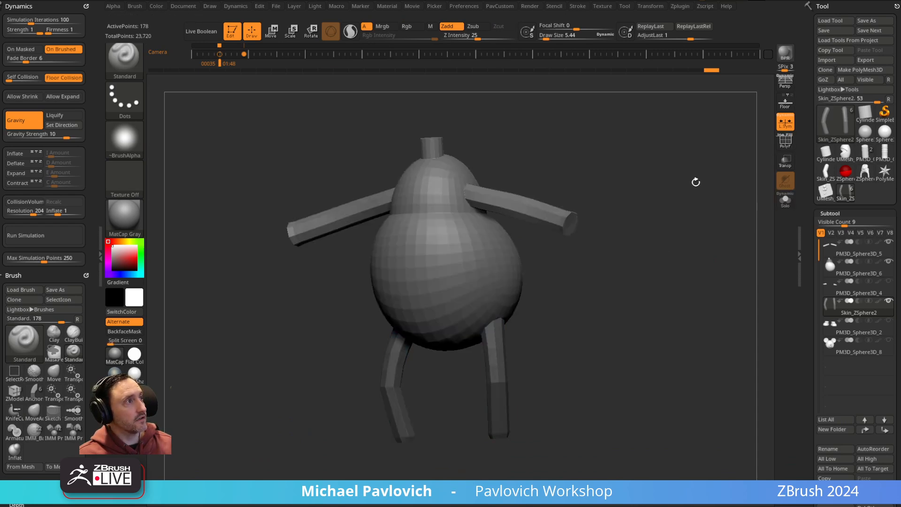
{"action": "mouse_move", "coordinate": [674, 165]}
{"action": "left_mouse_down"}
{"action": "mouse_move", "coordinate": [452, 173]}
{"action": "mouse_move", "coordinate": [603, 225]}
{"action": "mouse_move", "coordinate": [501, 189]}
{"action": "left_mouse_up"}
{"action": "key", "text": "s"}
{"action": "left_click_drag", "start_coordinate": [538, 213], "coordinate": [547, 214]}
{"action": "key", "text": "s"}
{"action": "mouse_move", "coordinate": [629, 225]}
{"action": "left_mouse_down", "text": "alt"}
{"action": "mouse_move", "coordinate": [584, 193]}
{"action": "mouse_move", "coordinate": [658, 173]}
{"action": "mouse_move", "coordinate": [648, 162]}
{"action": "left_mouse_up", "text": "alt"}
{"action": "key", "text": "shift+f"}
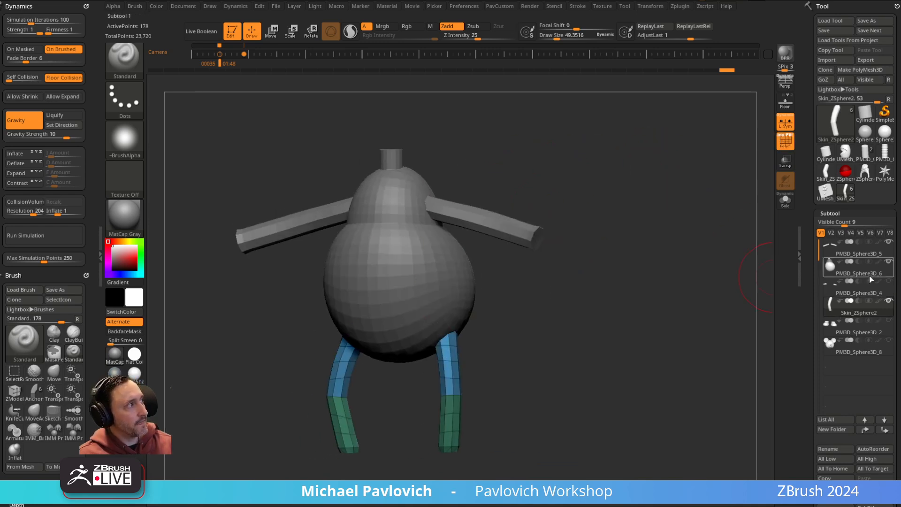
- Merge the arms, torso and legs into a single body subtool placed below the gloves
{"action": "left_click", "coordinate": [835, 253]}
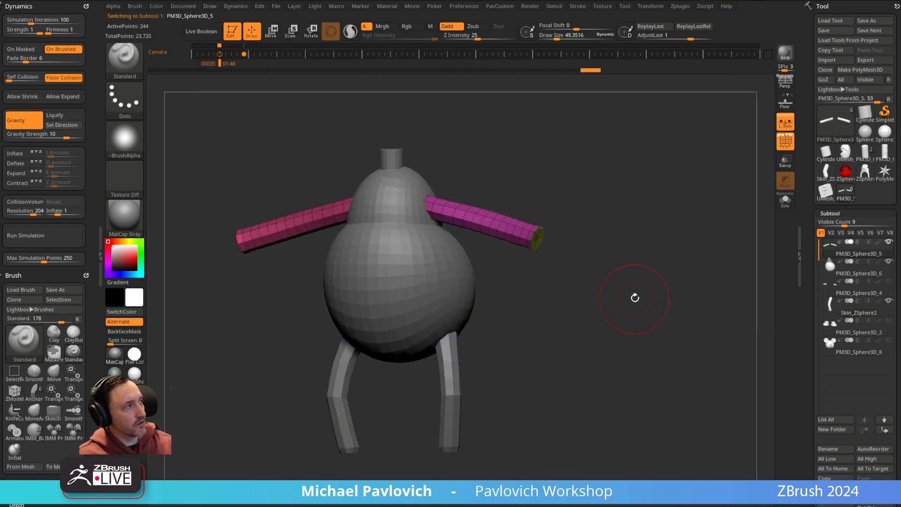
{"action": "left_click", "coordinate": [885, 430]}
{"action": "left_click_drag", "start_coordinate": [549, 347], "coordinate": [595, 335]}
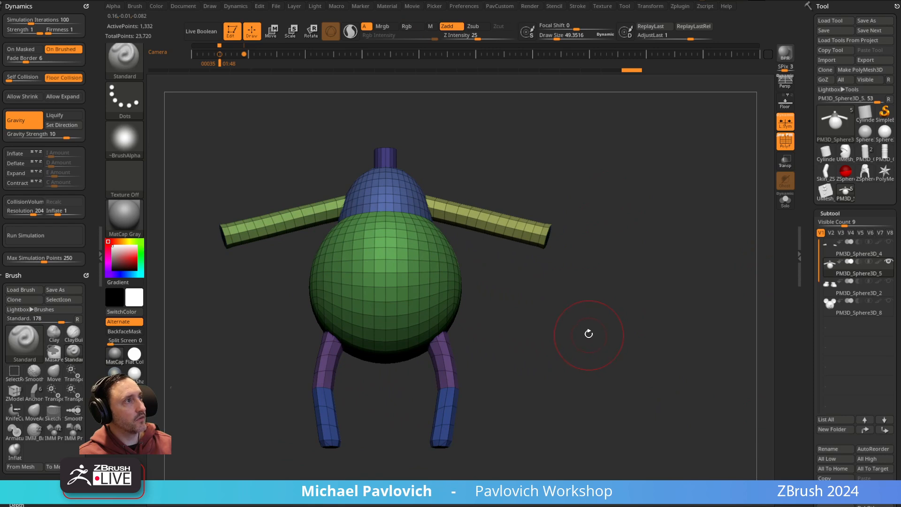
- Centre the gizmo on the body and fuse its parts with Remesh By Union
{"action": "key", "text": "w"}
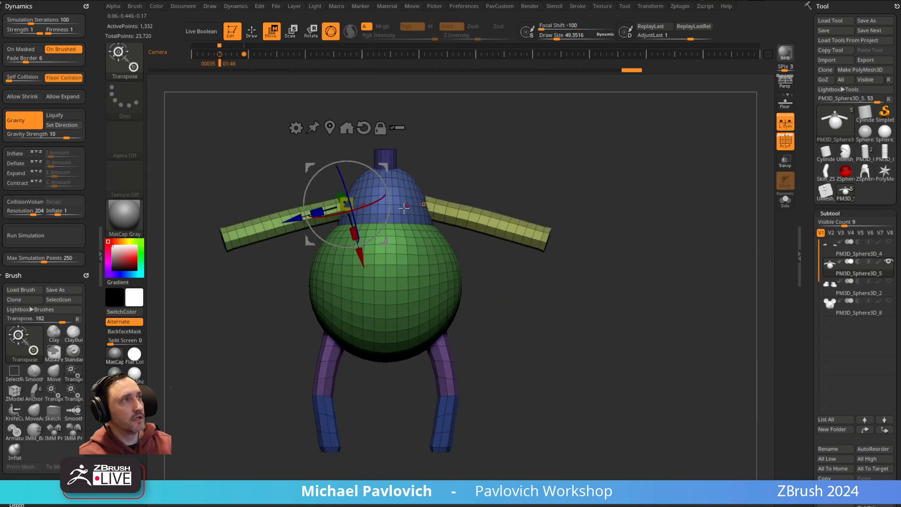
{"action": "left_click", "coordinate": [347, 127]}
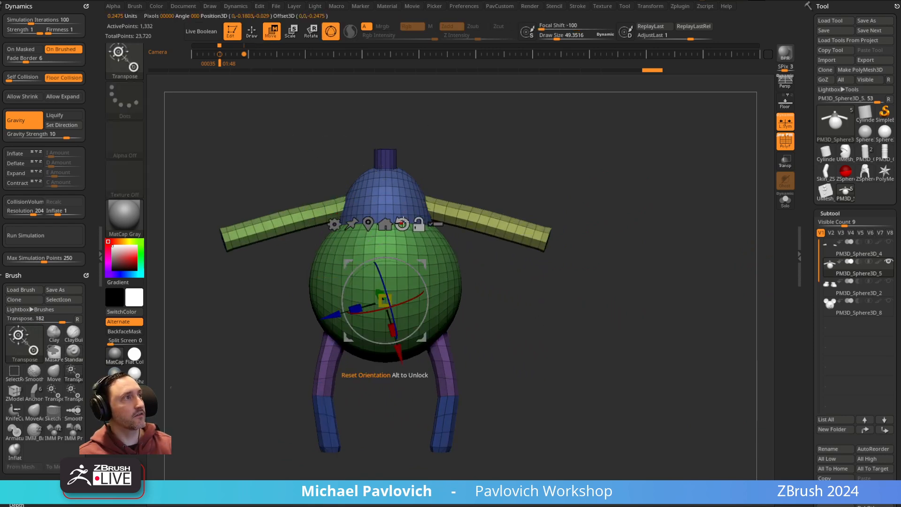
{"action": "left_click", "coordinate": [335, 225]}
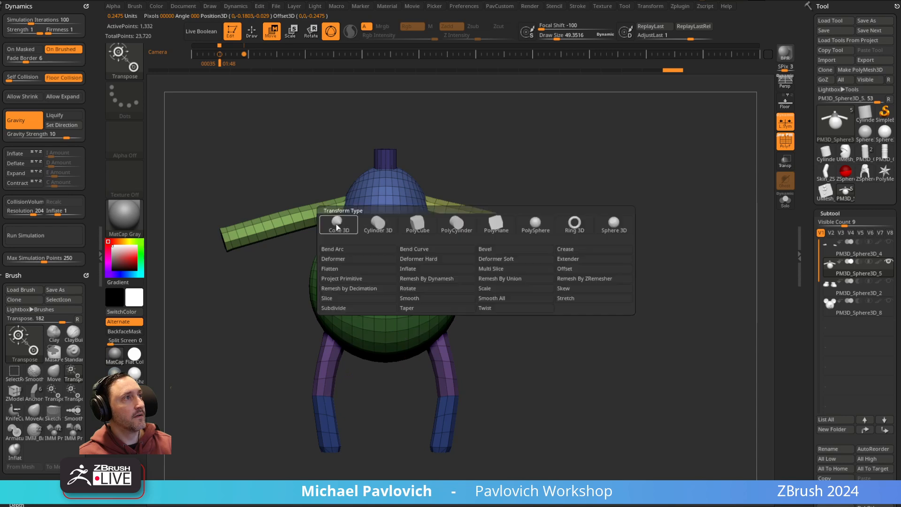
{"action": "left_click", "coordinate": [500, 278]}
- Try ZRemeshing the fused body with Keep Groups on, inspect the topology and undo the remesh
{"action": "key", "text": "grave"}
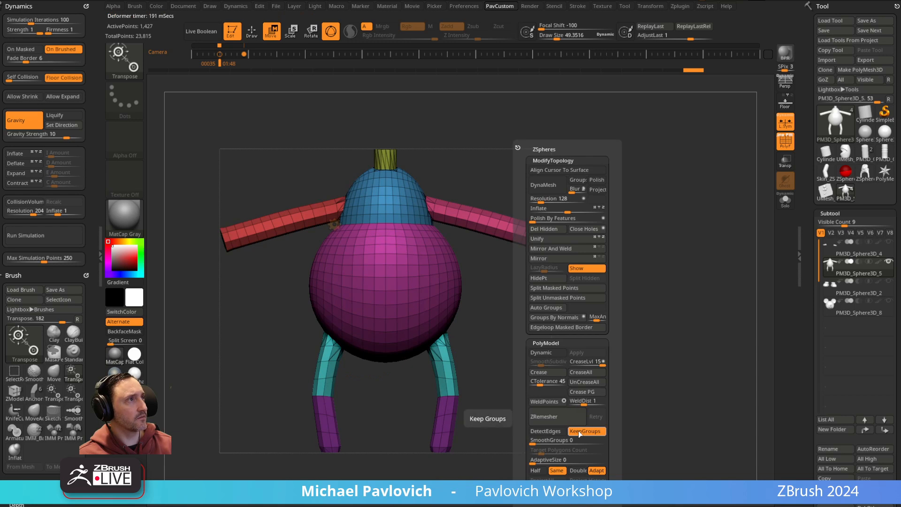
{"action": "left_click", "coordinate": [573, 418]}
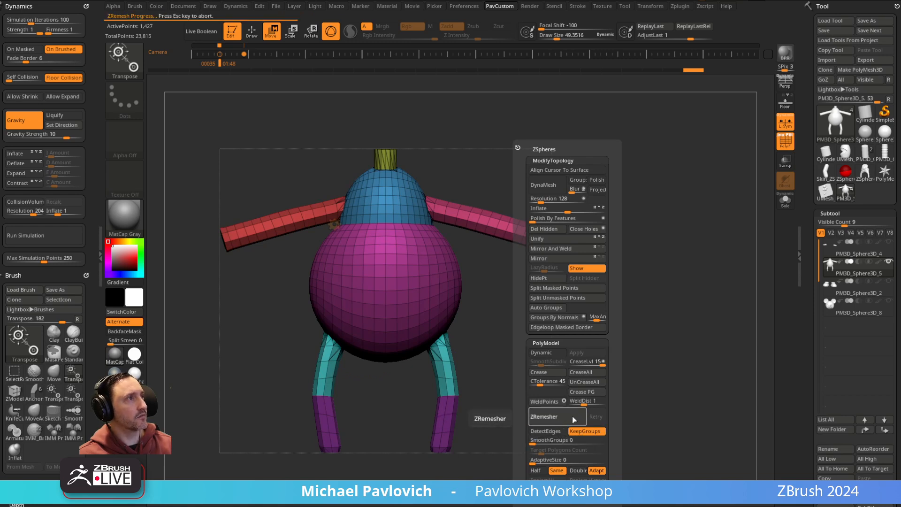
{"action": "key", "text": "b"}
{"action": "key", "text": "s"}
{"action": "key", "text": "t"}
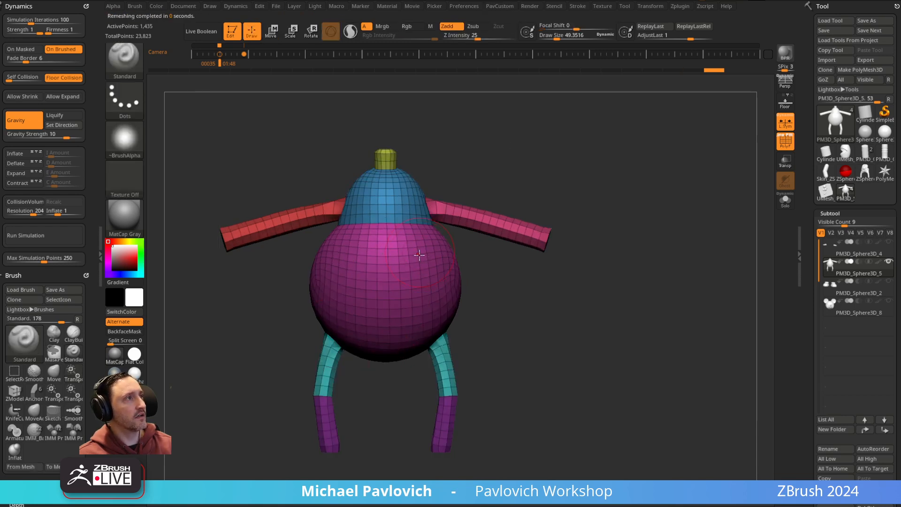
{"action": "left_click_drag", "start_coordinate": [474, 263], "coordinate": [624, 215]}
{"action": "key", "text": "ctrl+z"}
{"action": "key", "text": "ctrl+z"}
- Mirror and weld the body and ZRemesh it with Keep Groups on and Same selected
{"action": "key", "text": "grave"}
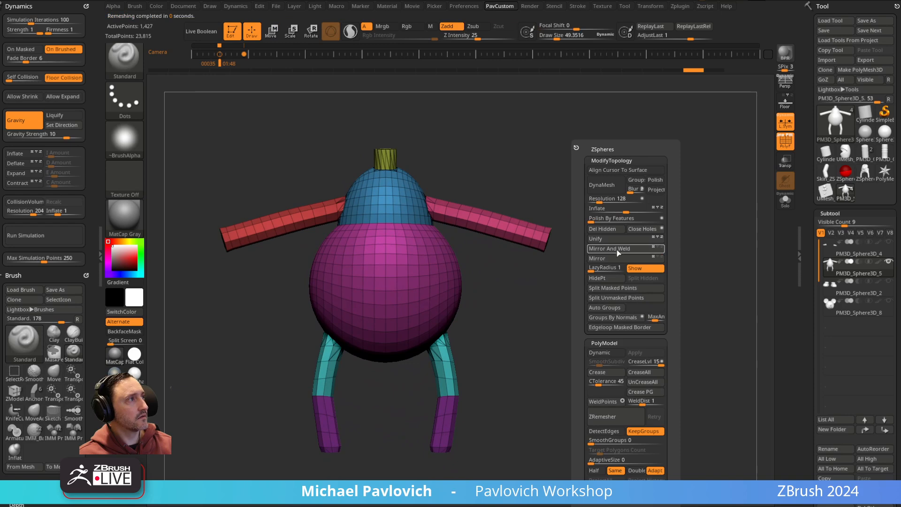
{"action": "key", "text": "grave"}
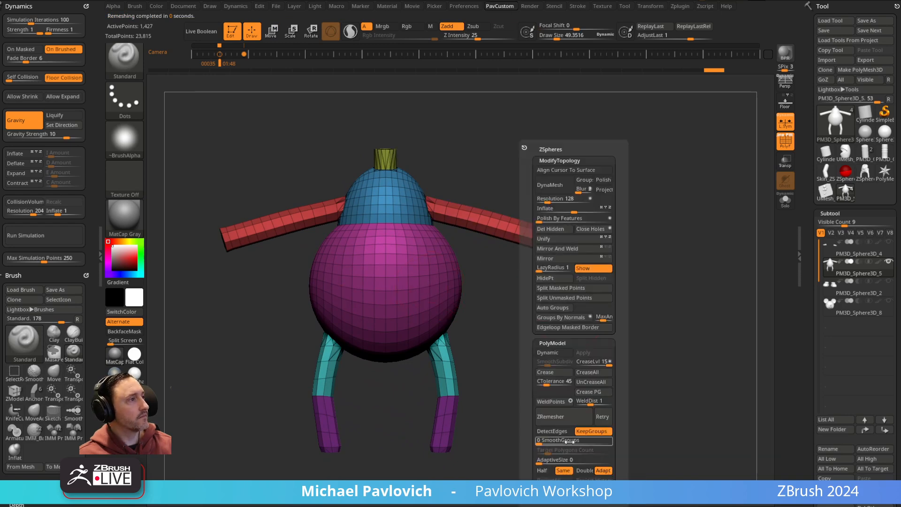
{"action": "left_click", "coordinate": [565, 418]}
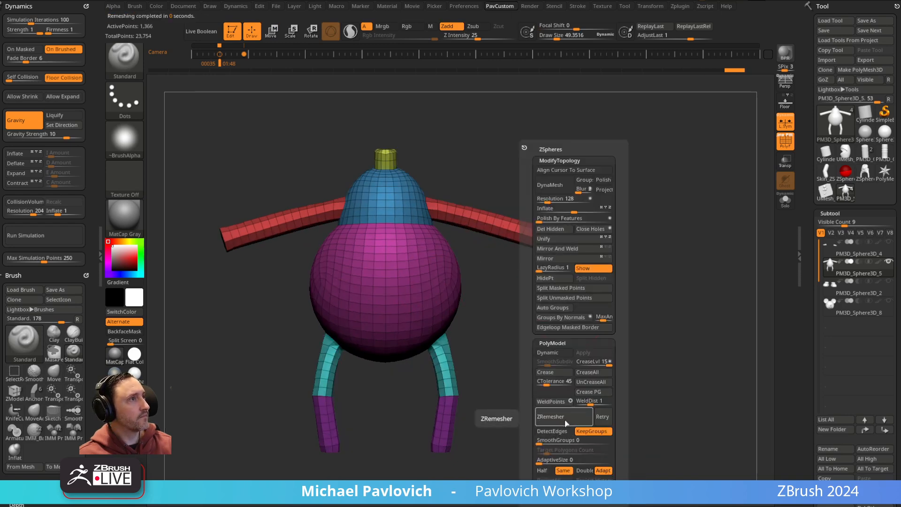
- Undo the last remesh, regroup the isolated neck by normals, and show the whole body again
{"action": "left_click_drag", "start_coordinate": [551, 348], "coordinate": [601, 382]}
{"action": "key", "text": "ctrl+z"}
{"action": "left_click", "coordinate": [407, 322], "text": "ctrl+shift"}
{"action": "key", "text": "2"}
{"action": "left_click", "coordinate": [584, 317]}
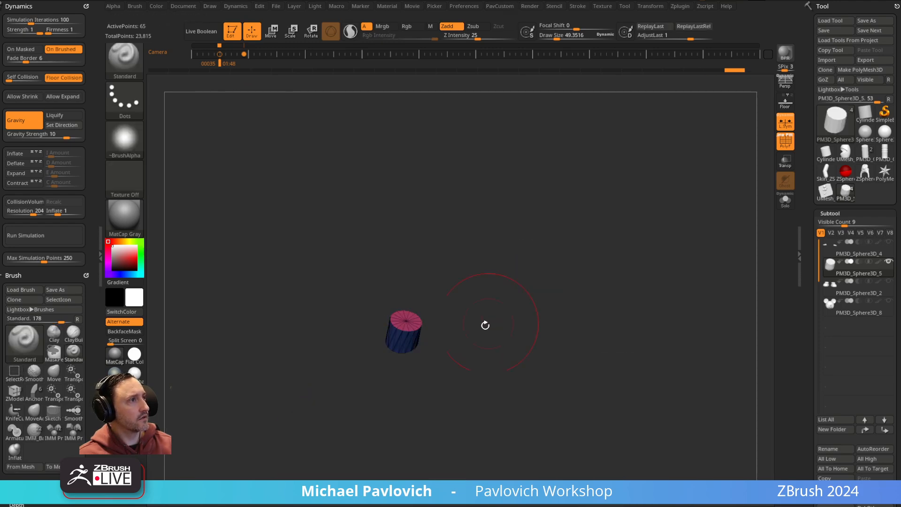
{"action": "left_click", "coordinate": [573, 313], "text": "ctrl+shift"}
- Try ZRemeshing the whole body with polygroups kept, inspect the new topology, and undo the attempts
{"action": "key", "text": "2"}
{"action": "left_click", "coordinate": [580, 416]}
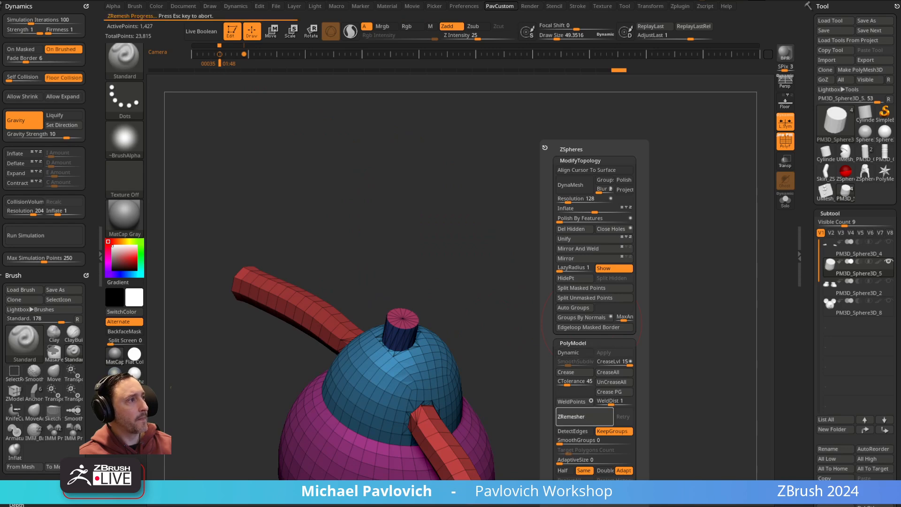
{"action": "left_click_drag", "start_coordinate": [545, 350], "coordinate": [608, 323], "text": "alt"}
{"action": "left_click_drag", "start_coordinate": [585, 288], "coordinate": [611, 227], "text": "alt"}
{"action": "key", "text": "ctrl+z"}
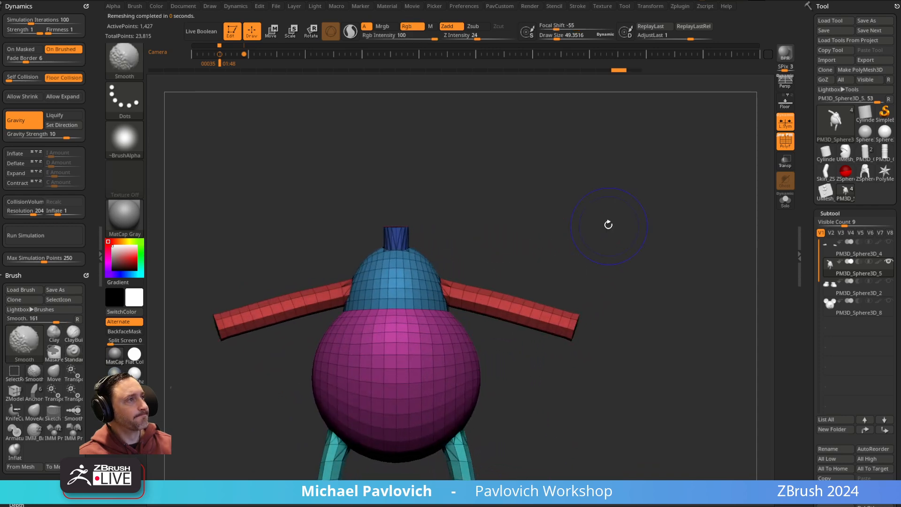
{"action": "left_click_drag", "start_coordinate": [631, 277], "coordinate": [596, 250], "text": "alt"}
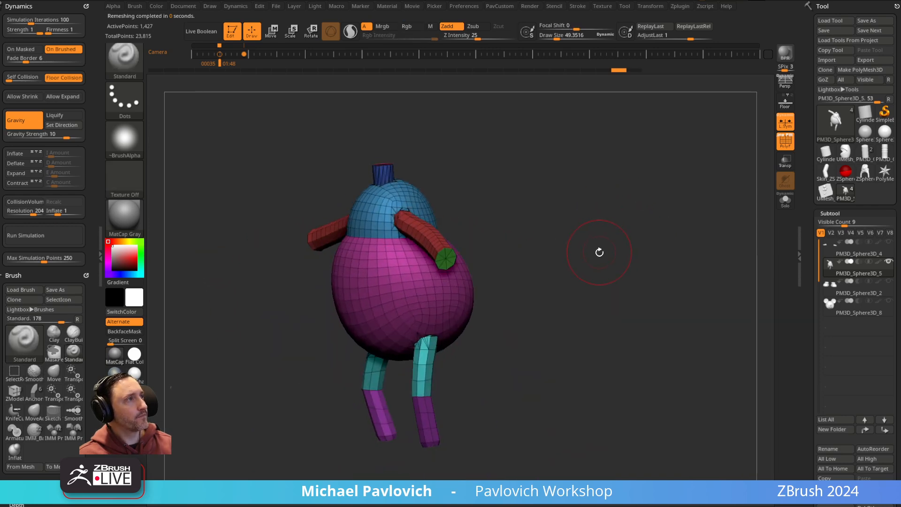
{"action": "key", "text": "3"}
{"action": "left_click", "coordinate": [599, 417]}
{"action": "left_click_drag", "start_coordinate": [570, 244], "coordinate": [599, 235]}
{"action": "key", "text": "ctrl+z"}
- ZRemesh the body with the Half polygon count option and KeepGroups on
{"action": "key", "text": "3"}
{"action": "left_click", "coordinate": [618, 470]}
{"action": "left_click", "coordinate": [606, 418]}
{"action": "left_click", "coordinate": [574, 471]}
{"action": "left_click", "coordinate": [610, 416]}
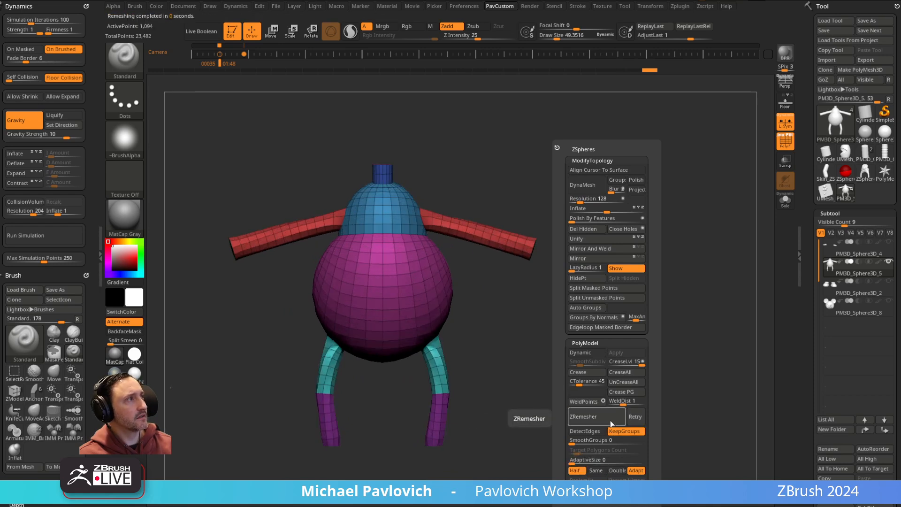
{"action": "left_click_drag", "start_coordinate": [615, 263], "coordinate": [598, 324]}
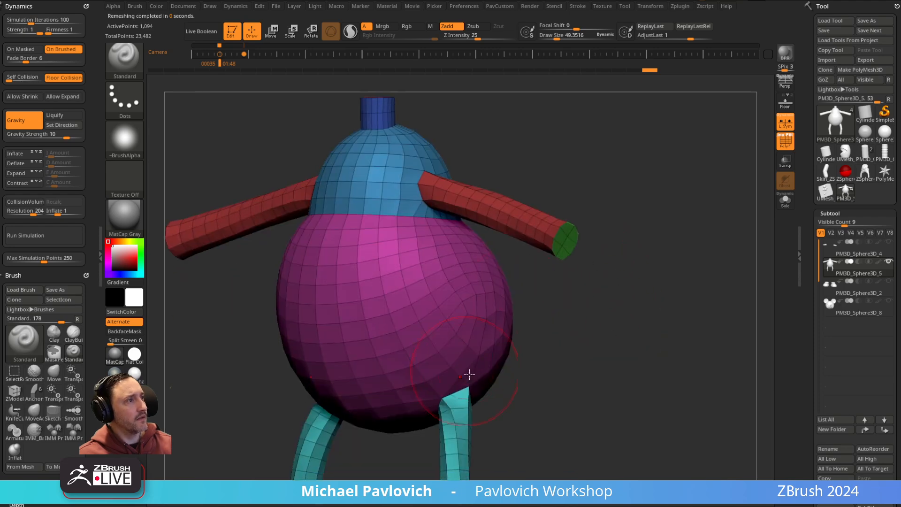
- Nudge the seam where the upper leg meets the belly using the Move brush
{"action": "key", "text": "b"}
{"action": "key", "text": "m"}
{"action": "key", "text": "v"}
{"action": "left_click_drag", "start_coordinate": [461, 383], "coordinate": [459, 387]}
{"action": "mouse_move", "coordinate": [532, 389]}
{"action": "left_mouse_down", "text": "alt"}
{"action": "mouse_move", "coordinate": [523, 352]}
{"action": "mouse_move", "coordinate": [446, 355]}
{"action": "left_mouse_up", "text": "alt"}
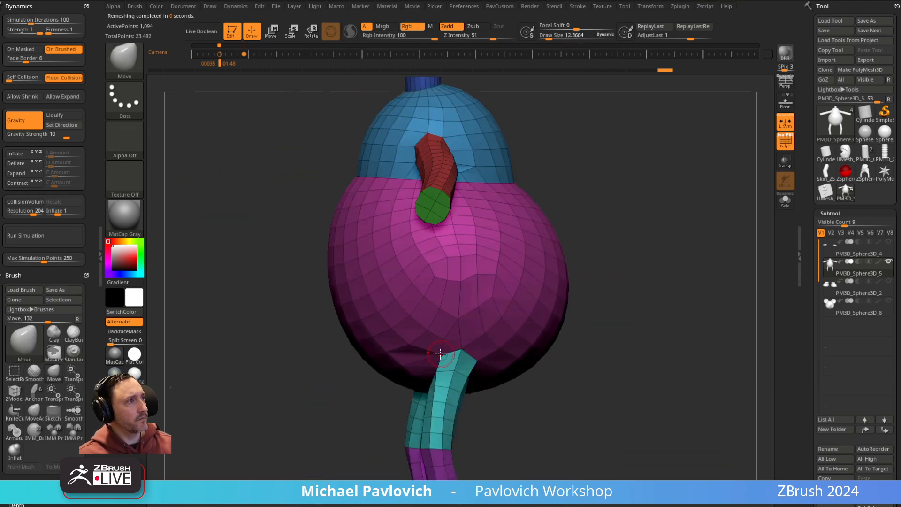
{"action": "left_click_drag", "start_coordinate": [665, 327], "coordinate": [485, 302], "text": "alt"}
- Make the hands, shoes and head subtools visible around the body and switch to the Standard brush
{"action": "key", "text": "shift+f"}
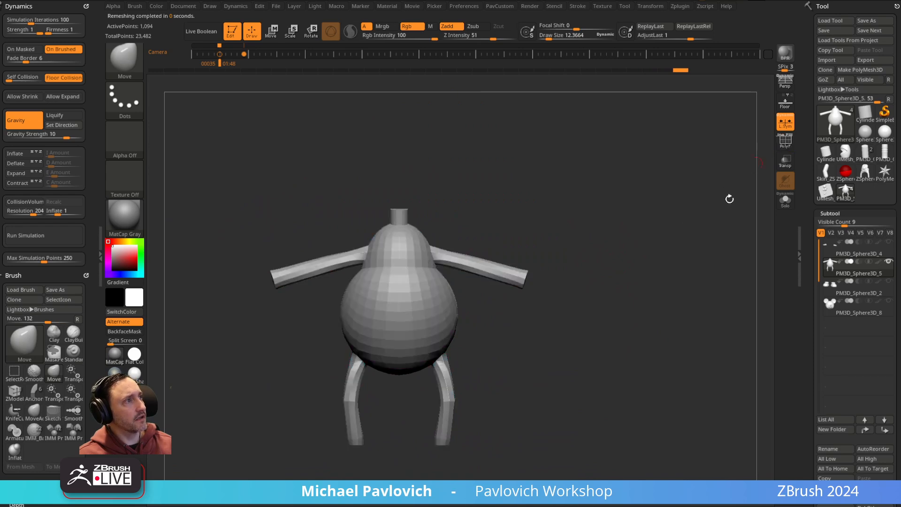
{"action": "left_click", "coordinate": [889, 281]}
{"action": "left_click", "coordinate": [888, 301]}
{"action": "left_click", "coordinate": [888, 242]}
{"action": "key", "text": "shift+f"}
{"action": "left_click_drag", "start_coordinate": [491, 266], "coordinate": [487, 286]}
{"action": "key", "text": "b"}
{"action": "key", "text": "s"}
{"action": "key", "text": "t"}
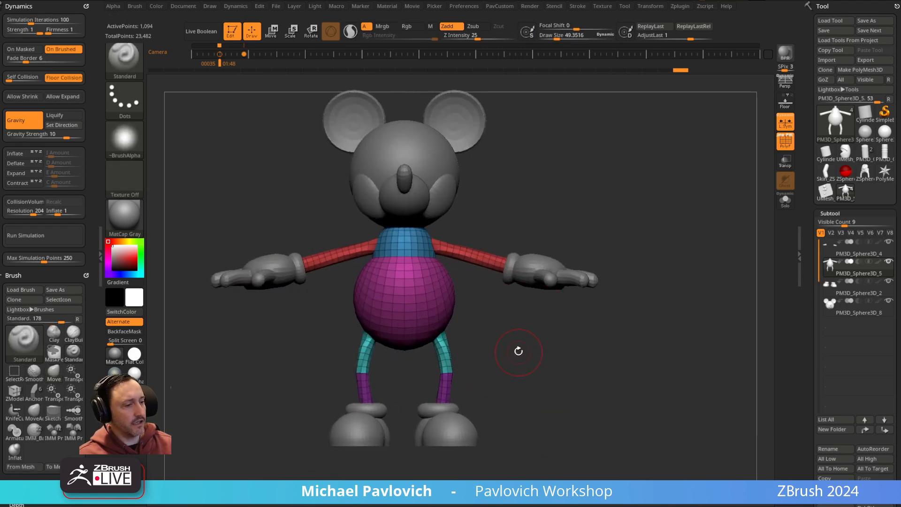
- Compare the assembled character with the reference drawings by toggling the overlay
{"action": "left_click_drag", "start_coordinate": [526, 339], "coordinate": [522, 353], "text": "alt"}
{"action": "key", "text": "shift+z"}
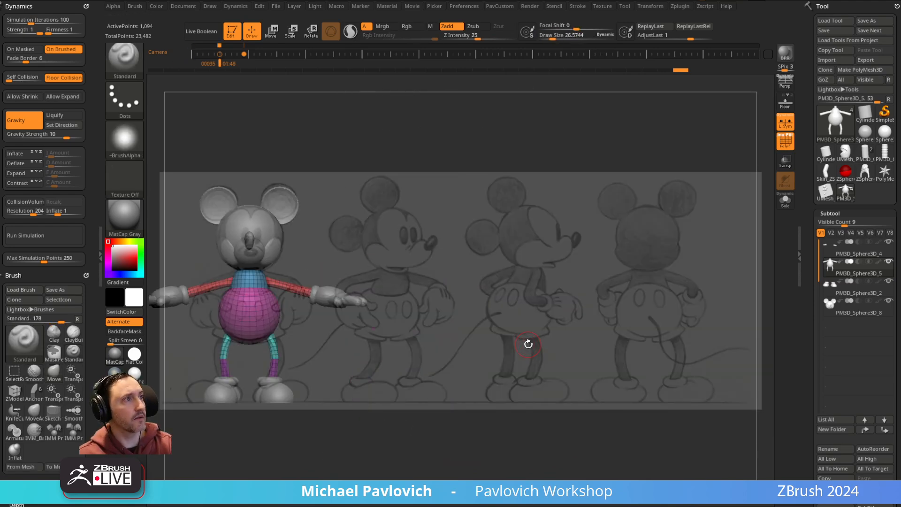
{"action": "key", "text": "bracketright"}
{"action": "key", "text": "bracketright"}
{"action": "key", "text": "bracketright"}
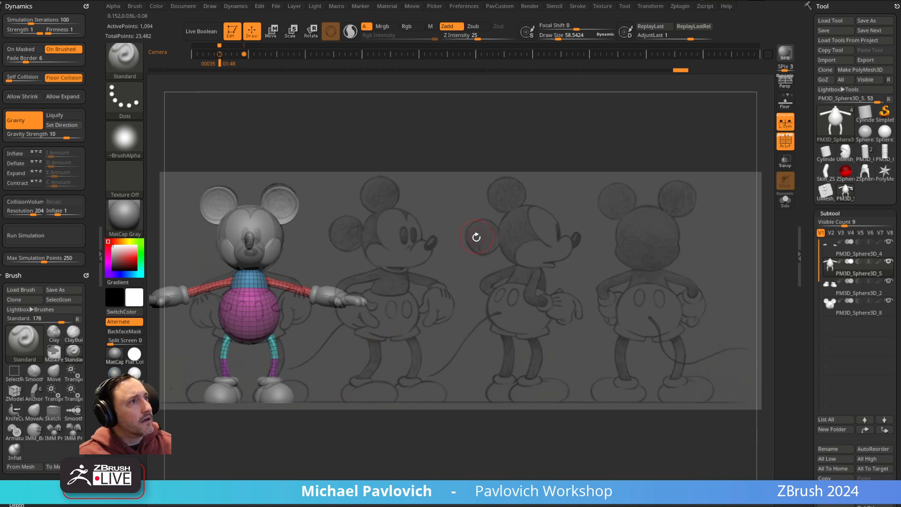
{"action": "key", "text": "shift+z"}
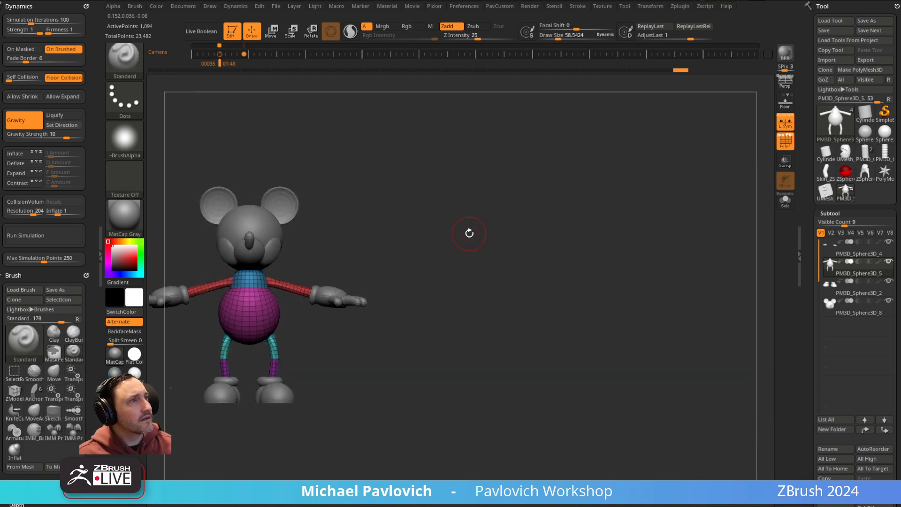
{"action": "left_click_drag", "start_coordinate": [455, 259], "coordinate": [392, 283]}
{"action": "key", "text": "shift+z"}
{"action": "key", "text": "shift+z"}
{"action": "left_click_drag", "start_coordinate": [376, 236], "coordinate": [425, 239]}
- Adjust the front seam between the chest and belly with a large Move brush
{"action": "key", "text": "b"}
{"action": "key", "text": "m"}
{"action": "key", "text": "v"}
{"action": "key", "text": "s"}
{"action": "left_click", "coordinate": [280, 298]}
{"action": "left_click_drag", "start_coordinate": [280, 287], "coordinate": [282, 291]}
{"action": "mouse_move", "coordinate": [359, 252]}
{"action": "left_mouse_down"}
{"action": "mouse_move", "coordinate": [295, 292]}
{"action": "mouse_move", "coordinate": [314, 297]}
{"action": "left_mouse_up"}
{"action": "key", "text": "s"}
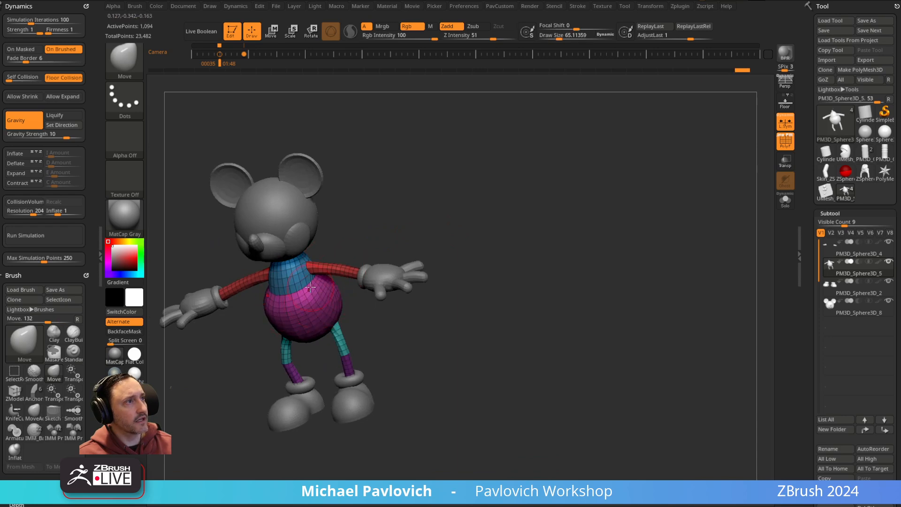
- Refine the waistline with the Move brush against the front reference drawing
{"action": "mouse_move", "coordinate": [510, 229]}
{"action": "left_mouse_down", "text": "shift"}
{"action": "mouse_move", "coordinate": [543, 201]}
{"action": "mouse_move", "coordinate": [510, 215]}
{"action": "left_mouse_up", "text": "shift"}
{"action": "key", "text": "shift+z"}
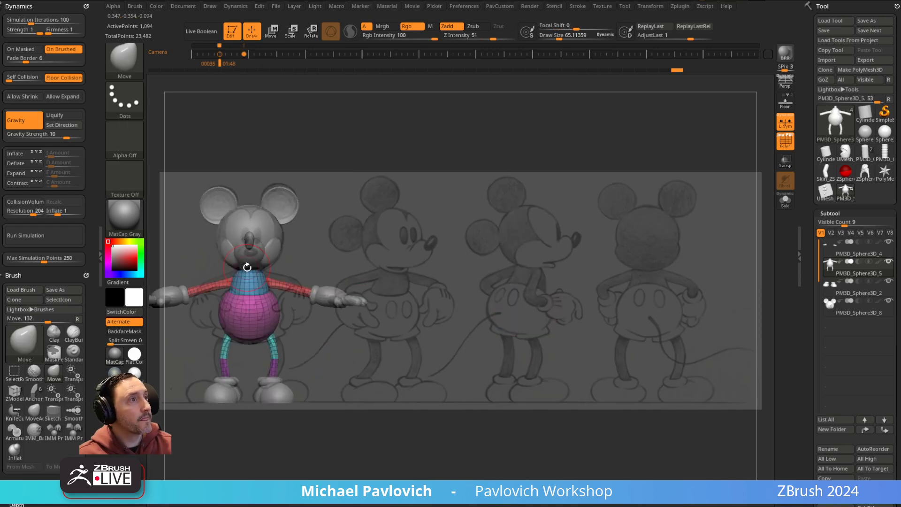
{"action": "key", "text": "s"}
{"action": "left_click_drag", "start_coordinate": [243, 297], "coordinate": [245, 297]}
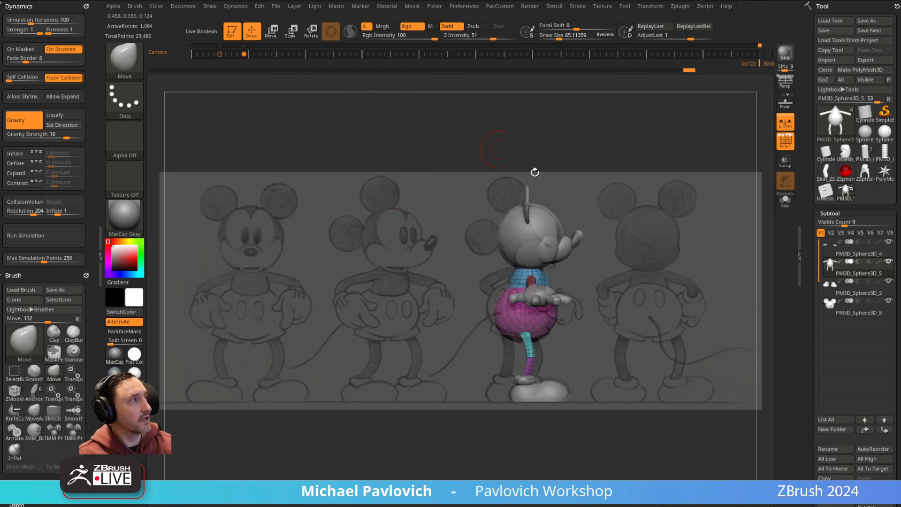
- Shift the back of the waist inward with the Move brush in side view, with the reference hidden
{"action": "key", "text": "shift+z"}
{"action": "right_click_drag", "start_coordinate": [652, 211], "coordinate": [652, 253], "text": "ctrl"}
{"action": "right_click_drag", "start_coordinate": [652, 253], "coordinate": [695, 244]}
{"action": "key", "text": "s"}
{"action": "left_click_drag", "start_coordinate": [501, 221], "coordinate": [510, 222]}
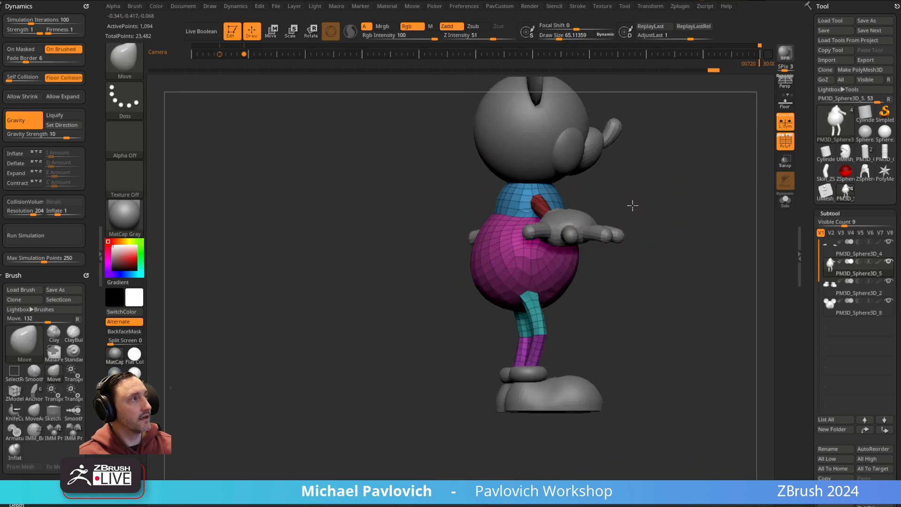
{"action": "right_click_drag", "start_coordinate": [667, 179], "coordinate": [705, 182]}
{"action": "right_click_drag", "start_coordinate": [516, 257], "coordinate": [484, 272], "text": "alt"}
- Switch to the Standard brush and duplicate the body subtool
{"action": "key", "text": "b"}
{"action": "key", "text": "s"}
{"action": "key", "text": "t"}
{"action": "mouse_move", "coordinate": [650, 218]}
{"action": "right_mouse_down", "text": "alt"}
{"action": "mouse_move", "coordinate": [568, 241]}
{"action": "mouse_move", "coordinate": [590, 223]}
{"action": "mouse_move", "coordinate": [474, 229]}
{"action": "right_mouse_up", "text": "alt"}
{"action": "left_click", "coordinate": [839, 488]}
{"action": "mouse_move", "coordinate": [598, 225]}
{"action": "right_mouse_down", "text": "alt"}
{"action": "mouse_move", "coordinate": [611, 192]}
{"action": "mouse_move", "coordinate": [575, 197]}
{"action": "right_mouse_up", "text": "alt"}
- Isolate the chest, belly and upper legs on the duplicate and delete the hidden geometry
{"action": "left_click", "coordinate": [365, 230], "text": "ctrl+shift"}
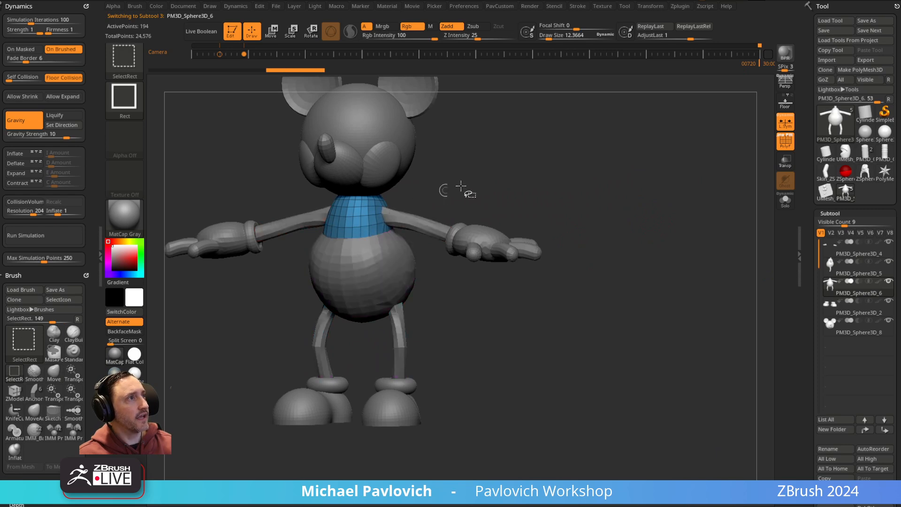
{"action": "left_click", "coordinate": [450, 199], "text": "ctrl+shift"}
{"action": "left_click", "coordinate": [366, 266], "text": "ctrl+alt+shift"}
{"action": "left_click", "coordinate": [400, 318], "text": "ctrl+alt+shift"}
{"action": "left_click_drag", "start_coordinate": [592, 151], "coordinate": [628, 227], "text": "ctrl+shift"}
{"action": "key", "text": "3"}
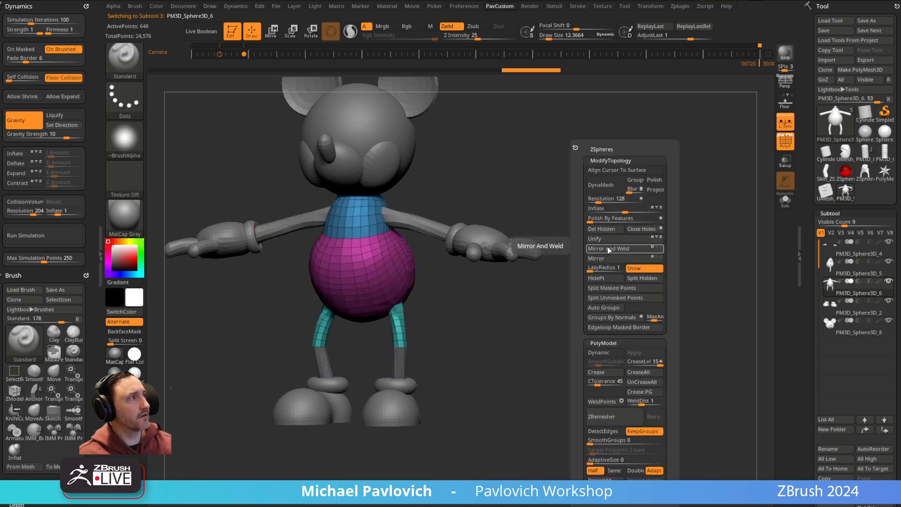
{"action": "left_click", "coordinate": [604, 228]}
- Hide the chest polygroup on the duplicate and delete it, leaving the belly and upper legs
{"action": "right_click_drag", "start_coordinate": [575, 154], "coordinate": [620, 184], "text": "alt"}
{"action": "left_click", "coordinate": [379, 227], "text": "ctrl+shift"}
{"action": "left_click_drag", "start_coordinate": [643, 141], "coordinate": [652, 216], "text": "ctrl+shift"}
{"action": "key", "text": "3"}
{"action": "left_click", "coordinate": [630, 229]}
- Hide the lower part of the upper legs and delete it to form short trouser legs
{"action": "left_click_drag", "start_coordinate": [402, 352], "coordinate": [433, 338]}
{"action": "left_click_drag", "start_coordinate": [444, 371], "coordinate": [370, 324], "text": "ctrl+shift"}
{"action": "left_click_drag", "start_coordinate": [450, 311], "coordinate": [588, 280]}
{"action": "key", "text": "3"}
{"action": "left_click", "coordinate": [546, 230]}
- Solo the shorts subtool and set the ZModeler polygon action to QMesh with All Polygons as target
{"action": "mouse_move", "coordinate": [509, 268]}
{"action": "left_mouse_down"}
{"action": "mouse_move", "coordinate": [565, 283]}
{"action": "mouse_move", "coordinate": [478, 346]}
{"action": "mouse_move", "coordinate": [502, 353]}
{"action": "left_mouse_up"}
{"action": "key", "text": "b"}
{"action": "key", "text": "z"}
{"action": "key", "text": "m"}
{"action": "key", "text": "space"}
{"action": "left_click_drag", "start_coordinate": [423, 351], "coordinate": [440, 342]}
{"action": "left_click", "coordinate": [781, 204]}
{"action": "left_click_drag", "start_coordinate": [691, 248], "coordinate": [672, 258]}
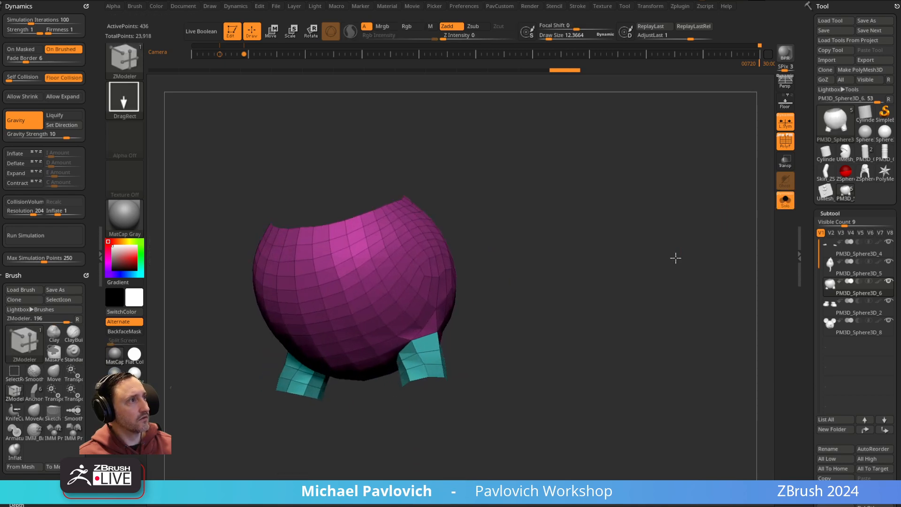
{"action": "key", "text": "space"}
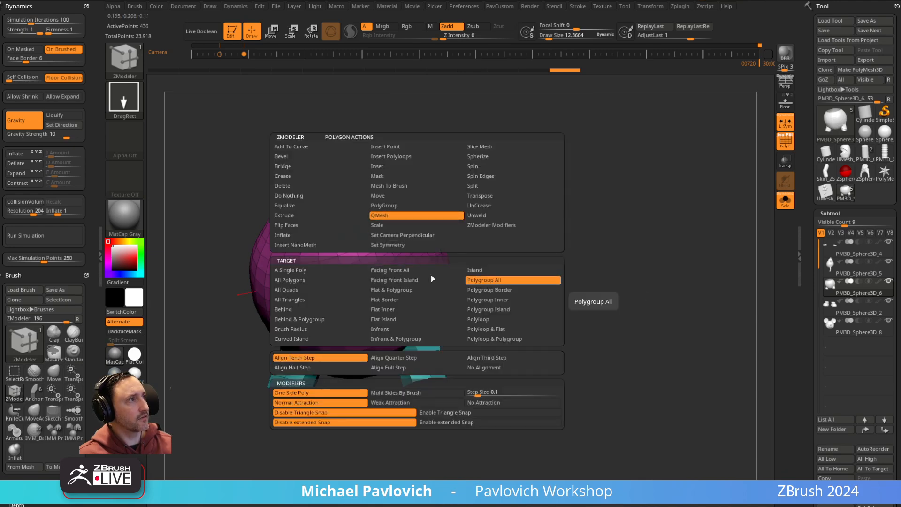
{"action": "left_click", "coordinate": [495, 281]}
{"action": "key", "text": "space"}
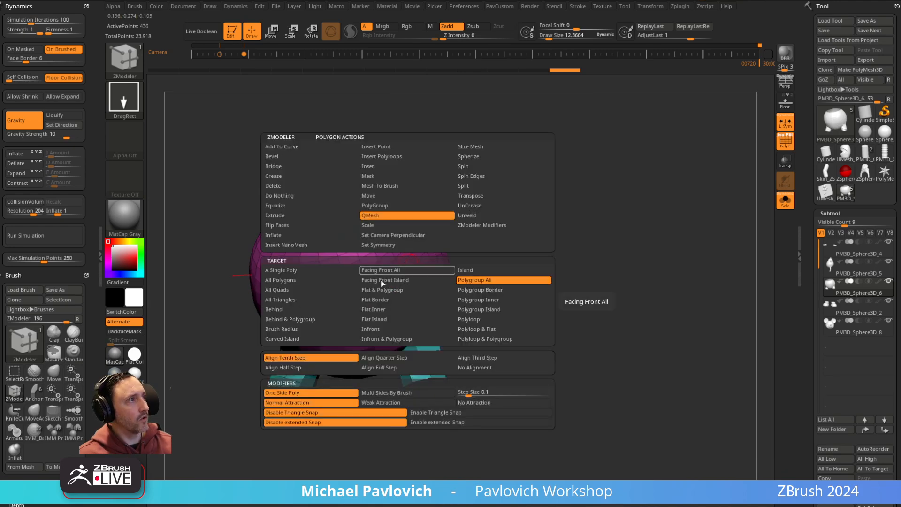
{"action": "left_click", "coordinate": [329, 270]}
- Try thickening the shorts shell with QMesh on all polygons and undo the extrusion
{"action": "left_click_drag", "start_coordinate": [408, 265], "coordinate": [414, 266]}
{"action": "key", "text": "ctrl+z"}
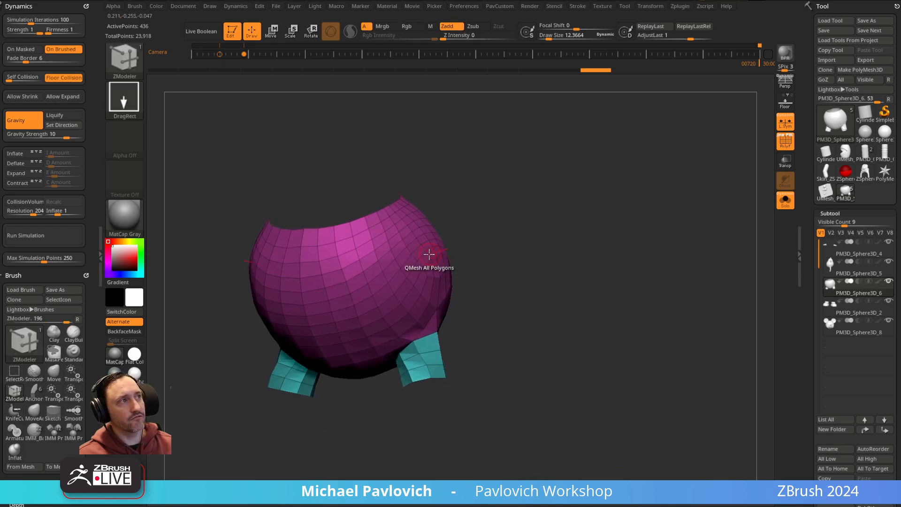
{"action": "key", "text": "3"}
{"action": "left_click_drag", "start_coordinate": [535, 211], "coordinate": [539, 211]}
{"action": "key", "text": "ctrl+z"}
{"action": "key", "text": "space"}
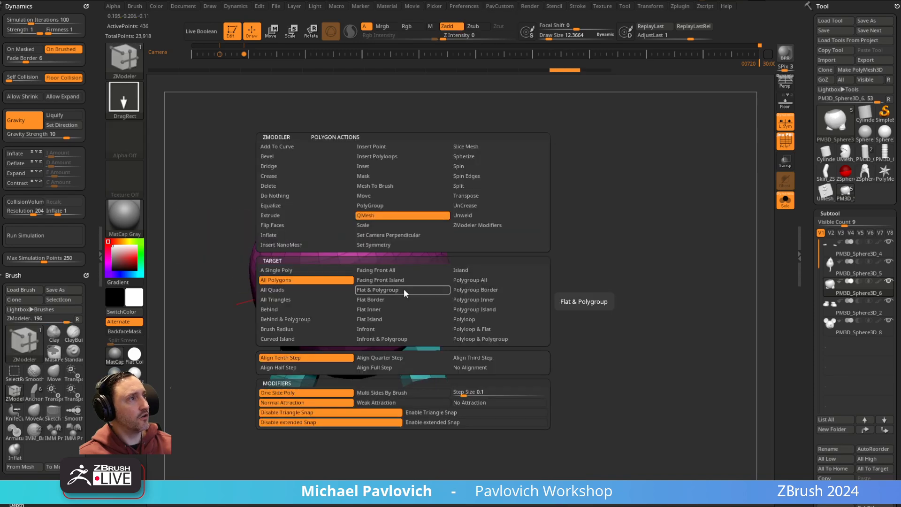
{"action": "left_click", "coordinate": [399, 328]}
{"action": "left_click_drag", "start_coordinate": [401, 284], "coordinate": [401, 284]}
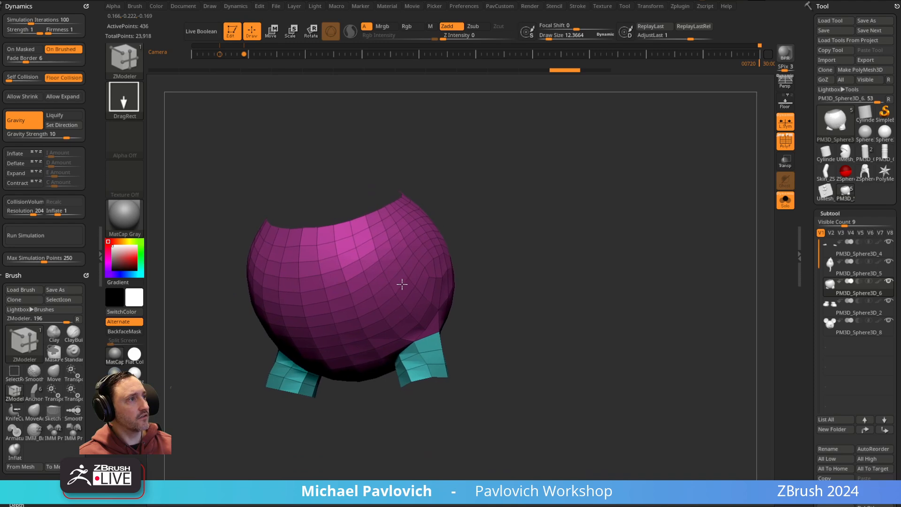
- Turn Solo off and try ZRemeshing the shorts with the Same polygon count option
{"action": "left_click", "coordinate": [786, 201]}
{"action": "left_click_drag", "start_coordinate": [657, 225], "coordinate": [690, 222]}
{"action": "left_click_drag", "start_coordinate": [654, 169], "coordinate": [640, 242]}
{"action": "key", "text": "2"}
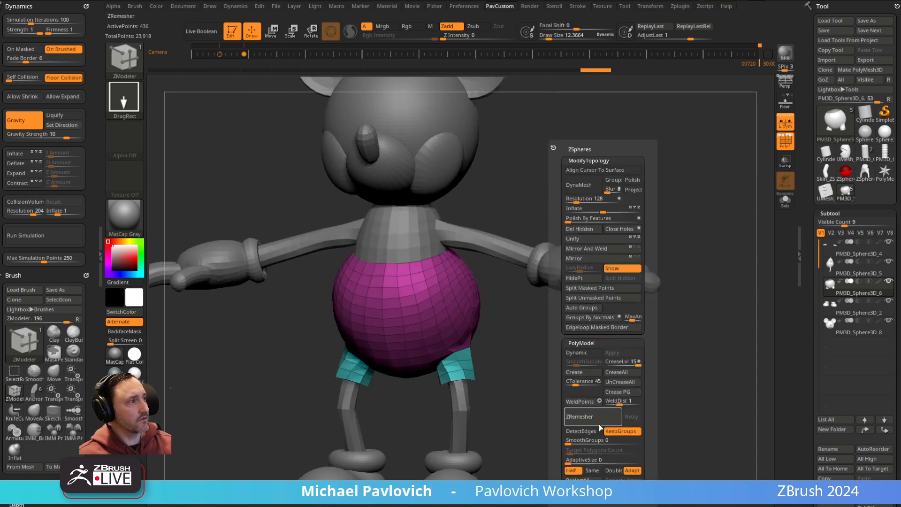
{"action": "left_click", "coordinate": [593, 471]}
{"action": "left_click", "coordinate": [621, 419]}
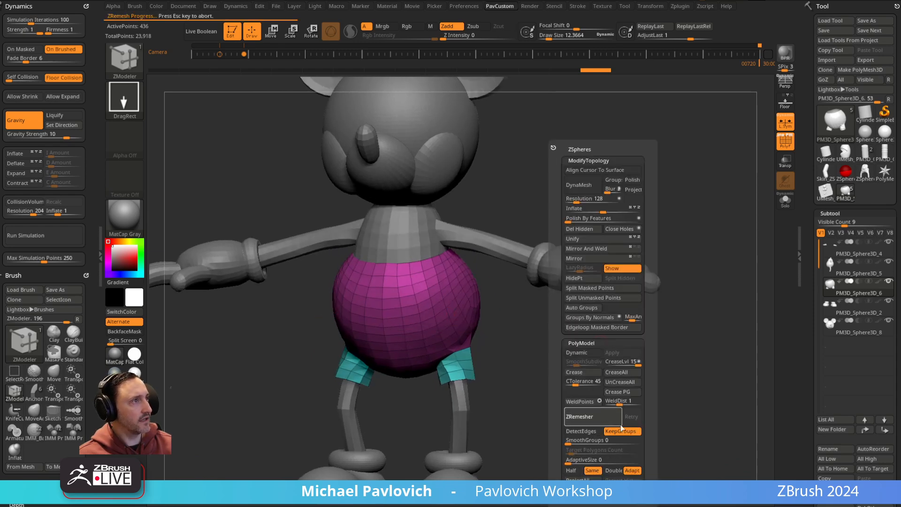
{"action": "mouse_move", "coordinate": [587, 338]}
{"action": "left_mouse_down"}
{"action": "mouse_move", "coordinate": [523, 346]}
{"action": "mouse_move", "coordinate": [593, 343]}
{"action": "left_mouse_up"}
{"action": "key", "text": "space"}
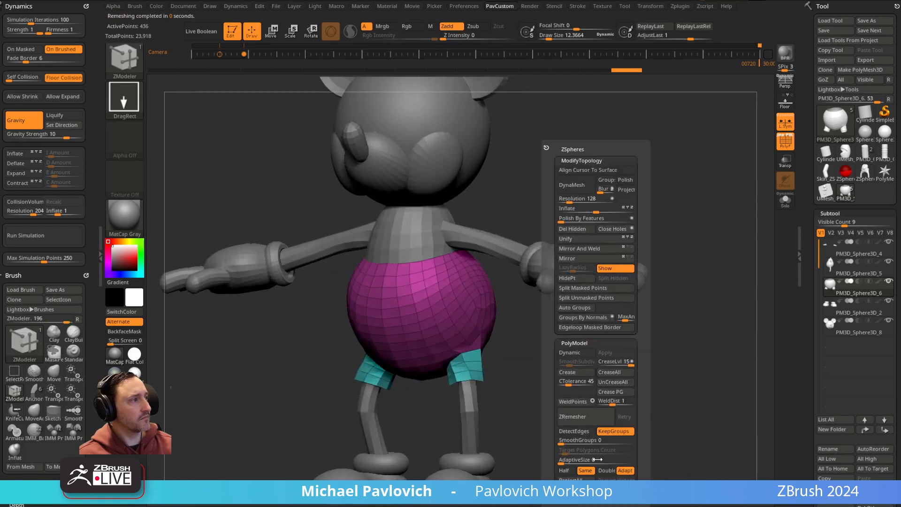
- Try ZRemeshing the shorts with the Double polygon count option and undo it
{"action": "left_click", "coordinate": [606, 418]}
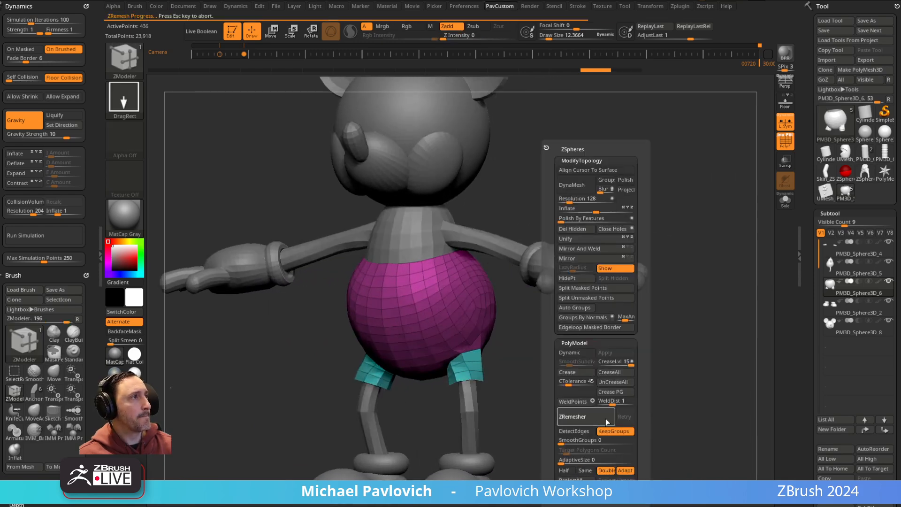
{"action": "mouse_move", "coordinate": [594, 346]}
{"action": "left_mouse_down"}
{"action": "mouse_move", "coordinate": [584, 356]}
{"action": "mouse_move", "coordinate": [596, 322]}
{"action": "mouse_move", "coordinate": [581, 365]}
{"action": "mouse_move", "coordinate": [559, 378]}
{"action": "mouse_move", "coordinate": [545, 377]}
{"action": "mouse_move", "coordinate": [567, 350]}
{"action": "mouse_move", "coordinate": [550, 348]}
{"action": "left_mouse_up"}
{"action": "key", "text": "space"}
{"action": "key", "text": "ctrl+z"}
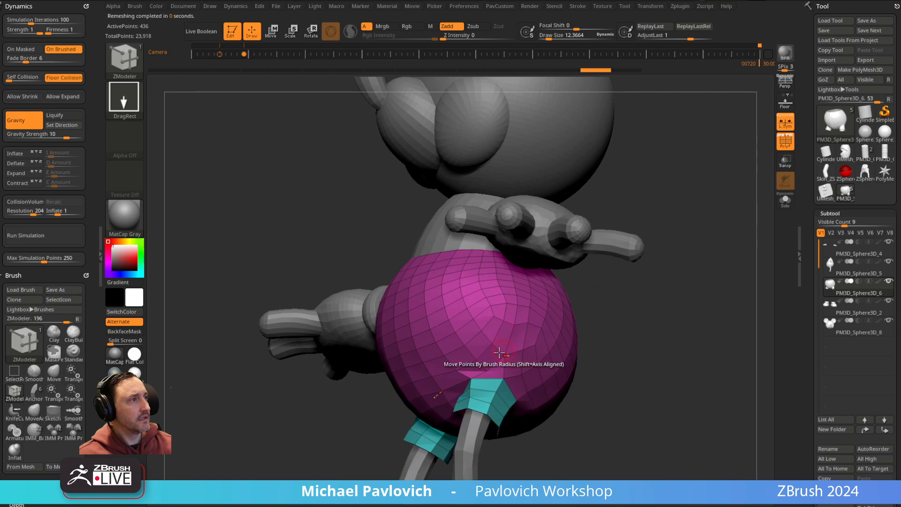
- Adjust the shorts mesh around the leg opening with the Move brush
{"action": "key", "text": "b"}
{"action": "key", "text": "m"}
{"action": "key", "text": "v"}
{"action": "left_click_drag", "start_coordinate": [612, 336], "coordinate": [554, 349]}
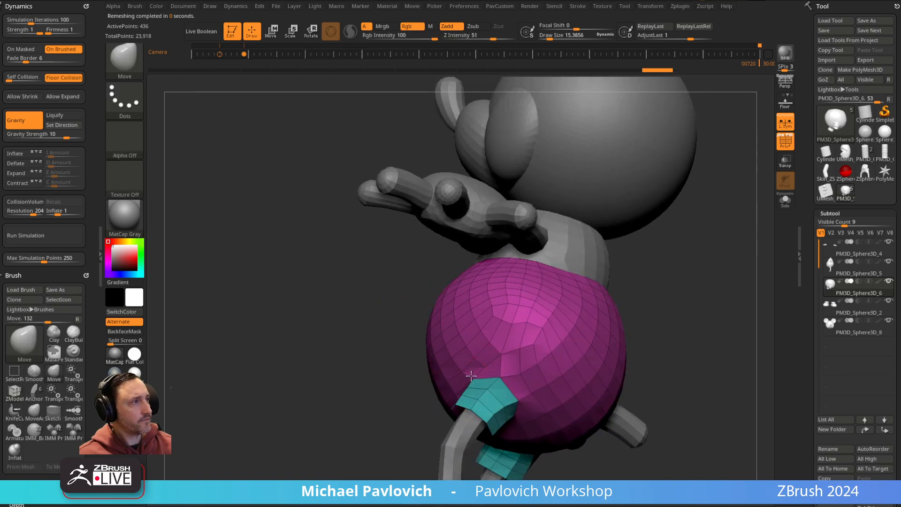
{"action": "mouse_move", "coordinate": [483, 364]}
{"action": "left_mouse_down"}
{"action": "mouse_move", "coordinate": [407, 364]}
{"action": "mouse_move", "coordinate": [547, 354]}
{"action": "mouse_move", "coordinate": [509, 332]}
{"action": "mouse_move", "coordinate": [451, 323]}
{"action": "left_mouse_up"}
- Reshape the front waistline of the shorts with the Move brush at a larger draw size
{"action": "key", "text": "s"}
{"action": "left_click", "coordinate": [439, 324]}
{"action": "key", "text": "s"}
{"action": "left_click", "coordinate": [441, 322]}
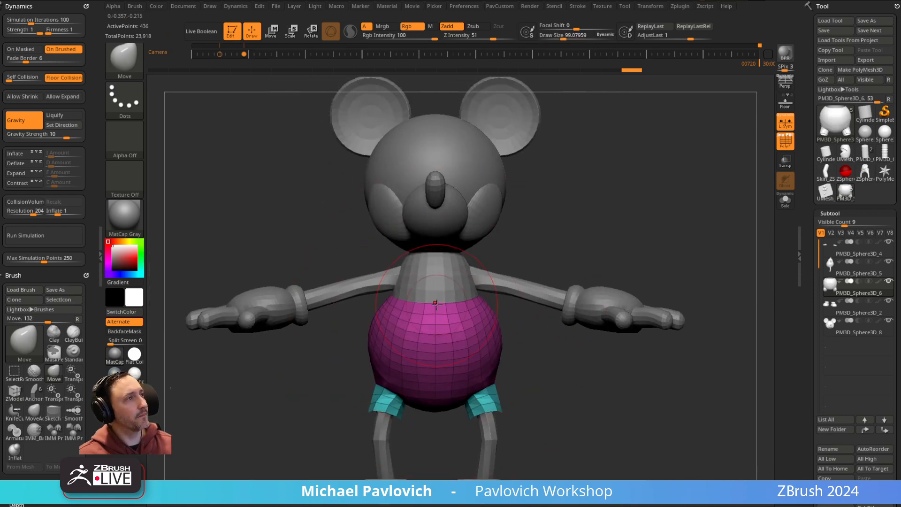
{"action": "key", "text": "bracketleft"}
{"action": "key", "text": "bracketleft"}
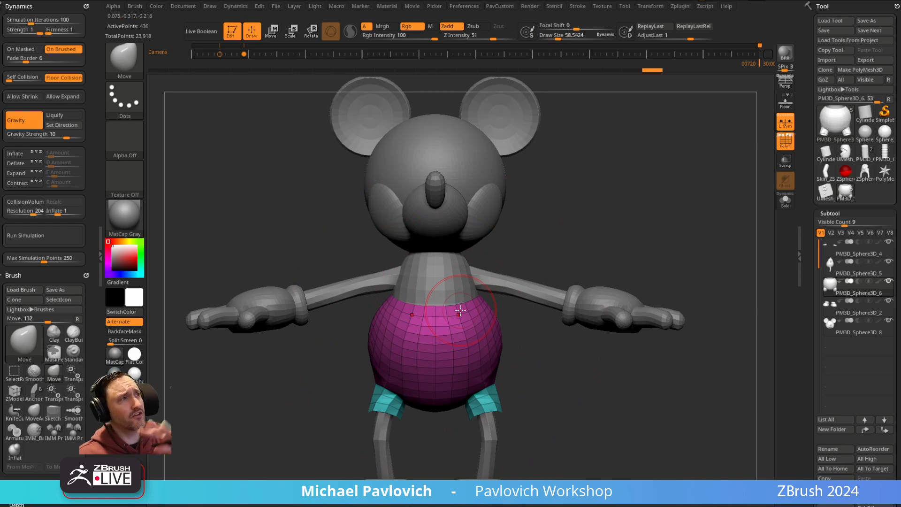
{"action": "mouse_move", "coordinate": [601, 182]}
{"action": "left_mouse_down"}
{"action": "mouse_move", "coordinate": [577, 240]}
{"action": "mouse_move", "coordinate": [654, 237]}
{"action": "mouse_move", "coordinate": [670, 213]}
{"action": "mouse_move", "coordinate": [615, 188]}
{"action": "mouse_move", "coordinate": [624, 215]}
{"action": "mouse_move", "coordinate": [612, 215]}
{"action": "left_mouse_up"}
- Isolate the shorts and close their waist opening with the ZModeler brush
{"action": "key", "text": "b"}
{"action": "key", "text": "s"}
{"action": "key", "text": "t"}
{"action": "mouse_move", "coordinate": [631, 196]}
{"action": "left_mouse_down", "text": "alt"}
{"action": "mouse_move", "coordinate": [624, 175]}
{"action": "mouse_move", "coordinate": [545, 410]}
{"action": "mouse_move", "coordinate": [570, 318]}
{"action": "left_mouse_up", "text": "alt"}
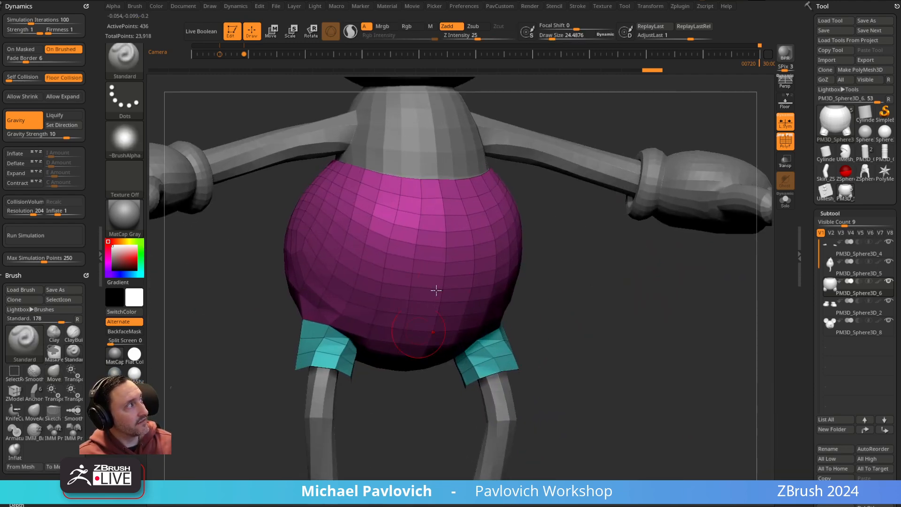
{"action": "left_click", "coordinate": [792, 205]}
{"action": "left_click_drag", "start_coordinate": [626, 177], "coordinate": [662, 243]}
{"action": "key", "text": "b"}
{"action": "key", "text": "z"}
{"action": "key", "text": "m"}
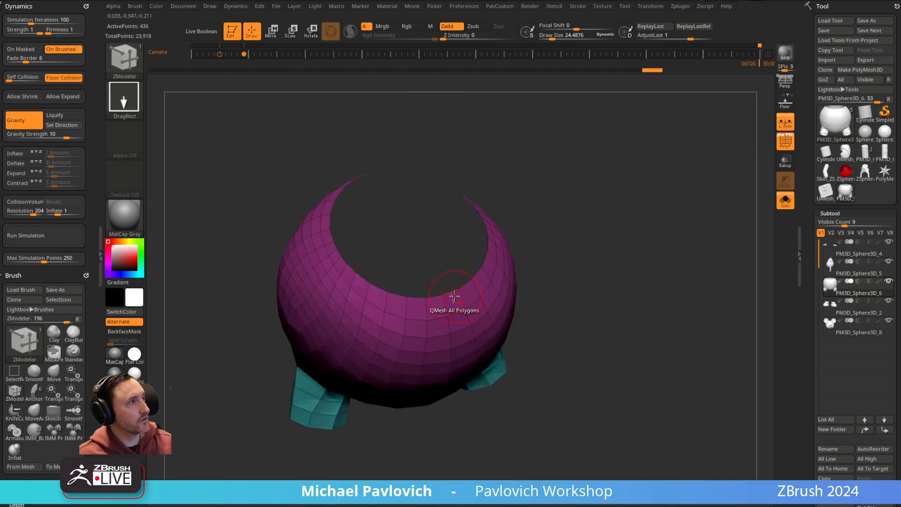
{"action": "key", "text": "space"}
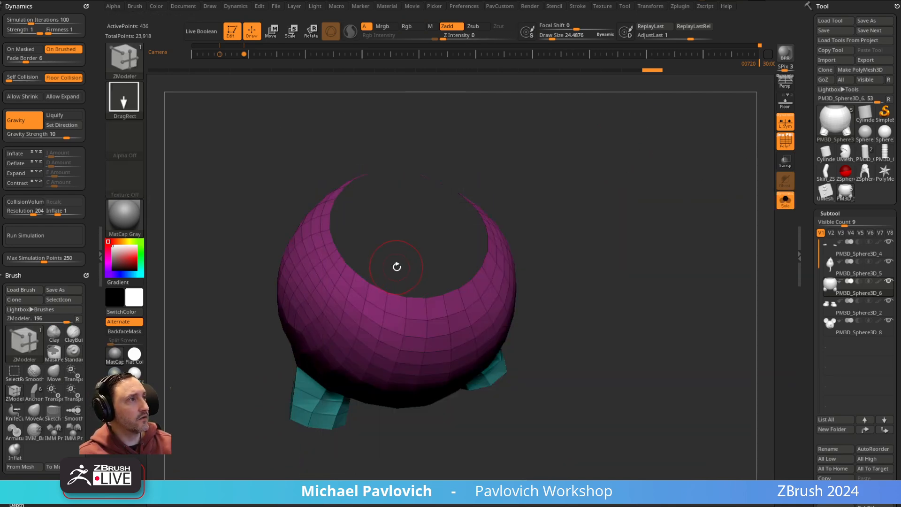
{"action": "left_click_drag", "start_coordinate": [396, 293], "coordinate": [593, 145]}
- Close the leg openings of the shorts with ZModeler and assign the isolated leg area a single polygroup
{"action": "left_click_drag", "start_coordinate": [579, 178], "coordinate": [594, 237]}
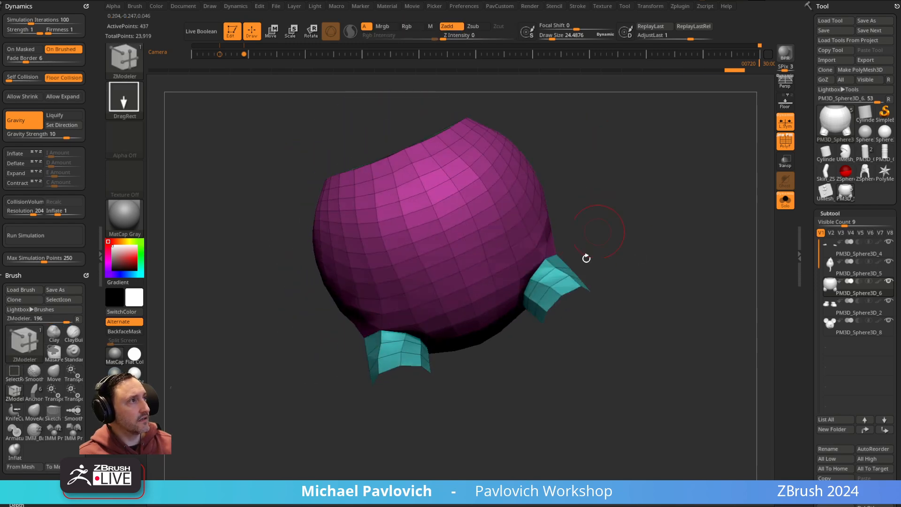
{"action": "left_click", "coordinate": [570, 291]}
{"action": "left_click_drag", "start_coordinate": [587, 328], "coordinate": [572, 296]}
{"action": "left_click", "coordinate": [575, 307], "text": "ctrl+shift"}
{"action": "key", "text": "ctrl+w"}
{"action": "left_click", "coordinate": [628, 273], "text": "ctrl+shift"}
- Show the full character without polyframe and compare the shorts with the side and front drawings and the Steamboat Willie video in the browser
{"action": "left_click_drag", "start_coordinate": [632, 270], "coordinate": [756, 213]}
{"action": "left_click", "coordinate": [785, 200]}
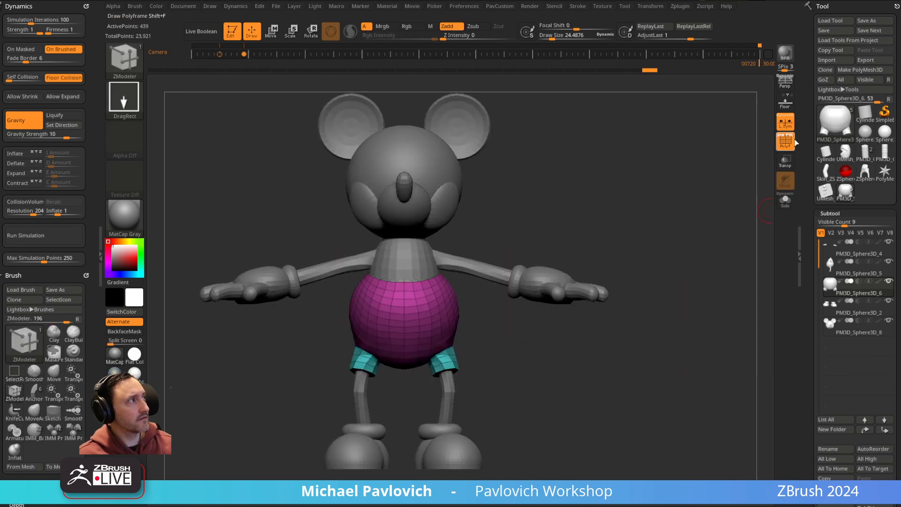
{"action": "left_click", "coordinate": [786, 142]}
{"action": "key", "text": "shift+z"}
{"action": "key", "text": "Right"}
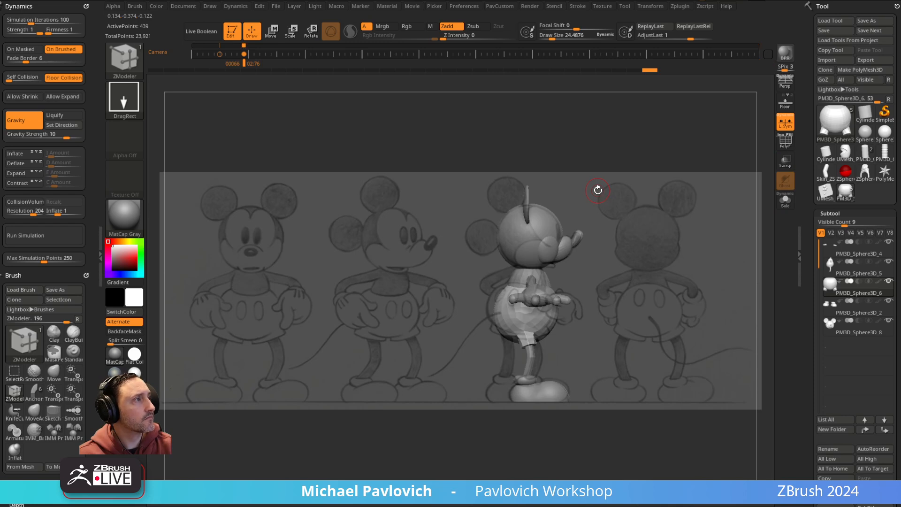
{"action": "key", "text": "Right"}
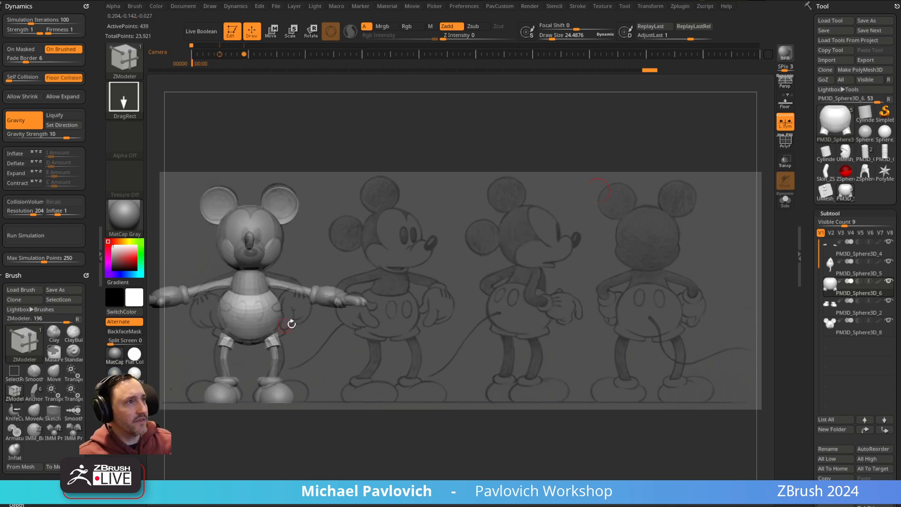
{"action": "left_click_drag", "start_coordinate": [605, 506], "coordinate": [624, 70]}
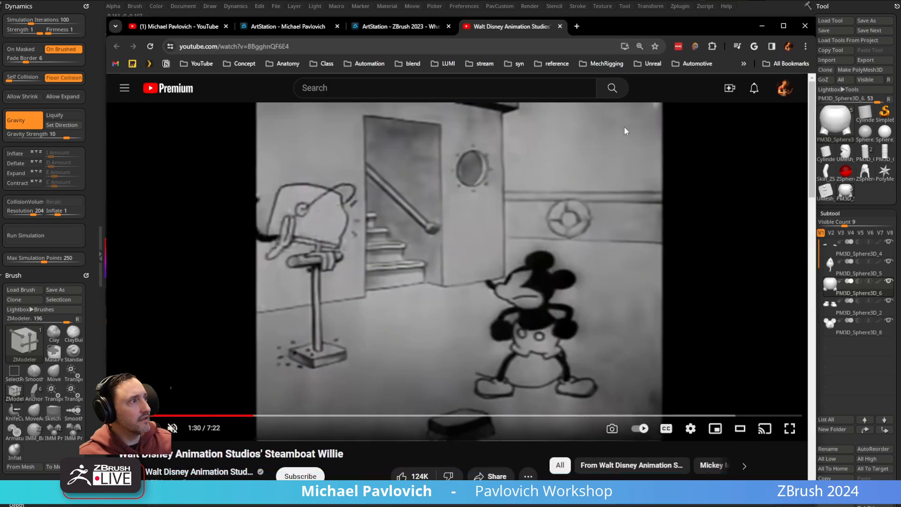
{"action": "left_click_drag", "start_coordinate": [608, 30], "coordinate": [606, 506]}
- Hide the reference drawings, turn polyframe on and widen the leg cuffs of the shorts
{"action": "key", "text": "shift+z"}
{"action": "left_click_drag", "start_coordinate": [421, 296], "coordinate": [545, 254], "text": "alt"}
{"action": "key", "text": "shift+f"}
{"action": "left_click_drag", "start_coordinate": [570, 311], "coordinate": [524, 307]}
{"action": "left_click_drag", "start_coordinate": [359, 352], "coordinate": [362, 350], "text": "shift"}
{"action": "key", "text": "ctrl+z"}
{"action": "key", "text": "space"}
{"action": "left_click", "coordinate": [425, 283]}
{"action": "left_click_drag", "start_coordinate": [424, 335], "coordinate": [405, 306]}
{"action": "key", "text": "s"}
{"action": "left_click_drag", "start_coordinate": [388, 343], "coordinate": [403, 347]}
- Smooth the shorts around the leg cuffs and apply Polish By Features to the mesh
{"action": "key", "text": "b"}
{"action": "key", "text": "m"}
{"action": "key", "text": "v"}
{"action": "mouse_move", "coordinate": [328, 346]}
{"action": "left_mouse_down", "text": "shift"}
{"action": "mouse_move", "coordinate": [384, 373]}
{"action": "mouse_move", "coordinate": [364, 372]}
{"action": "mouse_move", "coordinate": [384, 351]}
{"action": "mouse_move", "coordinate": [369, 327]}
{"action": "left_mouse_up", "text": "shift"}
{"action": "key", "text": "s"}
{"action": "left_click_drag", "start_coordinate": [513, 331], "coordinate": [519, 357], "text": "alt"}
{"action": "key", "text": "2"}
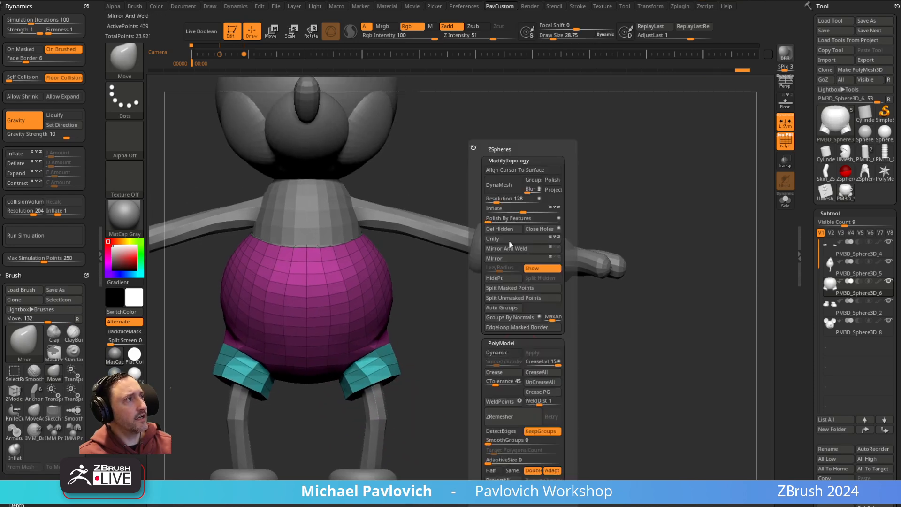
{"action": "left_click", "coordinate": [499, 219]}
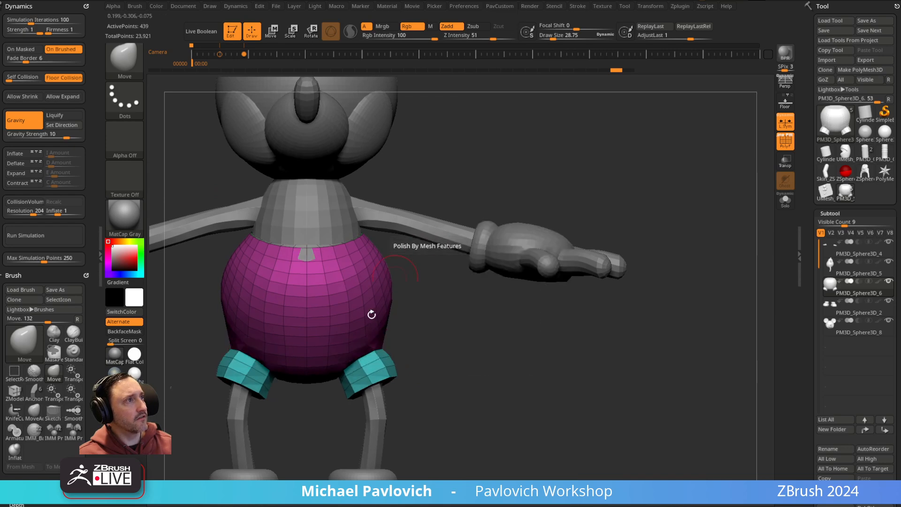
- Adjust the sides of the shorts with the Move brush to fit the front reference drawing
{"action": "mouse_move", "coordinate": [443, 296]}
{"action": "left_mouse_down"}
{"action": "mouse_move", "coordinate": [457, 312]}
{"action": "mouse_move", "coordinate": [535, 230]}
{"action": "mouse_move", "coordinate": [324, 300]}
{"action": "mouse_move", "coordinate": [428, 237]}
{"action": "left_mouse_up"}
{"action": "mouse_move", "coordinate": [413, 286]}
{"action": "left_mouse_down"}
{"action": "mouse_move", "coordinate": [477, 221]}
{"action": "mouse_move", "coordinate": [484, 196]}
{"action": "left_mouse_up"}
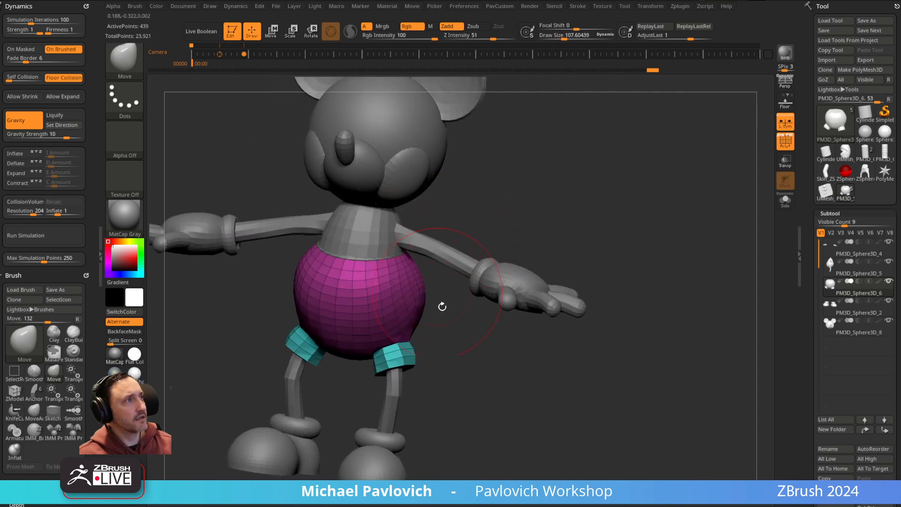
{"action": "left_click_drag", "start_coordinate": [439, 296], "coordinate": [432, 316]}
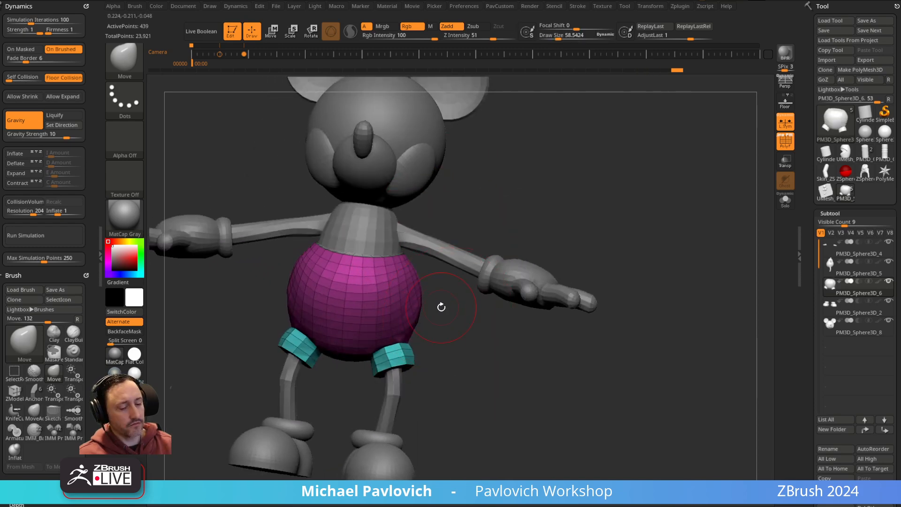
{"action": "key", "text": "shift+z"}
{"action": "key", "text": "s"}
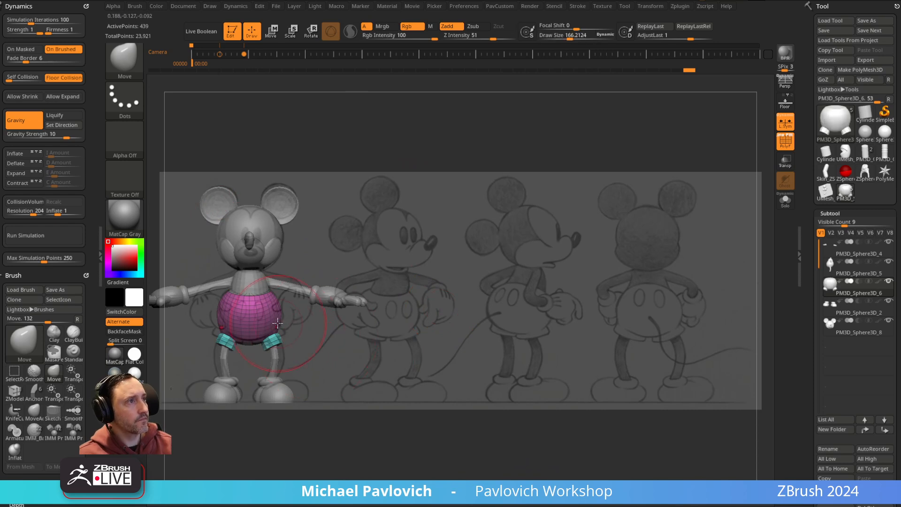
{"action": "left_click_drag", "start_coordinate": [281, 322], "coordinate": [282, 322]}
{"action": "right_click_drag", "start_coordinate": [303, 318], "coordinate": [306, 323], "text": "ctrl"}
{"action": "key", "text": "s"}
{"action": "left_click_drag", "start_coordinate": [306, 322], "coordinate": [280, 324]}
{"action": "key", "text": "shift+z"}
{"action": "key", "text": "Left"}
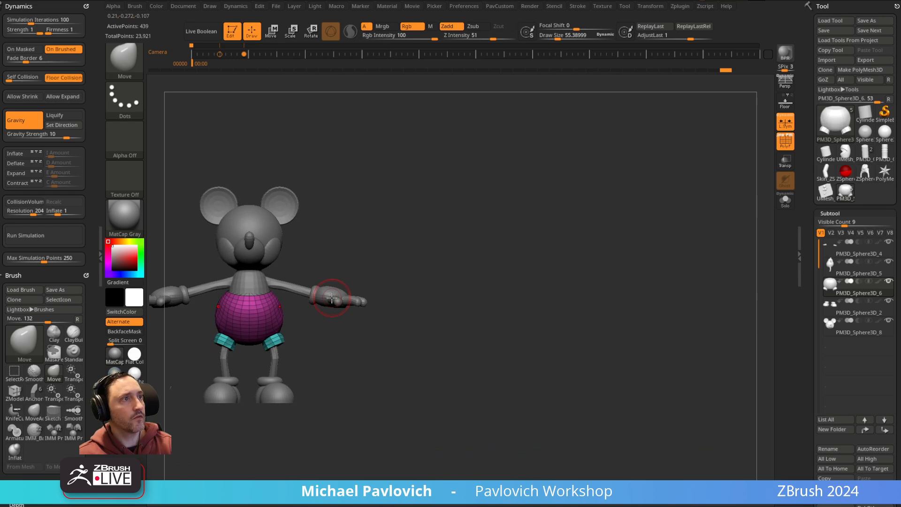
{"action": "key", "text": "shift+z"}
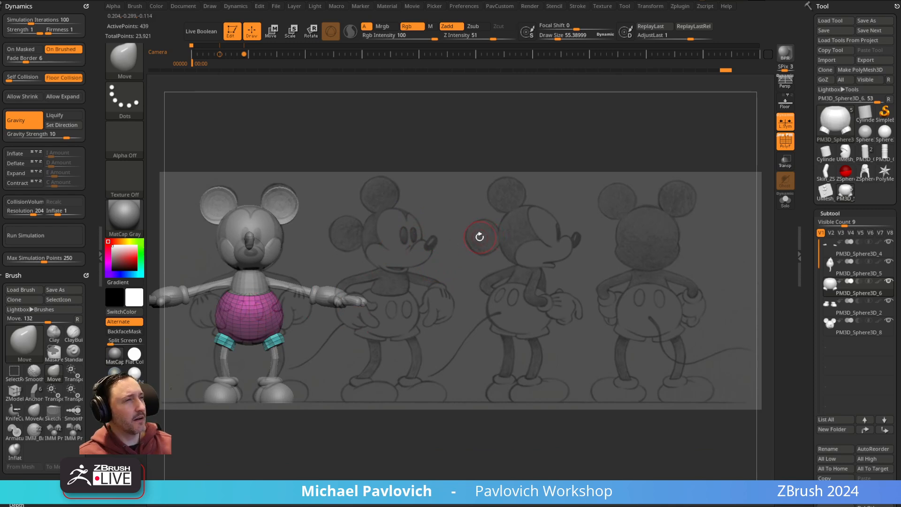
- Duplicate the shorts subtool and subdivide the copy twice
{"action": "left_click", "coordinate": [835, 488]}
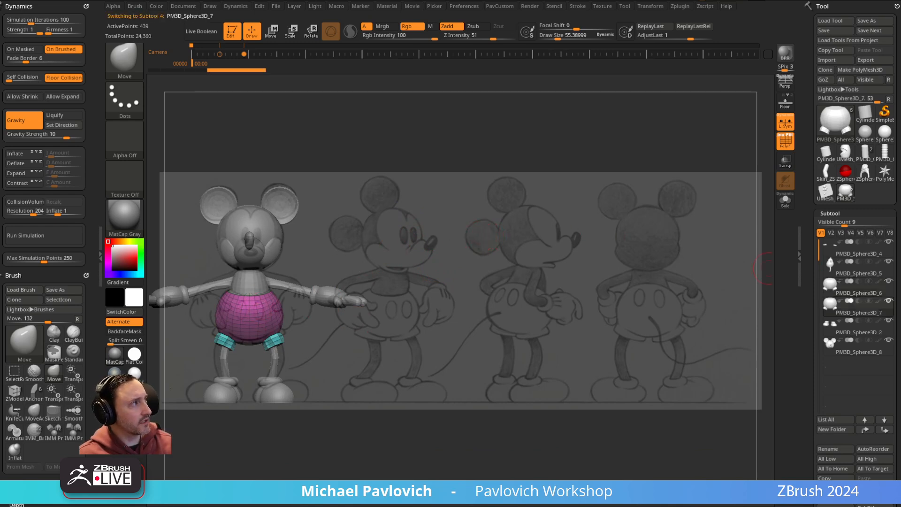
{"action": "key", "text": "ctrl+d"}
{"action": "key", "text": "ctrl+d"}
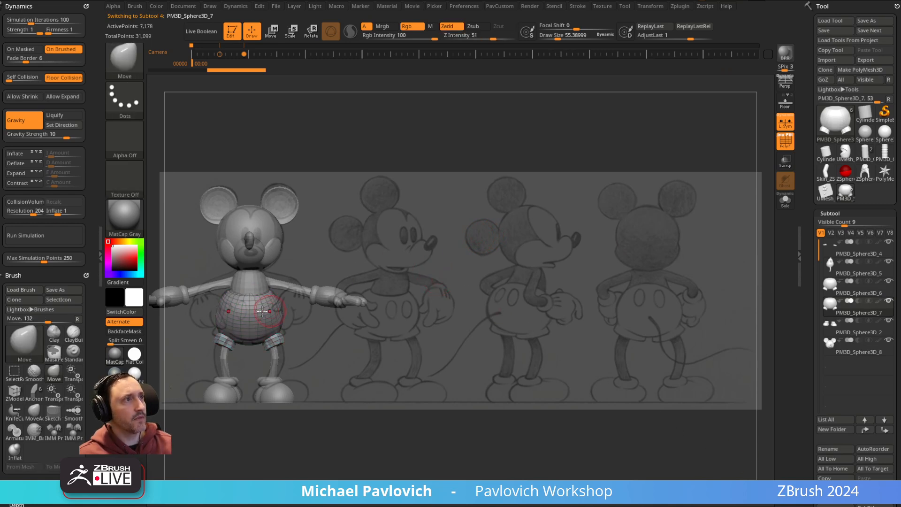
- Isolate the duplicated shorts with Solo, turn polyframe off and set the Standard brush's draw size to about 55
{"action": "key", "text": "b"}
{"action": "key", "text": "s"}
{"action": "key", "text": "t"}
{"action": "key", "text": "s"}
{"action": "left_click", "coordinate": [785, 200]}
{"action": "key", "text": "s"}
{"action": "left_click_drag", "start_coordinate": [367, 314], "coordinate": [370, 314]}
{"action": "left_click", "coordinate": [792, 143]}
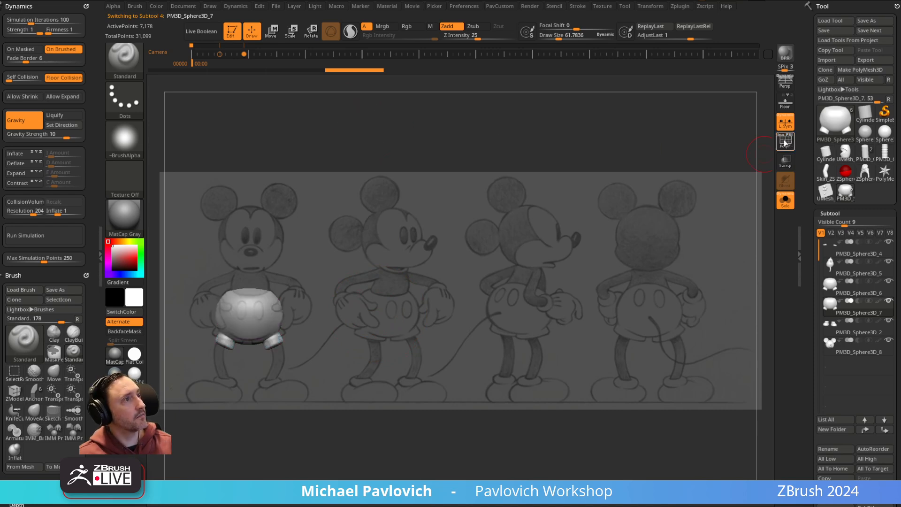
{"action": "key", "text": "s"}
{"action": "left_click_drag", "start_coordinate": [382, 251], "coordinate": [388, 254]}
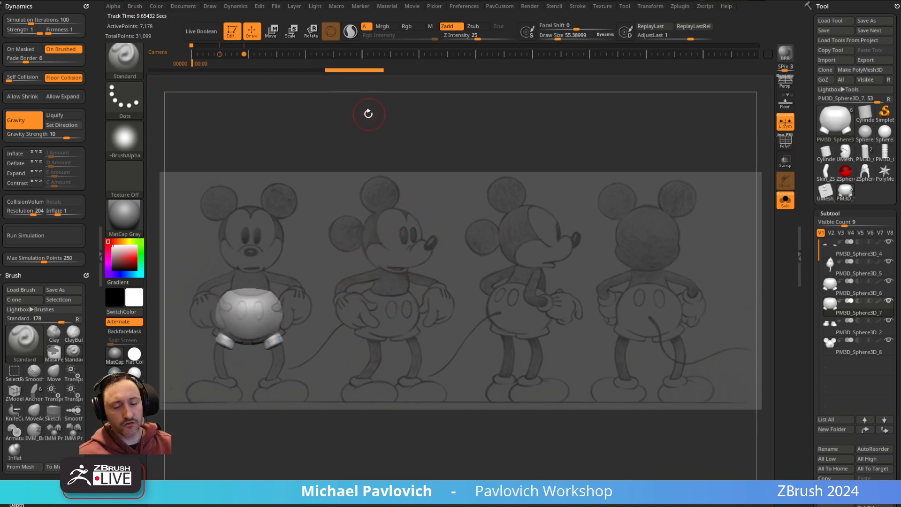
- Mask the two oval buttons on the front of the duplicated shorts, following the front reference drawing
{"action": "key", "text": "b"}
{"action": "key", "text": "p"}
{"action": "key", "text": "a"}
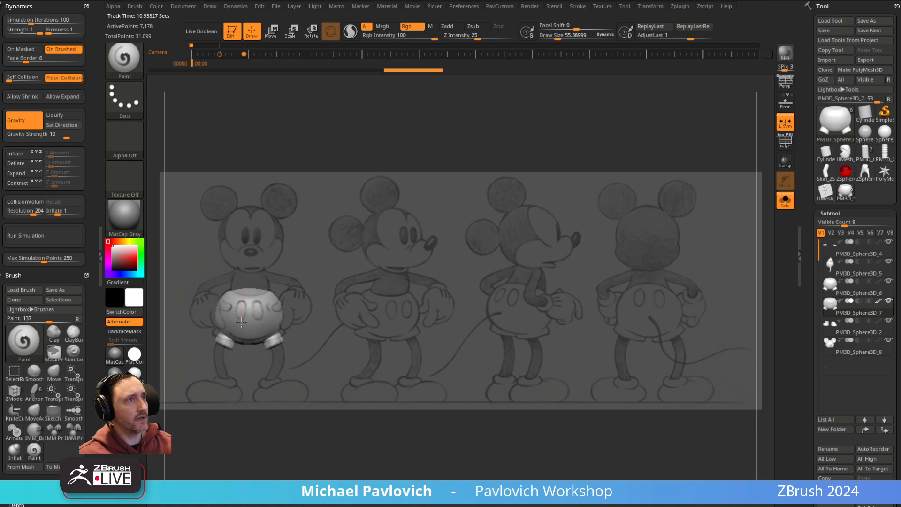
{"action": "key", "text": "shift+z"}
{"action": "mouse_move", "coordinate": [418, 230]}
{"action": "right_mouse_down", "text": "ctrl"}
{"action": "mouse_move", "coordinate": [433, 269]}
{"action": "mouse_move", "coordinate": [461, 230]}
{"action": "right_mouse_up", "text": "ctrl"}
{"action": "key", "text": "b"}
{"action": "key", "text": "s"}
{"action": "key", "text": "t"}
{"action": "key", "text": "s"}
{"action": "mouse_move", "coordinate": [304, 317]}
{"action": "left_mouse_down"}
{"action": "mouse_move", "coordinate": [287, 314]}
{"action": "mouse_move", "coordinate": [286, 302]}
{"action": "mouse_move", "coordinate": [282, 330]}
{"action": "mouse_move", "coordinate": [293, 310]}
{"action": "left_mouse_up"}
{"action": "key", "text": "s"}
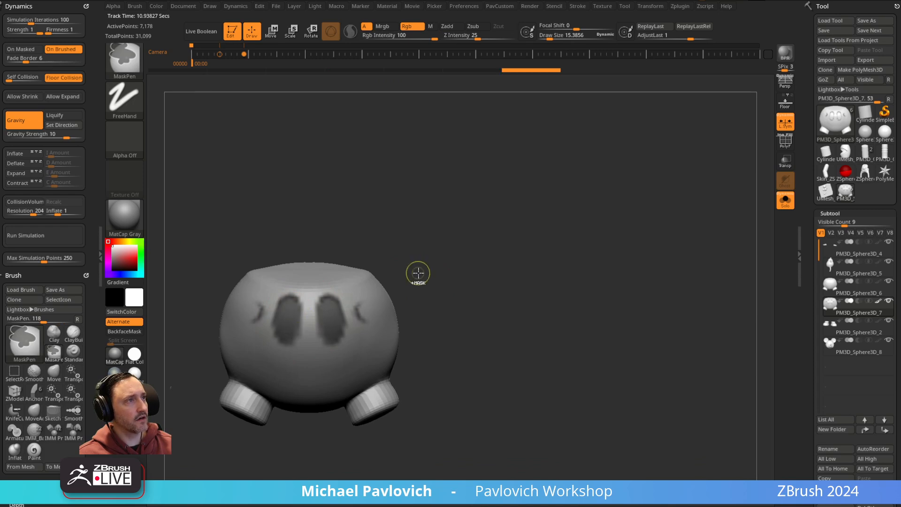
- Try turning the masked buttons into a polygroup with polyframe on, and undo the grouping
{"action": "key", "text": "ctrl+w"}
{"action": "left_click", "coordinate": [785, 140]}
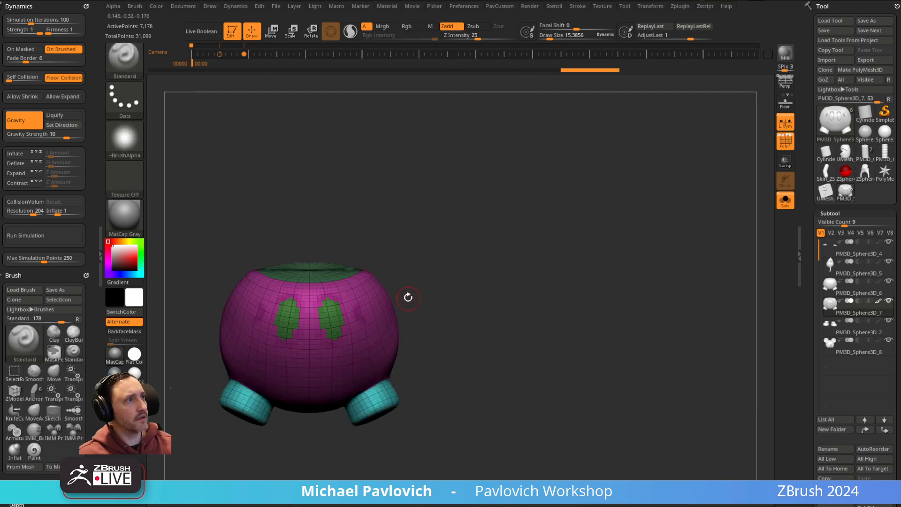
{"action": "key", "text": "ctrl+z"}
- Delete the lower subdivision levels of the duplicated shorts and run Edgeloop Masked Border around the button mask
{"action": "right_click_drag", "start_coordinate": [470, 214], "coordinate": [497, 246], "text": "ctrl"}
{"action": "key", "text": "2"}
{"action": "left_click_drag", "start_coordinate": [815, 256], "coordinate": [809, 141]}
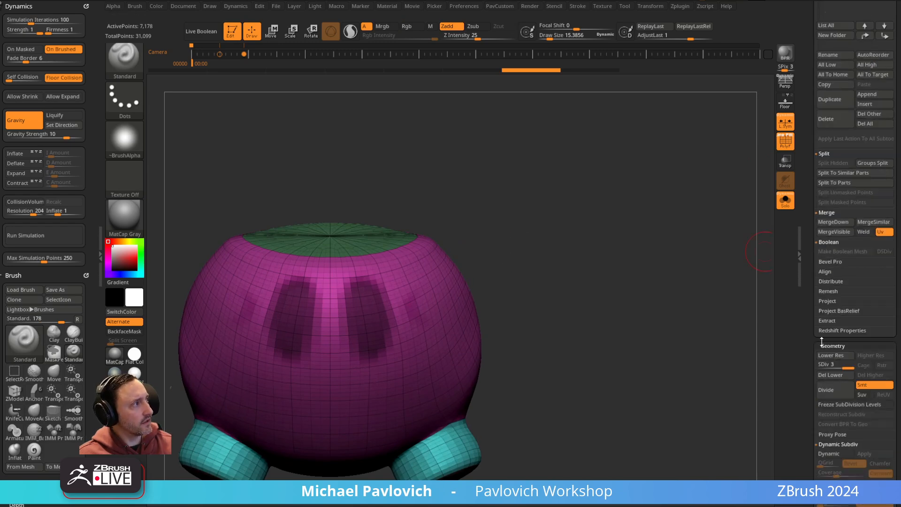
{"action": "left_click", "coordinate": [832, 375]}
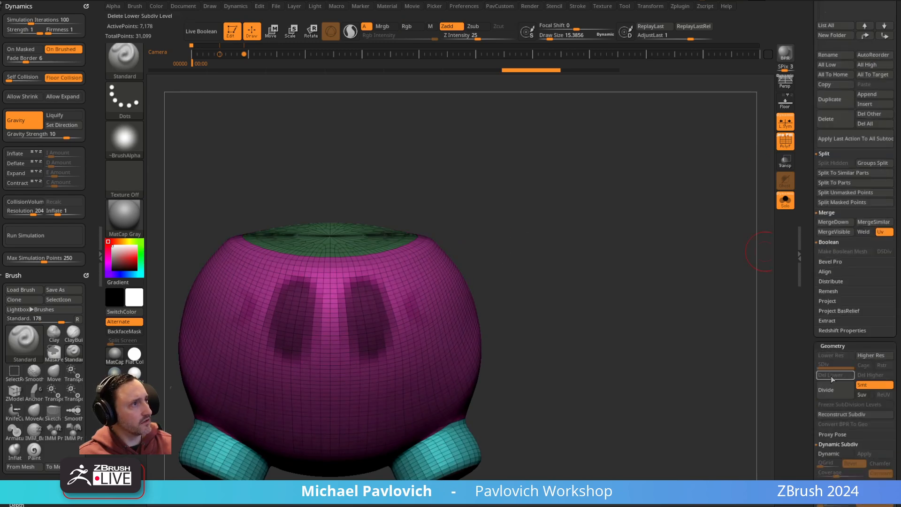
{"action": "scroll", "coordinate": [806, 340], "scroll_direction": "down", "scroll_amount": 5}
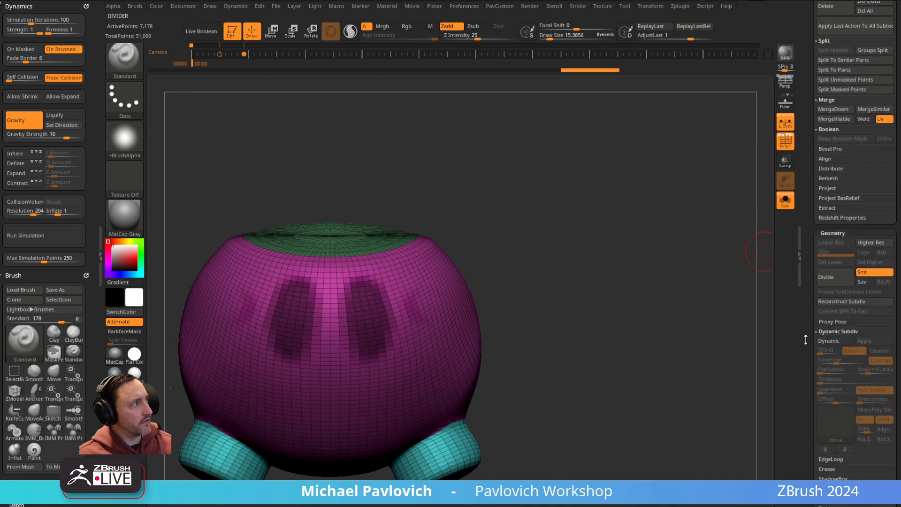
{"action": "left_click", "coordinate": [832, 331], "text": "shift"}
{"action": "left_click", "coordinate": [829, 342], "text": "shift"}
{"action": "left_click", "coordinate": [832, 351]}
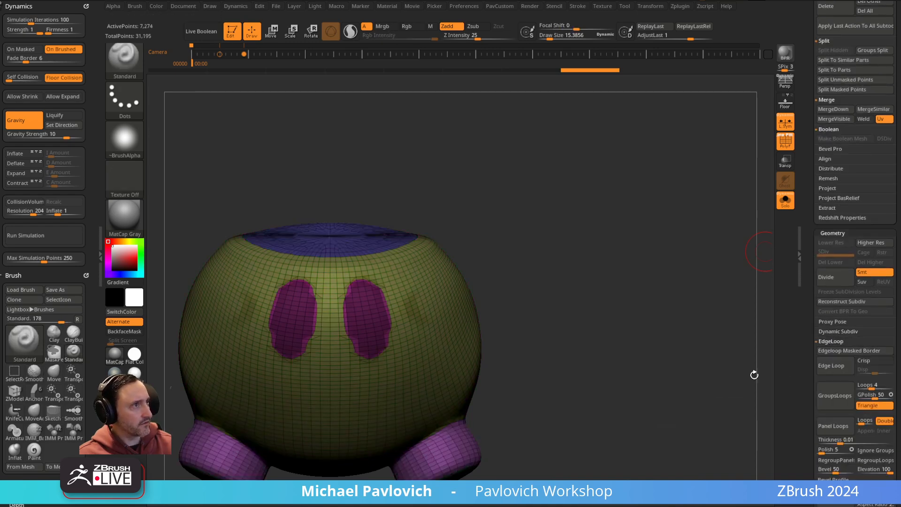
- Clear the mask, isolate the two button polygroups and delete the hidden geometry
{"action": "left_click_drag", "start_coordinate": [649, 278], "coordinate": [634, 351], "text": "ctrl"}
{"action": "left_click", "coordinate": [375, 316], "text": "ctrl+shift"}
{"action": "key", "text": "2"}
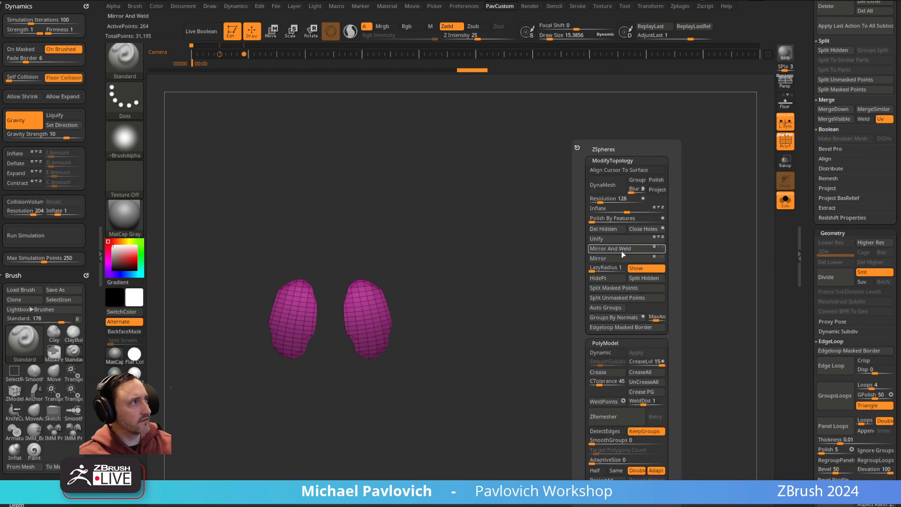
{"action": "left_click", "coordinate": [606, 230]}
- ZRemesh the two buttons with the Half option and KeepGroups turned off
{"action": "left_click", "coordinate": [595, 470]}
{"action": "left_click", "coordinate": [634, 431]}
{"action": "left_click", "coordinate": [617, 422]}
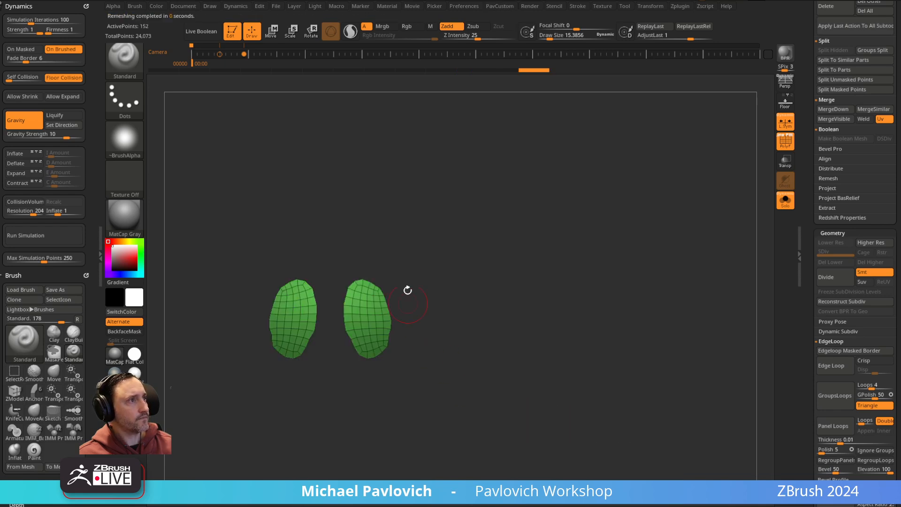
- Reshape the outlines of the two buttons into clean ovals with a small Move brush
{"action": "right_click_drag", "start_coordinate": [407, 307], "coordinate": [438, 298], "text": "ctrl"}
{"action": "key", "text": "s"}
{"action": "key", "text": "b"}
{"action": "key", "text": "m"}
{"action": "key", "text": "v"}
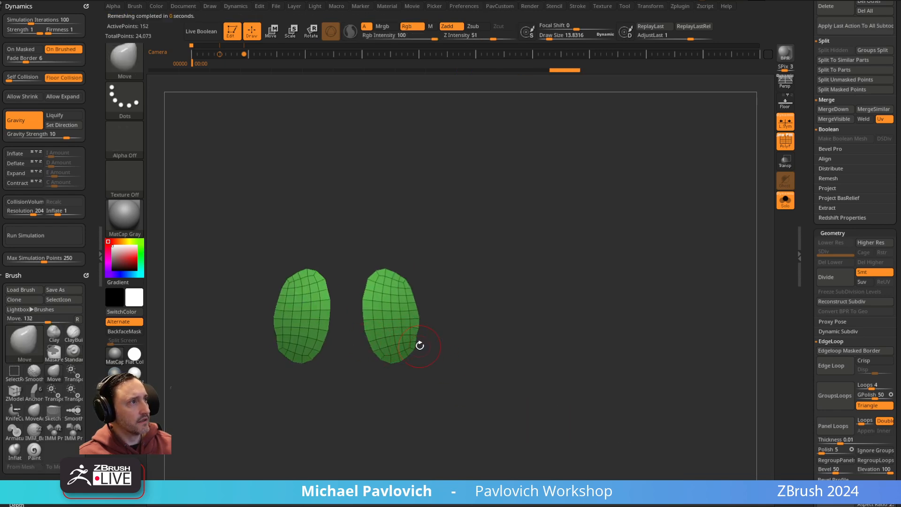
{"action": "left_click_drag", "start_coordinate": [418, 340], "coordinate": [421, 339]}
{"action": "key", "text": "s"}
{"action": "key", "text": "s"}
{"action": "left_click_drag", "start_coordinate": [408, 283], "coordinate": [411, 282]}
{"action": "left_click_drag", "start_coordinate": [397, 272], "coordinate": [393, 268]}
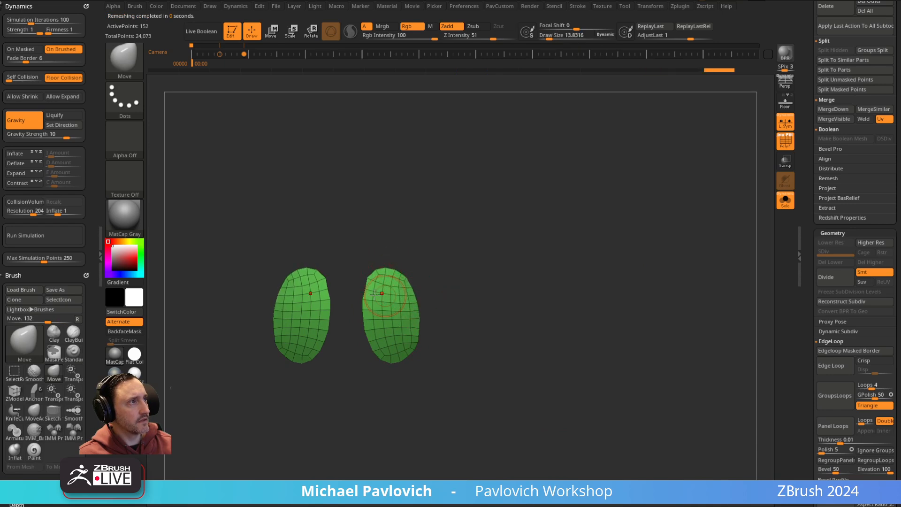
{"action": "key", "text": "bracketleft"}
{"action": "left_click_drag", "start_coordinate": [450, 307], "coordinate": [503, 297]}
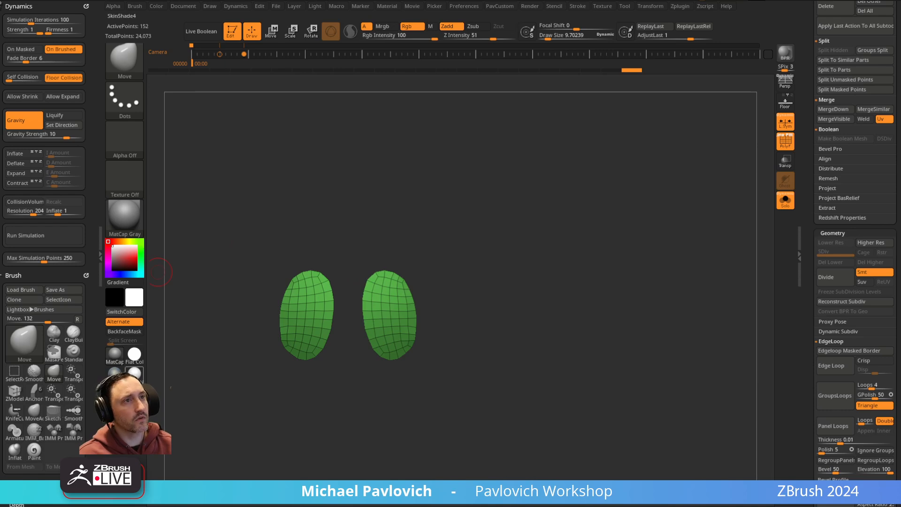
- Extrude all polygons of the two buttons with the ZModeler brush to give them thickness
{"action": "left_click_drag", "start_coordinate": [66, 474], "coordinate": [65, 337]}
{"action": "left_click", "coordinate": [22, 332]}
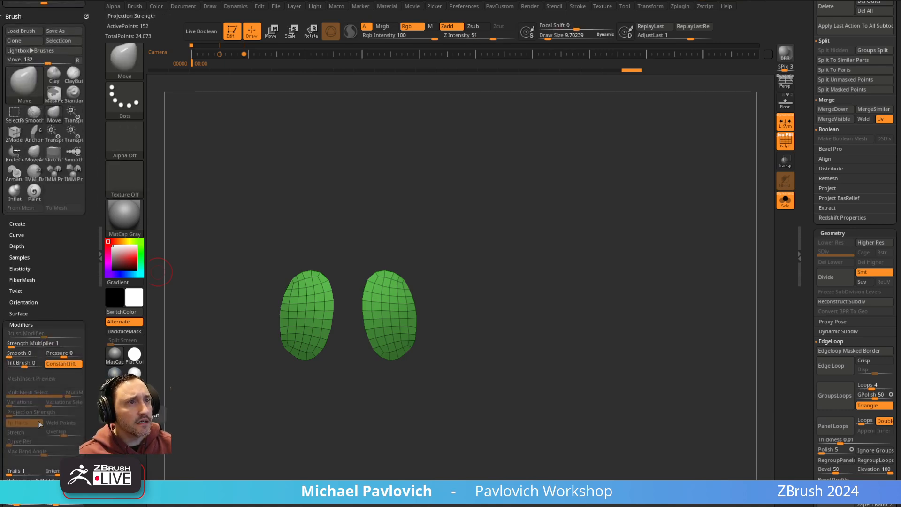
{"action": "mouse_move", "coordinate": [485, 245]}
{"action": "left_mouse_down", "text": "alt"}
{"action": "mouse_move", "coordinate": [529, 298]}
{"action": "mouse_move", "coordinate": [513, 282]}
{"action": "left_mouse_up", "text": "alt"}
{"action": "key", "text": "b"}
{"action": "key", "text": "z"}
{"action": "key", "text": "m"}
{"action": "left_click_drag", "start_coordinate": [427, 312], "coordinate": [411, 312]}
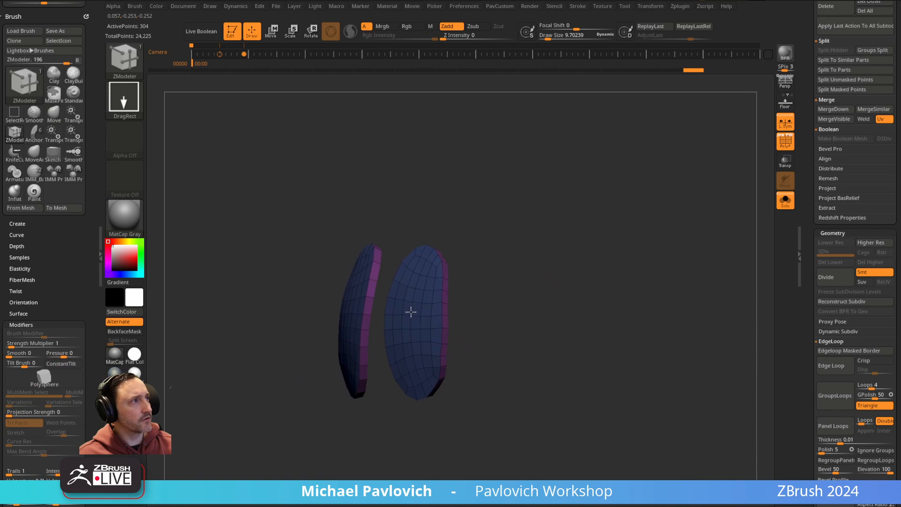
- Turn on dynamic subdivision for the buttons and show them on the full character without polyframe
{"action": "key", "text": "2"}
{"action": "left_click_drag", "start_coordinate": [534, 362], "coordinate": [512, 363]}
{"action": "left_click", "coordinate": [482, 353]}
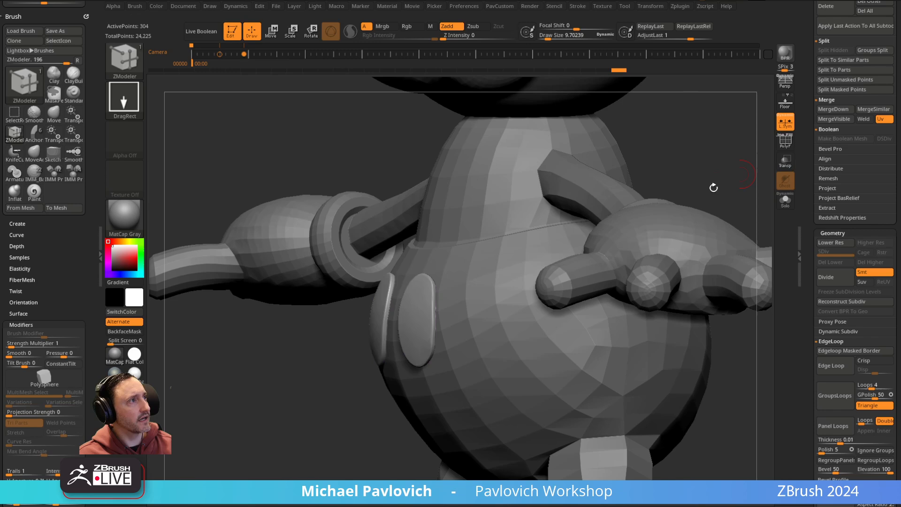
{"action": "right_click_drag", "start_coordinate": [404, 364], "coordinate": [429, 338], "text": "ctrl"}
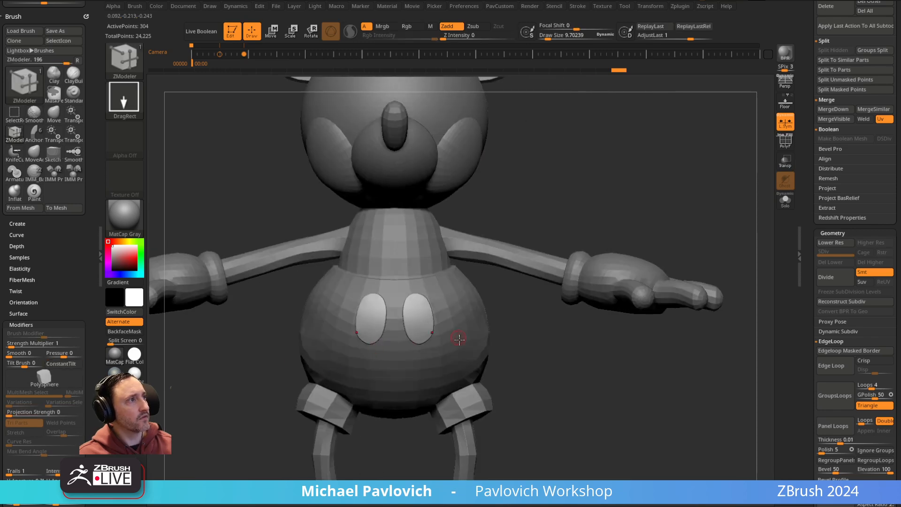
- Compare the full character's shorts and buttons with the Mickey reference drawings and the Steamboat Willie video
{"action": "left_click", "coordinate": [459, 337], "text": "alt"}
{"action": "right_click_drag", "start_coordinate": [640, 272], "coordinate": [641, 227], "text": "ctrl"}
{"action": "left_click_drag", "start_coordinate": [641, 227], "coordinate": [640, 202]}
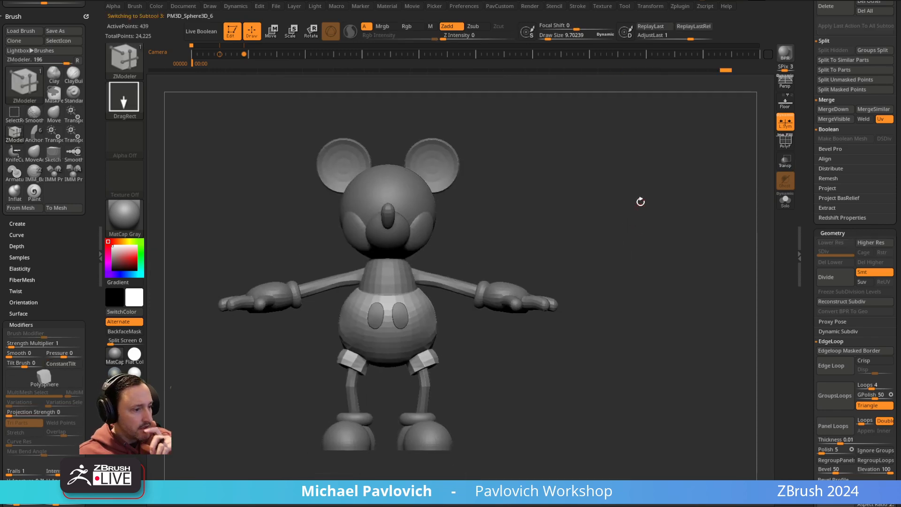
{"action": "key", "text": "shift+z"}
{"action": "key", "text": "Right"}
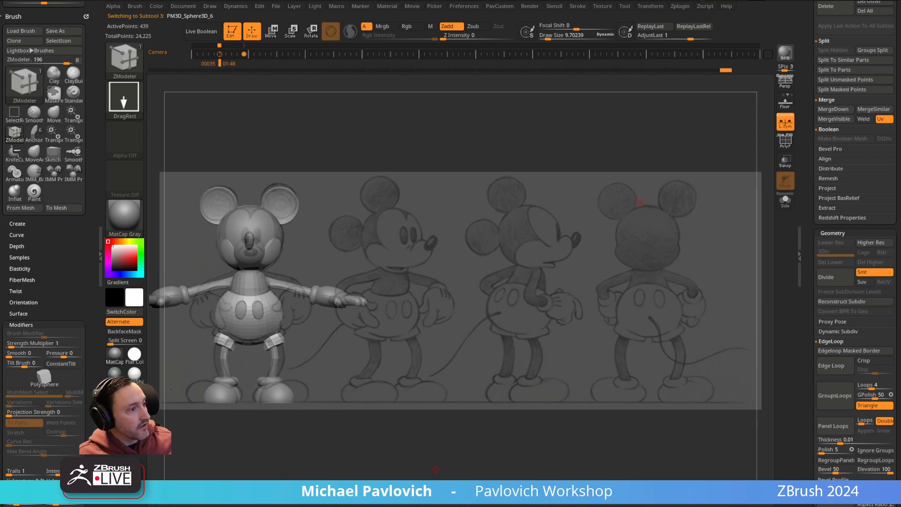
{"action": "key", "text": "alt+Tab"}
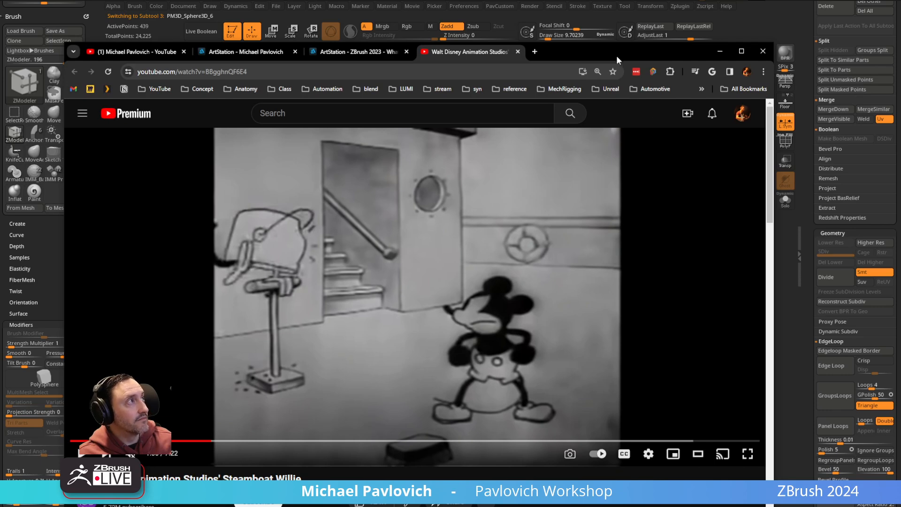
{"action": "key", "text": "alt+Tab"}
{"action": "right_click_drag", "start_coordinate": [407, 201], "coordinate": [444, 225], "text": "ctrl"}
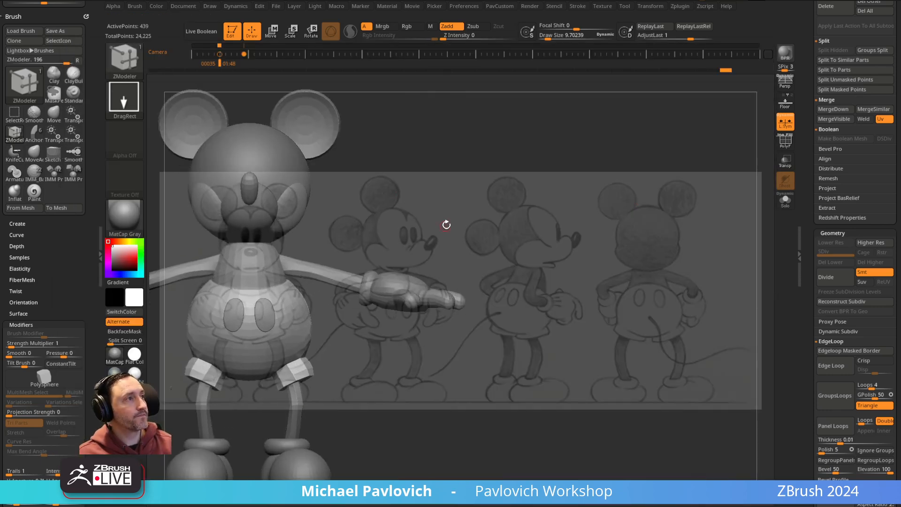
{"action": "key", "text": "shift+z"}
- Delete the subtool containing the two front buttons of the shorts
{"action": "left_click", "coordinate": [270, 320], "text": "alt"}
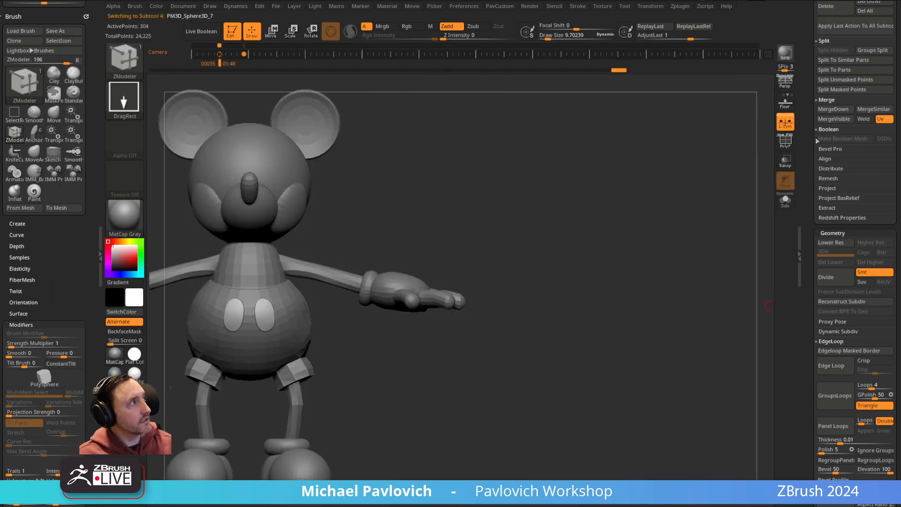
{"action": "left_click_drag", "start_coordinate": [818, 139], "coordinate": [831, 201]}
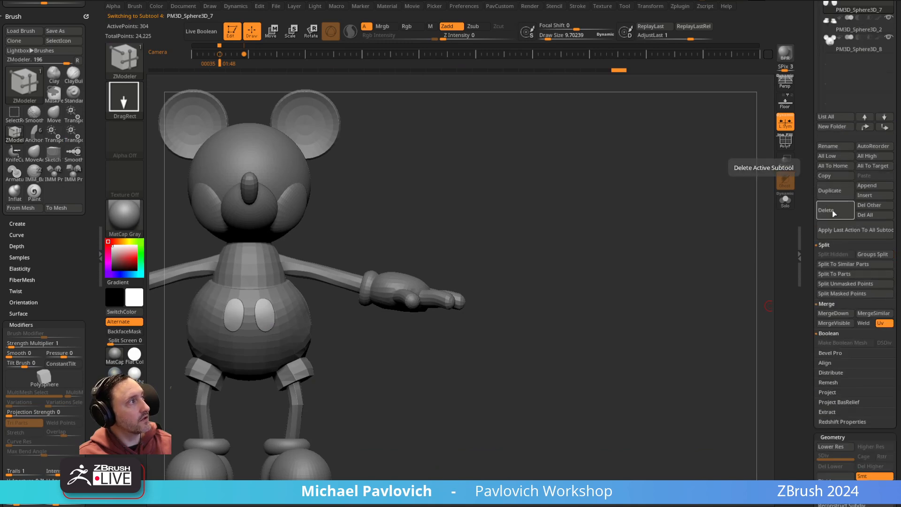
{"action": "left_click", "coordinate": [826, 210]}
- Try inserting a mirrored pair of Cylinder12 primitives from the IMM base primitives as buttons on the front of the shorts
{"action": "left_click_drag", "start_coordinate": [519, 233], "coordinate": [604, 201]}
{"action": "right_click_drag", "start_coordinate": [604, 202], "coordinate": [615, 249], "text": "ctrl"}
{"action": "left_click", "coordinate": [350, 328], "text": "alt"}
{"action": "mouse_move", "coordinate": [491, 314]}
{"action": "right_mouse_down", "text": "alt"}
{"action": "mouse_move", "coordinate": [514, 324]}
{"action": "mouse_move", "coordinate": [499, 330]}
{"action": "mouse_move", "coordinate": [533, 338]}
{"action": "right_mouse_up", "text": "alt"}
{"action": "key", "text": "b"}
{"action": "key", "text": "s"}
{"action": "key", "text": "t"}
{"action": "key", "text": "b"}
{"action": "key", "text": "i"}
{"action": "key", "text": "p"}
{"action": "key", "text": "m"}
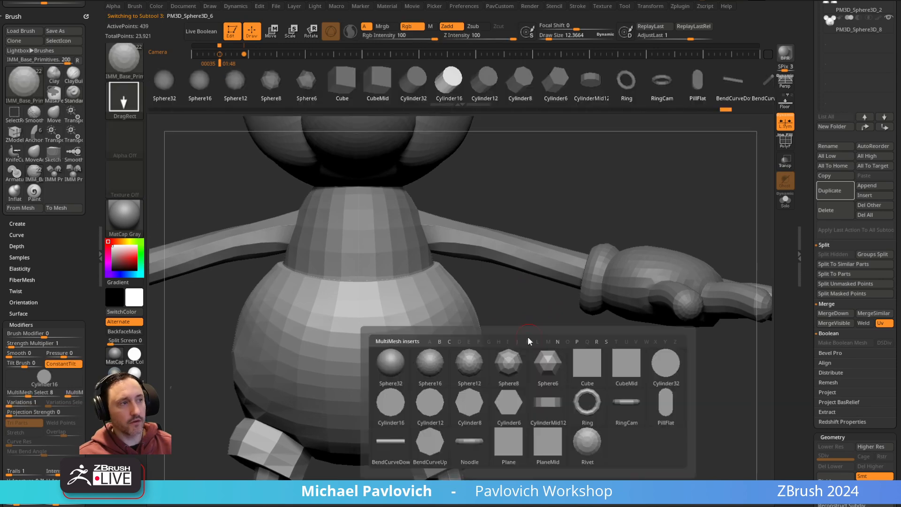
{"action": "left_click", "coordinate": [429, 406]}
{"action": "left_click_drag", "start_coordinate": [413, 366], "coordinate": [420, 367]}
{"action": "left_click", "coordinate": [785, 142]}
{"action": "right_click_drag", "start_coordinate": [543, 369], "coordinate": [533, 287]}
{"action": "left_click_drag", "start_coordinate": [569, 243], "coordinate": [438, 360]}
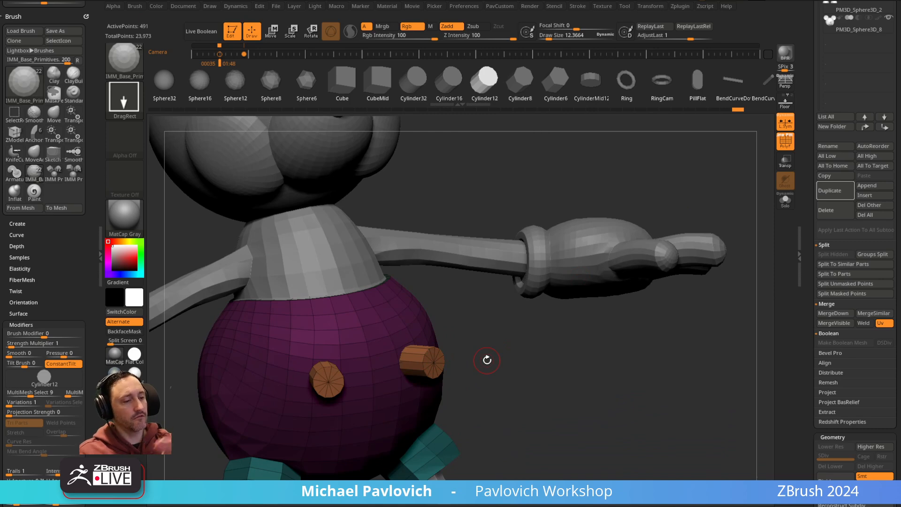
{"action": "left_click_drag", "start_coordinate": [511, 324], "coordinate": [417, 377]}
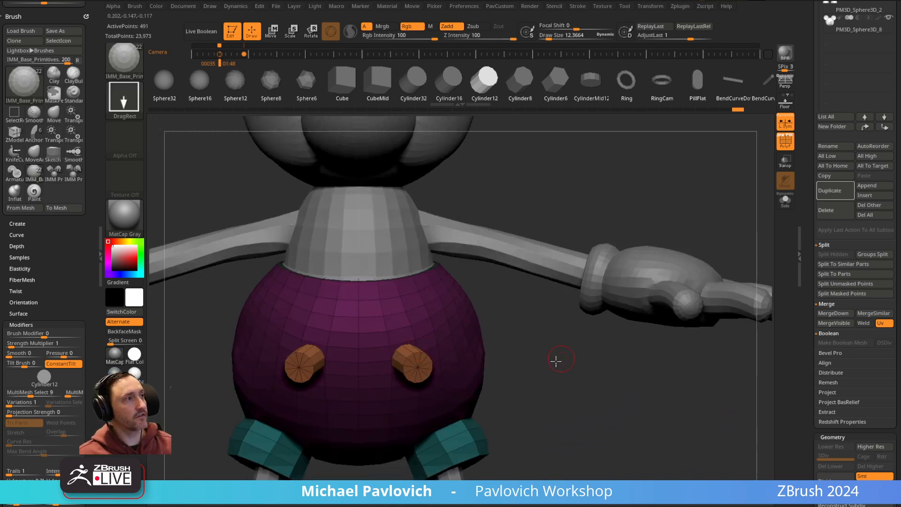
- Adjust the lower front silhouette of the shorts with a large Move brush
{"action": "left_click_drag", "start_coordinate": [561, 359], "coordinate": [412, 305]}
{"action": "mouse_move", "coordinate": [400, 431]}
{"action": "left_mouse_down"}
{"action": "mouse_move", "coordinate": [356, 448]}
{"action": "mouse_move", "coordinate": [336, 438]}
{"action": "mouse_move", "coordinate": [352, 416]}
{"action": "mouse_move", "coordinate": [412, 382]}
{"action": "left_mouse_up"}
{"action": "key", "text": "s"}
{"action": "key", "text": "b"}
{"action": "key", "text": "m"}
{"action": "key", "text": "v"}
{"action": "key", "text": "s"}
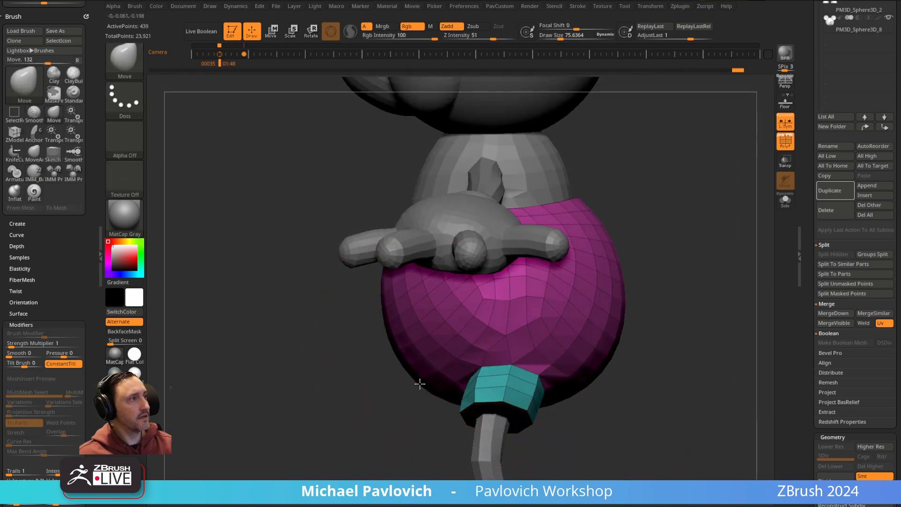
{"action": "left_click_drag", "start_coordinate": [636, 285], "coordinate": [565, 294]}
- Delete the two inner edge loops from each leg cuff with the ZModeler Insert edge action
{"action": "right_click_drag", "start_coordinate": [560, 280], "coordinate": [629, 309], "text": "ctrl"}
{"action": "key", "text": "b"}
{"action": "key", "text": "z"}
{"action": "key", "text": "m"}
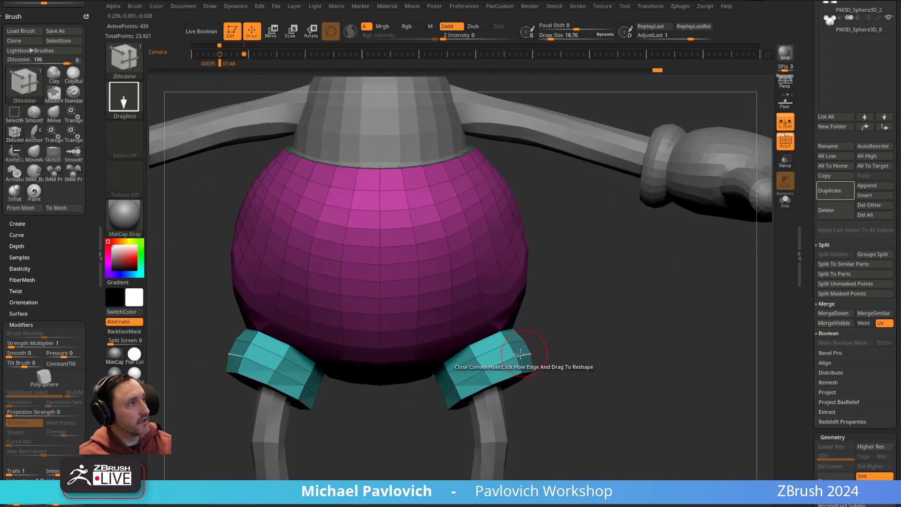
{"action": "key", "text": "space"}
{"action": "left_click", "coordinate": [498, 225]}
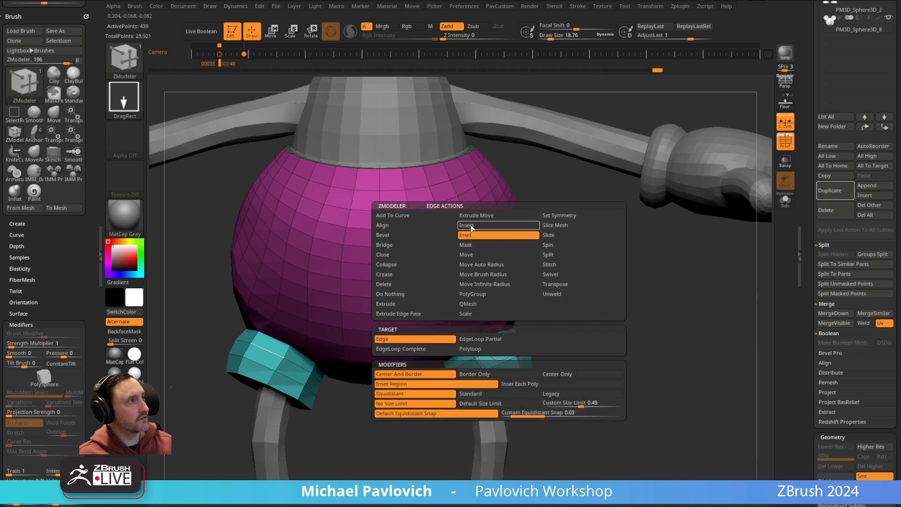
{"action": "left_click", "coordinate": [472, 337]}
{"action": "left_click", "coordinate": [495, 349], "text": "alt"}
{"action": "left_click", "coordinate": [501, 363], "text": "alt"}
- Try to insert an edge loop around each leg cuff and undo it
{"action": "key", "text": "space"}
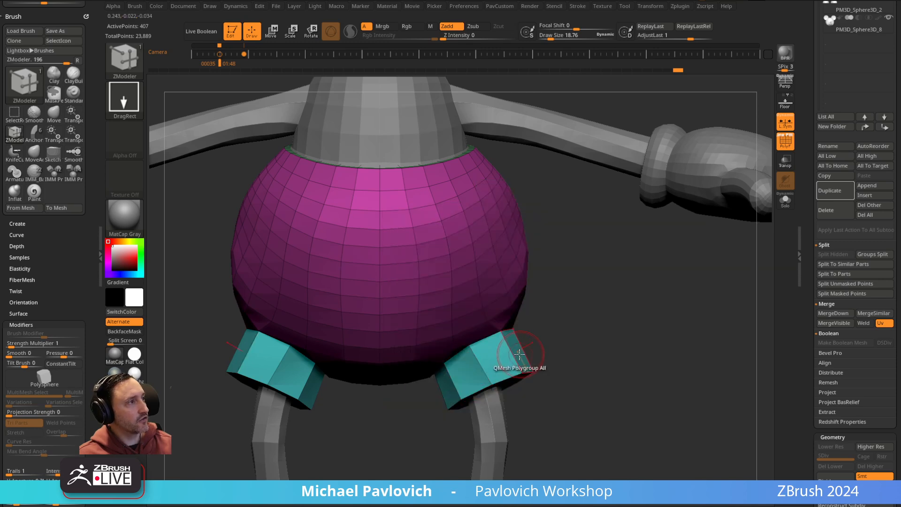
{"action": "left_click", "coordinate": [525, 353]}
{"action": "mouse_move", "coordinate": [525, 353]}
{"action": "left_mouse_down"}
{"action": "mouse_move", "coordinate": [594, 340]}
{"action": "mouse_move", "coordinate": [449, 383]}
{"action": "mouse_move", "coordinate": [525, 362]}
{"action": "left_mouse_up"}
{"action": "key", "text": "ctrl+z"}
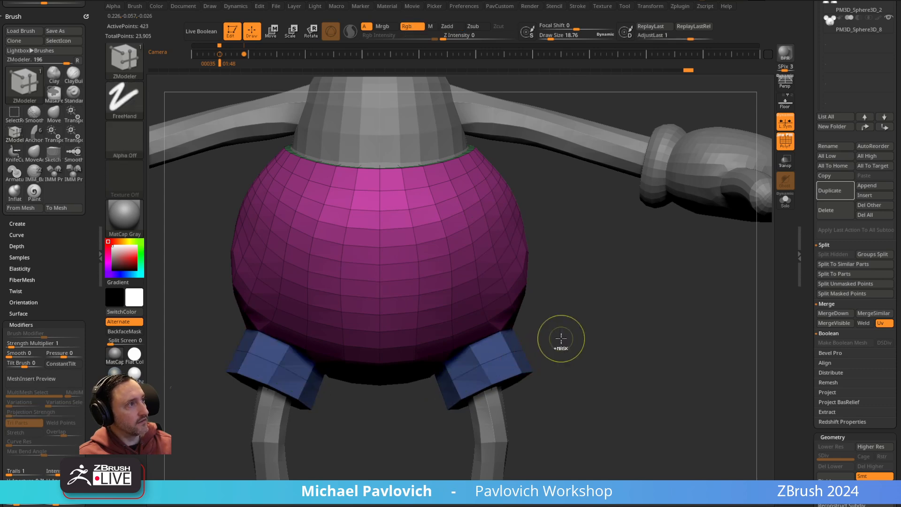
- Insert two new inner edge loops around each leg cuff with the ZModeler Single EdgeLoop target
{"action": "key", "text": "space"}
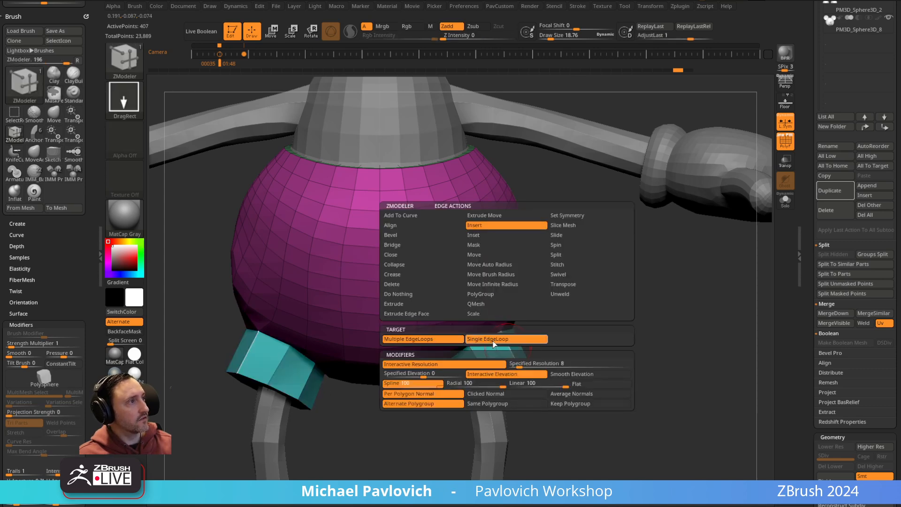
{"action": "left_click", "coordinate": [493, 341]}
{"action": "left_click", "coordinate": [513, 357]}
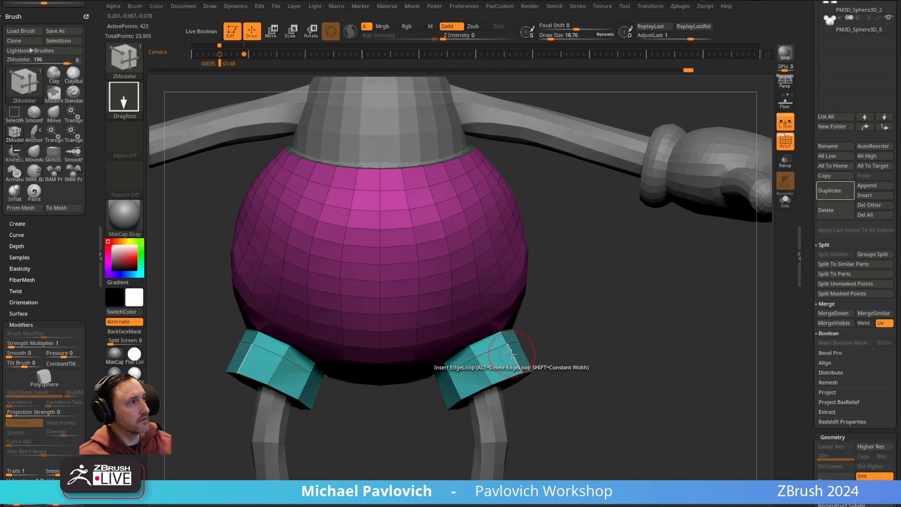
{"action": "mouse_move", "coordinate": [580, 338]}
{"action": "left_mouse_down"}
{"action": "mouse_move", "coordinate": [459, 368]}
{"action": "mouse_move", "coordinate": [567, 339]}
{"action": "mouse_move", "coordinate": [587, 342]}
{"action": "mouse_move", "coordinate": [590, 329]}
{"action": "left_mouse_up"}
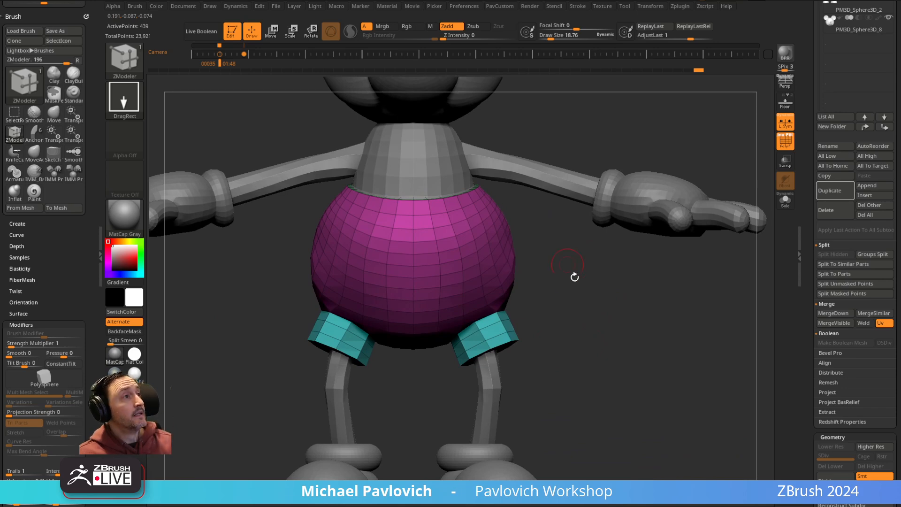
- Smooth the side and back of the shorts with the brush draw size at about 44
{"action": "key", "text": "f"}
{"action": "mouse_move", "coordinate": [662, 220]}
{"action": "left_mouse_down", "text": "alt"}
{"action": "mouse_move", "coordinate": [625, 267]}
{"action": "mouse_move", "coordinate": [635, 257]}
{"action": "mouse_move", "coordinate": [606, 241]}
{"action": "left_mouse_up", "text": "alt"}
{"action": "key", "text": "b"}
{"action": "key", "text": "s"}
{"action": "key", "text": "t"}
{"action": "key", "text": "s"}
{"action": "left_click", "coordinate": [412, 323]}
{"action": "mouse_move", "coordinate": [480, 308]}
{"action": "left_mouse_down"}
{"action": "mouse_move", "coordinate": [501, 318]}
{"action": "mouse_move", "coordinate": [453, 335]}
{"action": "mouse_move", "coordinate": [484, 337]}
{"action": "left_mouse_up"}
{"action": "right_click_drag", "start_coordinate": [484, 337], "coordinate": [457, 326]}
{"action": "left_click_drag", "start_coordinate": [436, 334], "coordinate": [476, 331], "text": "shift"}
{"action": "right_click_drag", "start_coordinate": [476, 332], "coordinate": [464, 335]}
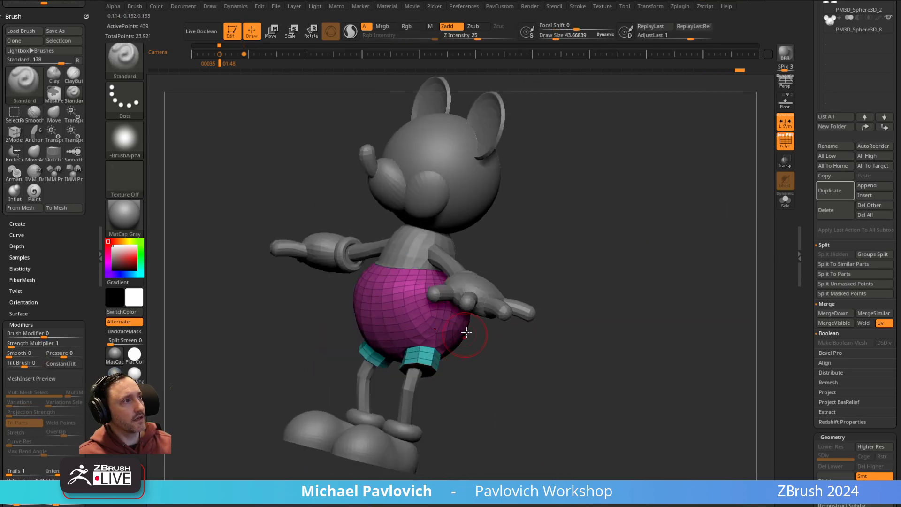
{"action": "right_click_drag", "start_coordinate": [580, 289], "coordinate": [616, 274]}
- Try Polish By Features on the whole shorts and undo it
{"action": "key", "text": "space"}
{"action": "left_click", "coordinate": [589, 218]}
{"action": "left_click", "coordinate": [589, 218]}
{"action": "left_click", "coordinate": [589, 219]}
{"action": "key", "text": "ctrl+z"}
- Isolate the main body polygroup of the shorts by hiding the leg cuffs
{"action": "right_click_drag", "start_coordinate": [565, 219], "coordinate": [570, 238]}
{"action": "right_click_drag", "start_coordinate": [570, 238], "coordinate": [573, 258], "text": "ctrl"}
{"action": "left_click", "coordinate": [446, 308], "text": "ctrl+shift"}
- Try Polish By Features with its alternate mode on the isolated shorts body and undo it
{"action": "key", "text": "space"}
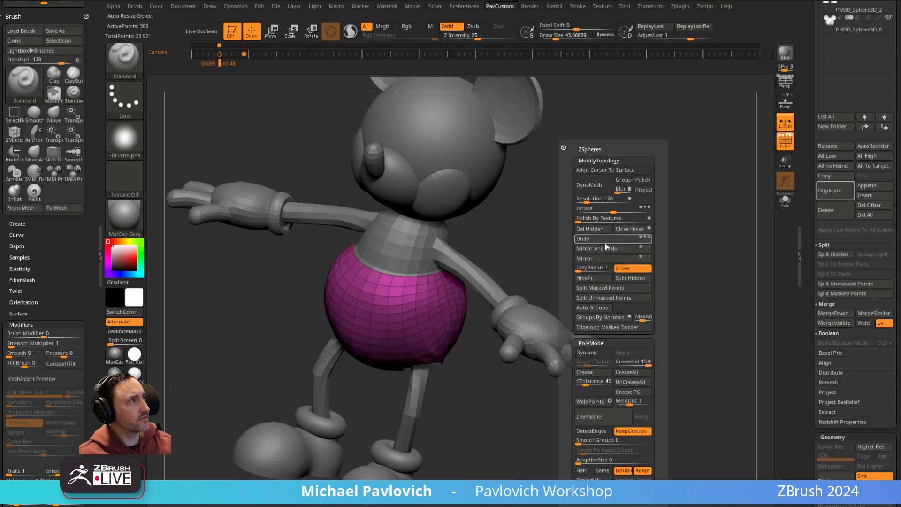
{"action": "left_click", "coordinate": [649, 218]}
{"action": "left_click", "coordinate": [580, 218]}
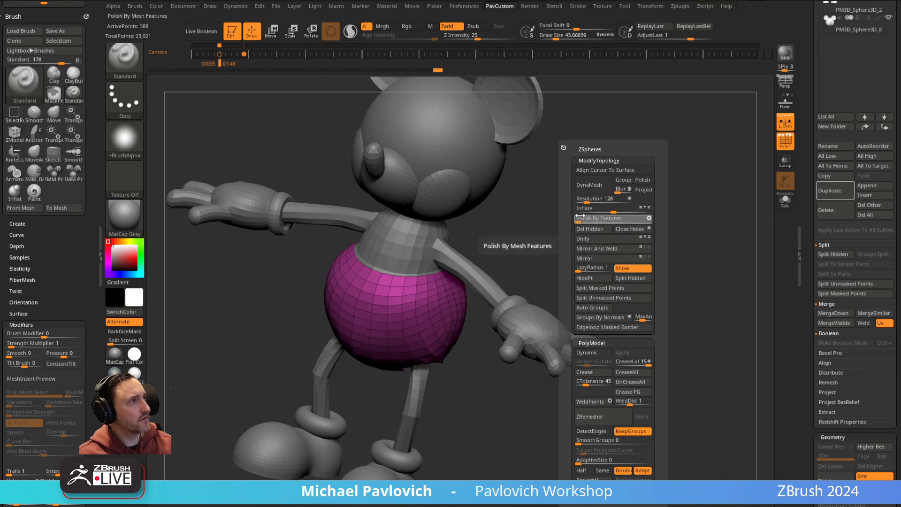
{"action": "left_click", "coordinate": [601, 232], "text": "ctrl+shift"}
{"action": "key", "text": "ctrl+z"}
{"action": "key", "text": "ctrl+z"}
{"action": "right_click_drag", "start_coordinate": [599, 233], "coordinate": [625, 226]}
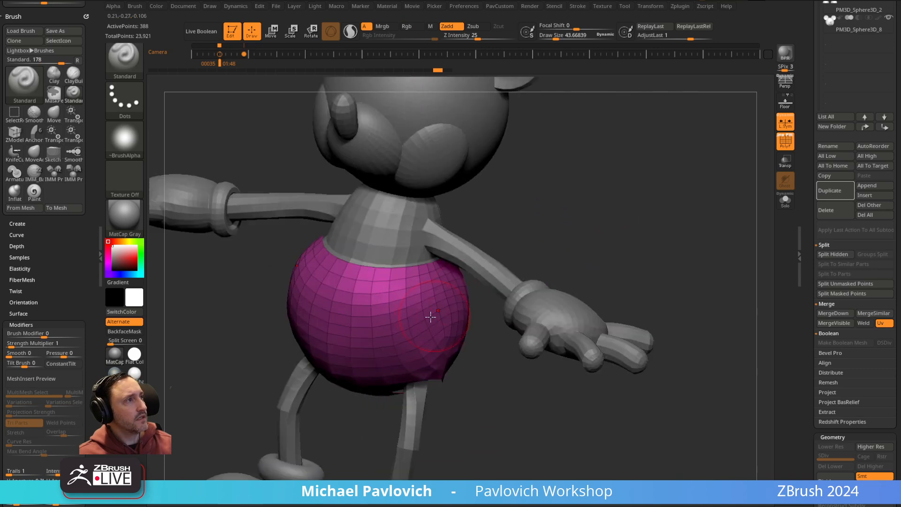
- Smooth the isolated shorts body around its front, side and back, and unhide the leg cuffs
{"action": "key", "text": "shift"}
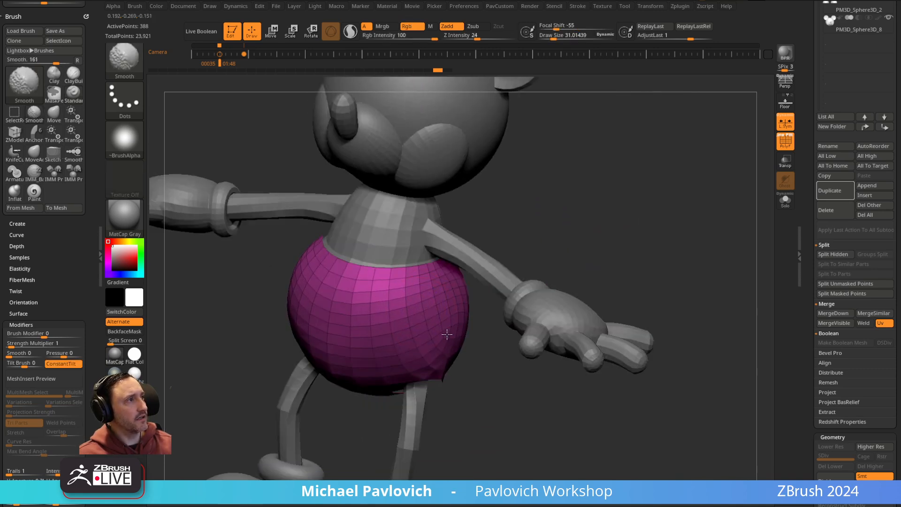
{"action": "left_click_drag", "start_coordinate": [384, 305], "coordinate": [422, 337], "text": "shift"}
{"action": "right_click_drag", "start_coordinate": [598, 249], "coordinate": [493, 261]}
{"action": "mouse_move", "coordinate": [451, 323]}
{"action": "left_mouse_down", "text": "shift"}
{"action": "mouse_move", "coordinate": [473, 343]}
{"action": "mouse_move", "coordinate": [497, 306]}
{"action": "left_mouse_up", "text": "shift"}
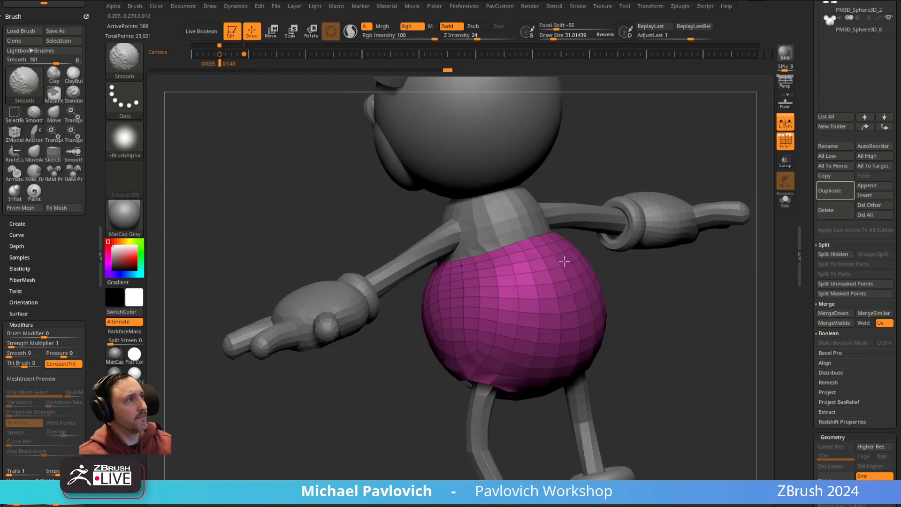
{"action": "right_click_drag", "start_coordinate": [386, 410], "coordinate": [503, 317]}
{"action": "right_click_drag", "start_coordinate": [519, 365], "coordinate": [569, 334]}
{"action": "left_click", "coordinate": [541, 364], "text": "ctrl+shift"}
{"action": "right_click_drag", "start_coordinate": [570, 334], "coordinate": [592, 355], "text": "ctrl"}
- Duplicate the shorts subtool and show only the copy
{"action": "left_click_drag", "start_coordinate": [807, 206], "coordinate": [807, 279]}
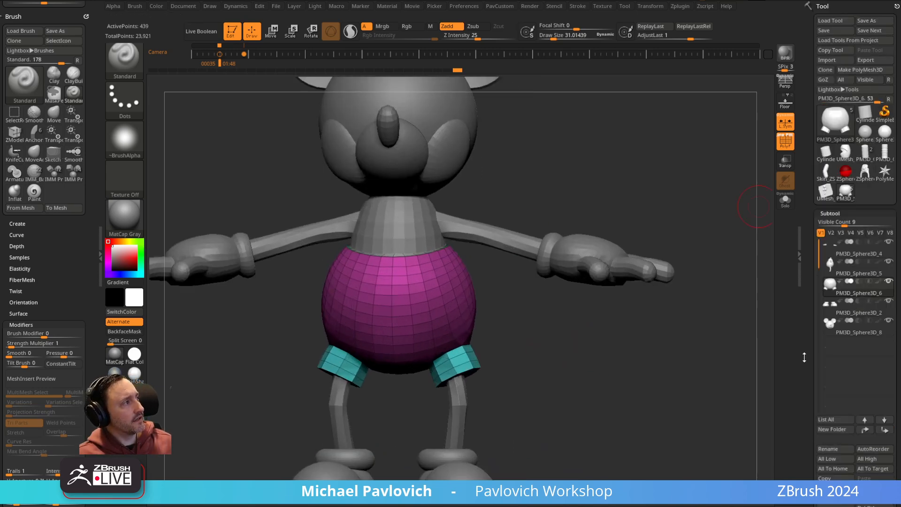
{"action": "left_click_drag", "start_coordinate": [804, 356], "coordinate": [803, 298]}
{"action": "left_click", "coordinate": [833, 369]}
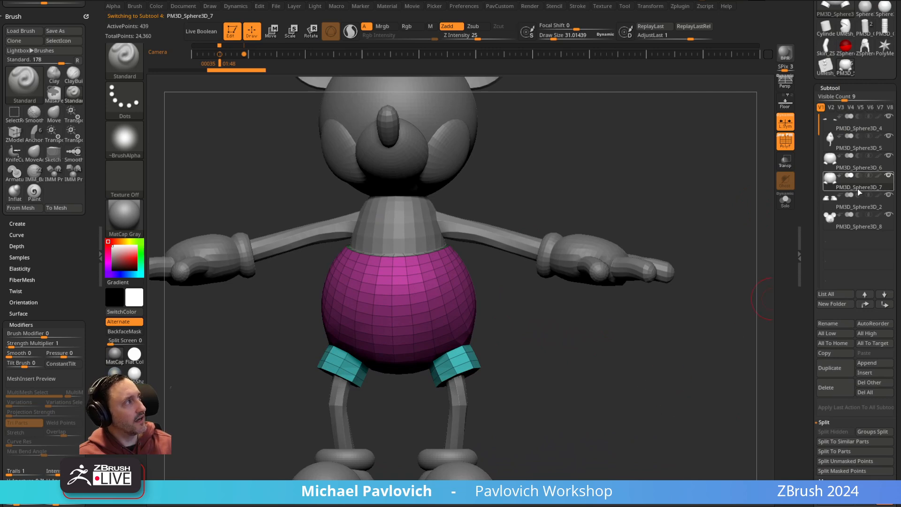
{"action": "left_click", "coordinate": [888, 176], "text": "shift"}
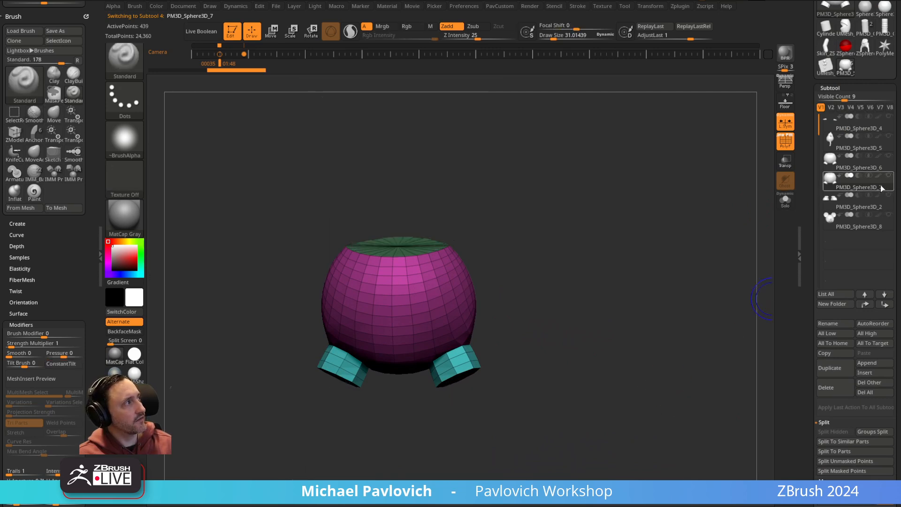
- Divide the duplicated shorts twice with the polyframe turned off, and quick-save the project
{"action": "right_click_drag", "start_coordinate": [558, 246], "coordinate": [618, 227], "text": "ctrl"}
{"action": "key", "text": "ctrl+d"}
{"action": "key", "text": "ctrl+d"}
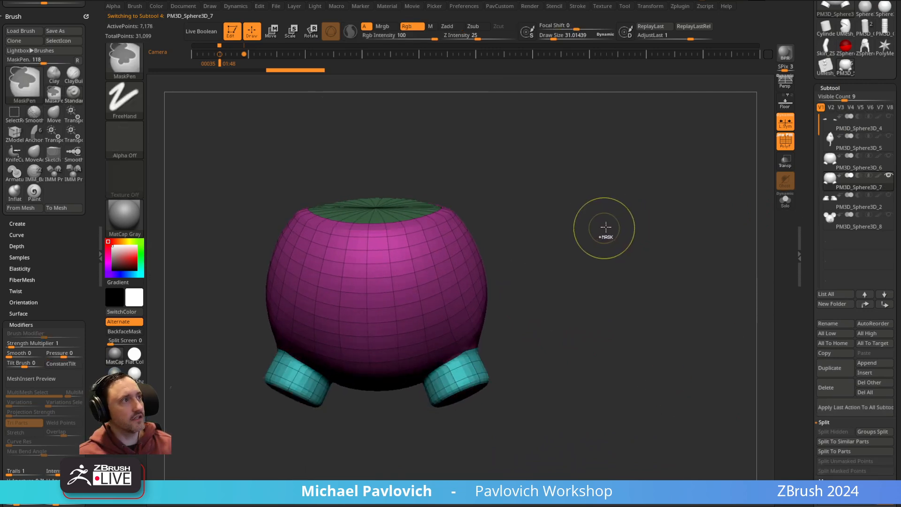
{"action": "left_click", "coordinate": [789, 146]}
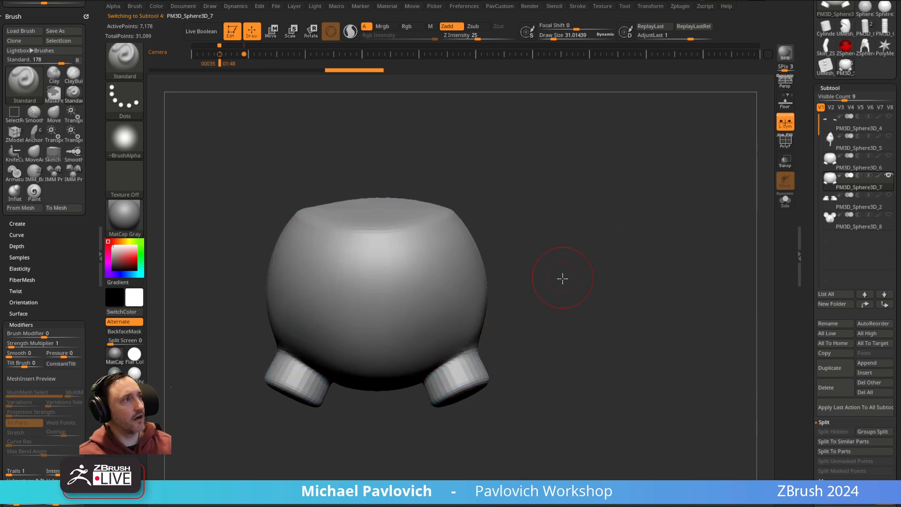
{"action": "left_click_drag", "start_coordinate": [563, 277], "coordinate": [556, 273]}
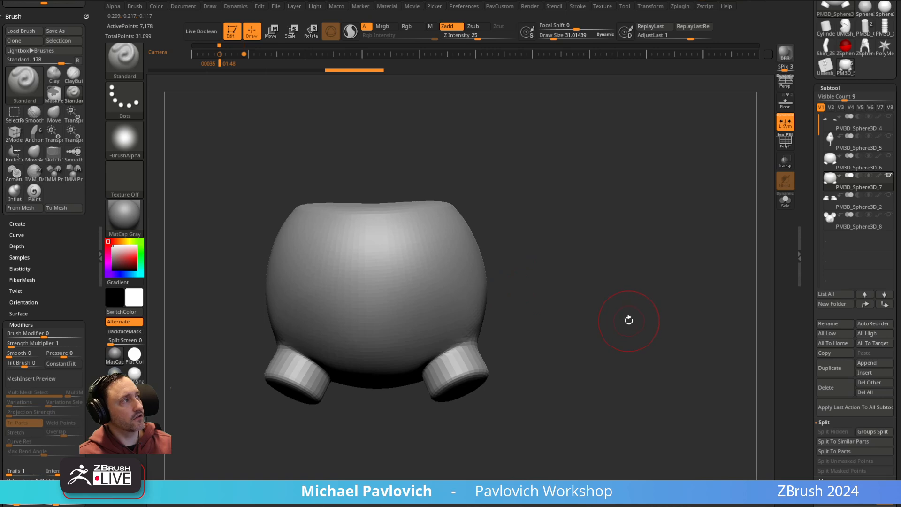
{"action": "key", "text": "ctrl+s"}
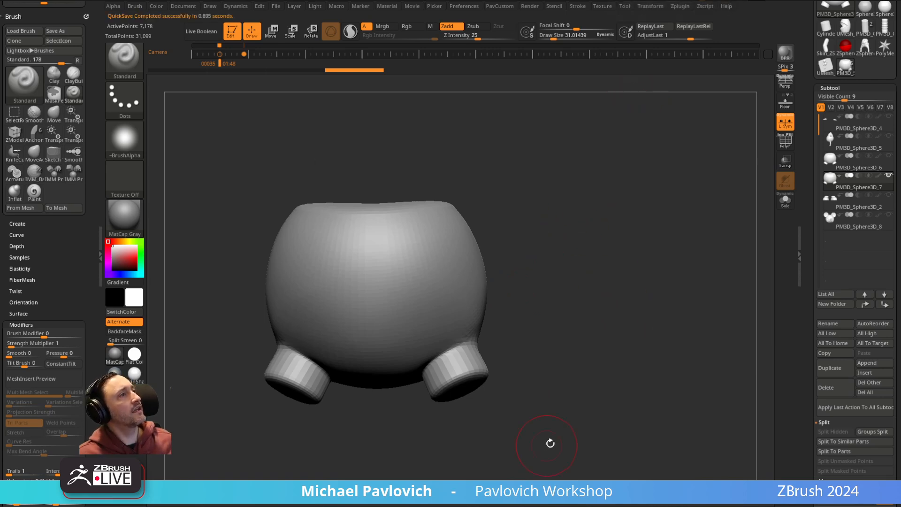
- Leave Edit mode with a cleared canvas and choose the Circle3D primitive as the active tool
{"action": "left_click", "coordinate": [232, 32]}
{"action": "key", "text": "ctrl+n"}
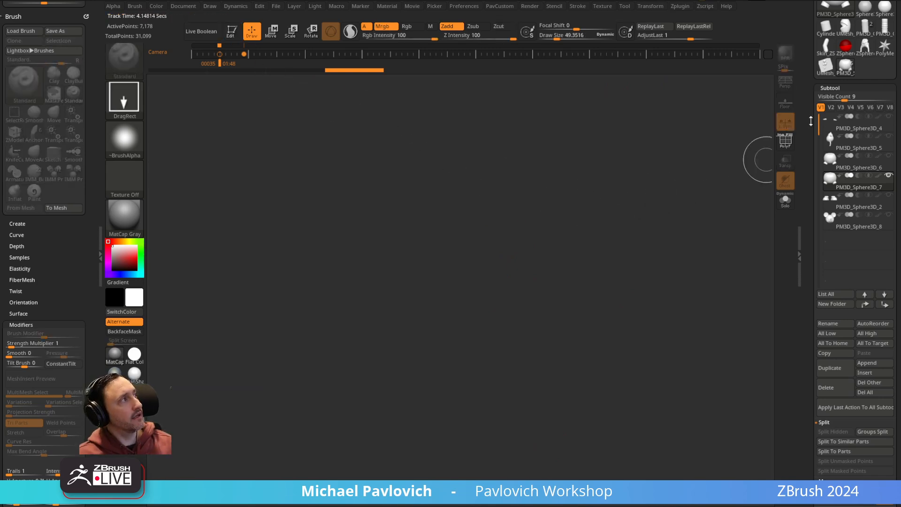
{"action": "scroll", "coordinate": [854, 140], "scroll_direction": "up", "scroll_amount": 3}
{"action": "left_click", "coordinate": [835, 123]}
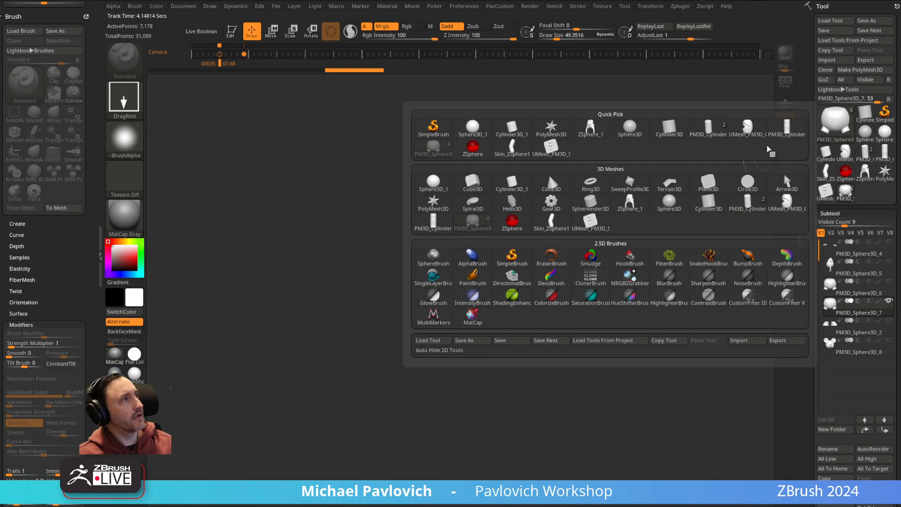
{"action": "mouse_move", "coordinate": [741, 193]}
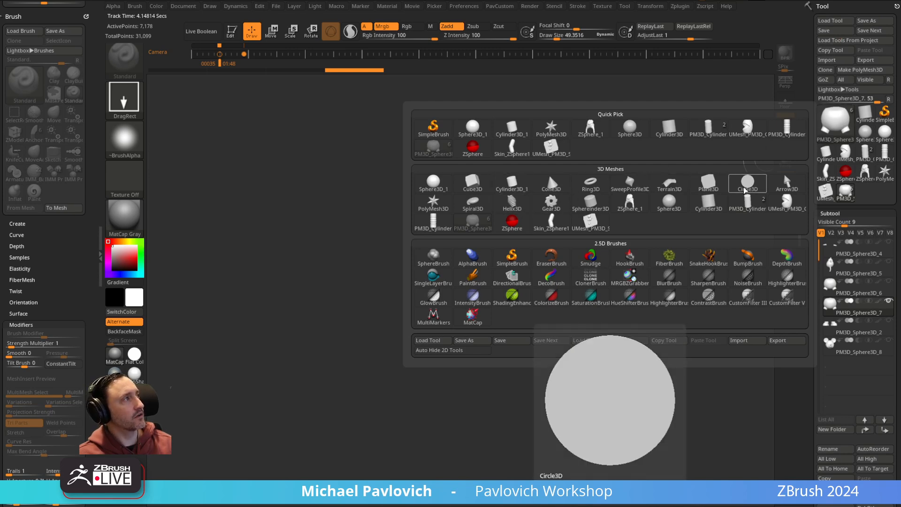
{"action": "mouse_move", "coordinate": [660, 209]}
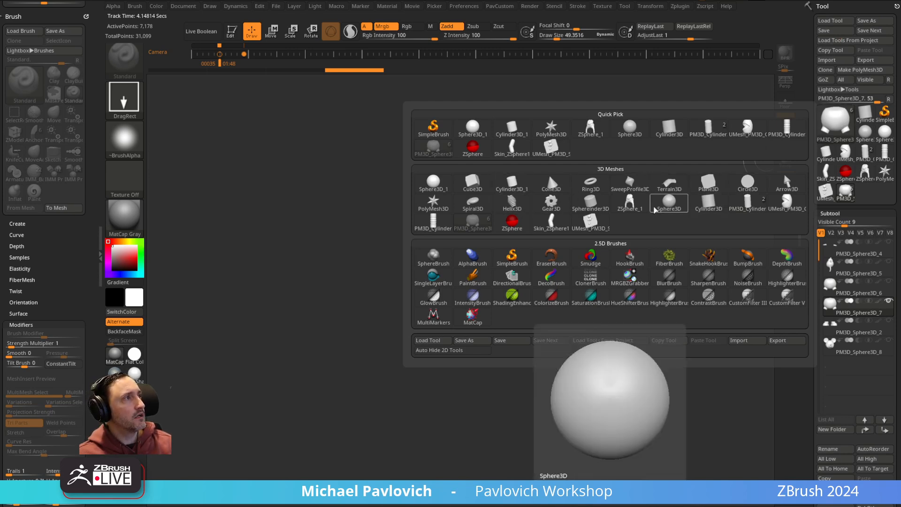
{"action": "left_click", "coordinate": [748, 183]}
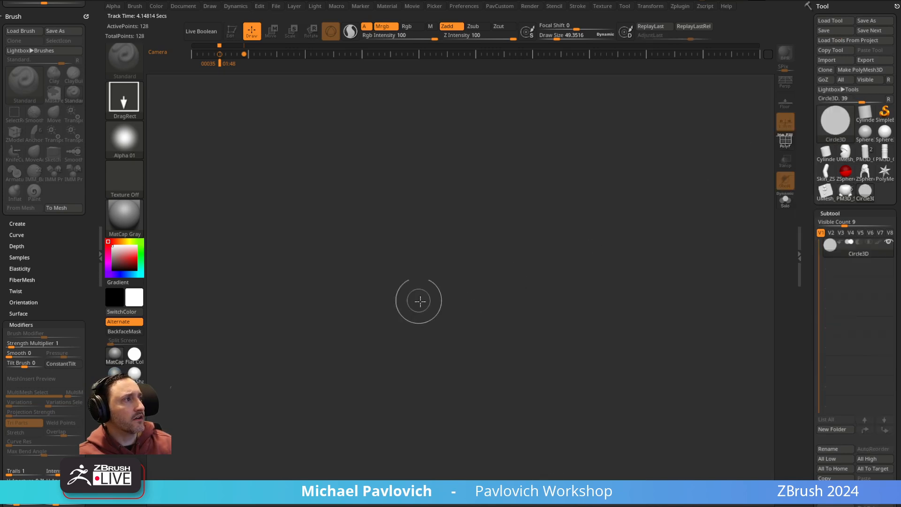
- Draw the circle primitive on the canvas in Edit mode with the polyframe on, and switch to the flat Cylinder3D
{"action": "left_click_drag", "start_coordinate": [420, 308], "coordinate": [474, 277]}
{"action": "left_click", "coordinate": [233, 32]}
{"action": "key", "text": "shift+f"}
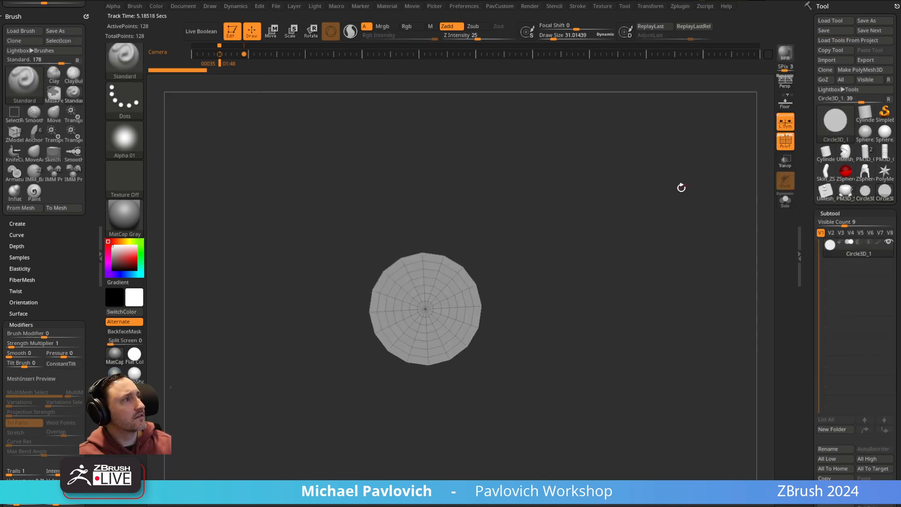
{"action": "left_click", "coordinate": [832, 126]}
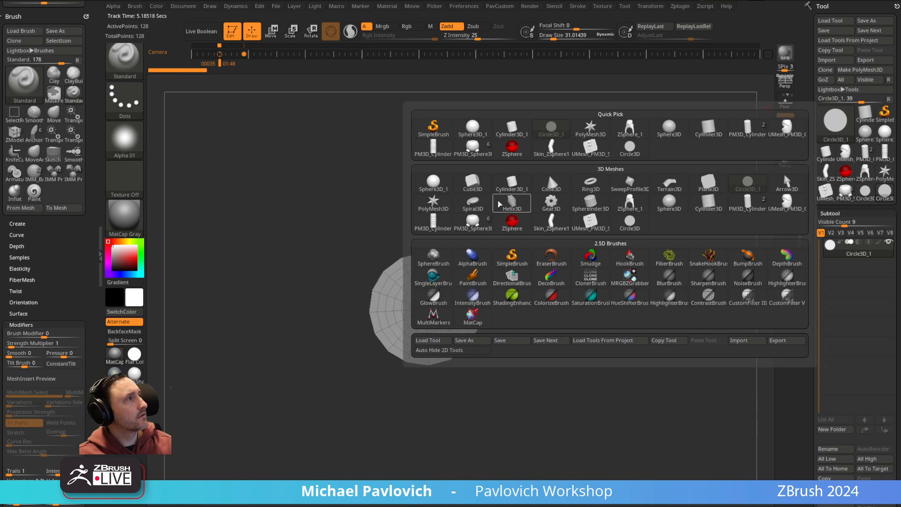
{"action": "left_click", "coordinate": [709, 202]}
{"action": "mouse_move", "coordinate": [569, 234]}
{"action": "left_mouse_down"}
{"action": "mouse_move", "coordinate": [612, 203]}
{"action": "mouse_move", "coordinate": [616, 238]}
{"action": "mouse_move", "coordinate": [573, 237]}
{"action": "left_mouse_up"}
{"action": "key", "text": "w"}
{"action": "left_click_drag", "start_coordinate": [383, 283], "coordinate": [440, 338]}
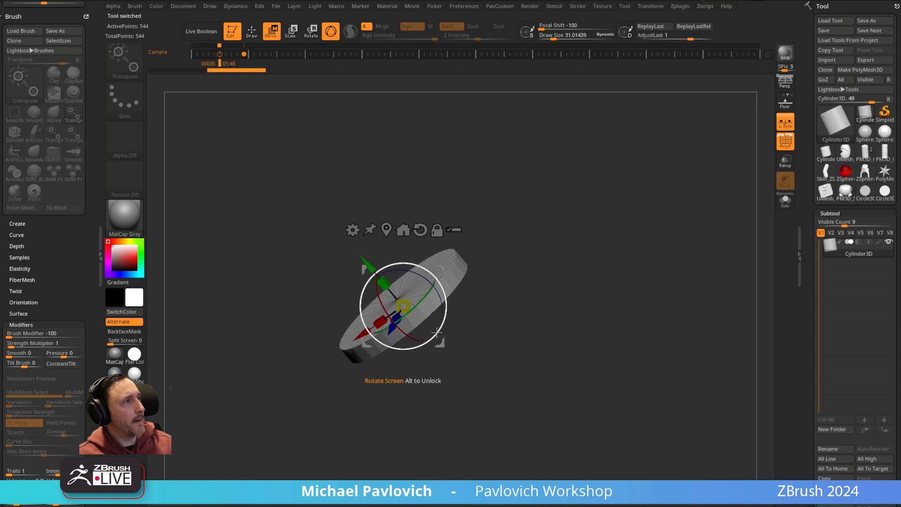
{"action": "key", "text": "q"}
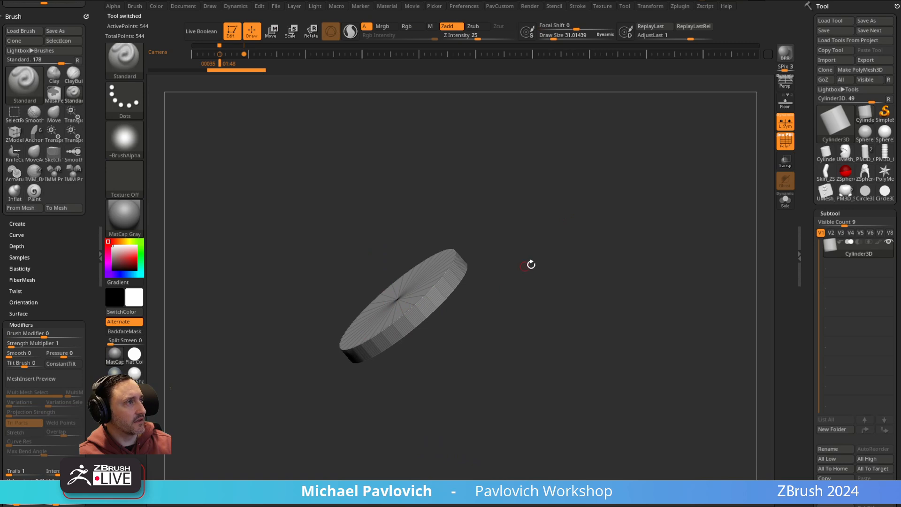
- Convert the flat cylinder to a PolyMesh3D and split its caps and rim into polygroups by normals
{"action": "left_click", "coordinate": [847, 72]}
{"action": "key", "text": "f"}
{"action": "left_click_drag", "start_coordinate": [649, 189], "coordinate": [653, 230]}
{"action": "key", "text": "4"}
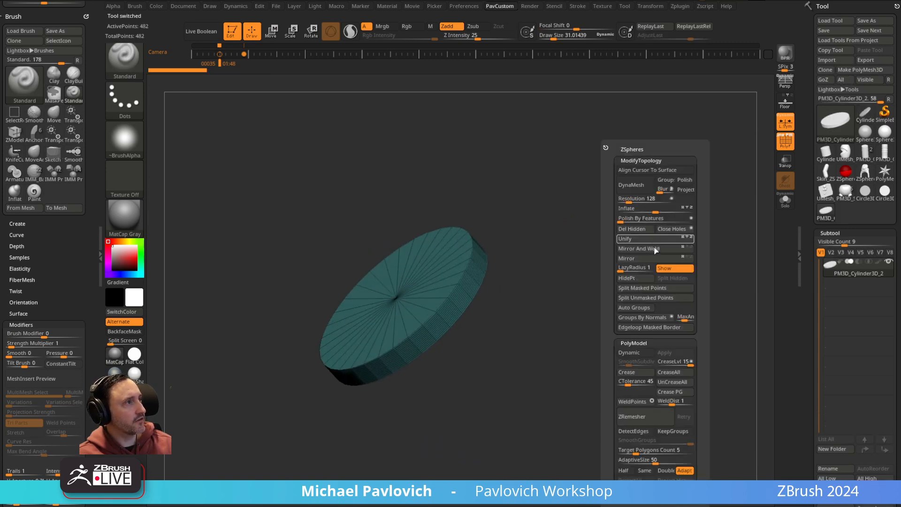
{"action": "left_click", "coordinate": [652, 313]}
{"action": "left_click_drag", "start_coordinate": [570, 351], "coordinate": [470, 242]}
- Remove the surplus edge loops around the disc's rim with Delete Loops
{"action": "left_click_drag", "start_coordinate": [802, 259], "coordinate": [798, 107]}
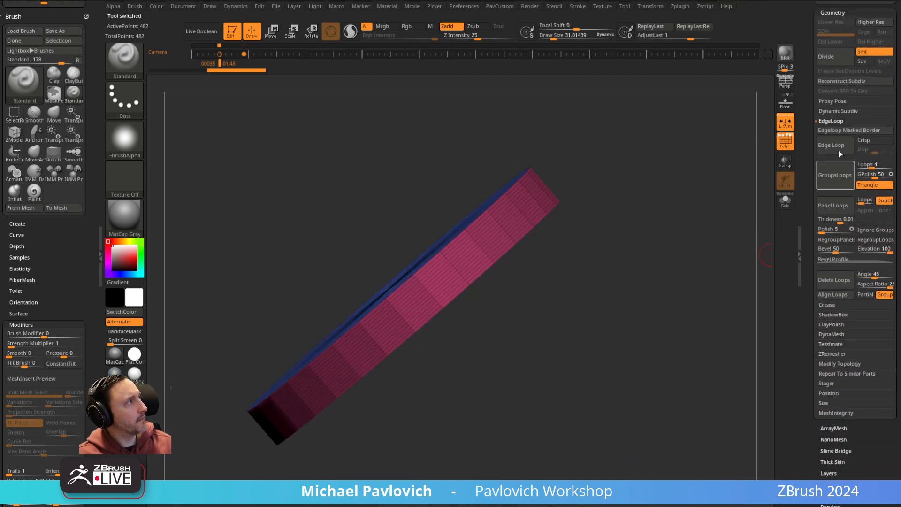
{"action": "key", "text": "shift"}
{"action": "left_click", "coordinate": [832, 120], "text": "shift"}
{"action": "left_click", "coordinate": [832, 120], "text": "shift"}
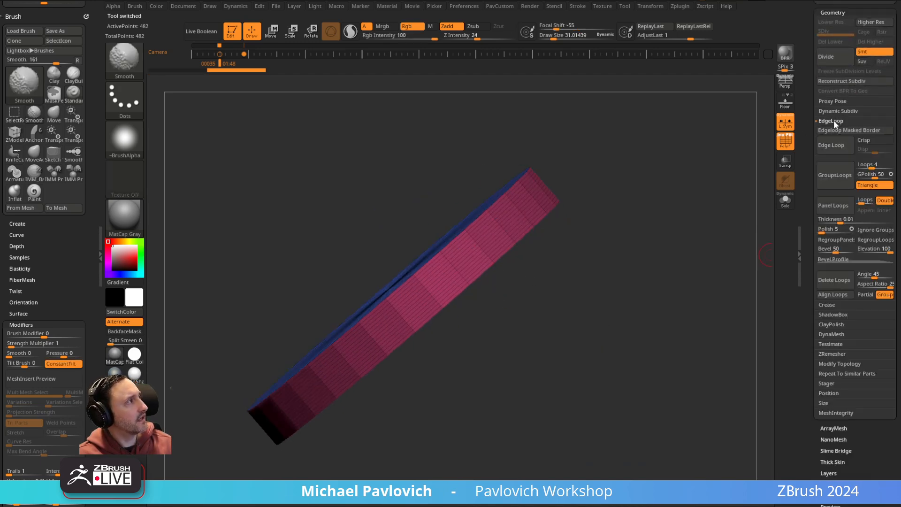
{"action": "left_click", "coordinate": [836, 280]}
{"action": "left_click_drag", "start_coordinate": [677, 302], "coordinate": [568, 320]}
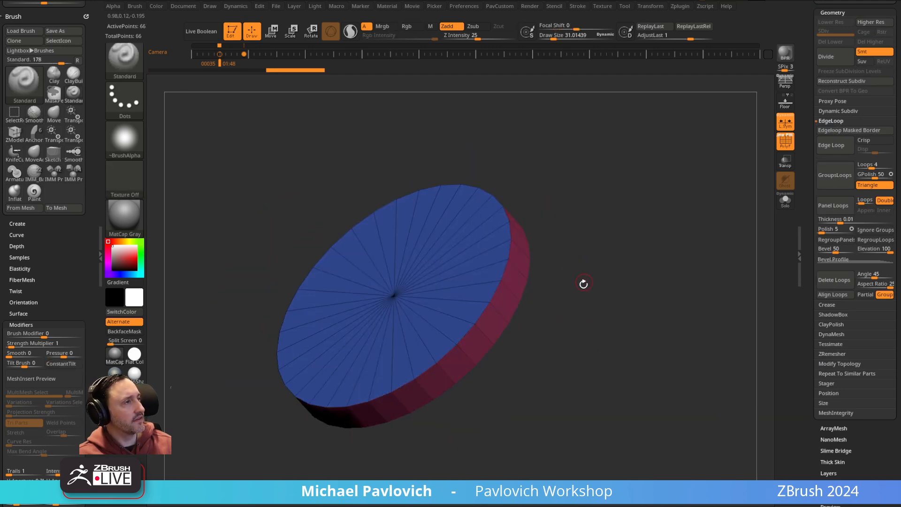
- ZRemesh the disc with Same density, AdaptiveSize 0 and KeepGroups on
{"action": "right_click_drag", "start_coordinate": [393, 281], "coordinate": [435, 261]}
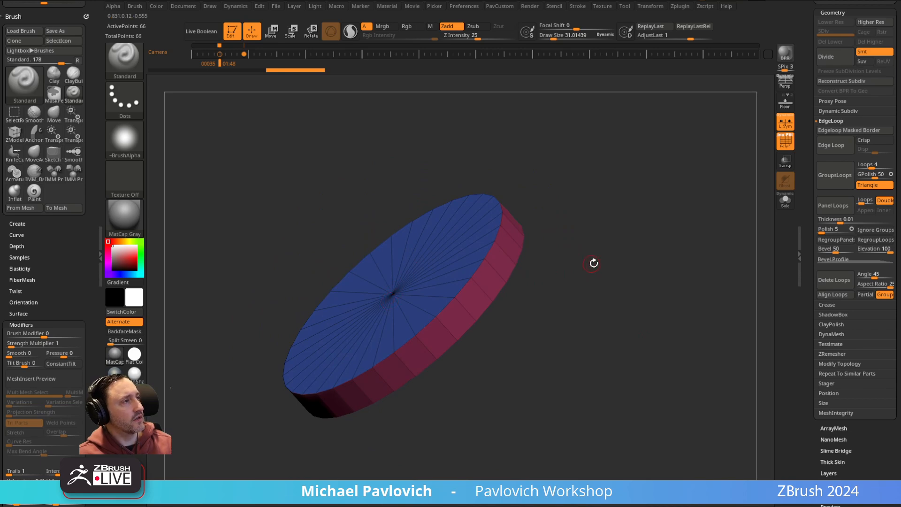
{"action": "right_click_drag", "start_coordinate": [513, 241], "coordinate": [469, 294]}
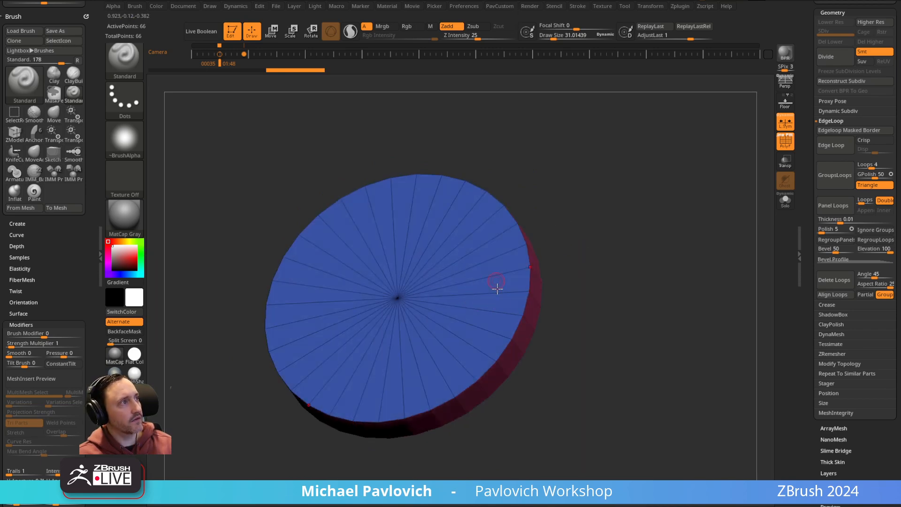
{"action": "key", "text": "space"}
{"action": "left_click", "coordinate": [592, 472]}
{"action": "left_click", "coordinate": [610, 472]}
{"action": "left_click_drag", "start_coordinate": [607, 463], "coordinate": [585, 465]}
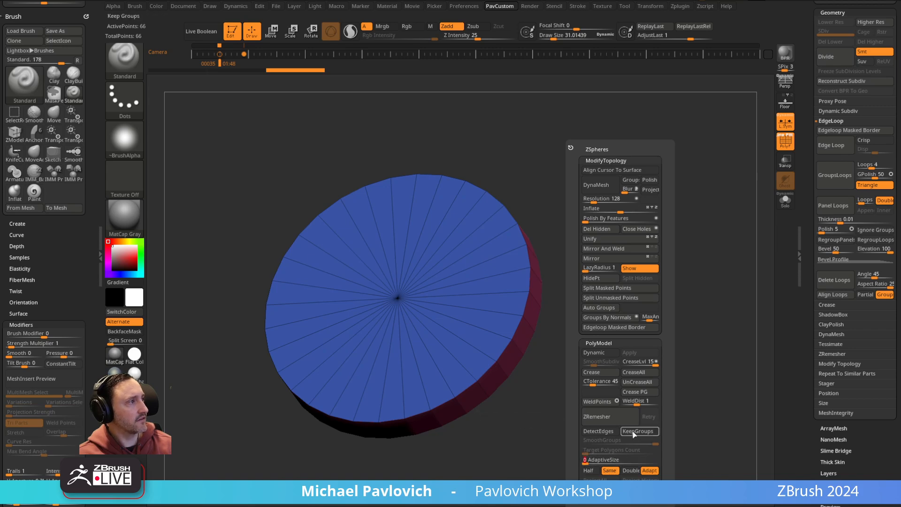
{"action": "left_click", "coordinate": [629, 417]}
{"action": "mouse_move", "coordinate": [629, 288]}
{"action": "left_mouse_down"}
{"action": "mouse_move", "coordinate": [554, 187]}
{"action": "mouse_move", "coordinate": [599, 276]}
{"action": "mouse_move", "coordinate": [406, 235]}
{"action": "mouse_move", "coordinate": [543, 232]}
{"action": "mouse_move", "coordinate": [522, 193]}
{"action": "mouse_move", "coordinate": [566, 274]}
{"action": "mouse_move", "coordinate": [557, 276]}
{"action": "left_mouse_up"}
- Uncrease all edges of the disc, divide it once and delete its lower subdivision level
{"action": "key", "text": "w"}
{"action": "key", "text": "grave"}
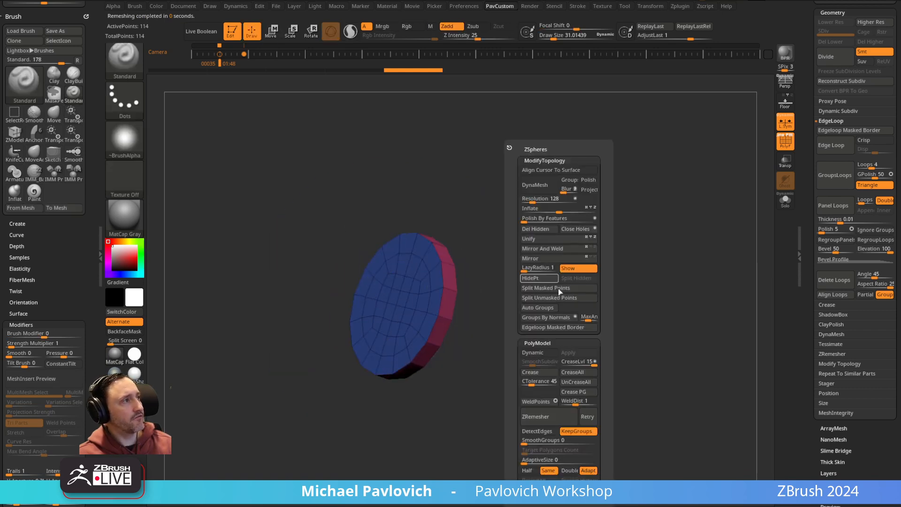
{"action": "left_click", "coordinate": [582, 382]}
{"action": "key", "text": "ctrl+d"}
{"action": "mouse_move", "coordinate": [521, 334]}
{"action": "left_mouse_down"}
{"action": "mouse_move", "coordinate": [564, 275]}
{"action": "mouse_move", "coordinate": [595, 256]}
{"action": "mouse_move", "coordinate": [592, 218]}
{"action": "mouse_move", "coordinate": [568, 244]}
{"action": "mouse_move", "coordinate": [598, 291]}
{"action": "left_mouse_up"}
{"action": "left_click", "coordinate": [833, 42]}
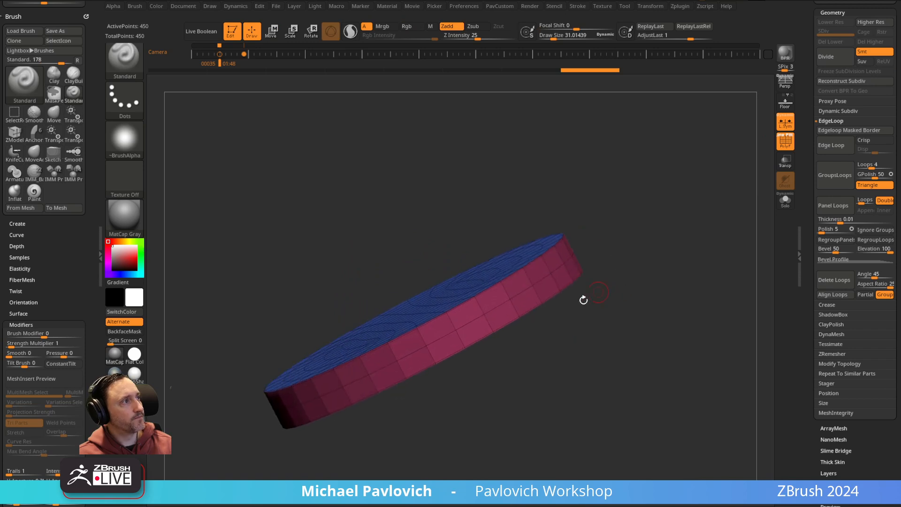
- Delete the middle edge loop around the disc's rim with the ZModeler brush
{"action": "key", "text": "b"}
{"action": "key", "text": "z"}
{"action": "key", "text": "m"}
{"action": "key", "text": "space"}
{"action": "left_click", "coordinate": [493, 311], "text": "alt"}
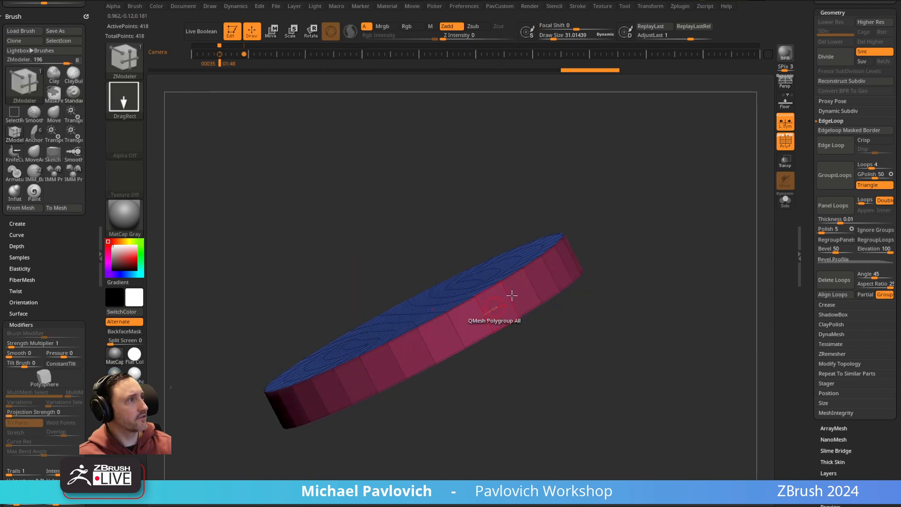
- Turn the disc's flat face toward the camera, create a new InsertMesh brush from it and test the brush
{"action": "right_click_drag", "start_coordinate": [497, 306], "coordinate": [460, 301], "text": "ctrl"}
{"action": "key", "text": "w"}
{"action": "key", "text": "q"}
{"action": "mouse_move", "coordinate": [668, 256]}
{"action": "left_mouse_down", "text": "shift"}
{"action": "mouse_move", "coordinate": [661, 283]}
{"action": "mouse_move", "coordinate": [648, 268]}
{"action": "mouse_move", "coordinate": [577, 274]}
{"action": "left_mouse_up", "text": "shift"}
{"action": "left_click_drag", "start_coordinate": [516, 227], "coordinate": [627, 244]}
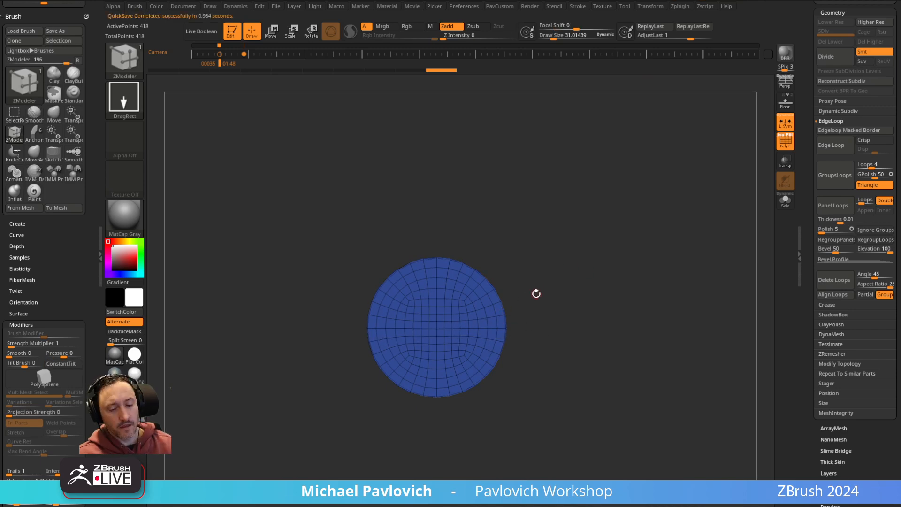
{"action": "key", "text": "b"}
{"action": "left_click", "coordinate": [339, 487]}
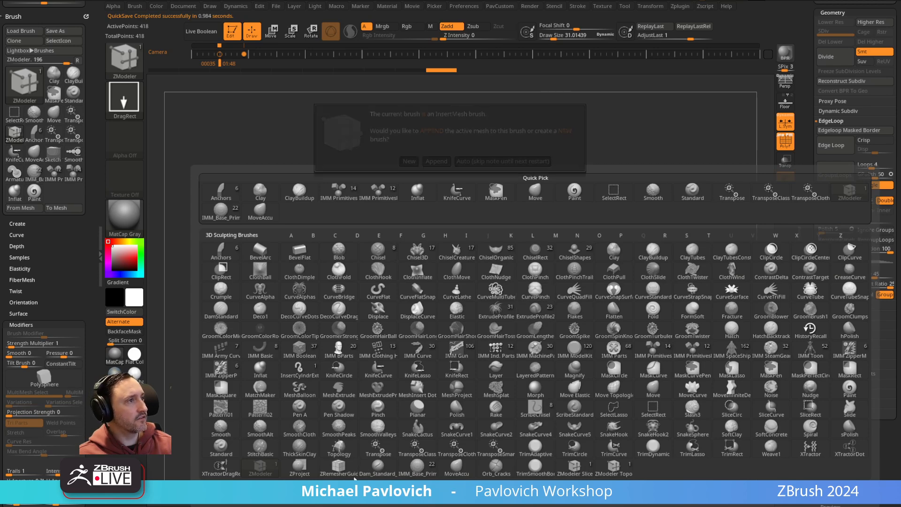
{"action": "left_click", "coordinate": [409, 161]}
{"action": "left_click_drag", "start_coordinate": [452, 333], "coordinate": [486, 347]}
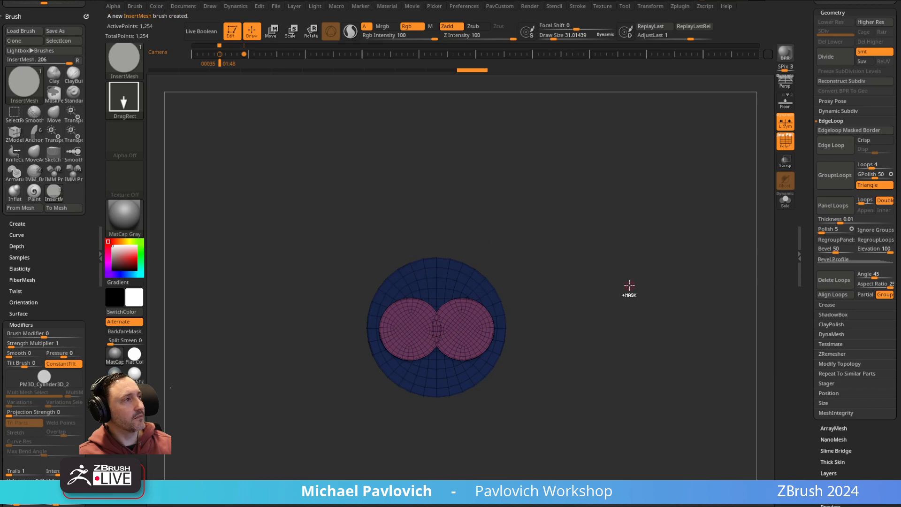
{"action": "key", "text": "ctrl+z"}
- Return to the Mickey model's shorts and delete their lower subdivision levels
{"action": "left_click_drag", "start_coordinate": [806, 179], "coordinate": [792, 301]}
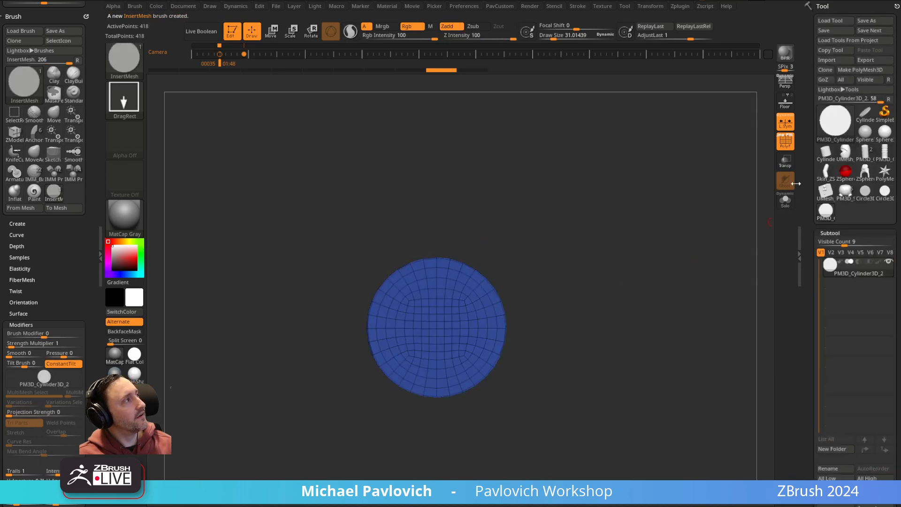
{"action": "left_click", "coordinate": [846, 191]}
{"action": "key", "text": "f"}
{"action": "mouse_move", "coordinate": [672, 255]}
{"action": "left_mouse_down"}
{"action": "mouse_move", "coordinate": [666, 304]}
{"action": "mouse_move", "coordinate": [654, 204]}
{"action": "mouse_move", "coordinate": [640, 265]}
{"action": "mouse_move", "coordinate": [681, 270]}
{"action": "left_mouse_up"}
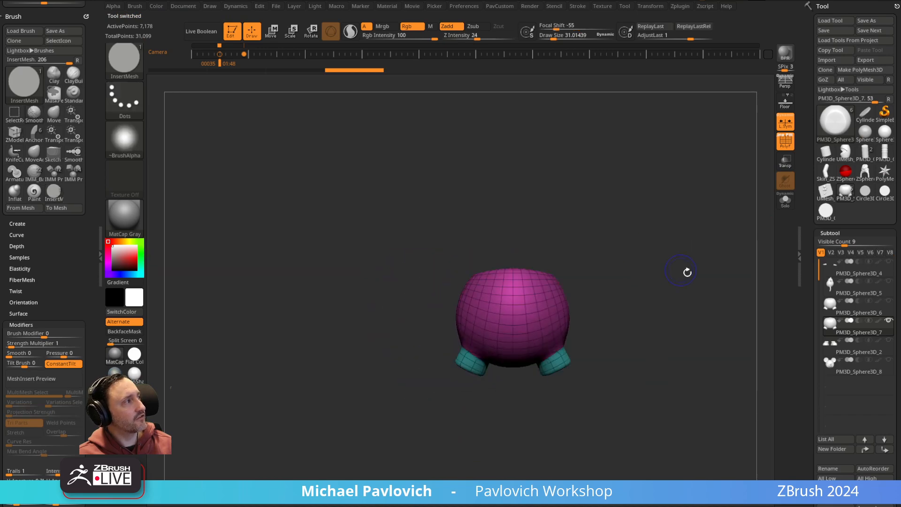
{"action": "key", "text": "f"}
{"action": "scroll", "coordinate": [836, 149], "scroll_direction": "down", "scroll_amount": 10}
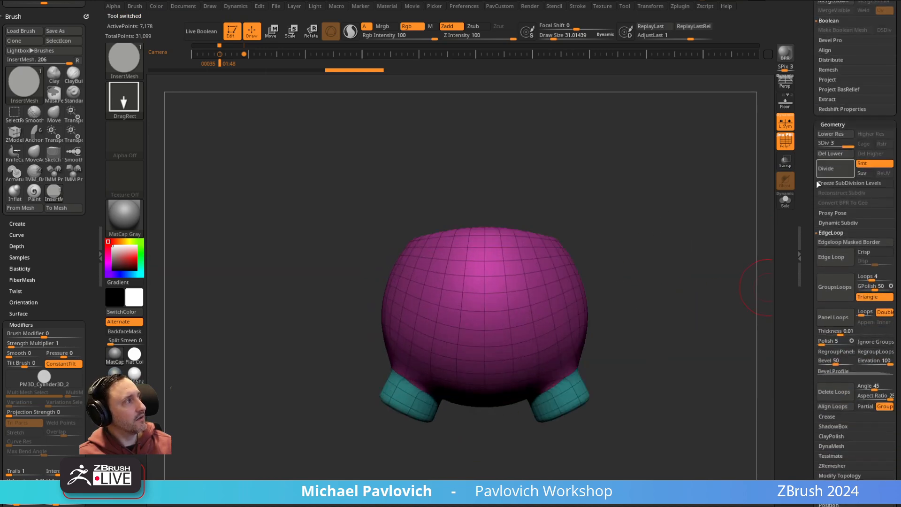
{"action": "left_click", "coordinate": [835, 154]}
- Try inserting a mirrored pair of buttons on the front of the shorts
{"action": "left_click_drag", "start_coordinate": [676, 255], "coordinate": [641, 264], "text": "alt"}
{"action": "left_click_drag", "start_coordinate": [474, 290], "coordinate": [485, 324]}
{"action": "left_click_drag", "start_coordinate": [688, 256], "coordinate": [640, 211]}
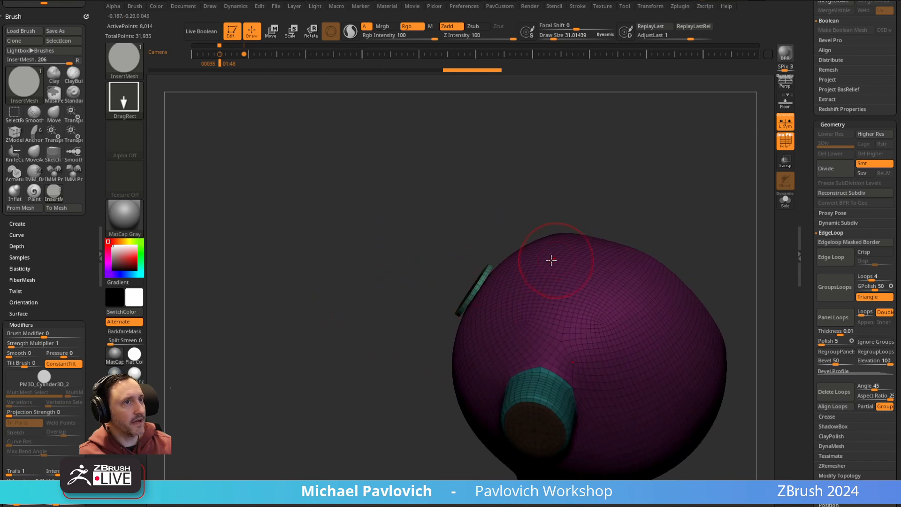
{"action": "key", "text": "ctrl+z"}
- Set the InsertMesh brush's Projection Strength to 100 and try inserting the front buttons again
{"action": "scroll", "coordinate": [42, 253], "scroll_direction": "down", "scroll_amount": 5}
{"action": "left_click_drag", "start_coordinate": [27, 260], "coordinate": [91, 254]}
{"action": "left_click_drag", "start_coordinate": [583, 152], "coordinate": [582, 191], "text": "shift"}
{"action": "left_click_drag", "start_coordinate": [476, 294], "coordinate": [494, 328]}
{"action": "left_click_drag", "start_coordinate": [629, 122], "coordinate": [650, 313]}
{"action": "key", "text": "ctrl+z"}
- Show the reference drawings and insert the two front buttons on the shorts to match the front view
{"action": "key", "text": "f"}
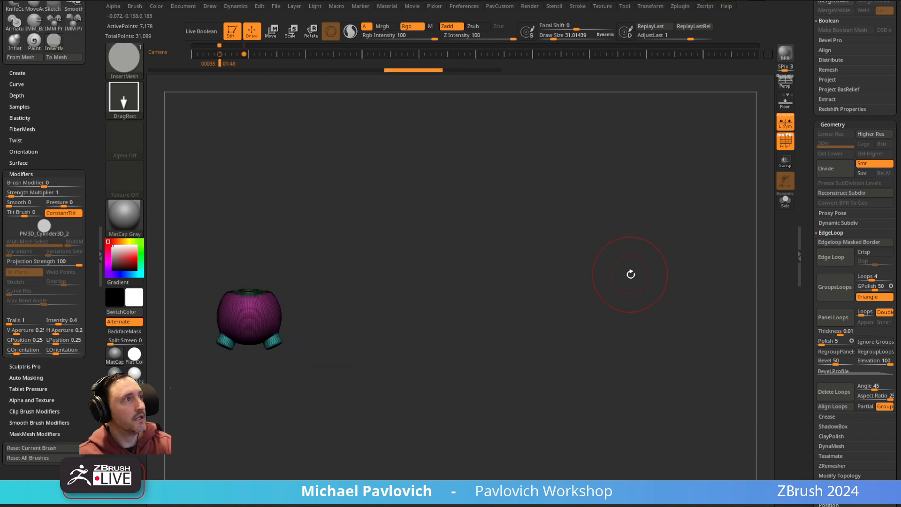
{"action": "key", "text": "shift+z"}
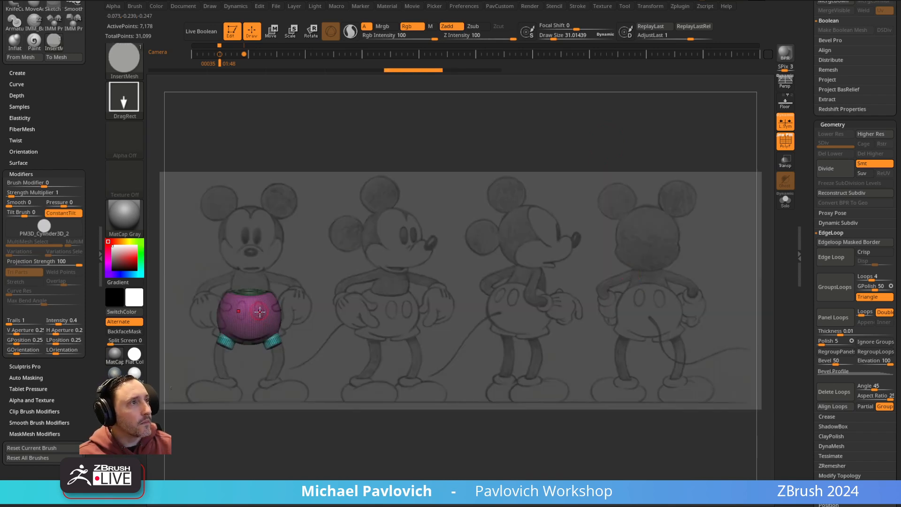
{"action": "key", "text": "ctrl+shift+z"}
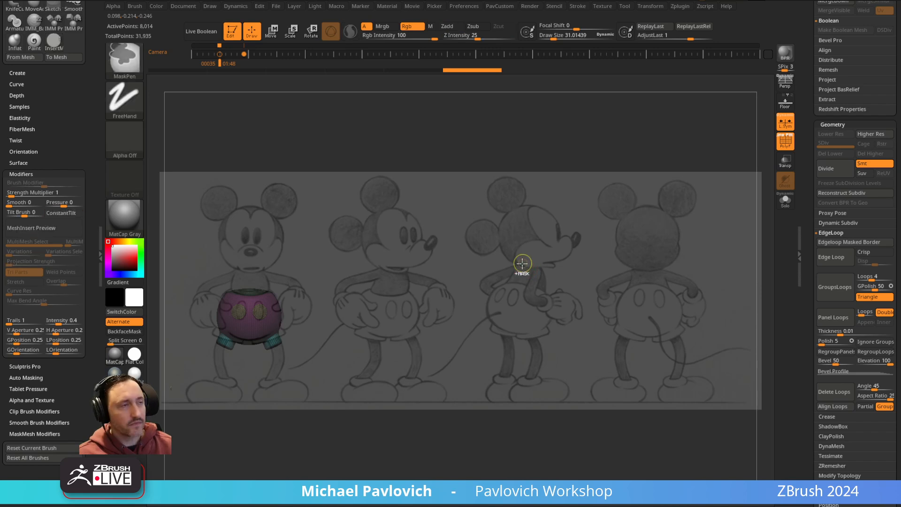
{"action": "key", "text": "ctrl+z"}
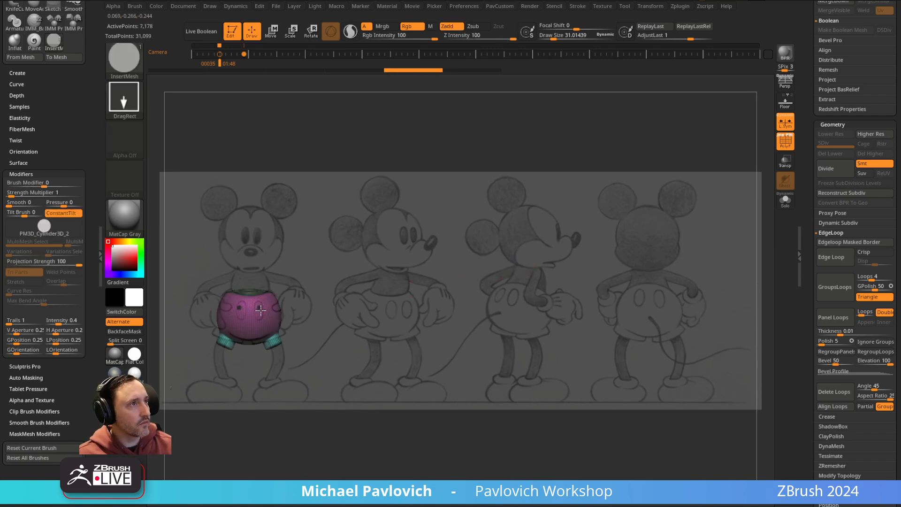
{"action": "key", "text": "ctrl+shift+z"}
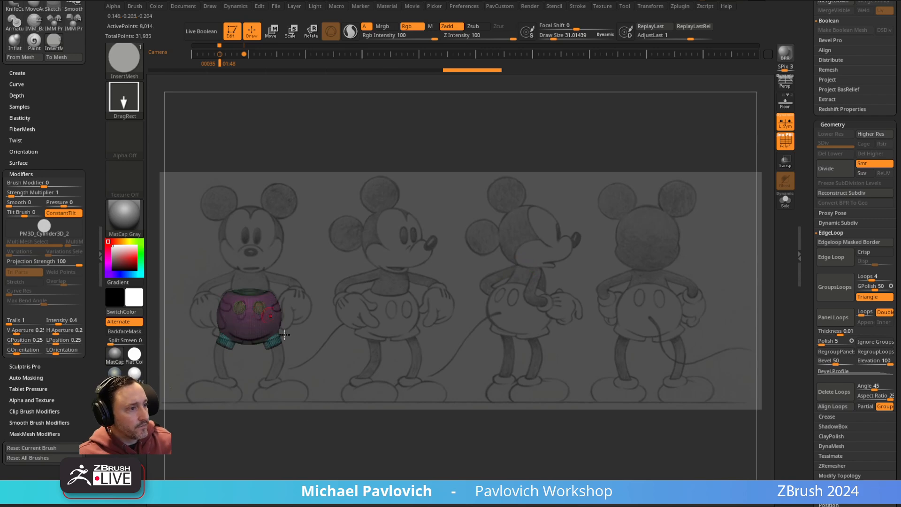
- Switch to the browser, study Mickey's shorts buttons in the Steamboat Willie video, and return to ZBrush
{"action": "key", "text": "alt+Tab"}
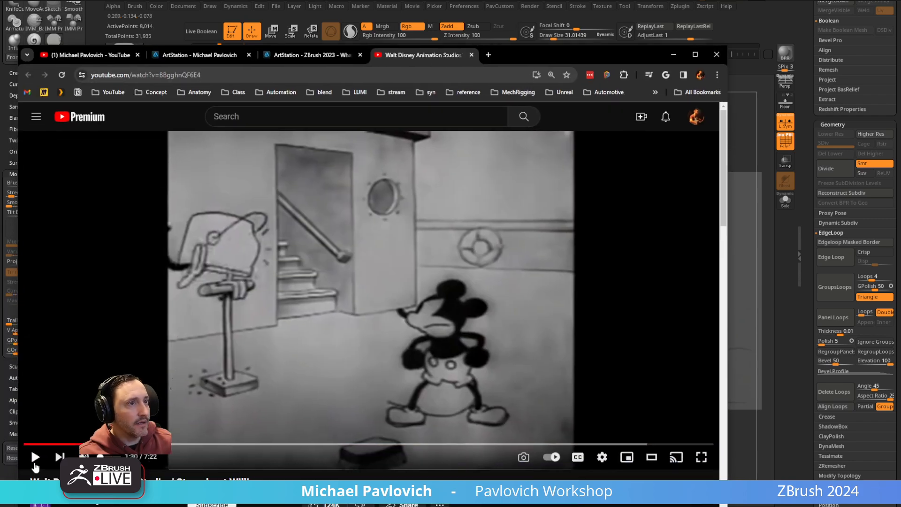
{"action": "left_click", "coordinate": [35, 459]}
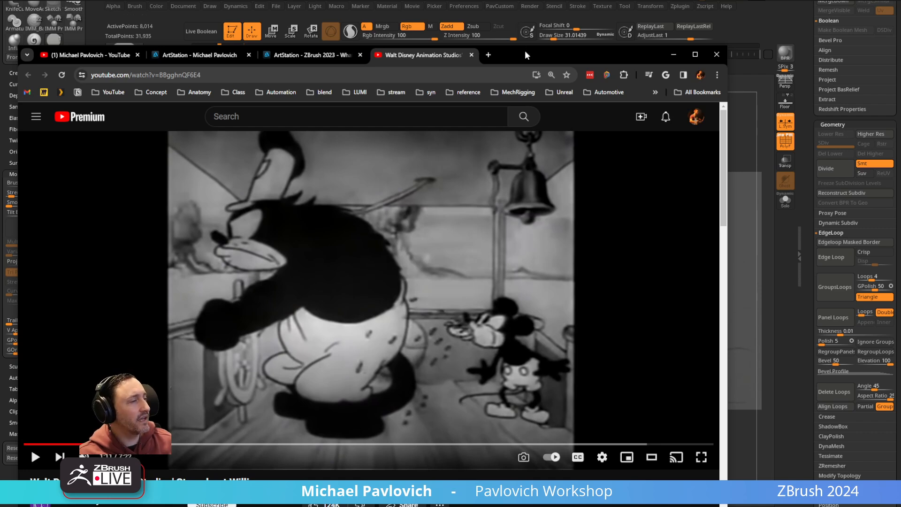
{"action": "key", "text": "alt+Tab"}
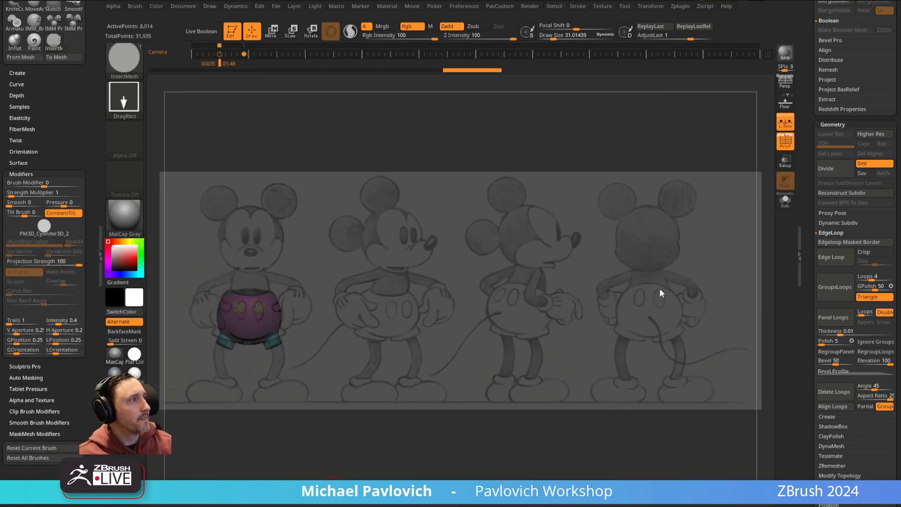
- Hide the reference drawings and try inserting a pair of buttons on the back of the shorts
{"action": "key", "text": "shift+z"}
{"action": "left_click_drag", "start_coordinate": [466, 254], "coordinate": [558, 327]}
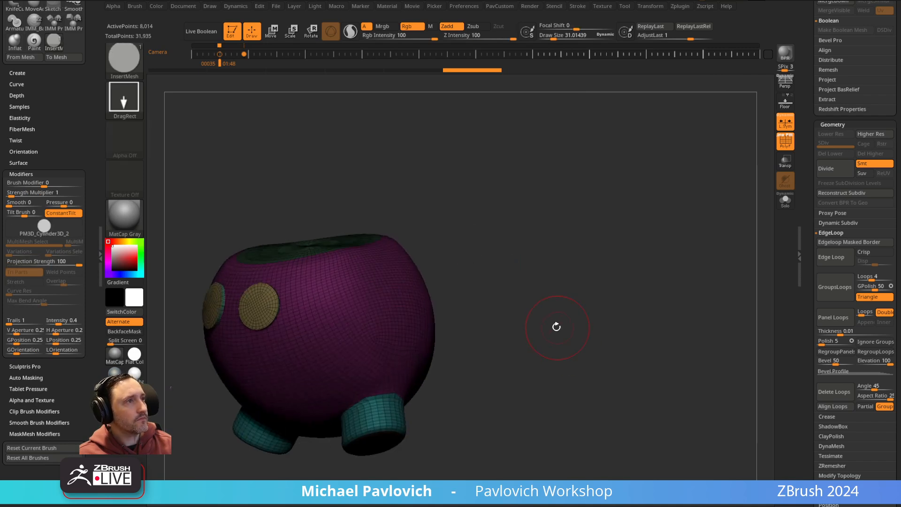
{"action": "mouse_move", "coordinate": [614, 282]}
{"action": "left_mouse_down"}
{"action": "mouse_move", "coordinate": [658, 269]}
{"action": "mouse_move", "coordinate": [584, 272]}
{"action": "mouse_move", "coordinate": [545, 260]}
{"action": "mouse_move", "coordinate": [562, 240]}
{"action": "mouse_move", "coordinate": [547, 264]}
{"action": "left_mouse_up"}
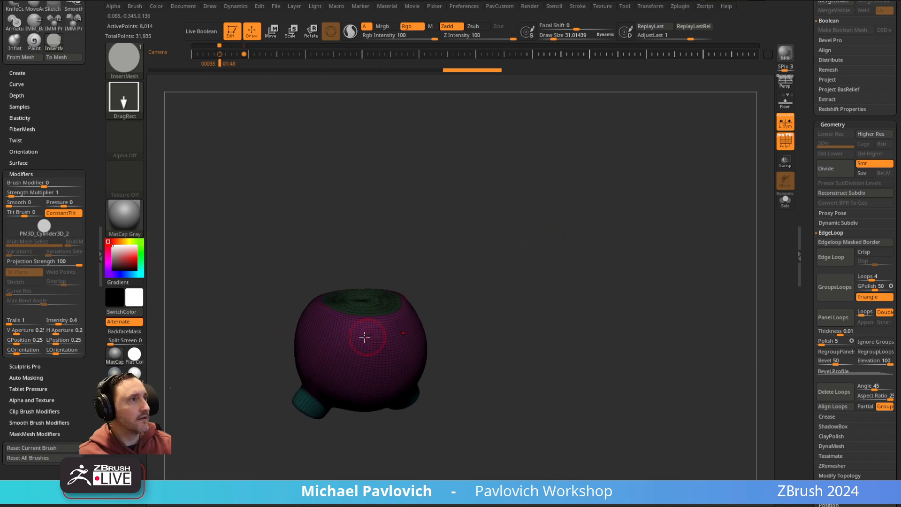
{"action": "left_click_drag", "start_coordinate": [418, 288], "coordinate": [397, 292], "text": "shift"}
{"action": "left_click_drag", "start_coordinate": [315, 286], "coordinate": [323, 297]}
{"action": "left_click_drag", "start_coordinate": [483, 235], "coordinate": [558, 240]}
{"action": "key", "text": "ctrl+z"}
{"action": "key", "text": "ctrl+z"}
- Try inserting the shorts' front buttons at different brush sizes and undo the inserted buttons
{"action": "mouse_move", "coordinate": [316, 307]}
{"action": "left_mouse_down"}
{"action": "mouse_move", "coordinate": [326, 323]}
{"action": "mouse_move", "coordinate": [318, 303]}
{"action": "left_mouse_up"}
{"action": "key", "text": "ctrl+z"}
{"action": "key", "text": "s"}
{"action": "key", "text": "ctrl+z"}
{"action": "key", "text": "s"}
{"action": "key", "text": "ctrl+z"}
{"action": "key", "text": "ctrl+z"}
{"action": "key", "text": "s"}
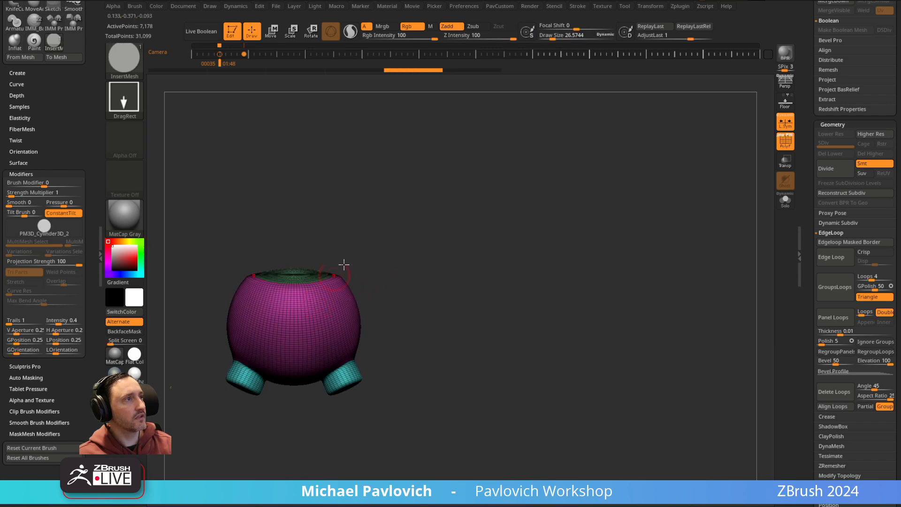
- Set the Draw Size to 22 and insert matching button pairs on the front and back of the shorts
{"action": "left_click", "coordinate": [553, 34]}
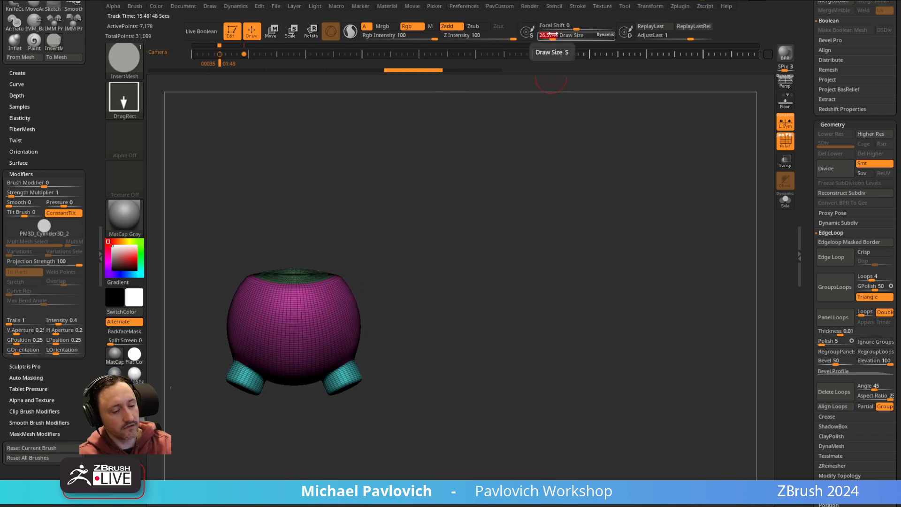
{"action": "left_click", "coordinate": [318, 305]}
{"action": "left_click_drag", "start_coordinate": [426, 272], "coordinate": [336, 297]}
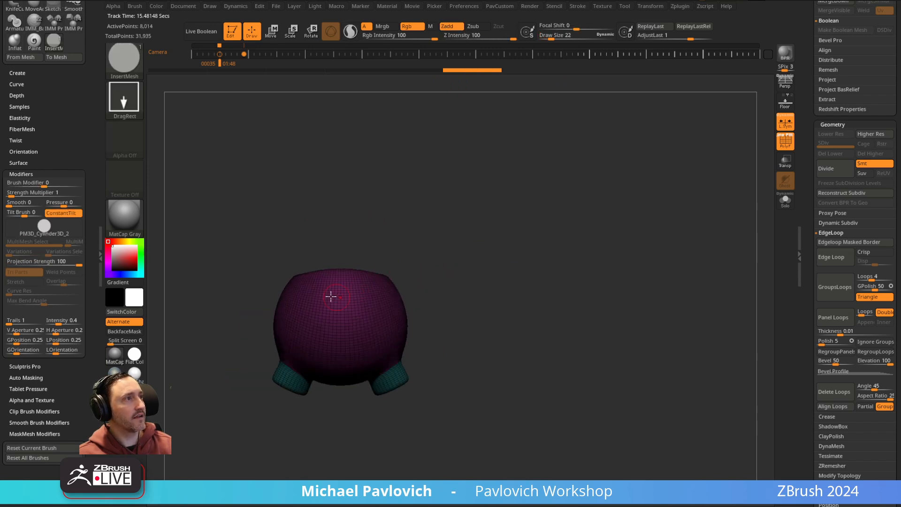
{"action": "left_click", "coordinate": [317, 287]}
{"action": "mouse_move", "coordinate": [450, 281]}
{"action": "left_mouse_down"}
{"action": "mouse_move", "coordinate": [483, 246]}
{"action": "mouse_move", "coordinate": [464, 249]}
{"action": "mouse_move", "coordinate": [469, 333]}
{"action": "mouse_move", "coordinate": [385, 346]}
{"action": "mouse_move", "coordinate": [469, 245]}
{"action": "mouse_move", "coordinate": [495, 261]}
{"action": "mouse_move", "coordinate": [485, 254]}
{"action": "mouse_move", "coordinate": [484, 286]}
{"action": "mouse_move", "coordinate": [438, 275]}
{"action": "mouse_move", "coordinate": [483, 221]}
{"action": "mouse_move", "coordinate": [501, 259]}
{"action": "mouse_move", "coordinate": [519, 272]}
{"action": "mouse_move", "coordinate": [493, 230]}
{"action": "left_mouse_up"}
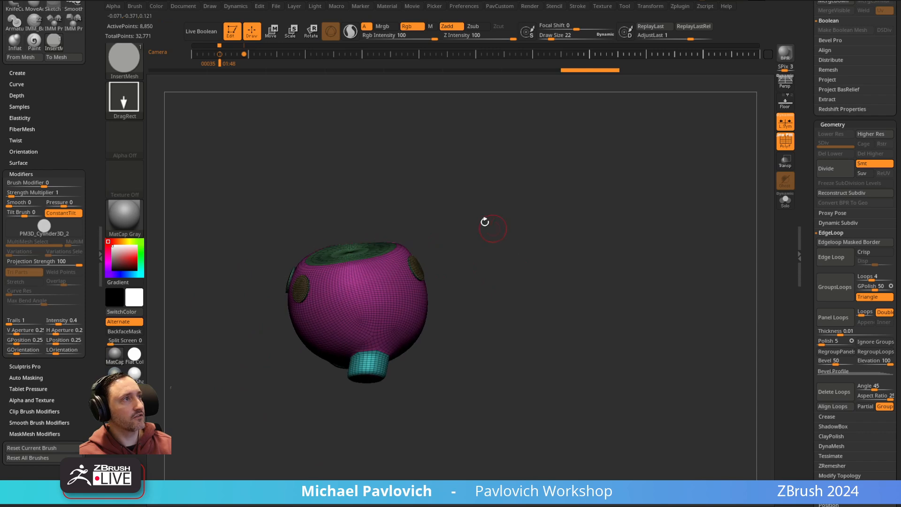
- Isolate the four inserted buttons and delete the hidden shorts geometry from their subtool
{"action": "left_click_drag", "start_coordinate": [317, 222], "coordinate": [362, 273], "text": "ctrl+shift"}
{"action": "key", "text": "ctrl+shift+a"}
{"action": "key", "text": "space"}
{"action": "left_click", "coordinate": [626, 246], "text": "ctrl+shift"}
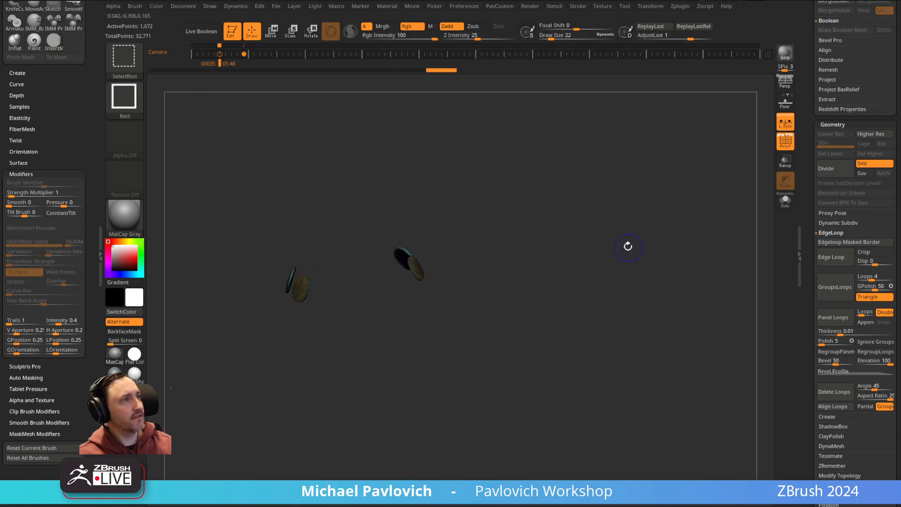
{"action": "key", "text": "space"}
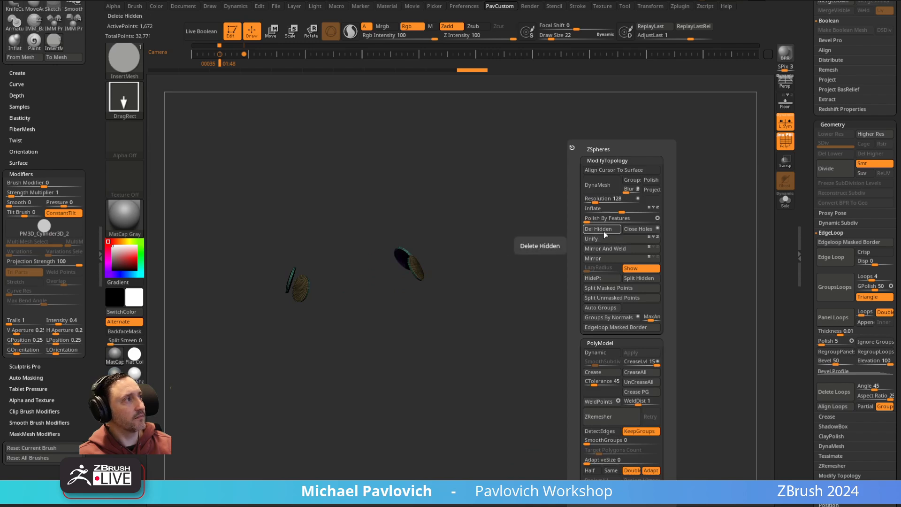
{"action": "left_click", "coordinate": [604, 231]}
- Show all the character's subtools again and make the shorts the active subtool
{"action": "left_click_drag", "start_coordinate": [805, 167], "coordinate": [826, 293]}
{"action": "left_click", "coordinate": [888, 327]}
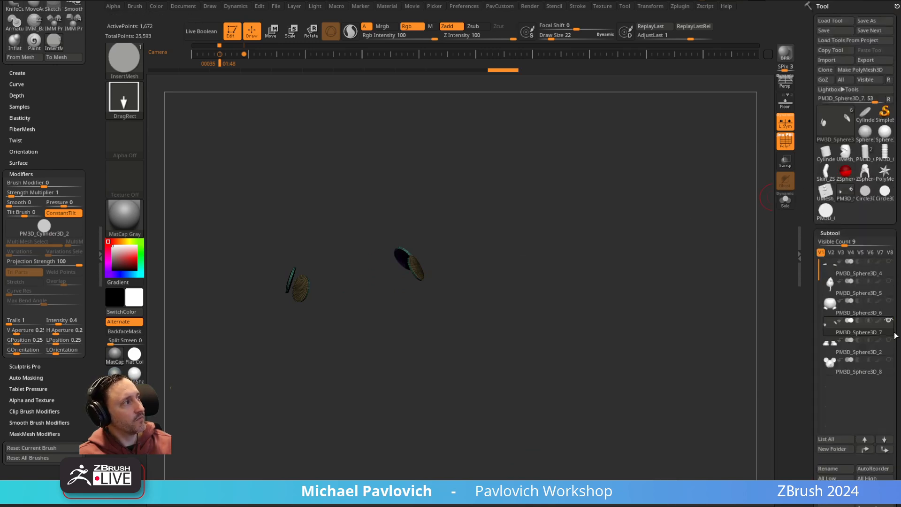
{"action": "left_click", "coordinate": [889, 321], "text": "shift"}
{"action": "left_click_drag", "start_coordinate": [540, 247], "coordinate": [583, 236], "text": "shift"}
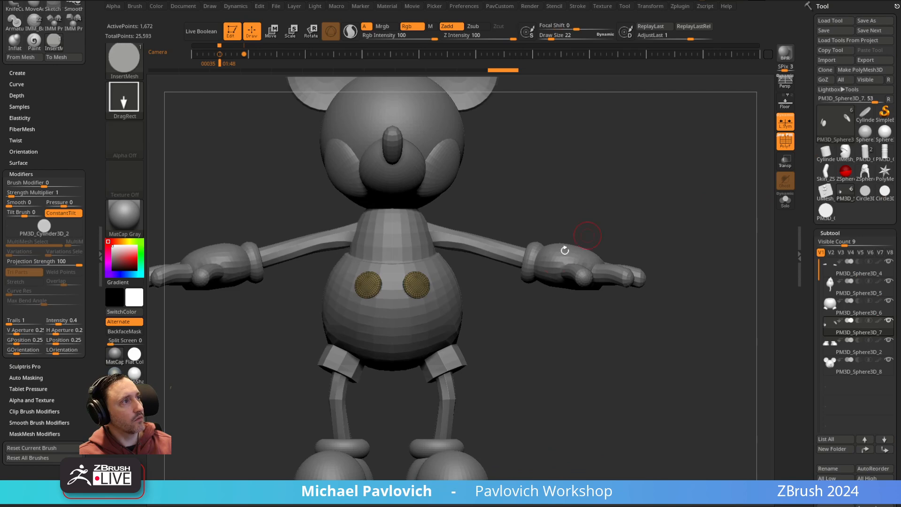
{"action": "left_click", "coordinate": [461, 303], "text": "alt"}
{"action": "left_click_drag", "start_coordinate": [575, 316], "coordinate": [620, 351], "text": "shift"}
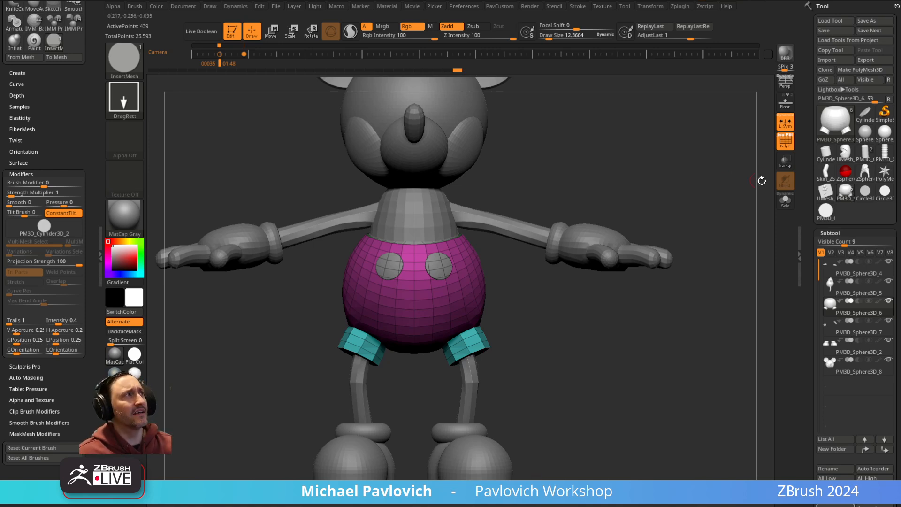
- Choose the Standard brush and inspect the shorts, buttons and body from several angles
{"action": "mouse_move", "coordinate": [751, 179]}
{"action": "left_mouse_down"}
{"action": "mouse_move", "coordinate": [615, 189]}
{"action": "mouse_move", "coordinate": [484, 229]}
{"action": "left_mouse_up"}
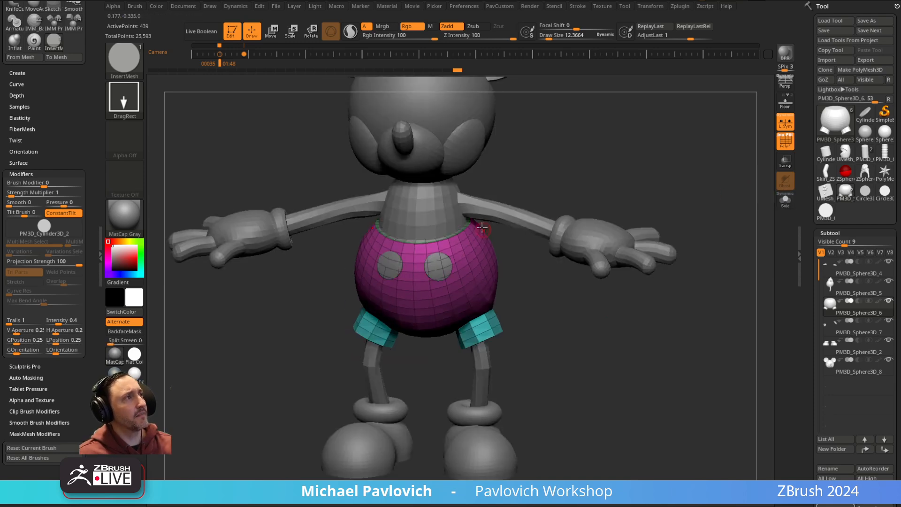
{"action": "key", "text": "b"}
{"action": "key", "text": "s"}
{"action": "key", "text": "t"}
{"action": "key", "text": "s"}
{"action": "left_click", "coordinate": [453, 207], "text": "alt"}
{"action": "left_click_drag", "start_coordinate": [584, 156], "coordinate": [572, 214], "text": "alt"}
{"action": "left_click", "coordinate": [585, 275], "text": "alt"}
{"action": "left_click_drag", "start_coordinate": [664, 227], "coordinate": [606, 157], "text": "alt"}
{"action": "left_click", "coordinate": [486, 321], "text": "alt"}
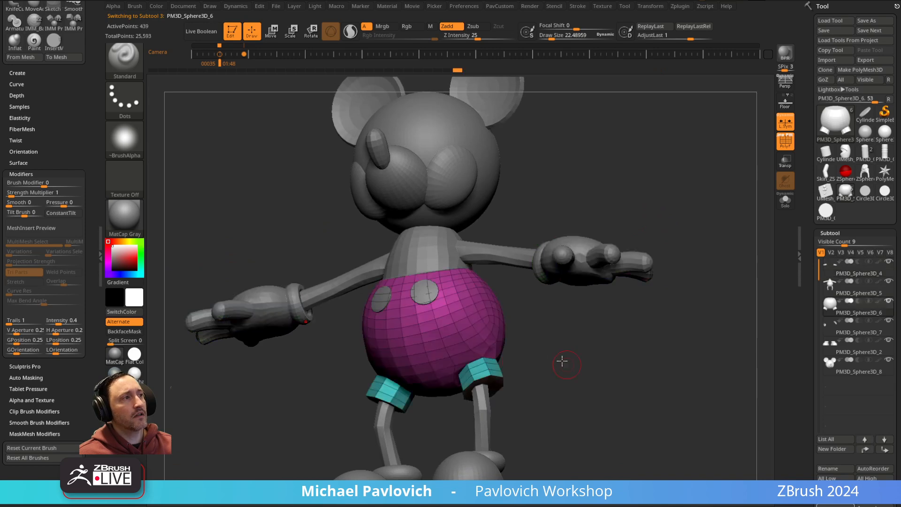
{"action": "left_click_drag", "start_coordinate": [567, 364], "coordinate": [551, 350], "text": "alt"}
{"action": "left_click_drag", "start_coordinate": [552, 350], "coordinate": [505, 390]}
- Select the body subtool and set up the Move brush with a Draw Size of about 79
{"action": "left_click", "coordinate": [494, 390], "text": "alt"}
{"action": "mouse_move", "coordinate": [540, 326]}
{"action": "left_mouse_down"}
{"action": "mouse_move", "coordinate": [557, 379]}
{"action": "mouse_move", "coordinate": [523, 320]}
{"action": "mouse_move", "coordinate": [503, 335]}
{"action": "mouse_move", "coordinate": [538, 328]}
{"action": "mouse_move", "coordinate": [480, 331]}
{"action": "left_mouse_up"}
{"action": "key", "text": "s"}
{"action": "key", "text": "b"}
{"action": "key", "text": "m"}
{"action": "key", "text": "v"}
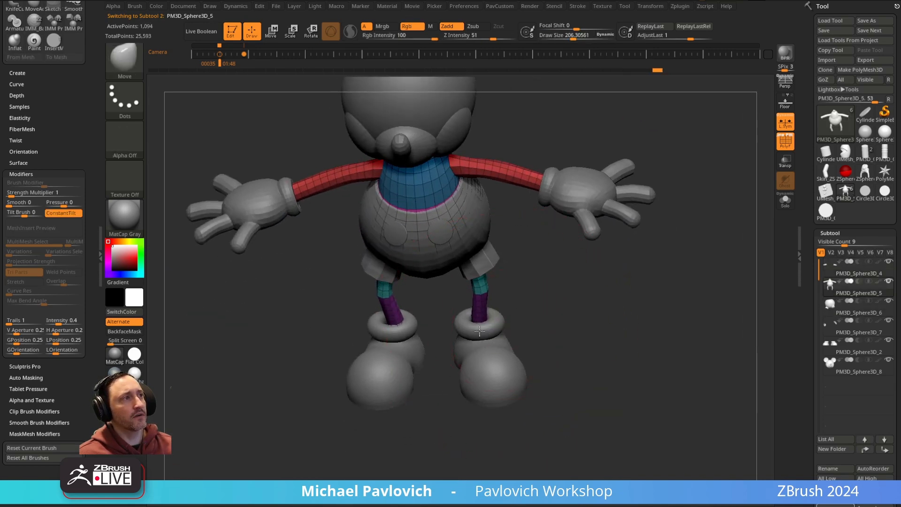
{"action": "key", "text": "s"}
{"action": "left_click_drag", "start_coordinate": [545, 310], "coordinate": [533, 309]}
{"action": "left_click_drag", "start_coordinate": [554, 300], "coordinate": [576, 284]}
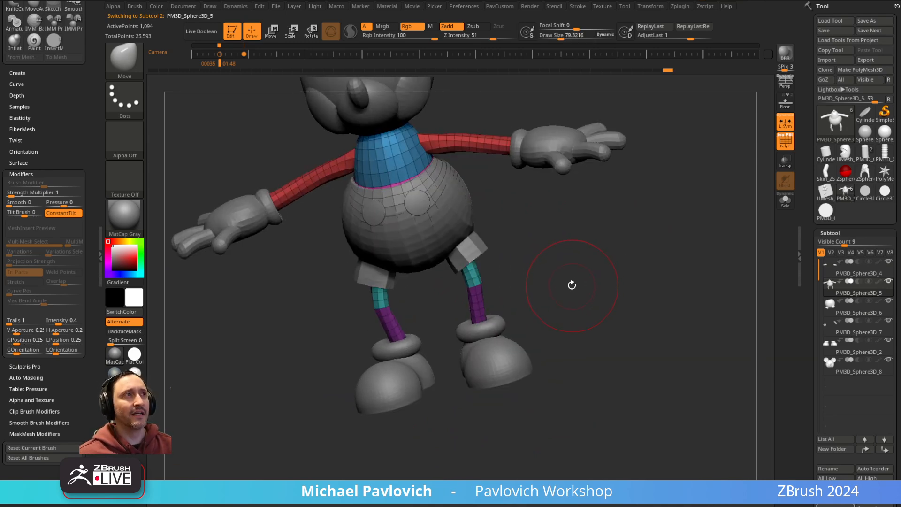
- Isolate the body and try insetting the leg-end polygroups with ZModeler's Inset action on Polygroup All
{"action": "left_click", "coordinate": [785, 200]}
{"action": "left_click_drag", "start_coordinate": [699, 324], "coordinate": [657, 272]}
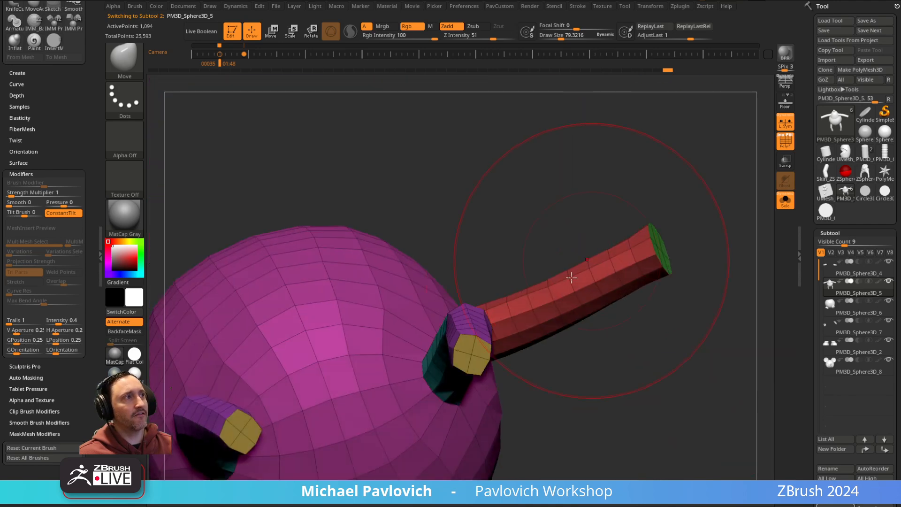
{"action": "key", "text": "b"}
{"action": "key", "text": "z"}
{"action": "key", "text": "m"}
{"action": "key", "text": "space"}
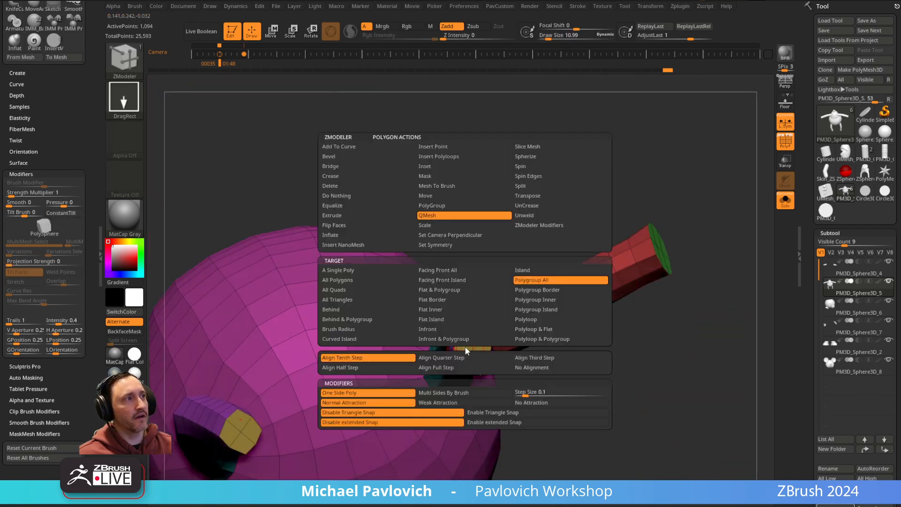
{"action": "left_click", "coordinate": [430, 167]}
{"action": "left_click", "coordinate": [527, 394]}
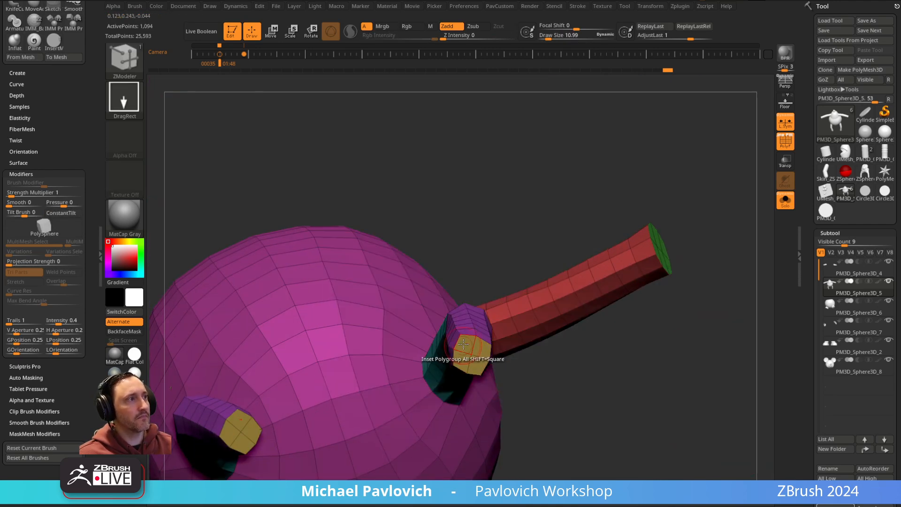
{"action": "left_click", "coordinate": [472, 353]}
{"action": "key", "text": "ctrl+z"}
- Try the ZModeler inset again on a leg's end cap and undo it
{"action": "left_click_drag", "start_coordinate": [502, 372], "coordinate": [605, 393]}
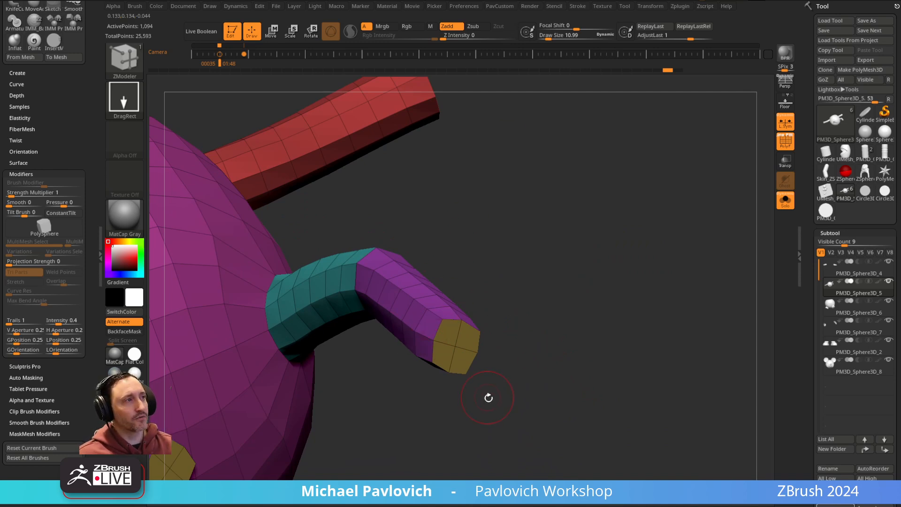
{"action": "right_click", "coordinate": [443, 332]}
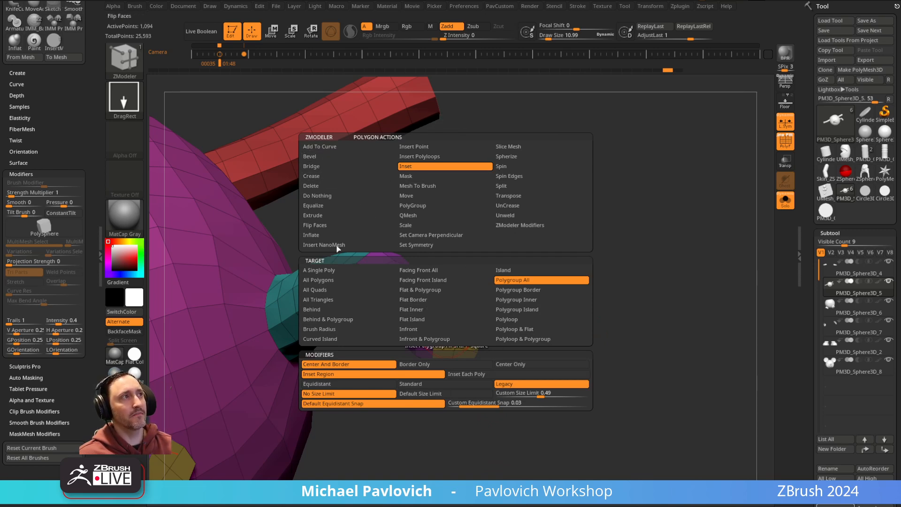
{"action": "left_click_drag", "start_coordinate": [459, 333], "coordinate": [455, 339]}
{"action": "right_click_drag", "start_coordinate": [639, 344], "coordinate": [645, 280], "text": "ctrl"}
{"action": "key", "text": "ctrl+z"}
{"action": "left_click_drag", "start_coordinate": [645, 279], "coordinate": [645, 272]}
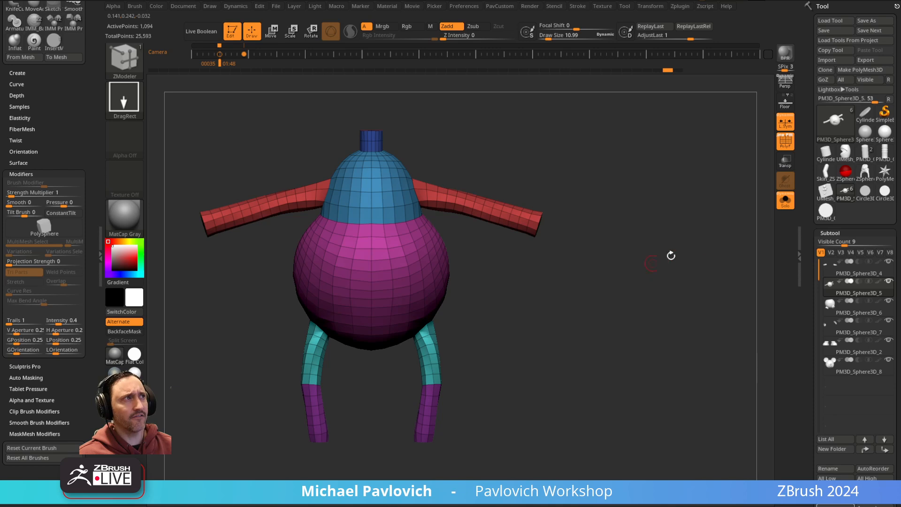
- Turn off Solo and PolyFrame, choose the Standard brush, and make the gloves the active subtool
{"action": "left_click", "coordinate": [785, 202]}
{"action": "left_click", "coordinate": [786, 142]}
{"action": "key", "text": "s"}
{"action": "mouse_move", "coordinate": [710, 211]}
{"action": "left_mouse_down"}
{"action": "mouse_move", "coordinate": [707, 222]}
{"action": "mouse_move", "coordinate": [672, 211]}
{"action": "mouse_move", "coordinate": [688, 213]}
{"action": "left_mouse_up"}
{"action": "left_click", "coordinate": [686, 225]}
{"action": "key", "text": "b"}
{"action": "key", "text": "s"}
{"action": "key", "text": "t"}
{"action": "left_click", "coordinate": [628, 214], "text": "alt"}
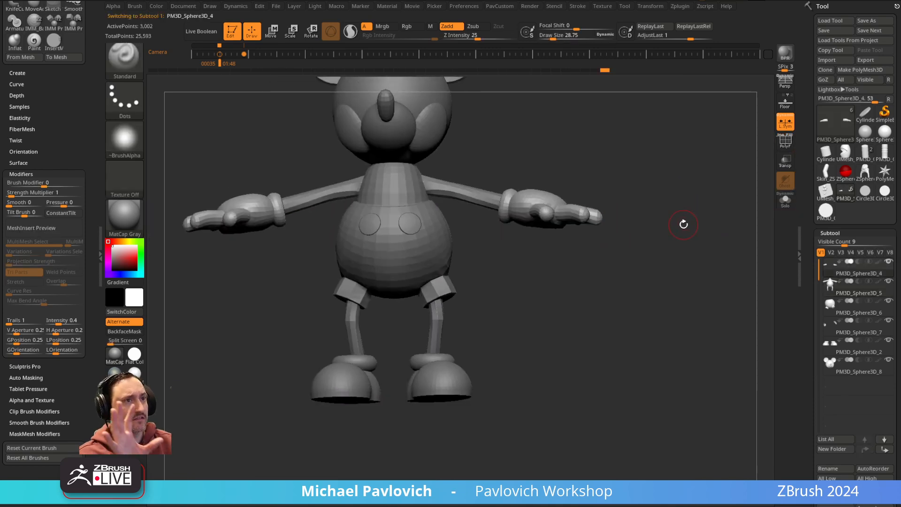
- Reshape the gloves symmetrically with the Move brush
{"action": "mouse_move", "coordinate": [615, 191]}
{"action": "left_mouse_down"}
{"action": "mouse_move", "coordinate": [654, 207]}
{"action": "mouse_move", "coordinate": [654, 192]}
{"action": "left_mouse_up"}
{"action": "key", "text": "s"}
{"action": "key", "text": "b"}
{"action": "key", "text": "m"}
{"action": "key", "text": "v"}
{"action": "left_click_drag", "start_coordinate": [569, 298], "coordinate": [581, 300]}
{"action": "mouse_move", "coordinate": [663, 269]}
{"action": "left_mouse_down"}
{"action": "mouse_move", "coordinate": [565, 261]}
{"action": "mouse_move", "coordinate": [601, 271]}
{"action": "left_mouse_up"}
{"action": "left_click_drag", "start_coordinate": [634, 221], "coordinate": [680, 209]}
{"action": "key", "text": "s"}
{"action": "left_click_drag", "start_coordinate": [544, 290], "coordinate": [539, 290]}
{"action": "left_click_drag", "start_coordinate": [542, 350], "coordinate": [487, 331]}
- Refine the gloves' fingers and thumbs with the Move brush at a Draw Size of about 38
{"action": "key", "text": "s"}
{"action": "left_click_drag", "start_coordinate": [491, 376], "coordinate": [486, 366]}
{"action": "left_click_drag", "start_coordinate": [481, 326], "coordinate": [480, 336]}
{"action": "mouse_move", "coordinate": [496, 380]}
{"action": "left_mouse_down"}
{"action": "mouse_move", "coordinate": [575, 346]}
{"action": "mouse_move", "coordinate": [612, 296]}
{"action": "left_mouse_up"}
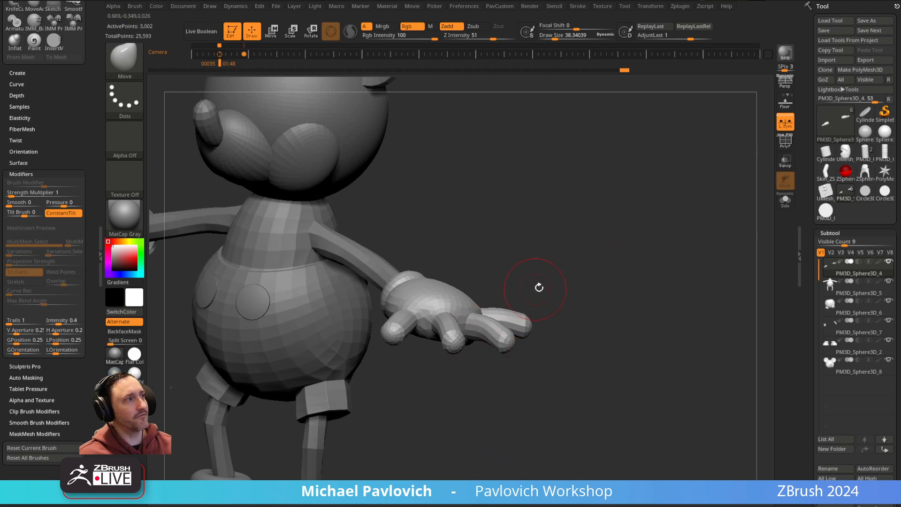
{"action": "left_click_drag", "start_coordinate": [534, 289], "coordinate": [482, 326]}
{"action": "mouse_move", "coordinate": [441, 364]}
{"action": "left_mouse_down"}
{"action": "mouse_move", "coordinate": [523, 311]}
{"action": "mouse_move", "coordinate": [460, 345]}
{"action": "mouse_move", "coordinate": [458, 323]}
{"action": "mouse_move", "coordinate": [446, 378]}
{"action": "left_mouse_up"}
{"action": "mouse_move", "coordinate": [454, 346]}
{"action": "left_mouse_down"}
{"action": "mouse_move", "coordinate": [471, 368]}
{"action": "mouse_move", "coordinate": [423, 339]}
{"action": "mouse_move", "coordinate": [448, 302]}
{"action": "mouse_move", "coordinate": [425, 313]}
{"action": "left_mouse_up"}
{"action": "mouse_move", "coordinate": [397, 342]}
{"action": "left_mouse_down"}
{"action": "mouse_move", "coordinate": [438, 339]}
{"action": "mouse_move", "coordinate": [422, 335]}
{"action": "left_mouse_up"}
{"action": "mouse_move", "coordinate": [598, 309]}
{"action": "left_mouse_down", "text": "alt"}
{"action": "mouse_move", "coordinate": [586, 221]}
{"action": "mouse_move", "coordinate": [634, 264]}
{"action": "mouse_move", "coordinate": [609, 272]}
{"action": "left_mouse_up", "text": "alt"}
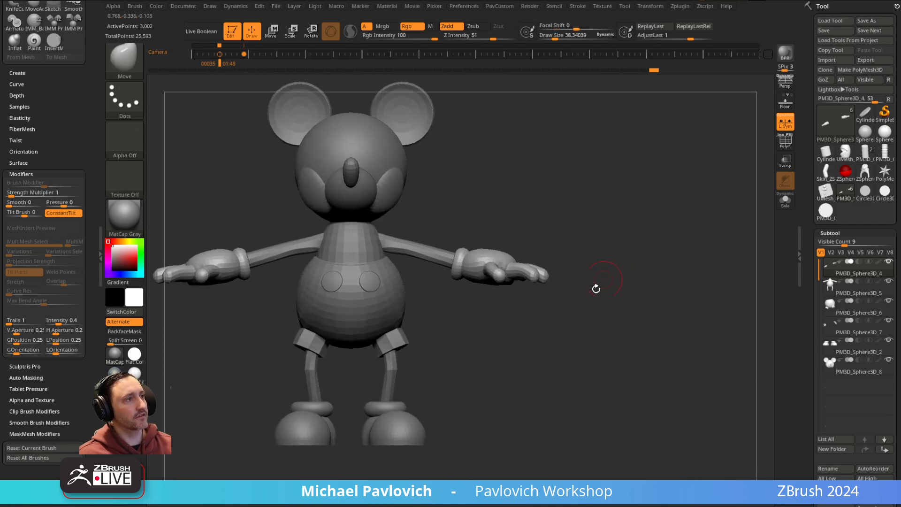
- Select the body and thicken the upper arms with the Inflat brush at Z Intensity 10 and Draw Size 72
{"action": "left_click", "coordinate": [390, 371], "text": "alt"}
{"action": "left_click_drag", "start_coordinate": [465, 368], "coordinate": [470, 363], "text": "alt"}
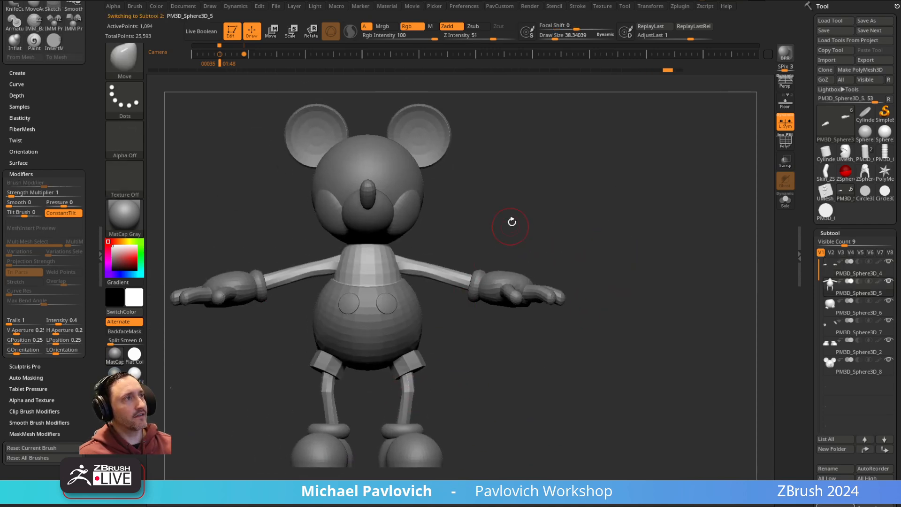
{"action": "left_click_drag", "start_coordinate": [520, 186], "coordinate": [413, 284]}
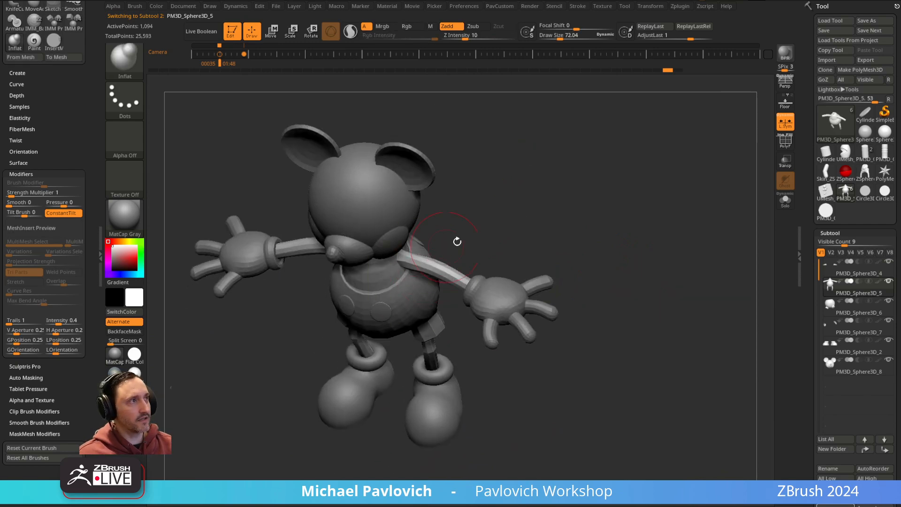
{"action": "right_click_drag", "start_coordinate": [440, 251], "coordinate": [425, 235]}
{"action": "left_click_drag", "start_coordinate": [425, 267], "coordinate": [432, 267]}
{"action": "right_click_drag", "start_coordinate": [463, 230], "coordinate": [452, 262]}
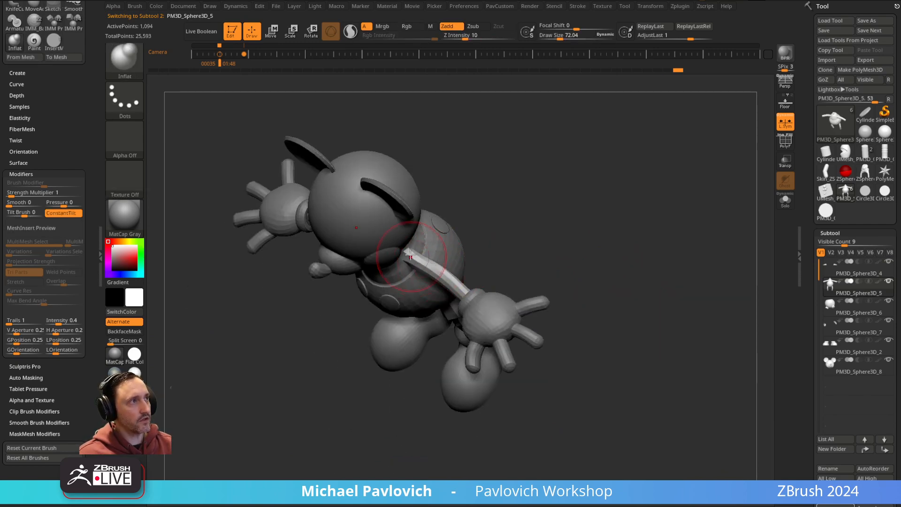
- Adjust the arms near the shoulders with the Move brush at a Draw Size of about 46
{"action": "mouse_move", "coordinate": [565, 232]}
{"action": "left_mouse_down"}
{"action": "mouse_move", "coordinate": [629, 165]}
{"action": "mouse_move", "coordinate": [583, 221]}
{"action": "mouse_move", "coordinate": [490, 254]}
{"action": "mouse_move", "coordinate": [458, 247]}
{"action": "left_mouse_up"}
{"action": "key", "text": "b"}
{"action": "key", "text": "m"}
{"action": "key", "text": "v"}
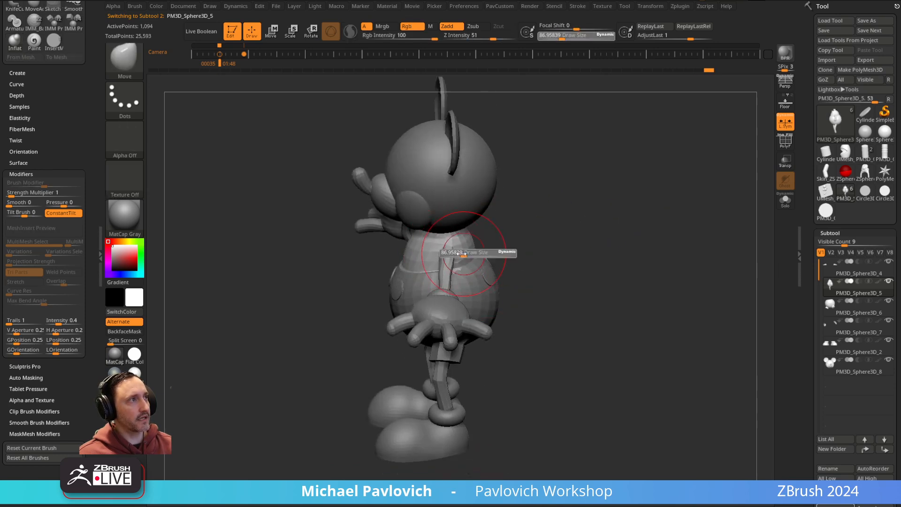
{"action": "left_click_drag", "start_coordinate": [508, 219], "coordinate": [449, 285]}
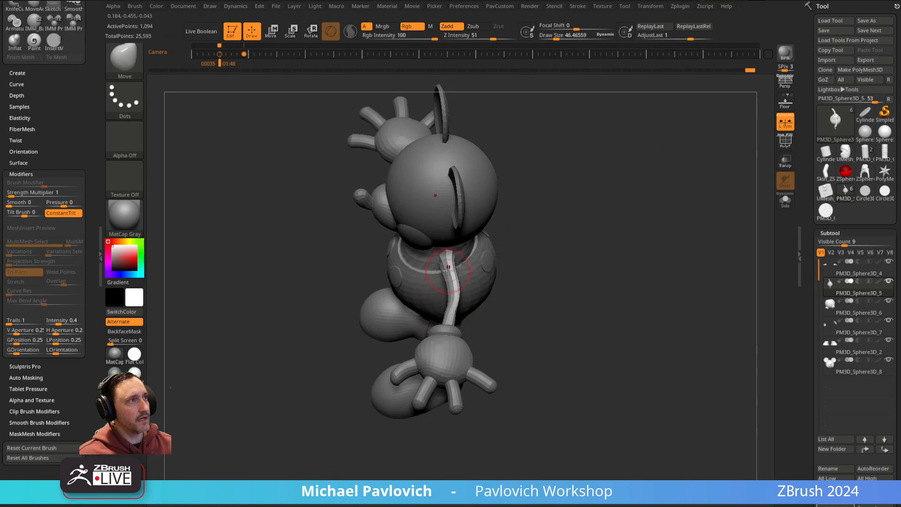
{"action": "left_click_drag", "start_coordinate": [441, 254], "coordinate": [594, 221]}
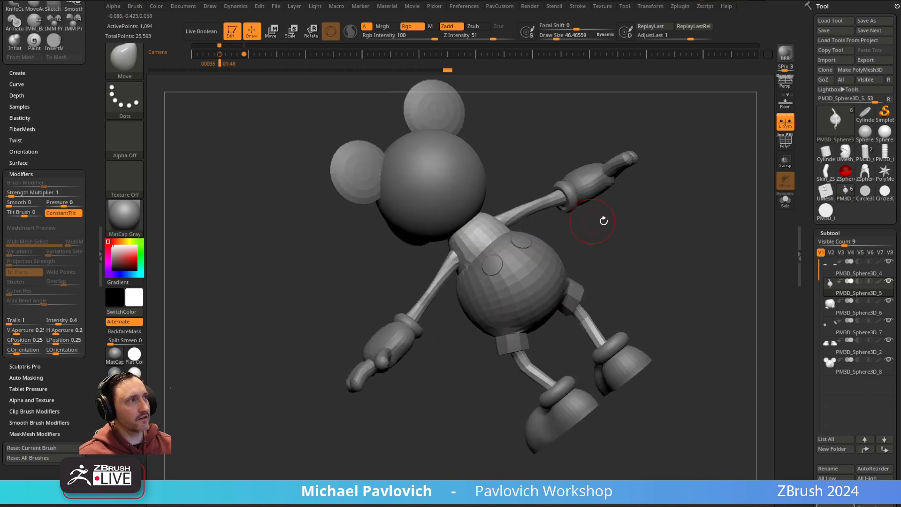
- Add volume along the arms with the Inflat brush at Z Intensity 10 and Draw Size of about 46
{"action": "key", "text": "b"}
{"action": "key", "text": "i"}
{"action": "key", "text": "n"}
{"action": "left_click_drag", "start_coordinate": [660, 226], "coordinate": [449, 264]}
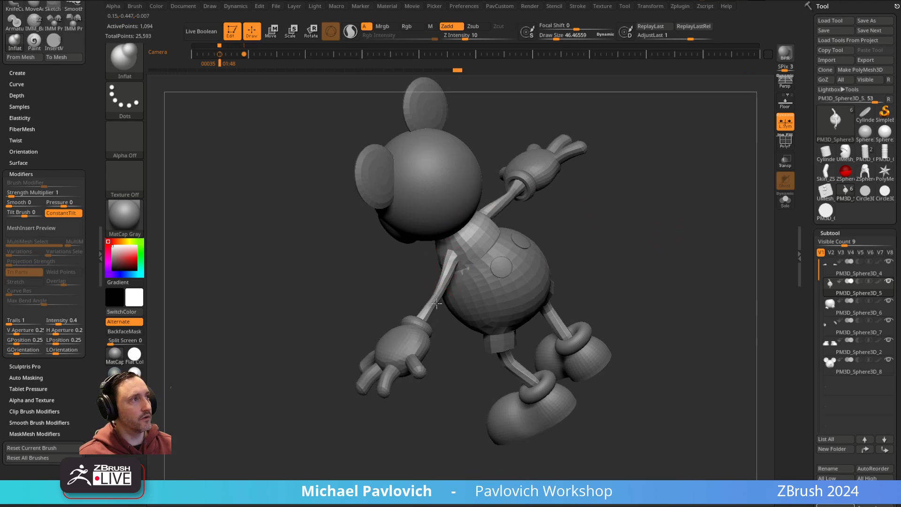
{"action": "mouse_move", "coordinate": [651, 242]}
{"action": "left_mouse_down"}
{"action": "mouse_move", "coordinate": [674, 193]}
{"action": "mouse_move", "coordinate": [627, 237]}
{"action": "mouse_move", "coordinate": [579, 239]}
{"action": "left_mouse_up"}
- Make the head the active subtool and bring up its move gizmo
{"action": "key", "text": "b"}
{"action": "key", "text": "s"}
{"action": "key", "text": "t"}
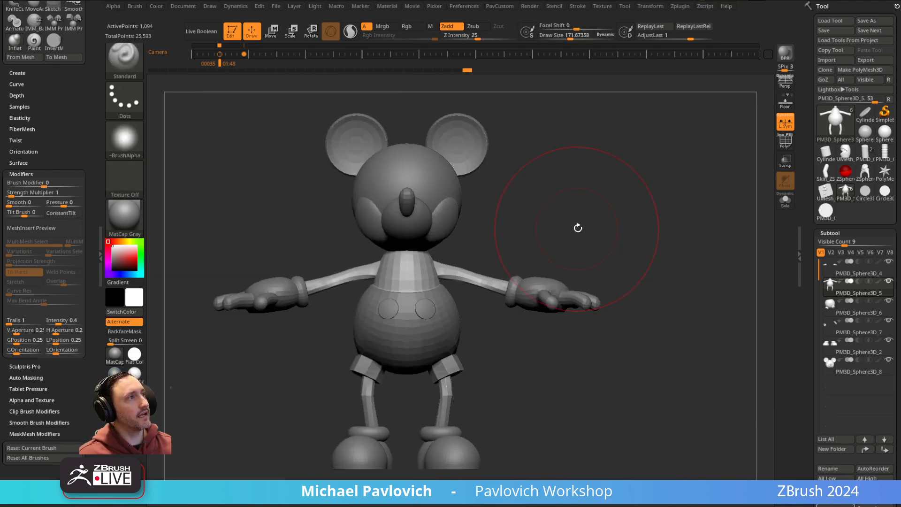
{"action": "left_click", "coordinate": [448, 180], "text": "alt"}
{"action": "mouse_move", "coordinate": [604, 184]}
{"action": "left_mouse_down", "text": "alt"}
{"action": "mouse_move", "coordinate": [639, 191]}
{"action": "mouse_move", "coordinate": [664, 178]}
{"action": "mouse_move", "coordinate": [596, 193]}
{"action": "mouse_move", "coordinate": [587, 186]}
{"action": "left_mouse_up", "text": "alt"}
{"action": "key", "text": "w"}
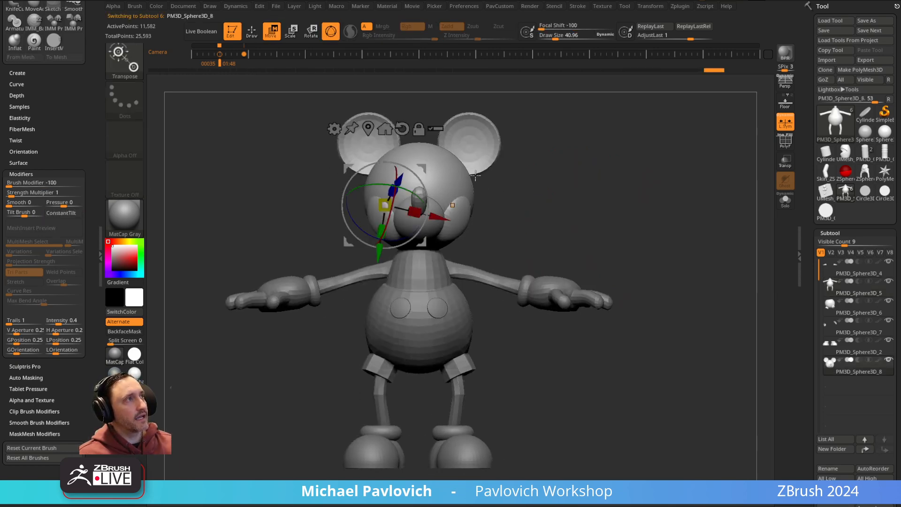
- Reset the gizmo's orientation and try shifting the head along its vertical axis
{"action": "left_click", "coordinate": [402, 131]}
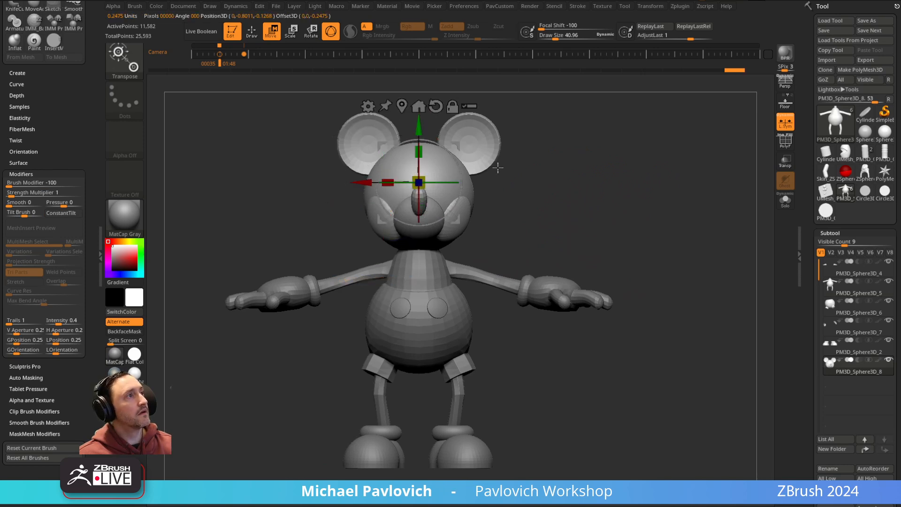
{"action": "left_click", "coordinate": [464, 108]}
{"action": "left_click", "coordinate": [473, 110]}
{"action": "left_click_drag", "start_coordinate": [540, 146], "coordinate": [563, 173], "text": "ctrl"}
{"action": "left_click_drag", "start_coordinate": [419, 128], "coordinate": [426, 188]}
{"action": "key", "text": "q"}
{"action": "mouse_move", "coordinate": [607, 207]}
{"action": "left_mouse_down"}
{"action": "mouse_move", "coordinate": [432, 225]}
{"action": "mouse_move", "coordinate": [516, 221]}
{"action": "mouse_move", "coordinate": [354, 262]}
{"action": "mouse_move", "coordinate": [604, 217]}
{"action": "mouse_move", "coordinate": [601, 230]}
{"action": "mouse_move", "coordinate": [586, 195]}
{"action": "mouse_move", "coordinate": [601, 207]}
{"action": "mouse_move", "coordinate": [581, 203]}
{"action": "mouse_move", "coordinate": [575, 247]}
{"action": "left_mouse_up"}
{"action": "key", "text": "w"}
{"action": "key", "text": "q"}
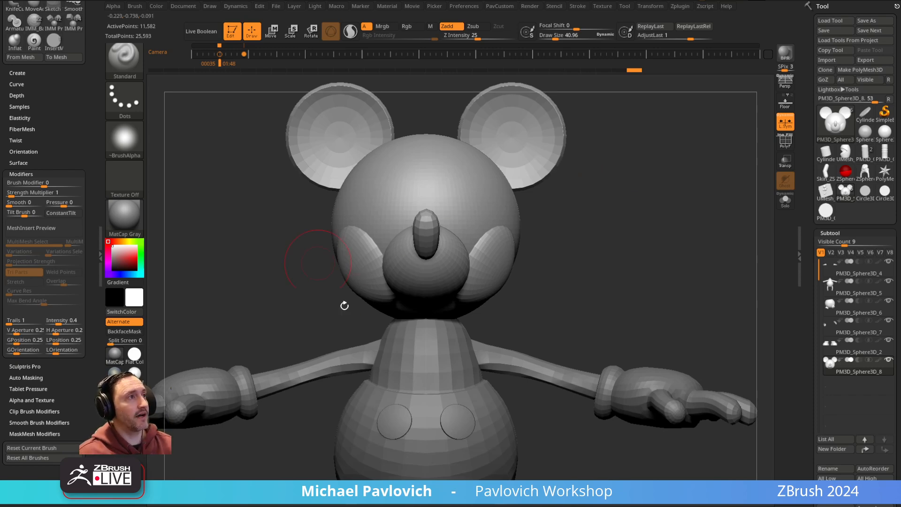
- Choose the Move brush and mask everything on the head except the two cheeks
{"action": "left_click_drag", "start_coordinate": [603, 223], "coordinate": [624, 206]}
{"action": "left_click_drag", "start_coordinate": [545, 186], "coordinate": [559, 175]}
{"action": "key", "text": "s"}
{"action": "left_click_drag", "start_coordinate": [444, 270], "coordinate": [451, 269]}
{"action": "key", "text": "b"}
{"action": "key", "text": "m"}
{"action": "key", "text": "v"}
{"action": "left_click_drag", "start_coordinate": [523, 196], "coordinate": [507, 197]}
{"action": "left_click", "coordinate": [427, 273], "text": "ctrl+shift"}
{"action": "left_click", "coordinate": [596, 196], "text": "ctrl"}
{"action": "left_click", "coordinate": [592, 191], "text": "ctrl+shift"}
{"action": "left_click", "coordinate": [590, 173], "text": "ctrl"}
- Reshape both cheeks from the side and front with the Move brush at Draw Size 72
{"action": "left_click_drag", "start_coordinate": [589, 166], "coordinate": [600, 153]}
{"action": "left_click_drag", "start_coordinate": [411, 284], "coordinate": [400, 283]}
{"action": "left_click_drag", "start_coordinate": [413, 249], "coordinate": [406, 244]}
{"action": "left_click_drag", "start_coordinate": [534, 211], "coordinate": [536, 187]}
{"action": "left_click_drag", "start_coordinate": [430, 251], "coordinate": [428, 246]}
{"action": "left_click_drag", "start_coordinate": [409, 312], "coordinate": [399, 315]}
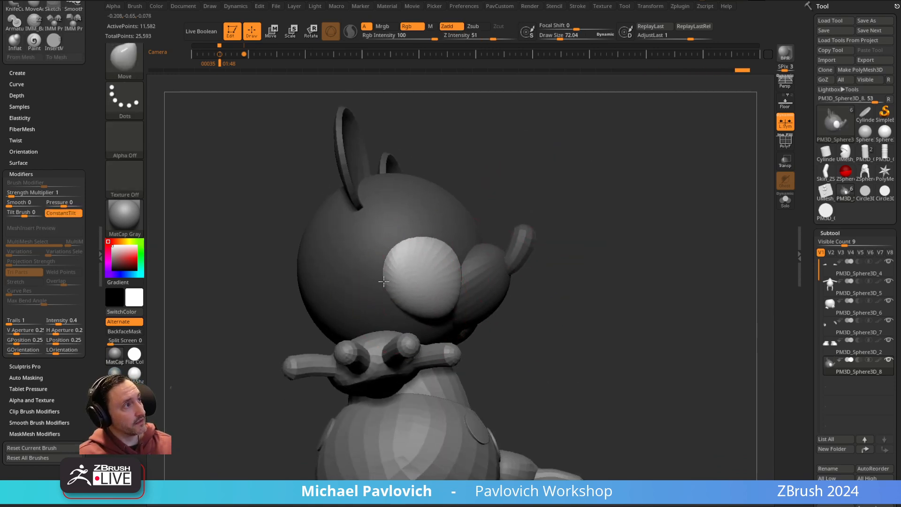
{"action": "left_click_drag", "start_coordinate": [564, 211], "coordinate": [462, 234]}
{"action": "left_click_drag", "start_coordinate": [437, 313], "coordinate": [400, 316]}
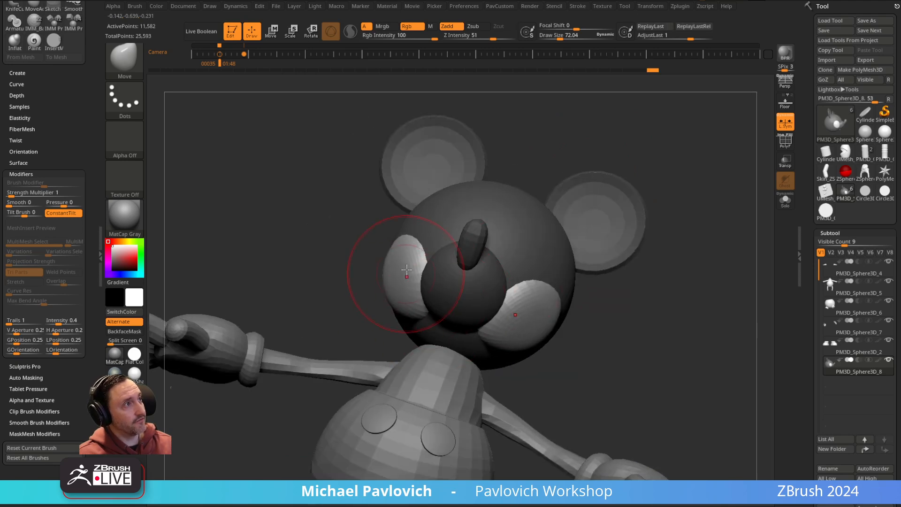
{"action": "left_click_drag", "start_coordinate": [345, 244], "coordinate": [402, 256]}
- Unmask the head and set the Standard brush to a Draw Size of about 17
{"action": "key", "text": "b"}
{"action": "key", "text": "s"}
{"action": "key", "text": "t"}
{"action": "key", "text": "s"}
{"action": "left_click_drag", "start_coordinate": [628, 195], "coordinate": [564, 235], "text": "shift"}
{"action": "mouse_move", "coordinate": [670, 249]}
{"action": "left_mouse_down", "text": "alt"}
{"action": "mouse_move", "coordinate": [641, 236]}
{"action": "mouse_move", "coordinate": [704, 238]}
{"action": "mouse_move", "coordinate": [687, 198]}
{"action": "left_mouse_up", "text": "alt"}
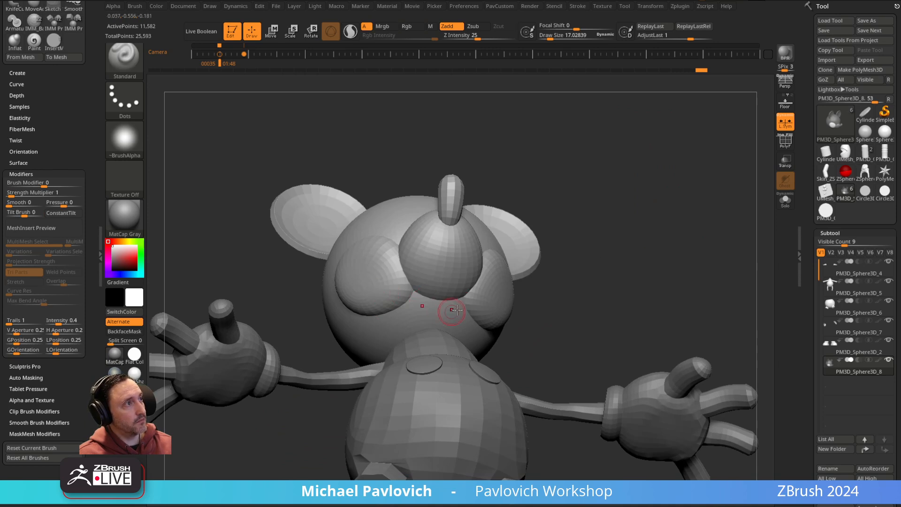
- Choose the CurveTube brush and try drawing a mouth curve beneath the muzzle
{"action": "left_click_drag", "start_coordinate": [600, 249], "coordinate": [578, 256]}
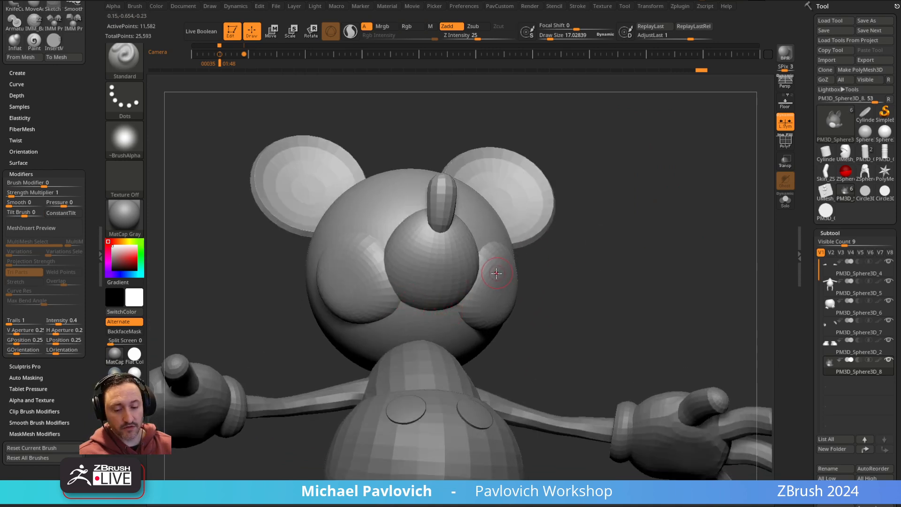
{"action": "key", "text": "b"}
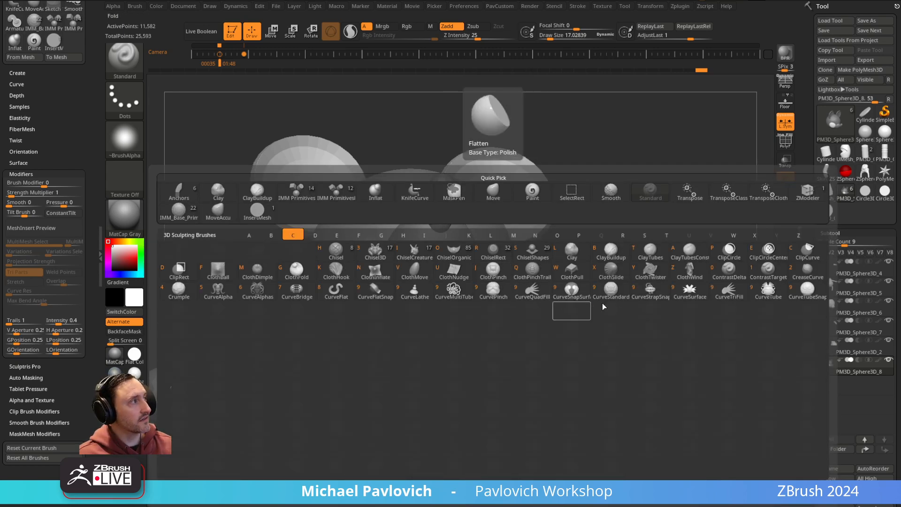
{"action": "left_click", "coordinate": [765, 296]}
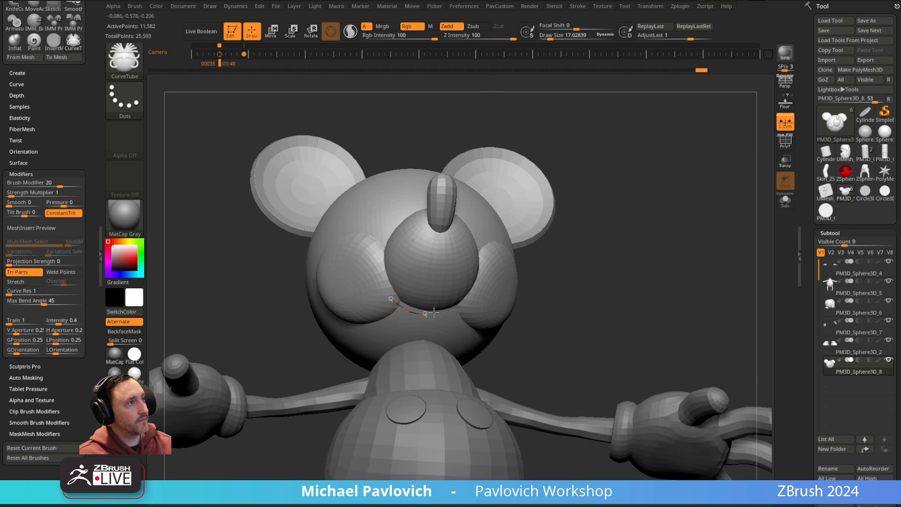
{"action": "left_click_drag", "start_coordinate": [434, 313], "coordinate": [435, 312]}
{"action": "mouse_move", "coordinate": [684, 260]}
{"action": "left_mouse_down"}
{"action": "mouse_move", "coordinate": [674, 208]}
{"action": "mouse_move", "coordinate": [683, 245]}
{"action": "left_mouse_up"}
{"action": "key", "text": "ctrl+z"}
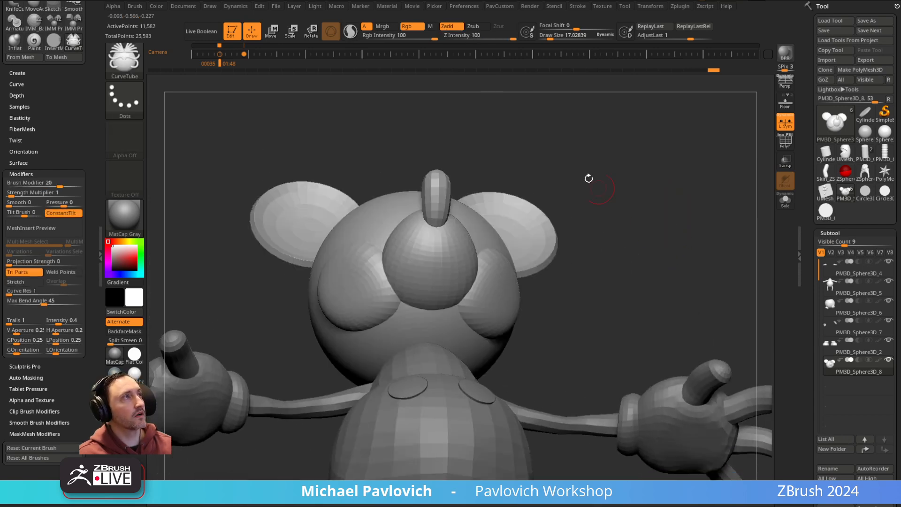
- Dock the Stroke settings and expand Modifiers, Curve, Curve Functions and Curve Modifiers
{"action": "left_click", "coordinate": [578, 6]}
{"action": "left_click", "coordinate": [574, 15]}
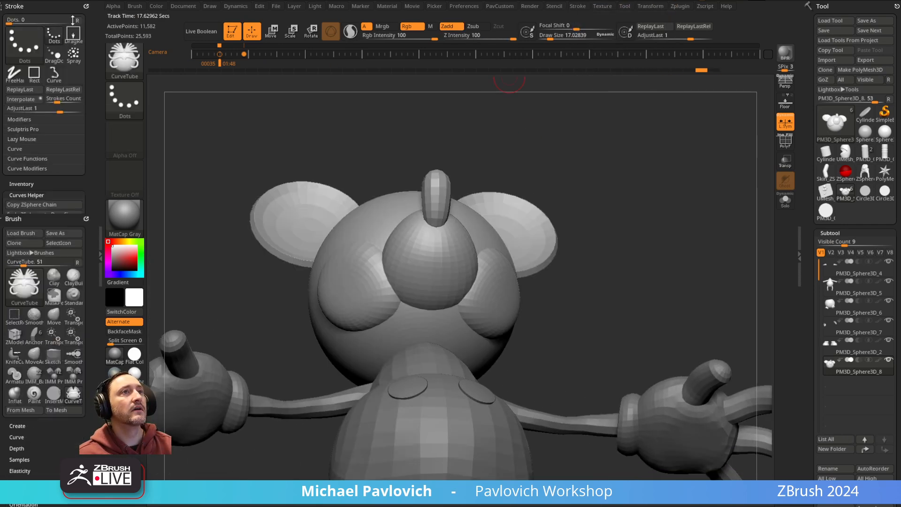
{"action": "left_click", "coordinate": [26, 120]}
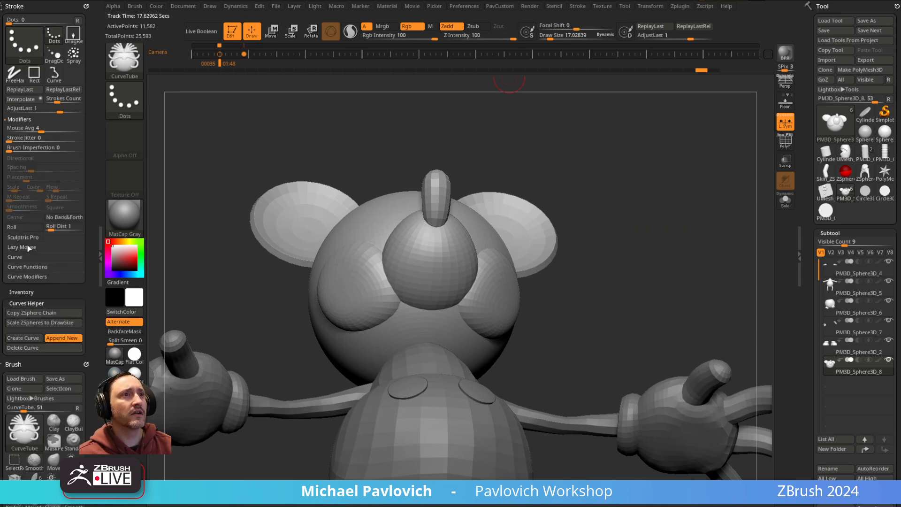
{"action": "left_click", "coordinate": [27, 256], "text": "shift"}
{"action": "left_click", "coordinate": [40, 335], "text": "shift"}
{"action": "left_click", "coordinate": [42, 406], "text": "shift"}
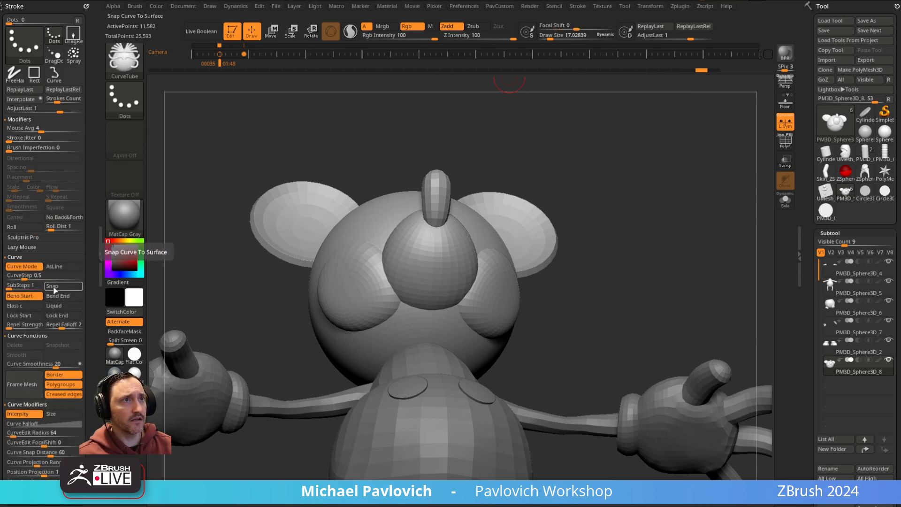
- Enable Snap for curve strokes and reduce the Draw Size to about 14
{"action": "mouse_move", "coordinate": [564, 153]}
{"action": "left_mouse_down"}
{"action": "mouse_move", "coordinate": [403, 277]}
{"action": "mouse_move", "coordinate": [441, 284]}
{"action": "left_mouse_up"}
{"action": "mouse_move", "coordinate": [575, 228]}
{"action": "left_mouse_down"}
{"action": "mouse_move", "coordinate": [517, 225]}
{"action": "mouse_move", "coordinate": [545, 241]}
{"action": "mouse_move", "coordinate": [559, 236]}
{"action": "left_mouse_up"}
{"action": "key", "text": "ctrl+z"}
{"action": "left_click", "coordinate": [63, 286]}
{"action": "key", "text": "["}
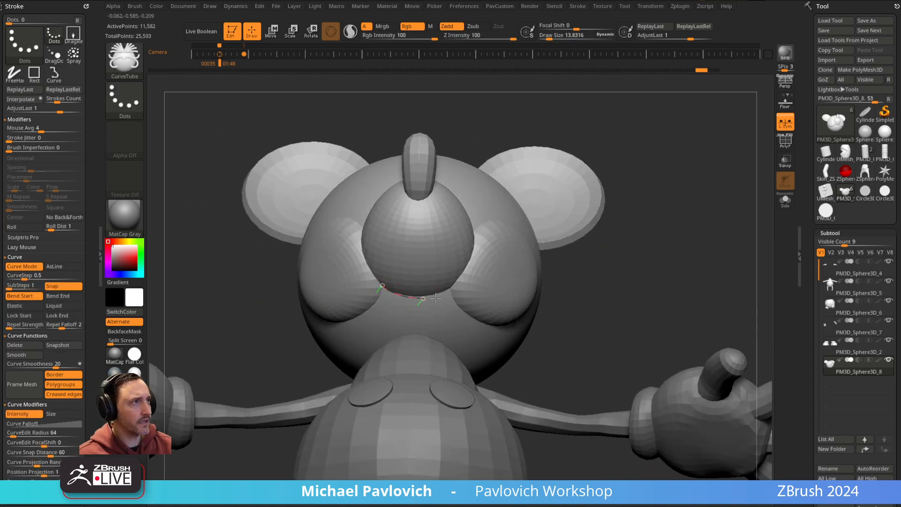
- Try a snapped mouth tube beneath the muzzle, compare it with the reference drawings, and undo it
{"action": "left_click", "coordinate": [431, 298]}
{"action": "mouse_move", "coordinate": [649, 216]}
{"action": "left_mouse_down"}
{"action": "mouse_move", "coordinate": [610, 235]}
{"action": "mouse_move", "coordinate": [670, 235]}
{"action": "mouse_move", "coordinate": [644, 233]}
{"action": "mouse_move", "coordinate": [642, 216]}
{"action": "mouse_move", "coordinate": [601, 233]}
{"action": "mouse_move", "coordinate": [605, 216]}
{"action": "mouse_move", "coordinate": [627, 220]}
{"action": "left_mouse_up"}
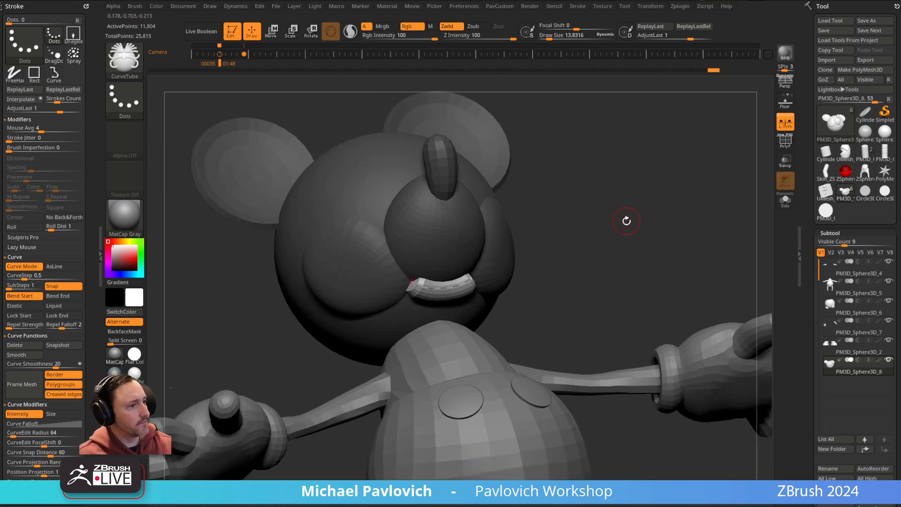
{"action": "key", "text": "shift+z"}
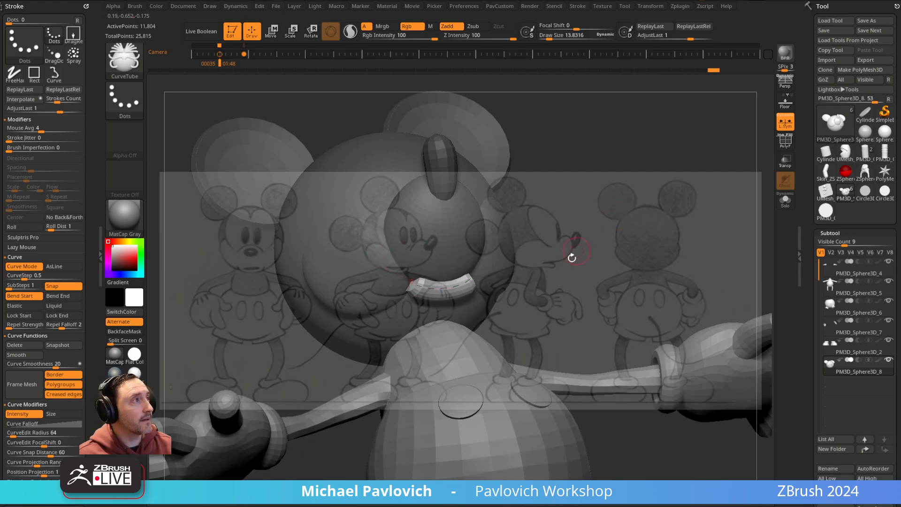
{"action": "key", "text": "shift+z"}
{"action": "mouse_move", "coordinate": [619, 230]}
{"action": "left_mouse_down"}
{"action": "mouse_move", "coordinate": [599, 229]}
{"action": "mouse_move", "coordinate": [621, 228]}
{"action": "left_mouse_up"}
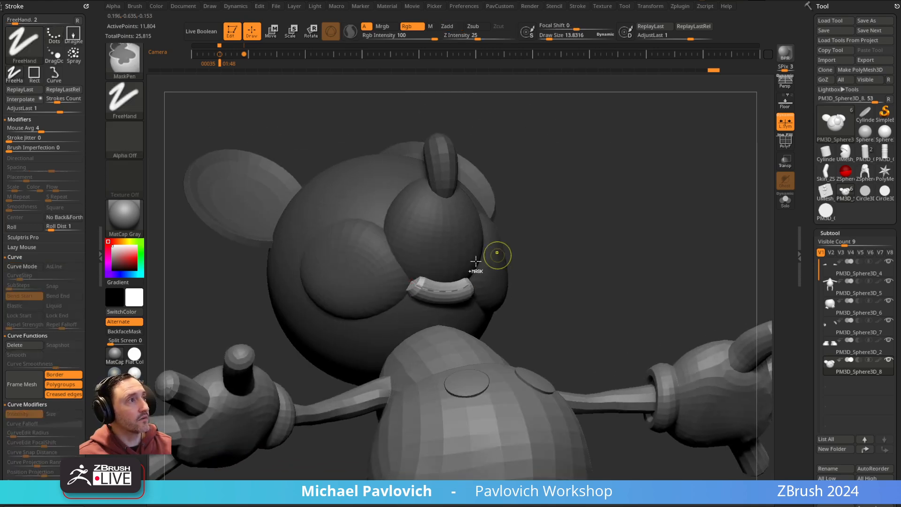
{"action": "key", "text": "ctrl+z"}
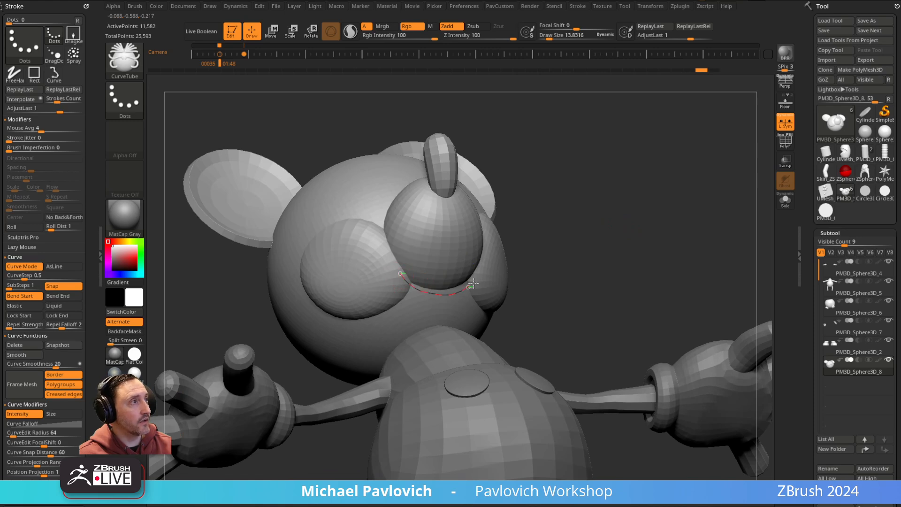
- Try redrawing the mouth tube between the cheeks and undo the last stroke
{"action": "left_click_drag", "start_coordinate": [471, 286], "coordinate": [471, 287]}
{"action": "left_click_drag", "start_coordinate": [650, 216], "coordinate": [585, 219]}
{"action": "left_click_drag", "start_coordinate": [433, 288], "coordinate": [450, 281]}
{"action": "mouse_move", "coordinate": [634, 133]}
{"action": "left_mouse_down"}
{"action": "mouse_move", "coordinate": [624, 147]}
{"action": "mouse_move", "coordinate": [657, 134]}
{"action": "left_mouse_up"}
{"action": "key", "text": "ctrl+z"}
- Draw a curved mouth tube along the underside of the muzzle, from cheek to cheek
{"action": "left_click_drag", "start_coordinate": [386, 279], "coordinate": [463, 277]}
{"action": "mouse_move", "coordinate": [582, 231]}
{"action": "left_mouse_down"}
{"action": "mouse_move", "coordinate": [663, 229]}
{"action": "mouse_move", "coordinate": [580, 248]}
{"action": "mouse_move", "coordinate": [601, 234]}
{"action": "left_mouse_up"}
{"action": "left_click", "coordinate": [512, 236]}
{"action": "key", "text": "s"}
{"action": "mouse_move", "coordinate": [454, 296]}
{"action": "left_mouse_down"}
{"action": "mouse_move", "coordinate": [469, 296]}
{"action": "mouse_move", "coordinate": [437, 306]}
{"action": "mouse_move", "coordinate": [463, 295]}
{"action": "left_mouse_up"}
- Push the mouth tube into place under the muzzle using the Move brush at a Draw Size of about 72
{"action": "key", "text": "b"}
{"action": "key", "text": "m"}
{"action": "key", "text": "v"}
{"action": "left_click_drag", "start_coordinate": [571, 268], "coordinate": [481, 276]}
{"action": "left_click_drag", "start_coordinate": [352, 332], "coordinate": [453, 326]}
{"action": "left_click_drag", "start_coordinate": [420, 299], "coordinate": [419, 303]}
{"action": "left_click_drag", "start_coordinate": [508, 225], "coordinate": [566, 201]}
{"action": "left_click_drag", "start_coordinate": [519, 246], "coordinate": [414, 285]}
{"action": "left_click_drag", "start_coordinate": [533, 263], "coordinate": [441, 275]}
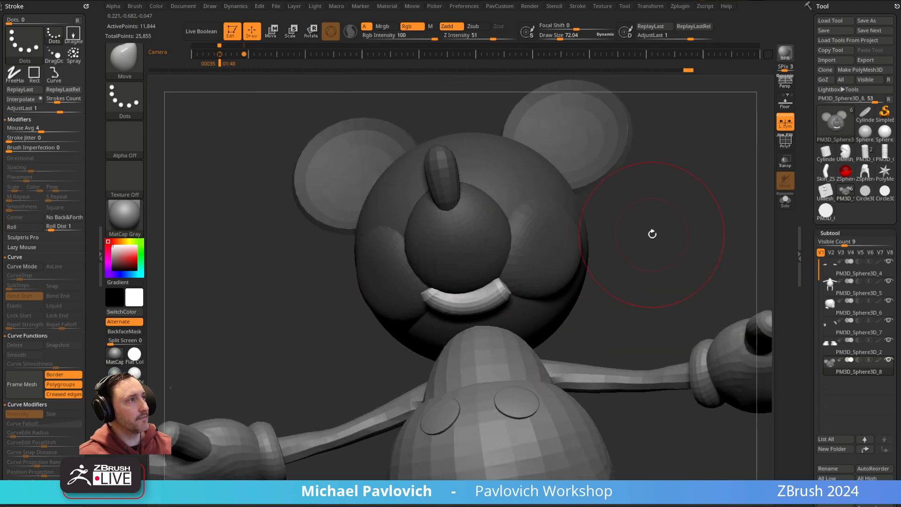
- Clear the mask, apply Mirror And Weld to the head, and display its polygroup wireframe
{"action": "key", "text": "space"}
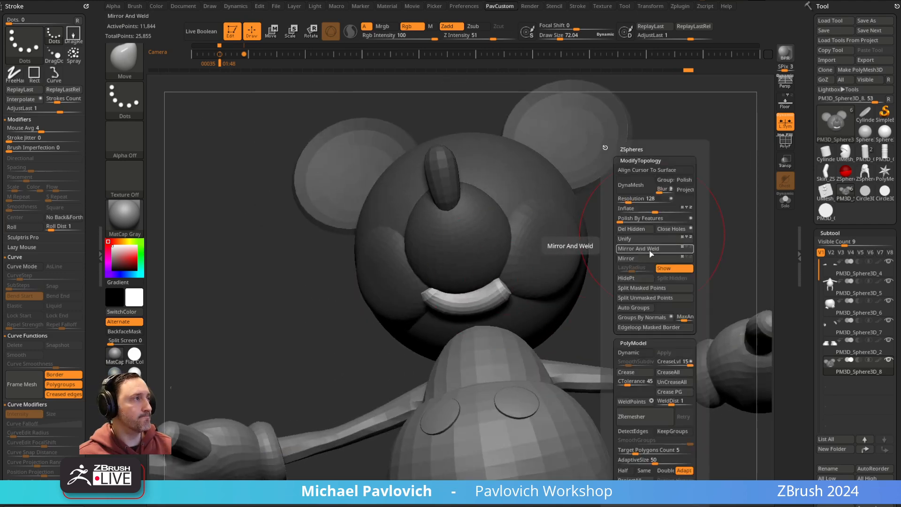
{"action": "key", "text": "space"}
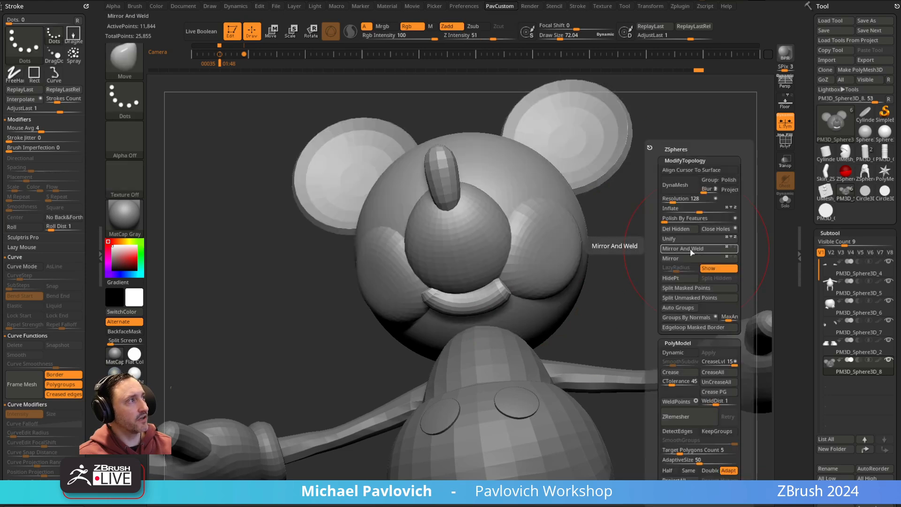
{"action": "key", "text": "shift+f"}
{"action": "left_click_drag", "start_coordinate": [659, 187], "coordinate": [670, 229]}
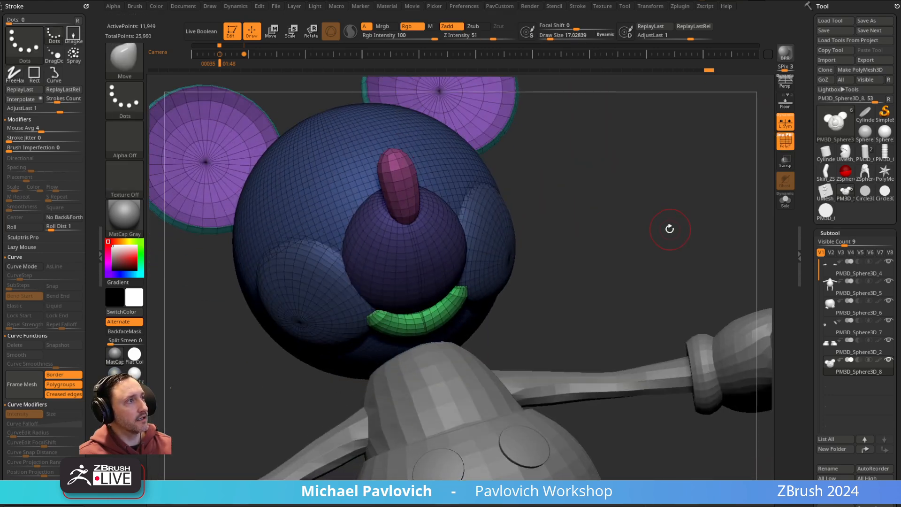
- Mask everything on the head except the mouth tube's polygroup
{"action": "left_click", "coordinate": [456, 305], "text": "ctrl+shift"}
{"action": "left_click", "coordinate": [636, 200], "text": "ctrl"}
{"action": "left_click", "coordinate": [642, 188], "text": "ctrl+shift"}
{"action": "left_click", "coordinate": [656, 182], "text": "ctrl"}
{"action": "left_click_drag", "start_coordinate": [660, 181], "coordinate": [658, 186], "text": "shift"}
- Reshape the unmasked mouth tube with the Move brush, ending at a Draw Size of about 44
{"action": "key", "text": "s"}
{"action": "mouse_move", "coordinate": [492, 312]}
{"action": "left_mouse_down"}
{"action": "mouse_move", "coordinate": [503, 312]}
{"action": "mouse_move", "coordinate": [464, 321]}
{"action": "mouse_move", "coordinate": [444, 282]}
{"action": "left_mouse_up"}
{"action": "key", "text": "bracketright"}
{"action": "key", "text": "s"}
{"action": "left_click_drag", "start_coordinate": [449, 316], "coordinate": [463, 313]}
{"action": "mouse_move", "coordinate": [521, 314]}
{"action": "left_mouse_down"}
{"action": "mouse_move", "coordinate": [410, 326]}
{"action": "mouse_move", "coordinate": [451, 328]}
{"action": "left_mouse_up"}
{"action": "key", "text": "s"}
{"action": "left_click_drag", "start_coordinate": [454, 316], "coordinate": [447, 318]}
{"action": "right_click_drag", "start_coordinate": [447, 318], "coordinate": [486, 276]}
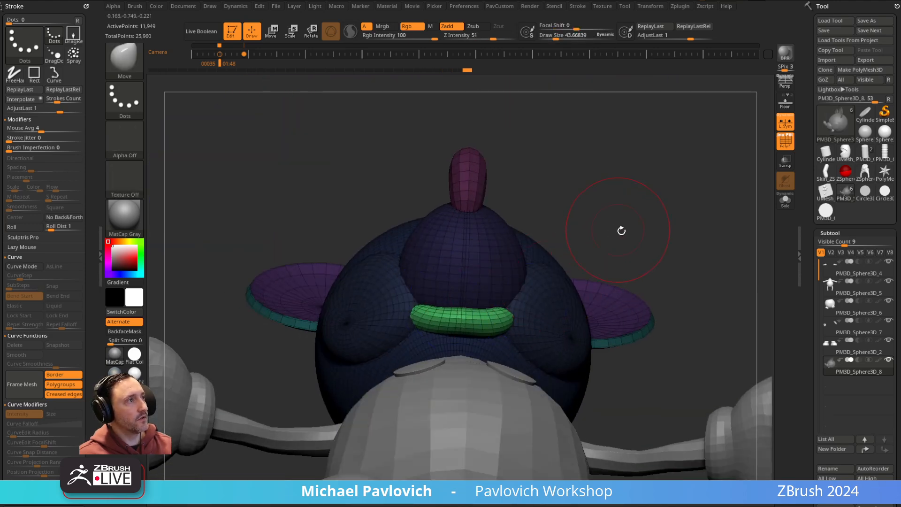
- Refine the mouth tube's curve from below with the Move brush at a Draw Size of about 52
{"action": "right_click_drag", "start_coordinate": [618, 230], "coordinate": [667, 235]}
{"action": "key", "text": "s"}
{"action": "left_click_drag", "start_coordinate": [457, 316], "coordinate": [450, 315]}
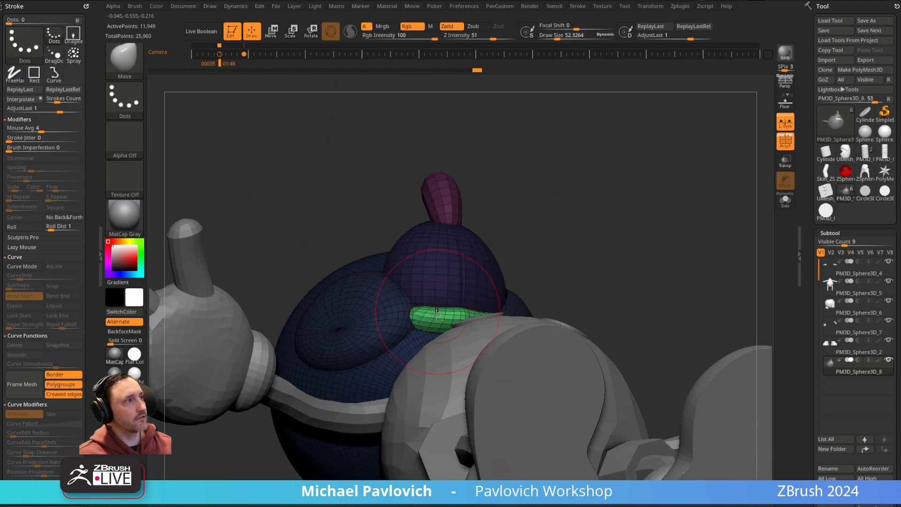
{"action": "right_click_drag", "start_coordinate": [623, 205], "coordinate": [664, 211]}
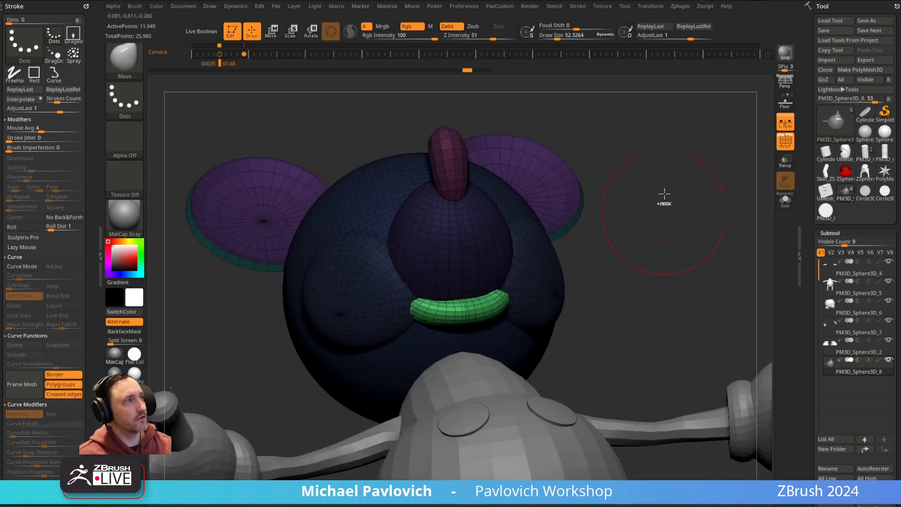
- Unmask the head and apply Mirror And Weld again to make the mouth symmetrical
{"action": "left_click_drag", "start_coordinate": [664, 214], "coordinate": [686, 249], "text": "ctrl"}
{"action": "key", "text": "space"}
{"action": "left_click", "coordinate": [679, 249]}
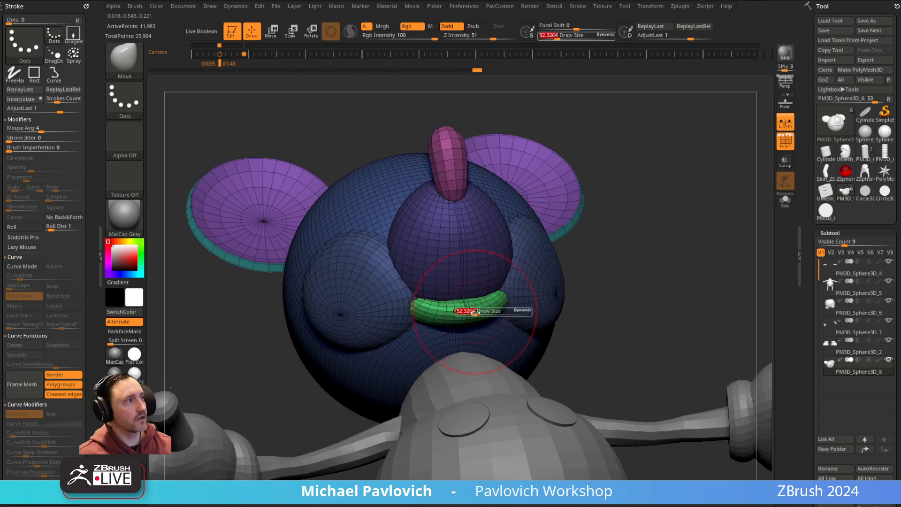
- Move and smooth the mouth tube against the muzzle at a Draw Size of about 33
{"action": "right_click_drag", "start_coordinate": [474, 312], "coordinate": [478, 301]}
{"action": "right_click_drag", "start_coordinate": [636, 264], "coordinate": [643, 235]}
{"action": "left_click_drag", "start_coordinate": [482, 304], "coordinate": [483, 292]}
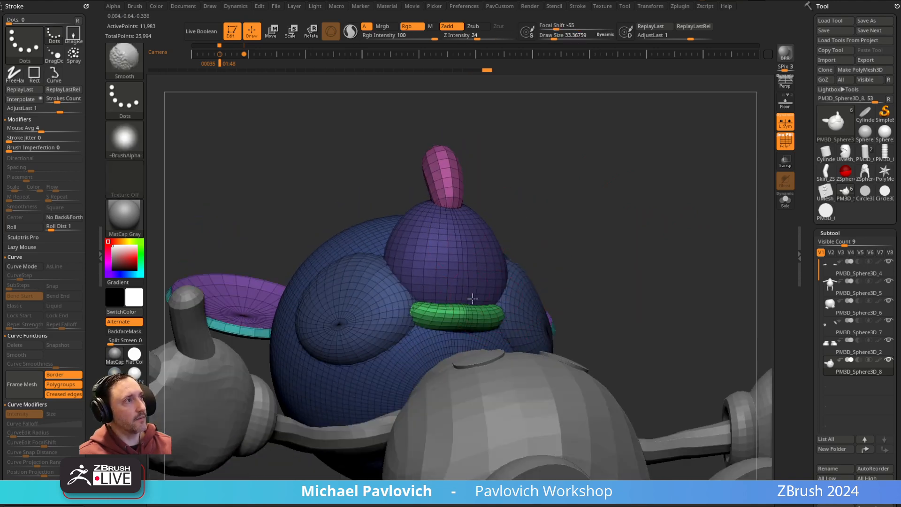
{"action": "right_click_drag", "start_coordinate": [615, 216], "coordinate": [562, 239]}
{"action": "mouse_move", "coordinate": [609, 273]}
{"action": "left_mouse_down"}
{"action": "mouse_move", "coordinate": [524, 293]}
{"action": "mouse_move", "coordinate": [550, 262]}
{"action": "mouse_move", "coordinate": [497, 275]}
{"action": "left_mouse_up"}
- Adjust the mouth tube's ends and middle with the Move brush, ending at a Draw Size of about 87
{"action": "key", "text": "s"}
{"action": "left_click_drag", "start_coordinate": [445, 299], "coordinate": [444, 291]}
{"action": "left_click_drag", "start_coordinate": [540, 255], "coordinate": [575, 277]}
{"action": "key", "text": "s"}
{"action": "key", "text": "ctrl+z"}
{"action": "mouse_move", "coordinate": [470, 301]}
{"action": "left_mouse_down"}
{"action": "mouse_move", "coordinate": [470, 285]}
{"action": "mouse_move", "coordinate": [480, 319]}
{"action": "mouse_move", "coordinate": [486, 314]}
{"action": "left_mouse_up"}
{"action": "mouse_move", "coordinate": [534, 244]}
{"action": "left_mouse_down"}
{"action": "mouse_move", "coordinate": [642, 207]}
{"action": "mouse_move", "coordinate": [680, 242]}
{"action": "mouse_move", "coordinate": [690, 159]}
{"action": "left_mouse_up"}
{"action": "key", "text": "s"}
{"action": "left_click_drag", "start_coordinate": [514, 308], "coordinate": [510, 308]}
{"action": "left_click_drag", "start_coordinate": [459, 320], "coordinate": [469, 314]}
- Compare the mouth and head with the front and side reference drawings, and inspect the mouth up close
{"action": "key", "text": "shift+z"}
{"action": "key", "text": "Left"}
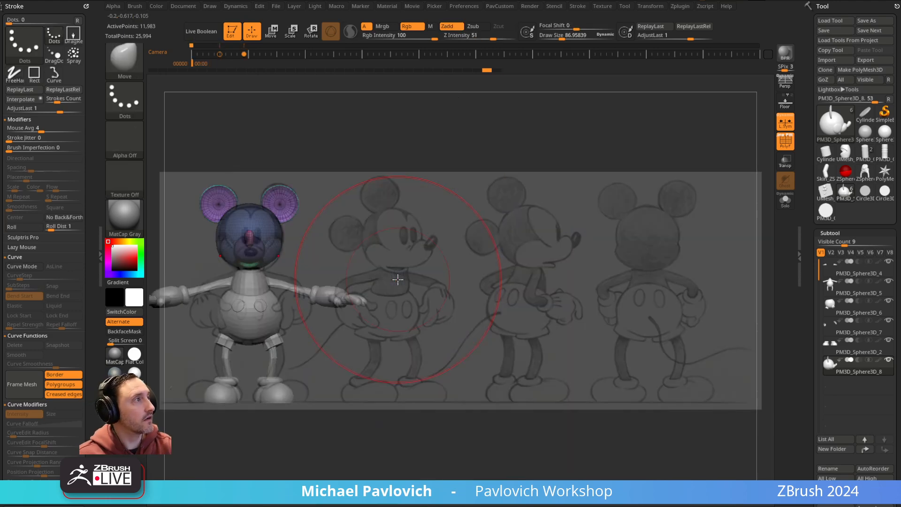
{"action": "key", "text": "Right"}
{"action": "key", "text": "s"}
{"action": "left_click_drag", "start_coordinate": [588, 225], "coordinate": [598, 228]}
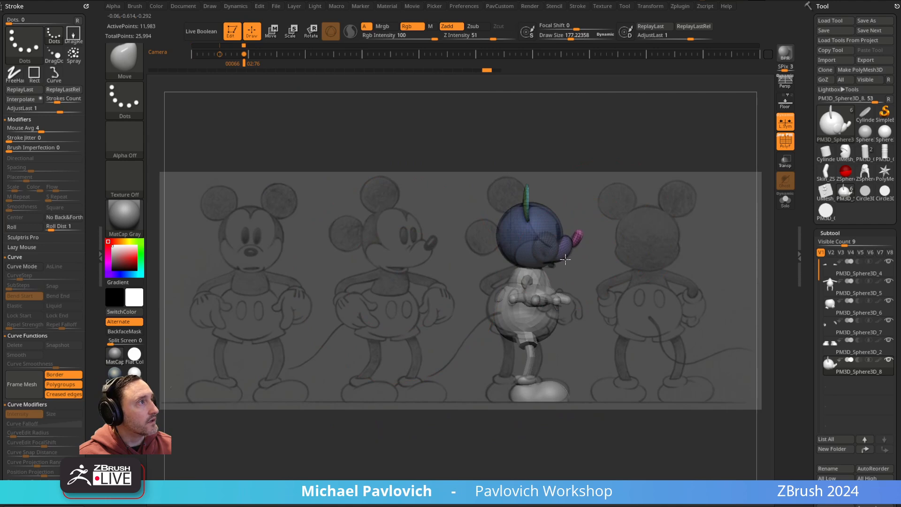
{"action": "key", "text": "shift+z"}
{"action": "key", "text": "1"}
{"action": "mouse_move", "coordinate": [640, 246]}
{"action": "left_mouse_down", "text": "alt"}
{"action": "mouse_move", "coordinate": [692, 316]}
{"action": "mouse_move", "coordinate": [662, 292]}
{"action": "left_mouse_up", "text": "alt"}
{"action": "key", "text": "s"}
{"action": "left_click_drag", "start_coordinate": [662, 292], "coordinate": [675, 293]}
{"action": "left_click_drag", "start_coordinate": [577, 329], "coordinate": [604, 300], "text": "alt"}
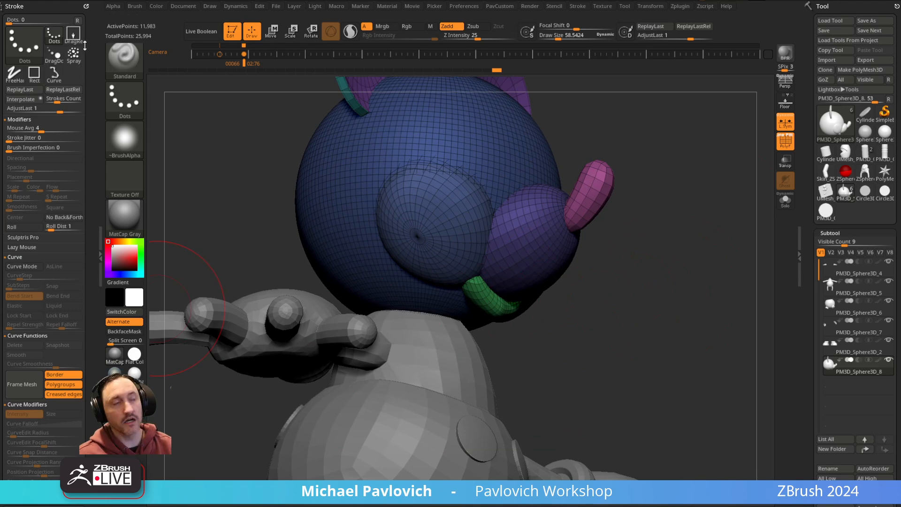
- Dock the Brush settings, expand Auto Masking, and turn on topological masking for the Standard brush
{"action": "left_click", "coordinate": [80, 6]}
{"action": "left_click", "coordinate": [86, 6]}
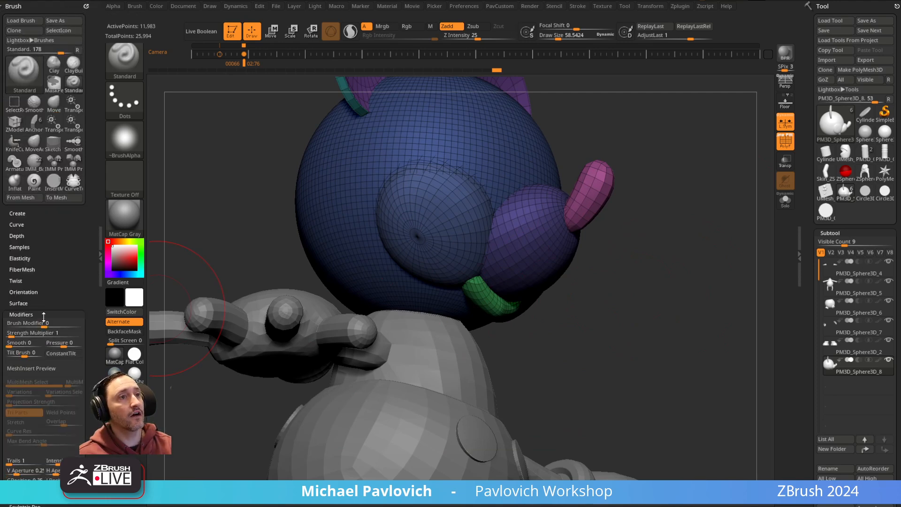
{"action": "left_click_drag", "start_coordinate": [61, 249], "coordinate": [61, 206]}
{"action": "left_click", "coordinate": [23, 272]}
{"action": "left_click", "coordinate": [27, 294]}
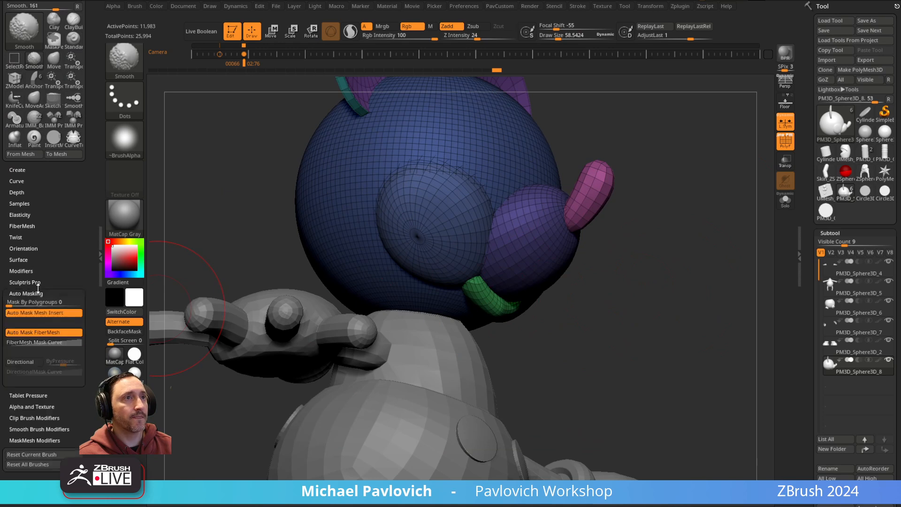
{"action": "left_click", "coordinate": [28, 479]}
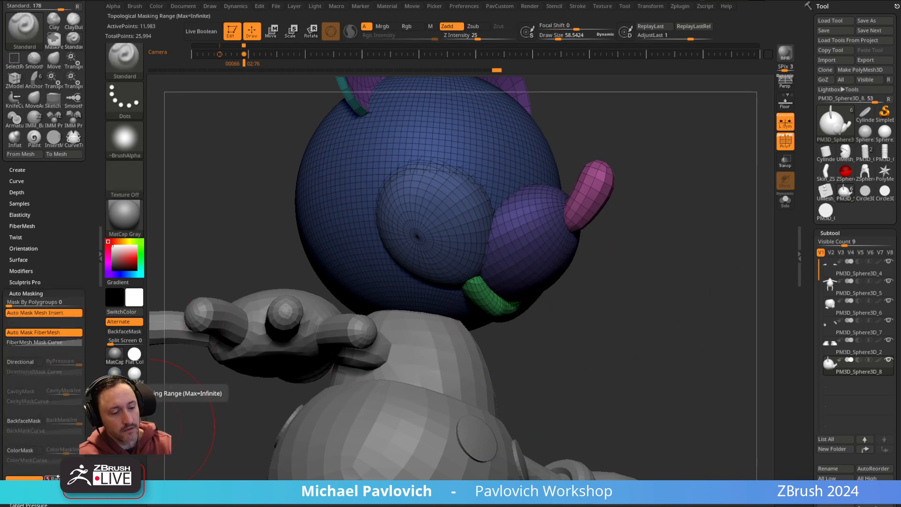
{"action": "left_click_drag", "start_coordinate": [595, 284], "coordinate": [627, 306]}
- Turn off the Standard brush's topological masking and enable it for the Move brush instead
{"action": "key", "text": "b"}
{"action": "key", "text": "m"}
{"action": "key", "text": "v"}
{"action": "mouse_move", "coordinate": [481, 301]}
{"action": "left_mouse_down"}
{"action": "mouse_move", "coordinate": [499, 311]}
{"action": "mouse_move", "coordinate": [489, 306]}
{"action": "left_mouse_up"}
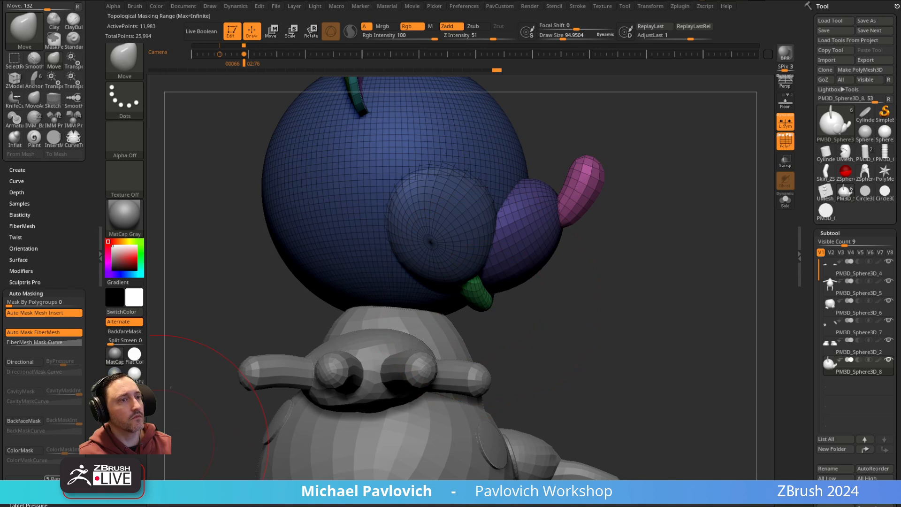
{"action": "key", "text": "b"}
{"action": "key", "text": "s"}
{"action": "key", "text": "t"}
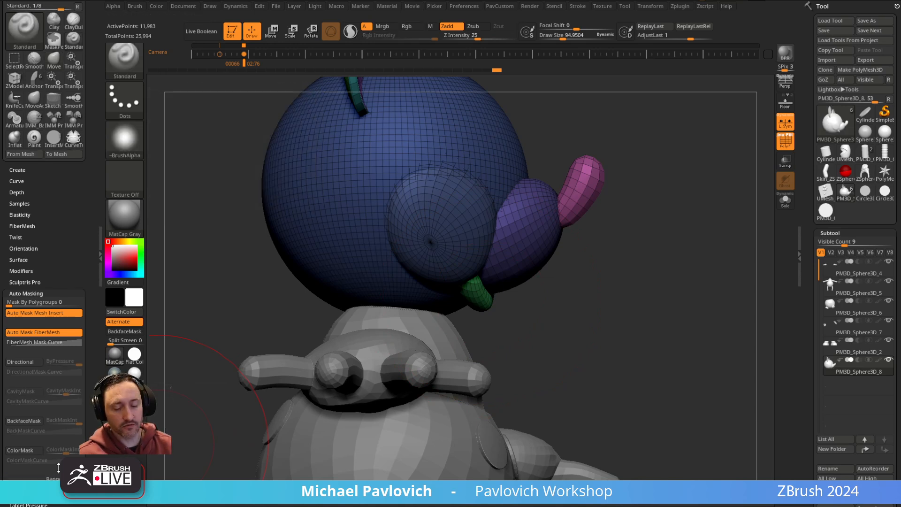
{"action": "key", "text": "b"}
{"action": "key", "text": "m"}
{"action": "key", "text": "v"}
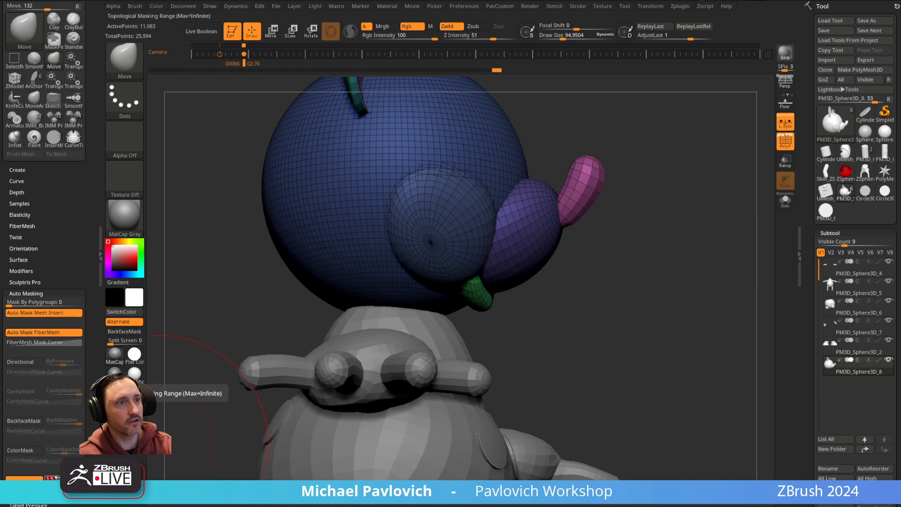
- Test the Move brush's topological masking on the mouth, nose, muzzle and cheek, undoing each stroke
{"action": "key", "text": "bracketleft"}
{"action": "mouse_move", "coordinate": [505, 312]}
{"action": "left_mouse_down"}
{"action": "mouse_move", "coordinate": [479, 314]}
{"action": "mouse_move", "coordinate": [487, 303]}
{"action": "mouse_move", "coordinate": [473, 302]}
{"action": "mouse_move", "coordinate": [491, 323]}
{"action": "left_mouse_up"}
{"action": "key", "text": "ctrl+z"}
{"action": "left_click_drag", "start_coordinate": [584, 210], "coordinate": [613, 212]}
{"action": "key", "text": "ctrl+z"}
{"action": "left_click_drag", "start_coordinate": [531, 268], "coordinate": [544, 276]}
{"action": "key", "text": "ctrl+z"}
{"action": "left_click_drag", "start_coordinate": [446, 238], "coordinate": [472, 271]}
{"action": "key", "text": "ctrl+z"}
- Try more topologically masked moves on the nose, mouth and cheek with different Draw Sizes, undoing them
{"action": "mouse_move", "coordinate": [588, 275]}
{"action": "right_mouse_down"}
{"action": "mouse_move", "coordinate": [542, 286]}
{"action": "mouse_move", "coordinate": [552, 285]}
{"action": "right_mouse_up"}
{"action": "key", "text": "s"}
{"action": "left_click_drag", "start_coordinate": [551, 285], "coordinate": [506, 287]}
{"action": "right_click_drag", "start_coordinate": [411, 301], "coordinate": [469, 314]}
{"action": "left_click_drag", "start_coordinate": [563, 195], "coordinate": [634, 182]}
{"action": "key", "text": "ctrl+z"}
{"action": "left_click_drag", "start_coordinate": [464, 290], "coordinate": [530, 326]}
{"action": "key", "text": "ctrl+z"}
{"action": "mouse_move", "coordinate": [465, 224]}
{"action": "left_mouse_down"}
{"action": "mouse_move", "coordinate": [548, 280]}
{"action": "mouse_move", "coordinate": [495, 217]}
{"action": "mouse_move", "coordinate": [455, 239]}
{"action": "left_mouse_up"}
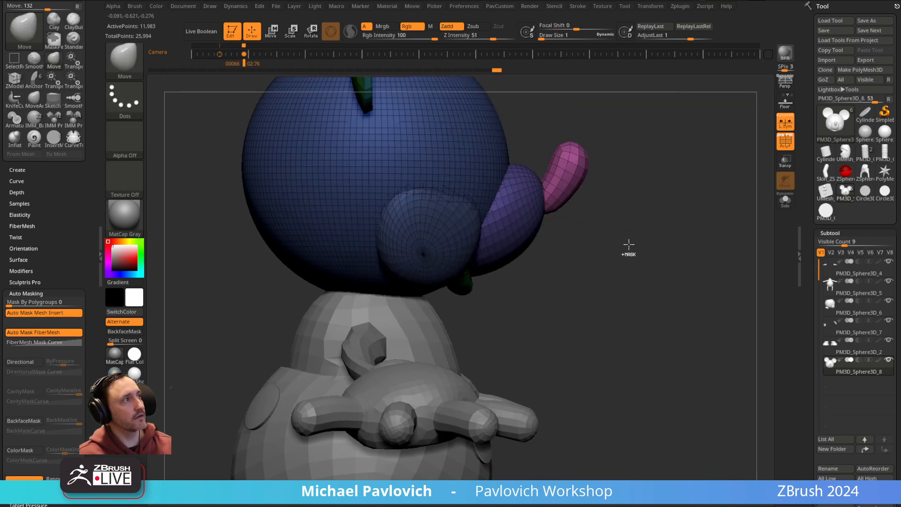
{"action": "right_click_drag", "start_coordinate": [650, 251], "coordinate": [670, 241]}
- Mask everything on the head except the nose using the Move gizmo, and clear that mask
{"action": "key", "text": "w"}
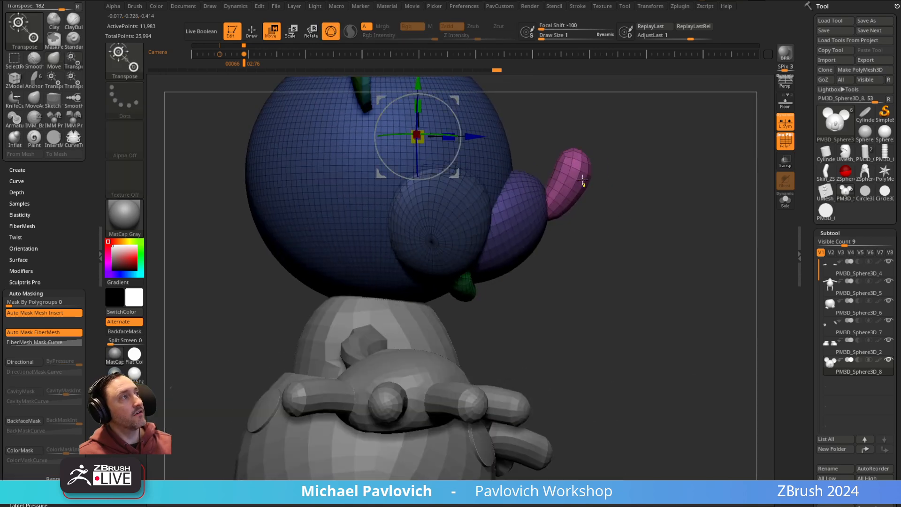
{"action": "left_click", "coordinate": [583, 181], "text": "ctrl"}
{"action": "right_click_drag", "start_coordinate": [653, 174], "coordinate": [657, 197]}
{"action": "left_click_drag", "start_coordinate": [608, 205], "coordinate": [662, 189]}
{"action": "key", "text": "q"}
- Reshape the mouth tube from the side and below with the Move brush at a Draw Size of about 36
{"action": "mouse_move", "coordinate": [705, 252]}
{"action": "right_mouse_down"}
{"action": "mouse_move", "coordinate": [630, 263]}
{"action": "mouse_move", "coordinate": [698, 264]}
{"action": "mouse_move", "coordinate": [638, 263]}
{"action": "mouse_move", "coordinate": [696, 242]}
{"action": "mouse_move", "coordinate": [530, 398]}
{"action": "mouse_move", "coordinate": [440, 313]}
{"action": "right_mouse_up"}
{"action": "key", "text": "s"}
{"action": "left_click_drag", "start_coordinate": [475, 328], "coordinate": [491, 327]}
{"action": "right_click_drag", "start_coordinate": [486, 296], "coordinate": [471, 310]}
{"action": "mouse_move", "coordinate": [519, 291]}
{"action": "left_mouse_down"}
{"action": "mouse_move", "coordinate": [535, 296]}
{"action": "mouse_move", "coordinate": [493, 297]}
{"action": "left_mouse_up"}
{"action": "key", "text": "s"}
{"action": "key", "text": "s"}
{"action": "left_click_drag", "start_coordinate": [510, 277], "coordinate": [495, 259]}
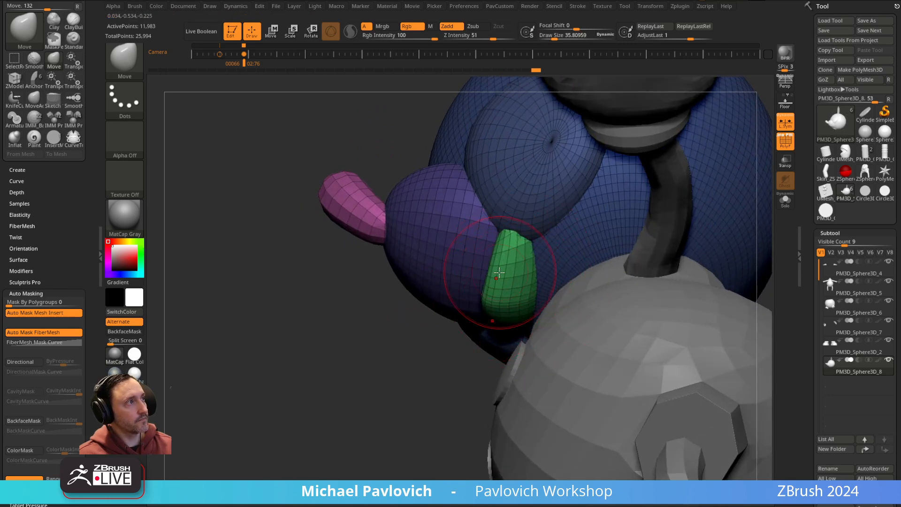
{"action": "mouse_move", "coordinate": [418, 364]}
{"action": "right_mouse_down", "text": "shift"}
{"action": "mouse_move", "coordinate": [384, 364]}
{"action": "mouse_move", "coordinate": [433, 360]}
{"action": "right_mouse_up", "text": "shift"}
- Set the Standard brush to a Draw Size of about 41
{"action": "right_click_drag", "start_coordinate": [665, 219], "coordinate": [641, 177], "text": "alt"}
{"action": "key", "text": "1"}
{"action": "key", "text": "s"}
{"action": "left_click_drag", "start_coordinate": [634, 221], "coordinate": [628, 221]}
{"action": "right_click_drag", "start_coordinate": [641, 233], "coordinate": [613, 221], "text": "alt"}
{"action": "key", "text": "s"}
{"action": "left_click_drag", "start_coordinate": [613, 221], "coordinate": [610, 221]}
{"action": "mouse_move", "coordinate": [648, 188]}
{"action": "right_mouse_down", "text": "alt"}
{"action": "mouse_move", "coordinate": [642, 304]}
{"action": "mouse_move", "coordinate": [633, 281]}
{"action": "right_mouse_up", "text": "alt"}
{"action": "key", "text": "s"}
{"action": "left_click_drag", "start_coordinate": [632, 274], "coordinate": [629, 274]}
- Hide both ears and split the hidden part off into its own subtool
{"action": "left_click_drag", "start_coordinate": [619, 134], "coordinate": [313, 214], "text": "ctrl+shift"}
{"action": "left_click", "coordinate": [686, 211], "text": "ctrl+shift"}
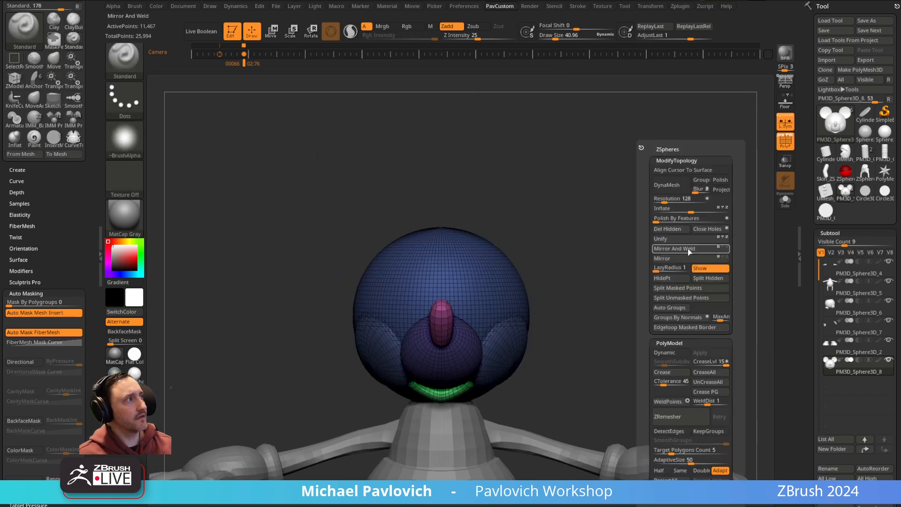
{"action": "left_click", "coordinate": [702, 275]}
- Isolate the nose on the head mesh, invert the visibility and split the hidden nose off into its own subtool
{"action": "left_click_drag", "start_coordinate": [597, 215], "coordinate": [531, 319]}
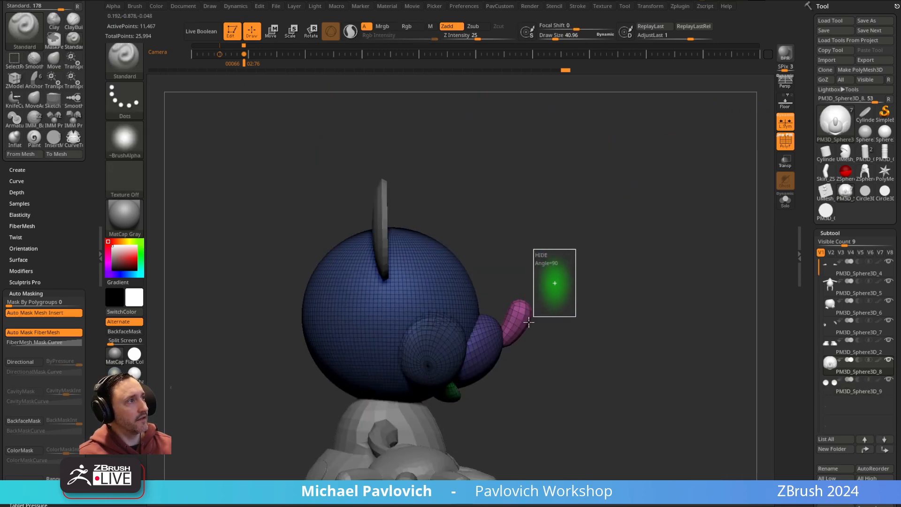
{"action": "left_click_drag", "start_coordinate": [608, 254], "coordinate": [516, 315], "text": "ctrl+shift"}
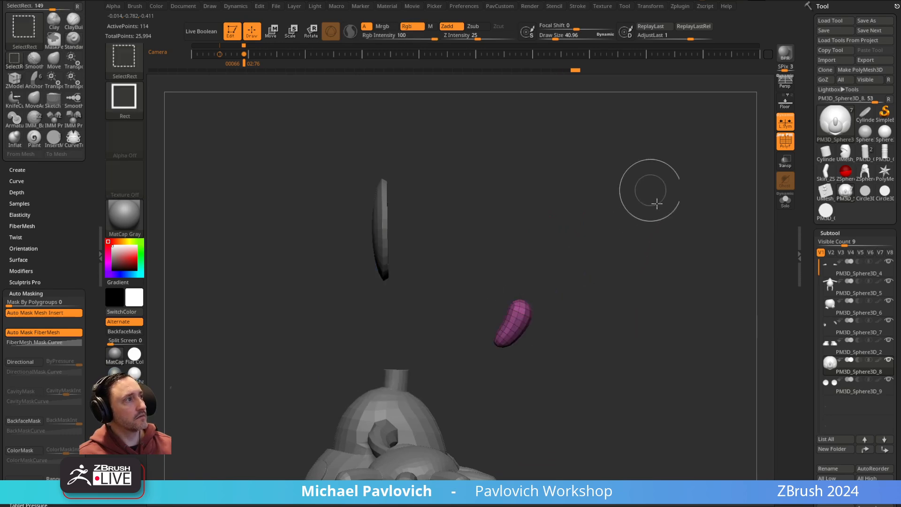
{"action": "left_click_drag", "start_coordinate": [652, 190], "coordinate": [670, 207], "text": "ctrl+shift"}
{"action": "key", "text": "2"}
{"action": "left_click", "coordinate": [696, 280]}
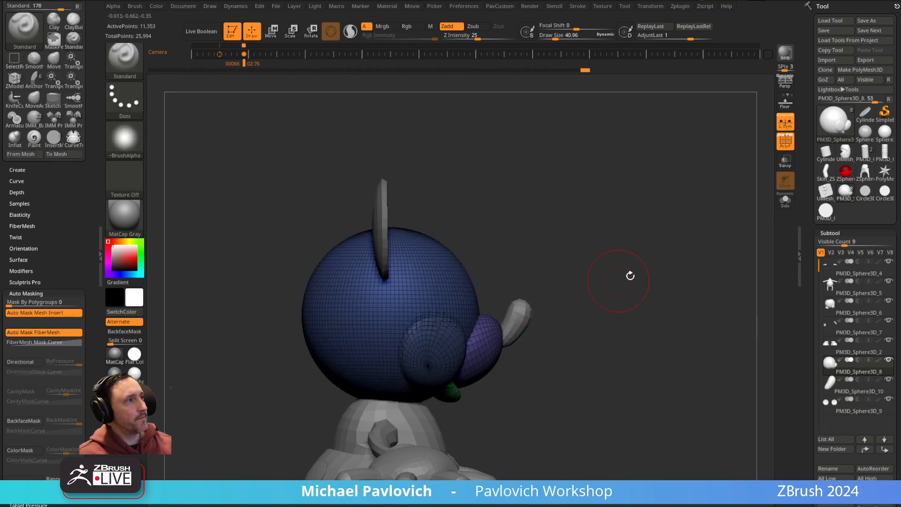
{"action": "left_click_drag", "start_coordinate": [621, 279], "coordinate": [529, 302], "text": "shift"}
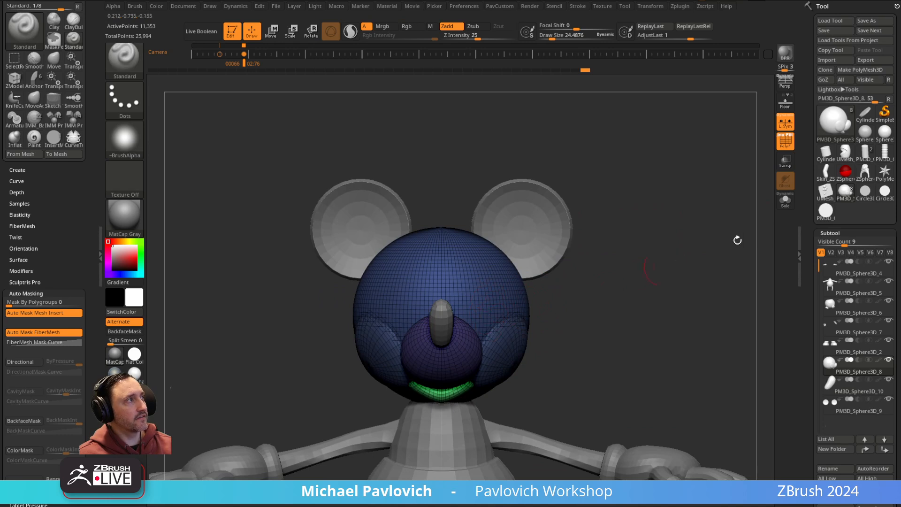
- Solo the head subtool and apply Mirror And Weld to it
{"action": "left_click", "coordinate": [785, 201]}
{"action": "key", "text": "2"}
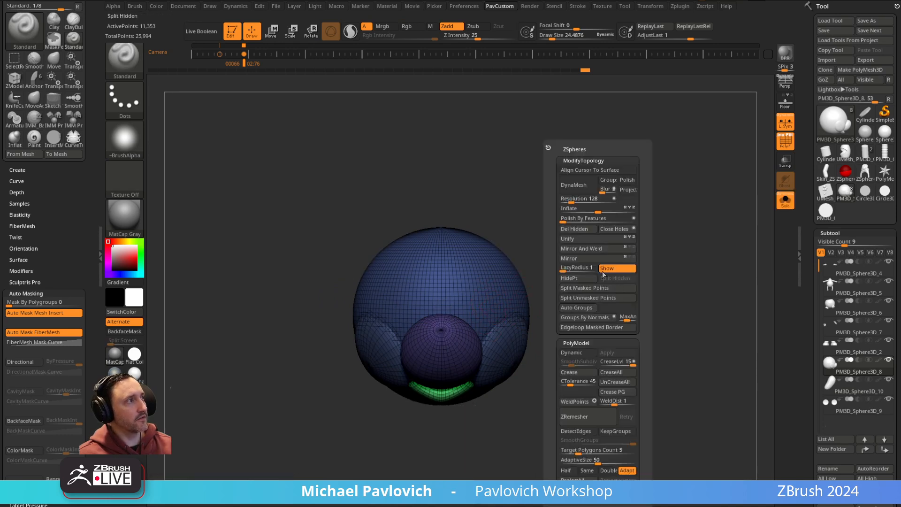
{"action": "left_click", "coordinate": [594, 249]}
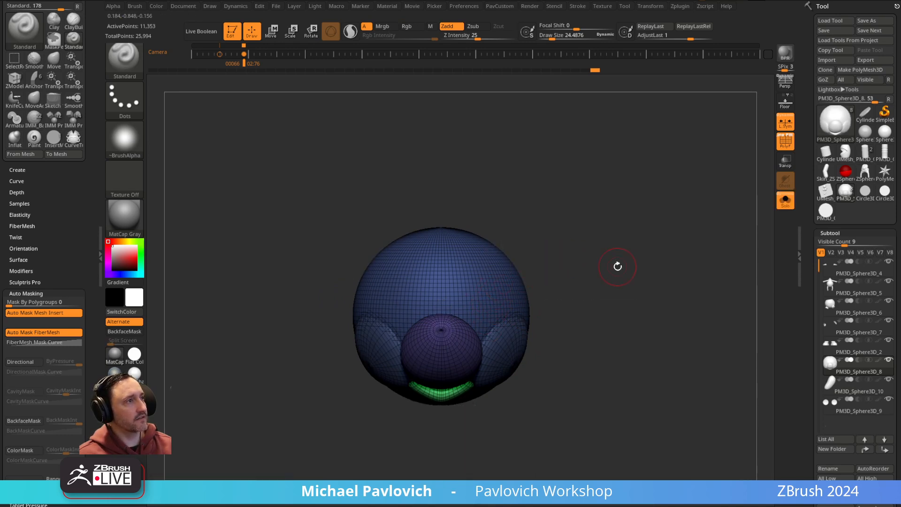
- Reset the gizmo orientation and merge the head's overlapping parts with Remesh By Union
{"action": "key", "text": "w"}
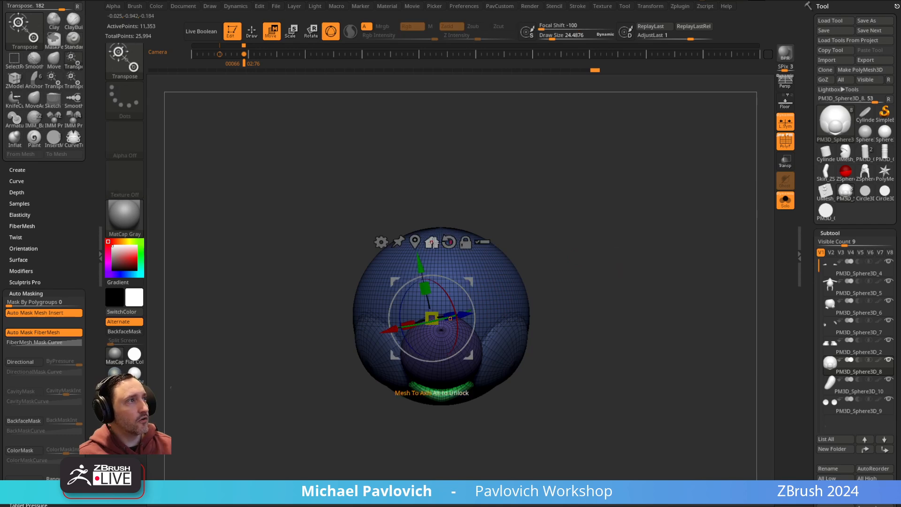
{"action": "left_click", "coordinate": [436, 244]}
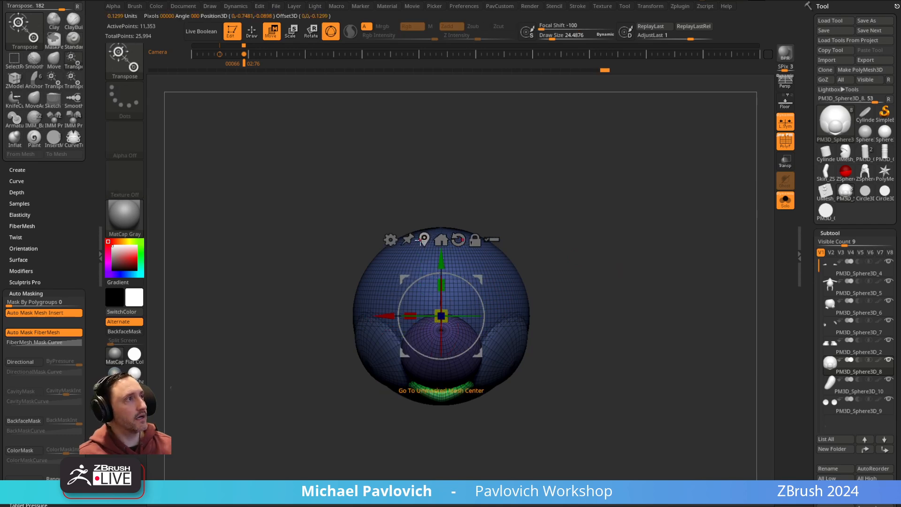
{"action": "left_click", "coordinate": [390, 240]}
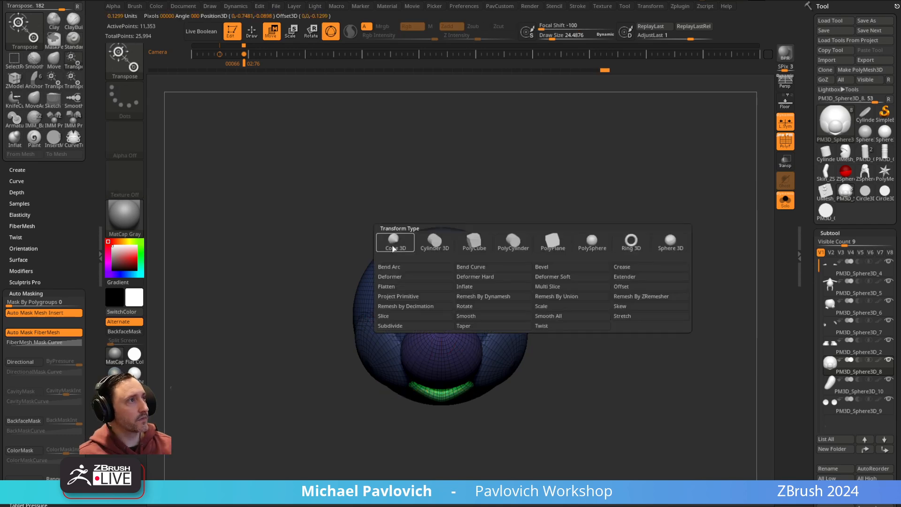
{"action": "left_click", "coordinate": [545, 296]}
{"action": "key", "text": "q"}
- Configure ZRemesher with Half, KeepGroups on, SmoothGroups 0 and AdaptiveSize 0
{"action": "key", "text": "space"}
{"action": "left_click", "coordinate": [554, 470]}
{"action": "left_click_drag", "start_coordinate": [557, 464], "coordinate": [543, 464]}
{"action": "left_click", "coordinate": [599, 432]}
{"action": "left_click_drag", "start_coordinate": [599, 439], "coordinate": [539, 441]}
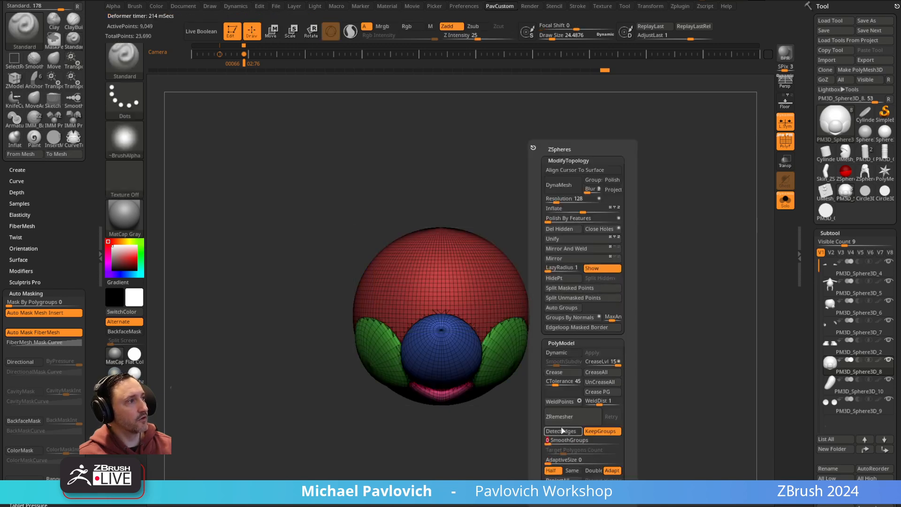
- ZRemesh the head, undo that result and run ZRemesher on it again
{"action": "left_click", "coordinate": [578, 423]}
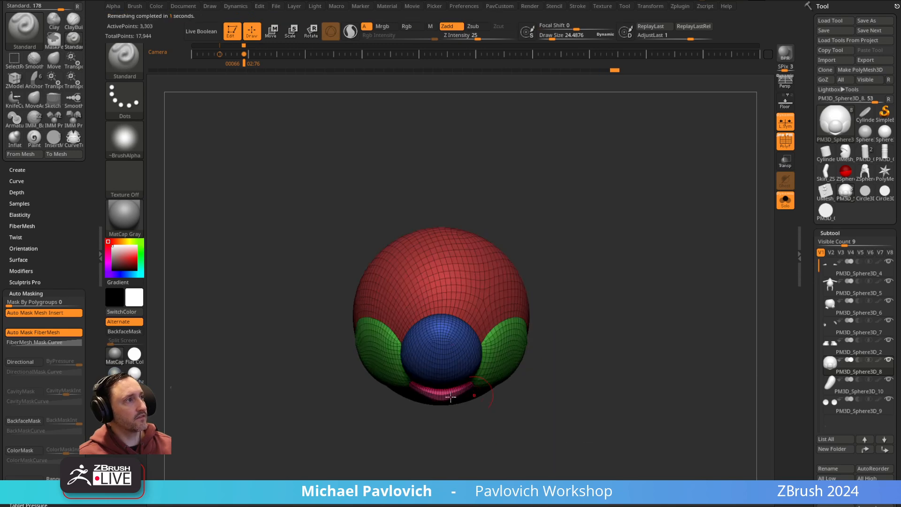
{"action": "key", "text": "ctrl+z"}
{"action": "key", "text": "space"}
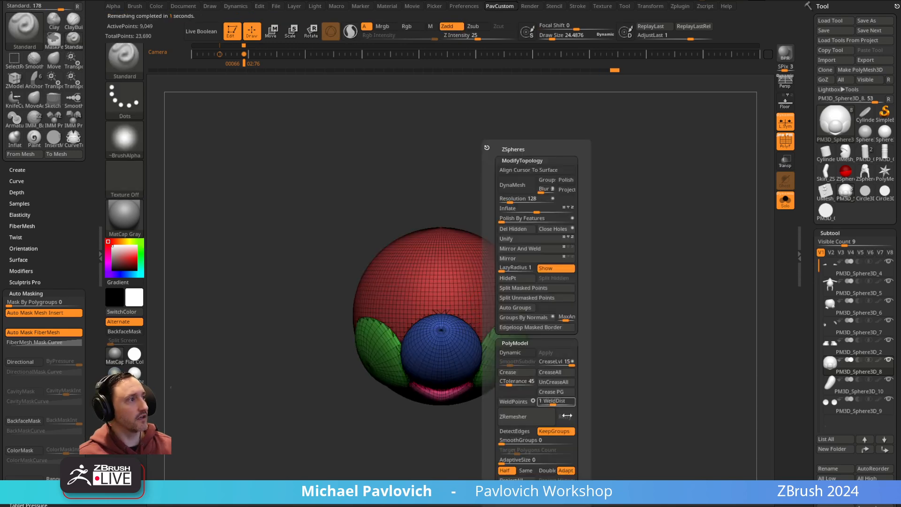
{"action": "left_click", "coordinate": [528, 417]}
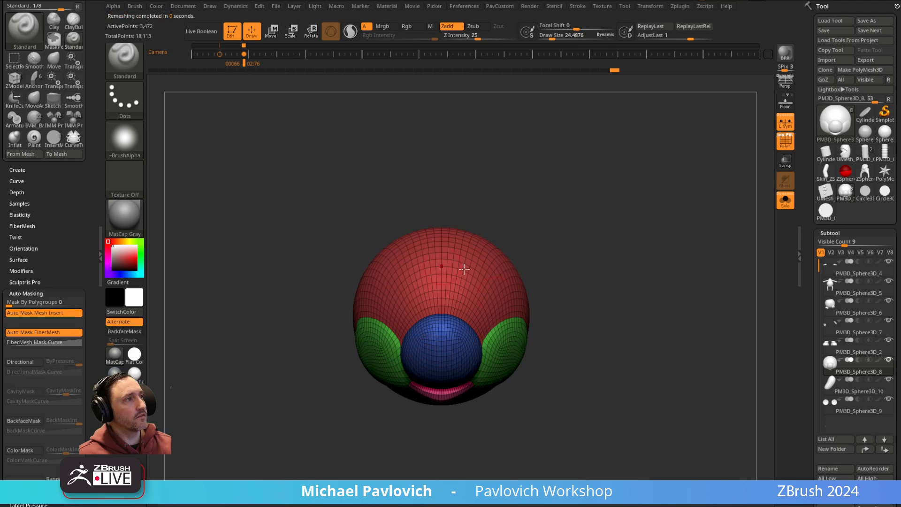
- ZRemesh the head once more with the same Half setting to reduce its polygon density further
{"action": "left_click_drag", "start_coordinate": [637, 225], "coordinate": [602, 297]}
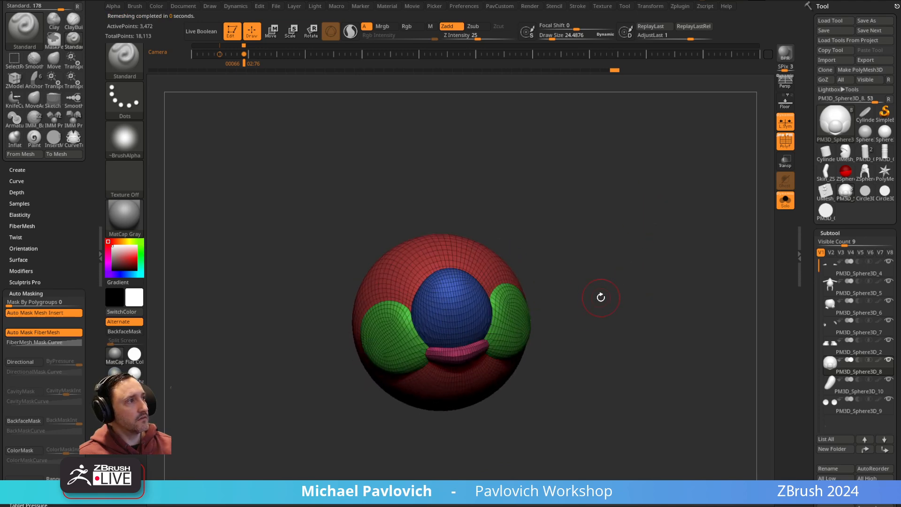
{"action": "key", "text": "space"}
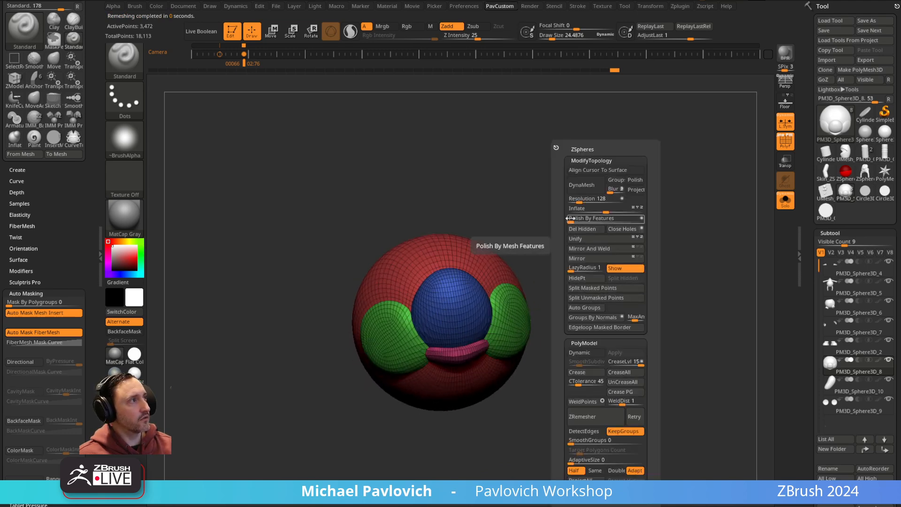
{"action": "key", "text": "space"}
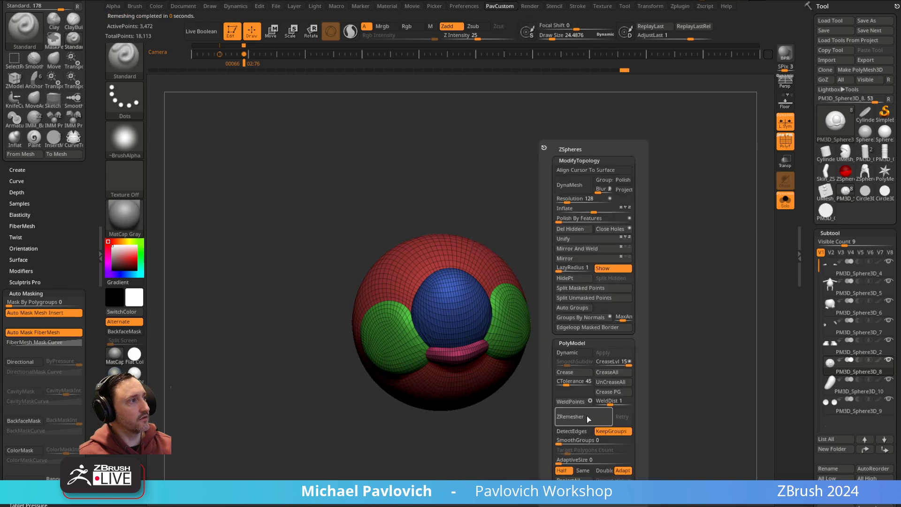
{"action": "left_click", "coordinate": [575, 421]}
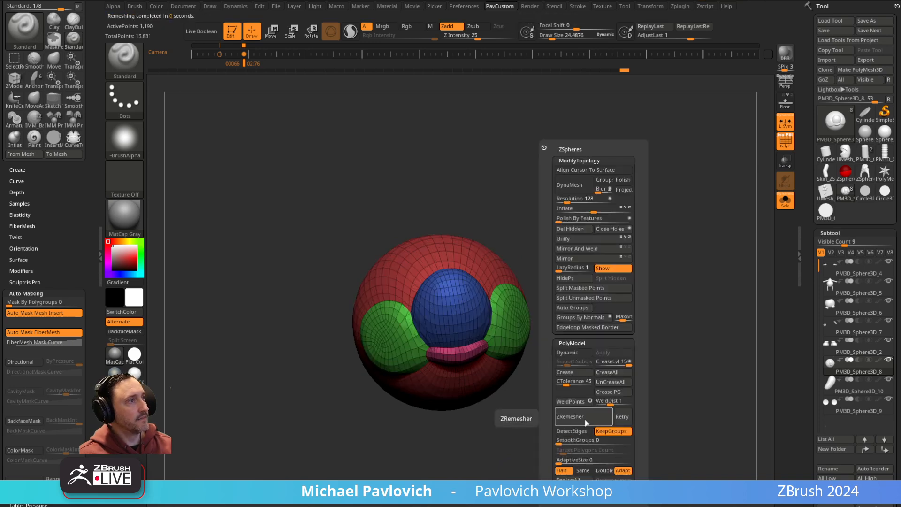
{"action": "left_click_drag", "start_coordinate": [545, 212], "coordinate": [617, 283]}
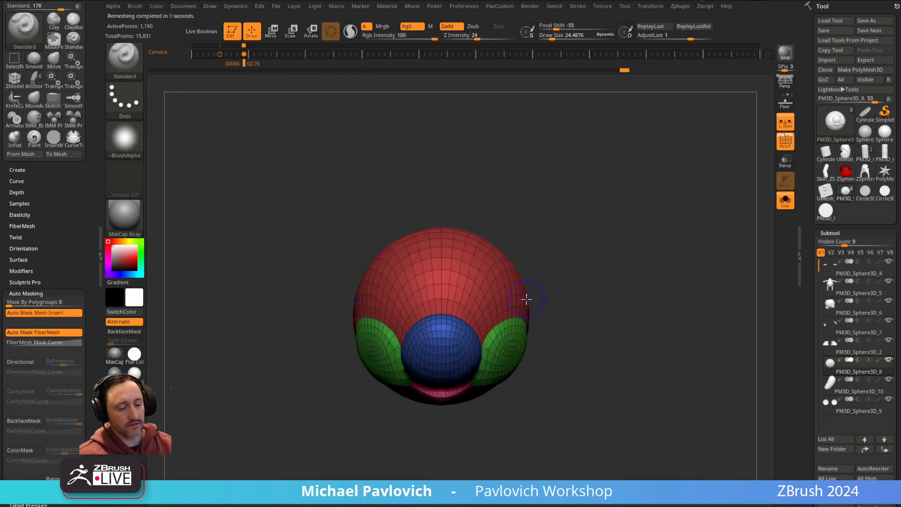
- Show the reference drawings and line the head up with the front-view drawing
{"action": "key", "text": "shift+z"}
{"action": "key", "text": "Right"}
{"action": "key", "text": "Left"}
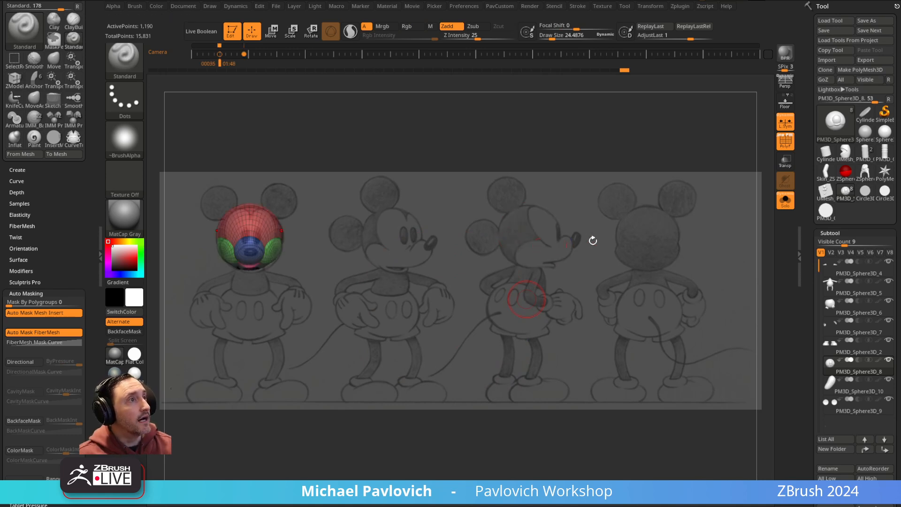
- Duplicate the head subtool and subdivide the copy three times, keeping only the highest level
{"action": "scroll", "coordinate": [805, 276], "scroll_direction": "down", "scroll_amount": 3}
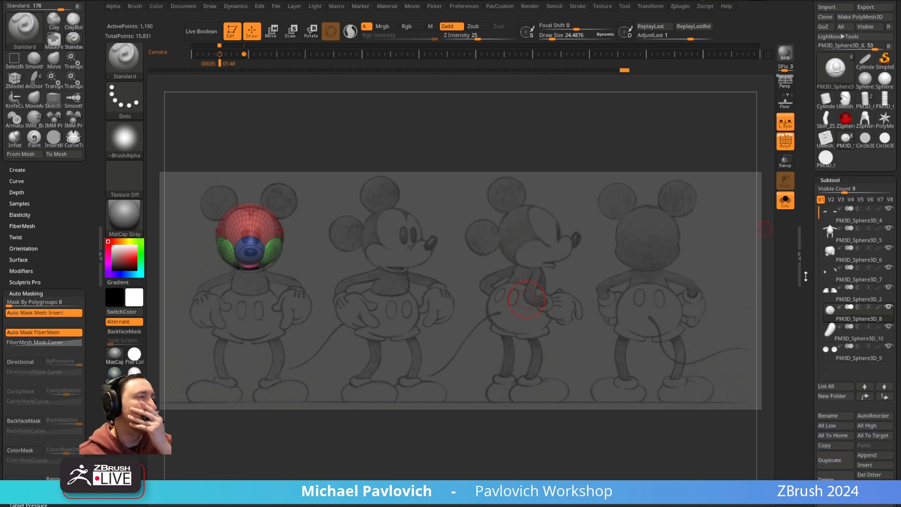
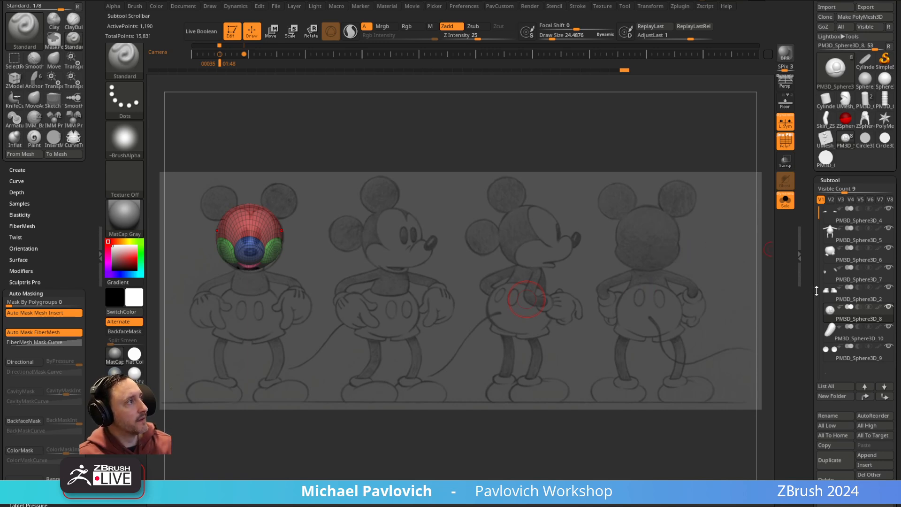
{"action": "scroll", "coordinate": [814, 280], "scroll_direction": "down", "scroll_amount": 2}
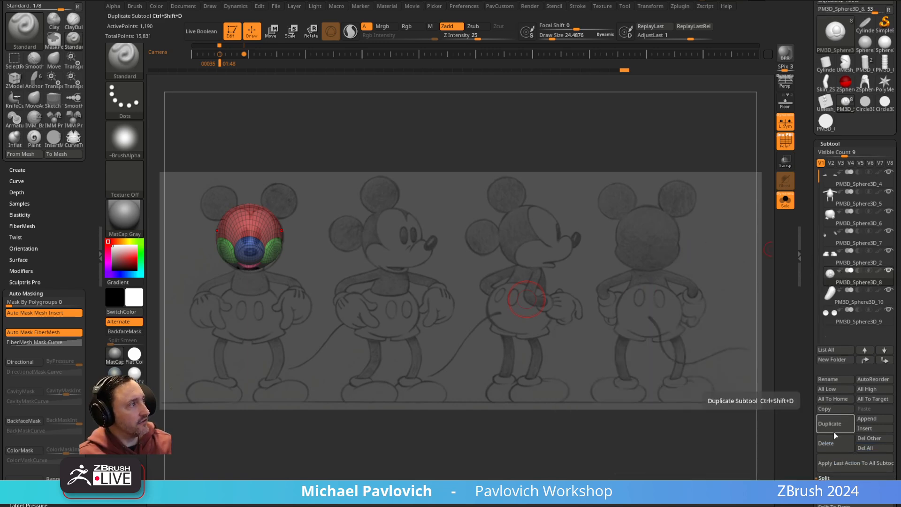
{"action": "left_click", "coordinate": [830, 429]}
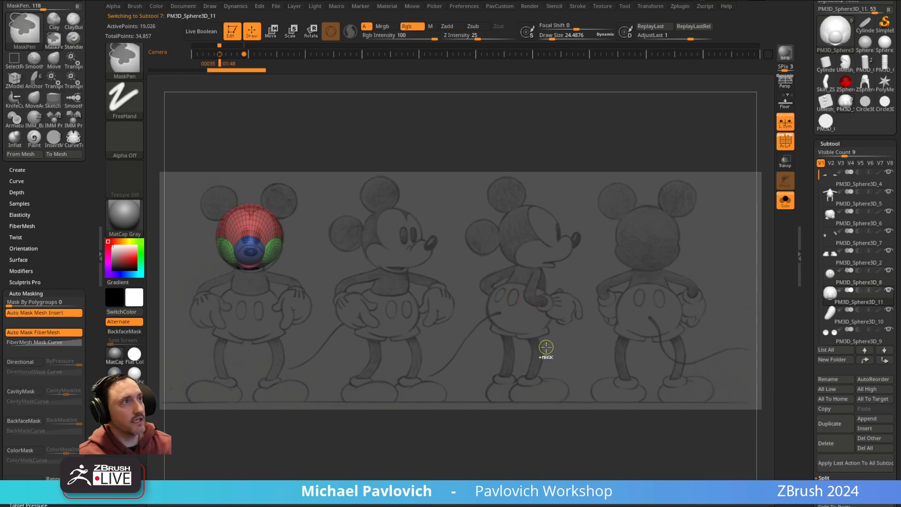
{"action": "scroll", "coordinate": [812, 315], "scroll_direction": "down", "scroll_amount": 15}
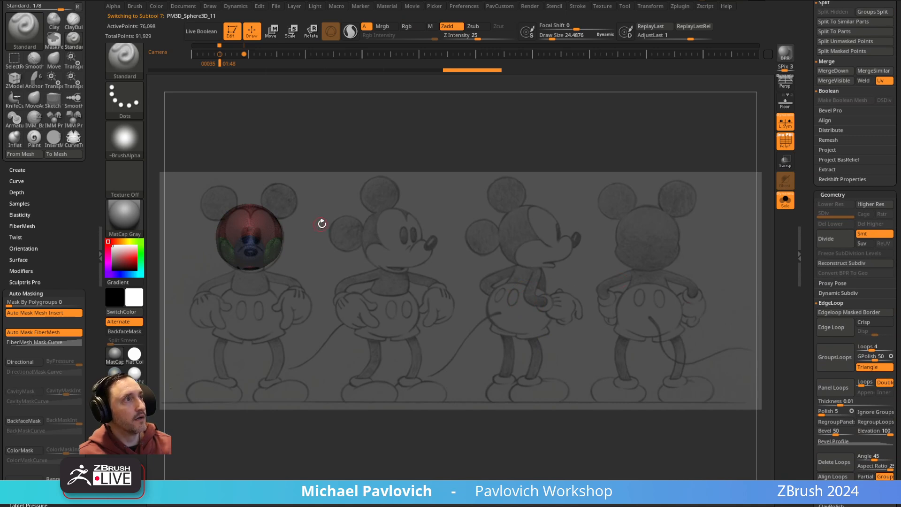
- Hide the polyframe and project the front reference drawing onto the head copy with the Paint brush at a Draw Size of about 69
{"action": "left_click_drag", "start_coordinate": [343, 214], "coordinate": [348, 216]}
{"action": "key", "text": "s"}
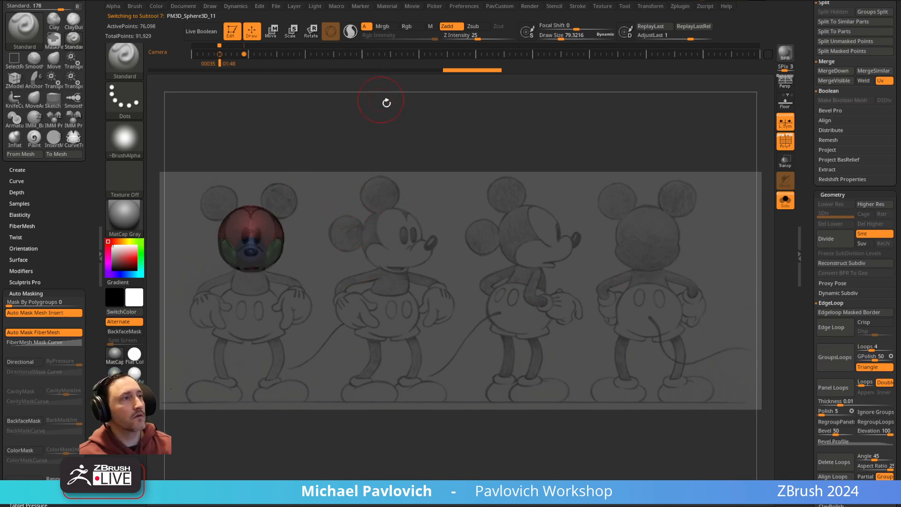
{"action": "left_click", "coordinate": [787, 141]}
{"action": "key", "text": "b"}
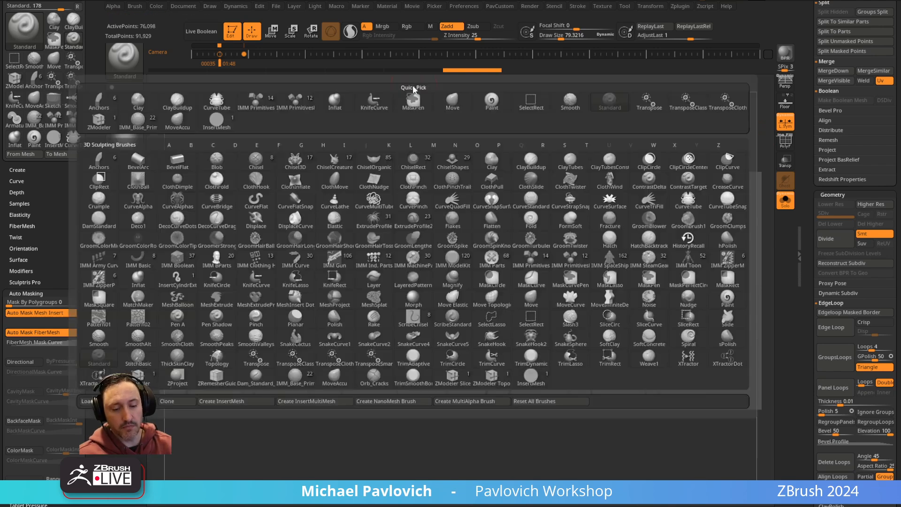
{"action": "key", "text": "p"}
{"action": "key", "text": "a"}
{"action": "key", "text": "s"}
{"action": "left_click_drag", "start_coordinate": [281, 225], "coordinate": [275, 225]}
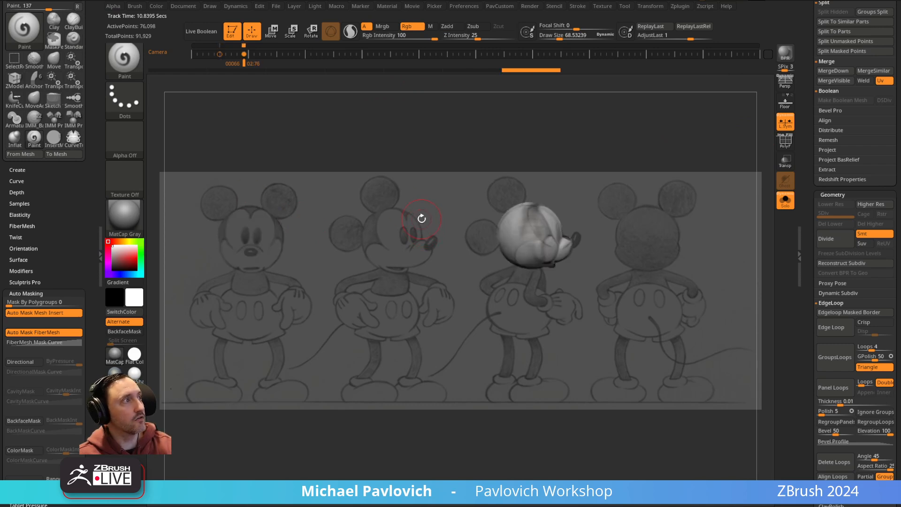
- Project the hairline and cheek markings of the side-view reference drawing onto the head with the Paint brush
{"action": "left_click_drag", "start_coordinate": [538, 236], "coordinate": [535, 222]}
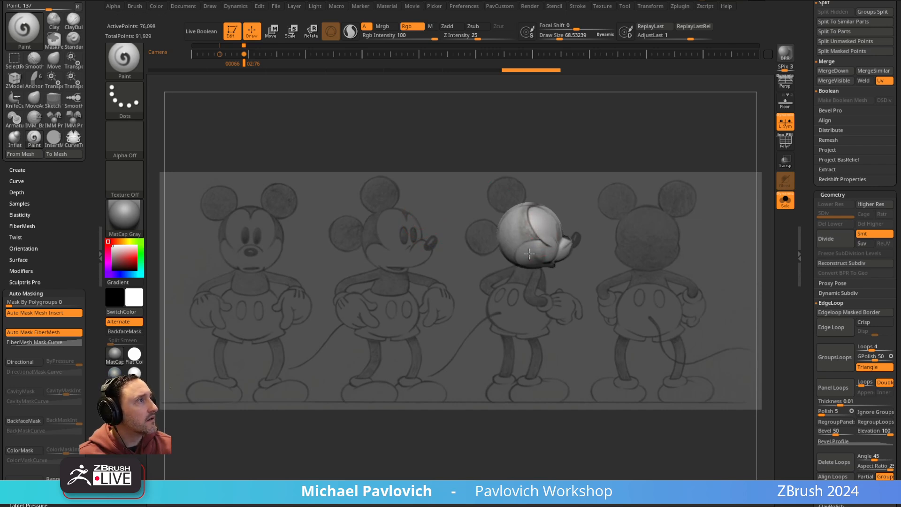
{"action": "mouse_move", "coordinate": [509, 214]}
{"action": "left_mouse_down"}
{"action": "mouse_move", "coordinate": [608, 187]}
{"action": "mouse_move", "coordinate": [550, 190]}
{"action": "mouse_move", "coordinate": [656, 177]}
{"action": "mouse_move", "coordinate": [587, 233]}
{"action": "mouse_move", "coordinate": [648, 195]}
{"action": "mouse_move", "coordinate": [587, 206]}
{"action": "mouse_move", "coordinate": [638, 202]}
{"action": "left_mouse_up"}
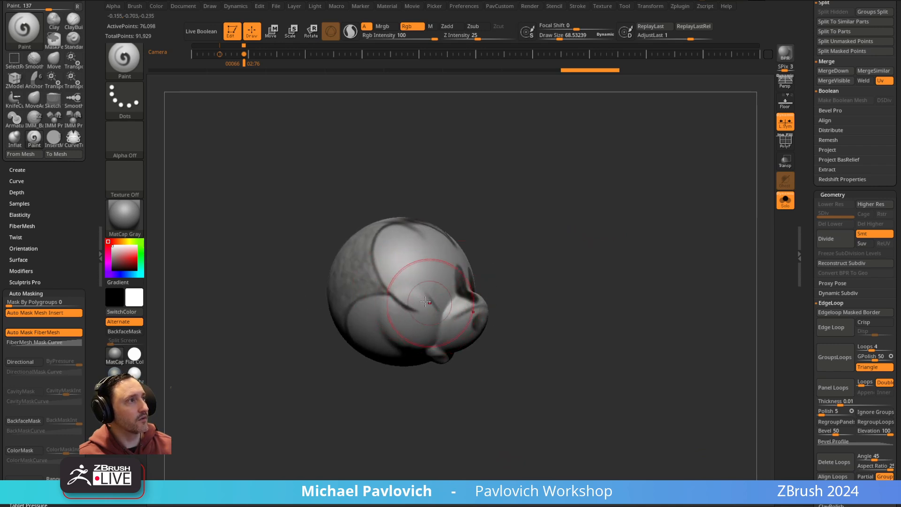
{"action": "left_click_drag", "start_coordinate": [533, 261], "coordinate": [497, 260]}
{"action": "left_click_drag", "start_coordinate": [530, 234], "coordinate": [535, 215]}
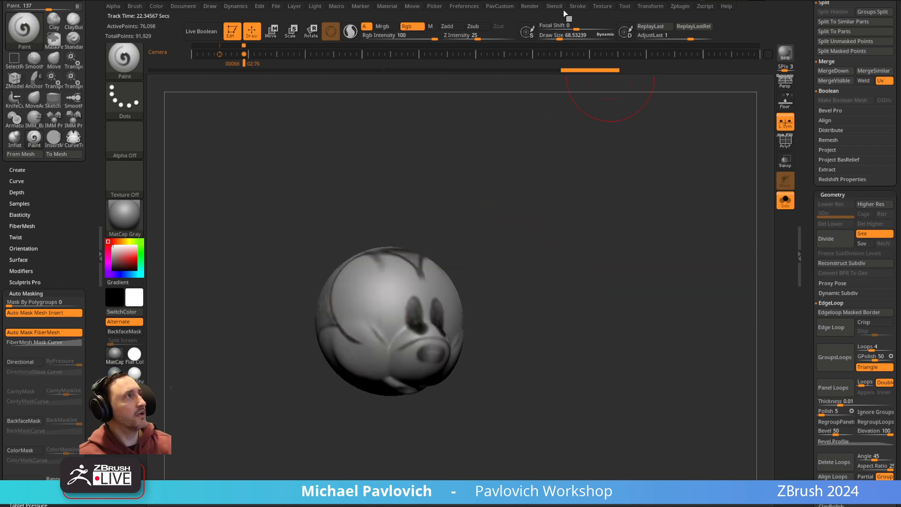
- Set the render Fade Opacity to 0 and fade the projected markings by repeatedly filling the head with white at Rgb Intensity 18
{"action": "left_click", "coordinate": [535, 6]}
{"action": "mouse_move", "coordinate": [543, 105]}
{"action": "left_mouse_down"}
{"action": "mouse_move", "coordinate": [573, 105]}
{"action": "mouse_move", "coordinate": [527, 109]}
{"action": "left_mouse_up"}
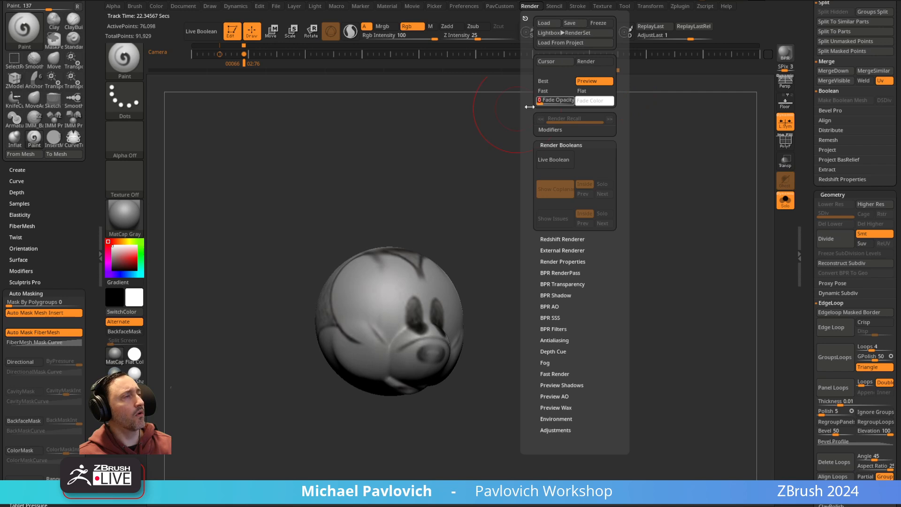
{"action": "left_click_drag", "start_coordinate": [414, 36], "coordinate": [393, 37]}
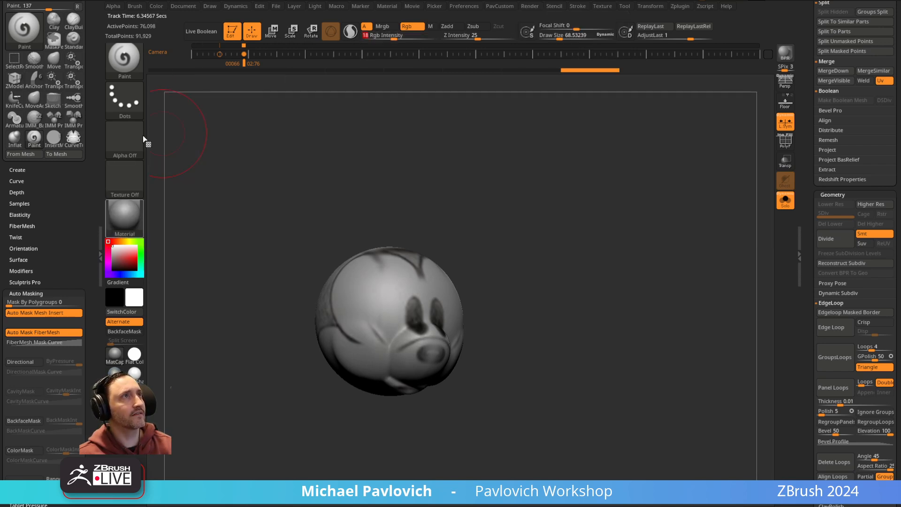
{"action": "left_click", "coordinate": [157, 7]}
{"action": "left_click", "coordinate": [183, 187]}
{"action": "left_click", "coordinate": [183, 187]}
{"action": "left_click", "coordinate": [183, 186]}
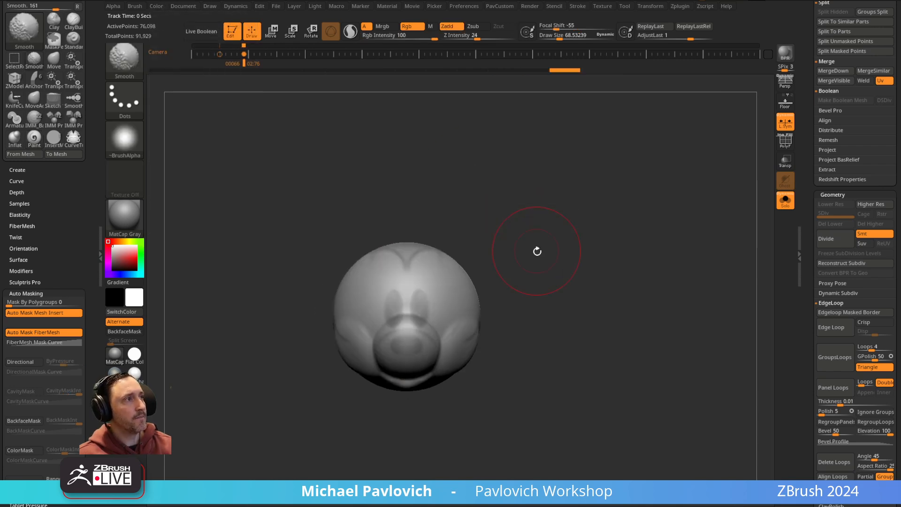
- Mask the two oval eye shapes on the head with the MaskPen brush, following the projected markings
{"action": "key", "text": "f"}
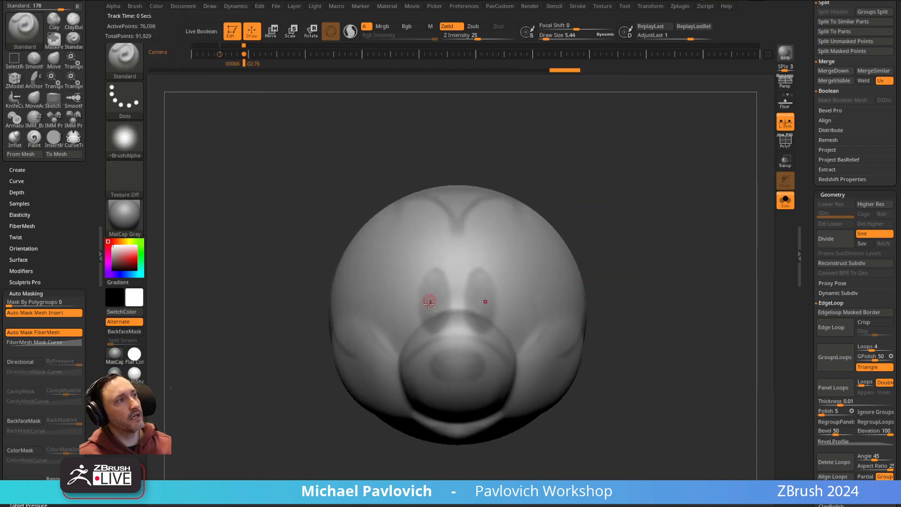
{"action": "left_click_drag", "start_coordinate": [577, 197], "coordinate": [594, 201]}
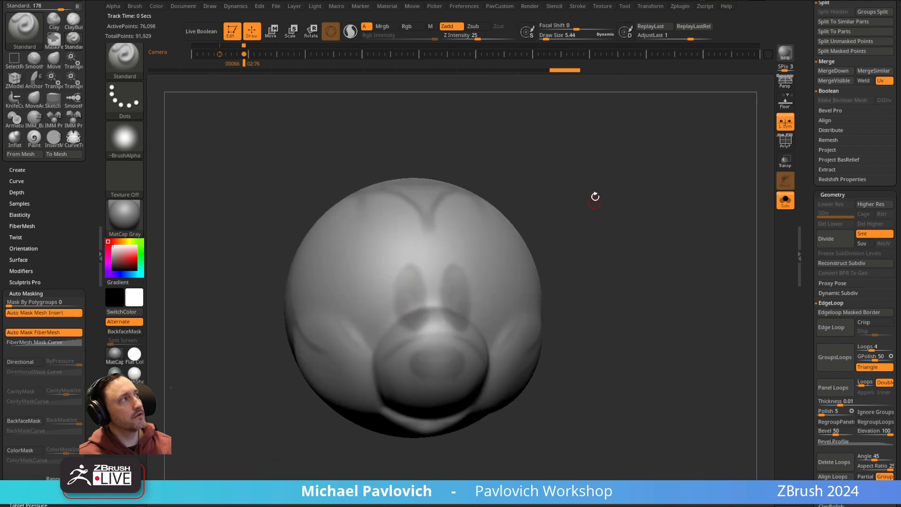
{"action": "left_click_drag", "start_coordinate": [806, 149], "coordinate": [801, 263]}
{"action": "left_click_drag", "start_coordinate": [676, 218], "coordinate": [661, 227], "text": "alt"}
{"action": "key", "text": "s"}
{"action": "mouse_move", "coordinate": [384, 304]}
{"action": "left_mouse_down"}
{"action": "mouse_move", "coordinate": [386, 282]}
{"action": "mouse_move", "coordinate": [404, 310]}
{"action": "mouse_move", "coordinate": [383, 311]}
{"action": "left_mouse_up"}
{"action": "key", "text": "s"}
{"action": "key", "text": "ctrl+z"}
{"action": "key", "text": "bracketleft"}
{"action": "key", "text": "bracketleft"}
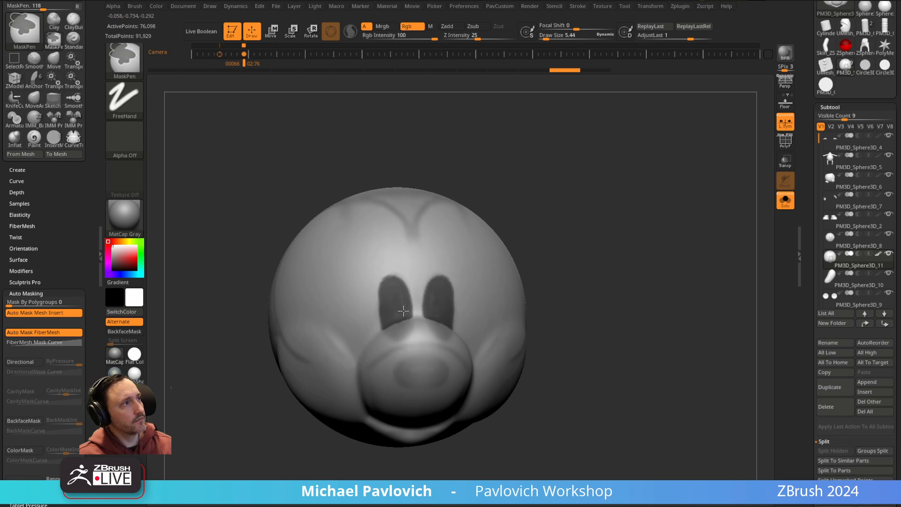
{"action": "left_click", "coordinate": [396, 307], "text": "ctrl"}
{"action": "left_click_drag", "start_coordinate": [540, 232], "coordinate": [550, 225], "text": "shift"}
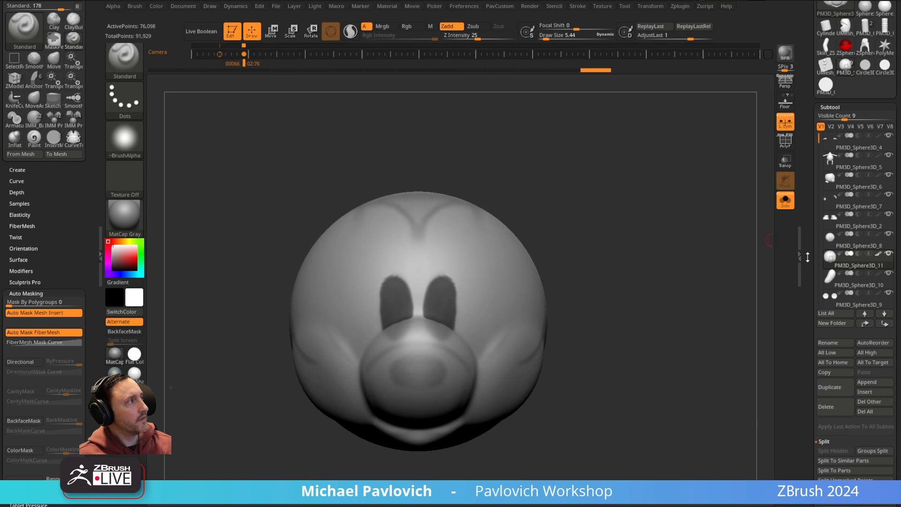
- Try extracting the masked eyes from the head at a thickness of 0.02 and inspect the preview
{"action": "scroll", "coordinate": [807, 257], "scroll_direction": "down", "scroll_amount": 6}
{"action": "left_click_drag", "start_coordinate": [630, 190], "coordinate": [640, 198]}
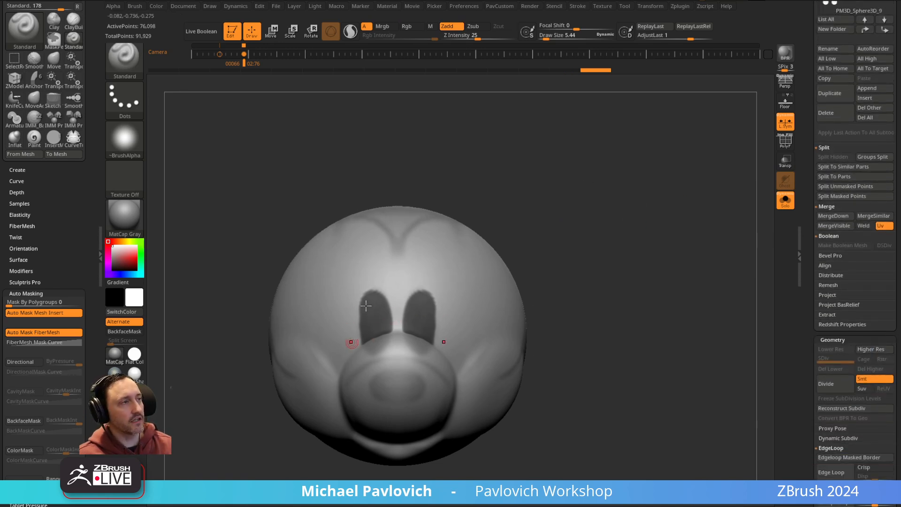
{"action": "left_click", "coordinate": [827, 314]}
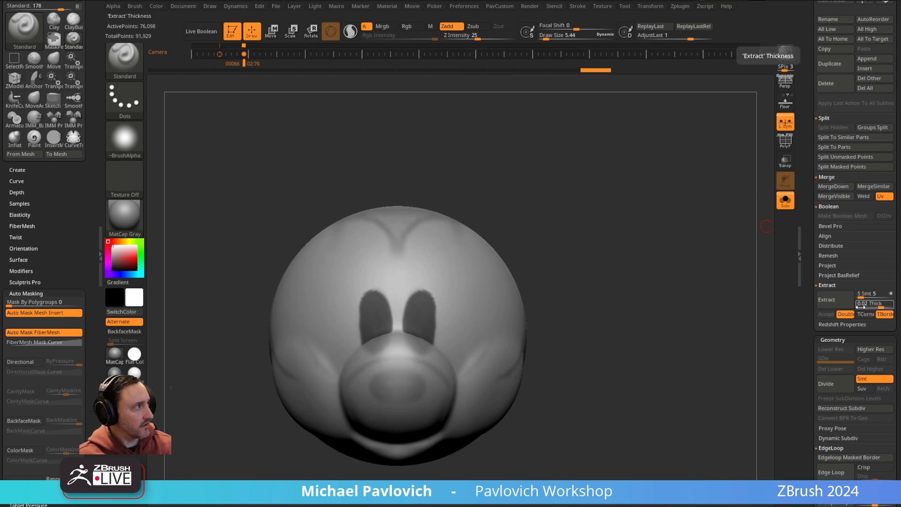
{"action": "left_click", "coordinate": [845, 302]}
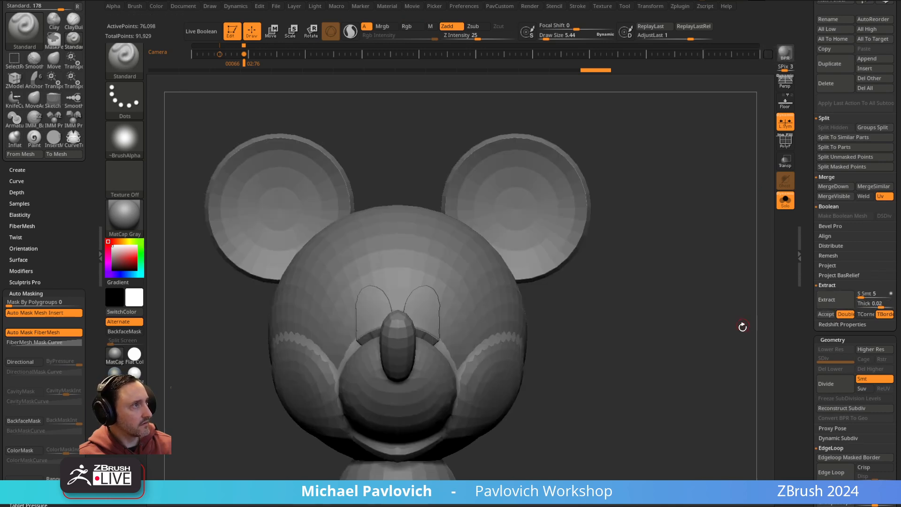
{"action": "left_click_drag", "start_coordinate": [740, 324], "coordinate": [695, 321]}
{"action": "left_click", "coordinate": [844, 301]}
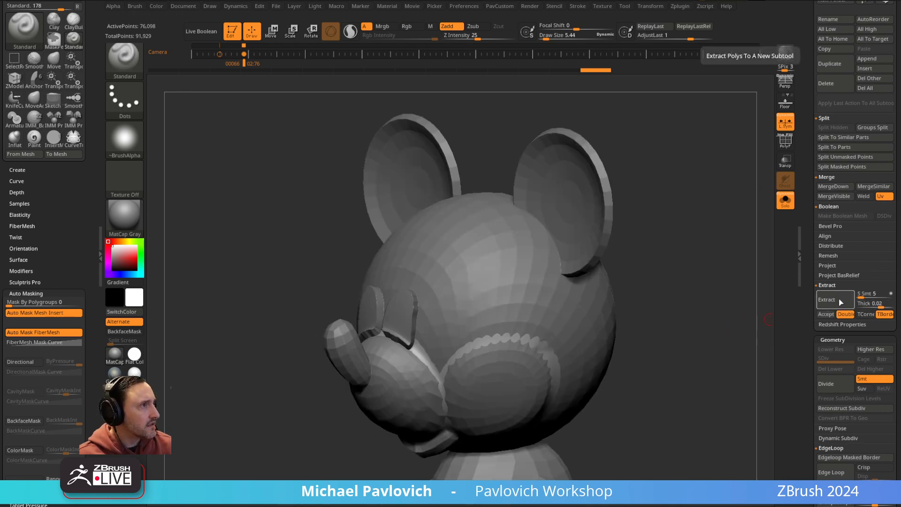
{"action": "left_click", "coordinate": [679, 324]}
{"action": "left_click_drag", "start_coordinate": [728, 323], "coordinate": [745, 316]}
- Refine the eye mask around the muzzle edge and preview the extraction again at a thickness of 0.02
{"action": "key", "text": "ctrl"}
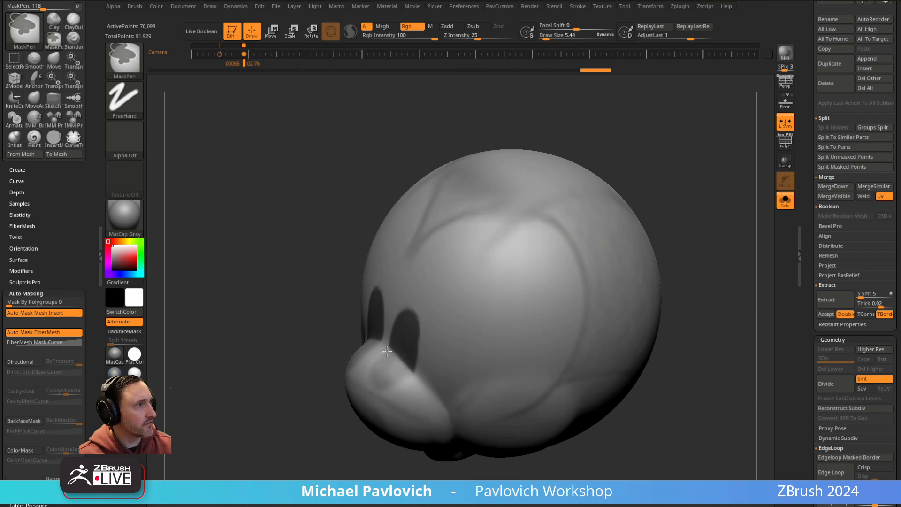
{"action": "left_click_drag", "start_coordinate": [416, 385], "coordinate": [410, 383], "text": "ctrl+alt"}
{"action": "mouse_move", "coordinate": [305, 434]}
{"action": "left_mouse_down"}
{"action": "mouse_move", "coordinate": [330, 429]}
{"action": "mouse_move", "coordinate": [605, 254]}
{"action": "mouse_move", "coordinate": [617, 293]}
{"action": "left_mouse_up"}
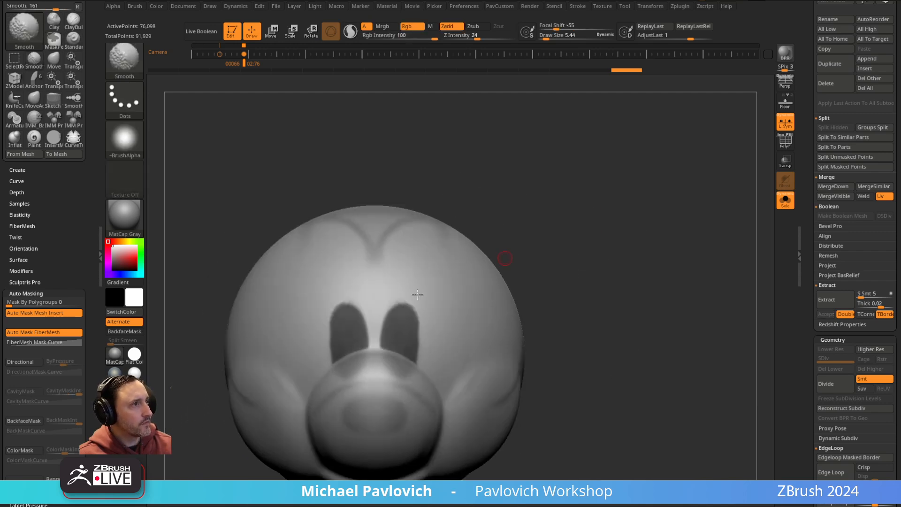
{"action": "key", "text": "ctrl"}
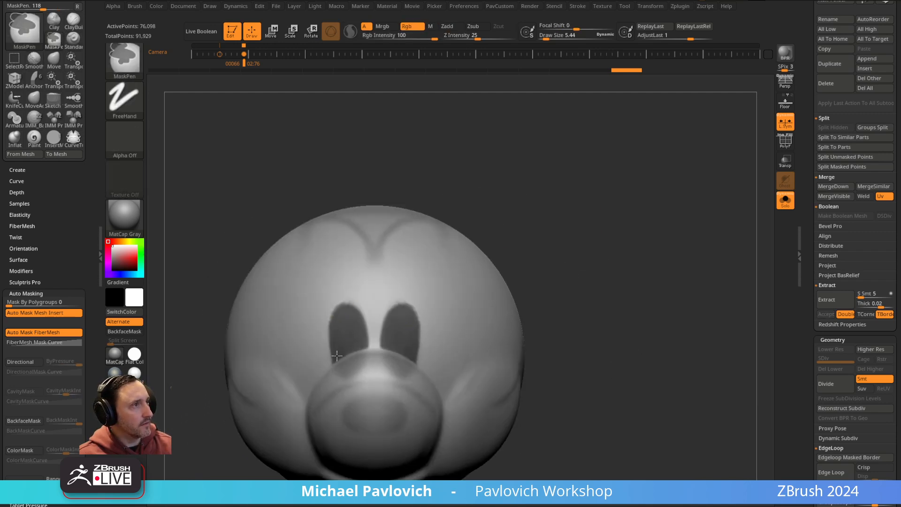
{"action": "mouse_move", "coordinate": [350, 311]}
{"action": "right_mouse_down"}
{"action": "mouse_move", "coordinate": [569, 239]}
{"action": "mouse_move", "coordinate": [362, 358]}
{"action": "mouse_move", "coordinate": [635, 237]}
{"action": "mouse_move", "coordinate": [663, 252]}
{"action": "right_mouse_up"}
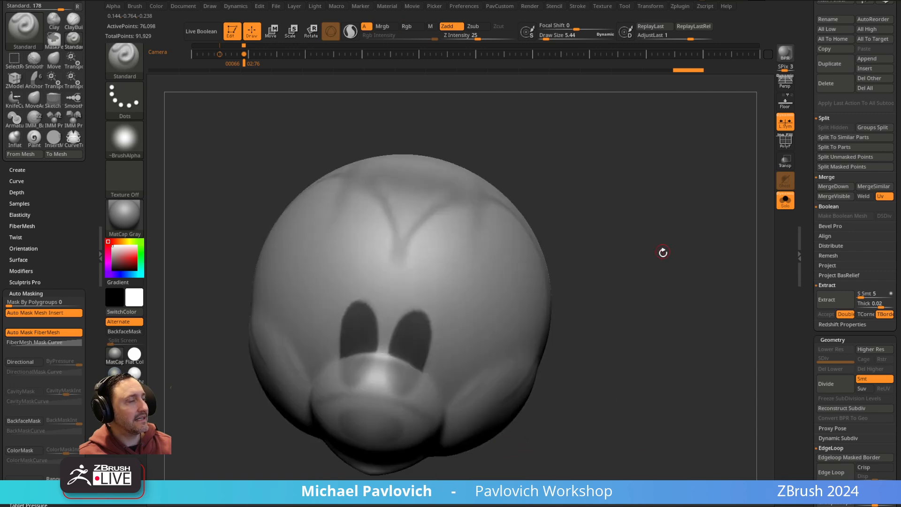
{"action": "right_click_drag", "start_coordinate": [725, 254], "coordinate": [707, 225]}
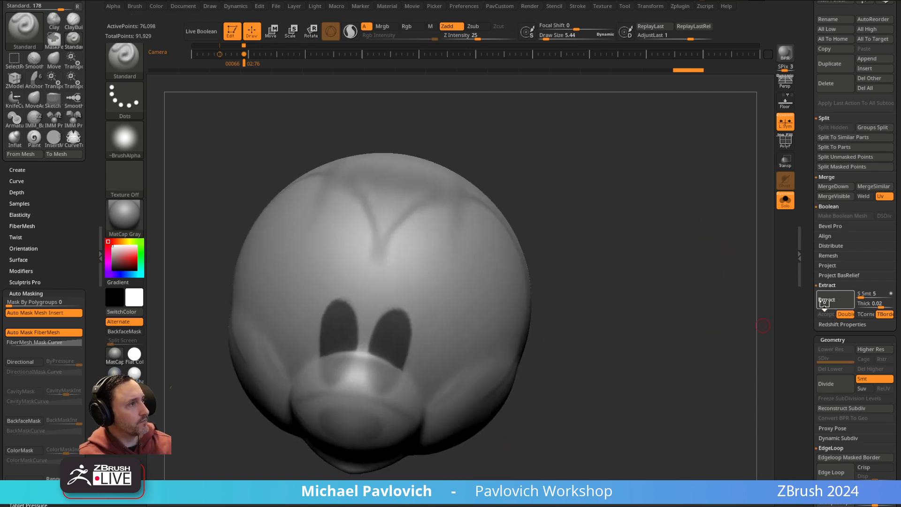
{"action": "left_click", "coordinate": [836, 300]}
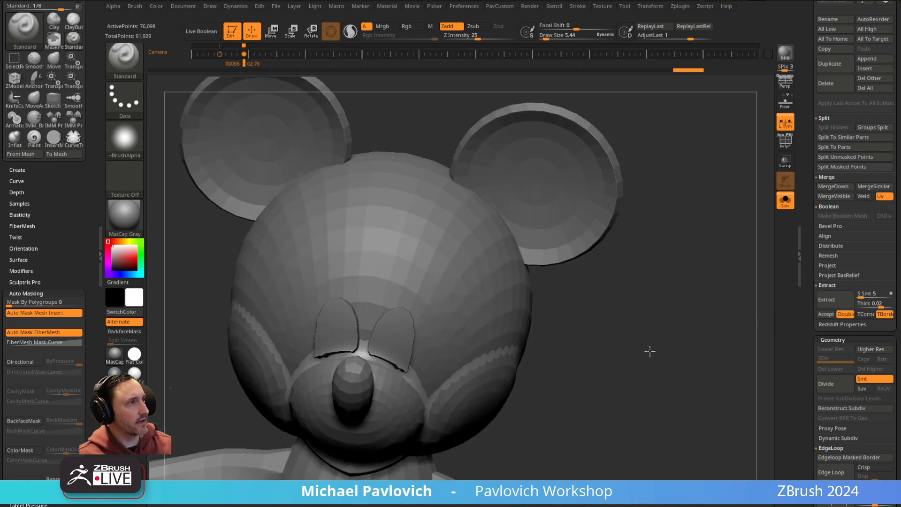
{"action": "right_click_drag", "start_coordinate": [654, 355], "coordinate": [724, 325]}
- Duplicate the masked head subtool, select the copy and show its polyframe
{"action": "left_click_drag", "start_coordinate": [811, 200], "coordinate": [819, 301]}
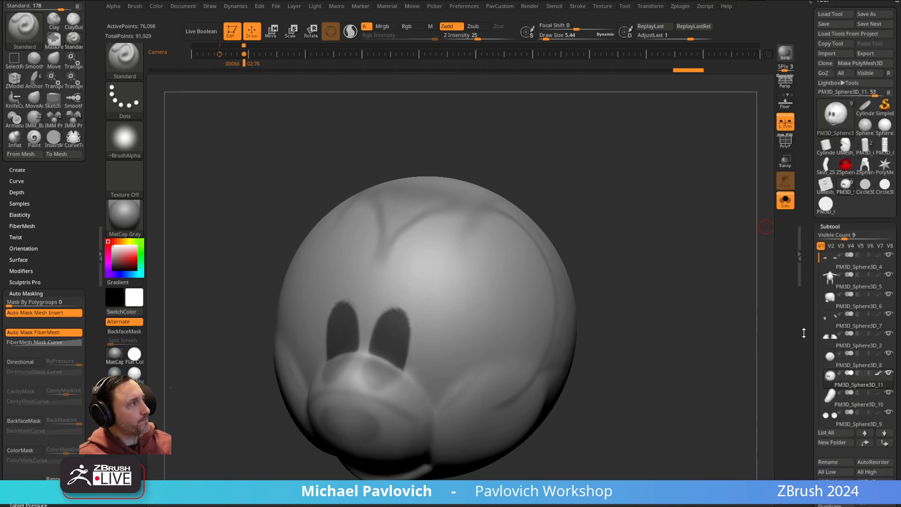
{"action": "left_click_drag", "start_coordinate": [805, 332], "coordinate": [806, 281]}
{"action": "left_click", "coordinate": [835, 383]}
{"action": "right_click_drag", "start_coordinate": [690, 348], "coordinate": [733, 233], "text": "ctrl"}
{"action": "left_click", "coordinate": [790, 142]}
{"action": "left_click_drag", "start_coordinate": [733, 233], "coordinate": [727, 235]}
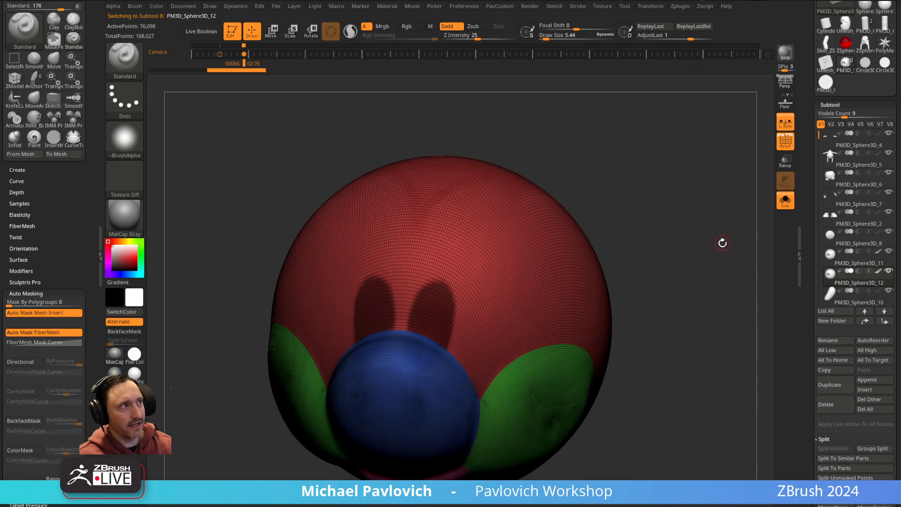
- Edgeloop the masked border on the head copy and delete everything except the two eye patches
{"action": "key", "text": "space"}
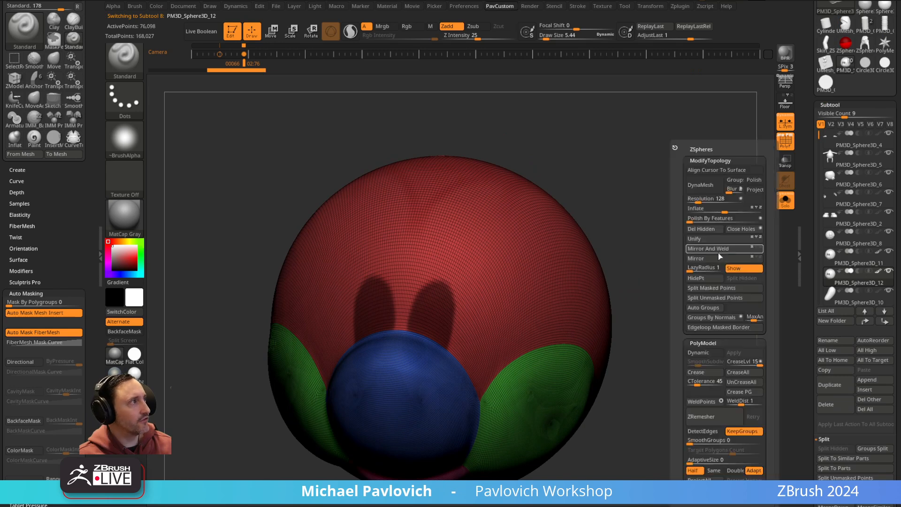
{"action": "left_click", "coordinate": [714, 328]}
{"action": "left_click_drag", "start_coordinate": [675, 287], "coordinate": [704, 300], "text": "ctrl"}
{"action": "left_click", "coordinate": [441, 311], "text": "ctrl+shift"}
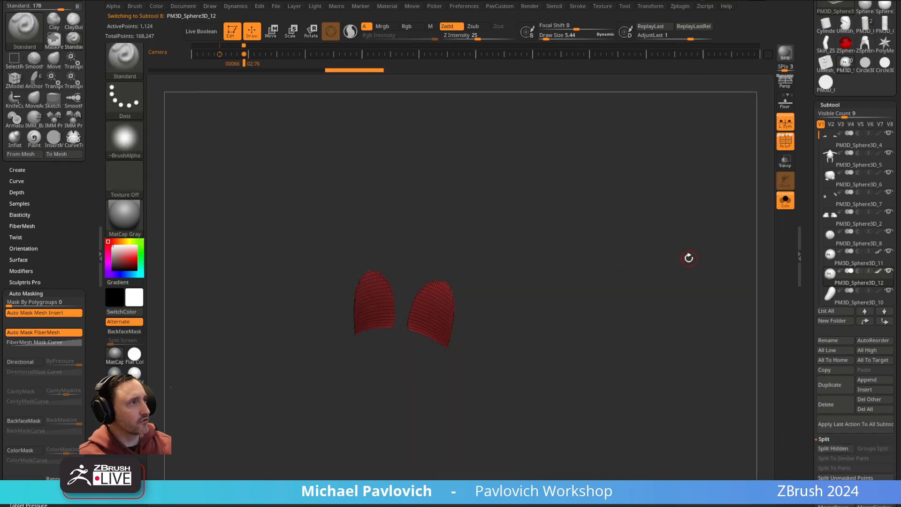
{"action": "key", "text": "space"}
{"action": "left_click", "coordinate": [660, 229]}
- ZRemesh the eye patches at Half with KeepGroups turned off
{"action": "key", "text": "space"}
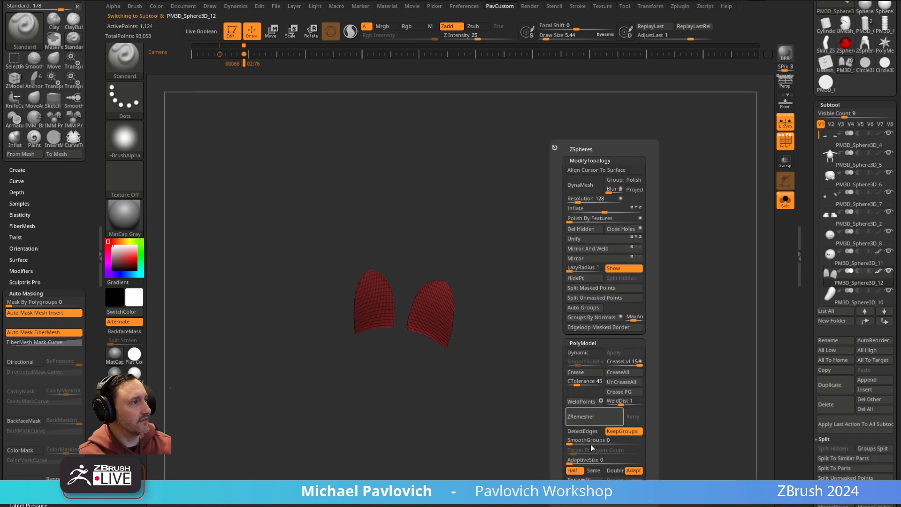
{"action": "left_click", "coordinate": [606, 421]}
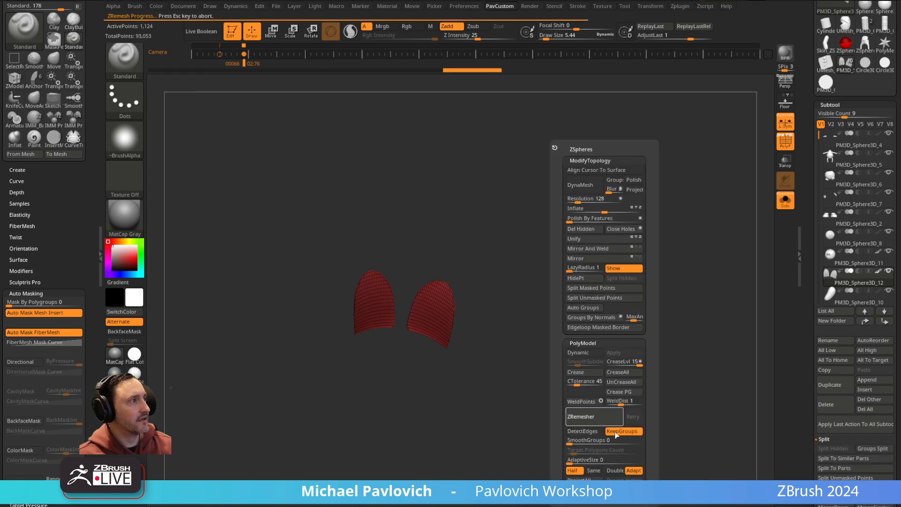
{"action": "left_click", "coordinate": [616, 432]}
{"action": "left_click", "coordinate": [609, 416]}
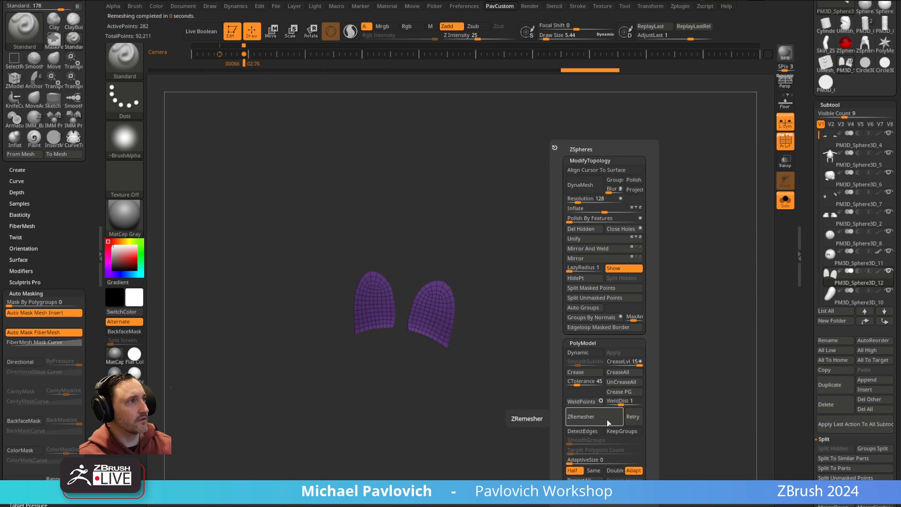
- Adjust the lower edges of the eye patches with the MoveAccu brush at a Draw Size of about 4.6
{"action": "mouse_move", "coordinate": [531, 347]}
{"action": "left_mouse_down"}
{"action": "mouse_move", "coordinate": [581, 305]}
{"action": "mouse_move", "coordinate": [644, 342]}
{"action": "mouse_move", "coordinate": [691, 341]}
{"action": "mouse_move", "coordinate": [704, 376]}
{"action": "mouse_move", "coordinate": [569, 344]}
{"action": "left_mouse_up"}
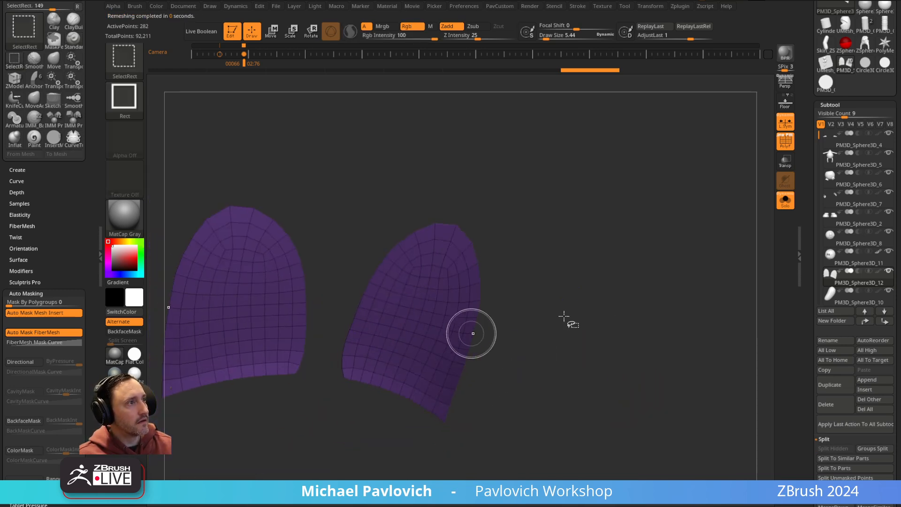
{"action": "mouse_move", "coordinate": [635, 304]}
{"action": "left_mouse_down"}
{"action": "mouse_move", "coordinate": [648, 305]}
{"action": "mouse_move", "coordinate": [599, 298]}
{"action": "mouse_move", "coordinate": [635, 291]}
{"action": "mouse_move", "coordinate": [618, 287]}
{"action": "left_mouse_up"}
{"action": "key", "text": "3"}
{"action": "key", "text": "s"}
{"action": "left_click_drag", "start_coordinate": [392, 366], "coordinate": [385, 364]}
{"action": "key", "text": "s"}
{"action": "left_click_drag", "start_coordinate": [639, 274], "coordinate": [481, 364]}
{"action": "left_click_drag", "start_coordinate": [519, 292], "coordinate": [420, 367]}
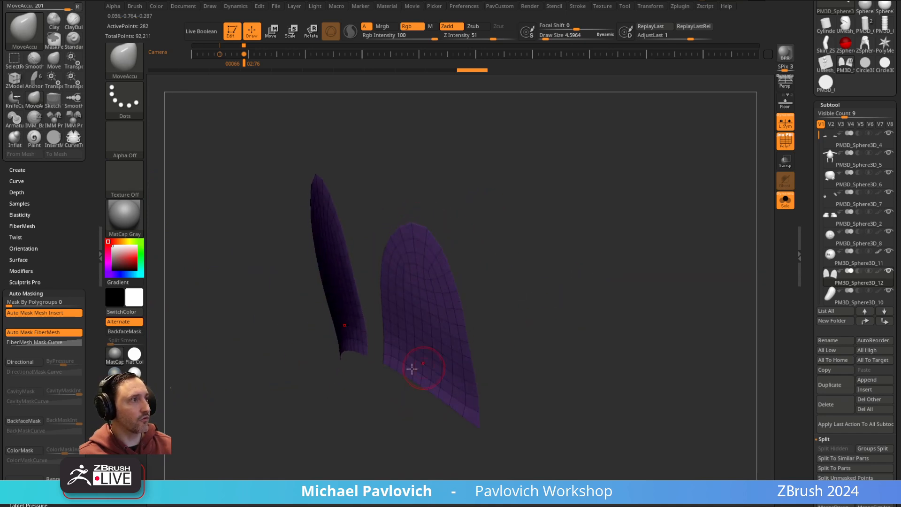
{"action": "mouse_move", "coordinate": [590, 332]}
{"action": "left_mouse_down"}
{"action": "mouse_move", "coordinate": [594, 278]}
{"action": "mouse_move", "coordinate": [521, 267]}
{"action": "left_mouse_up"}
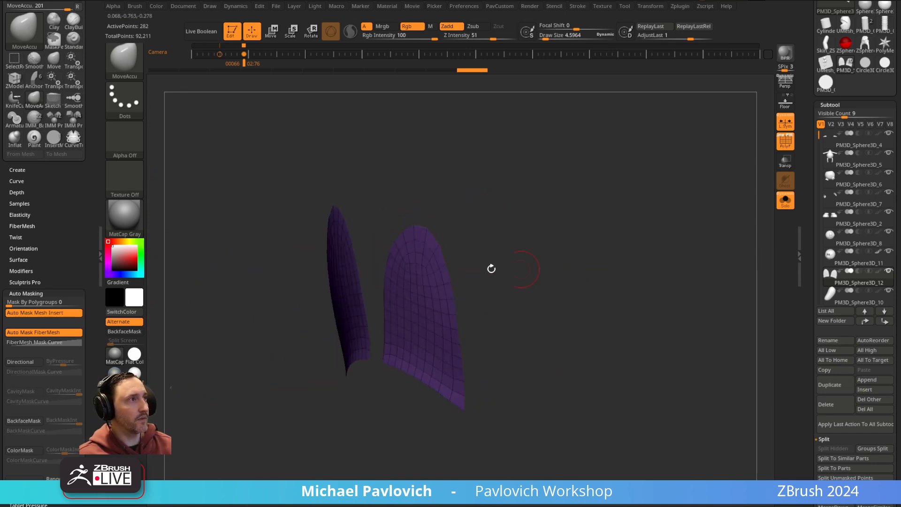
- Thicken the eye patches with the ZModeler QMesh action targeting Polygroup All
{"action": "key", "text": "b"}
{"action": "key", "text": "z"}
{"action": "key", "text": "m"}
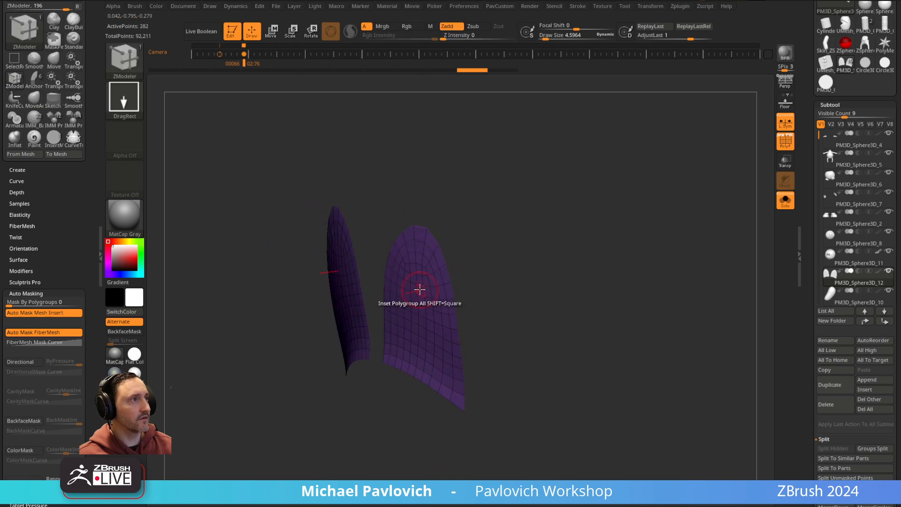
{"action": "key", "text": "space"}
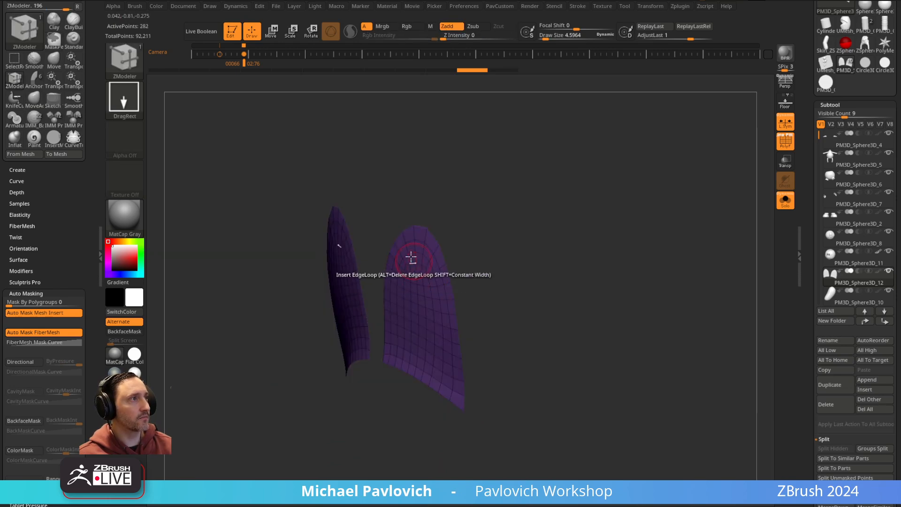
{"action": "key", "text": "space"}
{"action": "left_click", "coordinate": [393, 217]}
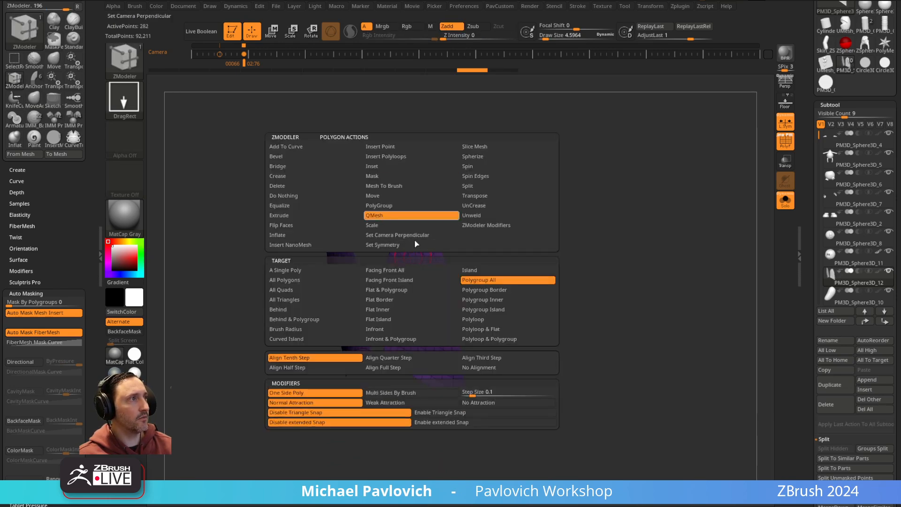
{"action": "left_click_drag", "start_coordinate": [417, 272], "coordinate": [413, 271]}
{"action": "right_click_drag", "start_coordinate": [511, 282], "coordinate": [539, 297], "text": "ctrl"}
{"action": "key", "text": "3"}
{"action": "left_click", "coordinate": [554, 391]}
{"action": "right_click_drag", "start_coordinate": [507, 237], "coordinate": [509, 291], "text": "alt"}
{"action": "right_click_drag", "start_coordinate": [442, 292], "coordinate": [433, 296]}
- Assign polygroups to the thickened eye pieces with Groups By Normals and apply Mirror And Weld
{"action": "key", "text": "alt+p"}
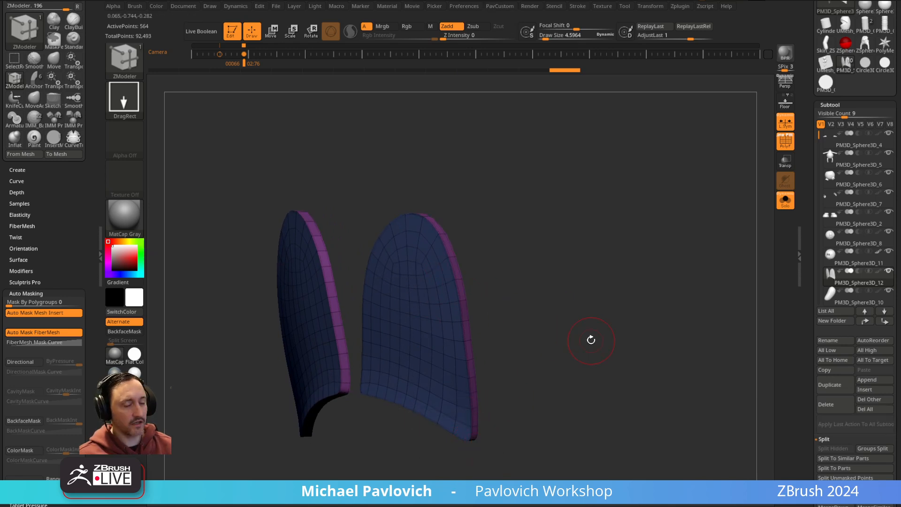
{"action": "left_click_drag", "start_coordinate": [583, 342], "coordinate": [587, 260]}
{"action": "key", "text": "alt+p"}
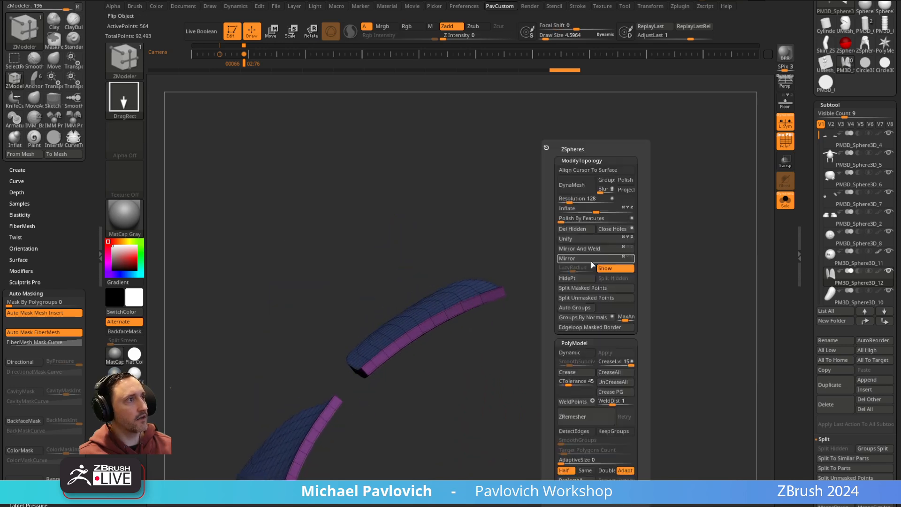
{"action": "left_click", "coordinate": [586, 318]}
{"action": "key", "text": "alt+p"}
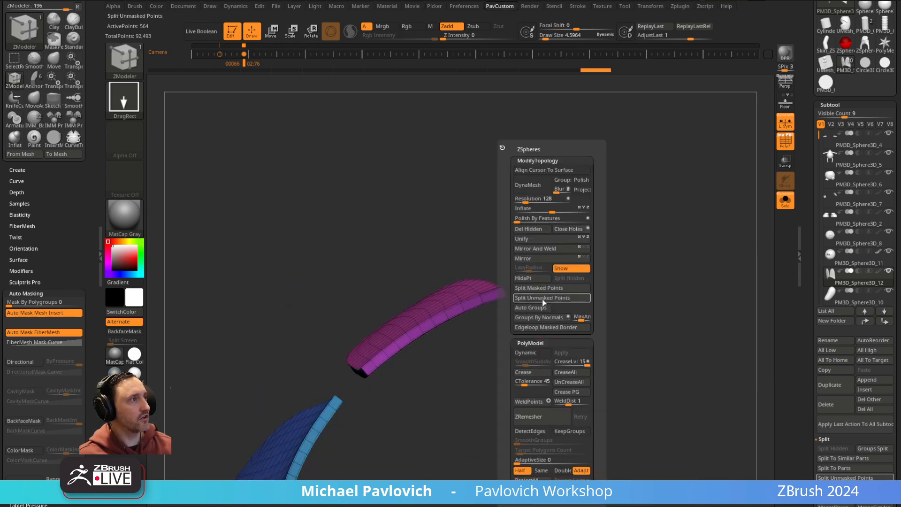
{"action": "left_click", "coordinate": [539, 249]}
{"action": "left_click_drag", "start_coordinate": [524, 280], "coordinate": [541, 286]}
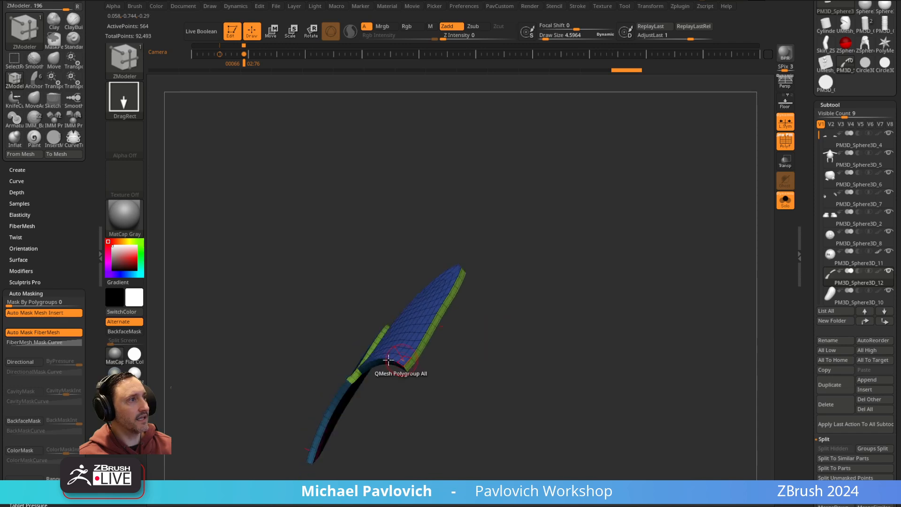
- Smooth the eye pieces with Polish By Features and turn off Solo in the side view to show the whole character
{"action": "key", "text": "alt+p"}
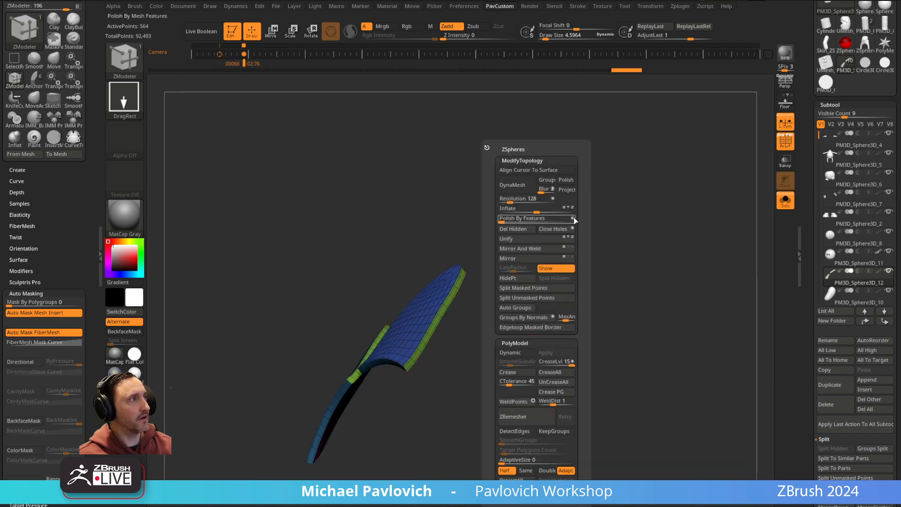
{"action": "left_click", "coordinate": [505, 218]}
{"action": "left_click", "coordinate": [502, 218]}
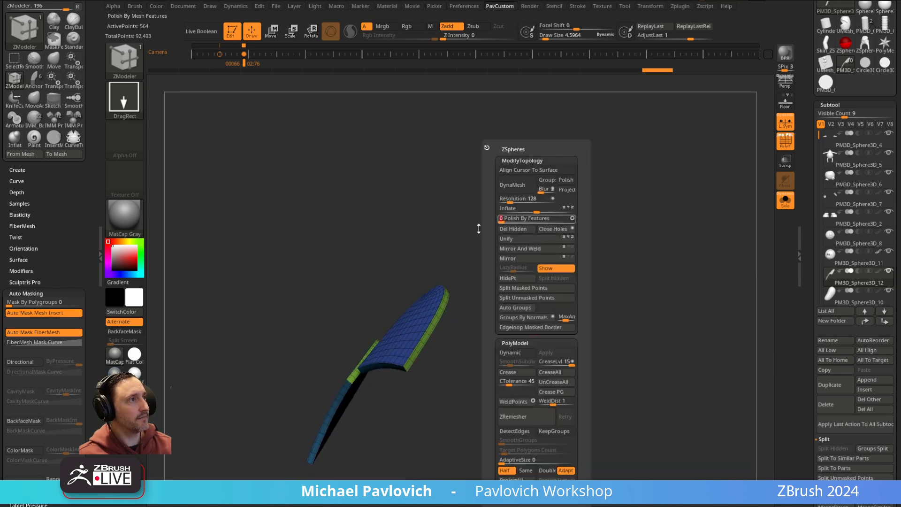
{"action": "left_click_drag", "start_coordinate": [505, 187], "coordinate": [548, 231], "text": "shift"}
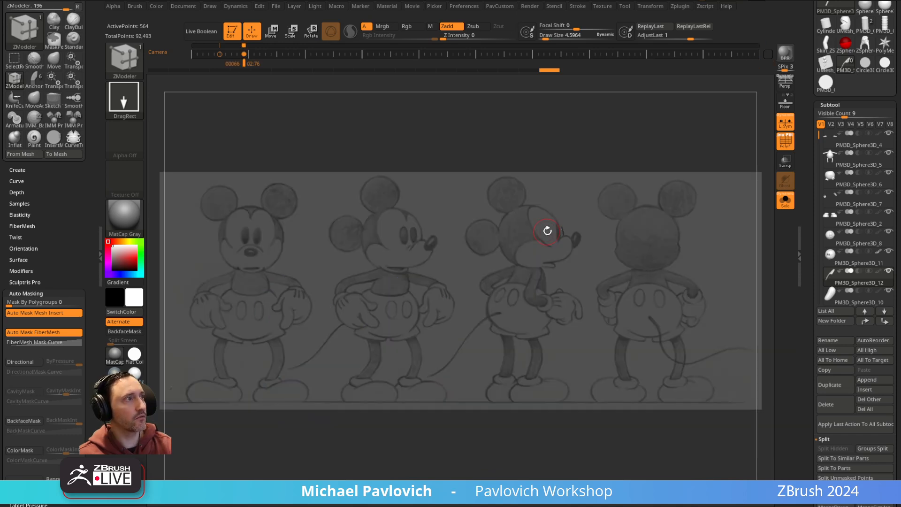
{"action": "left_click", "coordinate": [779, 200]}
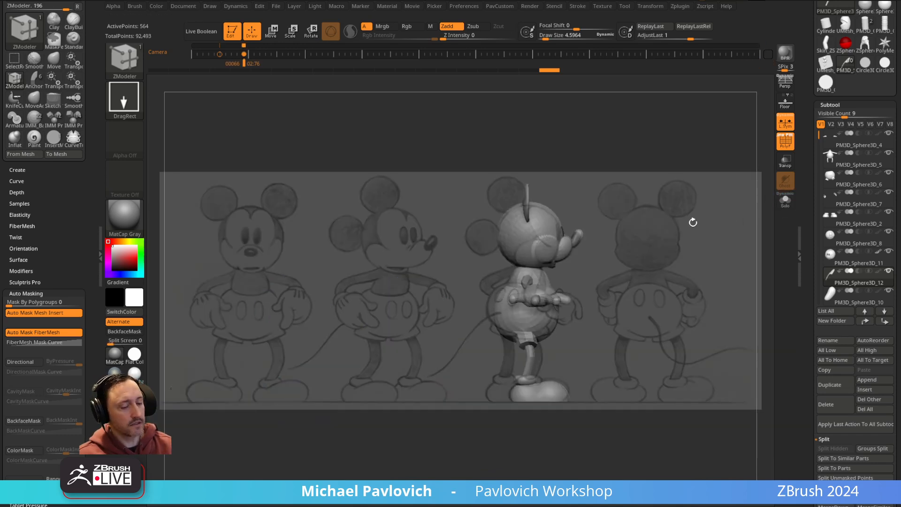
- Shape the eye pieces from the front with the Move brush, pulling their outlines into taller ovals around the nose
{"action": "key", "text": "Left"}
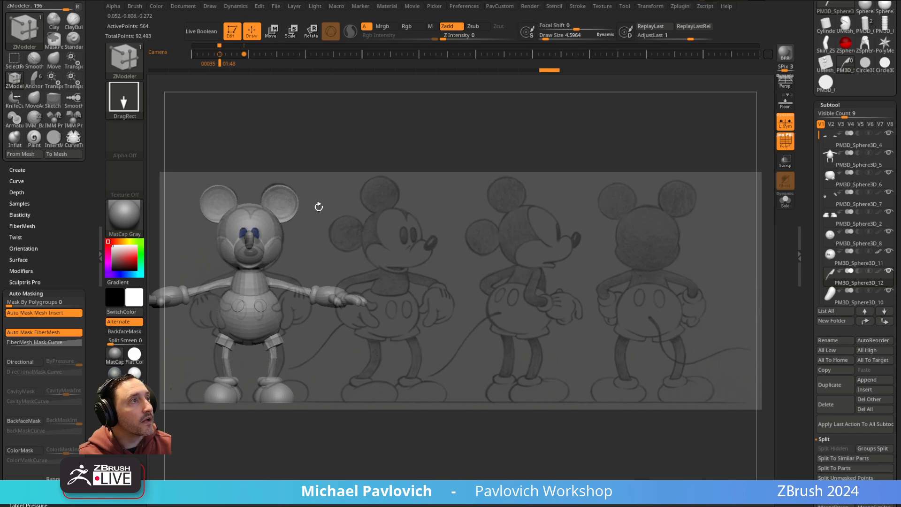
{"action": "key", "text": "shift+z"}
{"action": "left_click_drag", "start_coordinate": [393, 197], "coordinate": [537, 281], "text": "alt"}
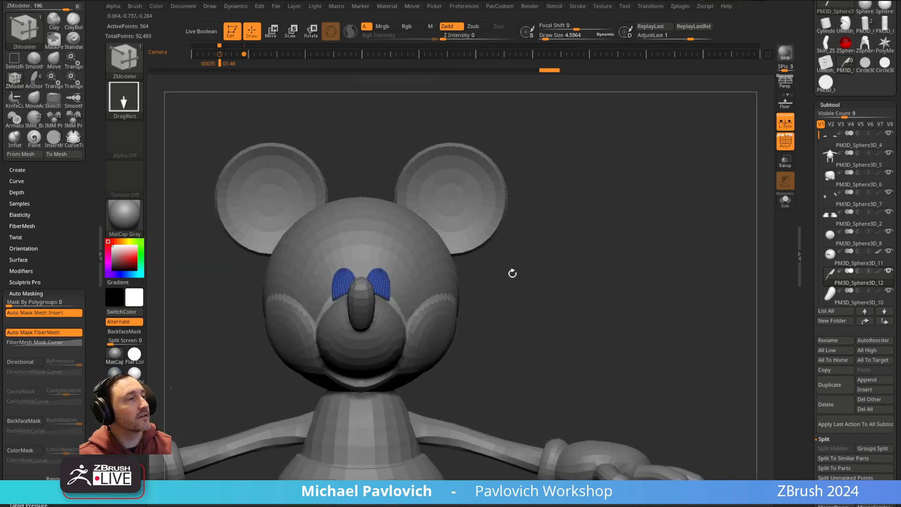
{"action": "key", "text": "b"}
{"action": "key", "text": "m"}
{"action": "key", "text": "v"}
{"action": "key", "text": "ctrl+z"}
{"action": "mouse_move", "coordinate": [555, 250]}
{"action": "left_mouse_down", "text": "alt"}
{"action": "mouse_move", "coordinate": [576, 277]}
{"action": "mouse_move", "coordinate": [539, 291]}
{"action": "left_mouse_up", "text": "alt"}
{"action": "left_click_drag", "start_coordinate": [400, 301], "coordinate": [403, 288]}
{"action": "mouse_move", "coordinate": [553, 302]}
{"action": "left_mouse_down"}
{"action": "mouse_move", "coordinate": [423, 310]}
{"action": "mouse_move", "coordinate": [384, 327]}
{"action": "left_mouse_up"}
- Adjust the eye pieces against the head from the side with the Move brush at a Draw Size of about 49
{"action": "key", "text": "bracketleft"}
{"action": "key", "text": "bracketleft"}
{"action": "mouse_move", "coordinate": [263, 319]}
{"action": "left_mouse_down"}
{"action": "mouse_move", "coordinate": [376, 316]}
{"action": "mouse_move", "coordinate": [379, 337]}
{"action": "left_mouse_up"}
{"action": "key", "text": "bracketright"}
{"action": "key", "text": "bracketright"}
{"action": "key", "text": "bracketright"}
{"action": "key", "text": "bracketleft"}
{"action": "left_click_drag", "start_coordinate": [678, 235], "coordinate": [617, 232]}
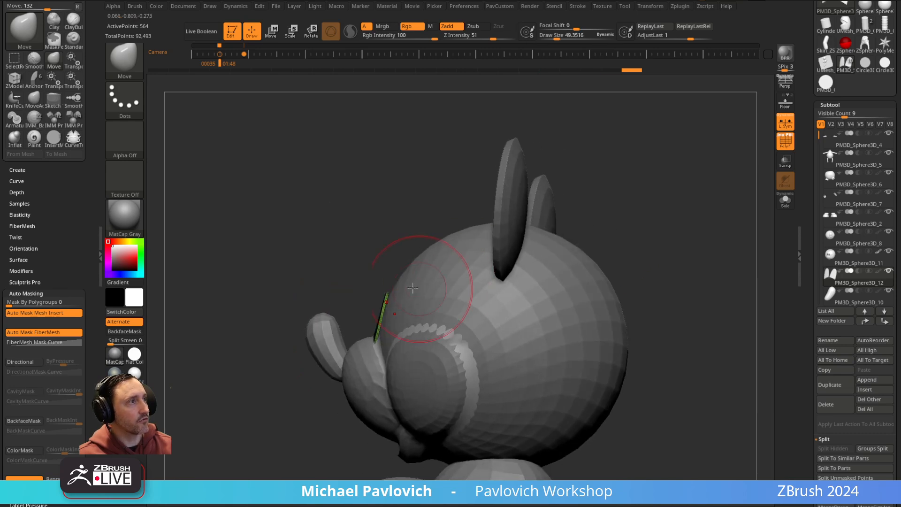
{"action": "left_click_drag", "start_coordinate": [385, 270], "coordinate": [343, 331]}
- Reposition the eye pieces slightly farther apart and rotate them by about -3.8 degrees with the gizmo
{"action": "key", "text": "w"}
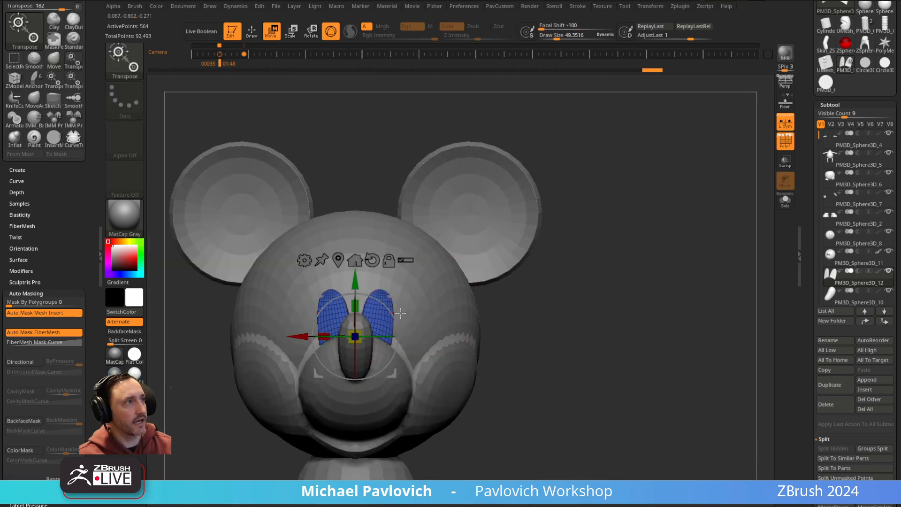
{"action": "left_click_drag", "start_coordinate": [391, 303], "coordinate": [420, 291], "text": "alt"}
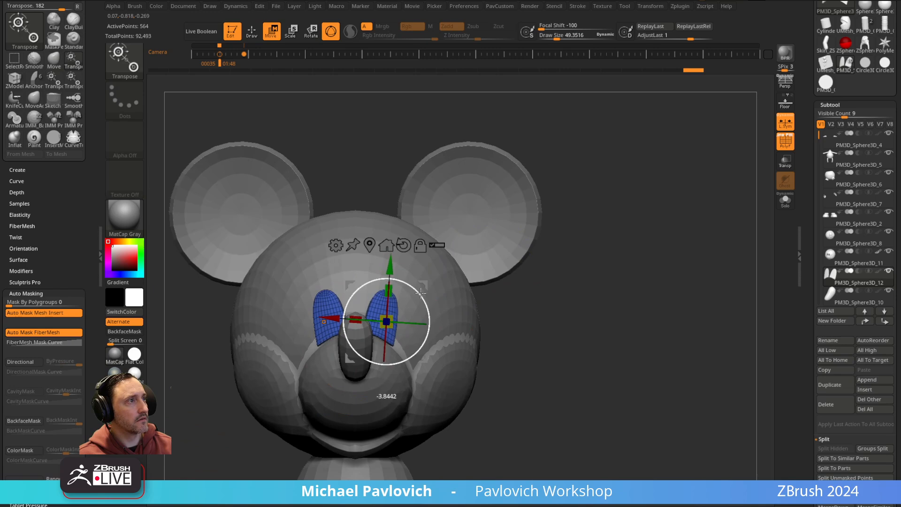
{"action": "key", "text": "q"}
- Refine the eye outlines with the Move brush at a Draw Size of about 52 and compare them with the reference drawings
{"action": "left_click_drag", "start_coordinate": [584, 298], "coordinate": [382, 318]}
{"action": "key", "text": "s"}
{"action": "mouse_move", "coordinate": [307, 333]}
{"action": "left_mouse_down"}
{"action": "mouse_move", "coordinate": [285, 335]}
{"action": "mouse_move", "coordinate": [282, 307]}
{"action": "left_mouse_up"}
{"action": "key", "text": "s"}
{"action": "key", "text": "s"}
{"action": "key", "text": "s"}
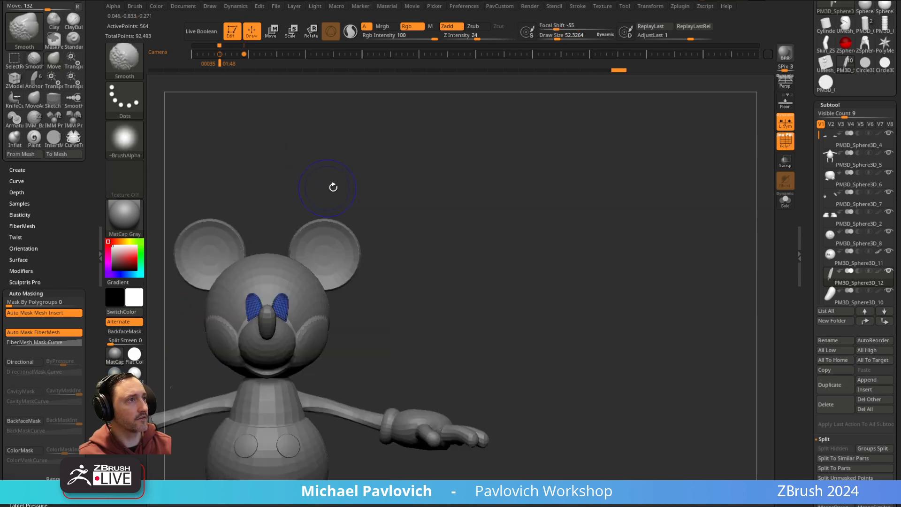
{"action": "key", "text": "s"}
{"action": "mouse_move", "coordinate": [423, 245]}
{"action": "left_mouse_down"}
{"action": "mouse_move", "coordinate": [409, 245]}
{"action": "mouse_move", "coordinate": [551, 177]}
{"action": "left_mouse_up"}
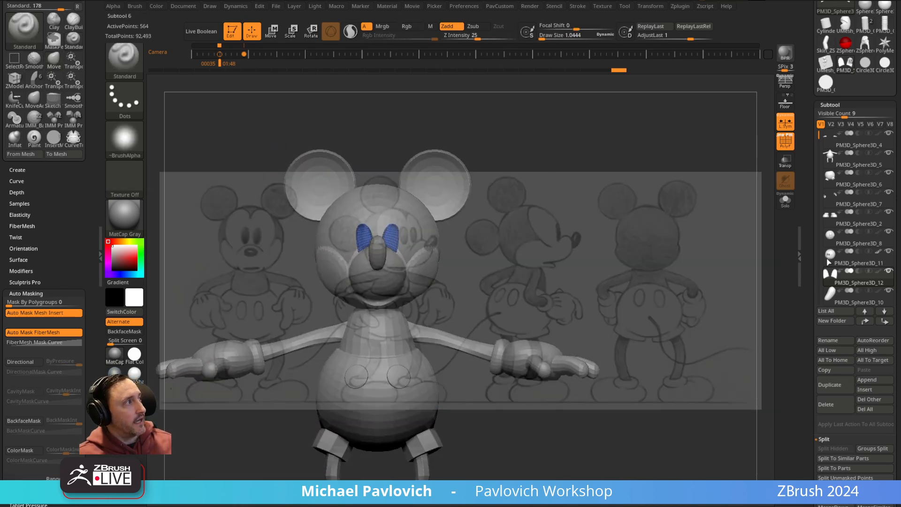
- Select the head subtool PM3D_Sphere3D_11, isolate it with Solo and turn off PolyFrame to reveal the sculpted face markings
{"action": "left_click", "coordinate": [852, 263]}
{"action": "left_click", "coordinate": [785, 199]}
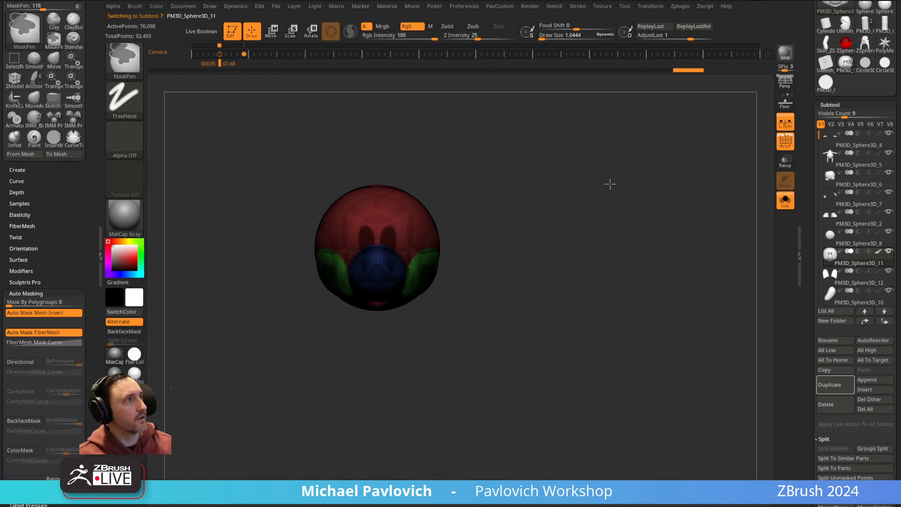
{"action": "key", "text": "shift+f"}
{"action": "key", "text": "f"}
{"action": "mouse_move", "coordinate": [698, 229]}
{"action": "left_mouse_down"}
{"action": "mouse_move", "coordinate": [636, 194]}
{"action": "mouse_move", "coordinate": [641, 172]}
{"action": "mouse_move", "coordinate": [553, 236]}
{"action": "left_mouse_up"}
{"action": "key", "text": "s"}
{"action": "left_click_drag", "start_coordinate": [408, 288], "coordinate": [414, 287]}
{"action": "left_click_drag", "start_coordinate": [535, 202], "coordinate": [454, 260]}
{"action": "key", "text": "s"}
{"action": "mouse_move", "coordinate": [378, 324]}
{"action": "left_mouse_down"}
{"action": "mouse_move", "coordinate": [399, 323]}
{"action": "mouse_move", "coordinate": [383, 324]}
{"action": "left_mouse_up"}
{"action": "left_click_drag", "start_coordinate": [385, 358], "coordinate": [374, 303], "text": "ctrl"}
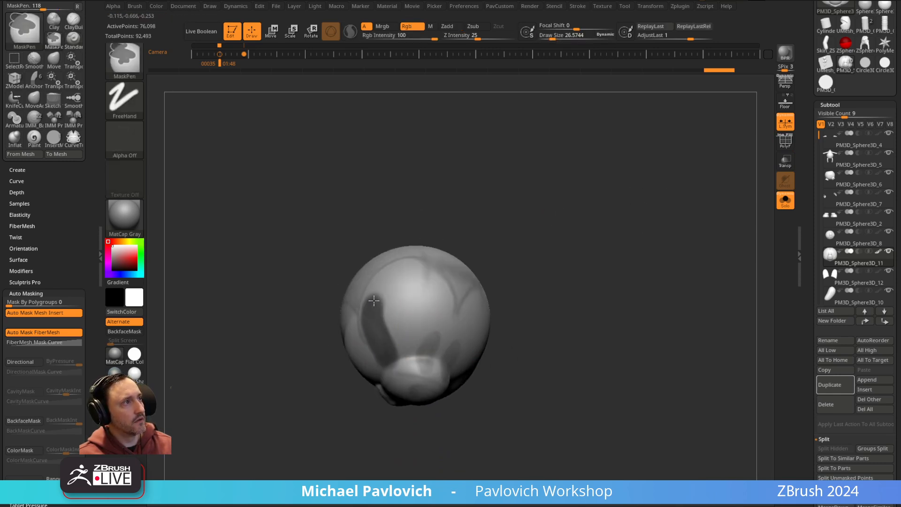
{"action": "mouse_move", "coordinate": [400, 273]}
{"action": "left_mouse_down", "text": "ctrl"}
{"action": "mouse_move", "coordinate": [474, 305]}
{"action": "mouse_move", "coordinate": [423, 357]}
{"action": "mouse_move", "coordinate": [405, 301]}
{"action": "mouse_move", "coordinate": [427, 333]}
{"action": "left_mouse_up", "text": "ctrl"}
{"action": "mouse_move", "coordinate": [598, 261]}
{"action": "left_mouse_down"}
{"action": "mouse_move", "coordinate": [553, 241]}
{"action": "mouse_move", "coordinate": [543, 262]}
{"action": "left_mouse_up"}
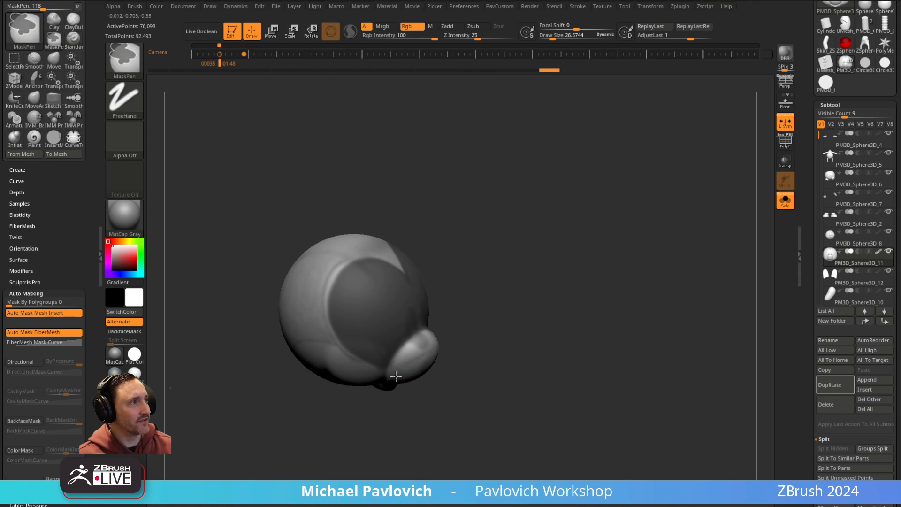
{"action": "left_click_drag", "start_coordinate": [409, 357], "coordinate": [393, 386], "text": "ctrl+alt"}
{"action": "mouse_move", "coordinate": [483, 318]}
{"action": "left_mouse_down"}
{"action": "mouse_move", "coordinate": [484, 286]}
{"action": "mouse_move", "coordinate": [478, 313]}
{"action": "left_mouse_up"}
{"action": "mouse_move", "coordinate": [526, 274]}
{"action": "left_mouse_down"}
{"action": "mouse_move", "coordinate": [535, 225]}
{"action": "mouse_move", "coordinate": [557, 249]}
{"action": "mouse_move", "coordinate": [630, 221]}
{"action": "mouse_move", "coordinate": [599, 165]}
{"action": "mouse_move", "coordinate": [644, 209]}
{"action": "mouse_move", "coordinate": [680, 175]}
{"action": "mouse_move", "coordinate": [579, 253]}
{"action": "mouse_move", "coordinate": [544, 226]}
{"action": "left_mouse_up"}
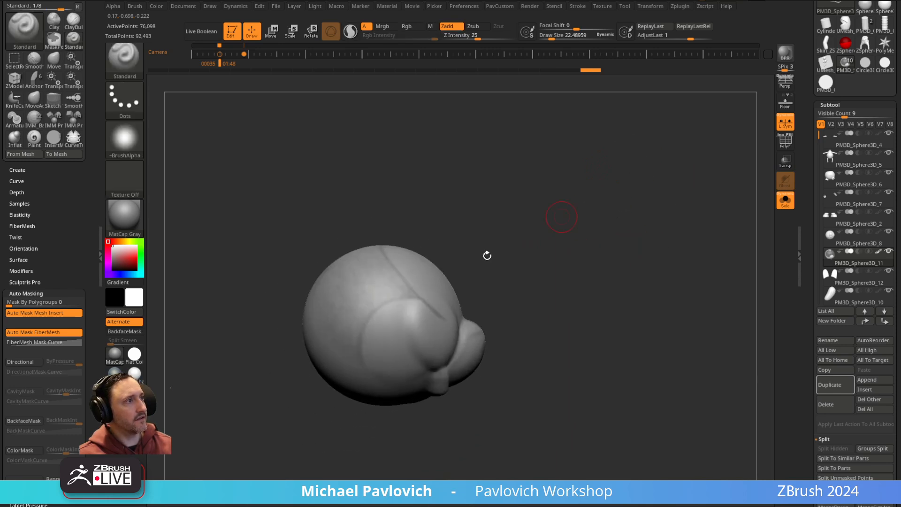
{"action": "left_click_drag", "start_coordinate": [361, 313], "coordinate": [353, 362], "text": "ctrl"}
{"action": "mouse_move", "coordinate": [362, 315]}
{"action": "left_mouse_down", "text": "ctrl"}
{"action": "mouse_move", "coordinate": [370, 306]}
{"action": "mouse_move", "coordinate": [370, 322]}
{"action": "mouse_move", "coordinate": [404, 296]}
{"action": "left_mouse_up", "text": "ctrl"}
{"action": "key", "text": "ctrl+z"}
- Paint a mask line along the hairline and cheek creases of the head with MaskPen at a Draw Size of about 12.4
{"action": "key", "text": "s"}
{"action": "left_click_drag", "start_coordinate": [511, 225], "coordinate": [495, 250]}
{"action": "left_click_drag", "start_coordinate": [394, 302], "coordinate": [407, 307], "text": "ctrl"}
{"action": "left_click_drag", "start_coordinate": [514, 202], "coordinate": [499, 221]}
{"action": "left_click_drag", "start_coordinate": [406, 309], "coordinate": [400, 304], "text": "ctrl"}
{"action": "left_click_drag", "start_coordinate": [383, 248], "coordinate": [389, 232], "text": "ctrl"}
{"action": "left_click_drag", "start_coordinate": [444, 184], "coordinate": [436, 221]}
{"action": "left_click_drag", "start_coordinate": [387, 242], "coordinate": [380, 262], "text": "ctrl"}
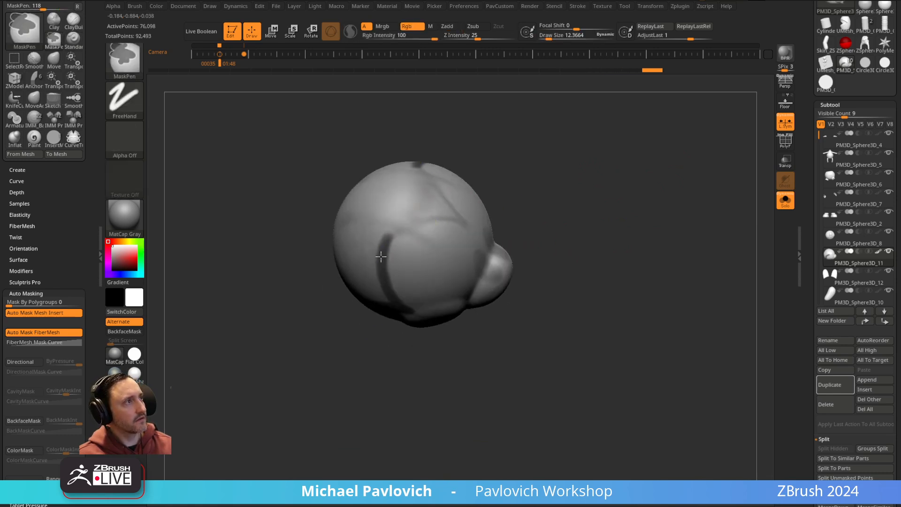
- Continue the mask line over the forehead peak and around the underside of the head to close the hairline outline
{"action": "mouse_move", "coordinate": [509, 197]}
{"action": "left_mouse_down"}
{"action": "mouse_move", "coordinate": [604, 111]}
{"action": "mouse_move", "coordinate": [522, 221]}
{"action": "left_mouse_up"}
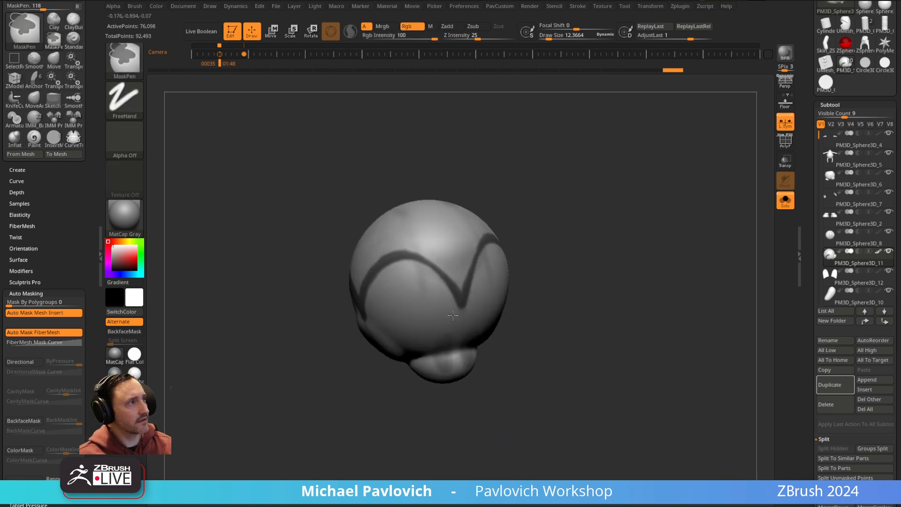
{"action": "mouse_move", "coordinate": [573, 221]}
{"action": "left_mouse_down"}
{"action": "mouse_move", "coordinate": [590, 223]}
{"action": "mouse_move", "coordinate": [376, 292]}
{"action": "left_mouse_up"}
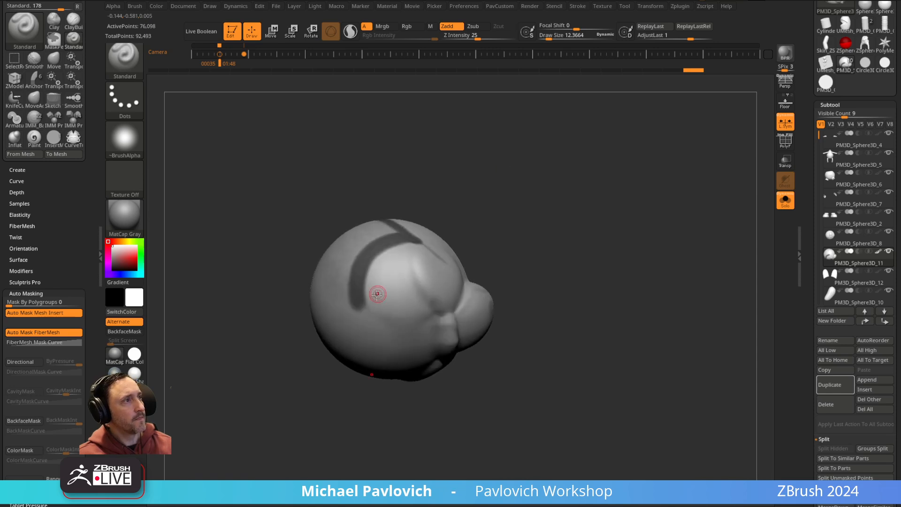
{"action": "key", "text": "ctrl"}
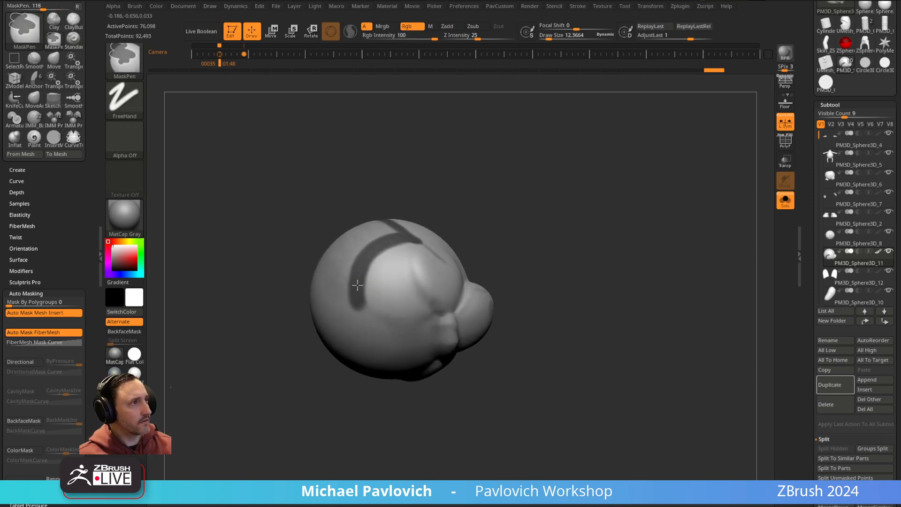
{"action": "right_click_drag", "start_coordinate": [414, 343], "coordinate": [417, 290]}
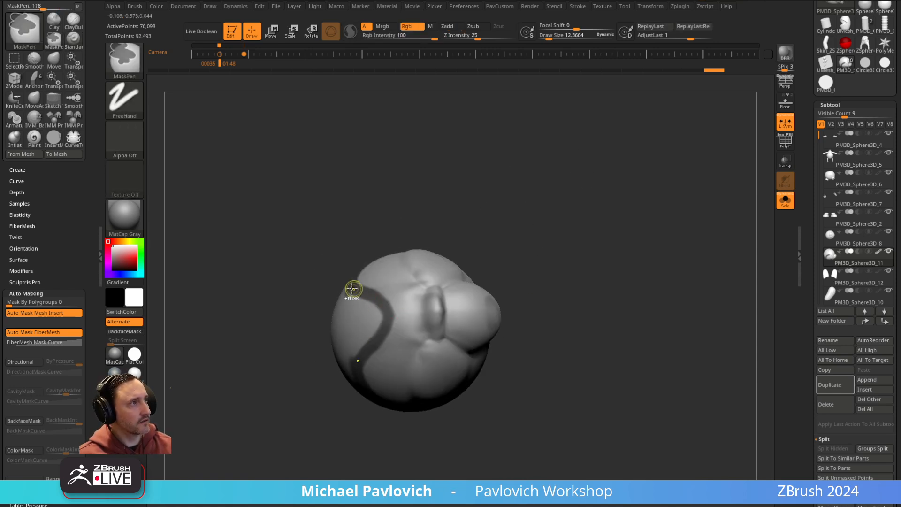
{"action": "mouse_move", "coordinate": [565, 224]}
{"action": "left_mouse_down"}
{"action": "mouse_move", "coordinate": [559, 196]}
{"action": "mouse_move", "coordinate": [492, 251]}
{"action": "mouse_move", "coordinate": [608, 185]}
{"action": "left_mouse_up"}
{"action": "left_click_drag", "start_coordinate": [453, 237], "coordinate": [585, 229]}
- Try to mask the outlined area of the head with the Auto Region option of Mask Region
{"action": "left_click_drag", "start_coordinate": [810, 281], "coordinate": [815, 128]}
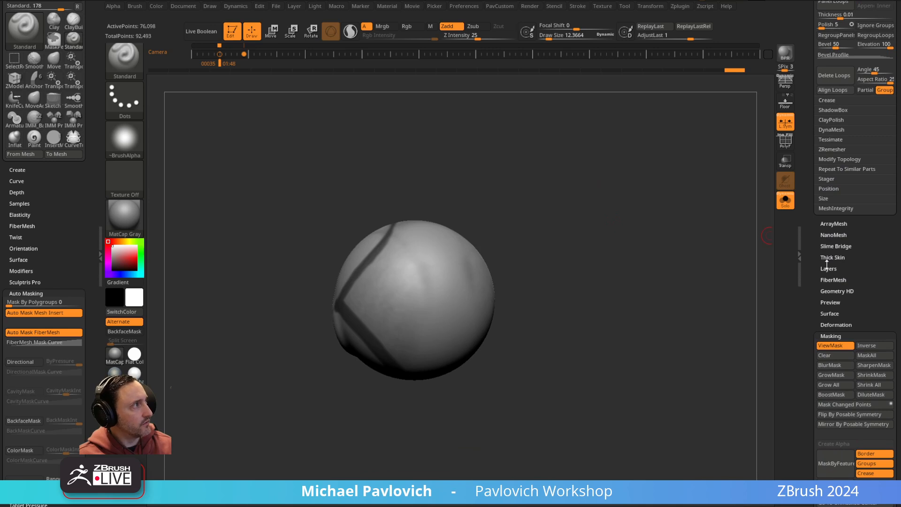
{"action": "scroll", "coordinate": [828, 333], "scroll_direction": "down", "scroll_amount": 4}
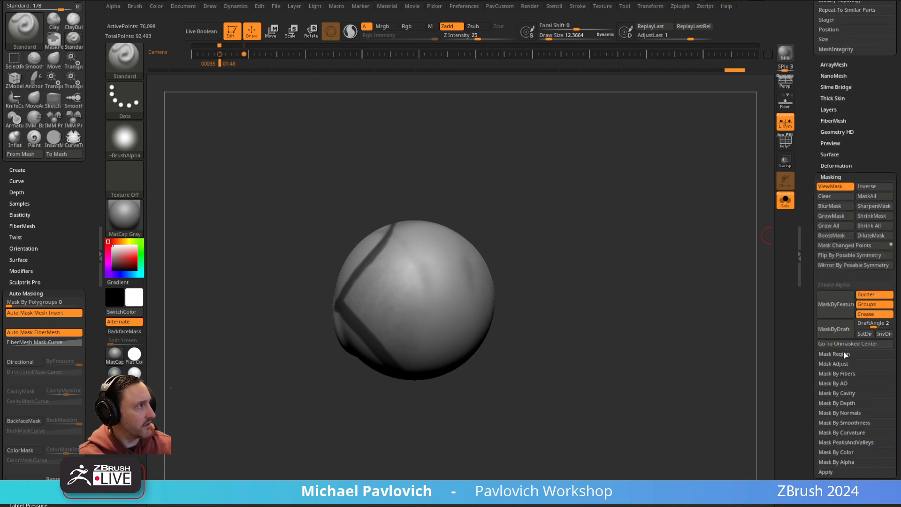
{"action": "left_click", "coordinate": [844, 354]}
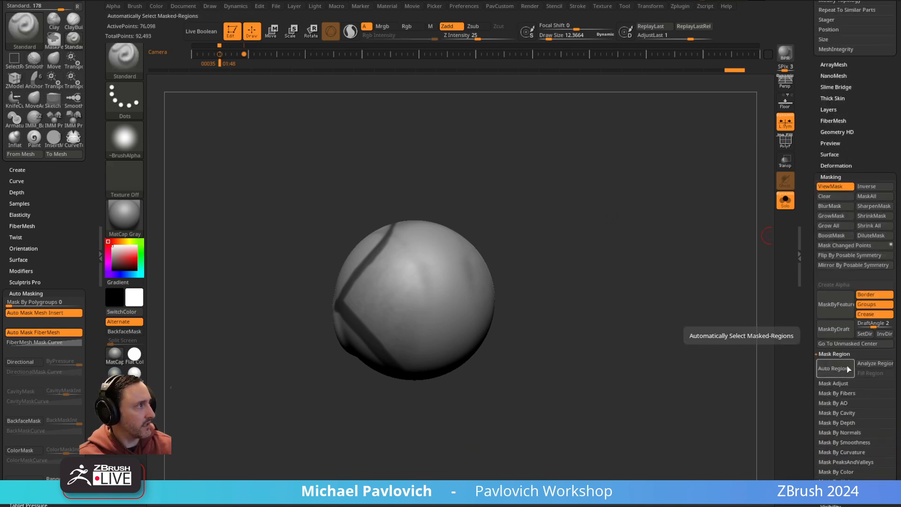
{"action": "left_click", "coordinate": [848, 370]}
{"action": "left_click_drag", "start_coordinate": [700, 376], "coordinate": [744, 379]}
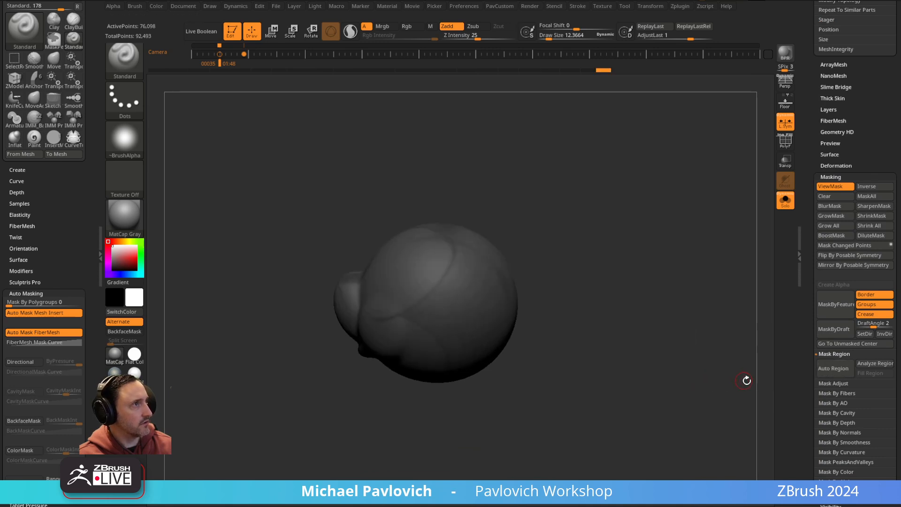
{"action": "key", "text": "ctrl+z"}
- Analyze the outlined mask regions, mark the back of the head with a mask stroke and apply Fill Region
{"action": "left_click", "coordinate": [874, 364]}
{"action": "left_click_drag", "start_coordinate": [661, 345], "coordinate": [620, 346]}
{"action": "left_click_drag", "start_coordinate": [466, 288], "coordinate": [468, 283], "text": "ctrl"}
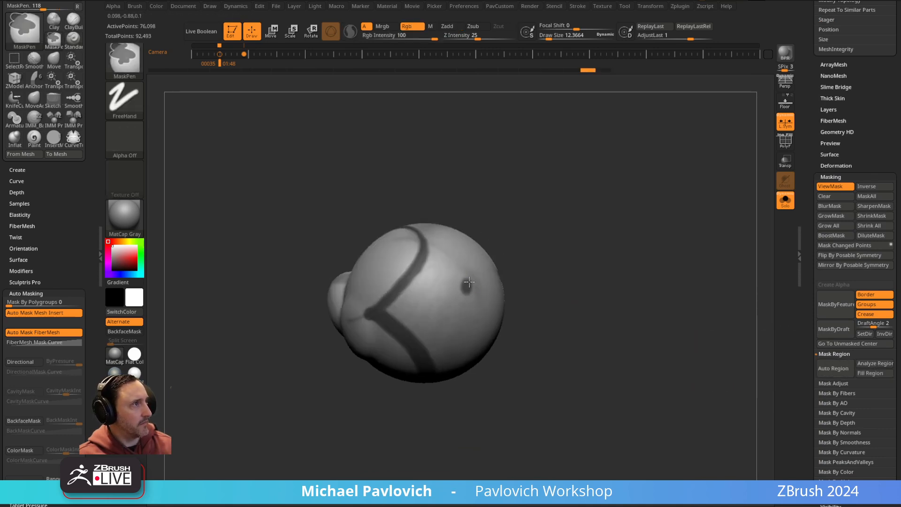
{"action": "left_click", "coordinate": [871, 373]}
{"action": "mouse_move", "coordinate": [556, 244]}
{"action": "left_mouse_down"}
{"action": "mouse_move", "coordinate": [668, 201]}
{"action": "mouse_move", "coordinate": [390, 346]}
{"action": "left_mouse_up"}
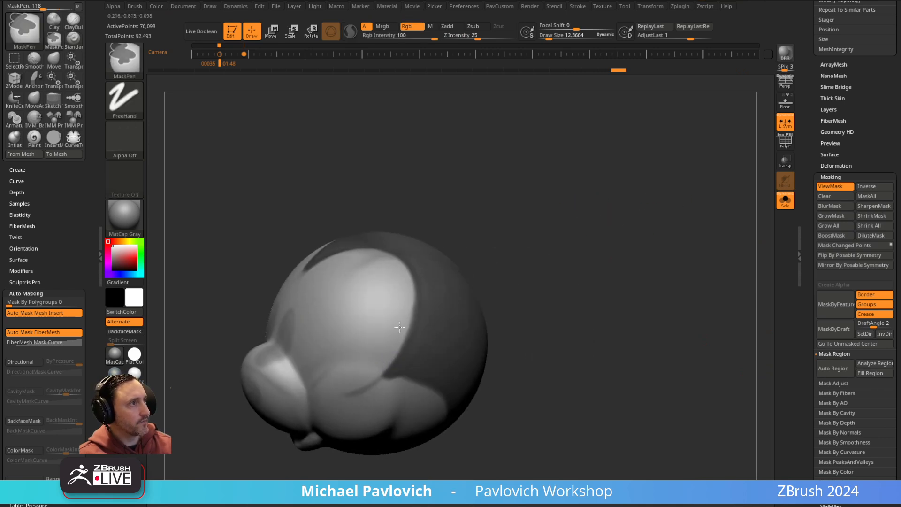
{"action": "left_click_drag", "start_coordinate": [407, 272], "coordinate": [472, 240]}
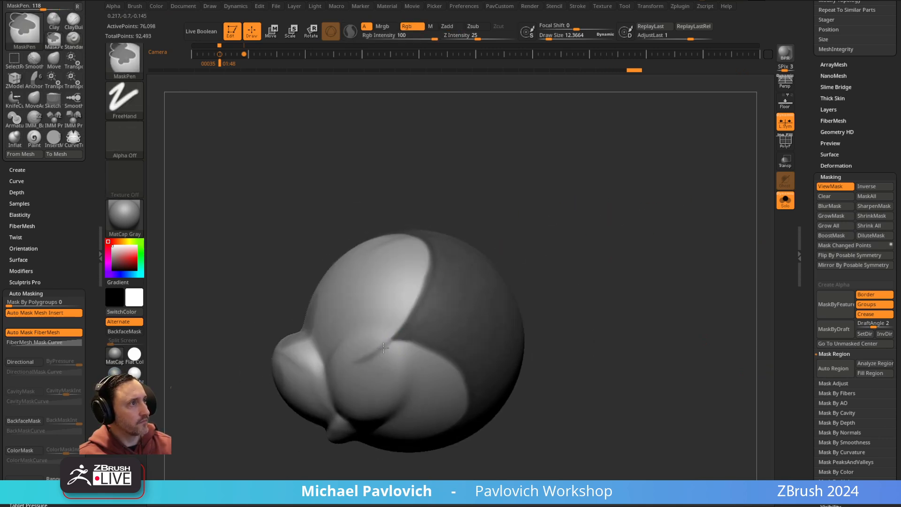
{"action": "left_click_drag", "start_coordinate": [263, 422], "coordinate": [603, 203]}
- Turn on PolyFrame for the head and give the masked back-of-head area its own polygroup
{"action": "left_click_drag", "start_coordinate": [808, 166], "coordinate": [815, 266]}
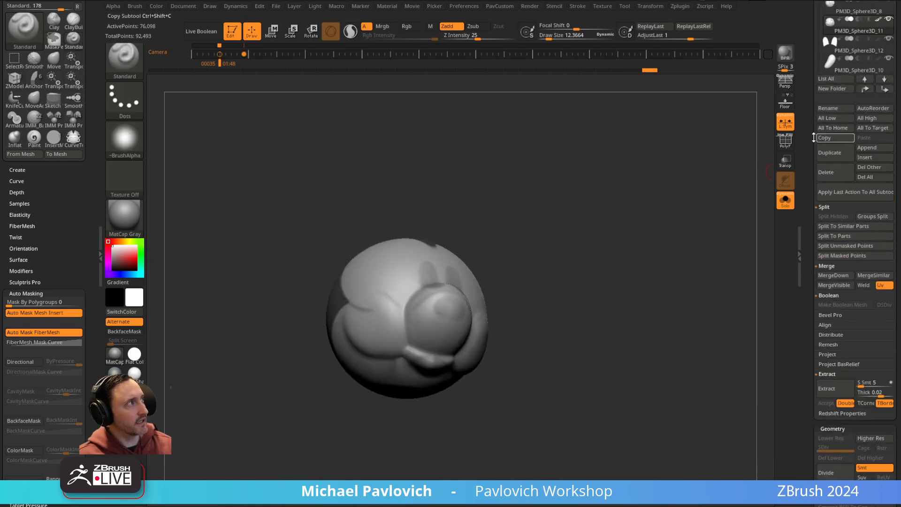
{"action": "left_click_drag", "start_coordinate": [815, 139], "coordinate": [810, 250]}
{"action": "left_click", "coordinate": [852, 387]}
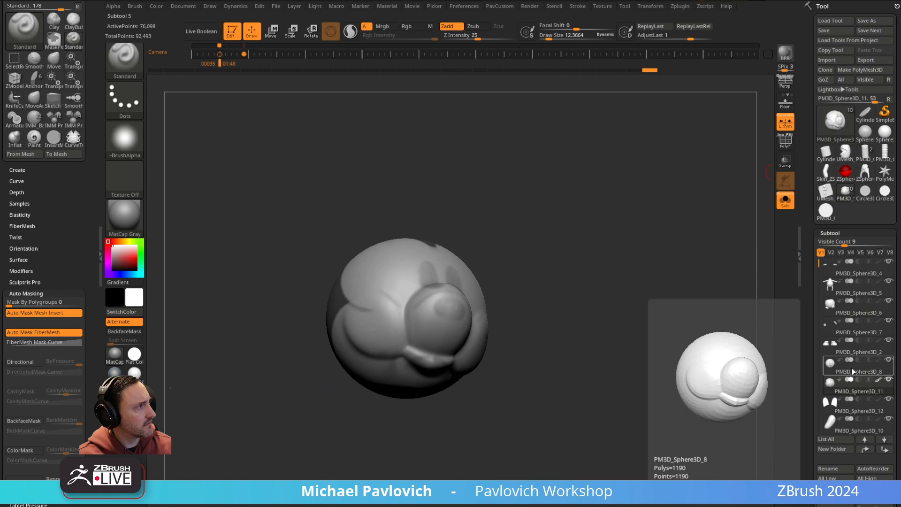
{"action": "left_click_drag", "start_coordinate": [584, 280], "coordinate": [667, 225]}
{"action": "left_click_drag", "start_coordinate": [629, 249], "coordinate": [658, 220]}
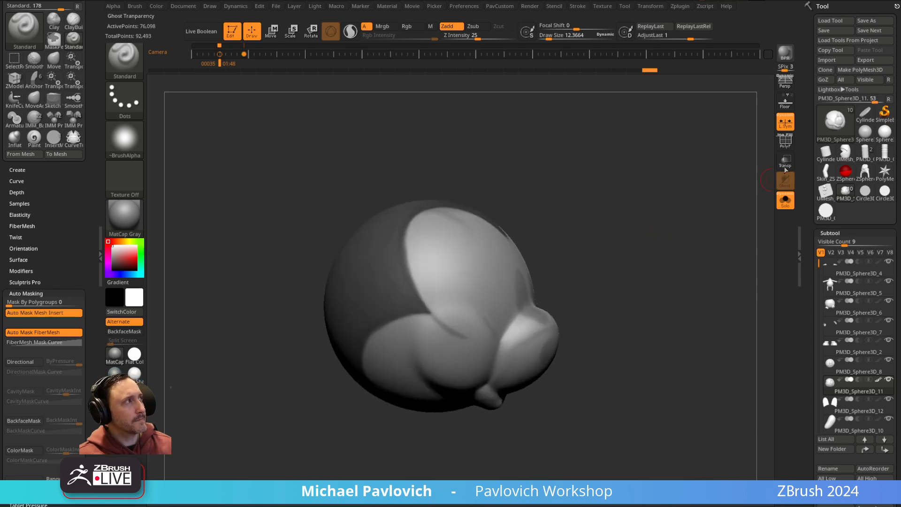
{"action": "left_click", "coordinate": [786, 142]}
{"action": "key", "text": "2"}
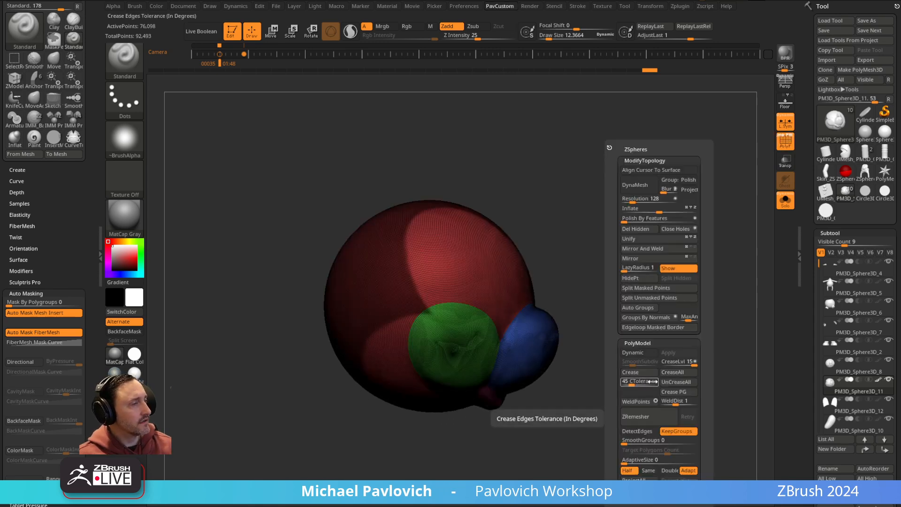
{"action": "left_click_drag", "start_coordinate": [655, 368], "coordinate": [650, 310]}
- Isolate the back-of-head polygroup and delete the hidden rest of the head mesh
{"action": "left_click", "coordinate": [328, 311], "text": "ctrl+shift"}
{"action": "key", "text": "shift+p"}
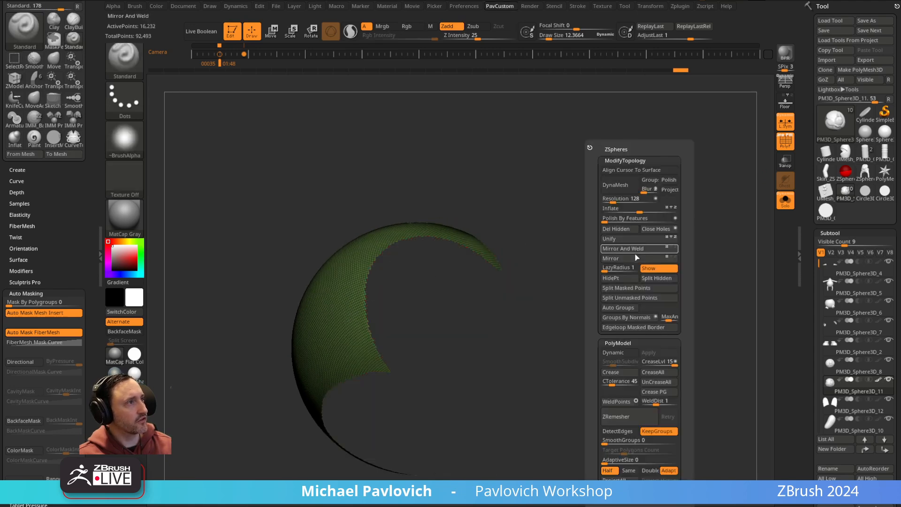
{"action": "left_click", "coordinate": [626, 230]}
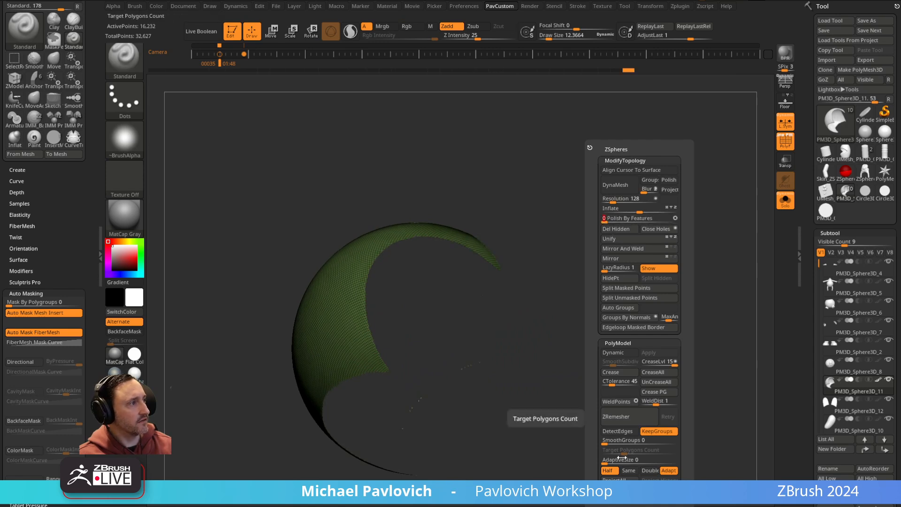
- Run ZRemesher repeatedly at Half with KeepGroups on the back-of-head piece to reduce it to a coarse, clean mesh
{"action": "left_click", "coordinate": [619, 417]}
{"action": "left_click_drag", "start_coordinate": [518, 176], "coordinate": [462, 221]}
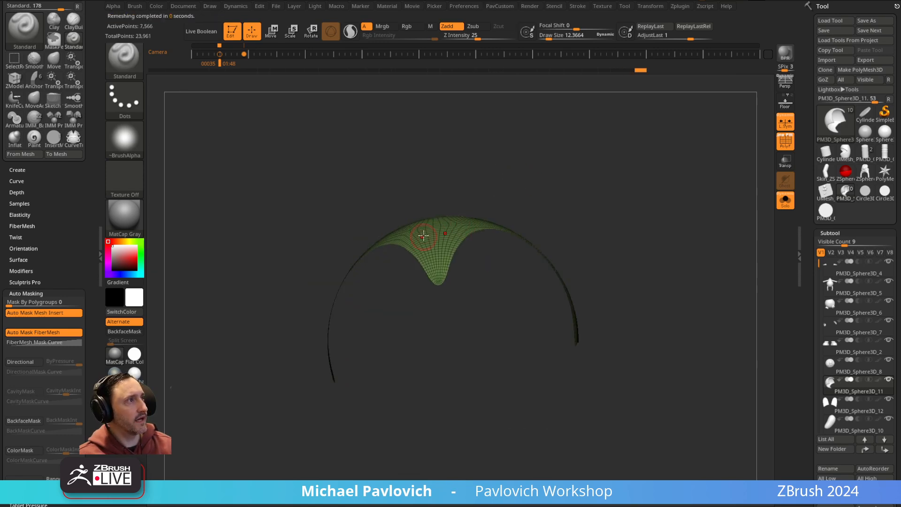
{"action": "left_click_drag", "start_coordinate": [554, 197], "coordinate": [609, 245]}
{"action": "key", "text": "3"}
{"action": "left_click_drag", "start_coordinate": [645, 347], "coordinate": [652, 336]}
{"action": "key", "text": "4"}
{"action": "left_click", "coordinate": [637, 419]}
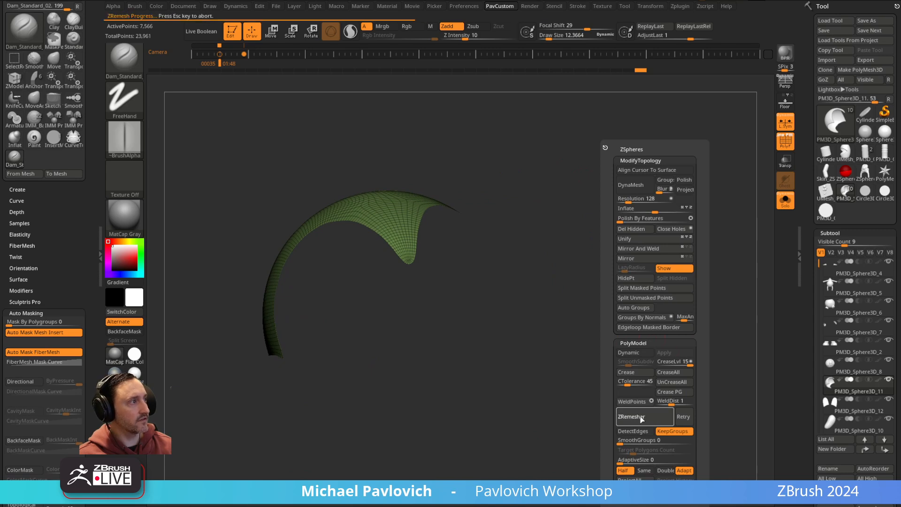
{"action": "left_click", "coordinate": [642, 418]}
{"action": "left_click", "coordinate": [644, 418]}
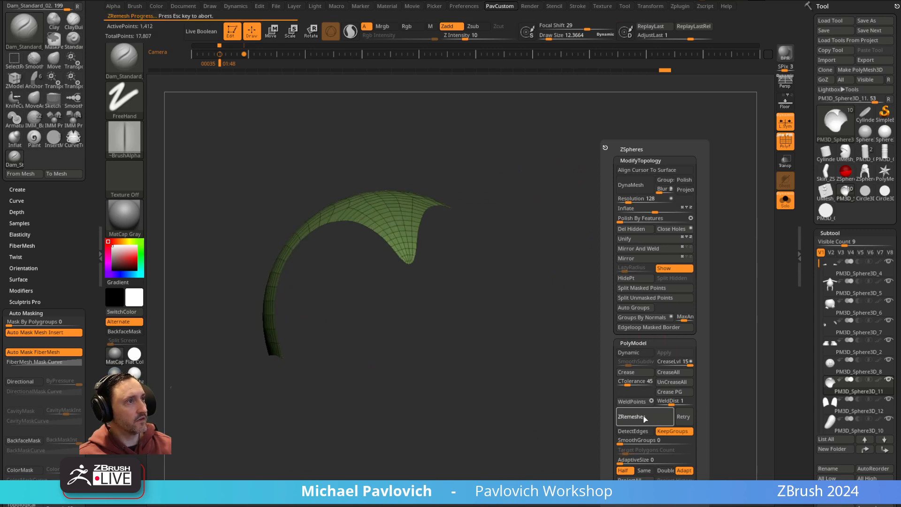
{"action": "key", "text": "2"}
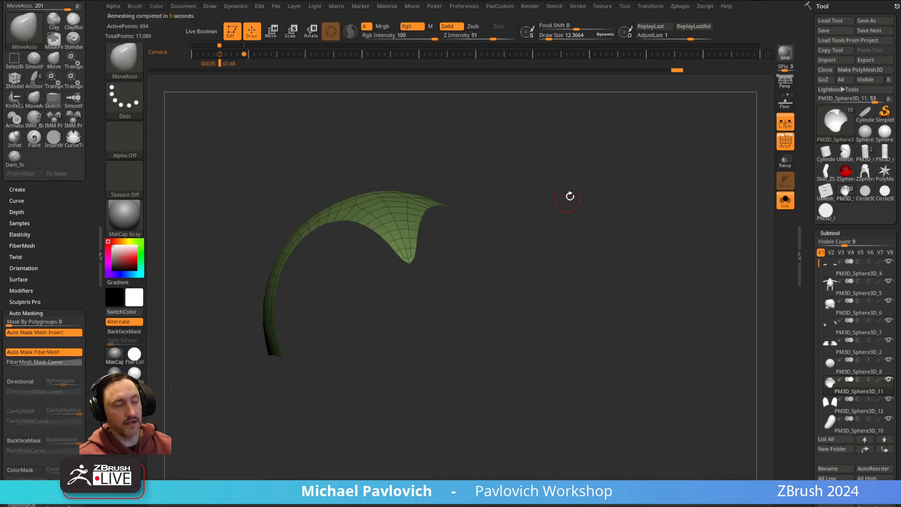
{"action": "left_click_drag", "start_coordinate": [566, 200], "coordinate": [560, 228]}
{"action": "key", "text": "s"}
{"action": "left_click_drag", "start_coordinate": [416, 305], "coordinate": [418, 303]}
{"action": "mouse_move", "coordinate": [497, 291]}
{"action": "left_mouse_down"}
{"action": "mouse_move", "coordinate": [656, 202]}
{"action": "mouse_move", "coordinate": [639, 229]}
{"action": "mouse_move", "coordinate": [599, 249]}
{"action": "mouse_move", "coordinate": [649, 248]}
{"action": "left_mouse_up"}
{"action": "key", "text": "1"}
{"action": "left_click_drag", "start_coordinate": [304, 269], "coordinate": [297, 265]}
{"action": "key", "text": "ctrl+z"}
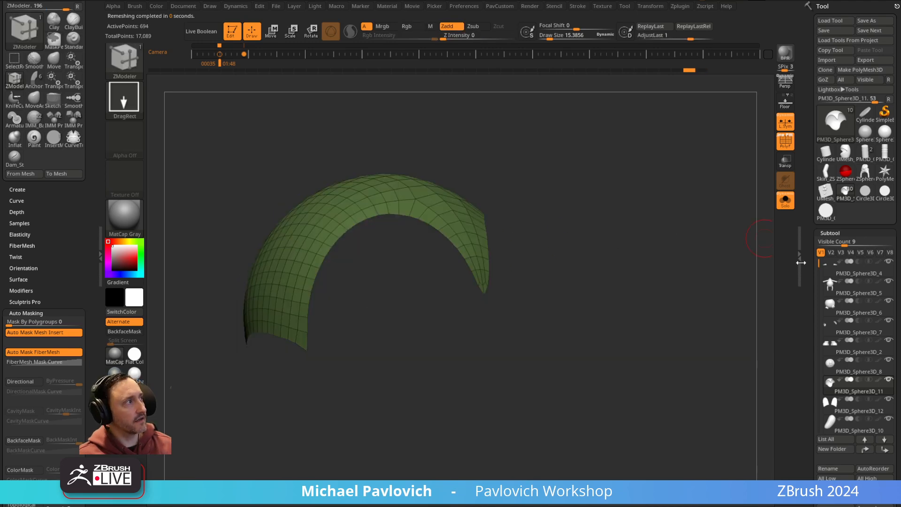
- Enable Dynamic Subdiv on the back-of-head piece with thickness 0.00457 and offset 100, and show it with the whole character without PolyFrame
{"action": "scroll", "coordinate": [800, 261], "scroll_direction": "down", "scroll_amount": 10}
{"action": "left_click_drag", "start_coordinate": [809, 242], "coordinate": [832, 172]}
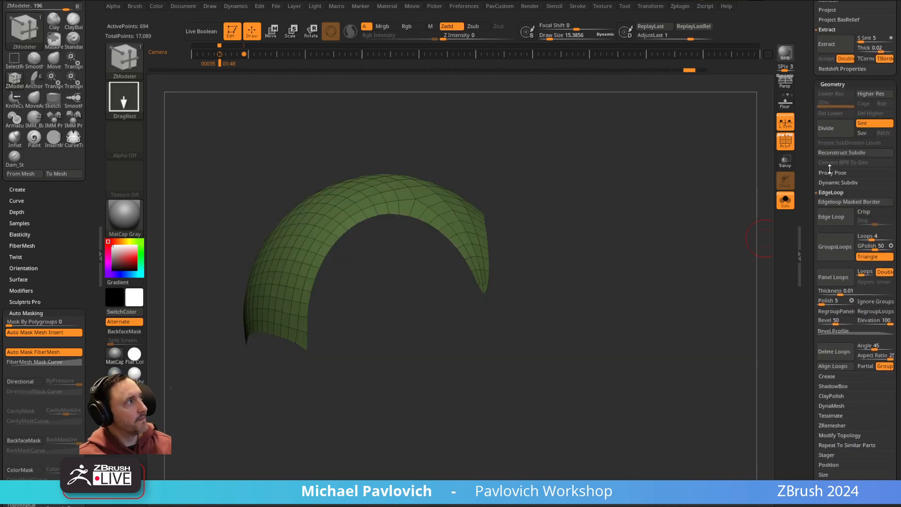
{"action": "left_click", "coordinate": [827, 182]}
{"action": "left_click", "coordinate": [829, 192]}
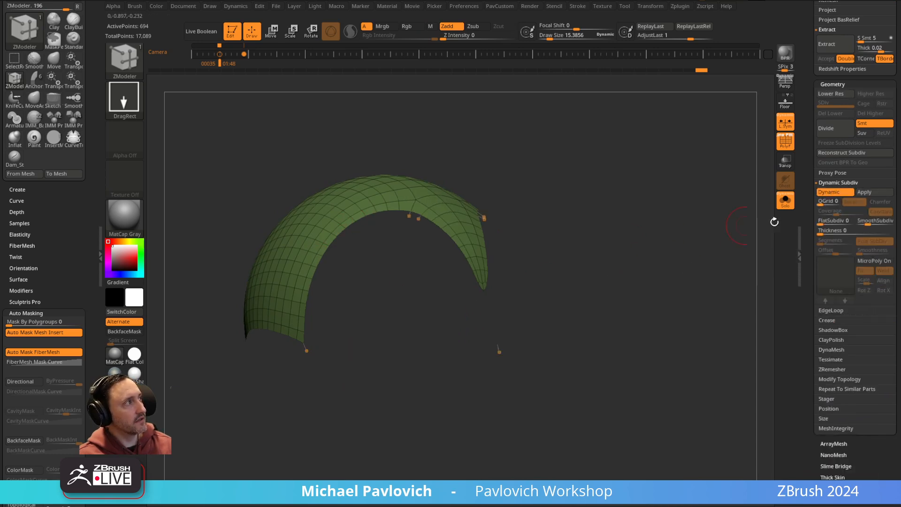
{"action": "left_click", "coordinate": [827, 231]}
{"action": "left_click_drag", "start_coordinate": [827, 233], "coordinate": [837, 233]}
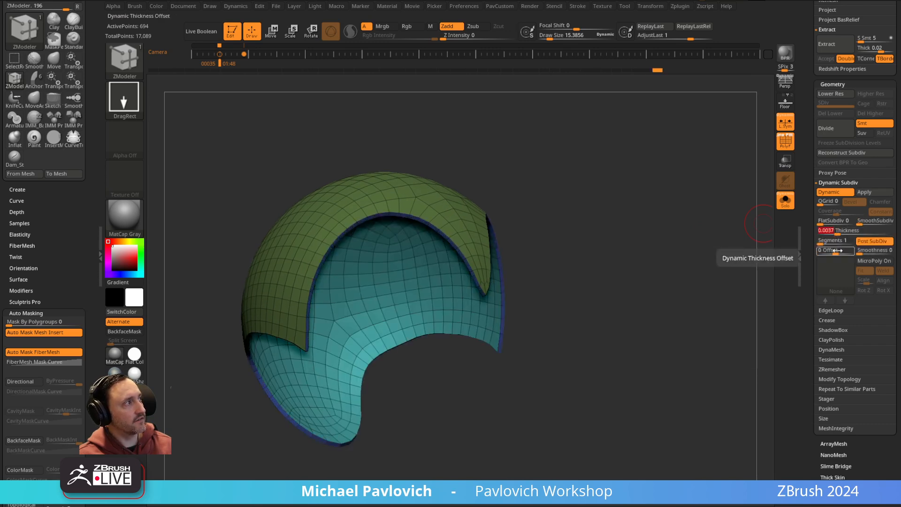
{"action": "left_click_drag", "start_coordinate": [658, 263], "coordinate": [619, 251]}
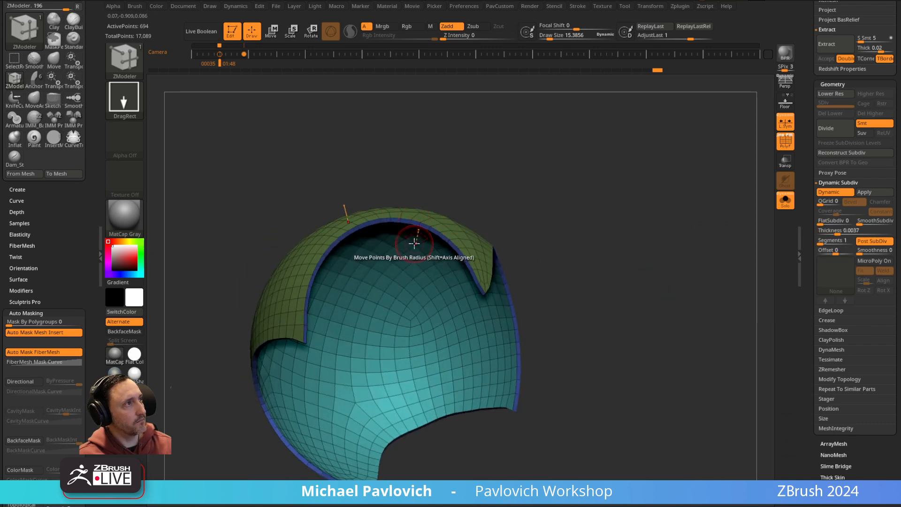
{"action": "mouse_move", "coordinate": [816, 251]}
{"action": "left_mouse_down"}
{"action": "mouse_move", "coordinate": [835, 231]}
{"action": "mouse_move", "coordinate": [858, 251]}
{"action": "mouse_move", "coordinate": [838, 231]}
{"action": "left_mouse_up"}
{"action": "left_click", "coordinate": [786, 200]}
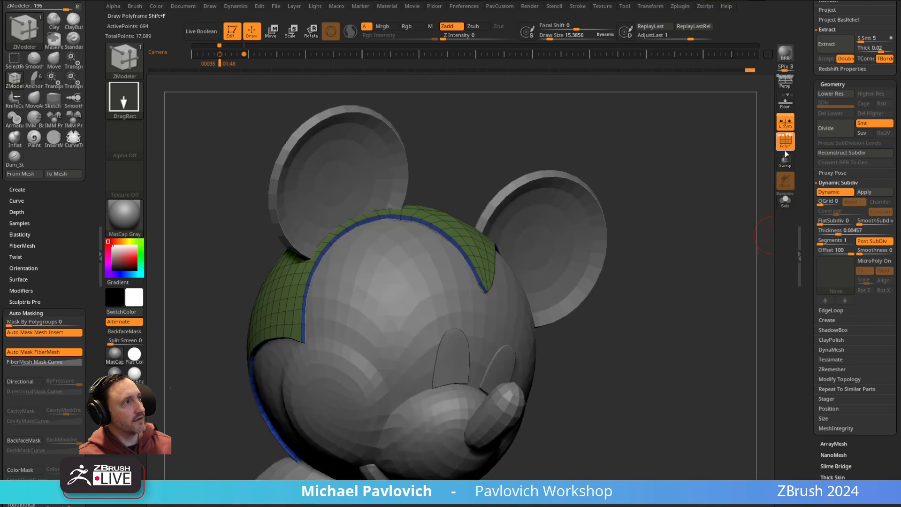
{"action": "left_click", "coordinate": [785, 139]}
- Switch to the Move brush and examine the hair cap's fit from the front and sides of the head
{"action": "mouse_move", "coordinate": [676, 234]}
{"action": "left_mouse_down"}
{"action": "mouse_move", "coordinate": [640, 230]}
{"action": "mouse_move", "coordinate": [695, 245]}
{"action": "mouse_move", "coordinate": [687, 226]}
{"action": "mouse_move", "coordinate": [436, 301]}
{"action": "left_mouse_up"}
{"action": "key", "text": "b"}
{"action": "key", "text": "m"}
{"action": "key", "text": "v"}
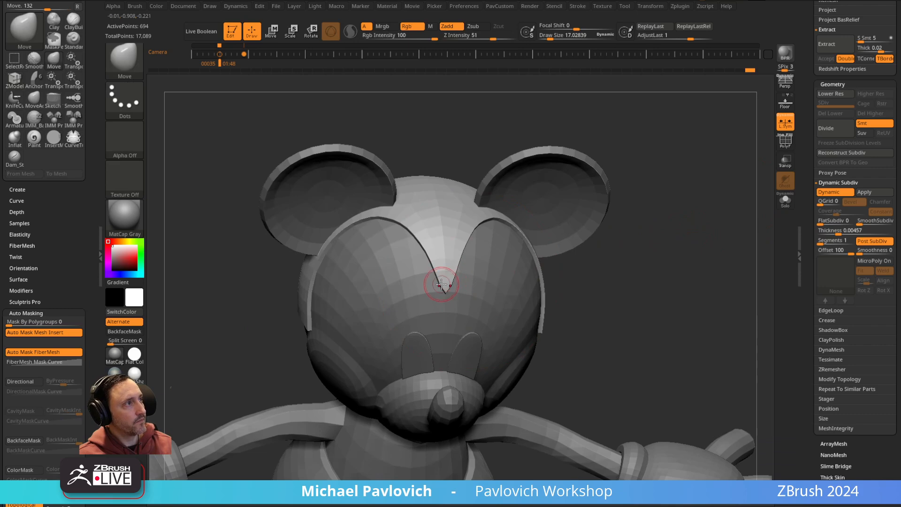
{"action": "left_click_drag", "start_coordinate": [680, 231], "coordinate": [676, 189]}
{"action": "left_click", "coordinate": [404, 315], "text": "alt"}
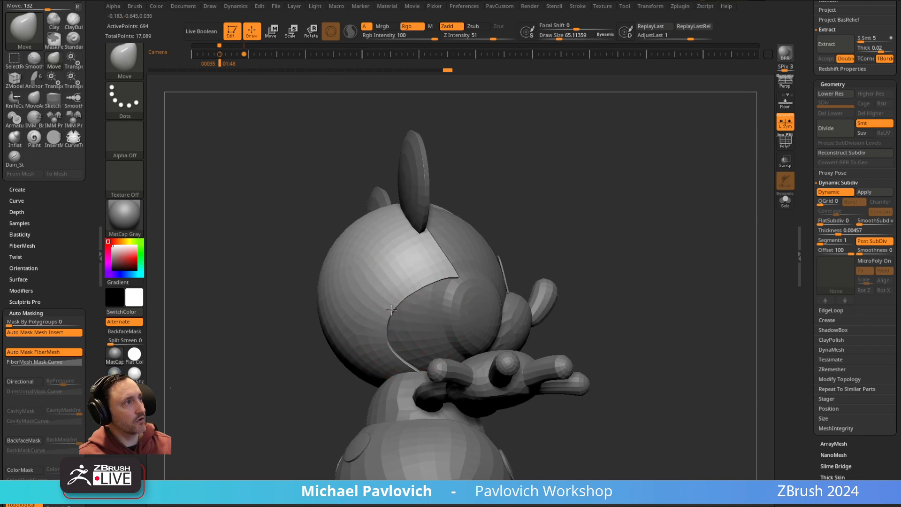
{"action": "left_click_drag", "start_coordinate": [581, 201], "coordinate": [607, 200]}
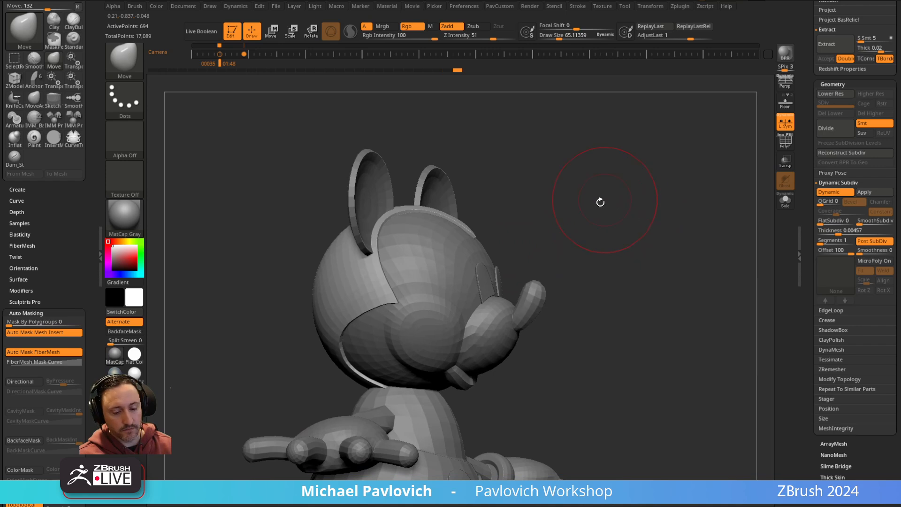
- Try to pull the hair cap's lower side edge forward over the cheek with an enlarged Move Accurate brush
{"action": "left_click_drag", "start_coordinate": [605, 233], "coordinate": [610, 230]}
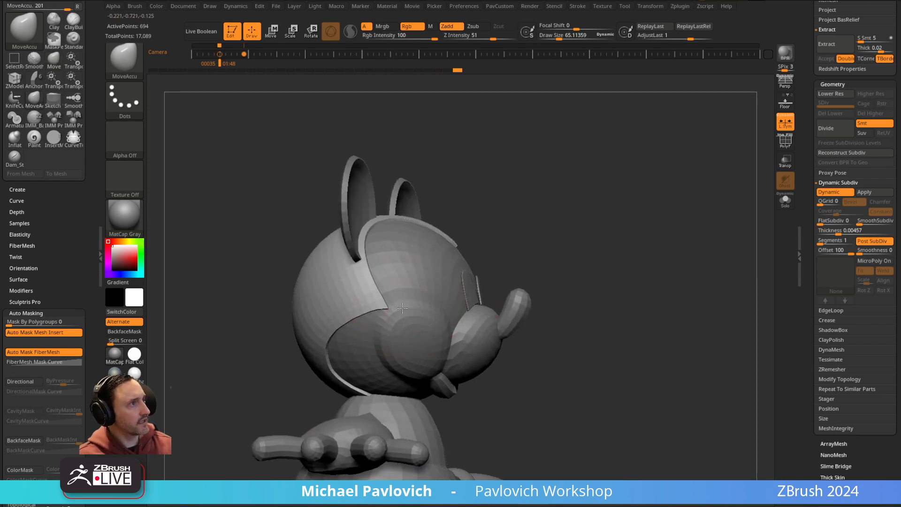
{"action": "key", "text": "bracketleft"}
{"action": "left_click_drag", "start_coordinate": [566, 249], "coordinate": [504, 254]}
{"action": "mouse_move", "coordinate": [363, 323]}
{"action": "right_mouse_down"}
{"action": "mouse_move", "coordinate": [402, 322]}
{"action": "mouse_move", "coordinate": [465, 275]}
{"action": "right_mouse_up"}
{"action": "right_click_drag", "start_coordinate": [334, 341], "coordinate": [402, 322]}
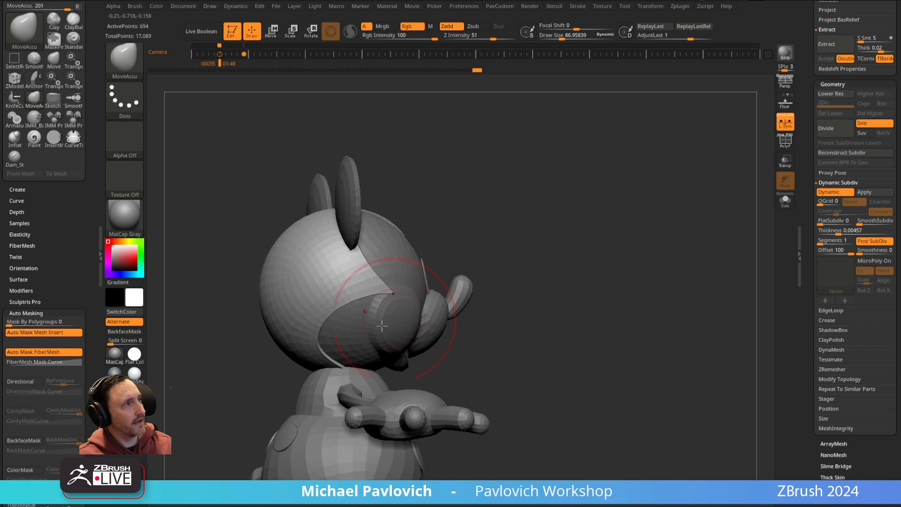
{"action": "left_click_drag", "start_coordinate": [324, 351], "coordinate": [375, 352]}
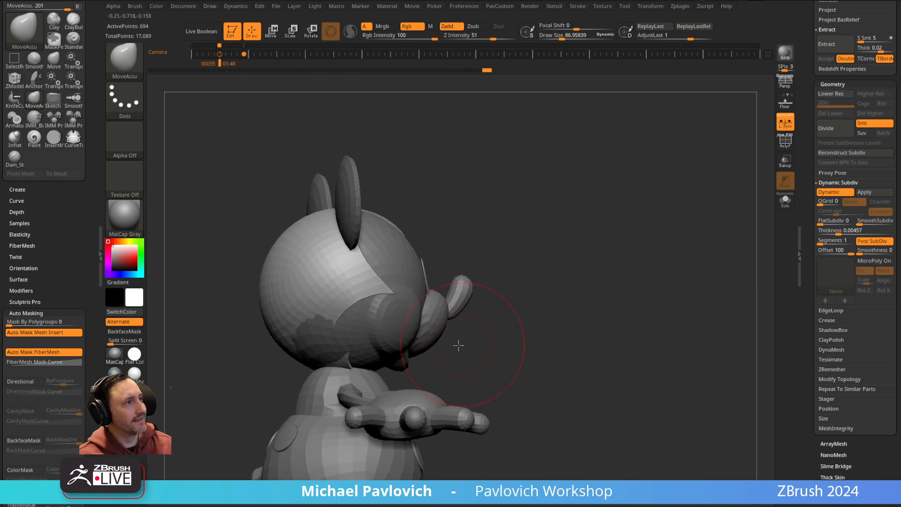
{"action": "right_click_drag", "start_coordinate": [463, 344], "coordinate": [439, 324]}
{"action": "key", "text": "ctrl+z"}
{"action": "key", "text": "ctrl+z"}
{"action": "right_click_drag", "start_coordinate": [587, 258], "coordinate": [567, 251]}
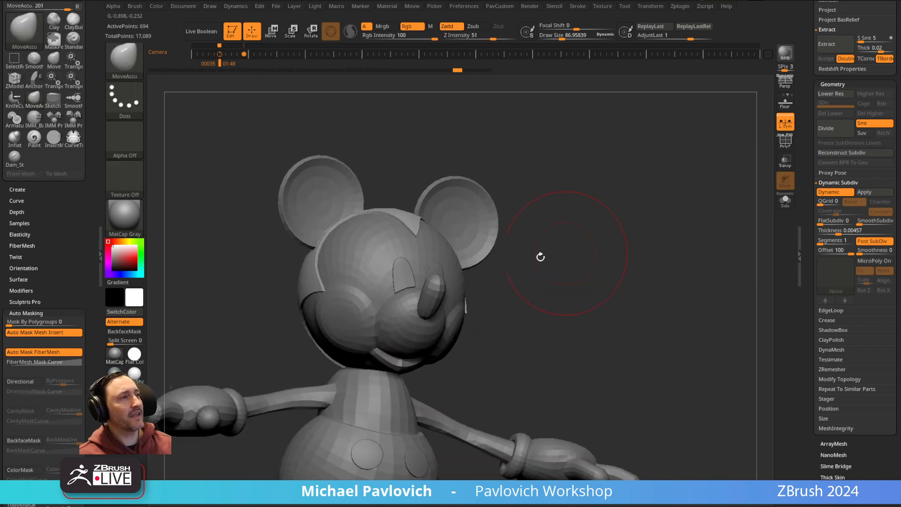
{"action": "mouse_move", "coordinate": [516, 276]}
{"action": "right_mouse_down"}
{"action": "mouse_move", "coordinate": [473, 272]}
{"action": "mouse_move", "coordinate": [493, 253]}
{"action": "mouse_move", "coordinate": [569, 240]}
{"action": "mouse_move", "coordinate": [609, 255]}
{"action": "mouse_move", "coordinate": [590, 261]}
{"action": "mouse_move", "coordinate": [618, 268]}
{"action": "mouse_move", "coordinate": [524, 258]}
{"action": "mouse_move", "coordinate": [568, 263]}
{"action": "right_mouse_up"}
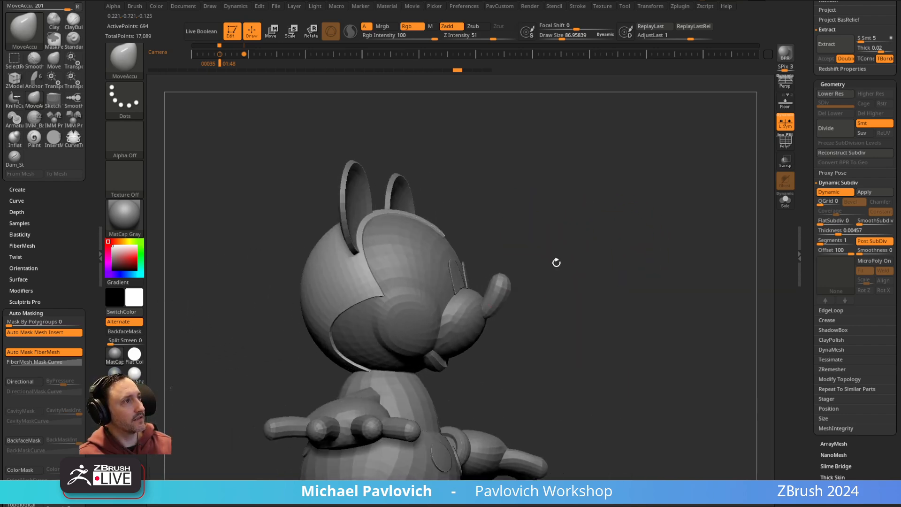
- Switch to the Standard brush and delete the hair cap subtool
{"action": "key", "text": "b"}
{"action": "key", "text": "s"}
{"action": "key", "text": "t"}
{"action": "left_click_drag", "start_coordinate": [806, 169], "coordinate": [809, 397]}
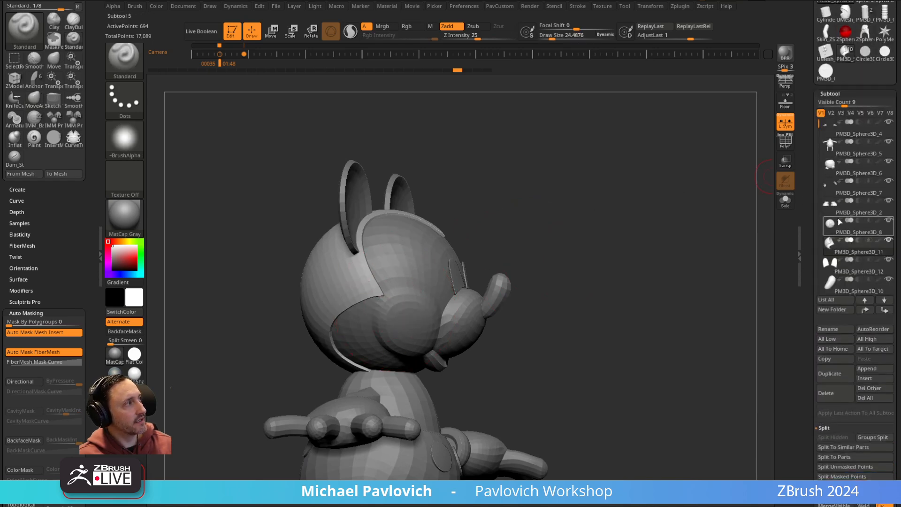
{"action": "left_click", "coordinate": [829, 399]}
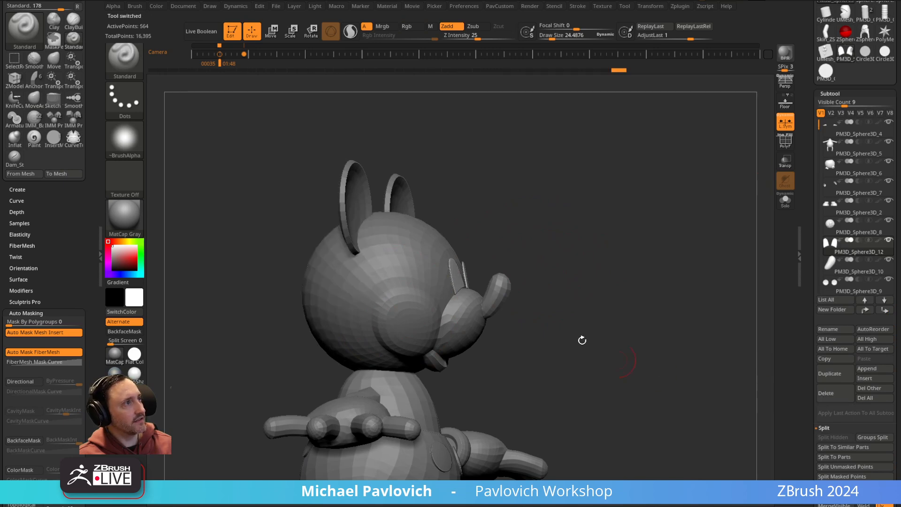
- Select the head subtool and nudge its cheek area backward with the Move brush
{"action": "left_click", "coordinate": [432, 318], "text": "alt"}
{"action": "left_click_drag", "start_coordinate": [608, 236], "coordinate": [488, 263]}
{"action": "left_click", "coordinate": [483, 292], "text": "alt"}
{"action": "mouse_move", "coordinate": [624, 261]}
{"action": "left_mouse_down"}
{"action": "mouse_move", "coordinate": [582, 263]}
{"action": "mouse_move", "coordinate": [672, 248]}
{"action": "left_mouse_up"}
{"action": "key", "text": "1"}
{"action": "key", "text": "s"}
{"action": "mouse_move", "coordinate": [417, 324]}
{"action": "left_mouse_down"}
{"action": "mouse_move", "coordinate": [430, 324]}
{"action": "mouse_move", "coordinate": [409, 327]}
{"action": "left_mouse_up"}
{"action": "key", "text": "s"}
{"action": "left_click_drag", "start_coordinate": [601, 267], "coordinate": [624, 264]}
{"action": "mouse_move", "coordinate": [624, 264]}
{"action": "left_mouse_down", "text": "alt"}
{"action": "mouse_move", "coordinate": [575, 253]}
{"action": "mouse_move", "coordinate": [603, 234]}
{"action": "mouse_move", "coordinate": [532, 248]}
{"action": "left_mouse_up", "text": "alt"}
{"action": "key", "text": "2"}
- Refine the head's side profile around the cheek and front of the face with short Move brush strokes at varied sizes
{"action": "left_click", "coordinate": [355, 296], "text": "alt"}
{"action": "key", "text": "s"}
{"action": "left_click_drag", "start_coordinate": [423, 314], "coordinate": [393, 306]}
{"action": "key", "text": "1"}
{"action": "key", "text": "s"}
{"action": "mouse_move", "coordinate": [559, 249]}
{"action": "left_mouse_down"}
{"action": "mouse_move", "coordinate": [507, 245]}
{"action": "mouse_move", "coordinate": [587, 244]}
{"action": "left_mouse_up"}
{"action": "key", "text": "s"}
{"action": "left_click_drag", "start_coordinate": [399, 270], "coordinate": [392, 271]}
{"action": "mouse_move", "coordinate": [566, 282]}
{"action": "left_mouse_down"}
{"action": "mouse_move", "coordinate": [562, 306]}
{"action": "mouse_move", "coordinate": [574, 280]}
{"action": "mouse_move", "coordinate": [563, 281]}
{"action": "left_mouse_up"}
{"action": "key", "text": "s"}
{"action": "left_click_drag", "start_coordinate": [451, 325], "coordinate": [450, 324]}
{"action": "mouse_move", "coordinate": [505, 337]}
{"action": "left_mouse_down"}
{"action": "mouse_move", "coordinate": [458, 348]}
{"action": "mouse_move", "coordinate": [536, 306]}
{"action": "left_mouse_up"}
{"action": "mouse_move", "coordinate": [536, 306]}
{"action": "left_mouse_down", "text": "alt"}
{"action": "mouse_move", "coordinate": [507, 310]}
{"action": "mouse_move", "coordinate": [528, 321]}
{"action": "left_mouse_up", "text": "alt"}
{"action": "left_click_drag", "start_coordinate": [528, 321], "coordinate": [484, 312]}
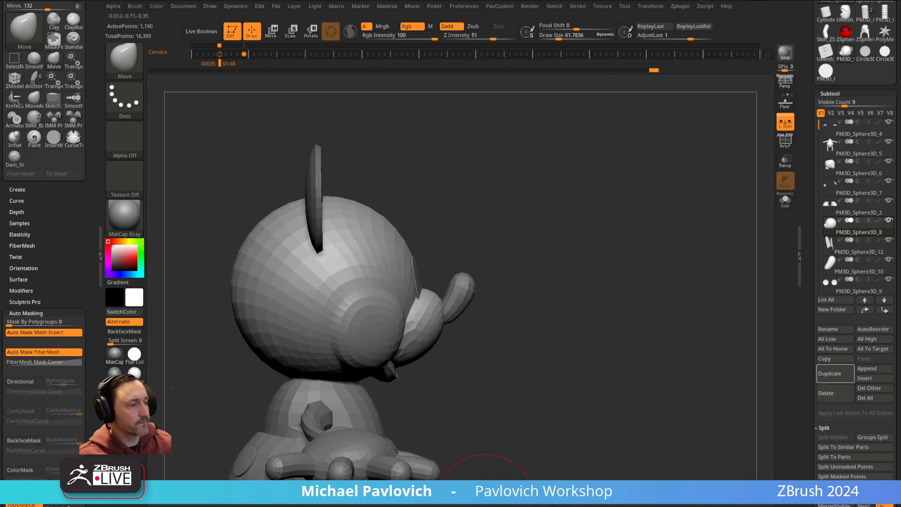
- Try to reshape the front of the muzzle in side view with a smaller Move brush
{"action": "mouse_move", "coordinate": [538, 219]}
{"action": "left_mouse_down"}
{"action": "mouse_move", "coordinate": [529, 249]}
{"action": "mouse_move", "coordinate": [510, 251]}
{"action": "left_mouse_up"}
{"action": "key", "text": "s"}
{"action": "left_click_drag", "start_coordinate": [457, 317], "coordinate": [443, 312]}
{"action": "key", "text": "ctrl+z"}
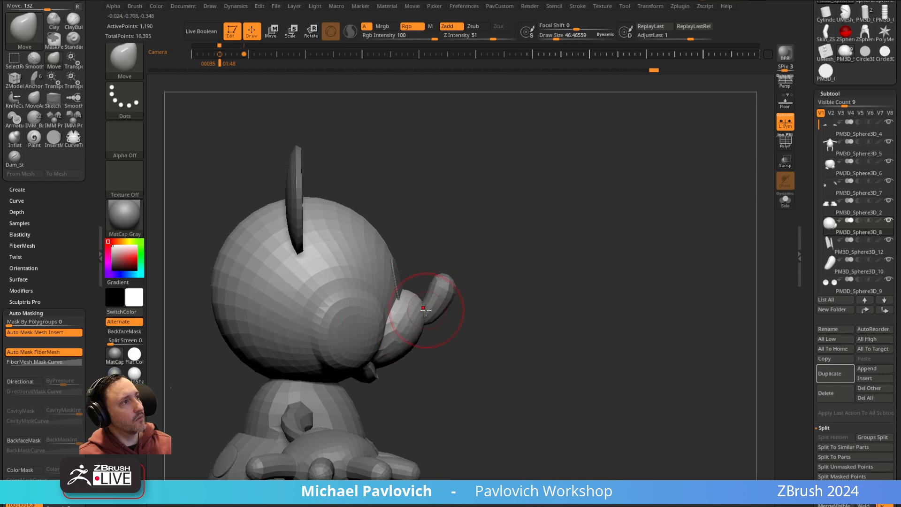
- Mask everything on the head except the muzzle polygroup and pull the muzzle forward toward the nose
{"action": "left_click", "coordinate": [422, 311], "text": "ctrl+shift"}
{"action": "left_click", "coordinate": [491, 285], "text": "ctrl"}
{"action": "left_click", "coordinate": [499, 263], "text": "ctrl+shift"}
{"action": "left_click", "coordinate": [499, 250], "text": "ctrl"}
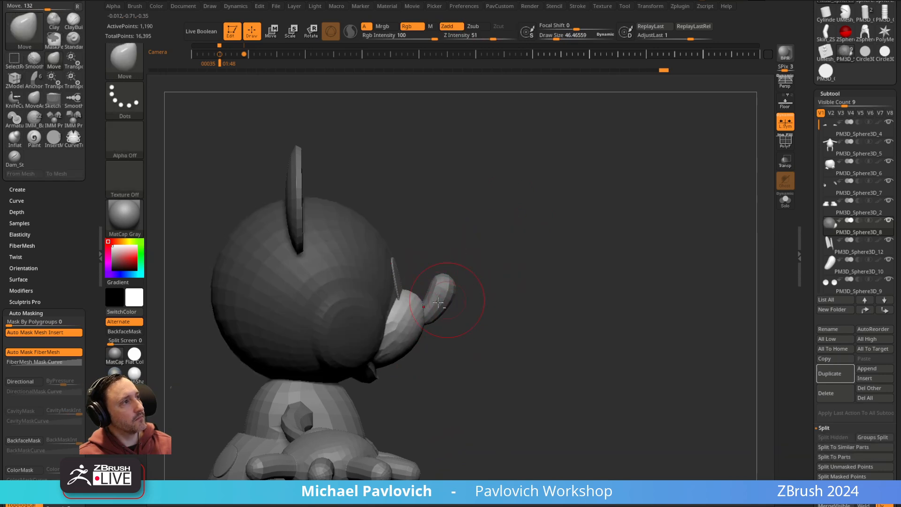
{"action": "left_click_drag", "start_coordinate": [442, 310], "coordinate": [441, 303]}
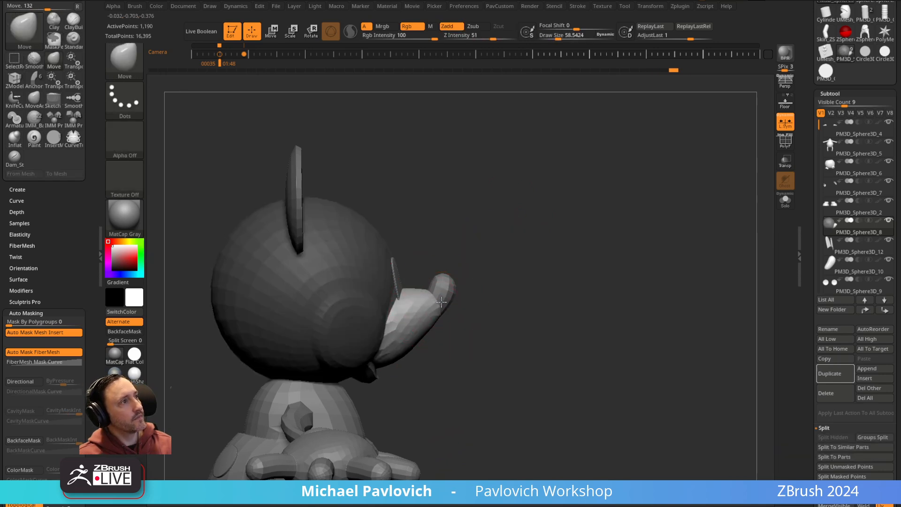
- Select the nose subtool and shift it slightly forward and up from the extended muzzle
{"action": "left_click", "coordinate": [446, 285], "text": "alt"}
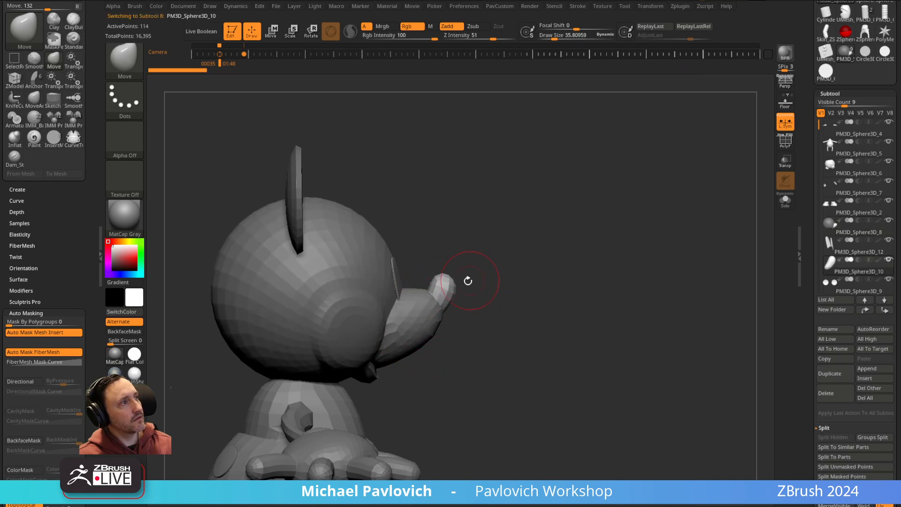
{"action": "key", "text": "w"}
{"action": "left_click_drag", "start_coordinate": [485, 259], "coordinate": [497, 250]}
{"action": "key", "text": "q"}
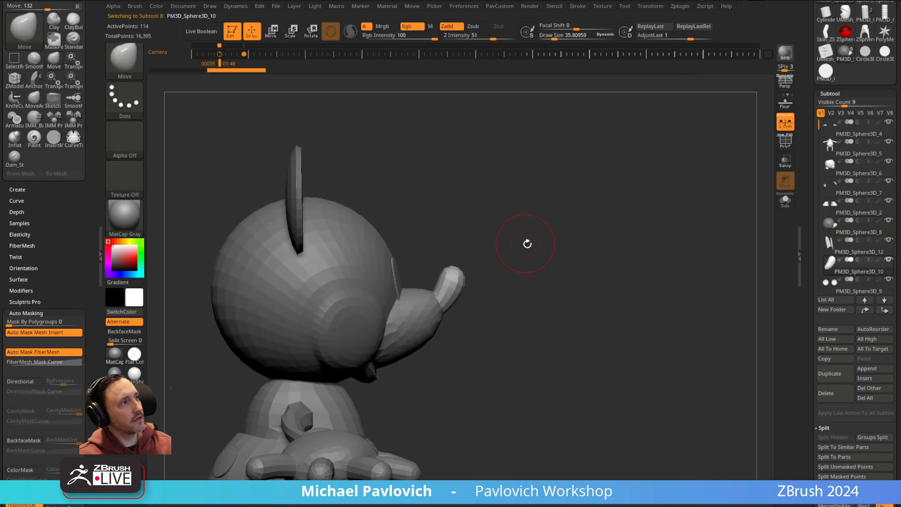
- Reselect the head, clear its mask and switch to the Standard brush
{"action": "left_click", "coordinate": [417, 306], "text": "alt"}
{"action": "mouse_move", "coordinate": [497, 213]}
{"action": "left_mouse_down", "text": "alt"}
{"action": "mouse_move", "coordinate": [488, 232]}
{"action": "mouse_move", "coordinate": [366, 332]}
{"action": "mouse_move", "coordinate": [582, 238]}
{"action": "mouse_move", "coordinate": [471, 249]}
{"action": "mouse_move", "coordinate": [581, 254]}
{"action": "mouse_move", "coordinate": [547, 263]}
{"action": "left_mouse_up", "text": "alt"}
{"action": "key", "text": "b"}
{"action": "key", "text": "s"}
{"action": "key", "text": "t"}
- Select the eye pieces, switch to the Move brush and check the eyes and the whole character from the front
{"action": "left_click", "coordinate": [428, 291], "text": "alt"}
{"action": "mouse_move", "coordinate": [554, 231]}
{"action": "left_mouse_down"}
{"action": "mouse_move", "coordinate": [509, 277]}
{"action": "mouse_move", "coordinate": [600, 281]}
{"action": "mouse_move", "coordinate": [514, 278]}
{"action": "left_mouse_up"}
{"action": "key", "text": "bracketright"}
{"action": "key", "text": "bracketleft"}
{"action": "key", "text": "b"}
{"action": "key", "text": "m"}
{"action": "key", "text": "v"}
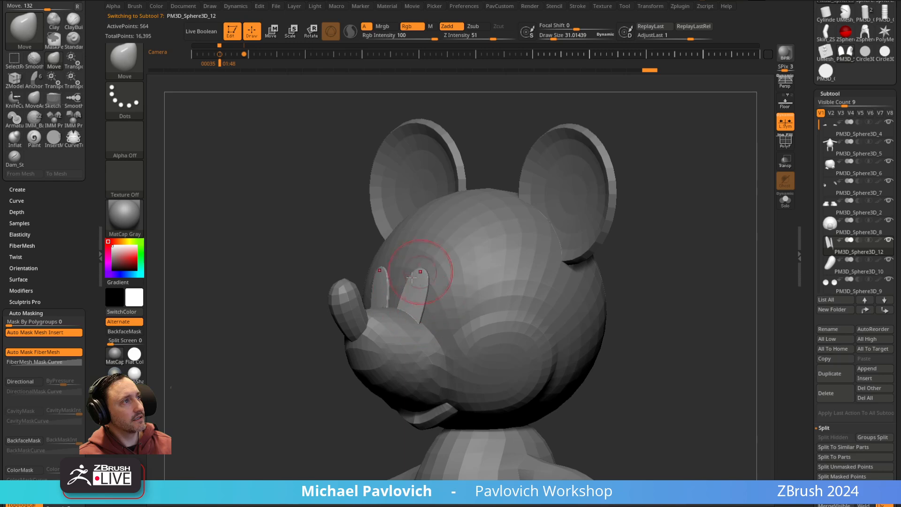
{"action": "mouse_move", "coordinate": [336, 385]}
{"action": "left_mouse_down"}
{"action": "mouse_move", "coordinate": [382, 312]}
{"action": "mouse_move", "coordinate": [304, 394]}
{"action": "mouse_move", "coordinate": [569, 259]}
{"action": "mouse_move", "coordinate": [369, 292]}
{"action": "left_mouse_up"}
{"action": "left_click_drag", "start_coordinate": [425, 313], "coordinate": [616, 233]}
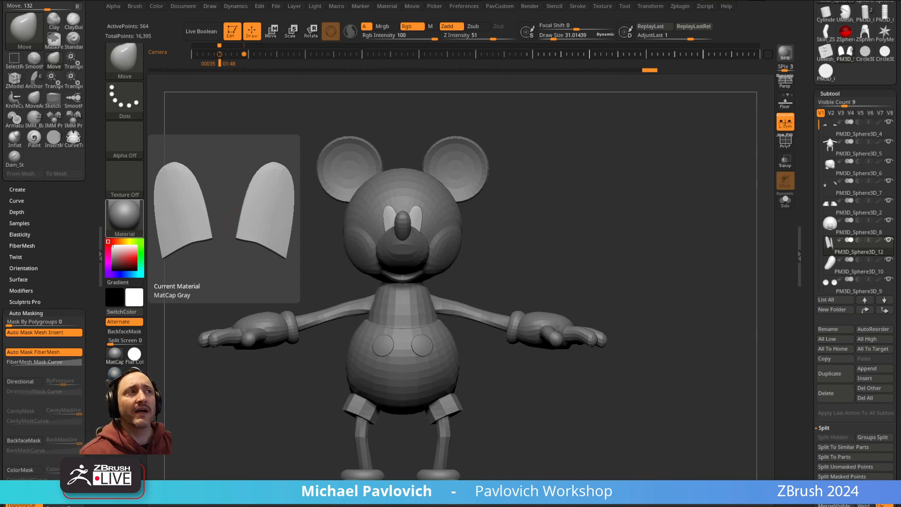
- Append a Ring3D primitive to the character as a new subtool and frame it in the view
{"action": "scroll", "coordinate": [797, 238], "scroll_direction": "down", "scroll_amount": 4}
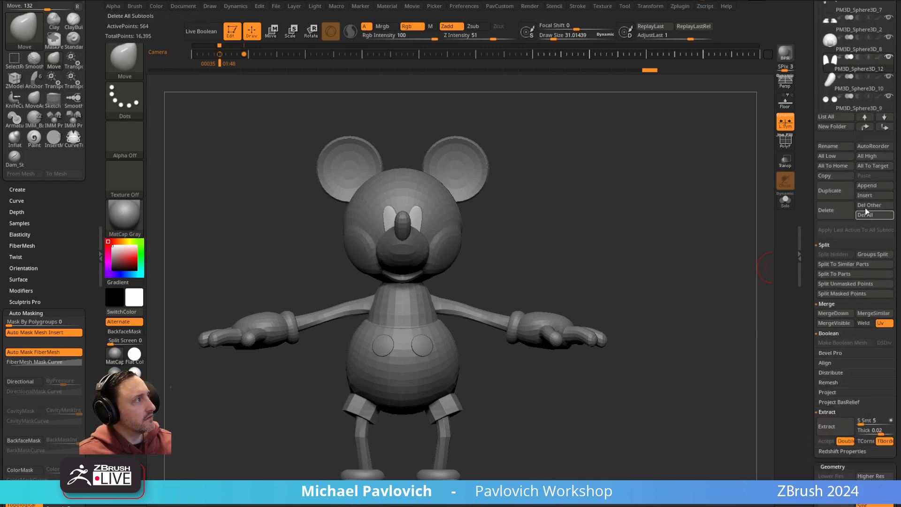
{"action": "left_click", "coordinate": [890, 189]}
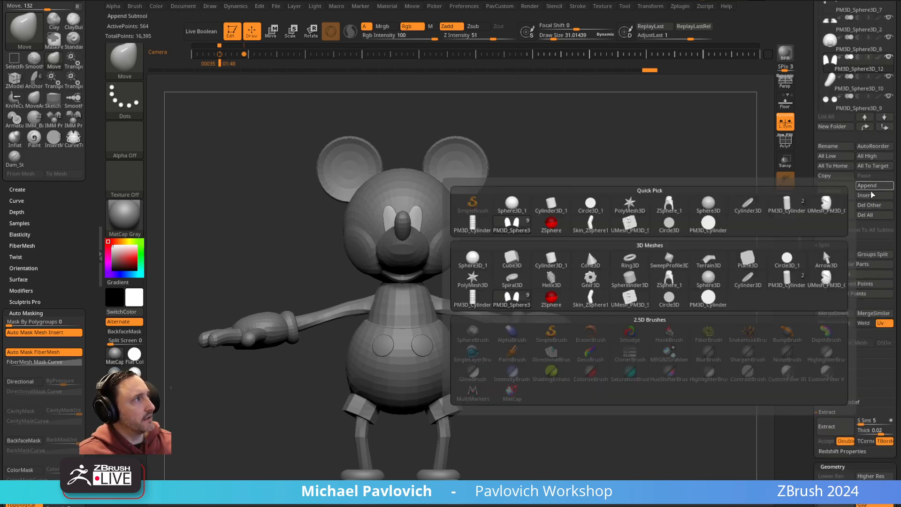
{"action": "left_click", "coordinate": [877, 187]}
{"action": "left_click", "coordinate": [631, 258]}
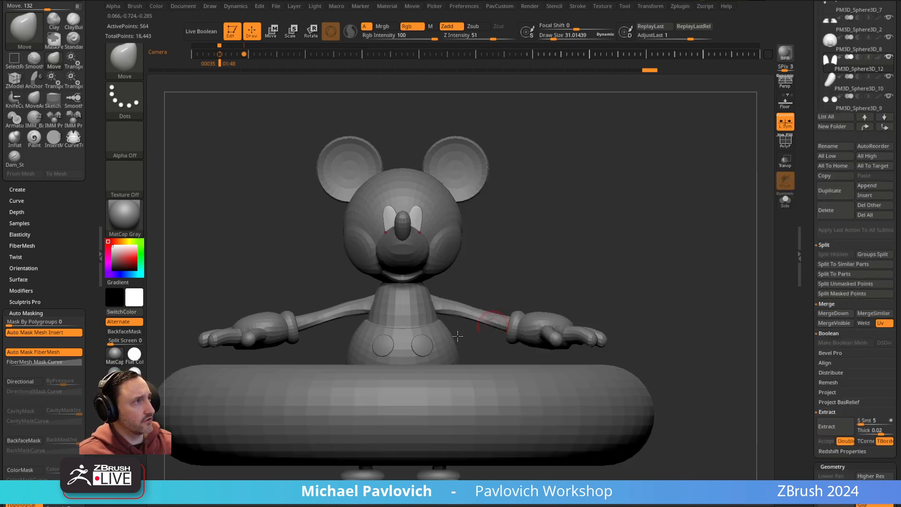
{"action": "key", "text": "f"}
{"action": "left_click_drag", "start_coordinate": [599, 192], "coordinate": [648, 222]}
- Try repositioning the appended ring, undo the change and delete the ring subtool
{"action": "key", "text": "w"}
{"action": "mouse_move", "coordinate": [460, 306]}
{"action": "left_mouse_down"}
{"action": "mouse_move", "coordinate": [403, 346]}
{"action": "mouse_move", "coordinate": [426, 330]}
{"action": "left_mouse_up"}
{"action": "key", "text": "ctrl+z"}
{"action": "key", "text": "q"}
{"action": "key", "text": "ctrl+z"}
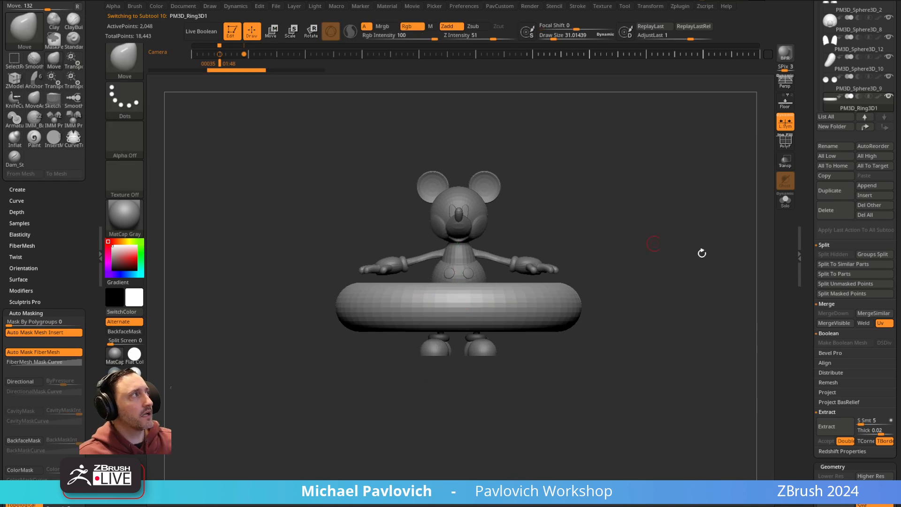
{"action": "left_click", "coordinate": [840, 215]}
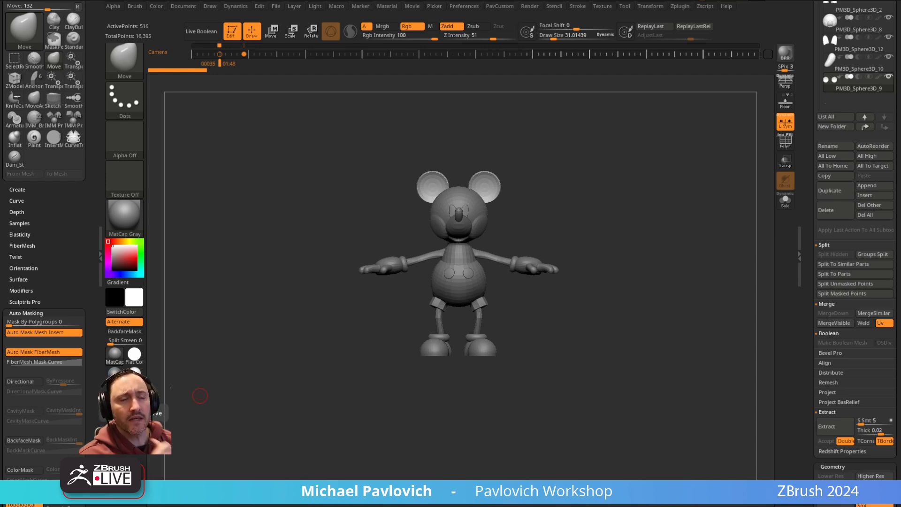
- Switch to the Standard brush, select the eyes subtool and delete it
{"action": "mouse_move", "coordinate": [618, 175]}
{"action": "left_mouse_down"}
{"action": "mouse_move", "coordinate": [650, 221]}
{"action": "mouse_move", "coordinate": [756, 235]}
{"action": "mouse_move", "coordinate": [708, 272]}
{"action": "mouse_move", "coordinate": [712, 207]}
{"action": "mouse_move", "coordinate": [700, 257]}
{"action": "mouse_move", "coordinate": [423, 332]}
{"action": "mouse_move", "coordinate": [427, 337]}
{"action": "left_mouse_up"}
{"action": "left_click", "coordinate": [426, 338], "text": "alt"}
{"action": "key", "text": "s"}
{"action": "mouse_move", "coordinate": [589, 263]}
{"action": "left_mouse_down"}
{"action": "mouse_move", "coordinate": [614, 297]}
{"action": "mouse_move", "coordinate": [697, 309]}
{"action": "mouse_move", "coordinate": [624, 297]}
{"action": "mouse_move", "coordinate": [648, 290]}
{"action": "mouse_move", "coordinate": [659, 292]}
{"action": "mouse_move", "coordinate": [652, 322]}
{"action": "mouse_move", "coordinate": [603, 323]}
{"action": "mouse_move", "coordinate": [528, 249]}
{"action": "left_mouse_up"}
{"action": "key", "text": "b"}
{"action": "key", "text": "s"}
{"action": "key", "text": "t"}
{"action": "left_click", "coordinate": [389, 198], "text": "alt"}
{"action": "left_click_drag", "start_coordinate": [577, 162], "coordinate": [634, 260], "text": "shift"}
{"action": "left_click_drag", "start_coordinate": [815, 157], "coordinate": [821, 216]}
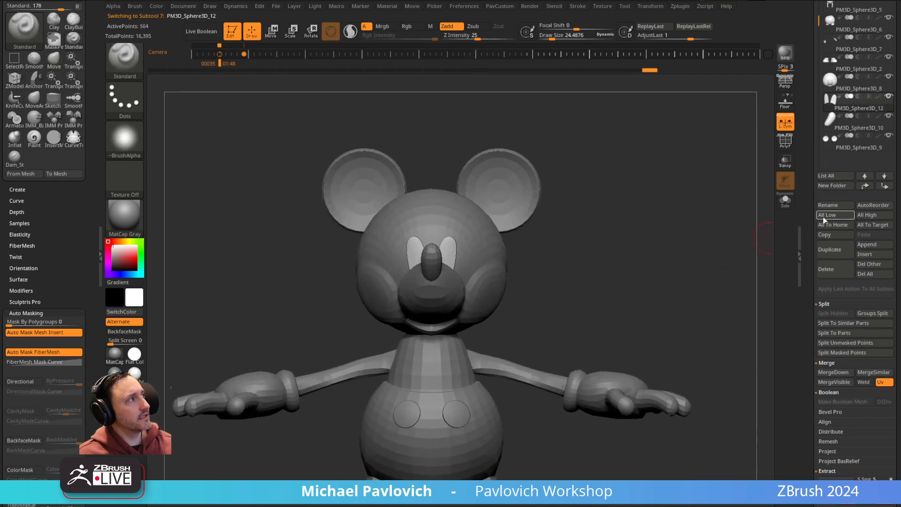
{"action": "left_click", "coordinate": [831, 271]}
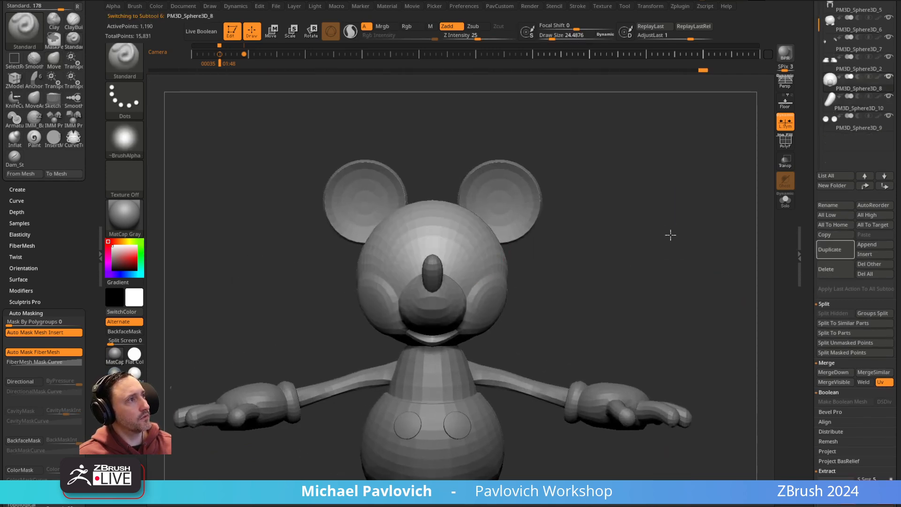
- Duplicate the head, subdivide the copy to level 3, delete its lower levels and isolate it
{"action": "left_click", "coordinate": [830, 250]}
{"action": "left_click_drag", "start_coordinate": [663, 238], "coordinate": [672, 228]}
{"action": "scroll", "coordinate": [840, 274], "scroll_direction": "down", "scroll_amount": 5}
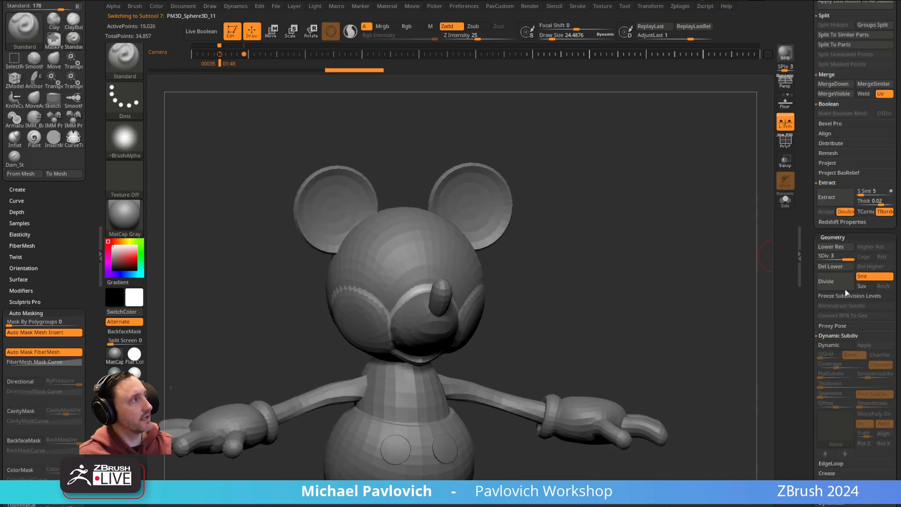
{"action": "left_click", "coordinate": [831, 267]}
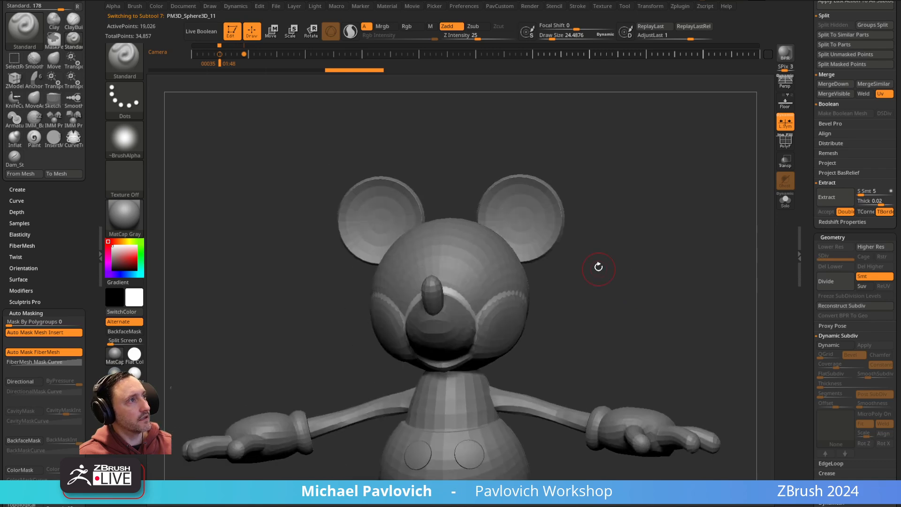
{"action": "left_click", "coordinate": [785, 201]}
{"action": "left_click_drag", "start_coordinate": [707, 186], "coordinate": [688, 222]}
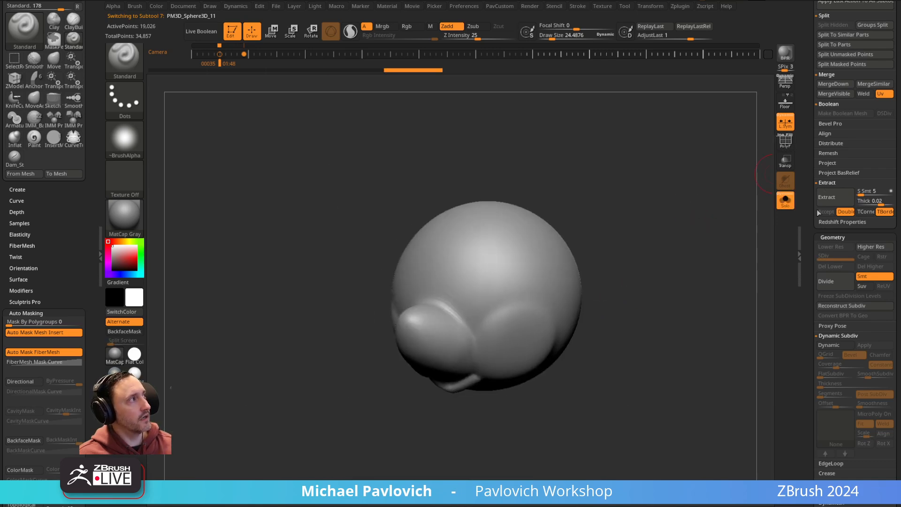
- Replace the subdivided copy with a fresh duplicate of the low-resolution head and turn on PolyFrame
{"action": "left_click_drag", "start_coordinate": [805, 212], "coordinate": [819, 230]}
{"action": "left_click_drag", "start_coordinate": [814, 144], "coordinate": [818, 212]}
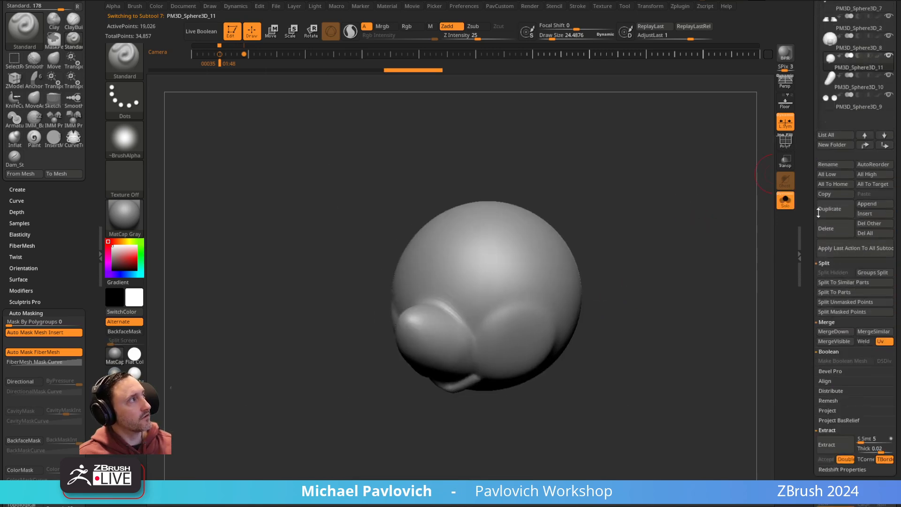
{"action": "left_click", "coordinate": [835, 231]}
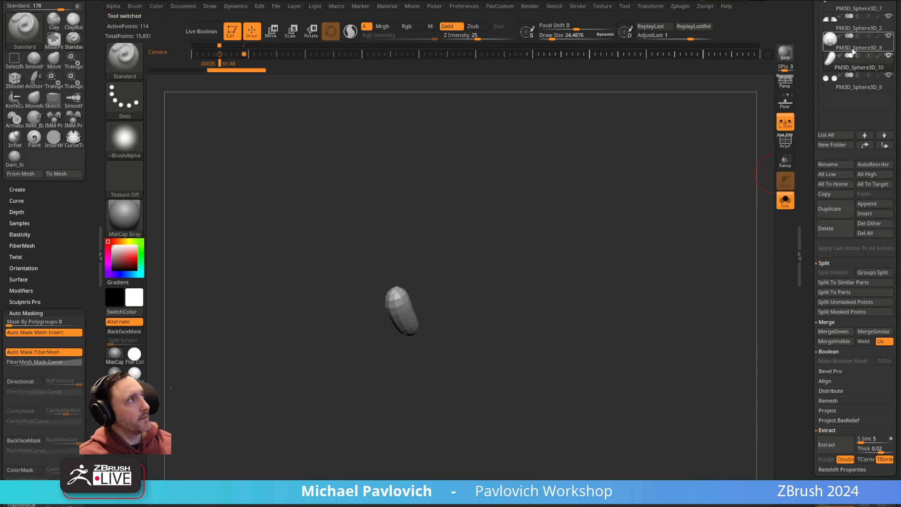
{"action": "key", "text": "ctrl+z"}
{"action": "key", "text": "shift+f"}
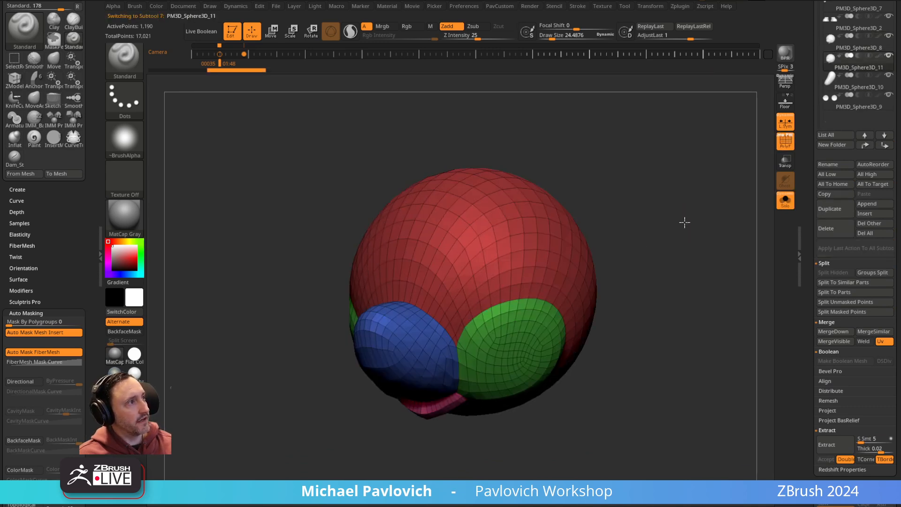
- Try subdividing the duplicated head without creased polygroup borders
{"action": "left_click_drag", "start_coordinate": [698, 221], "coordinate": [577, 291]}
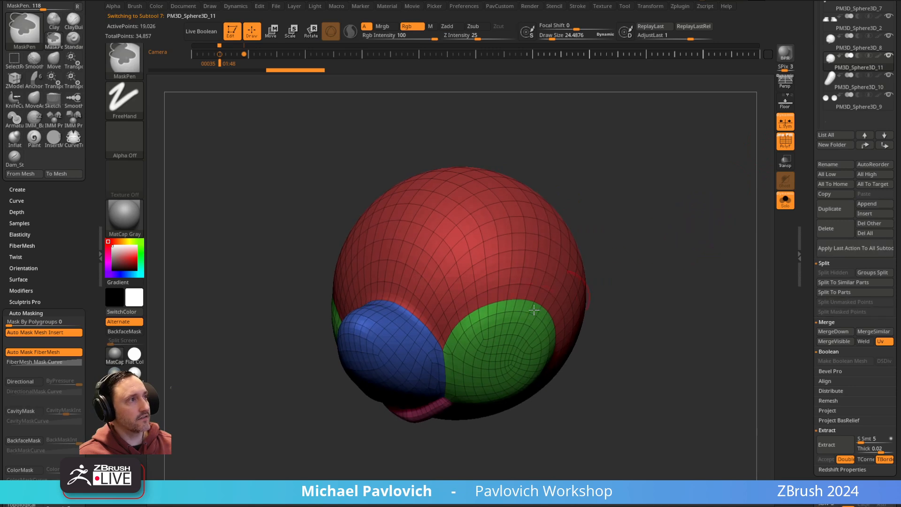
{"action": "key", "text": "ctrl+z"}
{"action": "key", "text": "ctrl+z"}
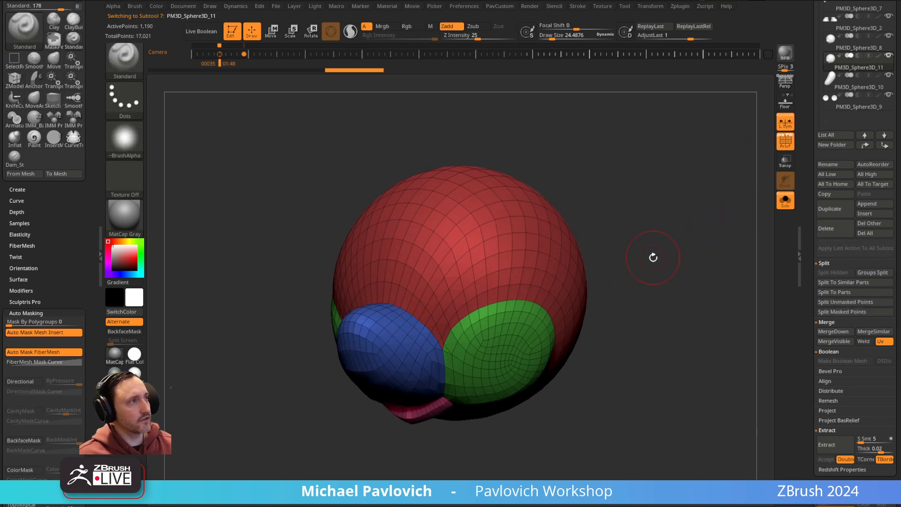
- Crease the duplicated head along its polygroup borders, subdivide it and turn off PolyFrame
{"action": "key", "text": "space"}
{"action": "left_click", "coordinate": [678, 393]}
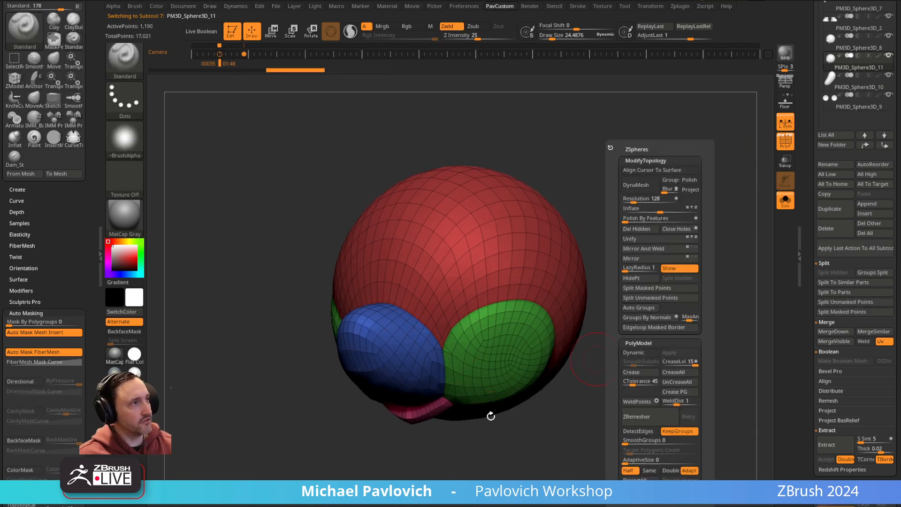
{"action": "left_click", "coordinate": [785, 143]}
{"action": "left_click_drag", "start_coordinate": [610, 242], "coordinate": [743, 224]}
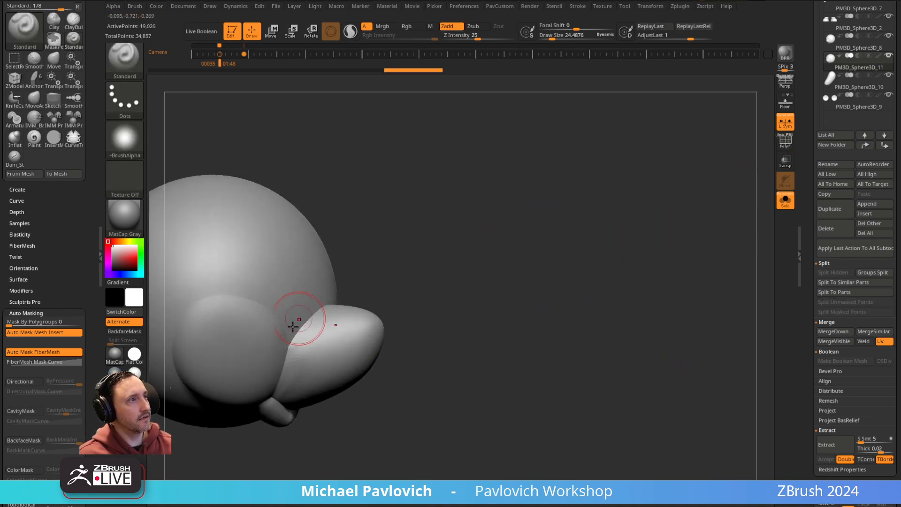
- Try placing mirrored round disc eyes on the head above the muzzle with the InsertMesh brush
{"action": "left_click_drag", "start_coordinate": [615, 261], "coordinate": [745, 223]}
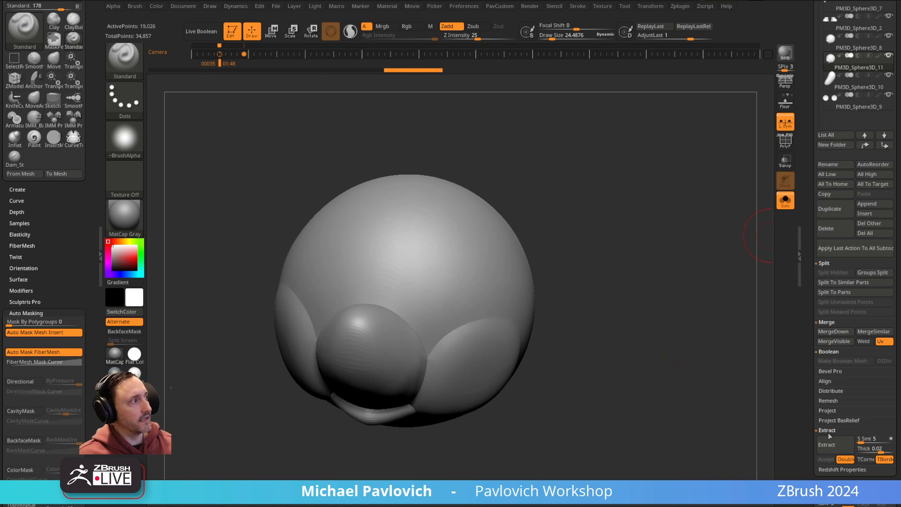
{"action": "scroll", "coordinate": [829, 427], "scroll_direction": "down", "scroll_amount": 2}
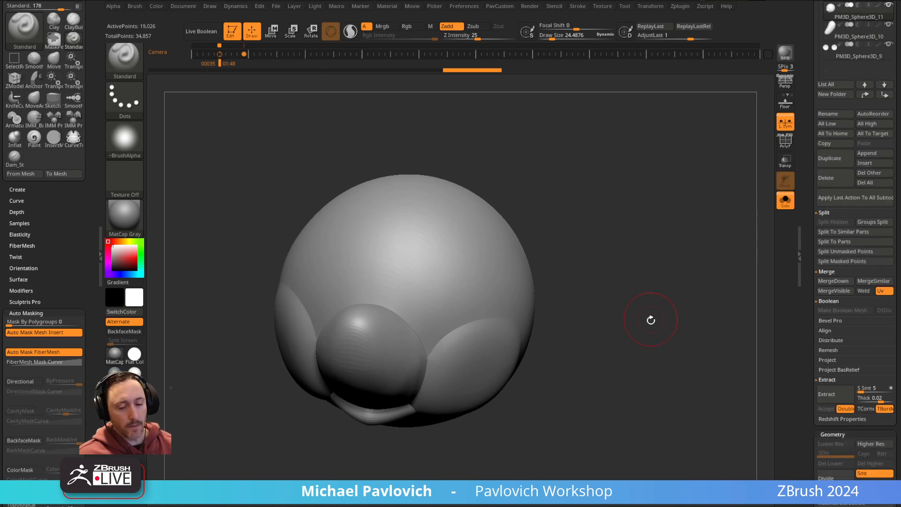
{"action": "key", "text": "b"}
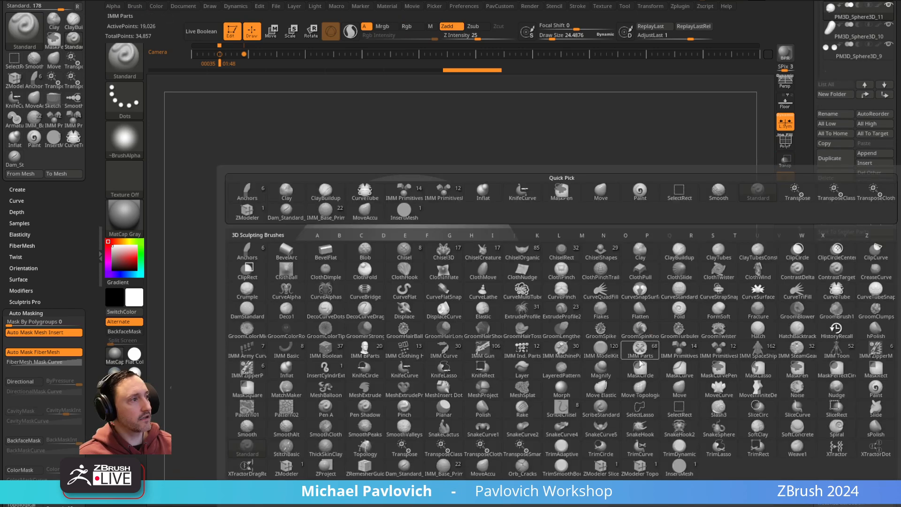
{"action": "left_click", "coordinate": [679, 468]}
{"action": "mouse_move", "coordinate": [414, 294]}
{"action": "left_mouse_down"}
{"action": "mouse_move", "coordinate": [407, 310]}
{"action": "mouse_move", "coordinate": [593, 215]}
{"action": "mouse_move", "coordinate": [569, 187]}
{"action": "mouse_move", "coordinate": [622, 217]}
{"action": "mouse_move", "coordinate": [610, 238]}
{"action": "left_mouse_up"}
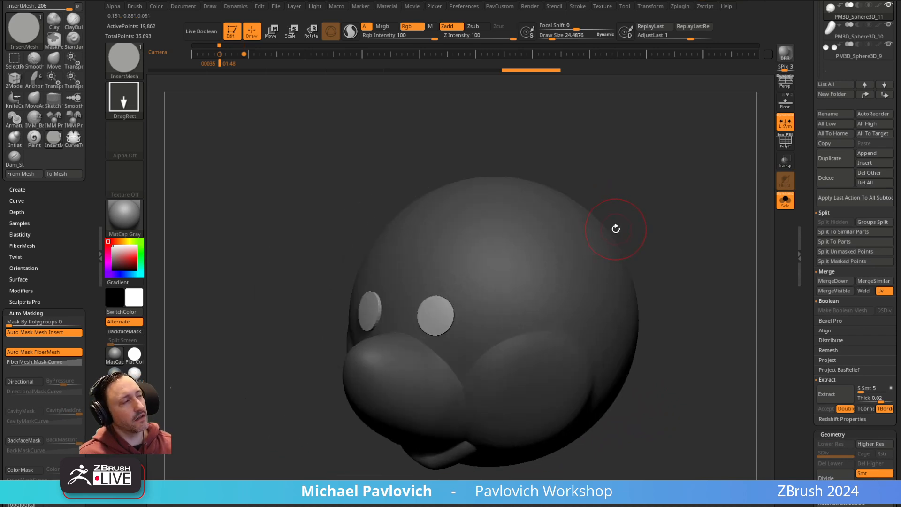
- Switch to the flat cylinder disc tool and display it face-on with its polyframe visible
{"action": "left_click_drag", "start_coordinate": [806, 189], "coordinate": [821, 358]}
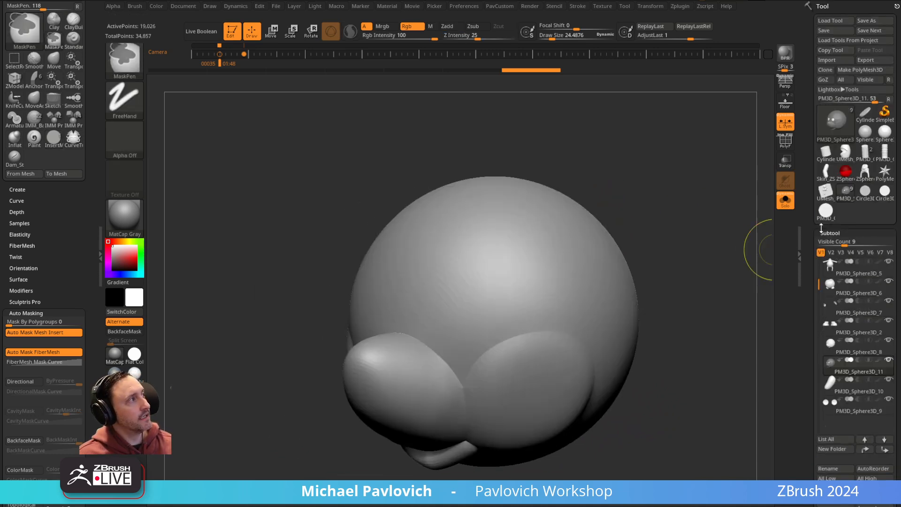
{"action": "left_click", "coordinate": [826, 211]}
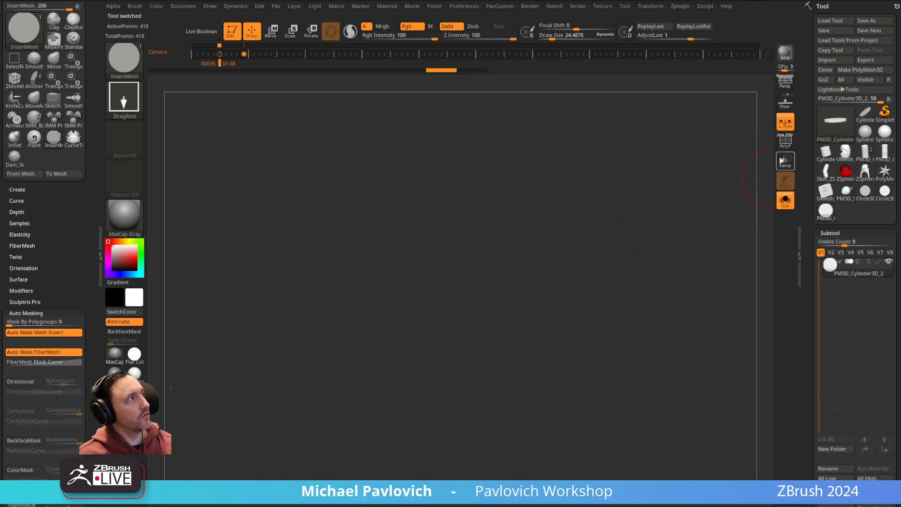
{"action": "key", "text": "f"}
{"action": "left_click_drag", "start_coordinate": [692, 211], "coordinate": [686, 105], "text": "alt"}
{"action": "left_click", "coordinate": [787, 143]}
{"action": "mouse_move", "coordinate": [694, 169]}
{"action": "left_mouse_down"}
{"action": "mouse_move", "coordinate": [697, 204]}
{"action": "mouse_move", "coordinate": [686, 155]}
{"action": "left_mouse_up"}
{"action": "key", "text": "ctrl+s"}
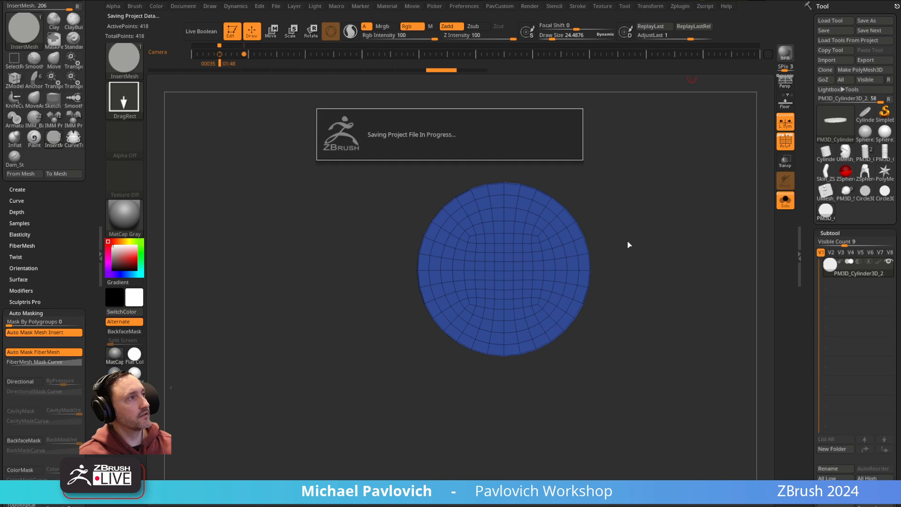
{"action": "left_click_drag", "start_coordinate": [669, 215], "coordinate": [627, 246], "text": "alt"}
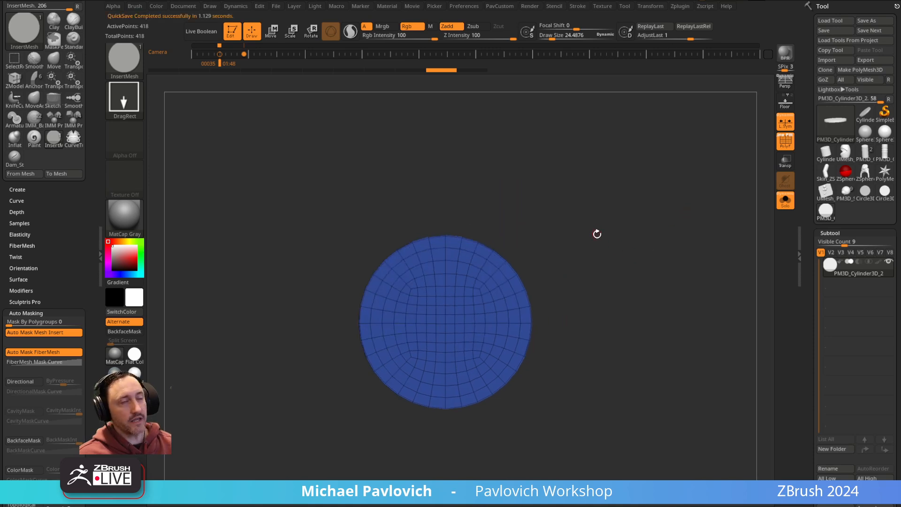
- Stretch the disc vertically to about one and a half times its height, forming a tall oval
{"action": "key", "text": "w"}
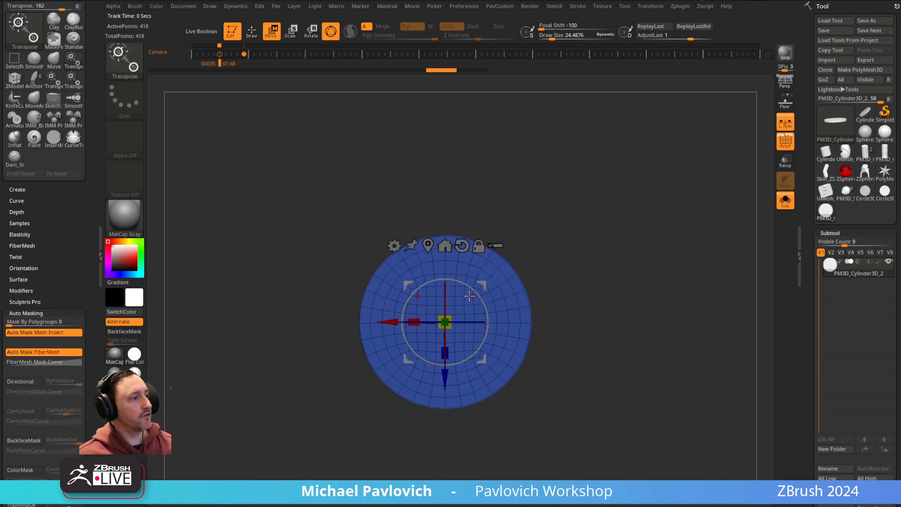
{"action": "left_click_drag", "start_coordinate": [446, 352], "coordinate": [448, 408]}
{"action": "key", "text": "q"}
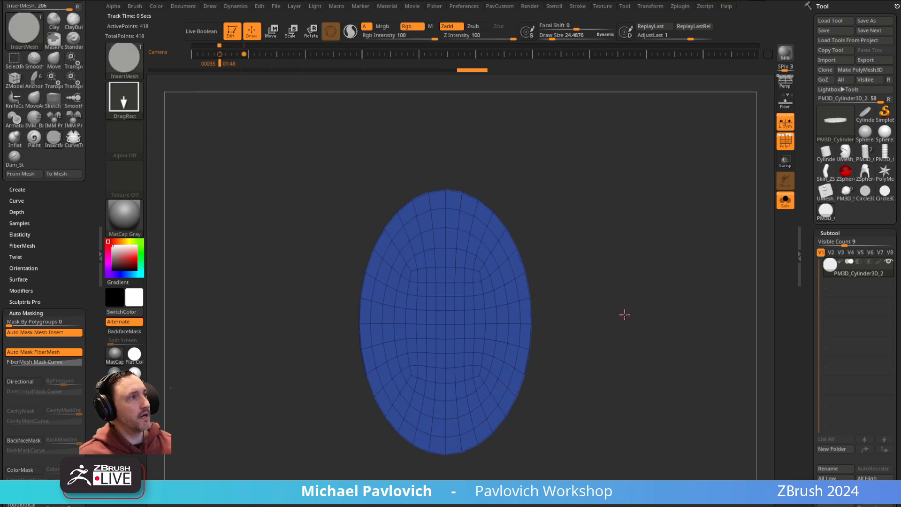
- Append the oval disc to the InsertMesh brush as a second mesh
{"action": "key", "text": "b"}
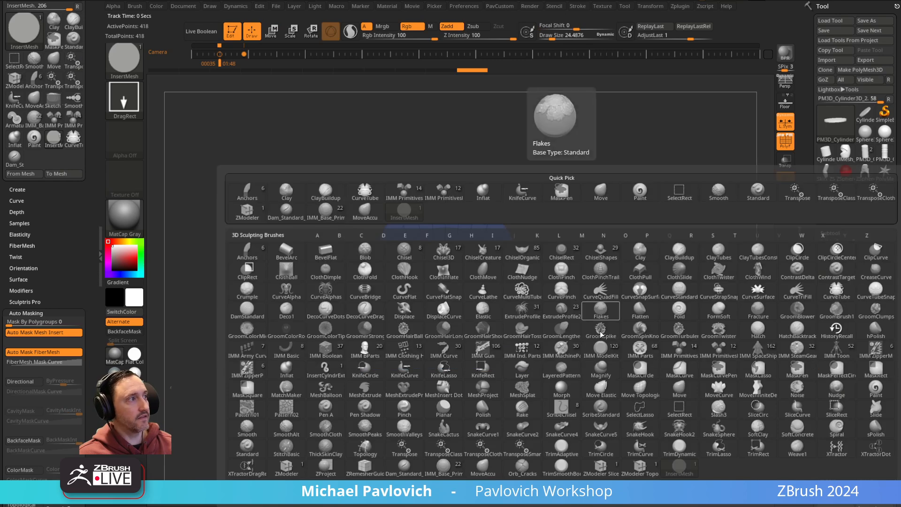
{"action": "key", "text": "Escape"}
{"action": "key", "text": "b"}
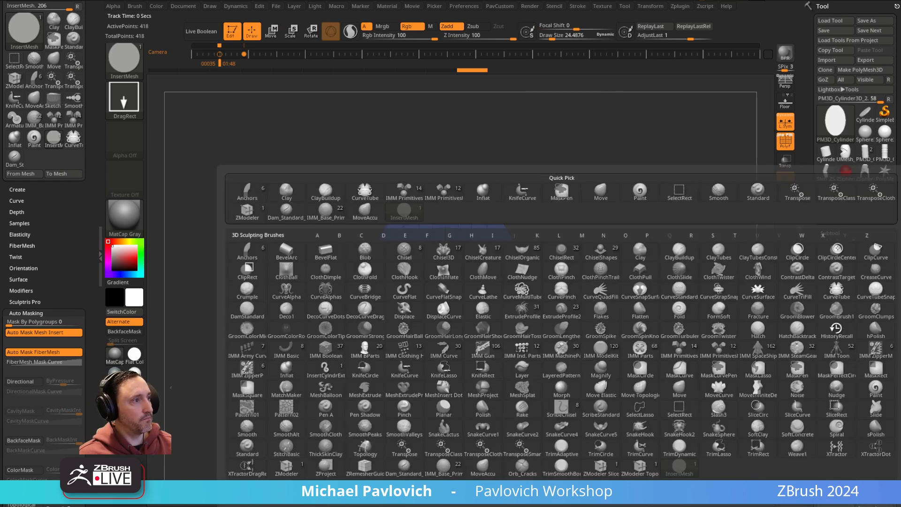
{"action": "left_click", "coordinate": [547, 490]}
{"action": "left_click", "coordinate": [437, 161]}
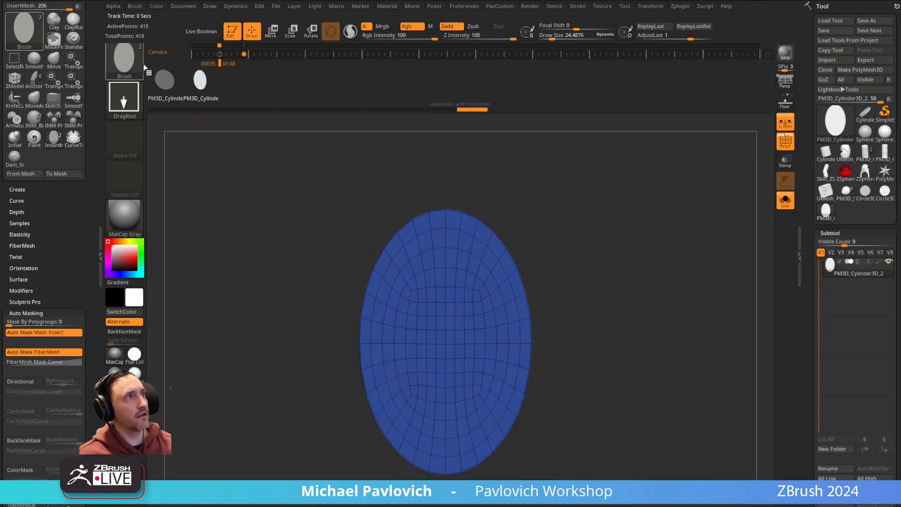
- Return to the character tool and insert mirrored oval eyes on the head above the muzzle
{"action": "left_click", "coordinate": [848, 194]}
{"action": "left_click_drag", "start_coordinate": [574, 267], "coordinate": [607, 240], "text": "alt"}
{"action": "left_click_drag", "start_coordinate": [556, 205], "coordinate": [596, 208], "text": "alt"}
{"action": "left_click_drag", "start_coordinate": [564, 221], "coordinate": [532, 236]}
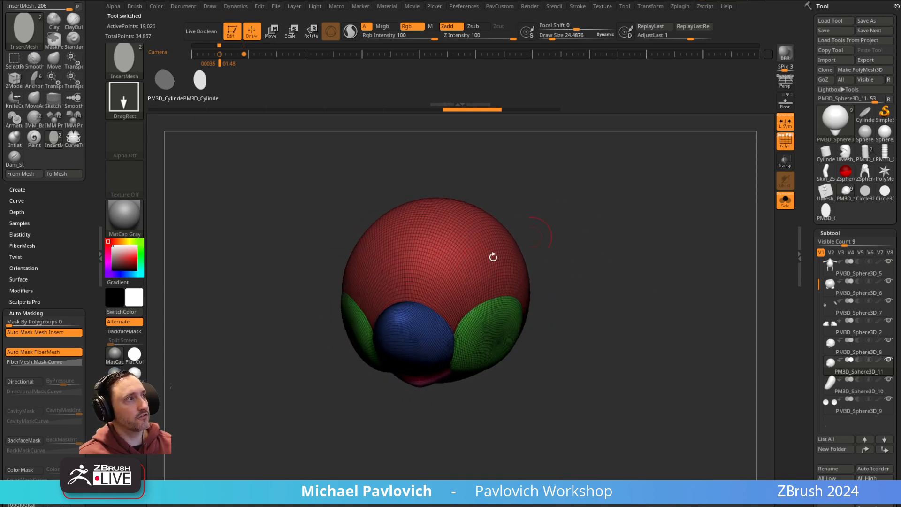
{"action": "left_click_drag", "start_coordinate": [439, 281], "coordinate": [437, 305]}
{"action": "left_click_drag", "start_coordinate": [643, 225], "coordinate": [666, 240], "text": "alt"}
{"action": "mouse_move", "coordinate": [667, 240]}
{"action": "left_mouse_down"}
{"action": "mouse_move", "coordinate": [634, 219]}
{"action": "mouse_move", "coordinate": [652, 223]}
{"action": "mouse_move", "coordinate": [620, 223]}
{"action": "mouse_move", "coordinate": [614, 237]}
{"action": "left_mouse_up"}
{"action": "key", "text": "w"}
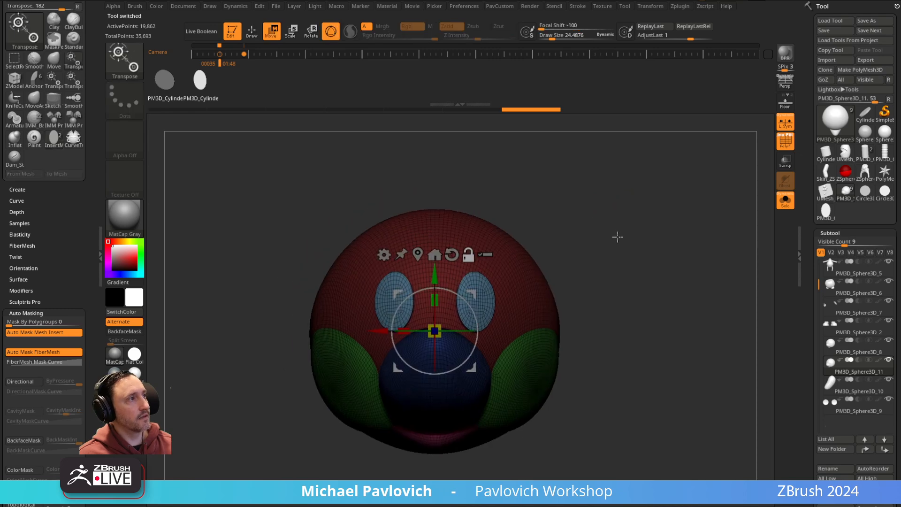
- Split the inserted oval eyes and the masked head into separate subtools
{"action": "key", "text": "q"}
{"action": "key", "text": "3"}
{"action": "left_click", "coordinate": [655, 297]}
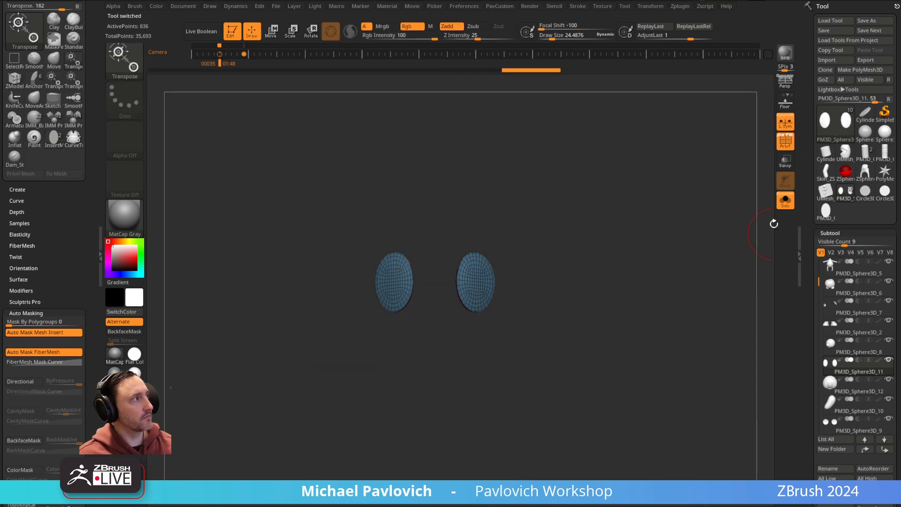
- Turn off Solo and the polyframe, and review the eyes on the whole character
{"action": "left_click", "coordinate": [786, 201]}
{"action": "left_click", "coordinate": [784, 145]}
{"action": "left_click_drag", "start_coordinate": [691, 224], "coordinate": [668, 188], "text": "alt"}
{"action": "left_click_drag", "start_coordinate": [668, 188], "coordinate": [711, 231]}
{"action": "key", "text": "w"}
{"action": "key", "text": "f"}
{"action": "key", "text": "q"}
{"action": "key", "text": "s"}
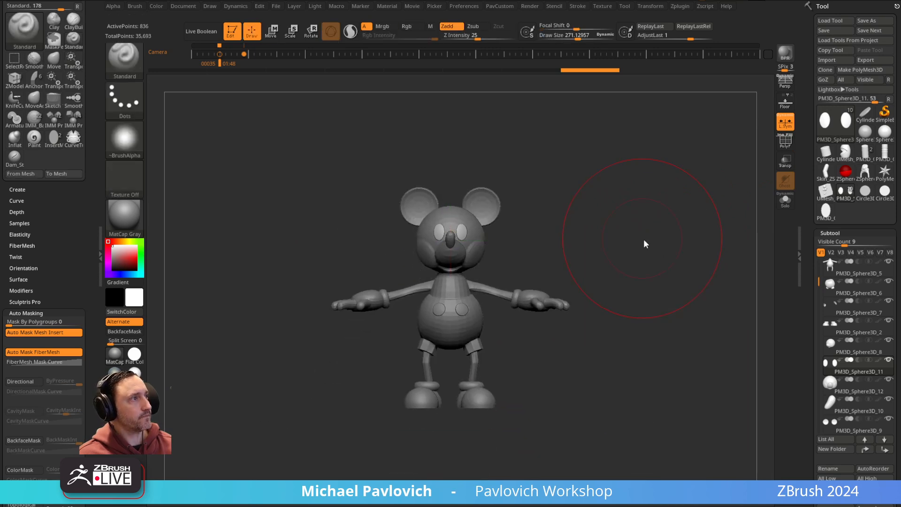
{"action": "left_click_drag", "start_coordinate": [632, 241], "coordinate": [625, 241]}
{"action": "mouse_move", "coordinate": [642, 211]}
{"action": "left_mouse_down", "text": "alt"}
{"action": "mouse_move", "coordinate": [638, 244]}
{"action": "mouse_move", "coordinate": [687, 246]}
{"action": "mouse_move", "coordinate": [559, 252]}
{"action": "mouse_move", "coordinate": [691, 221]}
{"action": "mouse_move", "coordinate": [664, 249]}
{"action": "mouse_move", "coordinate": [660, 237]}
{"action": "left_mouse_up", "text": "alt"}
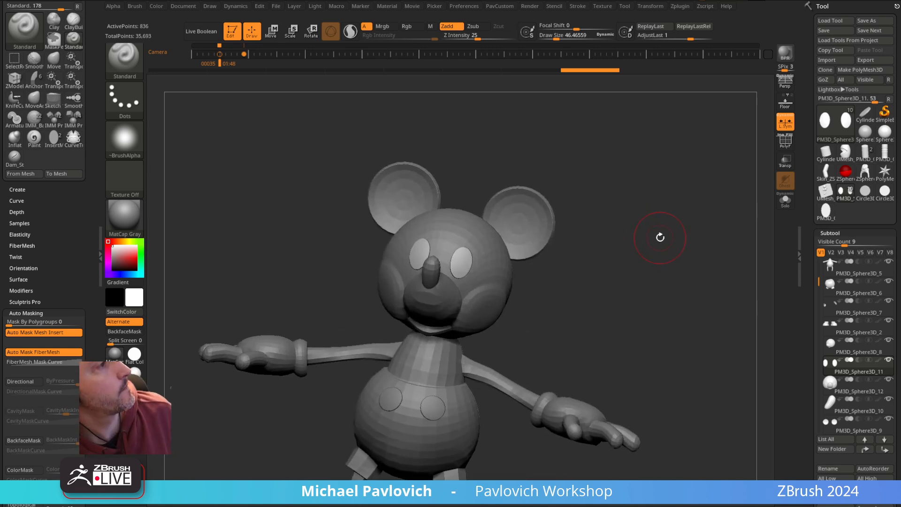
- Select the low-poly head subtool and push in the sides of the muzzle with the Move brush
{"action": "left_click_drag", "start_coordinate": [590, 202], "coordinate": [612, 180]}
{"action": "left_click", "coordinate": [473, 281], "text": "alt"}
{"action": "key", "text": "s"}
{"action": "left_click_drag", "start_coordinate": [416, 251], "coordinate": [420, 252]}
{"action": "left_click_drag", "start_coordinate": [530, 204], "coordinate": [511, 207]}
{"action": "key", "text": "b"}
{"action": "key", "text": "m"}
{"action": "key", "text": "v"}
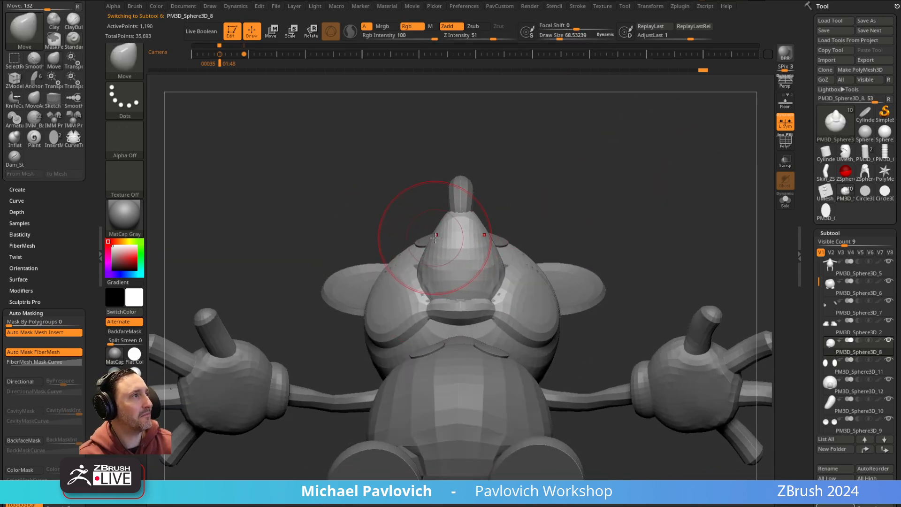
{"action": "key", "text": "["}
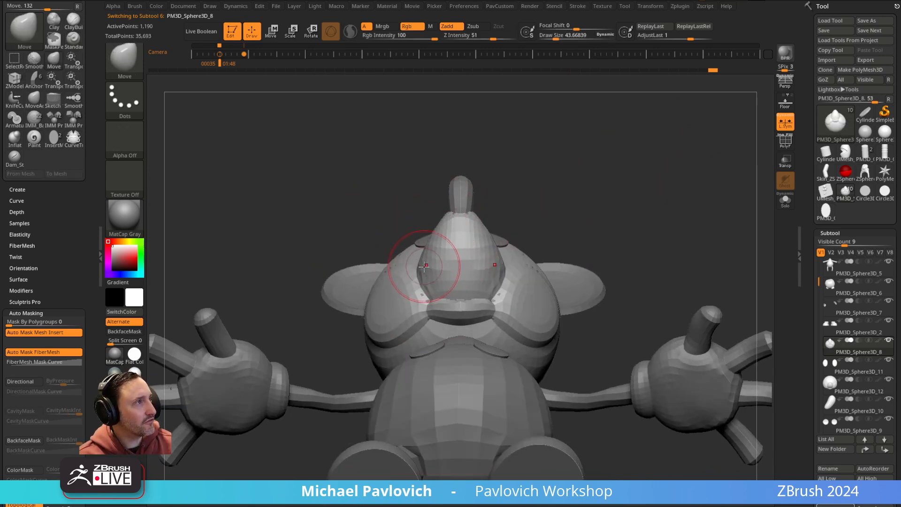
{"action": "left_click_drag", "start_coordinate": [540, 203], "coordinate": [535, 221]}
{"action": "left_click_drag", "start_coordinate": [676, 206], "coordinate": [681, 239]}
- Delete the subdivided head subtool PM3D_Sphere3D_12, keeping the low-poly head
{"action": "key", "text": "b"}
{"action": "key", "text": "s"}
{"action": "key", "text": "t"}
{"action": "left_click", "coordinate": [845, 383]}
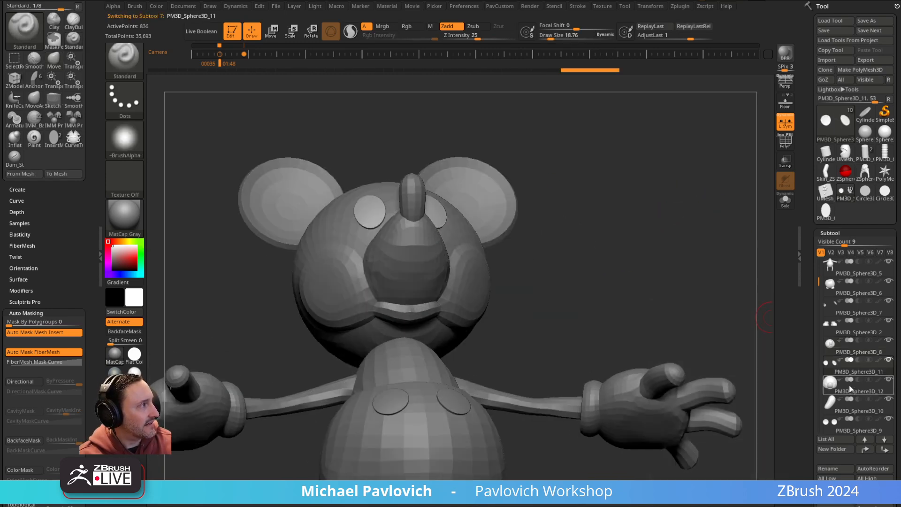
{"action": "scroll", "coordinate": [809, 372], "scroll_direction": "down", "scroll_amount": 3}
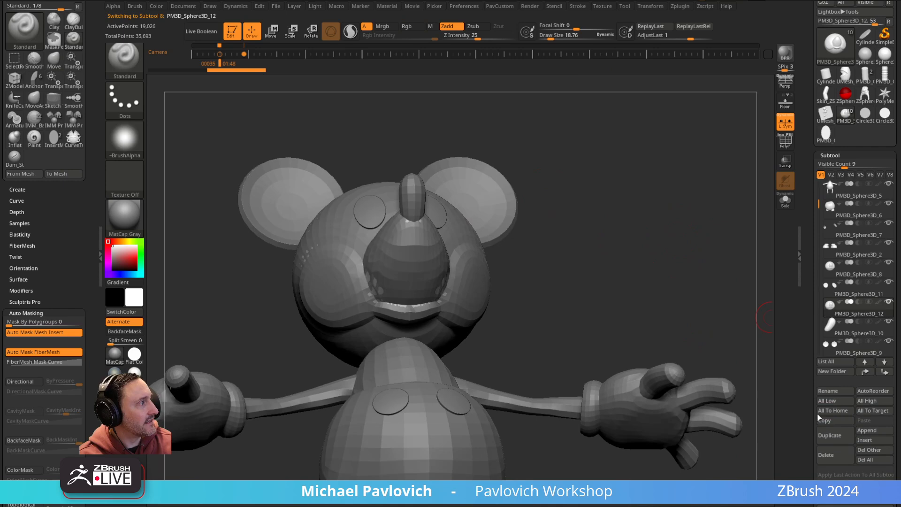
{"action": "left_click", "coordinate": [826, 459]}
- Select the low-poly head subtool for sculpting the cheek and undo the last two strokes
{"action": "key", "text": "f"}
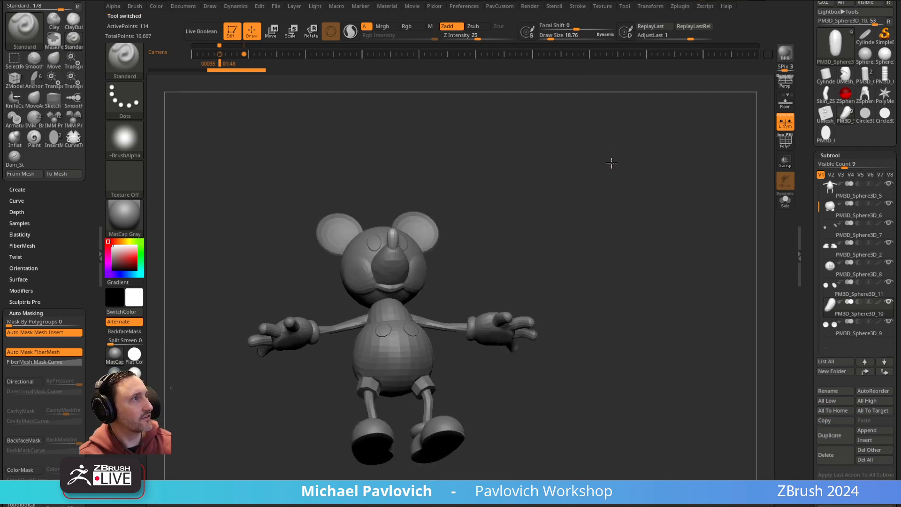
{"action": "mouse_move", "coordinate": [635, 199]}
{"action": "left_mouse_down"}
{"action": "mouse_move", "coordinate": [674, 199]}
{"action": "mouse_move", "coordinate": [668, 221]}
{"action": "mouse_move", "coordinate": [625, 197]}
{"action": "mouse_move", "coordinate": [553, 188]}
{"action": "left_mouse_up"}
{"action": "key", "text": "b"}
{"action": "key", "text": "c"}
{"action": "key", "text": "l"}
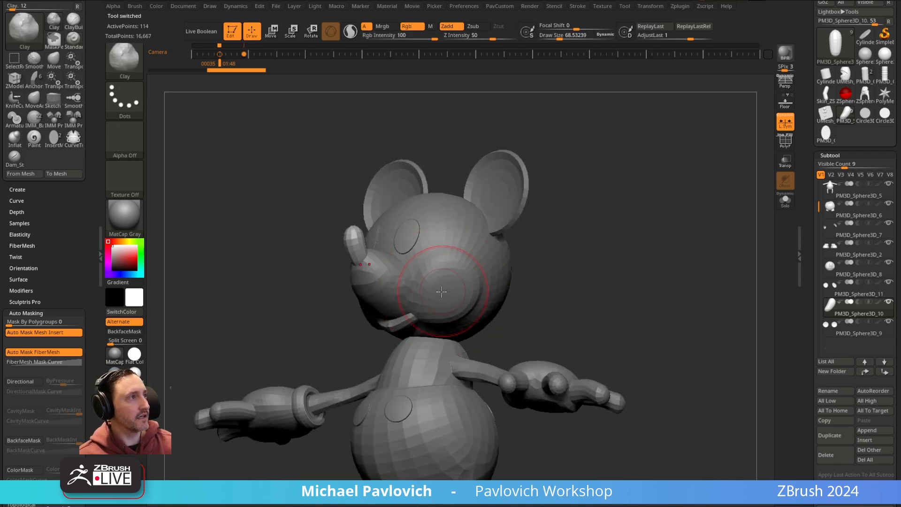
{"action": "left_click", "coordinate": [449, 289], "text": "alt"}
{"action": "key", "text": "b"}
{"action": "key", "text": "s"}
{"action": "key", "text": "t"}
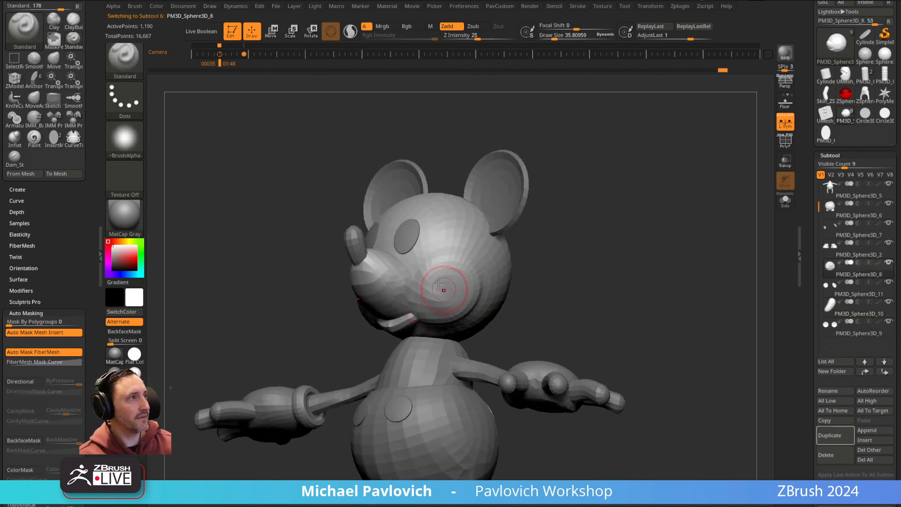
{"action": "mouse_move", "coordinate": [610, 238]}
{"action": "left_mouse_down", "text": "alt"}
{"action": "mouse_move", "coordinate": [622, 228]}
{"action": "mouse_move", "coordinate": [517, 221]}
{"action": "left_mouse_up", "text": "alt"}
{"action": "key", "text": "ctrl+z"}
{"action": "key", "text": "ctrl+z"}
- With the Clay brush active, smooth the transitions between the cheeks, muzzle and mouth on both sides of the low-poly head
{"action": "key", "text": "b"}
{"action": "key", "text": "c"}
{"action": "key", "text": "l"}
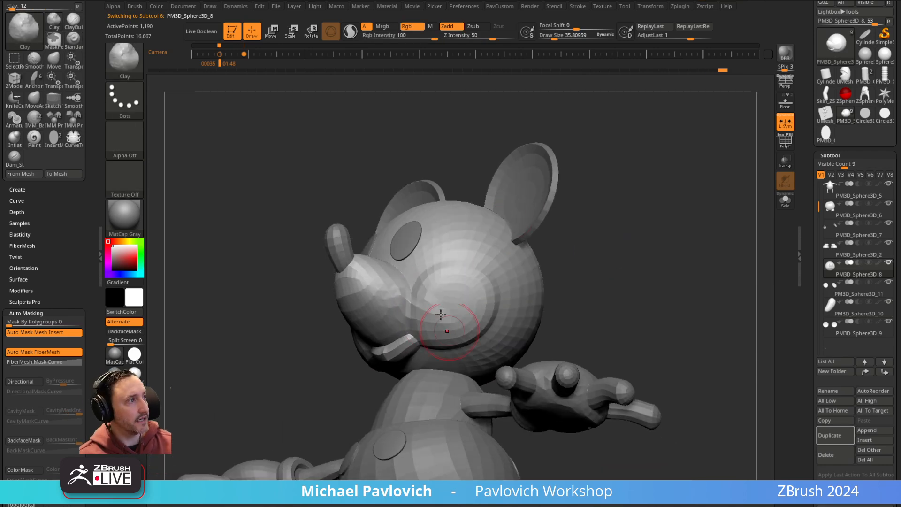
{"action": "mouse_move", "coordinate": [570, 252]}
{"action": "left_mouse_down"}
{"action": "mouse_move", "coordinate": [581, 238]}
{"action": "mouse_move", "coordinate": [512, 251]}
{"action": "left_mouse_up"}
{"action": "left_click_drag", "start_coordinate": [477, 291], "coordinate": [474, 310], "text": "shift"}
{"action": "mouse_move", "coordinate": [586, 249]}
{"action": "left_mouse_down"}
{"action": "mouse_move", "coordinate": [666, 245]}
{"action": "mouse_move", "coordinate": [686, 235]}
{"action": "left_mouse_up"}
{"action": "left_click_drag", "start_coordinate": [630, 221], "coordinate": [685, 208]}
{"action": "left_click_drag", "start_coordinate": [358, 312], "coordinate": [374, 329], "text": "shift"}
{"action": "left_click_drag", "start_coordinate": [575, 235], "coordinate": [640, 236]}
{"action": "left_click_drag", "start_coordinate": [431, 300], "coordinate": [446, 310], "text": "shift"}
{"action": "mouse_move", "coordinate": [477, 284]}
{"action": "left_mouse_down", "text": "shift"}
{"action": "mouse_move", "coordinate": [472, 293]}
{"action": "mouse_move", "coordinate": [500, 285]}
{"action": "mouse_move", "coordinate": [593, 227]}
{"action": "mouse_move", "coordinate": [476, 281]}
{"action": "left_mouse_up", "text": "shift"}
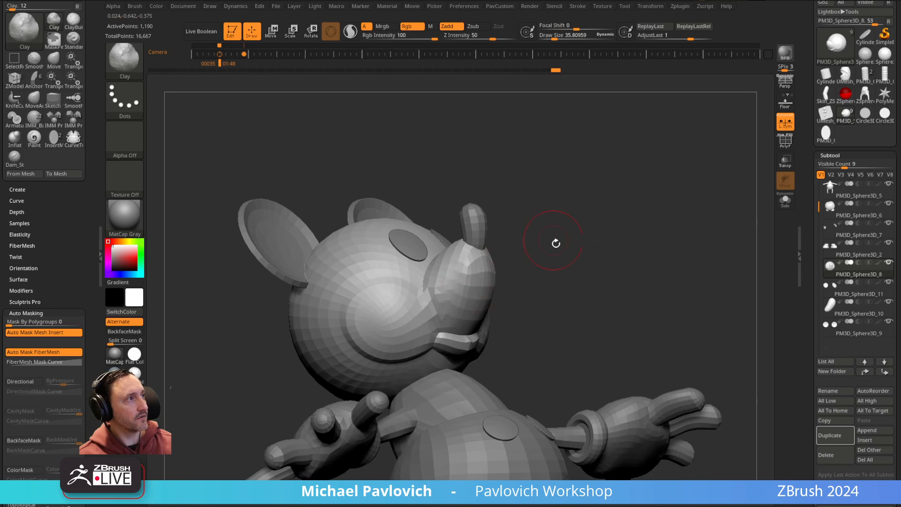
{"action": "left_click_drag", "start_coordinate": [553, 239], "coordinate": [562, 263], "text": "shift"}
- Reshape the muzzle just below the nose slightly with a resized Move brush
{"action": "key", "text": "b"}
{"action": "key", "text": "m"}
{"action": "key", "text": "v"}
{"action": "key", "text": "s"}
{"action": "left_click", "coordinate": [517, 280]}
{"action": "left_click_drag", "start_coordinate": [475, 263], "coordinate": [474, 256]}
{"action": "left_click_drag", "start_coordinate": [605, 239], "coordinate": [553, 234]}
{"action": "mouse_move", "coordinate": [732, 225]}
{"action": "left_mouse_down"}
{"action": "mouse_move", "coordinate": [694, 233]}
{"action": "mouse_move", "coordinate": [624, 187]}
{"action": "mouse_move", "coordinate": [661, 207]}
{"action": "mouse_move", "coordinate": [644, 203]}
{"action": "mouse_move", "coordinate": [674, 187]}
{"action": "mouse_move", "coordinate": [648, 197]}
{"action": "mouse_move", "coordinate": [618, 188]}
{"action": "mouse_move", "coordinate": [596, 225]}
{"action": "left_mouse_up"}
{"action": "key", "text": "s"}
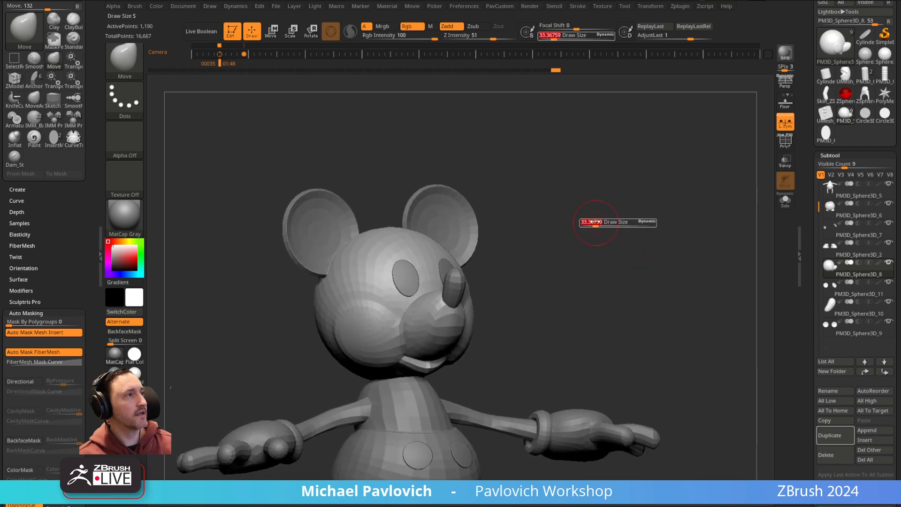
- Duplicate the sculpted low-poly head as a new subtool
{"action": "key", "text": "b"}
{"action": "key", "text": "s"}
{"action": "key", "text": "t"}
{"action": "left_click_drag", "start_coordinate": [804, 300], "coordinate": [804, 146]}
{"action": "left_click", "coordinate": [830, 280]}
{"action": "left_click_drag", "start_coordinate": [629, 260], "coordinate": [657, 244], "text": "alt"}
- Subdivide the duplicated head twice and hide the original low-poly head
{"action": "key", "text": "5"}
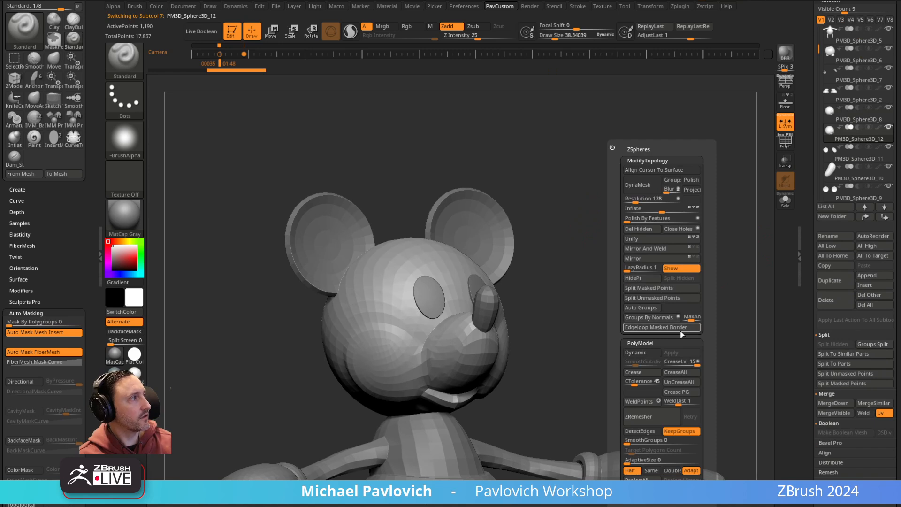
{"action": "key", "text": "ctrl+d"}
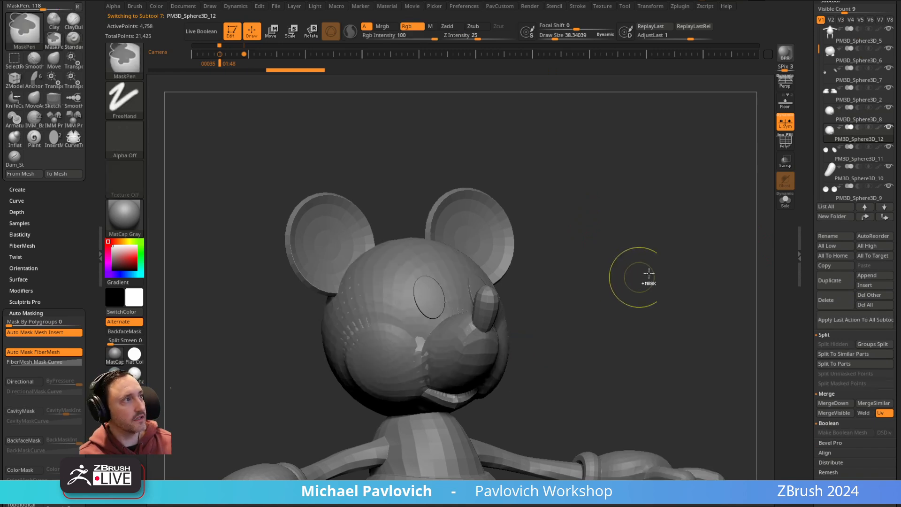
{"action": "left_click", "coordinate": [889, 108]}
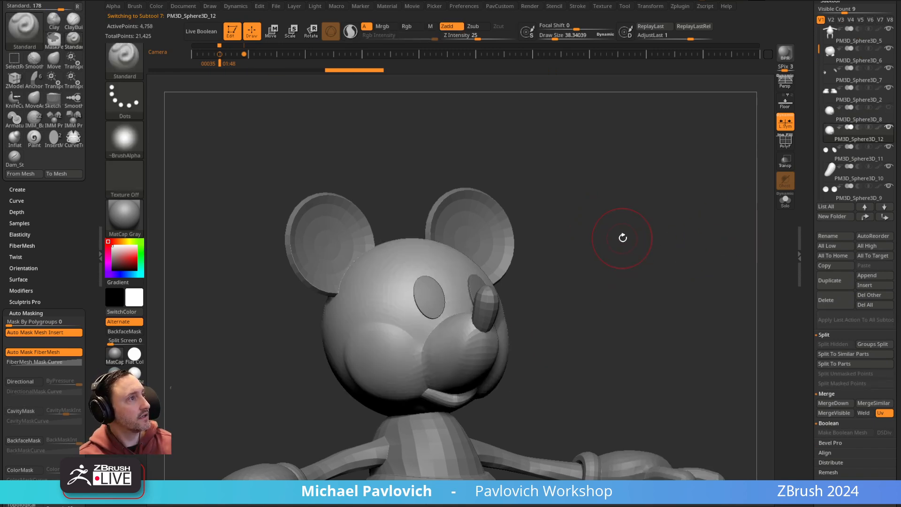
{"action": "key", "text": "ctrl+d"}
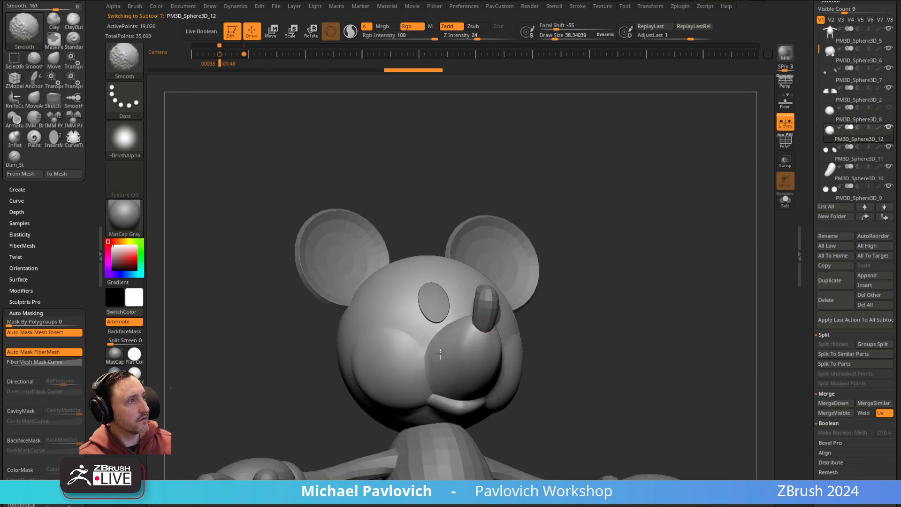
- Smooth the area where the muzzle meets the cheek and subdivide the duplicated head to level 4
{"action": "left_click_drag", "start_coordinate": [443, 379], "coordinate": [404, 386], "text": "shift"}
{"action": "mouse_move", "coordinate": [588, 237]}
{"action": "left_mouse_down"}
{"action": "mouse_move", "coordinate": [635, 278]}
{"action": "mouse_move", "coordinate": [632, 256]}
{"action": "mouse_move", "coordinate": [601, 233]}
{"action": "mouse_move", "coordinate": [734, 175]}
{"action": "mouse_move", "coordinate": [686, 199]}
{"action": "left_mouse_up"}
{"action": "key", "text": "ctrl+d"}
- Show the polygroup wireframe on the duplicated head and delete its lower subdivision levels
{"action": "left_click", "coordinate": [785, 145]}
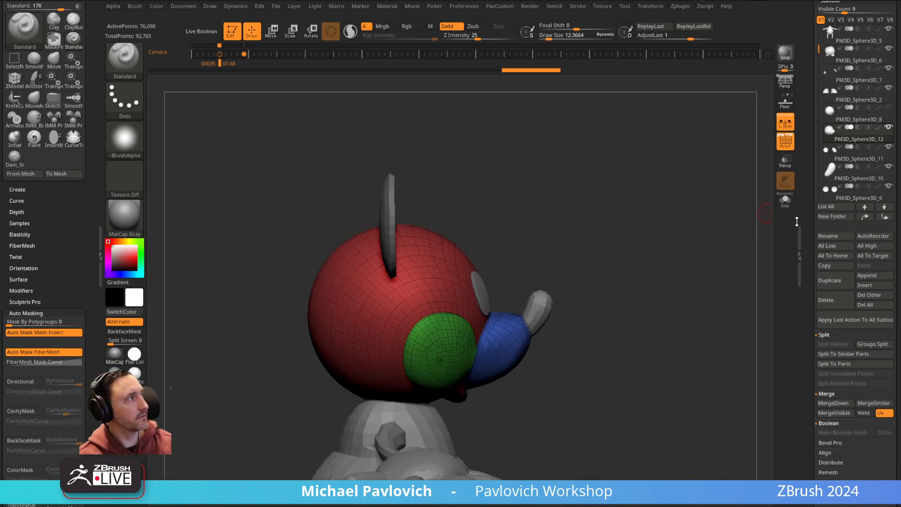
{"action": "left_click_drag", "start_coordinate": [795, 222], "coordinate": [811, 182]}
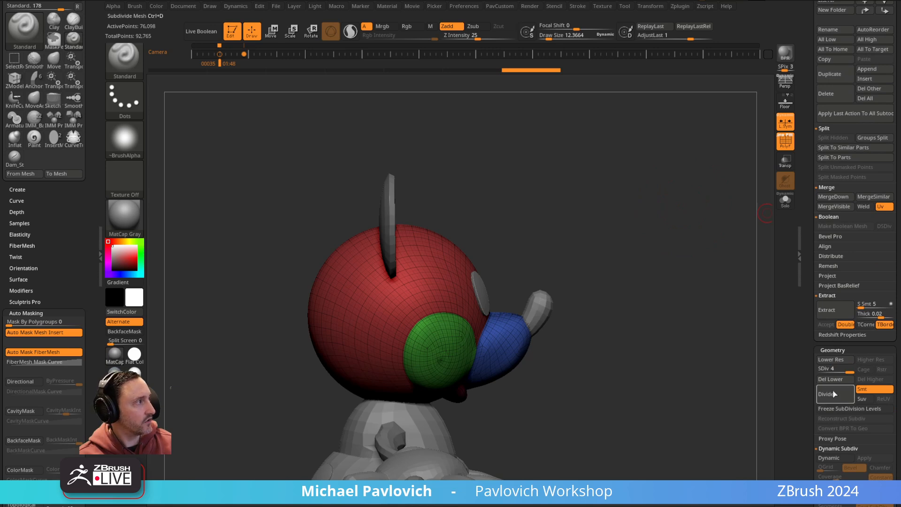
{"action": "left_click_drag", "start_coordinate": [720, 357], "coordinate": [689, 357], "text": "shift"}
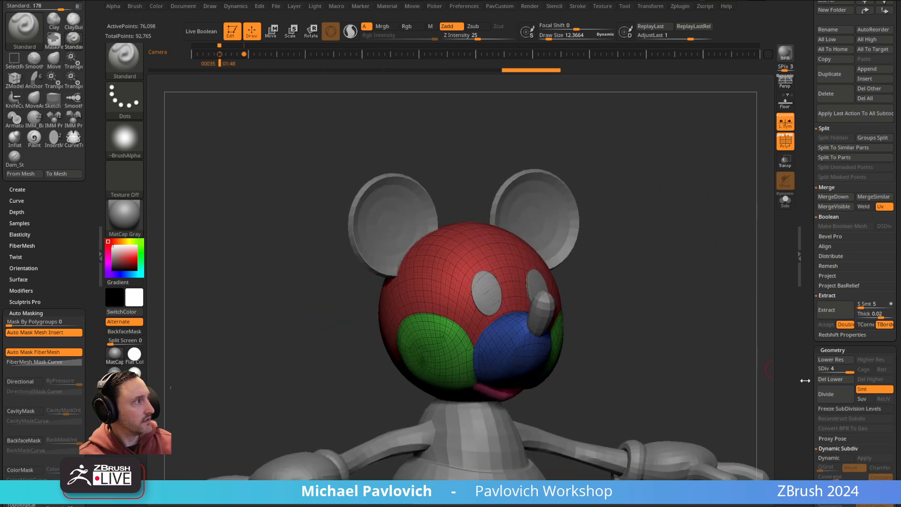
{"action": "left_click_drag", "start_coordinate": [812, 401], "coordinate": [808, 419]}
{"action": "mouse_move", "coordinate": [660, 238]}
{"action": "left_mouse_down"}
{"action": "mouse_move", "coordinate": [727, 243]}
{"action": "mouse_move", "coordinate": [667, 245]}
{"action": "left_mouse_up"}
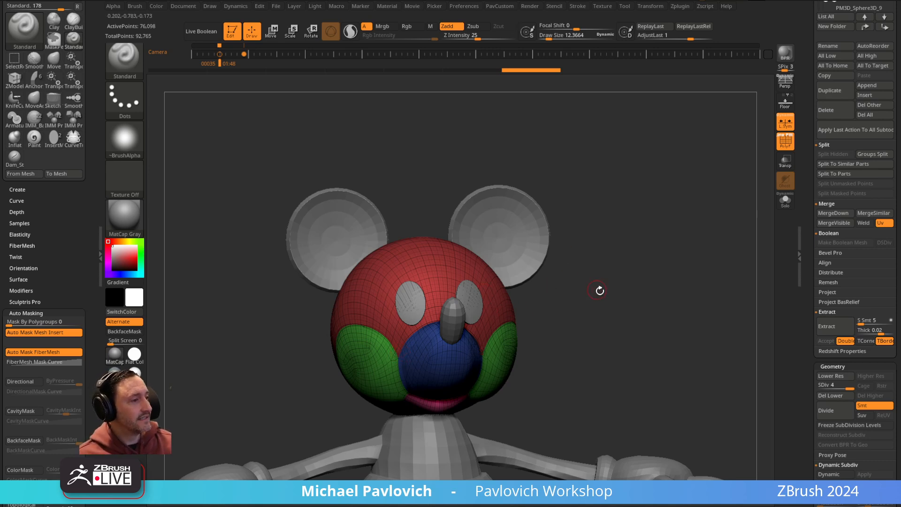
{"action": "left_click_drag", "start_coordinate": [596, 290], "coordinate": [621, 250]}
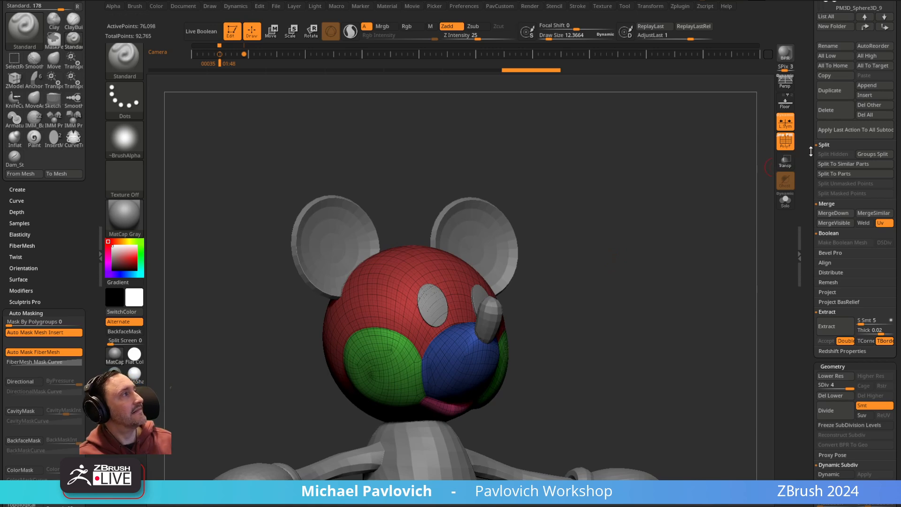
{"action": "left_click_drag", "start_coordinate": [810, 150], "coordinate": [809, 189]}
{"action": "left_click", "coordinate": [828, 433]}
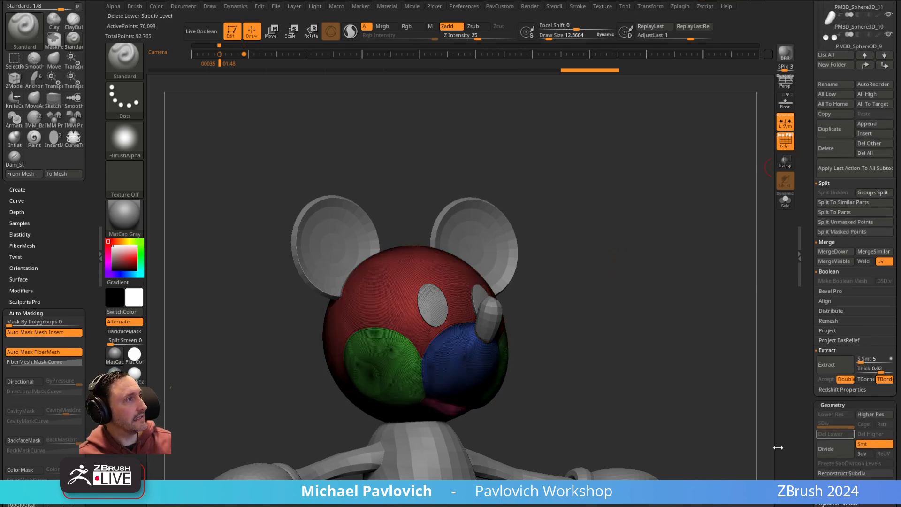
- Isolate the red cranium polygroup of the duplicated head, hiding the cheeks, muzzle and mouth
{"action": "left_click_drag", "start_coordinate": [602, 210], "coordinate": [632, 212]}
{"action": "left_click_drag", "start_coordinate": [578, 225], "coordinate": [588, 208], "text": "alt"}
{"action": "left_click_drag", "start_coordinate": [524, 326], "coordinate": [550, 275]}
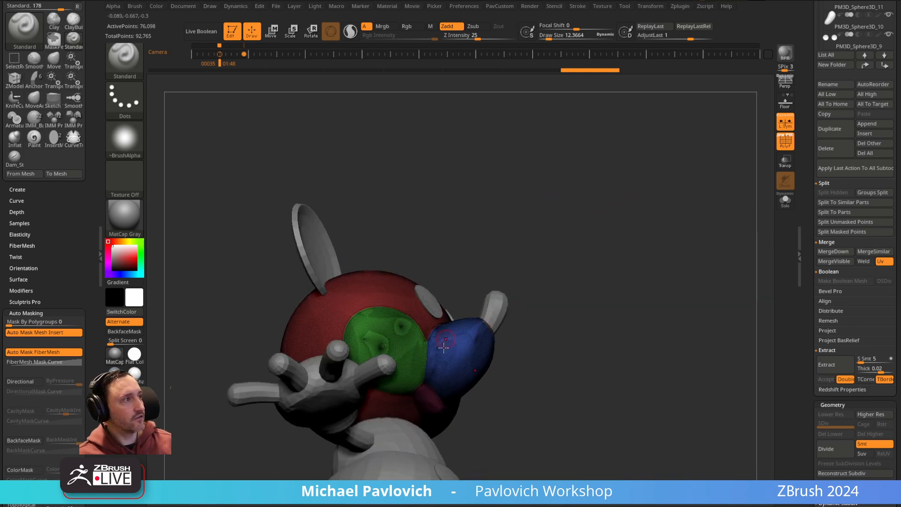
{"action": "left_click_drag", "start_coordinate": [536, 339], "coordinate": [512, 375]}
{"action": "left_click", "coordinate": [395, 290], "text": "ctrl+shift"}
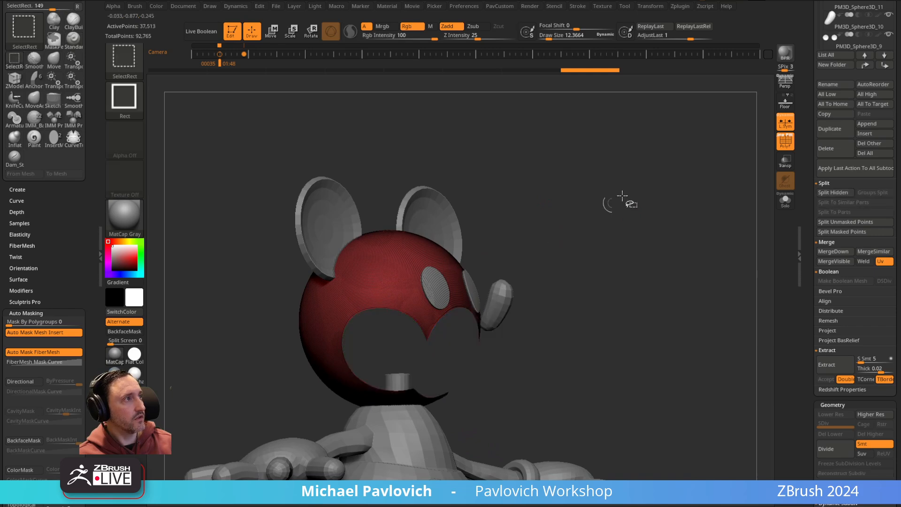
{"action": "key", "text": "space"}
{"action": "left_click", "coordinate": [627, 236]}
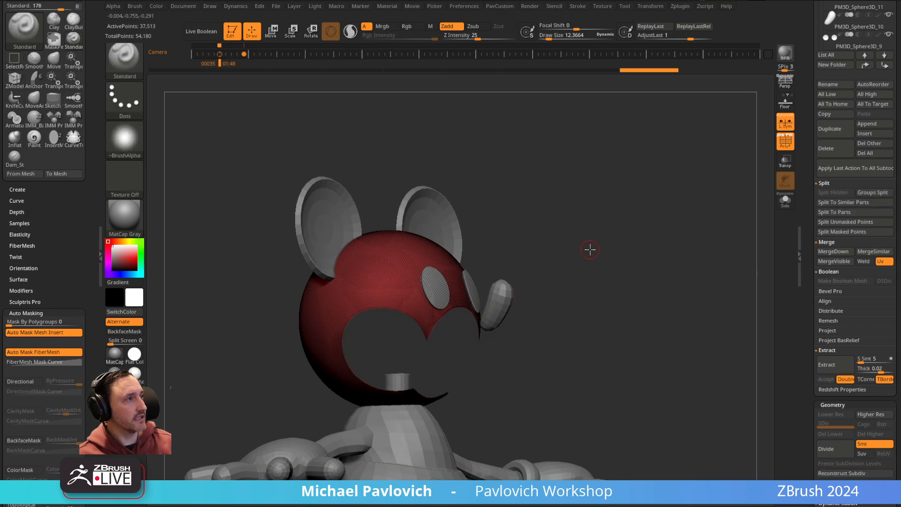
- Show the reference drawing overlay and align the model with its side-view pose
{"action": "left_click_drag", "start_coordinate": [587, 249], "coordinate": [585, 247]}
{"action": "key", "text": "shift+z"}
{"action": "key", "text": "Right"}
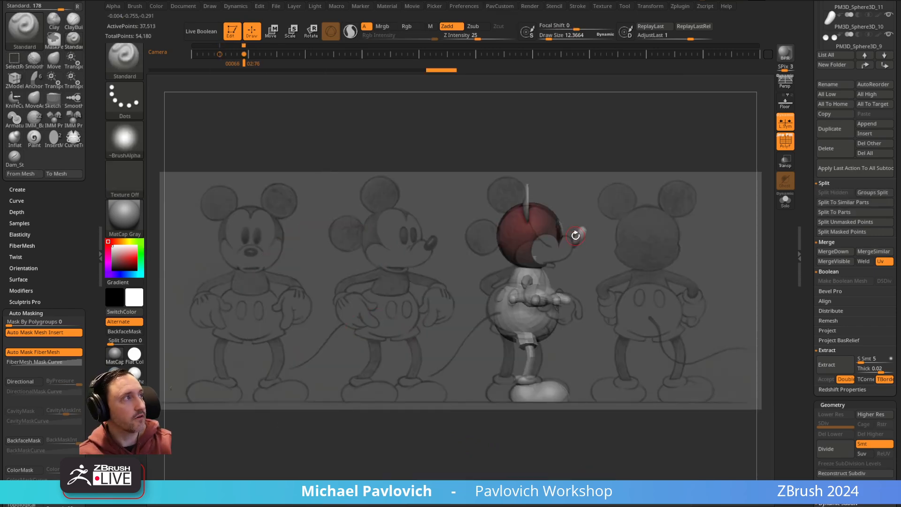
{"action": "key", "text": "Left"}
{"action": "key", "text": "Right"}
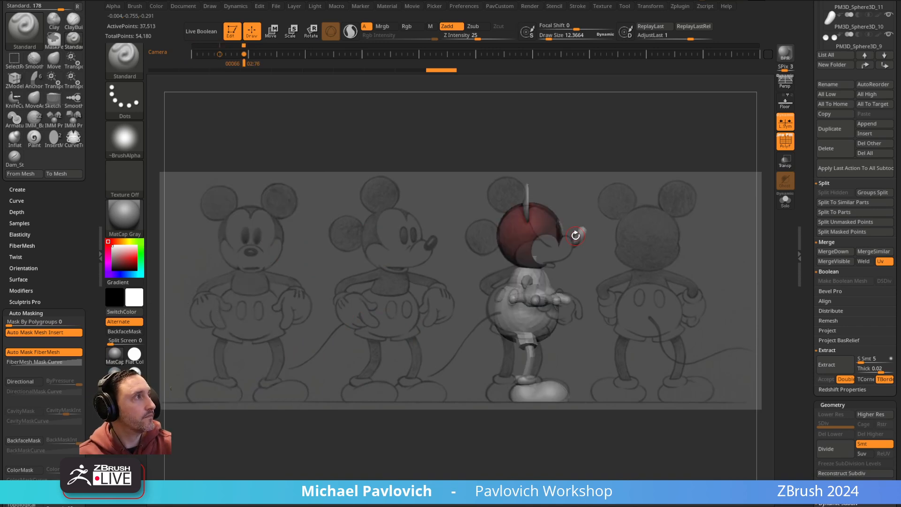
- Try a circular slice on the isolated cranium in the side view, using SliceCirc
{"action": "left_click", "coordinate": [120, 68], "text": "ctrl+shift"}
{"action": "left_click", "coordinate": [650, 112]}
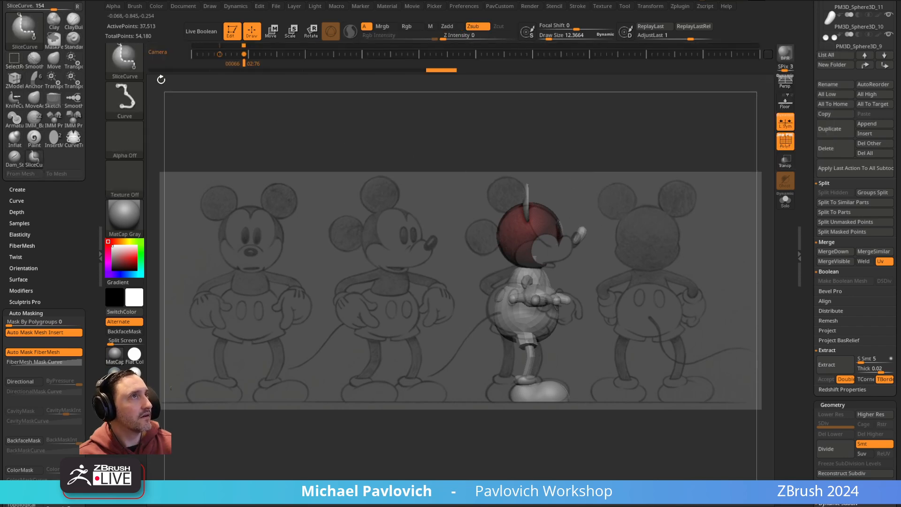
{"action": "key", "text": "ctrl+shift+b"}
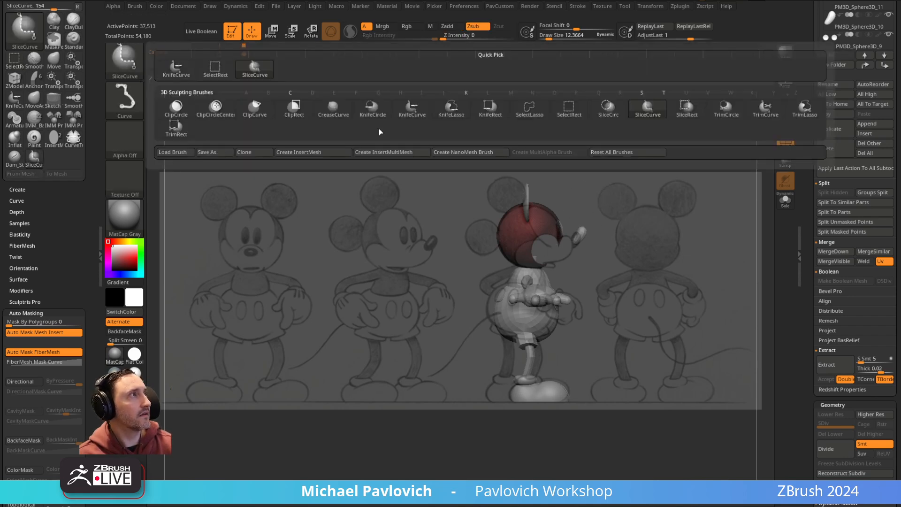
{"action": "left_click", "coordinate": [608, 111]}
{"action": "mouse_move", "coordinate": [620, 159]}
{"action": "left_mouse_down", "text": "ctrl+shift"}
{"action": "mouse_move", "coordinate": [636, 280]}
{"action": "mouse_move", "coordinate": [613, 288]}
{"action": "mouse_move", "coordinate": [647, 252]}
{"action": "mouse_move", "coordinate": [669, 259]}
{"action": "mouse_move", "coordinate": [664, 245]}
{"action": "mouse_move", "coordinate": [654, 258]}
{"action": "left_mouse_up", "text": "ctrl+shift"}
{"action": "key", "text": "ctrl+z"}
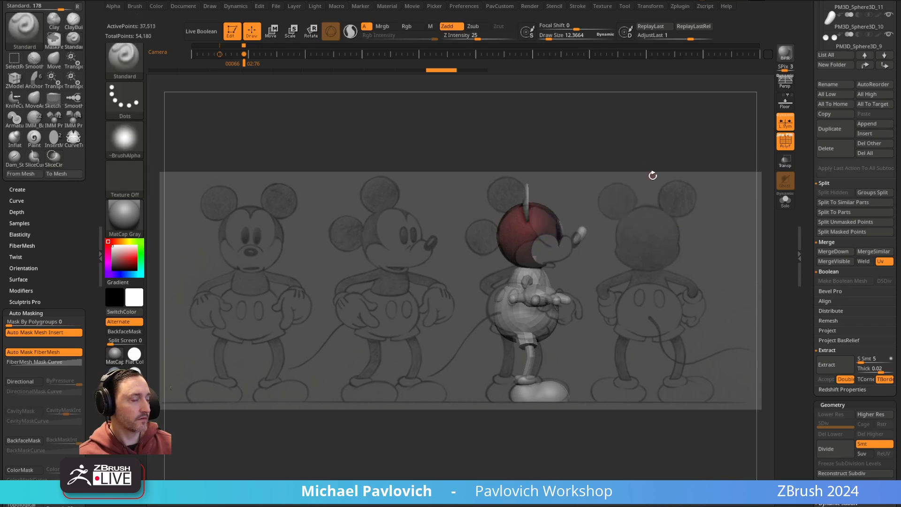
- Mask the front of the cranium along the hairline of the side reference with a brush size of about 33
{"action": "key", "text": "shift+z"}
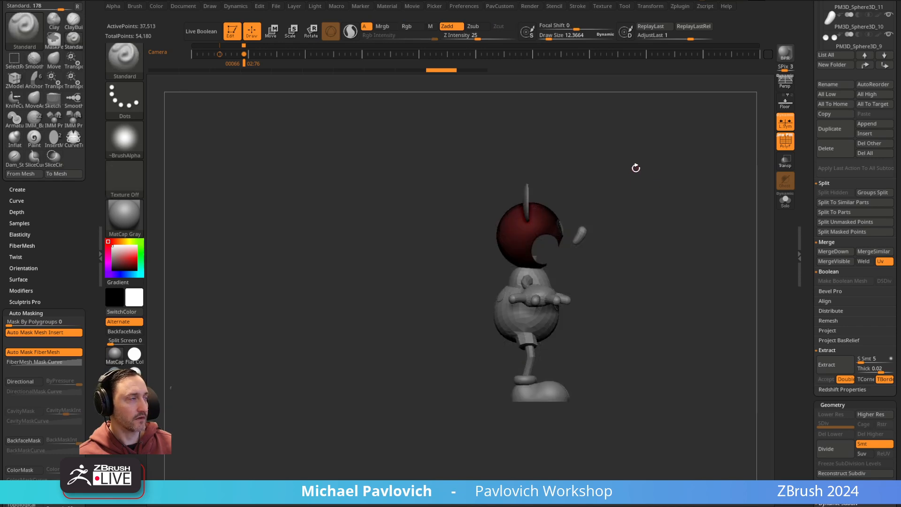
{"action": "key", "text": "shift+z"}
{"action": "key", "text": "s"}
{"action": "left_click_drag", "start_coordinate": [548, 216], "coordinate": [561, 219]}
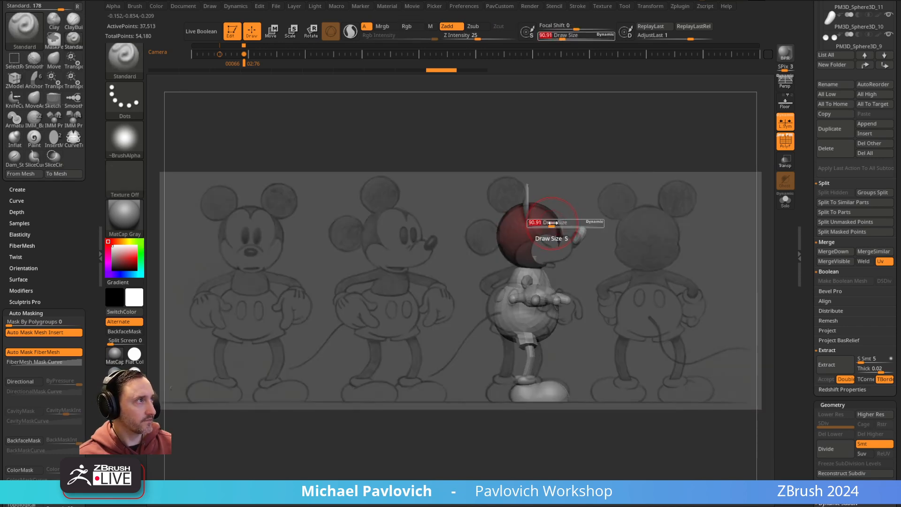
{"action": "key", "text": "shift+z"}
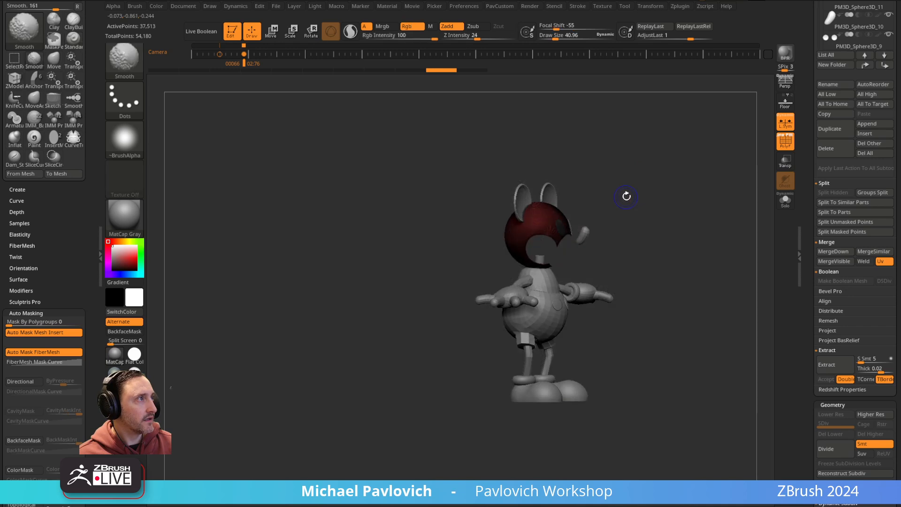
{"action": "key", "text": "shift+z"}
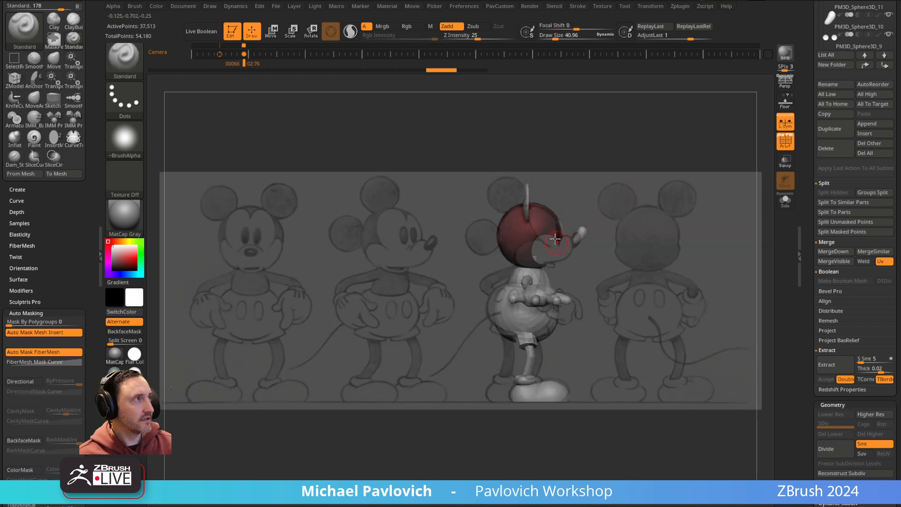
{"action": "key", "text": "ctrl"}
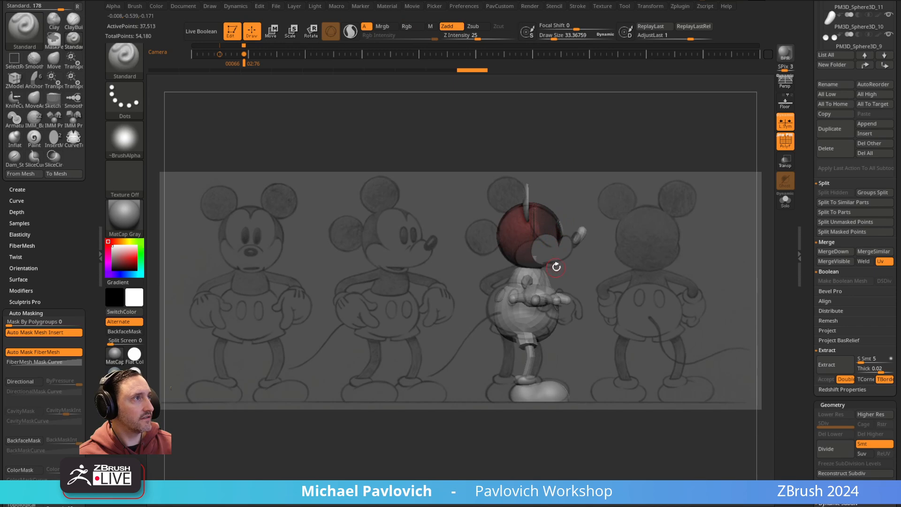
- Hide the wireframe and refine the face mask into a pointed hairline at the forehead and temples, with a brush size of about 14
{"action": "key", "text": "shift+z"}
{"action": "left_click_drag", "start_coordinate": [670, 201], "coordinate": [712, 222], "text": "alt"}
{"action": "left_click_drag", "start_coordinate": [711, 222], "coordinate": [677, 215]}
{"action": "mouse_move", "coordinate": [723, 197]}
{"action": "left_mouse_down"}
{"action": "mouse_move", "coordinate": [654, 201]}
{"action": "mouse_move", "coordinate": [667, 224]}
{"action": "mouse_move", "coordinate": [751, 171]}
{"action": "left_mouse_up"}
{"action": "left_click", "coordinate": [785, 143]}
{"action": "left_click_drag", "start_coordinate": [710, 140], "coordinate": [675, 216]}
{"action": "key", "text": "s"}
{"action": "left_click_drag", "start_coordinate": [476, 252], "coordinate": [469, 207]}
{"action": "left_click_drag", "start_coordinate": [694, 162], "coordinate": [690, 129]}
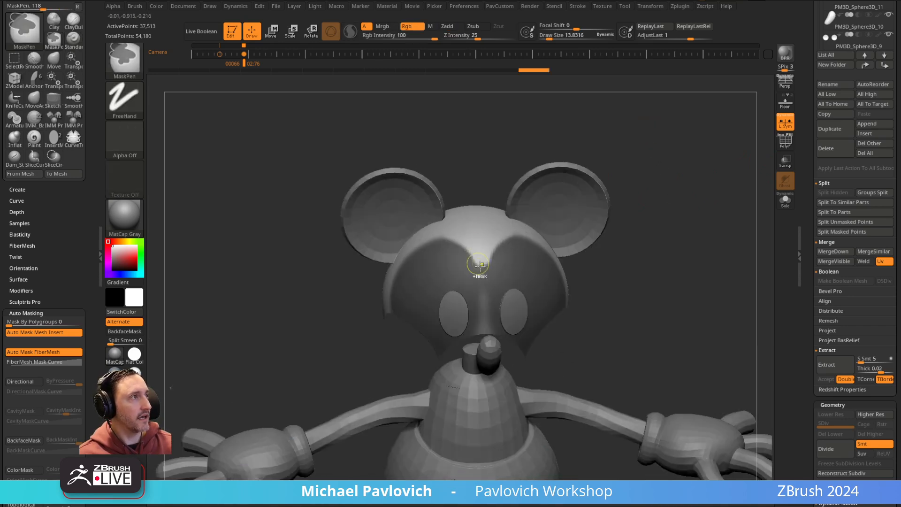
{"action": "left_click_drag", "start_coordinate": [603, 167], "coordinate": [622, 172]}
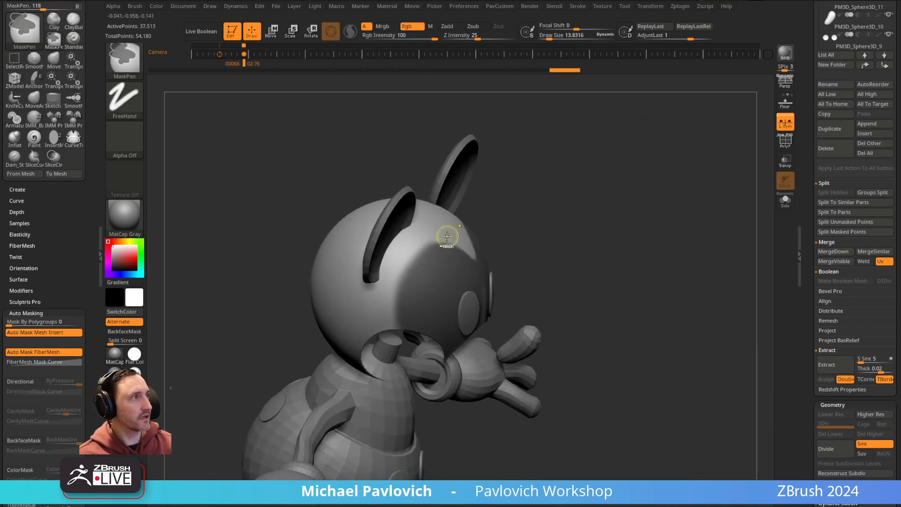
{"action": "left_click", "coordinate": [424, 272], "text": "ctrl"}
{"action": "left_click_drag", "start_coordinate": [531, 211], "coordinate": [472, 216]}
{"action": "left_click_drag", "start_coordinate": [474, 286], "coordinate": [476, 307], "text": "ctrl"}
- Move the eyes down and scale them slightly smaller to match the front reference drawing
{"action": "mouse_move", "coordinate": [633, 170]}
{"action": "left_mouse_down"}
{"action": "mouse_move", "coordinate": [486, 299]}
{"action": "mouse_move", "coordinate": [498, 323]}
{"action": "left_mouse_up"}
{"action": "mouse_move", "coordinate": [601, 211]}
{"action": "left_mouse_down"}
{"action": "mouse_move", "coordinate": [626, 223]}
{"action": "mouse_move", "coordinate": [604, 212]}
{"action": "left_mouse_up"}
{"action": "key", "text": "Down"}
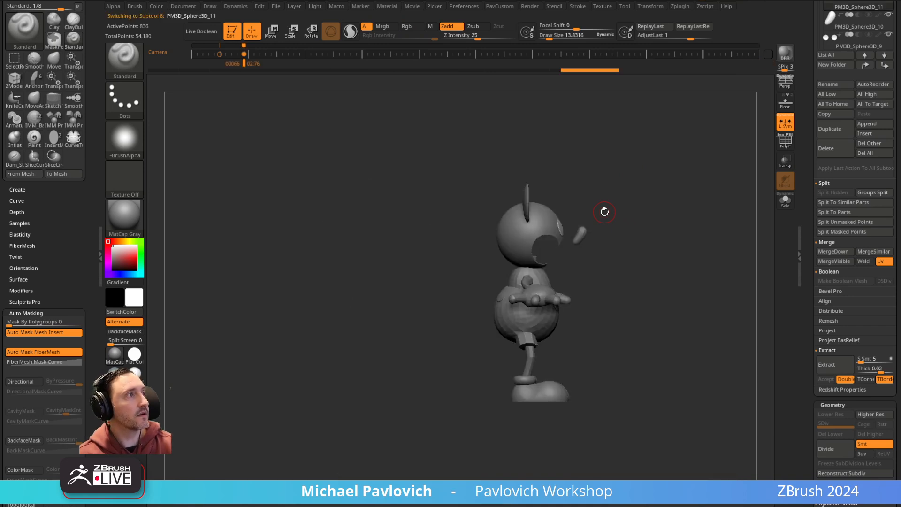
{"action": "key", "text": "Left"}
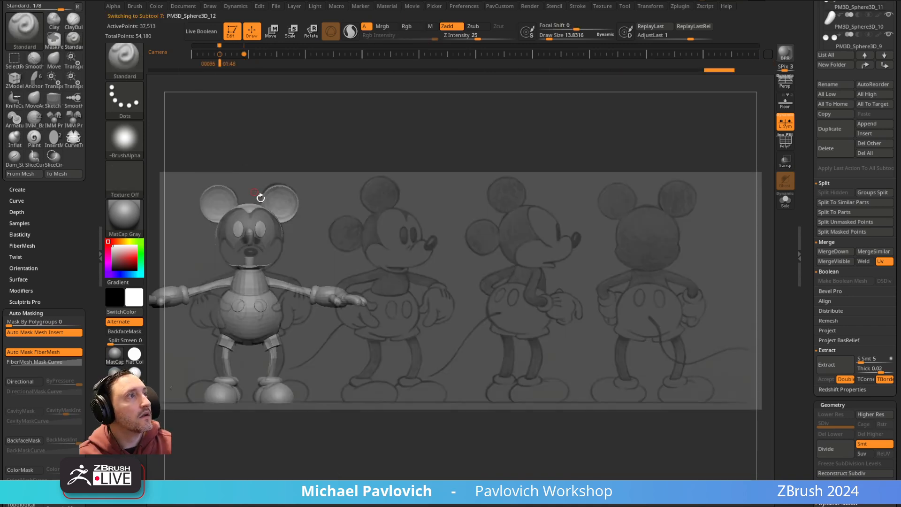
{"action": "key", "text": "ctrl"}
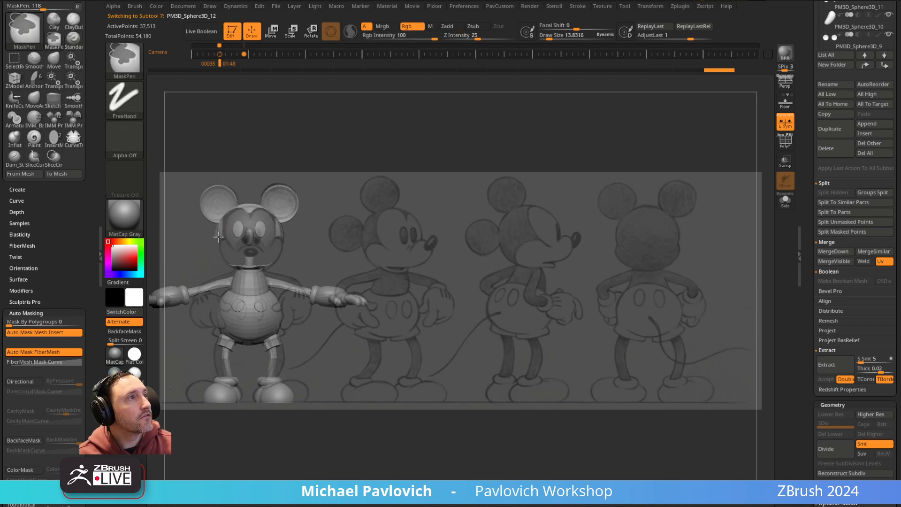
{"action": "key", "text": "shift"}
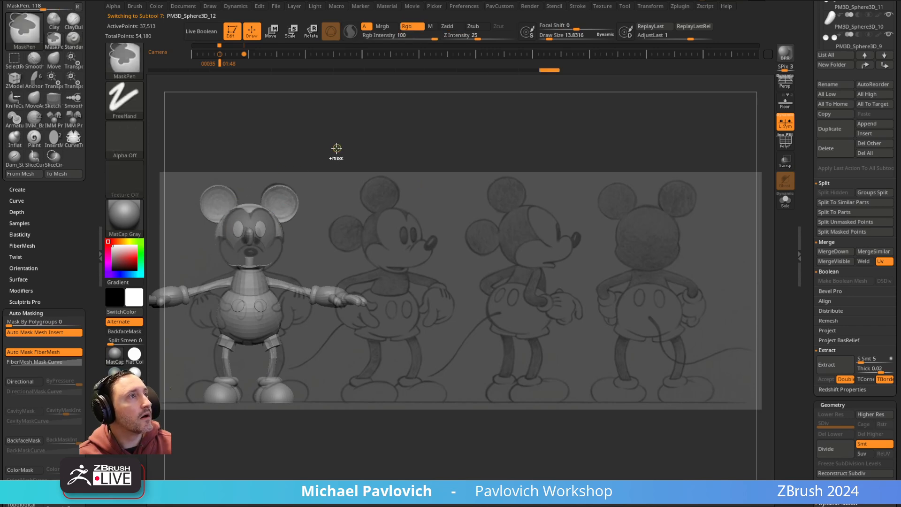
{"action": "left_click", "coordinate": [265, 233], "text": "alt"}
{"action": "key", "text": "w"}
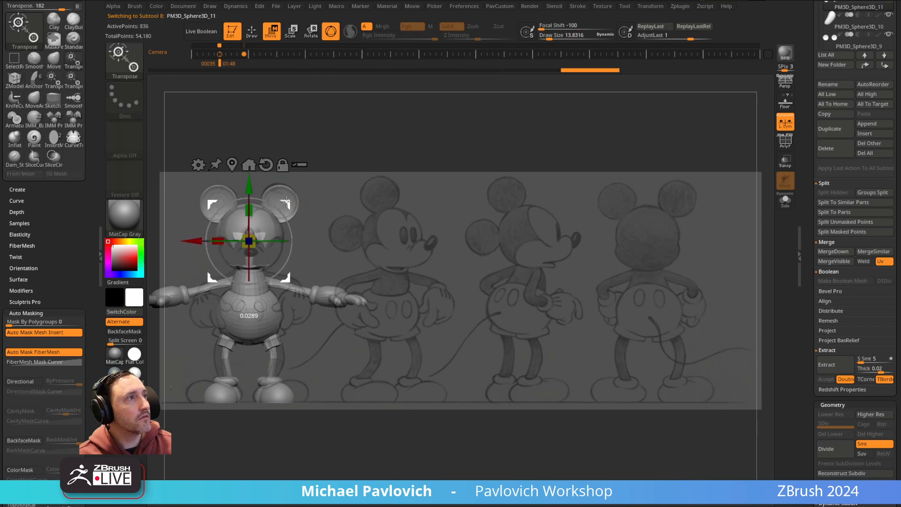
{"action": "left_click_drag", "start_coordinate": [249, 183], "coordinate": [251, 190]}
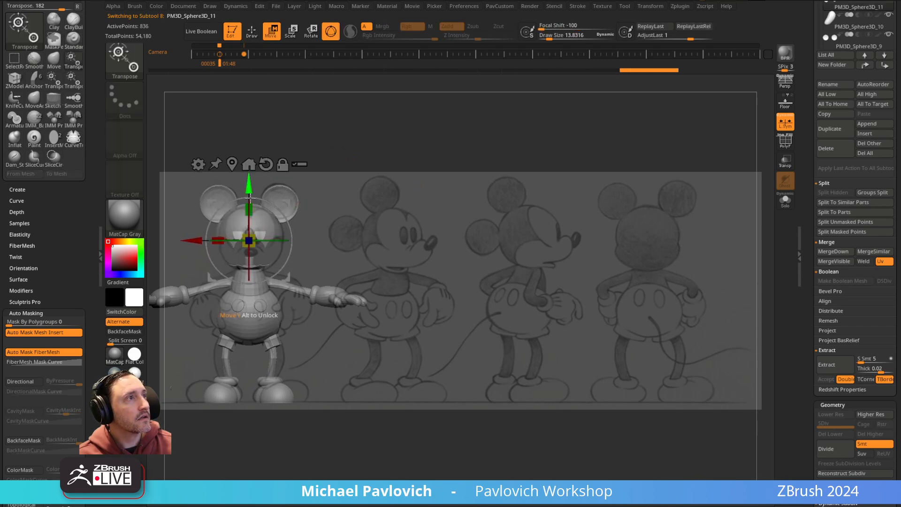
{"action": "key", "text": "ctrl+z"}
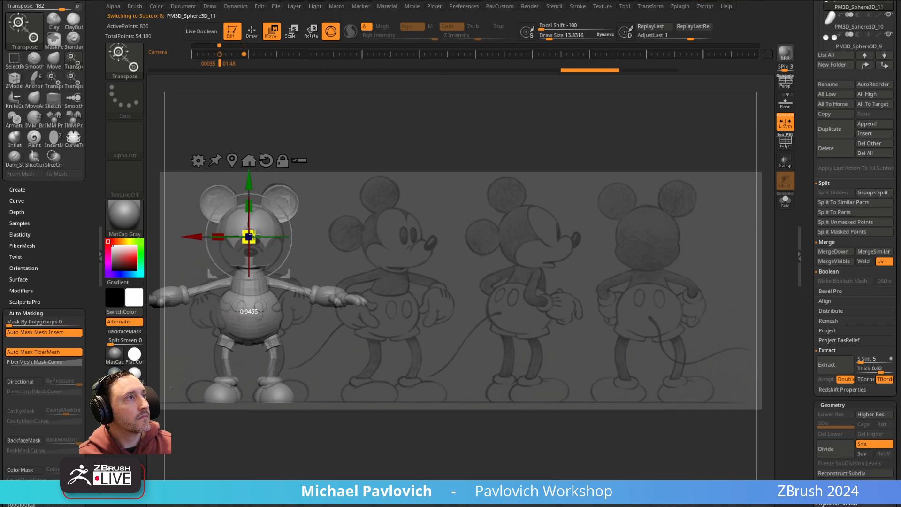
{"action": "left_click_drag", "start_coordinate": [253, 236], "coordinate": [253, 236]}
{"action": "right_click_drag", "start_coordinate": [255, 235], "coordinate": [295, 206], "text": "shift"}
{"action": "mouse_move", "coordinate": [289, 199]}
{"action": "left_mouse_down"}
{"action": "mouse_move", "coordinate": [297, 200]}
{"action": "mouse_move", "coordinate": [291, 214]}
{"action": "mouse_move", "coordinate": [300, 196]}
{"action": "mouse_move", "coordinate": [316, 194]}
{"action": "left_mouse_up"}
{"action": "key", "text": "ctrl+z"}
- Compare the eyes and face mask with the front reference drawing, and reselect the masked head
{"action": "left_click", "coordinate": [277, 231], "text": "alt"}
{"action": "key", "text": "q"}
{"action": "key", "text": "w"}
{"action": "key", "text": "q"}
{"action": "left_click_drag", "start_coordinate": [381, 177], "coordinate": [354, 175]}
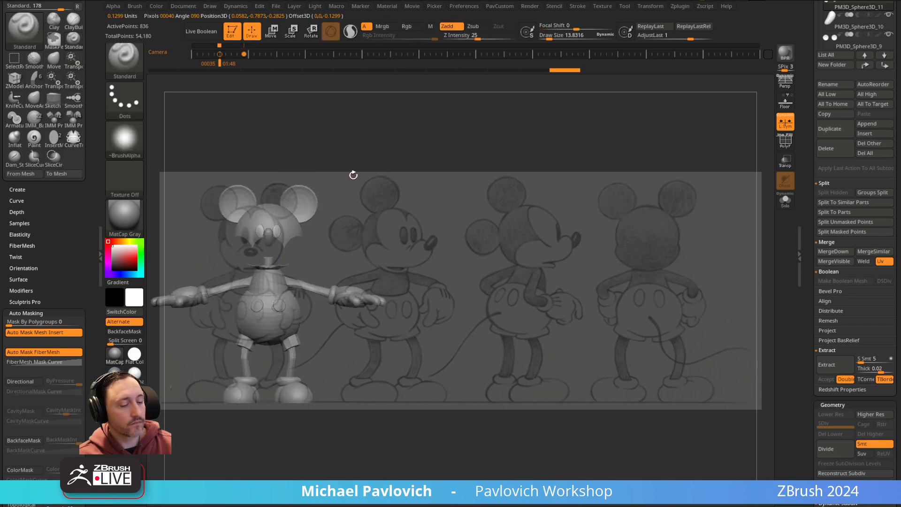
{"action": "key", "text": "Right"}
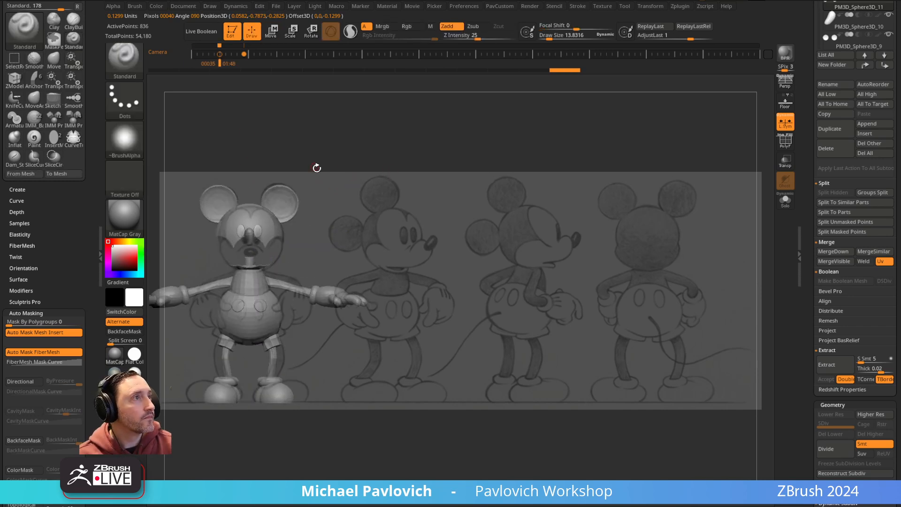
{"action": "key", "text": "shift+z"}
{"action": "key", "text": "shift+z"}
{"action": "left_click", "coordinate": [266, 218], "text": "alt"}
{"action": "key", "text": "shift+z"}
{"action": "key", "text": "shift+z"}
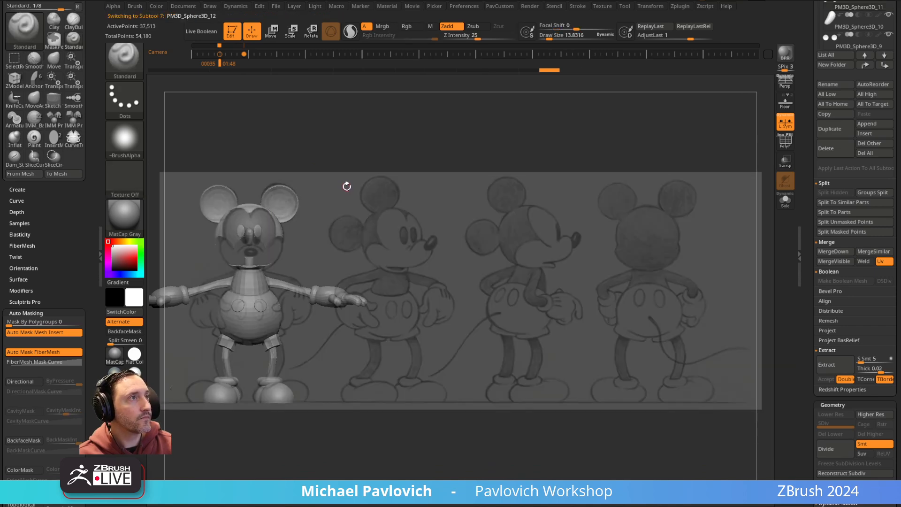
- Clean up and round the face mask's edge along the temple and upper side of the head with a brush size of about 17
{"action": "mouse_move", "coordinate": [344, 182]}
{"action": "left_mouse_down"}
{"action": "mouse_move", "coordinate": [404, 174]}
{"action": "mouse_move", "coordinate": [488, 233]}
{"action": "mouse_move", "coordinate": [466, 207]}
{"action": "mouse_move", "coordinate": [418, 201]}
{"action": "left_mouse_up"}
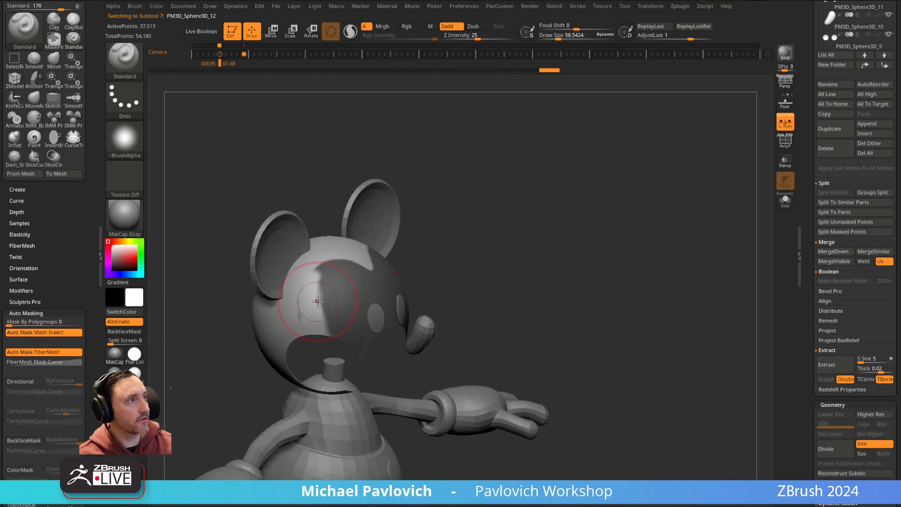
{"action": "key", "text": "s"}
{"action": "mouse_move", "coordinate": [297, 298]}
{"action": "left_mouse_down", "text": "ctrl+alt"}
{"action": "mouse_move", "coordinate": [298, 319]}
{"action": "mouse_move", "coordinate": [299, 309]}
{"action": "left_mouse_up", "text": "ctrl+alt"}
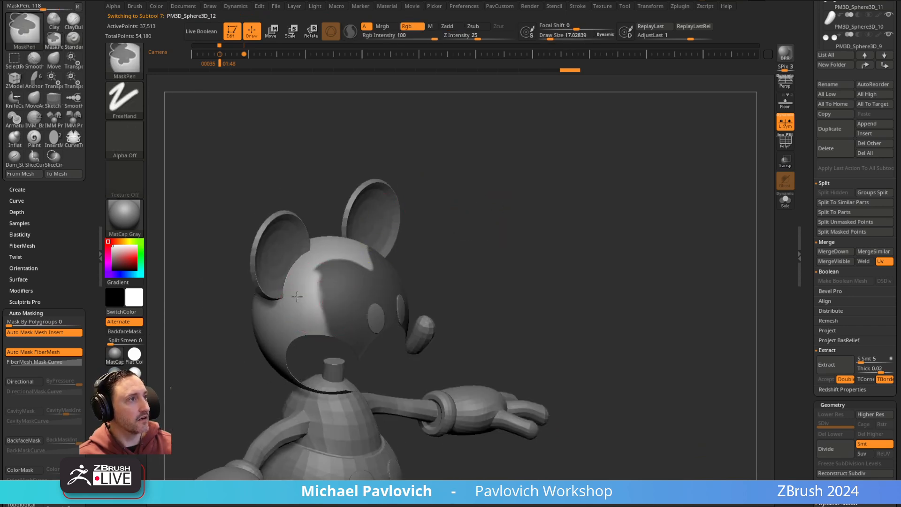
{"action": "right_click_drag", "start_coordinate": [312, 248], "coordinate": [318, 276]}
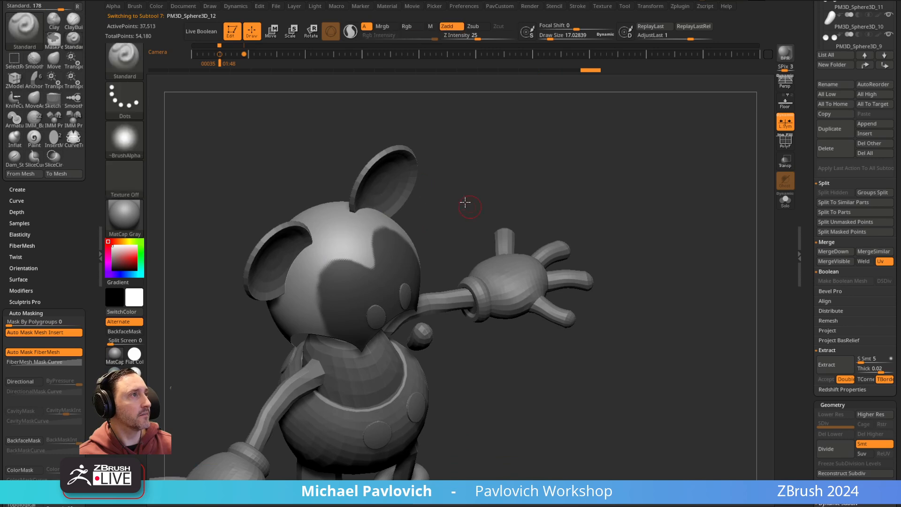
{"action": "left_click_drag", "start_coordinate": [469, 205], "coordinate": [471, 192]}
{"action": "left_click_drag", "start_coordinate": [324, 272], "coordinate": [340, 314], "text": "ctrl"}
{"action": "left_click_drag", "start_coordinate": [454, 193], "coordinate": [471, 183], "text": "shift"}
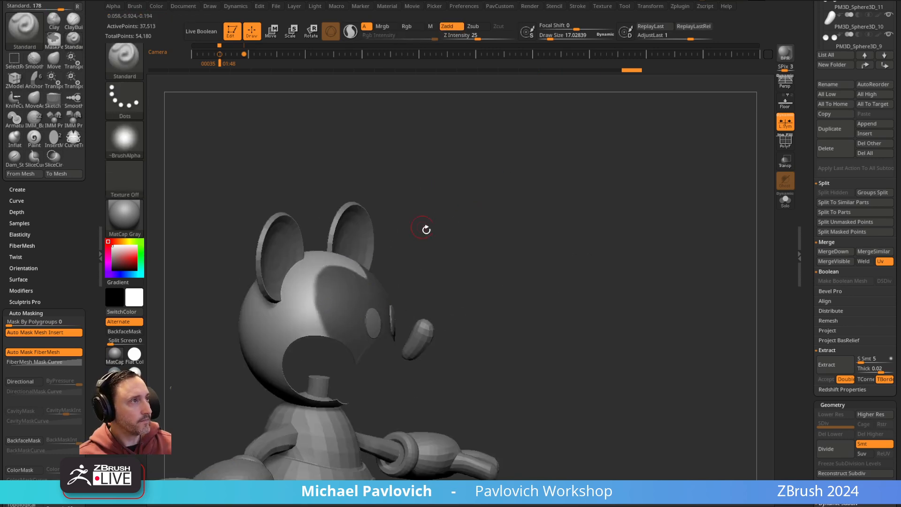
- Invert the mask to cover the hair area behind the face and touch up its edge with a brush size of about 11
{"action": "left_click_drag", "start_coordinate": [421, 225], "coordinate": [369, 265]}
{"action": "left_click_drag", "start_coordinate": [462, 230], "coordinate": [354, 245], "text": "shift"}
{"action": "left_click_drag", "start_coordinate": [519, 162], "coordinate": [587, 197]}
{"action": "mouse_move", "coordinate": [650, 225]}
{"action": "left_mouse_down"}
{"action": "mouse_move", "coordinate": [596, 181]}
{"action": "mouse_move", "coordinate": [570, 190]}
{"action": "mouse_move", "coordinate": [561, 157]}
{"action": "mouse_move", "coordinate": [593, 156]}
{"action": "mouse_move", "coordinate": [507, 211]}
{"action": "mouse_move", "coordinate": [551, 191]}
{"action": "mouse_move", "coordinate": [577, 153]}
{"action": "mouse_move", "coordinate": [534, 148]}
{"action": "left_mouse_up"}
{"action": "left_click_drag", "start_coordinate": [573, 181], "coordinate": [601, 157]}
{"action": "left_click_drag", "start_coordinate": [311, 281], "coordinate": [356, 232]}
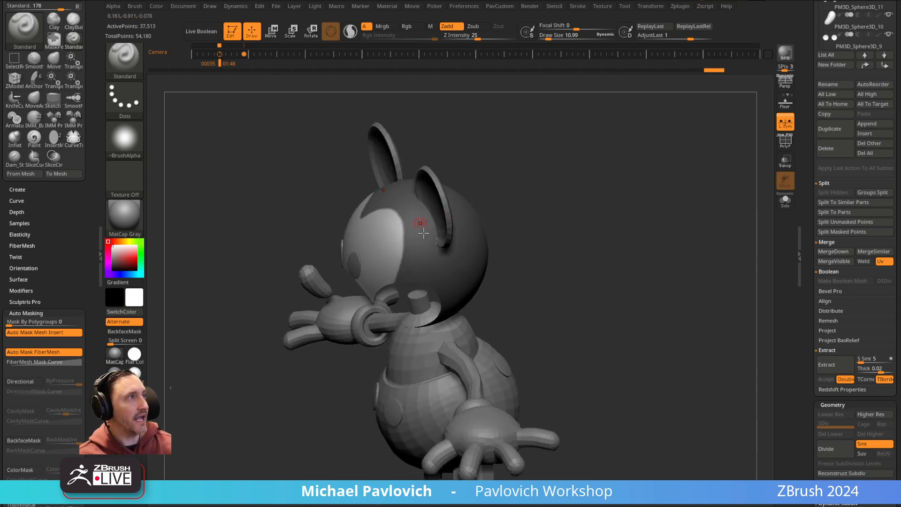
{"action": "left_click_drag", "start_coordinate": [509, 210], "coordinate": [563, 184]}
{"action": "mouse_move", "coordinate": [809, 149]}
{"action": "left_mouse_down"}
{"action": "mouse_move", "coordinate": [810, 227]}
{"action": "mouse_move", "coordinate": [809, 151]}
{"action": "left_mouse_up"}
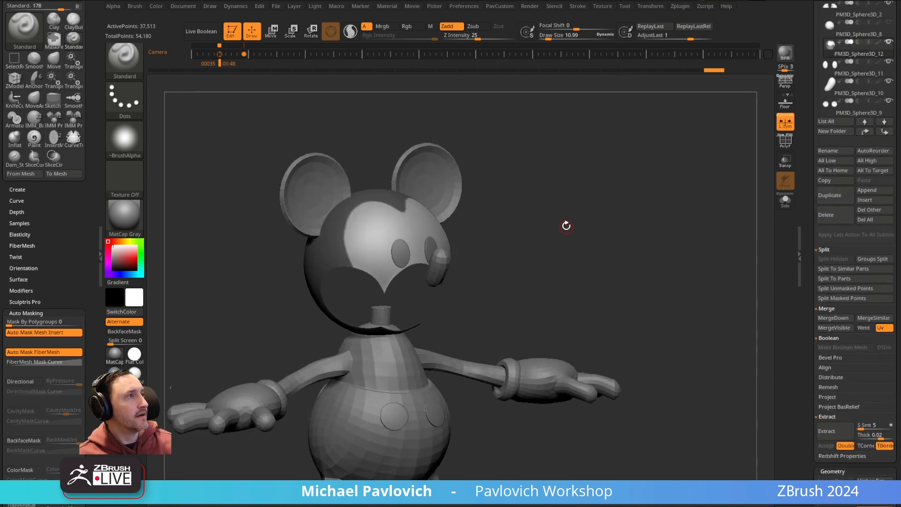
- Turn the masked hair area into its own polygroup, isolate it, and delete the hidden face polygons
{"action": "left_click", "coordinate": [783, 146]}
{"action": "left_click_drag", "start_coordinate": [654, 171], "coordinate": [667, 181]}
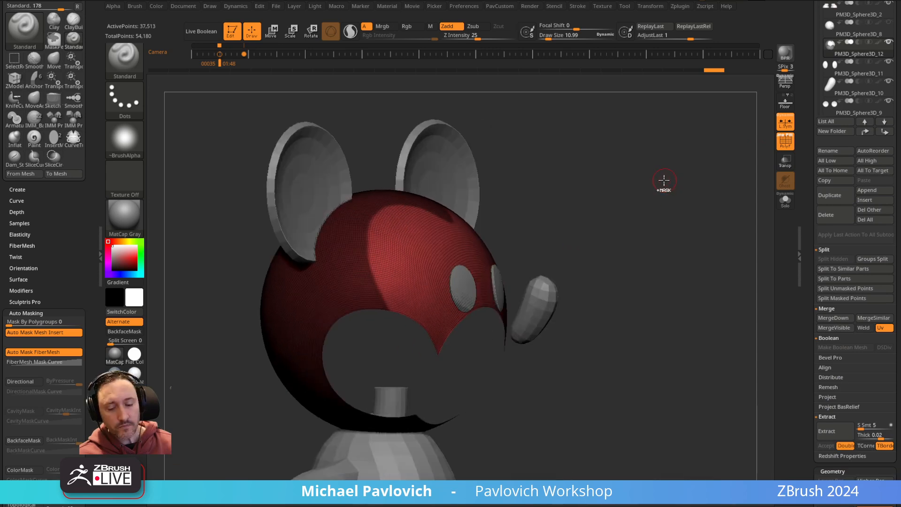
{"action": "key", "text": "ctrl+w"}
{"action": "left_click", "coordinate": [340, 278], "text": "ctrl+shift"}
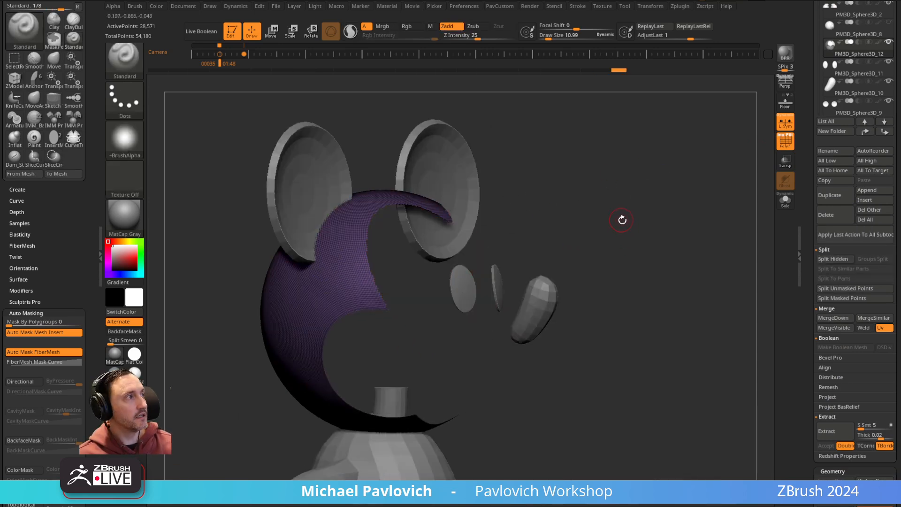
{"action": "key", "text": "2"}
{"action": "left_click", "coordinate": [618, 227]}
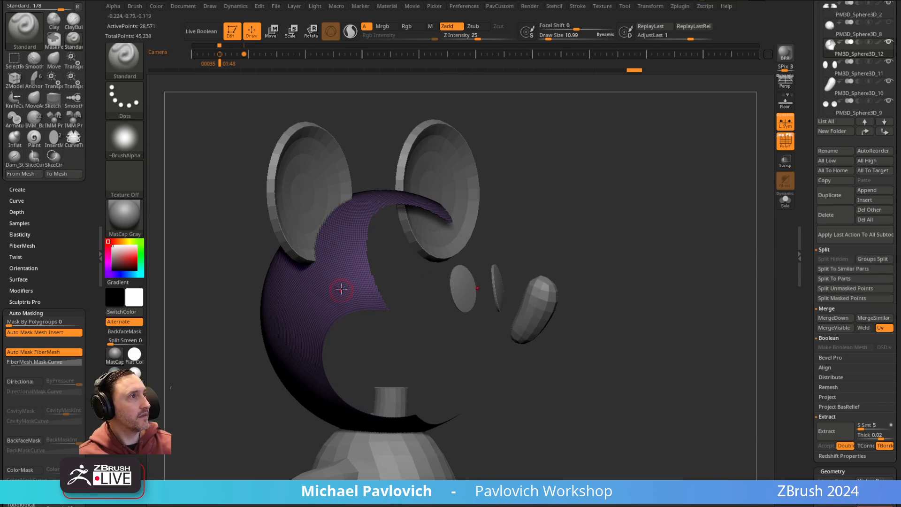
{"action": "key", "text": "2"}
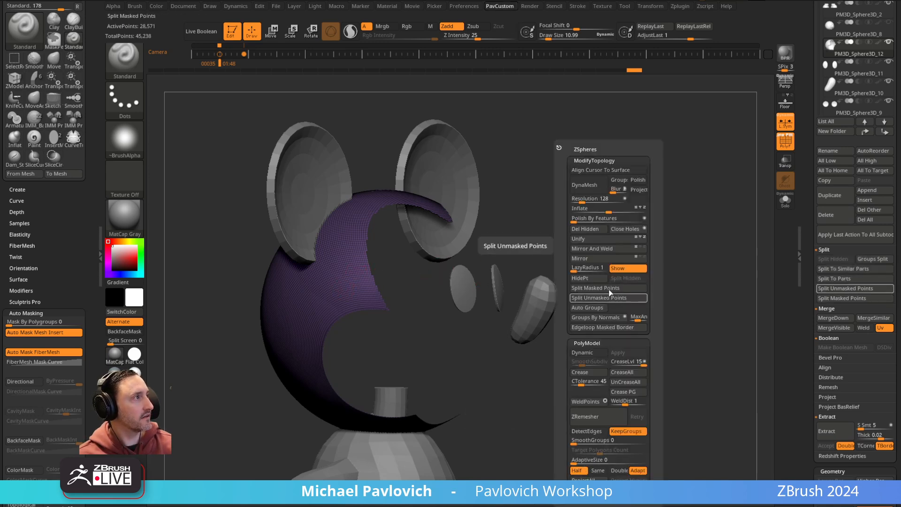
- Polish the hair shell by features and ZRemesh it repeatedly at Half density with KeepGroups on
{"action": "left_click", "coordinate": [574, 217]}
{"action": "key", "text": "1"}
{"action": "key", "text": "2"}
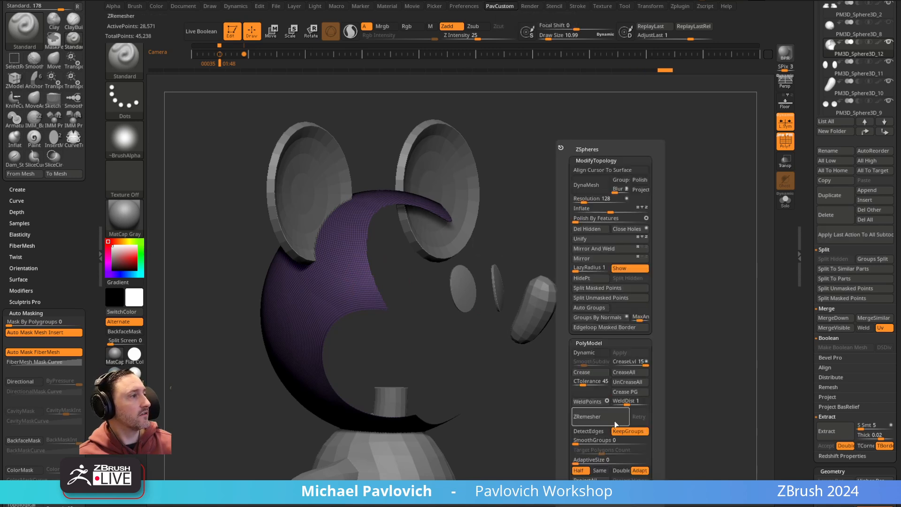
{"action": "left_click", "coordinate": [603, 417]}
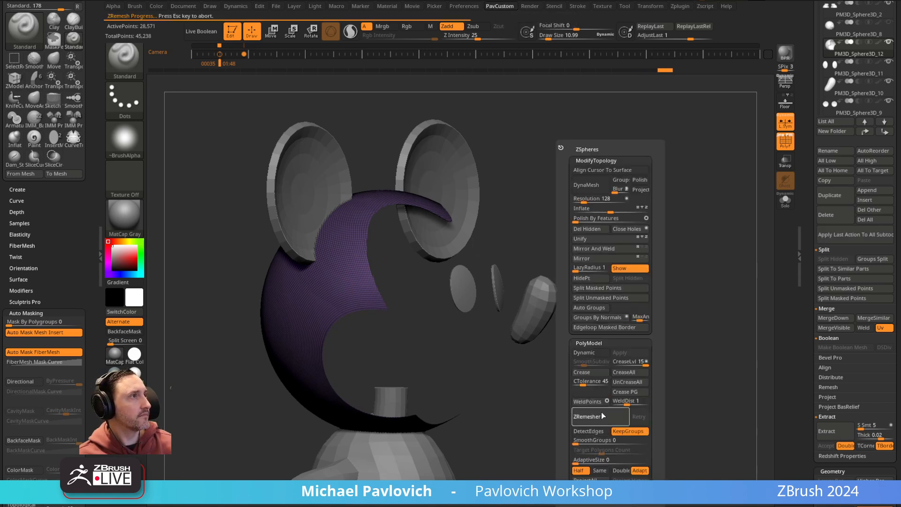
{"action": "left_click", "coordinate": [603, 413]}
{"action": "left_click", "coordinate": [605, 415]}
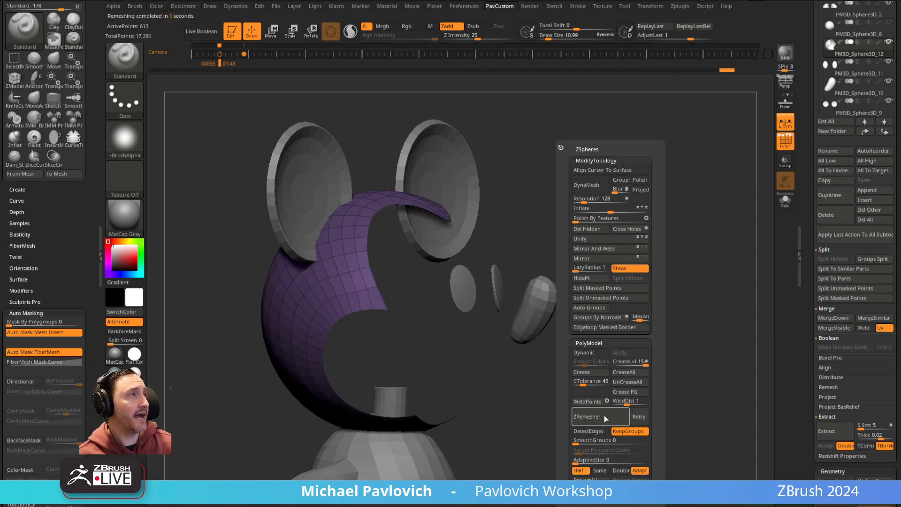
- Slide the hairline points beside the forehead peak using ZModeler's Slide By Brush Radius action at a size of about 8.5
{"action": "mouse_move", "coordinate": [457, 322]}
{"action": "left_mouse_down"}
{"action": "mouse_move", "coordinate": [694, 171]}
{"action": "mouse_move", "coordinate": [746, 213]}
{"action": "mouse_move", "coordinate": [718, 210]}
{"action": "mouse_move", "coordinate": [710, 230]}
{"action": "mouse_move", "coordinate": [727, 255]}
{"action": "left_mouse_up"}
{"action": "key", "text": "b"}
{"action": "key", "text": "z"}
{"action": "key", "text": "m"}
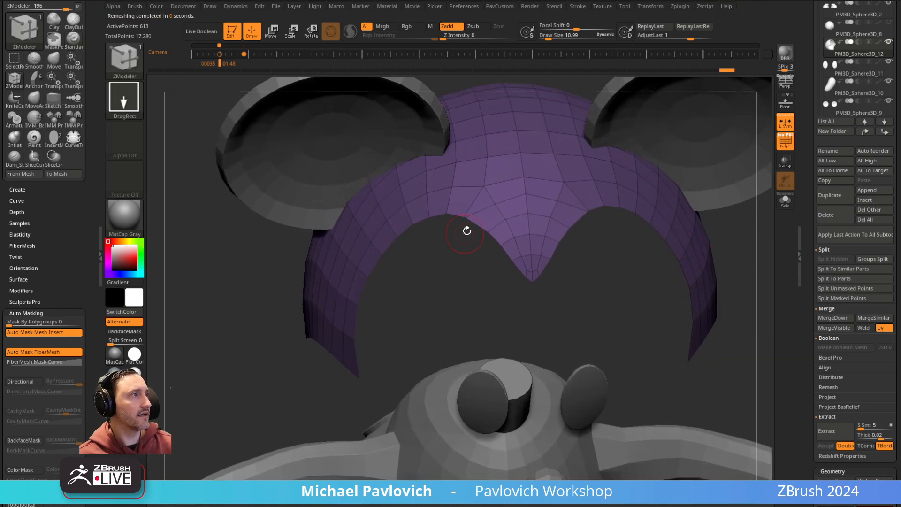
{"action": "key", "text": "space"}
{"action": "left_click", "coordinate": [515, 227]}
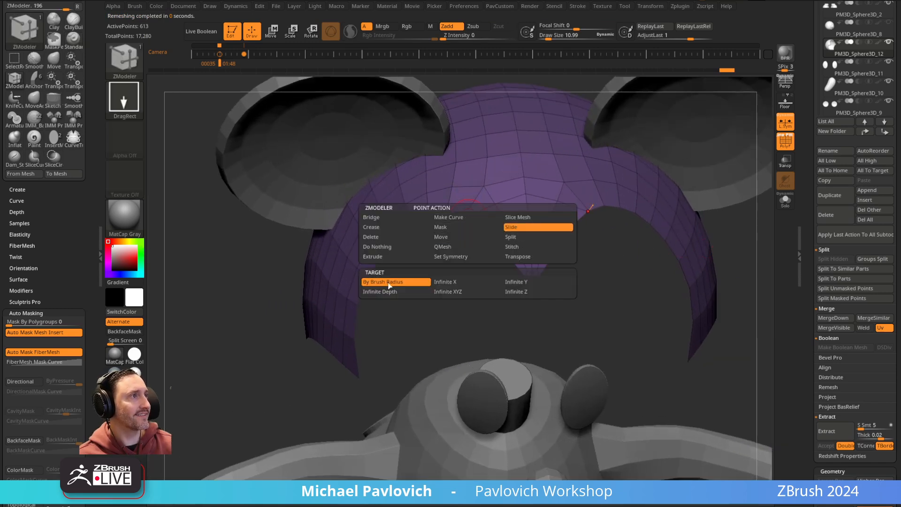
{"action": "key", "text": "bracketleft"}
{"action": "left_click_drag", "start_coordinate": [470, 218], "coordinate": [482, 229]}
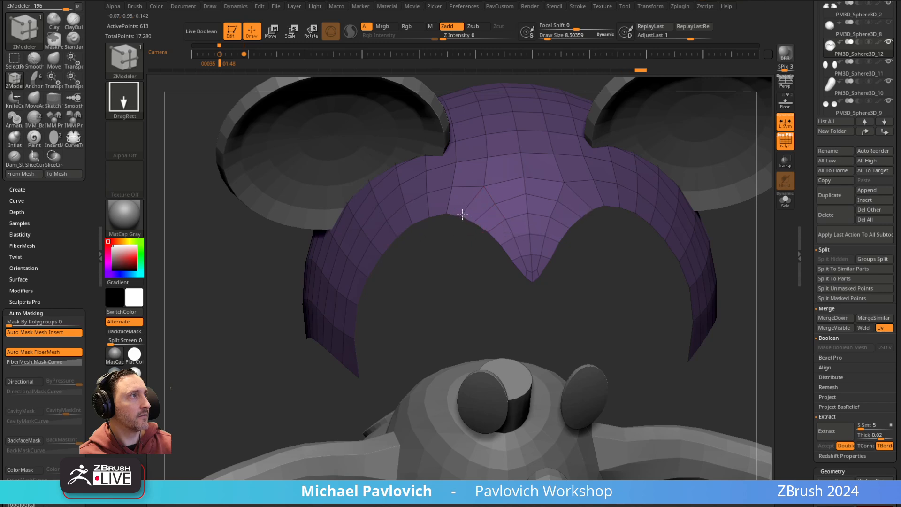
{"action": "left_click_drag", "start_coordinate": [591, 301], "coordinate": [687, 226]}
{"action": "left_click", "coordinate": [418, 229]}
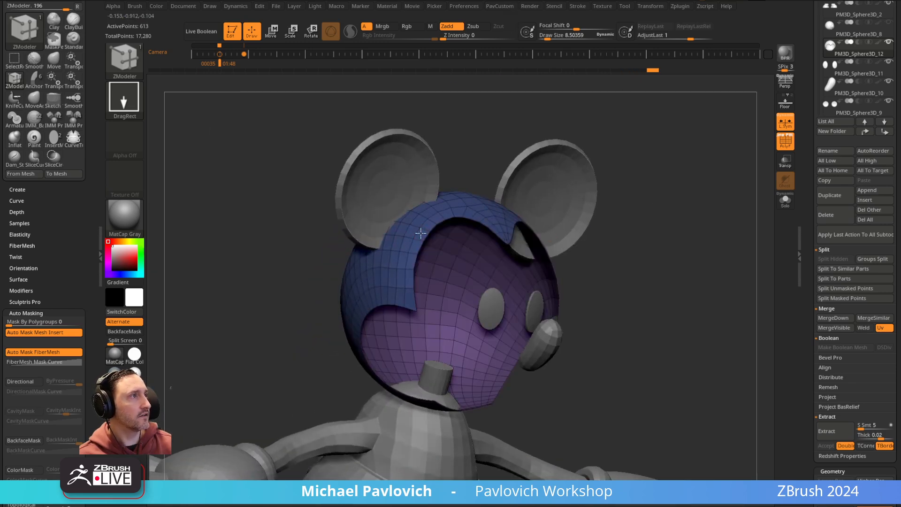
{"action": "key", "text": "ctrl+z"}
{"action": "key", "text": "space"}
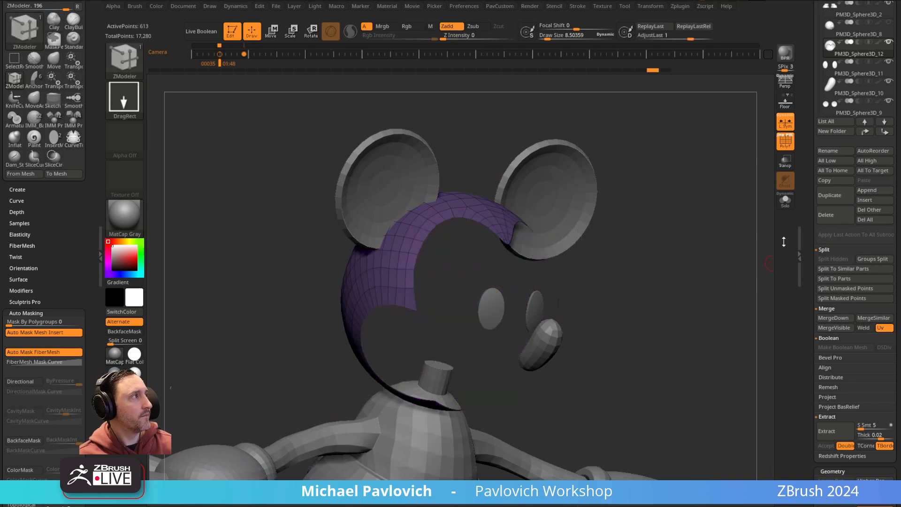
- Enable dynamic subdivision on the hair shell with a smooth level of 0 and a thickness of about 0.003, and hide the wireframe
{"action": "scroll", "coordinate": [819, 263], "scroll_direction": "down", "scroll_amount": 5}
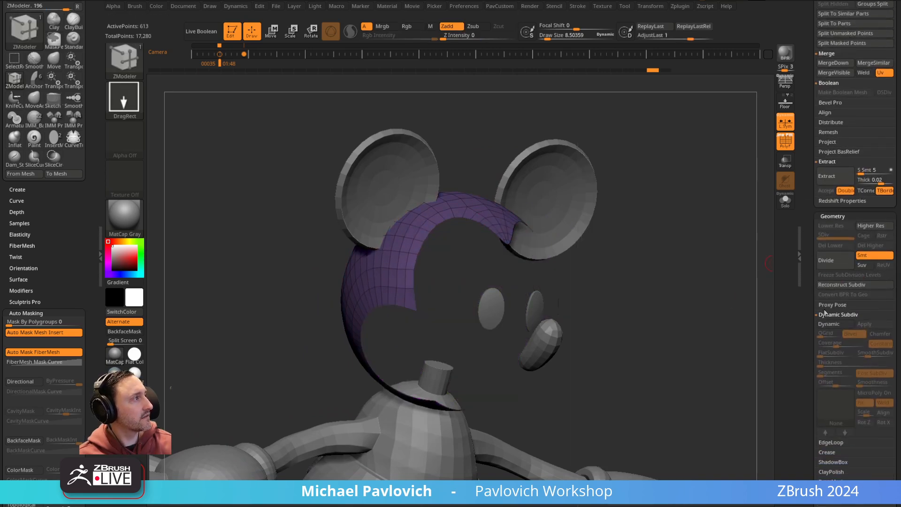
{"action": "left_click_drag", "start_coordinate": [824, 311], "coordinate": [824, 300]}
{"action": "left_click", "coordinate": [831, 313]}
{"action": "left_click_drag", "start_coordinate": [840, 340], "coordinate": [852, 323]}
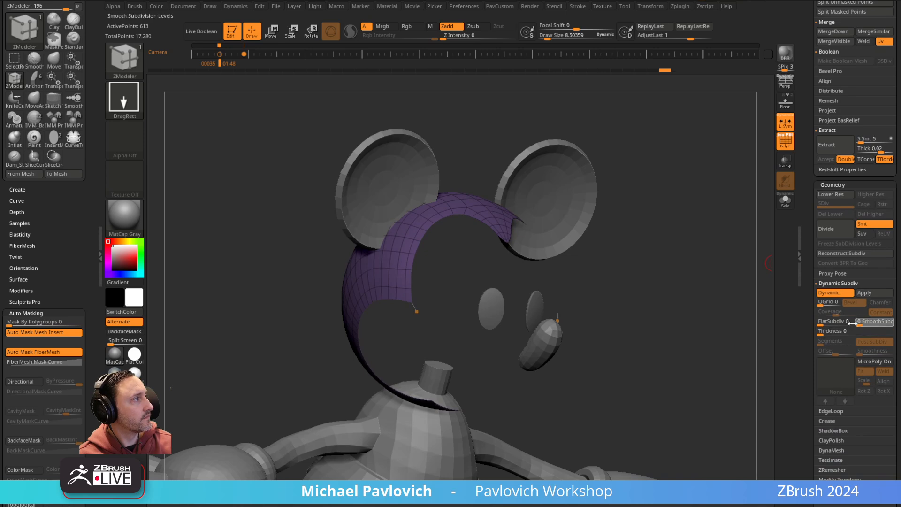
{"action": "left_click", "coordinate": [830, 334]}
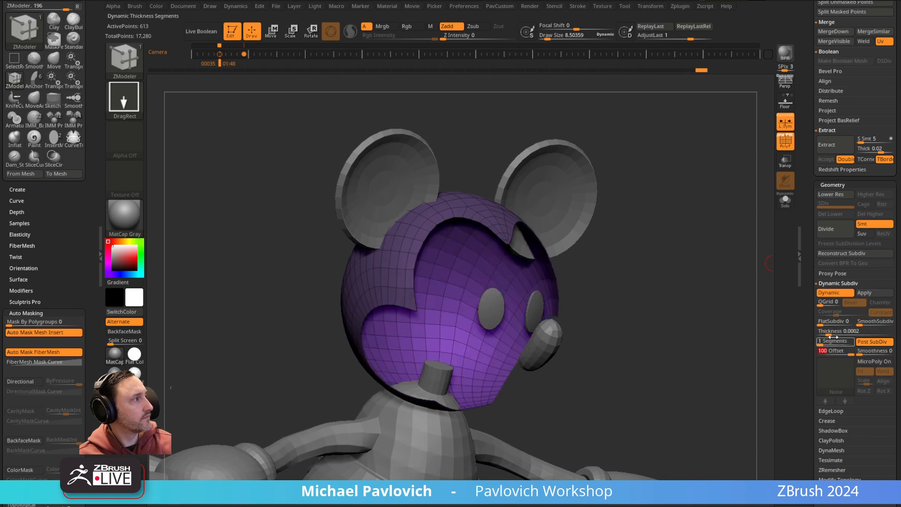
{"action": "left_click_drag", "start_coordinate": [830, 333], "coordinate": [832, 332]}
{"action": "left_click_drag", "start_coordinate": [831, 332], "coordinate": [835, 332]}
{"action": "left_click", "coordinate": [789, 144]}
{"action": "right_click_drag", "start_coordinate": [671, 223], "coordinate": [688, 219], "text": "ctrl"}
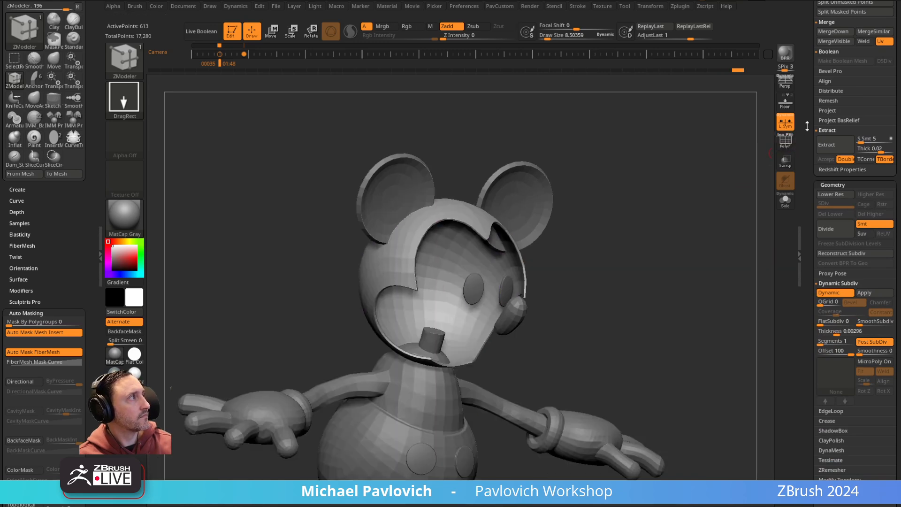
- Show the hidden face mesh again and select the eyes with the Standard brush active
{"action": "left_click_drag", "start_coordinate": [806, 129], "coordinate": [809, 286]}
{"action": "left_click", "coordinate": [892, 338]}
{"action": "mouse_move", "coordinate": [683, 246]}
{"action": "left_mouse_down"}
{"action": "mouse_move", "coordinate": [684, 230]}
{"action": "mouse_move", "coordinate": [718, 227]}
{"action": "mouse_move", "coordinate": [627, 233]}
{"action": "mouse_move", "coordinate": [640, 227]}
{"action": "mouse_move", "coordinate": [576, 201]}
{"action": "left_mouse_up"}
{"action": "key", "text": "b"}
{"action": "key", "text": "s"}
{"action": "key", "text": "t"}
{"action": "left_click", "coordinate": [464, 255], "text": "alt"}
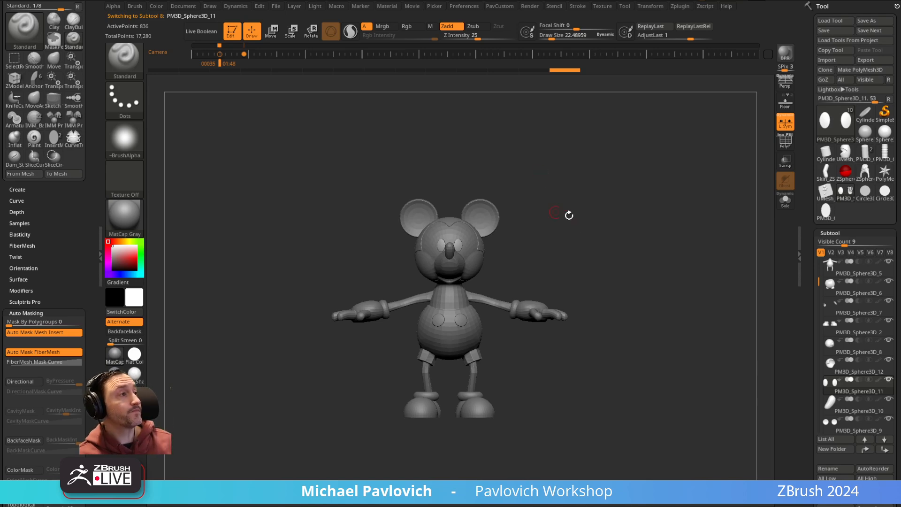
- Select the shorts mesh and isolate it with its polygroup wireframe displayed
{"action": "left_click_drag", "start_coordinate": [561, 208], "coordinate": [581, 209], "text": "alt"}
{"action": "left_click_drag", "start_coordinate": [620, 177], "coordinate": [603, 140], "text": "alt"}
{"action": "left_click_drag", "start_coordinate": [594, 180], "coordinate": [650, 187], "text": "alt"}
{"action": "left_click", "coordinate": [346, 297], "text": "alt"}
{"action": "left_click", "coordinate": [785, 142]}
{"action": "left_click", "coordinate": [784, 201]}
{"action": "mouse_move", "coordinate": [658, 256]}
{"action": "left_mouse_down", "text": "alt"}
{"action": "mouse_move", "coordinate": [664, 187]}
{"action": "mouse_move", "coordinate": [611, 282]}
{"action": "left_mouse_up", "text": "alt"}
{"action": "left_click_drag", "start_coordinate": [552, 331], "coordinate": [531, 304]}
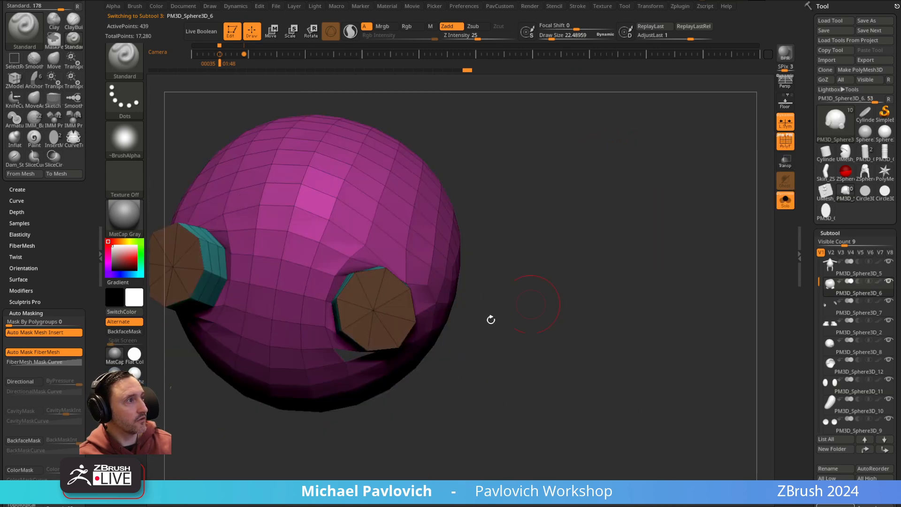
- Inset the end caps of both leg openings on the shorts with ZModeler and push the inset faces inward
{"action": "key", "text": "b"}
{"action": "key", "text": "z"}
{"action": "key", "text": "m"}
{"action": "key", "text": "space"}
{"action": "left_click", "coordinate": [369, 166]}
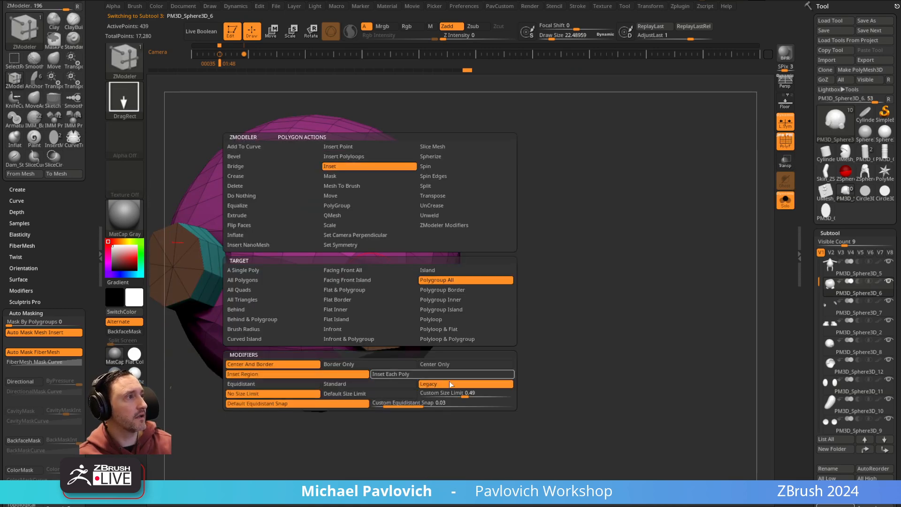
{"action": "mouse_move", "coordinate": [516, 326]}
{"action": "left_mouse_down"}
{"action": "mouse_move", "coordinate": [526, 313]}
{"action": "mouse_move", "coordinate": [529, 324]}
{"action": "mouse_move", "coordinate": [525, 311]}
{"action": "mouse_move", "coordinate": [511, 310]}
{"action": "left_mouse_up"}
{"action": "key", "text": "space"}
{"action": "left_click", "coordinate": [502, 216]}
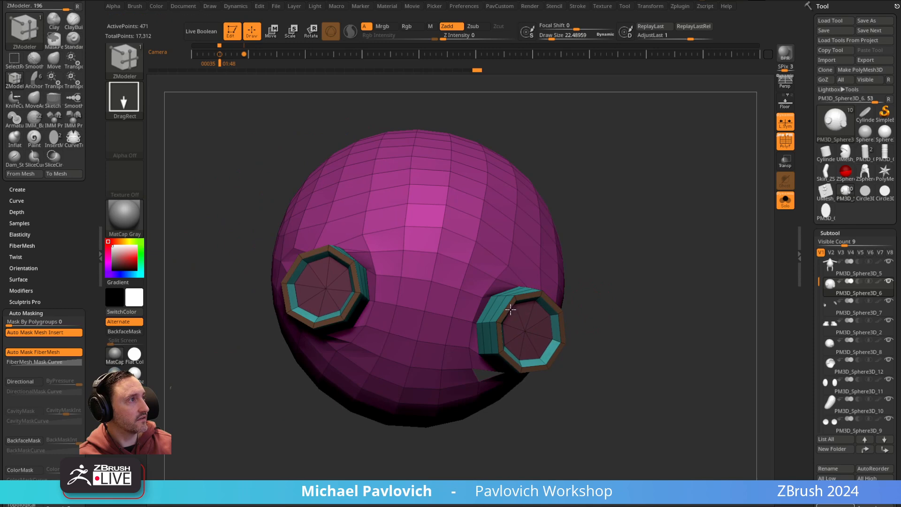
- Crease the shorts by polygroup at crease level 2 with dynamic subdivision at smooth level 2, and show the whole character again
{"action": "key", "text": "grave"}
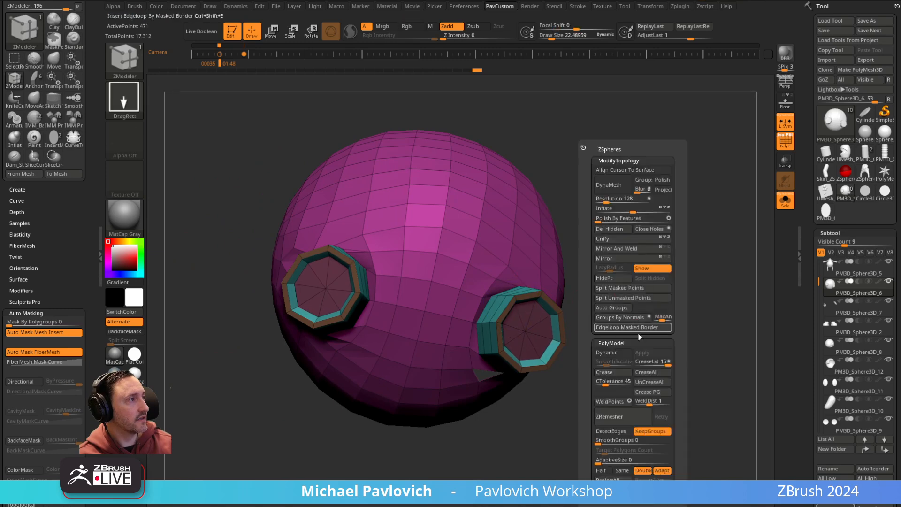
{"action": "left_click", "coordinate": [654, 393]}
{"action": "right_click_drag", "start_coordinate": [636, 219], "coordinate": [645, 240], "text": "ctrl"}
{"action": "key", "text": "d"}
{"action": "left_click_drag", "start_coordinate": [645, 240], "coordinate": [646, 248]}
{"action": "key", "text": "grave"}
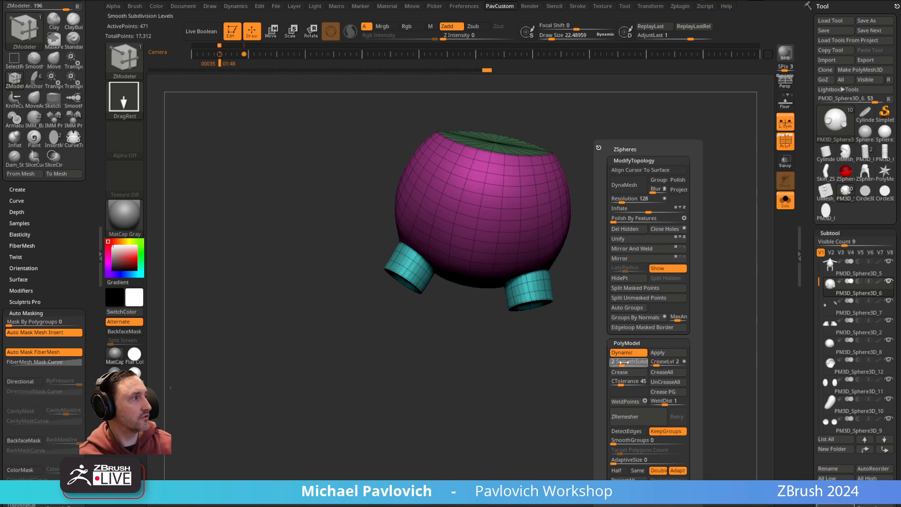
{"action": "left_click", "coordinate": [786, 141]}
{"action": "left_click", "coordinate": [785, 200]}
- Select the body mesh and thicken the arm with the Inflat brush at intensity 10 and a size of about 49
{"action": "left_click_drag", "start_coordinate": [624, 264], "coordinate": [668, 183], "text": "alt"}
{"action": "left_click", "coordinate": [527, 241], "text": "alt"}
{"action": "left_click_drag", "start_coordinate": [670, 215], "coordinate": [640, 259], "text": "alt"}
{"action": "key", "text": "grave"}
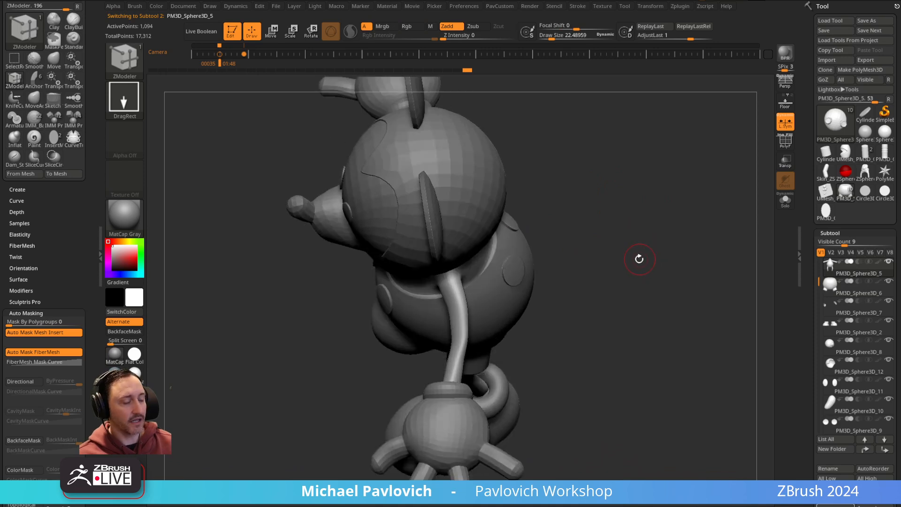
{"action": "key", "text": "b"}
{"action": "key", "text": "i"}
{"action": "key", "text": "n"}
{"action": "mouse_move", "coordinate": [457, 325]}
{"action": "left_mouse_down"}
{"action": "mouse_move", "coordinate": [450, 297]}
{"action": "mouse_move", "coordinate": [459, 334]}
{"action": "left_mouse_up"}
- Select the face mesh and puff up the muzzle below the eyes with the Inflat brush at intensity 6
{"action": "mouse_move", "coordinate": [654, 254]}
{"action": "left_mouse_down"}
{"action": "mouse_move", "coordinate": [679, 207]}
{"action": "mouse_move", "coordinate": [671, 225]}
{"action": "left_mouse_up"}
{"action": "mouse_move", "coordinate": [670, 226]}
{"action": "left_mouse_down", "text": "alt"}
{"action": "mouse_move", "coordinate": [631, 204]}
{"action": "mouse_move", "coordinate": [639, 170]}
{"action": "mouse_move", "coordinate": [639, 191]}
{"action": "mouse_move", "coordinate": [667, 191]}
{"action": "left_mouse_up", "text": "alt"}
{"action": "left_click", "coordinate": [437, 181], "text": "alt"}
{"action": "mouse_move", "coordinate": [568, 150]}
{"action": "left_mouse_down", "text": "alt"}
{"action": "mouse_move", "coordinate": [581, 164]}
{"action": "mouse_move", "coordinate": [589, 153]}
{"action": "mouse_move", "coordinate": [638, 175]}
{"action": "mouse_move", "coordinate": [634, 189]}
{"action": "mouse_move", "coordinate": [614, 178]}
{"action": "left_mouse_up", "text": "alt"}
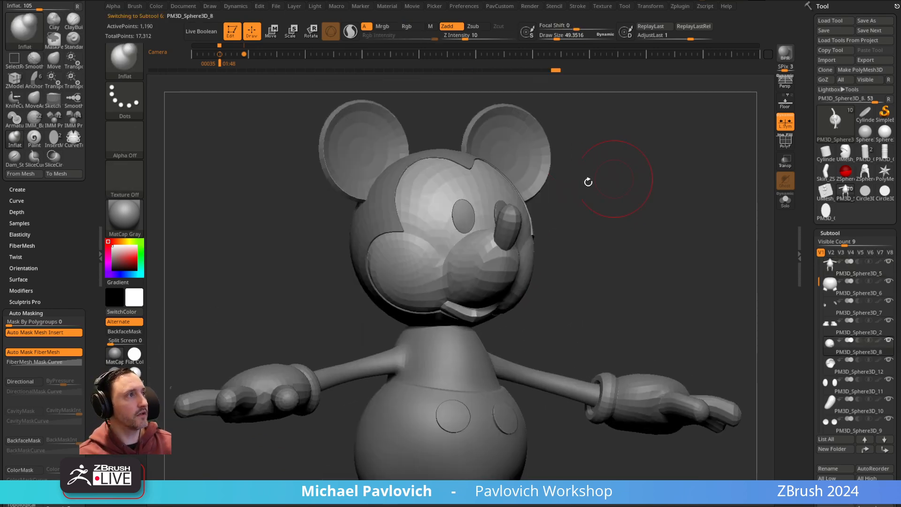
{"action": "left_click", "coordinate": [464, 36]}
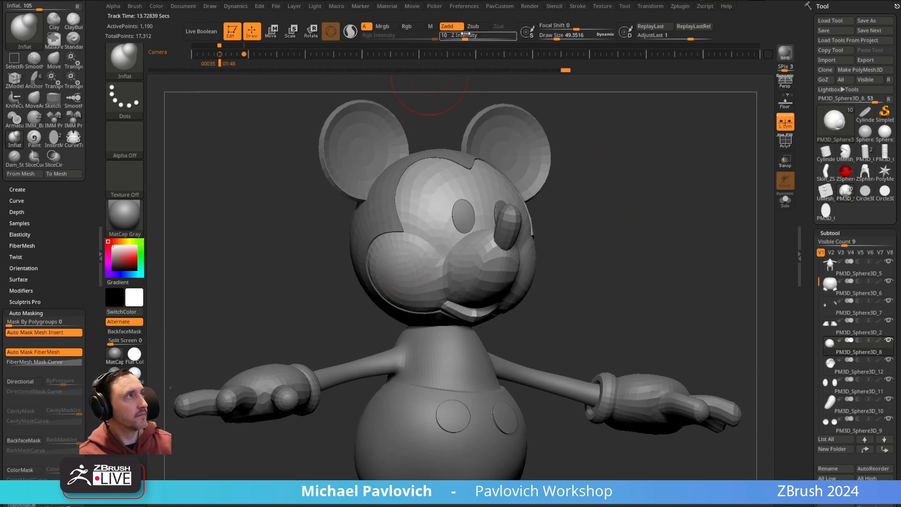
{"action": "left_click_drag", "start_coordinate": [463, 265], "coordinate": [469, 260]}
{"action": "left_click_drag", "start_coordinate": [686, 223], "coordinate": [411, 277]}
{"action": "left_click_drag", "start_coordinate": [666, 208], "coordinate": [524, 291]}
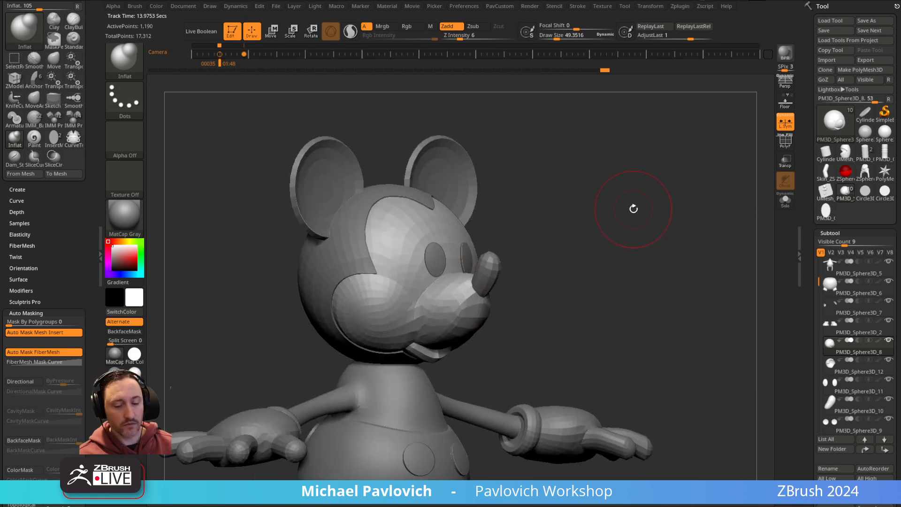
- Turn on the smooth dynamic subdivision display for the face mesh
{"action": "mouse_move", "coordinate": [637, 212]}
{"action": "left_mouse_down"}
{"action": "mouse_move", "coordinate": [615, 209]}
{"action": "mouse_move", "coordinate": [627, 219]}
{"action": "mouse_move", "coordinate": [651, 187]}
{"action": "left_mouse_up"}
{"action": "mouse_move", "coordinate": [582, 244]}
{"action": "left_mouse_down"}
{"action": "mouse_move", "coordinate": [618, 237]}
{"action": "mouse_move", "coordinate": [602, 234]}
{"action": "mouse_move", "coordinate": [558, 249]}
{"action": "left_mouse_up"}
{"action": "key", "text": "b"}
{"action": "key", "text": "m"}
{"action": "key", "text": "v"}
{"action": "key", "text": "5"}
{"action": "left_click", "coordinate": [663, 393]}
{"action": "mouse_move", "coordinate": [588, 343]}
{"action": "left_mouse_down"}
{"action": "mouse_move", "coordinate": [633, 318]}
{"action": "mouse_move", "coordinate": [632, 308]}
{"action": "left_mouse_up"}
- Smooth the face surface between the cheek and the muzzle
{"action": "key", "text": "b"}
{"action": "key", "text": "s"}
{"action": "key", "text": "t"}
{"action": "left_click_drag", "start_coordinate": [390, 316], "coordinate": [384, 286], "text": "shift"}
{"action": "mouse_move", "coordinate": [474, 261]}
{"action": "left_mouse_down"}
{"action": "mouse_move", "coordinate": [633, 257]}
{"action": "mouse_move", "coordinate": [654, 249]}
{"action": "mouse_move", "coordinate": [654, 227]}
{"action": "mouse_move", "coordinate": [617, 268]}
{"action": "mouse_move", "coordinate": [684, 165]}
{"action": "mouse_move", "coordinate": [677, 207]}
{"action": "left_mouse_up"}
- Select the nose and the eyes in turn and enable dynamic subdivision on each
{"action": "left_click", "coordinate": [424, 301], "text": "alt"}
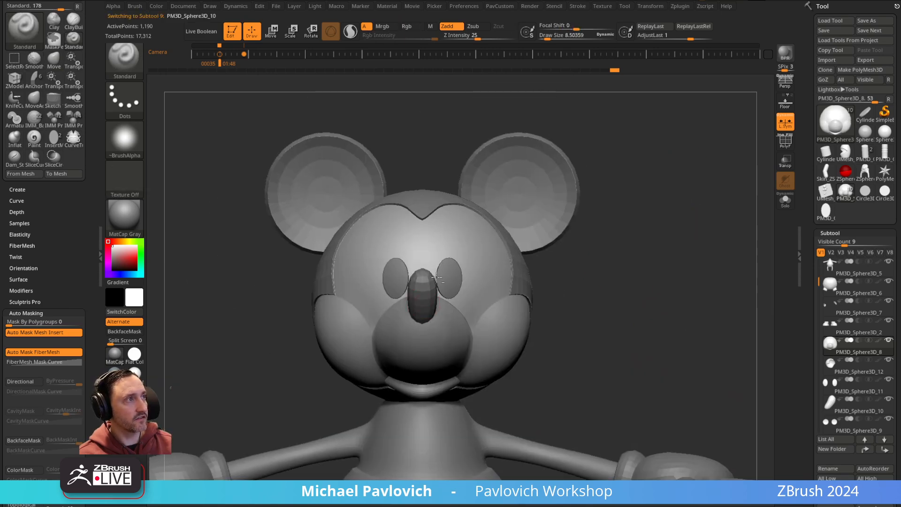
{"action": "left_click", "coordinate": [456, 279], "text": "alt"}
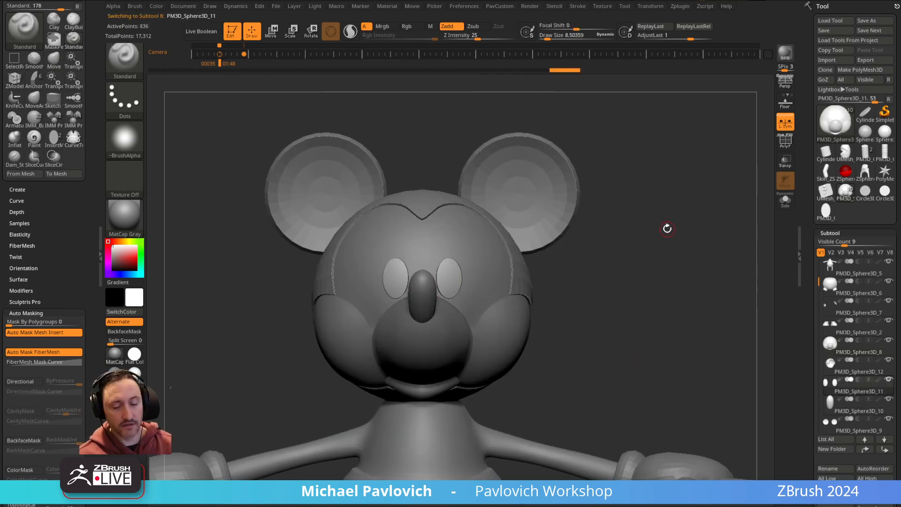
{"action": "left_click_drag", "start_coordinate": [666, 227], "coordinate": [671, 228]}
{"action": "key", "text": "space"}
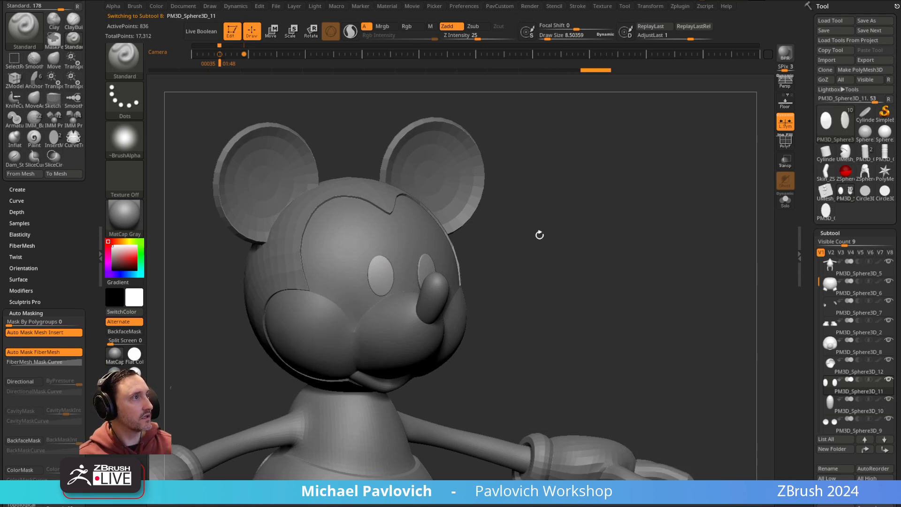
{"action": "left_click_drag", "start_coordinate": [521, 257], "coordinate": [551, 219]}
- Select the hair shell, display its wireframe, and bring the forehead peak into close view
{"action": "left_click", "coordinate": [421, 192], "text": "alt"}
{"action": "left_click_drag", "start_coordinate": [636, 217], "coordinate": [646, 224]}
{"action": "left_click_drag", "start_coordinate": [629, 195], "coordinate": [648, 211]}
{"action": "left_click", "coordinate": [786, 141]}
{"action": "left_click_drag", "start_coordinate": [715, 172], "coordinate": [720, 177]}
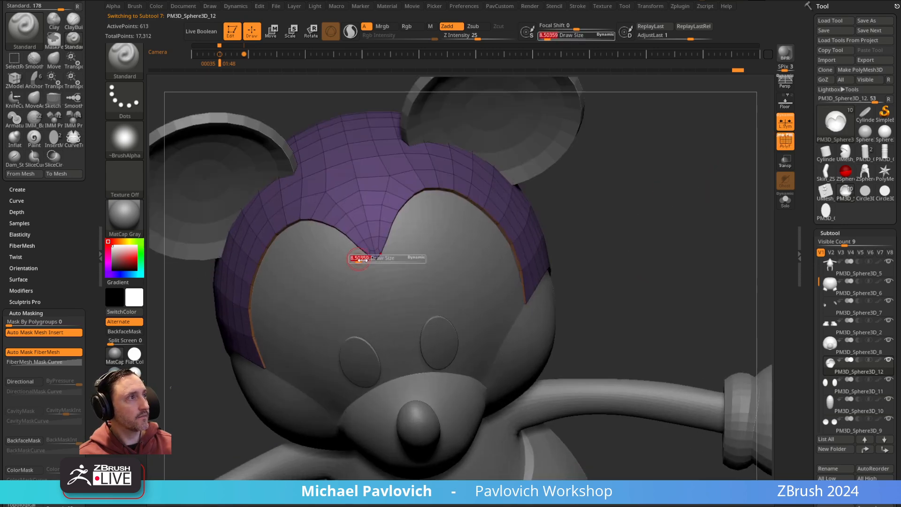
- Pull the hair shell's temple point forward above the cheek with the MoveAccu brush at a size of about 69
{"action": "key", "text": "b"}
{"action": "key", "text": "m"}
{"action": "key", "text": "v"}
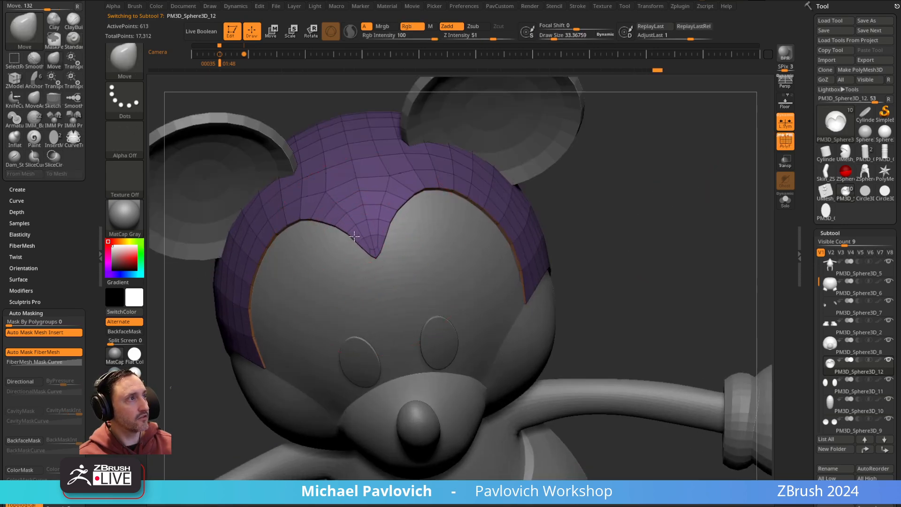
{"action": "left_click_drag", "start_coordinate": [526, 185], "coordinate": [612, 187]}
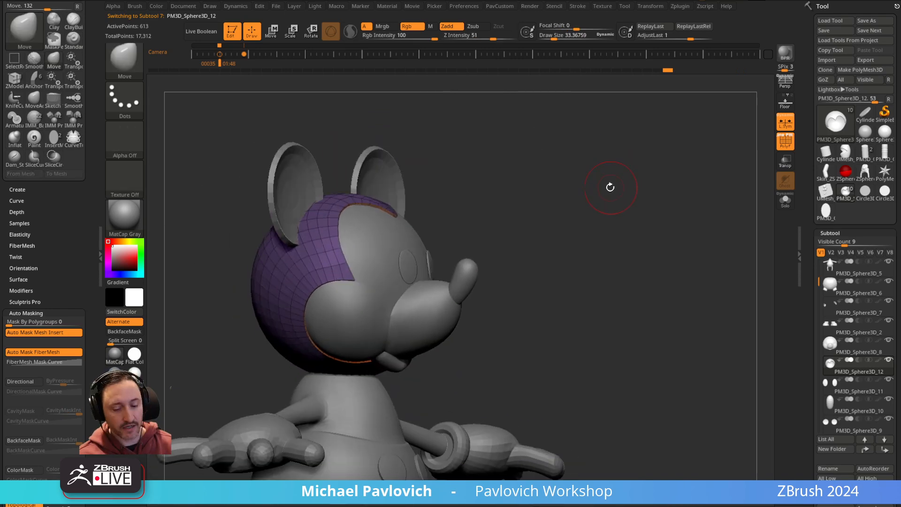
{"action": "key", "text": "s"}
{"action": "left_click_drag", "start_coordinate": [340, 299], "coordinate": [365, 291]}
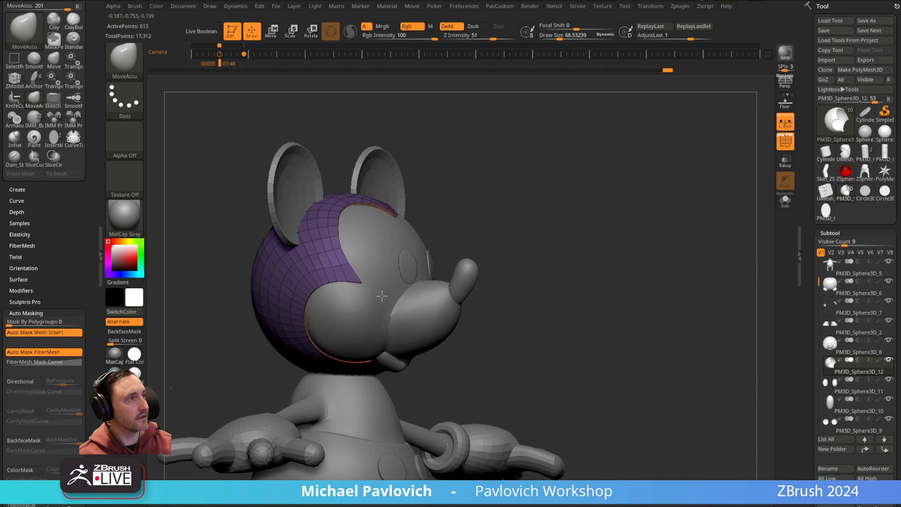
- Fine-tune the hair shell's border around the temple and jaw with the MoveAccu brush, reducing its size to about 29
{"action": "left_click_drag", "start_coordinate": [540, 162], "coordinate": [479, 234]}
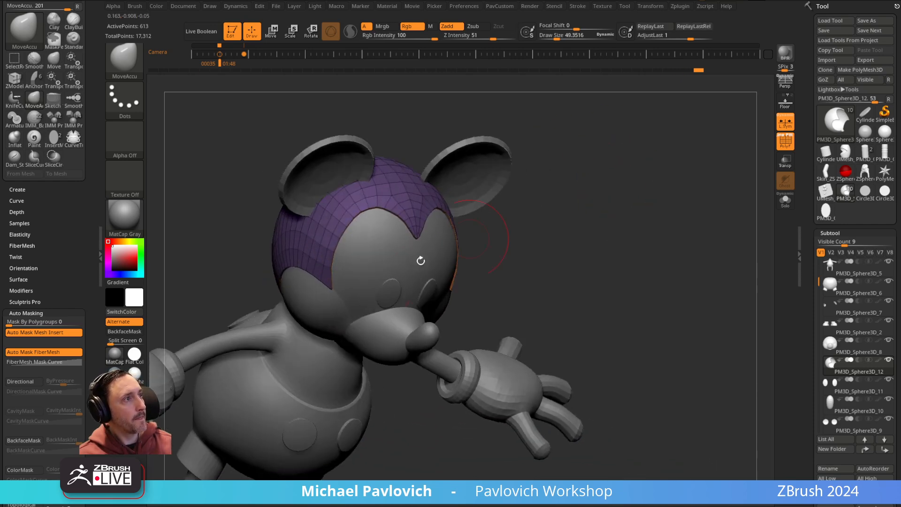
{"action": "left_click_drag", "start_coordinate": [564, 214], "coordinate": [630, 185]}
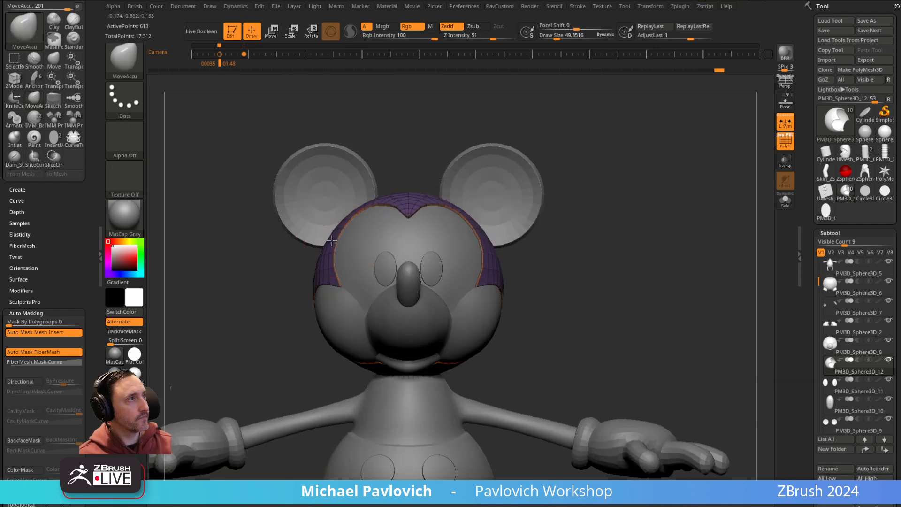
{"action": "left_click_drag", "start_coordinate": [655, 234], "coordinate": [604, 241]}
{"action": "key", "text": "s"}
{"action": "mouse_move", "coordinate": [603, 241]}
{"action": "left_mouse_down"}
{"action": "mouse_move", "coordinate": [610, 165]}
{"action": "mouse_move", "coordinate": [618, 212]}
{"action": "mouse_move", "coordinate": [599, 184]}
{"action": "mouse_move", "coordinate": [433, 260]}
{"action": "left_mouse_up"}
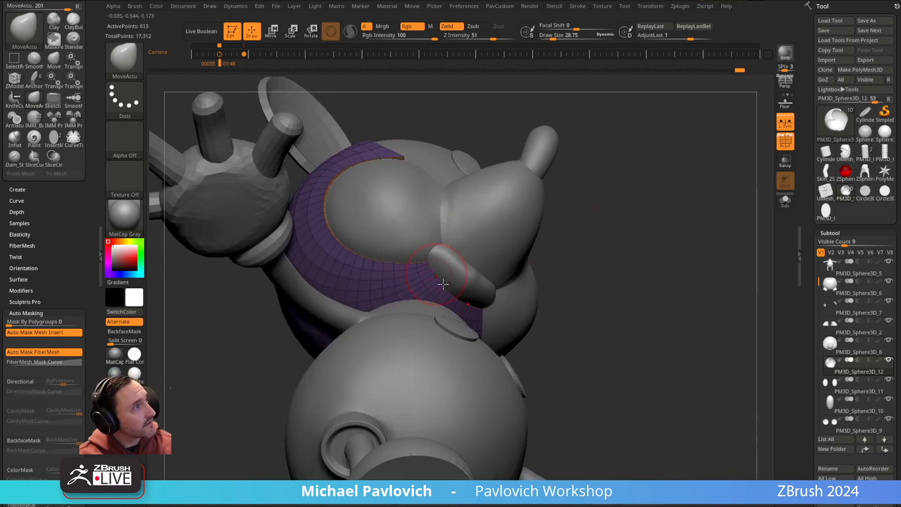
{"action": "left_click_drag", "start_coordinate": [659, 208], "coordinate": [612, 207]}
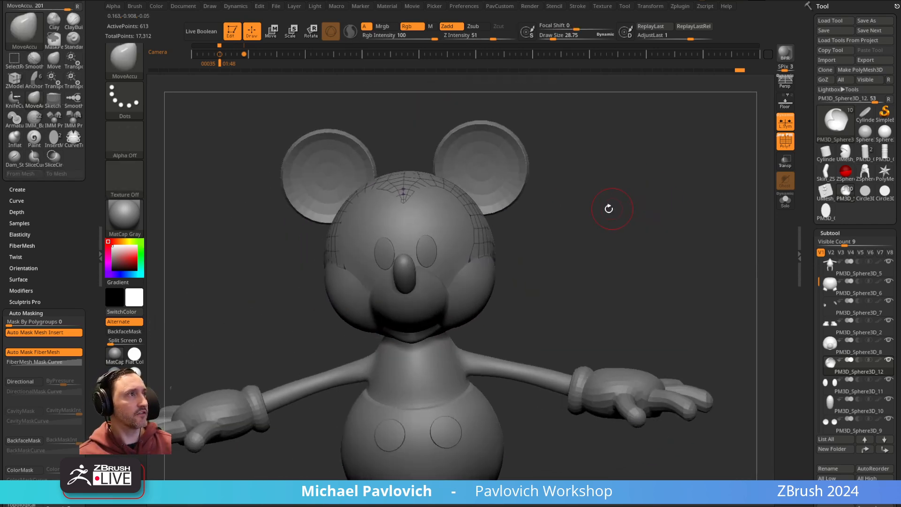
{"action": "left_click_drag", "start_coordinate": [594, 240], "coordinate": [657, 205]}
- Apply the hair shell's dynamic thickness as geometry, then re-enable Dynamic Subdiv with Thickness 0 and SmoothSubdiv 2
{"action": "left_click_drag", "start_coordinate": [812, 256], "coordinate": [804, 111]}
{"action": "left_click", "coordinate": [830, 187]}
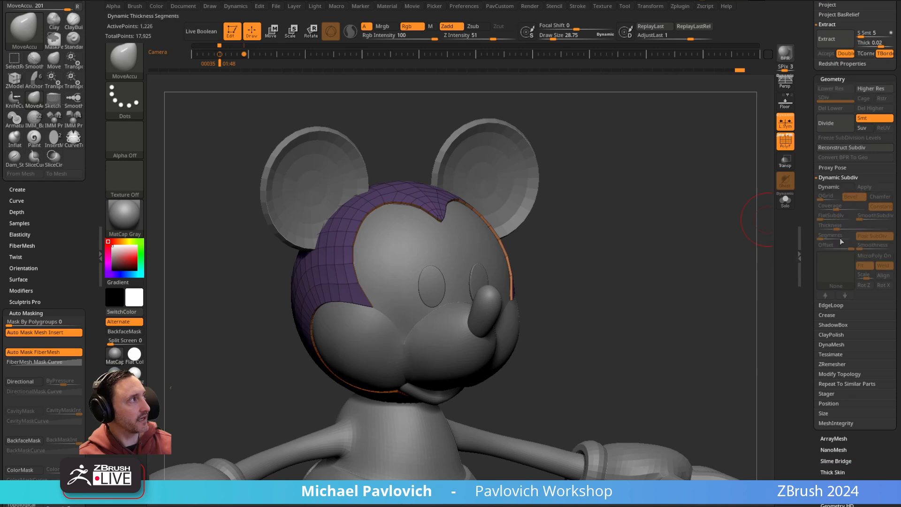
{"action": "left_click", "coordinate": [829, 188]}
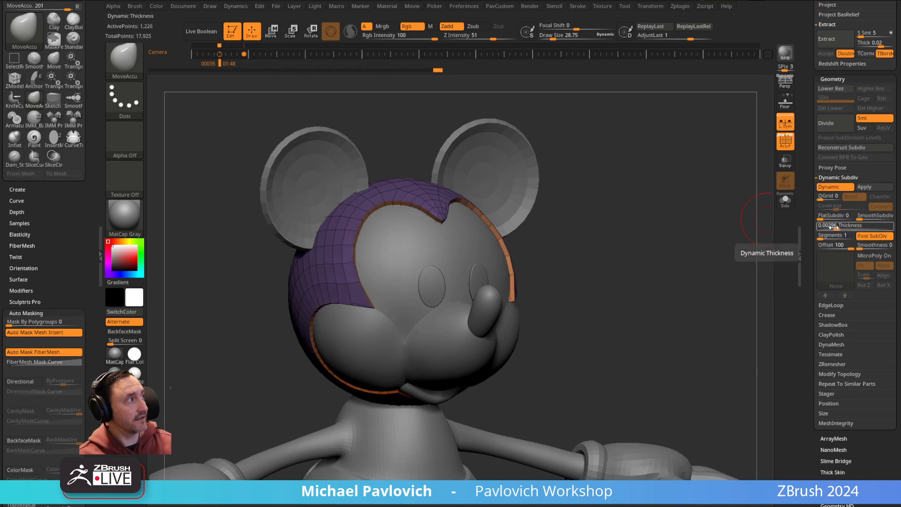
{"action": "left_click_drag", "start_coordinate": [833, 228], "coordinate": [807, 227]}
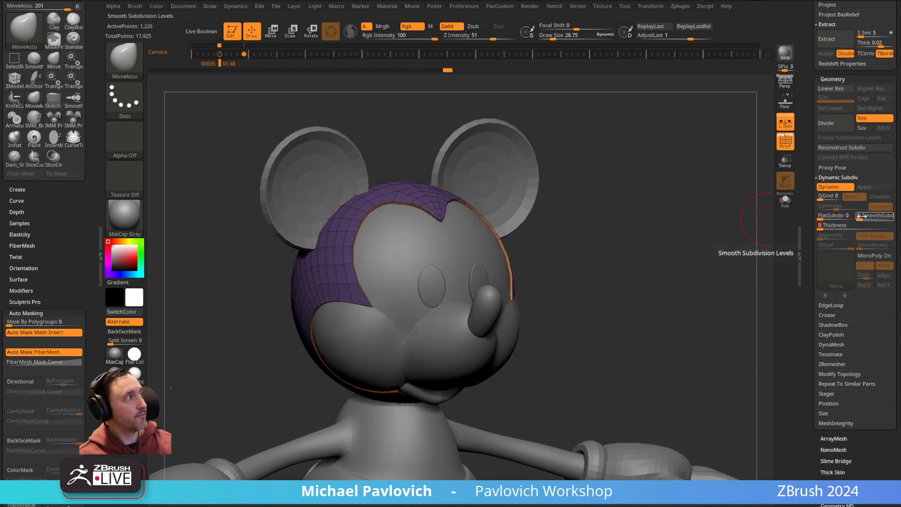
{"action": "left_click", "coordinate": [868, 215]}
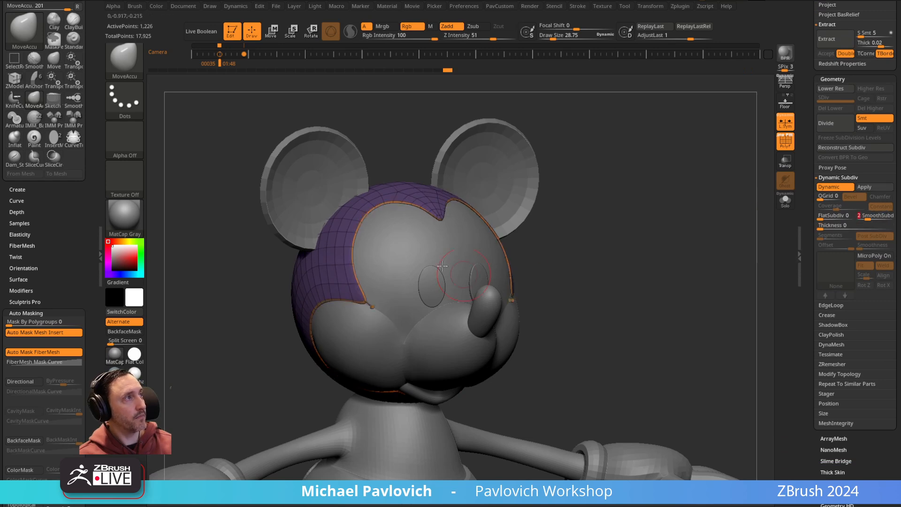
- Crease the hair shell's polygroup borders and its sharp edges with a crease tolerance of 45
{"action": "key", "text": "grave"}
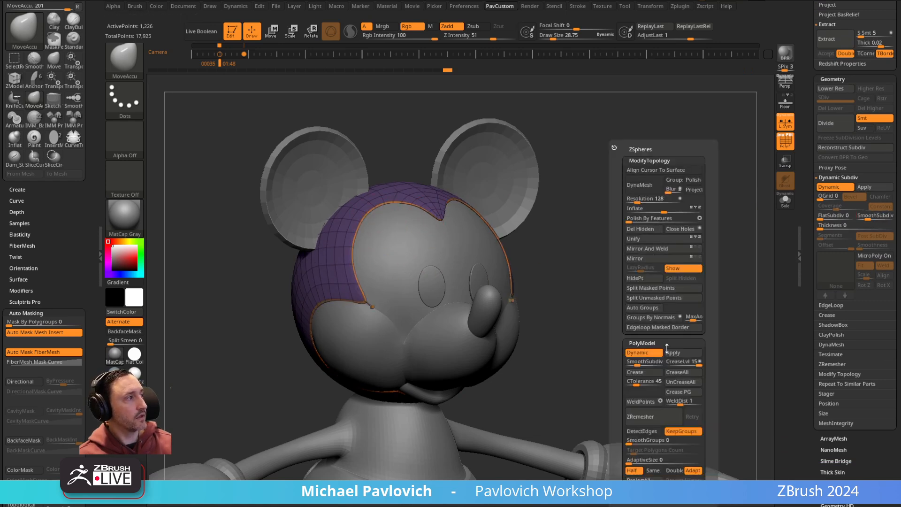
{"action": "left_click", "coordinate": [676, 392]}
{"action": "left_click_drag", "start_coordinate": [619, 254], "coordinate": [601, 254]}
{"action": "key", "text": "grave"}
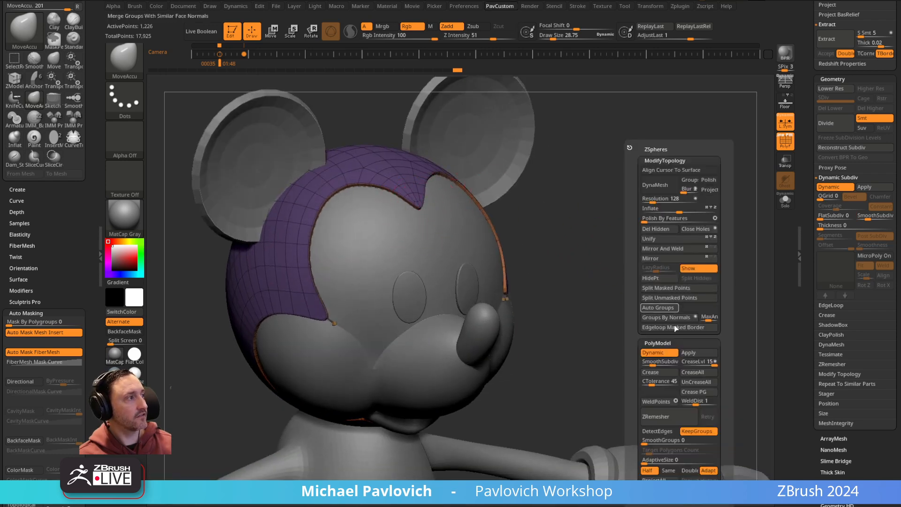
{"action": "left_click", "coordinate": [661, 372]}
- Refine the hair shell's forehead peak with the MoveAccu brush and polish the shell by features
{"action": "mouse_move", "coordinate": [611, 212]}
{"action": "left_mouse_down"}
{"action": "mouse_move", "coordinate": [607, 248]}
{"action": "mouse_move", "coordinate": [620, 226]}
{"action": "left_mouse_up"}
{"action": "key", "text": "s"}
{"action": "left_click_drag", "start_coordinate": [417, 246], "coordinate": [415, 245]}
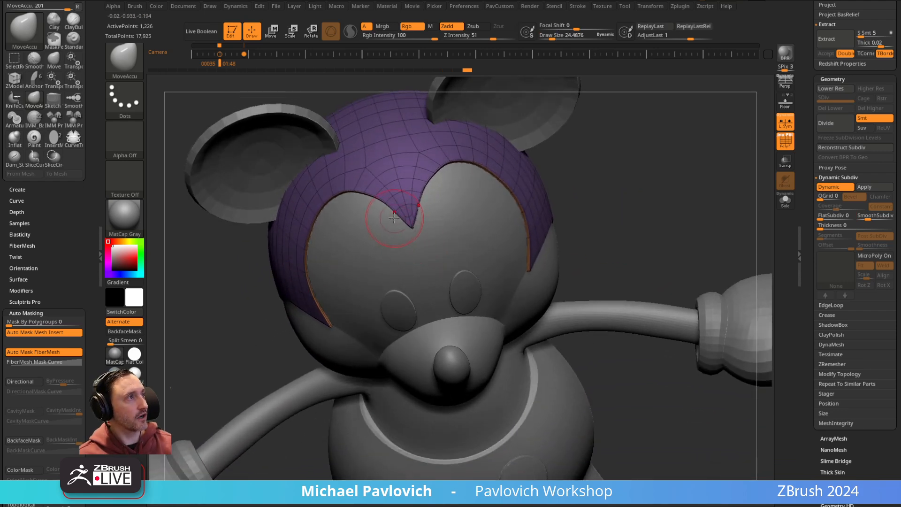
{"action": "mouse_move", "coordinate": [582, 170]}
{"action": "left_mouse_down"}
{"action": "mouse_move", "coordinate": [526, 192]}
{"action": "mouse_move", "coordinate": [444, 204]}
{"action": "left_mouse_up"}
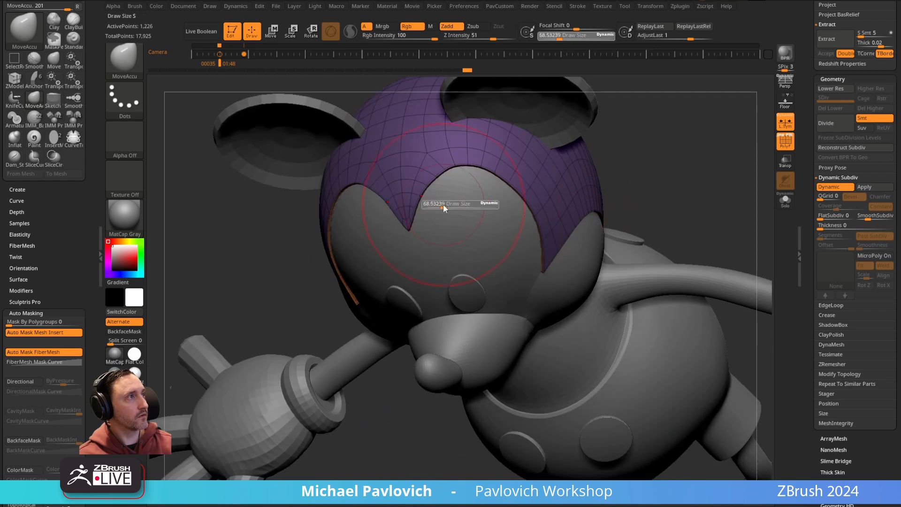
{"action": "left_click_drag", "start_coordinate": [671, 187], "coordinate": [629, 97], "text": "alt"}
{"action": "key", "text": "3"}
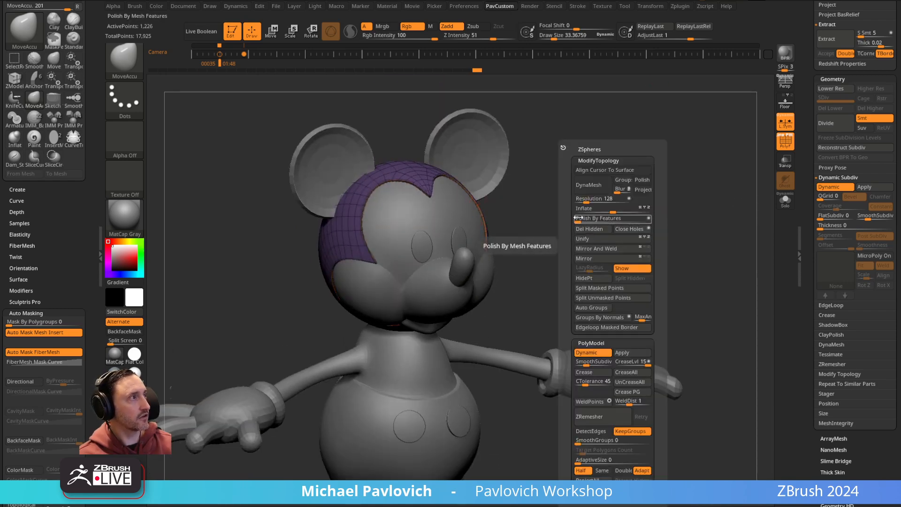
{"action": "left_click", "coordinate": [582, 218]}
- Select the gloves, enable dynamic subdivision on them, turn off the wireframe and frame the whole character
{"action": "left_click_drag", "start_coordinate": [518, 157], "coordinate": [565, 272]}
{"action": "left_click", "coordinate": [571, 297], "text": "alt"}
{"action": "key", "text": "d"}
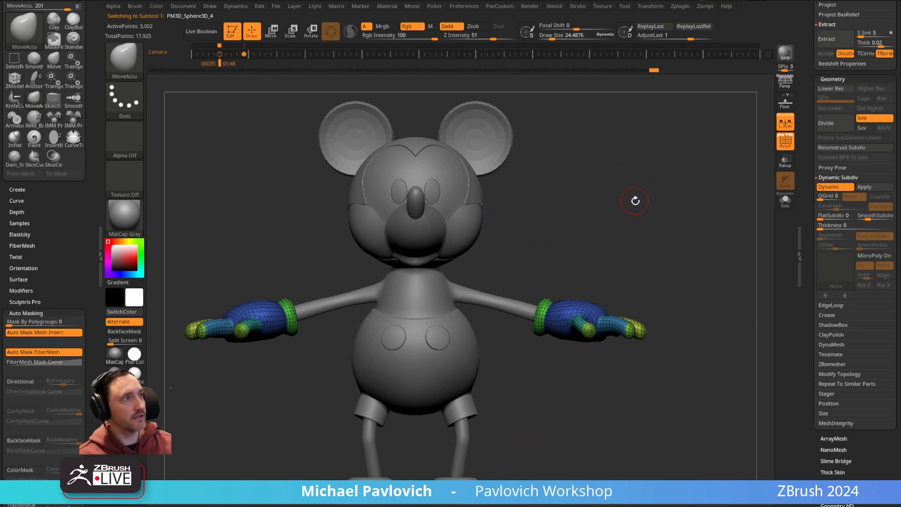
{"action": "key", "text": "shift+f"}
{"action": "key", "text": "f"}
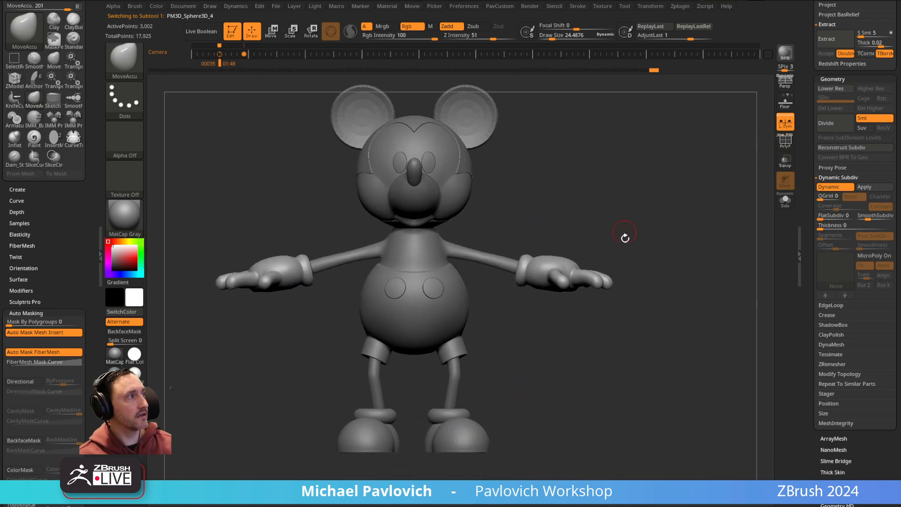
- Select the shorts and reshape their rounded underside with the Move brush at a size of about 87
{"action": "left_click", "coordinate": [459, 414], "text": "alt"}
{"action": "left_click_drag", "start_coordinate": [553, 350], "coordinate": [532, 342]}
{"action": "left_click", "coordinate": [561, 348], "text": "alt"}
{"action": "key", "text": "space"}
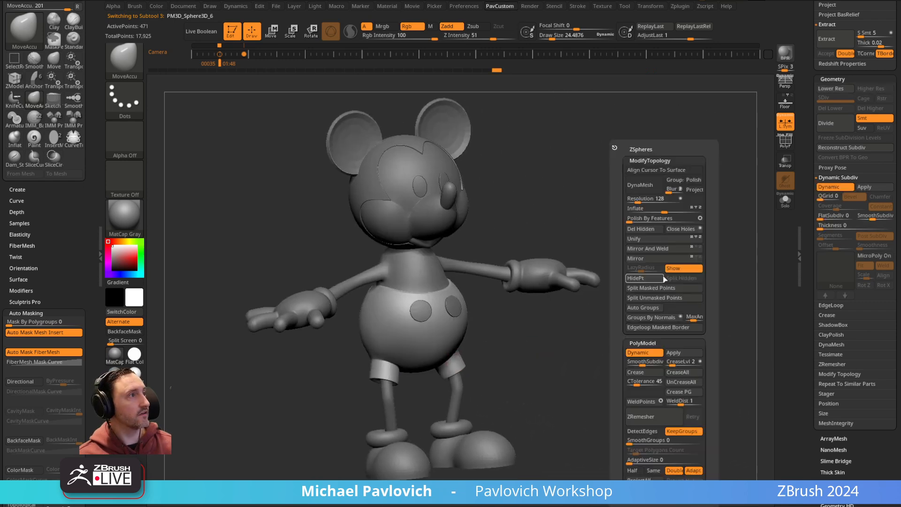
{"action": "left_click_drag", "start_coordinate": [555, 387], "coordinate": [490, 343]}
{"action": "left_click_drag", "start_coordinate": [552, 368], "coordinate": [473, 376]}
{"action": "key", "text": "b"}
{"action": "key", "text": "m"}
{"action": "key", "text": "v"}
{"action": "key", "text": "s"}
{"action": "mouse_move", "coordinate": [473, 375]}
{"action": "left_mouse_down"}
{"action": "mouse_move", "coordinate": [486, 375]}
{"action": "mouse_move", "coordinate": [443, 355]}
{"action": "left_mouse_up"}
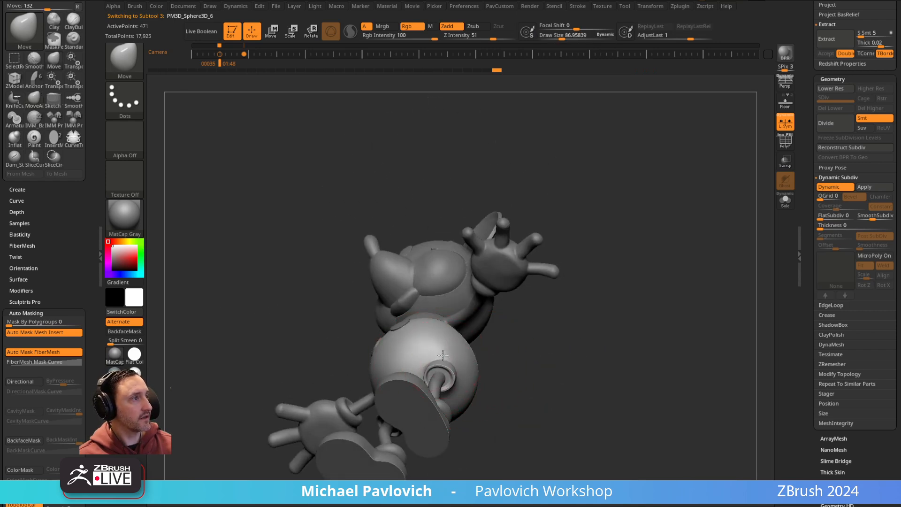
{"action": "left_click_drag", "start_coordinate": [519, 343], "coordinate": [499, 394]}
{"action": "mouse_move", "coordinate": [505, 352]}
{"action": "left_mouse_down"}
{"action": "mouse_move", "coordinate": [545, 371]}
{"action": "mouse_move", "coordinate": [559, 366]}
{"action": "mouse_move", "coordinate": [475, 349]}
{"action": "left_mouse_up"}
- Switch to the Standard brush at a size of about 21, select the ears and enable dynamic subdivision on them
{"action": "key", "text": "s"}
{"action": "key", "text": "b"}
{"action": "key", "text": "s"}
{"action": "key", "text": "t"}
{"action": "left_click_drag", "start_coordinate": [488, 355], "coordinate": [489, 326], "text": "alt"}
{"action": "left_click_drag", "start_coordinate": [580, 256], "coordinate": [547, 252]}
{"action": "left_click", "coordinate": [445, 215], "text": "alt"}
{"action": "left_click_drag", "start_coordinate": [535, 141], "coordinate": [558, 253], "text": "alt"}
{"action": "left_click_drag", "start_coordinate": [559, 230], "coordinate": [597, 234]}
{"action": "left_click_drag", "start_coordinate": [592, 187], "coordinate": [646, 175], "text": "alt"}
{"action": "left_click_drag", "start_coordinate": [626, 207], "coordinate": [374, 234]}
{"action": "key", "text": "d"}
{"action": "left_click_drag", "start_coordinate": [560, 248], "coordinate": [588, 237]}
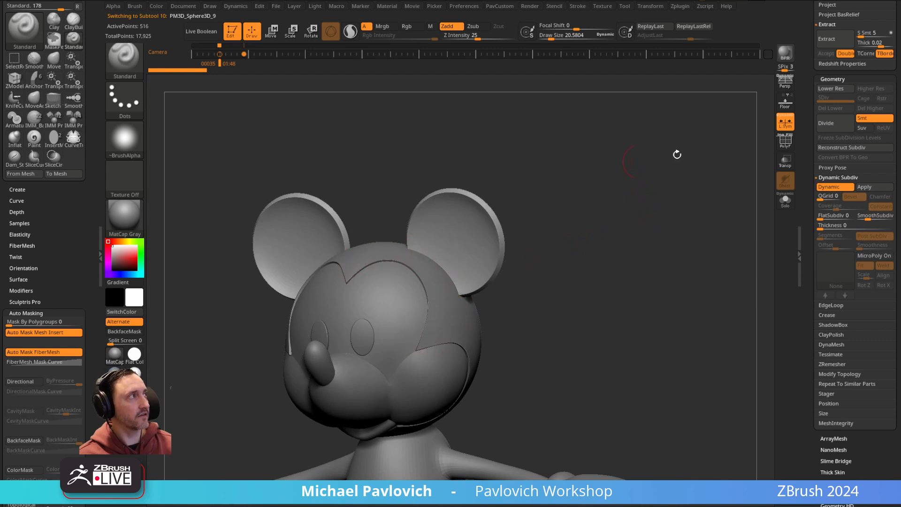
- Display the wireframe, select the hair shell and reorder its subtool to sit directly below the ears
{"action": "left_click_drag", "start_coordinate": [760, 136], "coordinate": [733, 161]}
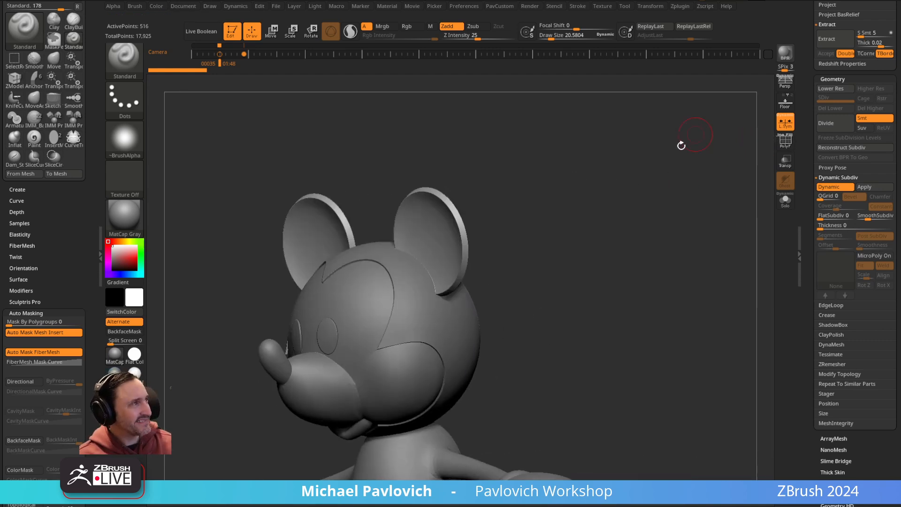
{"action": "left_click_drag", "start_coordinate": [690, 135], "coordinate": [685, 169], "text": "shift"}
{"action": "key", "text": "shift+f"}
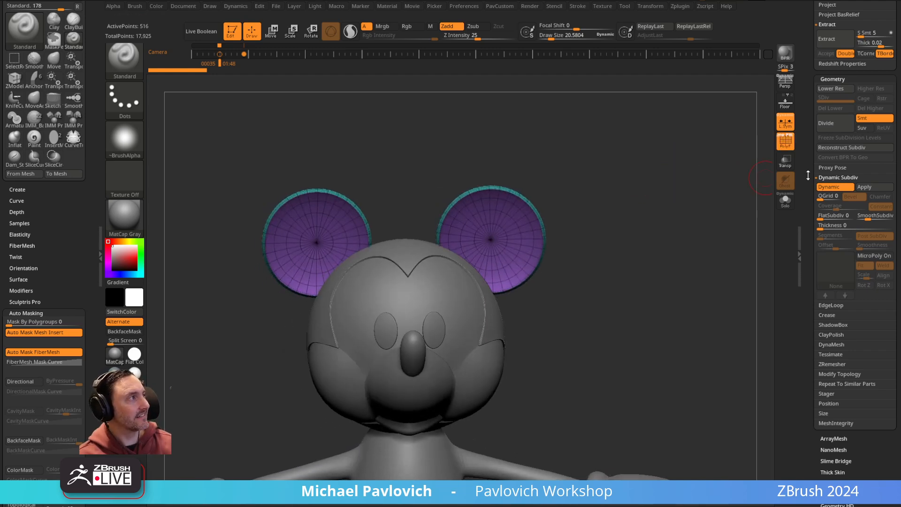
{"action": "left_click_drag", "start_coordinate": [812, 178], "coordinate": [798, 254]}
{"action": "left_click_drag", "start_coordinate": [702, 254], "coordinate": [654, 318], "text": "alt"}
{"action": "left_click_drag", "start_coordinate": [805, 167], "coordinate": [801, 256]}
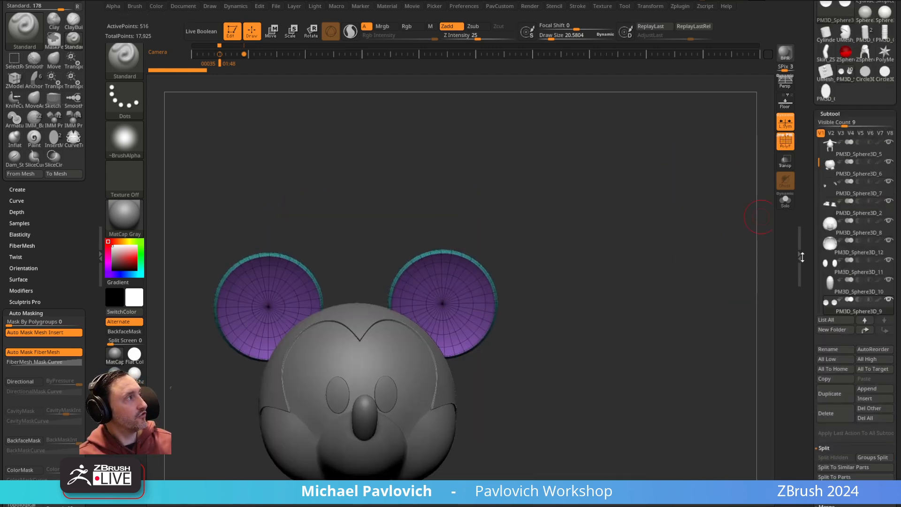
{"action": "left_click", "coordinate": [381, 313], "text": "alt"}
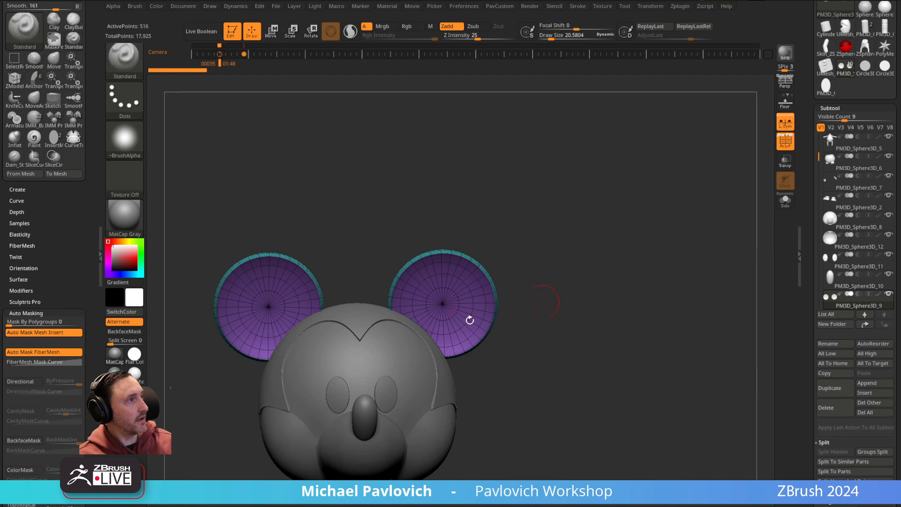
{"action": "left_click", "coordinate": [884, 324], "text": "shift"}
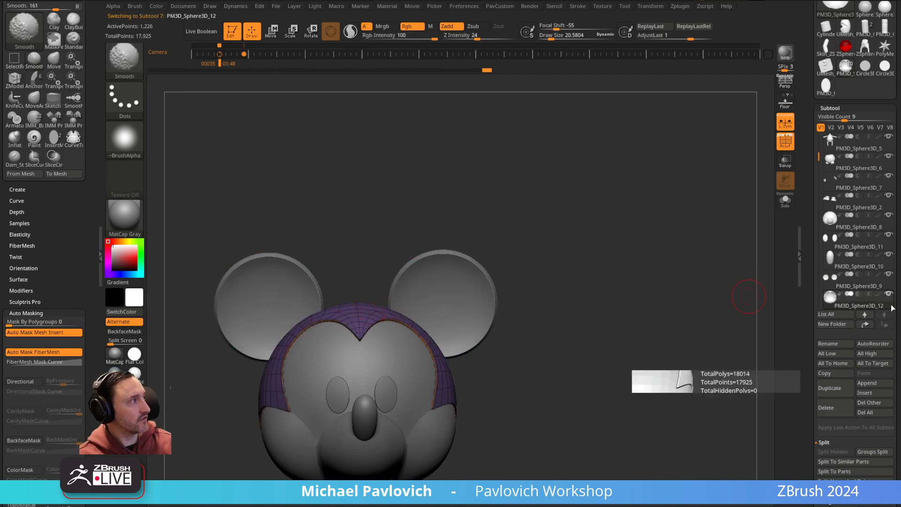
- Hide every subtool except the hair shell and the ears, and make the hair shell active
{"action": "left_click", "coordinate": [888, 294], "text": "shift"}
{"action": "left_click", "coordinate": [888, 274]}
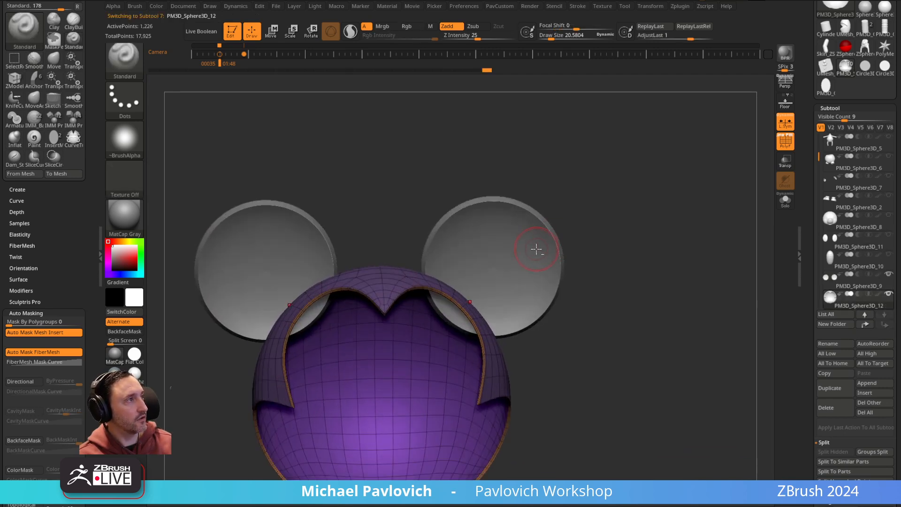
{"action": "left_click", "coordinate": [554, 224], "text": "alt"}
{"action": "mouse_move", "coordinate": [646, 233]}
{"action": "left_mouse_down"}
{"action": "mouse_move", "coordinate": [636, 197]}
{"action": "mouse_move", "coordinate": [623, 216]}
{"action": "mouse_move", "coordinate": [630, 181]}
{"action": "mouse_move", "coordinate": [650, 193]}
{"action": "mouse_move", "coordinate": [668, 179]}
{"action": "mouse_move", "coordinate": [652, 229]}
{"action": "mouse_move", "coordinate": [598, 253]}
{"action": "mouse_move", "coordinate": [655, 215]}
{"action": "mouse_move", "coordinate": [670, 233]}
{"action": "mouse_move", "coordinate": [649, 209]}
{"action": "mouse_move", "coordinate": [662, 210]}
{"action": "mouse_move", "coordinate": [645, 220]}
{"action": "left_mouse_up"}
{"action": "key", "text": "s"}
{"action": "mouse_move", "coordinate": [645, 221]}
{"action": "left_mouse_down"}
{"action": "mouse_move", "coordinate": [654, 222]}
{"action": "mouse_move", "coordinate": [644, 218]}
{"action": "mouse_move", "coordinate": [652, 223]}
{"action": "mouse_move", "coordinate": [659, 205]}
{"action": "left_mouse_up"}
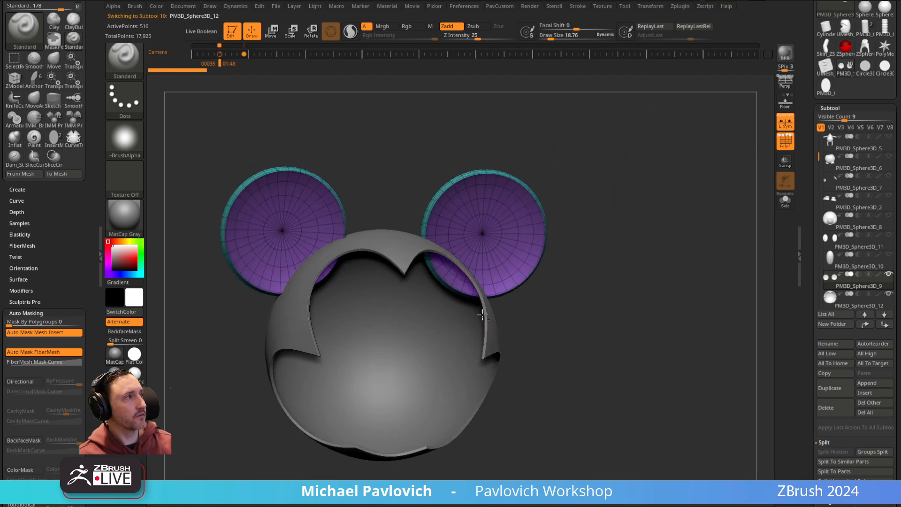
{"action": "left_click", "coordinate": [471, 322], "text": "alt"}
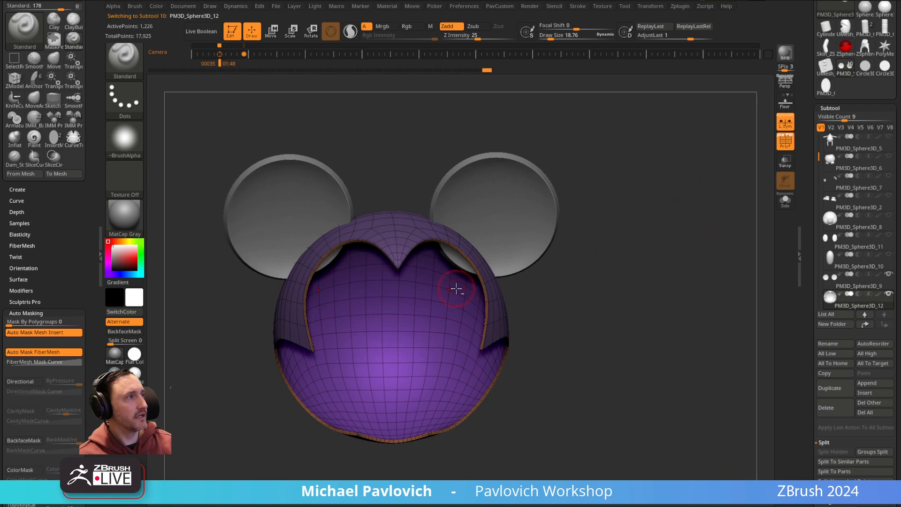
- Push the hair shell's inner surface inward with the ZModeler brush to give the shell a thick wall
{"action": "key", "text": "b"}
{"action": "key", "text": "z"}
{"action": "key", "text": "m"}
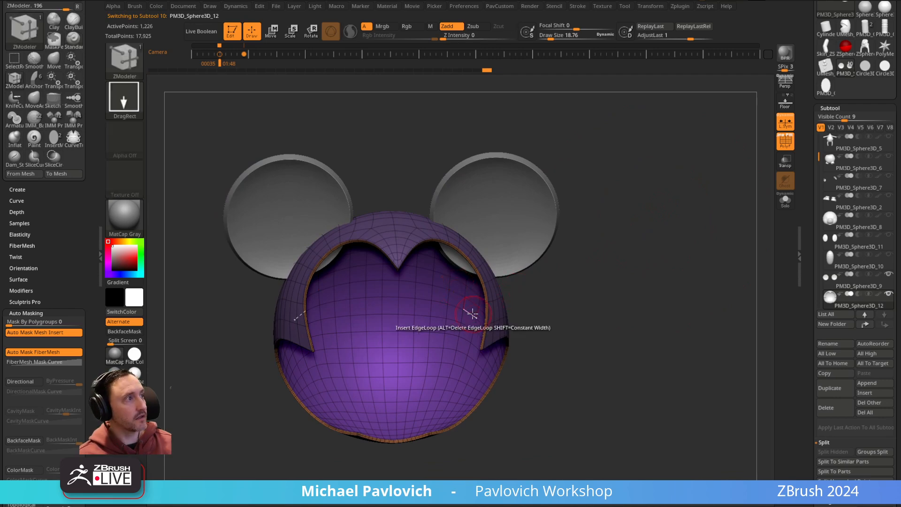
{"action": "key", "text": "space"}
{"action": "left_click", "coordinate": [479, 301]}
{"action": "left_click_drag", "start_coordinate": [455, 300], "coordinate": [422, 322]}
- Regroup the thickened hair shell's polygons by normals
{"action": "left_click_drag", "start_coordinate": [674, 231], "coordinate": [629, 232]}
{"action": "key", "text": "space"}
{"action": "left_click", "coordinate": [625, 317]}
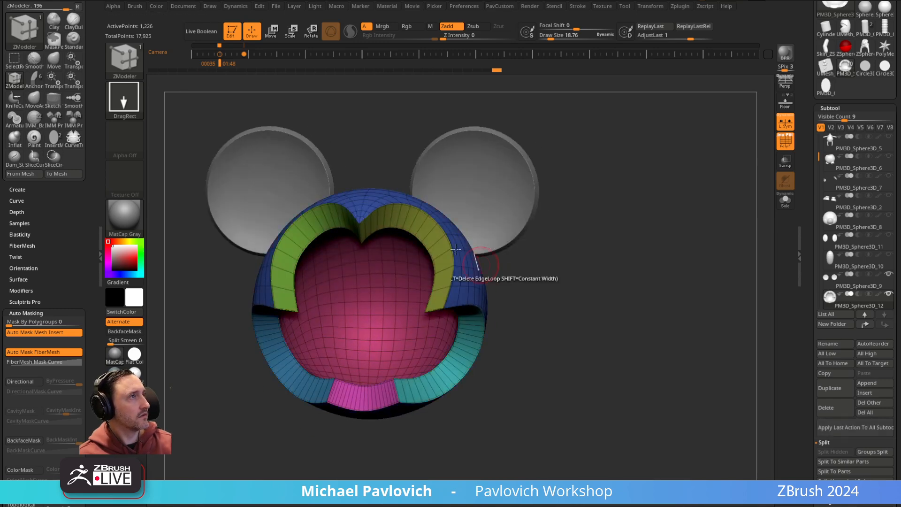
- Select the ears and merge the hair shell below them into the same subtool
{"action": "left_click_drag", "start_coordinate": [594, 143], "coordinate": [594, 167]}
{"action": "left_click", "coordinate": [517, 214], "text": "alt"}
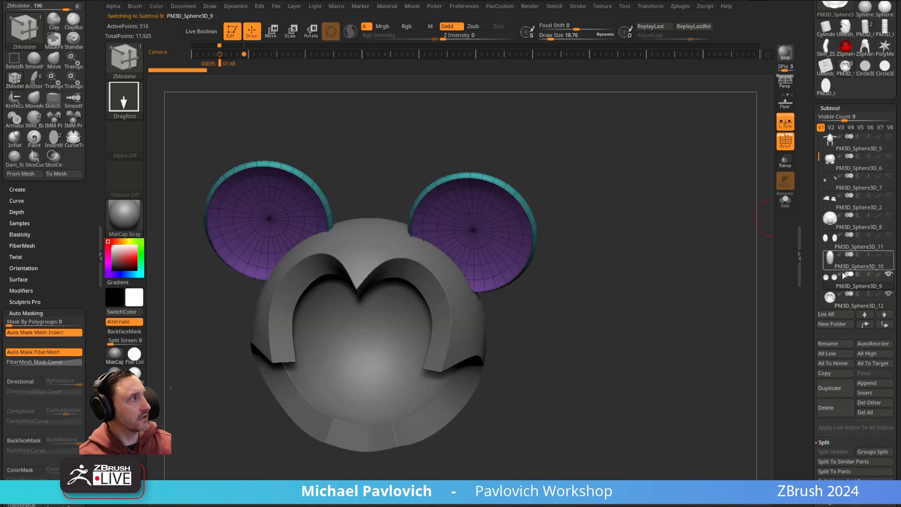
{"action": "key", "text": "ctrl"}
{"action": "key", "text": "ctrl+m"}
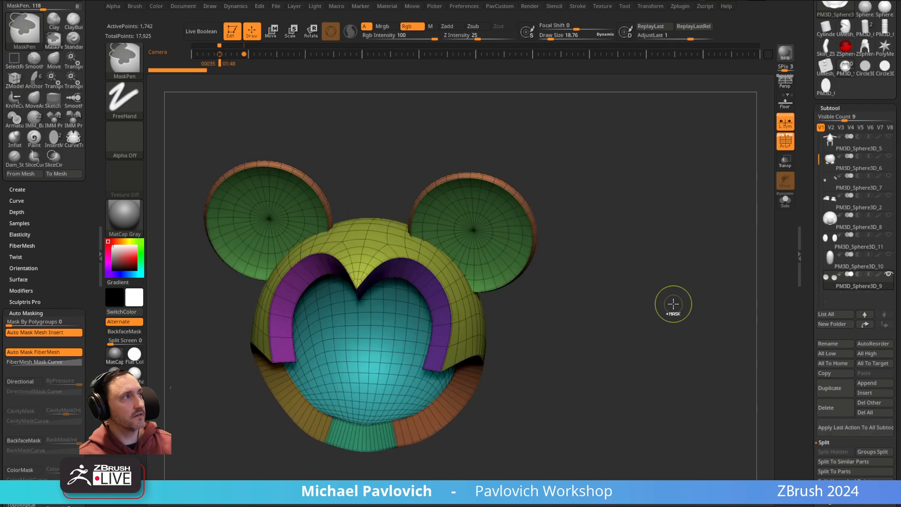
- Reset the gizmo's orientation and remesh the merged ears and hair shell into one mesh with Remesh By Union
{"action": "key", "text": "w"}
{"action": "left_click_drag", "start_coordinate": [666, 295], "coordinate": [667, 286], "text": "shift"}
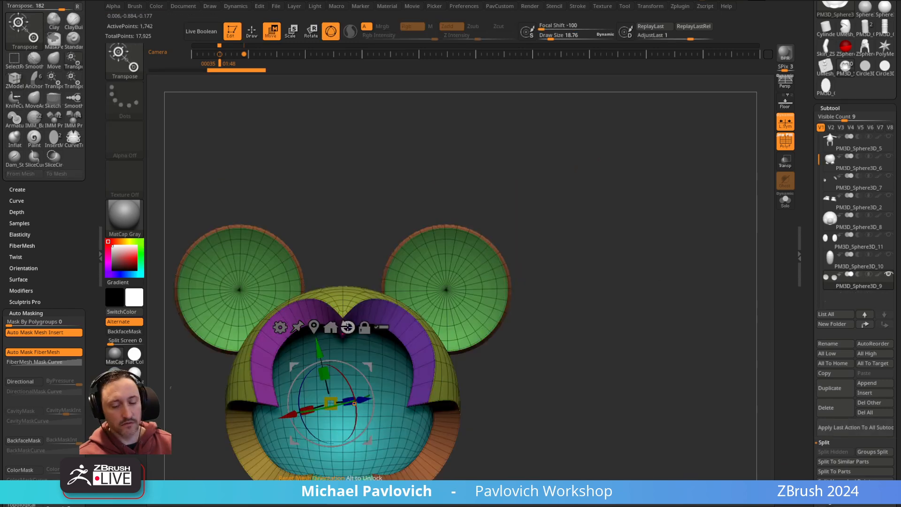
{"action": "left_click", "coordinate": [348, 327]}
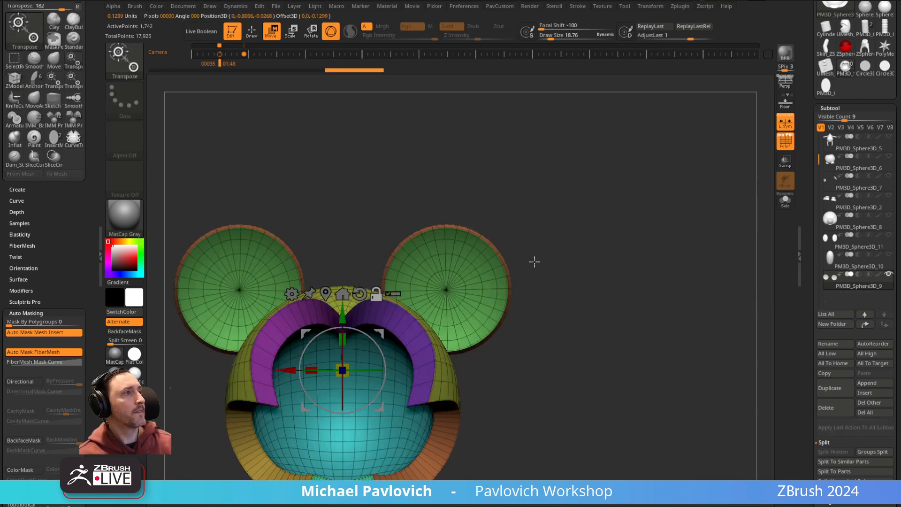
{"action": "left_click_drag", "start_coordinate": [513, 267], "coordinate": [529, 239], "text": "alt"}
{"action": "key", "text": "q"}
{"action": "key", "text": "w"}
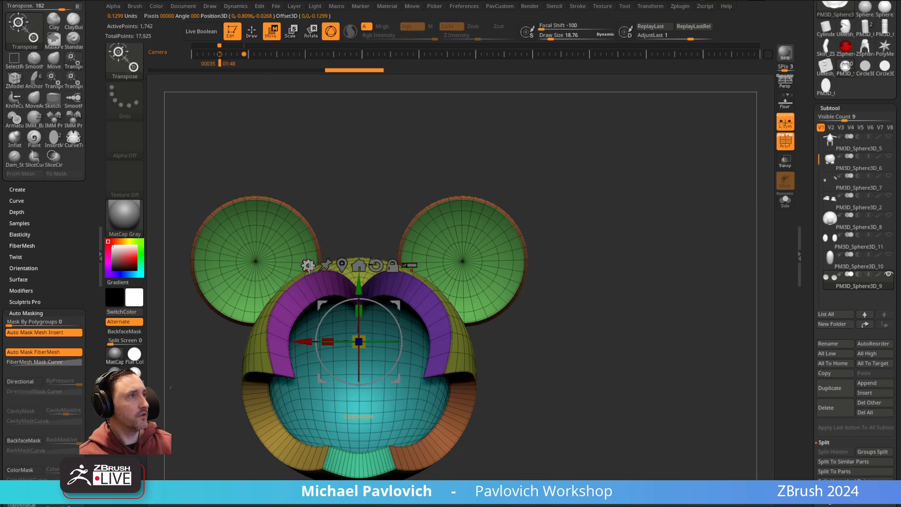
{"action": "left_click", "coordinate": [309, 266]}
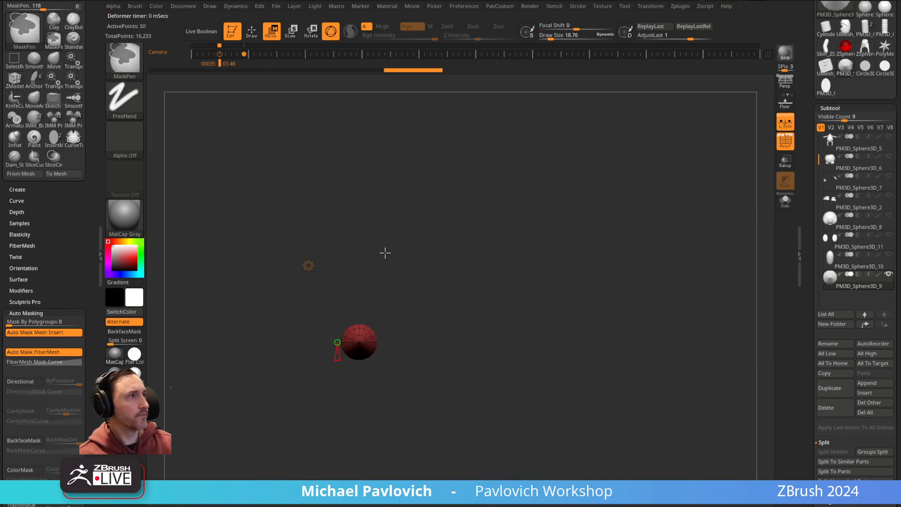
{"action": "left_click", "coordinate": [308, 266]}
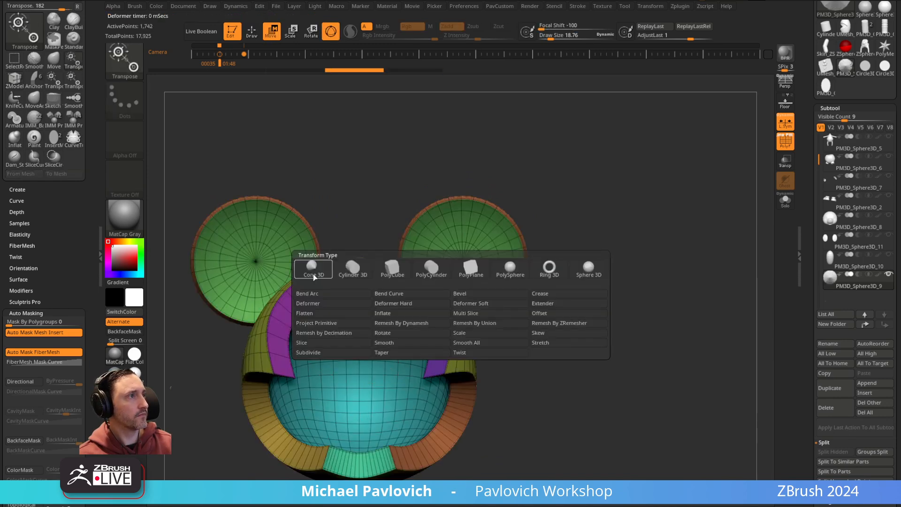
{"action": "left_click", "coordinate": [485, 324]}
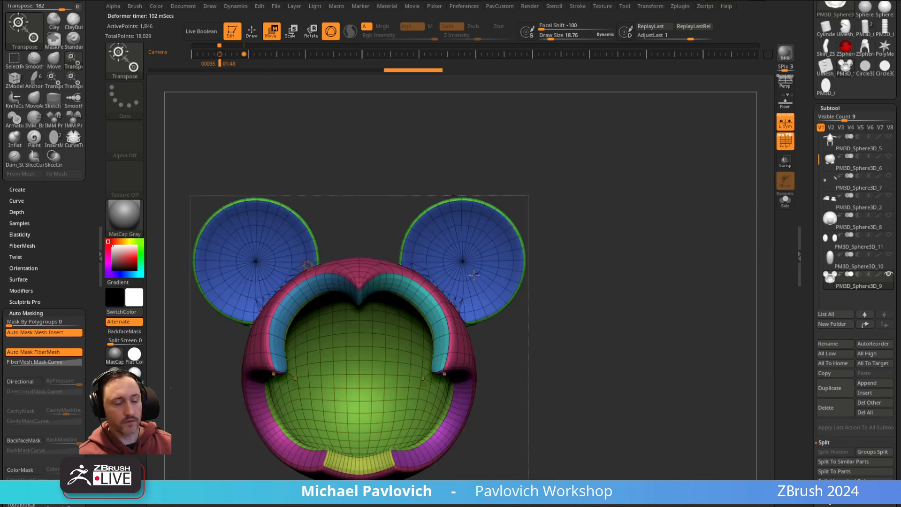
- Turn off dynamic subdivision and set ZRemesher to Same and KeepGroups, with AdaptiveSize 0 and SmoothGroups 0
{"action": "key", "text": "shift+d"}
{"action": "key", "text": "q"}
{"action": "mouse_move", "coordinate": [624, 245]}
{"action": "left_mouse_down", "text": "alt"}
{"action": "mouse_move", "coordinate": [632, 228]}
{"action": "mouse_move", "coordinate": [613, 242]}
{"action": "mouse_move", "coordinate": [620, 236]}
{"action": "left_mouse_up", "text": "alt"}
{"action": "key", "text": "3"}
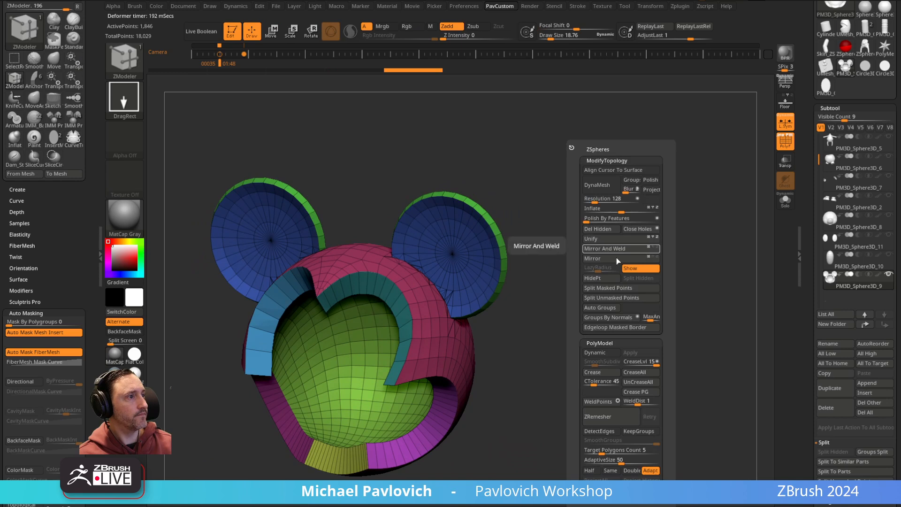
{"action": "left_click", "coordinate": [613, 471]}
{"action": "left_click_drag", "start_coordinate": [619, 462], "coordinate": [585, 462]}
{"action": "left_click", "coordinate": [635, 433]}
{"action": "left_click_drag", "start_coordinate": [631, 440], "coordinate": [587, 439]}
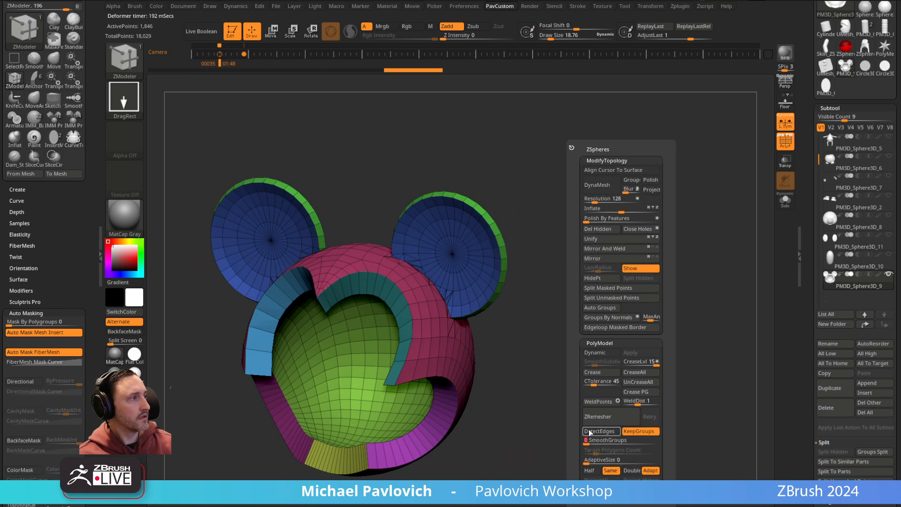
- Try ZRemeshing the united ears and hair shell, and check the resulting topology from several angles
{"action": "left_click", "coordinate": [617, 418]}
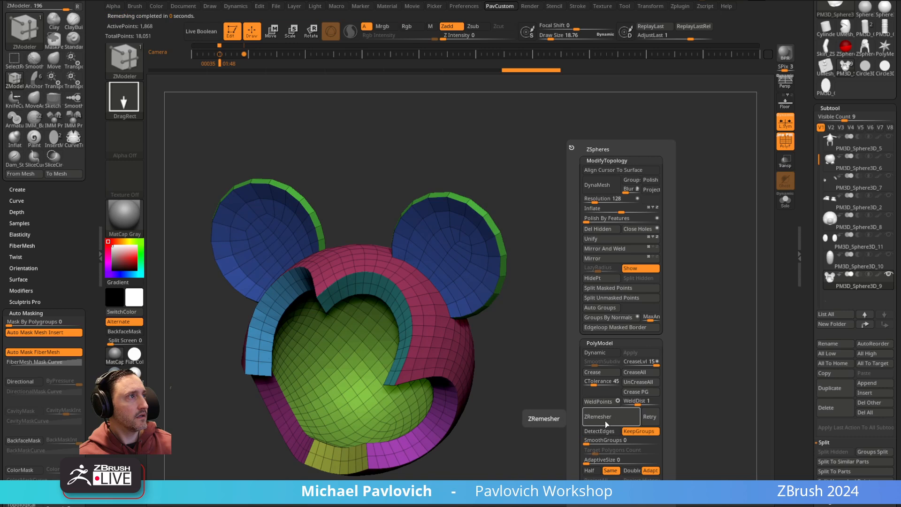
{"action": "left_click_drag", "start_coordinate": [539, 256], "coordinate": [339, 265]}
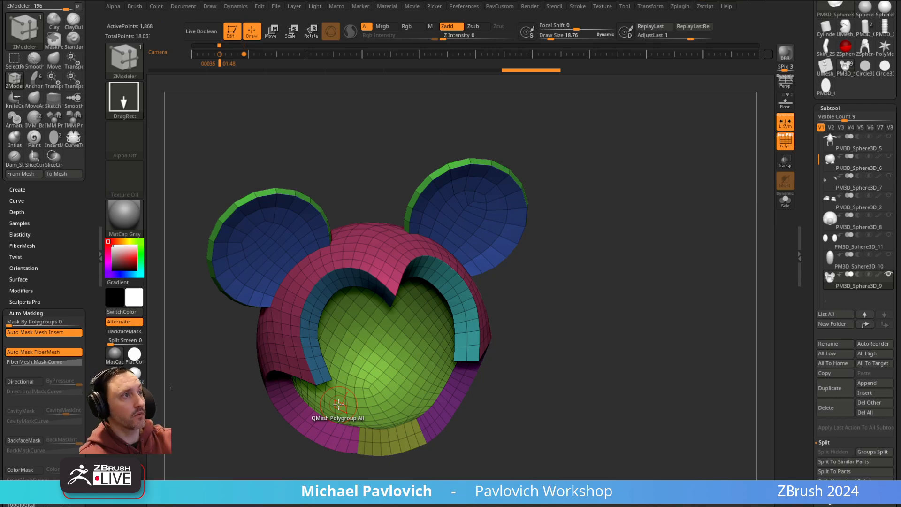
{"action": "left_click_drag", "start_coordinate": [595, 294], "coordinate": [563, 255]}
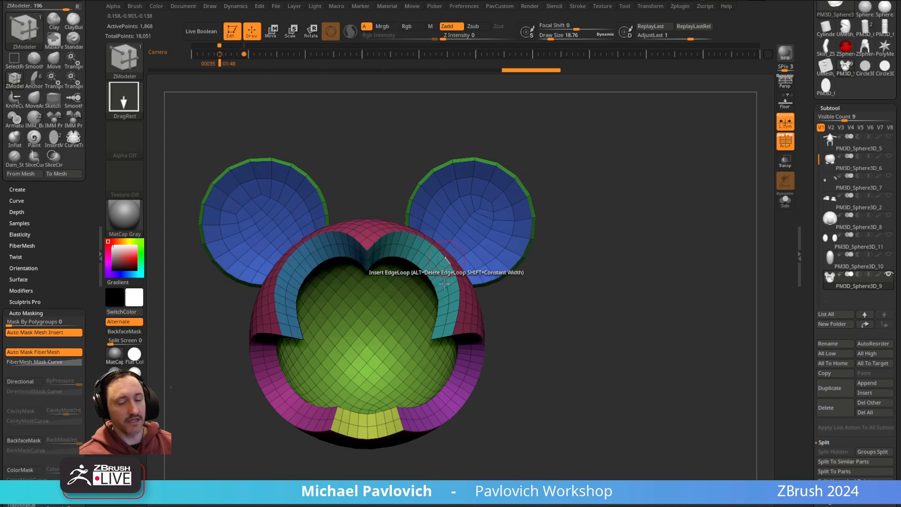
{"action": "left_click_drag", "start_coordinate": [615, 201], "coordinate": [595, 234], "text": "alt"}
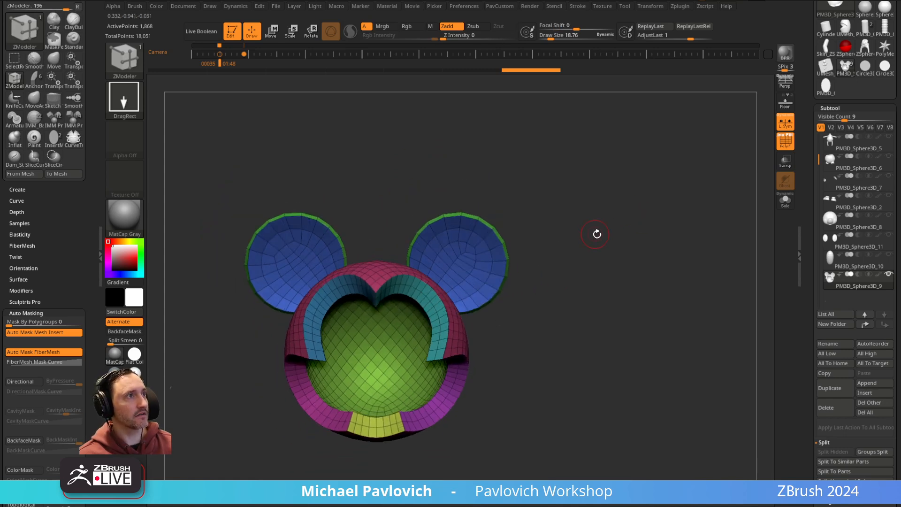
- Try Mirror And Weld on the remeshed ears and hair shell, and undo both it and the remesh
{"action": "key", "text": "space"}
{"action": "left_click", "coordinate": [595, 251]}
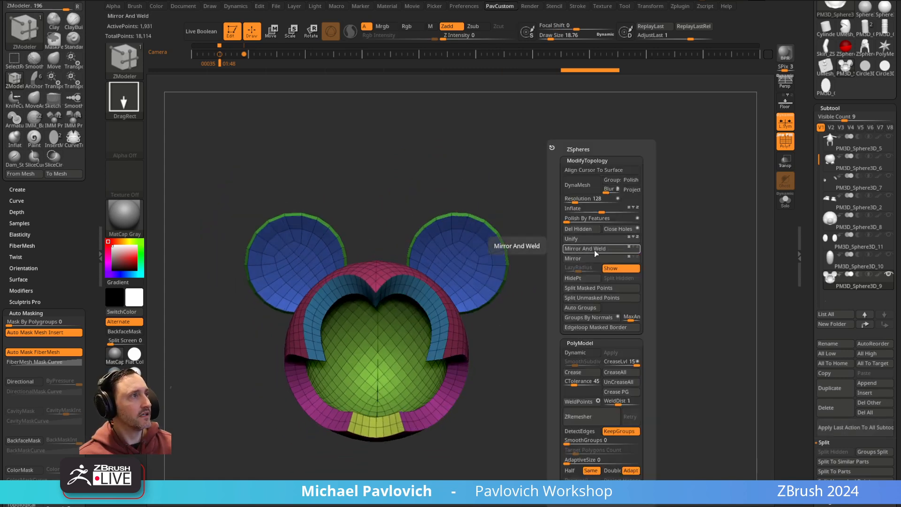
{"action": "key", "text": "ctrl+z"}
{"action": "left_click_drag", "start_coordinate": [604, 215], "coordinate": [600, 264]}
{"action": "key", "text": "space"}
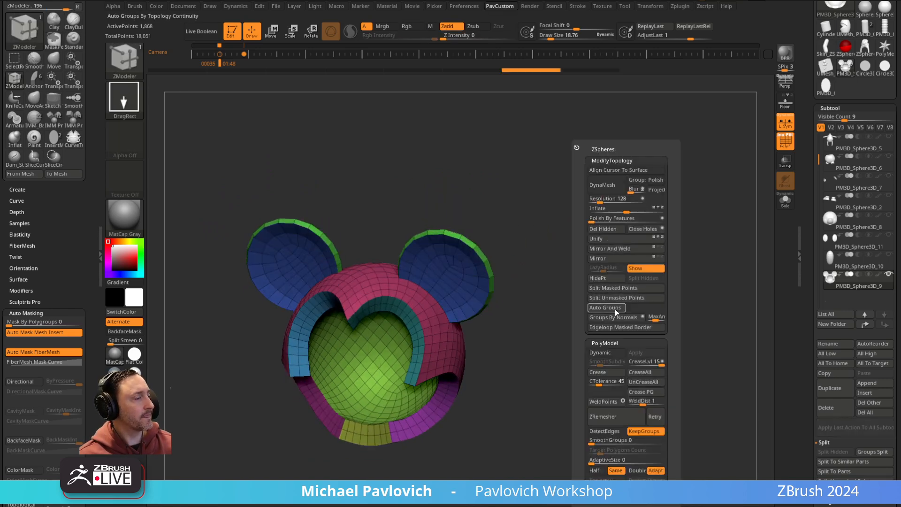
{"action": "left_click_drag", "start_coordinate": [505, 263], "coordinate": [631, 219]}
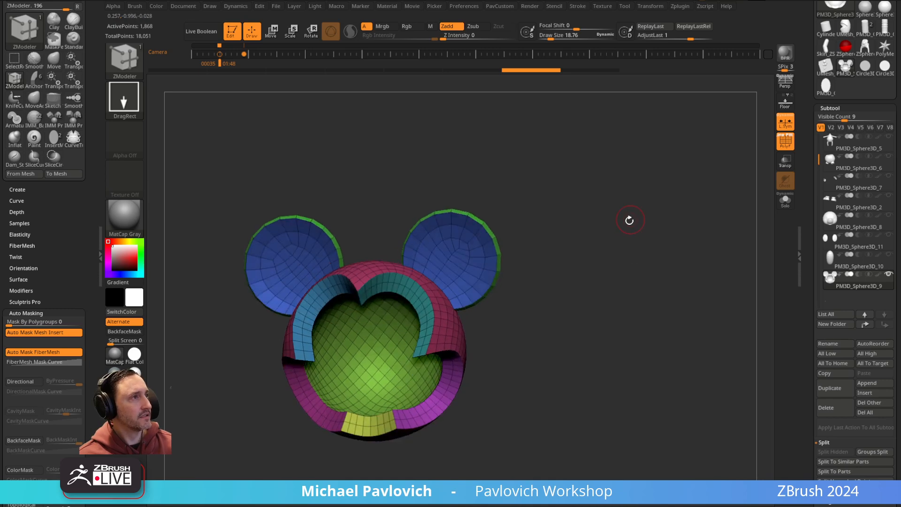
{"action": "key", "text": "ctrl+z"}
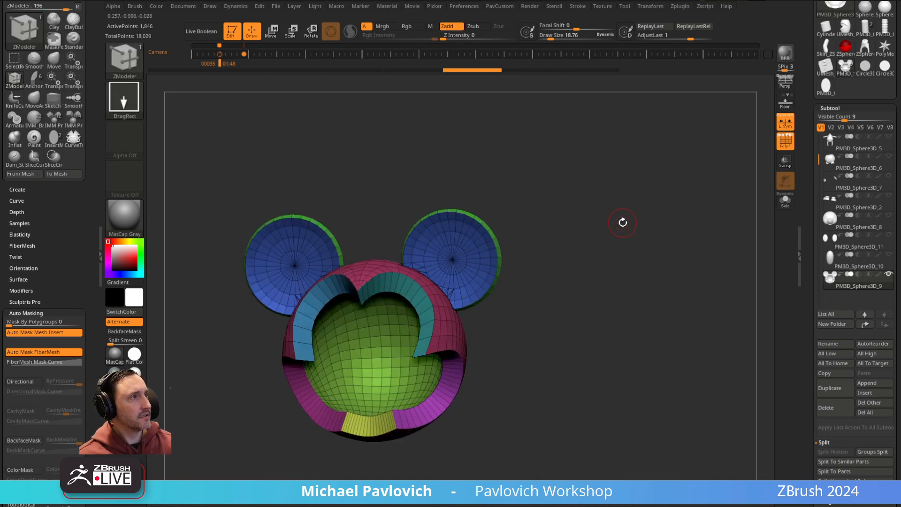
- ZRemesh the united ears and hair shell again with its polygroups kept
{"action": "left_click_drag", "start_coordinate": [616, 225], "coordinate": [621, 242]}
{"action": "key", "text": "4"}
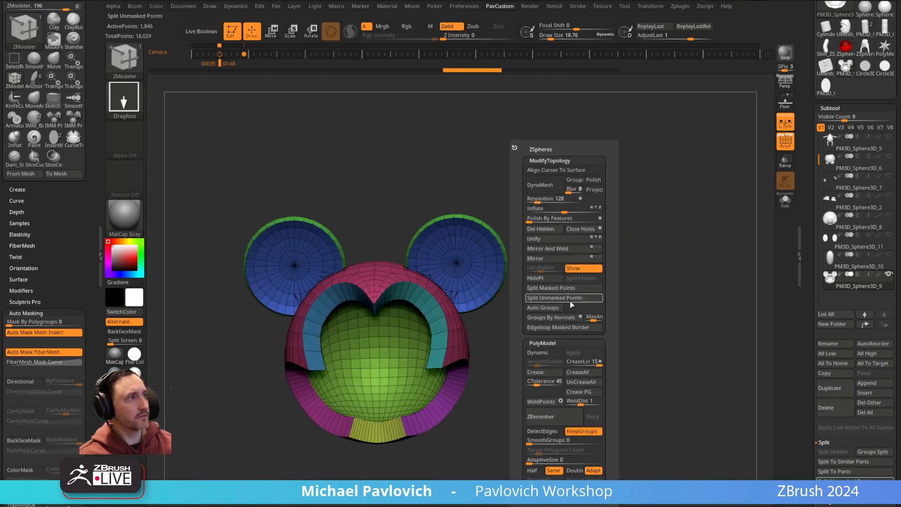
{"action": "left_click", "coordinate": [541, 416]}
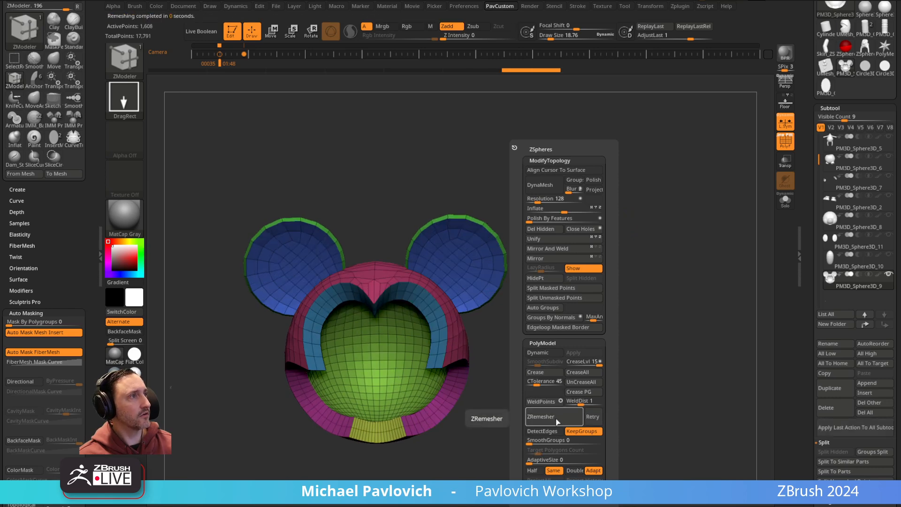
- Turn on dynamic subdivision with more smooth levels, set the crease level to 2, and crease the mesh's edges
{"action": "key", "text": "4"}
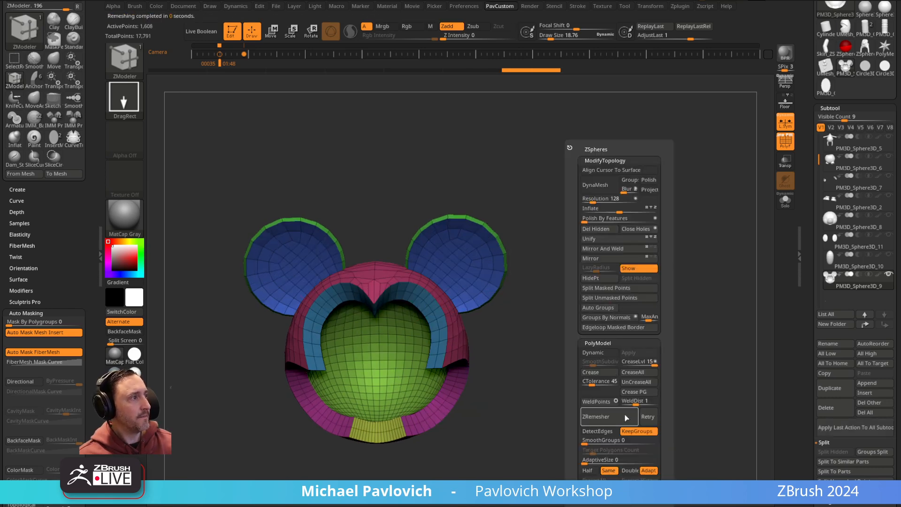
{"action": "left_click_drag", "start_coordinate": [652, 362], "coordinate": [641, 362]}
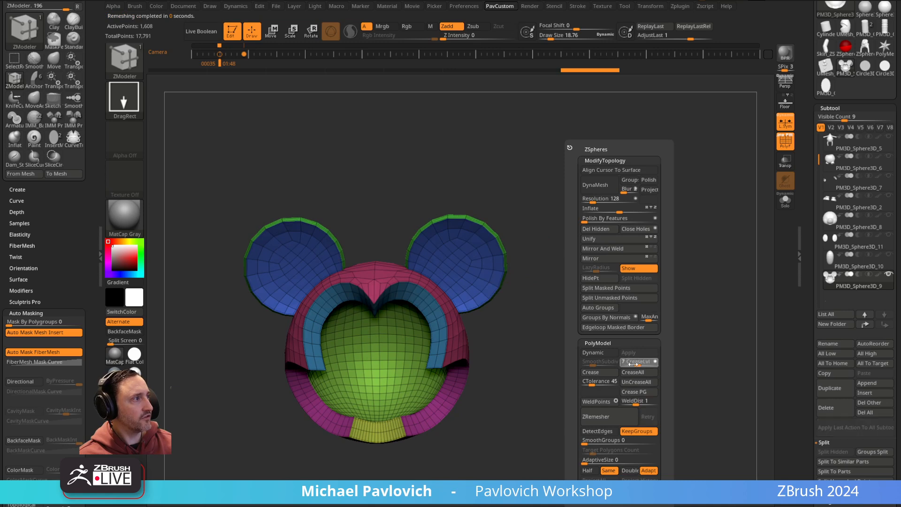
{"action": "left_click", "coordinate": [594, 353]}
{"action": "key", "text": "4"}
{"action": "left_click", "coordinate": [629, 364]}
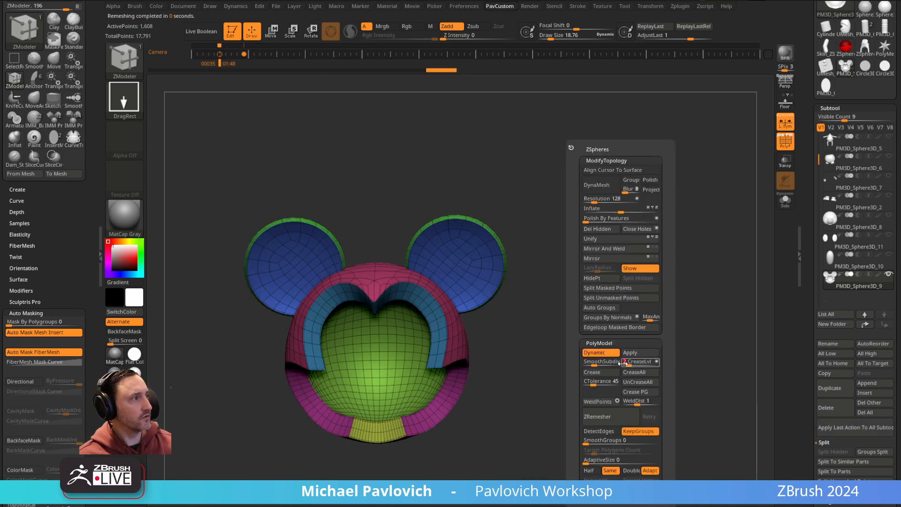
{"action": "left_click_drag", "start_coordinate": [593, 364], "coordinate": [599, 363]}
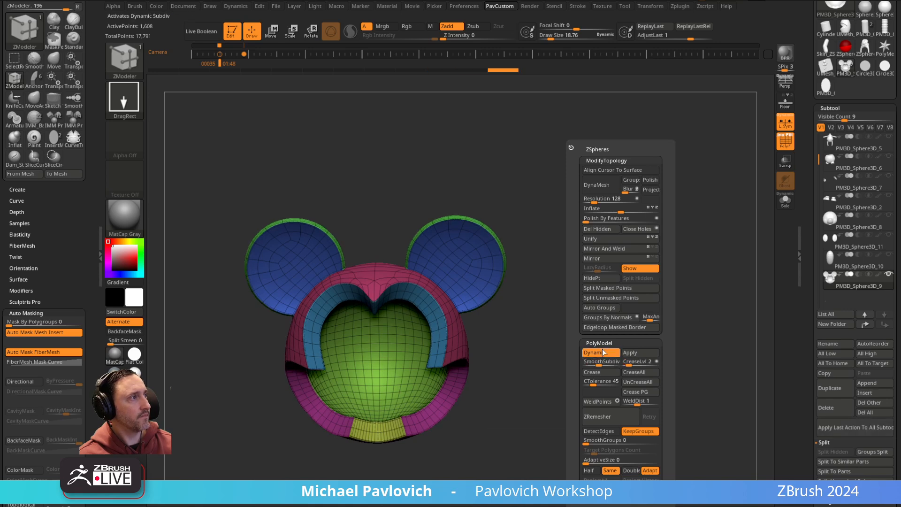
{"action": "key", "text": "4"}
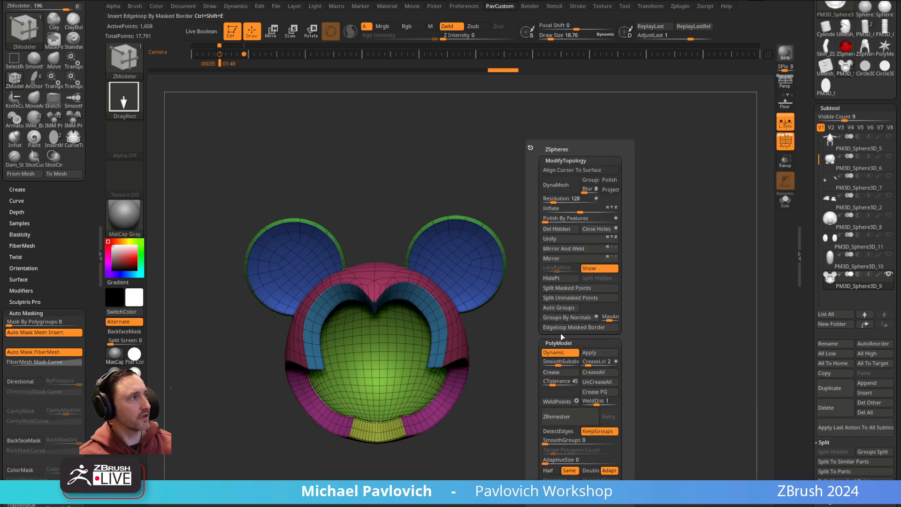
{"action": "left_click", "coordinate": [558, 375]}
- Turn off the polyframe display and show all of the character's subtools
{"action": "left_click_drag", "start_coordinate": [516, 282], "coordinate": [721, 185]}
{"action": "left_click", "coordinate": [785, 142]}
{"action": "left_click_drag", "start_coordinate": [626, 241], "coordinate": [643, 262], "text": "alt"}
{"action": "left_click", "coordinate": [889, 275], "text": "shift"}
- Try adjusting the inflation of the united ears and hair shell
{"action": "key", "text": "grave"}
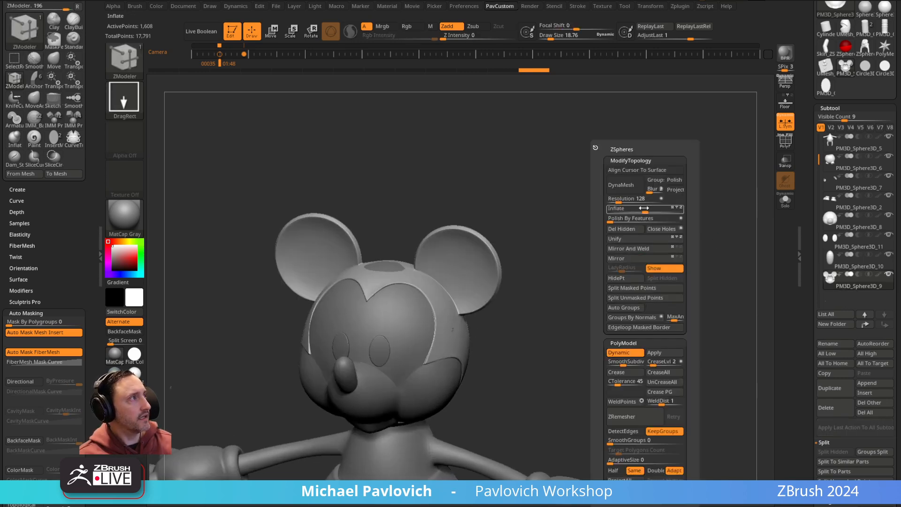
{"action": "left_click_drag", "start_coordinate": [645, 210], "coordinate": [613, 233]}
{"action": "left_click_drag", "start_coordinate": [526, 201], "coordinate": [589, 215]}
{"action": "key", "text": "grave"}
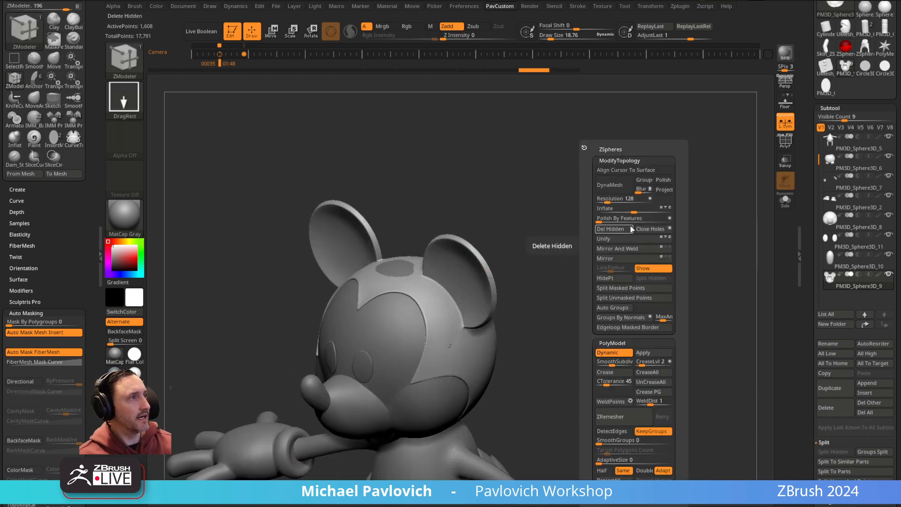
- Try reshaping the head beneath the hair shell with an enlarged Move brush, and undo the stroke
{"action": "left_click", "coordinate": [399, 313], "text": "alt"}
{"action": "left_click_drag", "start_coordinate": [517, 234], "coordinate": [503, 234]}
{"action": "key", "text": "bracketright"}
{"action": "key", "text": "bracketright"}
{"action": "key", "text": "bracketright"}
{"action": "key", "text": "b"}
{"action": "key", "text": "m"}
{"action": "key", "text": "v"}
{"action": "left_click_drag", "start_coordinate": [410, 281], "coordinate": [405, 246]}
{"action": "key", "text": "ctrl+z"}
{"action": "left_click_drag", "start_coordinate": [601, 245], "coordinate": [631, 247]}
- Make the united ears and hair shell active again with the Standard brush, and inflate it by 3
{"action": "key", "text": "b"}
{"action": "key", "text": "s"}
{"action": "key", "text": "t"}
{"action": "left_click", "coordinate": [490, 281], "text": "alt"}
{"action": "key", "text": "grave"}
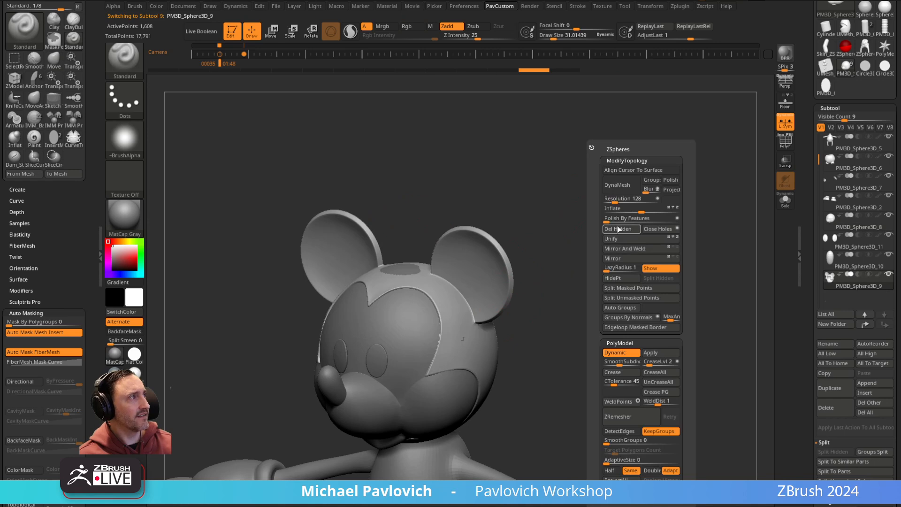
{"action": "left_click_drag", "start_coordinate": [643, 212], "coordinate": [643, 212]}
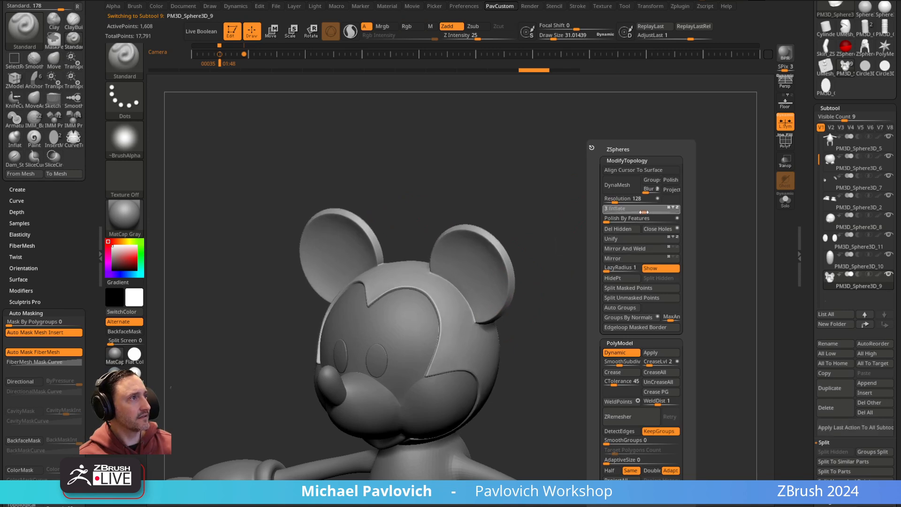
- Inspect the whole mouse figure from below and from the front, checking the shell, face and body proportions
{"action": "left_click_drag", "start_coordinate": [506, 255], "coordinate": [606, 156]}
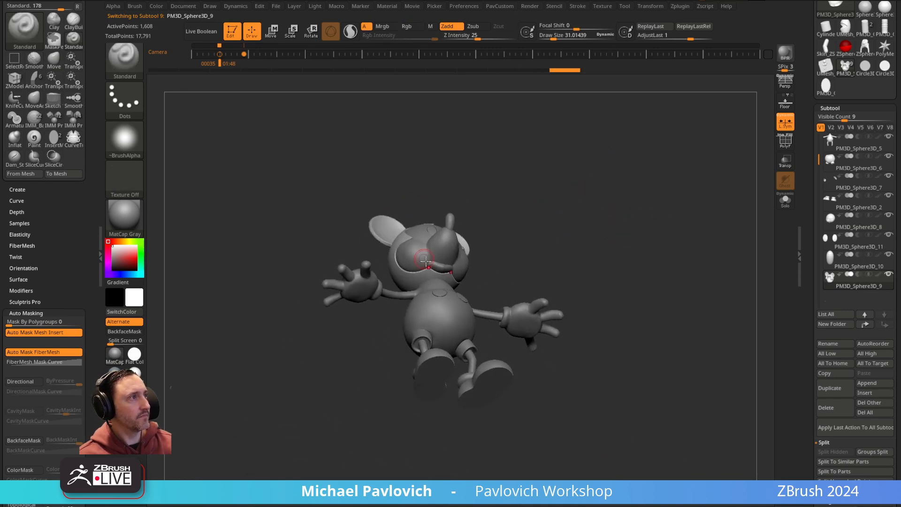
{"action": "mouse_move", "coordinate": [526, 233]}
{"action": "left_mouse_down", "text": "shift"}
{"action": "mouse_move", "coordinate": [556, 270]}
{"action": "mouse_move", "coordinate": [540, 270]}
{"action": "left_mouse_up", "text": "shift"}
{"action": "key", "text": "s"}
{"action": "mouse_move", "coordinate": [535, 269]}
{"action": "left_mouse_down"}
{"action": "mouse_move", "coordinate": [556, 270]}
{"action": "mouse_move", "coordinate": [541, 258]}
{"action": "left_mouse_up"}
{"action": "key", "text": "s"}
{"action": "mouse_move", "coordinate": [571, 258]}
{"action": "left_mouse_down"}
{"action": "mouse_move", "coordinate": [485, 259]}
{"action": "mouse_move", "coordinate": [567, 239]}
{"action": "left_mouse_up"}
{"action": "mouse_move", "coordinate": [568, 239]}
{"action": "left_mouse_down", "text": "alt"}
{"action": "mouse_move", "coordinate": [561, 223]}
{"action": "mouse_move", "coordinate": [580, 238]}
{"action": "left_mouse_up", "text": "alt"}
{"action": "key", "text": "s"}
{"action": "mouse_move", "coordinate": [580, 238]}
{"action": "left_mouse_down"}
{"action": "mouse_move", "coordinate": [559, 238]}
{"action": "mouse_move", "coordinate": [567, 236]}
{"action": "left_mouse_up"}
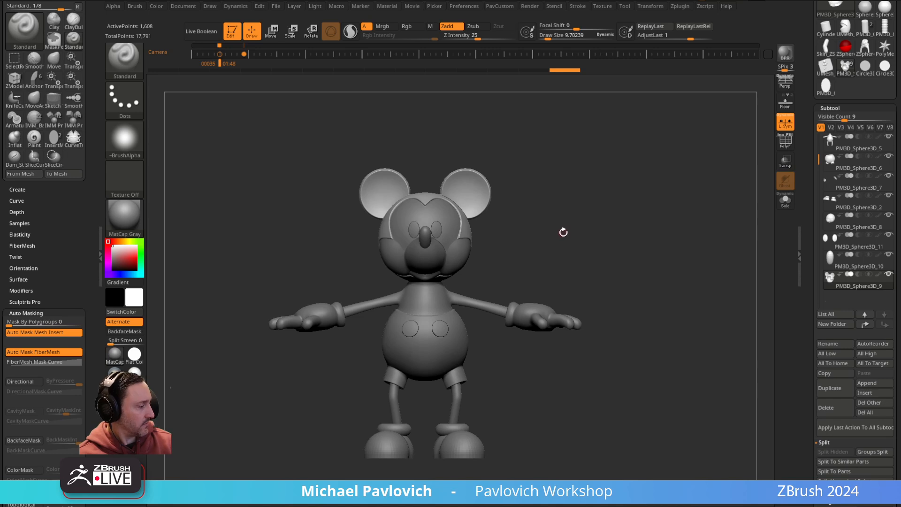
{"action": "key", "text": "s"}
{"action": "key", "text": "s"}
{"action": "mouse_move", "coordinate": [547, 249]}
{"action": "left_mouse_down"}
{"action": "mouse_move", "coordinate": [556, 248]}
{"action": "mouse_move", "coordinate": [548, 247]}
{"action": "left_mouse_up"}
{"action": "key", "text": "s"}
{"action": "left_click_drag", "start_coordinate": [548, 224], "coordinate": [564, 239], "text": "alt"}
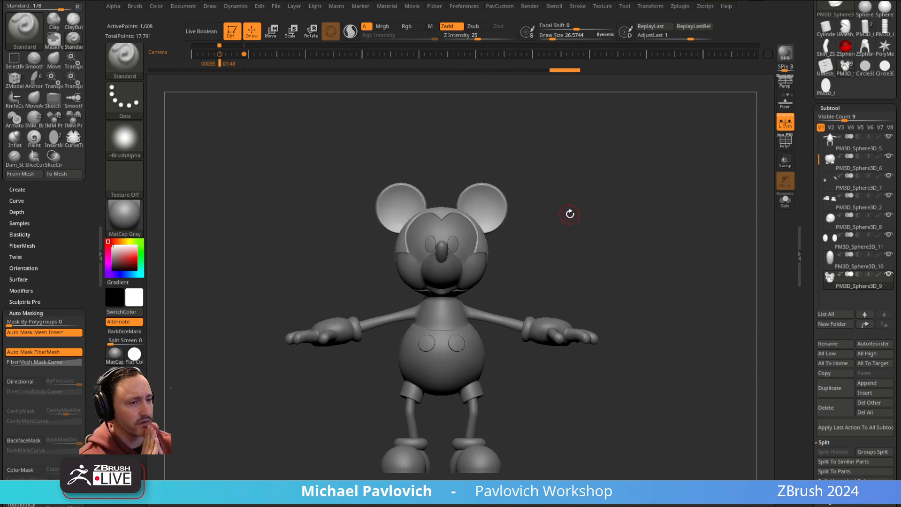
{"action": "left_click_drag", "start_coordinate": [602, 229], "coordinate": [588, 220], "text": "alt"}
{"action": "key", "text": "s"}
{"action": "mouse_move", "coordinate": [583, 226]}
{"action": "left_mouse_down"}
{"action": "mouse_move", "coordinate": [590, 227]}
{"action": "mouse_move", "coordinate": [556, 209]}
{"action": "left_mouse_up"}
{"action": "key", "text": "s"}
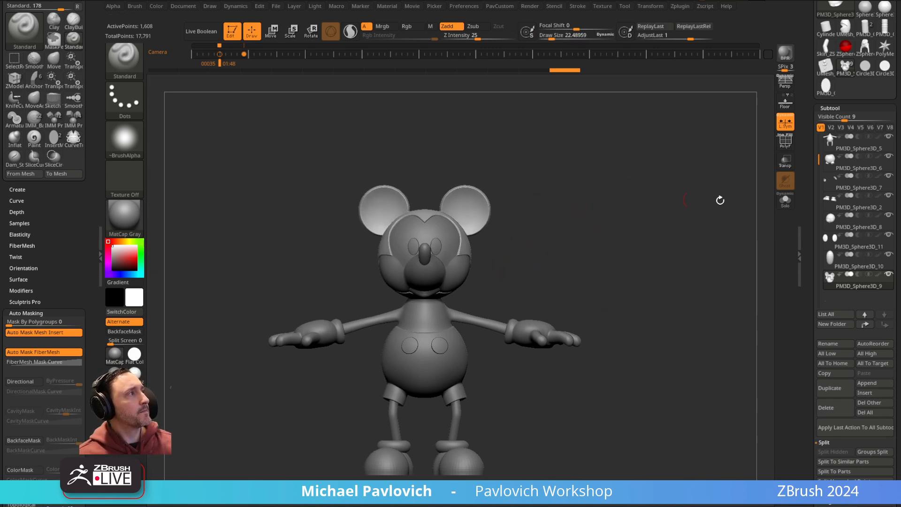
{"action": "left_click_drag", "start_coordinate": [807, 195], "coordinate": [805, 267]}
{"action": "left_click_drag", "start_coordinate": [695, 229], "coordinate": [679, 206], "text": "alt"}
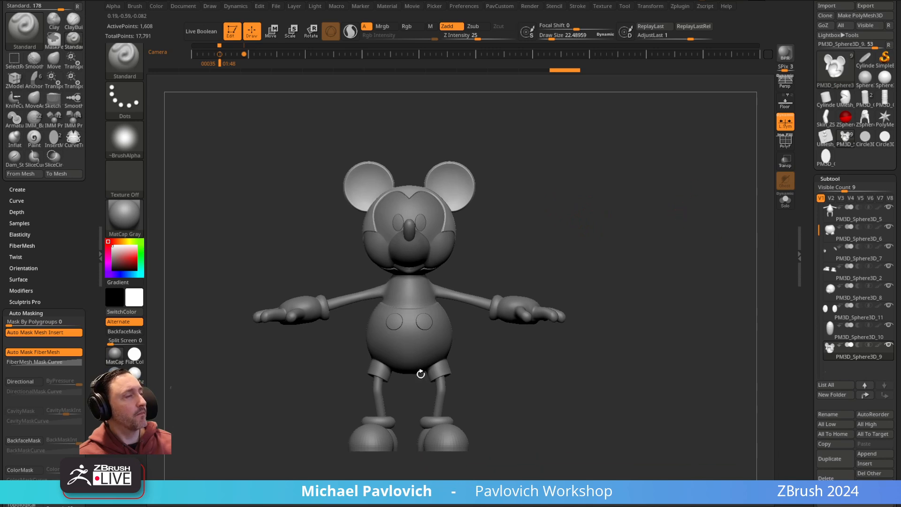
{"action": "left_click_drag", "start_coordinate": [618, 209], "coordinate": [622, 191], "text": "alt"}
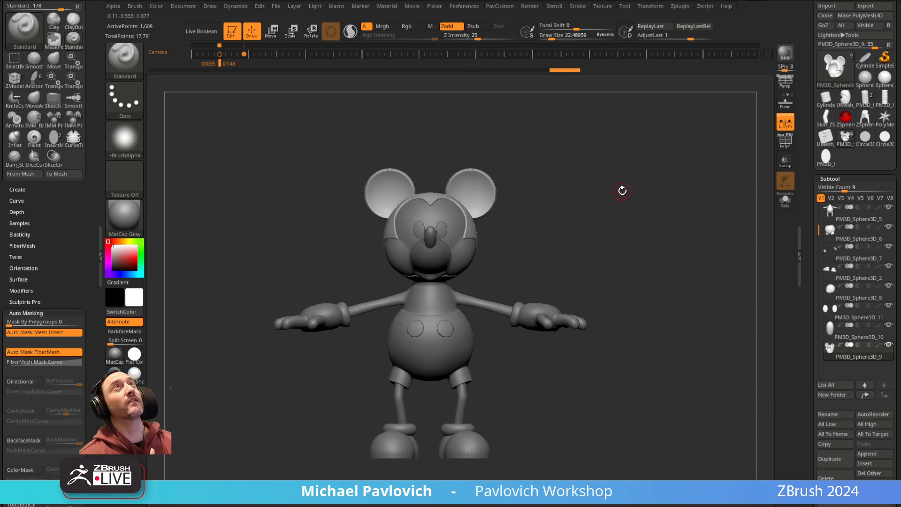
- Switch to the web browser and show the beginning of the instructor's YouTube channel page
{"action": "left_click_drag", "start_coordinate": [653, 506], "coordinate": [623, 53]}
{"action": "left_click", "coordinate": [186, 52]}
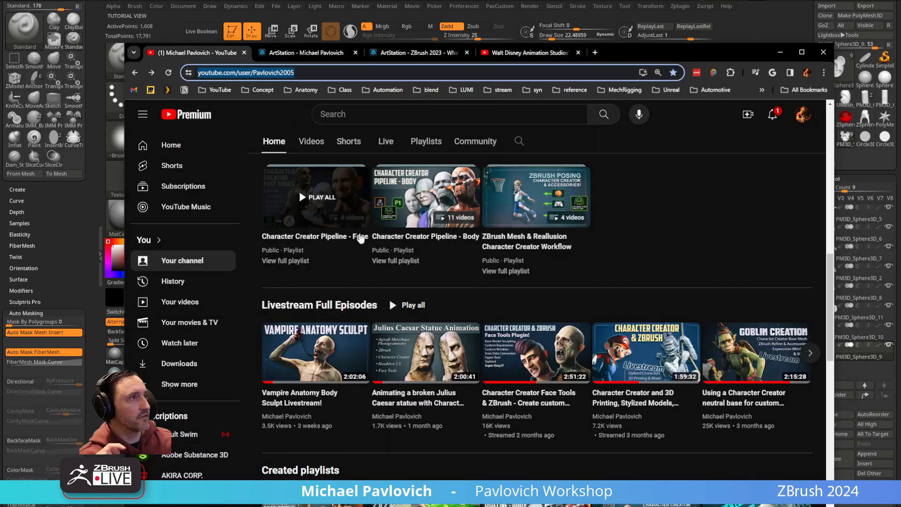
{"action": "scroll", "coordinate": [491, 232], "scroll_direction": "up", "scroll_amount": 10}
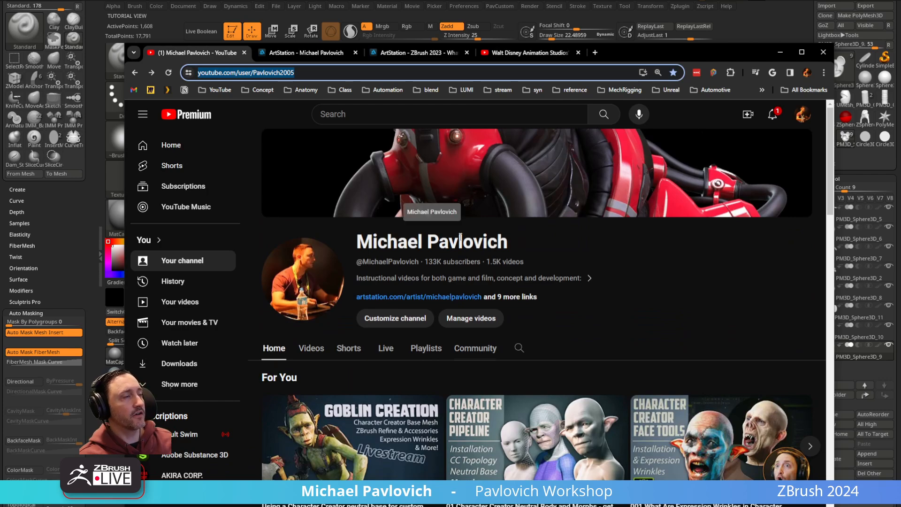
- Open the ZBrush Mesh & Reallusion Character Creator Workflow playlist from the channel, and move the browser out of the way of ZBrush
{"action": "scroll", "coordinate": [443, 222], "scroll_direction": "down", "scroll_amount": 5}
{"action": "scroll", "coordinate": [382, 240], "scroll_direction": "down", "scroll_amount": 4}
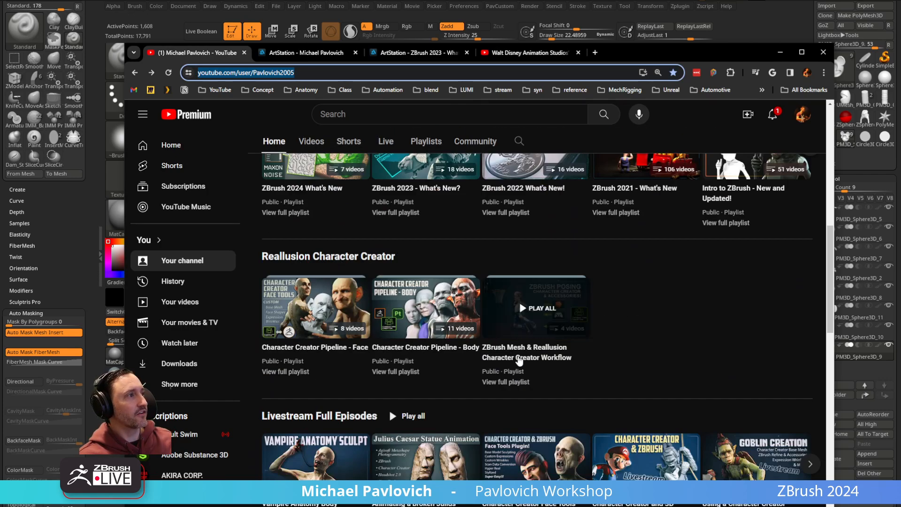
{"action": "left_click", "coordinate": [519, 360]}
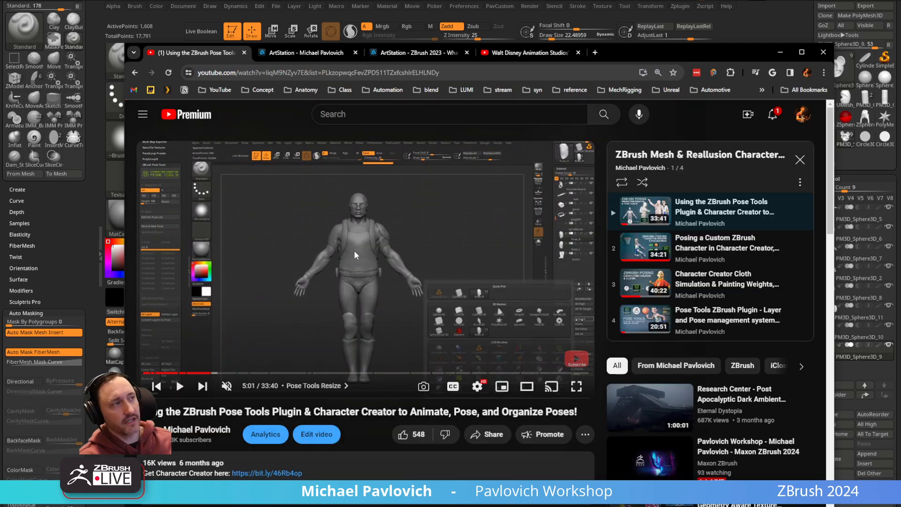
{"action": "left_click_drag", "start_coordinate": [633, 55], "coordinate": [700, 506]}
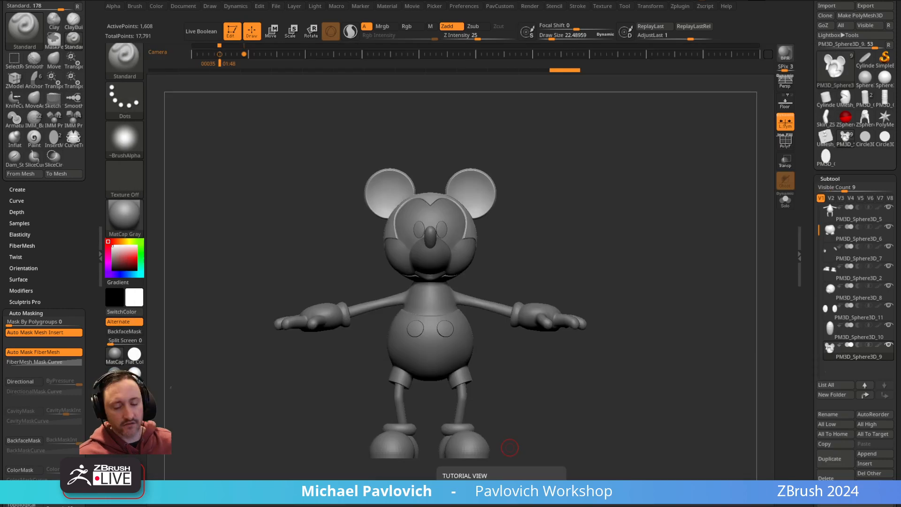
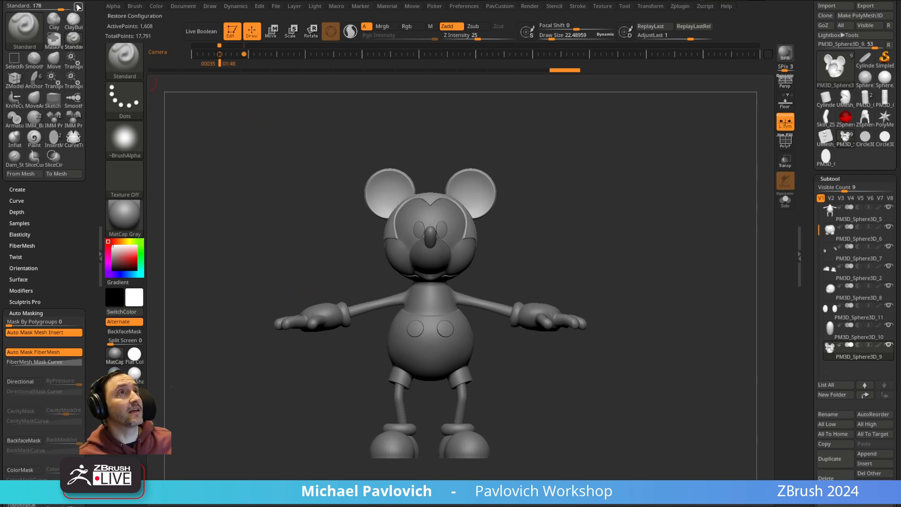
- Dock the Zplugin palette in the tray above the Brush palette and expand the ZBrush Pose Tools plugin
{"action": "scroll", "coordinate": [85, 42], "scroll_direction": "up", "scroll_amount": 5}
{"action": "left_click", "coordinate": [87, 5]}
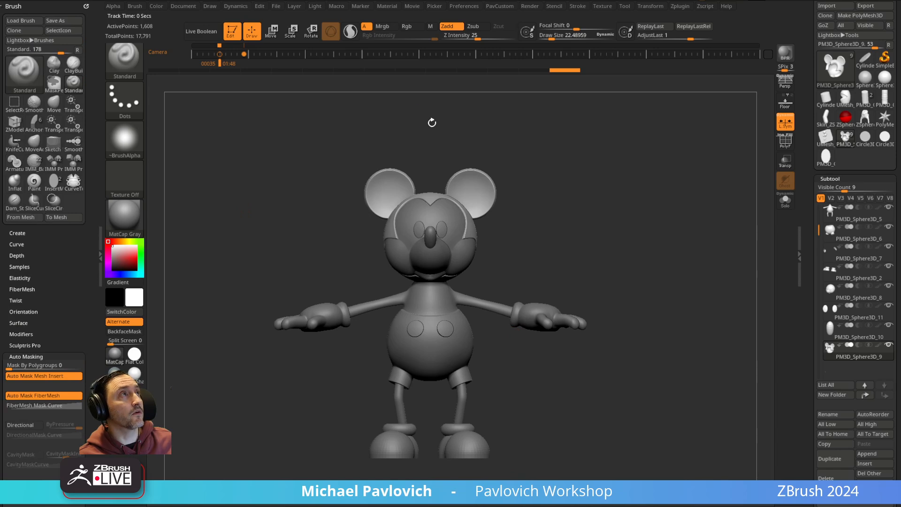
{"action": "left_click", "coordinate": [681, 7]}
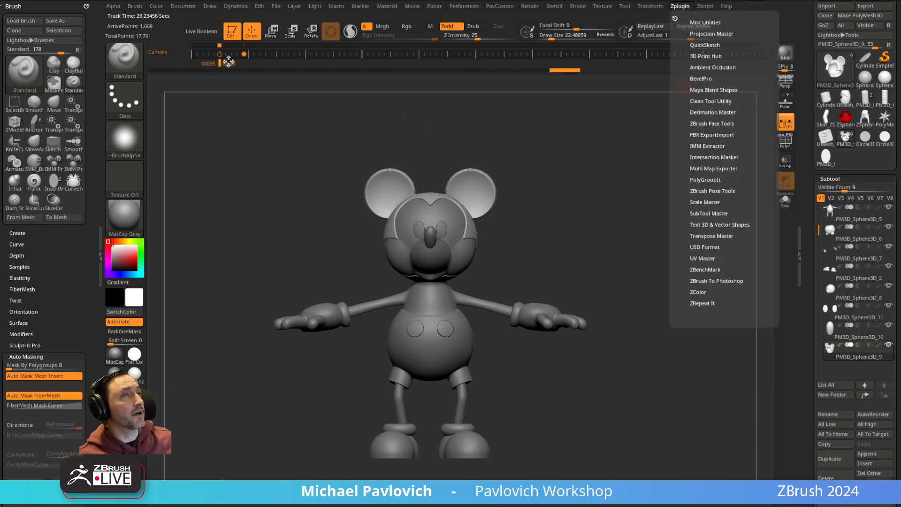
{"action": "left_click_drag", "start_coordinate": [383, 48], "coordinate": [43, 29]}
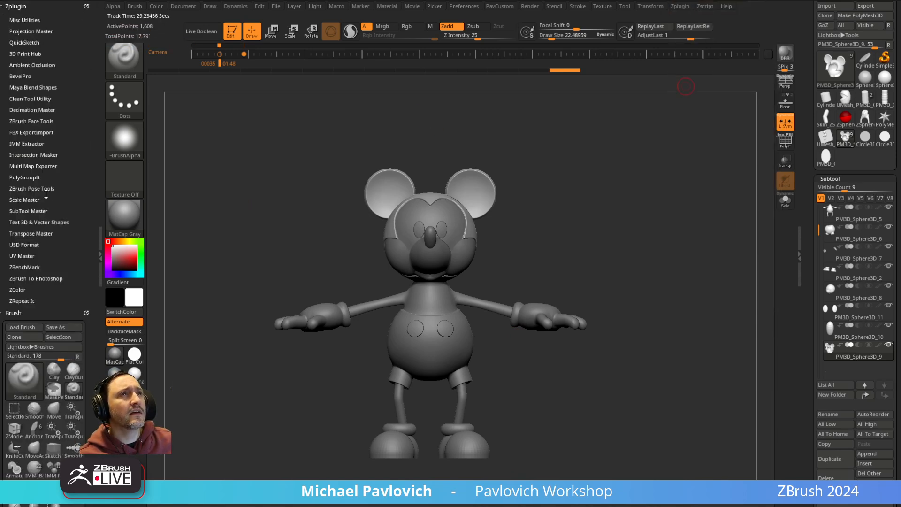
{"action": "left_click", "coordinate": [31, 188]}
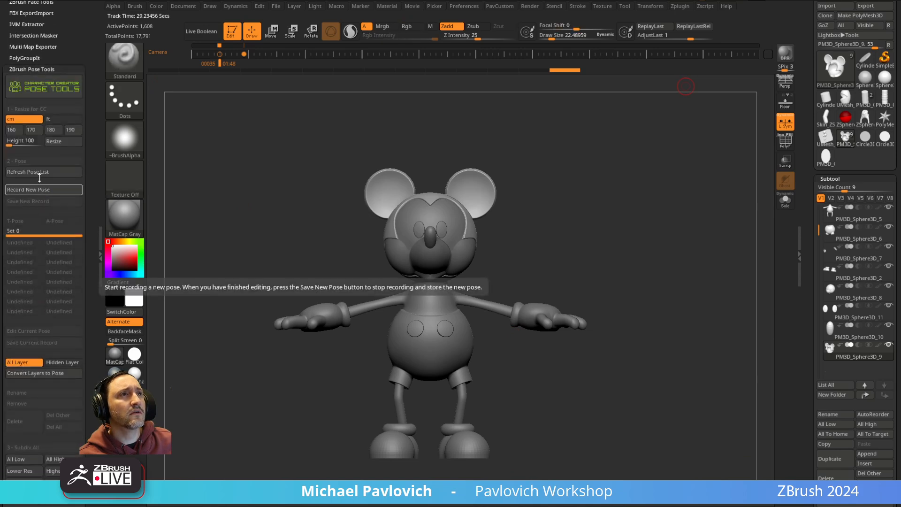
{"action": "key", "text": "alt+Tab"}
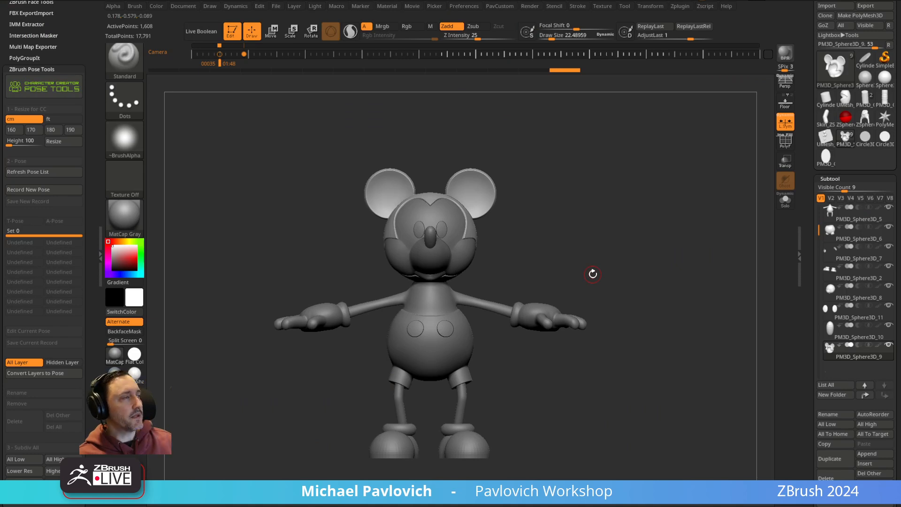
{"action": "key", "text": "s"}
{"action": "mouse_move", "coordinate": [585, 234]}
{"action": "left_mouse_down"}
{"action": "mouse_move", "coordinate": [603, 232]}
{"action": "mouse_move", "coordinate": [578, 232]}
{"action": "left_mouse_up"}
{"action": "key", "text": "s"}
{"action": "key", "text": "s"}
{"action": "mouse_move", "coordinate": [491, 258]}
{"action": "left_mouse_down"}
{"action": "mouse_move", "coordinate": [501, 257]}
{"action": "mouse_move", "coordinate": [486, 257]}
{"action": "left_mouse_up"}
{"action": "key", "text": "s"}
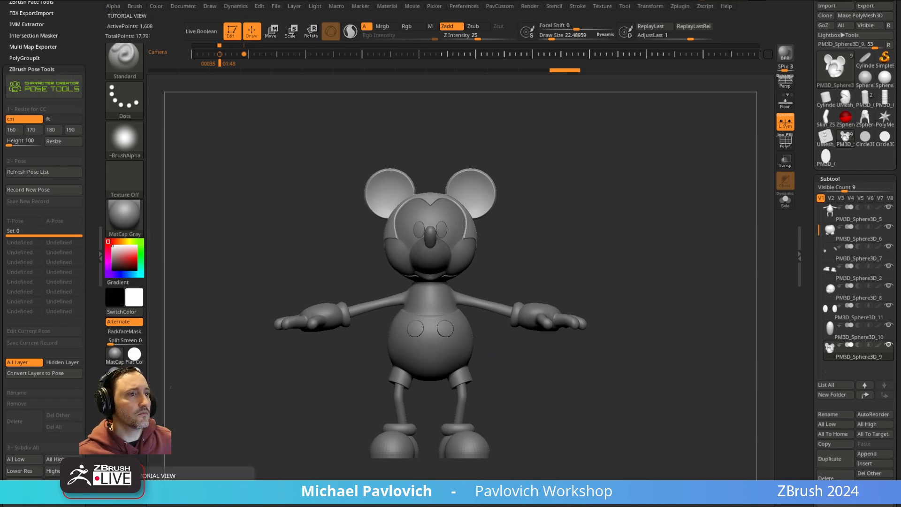
- Switch to Character Creator 4, accept the updates for the installed items, and return to ZBrush
{"action": "key", "text": "alt+Tab"}
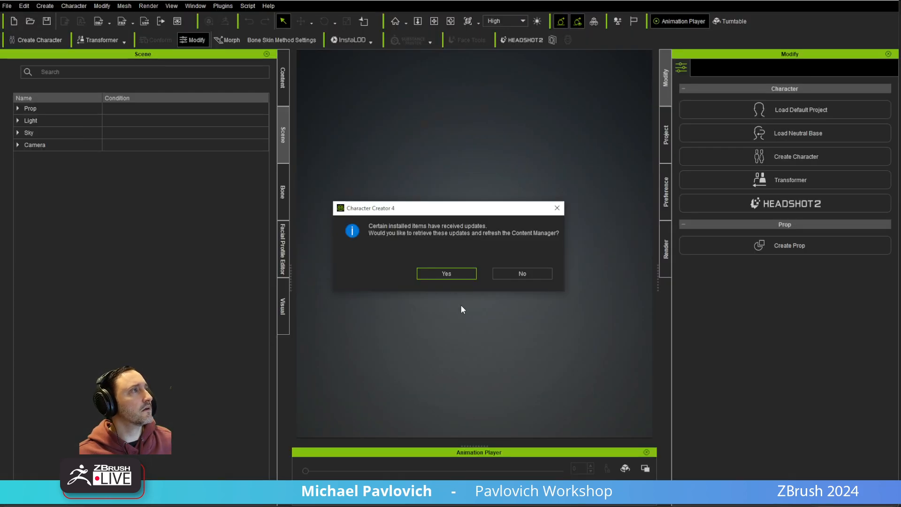
{"action": "left_click", "coordinate": [425, 274]}
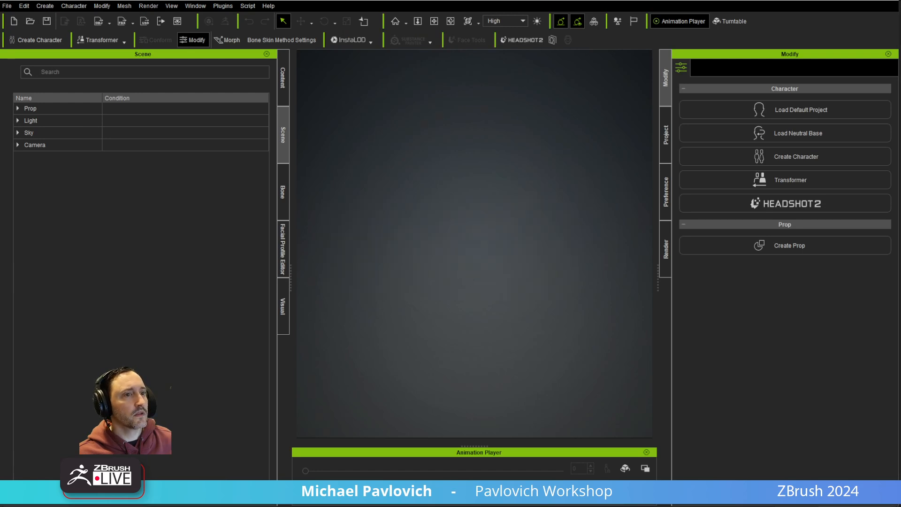
{"action": "key", "text": "alt+Tab"}
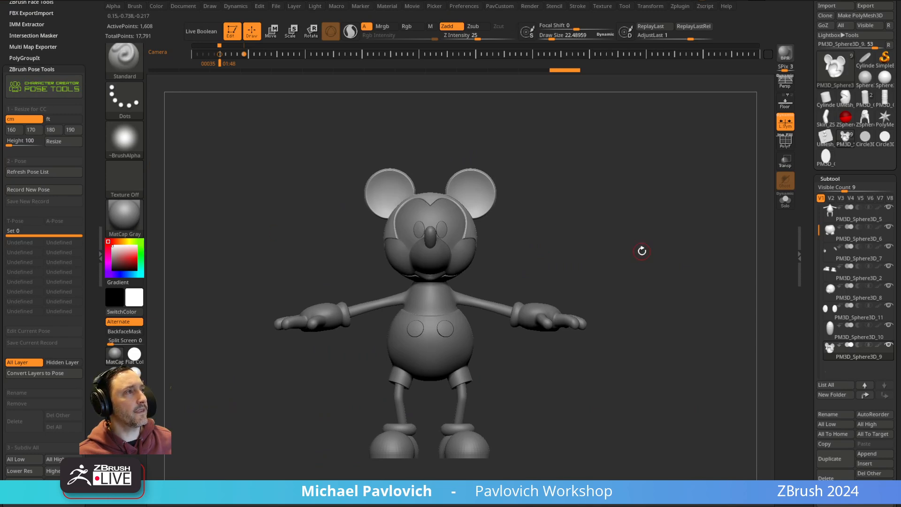
- Resize the mouse for Character Creator with Pose Tools, using feet as the unit and the 5.24 height preset
{"action": "left_click_drag", "start_coordinate": [807, 311], "coordinate": [810, 292]}
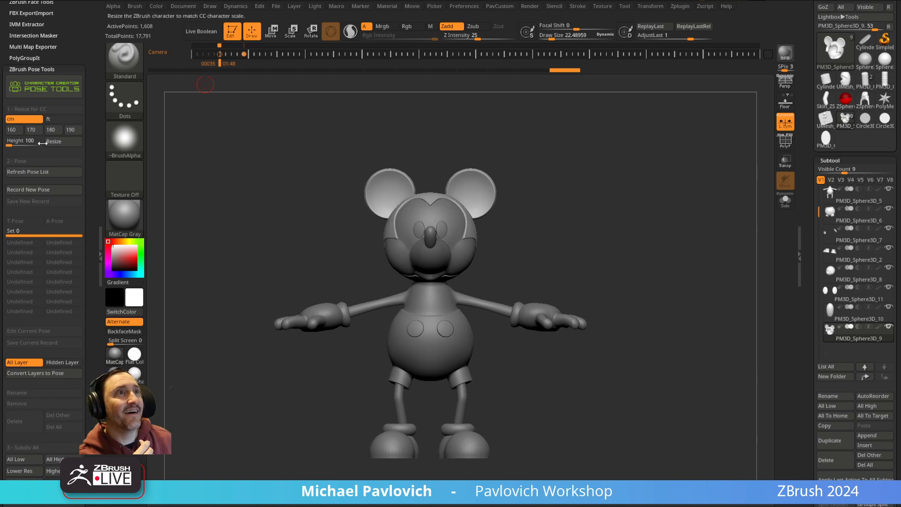
{"action": "left_click", "coordinate": [55, 119]}
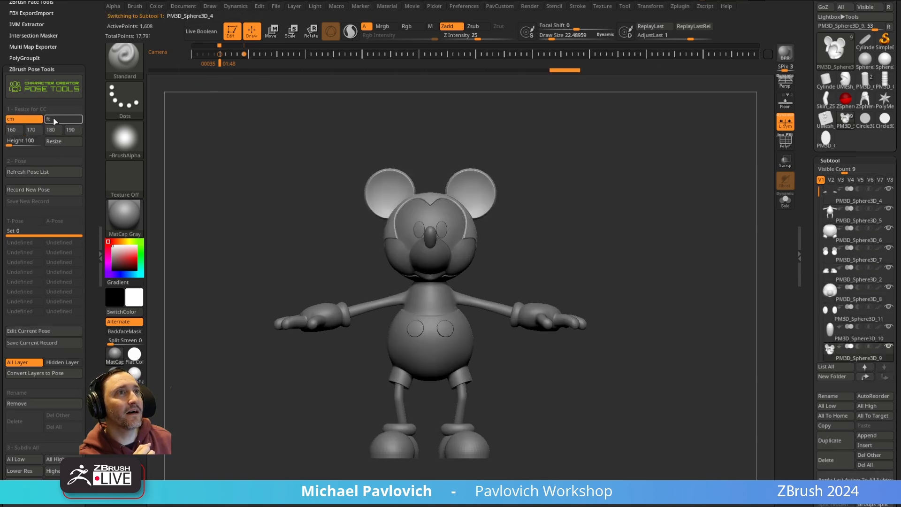
{"action": "left_click", "coordinate": [13, 130]}
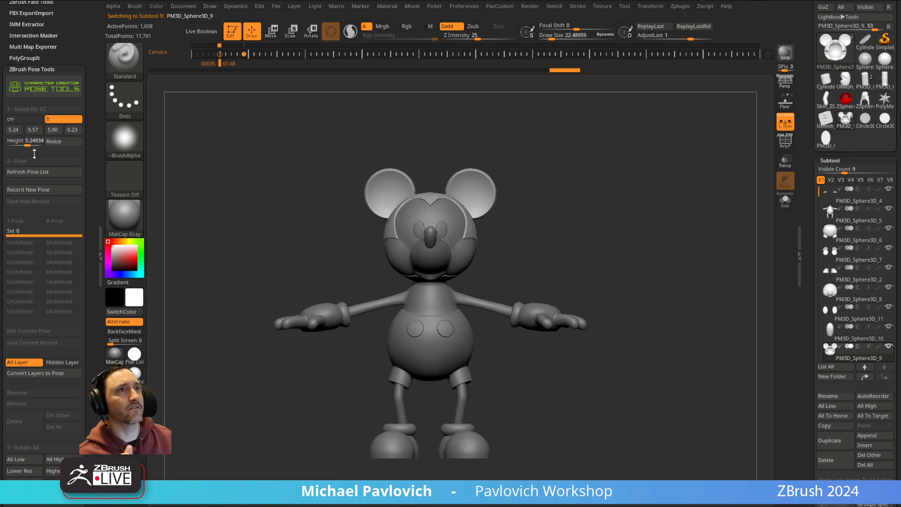
{"action": "left_click", "coordinate": [59, 144]}
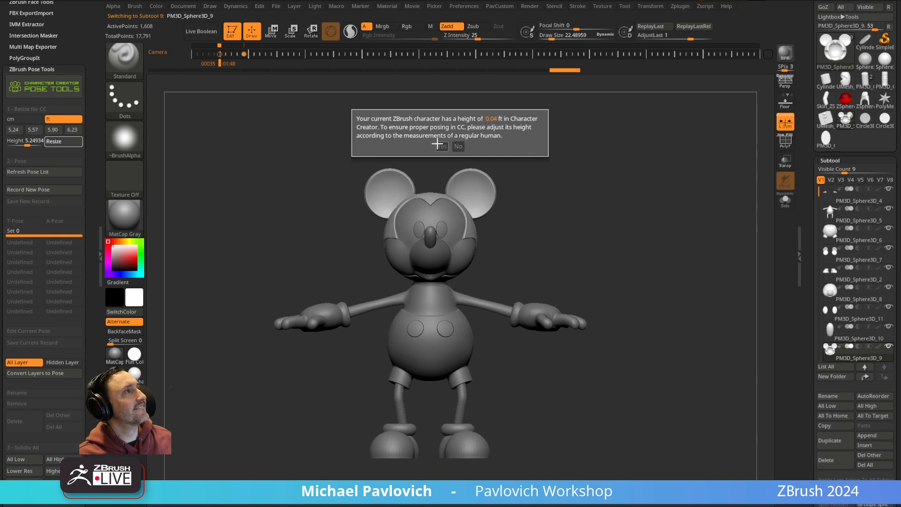
{"action": "left_click", "coordinate": [441, 146]}
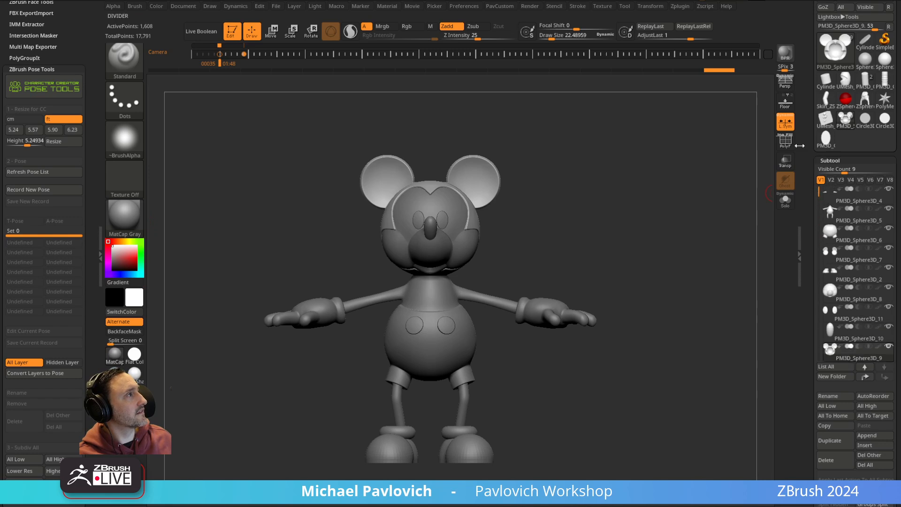
- Send all subtools through GoZ to Character Creator and import them with Create Prop and Merge All Props
{"action": "left_click_drag", "start_coordinate": [803, 135], "coordinate": [791, 300]}
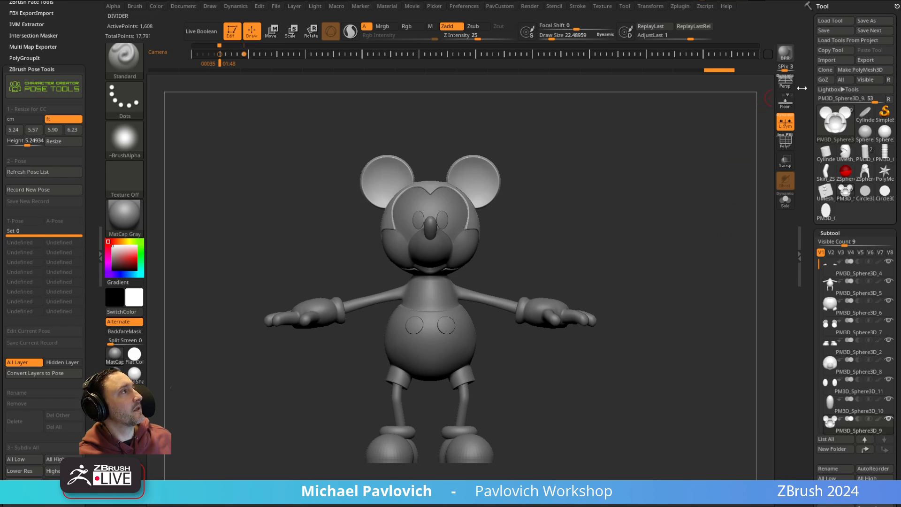
{"action": "left_click", "coordinate": [841, 80]}
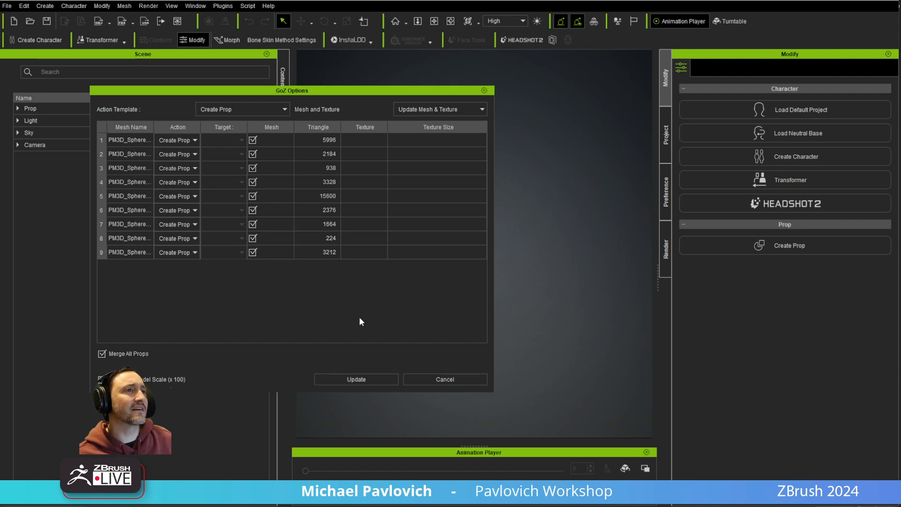
{"action": "left_click", "coordinate": [386, 378]}
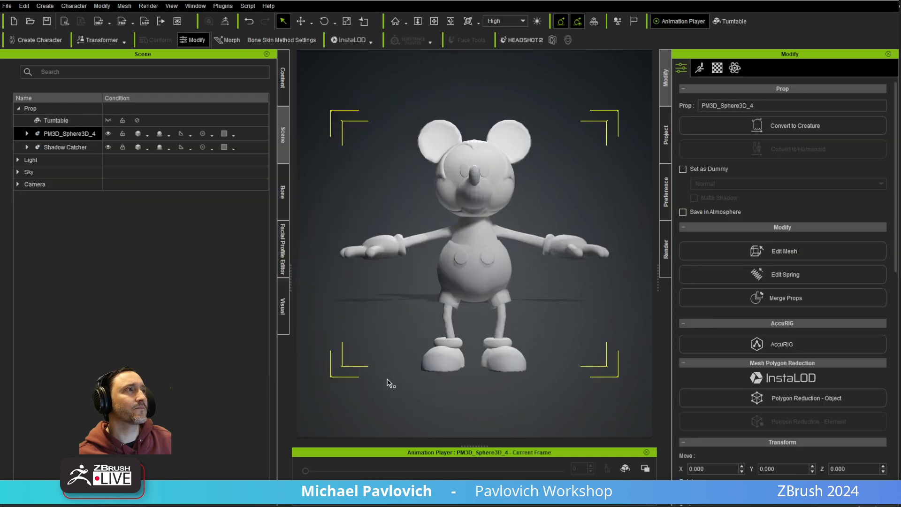
- Inspect the imported mouse prop and its separate meshes in the scene, checking the ear and hair shell mesh on its own
{"action": "right_click_drag", "start_coordinate": [549, 301], "coordinate": [523, 324]}
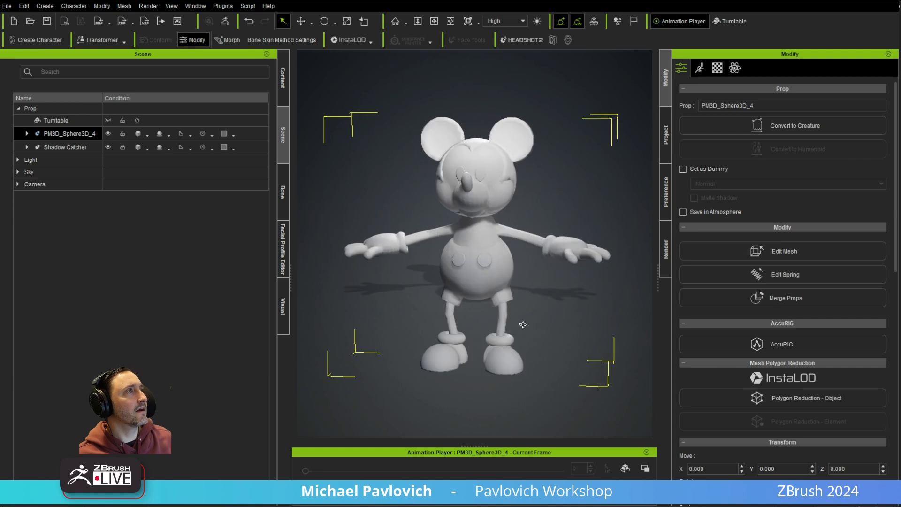
{"action": "left_click", "coordinate": [27, 134]}
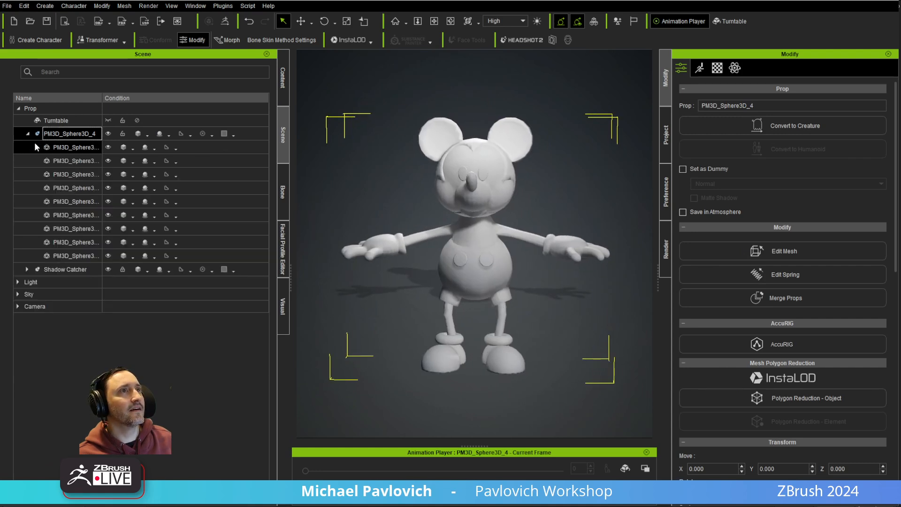
{"action": "left_click", "coordinate": [67, 148]}
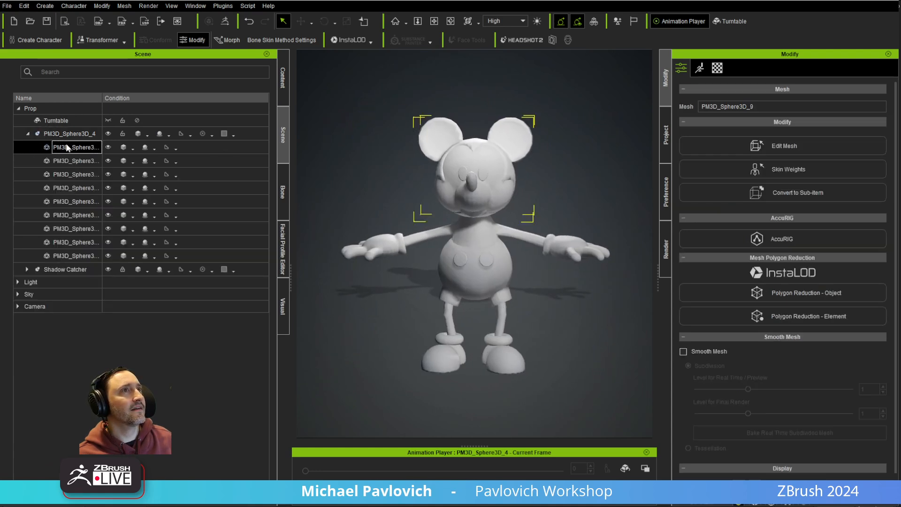
{"action": "left_click", "coordinate": [69, 133]}
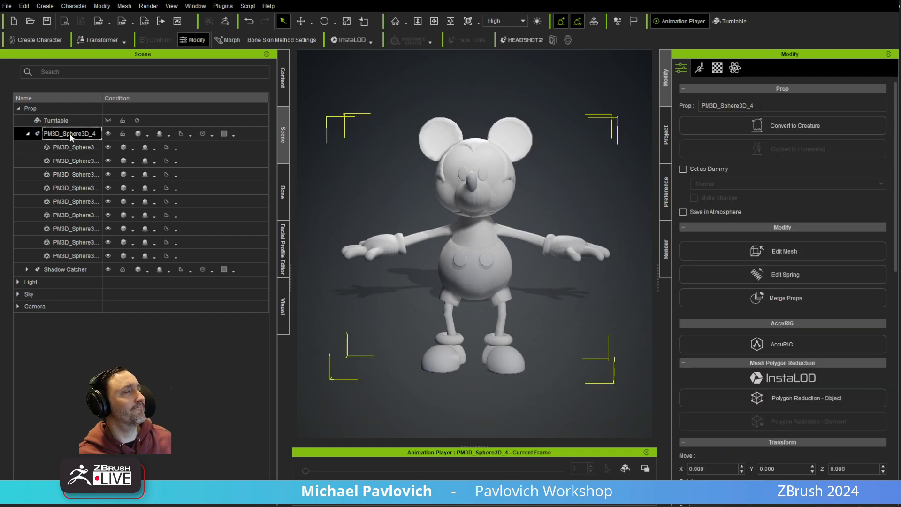
- Rig the whole mouse prop with AccuRIG, using created guides, a skeleton with 5 fingers and skin bound to all meshes
{"action": "left_click", "coordinate": [745, 348]}
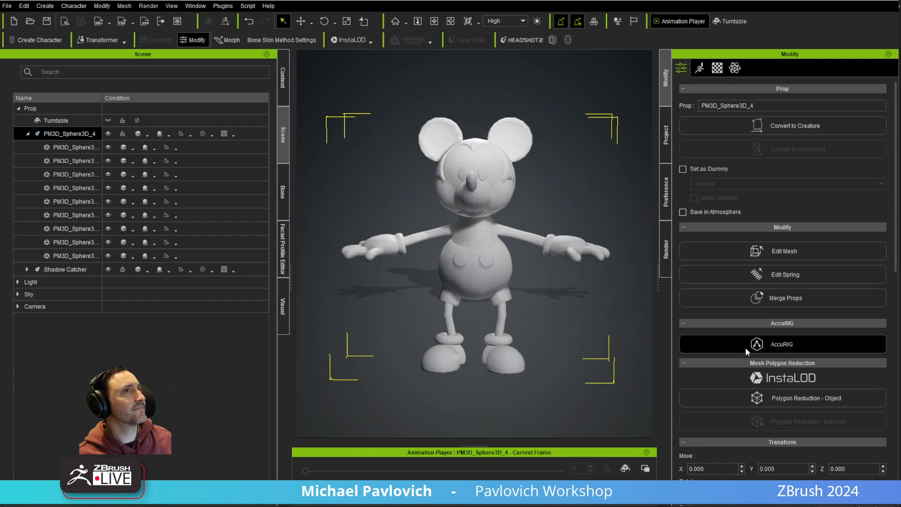
{"action": "left_click", "coordinate": [755, 266]}
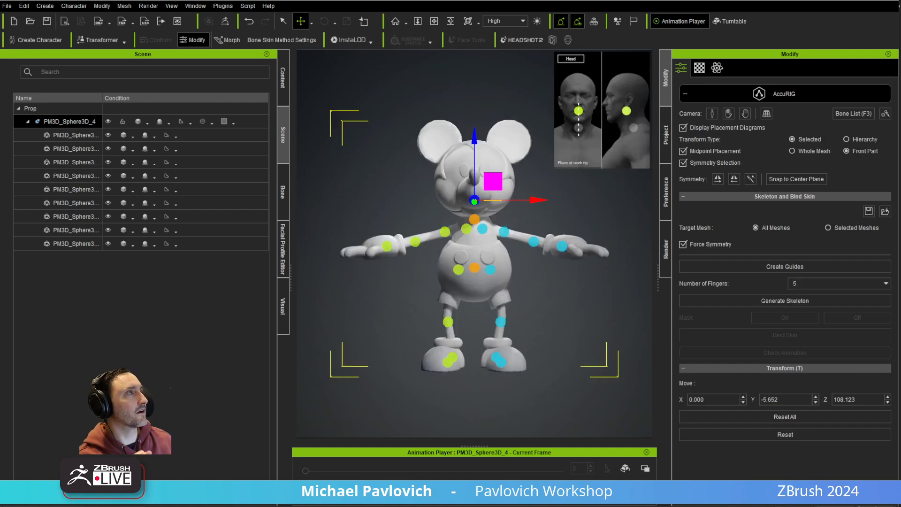
{"action": "right_click_drag", "start_coordinate": [570, 289], "coordinate": [492, 308]}
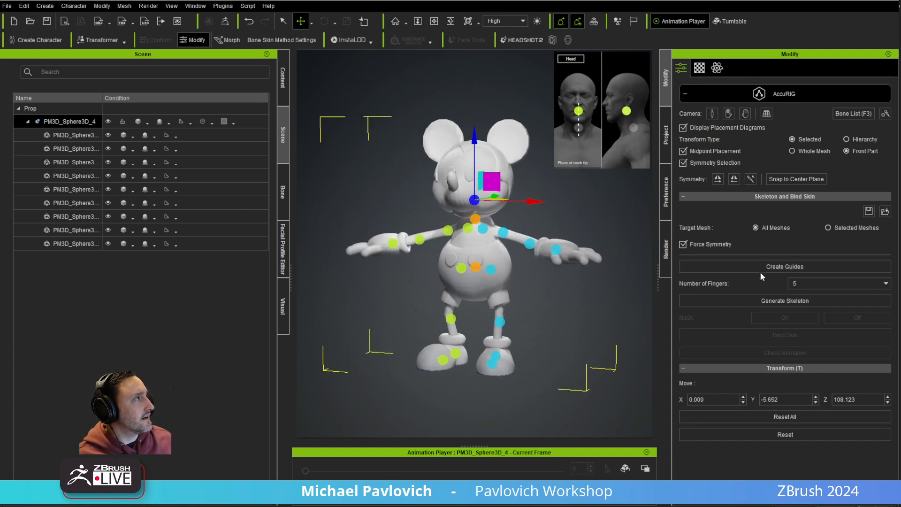
{"action": "left_click", "coordinate": [760, 300]}
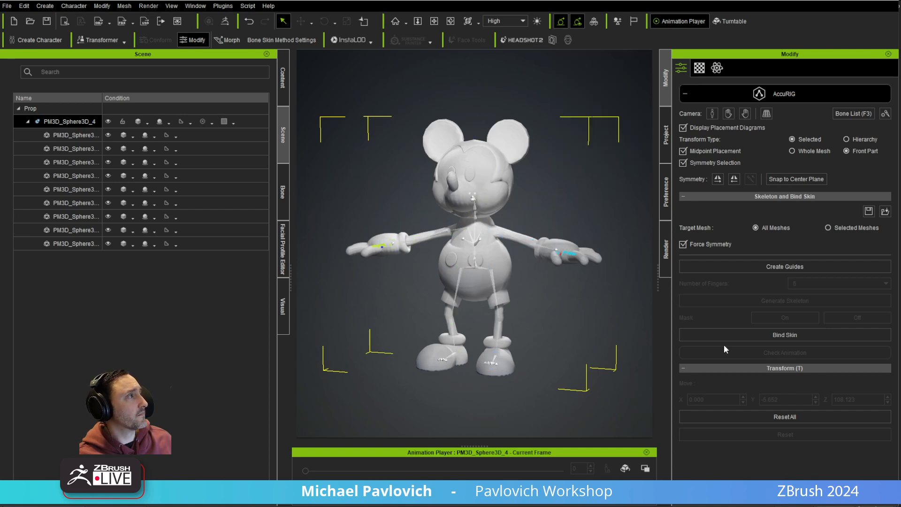
{"action": "left_click", "coordinate": [709, 335]}
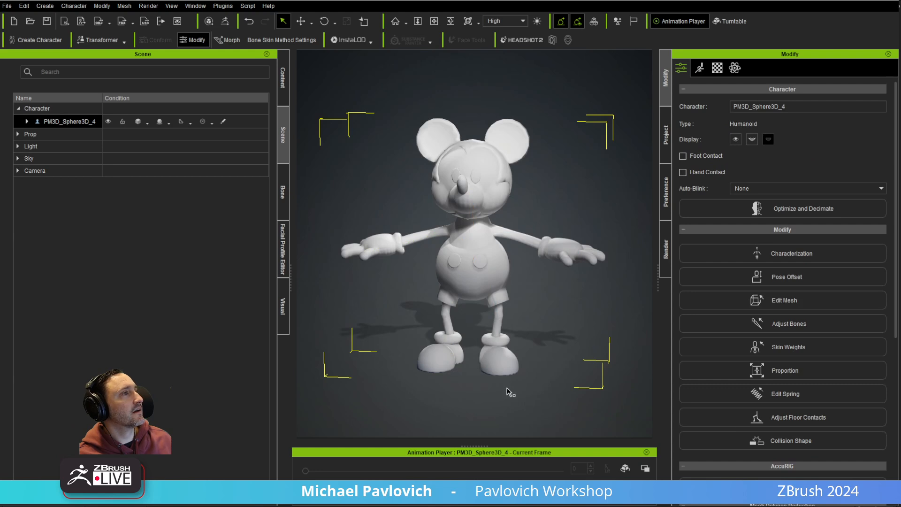
- Play the SpinAround_F calibration motion on the rigged mouse to check its deformation, and stop the playback
{"action": "left_click", "coordinate": [527, 491]}
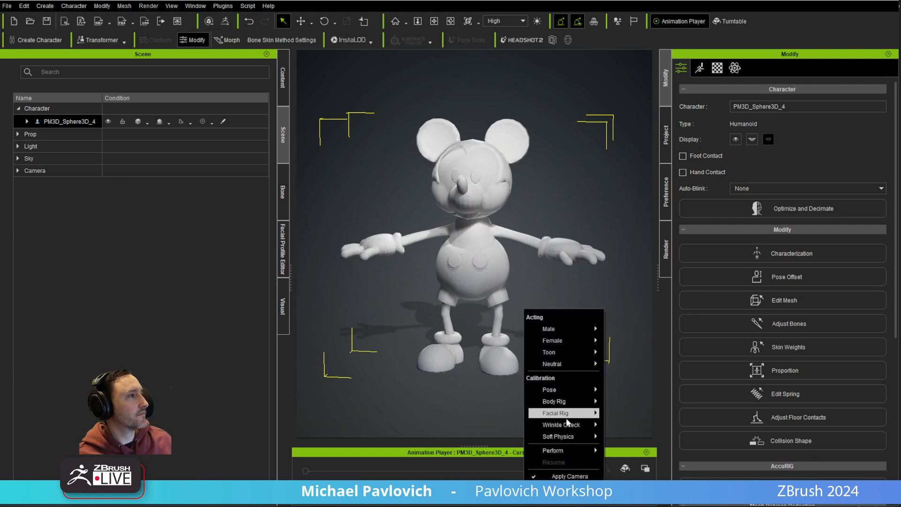
{"action": "mouse_move", "coordinate": [583, 436]}
{"action": "left_click", "coordinate": [619, 460]}
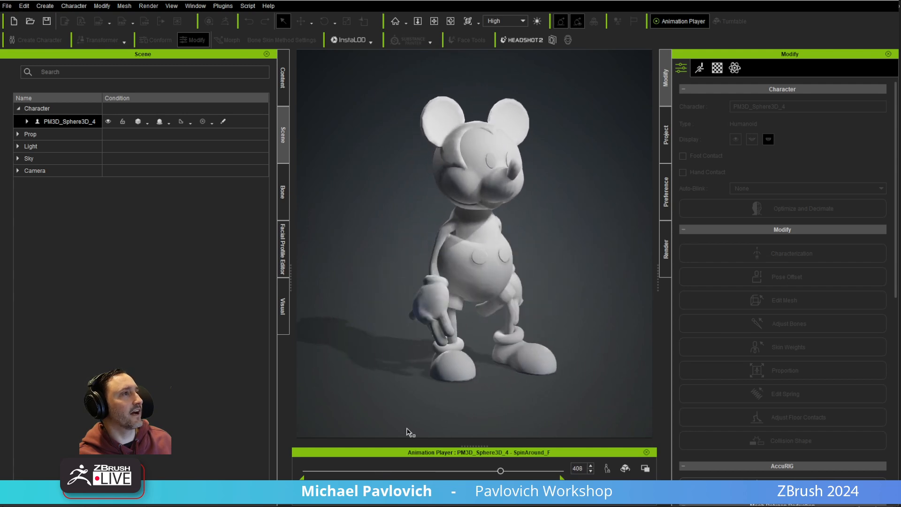
{"action": "left_click", "coordinate": [412, 339]}
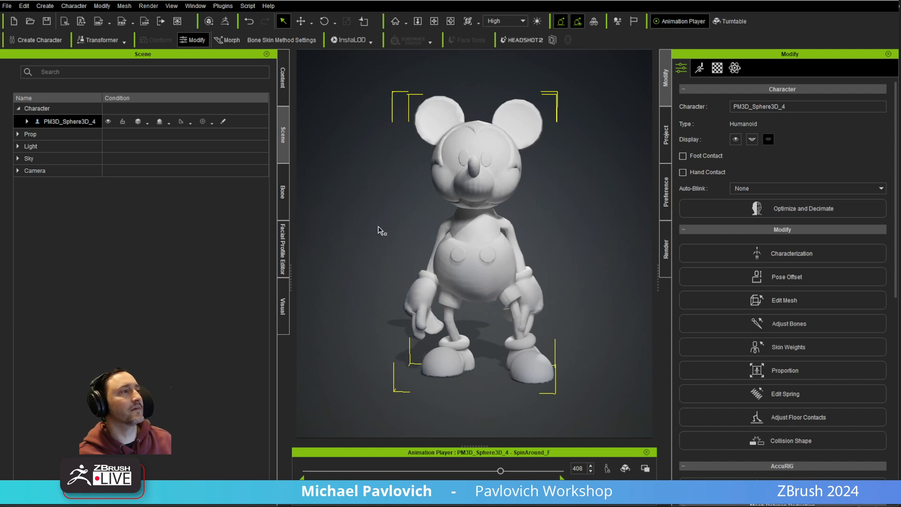
- Start a new empty project in Character Creator, discarding the rigged mouse without saving
{"action": "left_click", "coordinate": [8, 6]}
{"action": "left_click", "coordinate": [23, 15]}
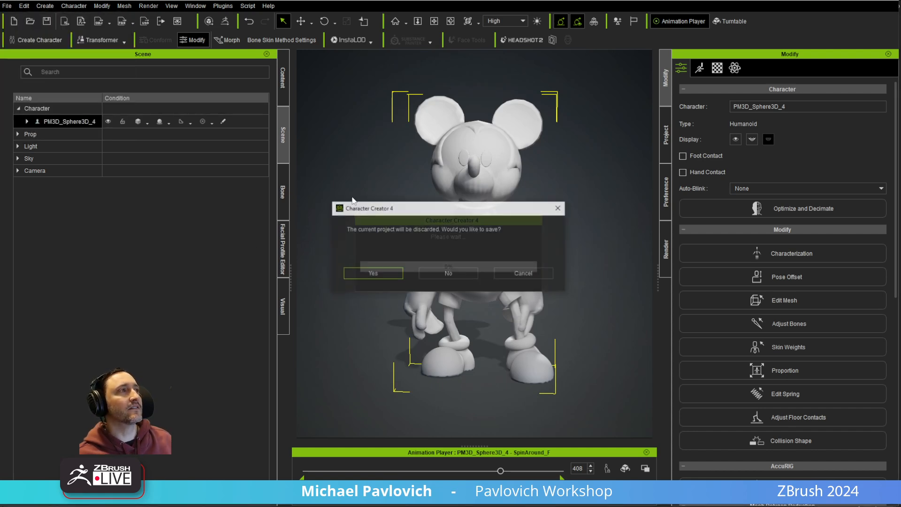
{"action": "left_click", "coordinate": [443, 273]}
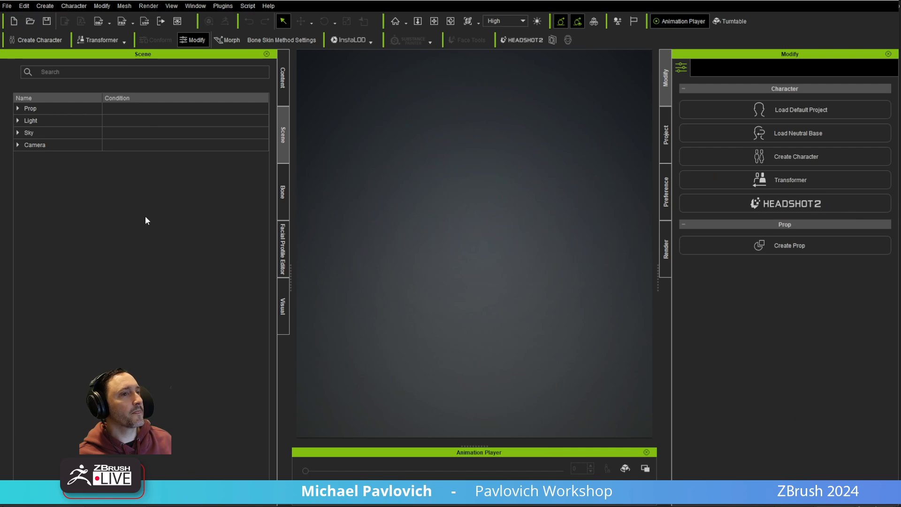
- Switch to ZBrush and send the visible mouse subtools through GoZ to Character Creator as new props, with all props merged
{"action": "key", "text": "alt+Tab"}
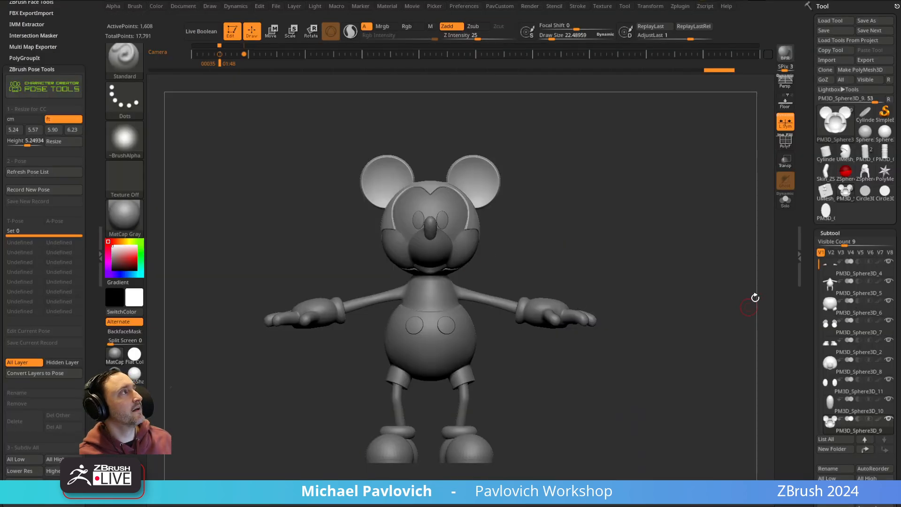
{"action": "left_click", "coordinate": [843, 82]}
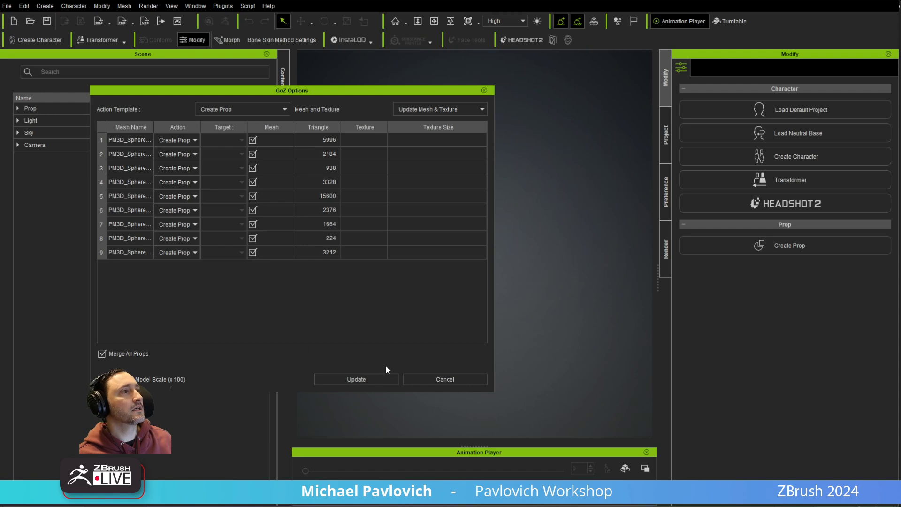
{"action": "left_click", "coordinate": [226, 108]}
{"action": "left_click", "coordinate": [226, 109]}
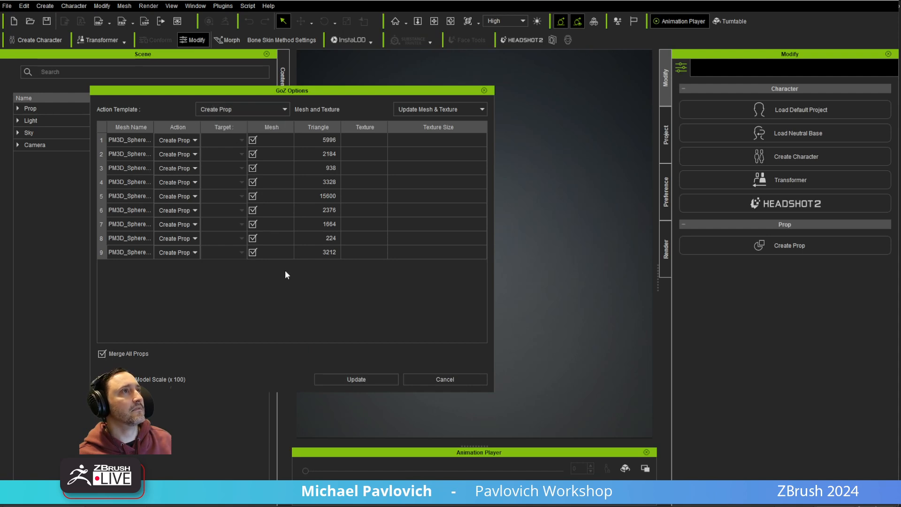
{"action": "left_click", "coordinate": [345, 379]}
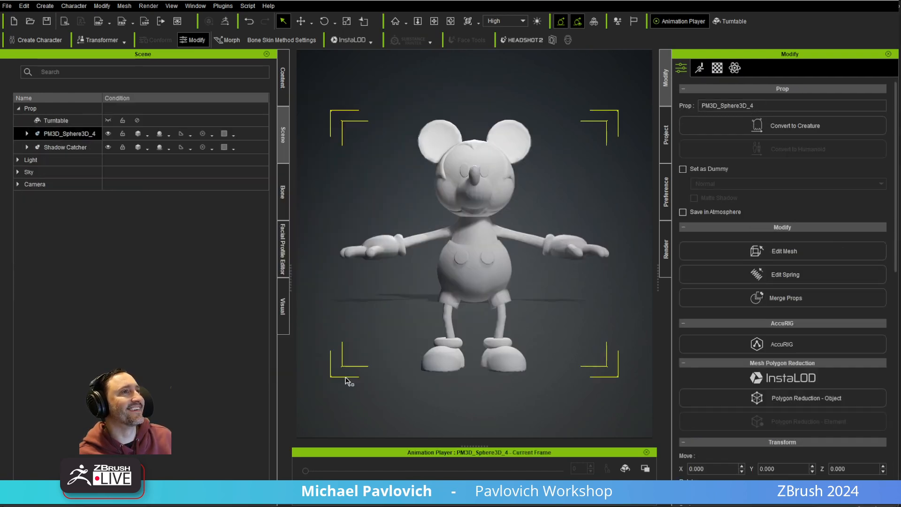
- Examine the imported mouse prop's separate meshes and their material lists, returning to the whole prop's modification settings
{"action": "left_click", "coordinate": [27, 134]}
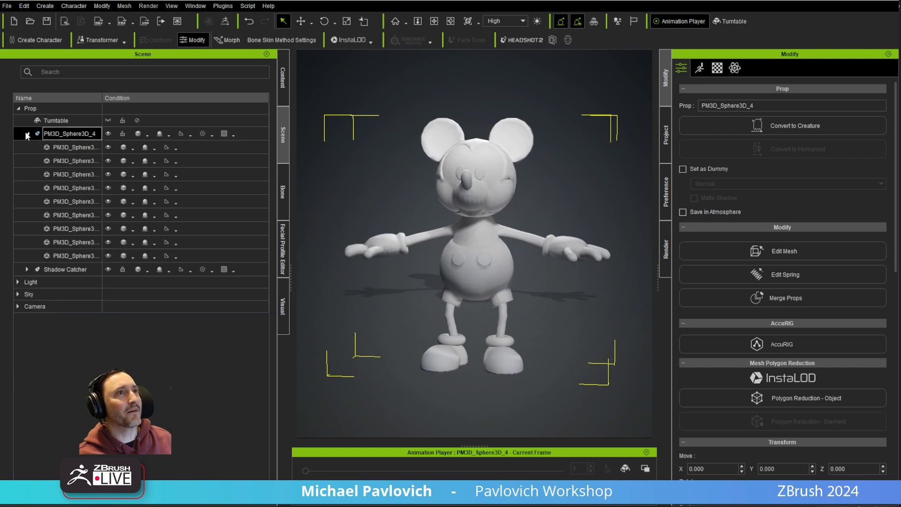
{"action": "left_click", "coordinate": [75, 147]}
{"action": "left_click", "coordinate": [108, 146]}
{"action": "left_click", "coordinate": [108, 147]}
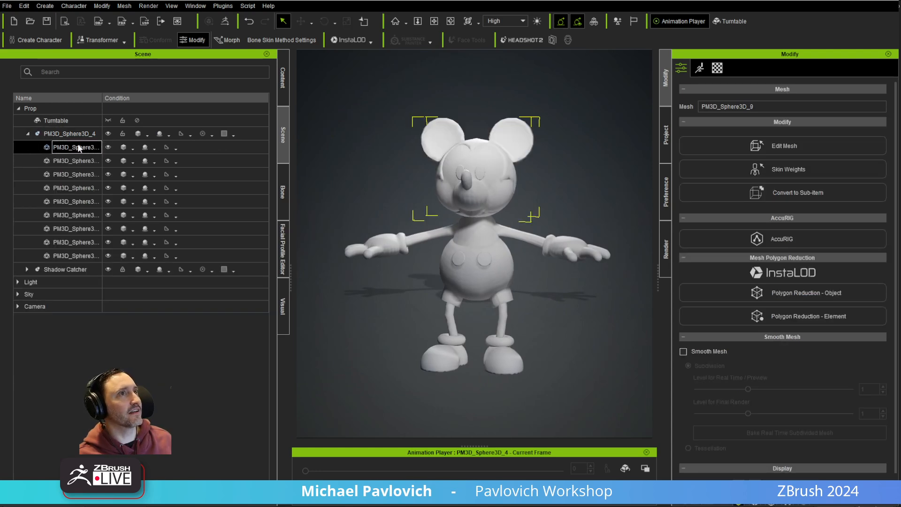
{"action": "left_click", "coordinate": [716, 68]}
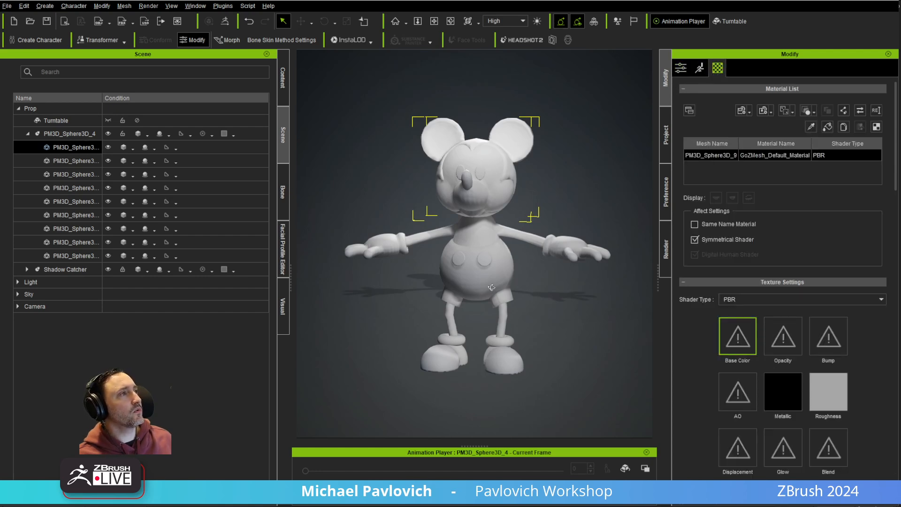
{"action": "left_click", "coordinate": [67, 134]}
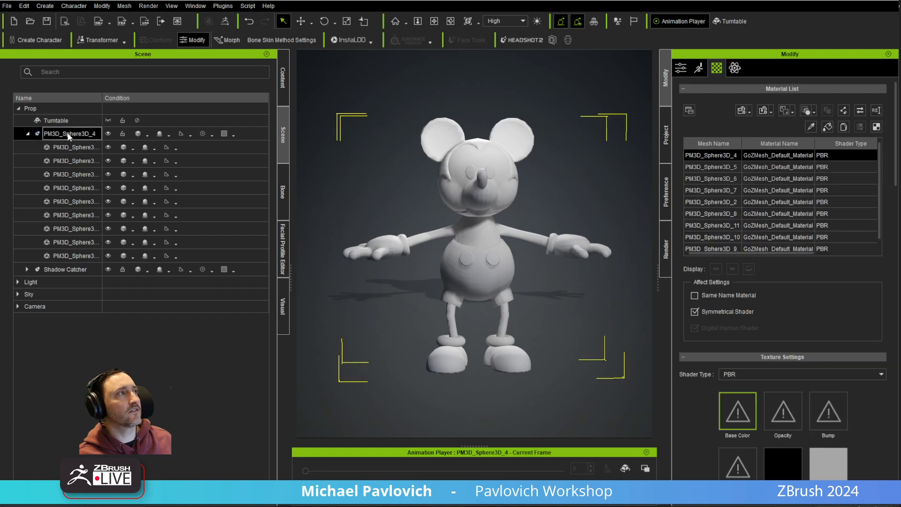
{"action": "left_click", "coordinate": [681, 68]}
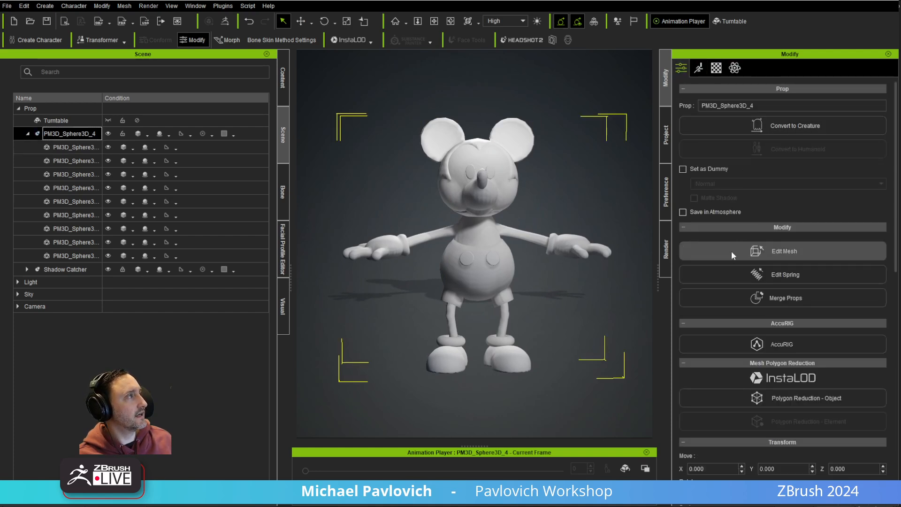
- Start AccuRIG on the whole mouse prop and create the rigging guides for all meshes with forced symmetry
{"action": "scroll", "coordinate": [730, 251], "scroll_direction": "down", "scroll_amount": 2}
{"action": "left_click", "coordinate": [731, 315]}
{"action": "left_click_drag", "start_coordinate": [546, 264], "coordinate": [517, 265], "text": "alt"}
{"action": "middle_click_drag", "start_coordinate": [517, 266], "coordinate": [527, 311], "text": "alt"}
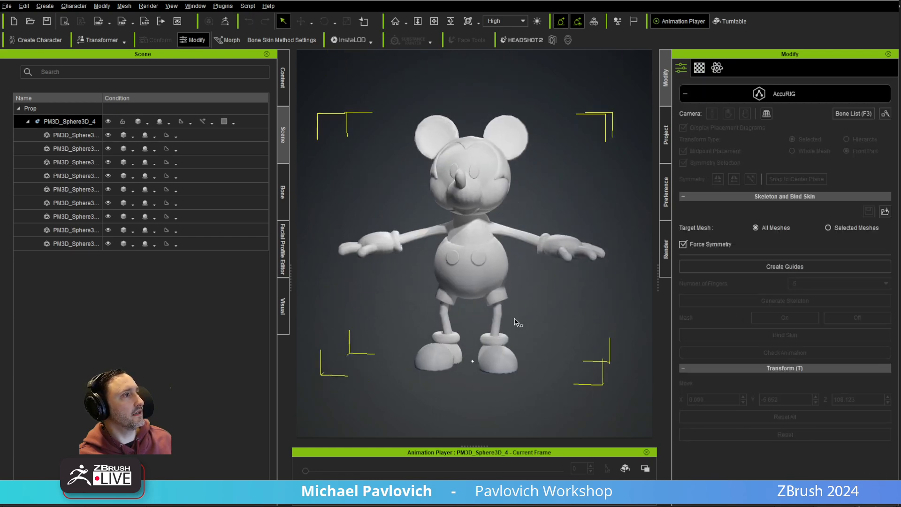
{"action": "left_click", "coordinate": [708, 266]}
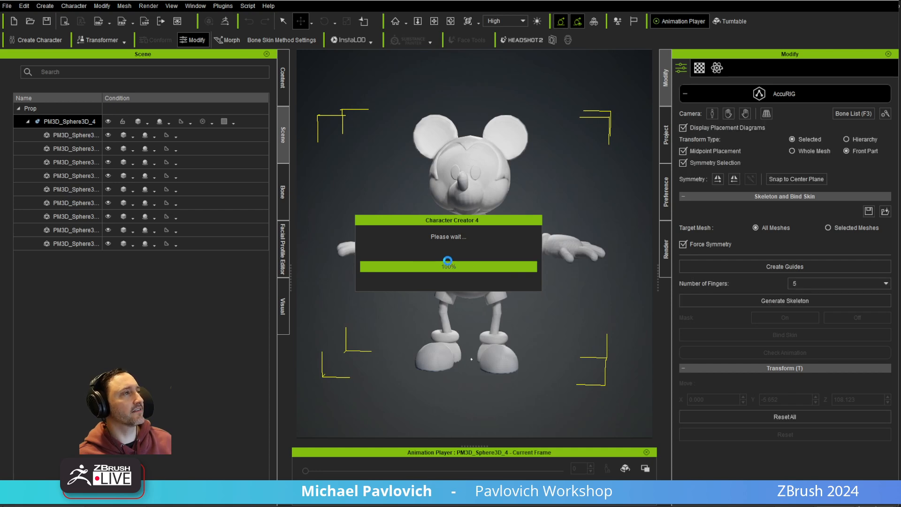
- Check the head and neck guides, and move the shoulder guides slightly inward to about X -16.2, Z 87.6
{"action": "right_click_drag", "start_coordinate": [446, 244], "coordinate": [297, 258]}
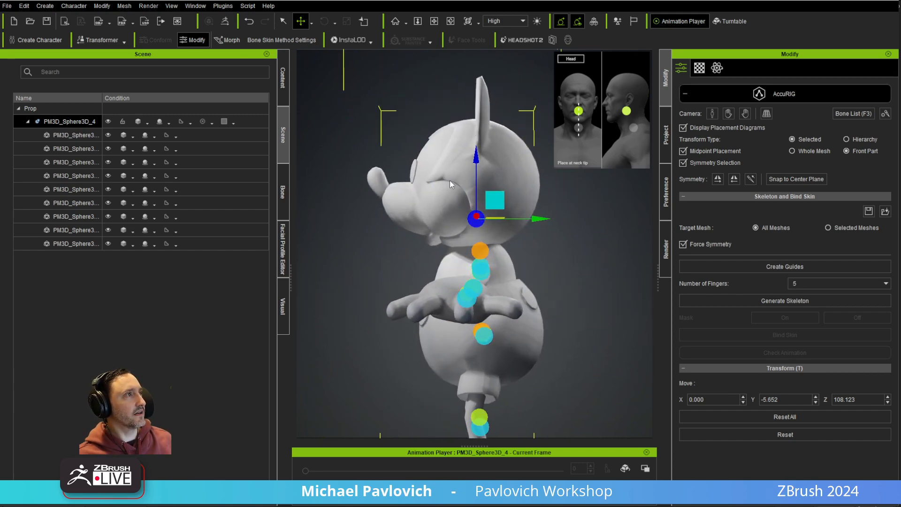
{"action": "right_click_drag", "start_coordinate": [480, 255], "coordinate": [605, 254]}
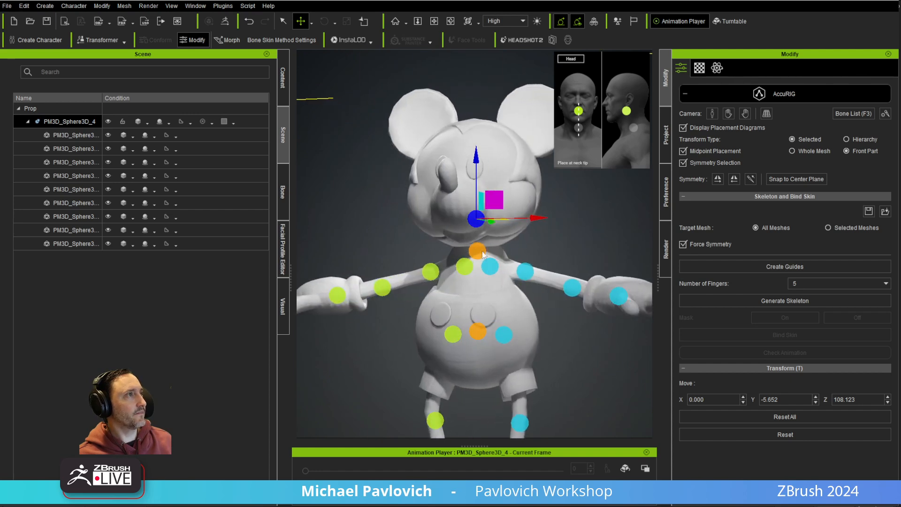
{"action": "left_click", "coordinate": [478, 256]}
{"action": "right_click_drag", "start_coordinate": [561, 272], "coordinate": [462, 280]}
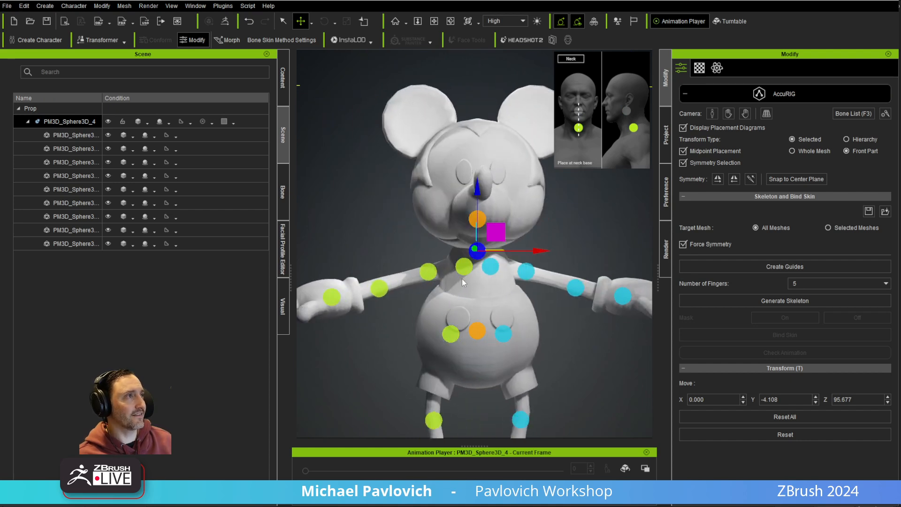
{"action": "left_click", "coordinate": [429, 272]}
{"action": "left_click_drag", "start_coordinate": [492, 284], "coordinate": [490, 266], "text": "alt"}
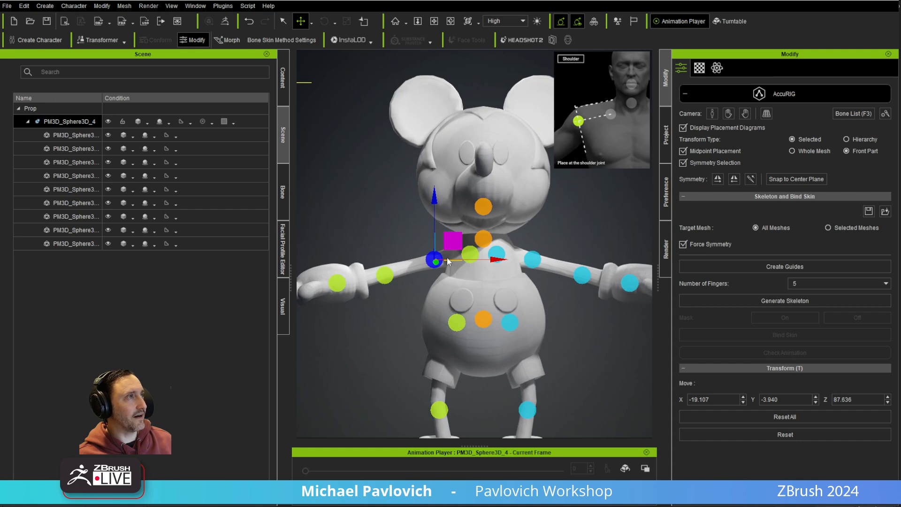
{"action": "left_click_drag", "start_coordinate": [456, 247], "coordinate": [463, 245]}
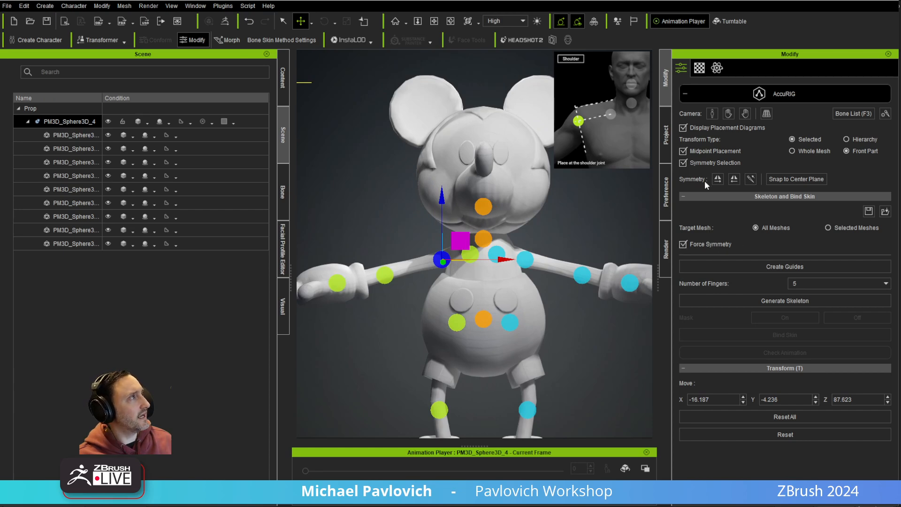
- Move the elbow and wrist guides inward along the mouse's arms
{"action": "left_click_drag", "start_coordinate": [358, 269], "coordinate": [374, 285], "text": "alt"}
{"action": "right_click_drag", "start_coordinate": [374, 285], "coordinate": [338, 266]}
{"action": "left_click", "coordinate": [385, 281]}
{"action": "left_click_drag", "start_coordinate": [402, 255], "coordinate": [422, 253]}
{"action": "left_click_drag", "start_coordinate": [336, 237], "coordinate": [384, 331], "text": "alt"}
{"action": "middle_click_drag", "start_coordinate": [385, 332], "coordinate": [457, 326], "text": "alt"}
{"action": "left_click", "coordinate": [417, 290]}
- Lower the hip guides to the tops of the legs, at about X -13, Z 47.7
{"action": "left_click_drag", "start_coordinate": [475, 334], "coordinate": [444, 309], "text": "alt"}
{"action": "middle_click_drag", "start_coordinate": [445, 309], "coordinate": [454, 213], "text": "alt"}
{"action": "left_click", "coordinate": [454, 214]}
{"action": "scroll", "coordinate": [392, 209], "scroll_direction": "down", "scroll_amount": 2}
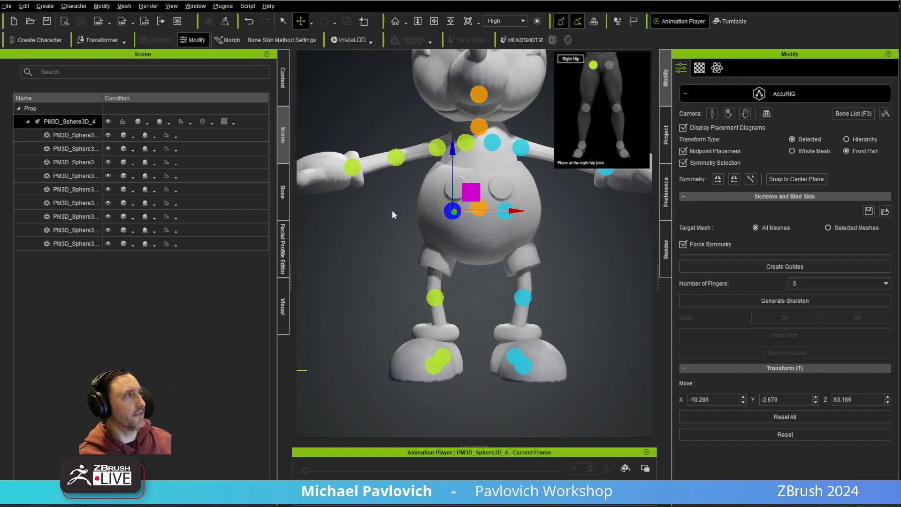
{"action": "scroll", "coordinate": [443, 249], "scroll_direction": "up", "scroll_amount": 2}
{"action": "left_click_drag", "start_coordinate": [444, 248], "coordinate": [436, 289]}
{"action": "middle_click_drag", "start_coordinate": [366, 336], "coordinate": [368, 308]}
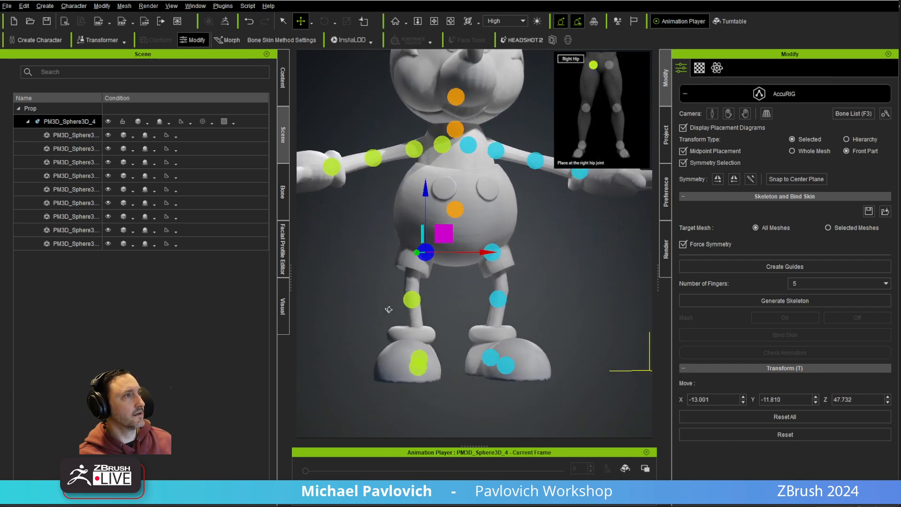
- Try to shift the hip guides in depth from the side view, and undo the last move
{"action": "left_click_drag", "start_coordinate": [368, 308], "coordinate": [722, 324], "text": "alt"}
{"action": "left_click_drag", "start_coordinate": [368, 253], "coordinate": [353, 253]}
{"action": "left_click_drag", "start_coordinate": [508, 285], "coordinate": [254, 300], "text": "alt"}
{"action": "left_click_drag", "start_coordinate": [129, 288], "coordinate": [492, 257], "text": "alt"}
{"action": "left_click_drag", "start_coordinate": [353, 252], "coordinate": [351, 252]}
{"action": "left_click_drag", "start_coordinate": [486, 270], "coordinate": [248, 288], "text": "alt"}
{"action": "key", "text": "ctrl+z"}
{"action": "middle_click_drag", "start_coordinate": [338, 295], "coordinate": [445, 300], "text": "alt"}
{"action": "left_click_drag", "start_coordinate": [446, 300], "coordinate": [436, 298], "text": "alt"}
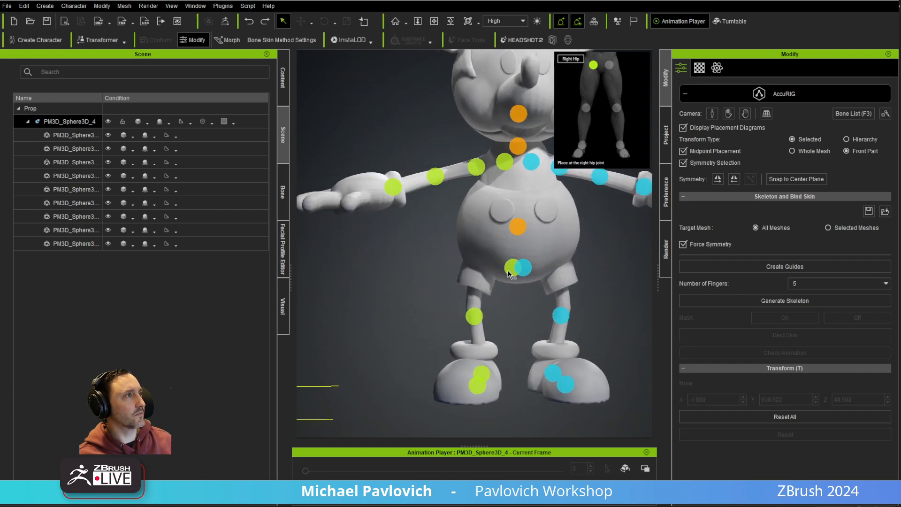
- Reposition the hip guides at about X -14.1, Y -4.2, Z 50.3, using Midpoint Placement switched off for the depth, and re-enable it
{"action": "left_click", "coordinate": [508, 273]}
{"action": "left_click_drag", "start_coordinate": [527, 252], "coordinate": [495, 247]}
{"action": "left_click", "coordinate": [717, 150]}
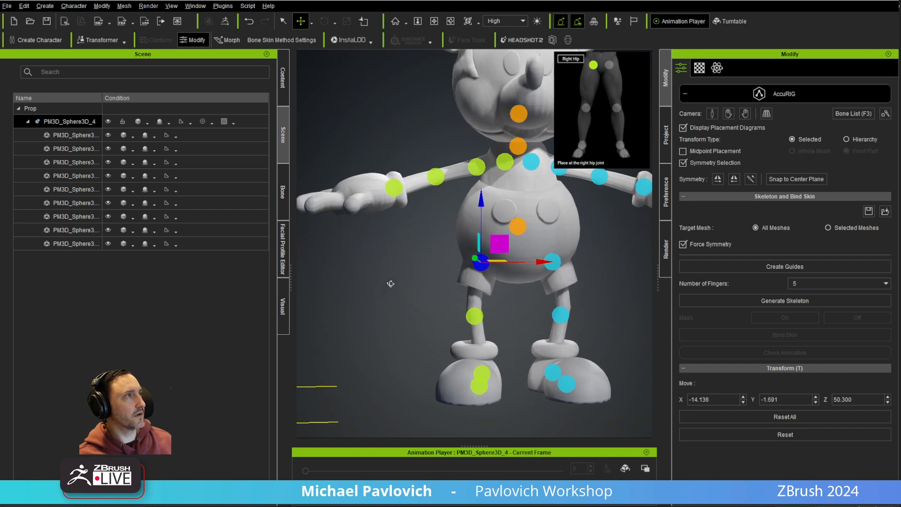
{"action": "left_click_drag", "start_coordinate": [378, 282], "coordinate": [624, 281], "text": "alt"}
{"action": "mouse_move", "coordinate": [417, 269]}
{"action": "left_mouse_down", "text": "alt"}
{"action": "mouse_move", "coordinate": [507, 273]}
{"action": "mouse_move", "coordinate": [446, 273]}
{"action": "mouse_move", "coordinate": [429, 262]}
{"action": "left_mouse_up", "text": "alt"}
{"action": "left_click_drag", "start_coordinate": [429, 263], "coordinate": [292, 269], "text": "alt"}
{"action": "left_click_drag", "start_coordinate": [462, 277], "coordinate": [324, 281], "text": "alt"}
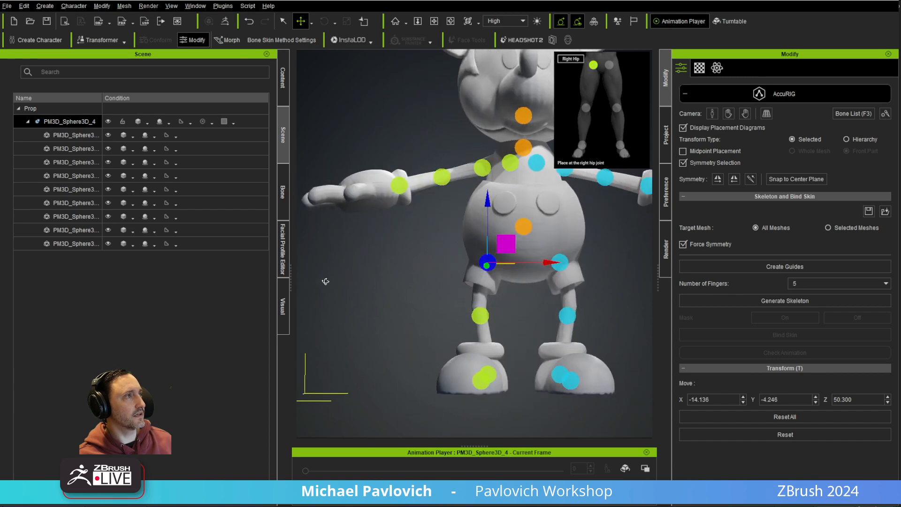
{"action": "left_click", "coordinate": [699, 153]}
- Fine-tune the positions of the knee and ankle guides within the mouse's legs from the side view
{"action": "left_click", "coordinate": [481, 315]}
{"action": "left_click_drag", "start_coordinate": [484, 315], "coordinate": [744, 333], "text": "alt"}
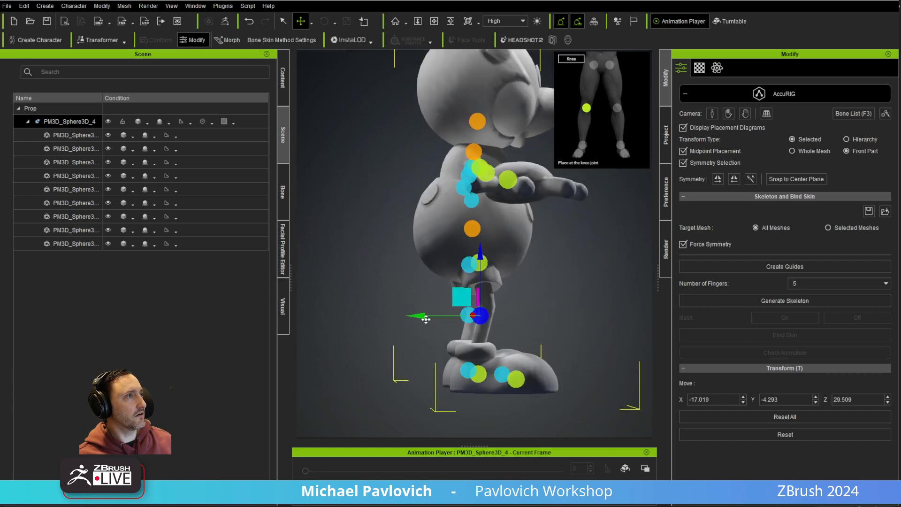
{"action": "left_click_drag", "start_coordinate": [422, 316], "coordinate": [426, 317]}
{"action": "left_click_drag", "start_coordinate": [592, 333], "coordinate": [622, 348], "text": "alt"}
{"action": "left_click", "coordinate": [487, 372]}
{"action": "left_click_drag", "start_coordinate": [474, 357], "coordinate": [471, 352]}
{"action": "mouse_move", "coordinate": [570, 348]}
{"action": "left_mouse_down", "text": "alt"}
{"action": "mouse_move", "coordinate": [484, 350]}
{"action": "mouse_move", "coordinate": [569, 350]}
{"action": "left_mouse_up", "text": "alt"}
- Move the toe base guides into the middle of the shoes, at about X -19.1, Y -17, Z 7.3
{"action": "left_click", "coordinate": [530, 381]}
{"action": "left_click_drag", "start_coordinate": [623, 367], "coordinate": [569, 455], "text": "alt"}
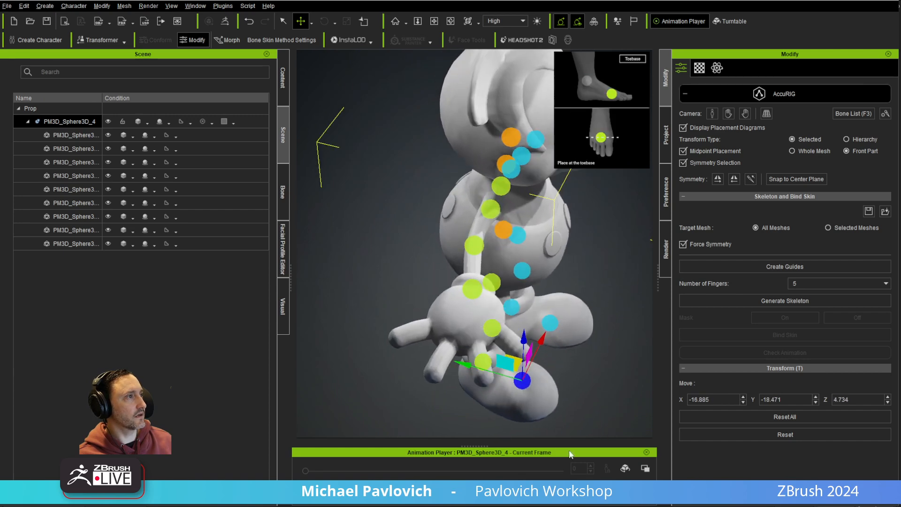
{"action": "left_click_drag", "start_coordinate": [467, 364], "coordinate": [462, 363]}
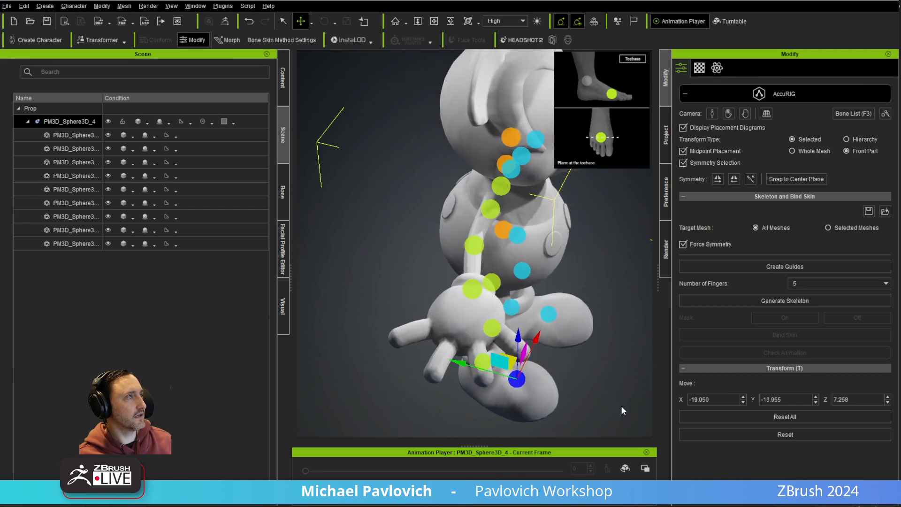
- Check the body guides around the whole mouse and generate the skeleton with 5 fingers
{"action": "left_click_drag", "start_coordinate": [620, 410], "coordinate": [428, 324], "text": "alt"}
{"action": "left_click_drag", "start_coordinate": [507, 339], "coordinate": [463, 254], "text": "alt"}
{"action": "right_click_drag", "start_coordinate": [463, 254], "coordinate": [478, 283], "text": "alt"}
{"action": "middle_click_drag", "start_coordinate": [512, 219], "coordinate": [401, 257], "text": "alt"}
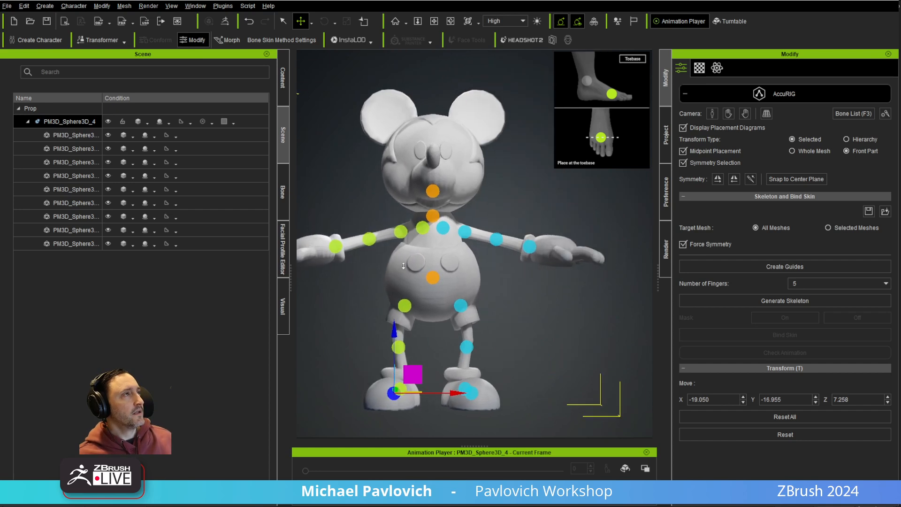
{"action": "right_click_drag", "start_coordinate": [400, 258], "coordinate": [450, 315], "text": "alt"}
{"action": "left_click_drag", "start_coordinate": [449, 315], "coordinate": [509, 315], "text": "alt"}
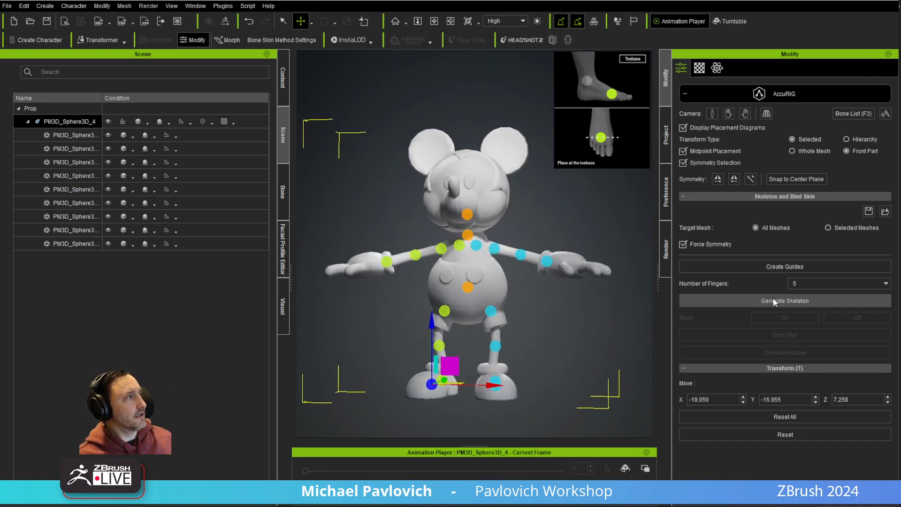
{"action": "left_click", "coordinate": [785, 300]}
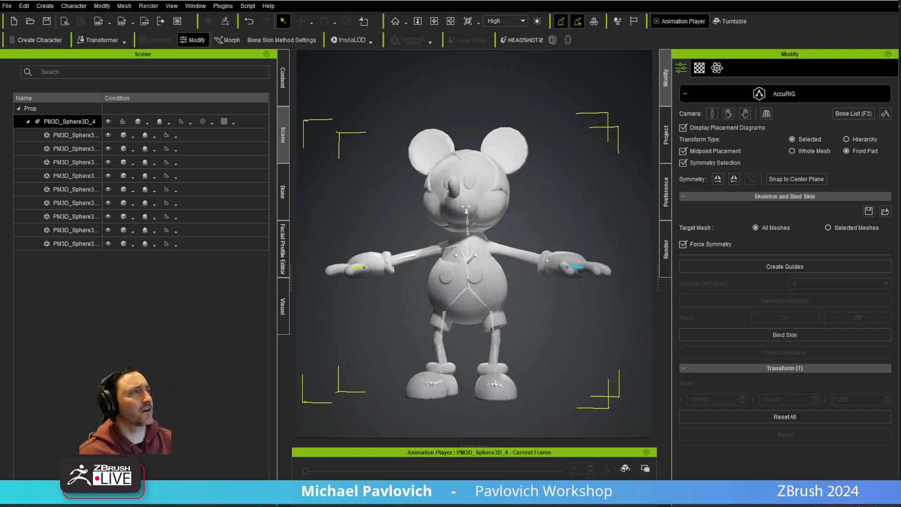
- Move the little finger's joint and tip guides out of the right palm and spread them along the outer finger
{"action": "left_click_drag", "start_coordinate": [374, 218], "coordinate": [512, 330], "text": "alt"}
{"action": "middle_click_drag", "start_coordinate": [362, 287], "coordinate": [469, 271], "text": "alt"}
{"action": "right_click_drag", "start_coordinate": [469, 271], "coordinate": [455, 190], "text": "alt"}
{"action": "left_click_drag", "start_coordinate": [458, 187], "coordinate": [512, 286], "text": "alt"}
{"action": "middle_click_drag", "start_coordinate": [512, 287], "coordinate": [494, 162], "text": "alt"}
{"action": "right_click_drag", "start_coordinate": [494, 162], "coordinate": [492, 251], "text": "alt"}
{"action": "left_click_drag", "start_coordinate": [492, 252], "coordinate": [566, 322], "text": "alt"}
{"action": "middle_click_drag", "start_coordinate": [565, 322], "coordinate": [474, 181], "text": "alt"}
{"action": "left_click_drag", "start_coordinate": [474, 180], "coordinate": [466, 204], "text": "alt"}
{"action": "right_click_drag", "start_coordinate": [465, 204], "coordinate": [561, 228]}
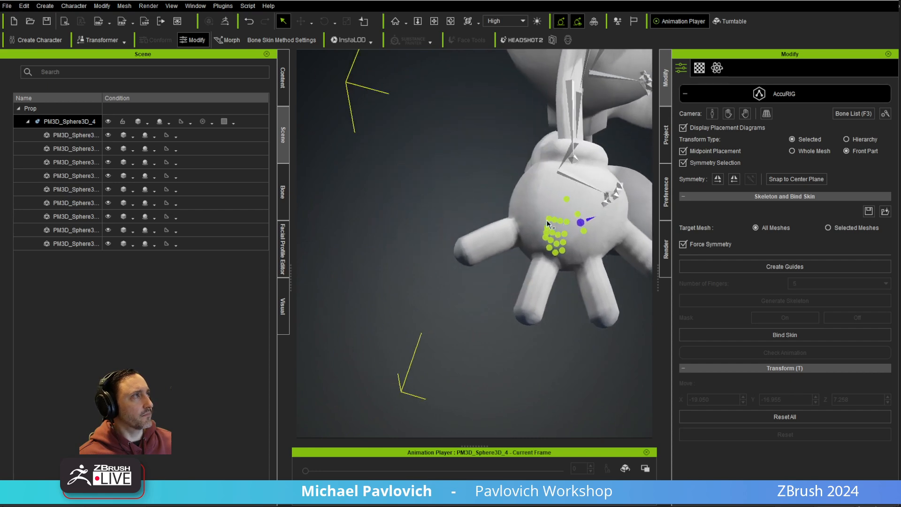
{"action": "left_click", "coordinate": [551, 222]}
{"action": "left_click_drag", "start_coordinate": [531, 201], "coordinate": [468, 217]}
{"action": "left_click", "coordinate": [548, 230]}
{"action": "left_click", "coordinate": [550, 234]}
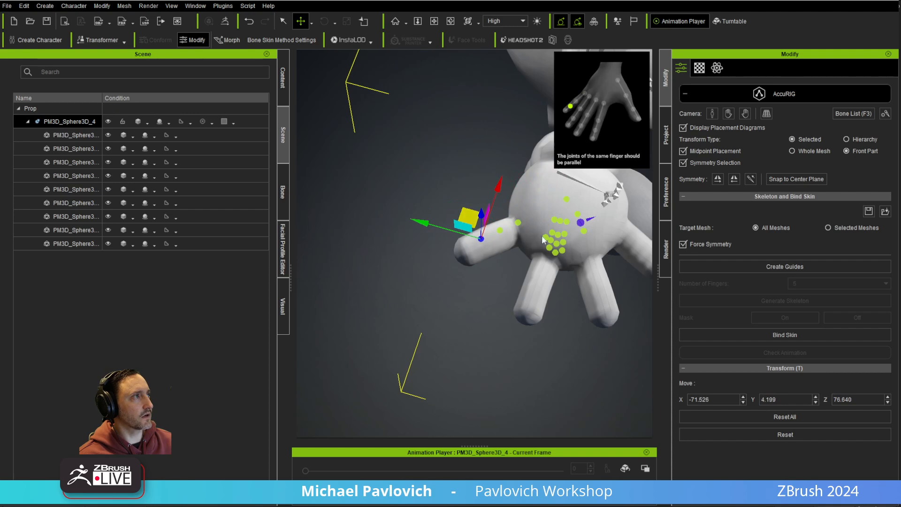
{"action": "left_click", "coordinate": [547, 241]}
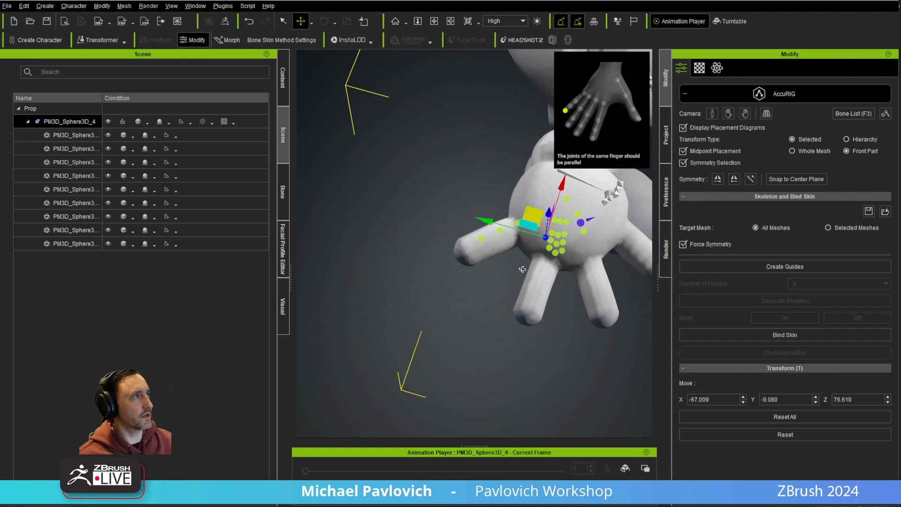
{"action": "left_click_drag", "start_coordinate": [533, 218], "coordinate": [445, 236]}
- Move the right thumb's tip guide and the two joint guides next to it out of the palm onto the thumb
{"action": "left_click_drag", "start_coordinate": [415, 209], "coordinate": [488, 174], "text": "alt"}
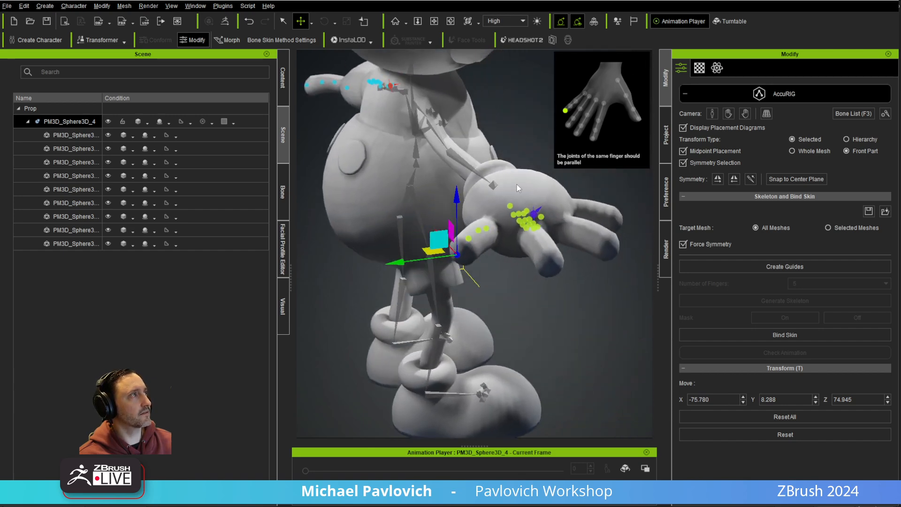
{"action": "right_click_drag", "start_coordinate": [517, 184], "coordinate": [526, 264], "text": "alt"}
{"action": "left_click_drag", "start_coordinate": [525, 264], "coordinate": [197, 267], "text": "alt"}
{"action": "middle_click_drag", "start_coordinate": [198, 267], "coordinate": [142, 230], "text": "alt"}
{"action": "left_click_drag", "start_coordinate": [142, 230], "coordinate": [155, 375], "text": "alt"}
{"action": "right_click_drag", "start_coordinate": [435, 291], "coordinate": [554, 229]}
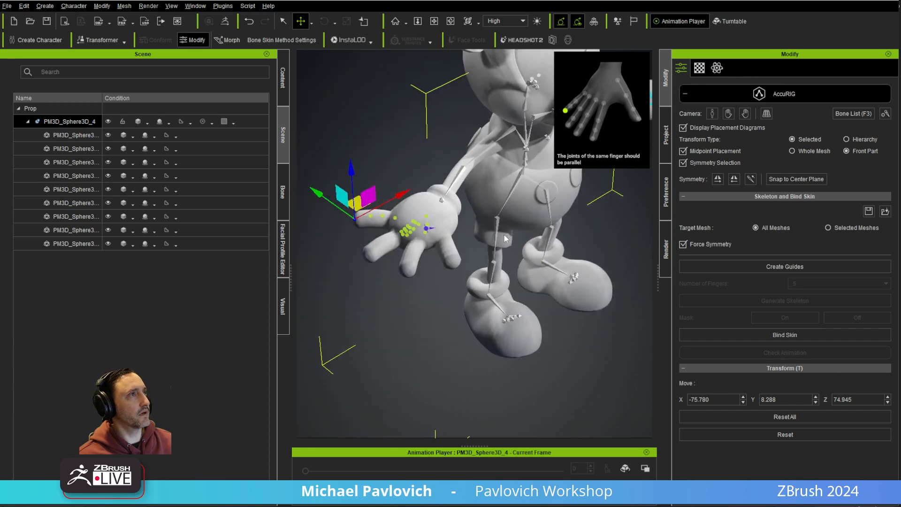
{"action": "right_click_drag", "start_coordinate": [389, 233], "coordinate": [556, 269]}
{"action": "right_click_drag", "start_coordinate": [357, 207], "coordinate": [318, 170]}
{"action": "middle_click_drag", "start_coordinate": [318, 169], "coordinate": [421, 226]}
{"action": "right_click_drag", "start_coordinate": [421, 226], "coordinate": [361, 256]}
{"action": "left_click", "coordinate": [396, 253]}
{"action": "left_click_drag", "start_coordinate": [399, 253], "coordinate": [476, 306]}
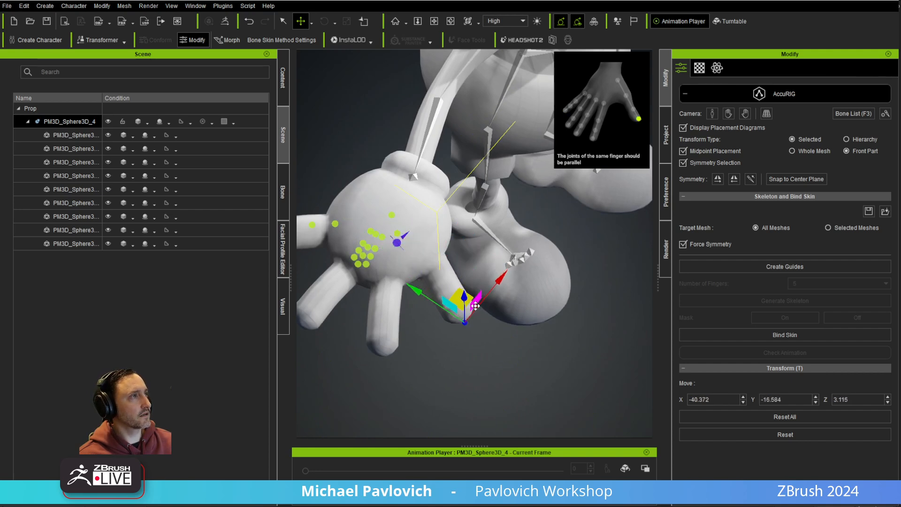
{"action": "left_click", "coordinate": [397, 245]}
{"action": "left_click_drag", "start_coordinate": [408, 221], "coordinate": [483, 286]}
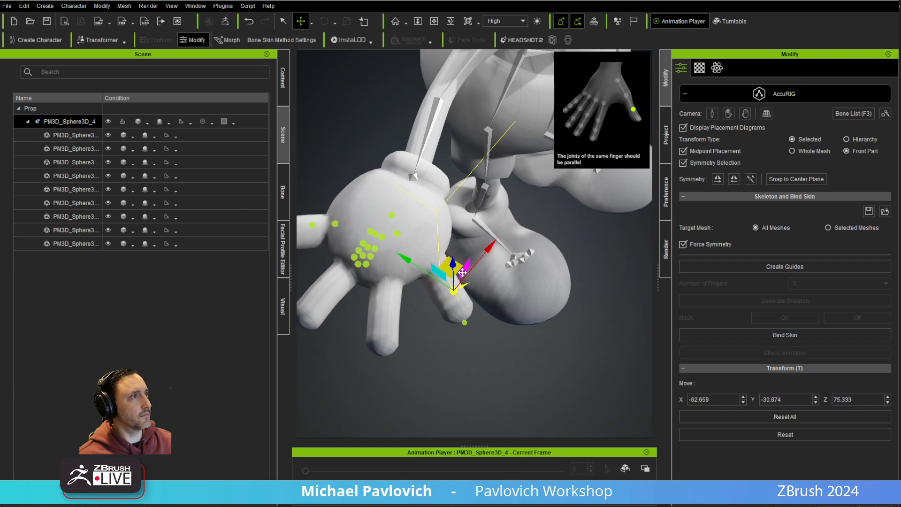
{"action": "left_click", "coordinate": [398, 234]}
{"action": "left_click_drag", "start_coordinate": [407, 212], "coordinate": [458, 252]}
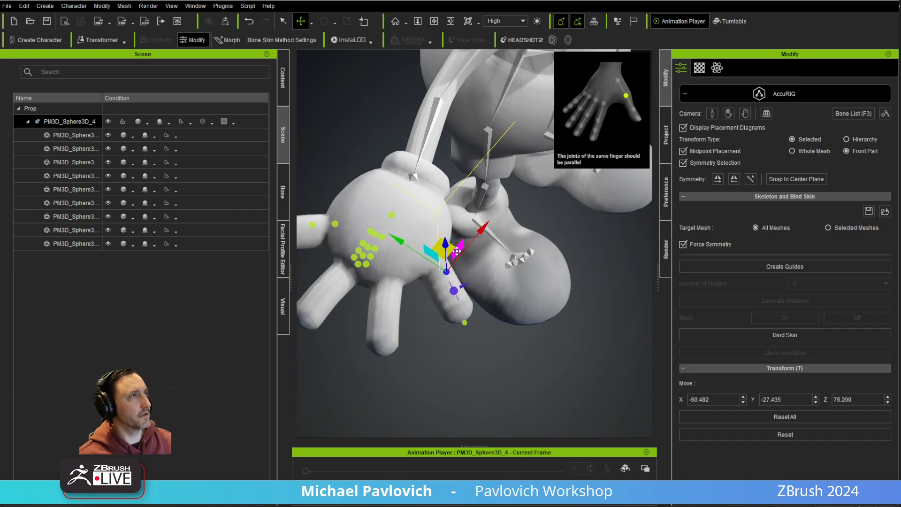
- Move the right thumb's base guide to the palm edge parallel to the index finger and bring the stray thumb tip guide onto the thumb
{"action": "left_click", "coordinate": [392, 215]}
{"action": "left_click_drag", "start_coordinate": [394, 194], "coordinate": [438, 229]}
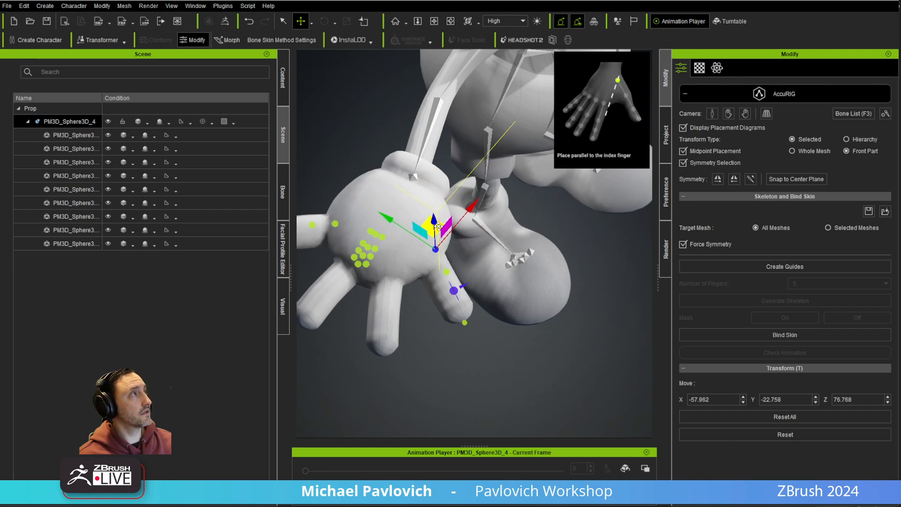
{"action": "right_click_drag", "start_coordinate": [447, 337], "coordinate": [372, 320]}
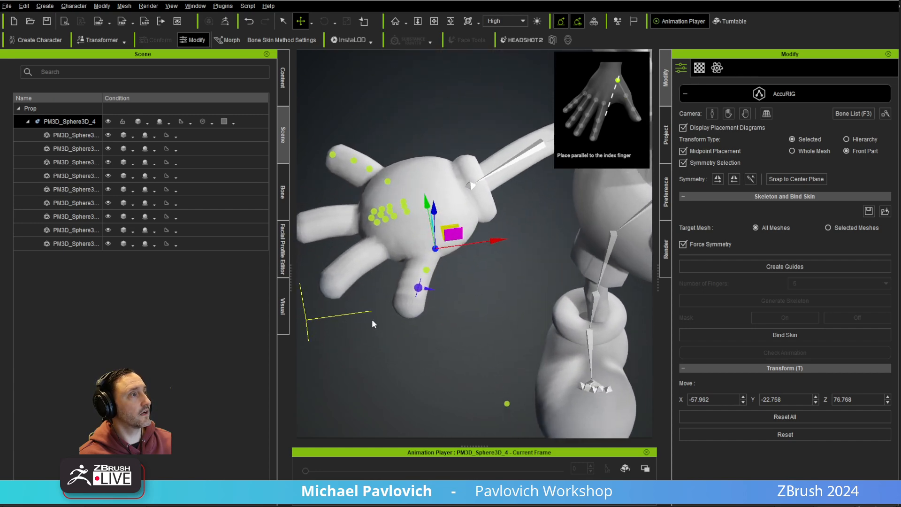
{"action": "left_click", "coordinate": [506, 404]}
{"action": "left_click_drag", "start_coordinate": [506, 405], "coordinate": [423, 300]}
{"action": "left_click_drag", "start_coordinate": [383, 346], "coordinate": [487, 367], "text": "alt"}
{"action": "right_click_drag", "start_coordinate": [487, 371], "coordinate": [367, 253]}
{"action": "left_click", "coordinate": [355, 259]}
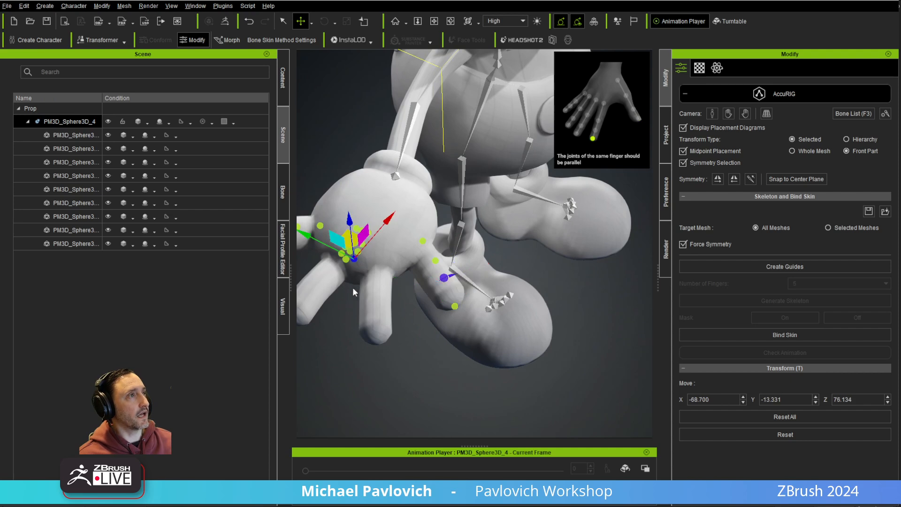
{"action": "middle_click_drag", "start_coordinate": [345, 283], "coordinate": [451, 253]}
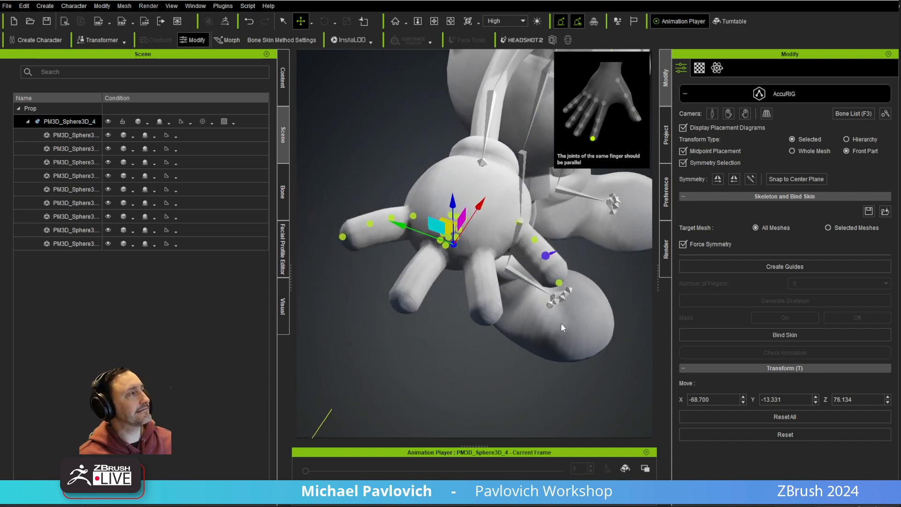
{"action": "right_click_drag", "start_coordinate": [573, 308], "coordinate": [501, 310]}
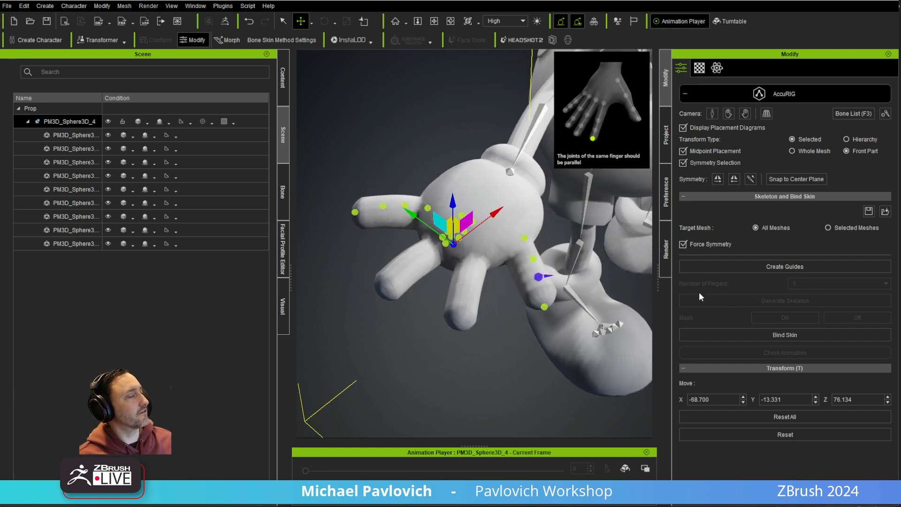
{"action": "right_click_drag", "start_coordinate": [457, 277], "coordinate": [465, 299]}
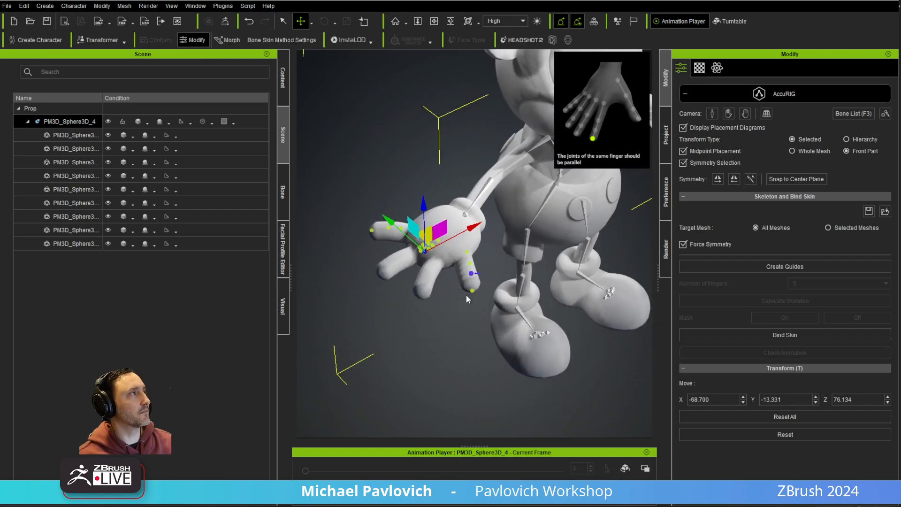
- Return to the body guides and regenerate the skeleton with 4 fingers
{"action": "left_click", "coordinate": [508, 284]}
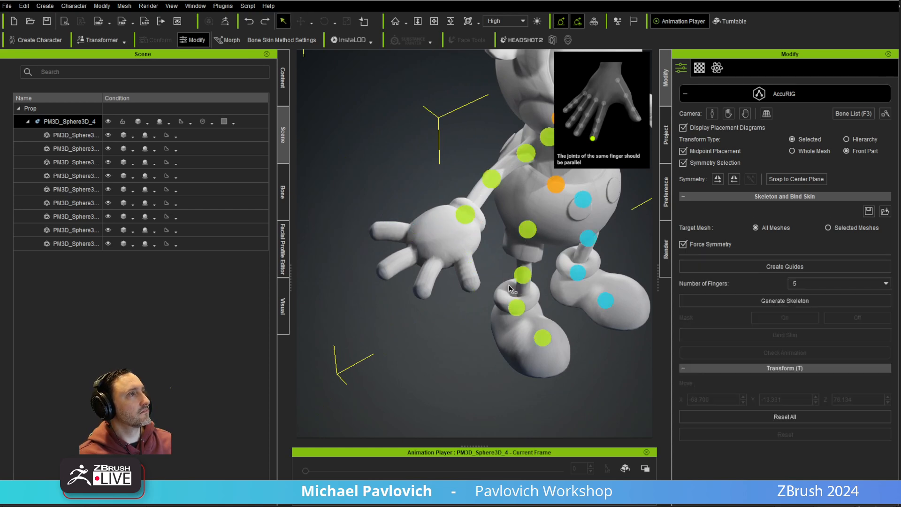
{"action": "right_click_drag", "start_coordinate": [495, 288], "coordinate": [475, 293]}
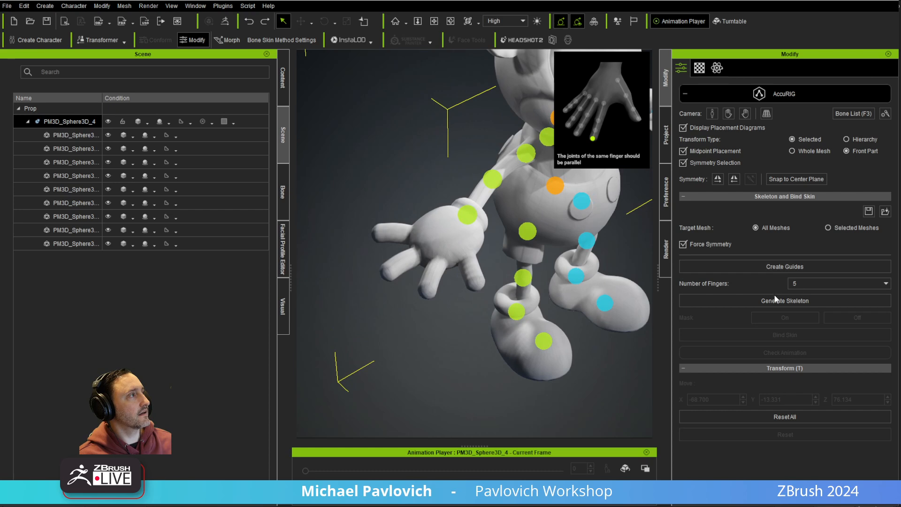
{"action": "left_click", "coordinate": [837, 279]}
{"action": "left_click", "coordinate": [804, 313]}
{"action": "left_click", "coordinate": [753, 300]}
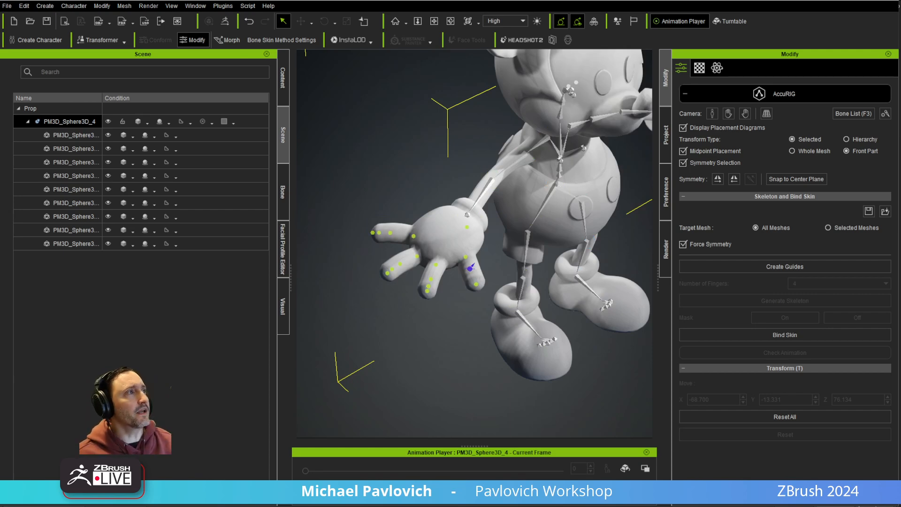
- Space the middle and little finger joint guides evenly along the fingers of the right hand
{"action": "left_click_drag", "start_coordinate": [411, 284], "coordinate": [488, 327], "text": "alt"}
{"action": "right_click_drag", "start_coordinate": [489, 327], "coordinate": [526, 343], "text": "alt"}
{"action": "middle_click_drag", "start_coordinate": [526, 343], "coordinate": [491, 221], "text": "alt"}
{"action": "right_click_drag", "start_coordinate": [491, 221], "coordinate": [484, 257]}
{"action": "left_click", "coordinate": [482, 268]}
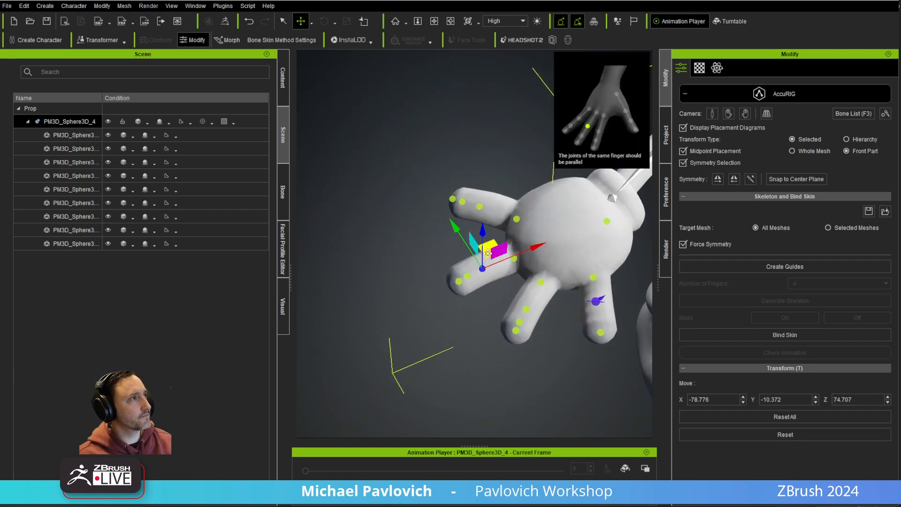
{"action": "left_click_drag", "start_coordinate": [476, 267], "coordinate": [478, 180]}
{"action": "left_click", "coordinate": [479, 206]}
{"action": "left_click", "coordinate": [464, 201]}
{"action": "right_click_drag", "start_coordinate": [515, 260], "coordinate": [430, 294], "text": "alt"}
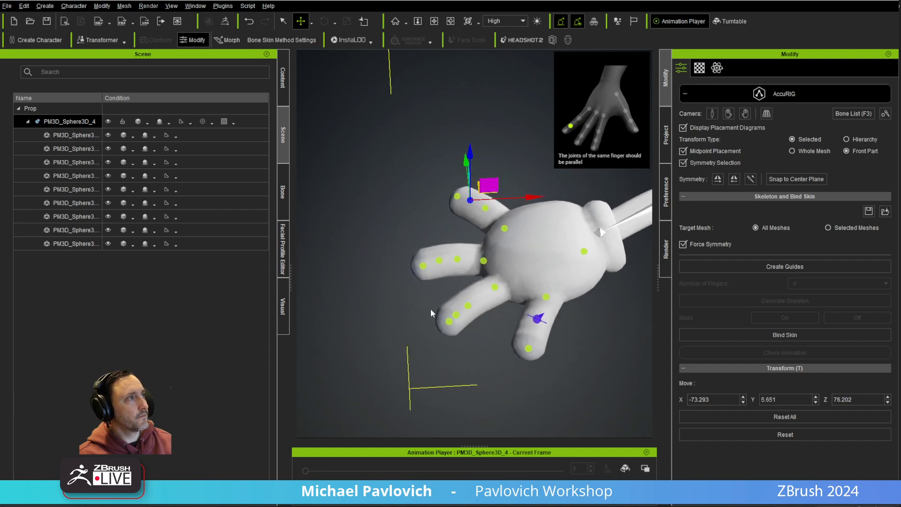
- Spread the two joint guides of the right index finger evenly, placing the outer one at about X -77.4, Y -24.1, Z 74.7
{"action": "left_click", "coordinate": [469, 308]}
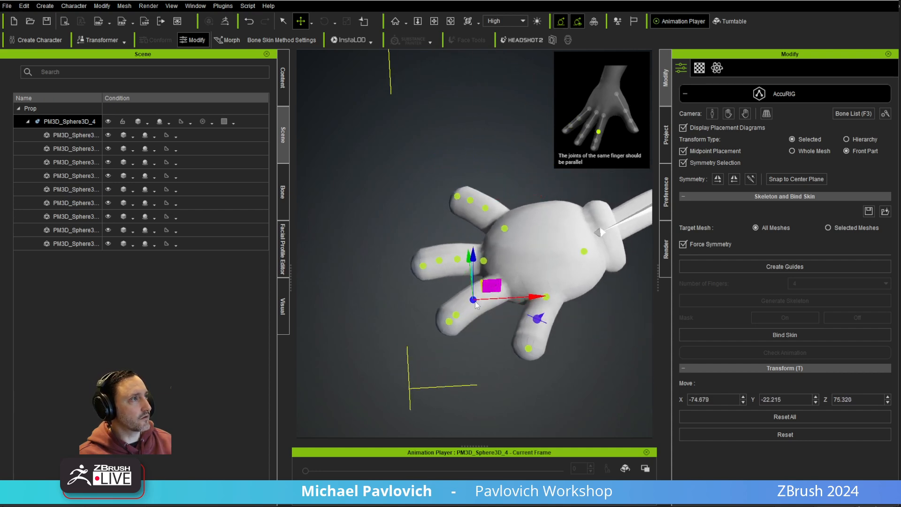
{"action": "left_click", "coordinate": [456, 314]}
{"action": "left_click_drag", "start_coordinate": [469, 297], "coordinate": [474, 292]}
- Check the finger guides and skeleton around both hands and the whole mouse, and bind the skin to all meshes
{"action": "right_click_drag", "start_coordinate": [472, 292], "coordinate": [334, 266], "text": "alt"}
{"action": "right_click_drag", "start_coordinate": [473, 362], "coordinate": [614, 391], "text": "alt"}
{"action": "middle_click_drag", "start_coordinate": [497, 329], "coordinate": [415, 334], "text": "alt"}
{"action": "right_click_drag", "start_coordinate": [415, 333], "coordinate": [346, 225], "text": "alt"}
{"action": "scroll", "coordinate": [514, 376], "scroll_direction": "down", "scroll_amount": 4}
{"action": "middle_click_drag", "start_coordinate": [514, 377], "coordinate": [398, 339]}
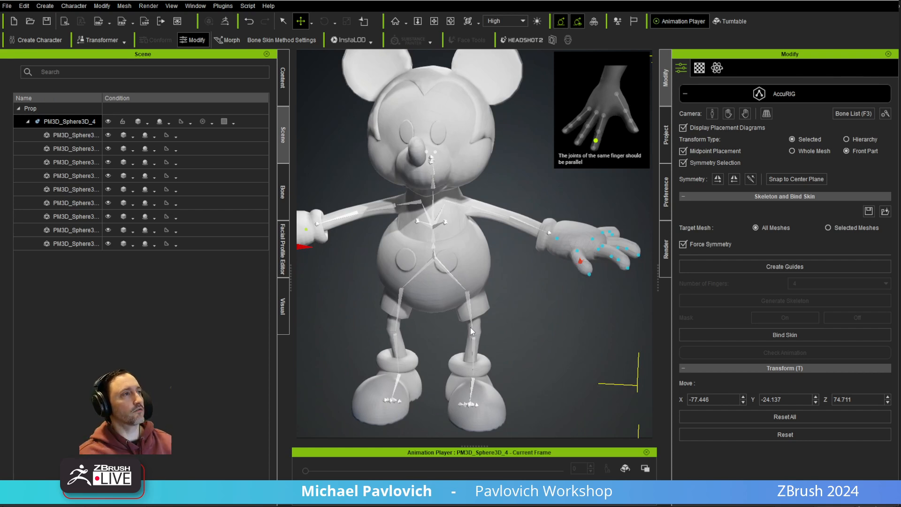
{"action": "right_click_drag", "start_coordinate": [482, 323], "coordinate": [604, 284]}
{"action": "middle_click_drag", "start_coordinate": [430, 284], "coordinate": [533, 282]}
{"action": "right_click_drag", "start_coordinate": [407, 255], "coordinate": [458, 279]}
{"action": "scroll", "coordinate": [459, 280], "scroll_direction": "down", "scroll_amount": 2}
{"action": "middle_click_drag", "start_coordinate": [459, 280], "coordinate": [422, 296]}
{"action": "right_click_drag", "start_coordinate": [422, 296], "coordinate": [397, 279]}
{"action": "middle_click_drag", "start_coordinate": [397, 280], "coordinate": [437, 281]}
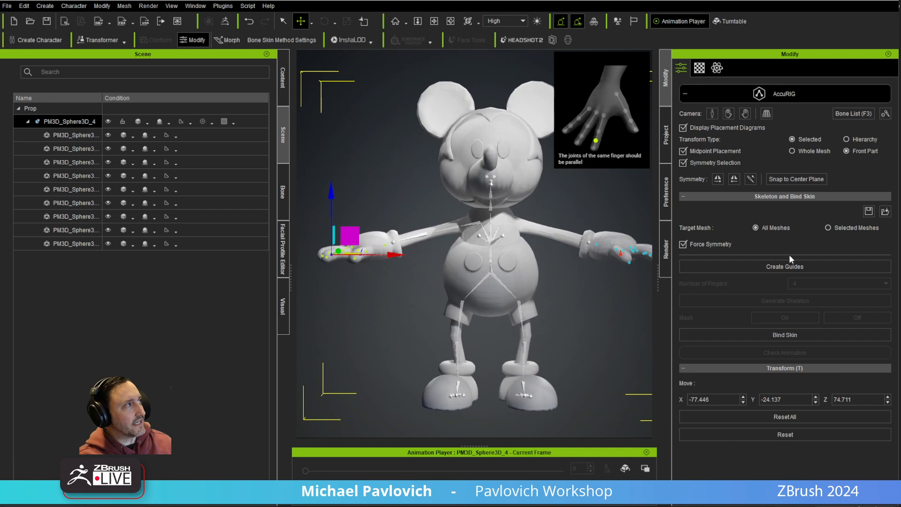
{"action": "left_click", "coordinate": [768, 335]}
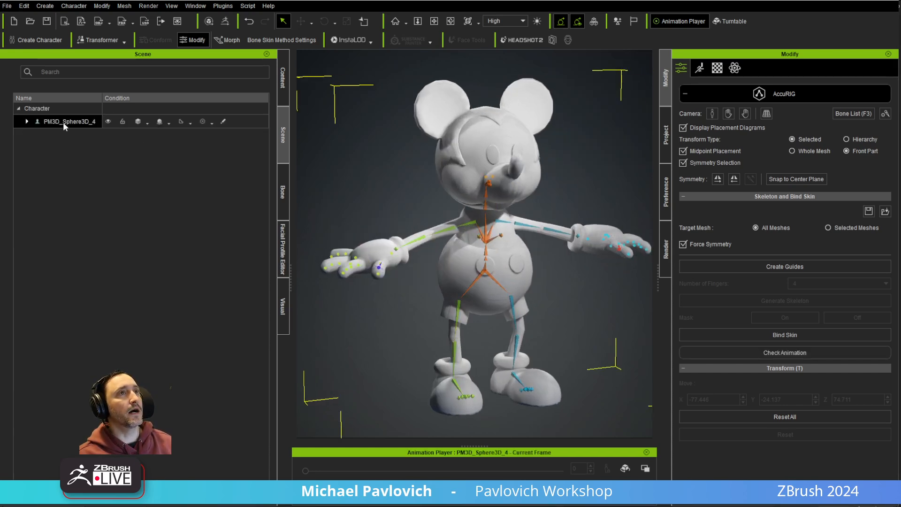
{"action": "left_click", "coordinate": [717, 68]}
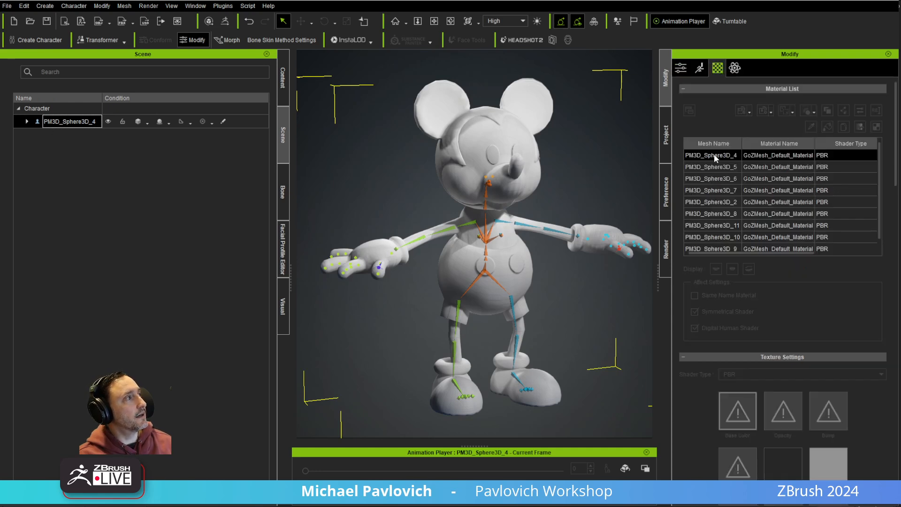
{"action": "scroll", "coordinate": [742, 282], "scroll_direction": "down", "scroll_amount": 3}
{"action": "scroll", "coordinate": [741, 282], "scroll_direction": "down", "scroll_amount": 5}
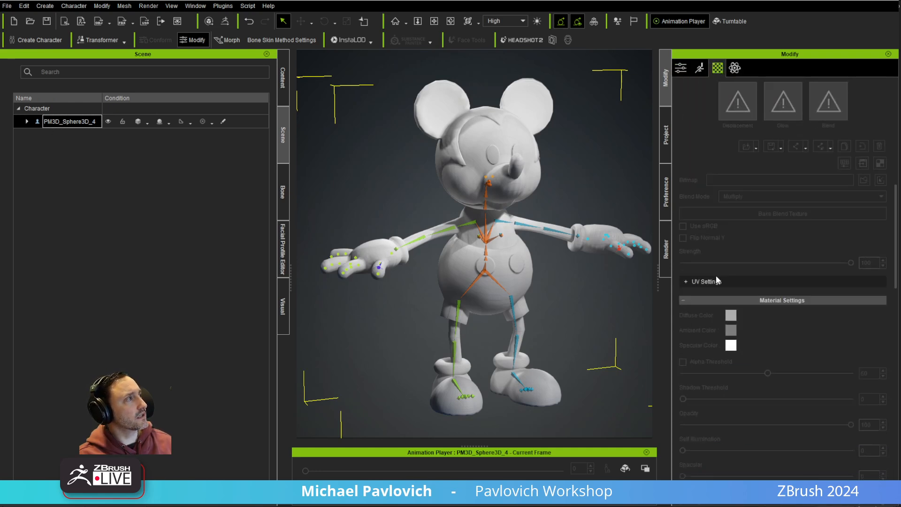
{"action": "scroll", "coordinate": [717, 277], "scroll_direction": "up", "scroll_amount": 3}
{"action": "scroll", "coordinate": [707, 276], "scroll_direction": "down", "scroll_amount": 7}
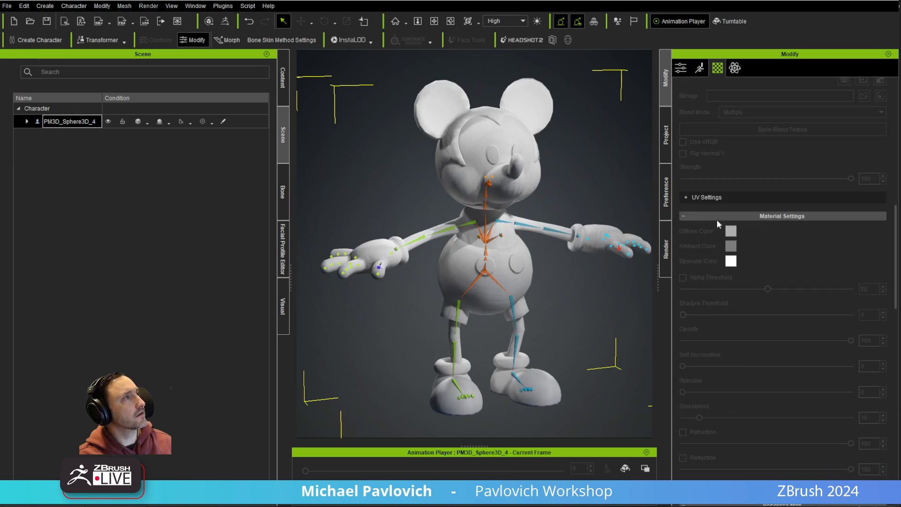
{"action": "scroll", "coordinate": [717, 218], "scroll_direction": "up", "scroll_amount": 10}
- Leave AccuRIG and bring up the diffuse color setting for the PM3D_Sphere3D_4 mesh's material
{"action": "left_click", "coordinate": [681, 68]}
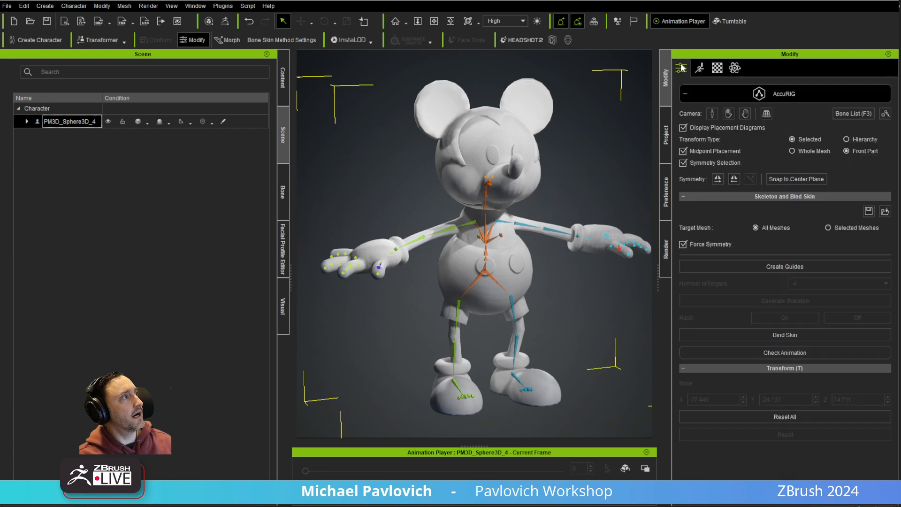
{"action": "left_click", "coordinate": [808, 95]}
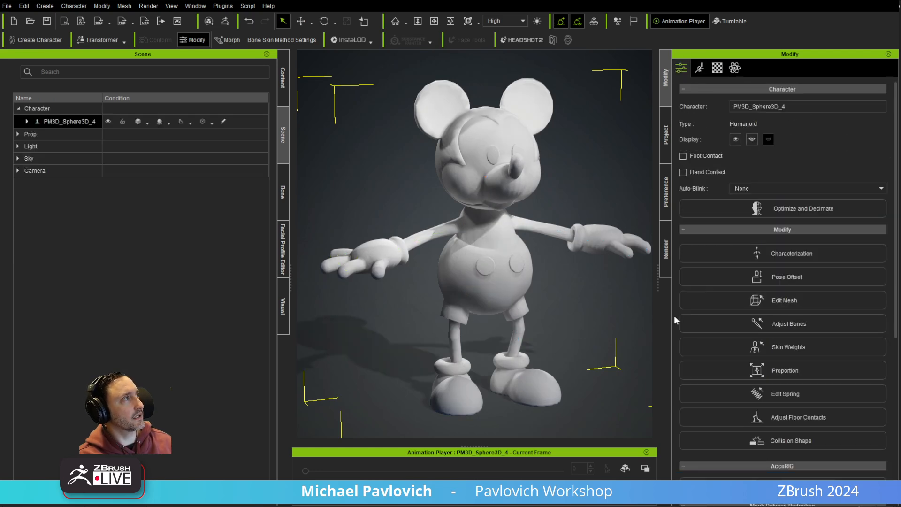
{"action": "left_click", "coordinate": [719, 69]}
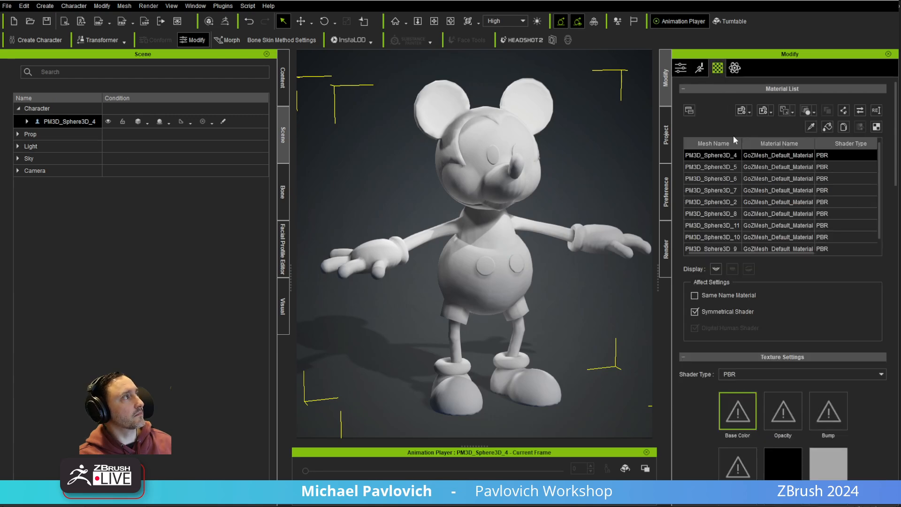
{"action": "scroll", "coordinate": [716, 285], "scroll_direction": "down", "scroll_amount": 10}
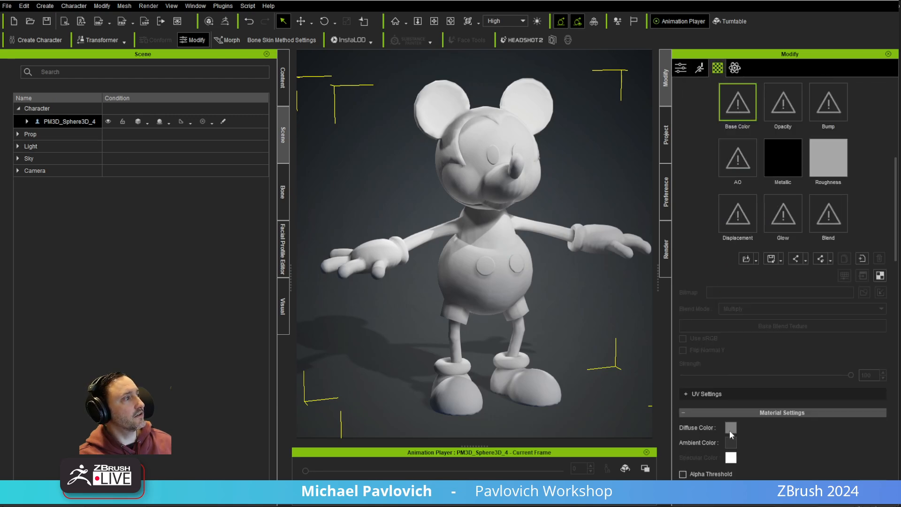
- Set the diffuse color of the PM3D_Sphere3D_4 mesh's material to the grey #7e7e7e
{"action": "left_click", "coordinate": [730, 428]}
{"action": "left_click_drag", "start_coordinate": [479, 150], "coordinate": [242, 162]}
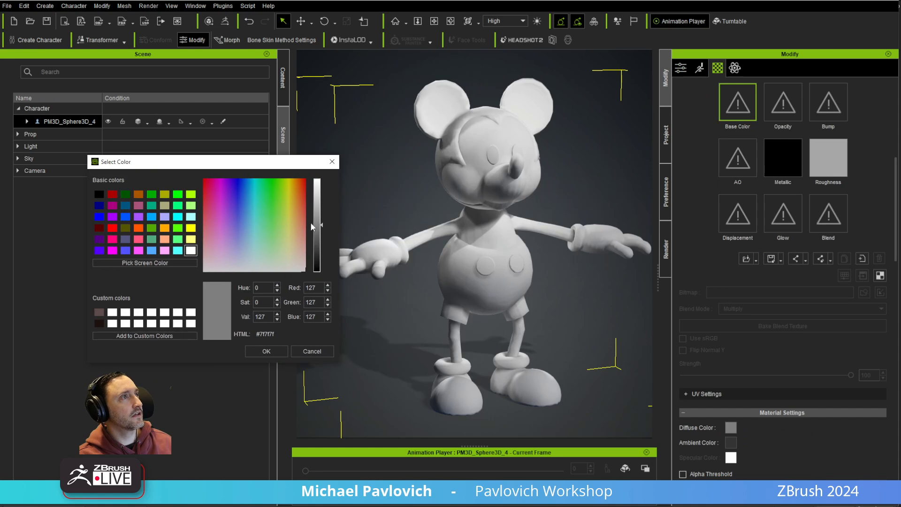
{"action": "mouse_move", "coordinate": [324, 228]}
{"action": "left_mouse_down"}
{"action": "mouse_move", "coordinate": [319, 277]}
{"action": "mouse_move", "coordinate": [324, 224]}
{"action": "left_mouse_up"}
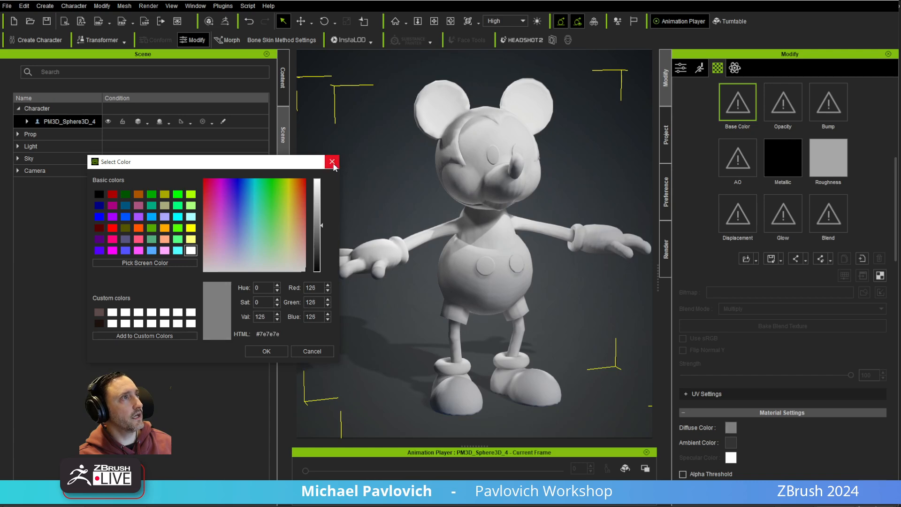
{"action": "left_click", "coordinate": [266, 350]}
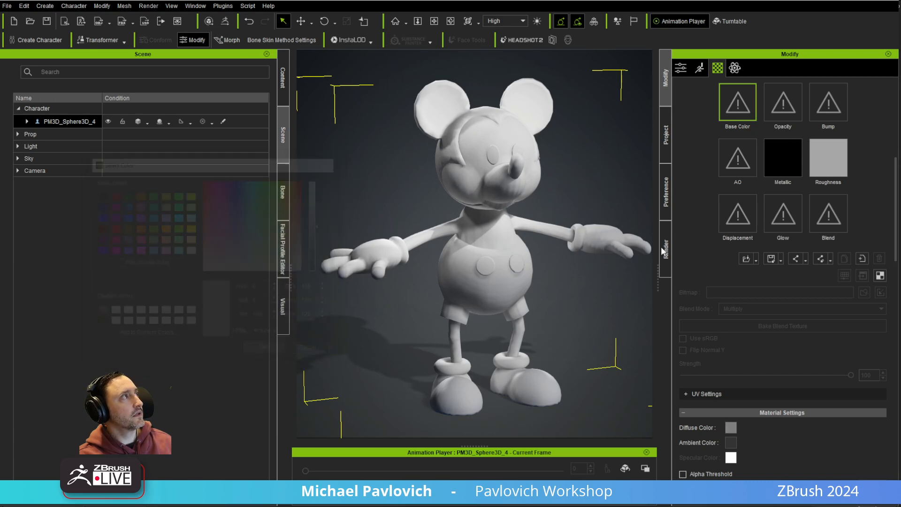
- Set the diffuse color of the PM3D_Sphere3D_5 material, covering torso, arms and legs, to black (#000000)
{"action": "scroll", "coordinate": [744, 230], "scroll_direction": "up", "scroll_amount": 5}
{"action": "left_click", "coordinate": [719, 168]}
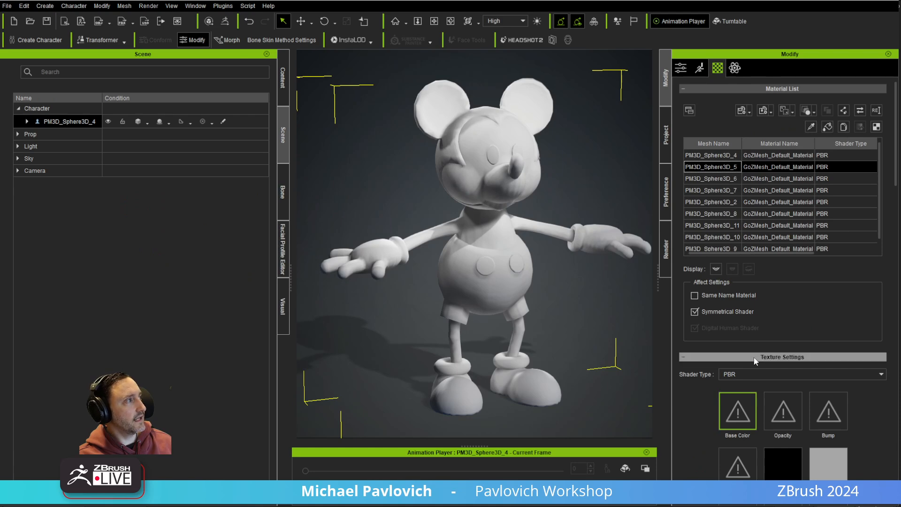
{"action": "scroll", "coordinate": [754, 357], "scroll_direction": "down", "scroll_amount": 6}
{"action": "left_click", "coordinate": [731, 427]}
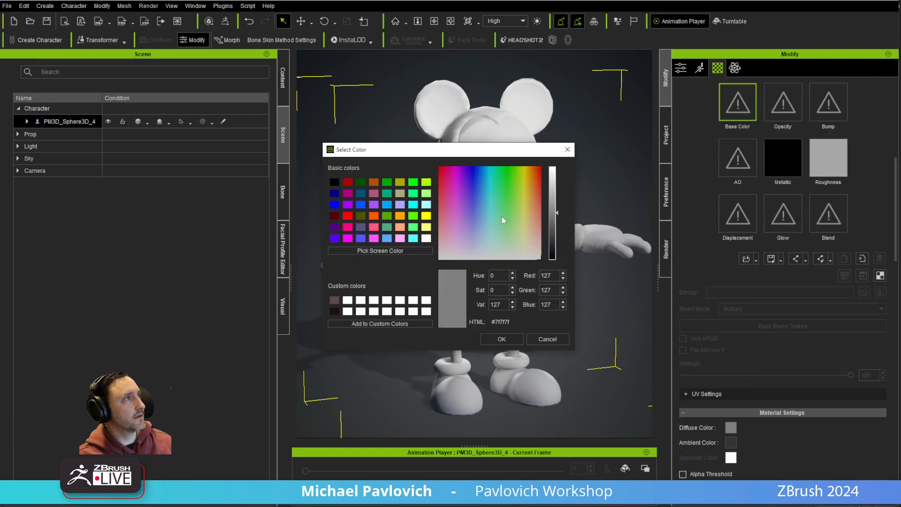
{"action": "left_click_drag", "start_coordinate": [499, 150], "coordinate": [300, 177]}
{"action": "left_click_drag", "start_coordinate": [359, 235], "coordinate": [359, 280]}
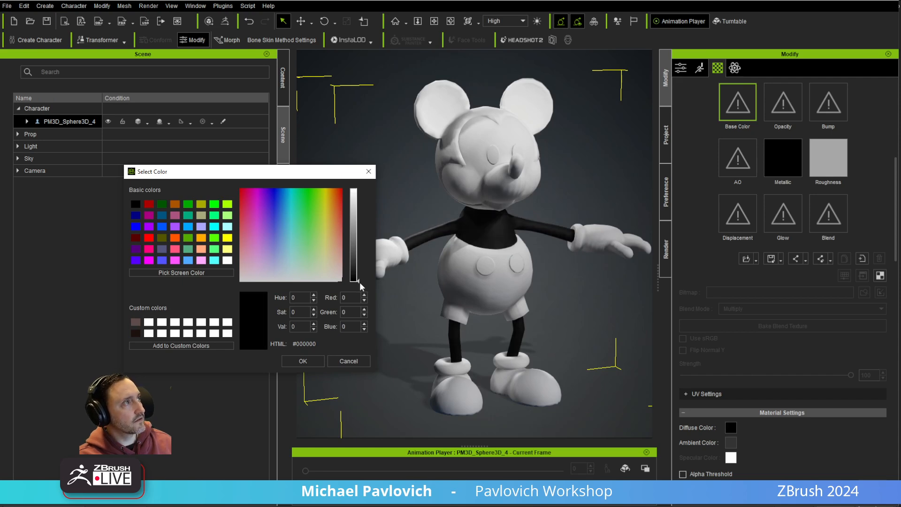
{"action": "left_click", "coordinate": [315, 361]}
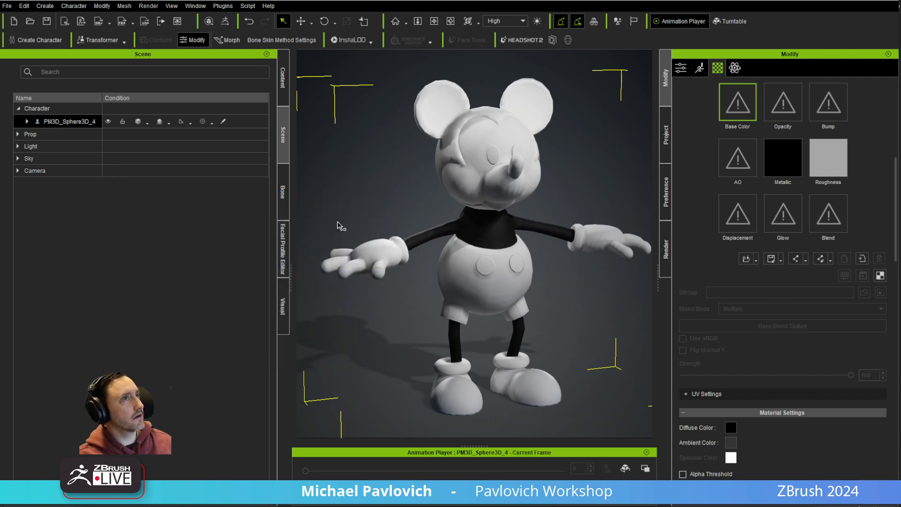
- Try darker grey diffuse colors, such as #191919, on the material of the mouse's shorts
{"action": "scroll", "coordinate": [779, 150], "scroll_direction": "up", "scroll_amount": 3}
{"action": "scroll", "coordinate": [769, 159], "scroll_direction": "up", "scroll_amount": 3}
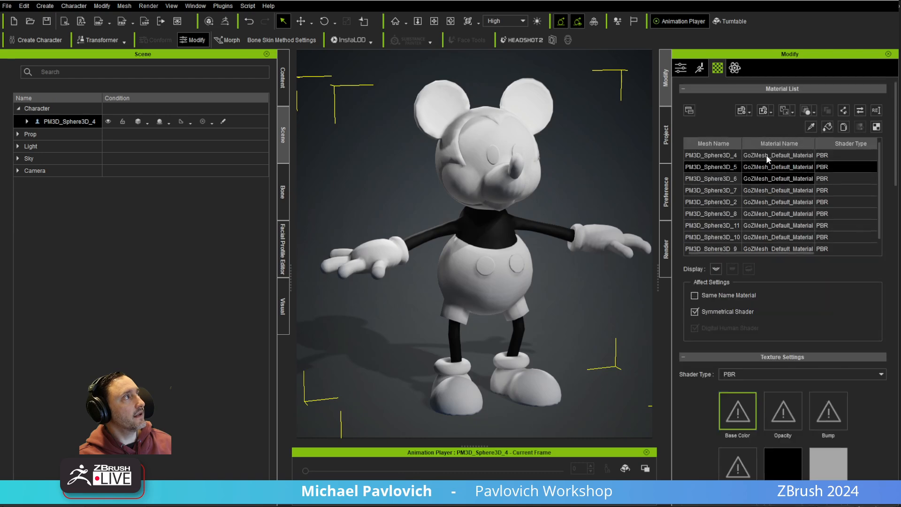
{"action": "scroll", "coordinate": [752, 234], "scroll_direction": "down", "scroll_amount": 6}
{"action": "scroll", "coordinate": [753, 236], "scroll_direction": "down", "scroll_amount": 3}
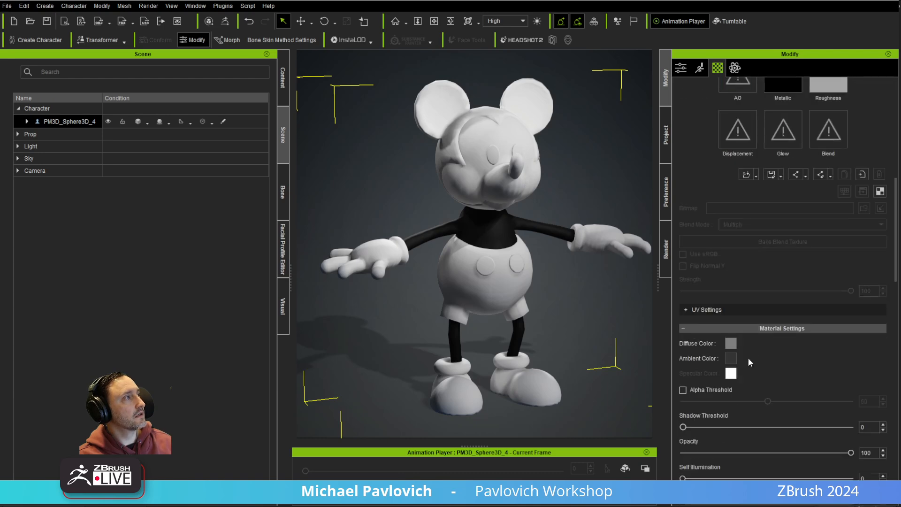
{"action": "left_click", "coordinate": [731, 343]}
{"action": "left_click_drag", "start_coordinate": [418, 164], "coordinate": [177, 185]}
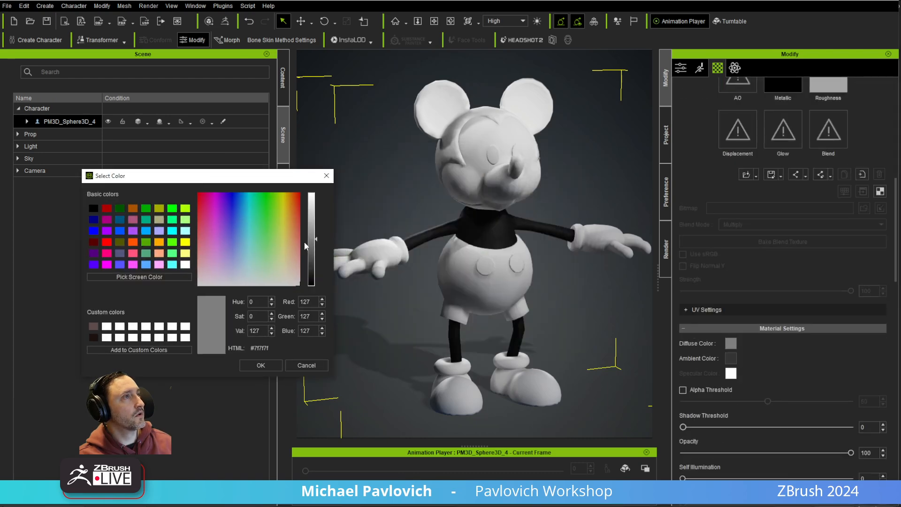
{"action": "left_click_drag", "start_coordinate": [317, 238], "coordinate": [316, 281]}
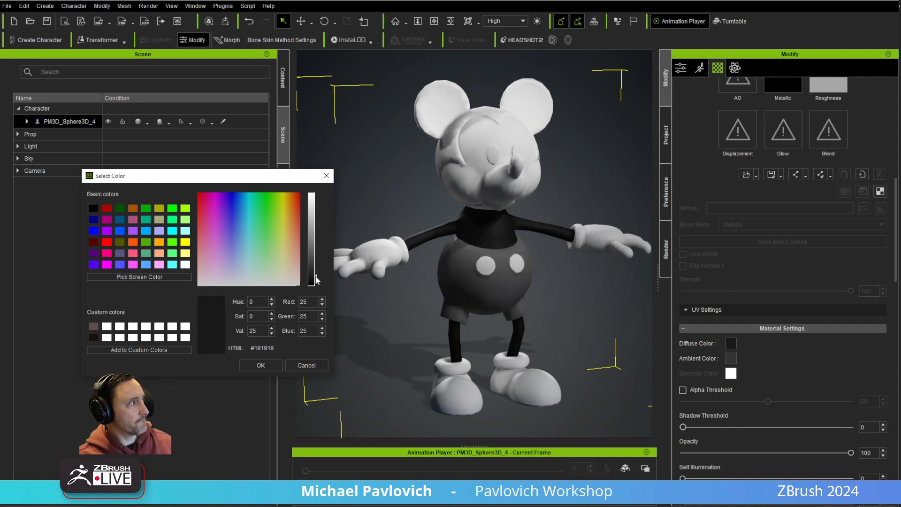
{"action": "left_click_drag", "start_coordinate": [315, 280], "coordinate": [316, 250]}
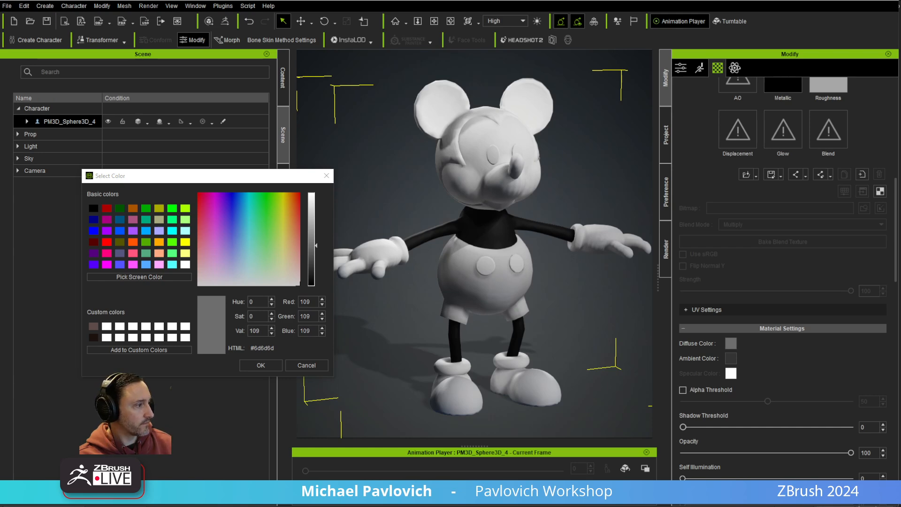
{"action": "left_click_drag", "start_coordinate": [756, 1], "coordinate": [798, 0]}
{"action": "left_click", "coordinate": [306, 366]}
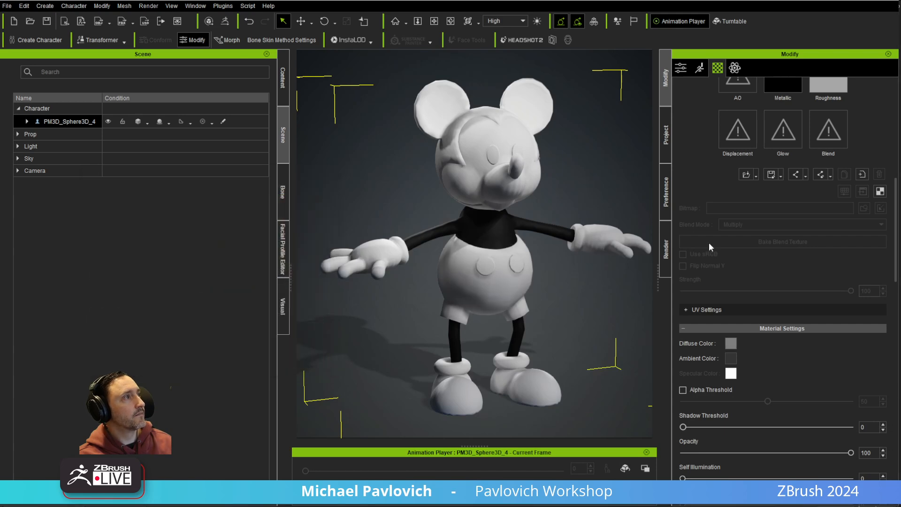
{"action": "left_click", "coordinate": [680, 69]}
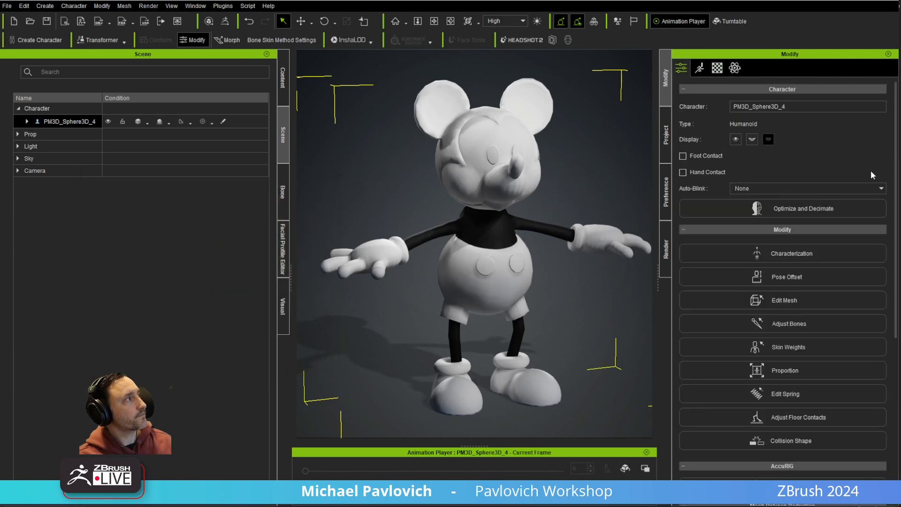
{"action": "left_click", "coordinate": [718, 68]}
{"action": "scroll", "coordinate": [741, 171], "scroll_direction": "up", "scroll_amount": 5}
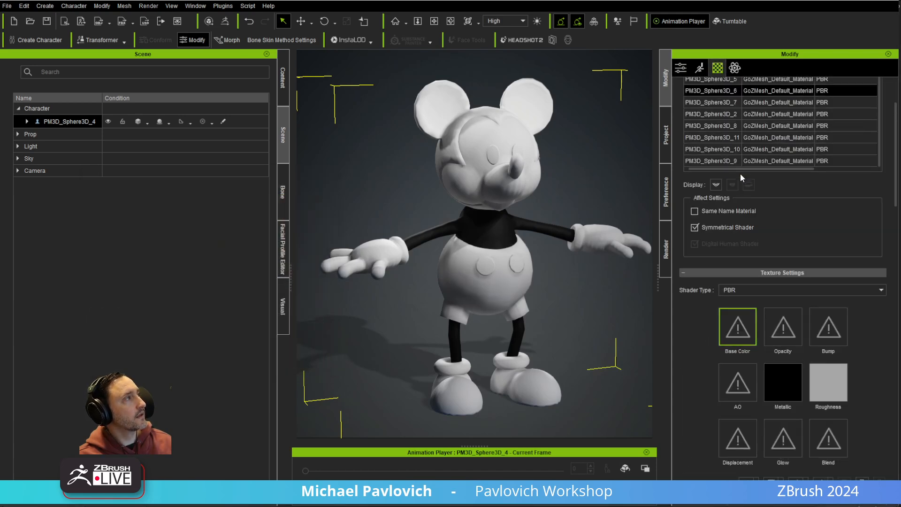
{"action": "scroll", "coordinate": [740, 173], "scroll_direction": "up", "scroll_amount": 1}
{"action": "scroll", "coordinate": [699, 249], "scroll_direction": "down", "scroll_amount": 5}
{"action": "scroll", "coordinate": [700, 268], "scroll_direction": "down", "scroll_amount": 3}
{"action": "left_click", "coordinate": [730, 287]}
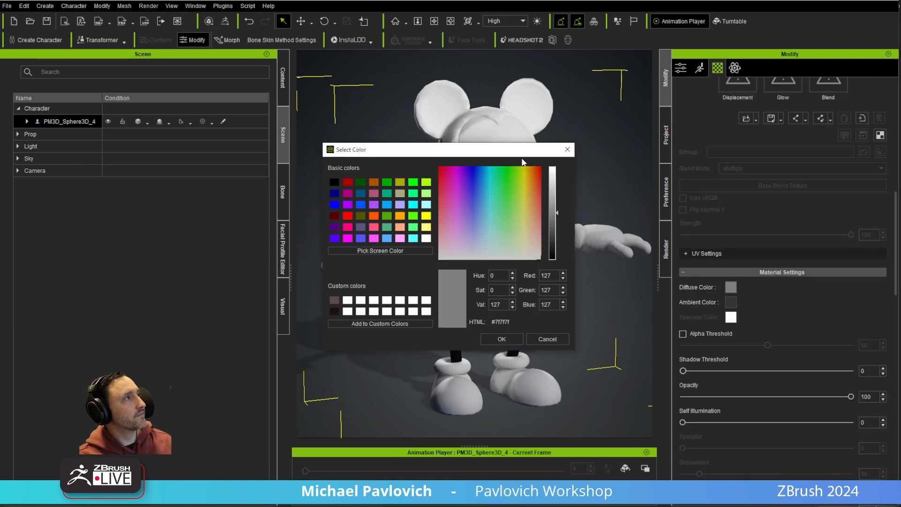
{"action": "left_click_drag", "start_coordinate": [334, 149], "coordinate": [99, 181]}
{"action": "mouse_move", "coordinate": [322, 258]}
{"action": "left_mouse_down"}
{"action": "mouse_move", "coordinate": [312, 296]}
{"action": "mouse_move", "coordinate": [316, 248]}
{"action": "left_mouse_up"}
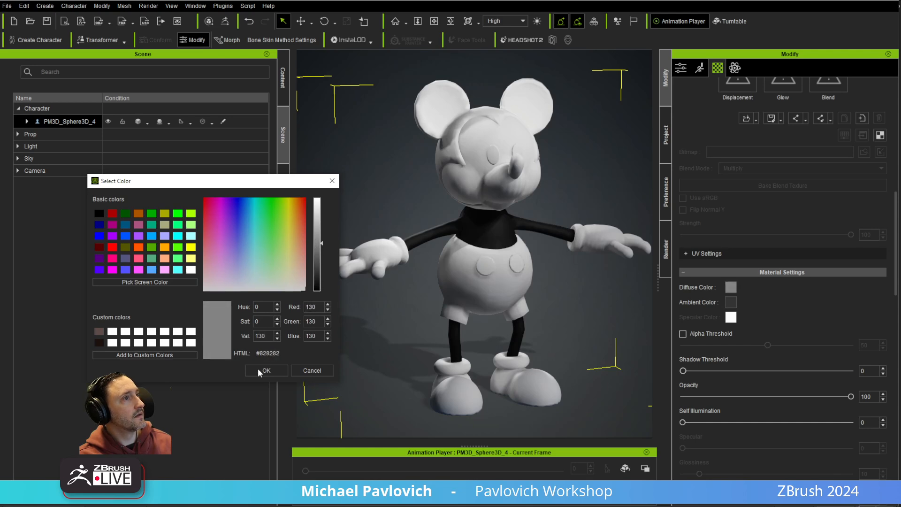
{"action": "left_click", "coordinate": [312, 370]}
- Try the dark grey #4d4d4d as the diffuse color of the shoes' material on the PM3D_Sphere3D_2 mesh
{"action": "scroll", "coordinate": [720, 127], "scroll_direction": "up", "scroll_amount": 6}
{"action": "left_click", "coordinate": [719, 145]}
{"action": "scroll", "coordinate": [708, 226], "scroll_direction": "down", "scroll_amount": 10}
{"action": "left_click", "coordinate": [731, 315]}
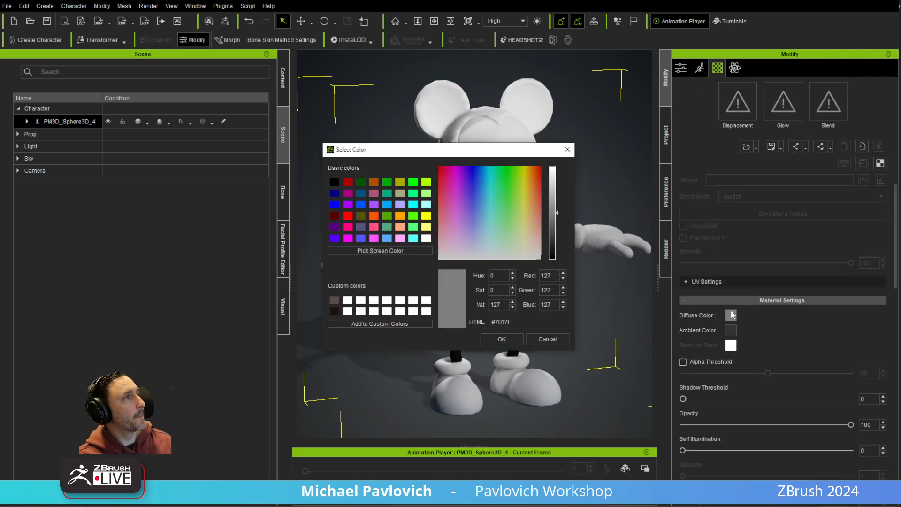
{"action": "left_click_drag", "start_coordinate": [459, 158], "coordinate": [230, 201]}
{"action": "mouse_move", "coordinate": [328, 264]}
{"action": "left_mouse_down"}
{"action": "mouse_move", "coordinate": [329, 302]}
{"action": "mouse_move", "coordinate": [328, 277]}
{"action": "left_mouse_up"}
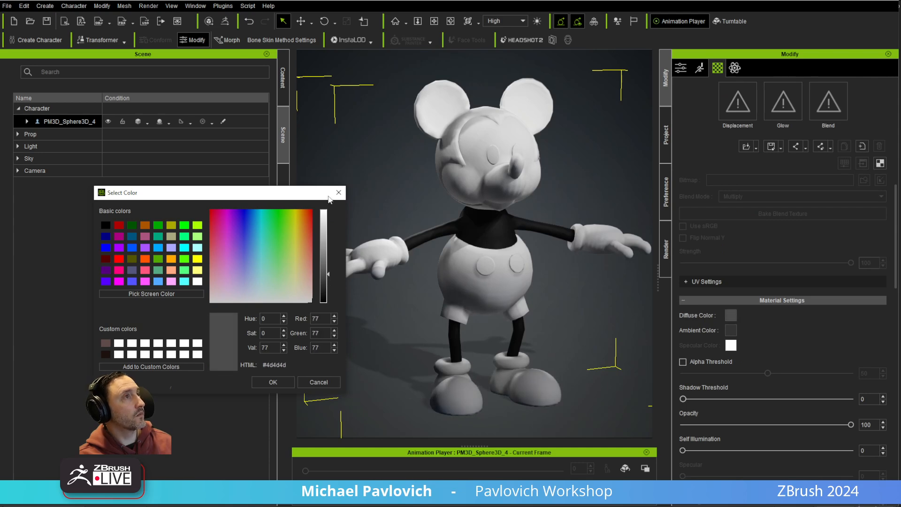
{"action": "left_click", "coordinate": [338, 193]}
- Try the grey #555555 as the diffuse color of the face's material on the PM3D_Sphere3D_8 mesh
{"action": "scroll", "coordinate": [742, 187], "scroll_direction": "up", "scroll_amount": 10}
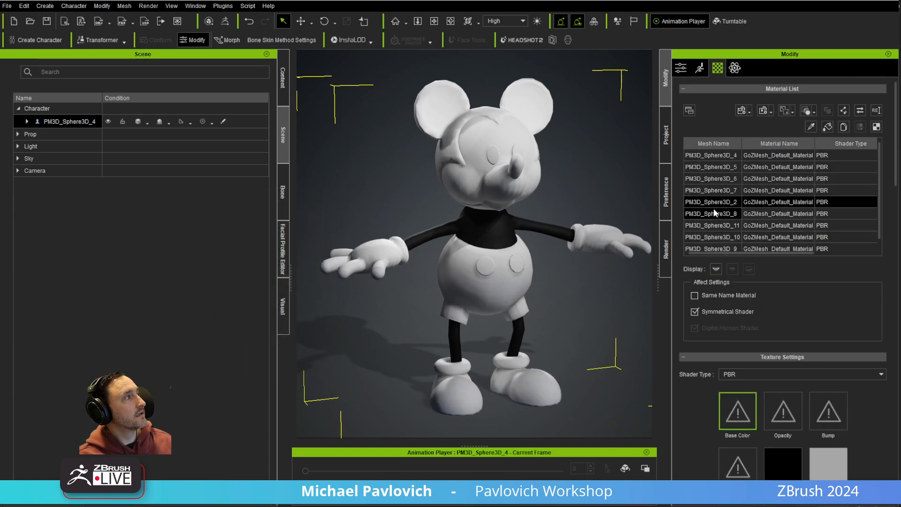
{"action": "scroll", "coordinate": [714, 218], "scroll_direction": "down", "scroll_amount": 10}
{"action": "left_click", "coordinate": [732, 343]}
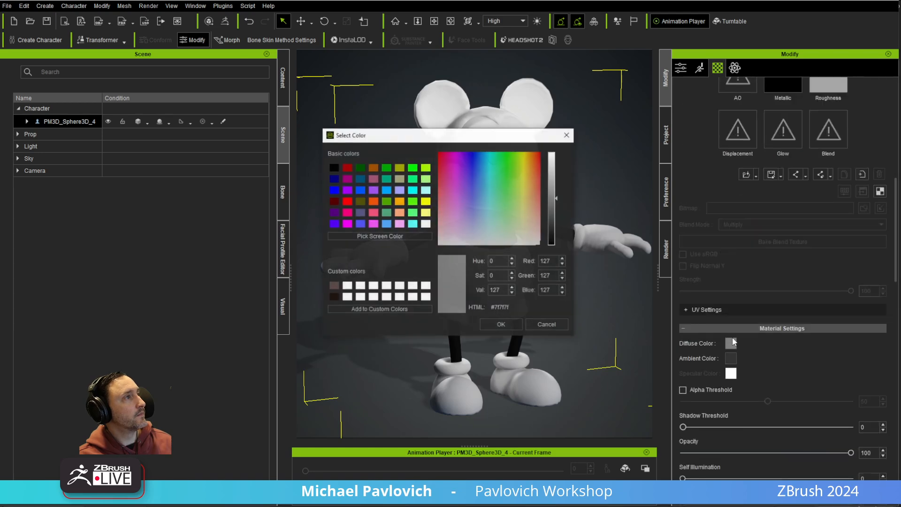
{"action": "left_click_drag", "start_coordinate": [476, 136], "coordinate": [162, 202]}
{"action": "mouse_move", "coordinate": [239, 267]}
{"action": "left_mouse_down"}
{"action": "mouse_move", "coordinate": [240, 302]}
{"action": "mouse_move", "coordinate": [243, 266]}
{"action": "mouse_move", "coordinate": [242, 272]}
{"action": "left_mouse_up"}
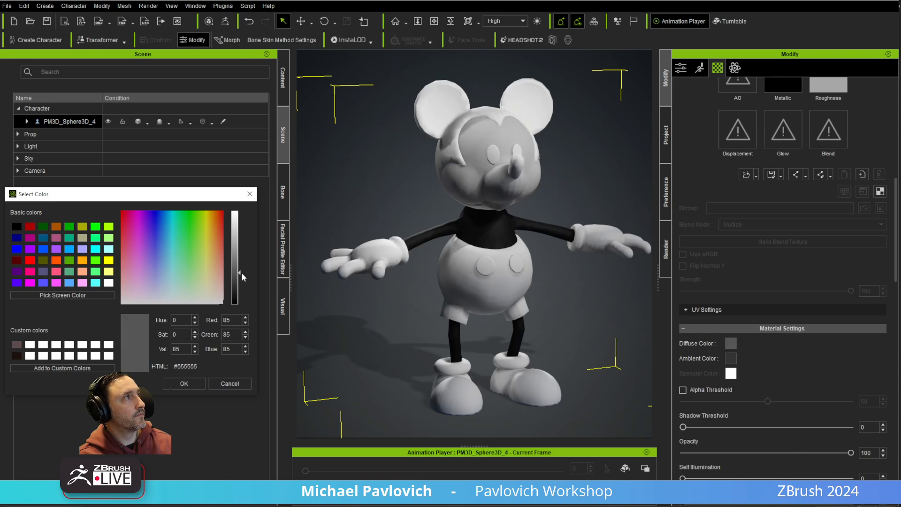
{"action": "left_click", "coordinate": [250, 193]}
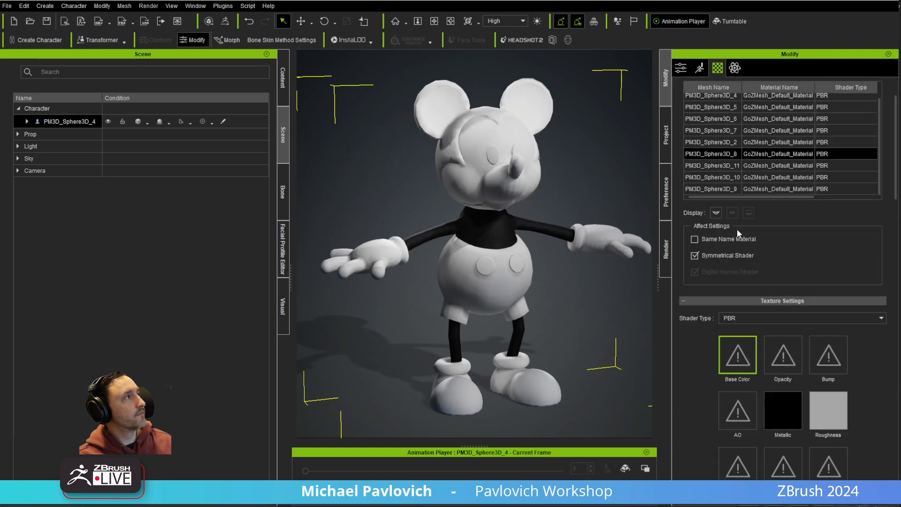
- Try black (#000000) as the diffuse color of the eyes' material on the PM3D_Sphere3D_11 mesh
{"action": "left_click", "coordinate": [723, 225]}
{"action": "scroll", "coordinate": [733, 277], "scroll_direction": "down", "scroll_amount": 8}
{"action": "left_click", "coordinate": [734, 262]}
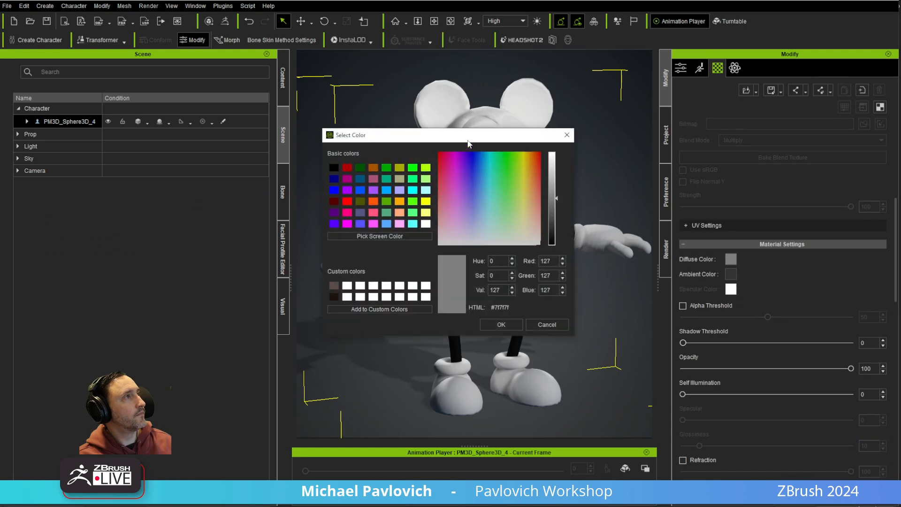
{"action": "left_click_drag", "start_coordinate": [469, 135], "coordinate": [272, 176]}
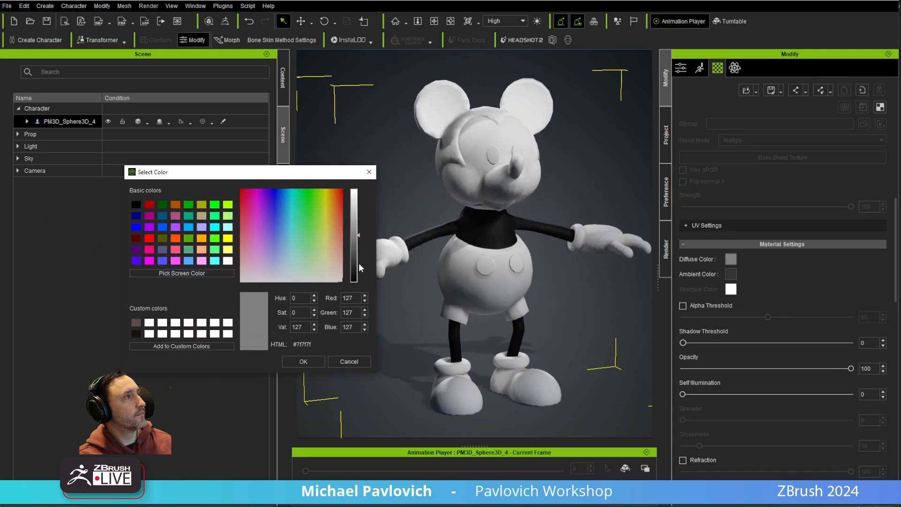
{"action": "left_click_drag", "start_coordinate": [360, 241], "coordinate": [361, 288]}
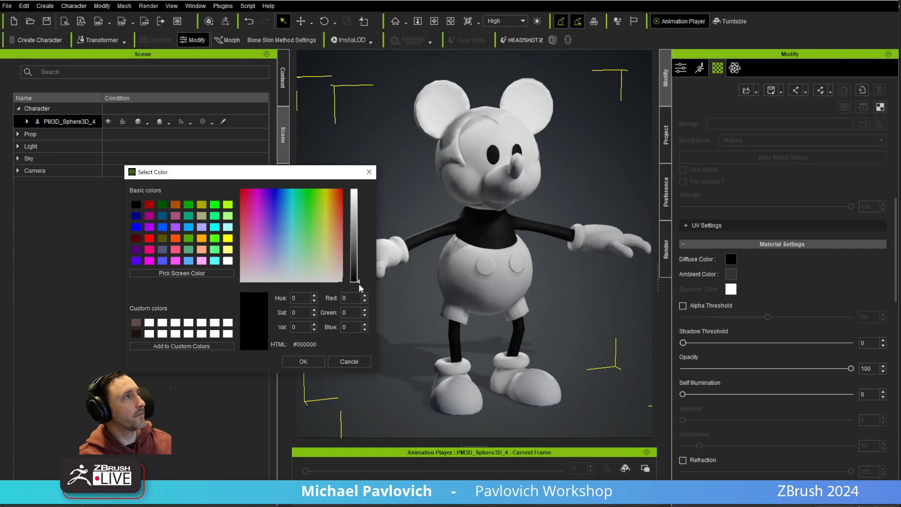
{"action": "left_click", "coordinate": [369, 172]}
- Try the near-black #060606 as the diffuse color of the nose's material on the PM3D_Sphere3D_10 mesh
{"action": "scroll", "coordinate": [749, 270], "scroll_direction": "up", "scroll_amount": 8}
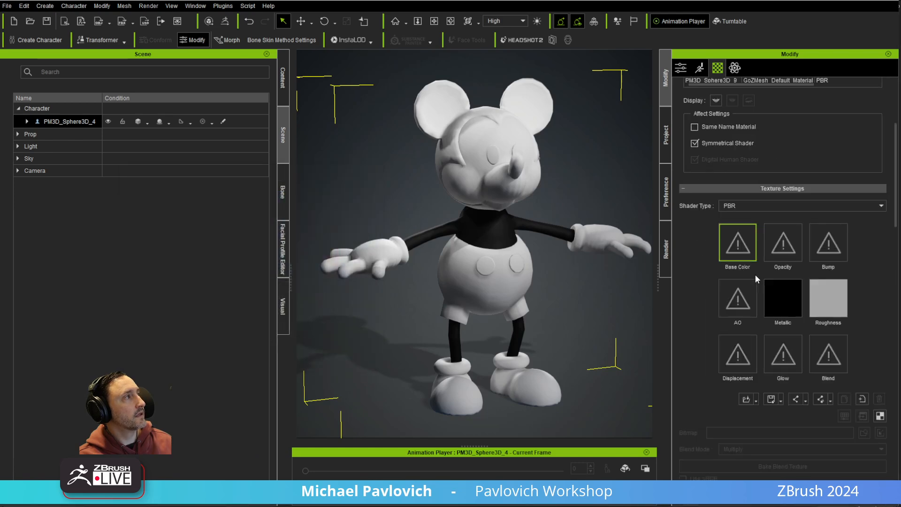
{"action": "scroll", "coordinate": [714, 165], "scroll_direction": "up", "scroll_amount": 3}
{"action": "scroll", "coordinate": [715, 177], "scroll_direction": "down", "scroll_amount": 8}
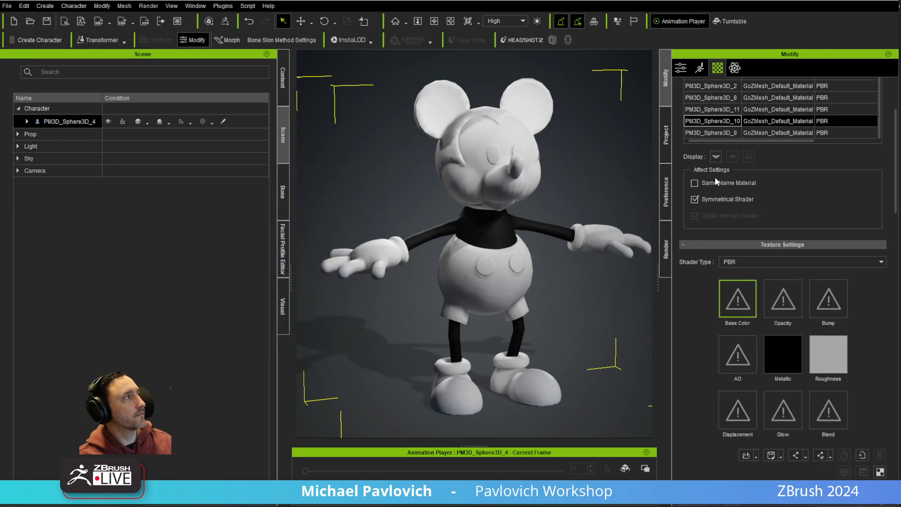
{"action": "scroll", "coordinate": [713, 313], "scroll_direction": "down", "scroll_amount": 5}
{"action": "left_click", "coordinate": [731, 372]}
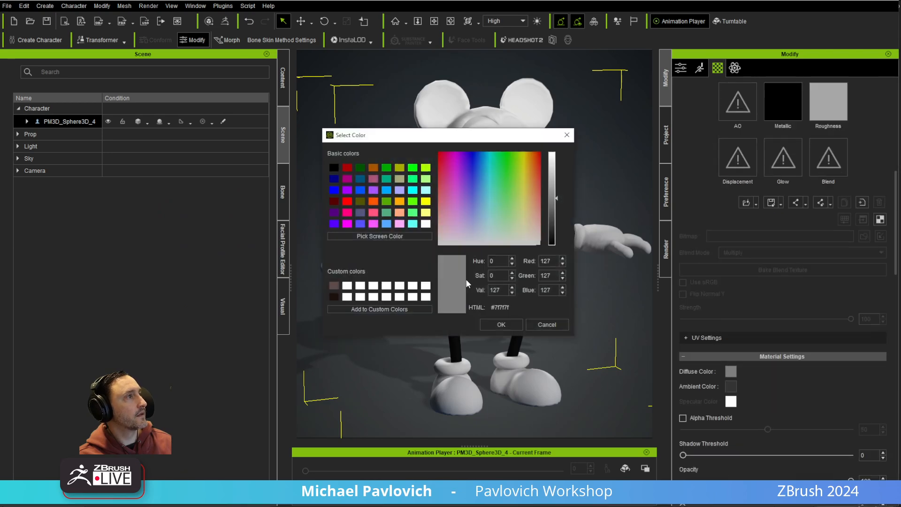
{"action": "left_click_drag", "start_coordinate": [453, 130], "coordinate": [197, 190]}
{"action": "left_click_drag", "start_coordinate": [302, 247], "coordinate": [303, 292]}
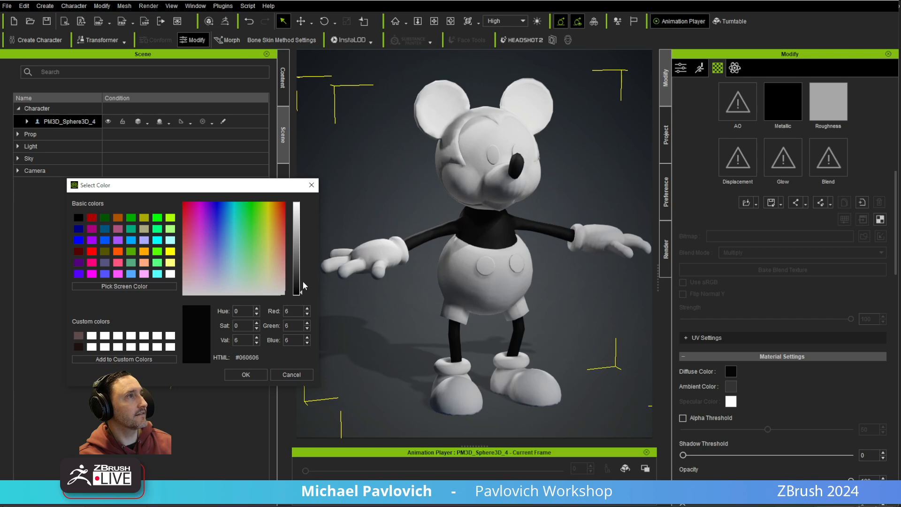
{"action": "left_click", "coordinate": [311, 185]}
- Set the diffuse color of the PM3D_Sphere3D_10 nose material to #0f0f0f and apply it
{"action": "scroll", "coordinate": [736, 258], "scroll_direction": "up", "scroll_amount": 8}
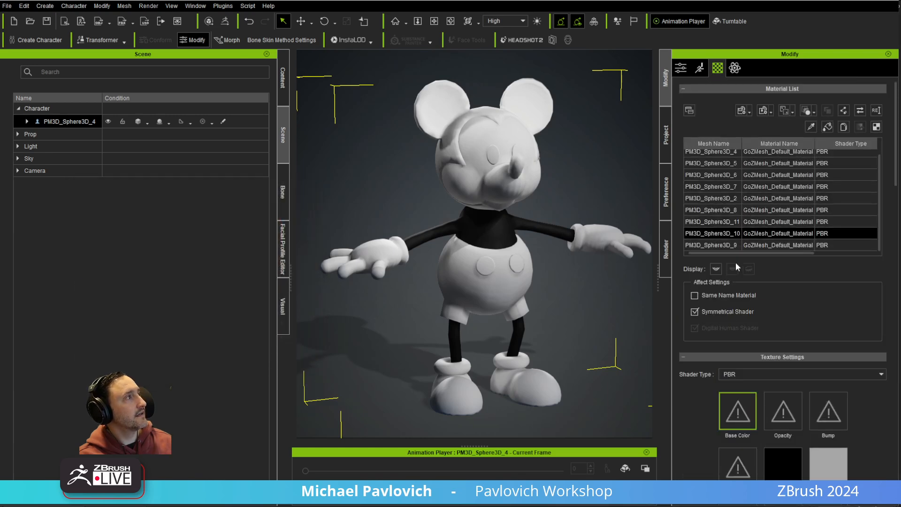
{"action": "scroll", "coordinate": [733, 353], "scroll_direction": "down", "scroll_amount": 6}
{"action": "left_click", "coordinate": [730, 399]}
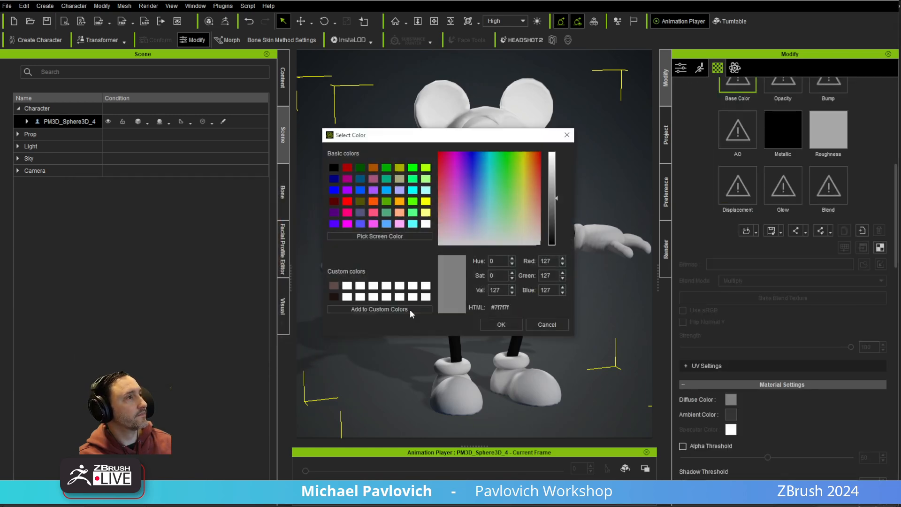
{"action": "left_click_drag", "start_coordinate": [557, 200], "coordinate": [555, 240]}
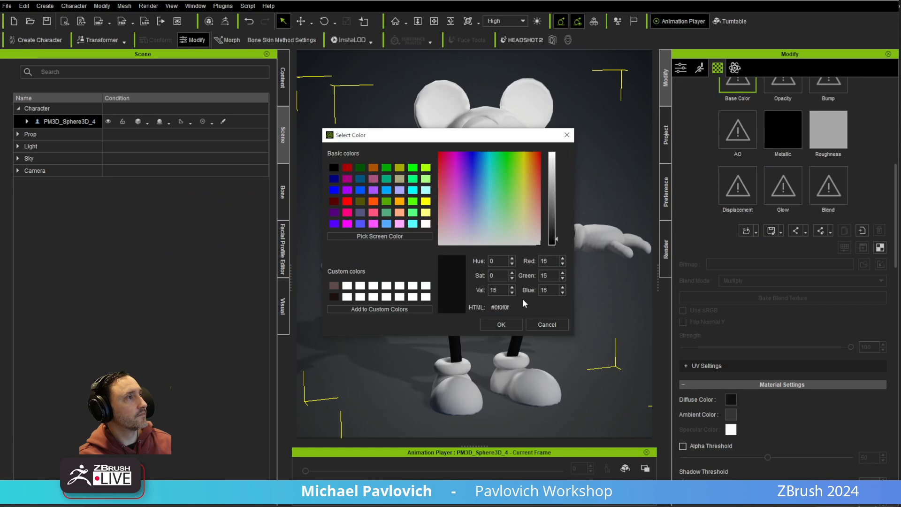
{"action": "left_click_drag", "start_coordinate": [467, 137], "coordinate": [287, 157]}
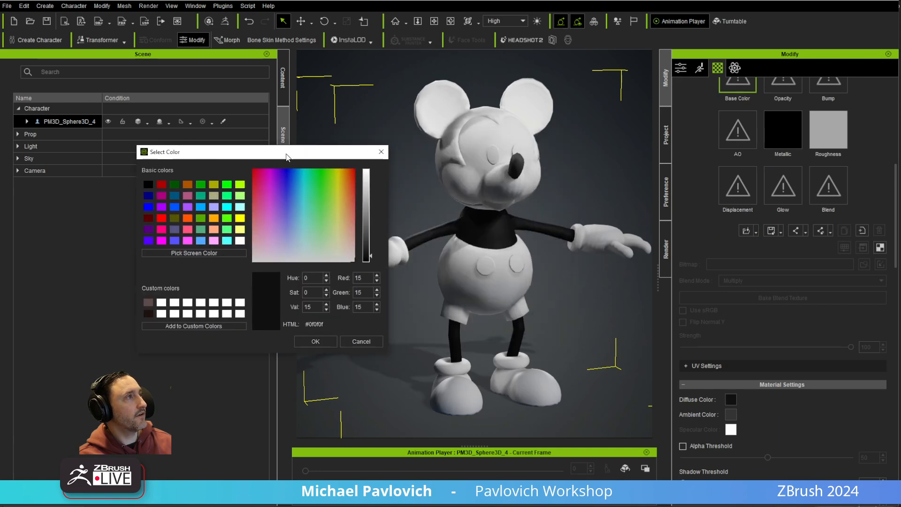
{"action": "left_click", "coordinate": [316, 342]}
- Set the diffuse color of the material covering the mouse's ears and outer head to black and apply it
{"action": "scroll", "coordinate": [745, 302], "scroll_direction": "up", "scroll_amount": 5}
{"action": "scroll", "coordinate": [745, 302], "scroll_direction": "up", "scroll_amount": 1}
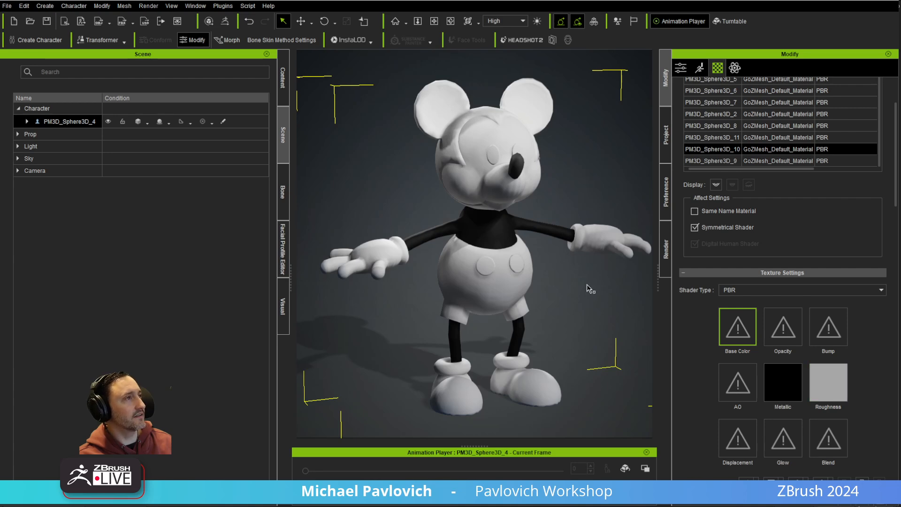
{"action": "scroll", "coordinate": [720, 306], "scroll_direction": "up", "scroll_amount": 3}
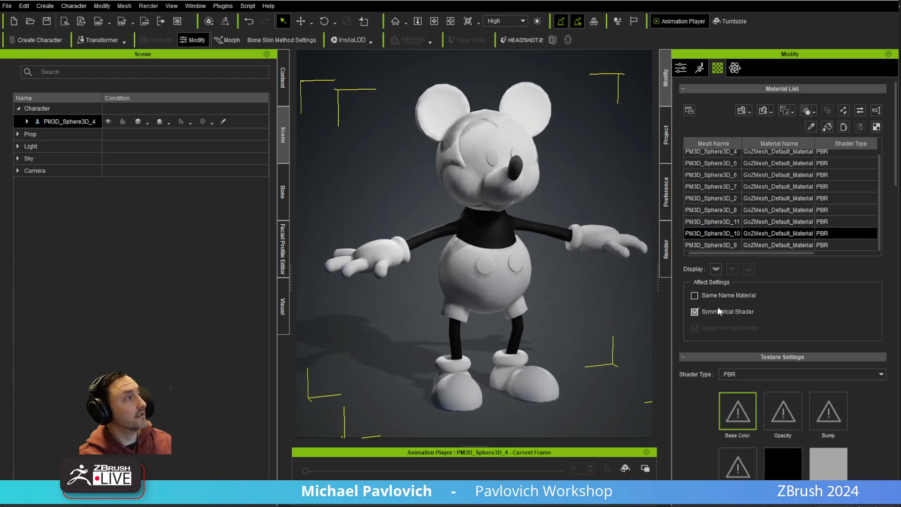
{"action": "scroll", "coordinate": [727, 305], "scroll_direction": "down", "scroll_amount": 5}
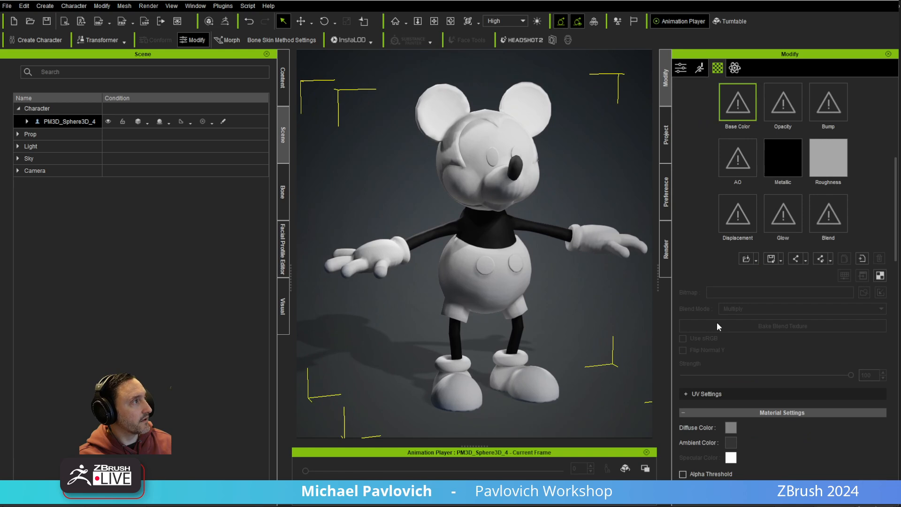
{"action": "scroll", "coordinate": [718, 319], "scroll_direction": "down", "scroll_amount": 3}
{"action": "left_click", "coordinate": [731, 286]}
{"action": "left_click_drag", "start_coordinate": [507, 153], "coordinate": [324, 177]}
{"action": "left_click_drag", "start_coordinate": [362, 235], "coordinate": [359, 285]}
{"action": "left_click", "coordinate": [318, 361]}
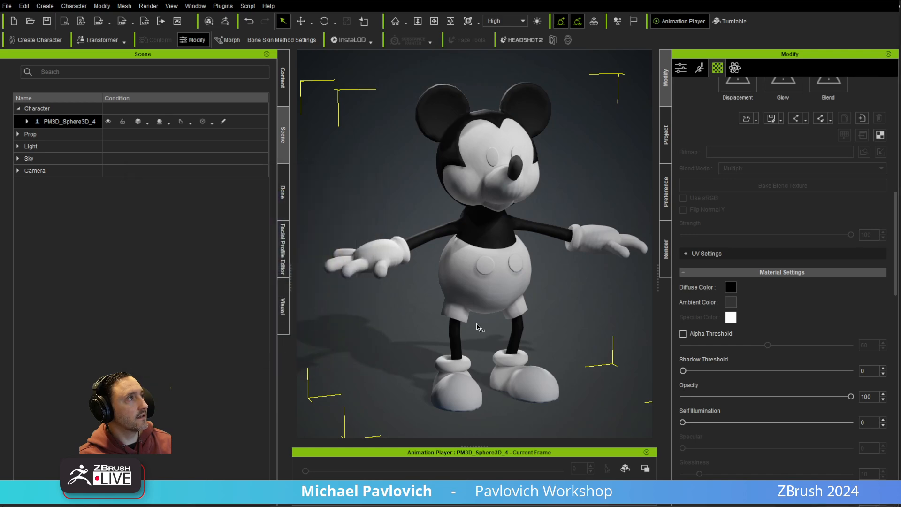
- Set the diffuse color of the PM3D_Sphere3D_11 eye material to black (#000000) and apply it
{"action": "scroll", "coordinate": [716, 252], "scroll_direction": "up", "scroll_amount": 10}
{"action": "left_click", "coordinate": [725, 149]}
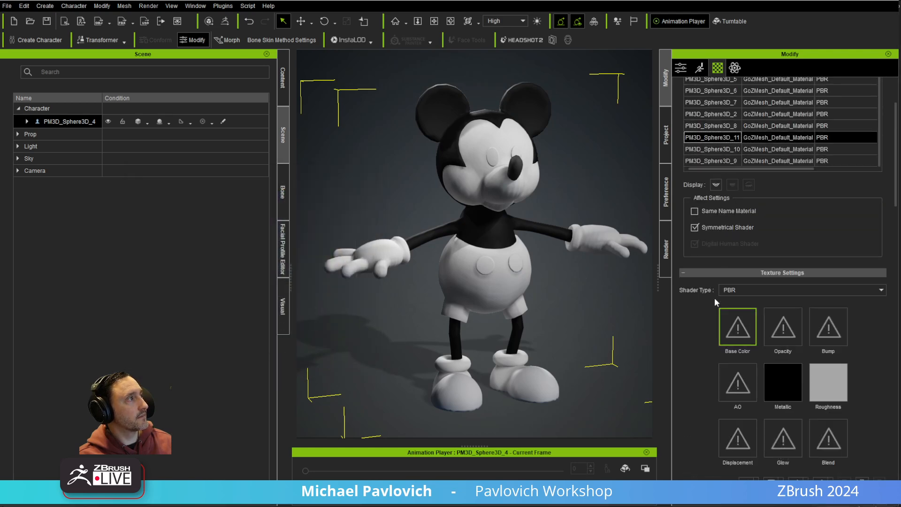
{"action": "scroll", "coordinate": [720, 283], "scroll_direction": "down", "scroll_amount": 5}
{"action": "left_click", "coordinate": [730, 427]}
{"action": "left_click_drag", "start_coordinate": [497, 149], "coordinate": [248, 190]}
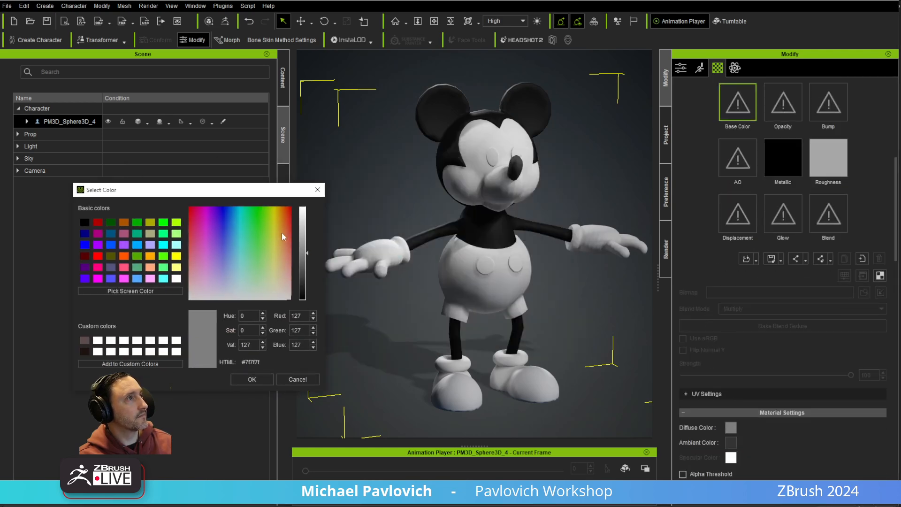
{"action": "left_click_drag", "start_coordinate": [306, 258], "coordinate": [305, 303]}
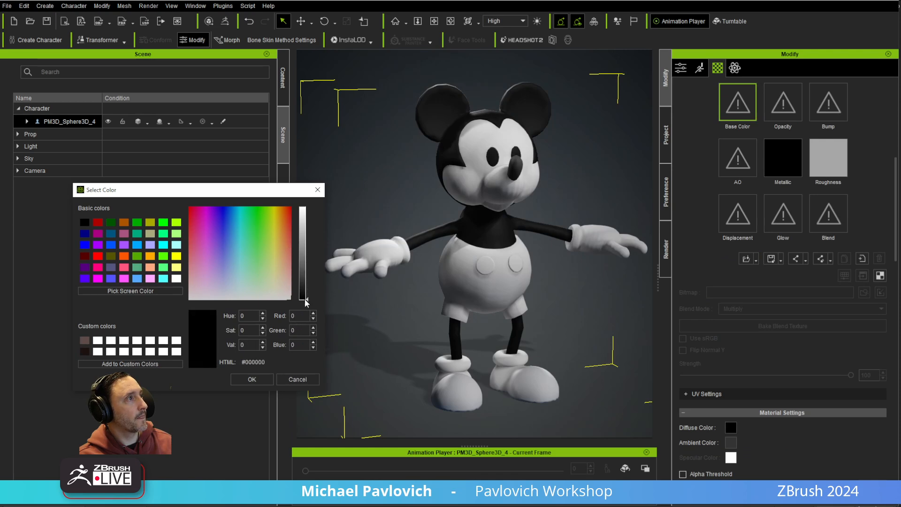
{"action": "left_click", "coordinate": [252, 379]}
- Switch the PM3D_Sphere3D_4 character's mesh display from Original to Subdivision
{"action": "right_click_drag", "start_coordinate": [429, 275], "coordinate": [427, 248]}
{"action": "left_click_drag", "start_coordinate": [427, 248], "coordinate": [465, 232], "text": "alt"}
{"action": "double_click", "coordinate": [96, 125]}
{"action": "left_click", "coordinate": [189, 123]}
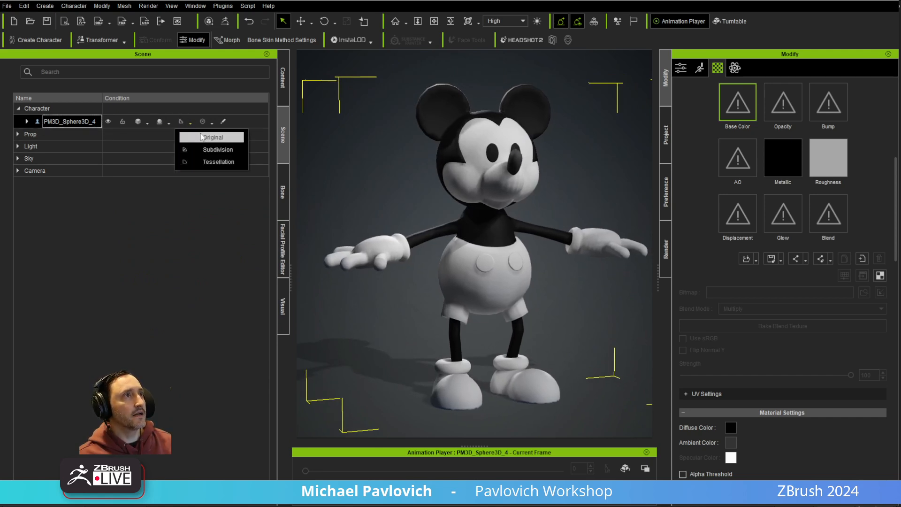
{"action": "left_click", "coordinate": [203, 149]}
- Play the DanceTurn_M soft physics calibration motion on the mouse to check how the rig deforms
{"action": "left_click_drag", "start_coordinate": [509, 226], "coordinate": [438, 224], "text": "alt"}
{"action": "right_click", "coordinate": [524, 376]}
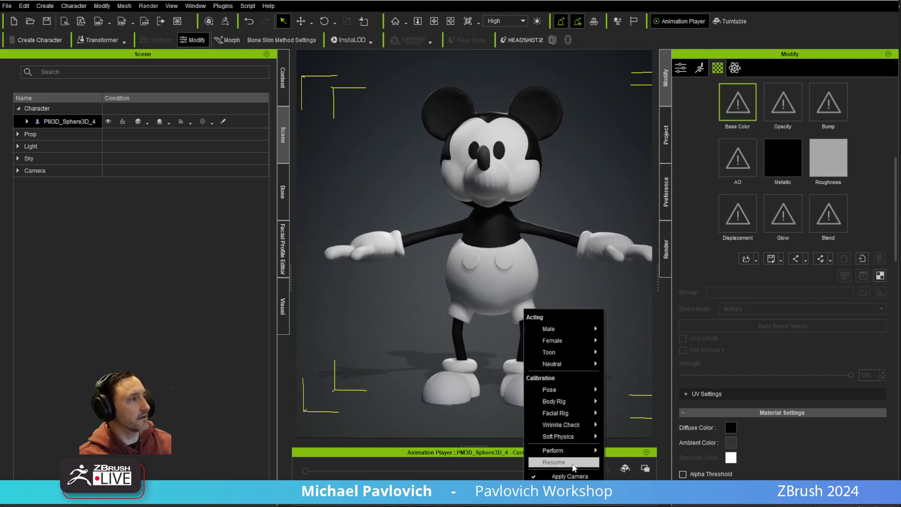
{"action": "mouse_move", "coordinate": [584, 439]}
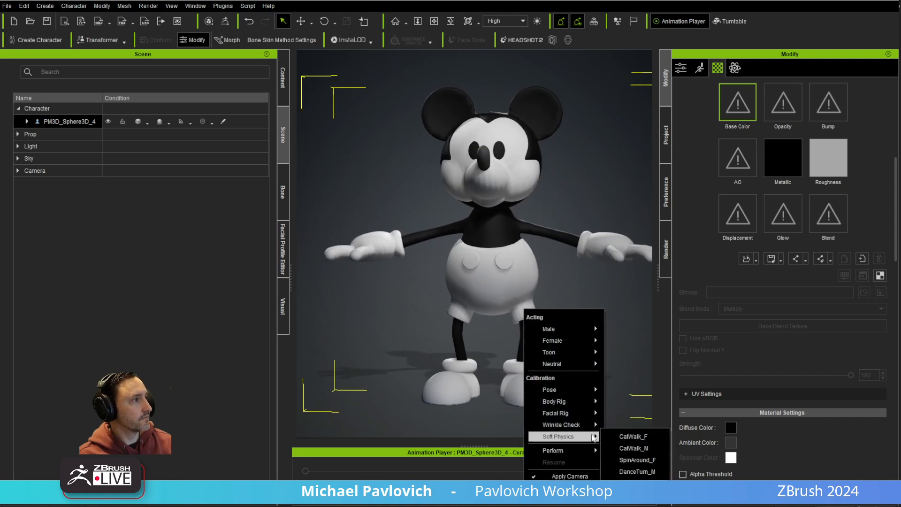
{"action": "left_click", "coordinate": [634, 472]}
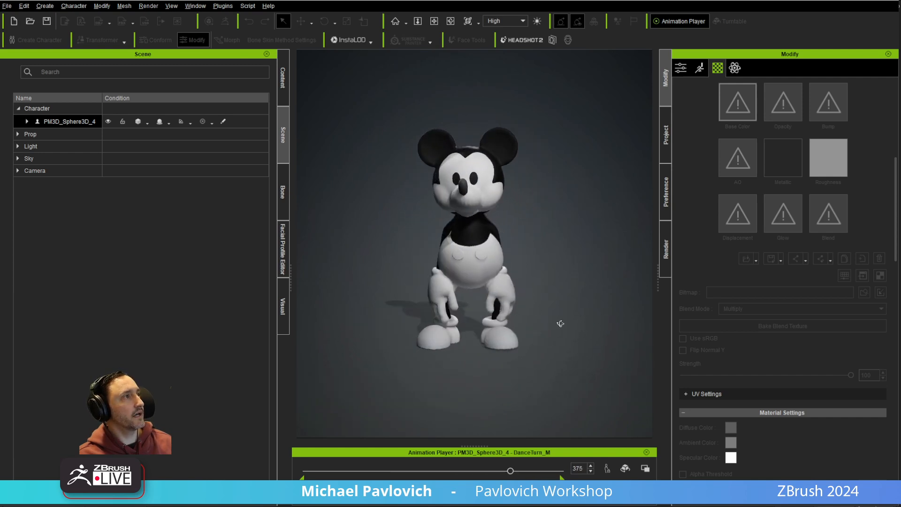
- Play the SpinAround_F soft physics calibration motion on the mouse to check the rig from all sides
{"action": "left_click", "coordinate": [531, 491]}
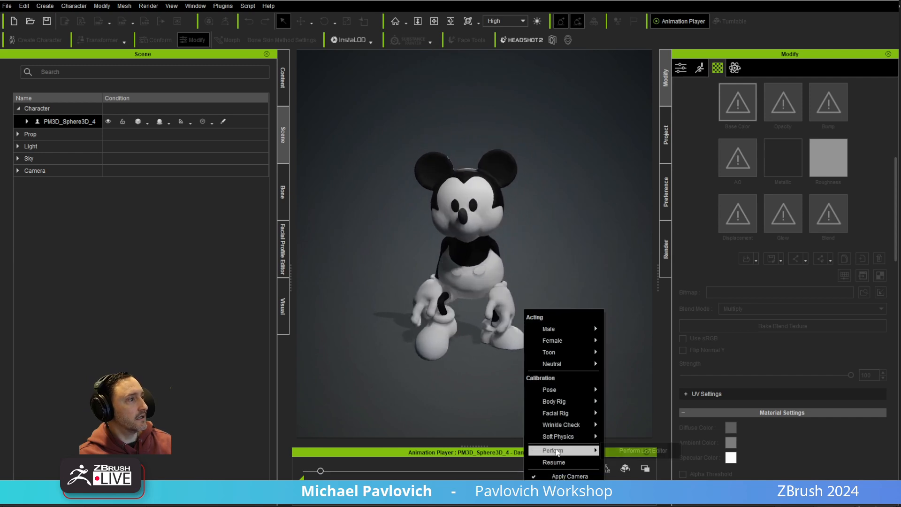
{"action": "mouse_move", "coordinate": [570, 441]}
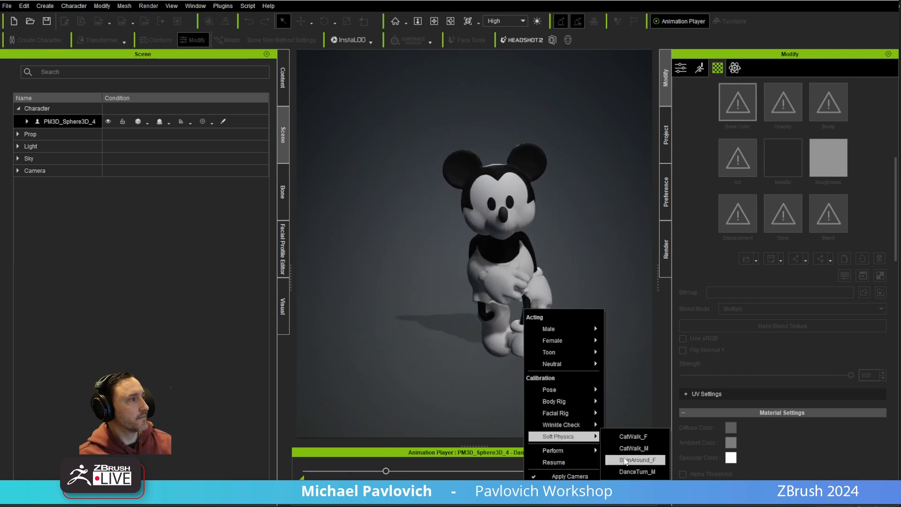
{"action": "left_click", "coordinate": [637, 472]}
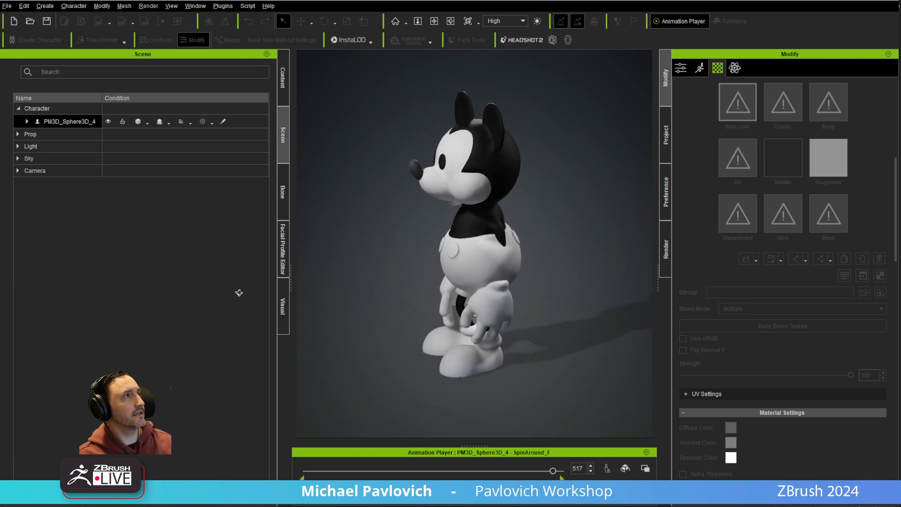
- Browse the content library's animation motions down to the 1.Human Male Move folder to examine its walk clips
{"action": "left_click", "coordinate": [283, 80]}
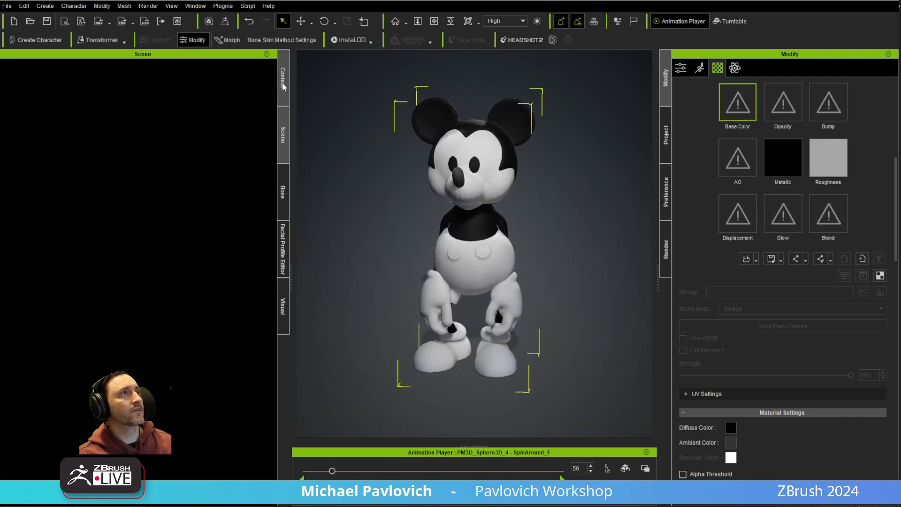
{"action": "left_click", "coordinate": [26, 291]}
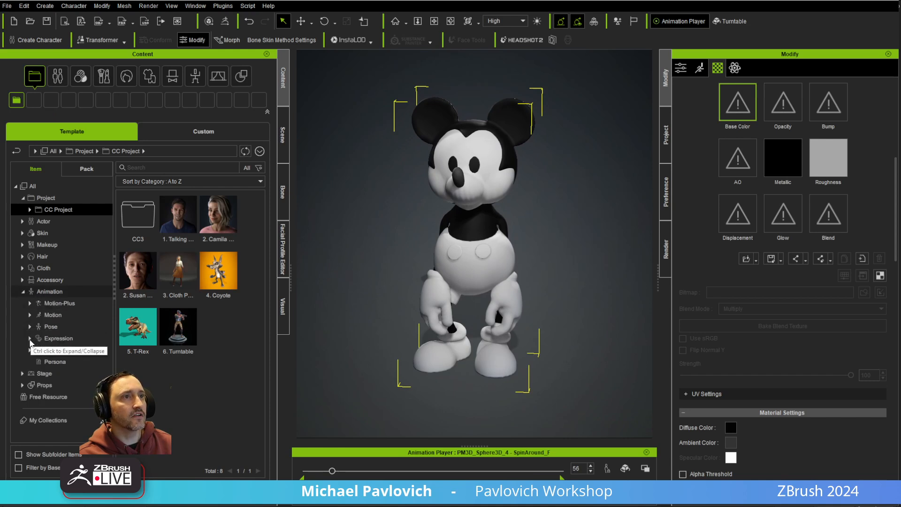
{"action": "left_click", "coordinate": [56, 304]}
{"action": "left_click", "coordinate": [30, 315]}
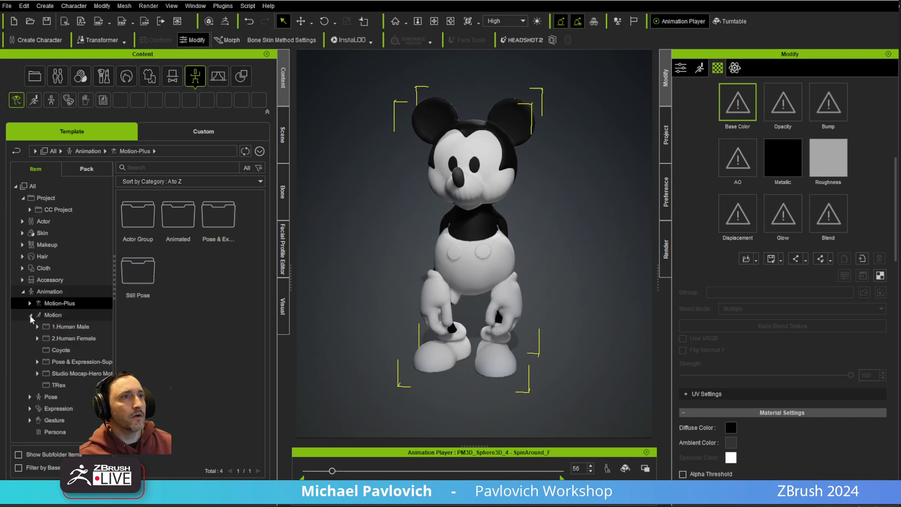
{"action": "left_click", "coordinate": [61, 375]}
{"action": "left_click", "coordinate": [63, 362]}
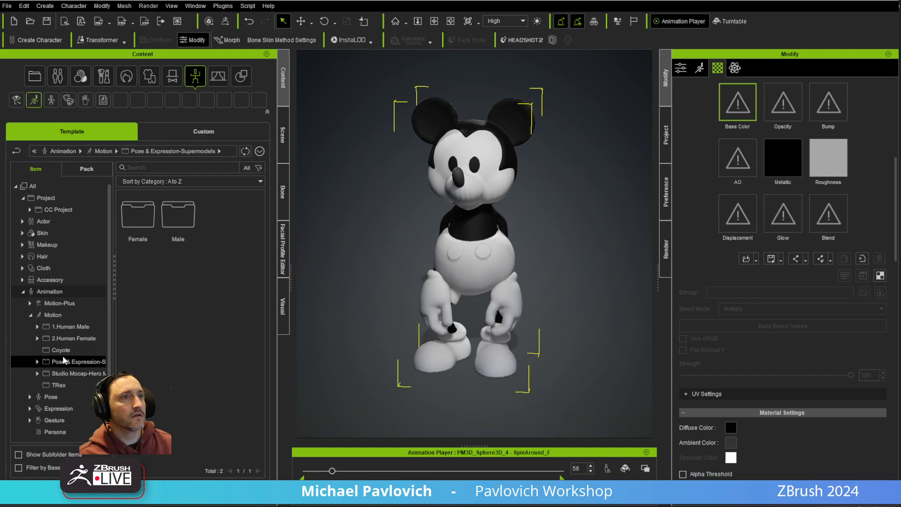
{"action": "left_click", "coordinate": [67, 326]}
{"action": "left_click", "coordinate": [38, 326]}
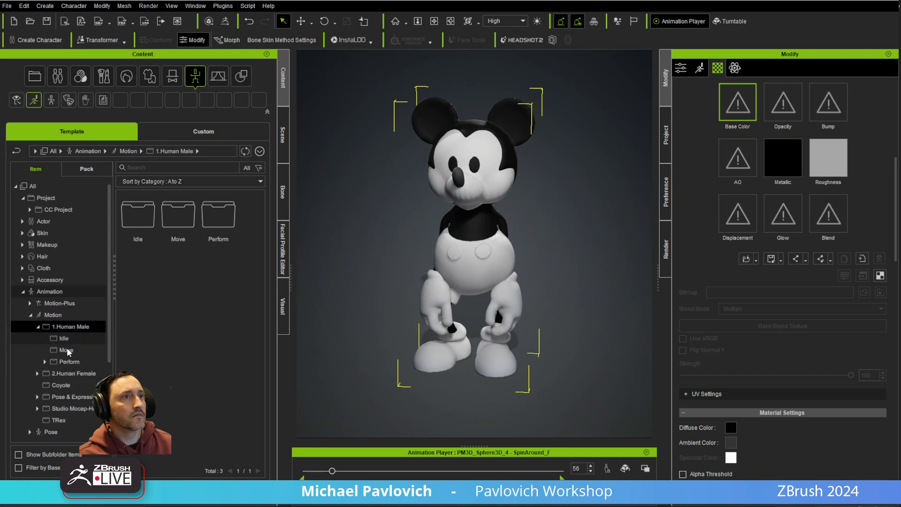
{"action": "left_click", "coordinate": [65, 351]}
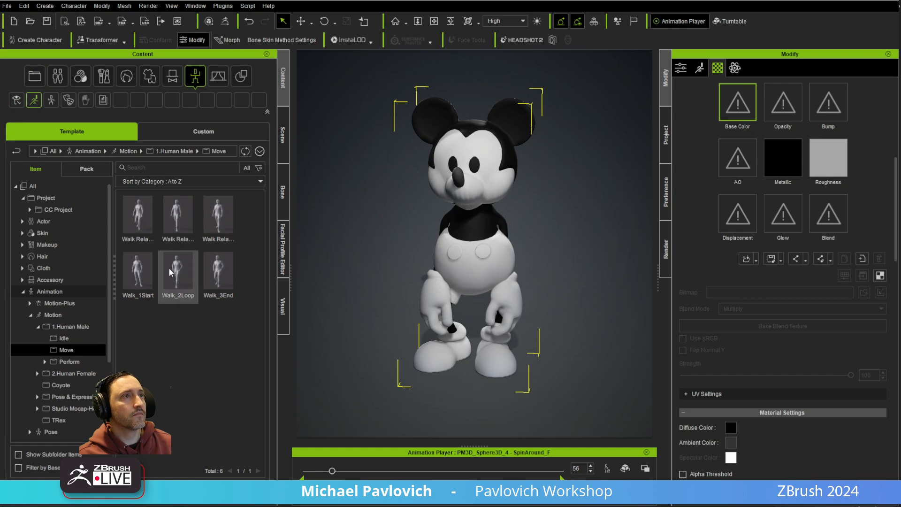
- Play the male acting motion Walk_M on the mouse and check the walk from the front and side
{"action": "right_click", "coordinate": [525, 311]}
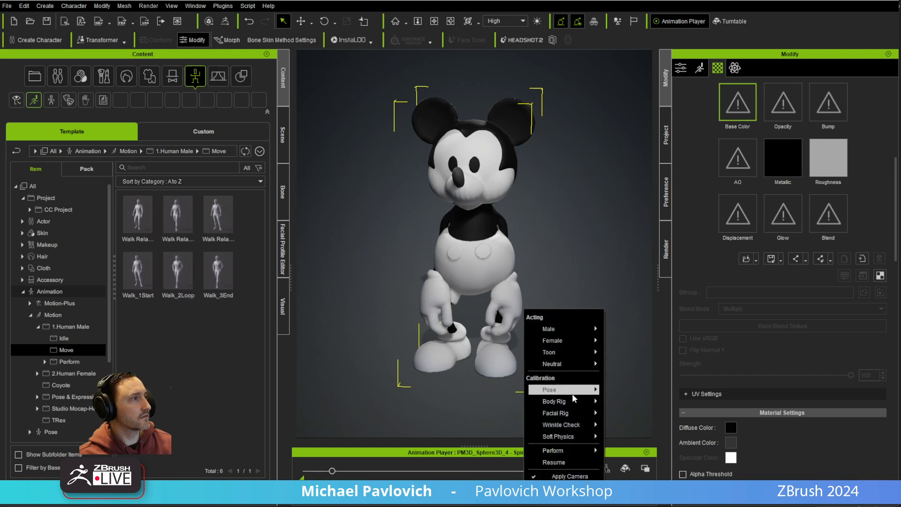
{"action": "mouse_move", "coordinate": [580, 332]}
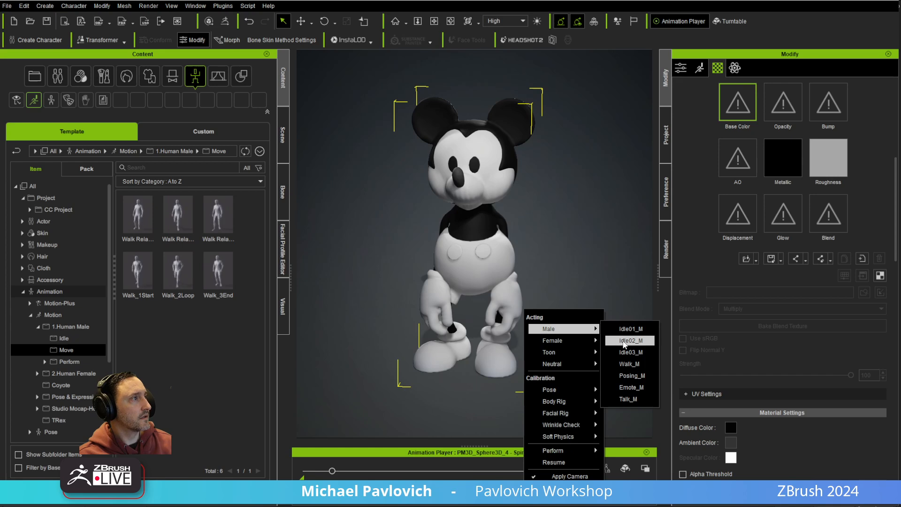
{"action": "left_click", "coordinate": [624, 365]}
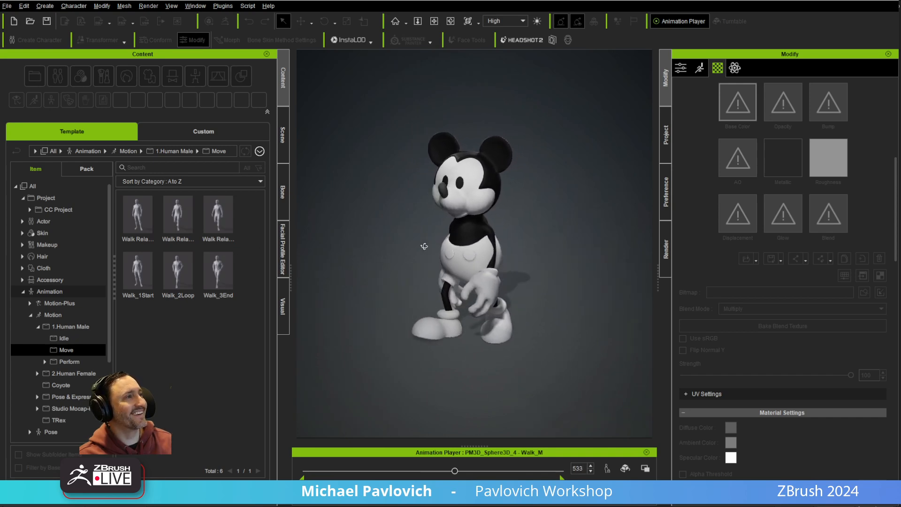
{"action": "right_click_drag", "start_coordinate": [480, 186], "coordinate": [339, 213]}
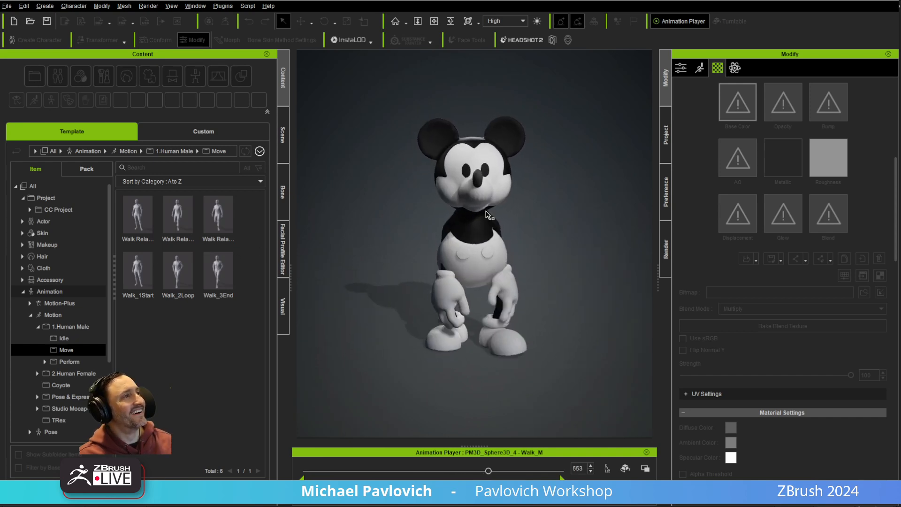
{"action": "right_click_drag", "start_coordinate": [450, 358], "coordinate": [371, 367]}
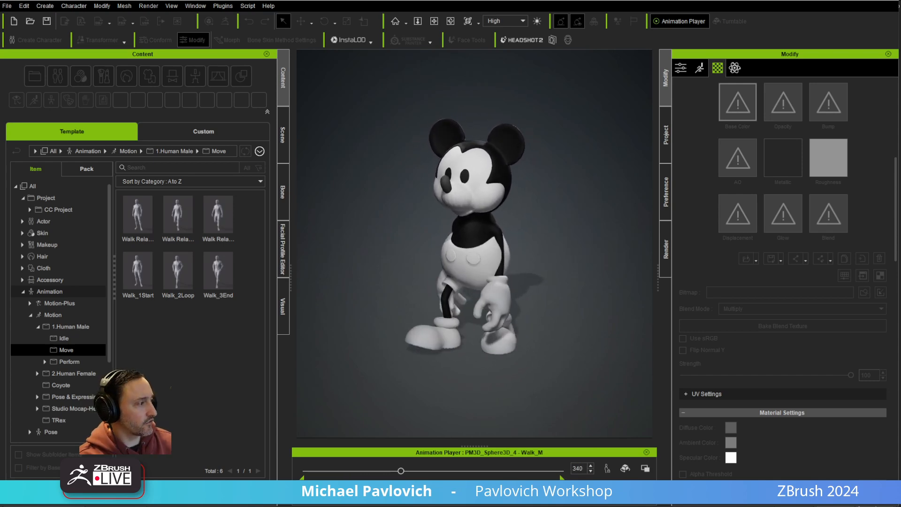
- Switch to the web browser, return to the YouTube channel's home page and look through its playlists and full livestream episodes
{"action": "left_click_drag", "start_coordinate": [718, 0], "coordinate": [663, 13]}
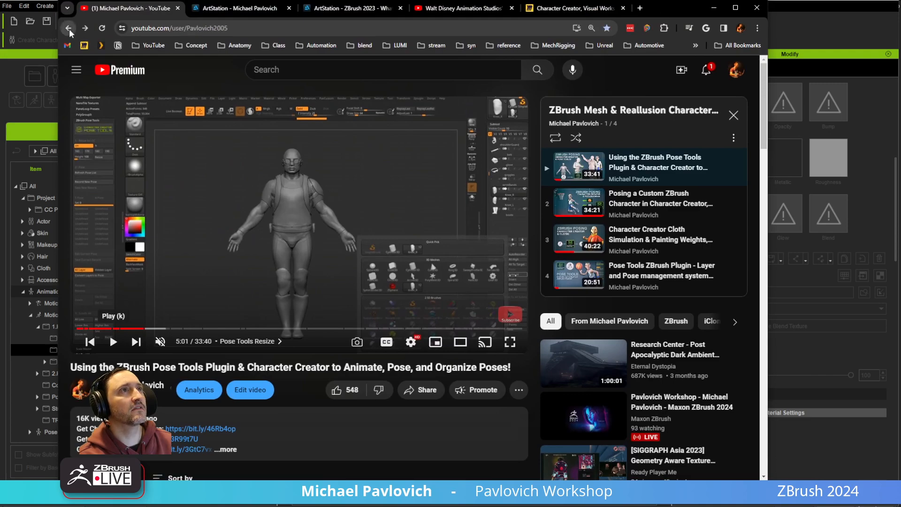
{"action": "left_click", "coordinate": [69, 29]}
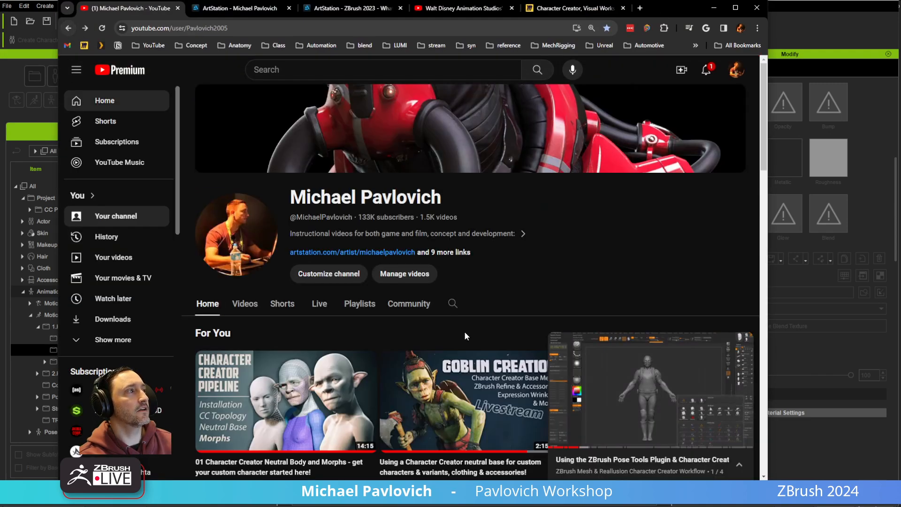
{"action": "left_click", "coordinate": [743, 345]}
{"action": "scroll", "coordinate": [328, 198], "scroll_direction": "down", "scroll_amount": 8}
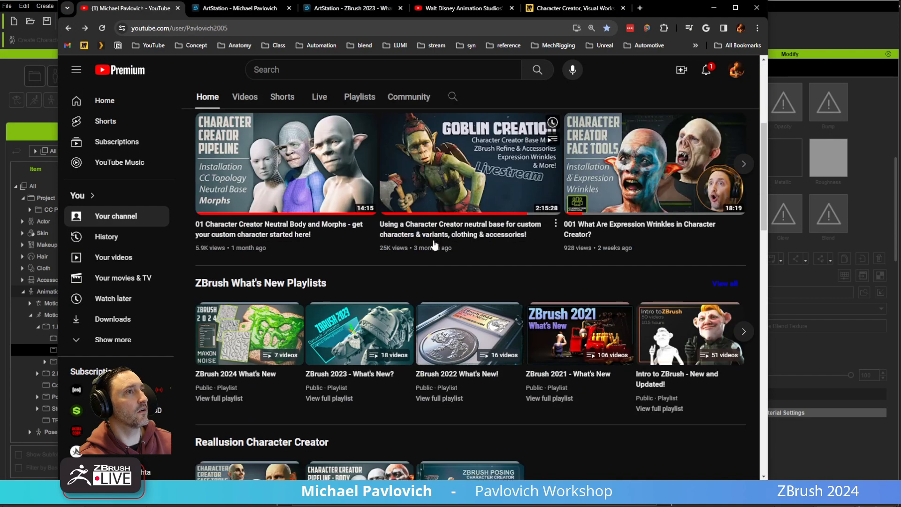
{"action": "mouse_move", "coordinate": [680, 214]}
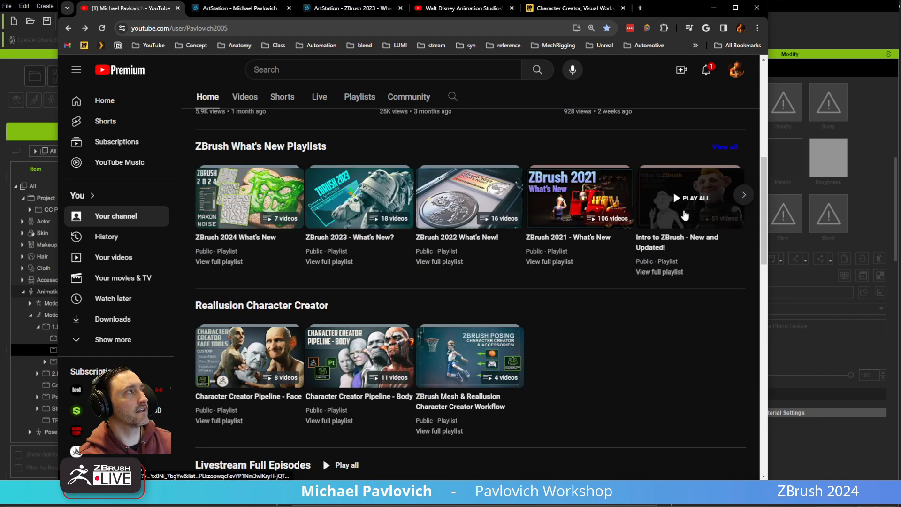
{"action": "scroll", "coordinate": [564, 206], "scroll_direction": "down", "scroll_amount": 3}
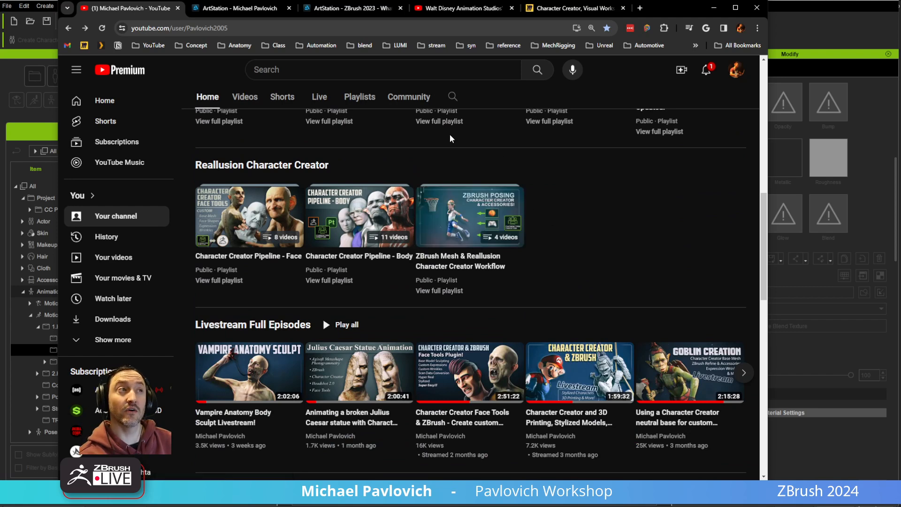
{"action": "mouse_move", "coordinate": [267, 218]}
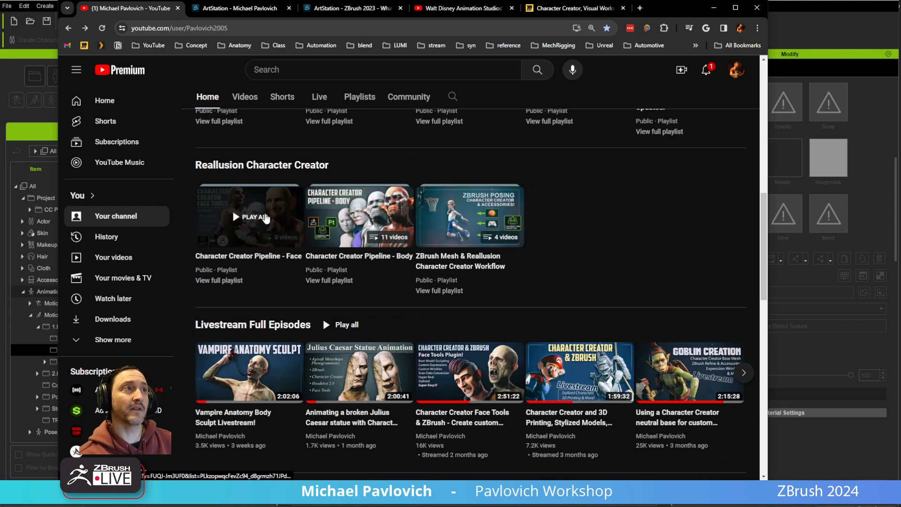
{"action": "scroll", "coordinate": [676, 223], "scroll_direction": "down", "scroll_amount": 2}
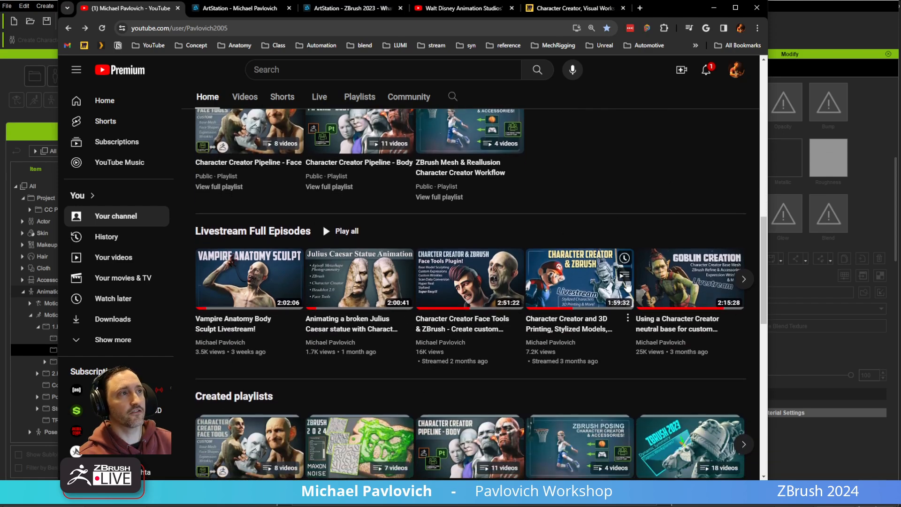
{"action": "left_click", "coordinate": [299, 26]}
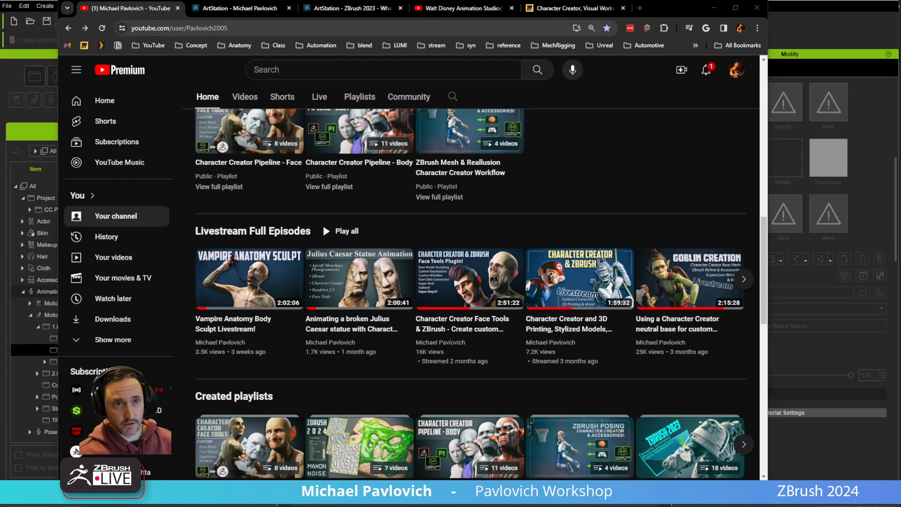
- Search the YouTube channel for "zmodeler" and look through the matching videos
{"action": "scroll", "coordinate": [445, 437], "scroll_direction": "up", "scroll_amount": 10}
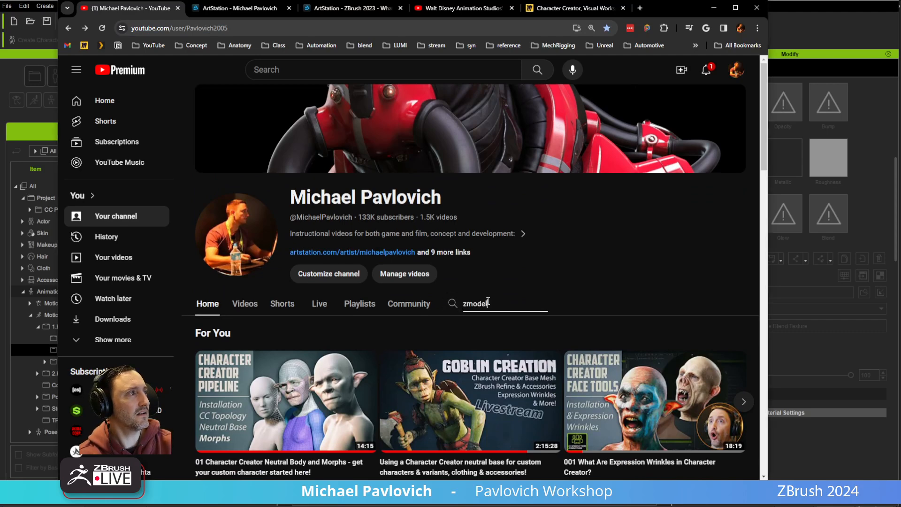
{"action": "left_click", "coordinate": [488, 301]}
{"action": "type", "text": "zmodeler"}
{"action": "key", "text": "Return"}
{"action": "scroll", "coordinate": [488, 301], "scroll_direction": "down", "scroll_amount": 10}
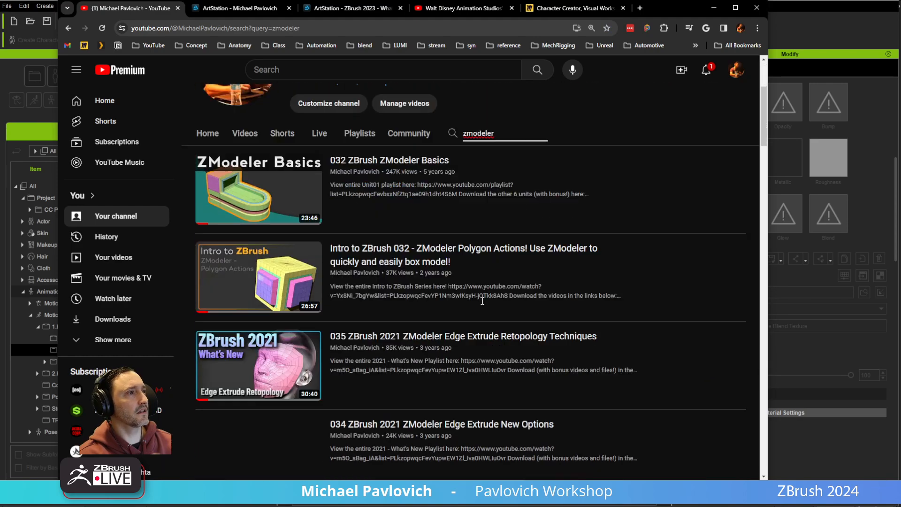
{"action": "scroll", "coordinate": [482, 306], "scroll_direction": "down", "scroll_amount": 3}
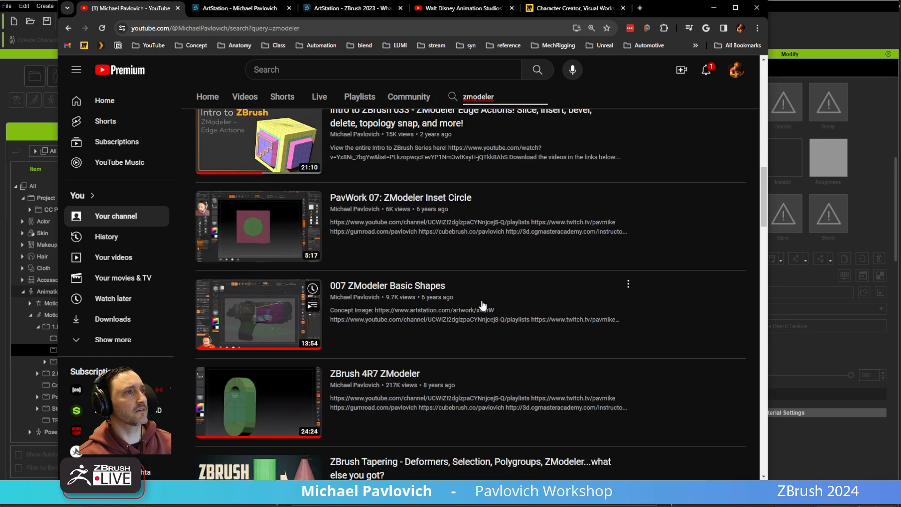
{"action": "scroll", "coordinate": [483, 306], "scroll_direction": "up", "scroll_amount": 15}
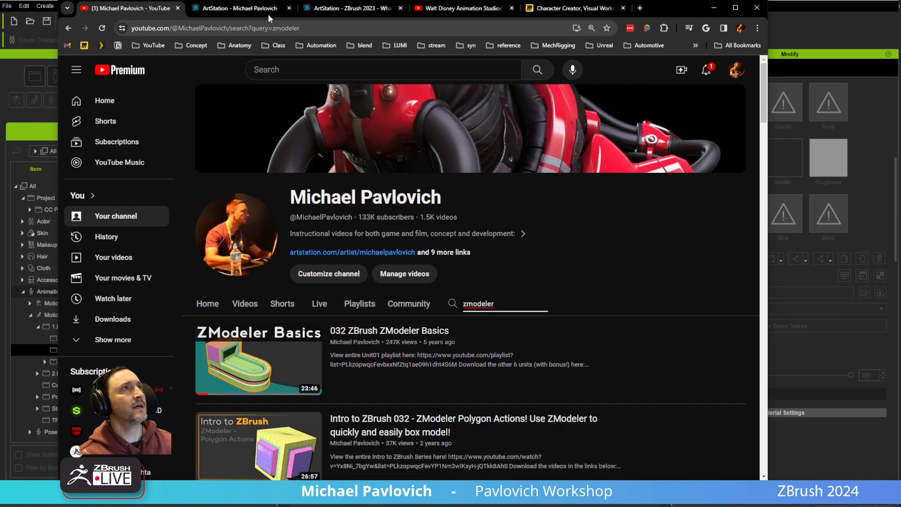
- Go to the ArtStation portfolio page and look through its ZBrush What's New album
{"action": "left_click", "coordinate": [240, 8]}
{"action": "left_click", "coordinate": [81, 202]}
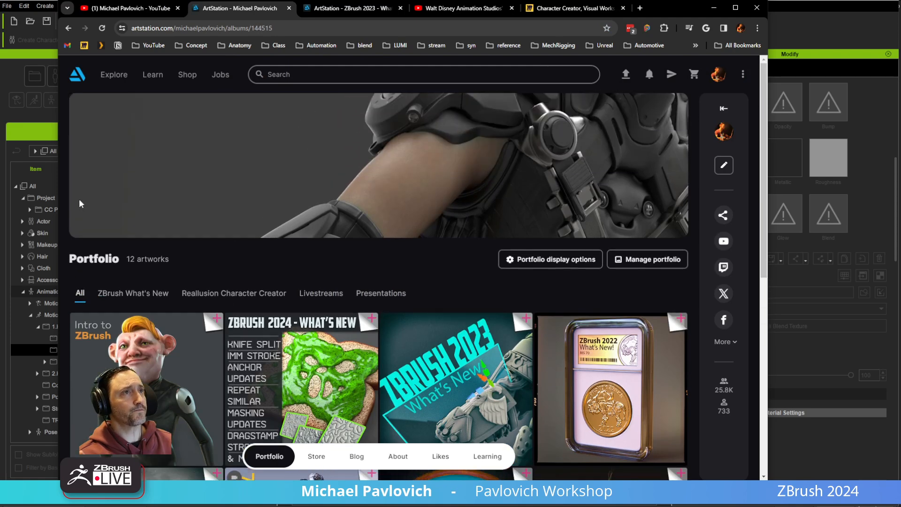
{"action": "left_click", "coordinate": [131, 295]}
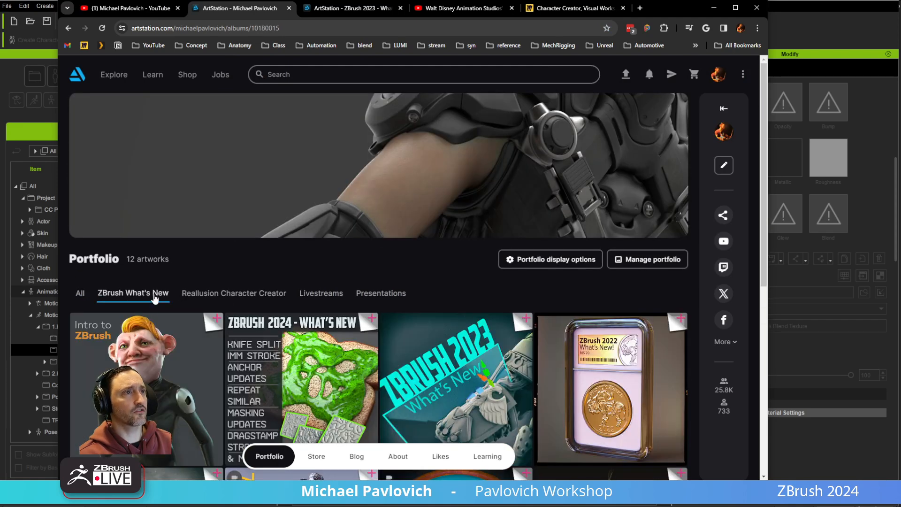
{"action": "scroll", "coordinate": [160, 282], "scroll_direction": "down", "scroll_amount": 3}
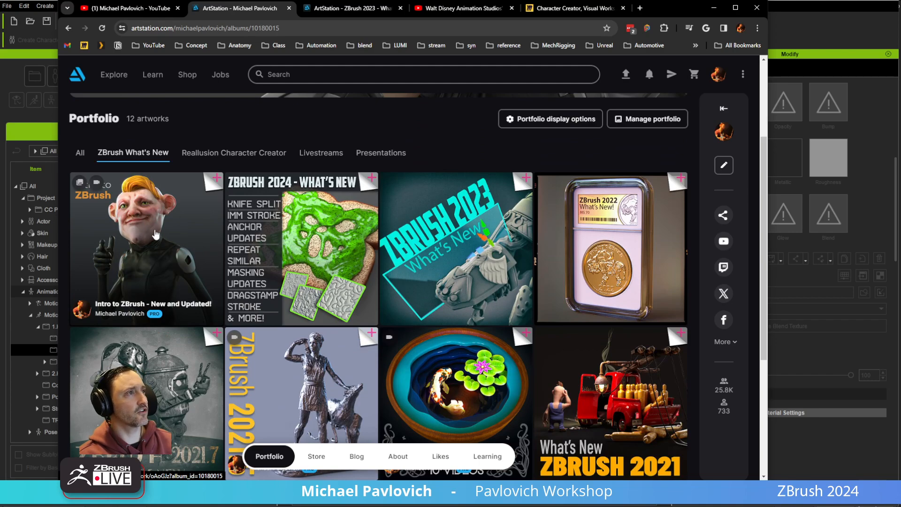
{"action": "scroll", "coordinate": [156, 235], "scroll_direction": "down", "scroll_amount": 5}
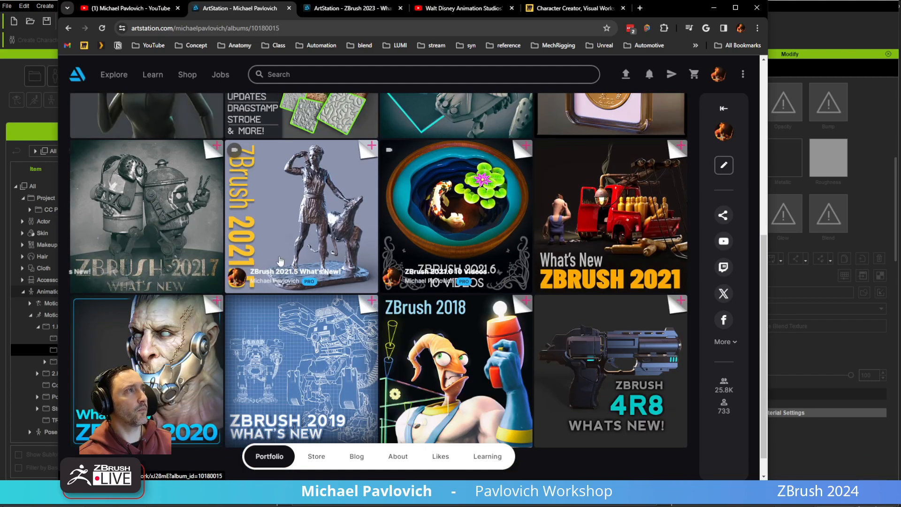
{"action": "scroll", "coordinate": [575, 350], "scroll_direction": "up", "scroll_amount": 5}
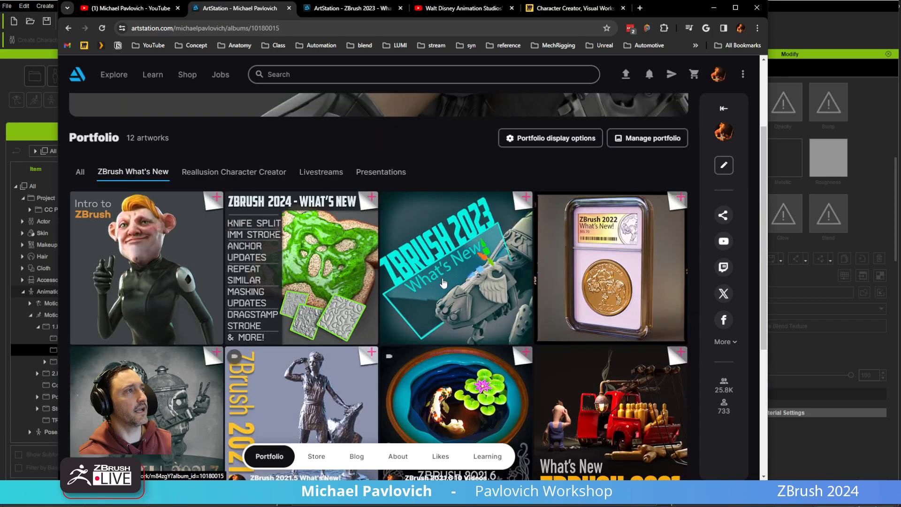
- Look through the portfolio's Reallusion Character Creator and Livestreams albums
{"action": "left_click", "coordinate": [220, 174]}
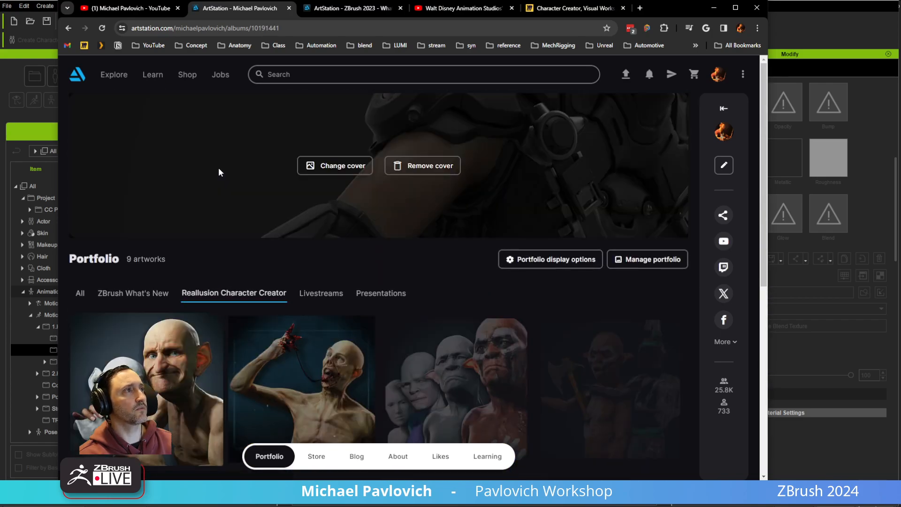
{"action": "scroll", "coordinate": [364, 263], "scroll_direction": "down", "scroll_amount": 7}
{"action": "scroll", "coordinate": [371, 277], "scroll_direction": "up", "scroll_amount": 7}
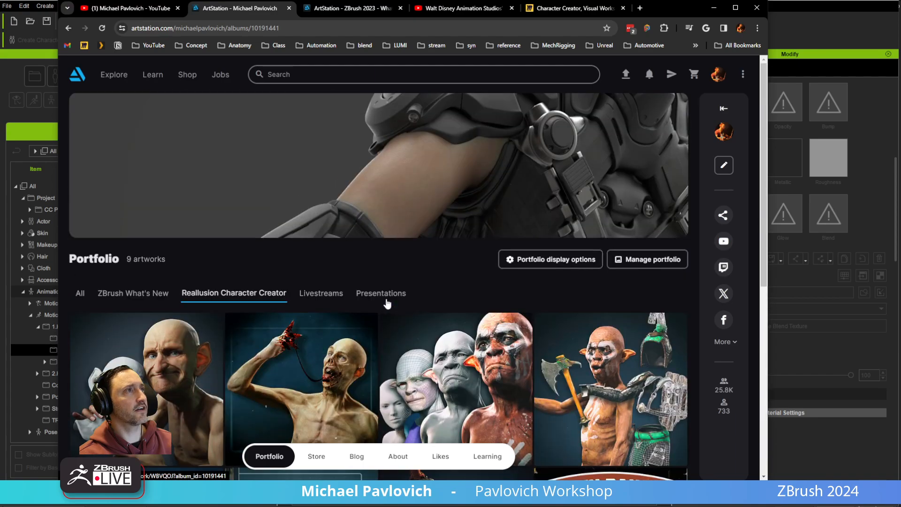
{"action": "scroll", "coordinate": [320, 293], "scroll_direction": "down", "scroll_amount": 15}
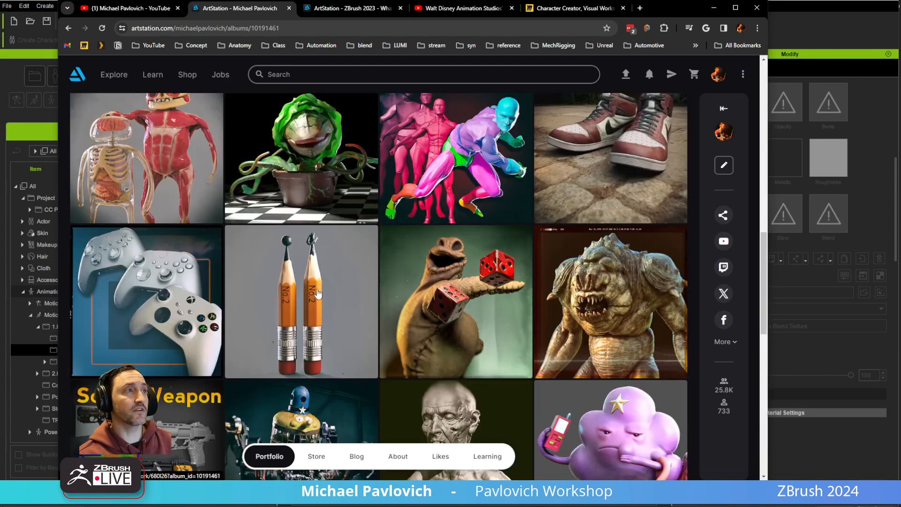
{"action": "scroll", "coordinate": [321, 292], "scroll_direction": "up", "scroll_amount": 15}
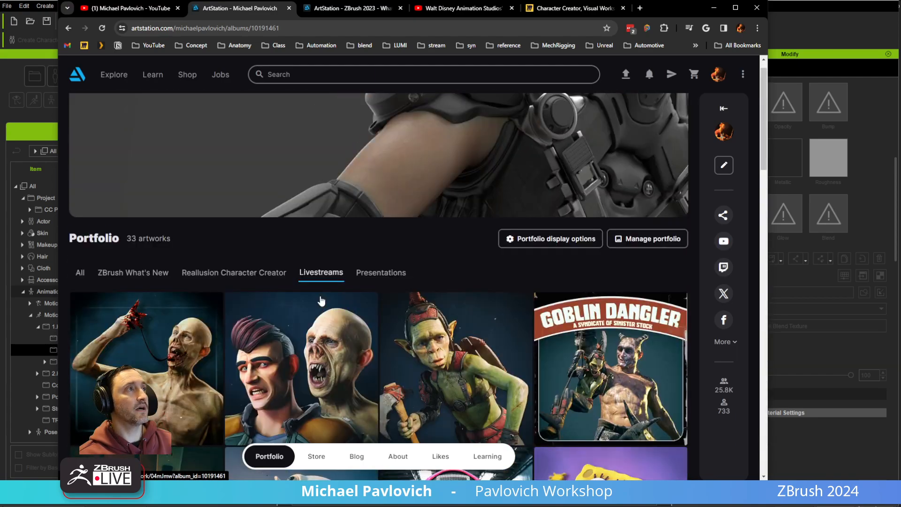
- View the Presentations album, return to the portfolio's All album and select its page address
{"action": "left_click", "coordinate": [386, 295]}
{"action": "scroll", "coordinate": [384, 295], "scroll_direction": "down", "scroll_amount": 2}
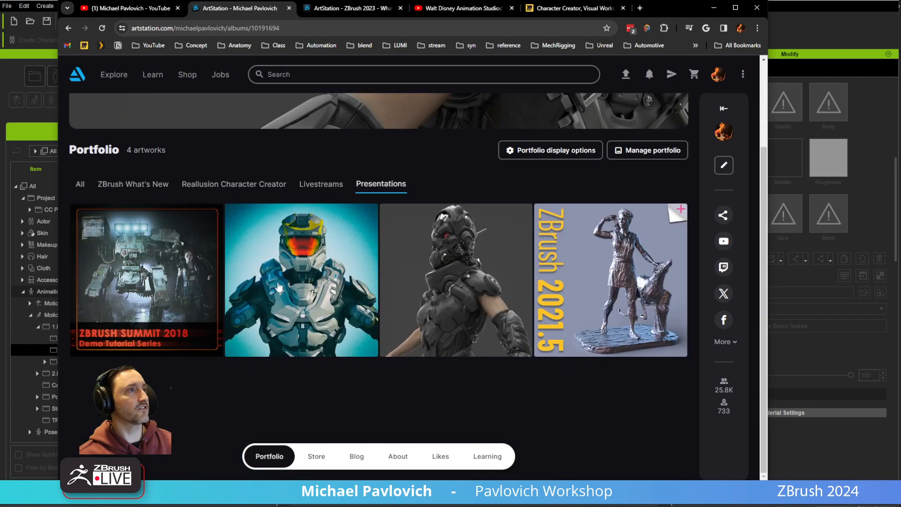
{"action": "left_click", "coordinate": [115, 190]}
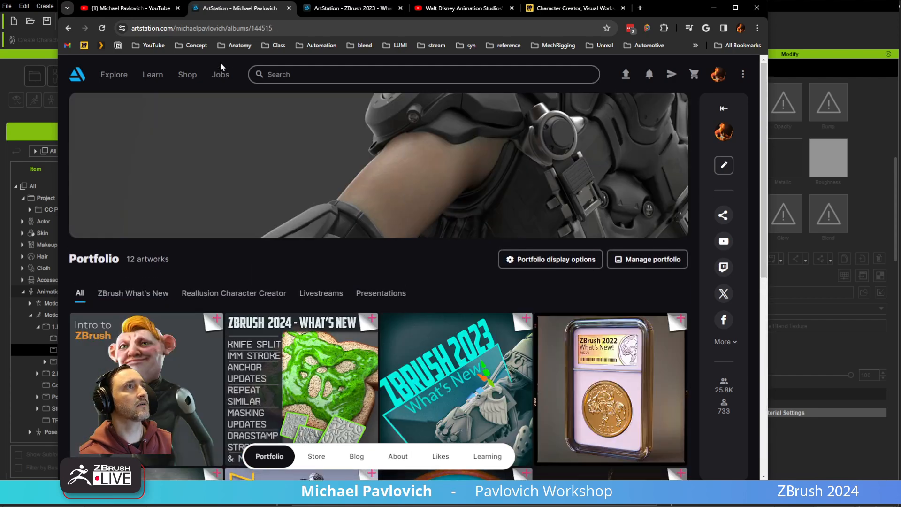
{"action": "left_click", "coordinate": [269, 33]}
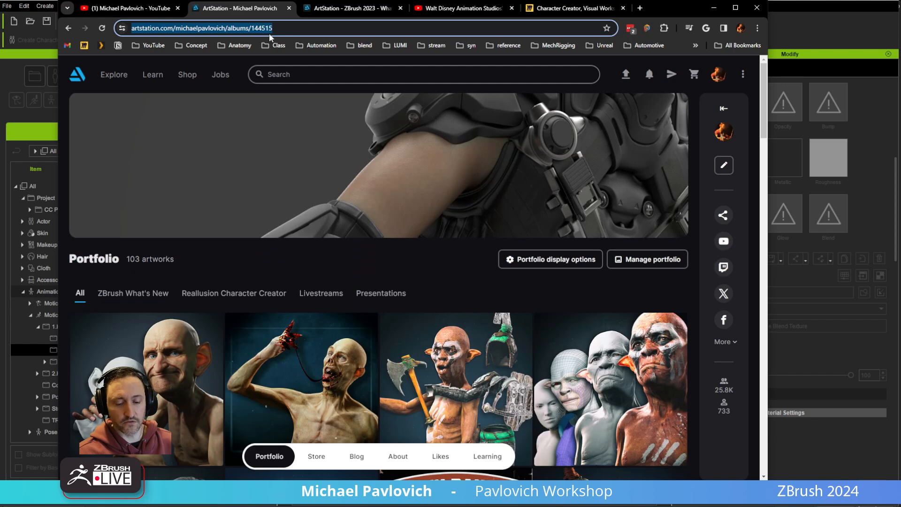
{"action": "key", "text": "alt+Tab"}
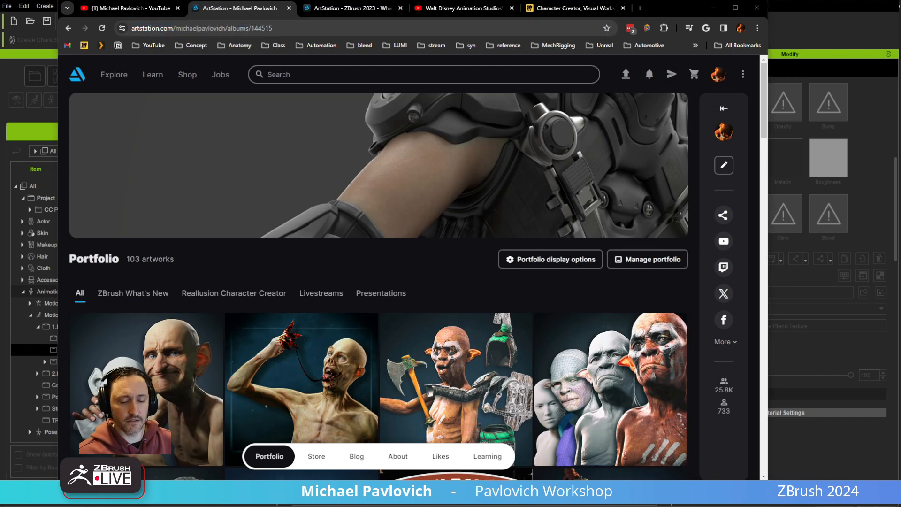
- Switch back to Character Creator and examine the mouse's Walk_M motion in the viewport
{"action": "left_click_drag", "start_coordinate": [663, 11], "coordinate": [732, 506]}
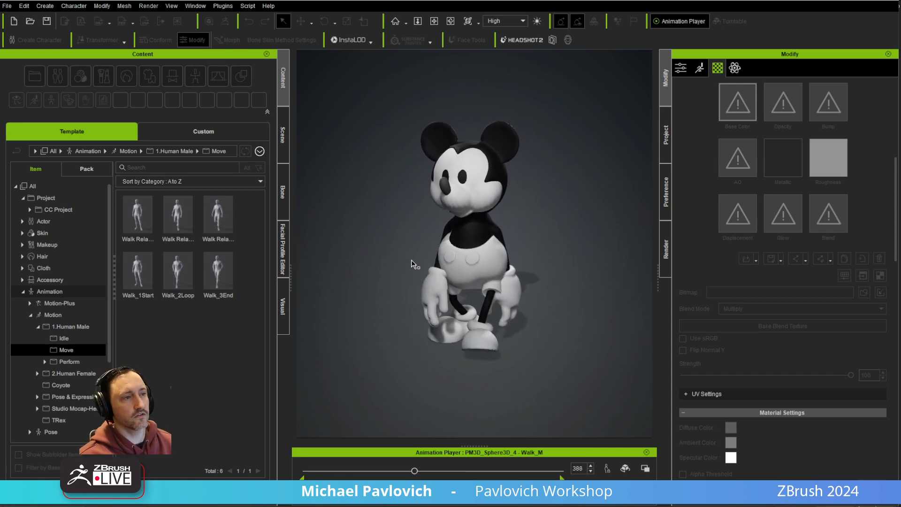
{"action": "left_click_drag", "start_coordinate": [451, 257], "coordinate": [562, 228], "text": "alt"}
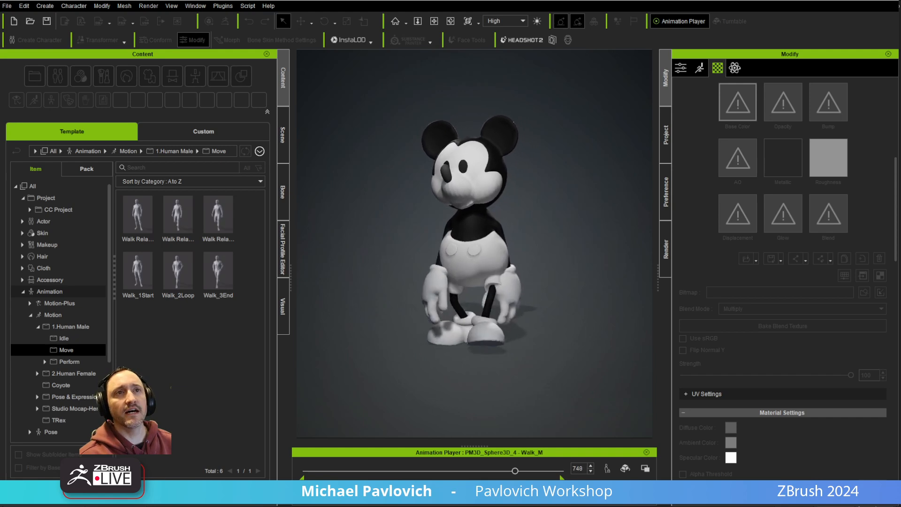